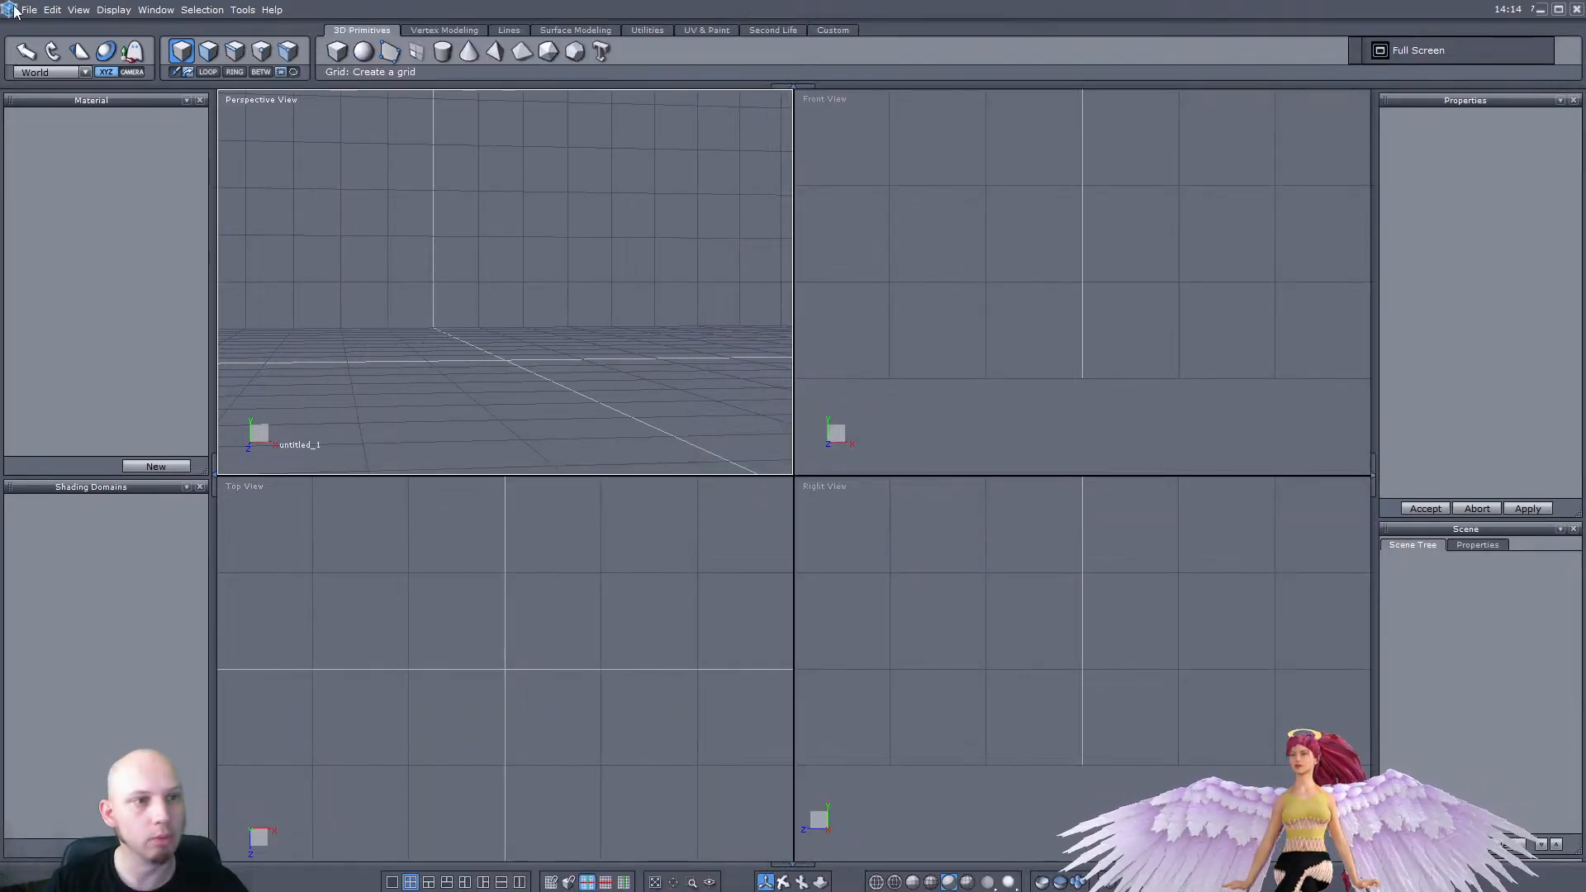
Open the bodysuit_rippable model file
click(28, 9)
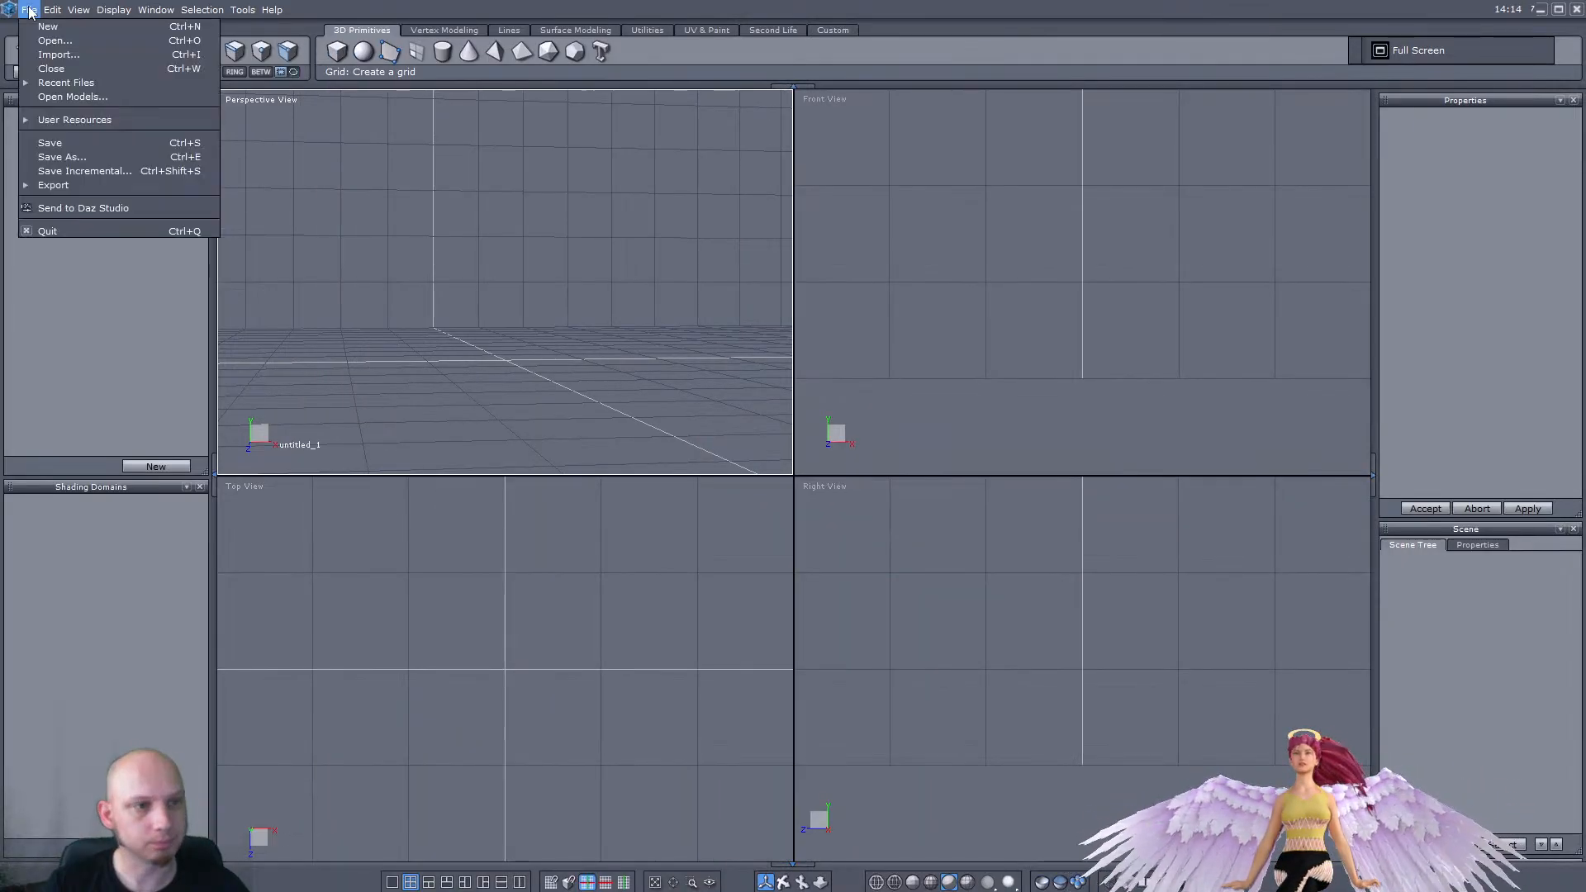
click(47, 42)
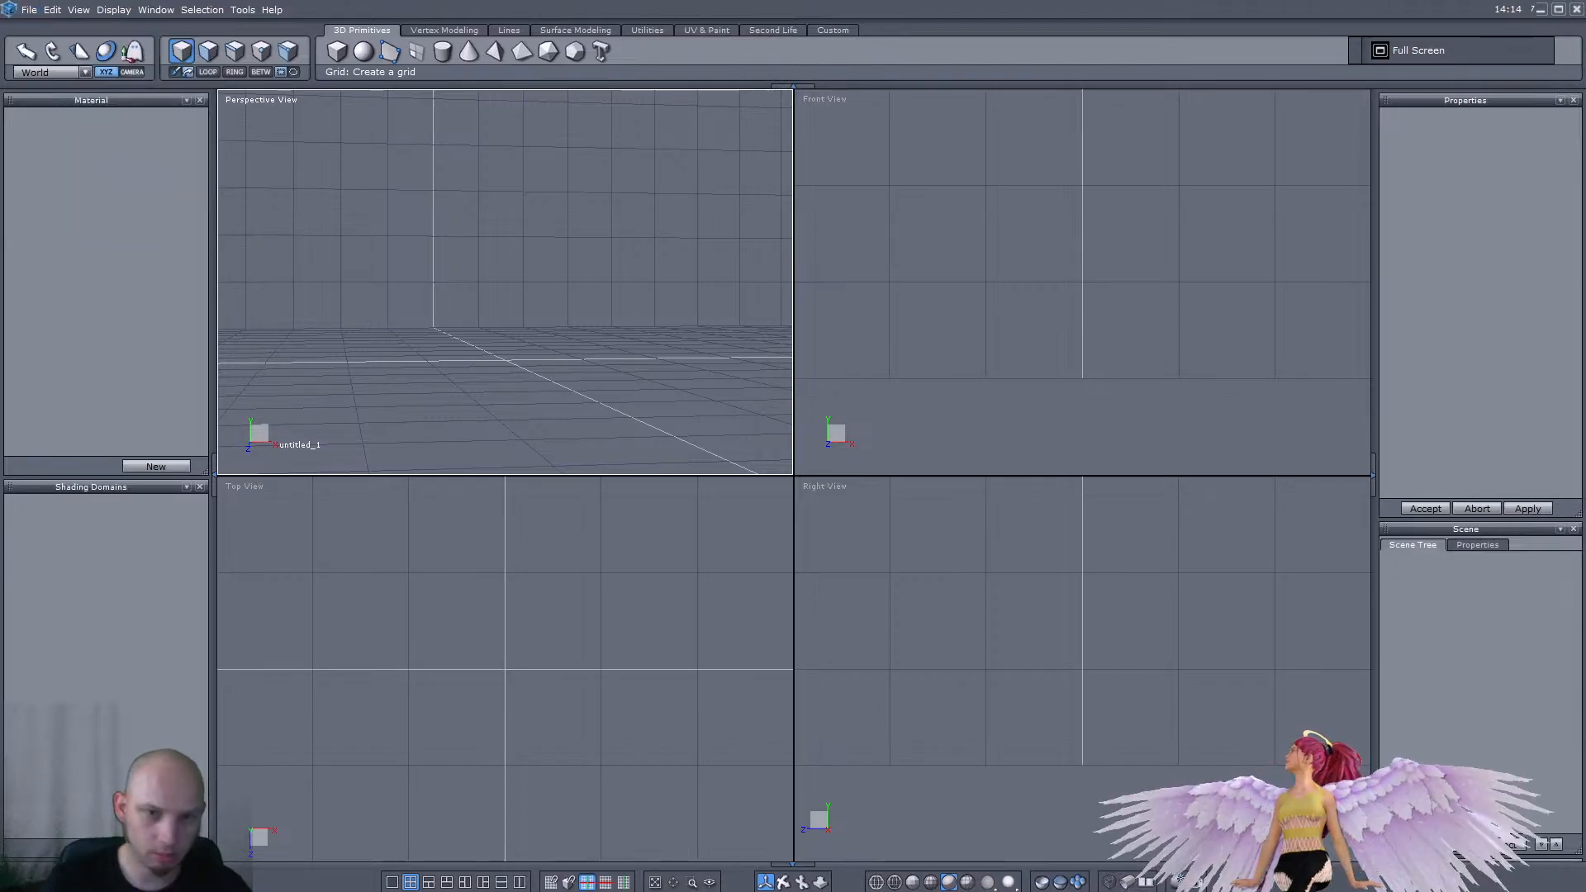
scroll(1024, 278, down, 1)
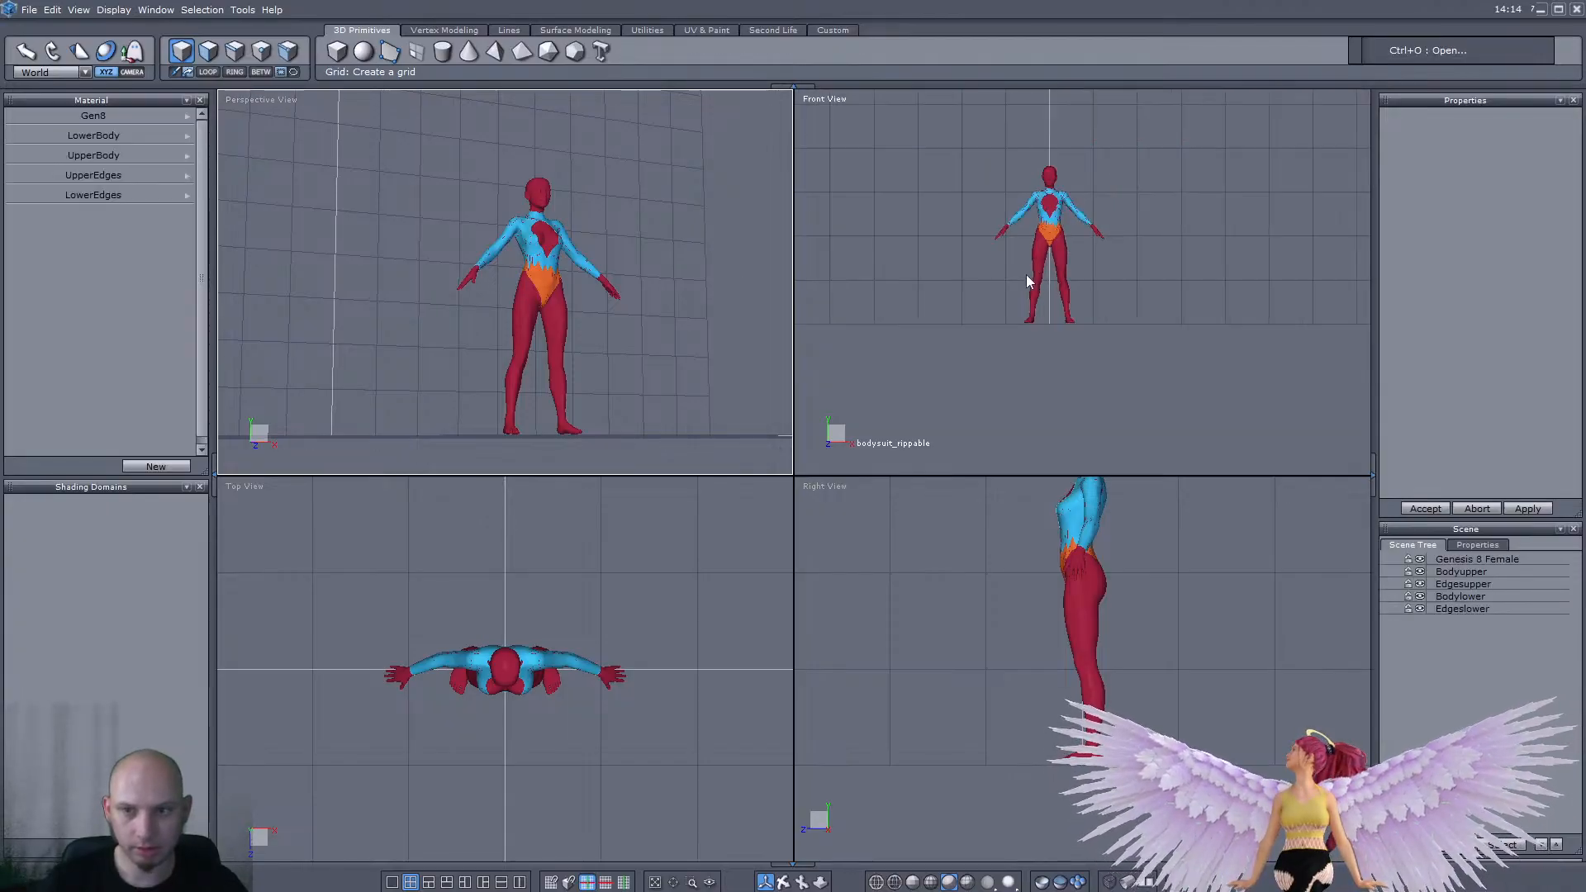
Examine the bodysuit's front, from the torn waistline and hips up to the neck and chest opening
scroll(1024, 278, up, 6)
scroll(1058, 341, down, 2)
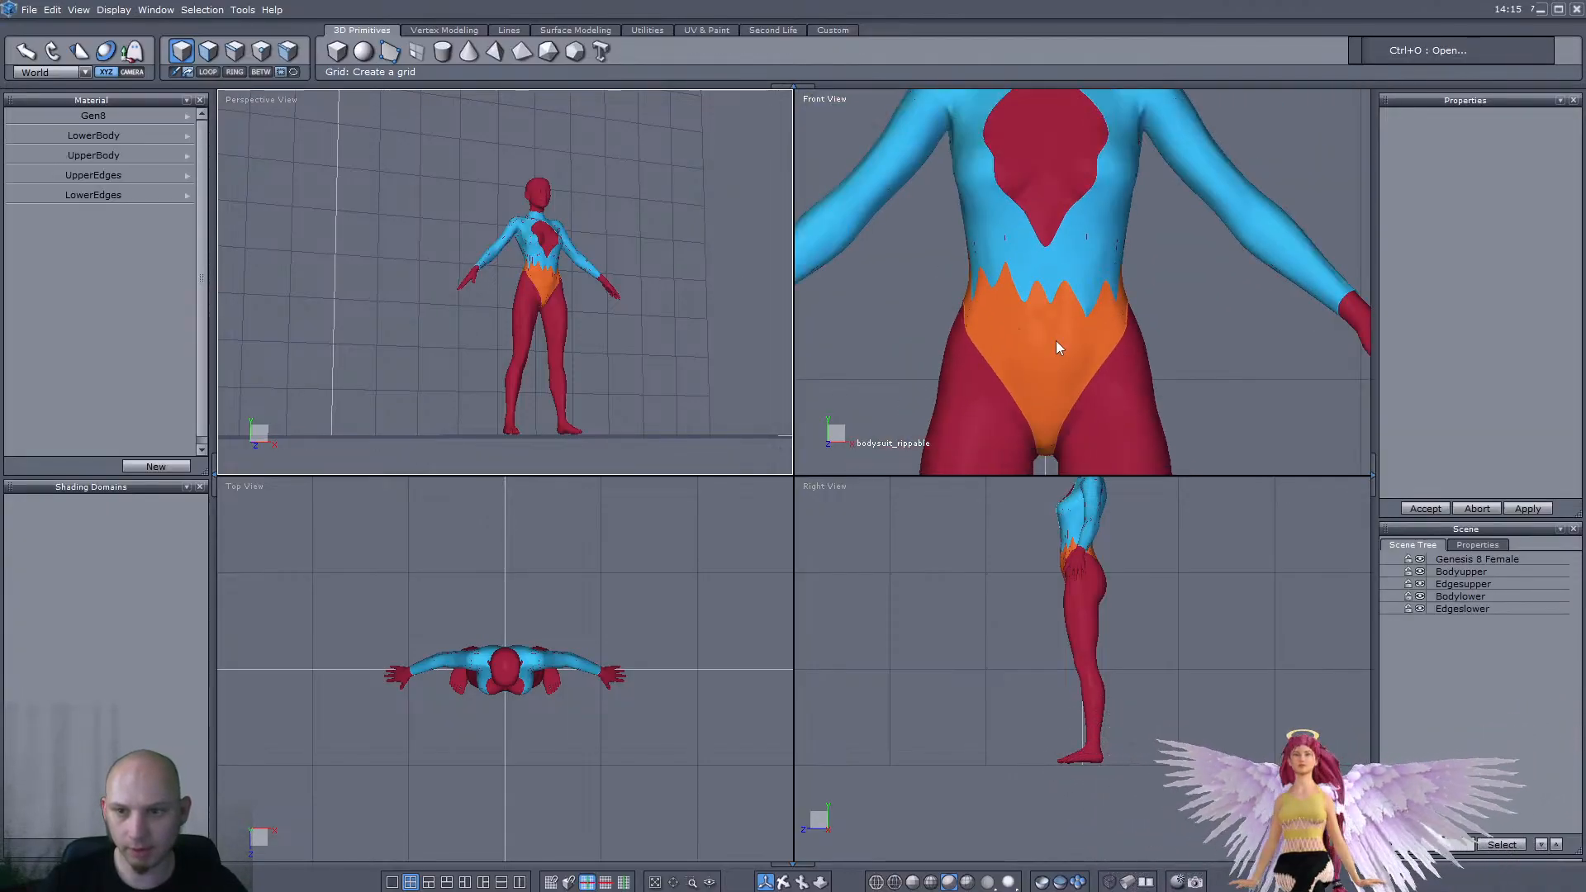
scroll(1056, 340, down, 4)
scroll(1039, 216, up, 6)
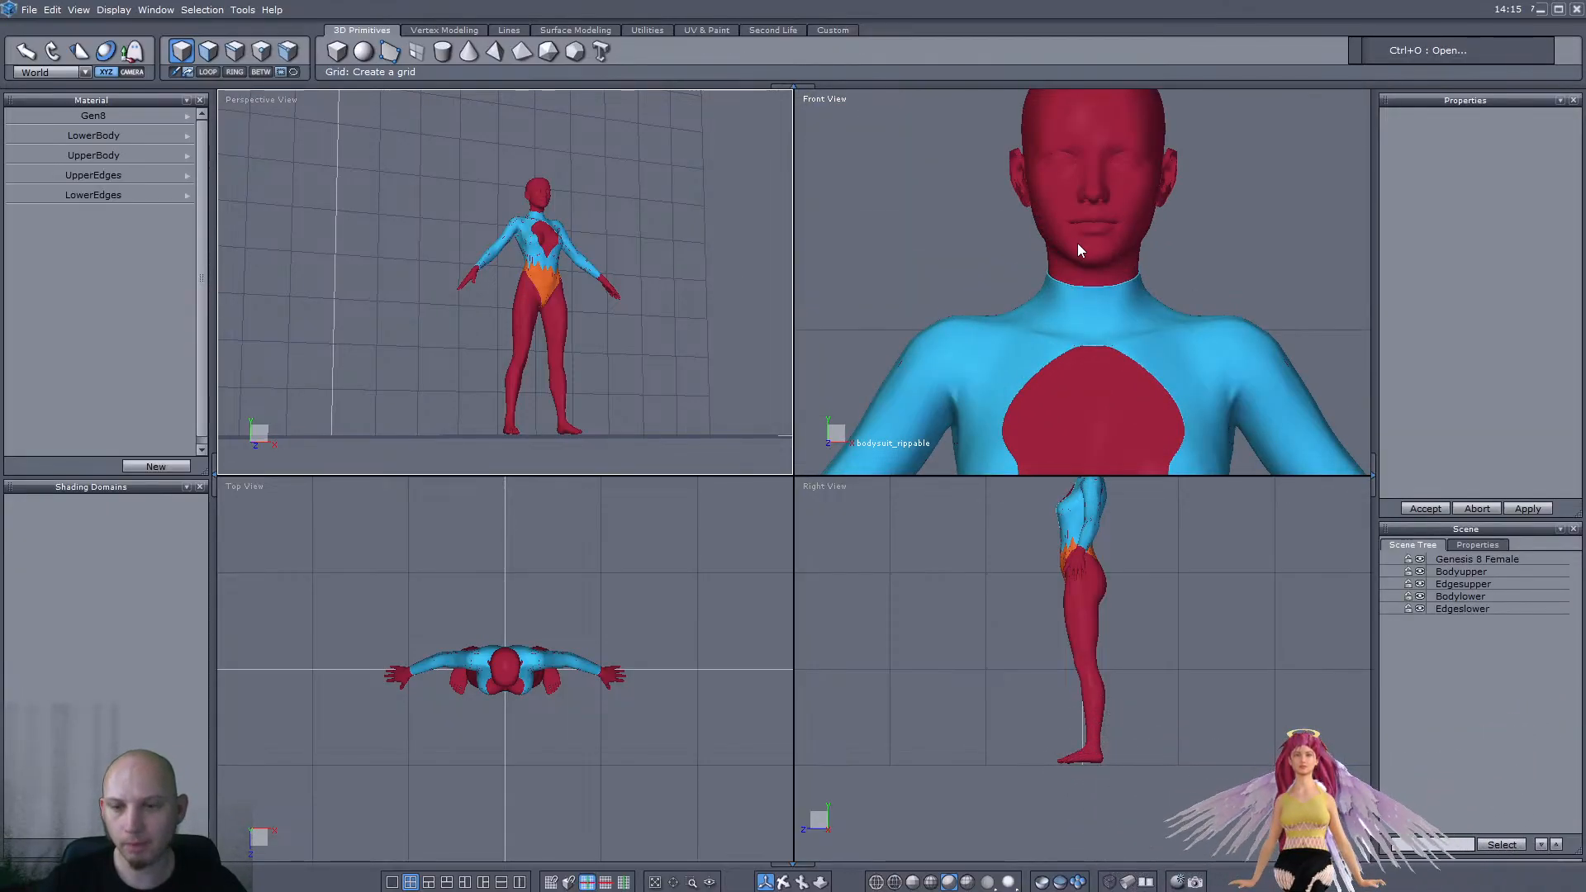
scroll(1077, 243, down, 3)
scroll(1094, 314, up, 2)
scroll(503, 304, up, 4)
right_drag(526, 253, 468, 254)
scroll(453, 149, up, 4)
right_drag(452, 149, 463, 248)
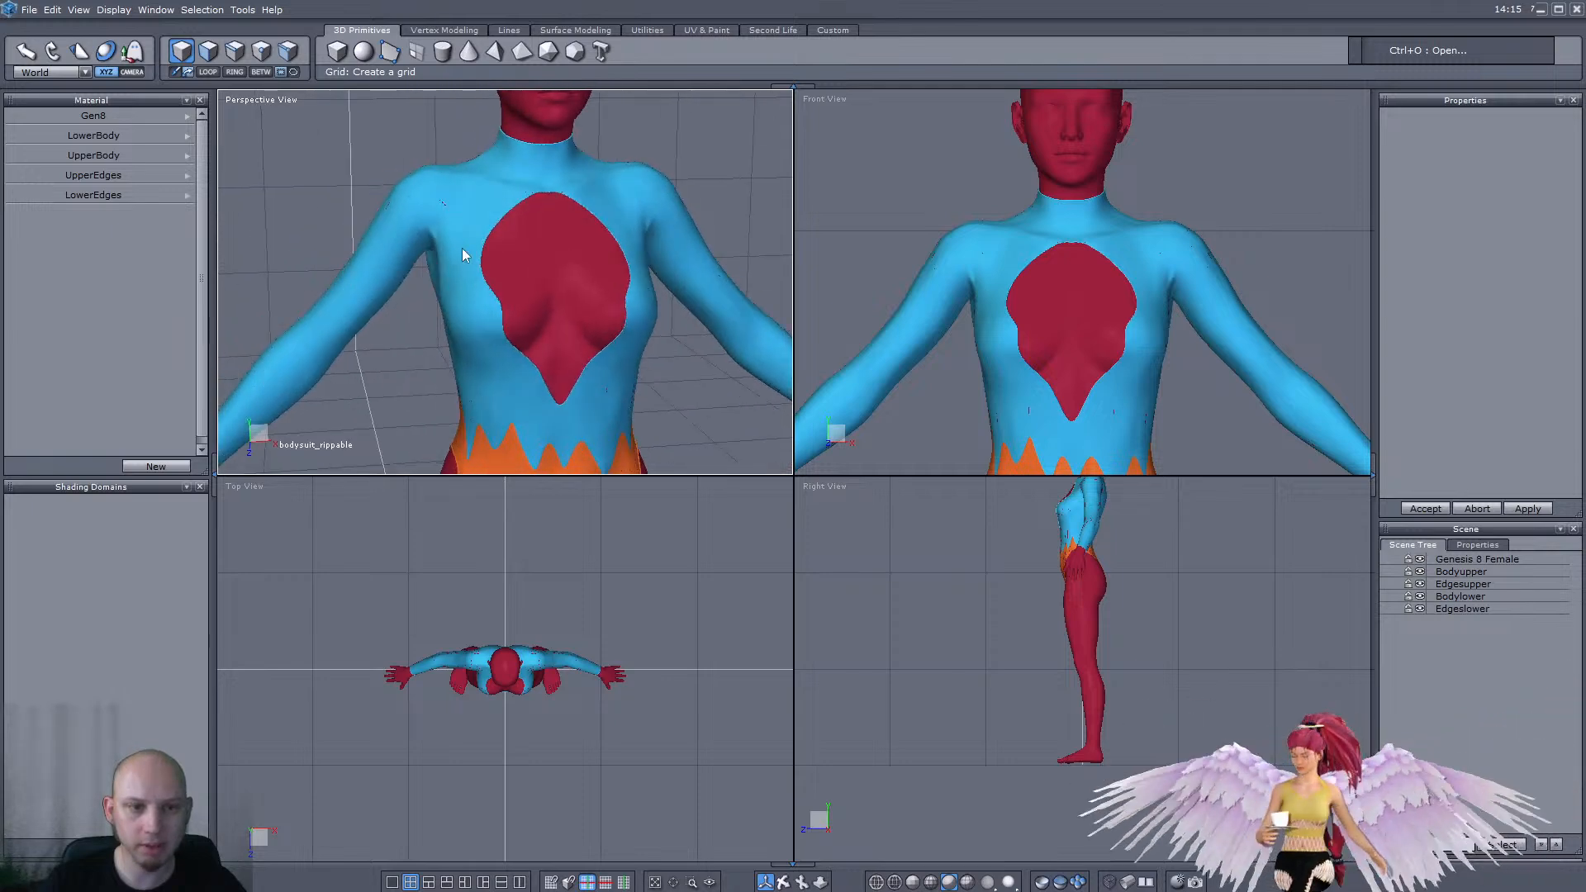
scroll(505, 216, up, 3)
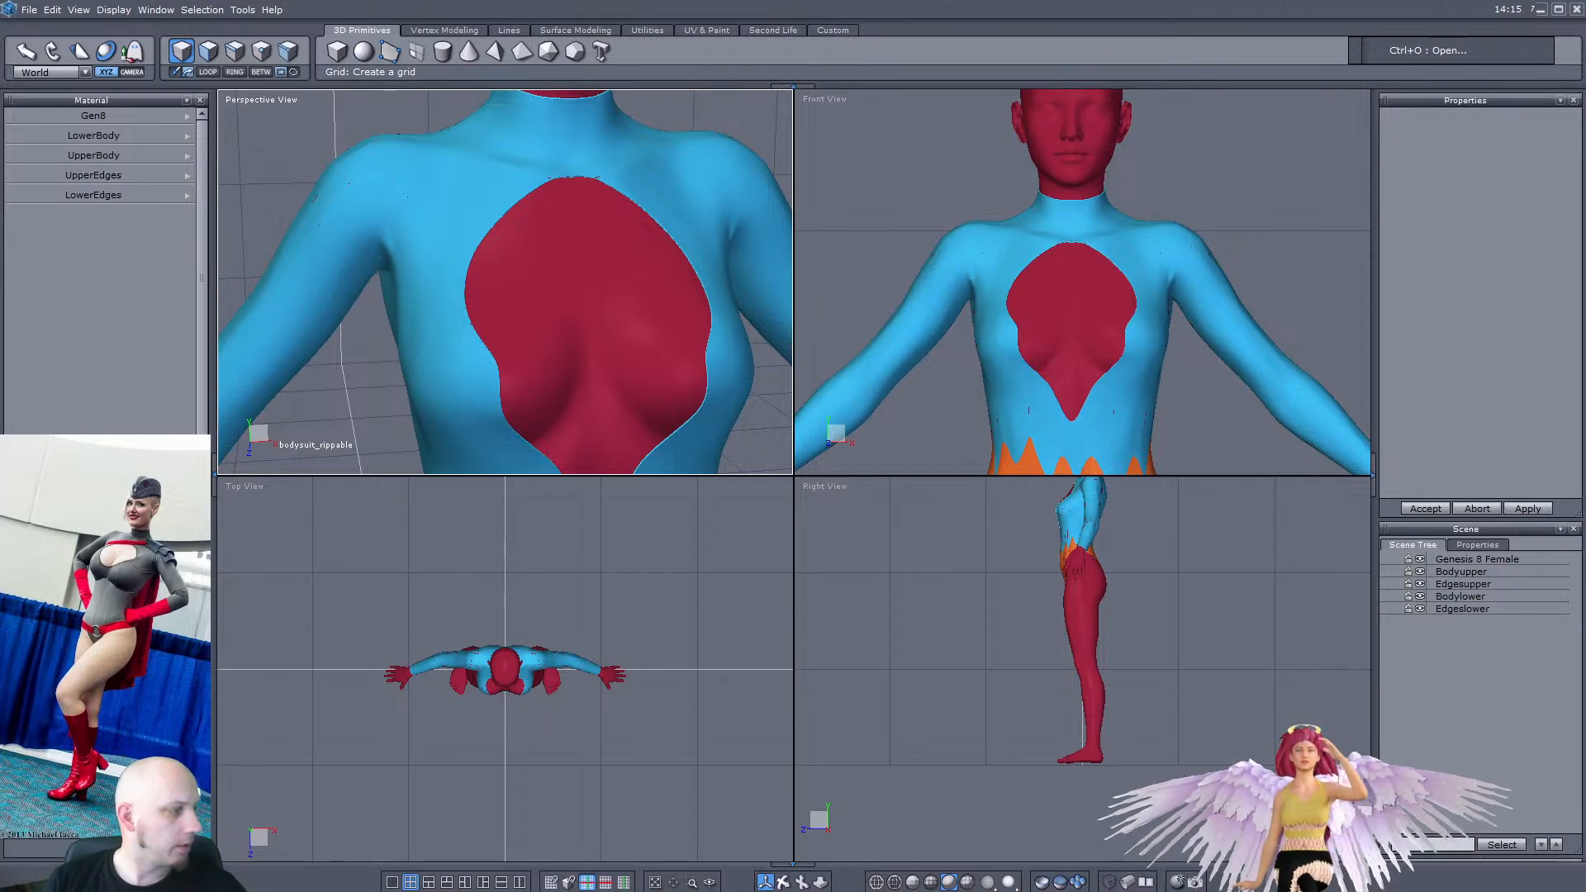
Select the Bodyupper mesh and examine its polygon layout around the shoulders and back
click(326, 209)
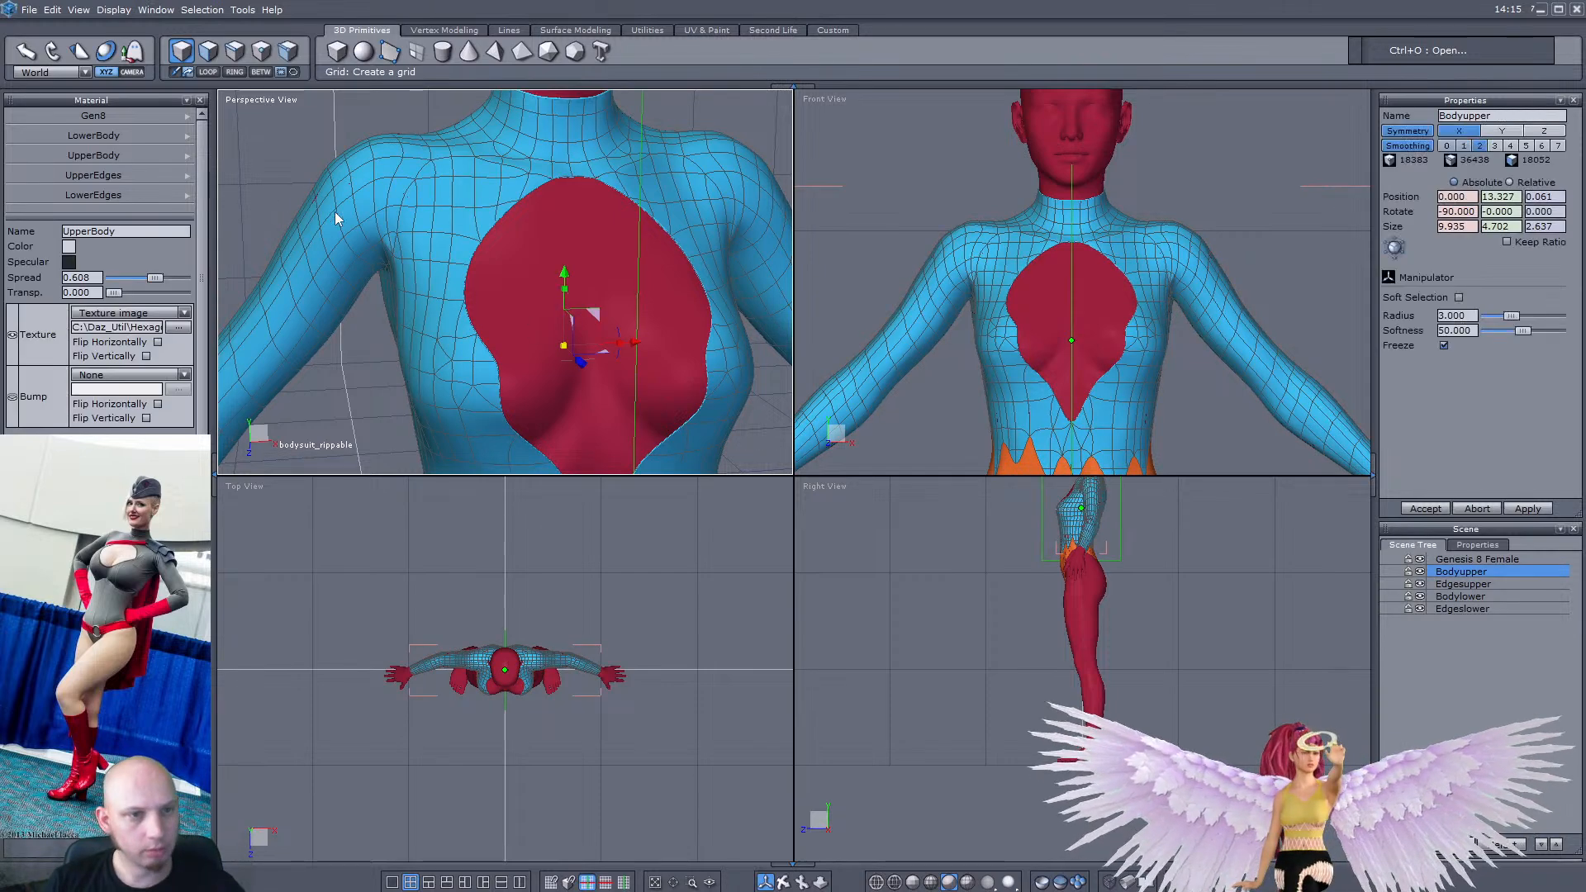
middle_drag(335, 237, 560, 309)
scroll(560, 309, down, 3)
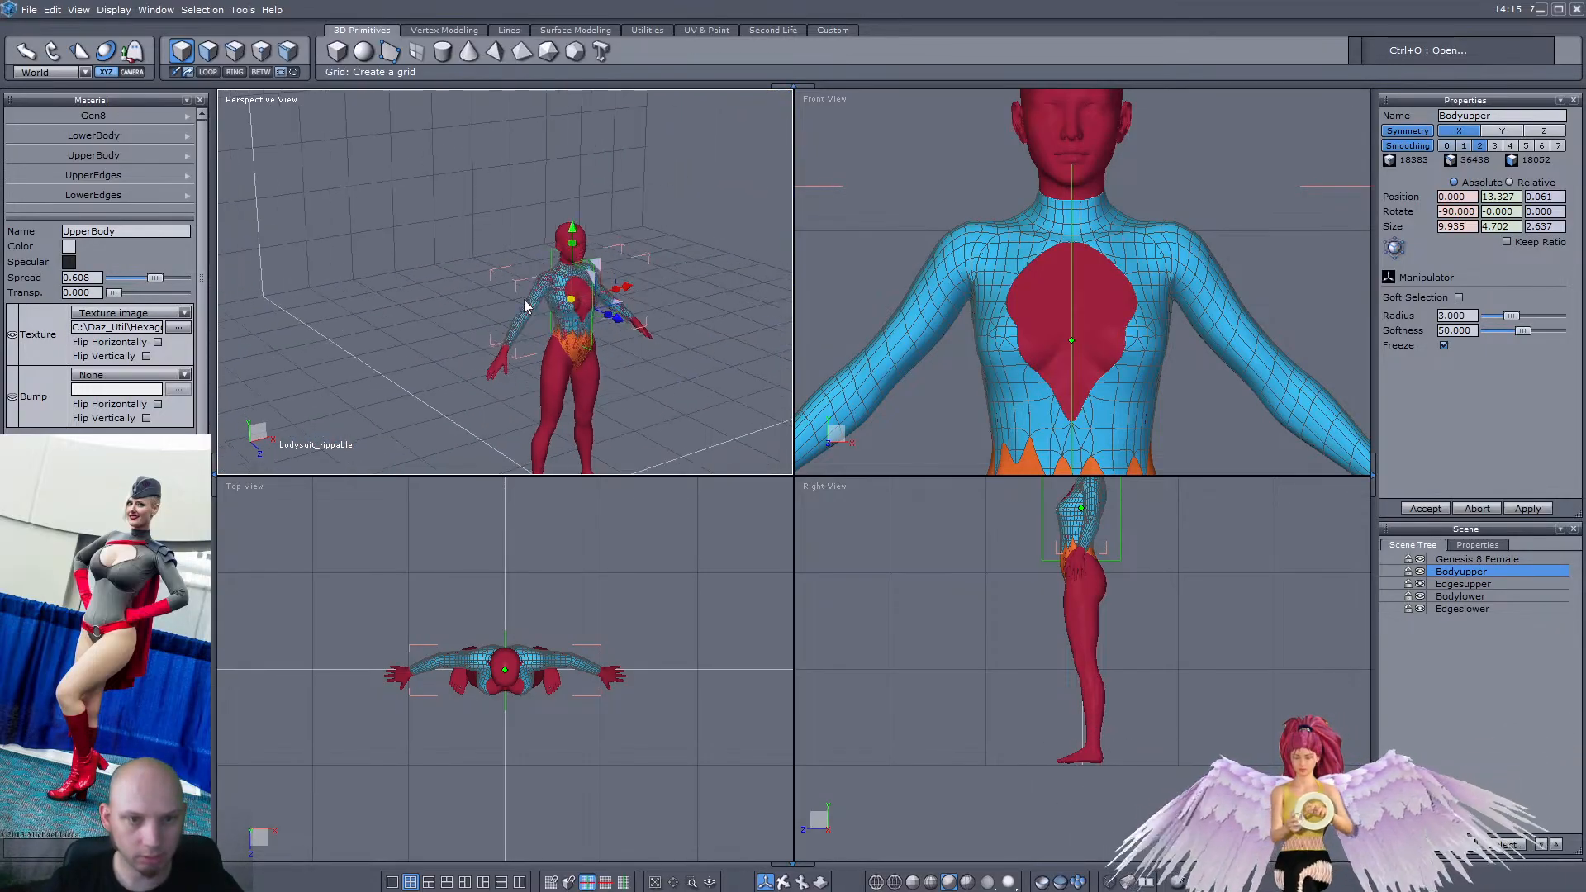
scroll(558, 311, up, 6)
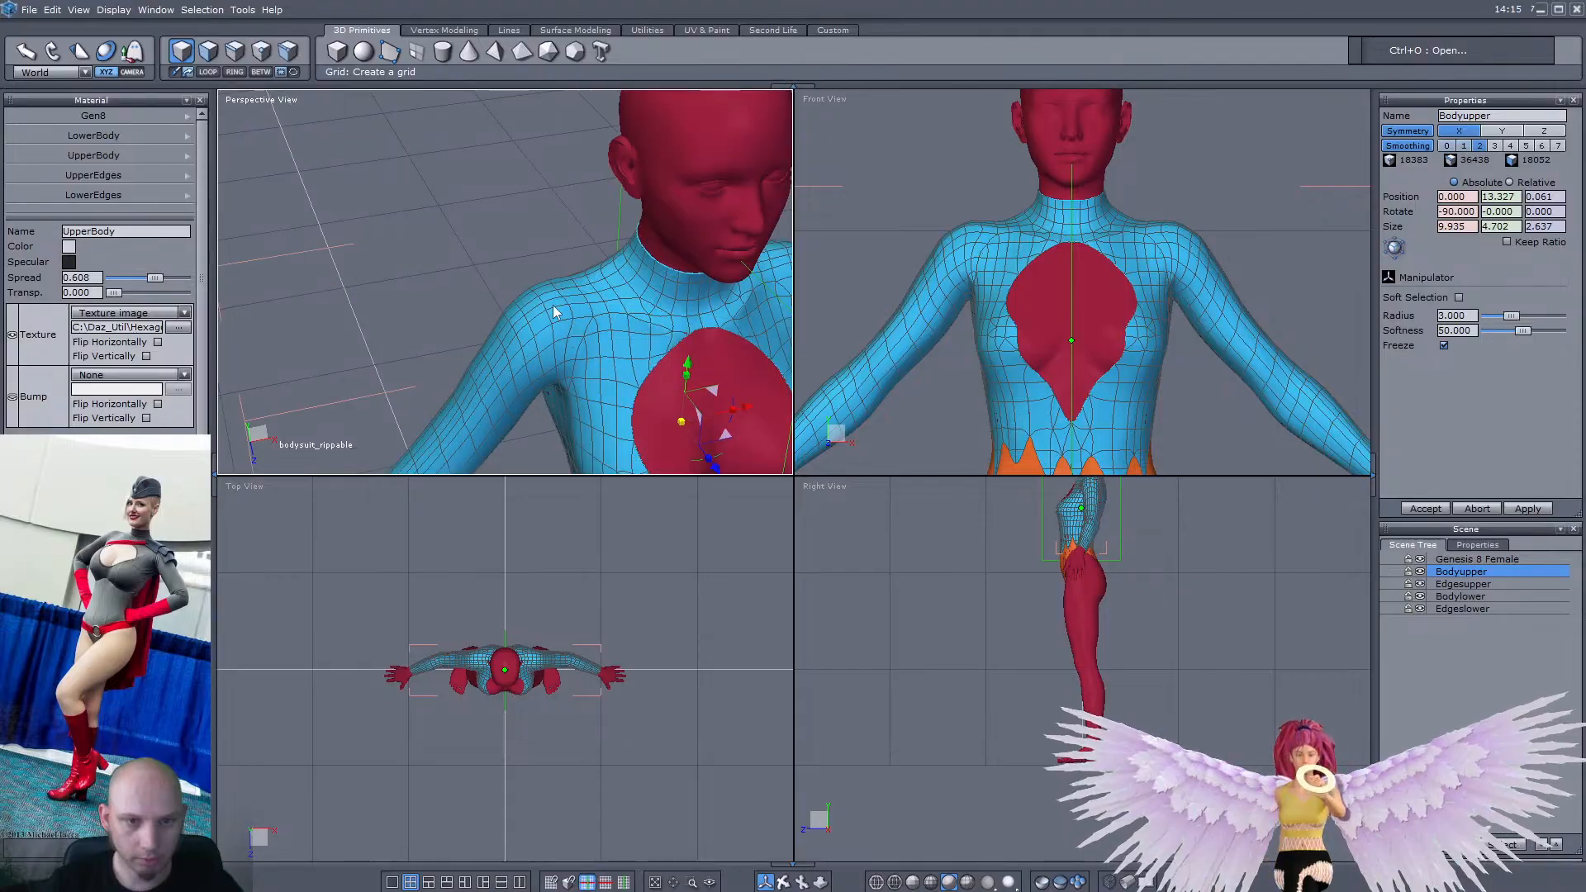
scroll(554, 311, down, 6)
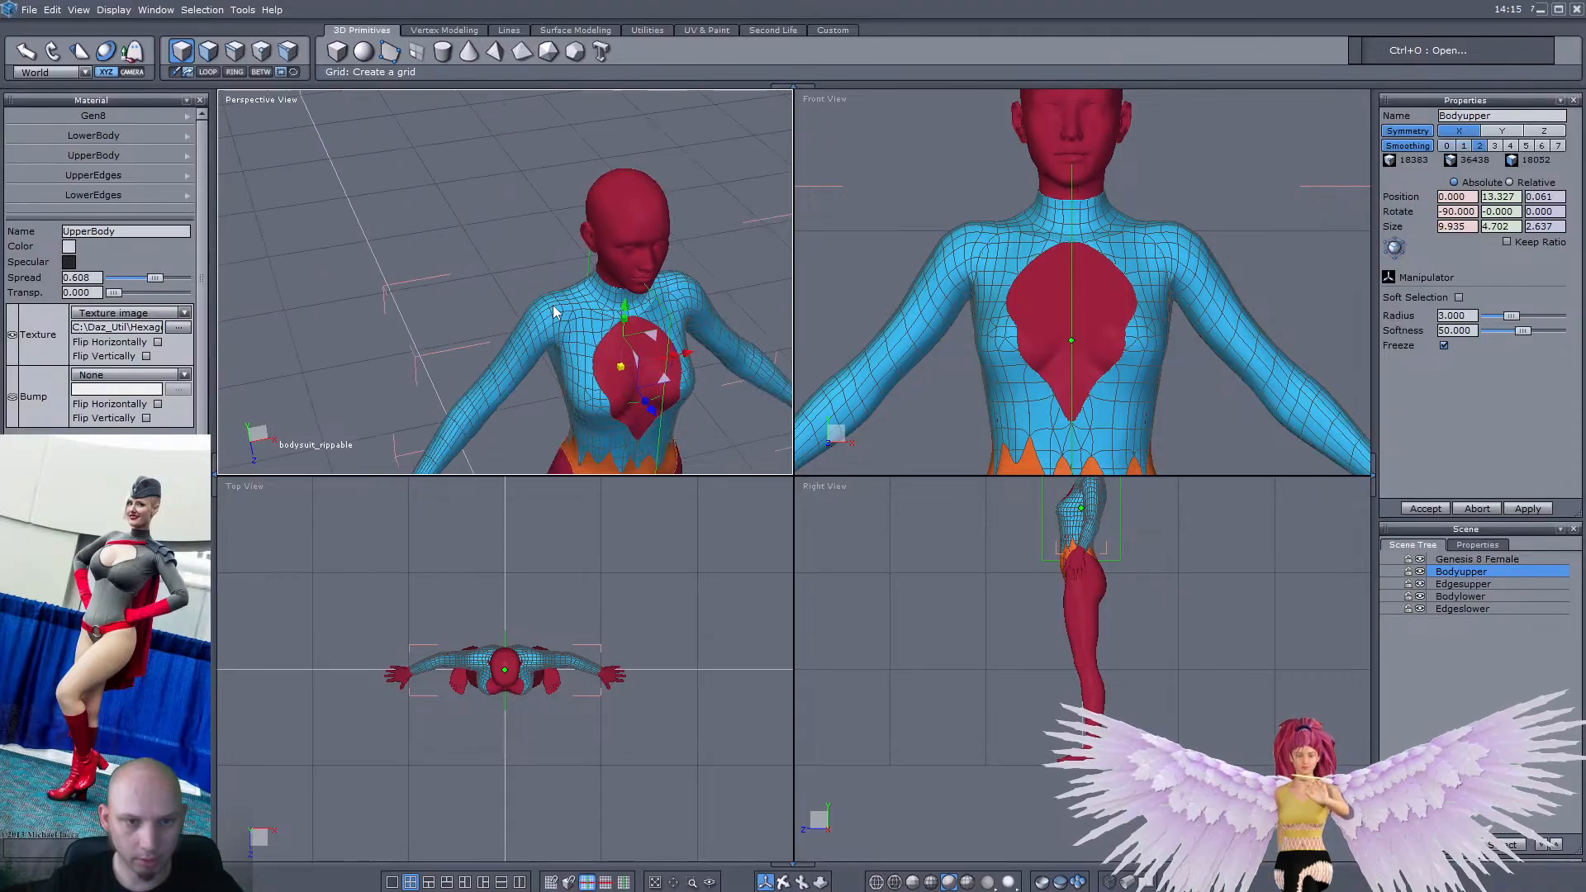
middle_drag(603, 369, 535, 361)
scroll(648, 202, up, 4)
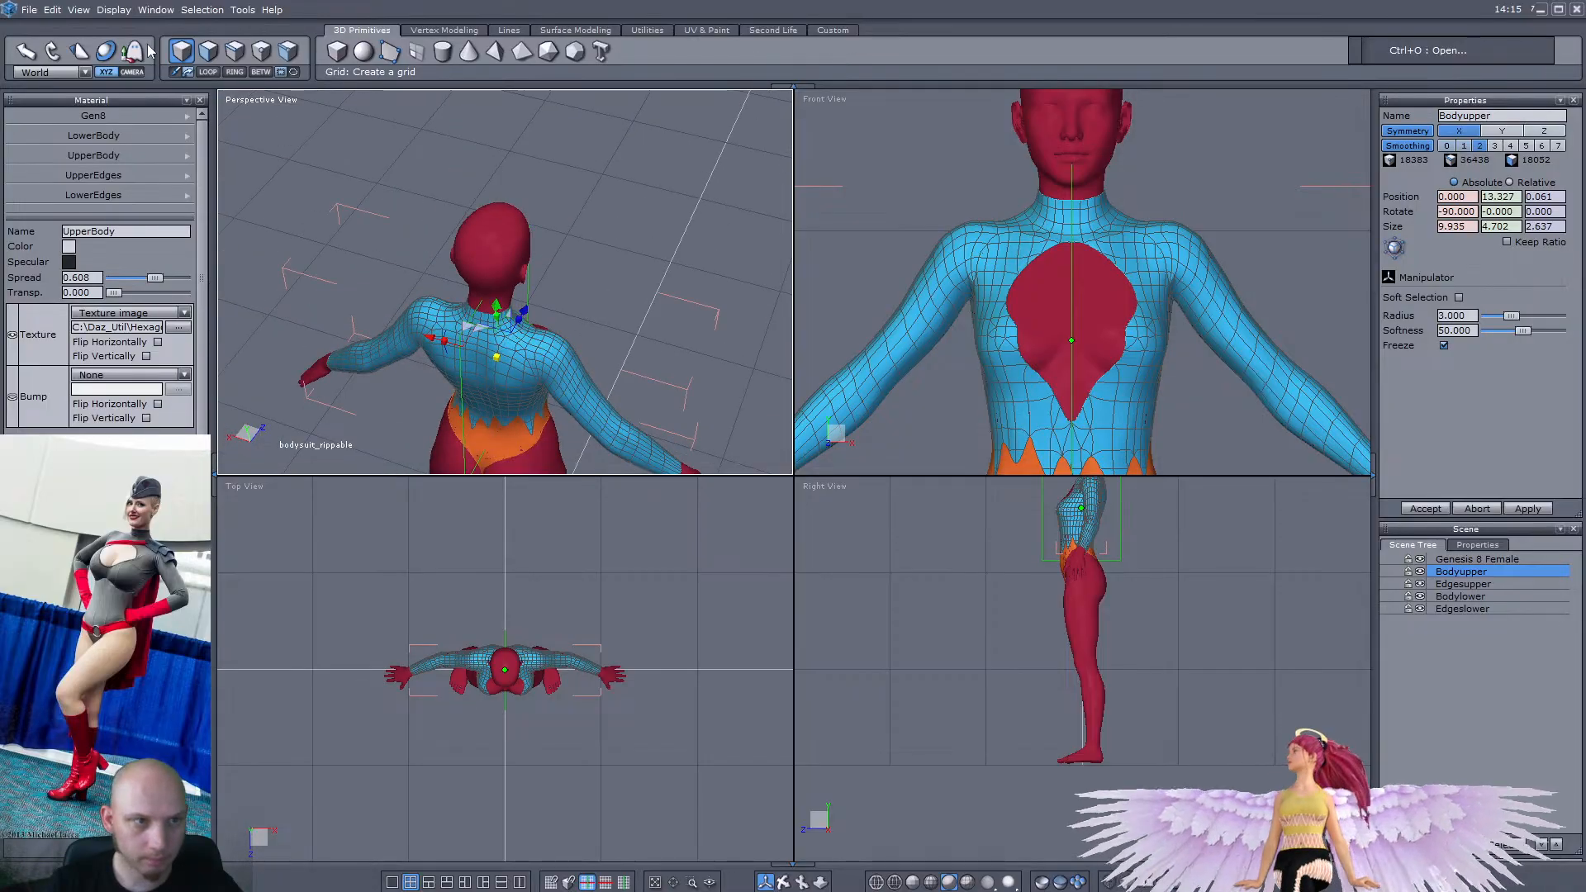
Hide the manipulators and examine the Bodyupper topology on the back, shoulder and chest
key(space)
scroll(400, 307, down, 2)
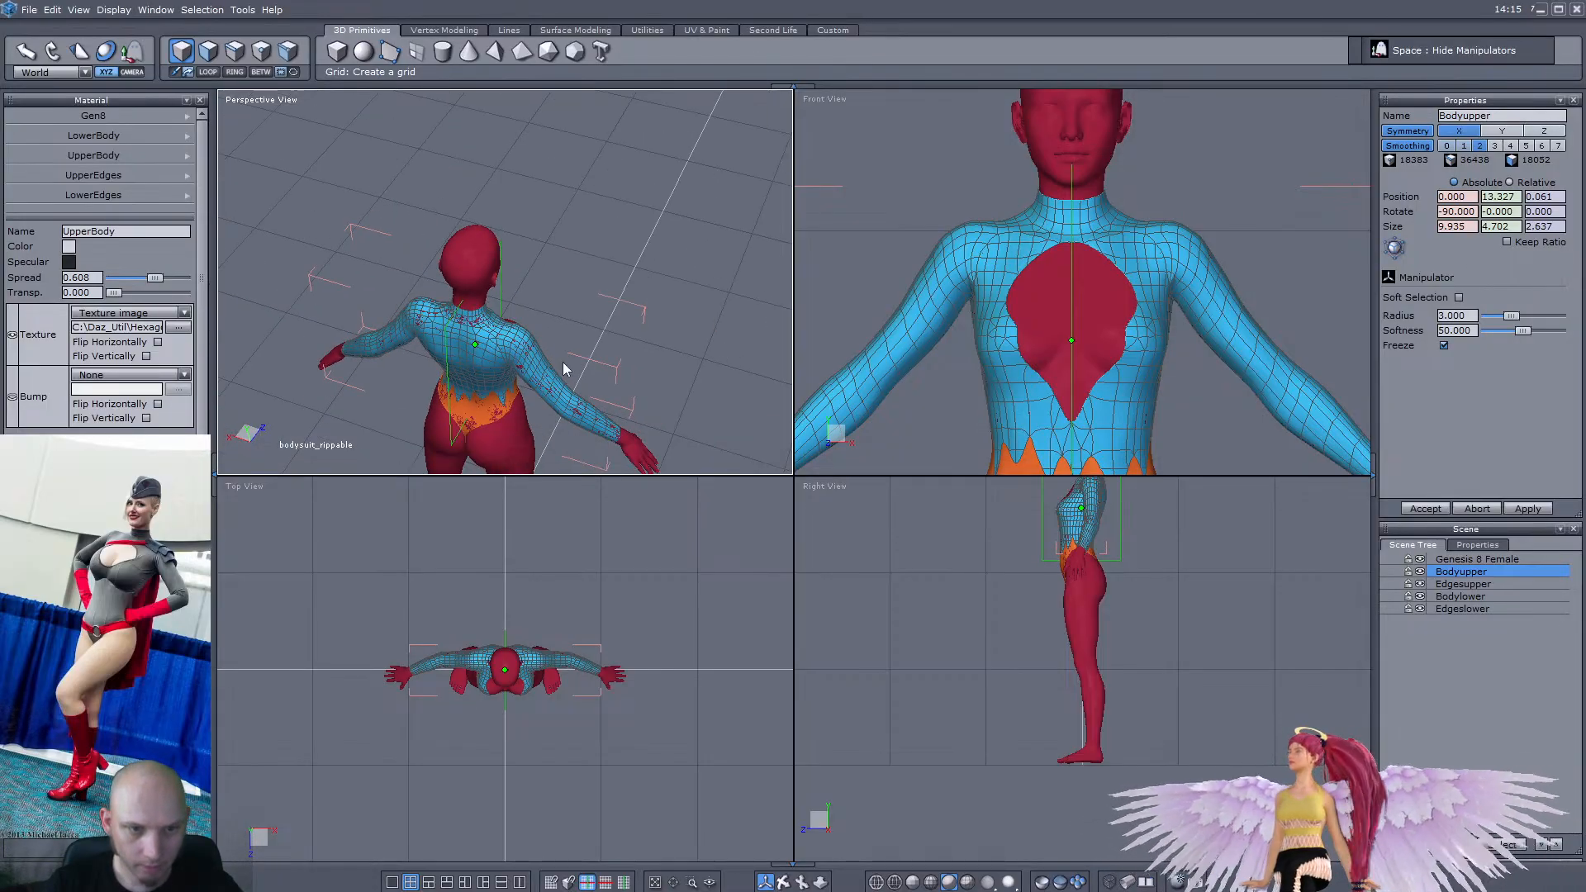
scroll(563, 370, up, 5)
middle_drag(591, 344, 219, 256)
scroll(469, 246, down, 2)
scroll(531, 277, up, 3)
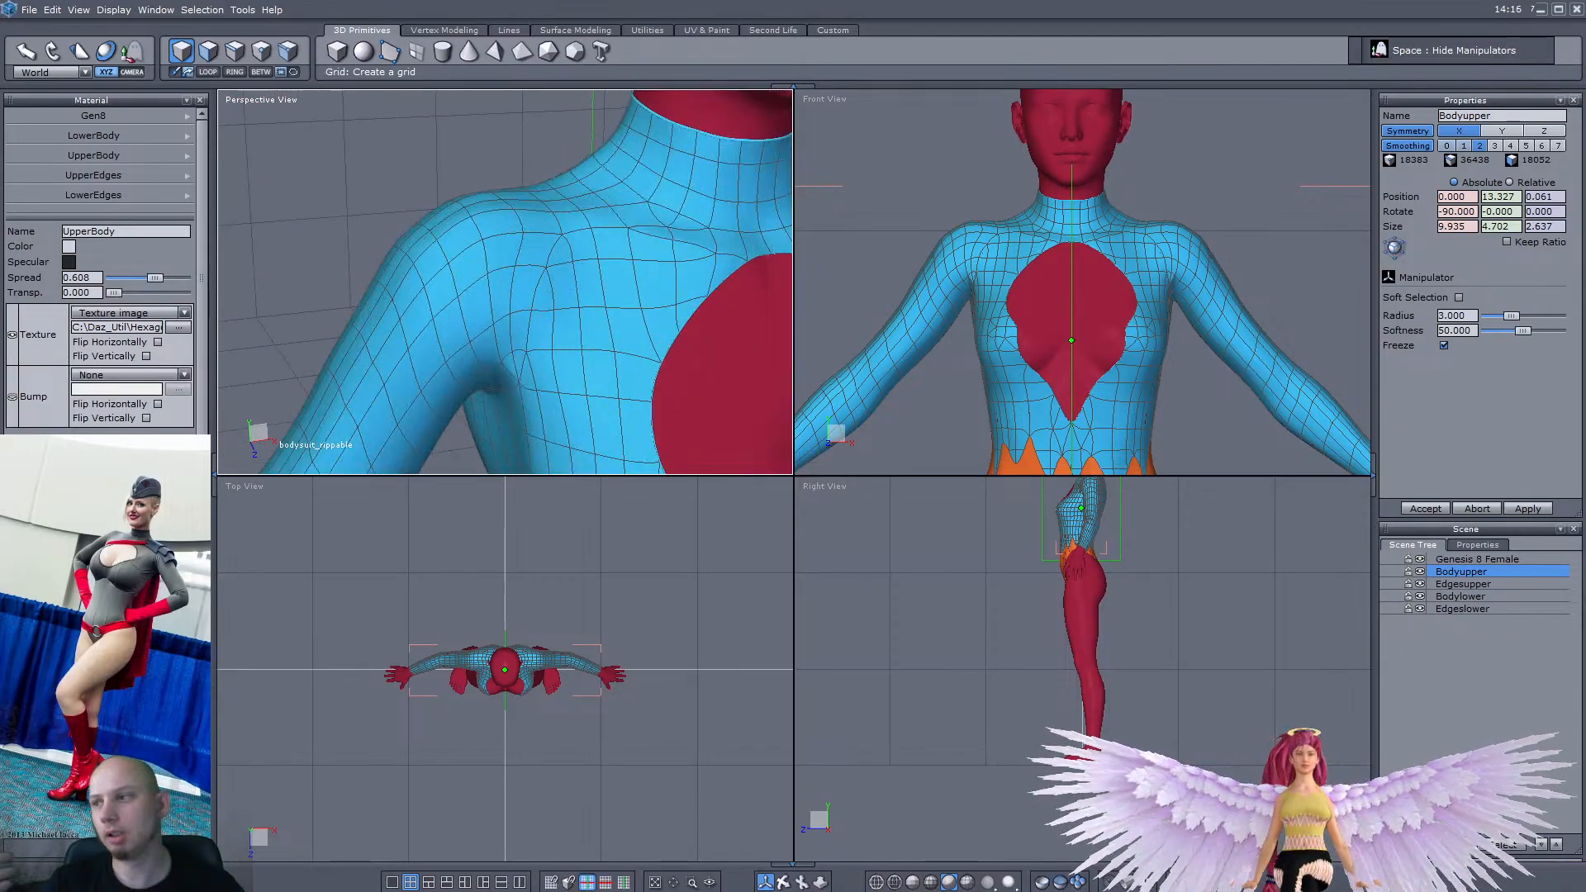
scroll(380, 285, down, 4)
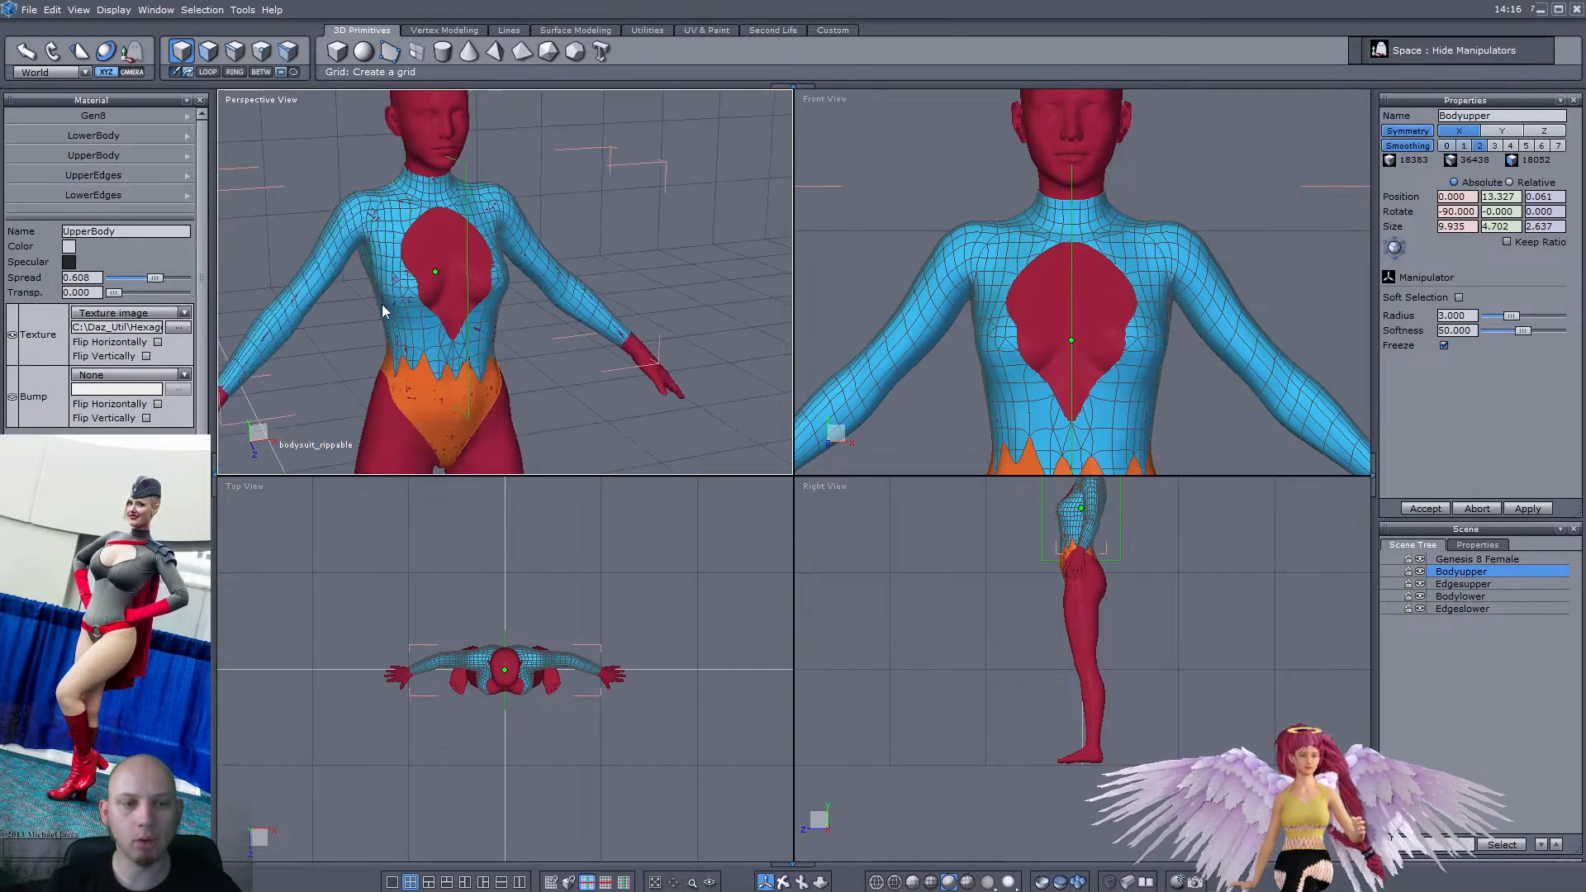
scroll(418, 377, up, 1)
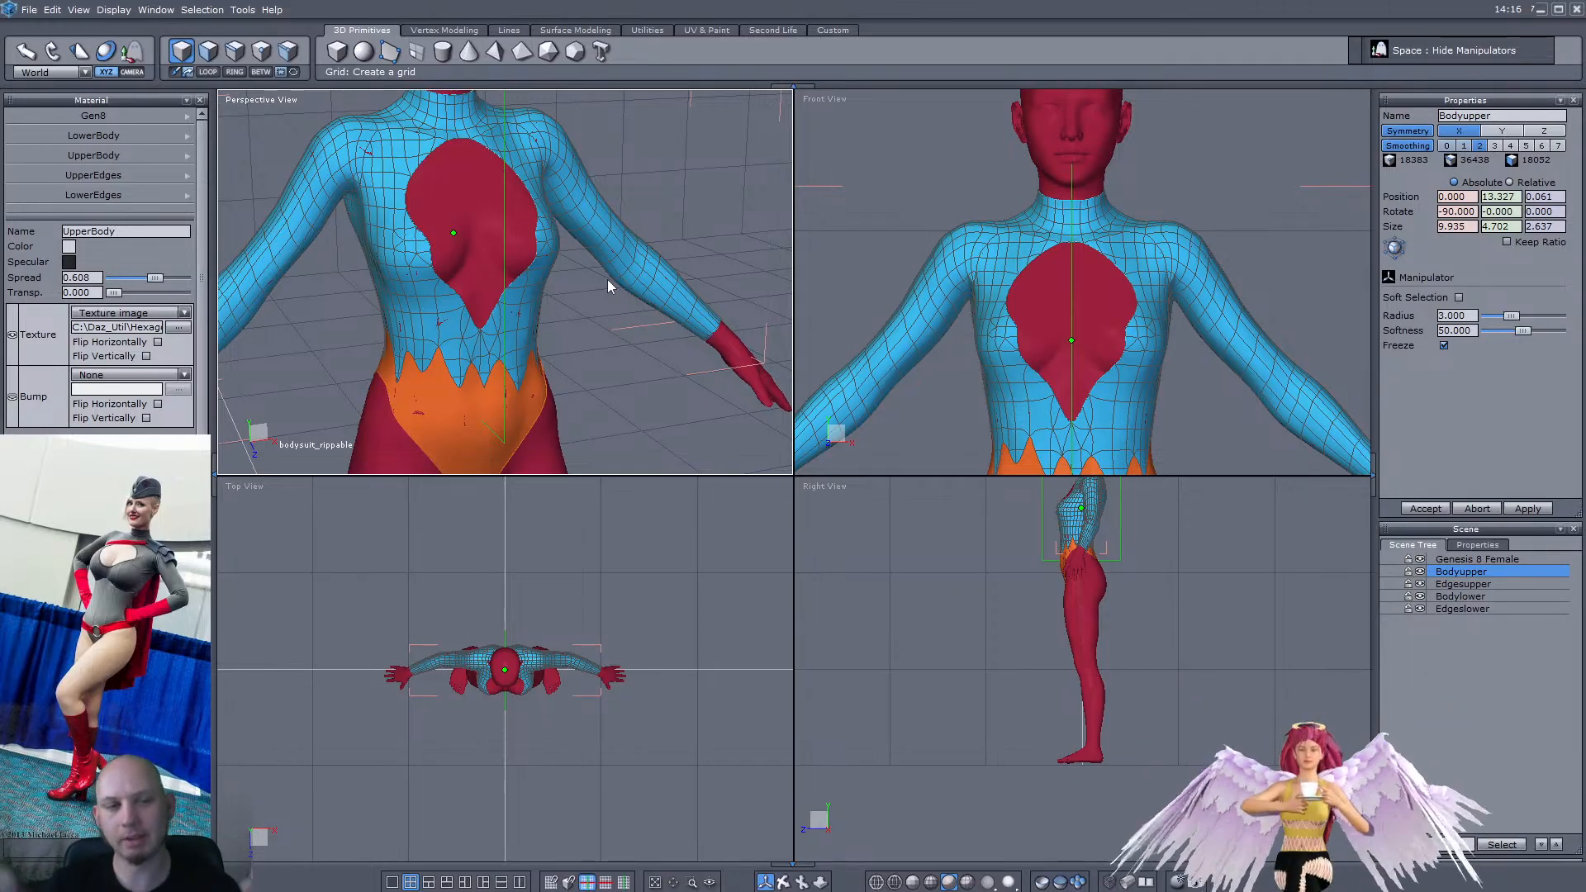
Change the Front View viewport to Rear View, framed on the hips
scroll(609, 285, down, 3)
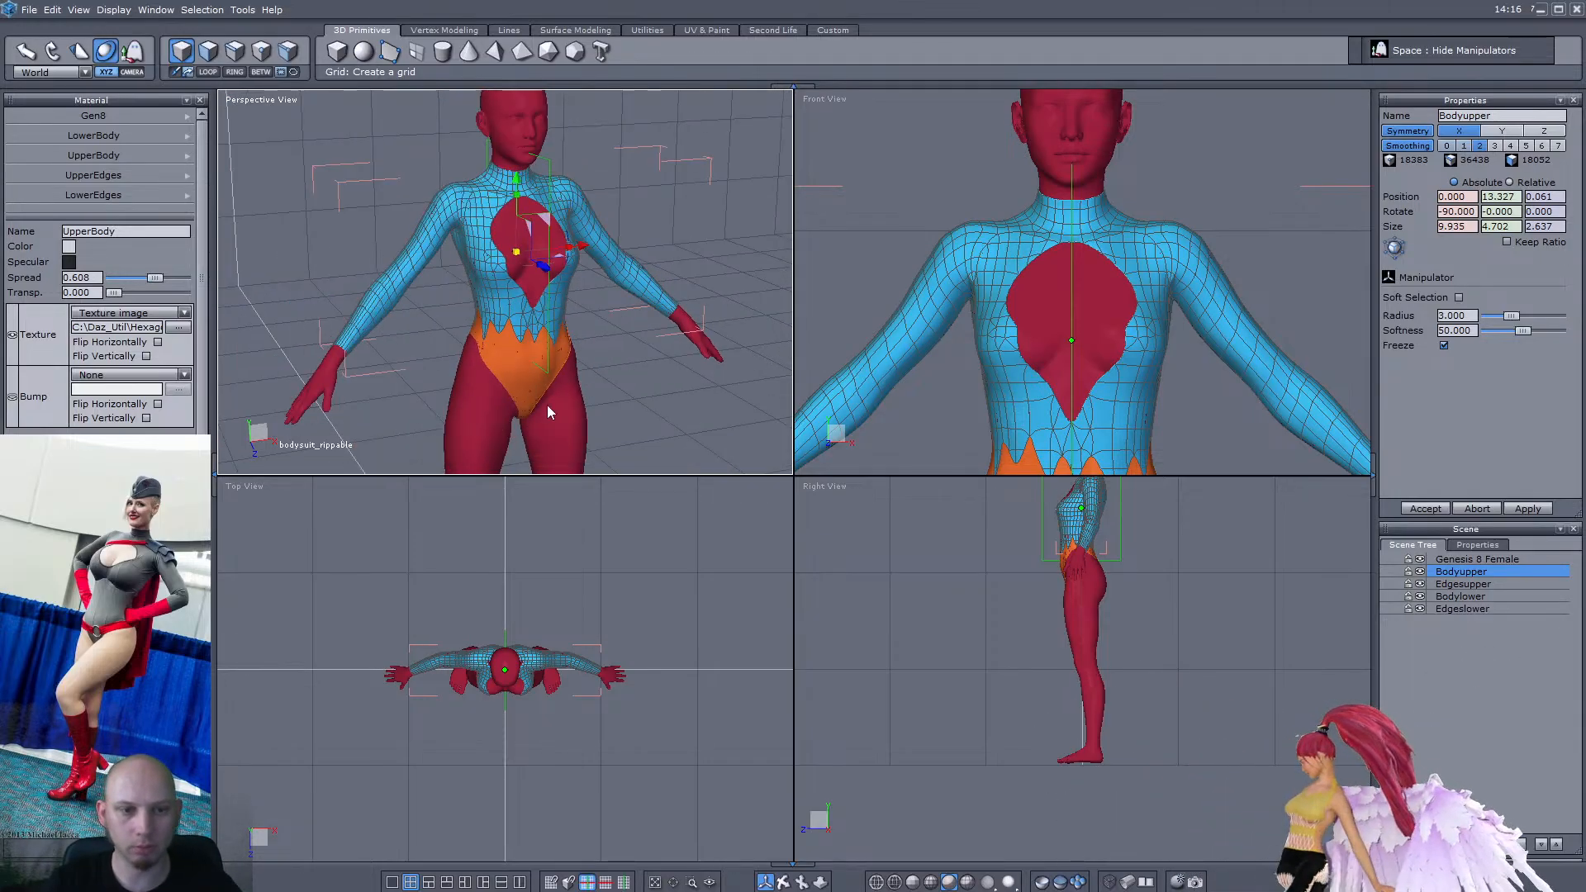
scroll(1093, 281, down, 6)
scroll(1088, 353, up, 6)
click(822, 99)
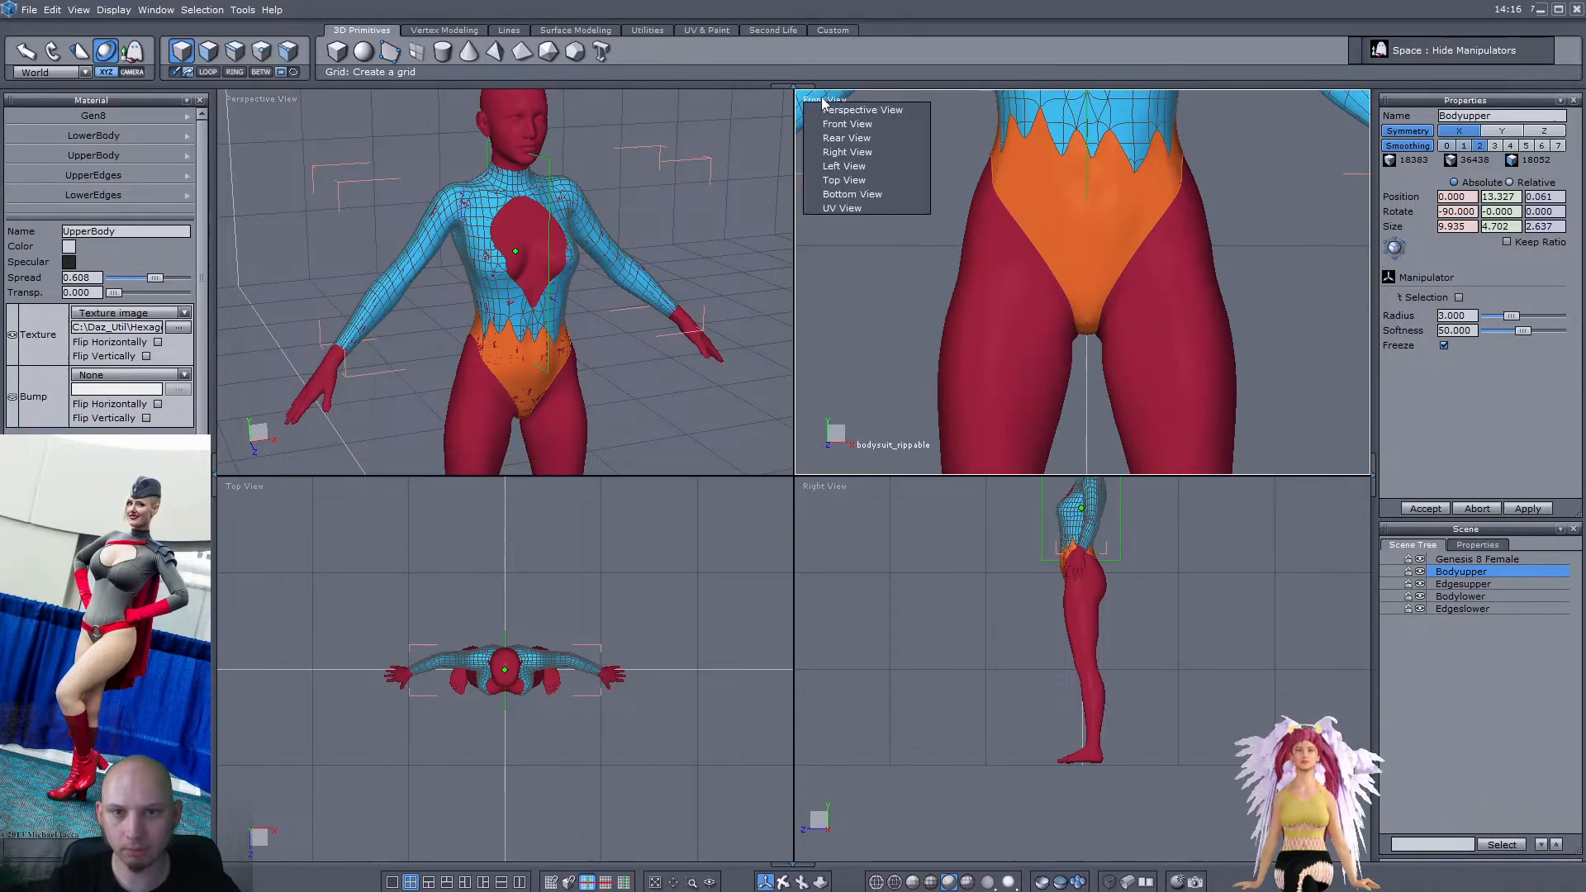
click(830, 144)
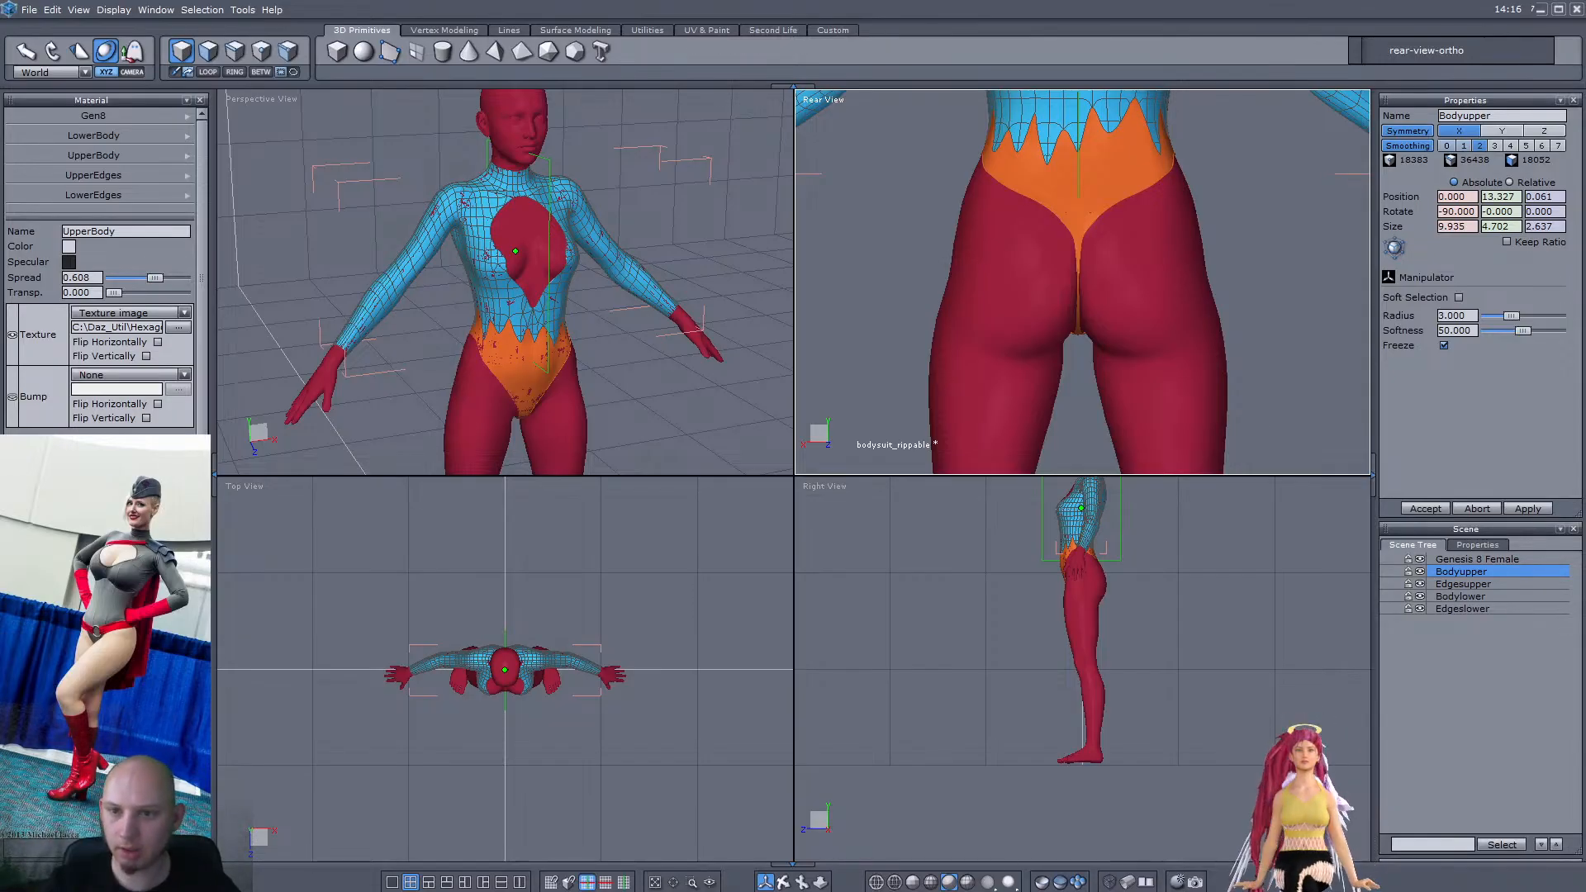
Delete the Edgeslower object, the thin border strip along the lower bodysuit's leg openings
click(1136, 178)
scroll(1133, 176, up, 5)
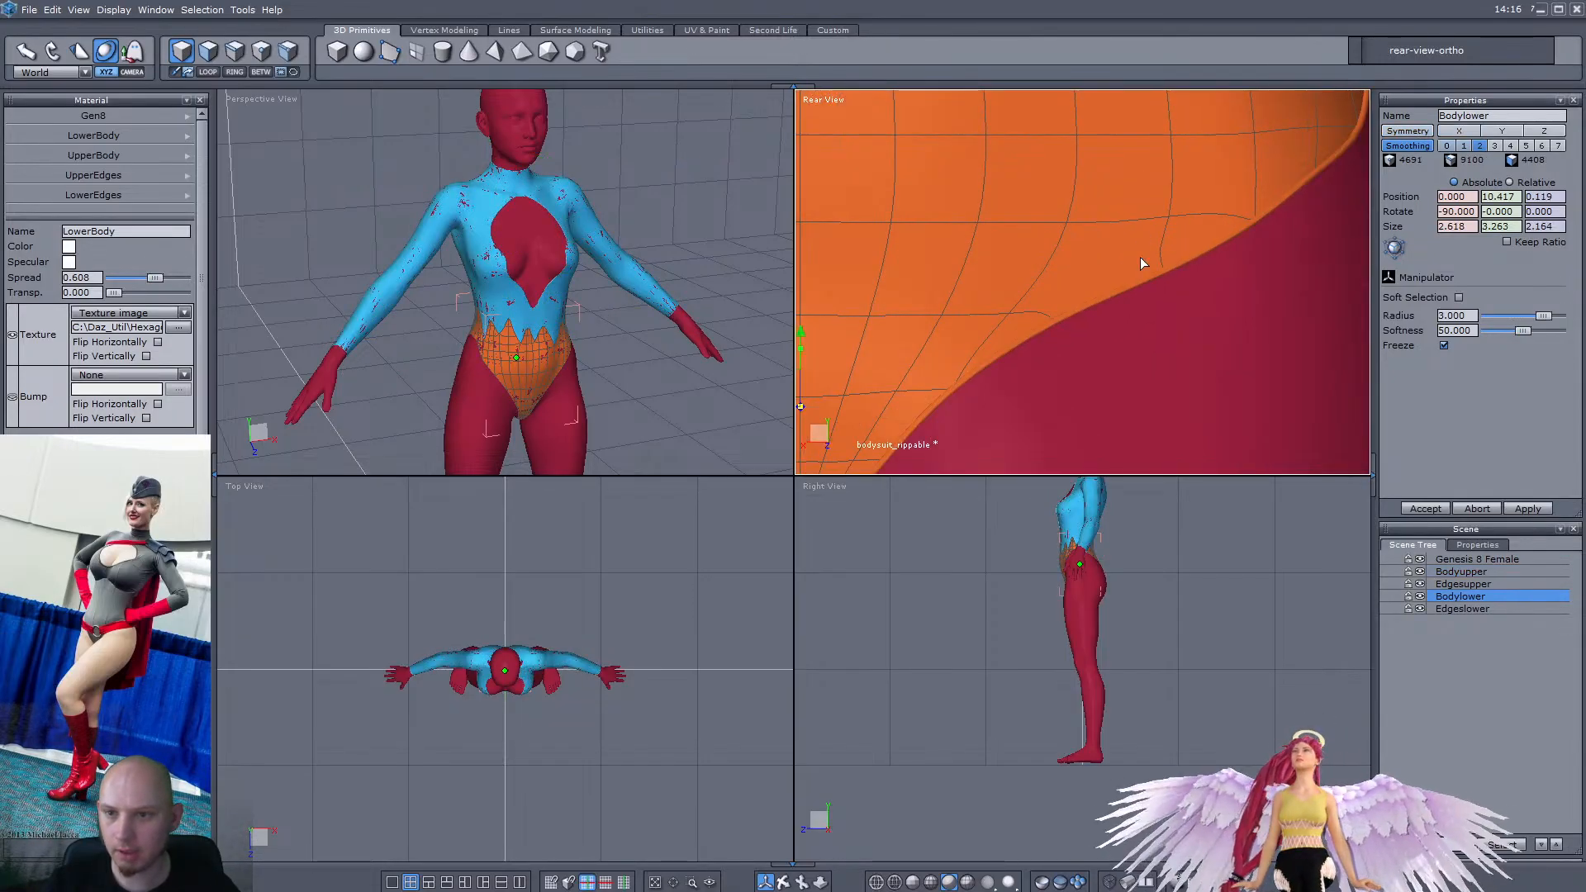
click(1145, 284)
scroll(1145, 284, down, 6)
scroll(1119, 299, up, 3)
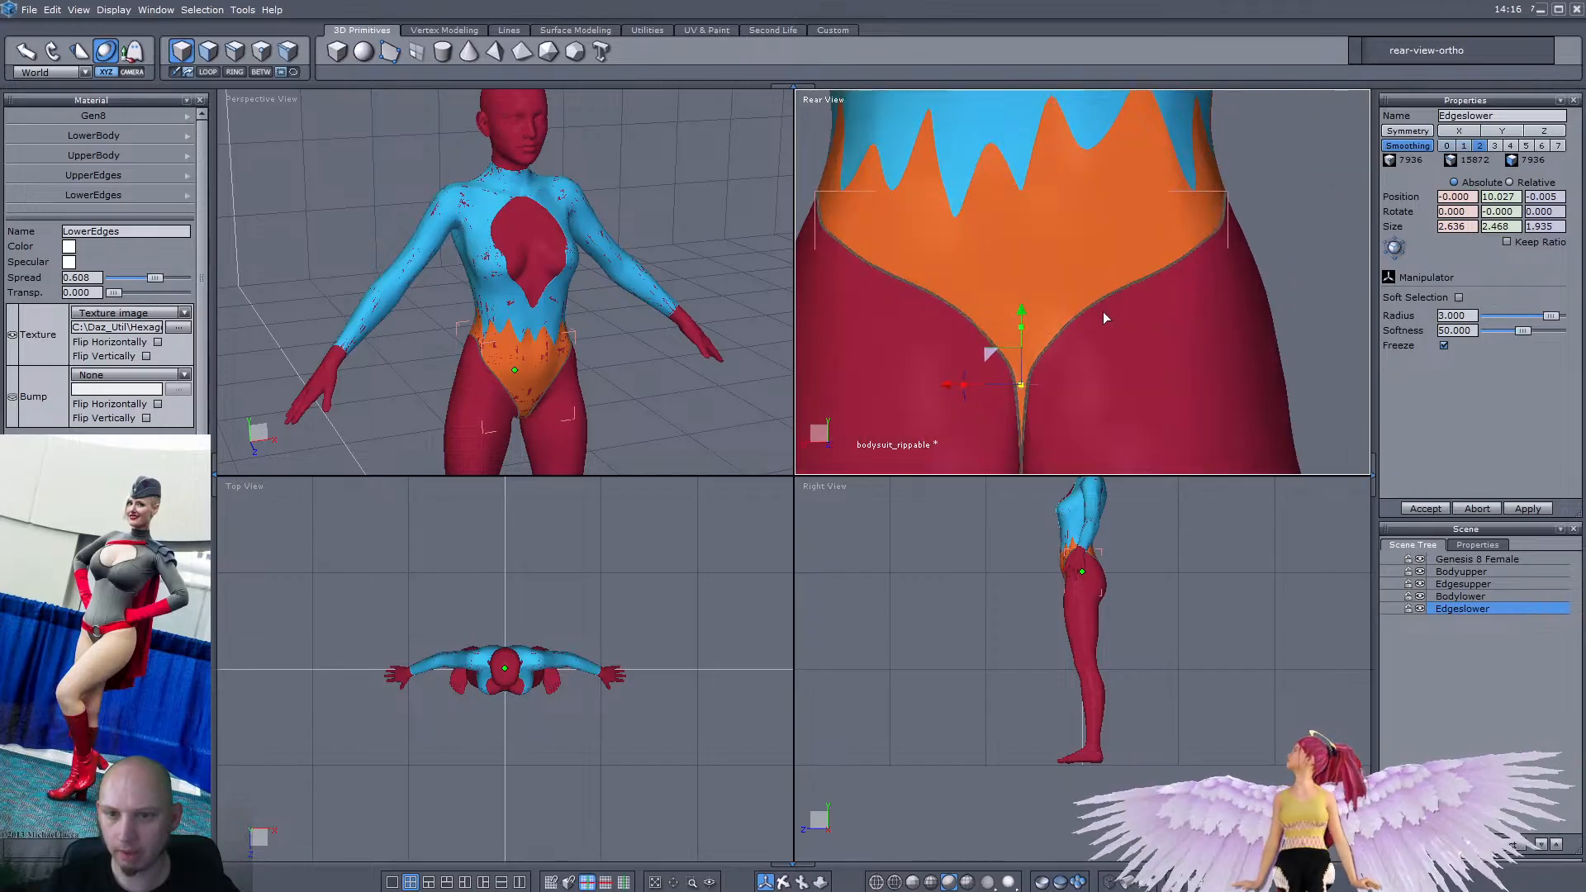
key(Delete)
Select the Bodylower mesh and turn on its symmetry across the X axis
scroll(1068, 279, down, 3)
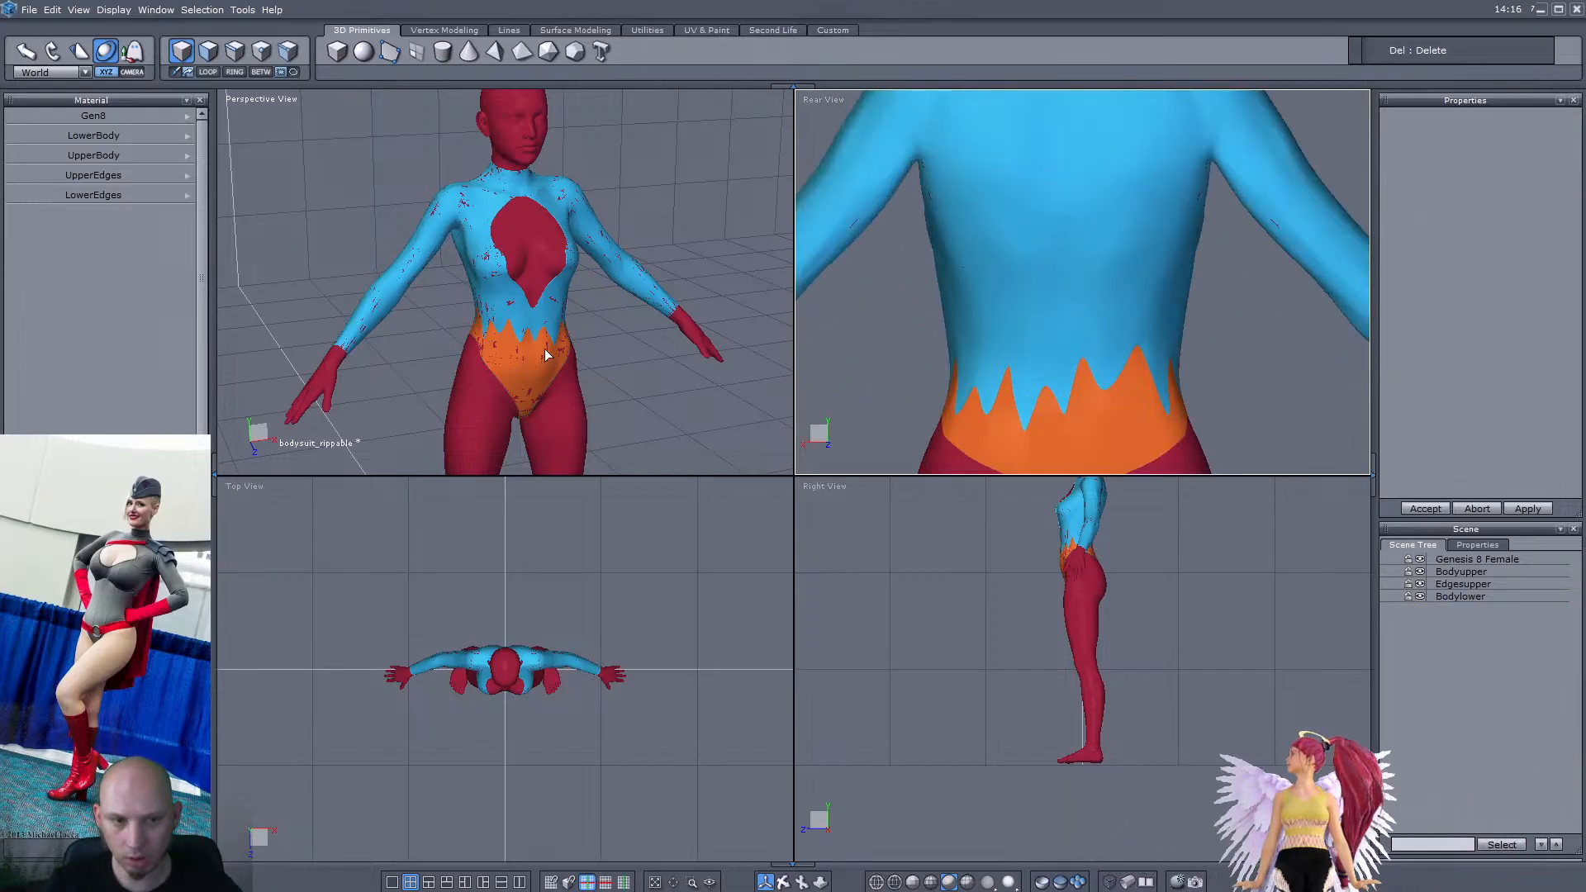
scroll(522, 286, up, 3)
scroll(493, 305, up, 2)
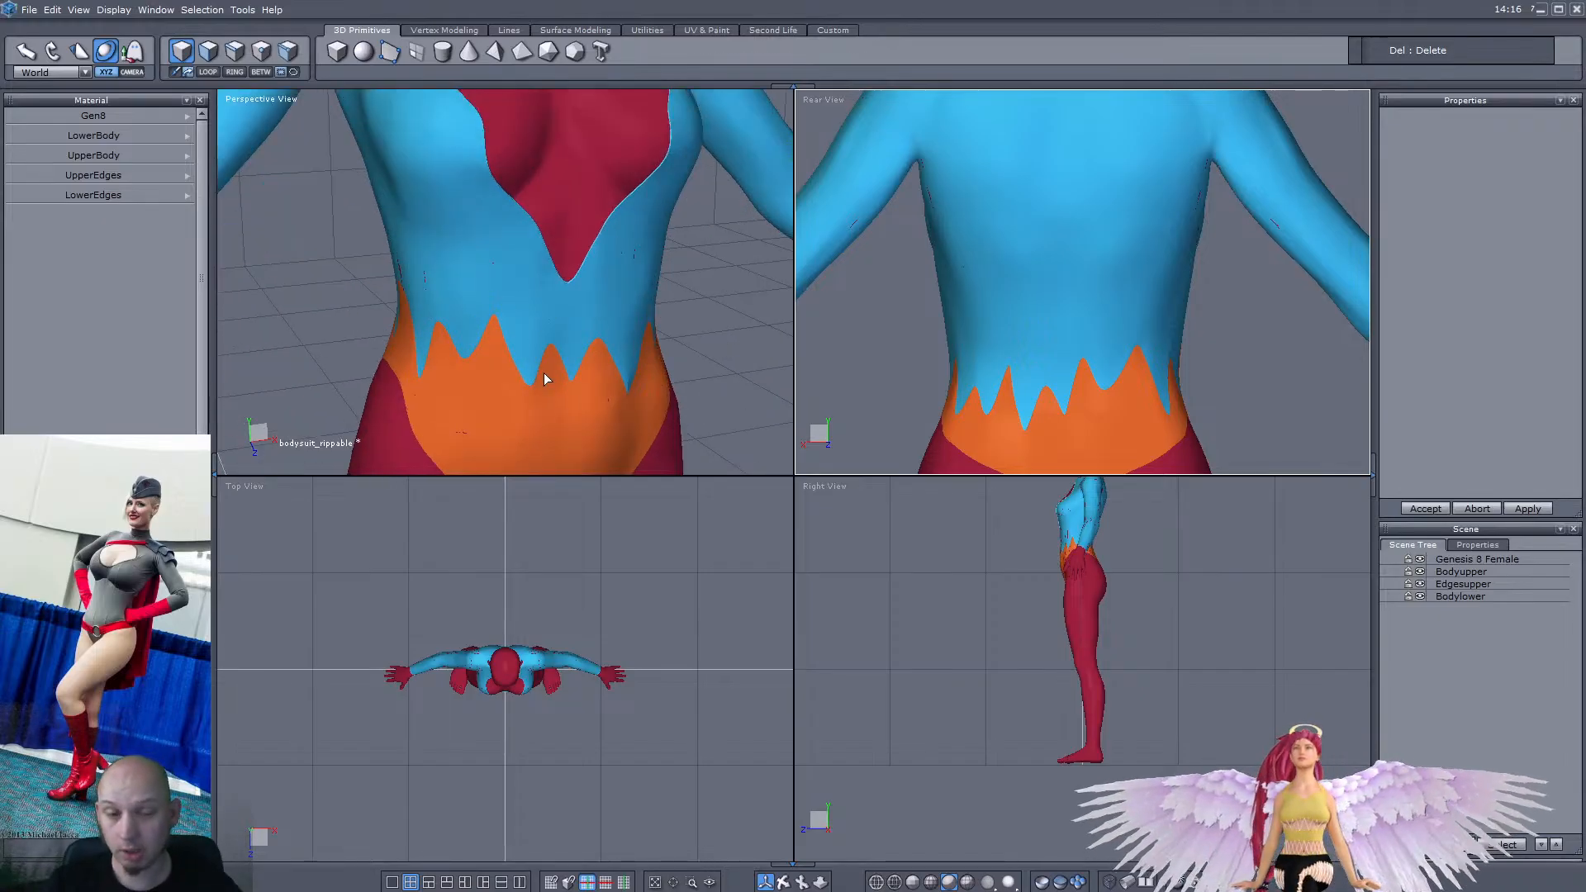
scroll(1154, 339, up, 3)
click(1108, 306)
right_drag(659, 284, 1064, 274)
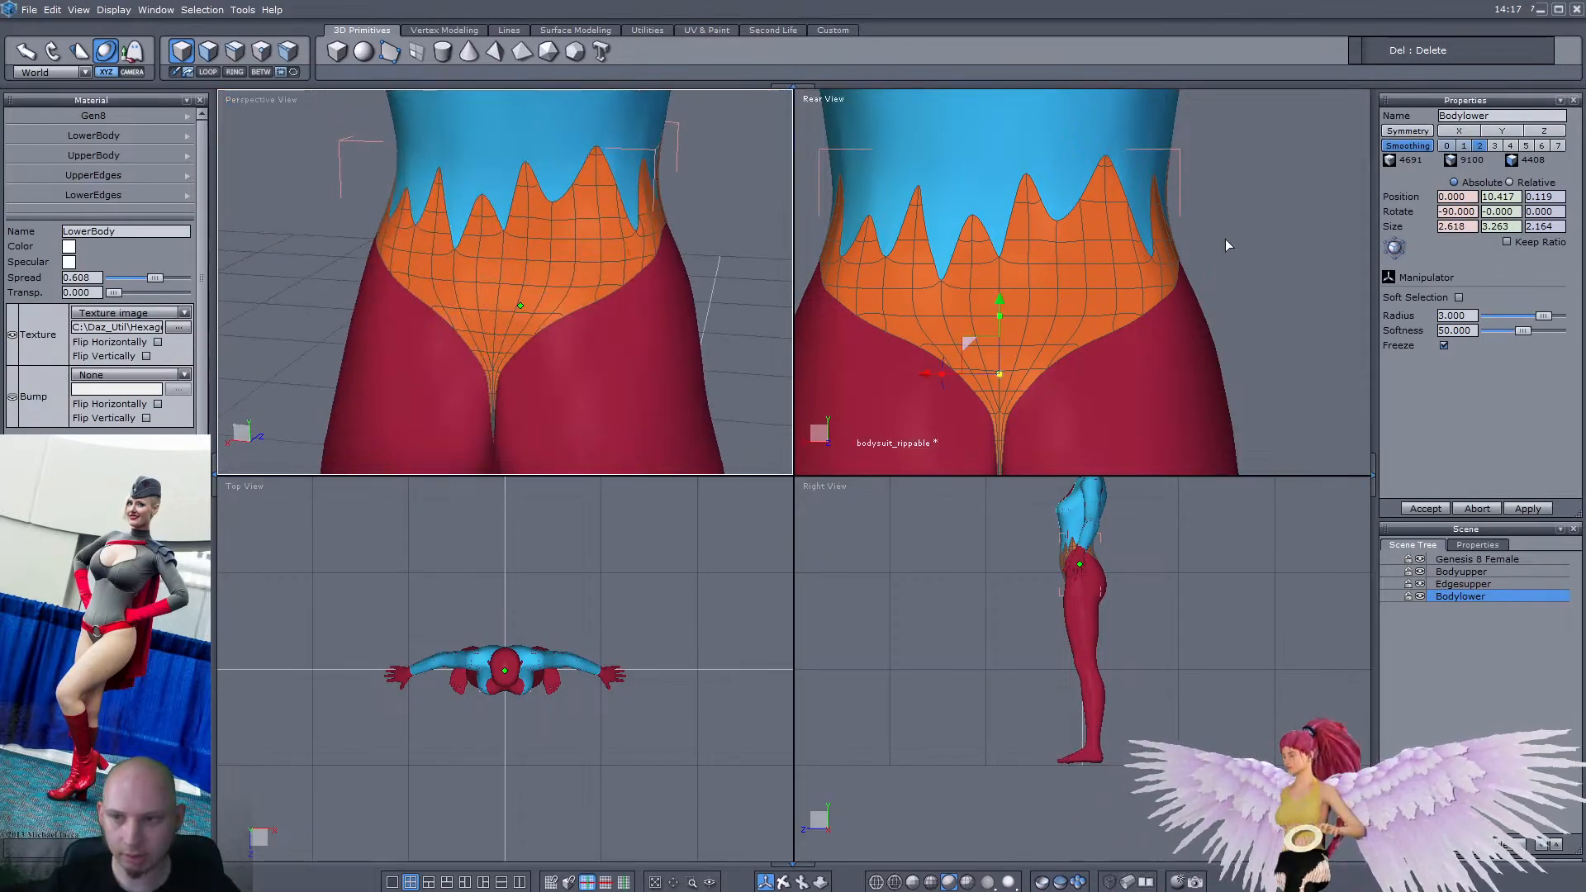
click(1460, 130)
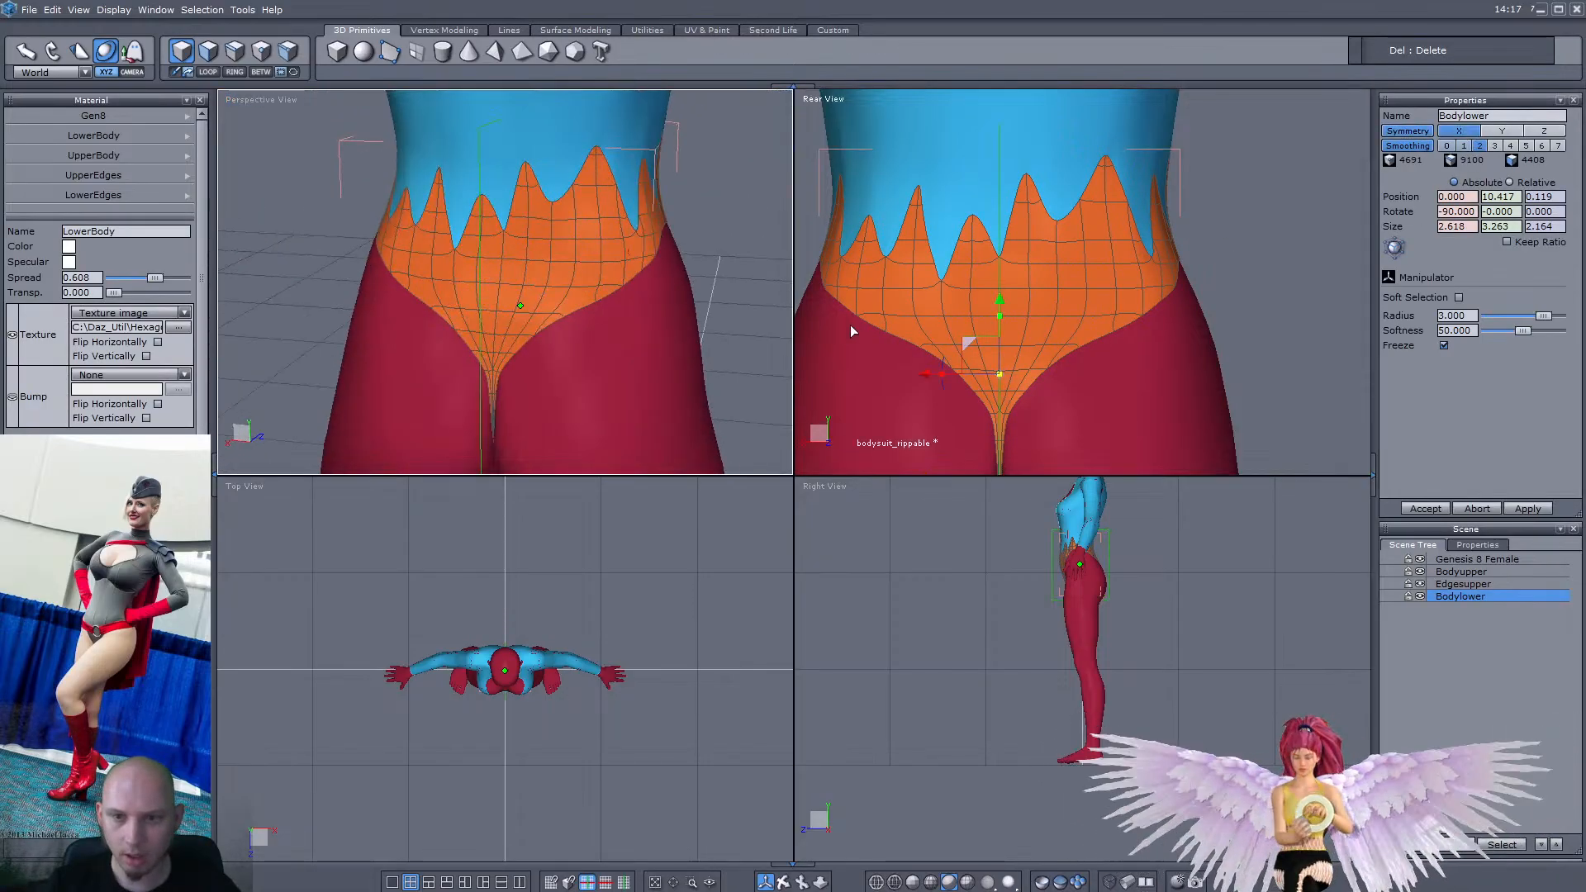
In edge selection mode, select the border edges along the narrow rear strip of Bodylower up to where it widens
scroll(1062, 316, down, 3)
scroll(1026, 308, up, 5)
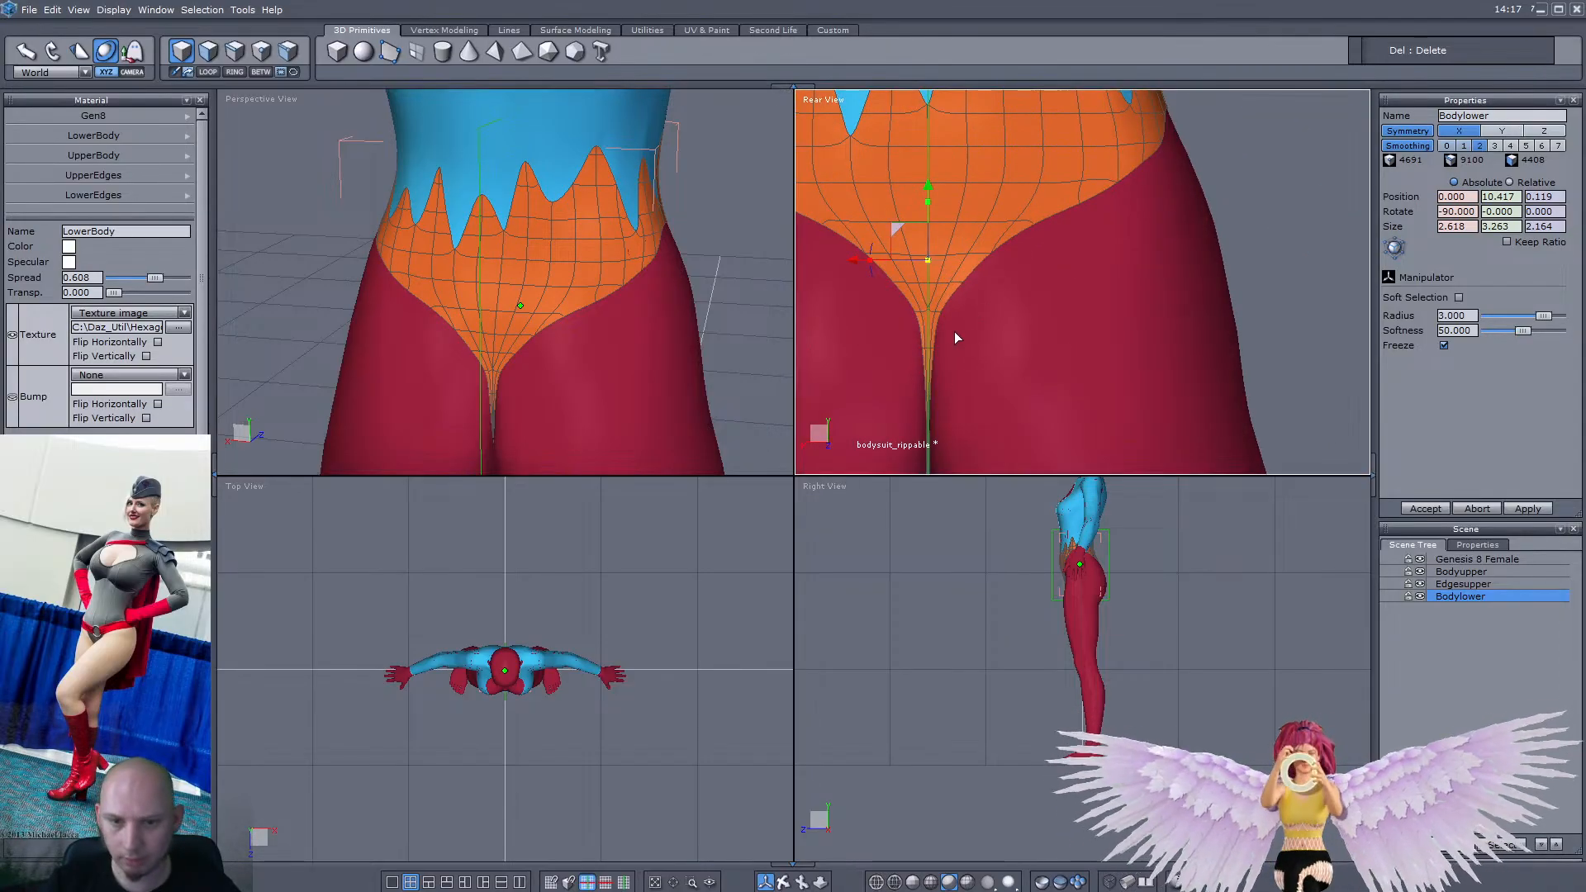
middle_drag(513, 329, 619, 251)
scroll(573, 326, up, 5)
scroll(601, 235, down, 4)
scroll(602, 233, up, 4)
click(235, 52)
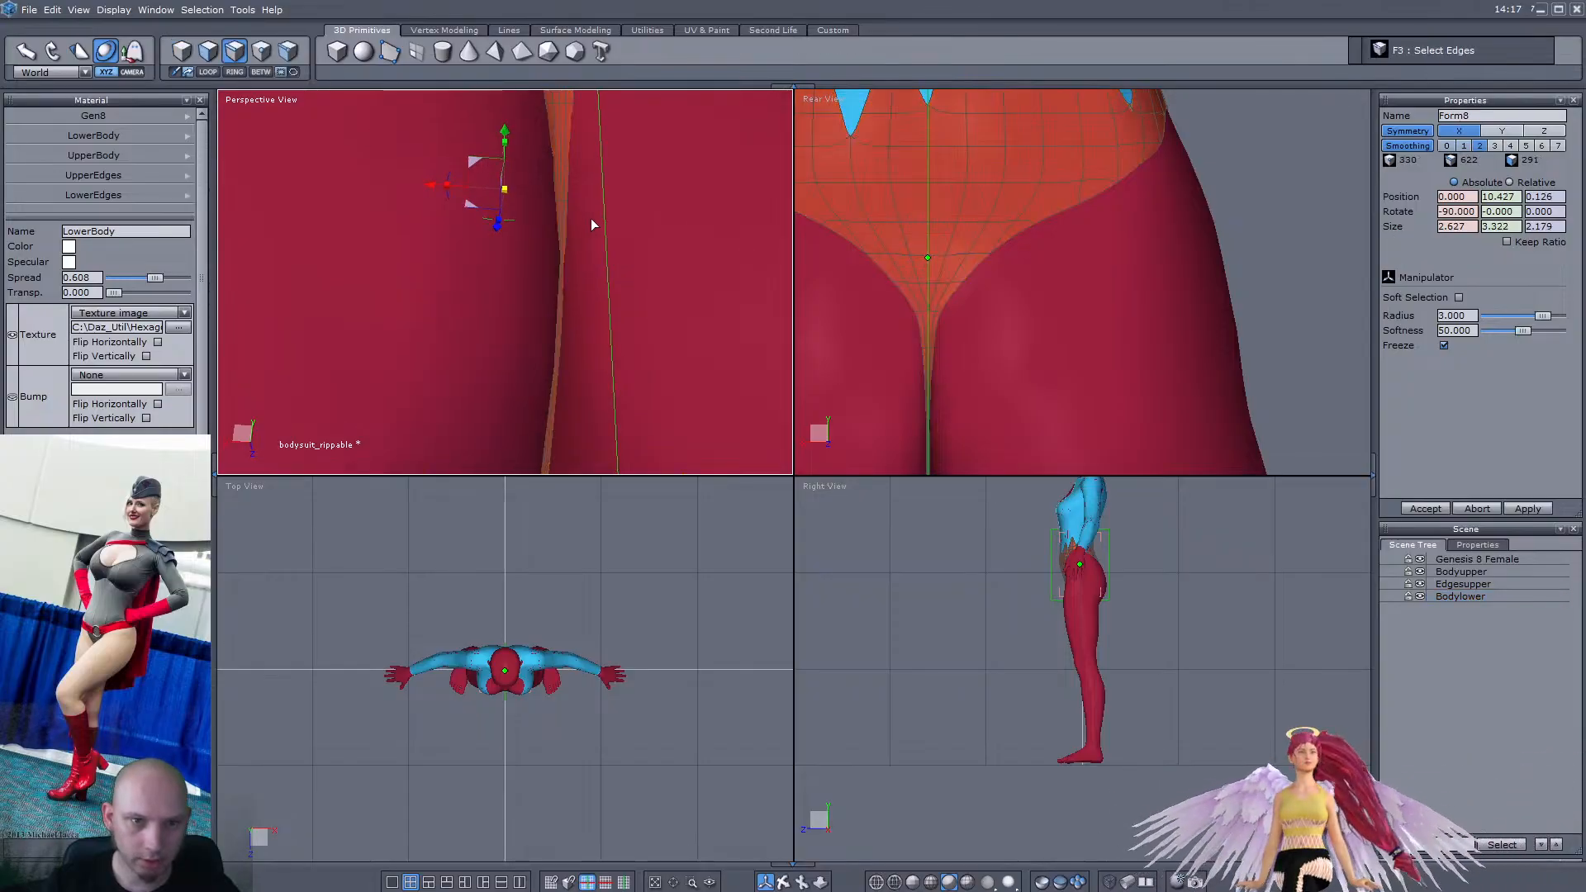
click(568, 196)
middle_drag(569, 199, 569, 206)
click(569, 180)
scroll(616, 292, down, 3)
scroll(613, 211, up, 3)
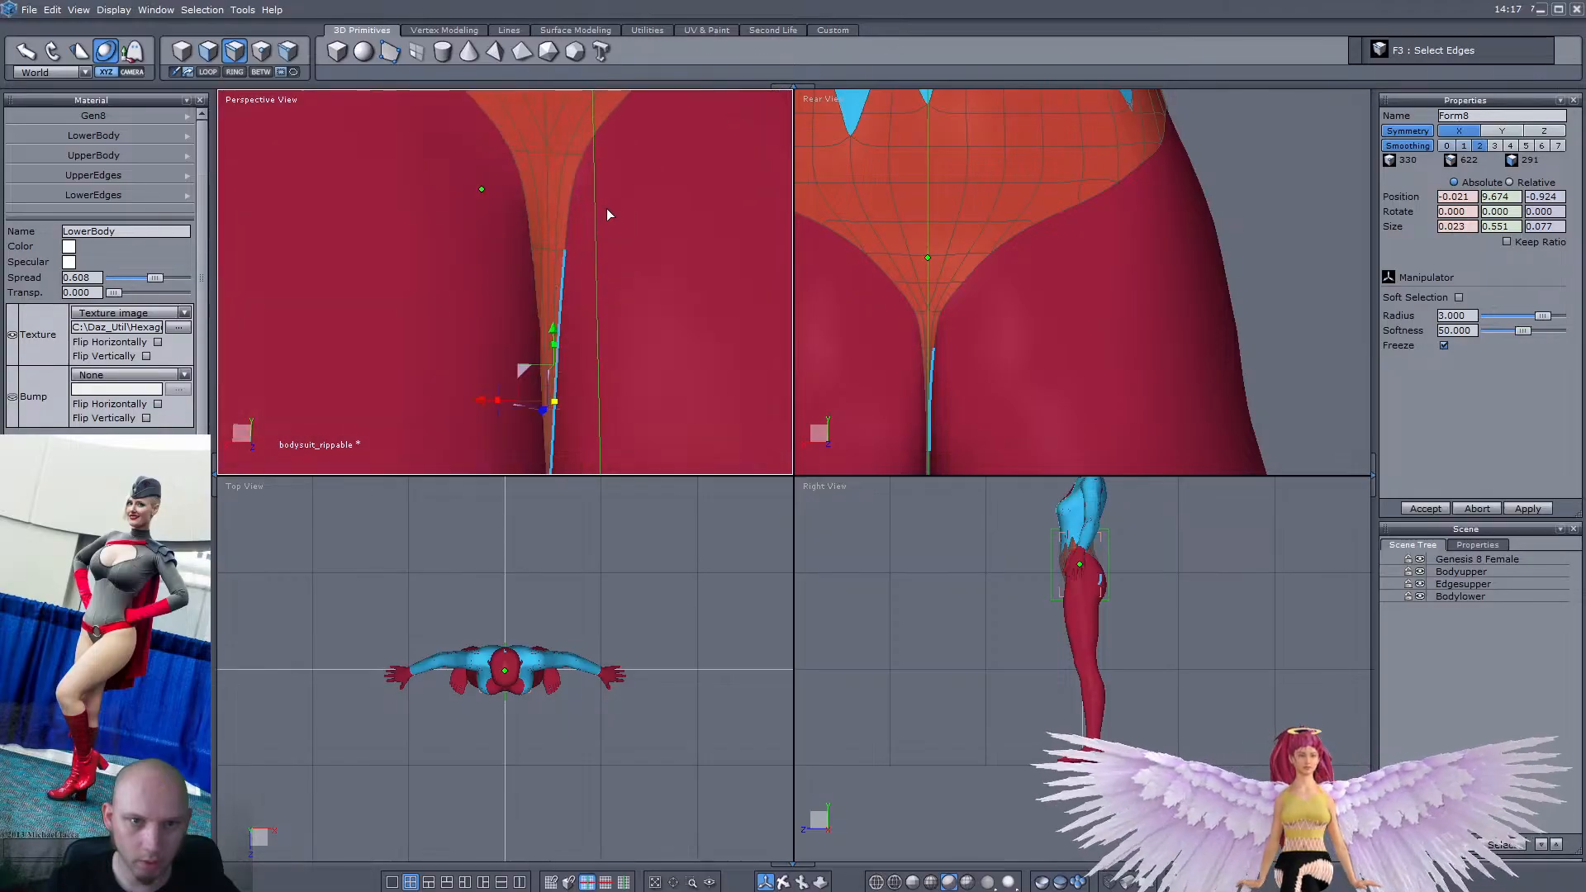
shift+click(583, 176)
shift+click(592, 141)
Extend the edge selection along the curved rear leg opening of Bodylower toward the outer hip
middle_drag(601, 203, 718, 259)
scroll(651, 261, down, 3)
scroll(638, 270, up, 2)
scroll(605, 247, down, 4)
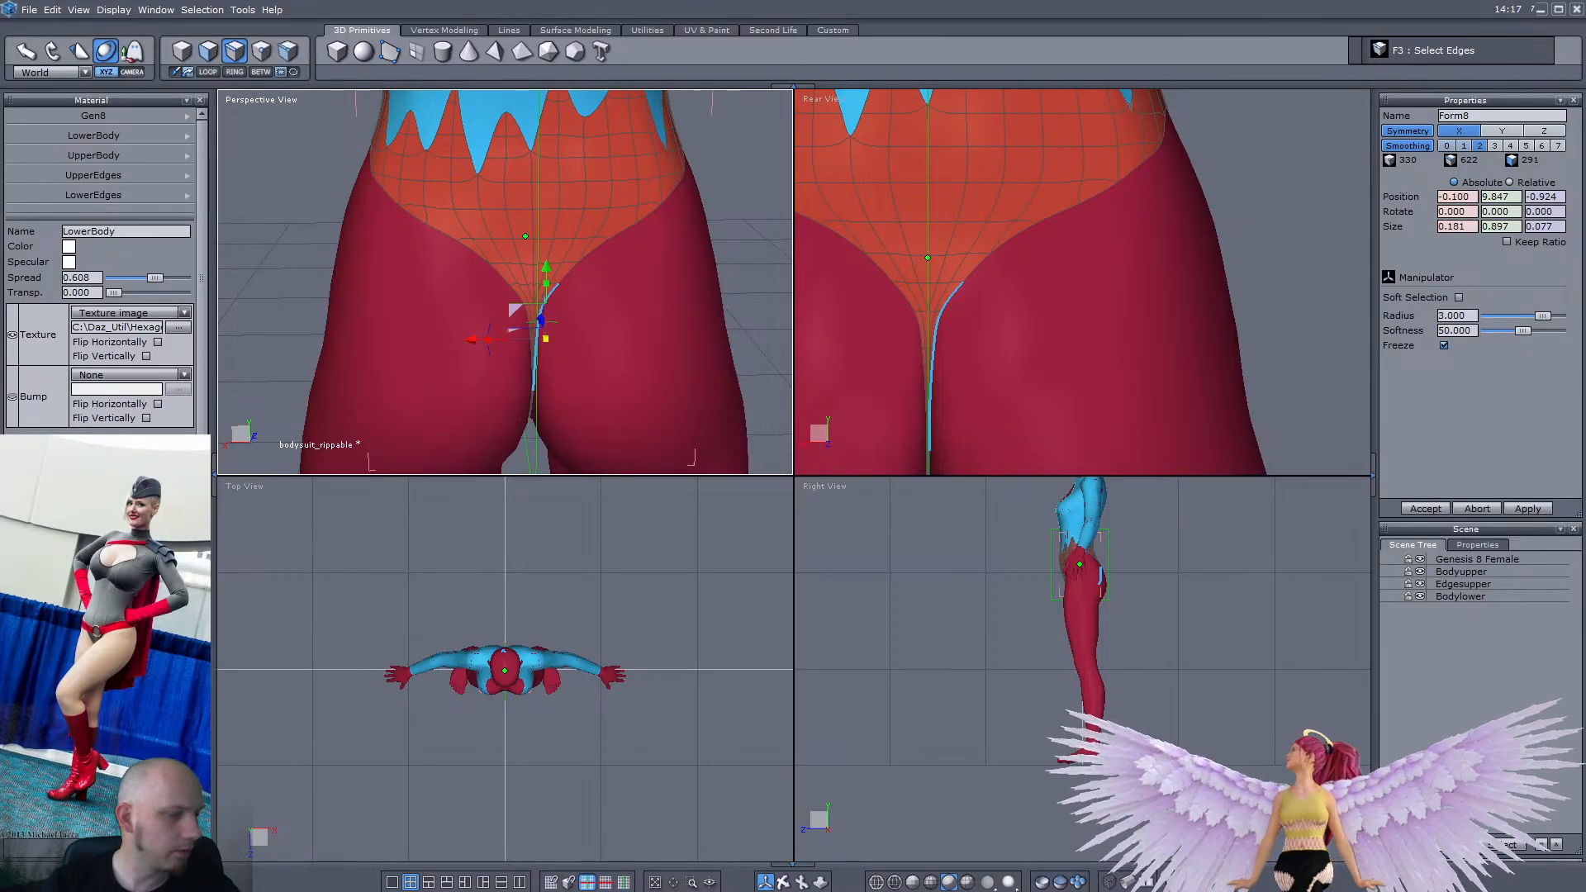
mouse_move(608, 282)
middle_down()
mouse_move(568, 284)
mouse_move(585, 287)
mouse_move(598, 261)
middle_up()
scroll(597, 261, up, 4)
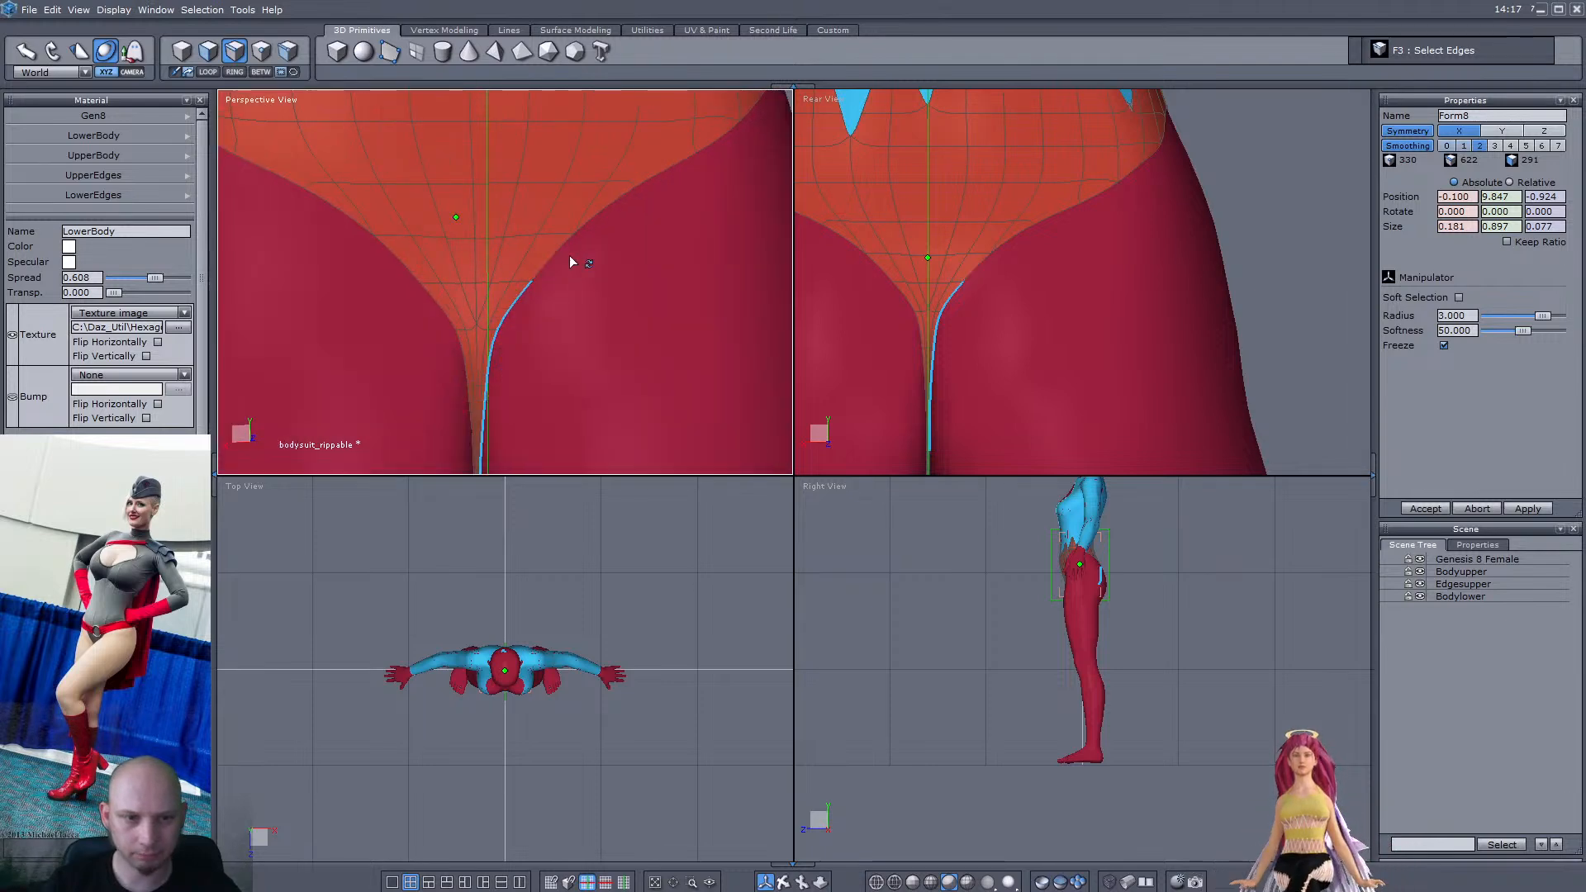
scroll(1072, 244, up, 3)
scroll(1070, 240, down, 4)
scroll(1074, 243, down, 2)
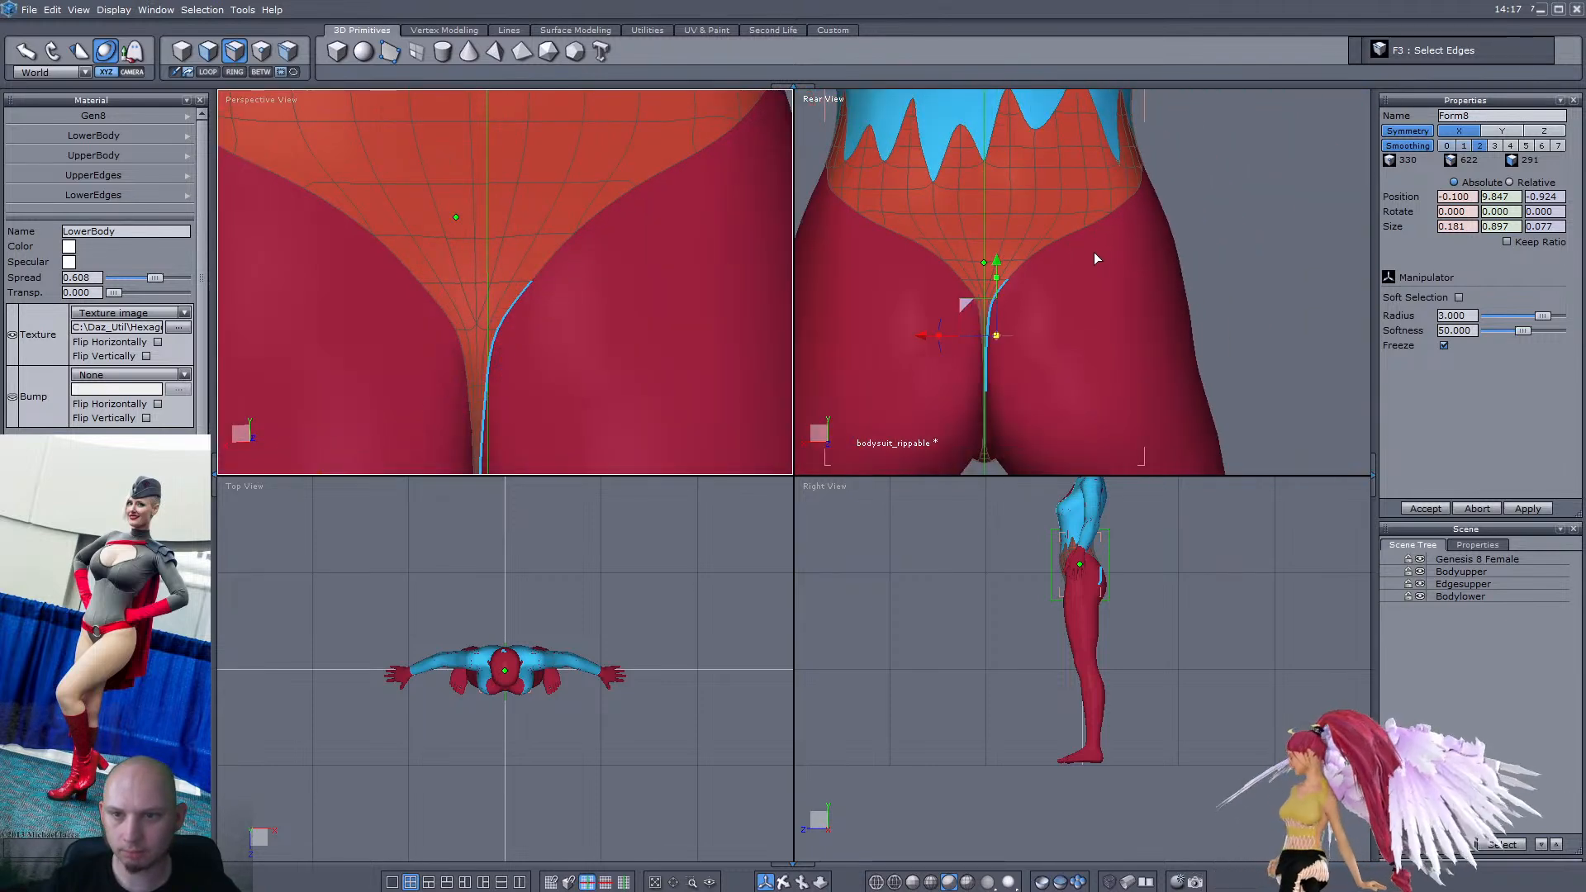
middle_drag(558, 278, 593, 255)
middle_drag(466, 249, 556, 288)
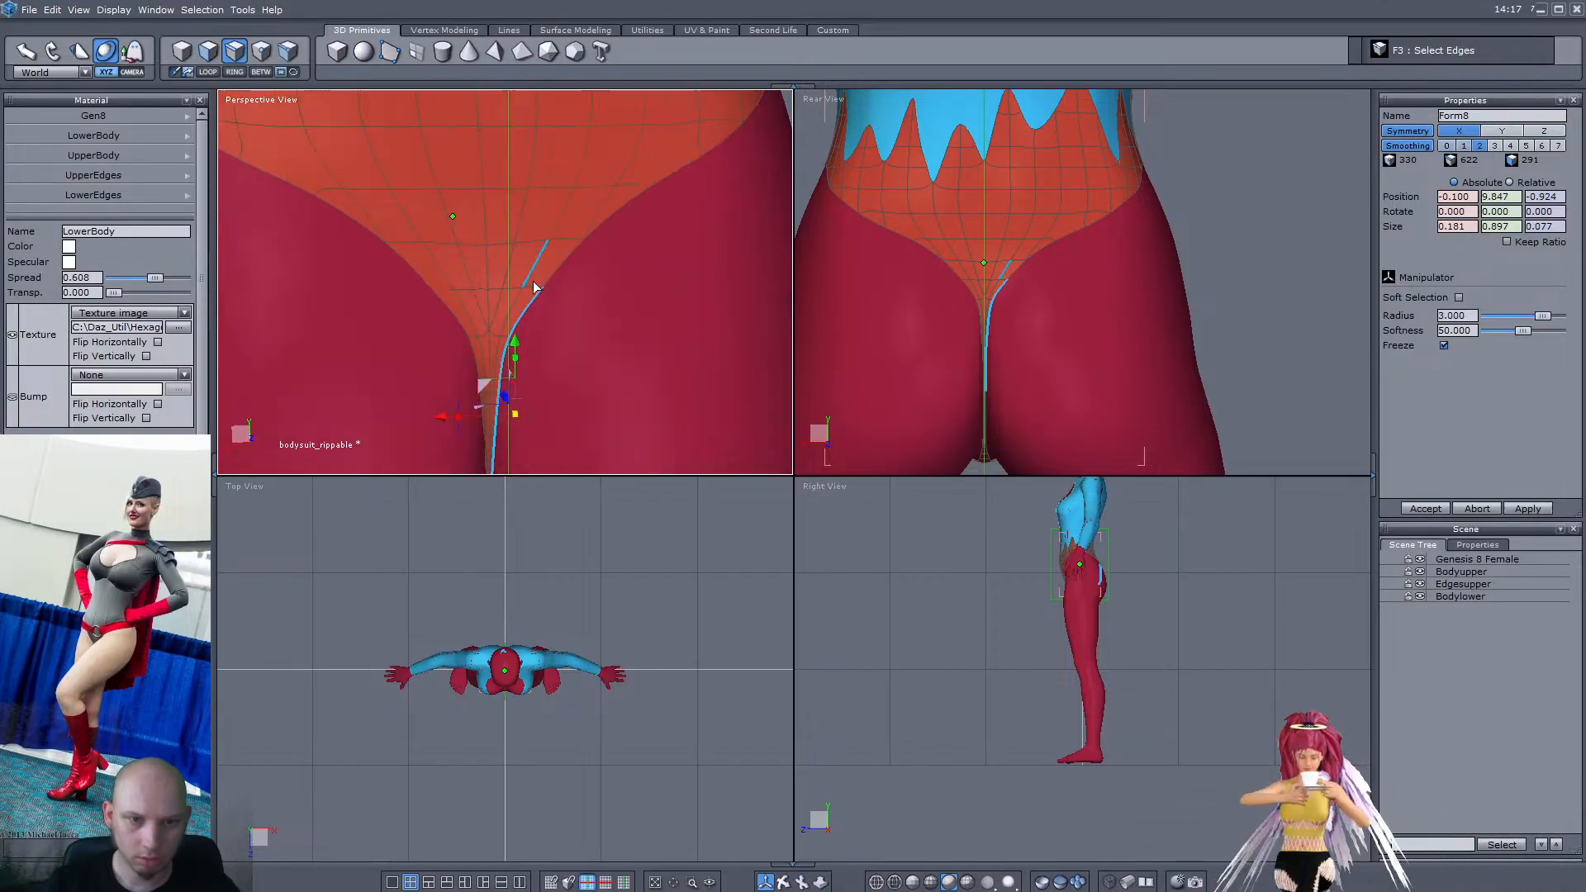
shift+click(567, 265)
shift+click(605, 218)
shift+click(671, 169)
middle_drag(670, 174, 524, 368)
shift+click(669, 196)
Examine the selected rear leg-opening edges and the narrow rear strip of Bodylower
scroll(667, 196, down, 5)
scroll(587, 294, up, 2)
scroll(540, 271, down, 4)
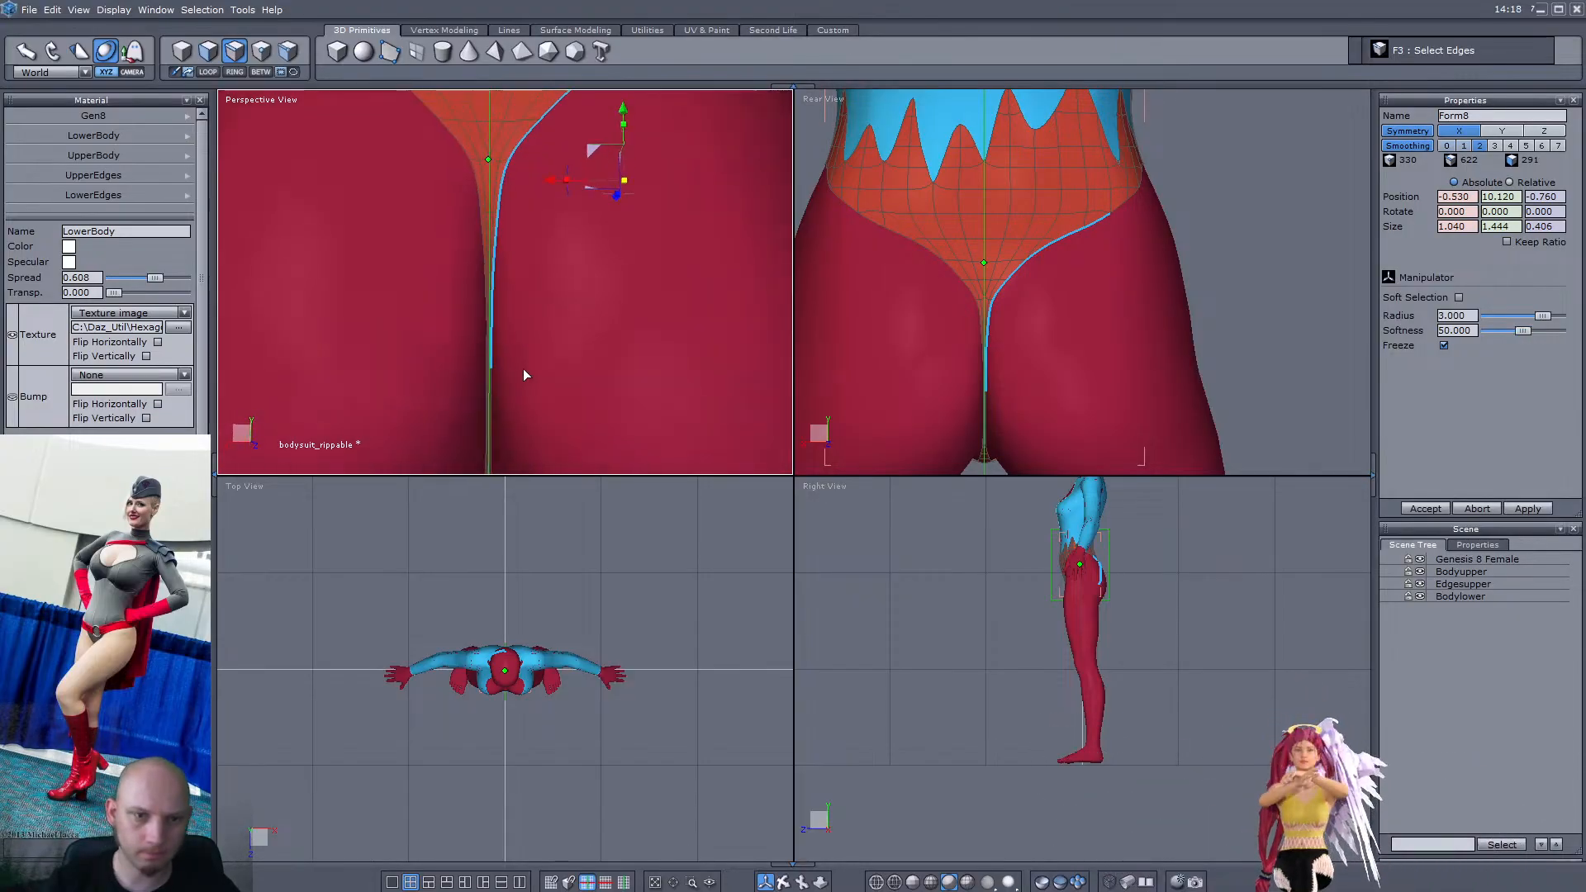
scroll(1029, 287, down, 5)
scroll(1029, 287, up, 8)
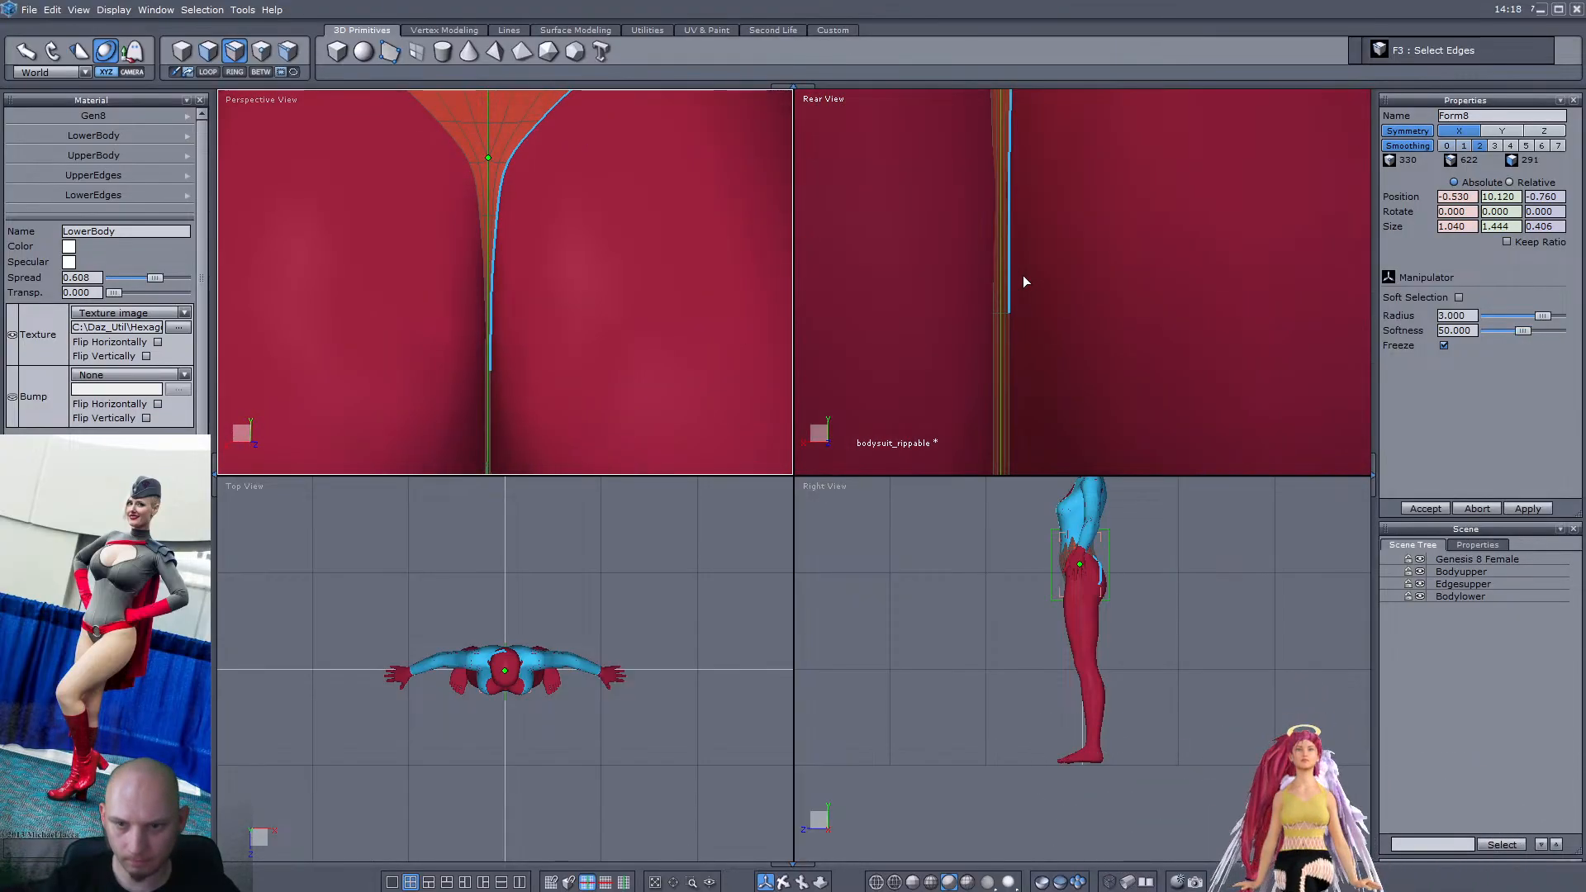
scroll(1009, 321, up, 2)
scroll(552, 261, down, 5)
middle_drag(552, 261, 595, 276)
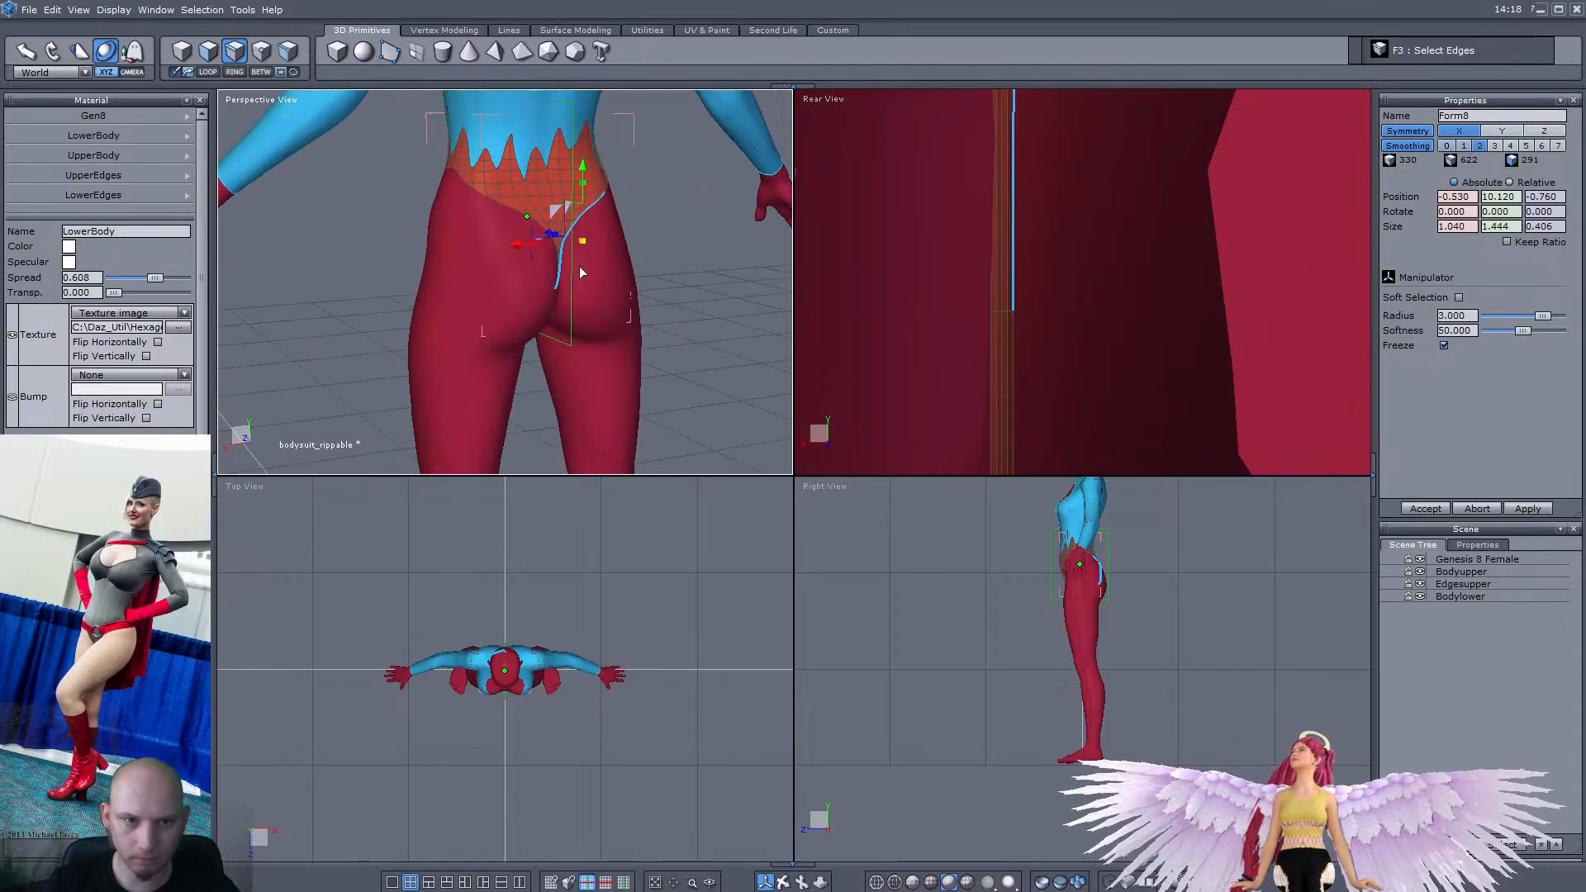
scroll(570, 266, up, 3)
scroll(497, 181, up, 4)
scroll(446, 276, down, 2)
Select and delete the faces of Bodylower's narrow rear strip, from where it widens at the back down between the legs
click(191, 55)
click(206, 55)
mouse_move(472, 239)
mouse_down()
mouse_move(578, 236)
mouse_move(518, 236)
mouse_move(560, 273)
mouse_up()
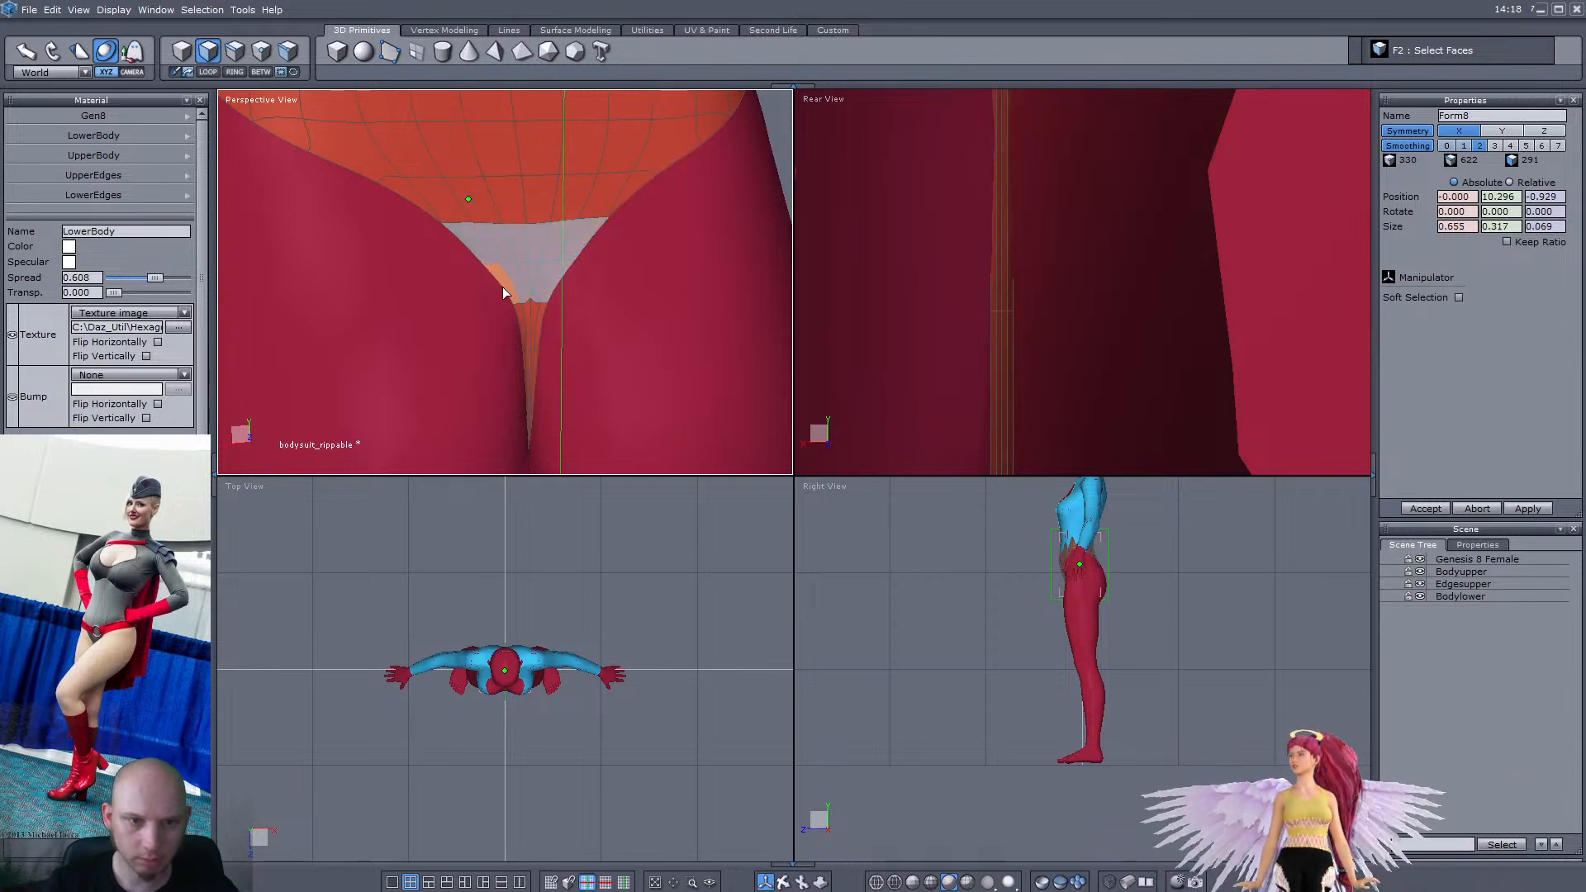
drag(544, 329, 528, 333)
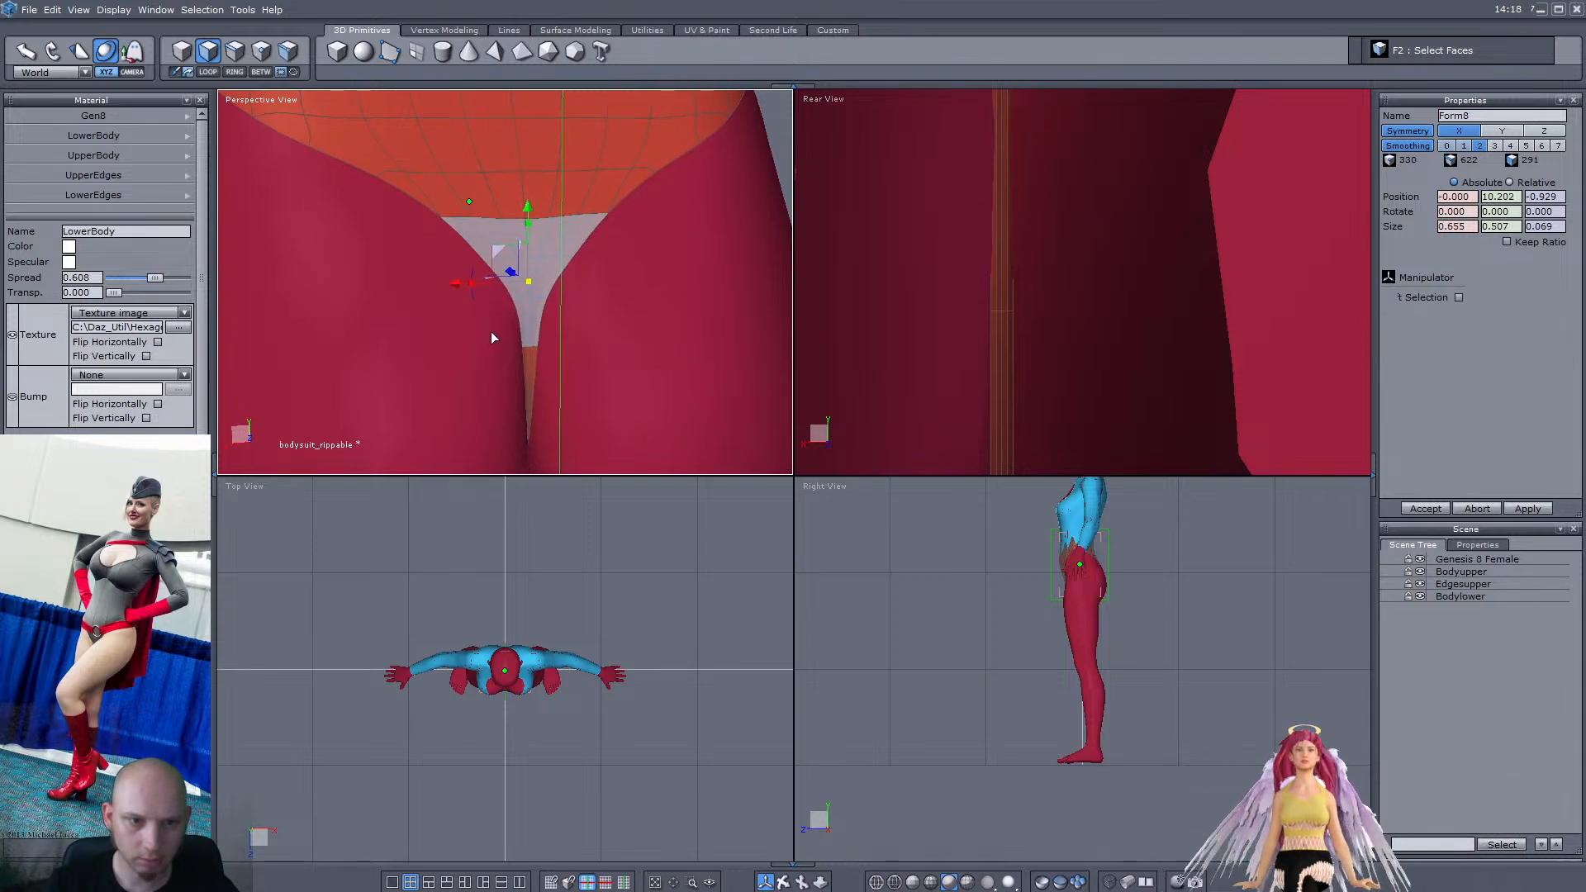
right_drag(492, 336, 478, 226)
scroll(514, 221, up, 3)
click(548, 213)
click(561, 212)
right_drag(564, 212, 552, 288)
click(542, 271)
click(550, 285)
scroll(549, 307, up, 4)
click(549, 307)
click(571, 303)
scroll(1084, 585, up, 8)
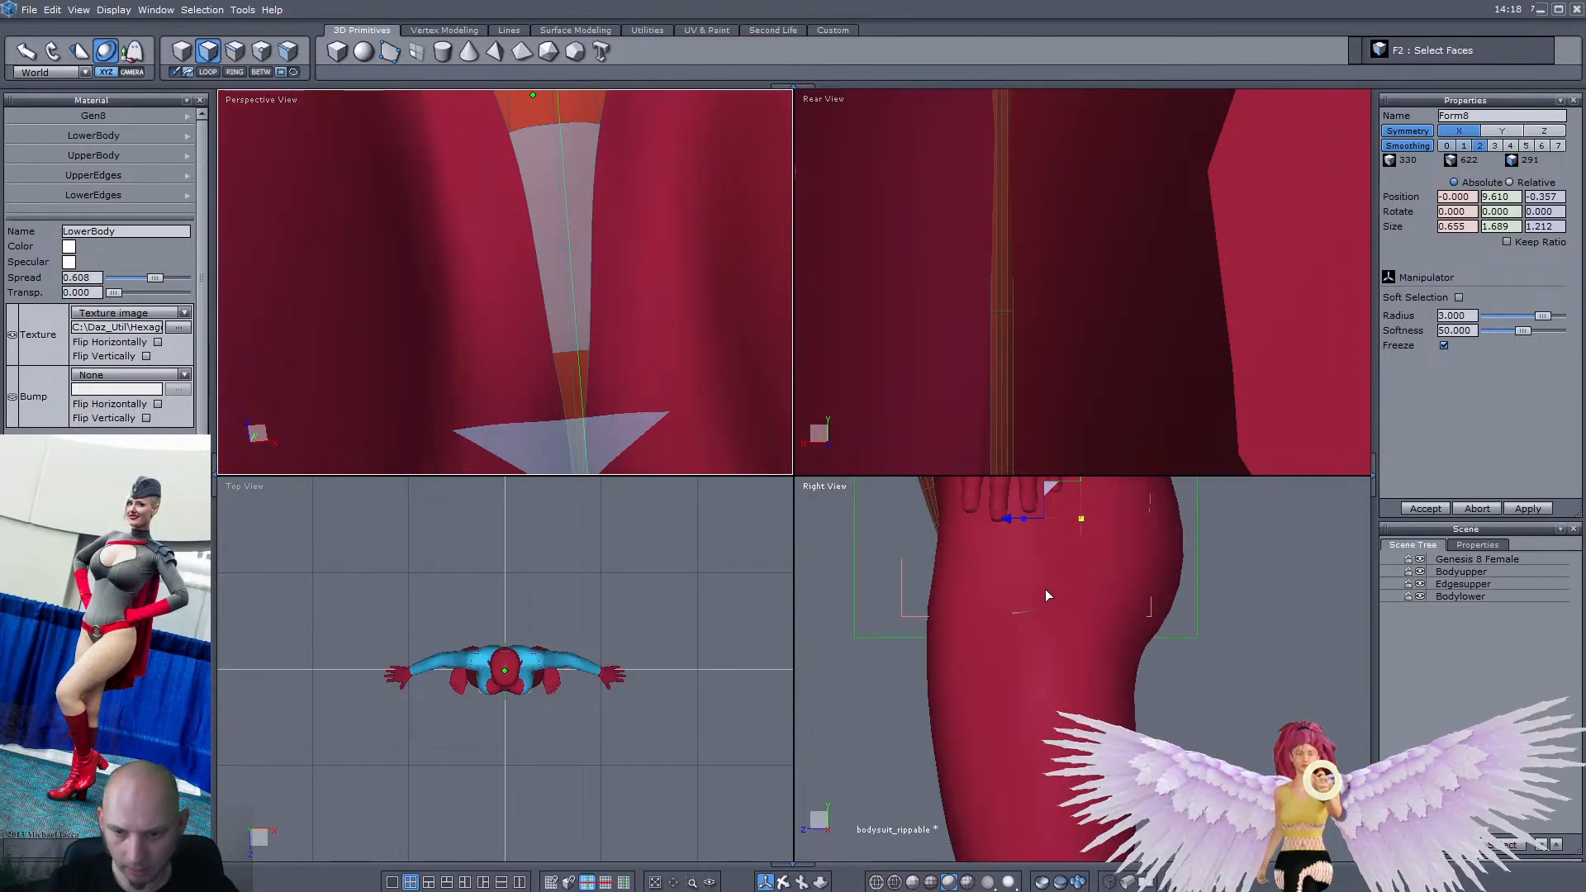
scroll(538, 414, down, 5)
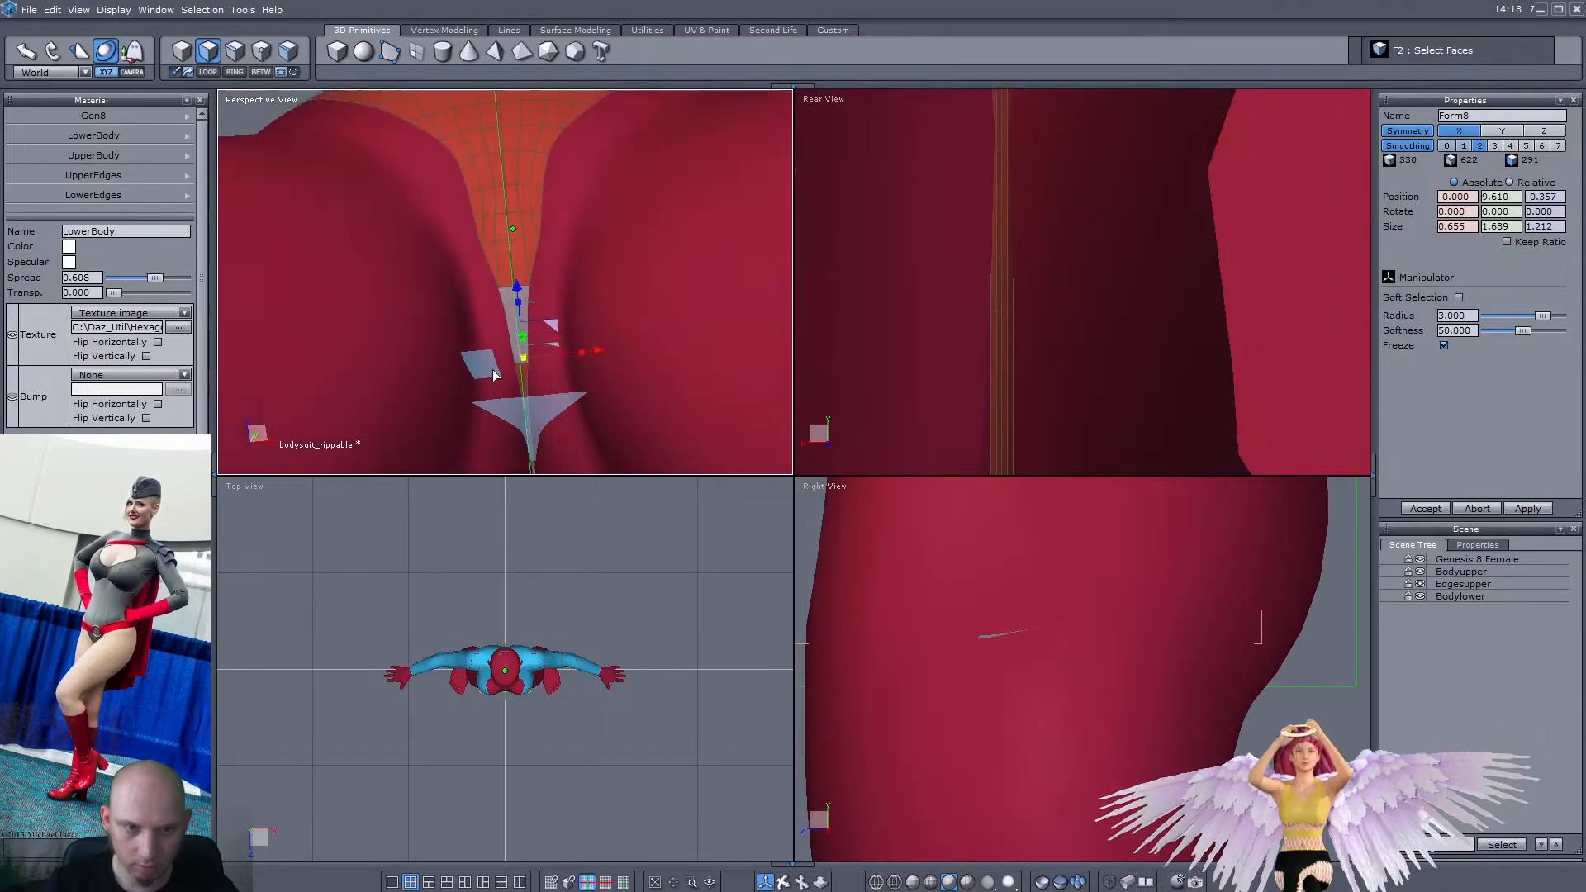
right_drag(538, 428, 446, 369)
right_drag(662, 461, 261, 219)
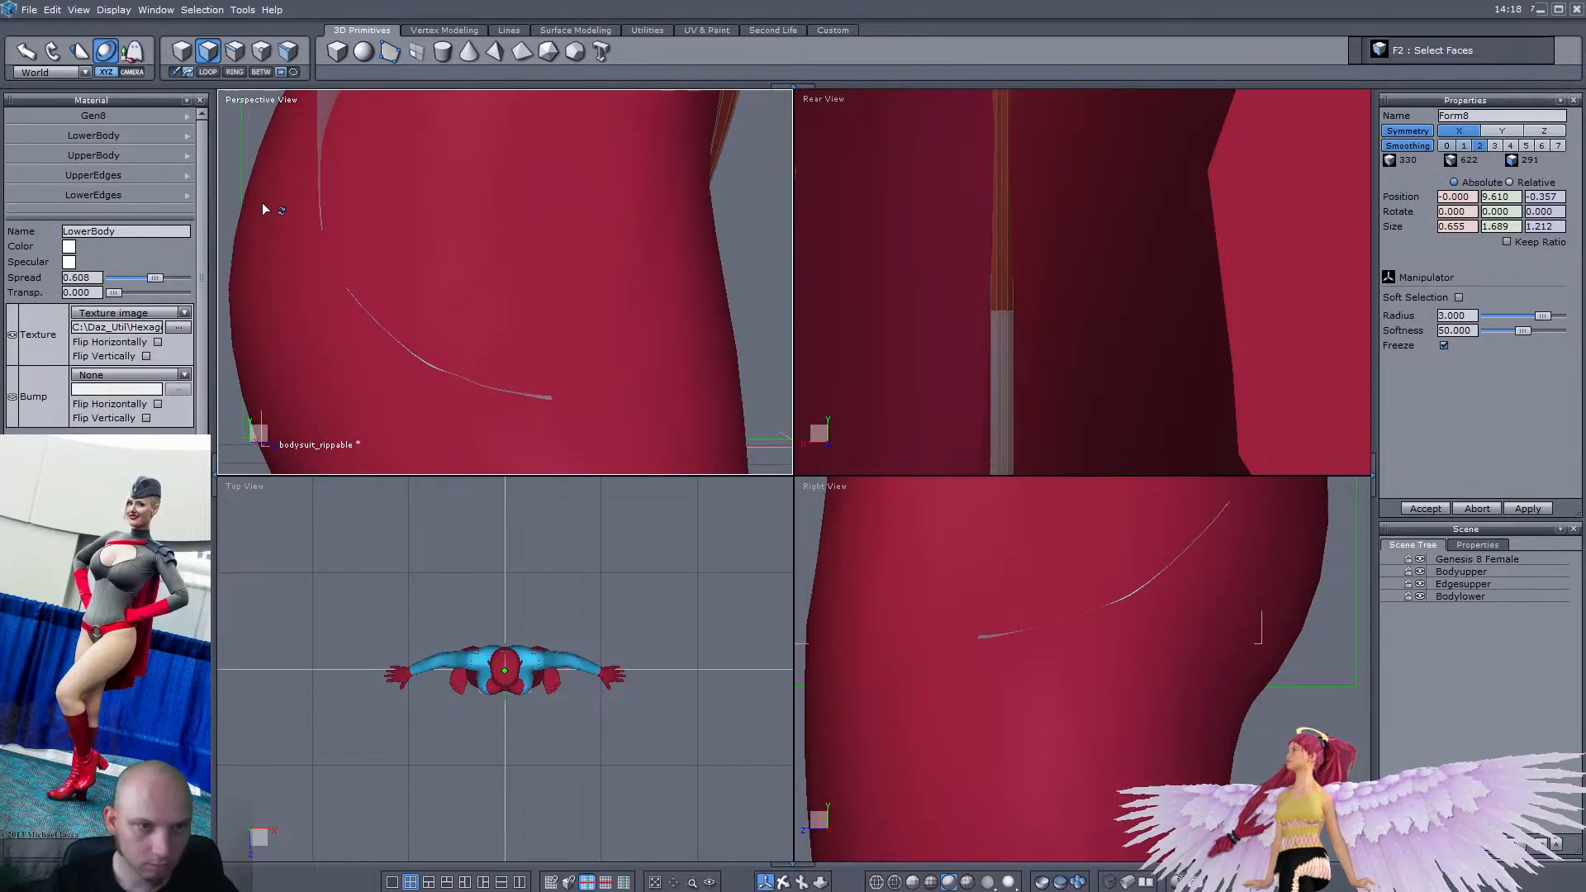
right_drag(393, 342, 537, 350)
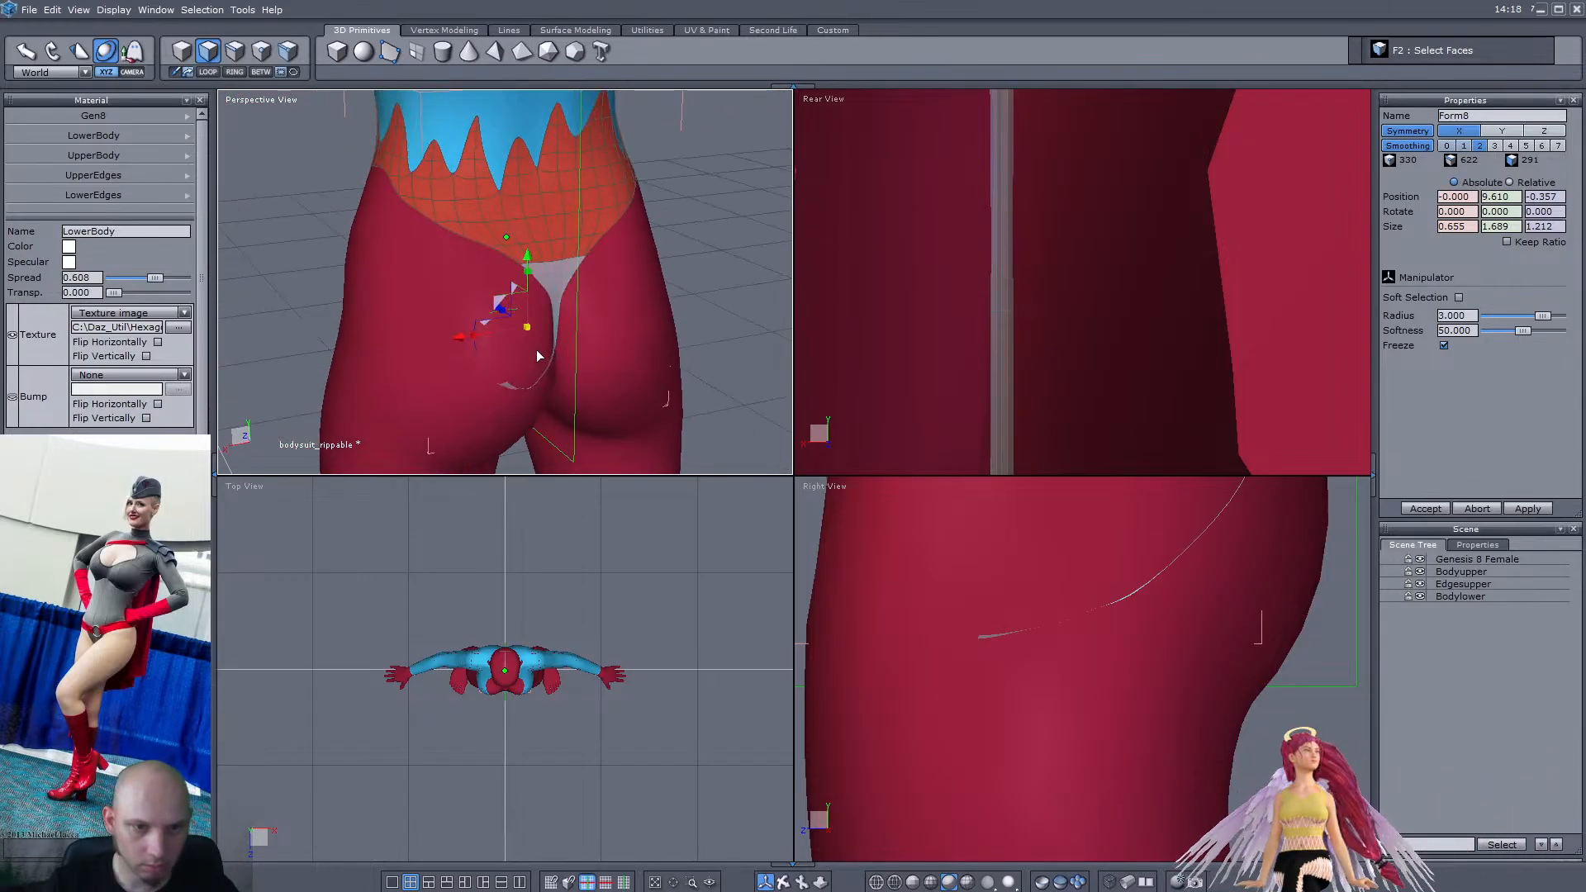
key(Delete)
Delete the remaining lower rear and leg-opening faces of Bodylower to leave a nearly straight bottom border across the back
right_drag(376, 353, 578, 331)
scroll(380, 255, up, 2)
right_drag(531, 241, 724, 243)
drag(724, 243, 507, 252)
key(Delete)
right_drag(507, 246, 603, 291)
mouse_move(576, 263)
mouse_down()
mouse_move(442, 268)
mouse_move(648, 248)
mouse_up()
key(Delete)
Select the bottom border edges across one half of Bodylower's back and save the scene as an incremental copy
right_drag(649, 248, 553, 248)
key(F3)
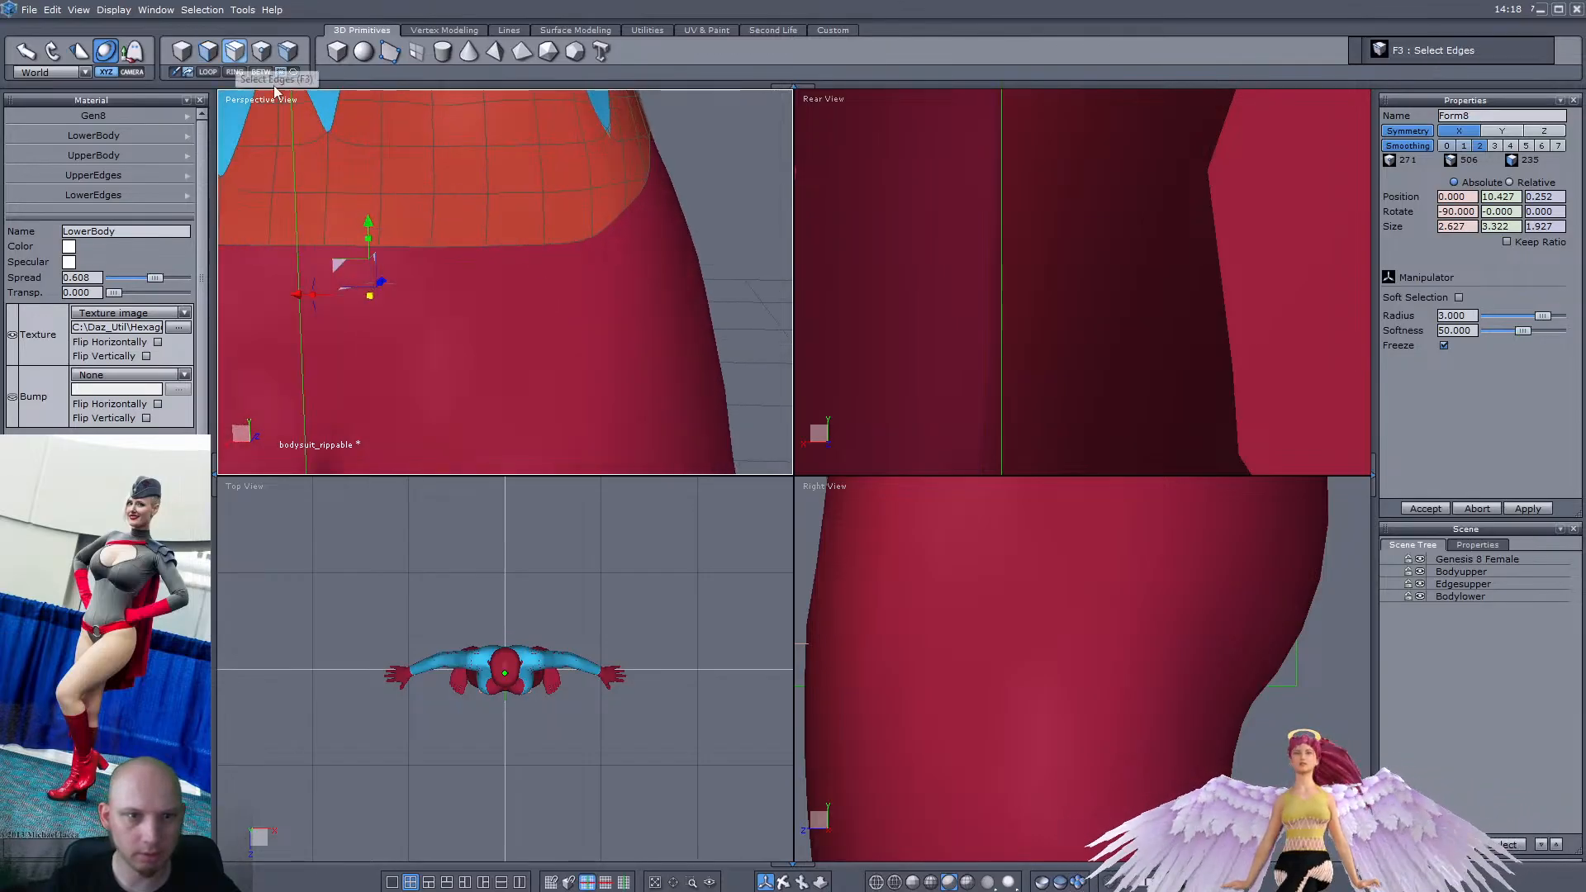
click(525, 246)
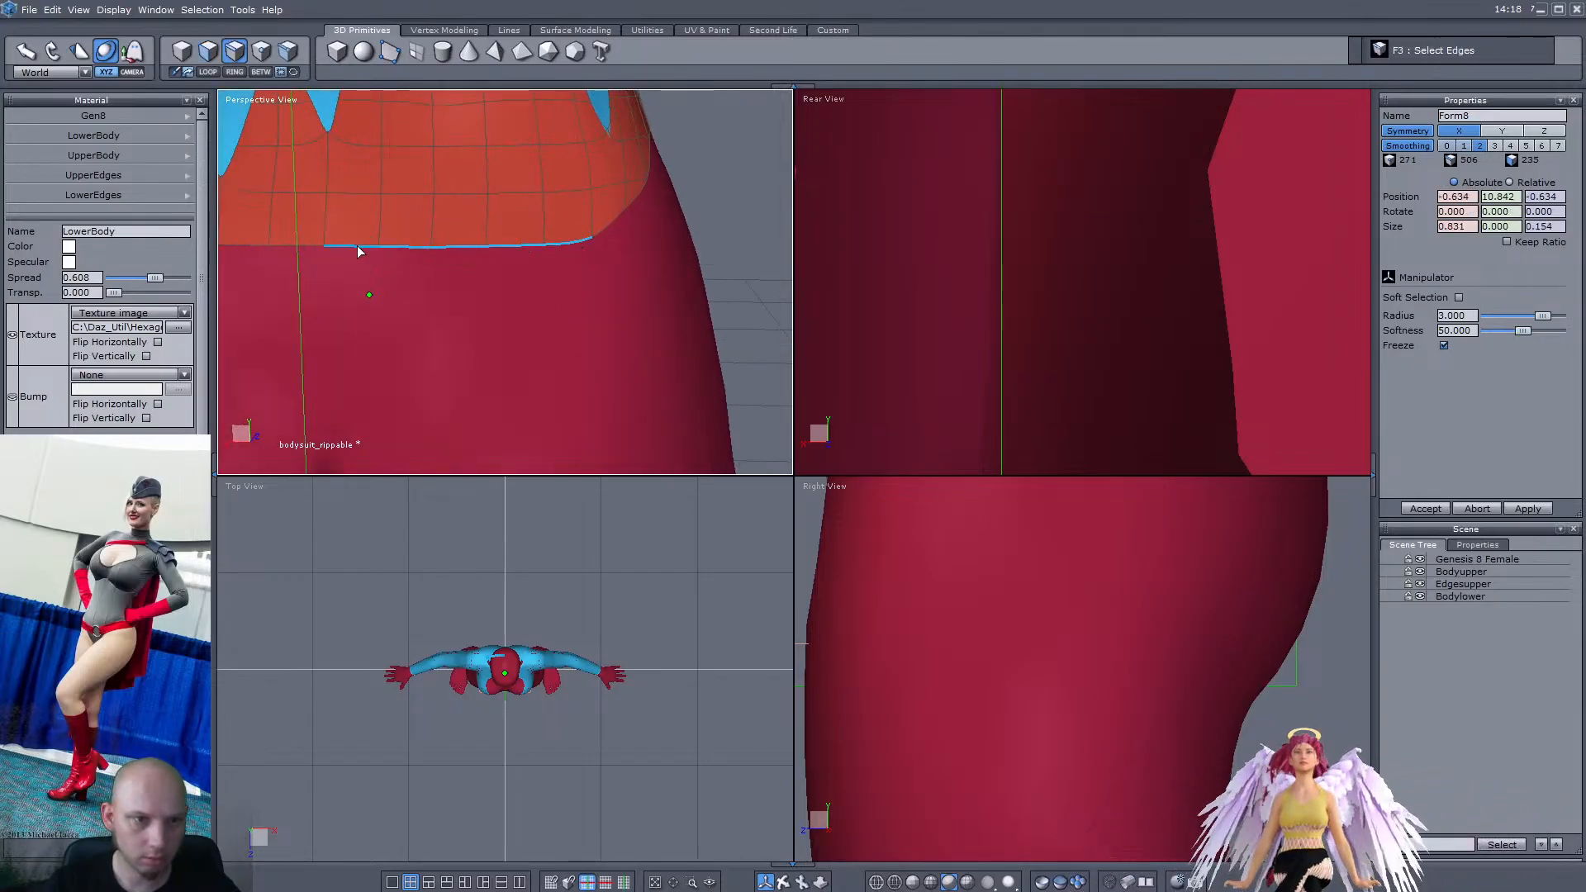
scroll(1064, 321, down, 3)
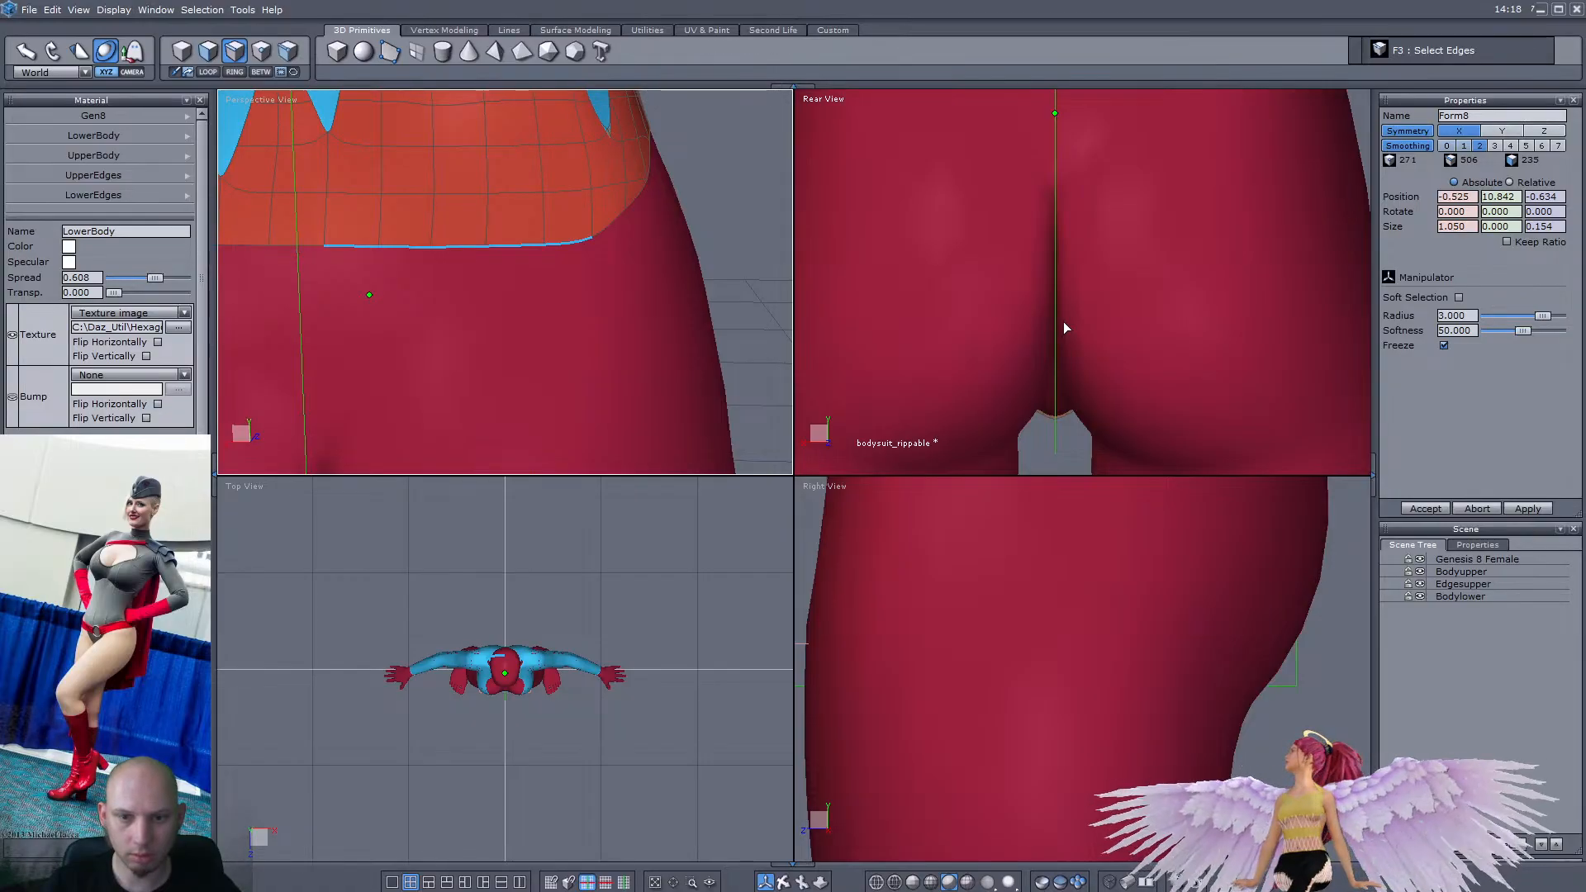
click(28, 9)
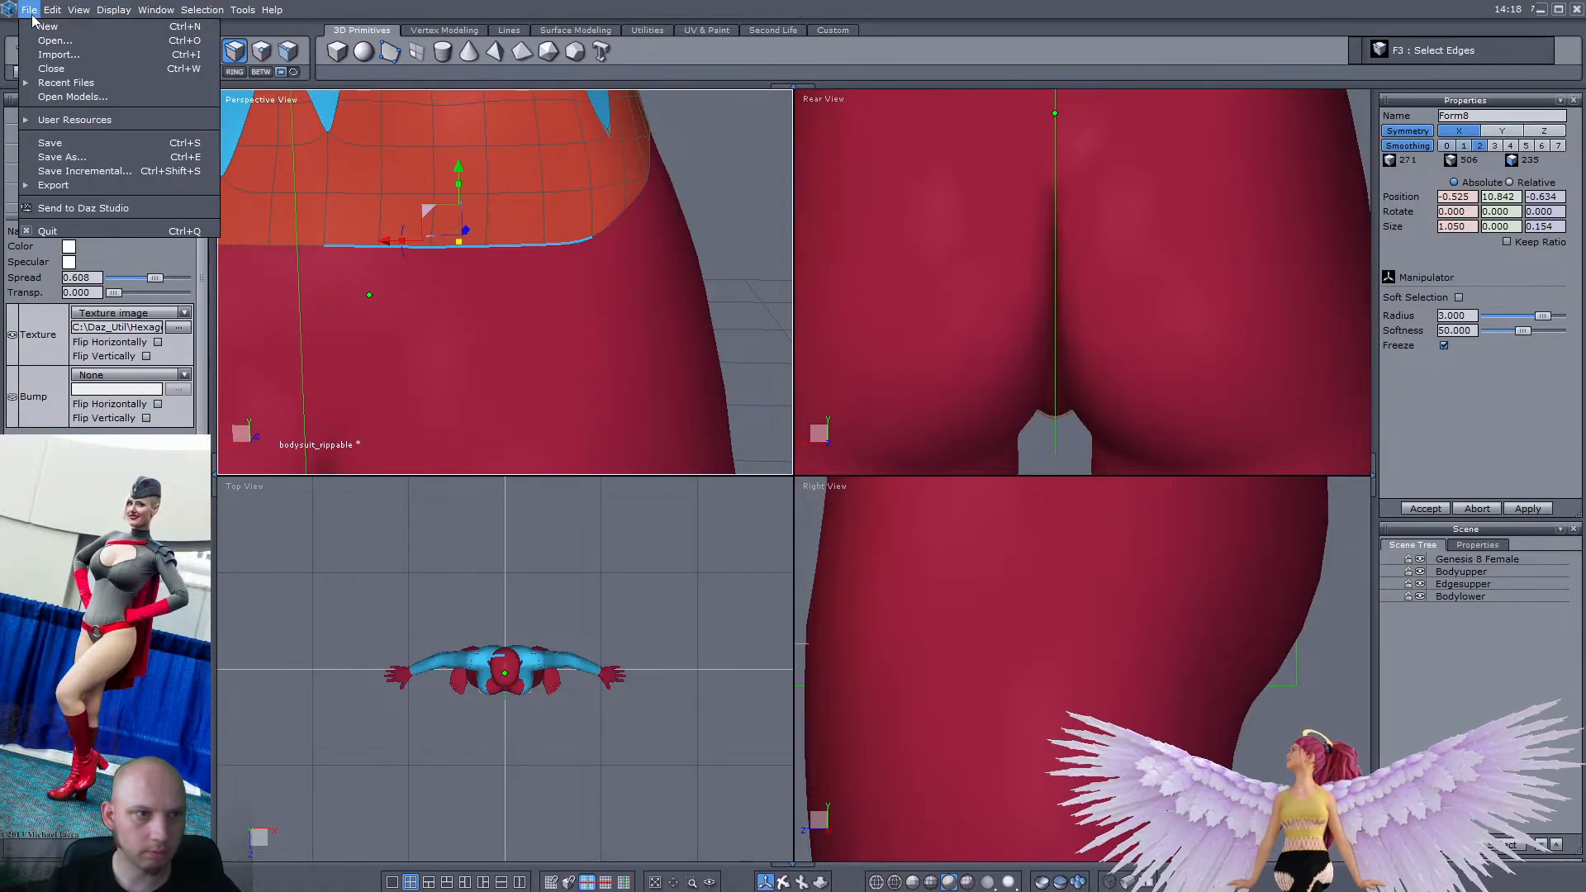
click(78, 171)
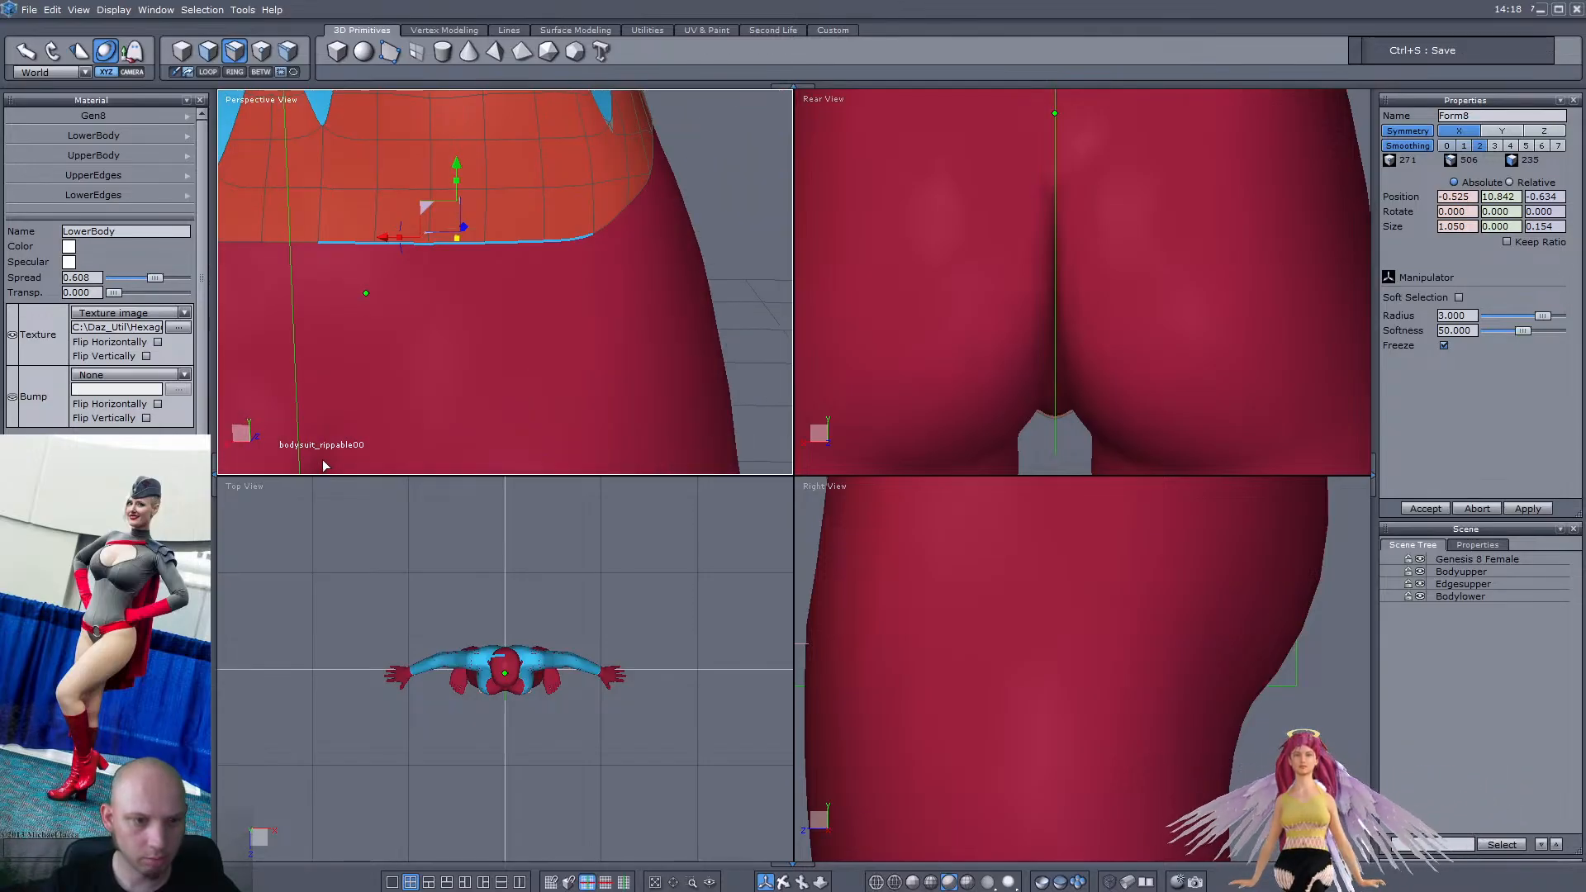
Extrude the rear border edges downward to about Y 10.62 and pull them back to about Z -0.76
scroll(1104, 319, down, 5)
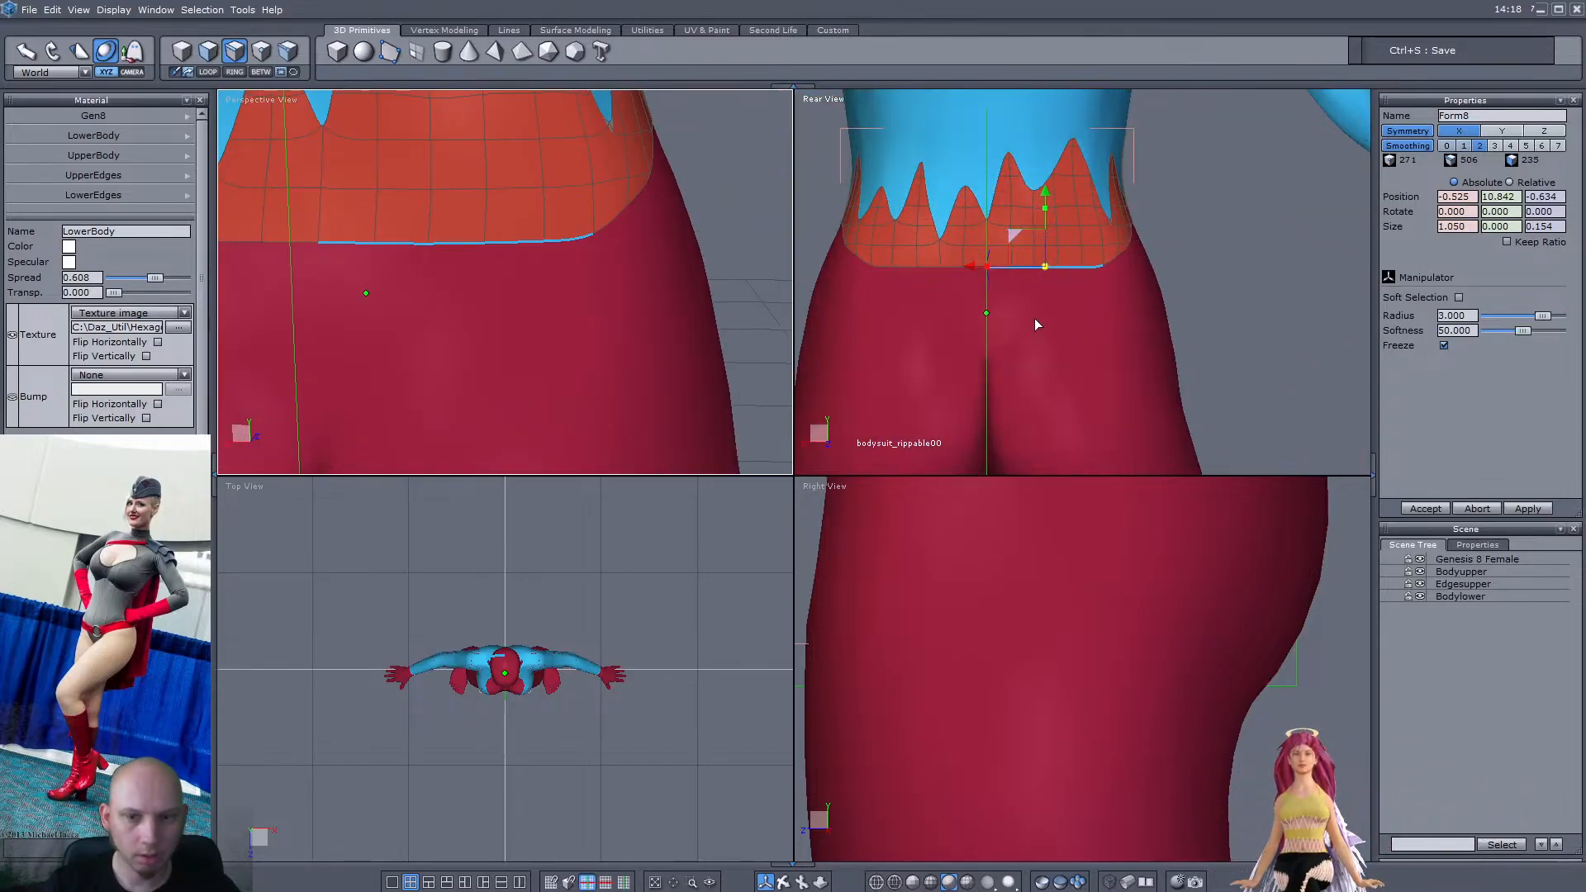
scroll(1113, 271, up, 3)
drag(969, 202, 957, 258)
right_drag(518, 343, 653, 340)
drag(629, 299, 650, 307)
Move the centre point of the extruded rear border down and back to about Y 10.63, Z -0.81
key(F4)
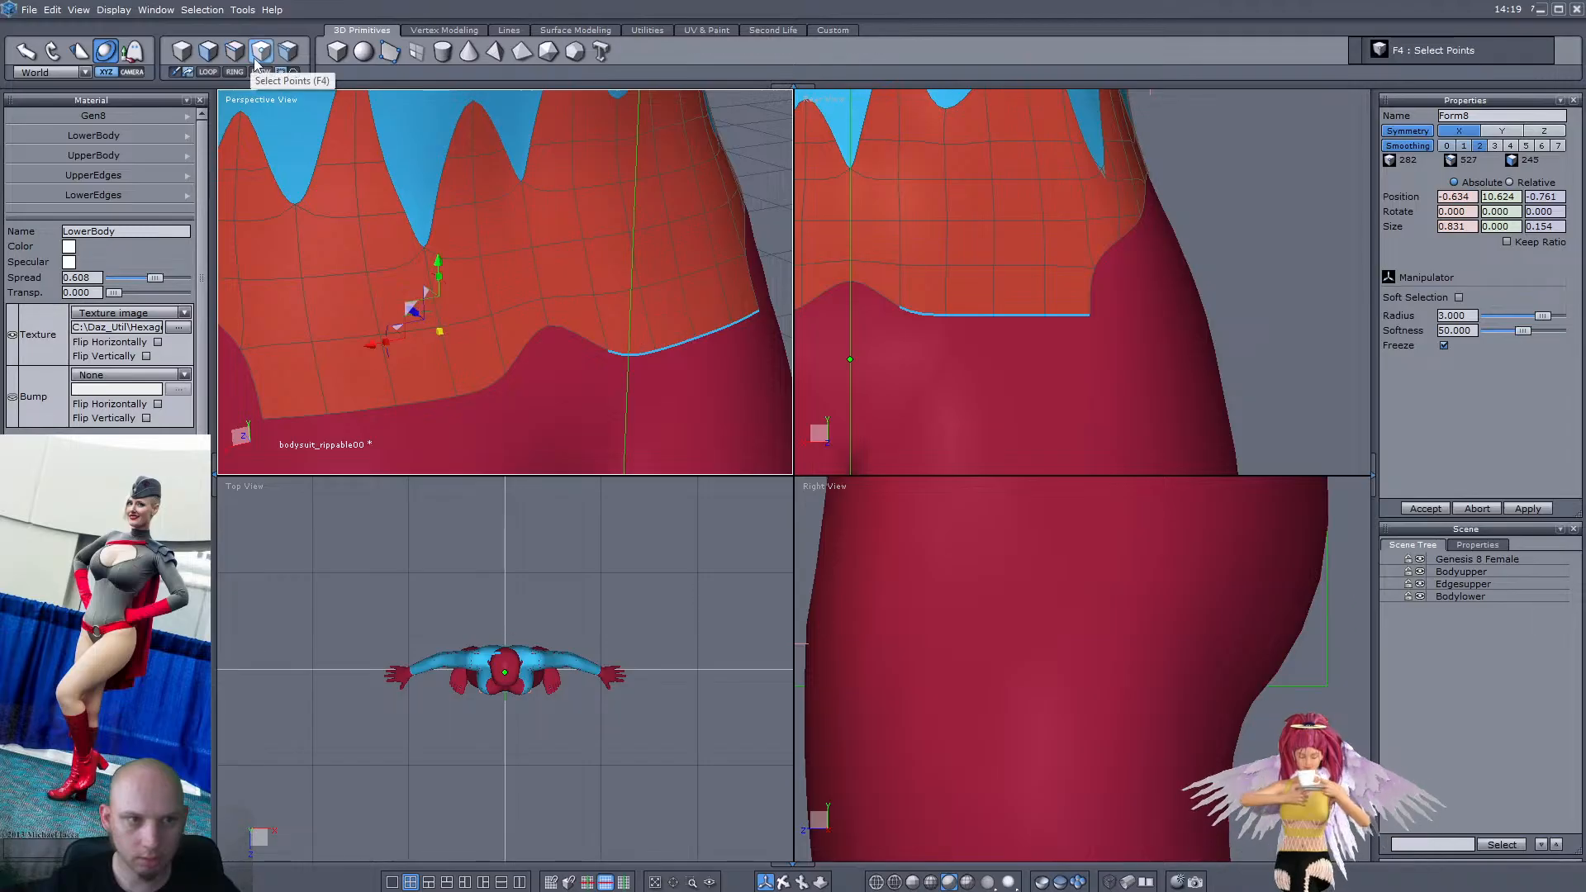
click(546, 325)
scroll(836, 281, up, 2)
drag(854, 212, 855, 279)
right_drag(507, 390, 565, 385)
drag(571, 327, 592, 336)
scroll(587, 328, down, 3)
scroll(1173, 297, down, 4)
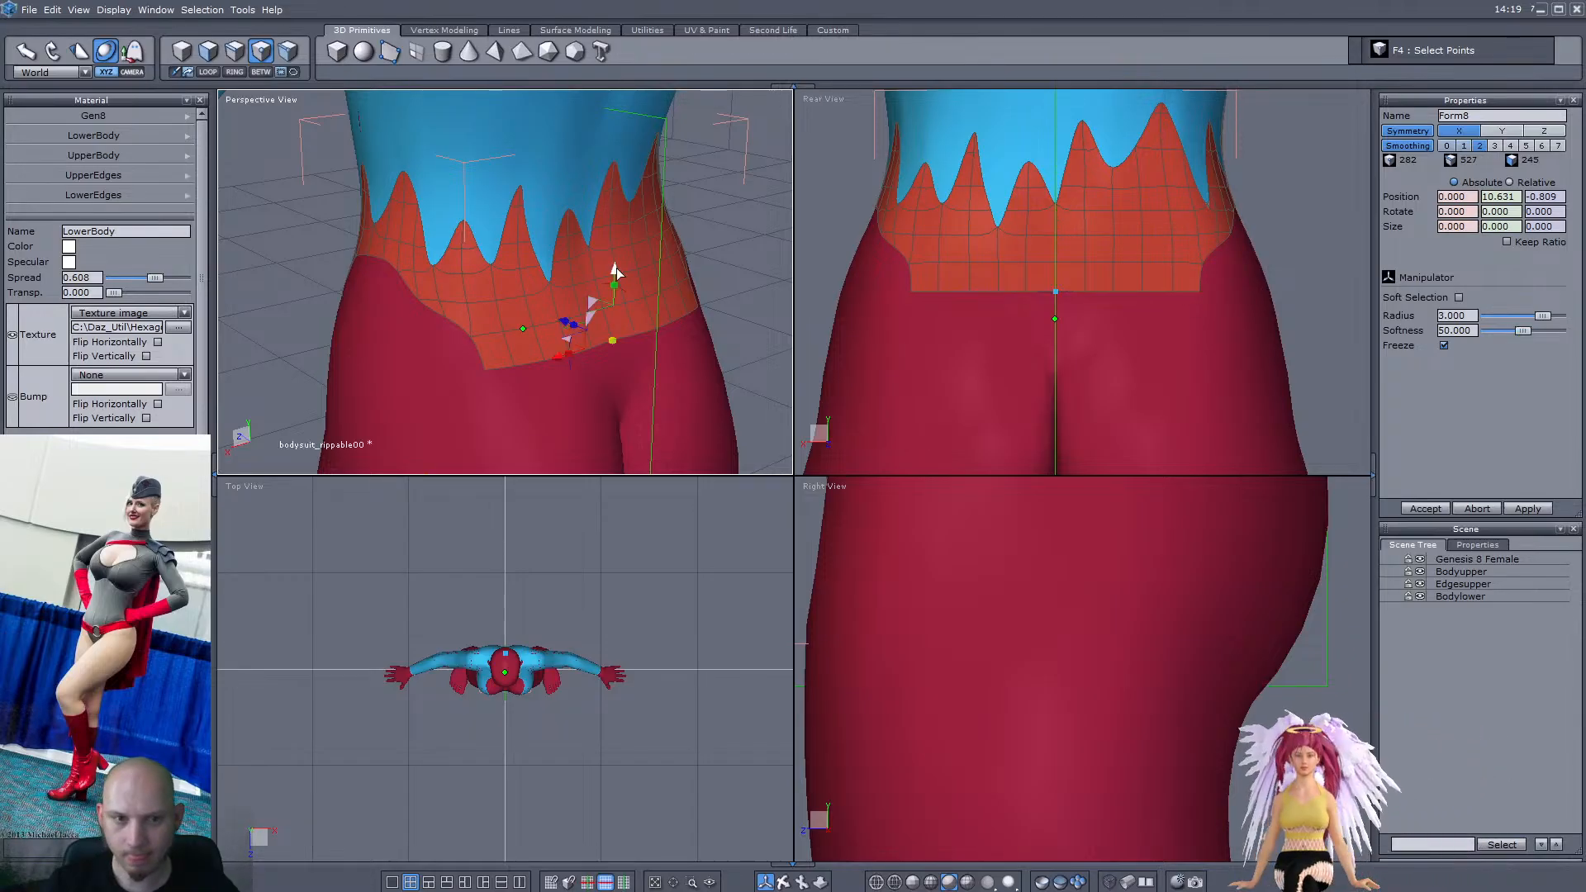
Undo the centre point adjustment and the downward extrusion of the rear border edges
right_drag(578, 308, 340, 249)
scroll(451, 242, up, 3)
key(ctrl+z)
key(ctrl+z)
key(ctrl+z)
key(ctrl+z)
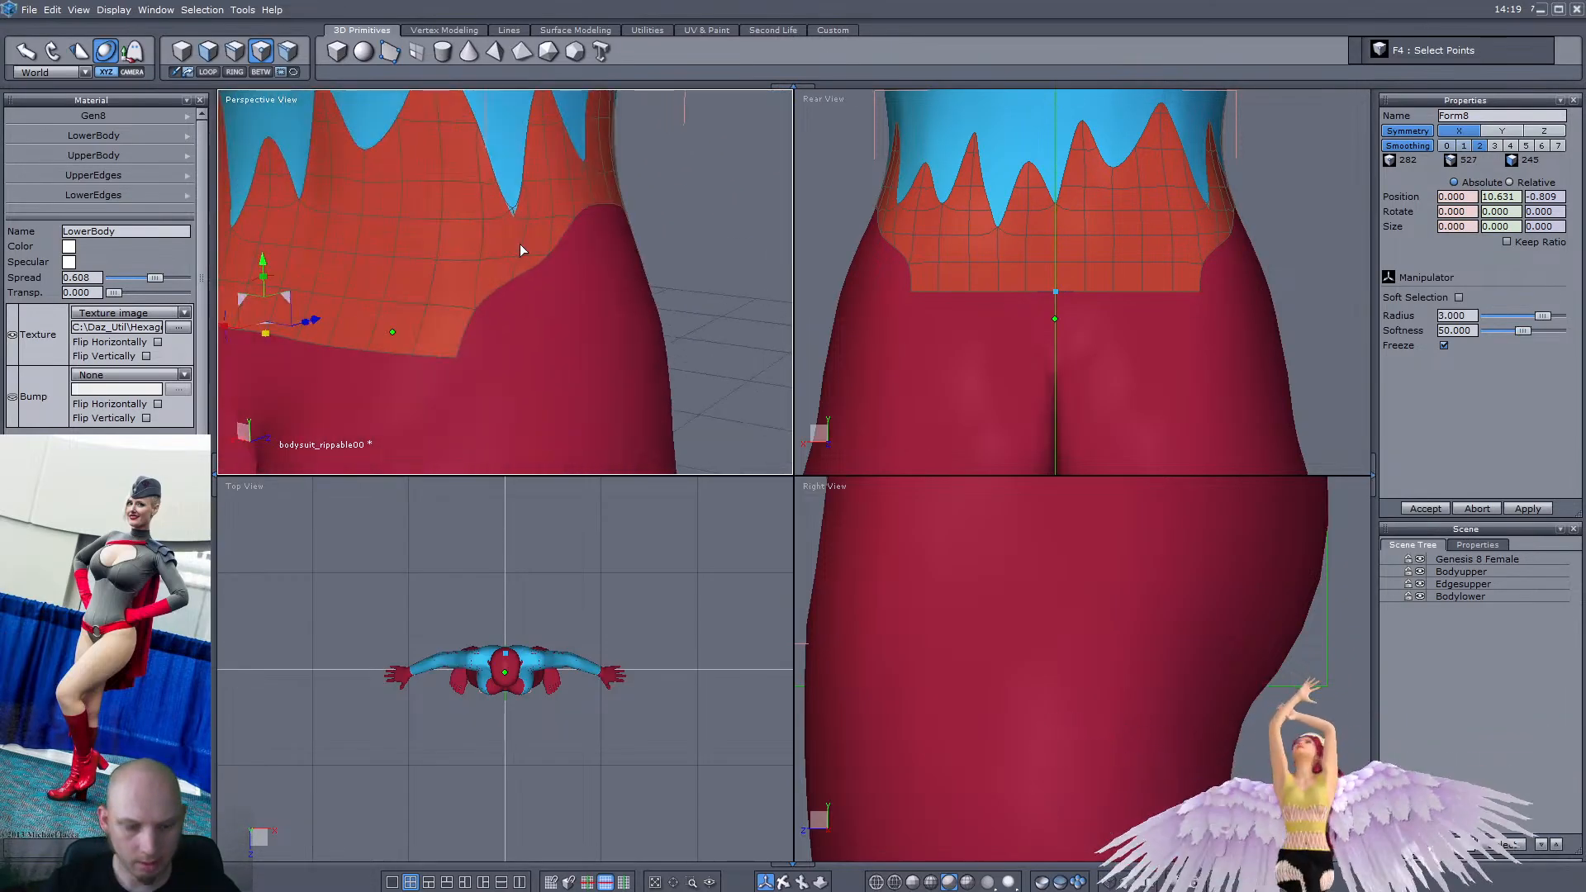
key(ctrl+z)
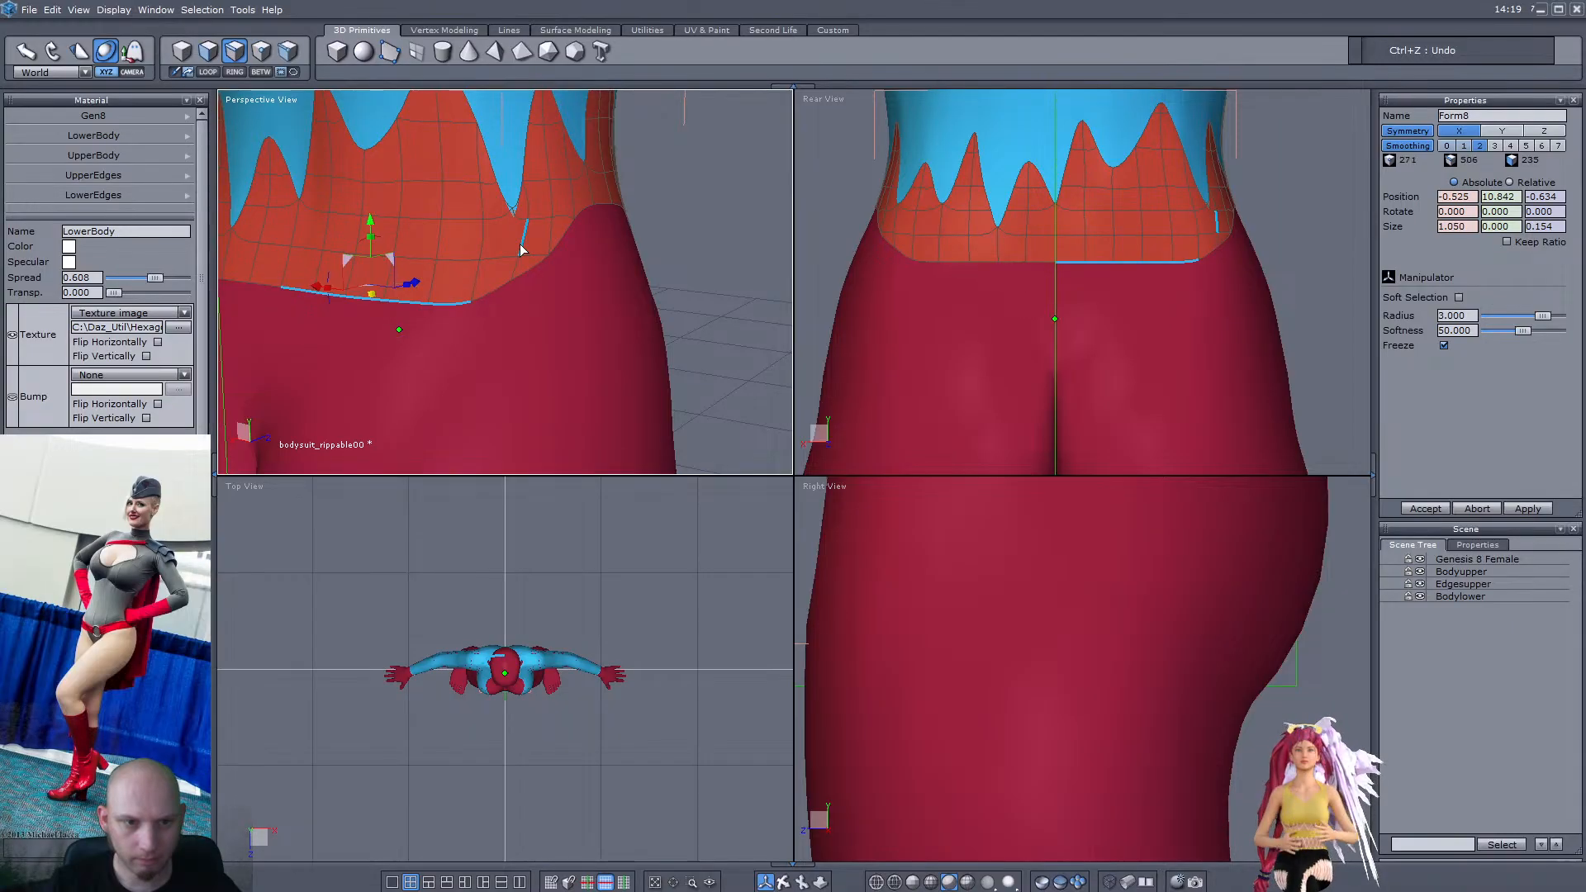
Select and delete the lowest row of faces across Bodylower's back
scroll(1204, 240, up, 2)
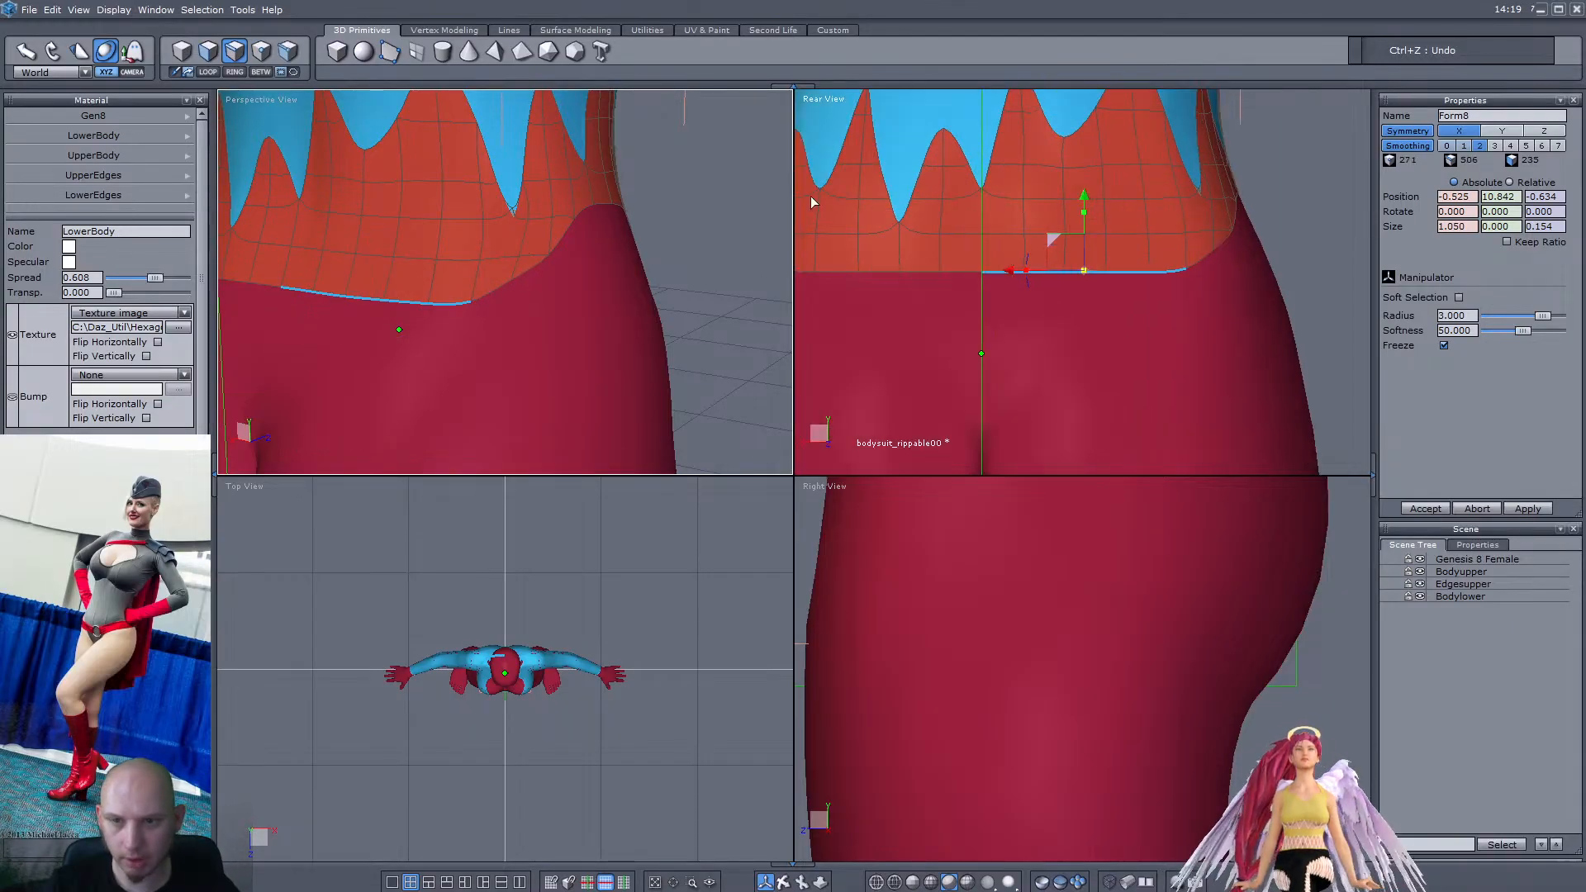
click(208, 50)
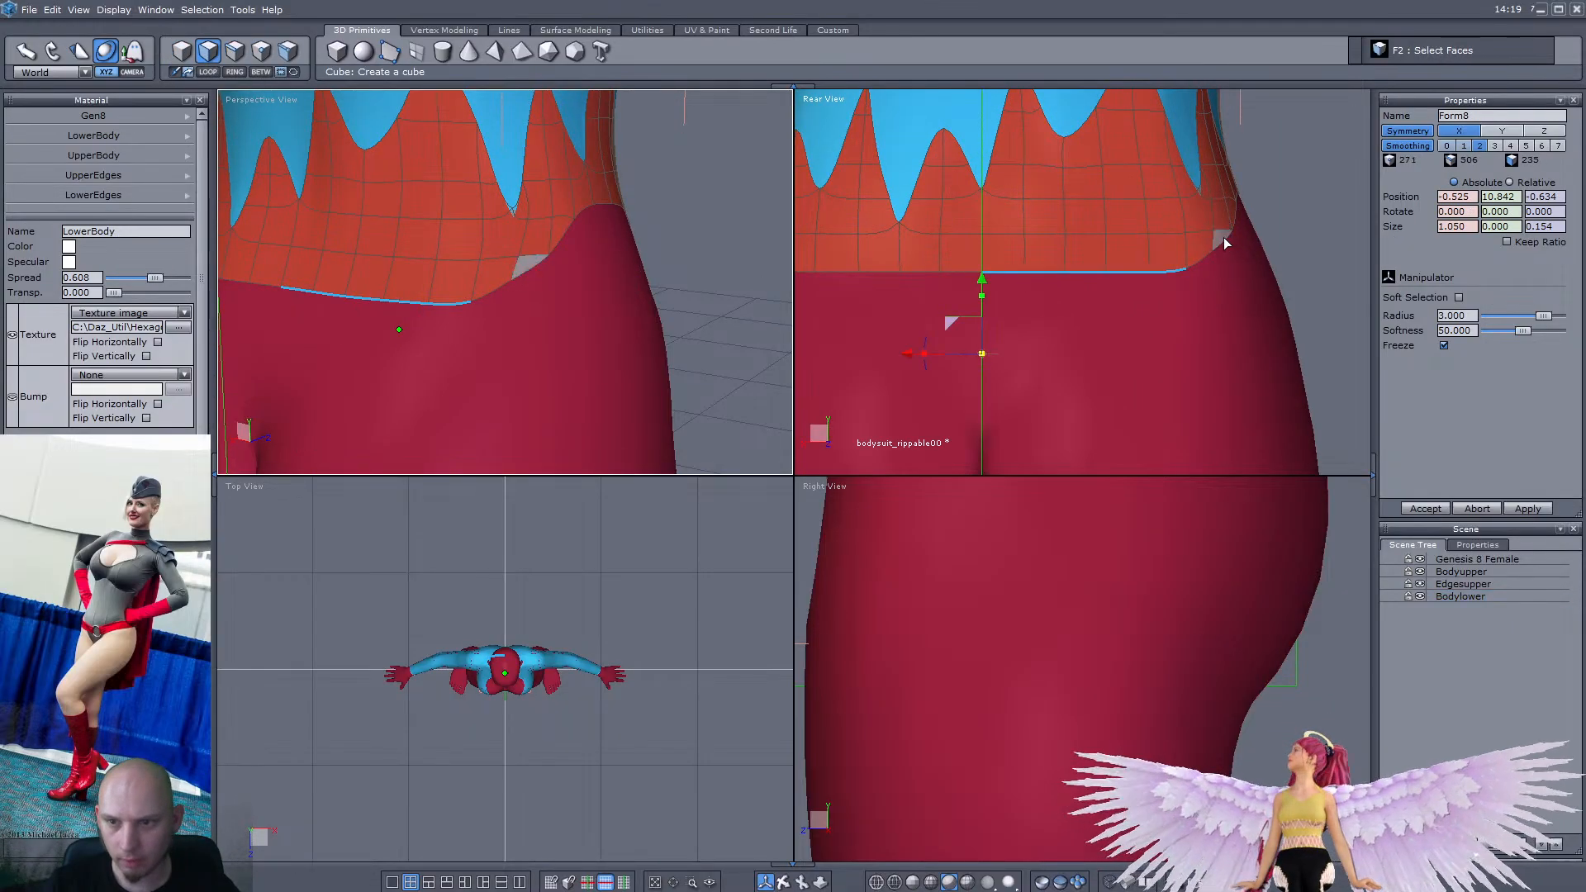
click(1197, 245)
double_click(1004, 264)
key(Delete)
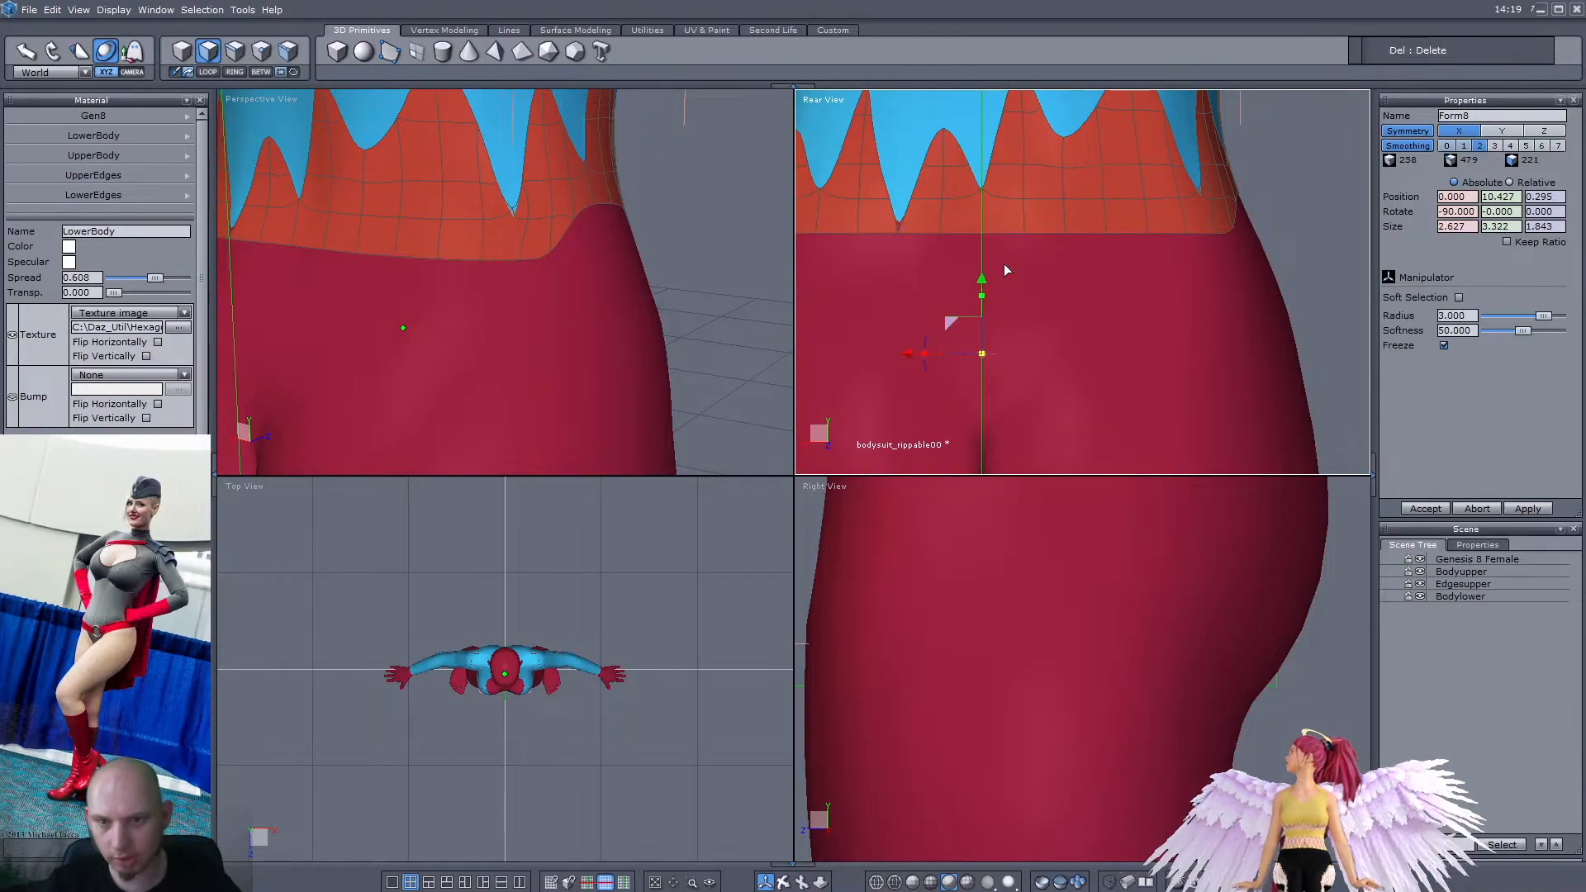
Select the new rear border edges from the outer hip to near the centre line and extrude them downward
mouse_move(506, 340)
middle_down()
mouse_move(480, 341)
mouse_move(527, 342)
middle_up()
scroll(527, 342, up, 2)
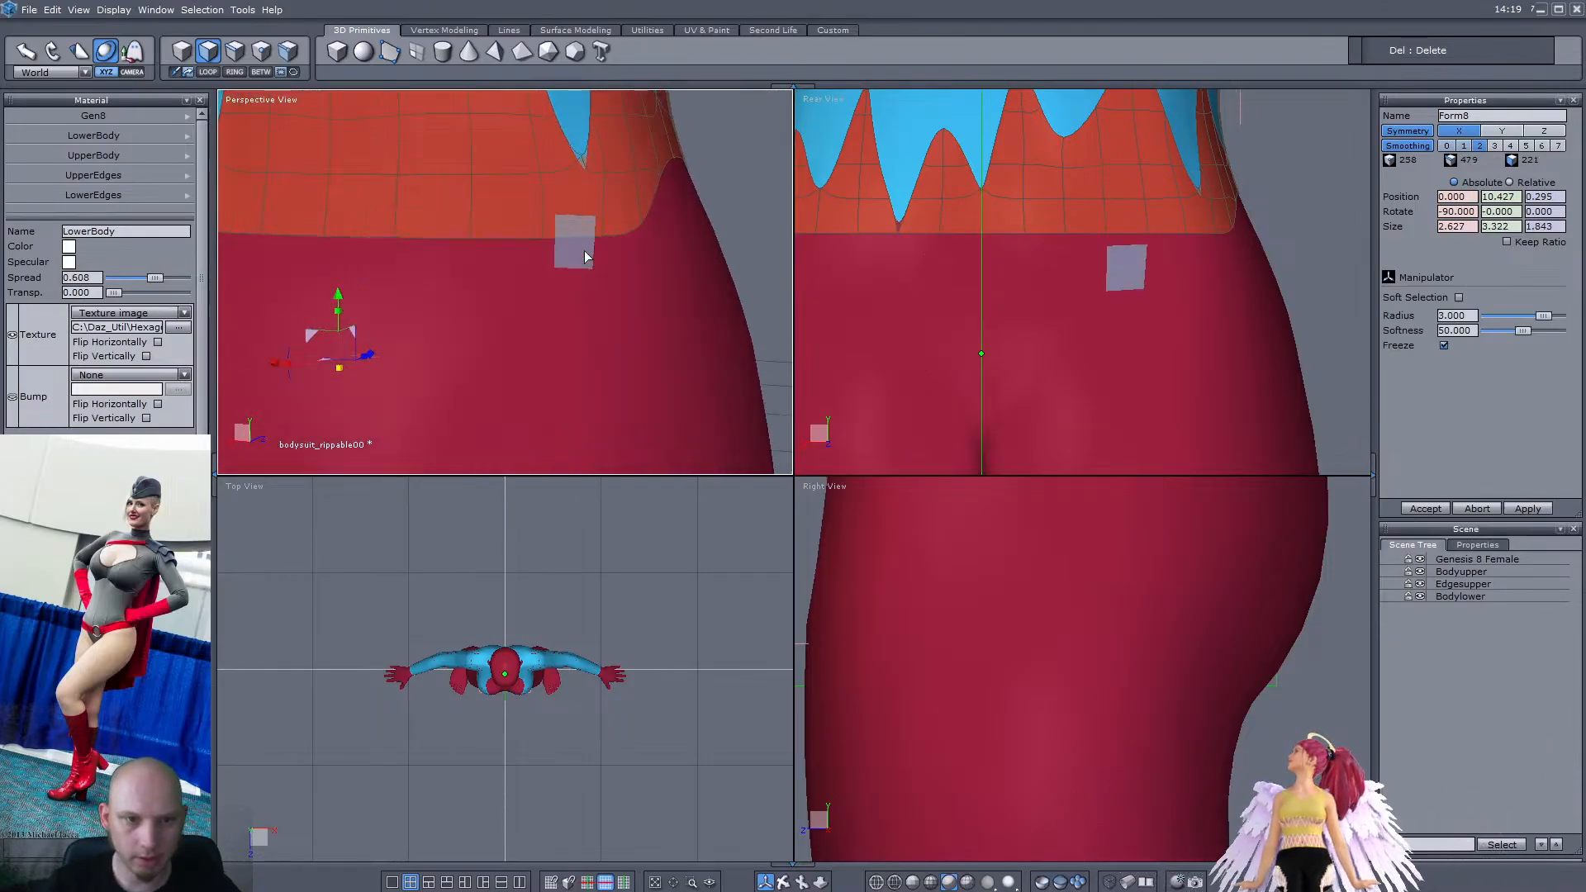
click(234, 51)
double_click(604, 235)
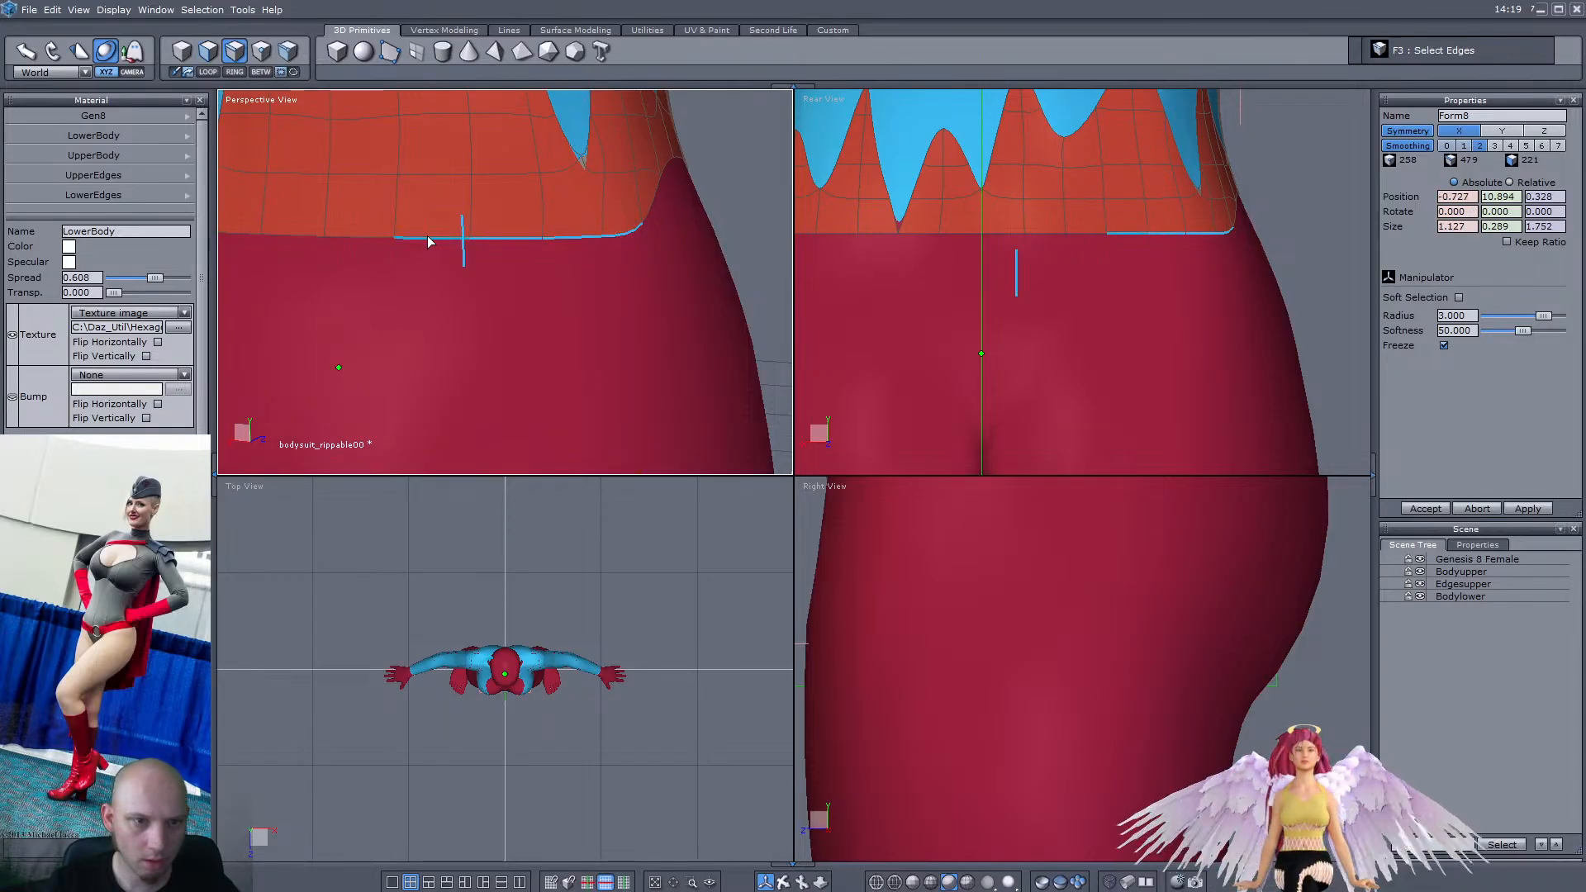
middle_drag(370, 241, 445, 269)
shift+click(1043, 236)
shift+click(1021, 238)
middle_drag(496, 289, 320, 235)
shift+click(504, 162)
drag(524, 147, 483, 230)
middle_drag(570, 303, 731, 309)
Move the centre point of the rear border down level with the extruded row and adjust its depth
click(261, 52)
click(424, 186)
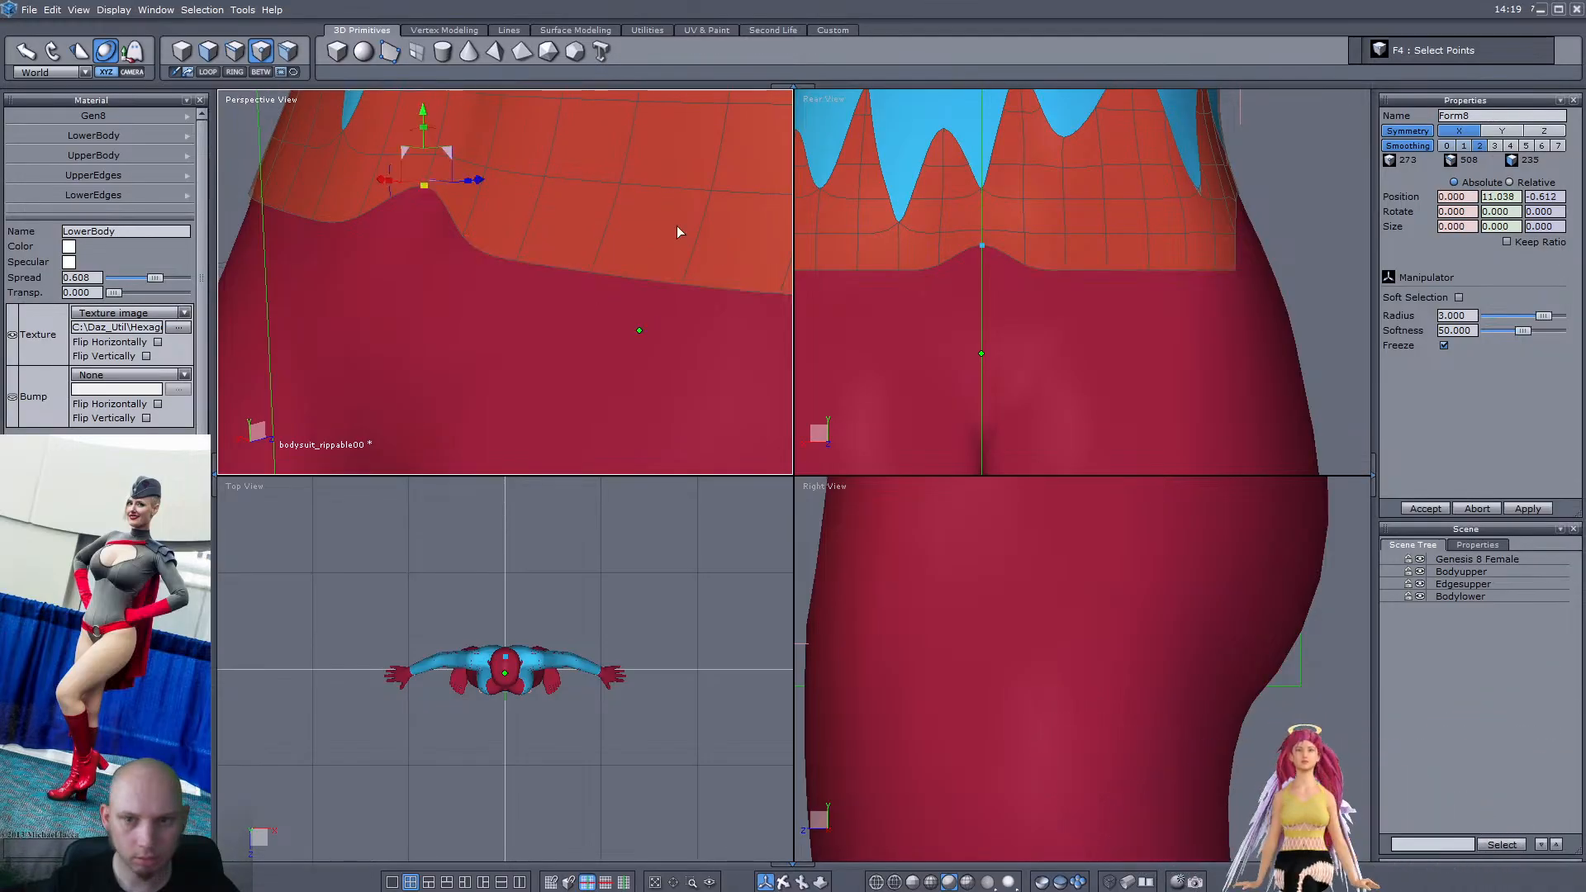
scroll(965, 209, up, 2)
drag(999, 192, 995, 242)
middle_drag(453, 283, 427, 284)
drag(475, 226, 458, 226)
Select the rear border edges and extrude another row down to about Y 10.56, moving it back to about Z -0.71
click(235, 51)
scroll(1256, 322, down, 2)
click(1265, 302)
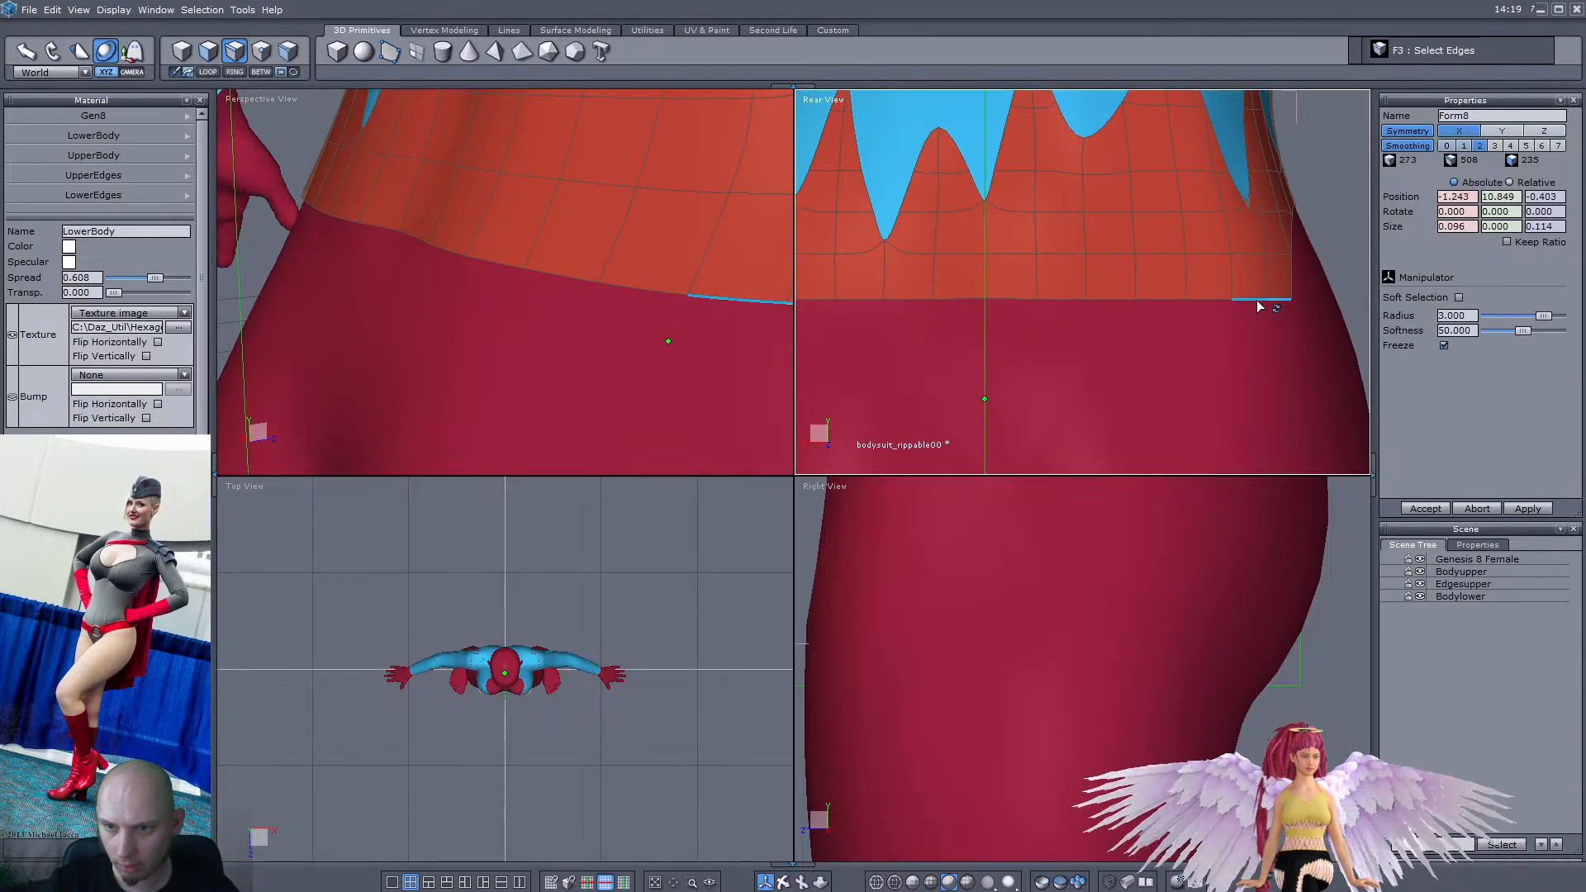
click(1016, 295)
scroll(1014, 295, down, 1)
drag(1113, 255, 1113, 286)
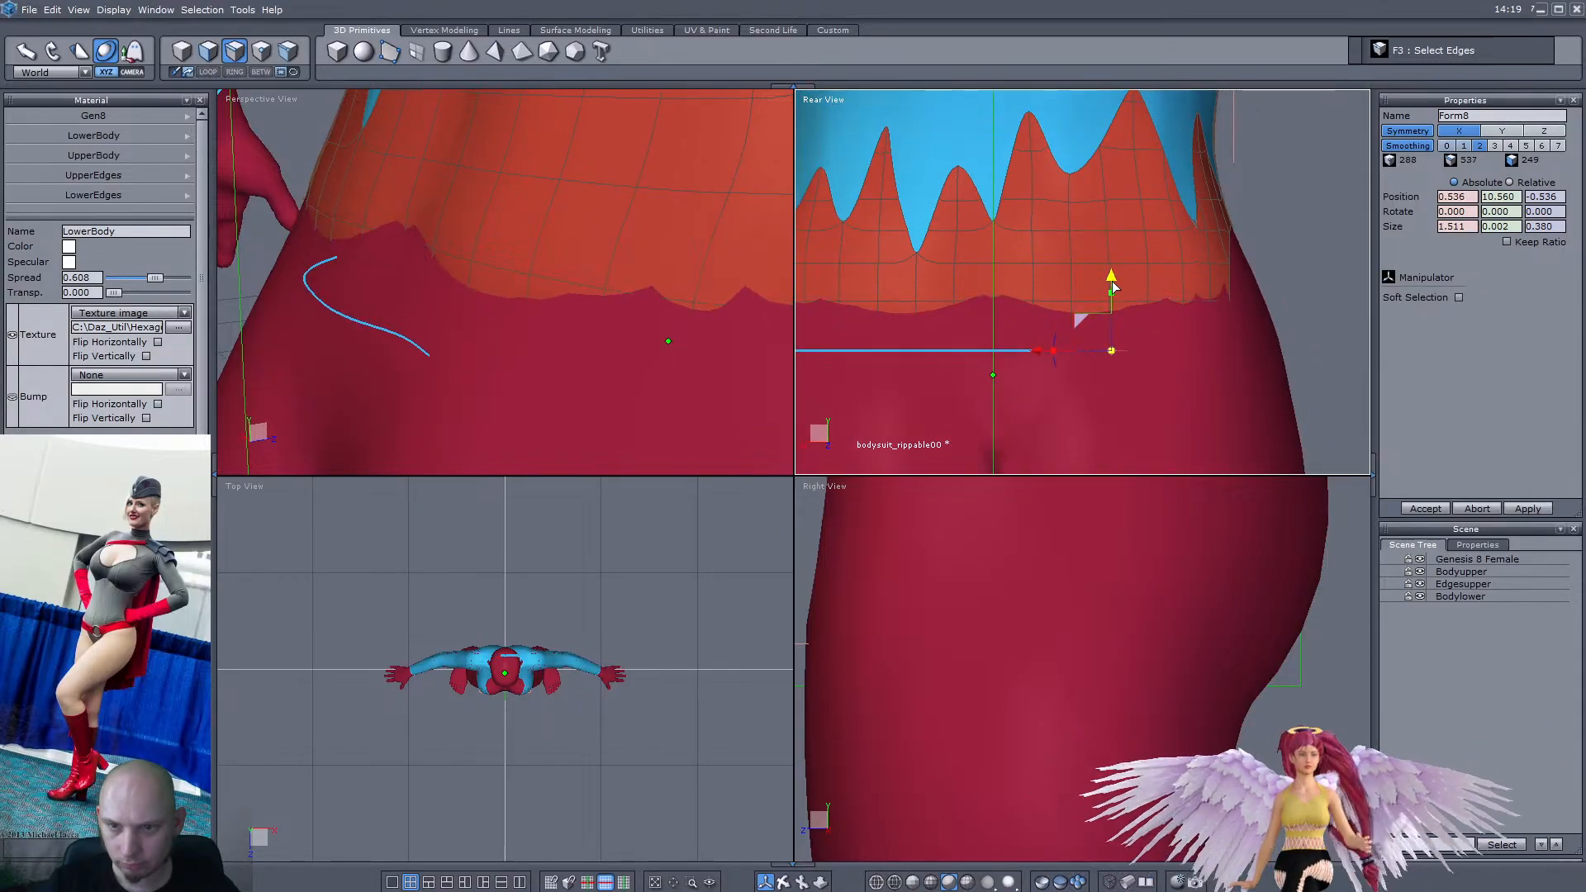
right_drag(619, 297, 520, 294)
drag(496, 288, 445, 296)
Target-weld the outer corner point of the lowest rear row to the adjacent border point
scroll(1080, 335, down, 3)
scroll(991, 346, up, 2)
mouse_move(522, 316)
right_down()
mouse_move(537, 276)
mouse_move(493, 269)
mouse_move(768, 358)
mouse_move(518, 319)
right_up()
scroll(1249, 327, up, 2)
key(F4)
click(1241, 352)
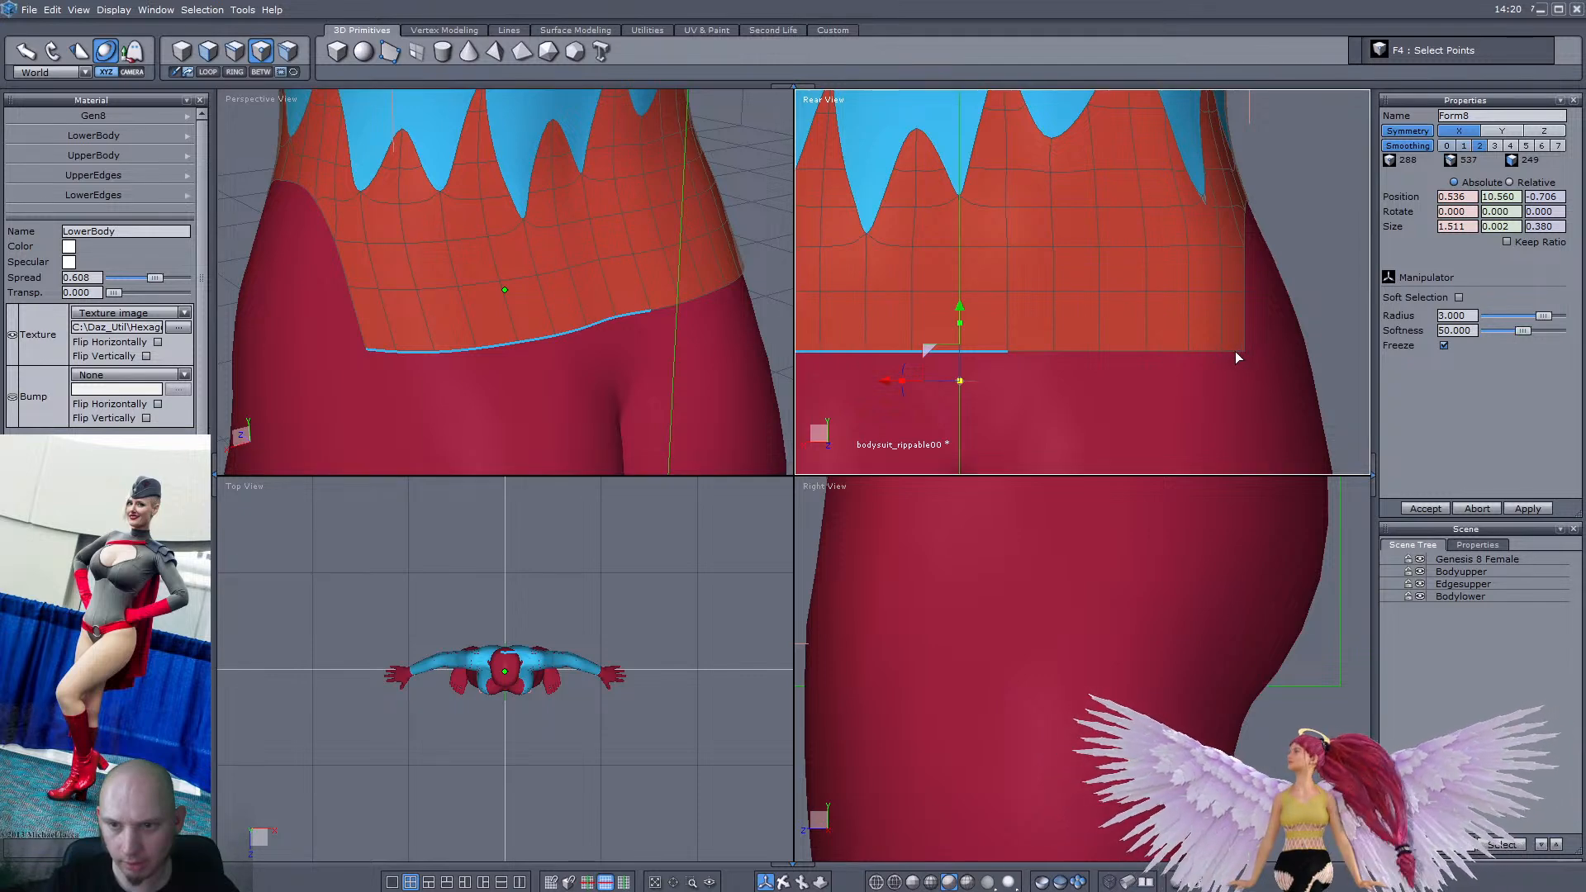
key(w)
key(Escape)
right_drag(572, 328, 608, 370)
click(614, 332)
click(570, 327)
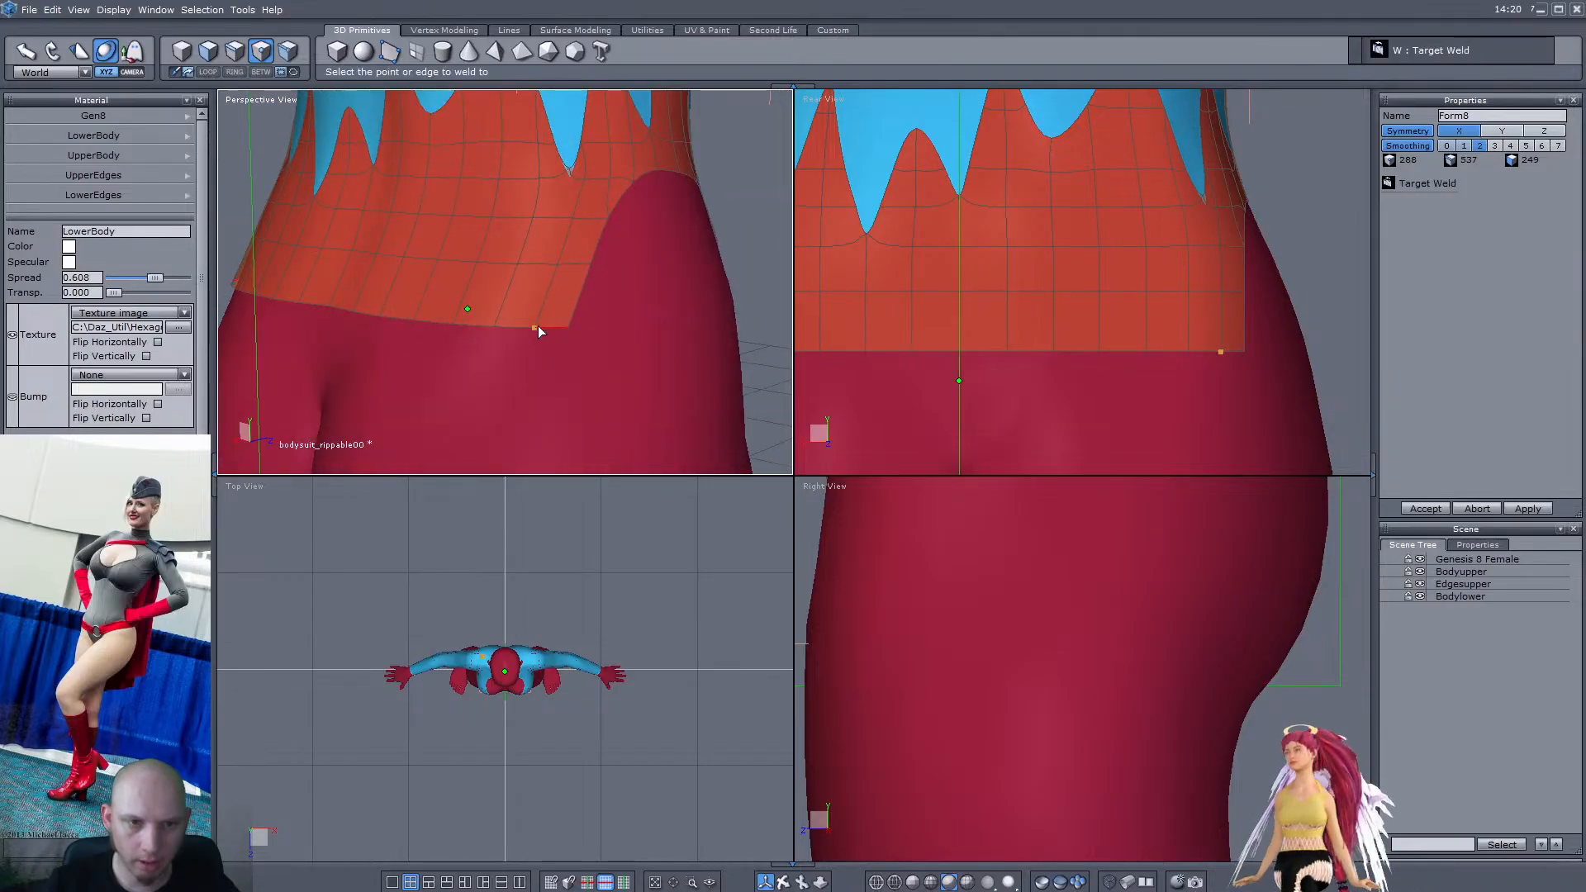
Select the lowest rear border edges and extrude a further row down to about Y 10.36 and back to about Z -0.86
key(F3)
click(478, 326)
drag(484, 328, 369, 322)
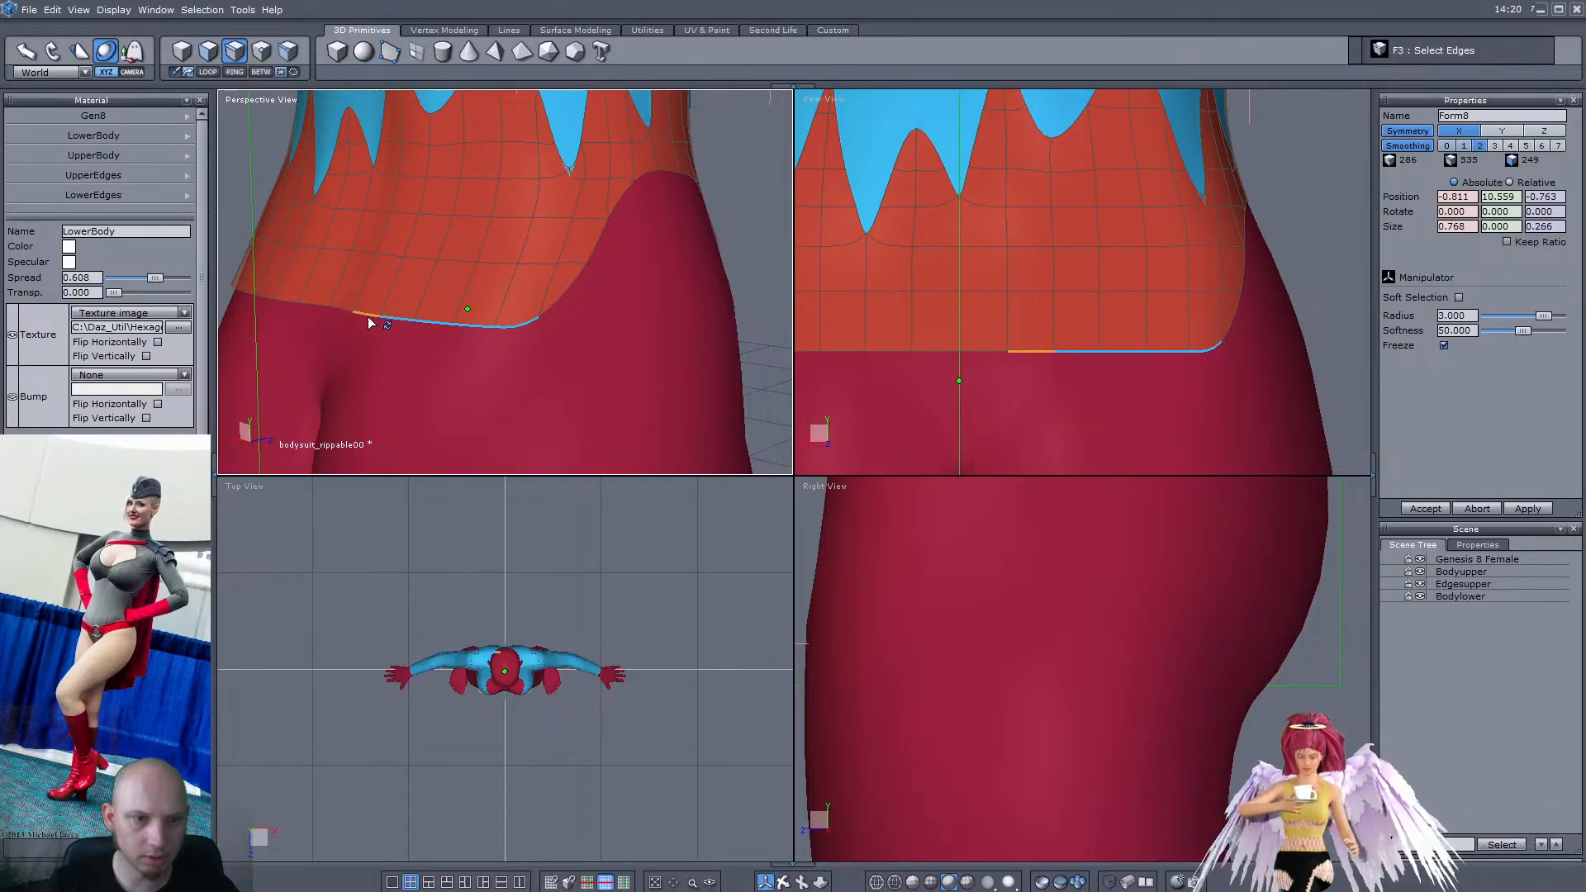
ctrl+drag(1091, 273, 1091, 318)
middle_drag(516, 311, 465, 346)
drag(465, 347, 450, 358)
middle_drag(418, 315, 644, 314)
drag(661, 309, 768, 325)
scroll(644, 344, up, 3)
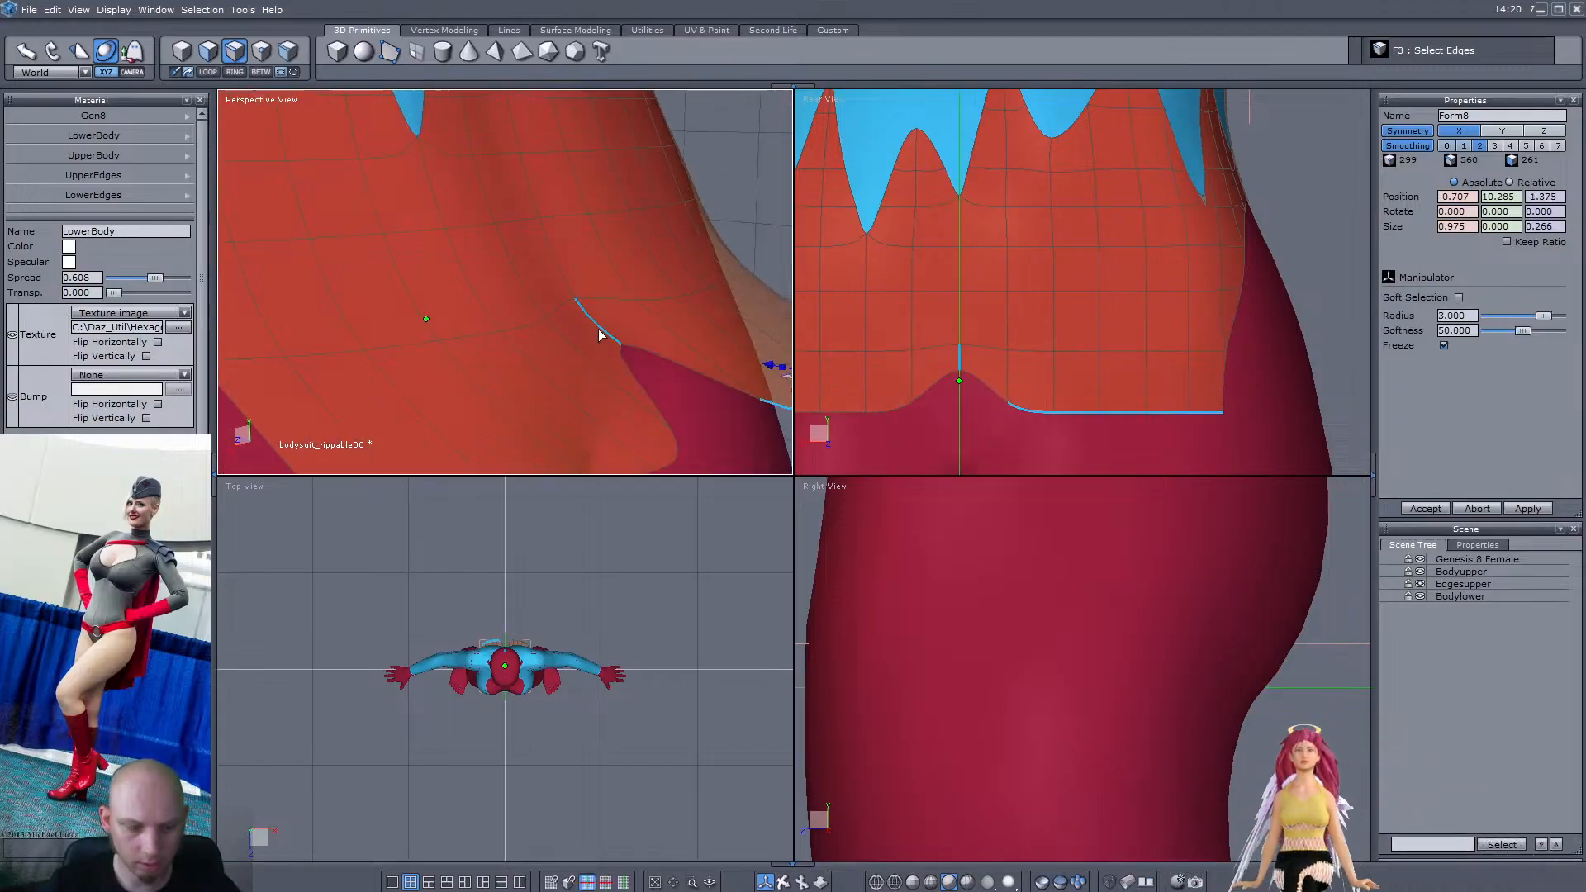
key(ctrl+z)
Move the centre point of the lowest rear border down to line up with the newly extruded edges
click(260, 53)
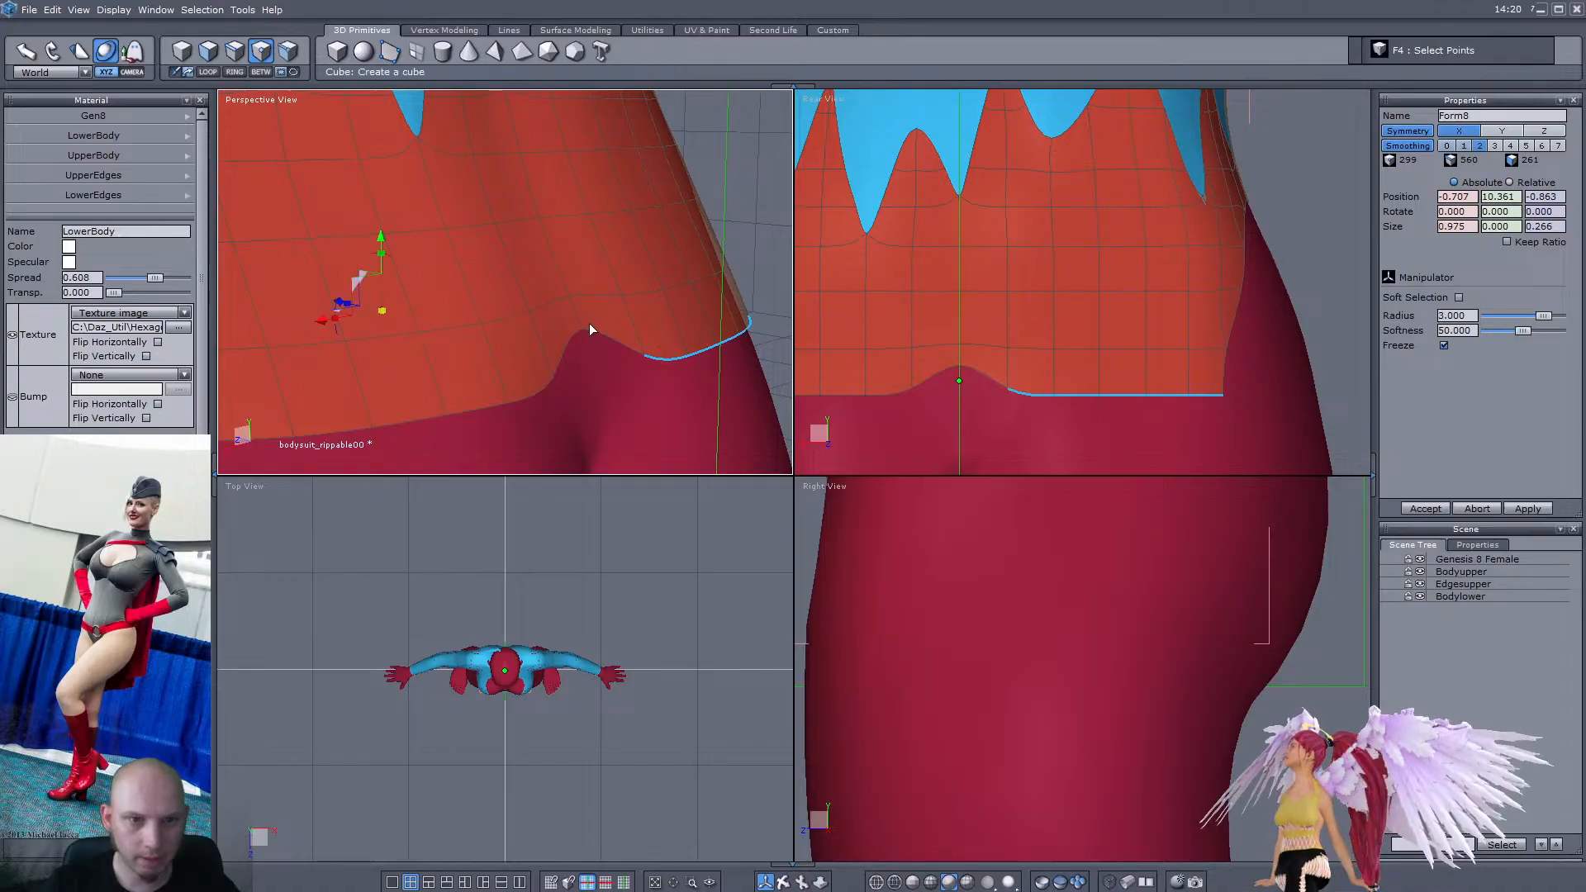
click(583, 329)
middle_drag(589, 311, 615, 308)
drag(606, 303, 622, 361)
Adjust two centre-line points above the rear border, placing them at about Z -0.68 and Z -0.85, to cover the body
scroll(608, 305, up, 2)
click(617, 304)
click(529, 109)
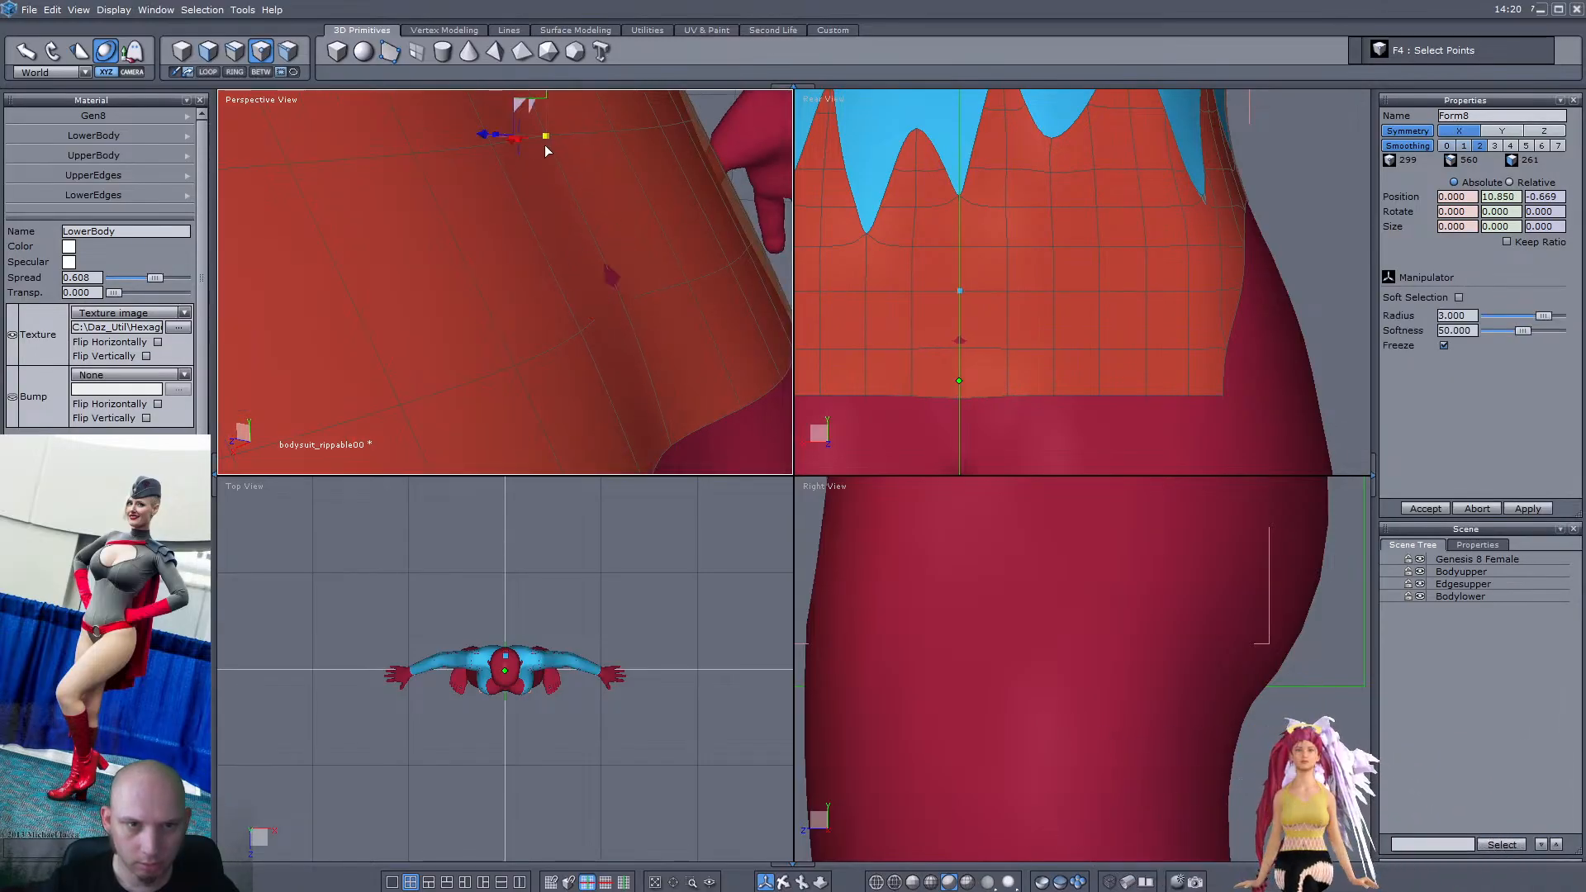
middle_drag(528, 109, 534, 157)
drag(534, 129, 538, 133)
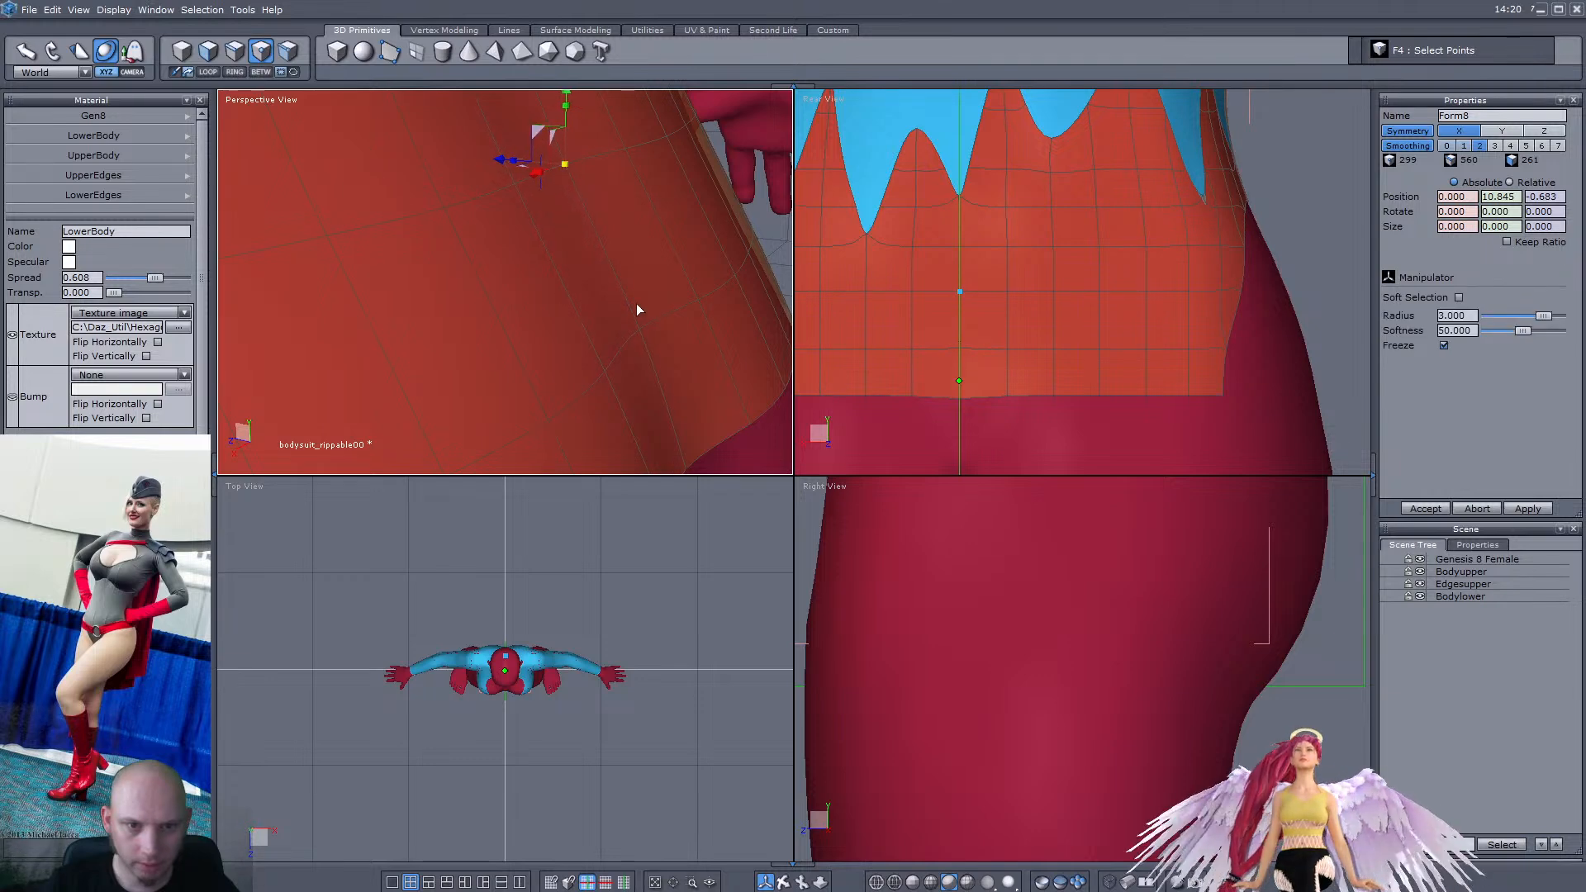
drag(614, 295, 620, 300)
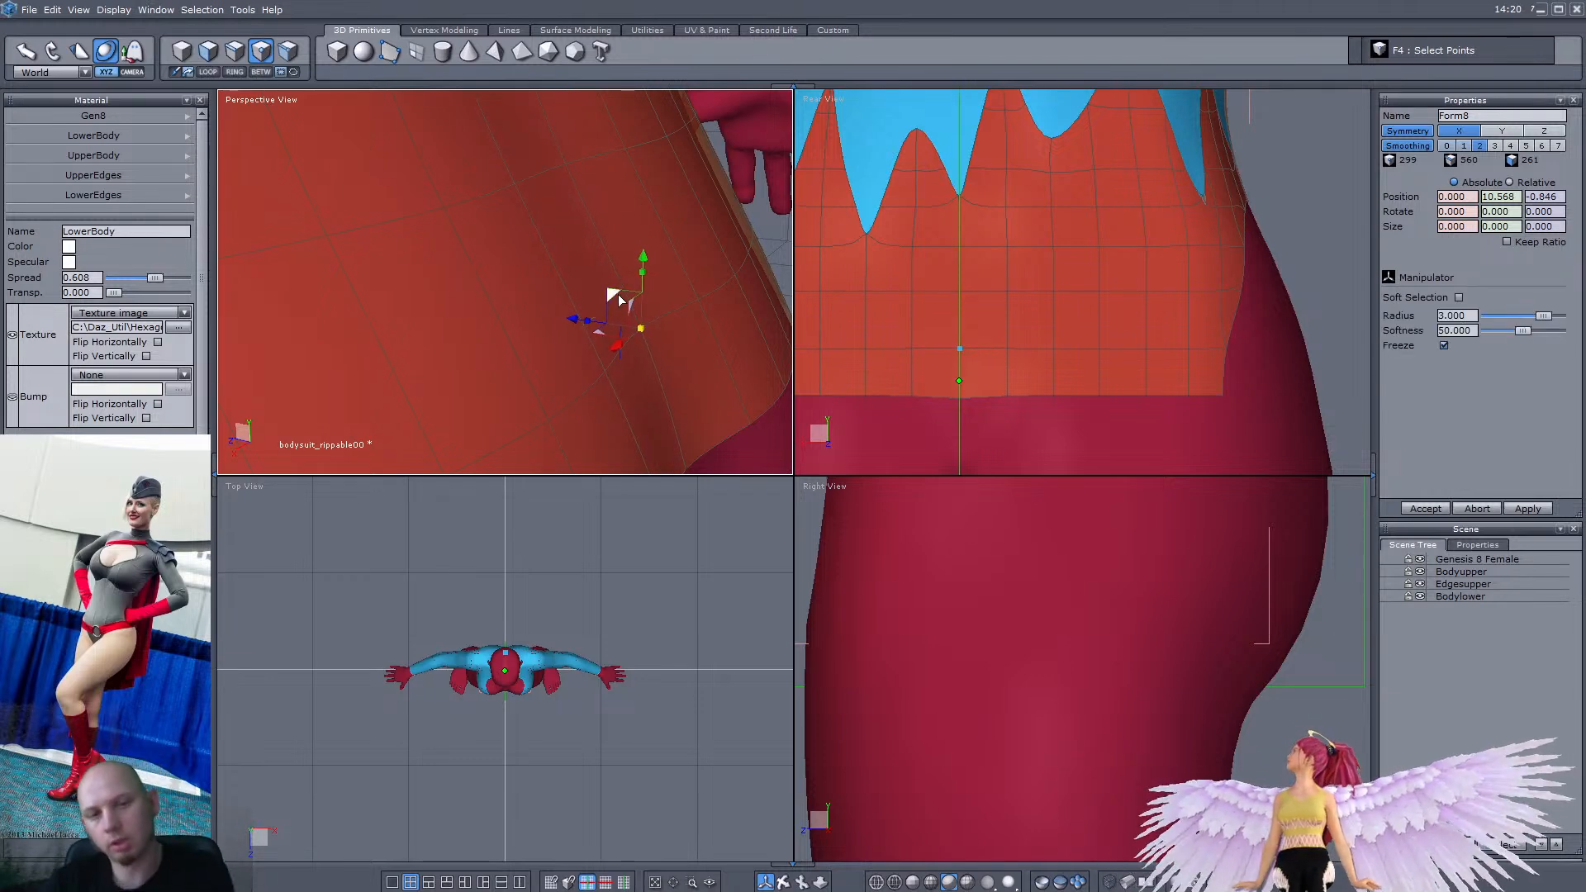
Target-weld the outer corner point of the lowest rear row to the adjacent border point
click(930, 318)
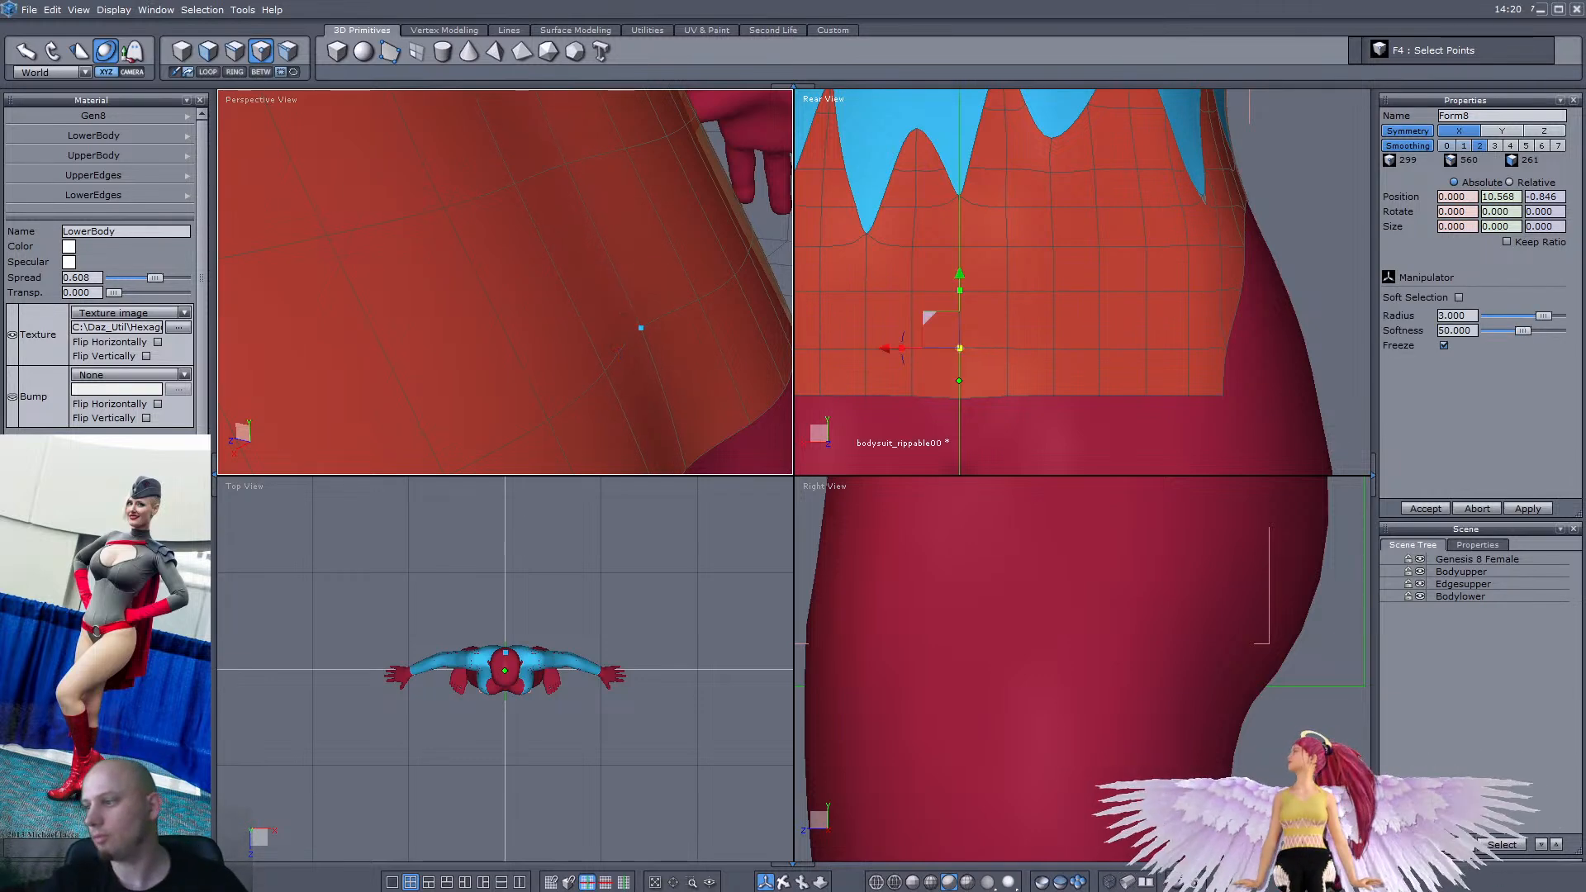
middle_drag(733, 394, 632, 372)
scroll(1103, 299, down, 4)
scroll(1104, 331, up, 3)
scroll(1135, 340, down, 1)
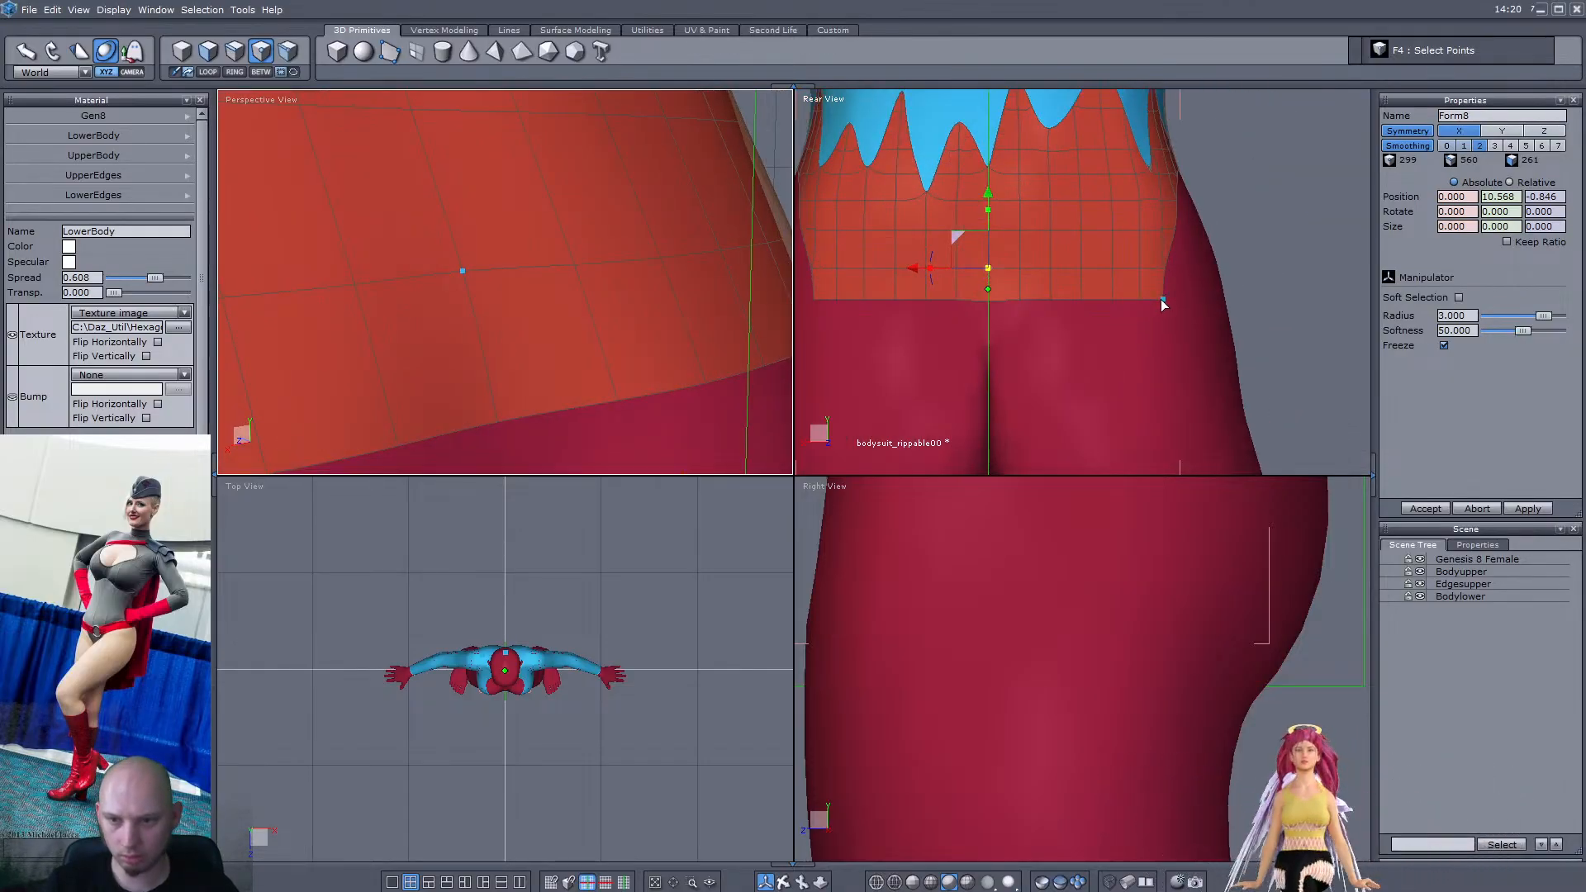
scroll(1162, 301, up, 3)
key(w)
click(1117, 301)
Select the lowest rear border edges from the outer corner to the centre line
key(F3)
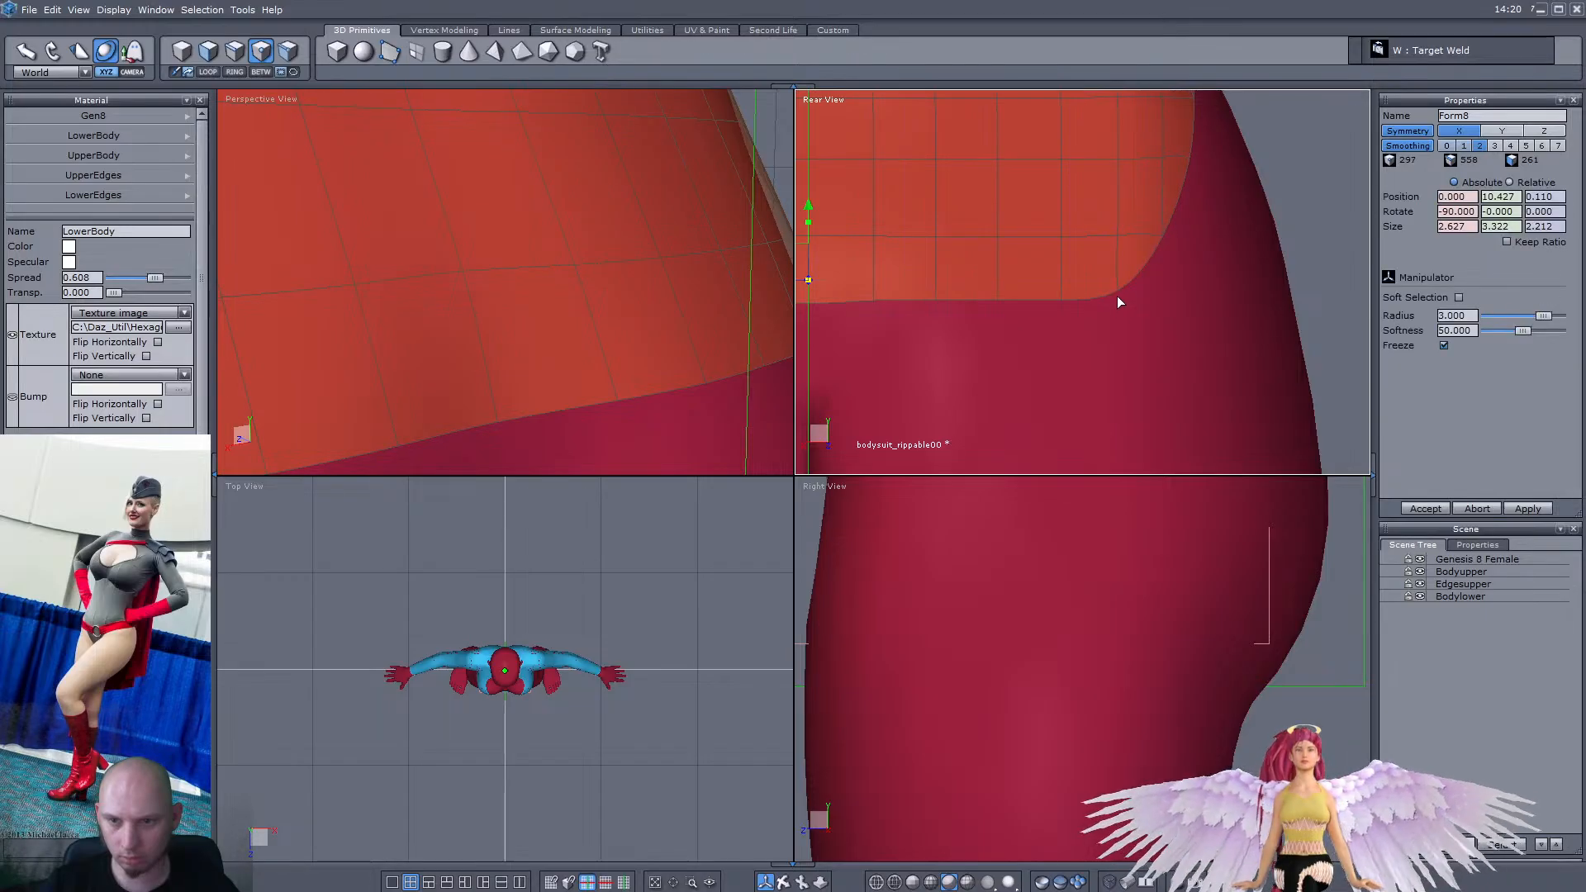
click(1084, 296)
shift+click(1028, 300)
shift+click(988, 301)
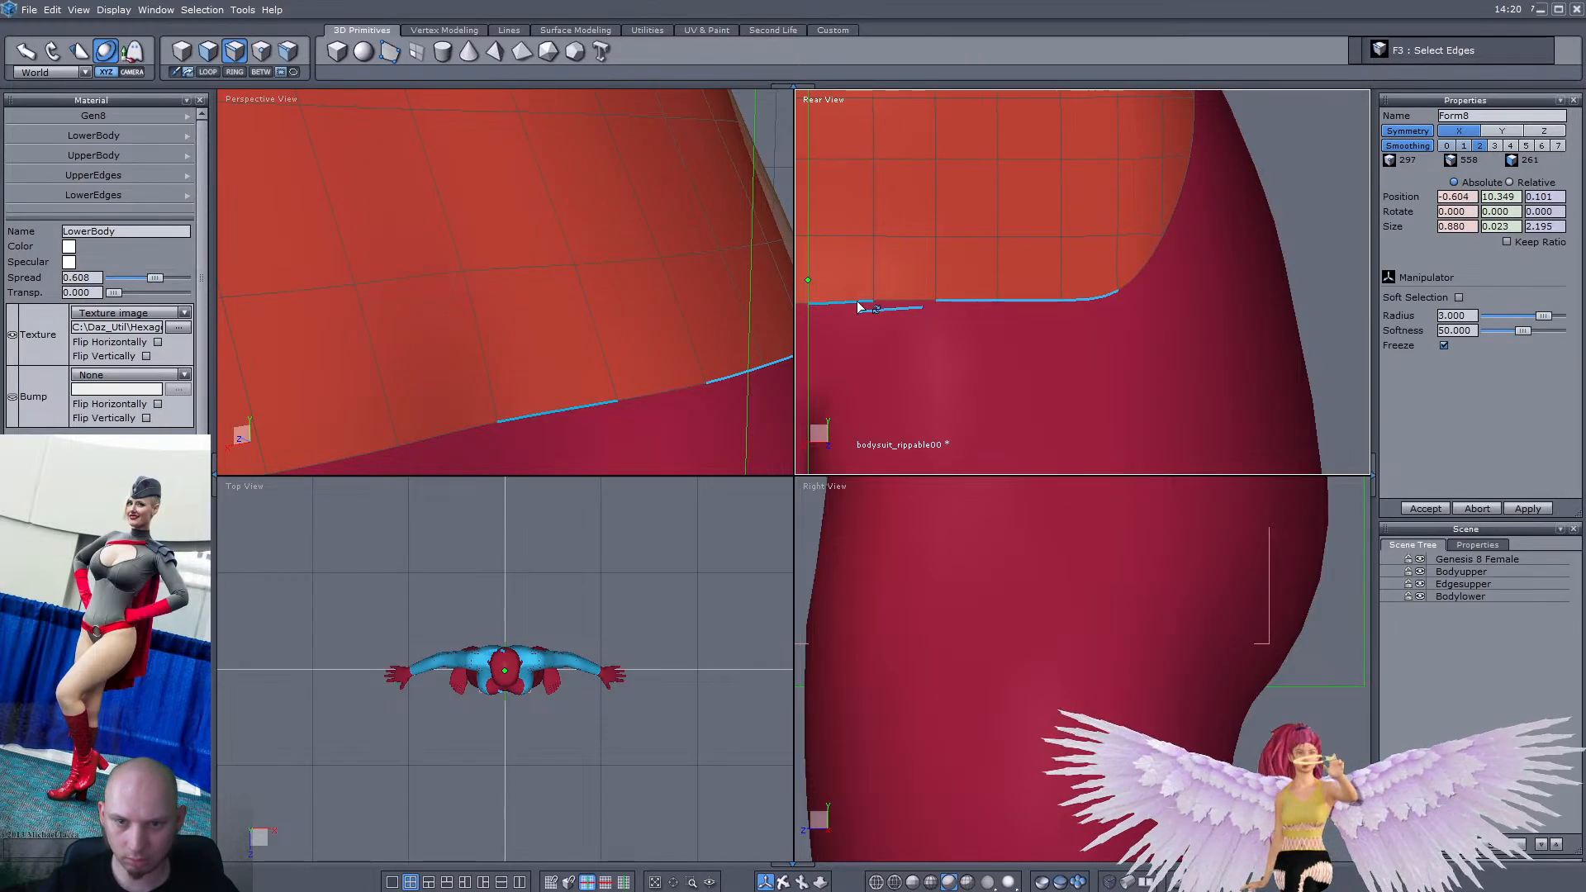
shift+click(881, 302)
shift+click(883, 310)
scroll(1036, 268, down, 4)
scroll(1010, 260, up, 2)
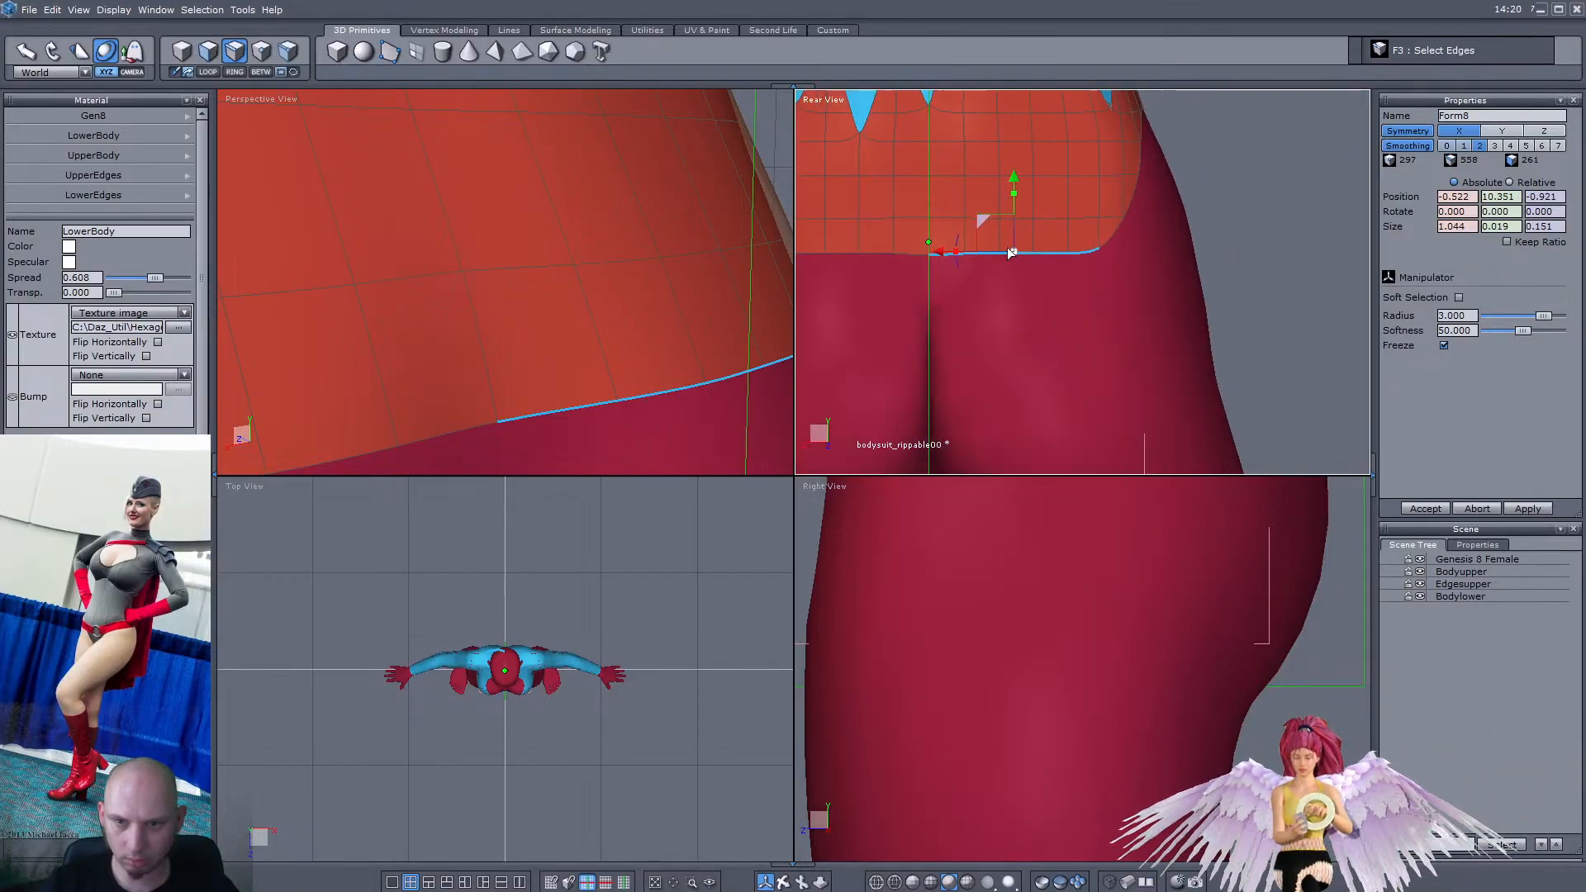
drag(1017, 177, 1017, 218)
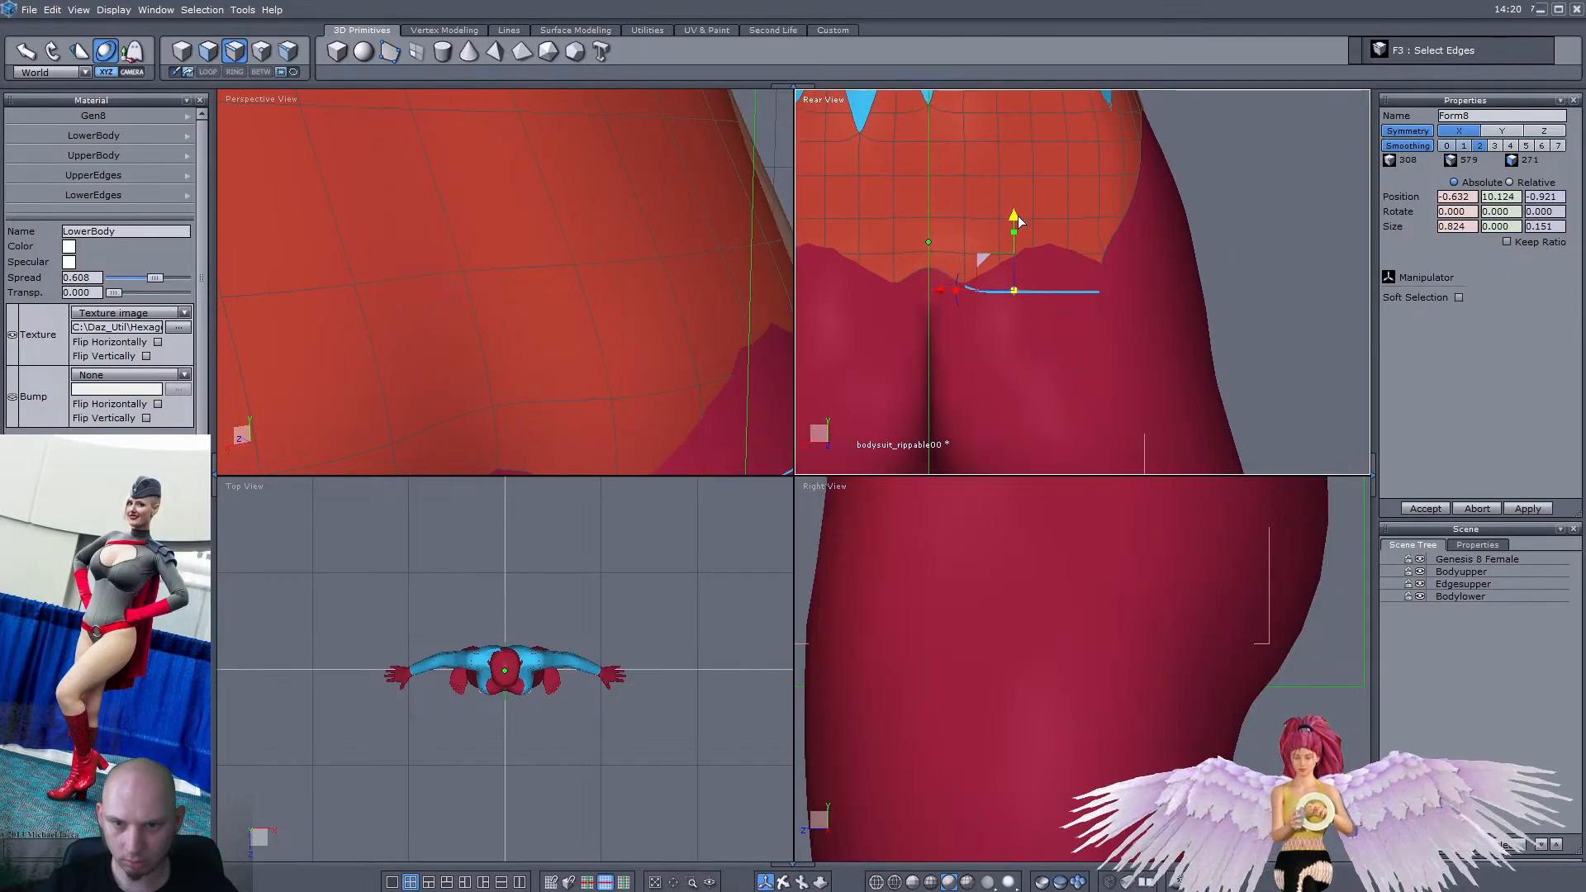
key(ctrl+z)
scroll(867, 287, down, 2)
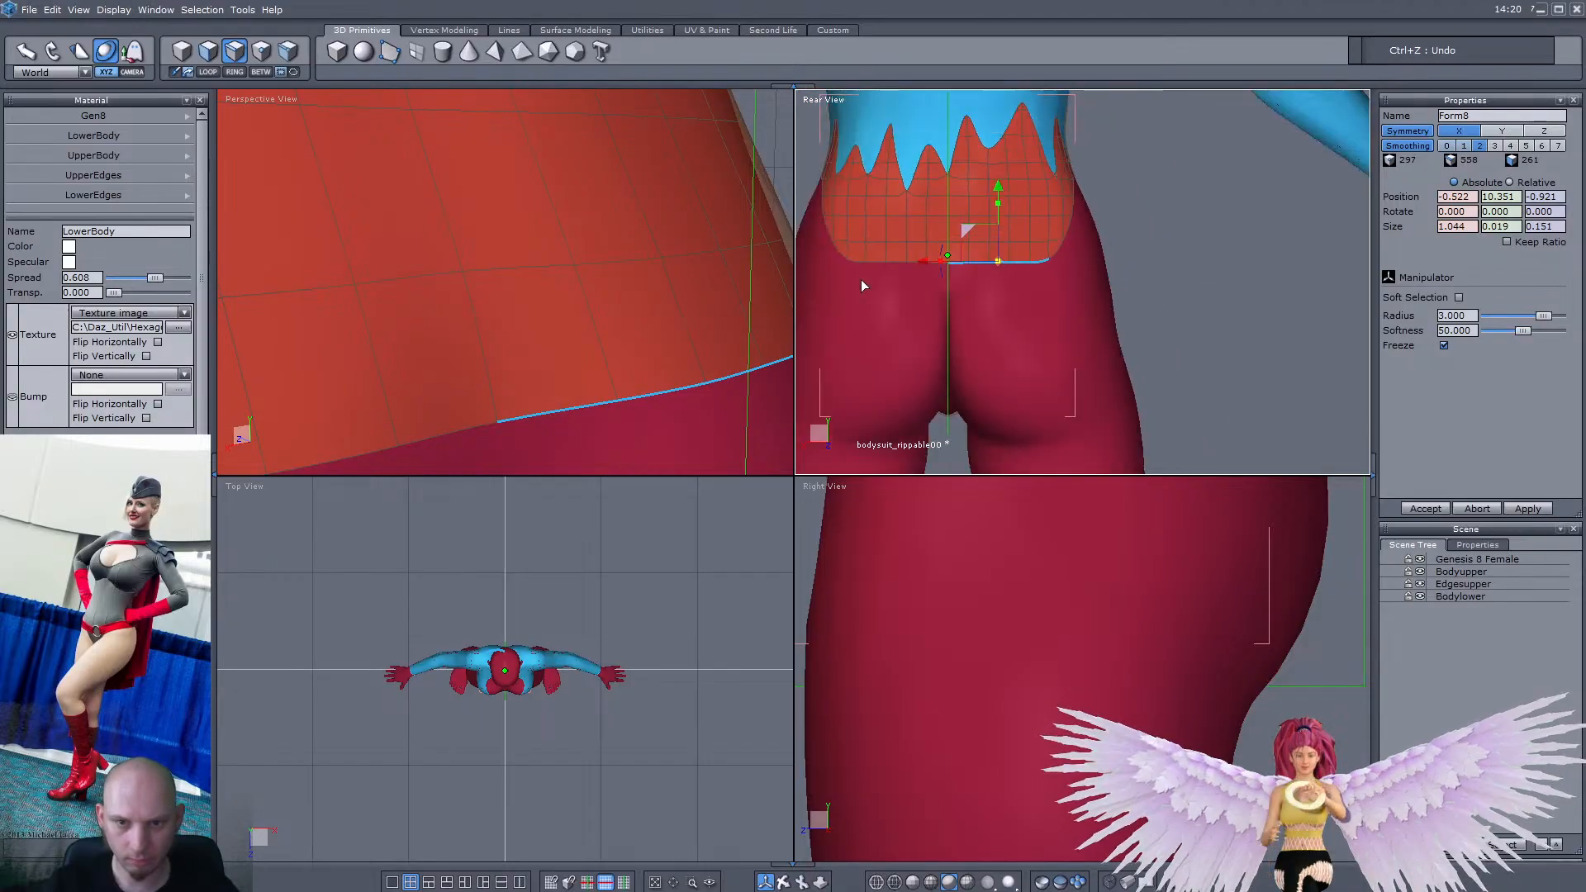
Extrude the lowest rear border edges down to about Y 10.09 and back to about Z -0.98
scroll(864, 281, up, 2)
shift+click(851, 256)
shift+click(883, 256)
shift+click(912, 256)
shift+click(944, 256)
shift+click(964, 259)
ctrl+drag(985, 196, 987, 229)
scroll(552, 315, down, 3)
mouse_move(552, 312)
middle_down()
mouse_move(284, 320)
mouse_move(359, 344)
mouse_move(471, 340)
mouse_move(547, 301)
middle_up()
drag(547, 301, 532, 314)
Move the centre point of the lowest rear border down to the extruded row and adjust the neighbouring point
key(F4)
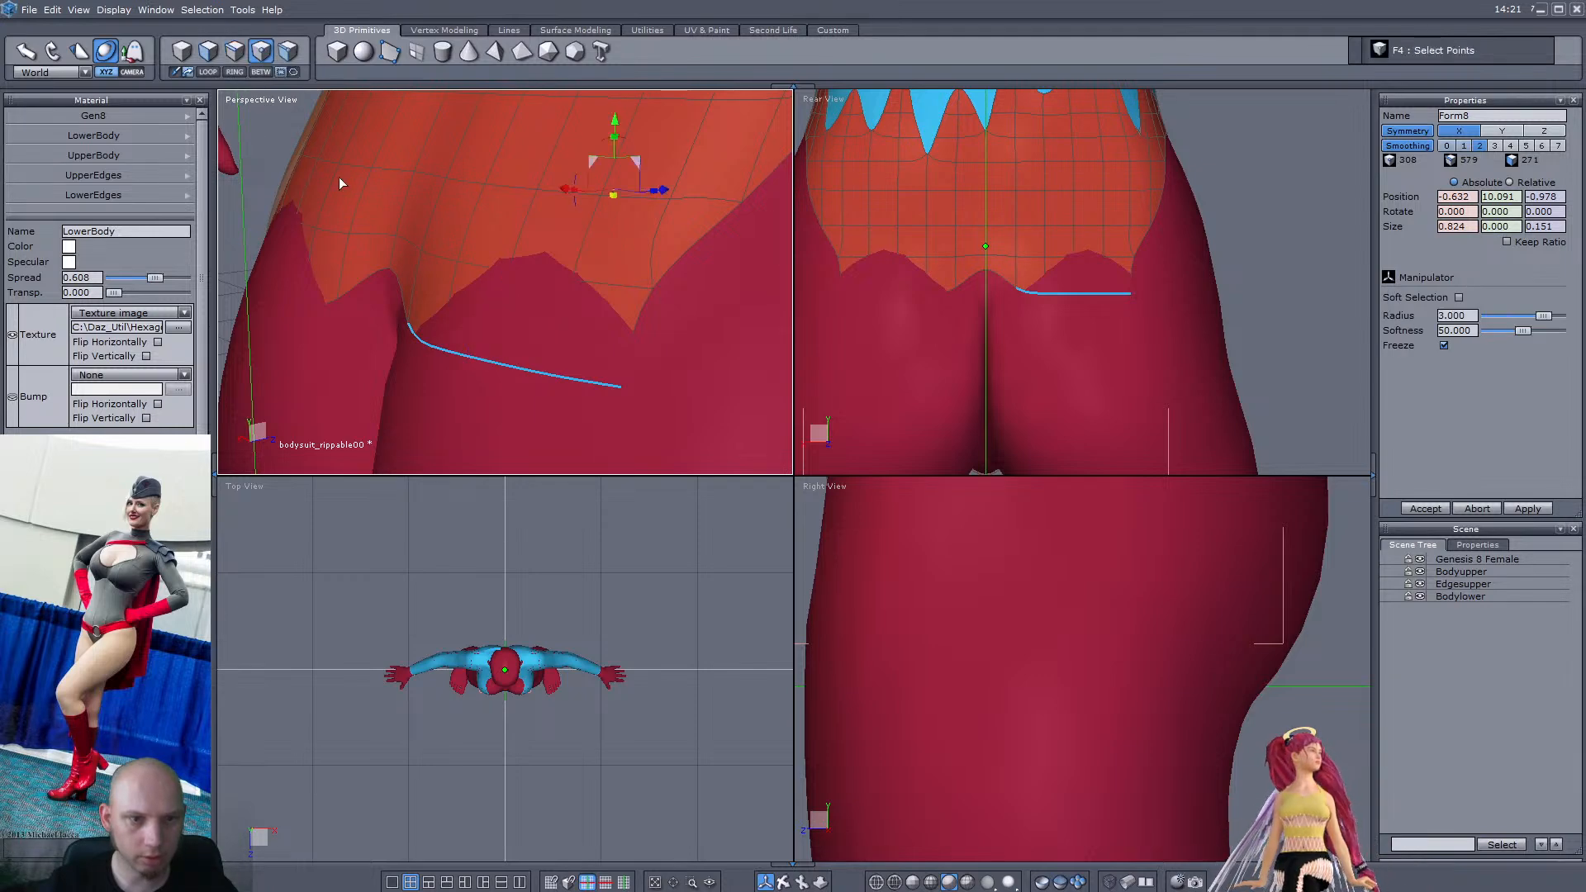
click(389, 270)
drag(415, 236, 392, 319)
right_drag(414, 317, 452, 313)
scroll(524, 340, up, 3)
click(529, 347)
click(463, 347)
drag(437, 308, 487, 314)
Select the outer points of the new rear row and pull them out to cover the body surface
drag(1064, 279, 1182, 343)
right_drag(499, 336, 587, 279)
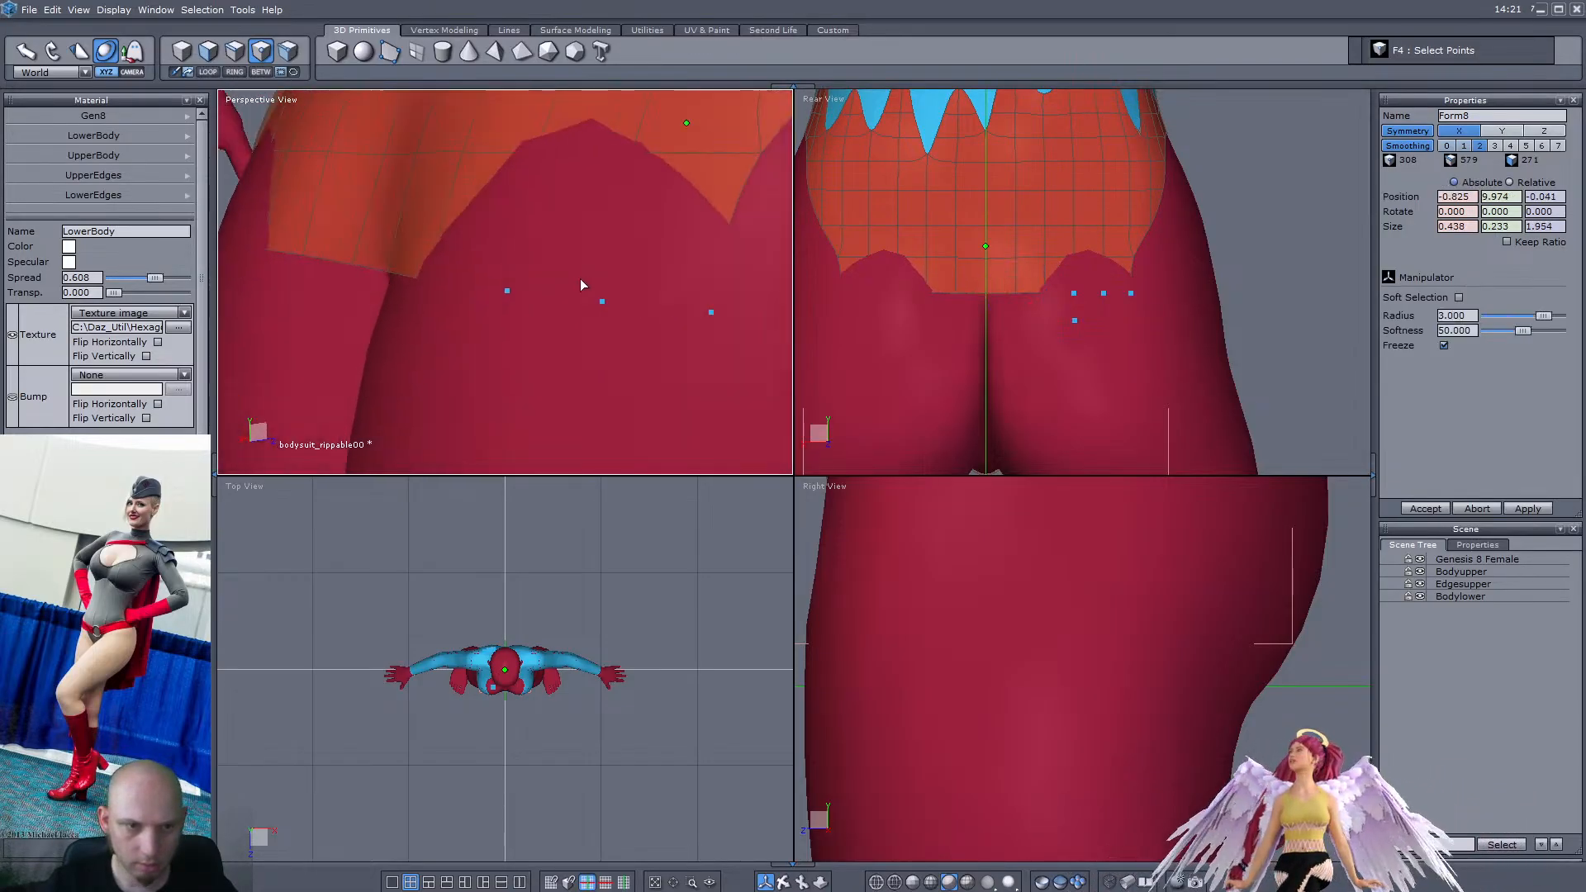
drag(525, 308, 527, 310)
right_drag(532, 314, 484, 332)
drag(486, 292, 444, 301)
right_drag(446, 300, 523, 297)
drag(599, 434, 600, 435)
right_drag(562, 388, 489, 364)
Place the outer corner point of the lowest rear row at about X -1.04, Y 10.10, Z -0.94
drag(537, 282, 498, 273)
drag(575, 310, 648, 359)
right_drag(632, 359, 514, 345)
drag(570, 298, 548, 294)
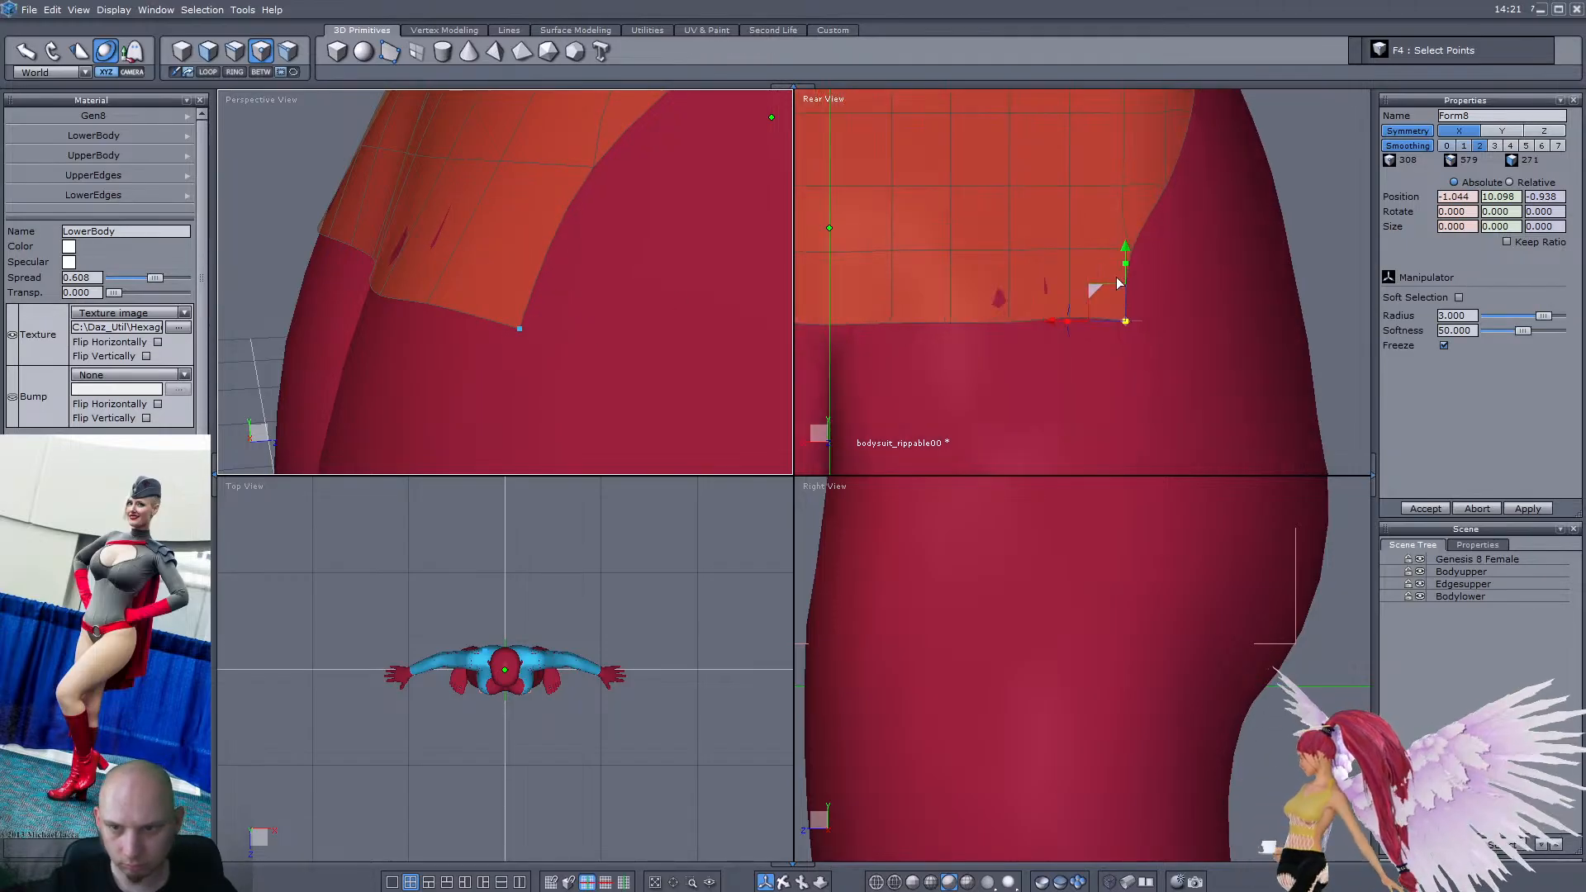
Move the outer corner point of the lowest rear row inward to about X -0.95 and pull it backward over the body
click(1039, 321)
drag(1080, 329, 1043, 295)
scroll(1051, 317, up, 2)
right_drag(785, 290, 486, 256)
shift+click(686, 310)
right_drag(653, 319, 569, 340)
click(588, 355)
click(546, 347)
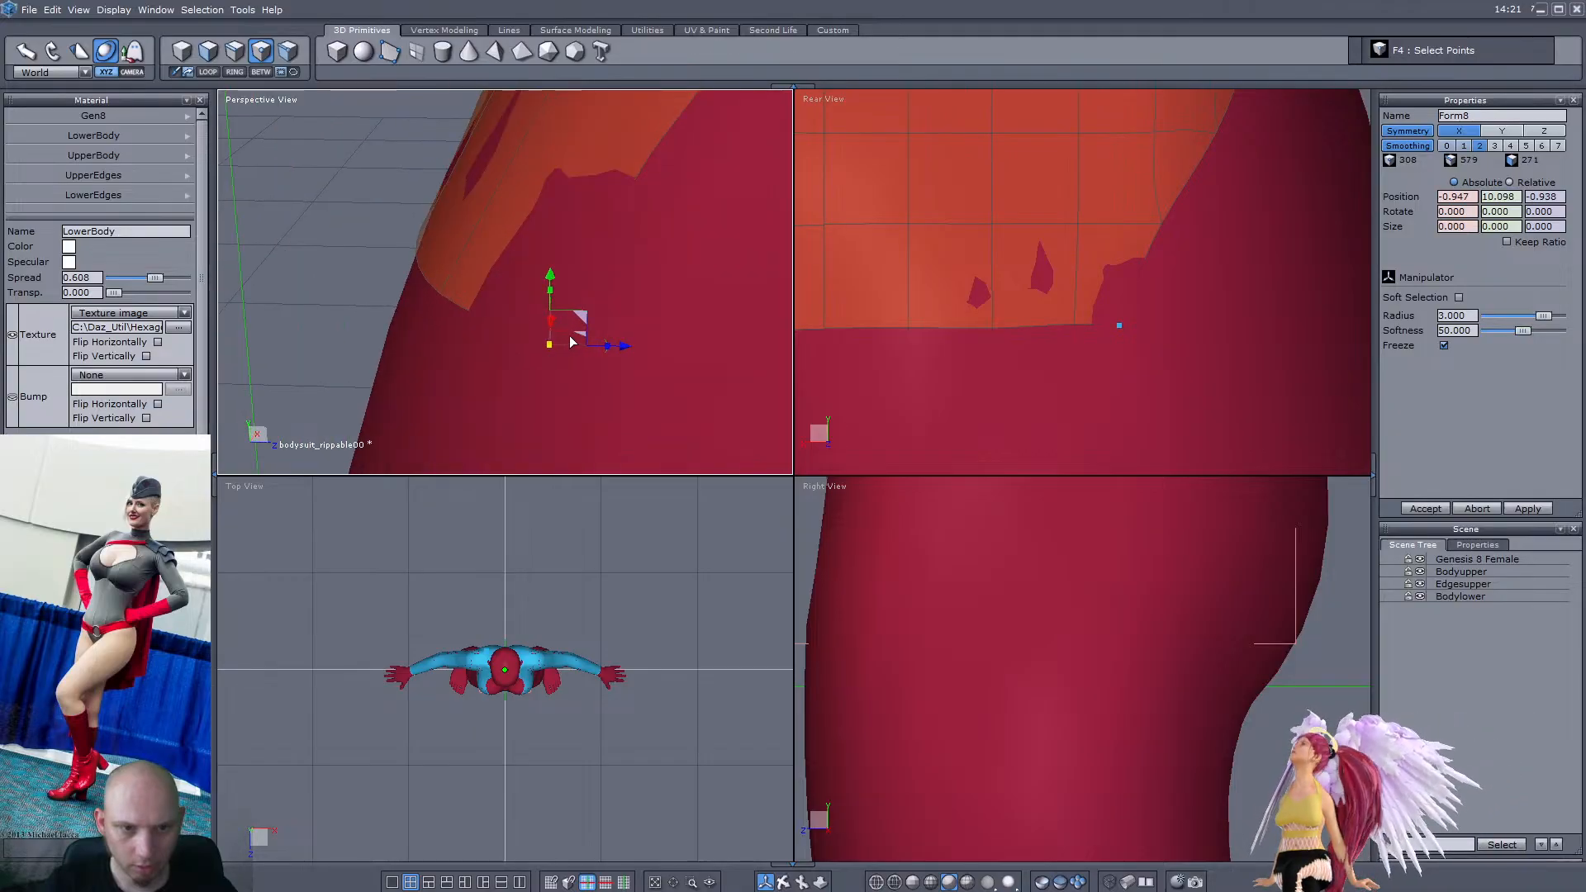
drag(624, 344, 564, 354)
Shift the border point beside the outer corner of the lowest rear row along the X axis
right_drag(556, 348, 545, 313)
scroll(547, 314, up, 4)
click(595, 352)
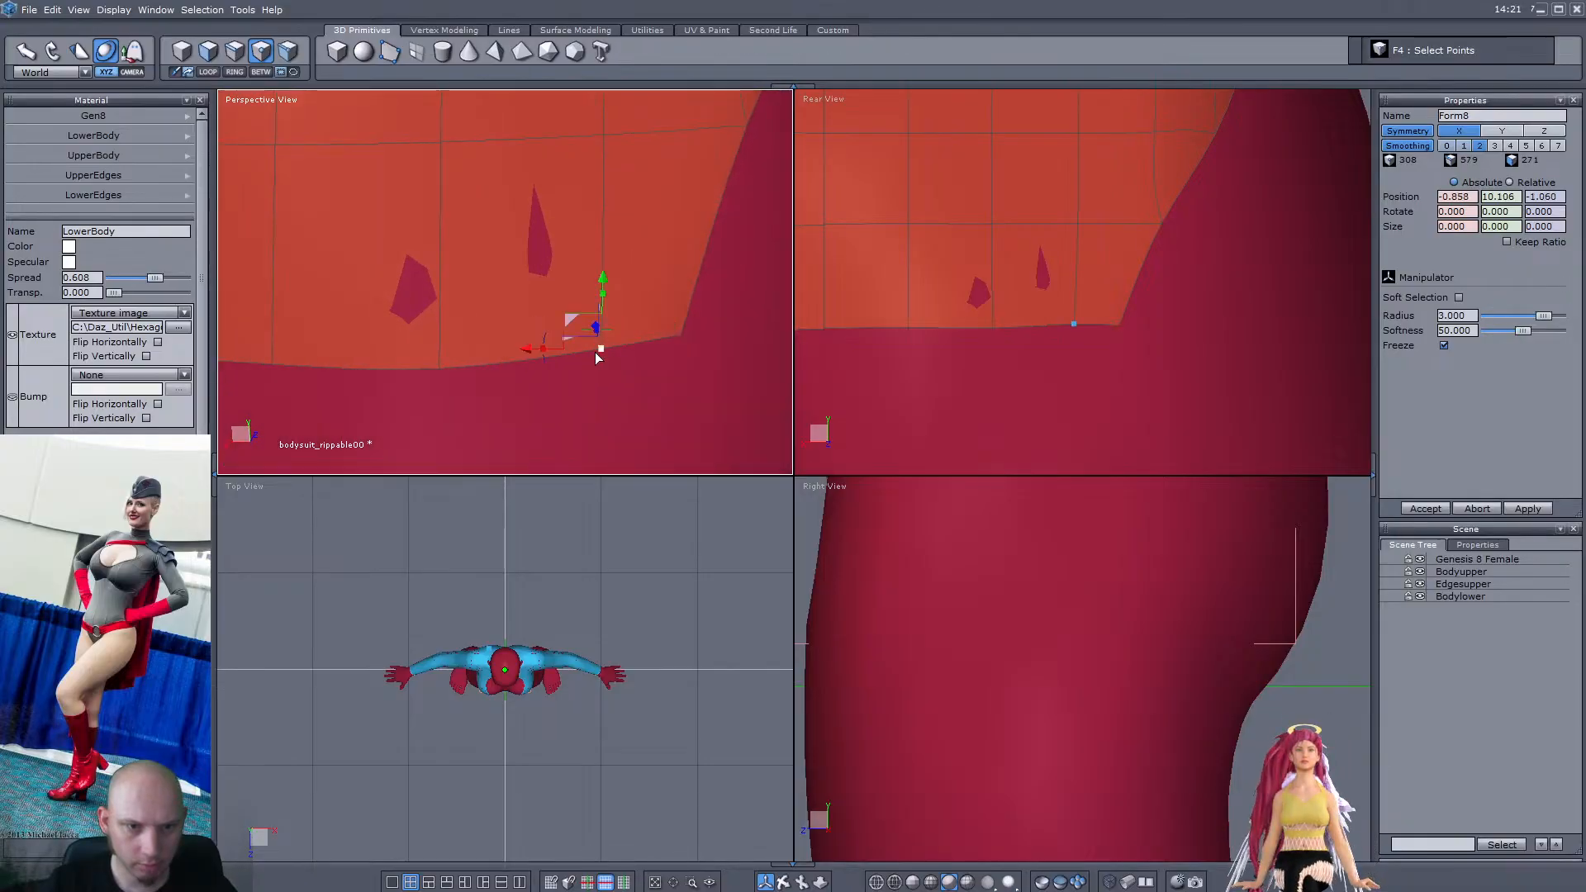
drag(527, 350, 500, 352)
Nudge a rear face near the outer corner slightly outward to reduce the body poking through
right_drag(500, 352, 314, 219)
key(F2)
click(578, 296)
right_drag(577, 295, 471, 250)
drag(474, 233, 471, 232)
right_drag(401, 289, 484, 318)
Select the lowest rear border edges and extrude a further row down to about Y 9.88 and back to about Z -1.12
click(235, 52)
scroll(385, 295, down, 4)
scroll(484, 339, up, 3)
click(486, 341)
shift+click(479, 349)
scroll(484, 350, down, 4)
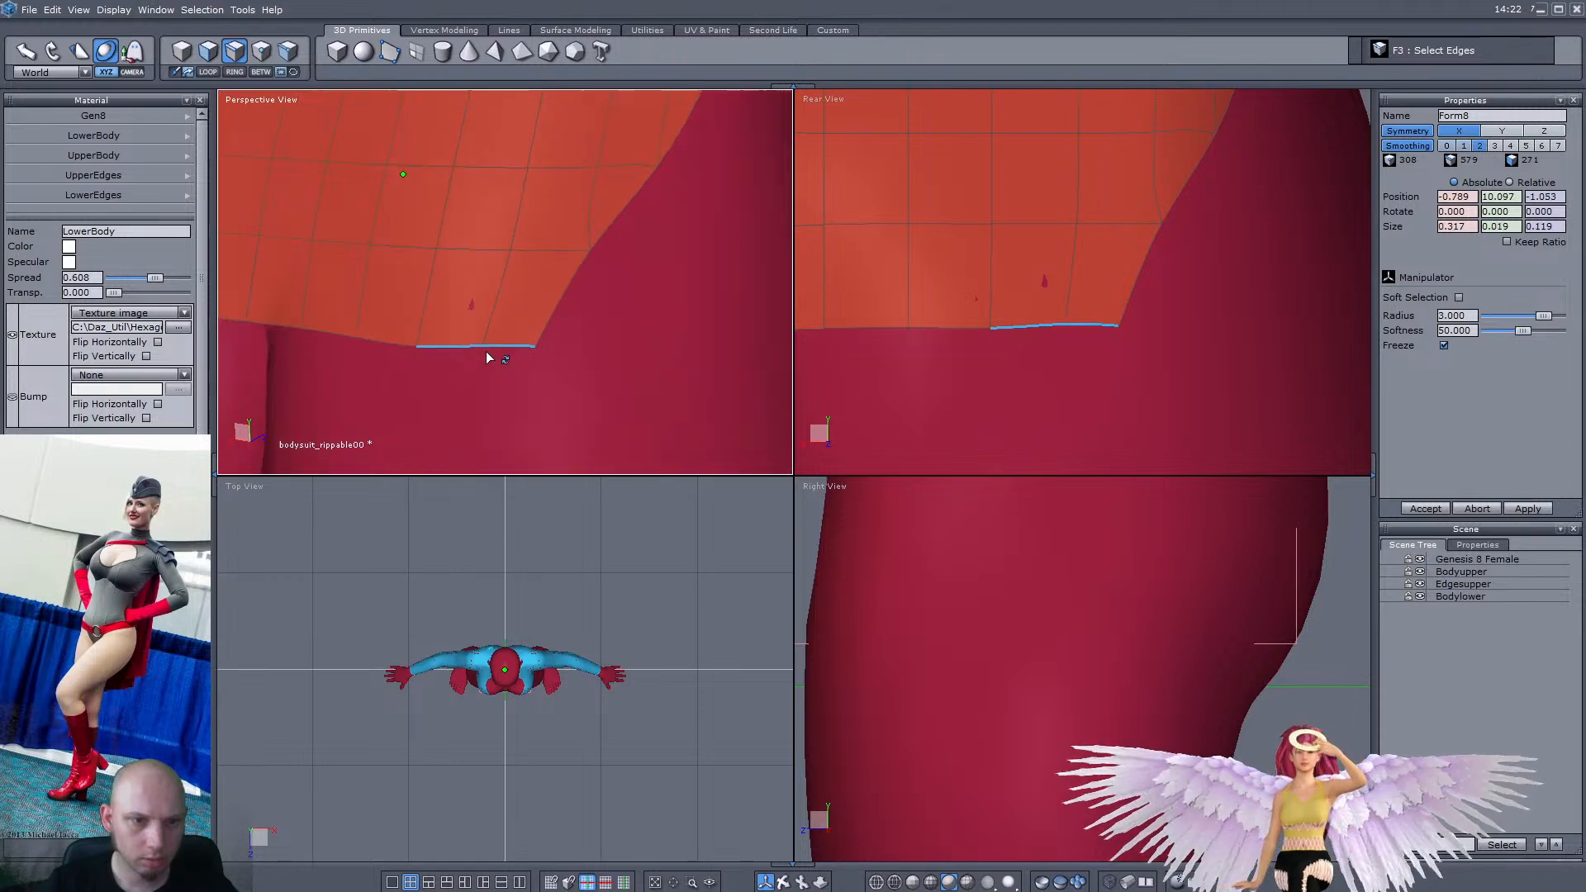
shift+click(393, 347)
shift+click(363, 341)
shift+click(329, 336)
right_drag(320, 355, 430, 358)
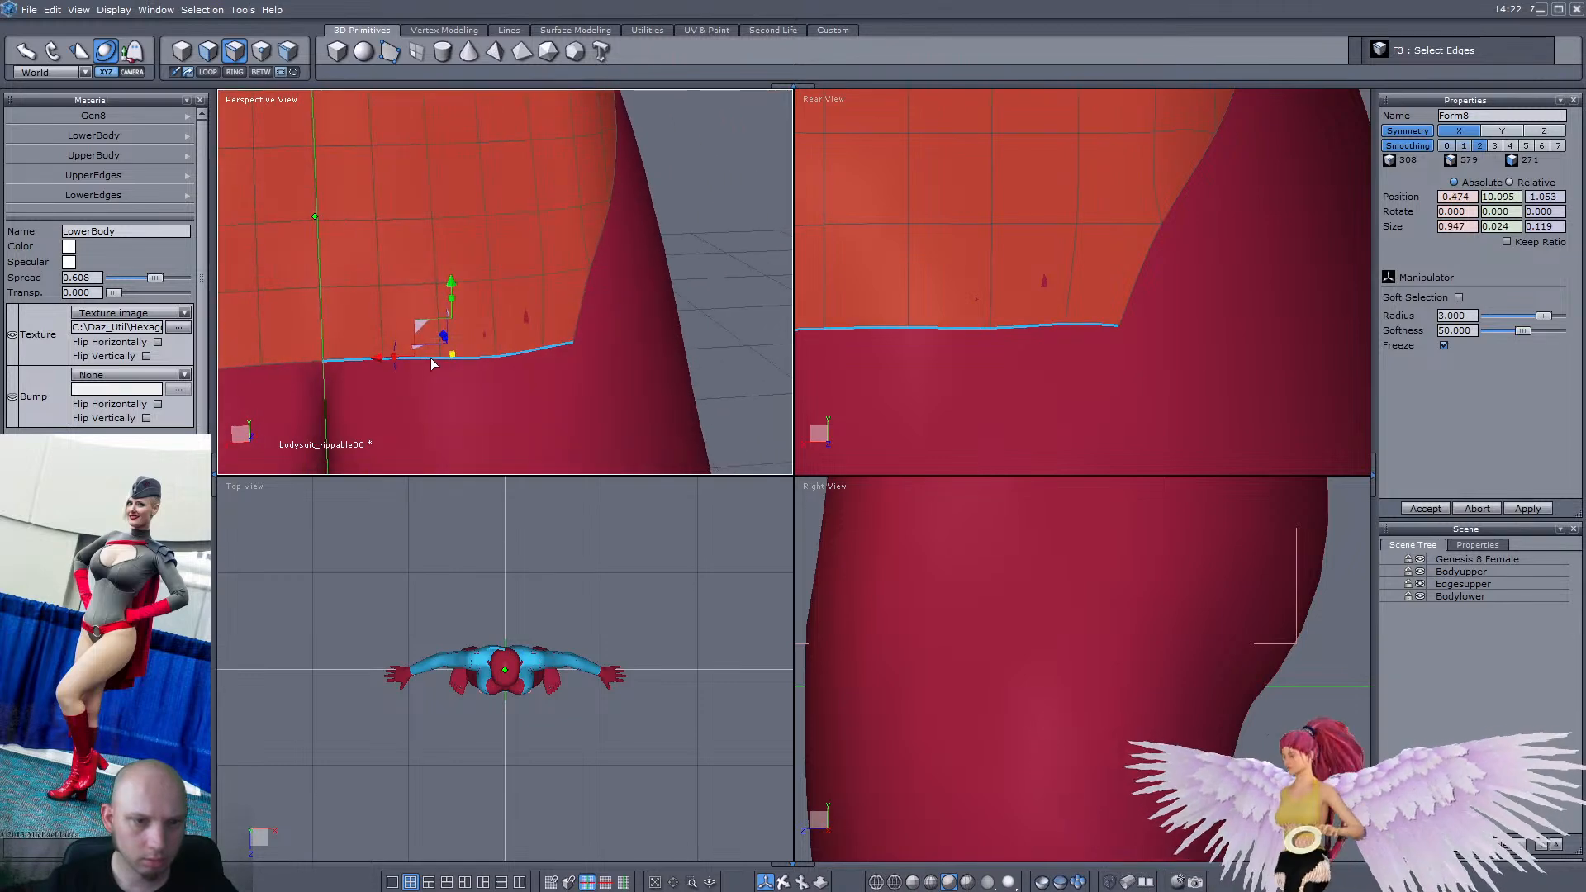
scroll(1105, 289, down, 4)
scroll(1043, 306, up, 3)
drag(1072, 219, 1079, 268)
right_drag(654, 277, 542, 377)
drag(419, 399, 455, 395)
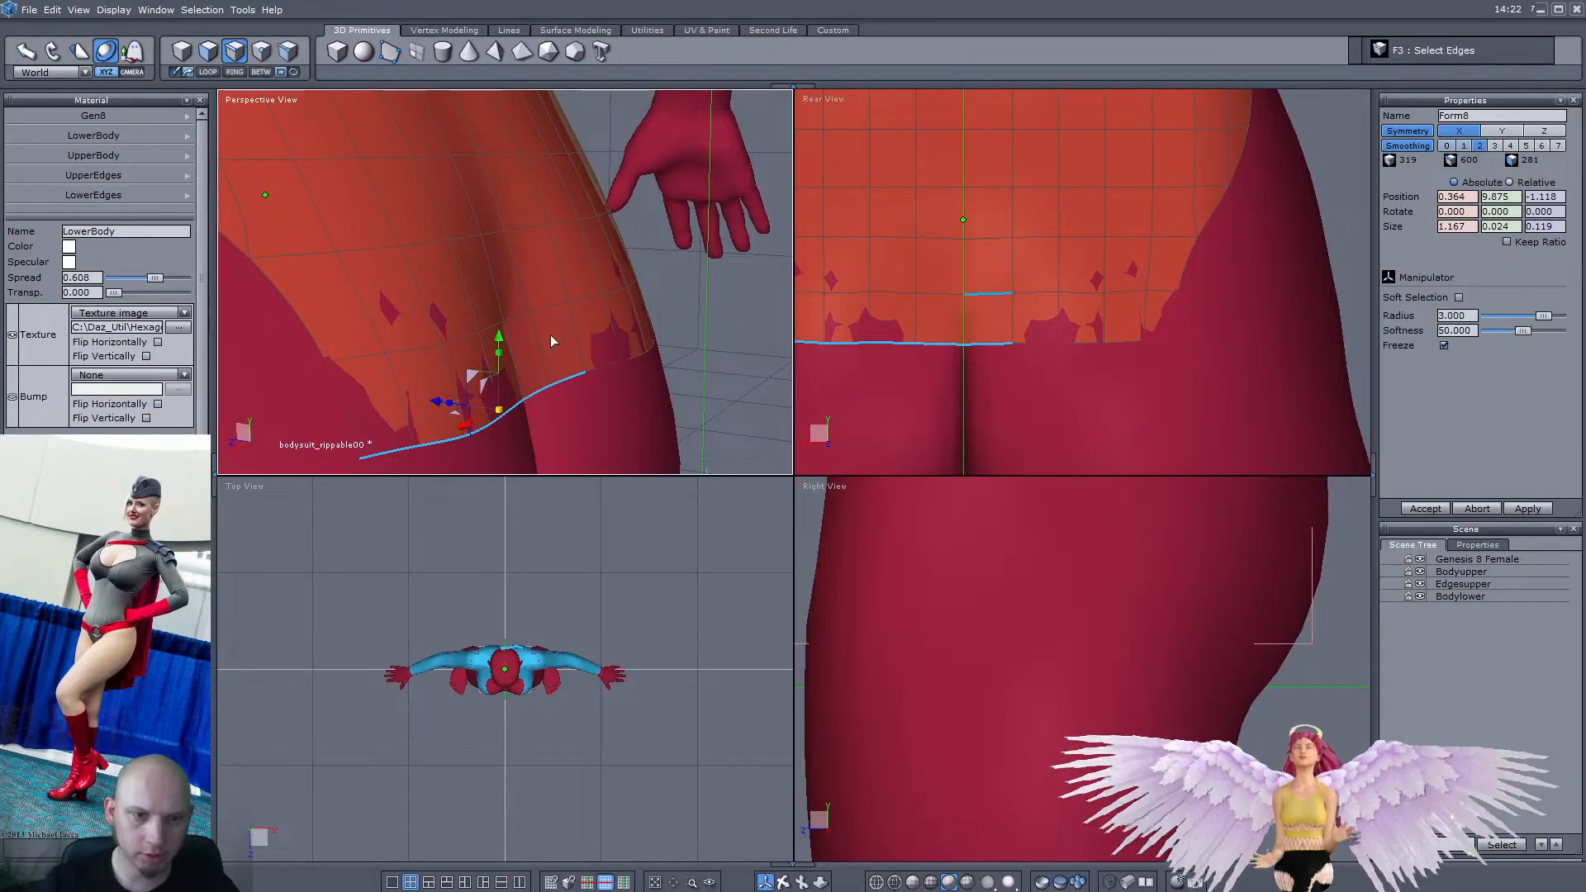
Inspect the fit of the extended rear panel on the body from several angles
right_drag(546, 391, 386, 385)
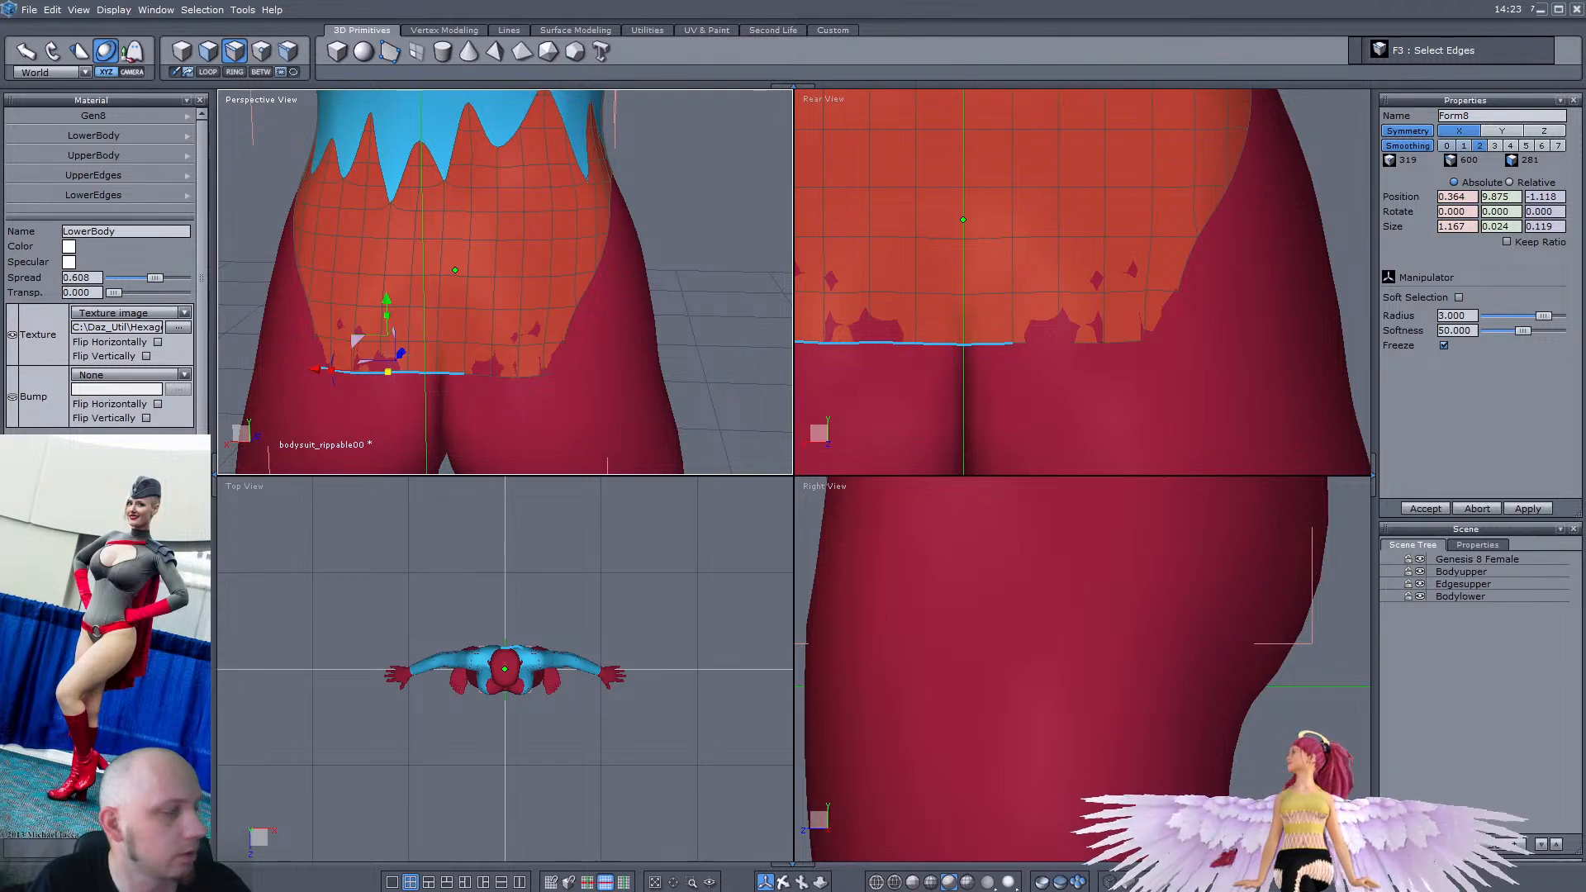
scroll(458, 284, down, 5)
middle_drag(554, 330, 340, 337)
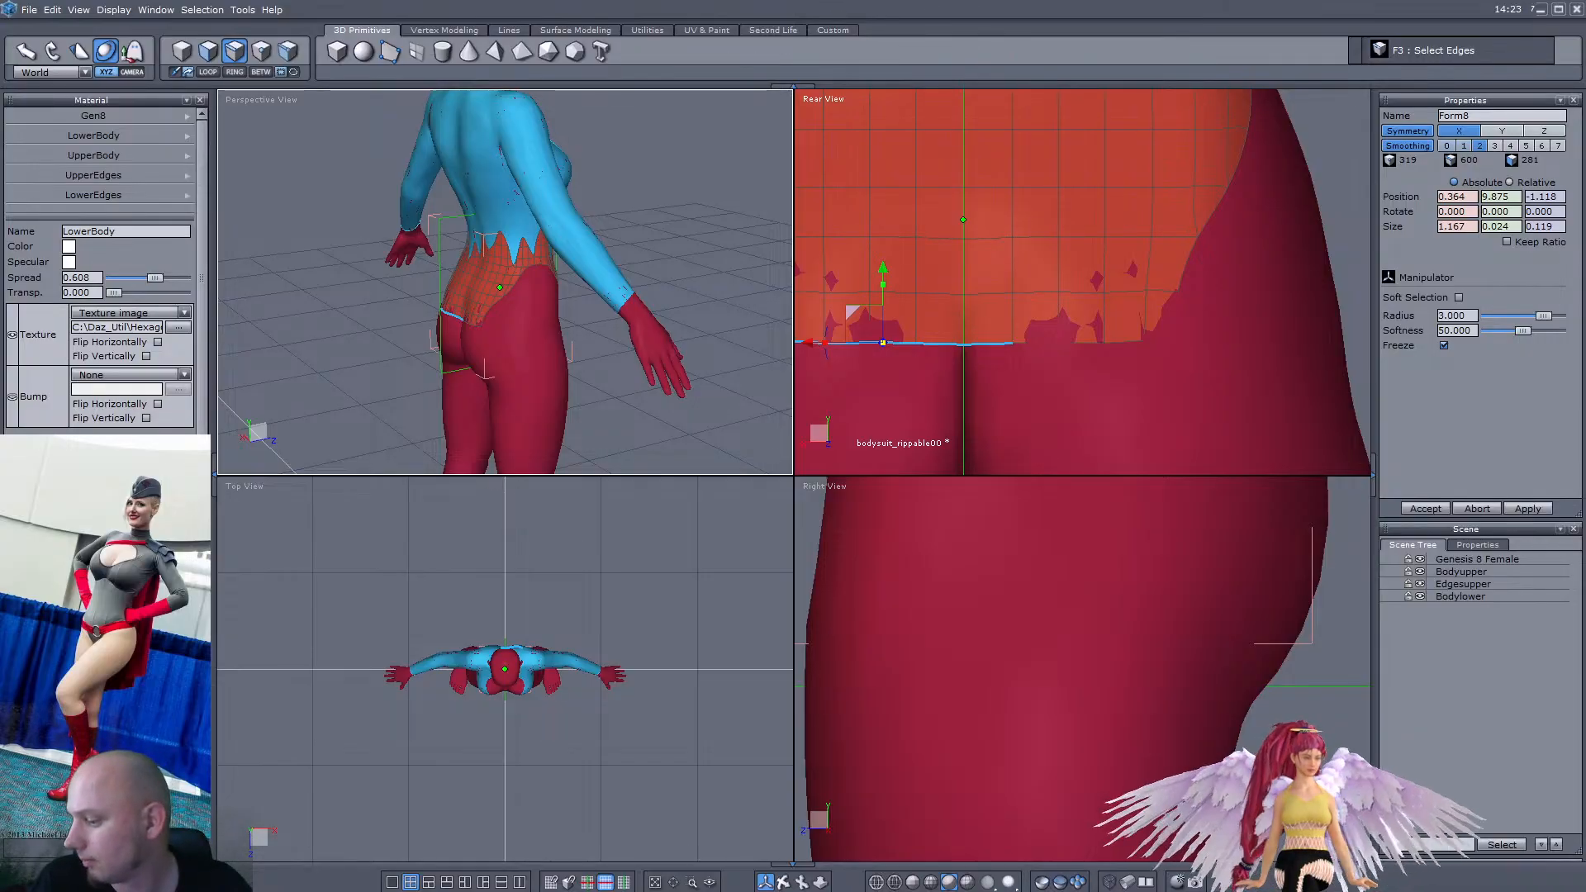
middle_drag(592, 329, 631, 330)
scroll(473, 303, up, 3)
middle_drag(473, 303, 636, 347)
scroll(567, 301, up, 2)
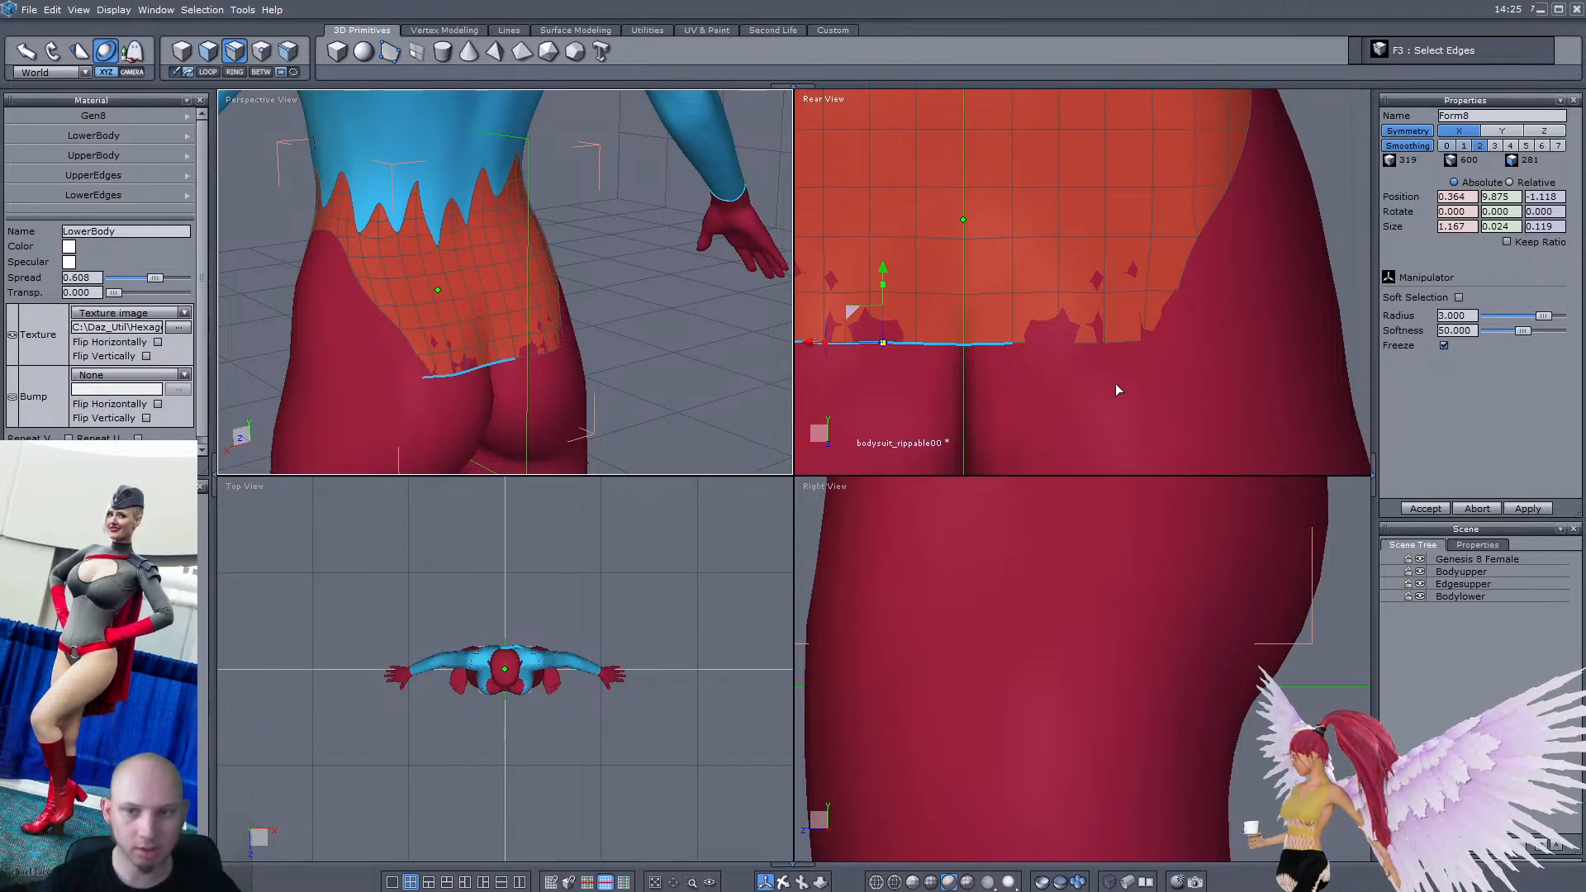
Pull the lowest border point at about X -0.43, Y 9.88 outward so the suit covers the body
scroll(528, 362, up, 6)
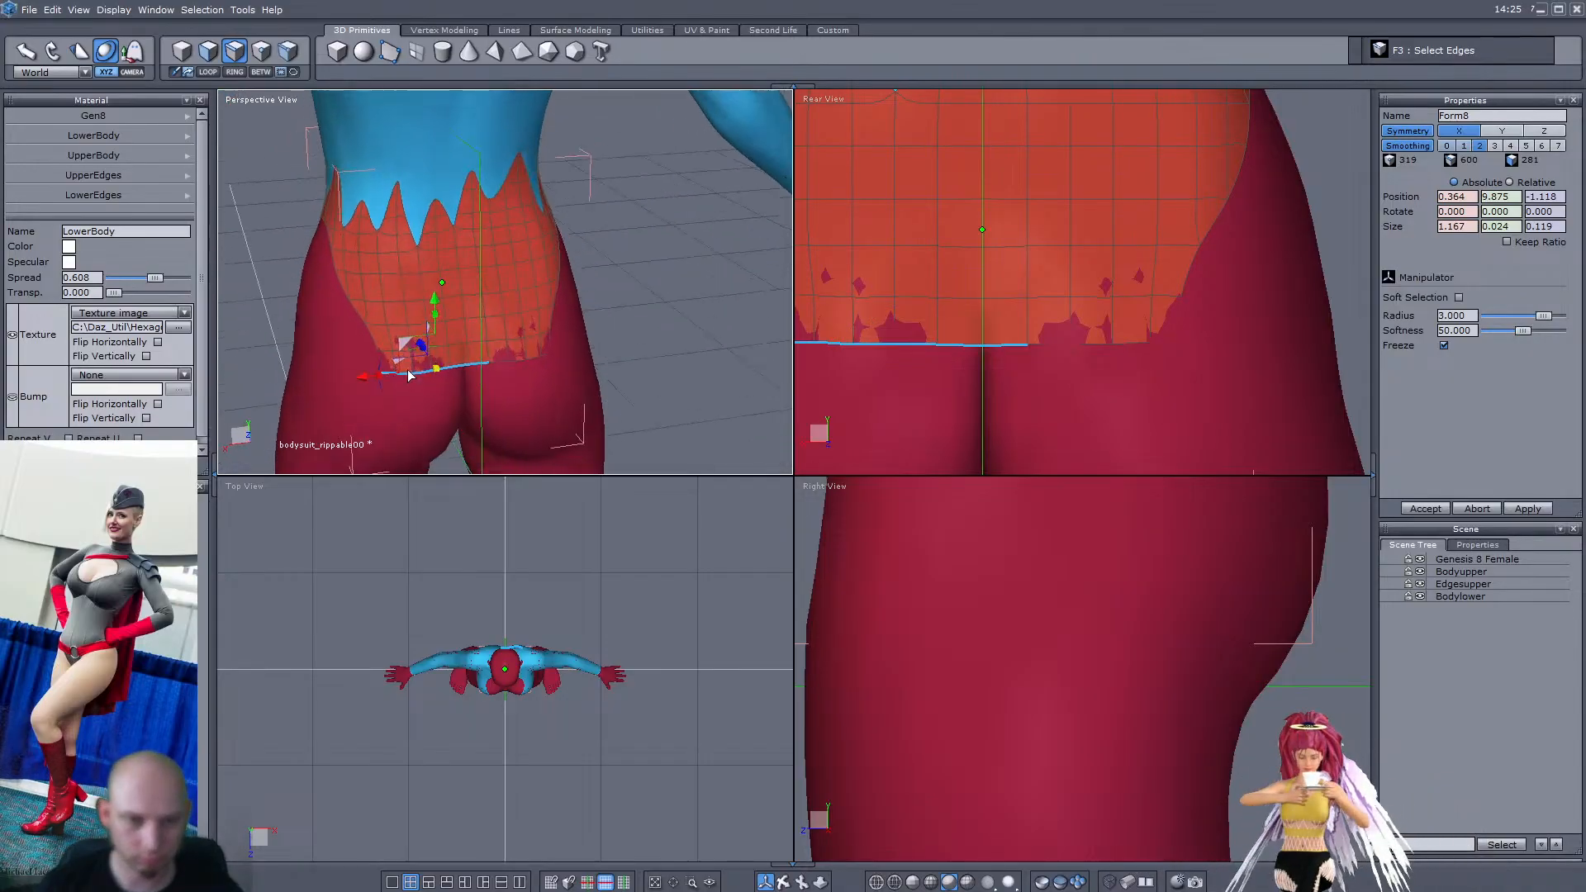
click(261, 50)
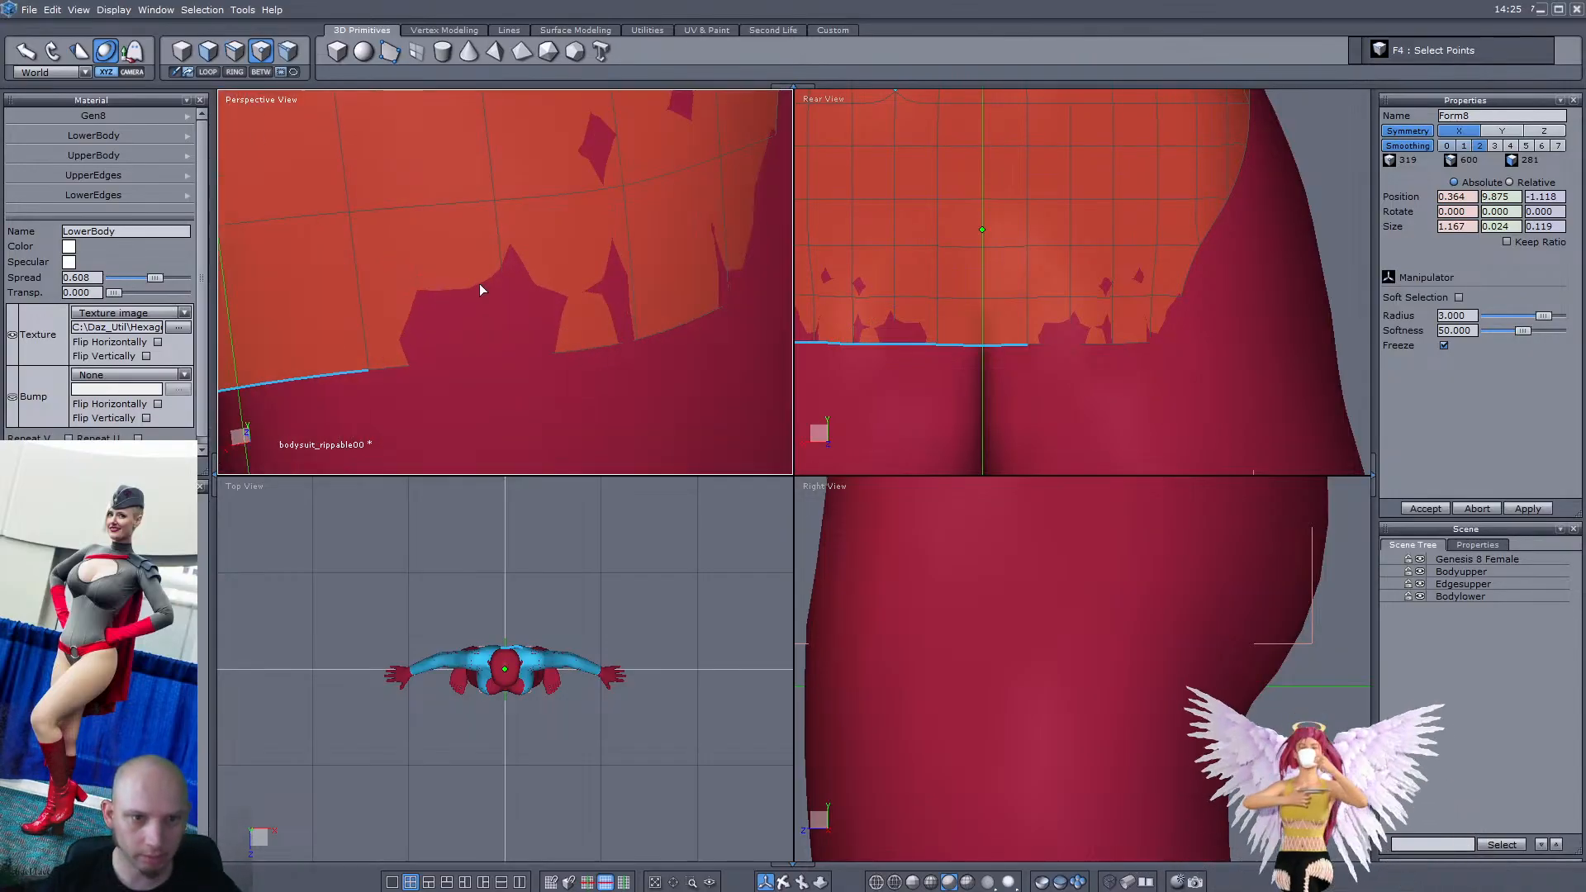
click(464, 359)
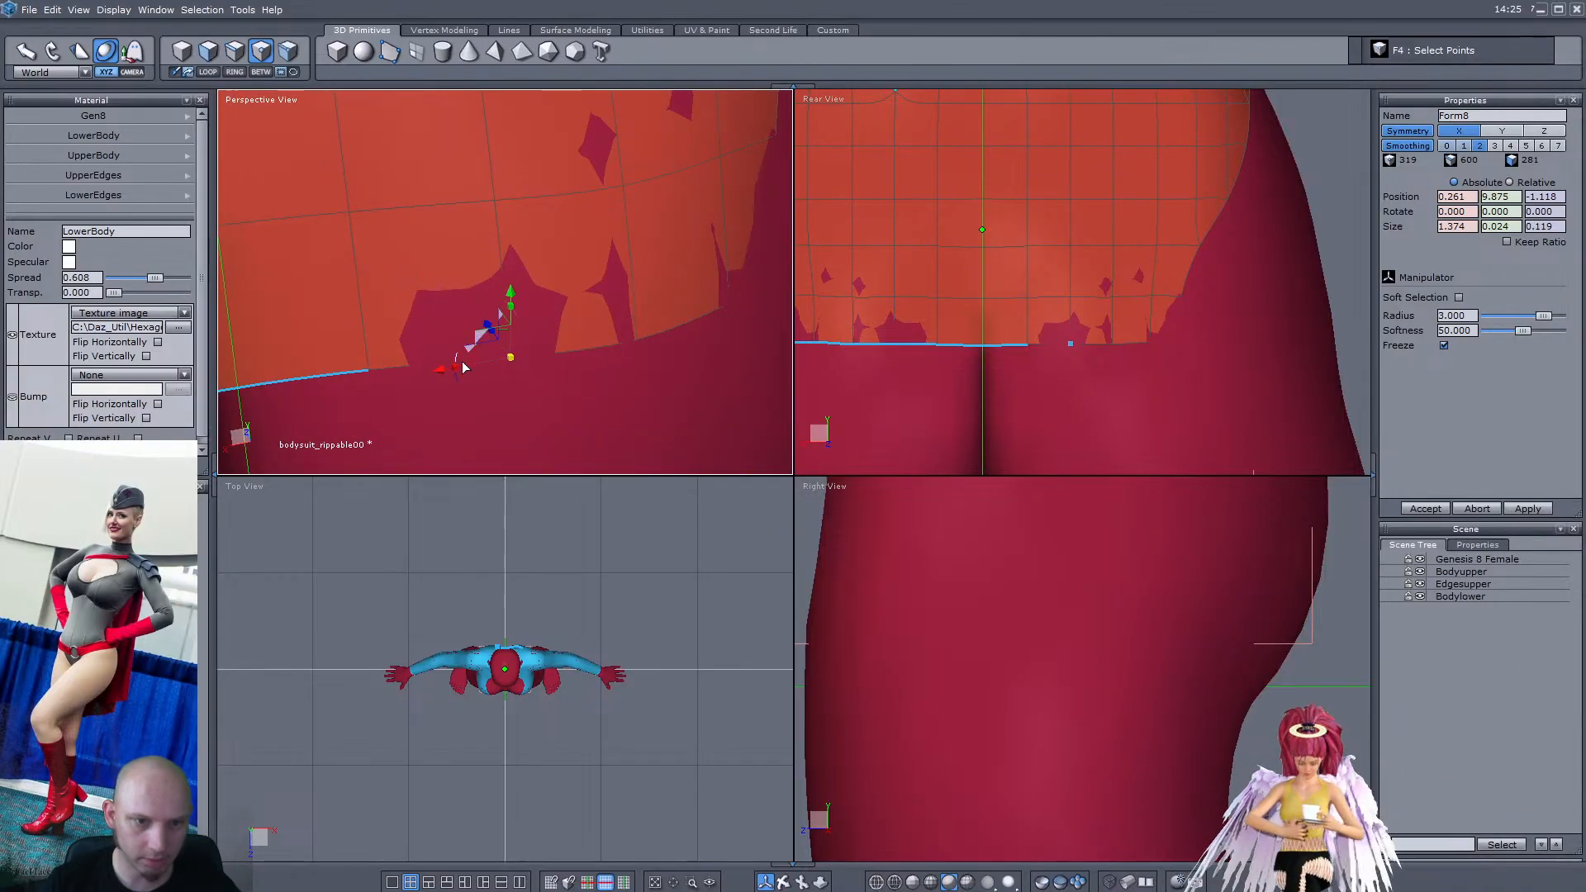
click(474, 373)
right_drag(469, 381, 401, 376)
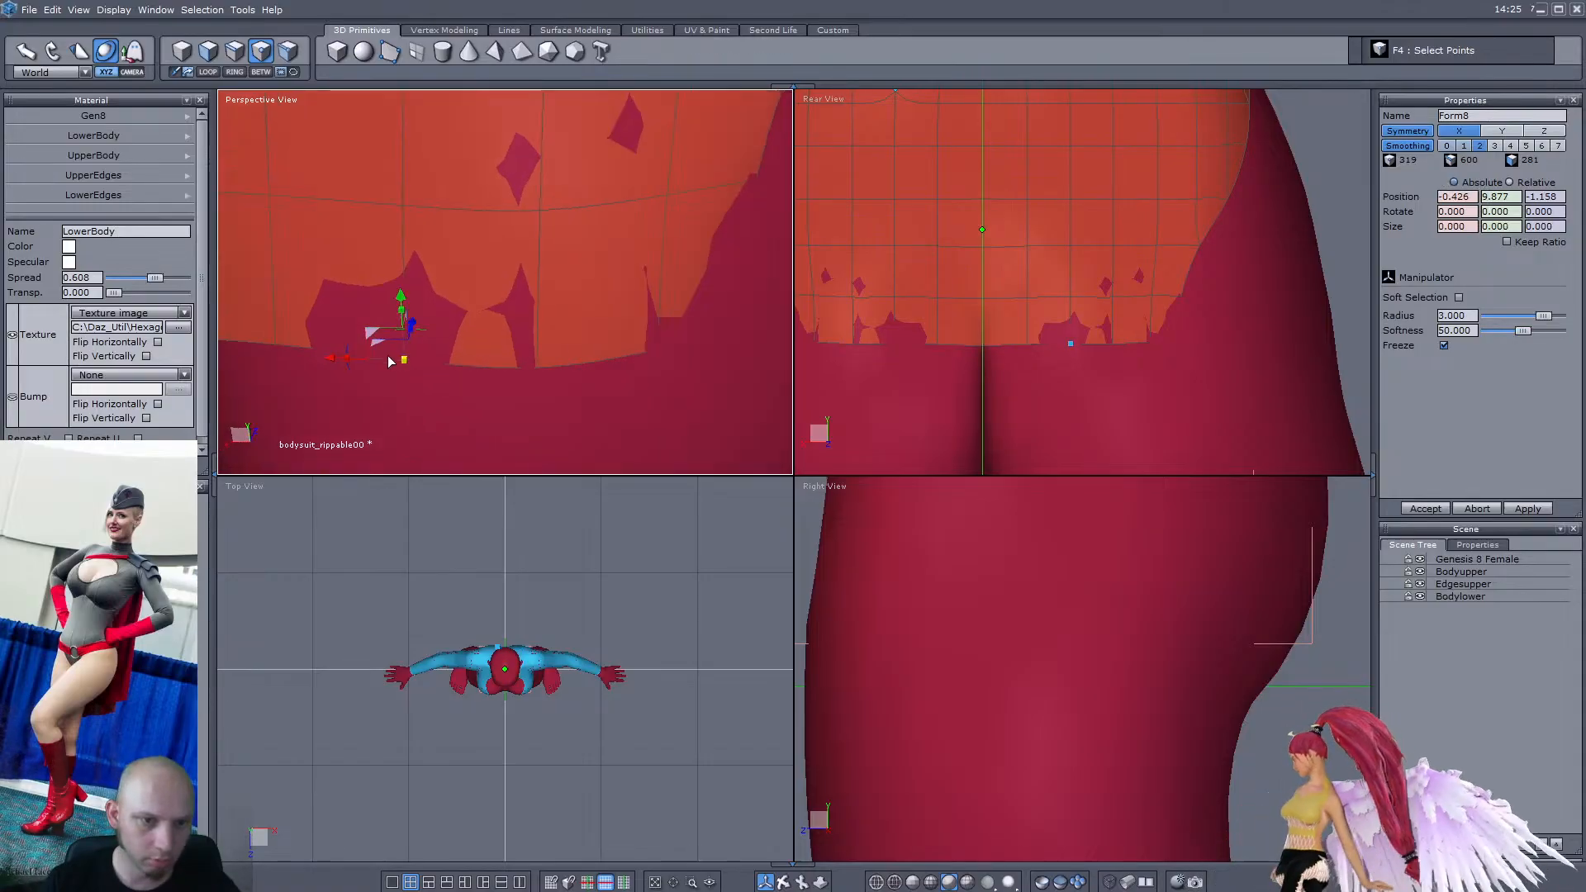
drag(373, 343, 375, 349)
Pull the next border point toward the outer corner outward to cover the body
click(536, 368)
right_drag(533, 371, 539, 384)
drag(518, 365, 521, 367)
right_drag(529, 364, 582, 241)
right_drag(546, 349, 391, 331)
drag(383, 284, 381, 281)
Adjust the outer corner point of the lowest rear row and the neighbouring side points to sit above the body
click(537, 343)
right_drag(542, 347, 439, 347)
drag(411, 295, 410, 296)
right_drag(413, 299, 405, 376)
click(407, 368)
drag(411, 351, 381, 349)
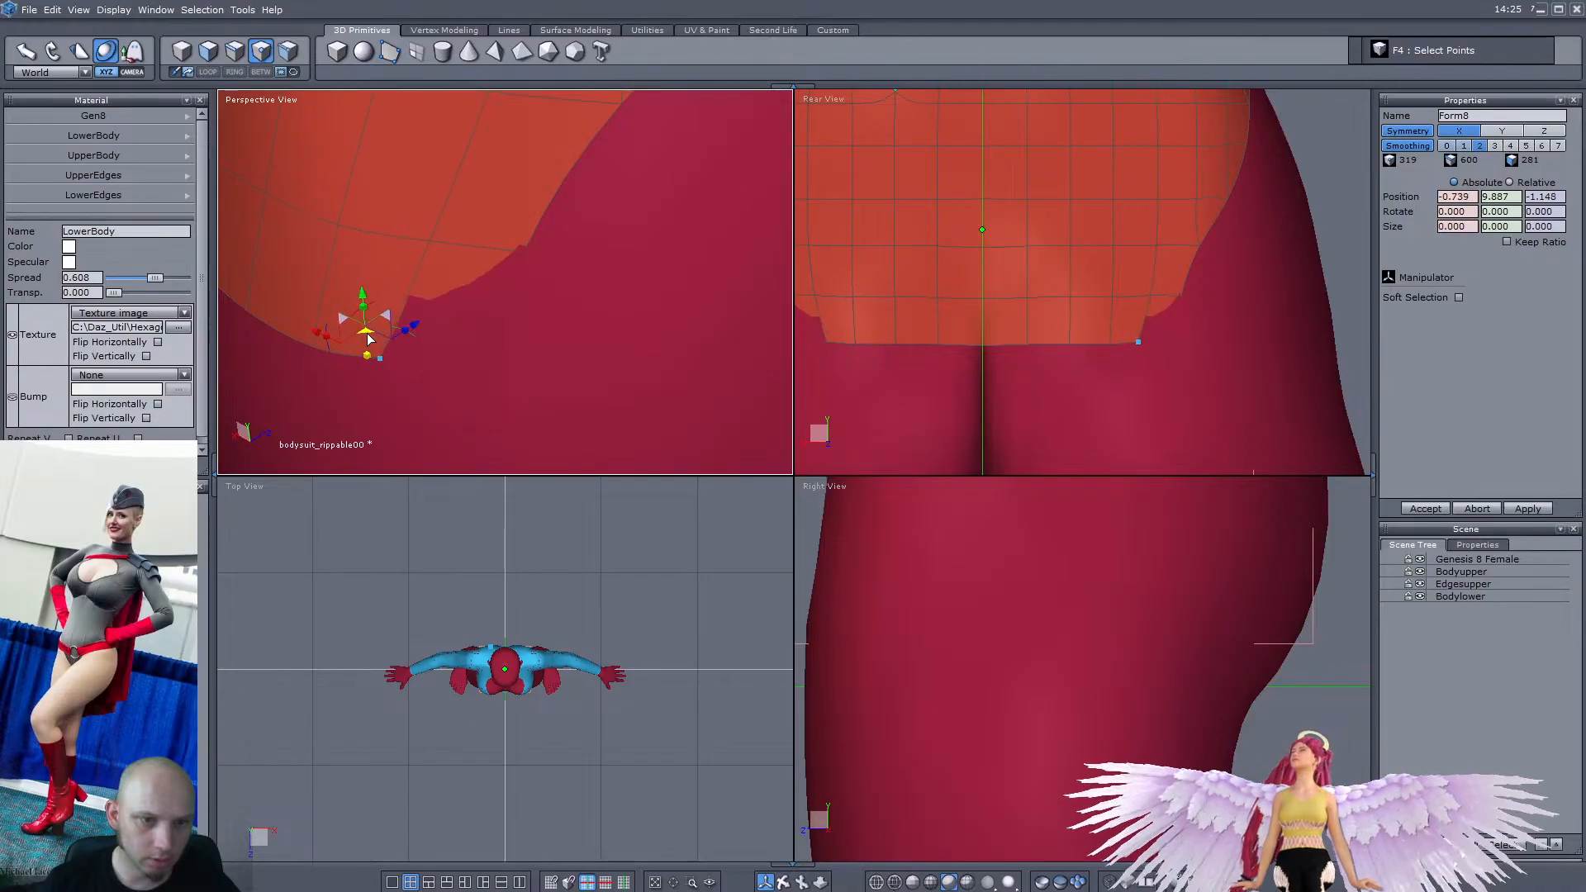
click(485, 374)
drag(488, 351, 461, 356)
Target-weld the outer corner point of the newest rear row to the side border point next to it
middle_drag(455, 357, 615, 331)
key(w)
click(1143, 326)
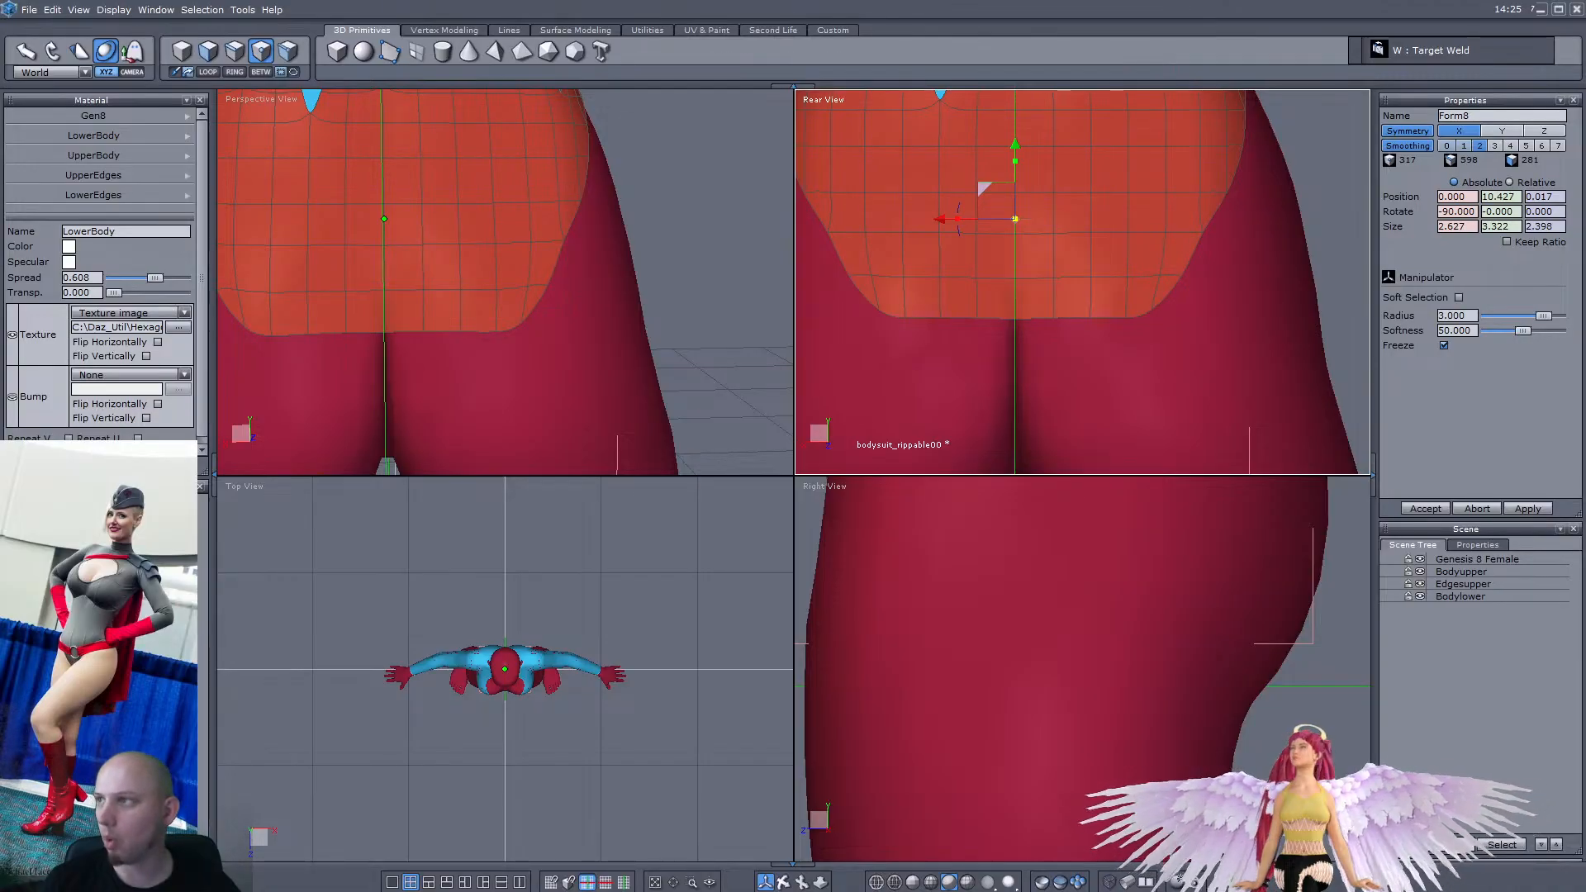
Select the lowest rear border edges between the welded corner and the centre line
click(235, 51)
click(1133, 319)
shift+click(1050, 319)
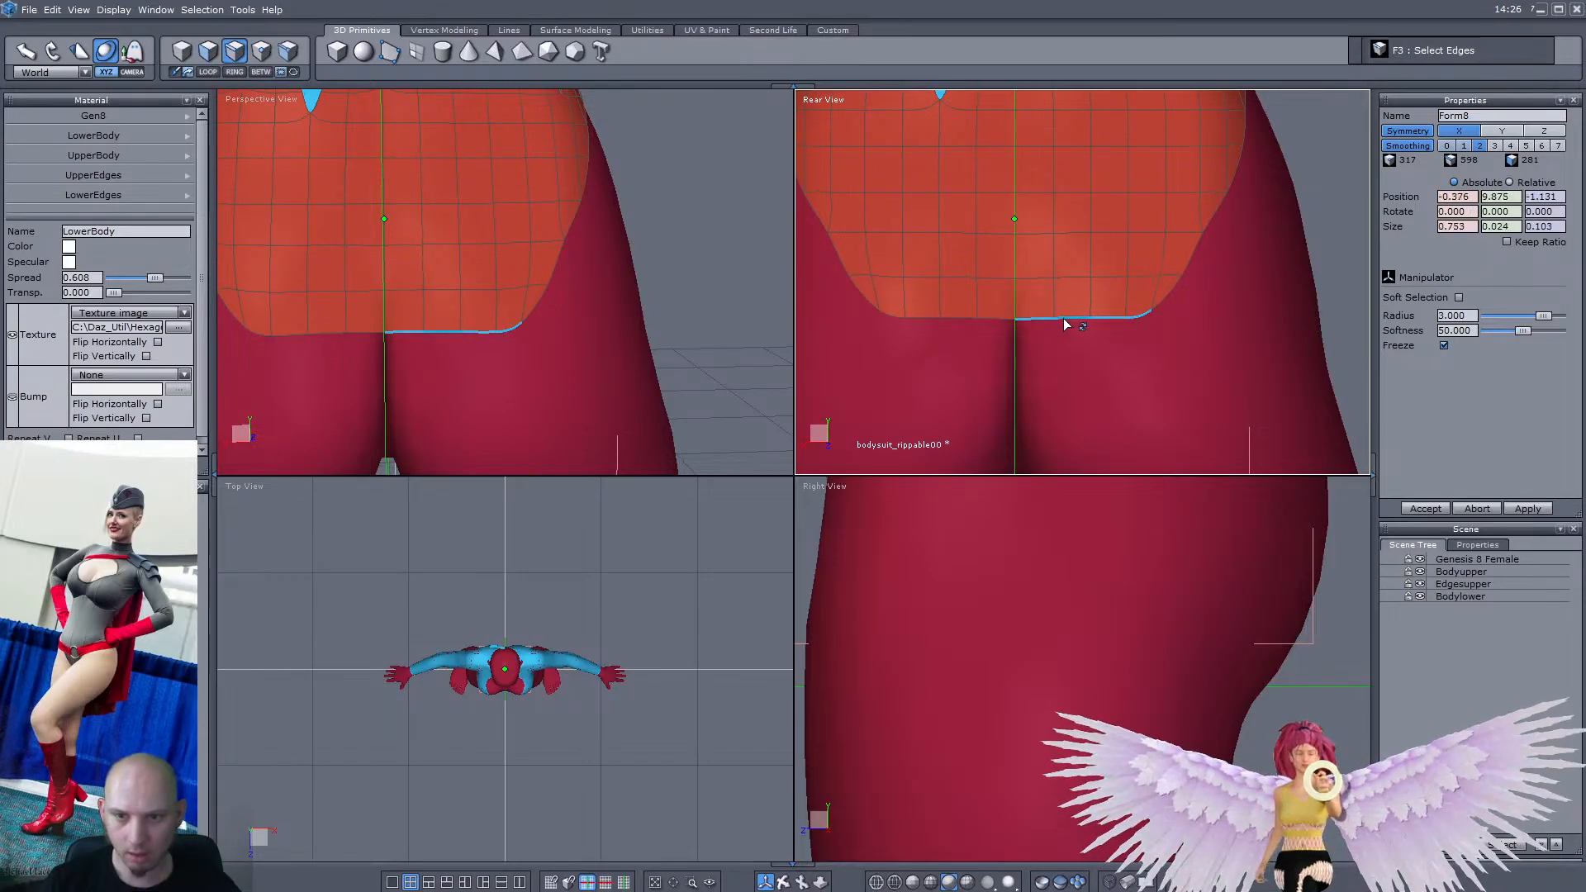
right_drag(443, 360, 511, 285)
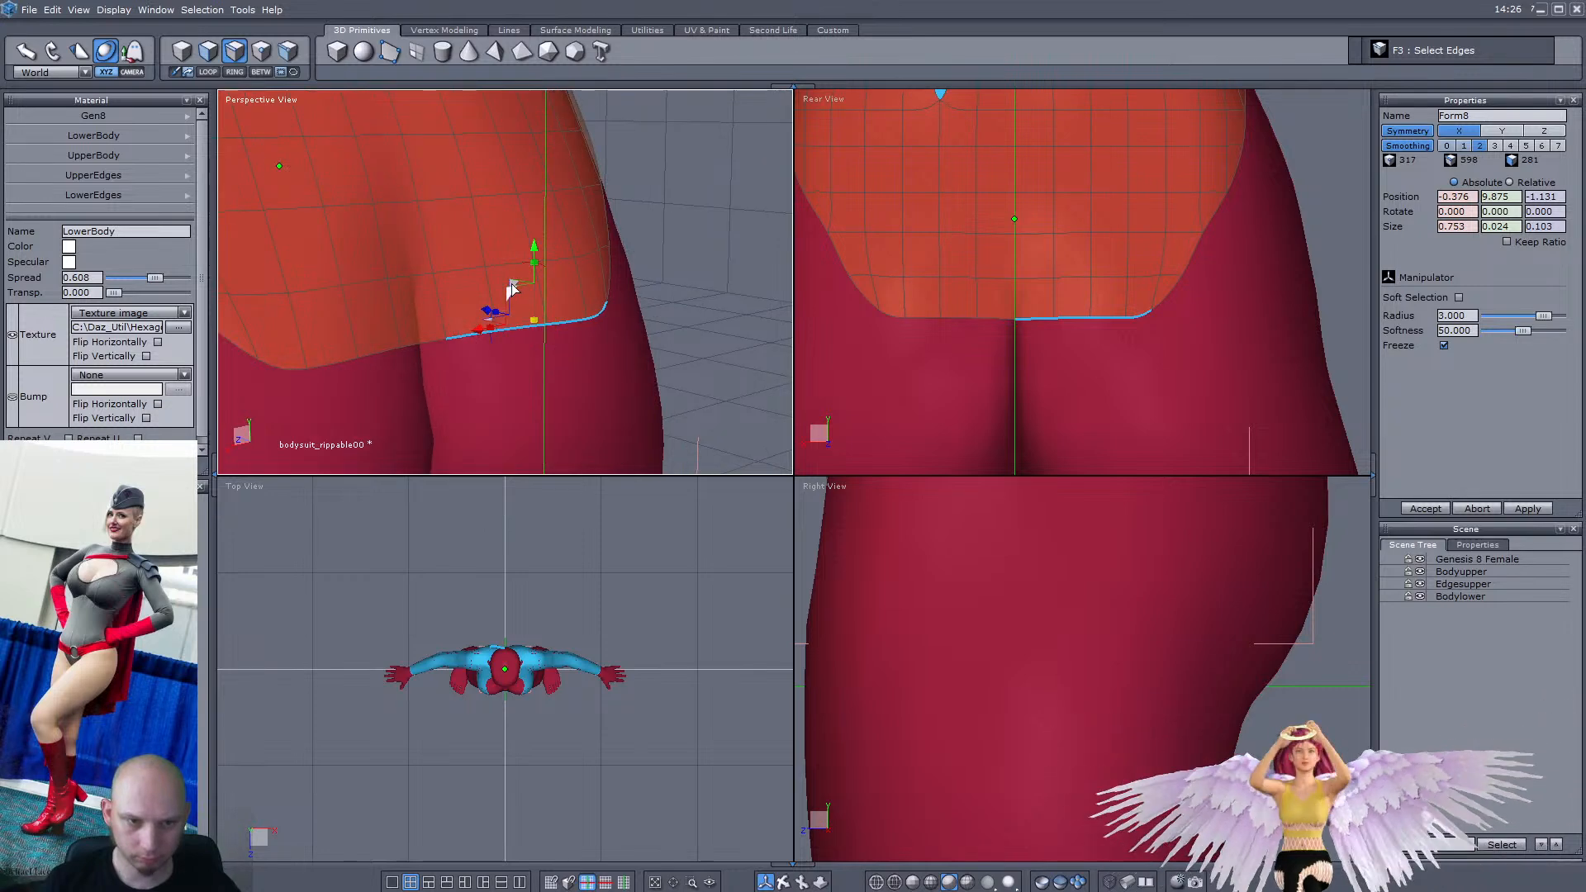
drag(511, 288, 559, 361)
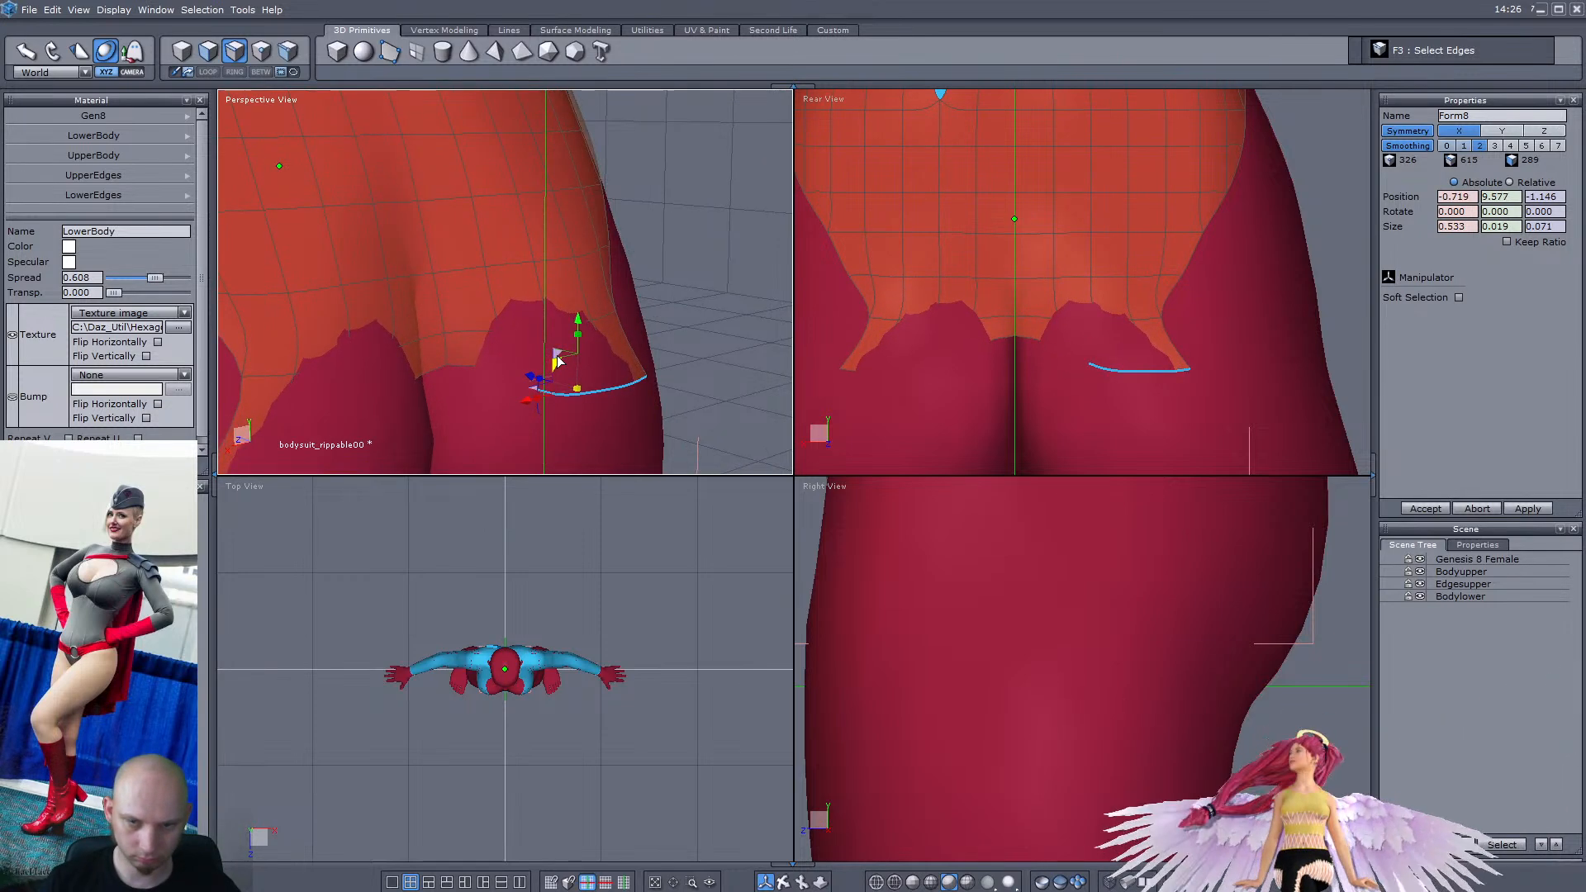
key(ctrl+z)
key(ctrl+z)
key(ctrl+z)
Extrude the selected rear border edges down to about Y 9.61 and back to about Z -1.20
middle_drag(537, 346, 548, 346)
drag(533, 288, 545, 361)
Move the centre point of the lowest rear border down to about Y 9.67 and back to about Z -1.15
key(F4)
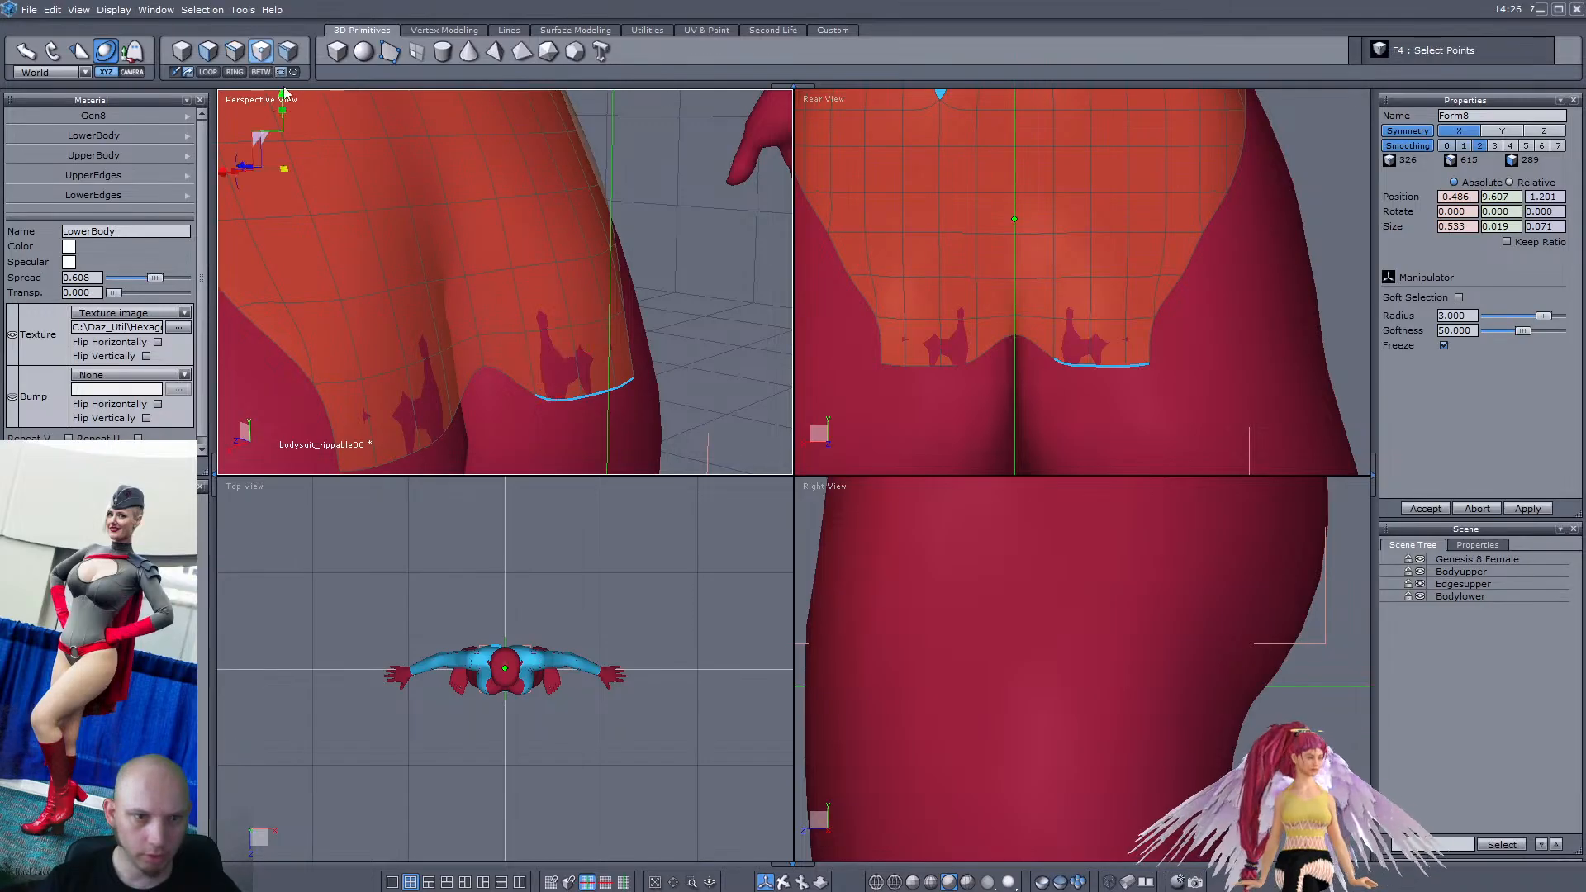
click(481, 369)
middle_drag(479, 371, 565, 387)
scroll(565, 387, up, 4)
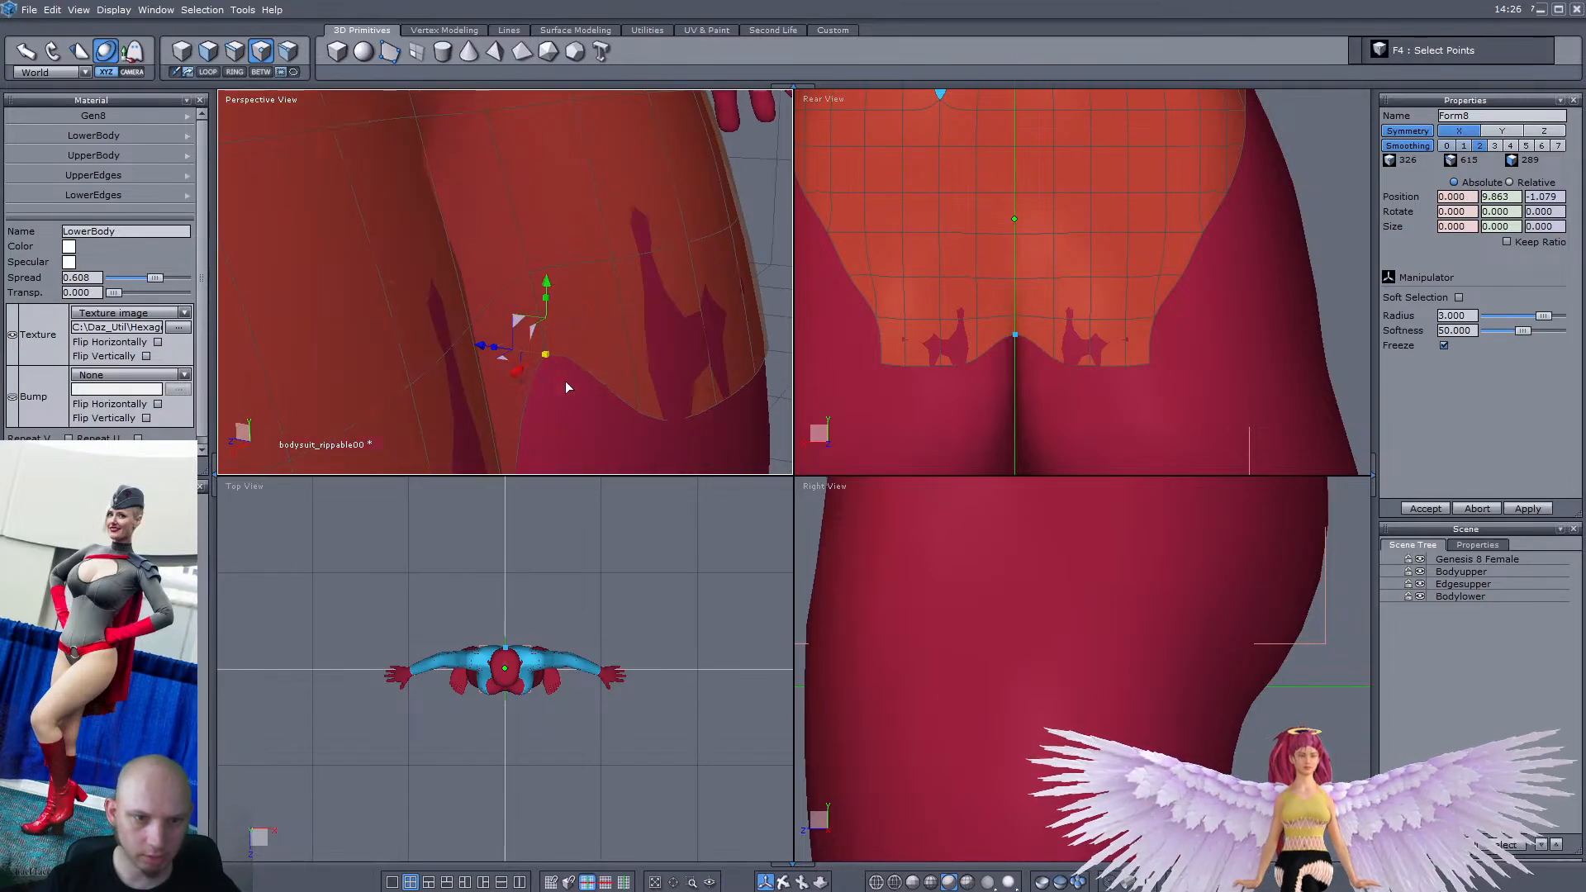
drag(518, 323, 511, 451)
scroll(579, 380, down, 4)
middle_drag(592, 367, 559, 355)
scroll(398, 394, up, 4)
drag(607, 290, 617, 254)
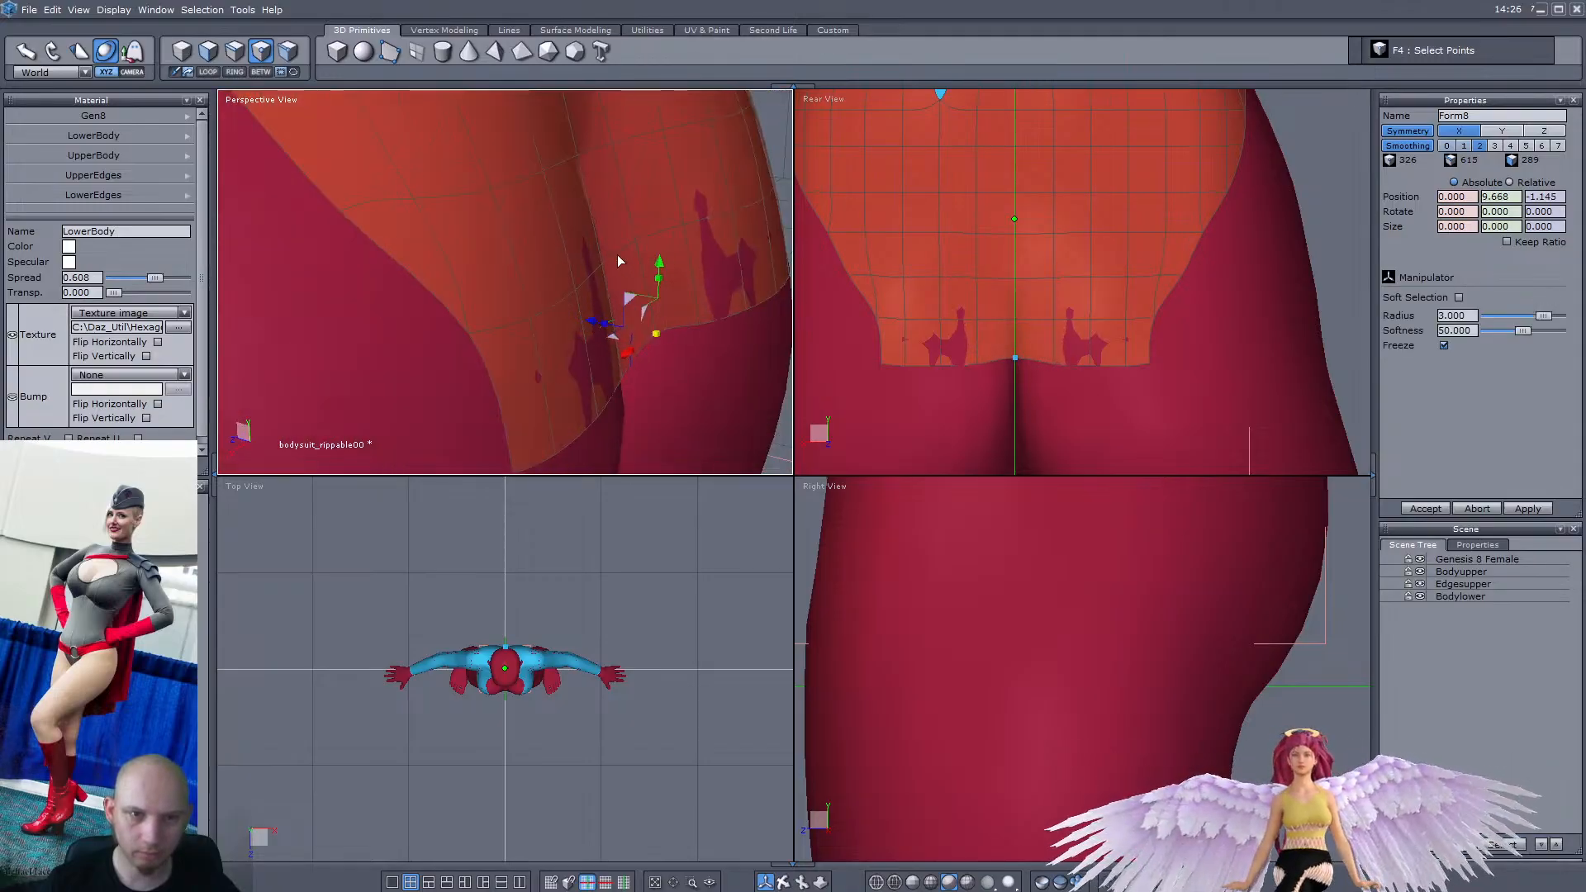
Pull the lowest border point midway to the outer corner out to about X -0.41, Z -1.25 to cover the body
scroll(617, 255, up, 4)
middle_drag(588, 190, 538, 345)
scroll(625, 192, down, 3)
scroll(578, 311, up, 2)
scroll(637, 333, up, 3)
drag(622, 324, 620, 351)
middle_drag(620, 351, 590, 380)
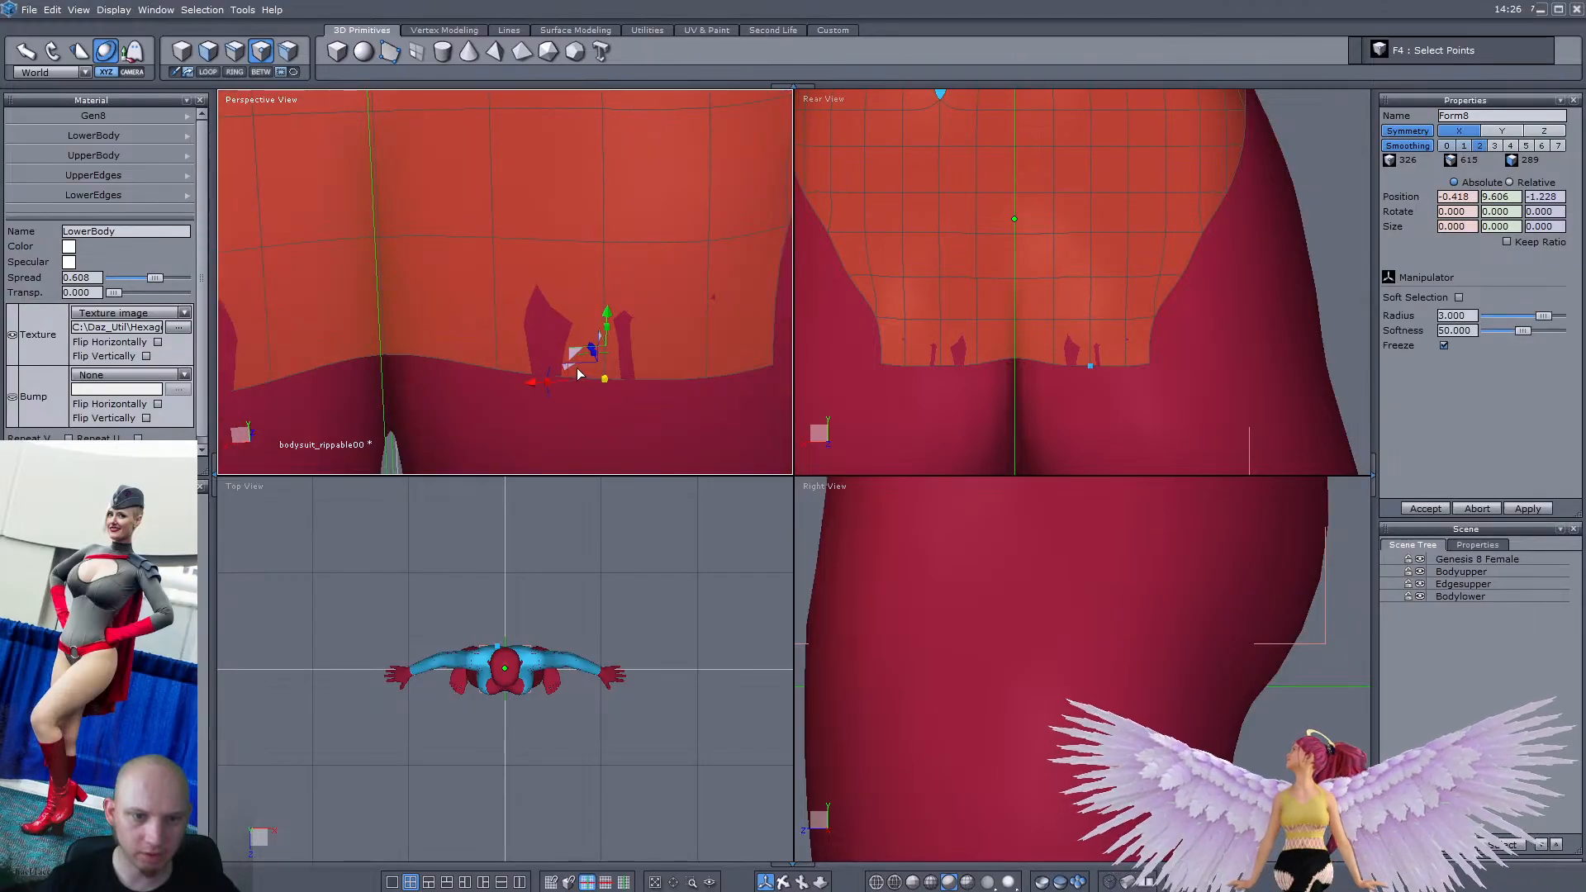
drag(573, 369, 572, 374)
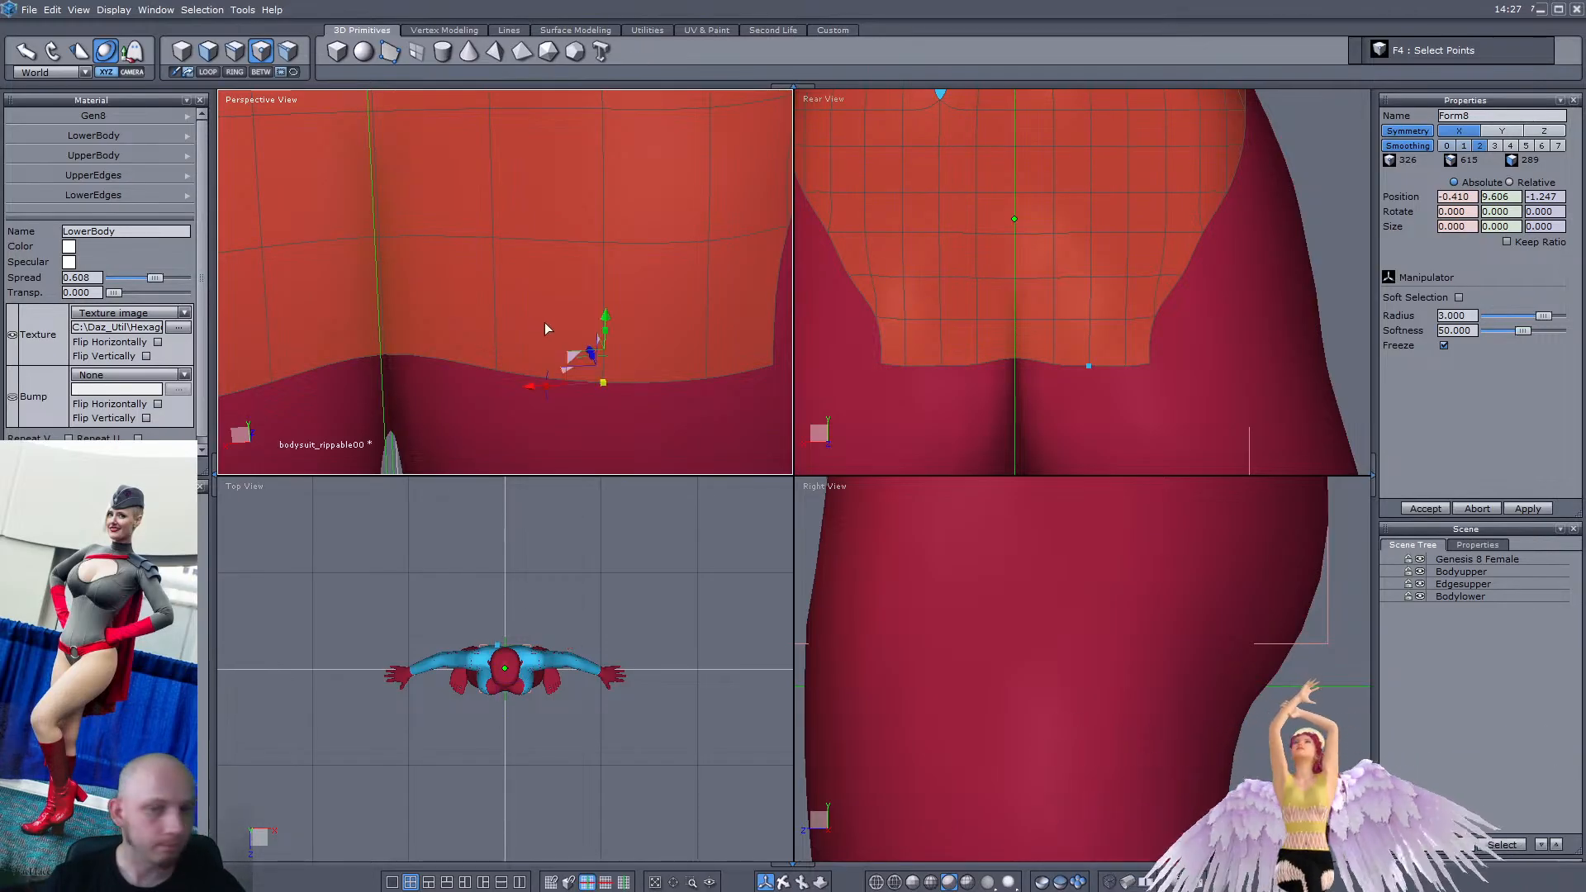
Examine the new rear row and its lower border in the perspective and rear views
scroll(456, 344, down, 5)
middle_drag(354, 374, 450, 341)
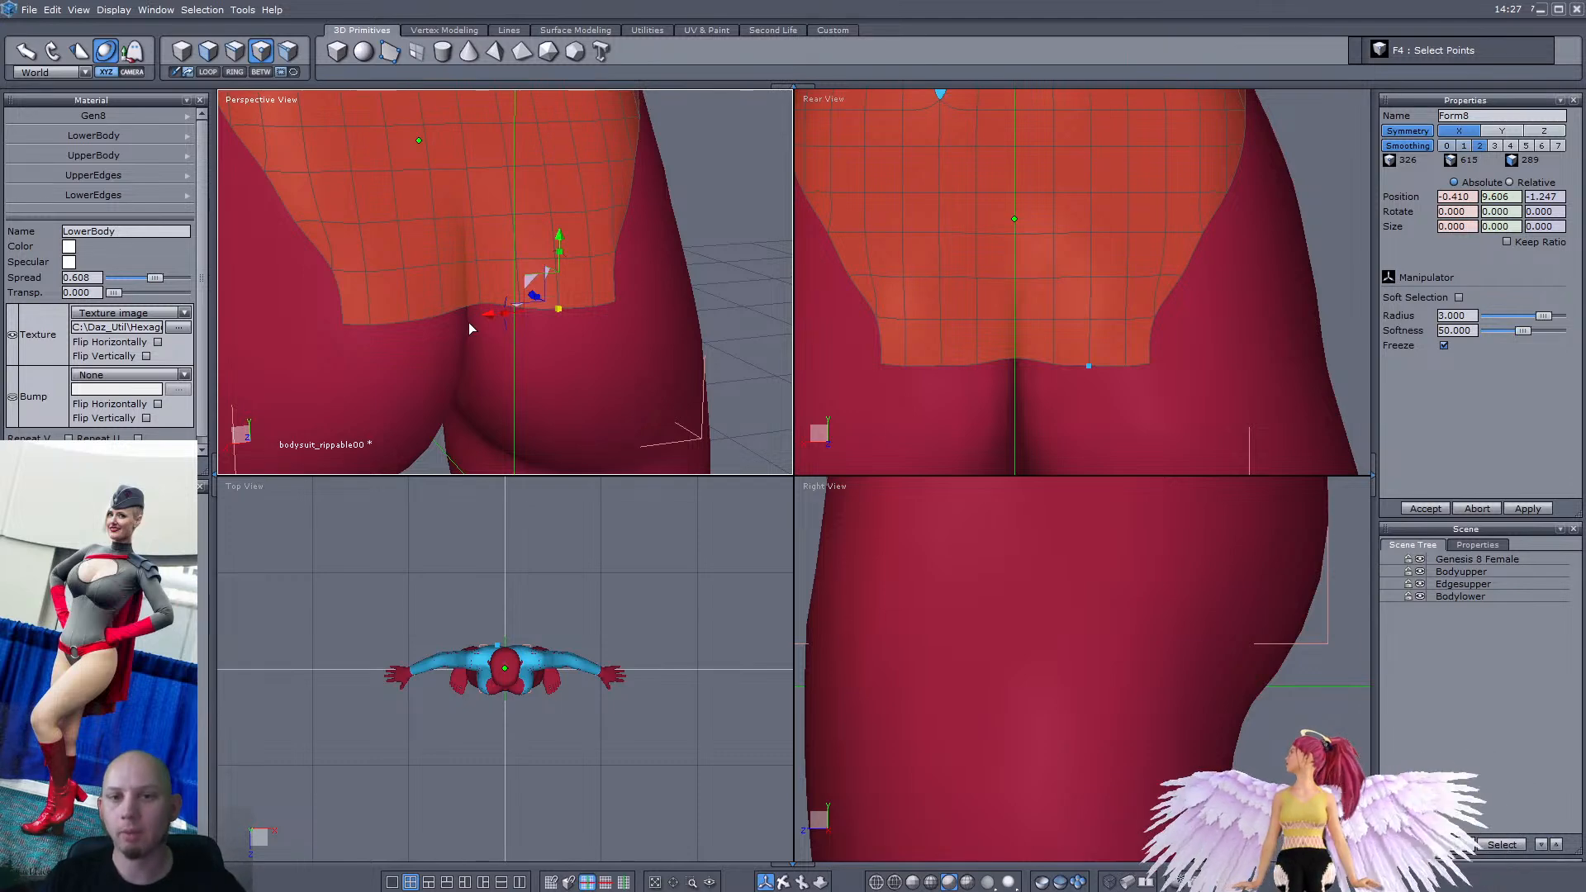
scroll(964, 400, down, 5)
scroll(960, 350, up, 6)
scroll(1033, 385, down, 2)
scroll(1080, 376, up, 2)
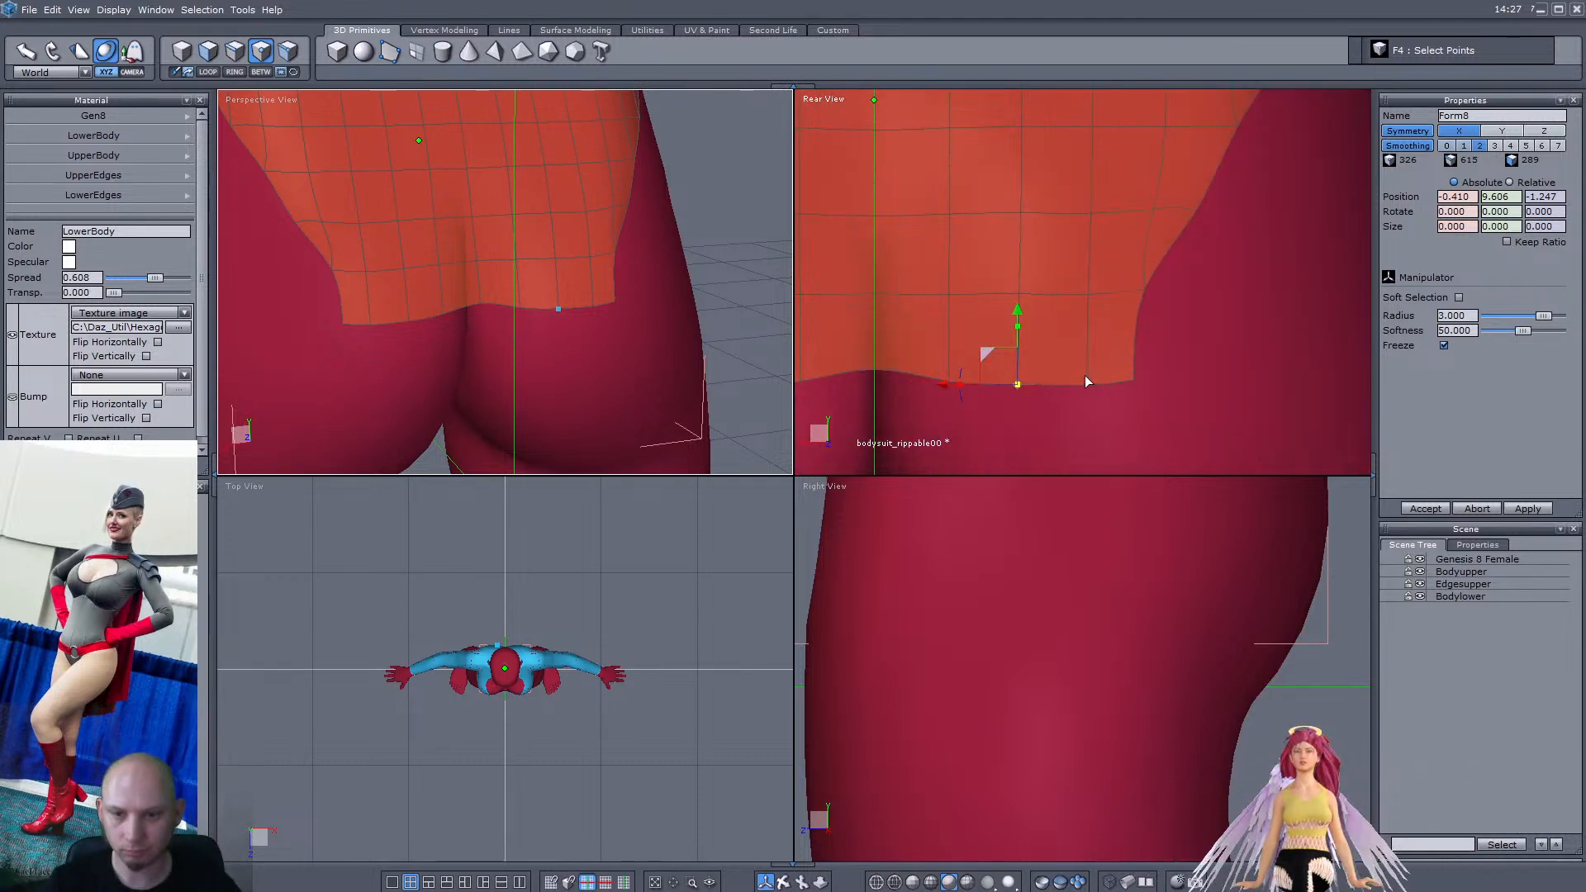
scroll(1072, 391, down, 3)
scroll(1055, 397, up, 2)
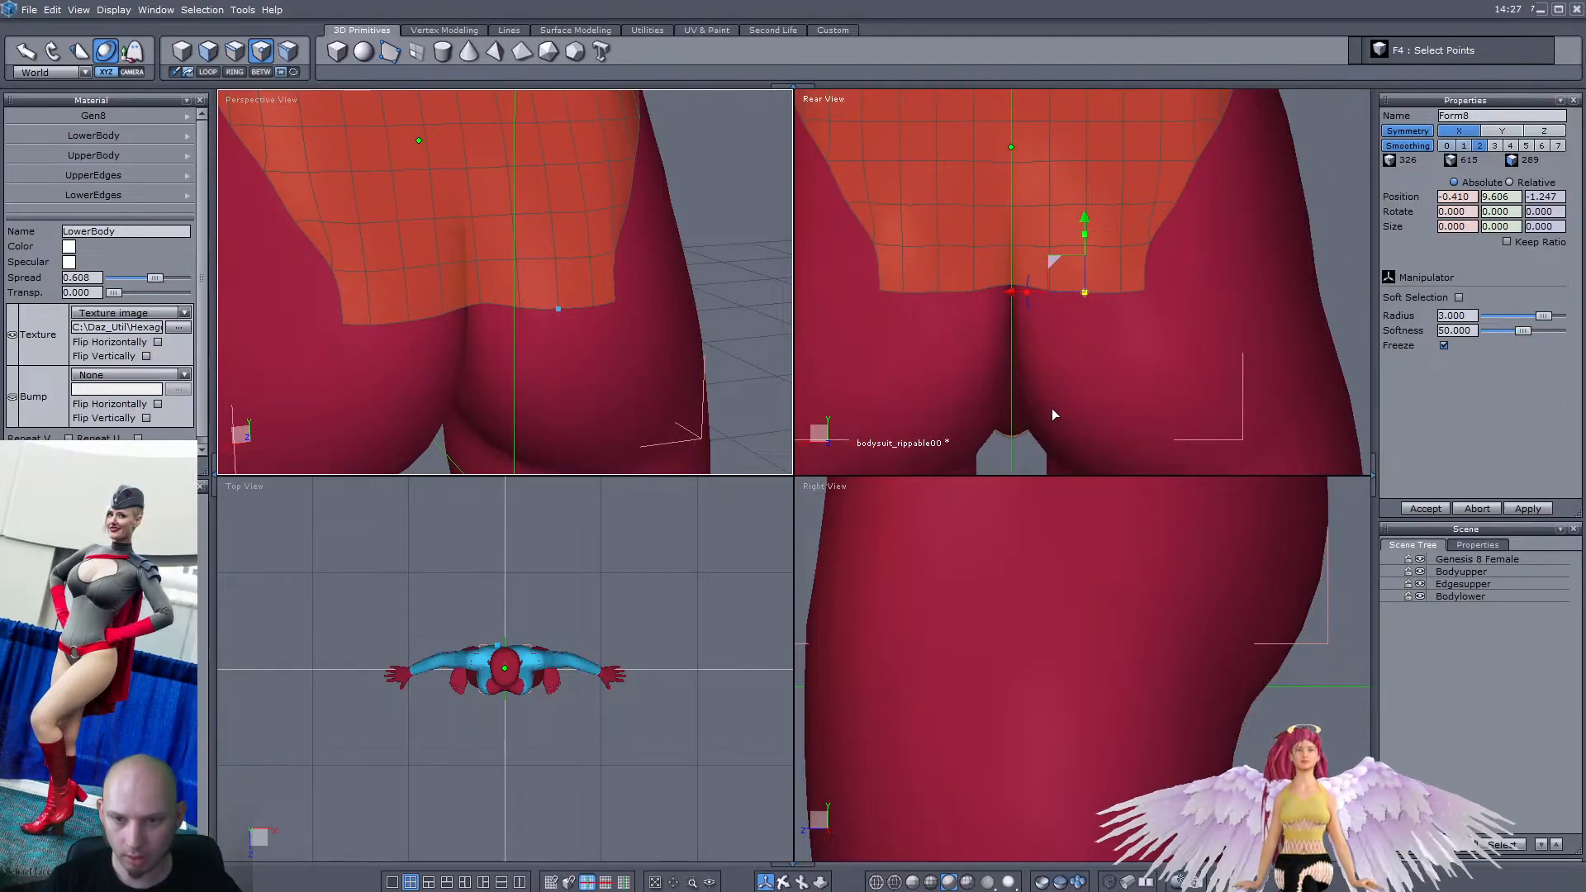
Target-weld the lowest rear border's outer corner to its inner neighbour and fit the merged point at about X -0.63, Y 9.60, Z -1.24
scroll(1122, 315, up, 2)
click(1166, 262)
key(w)
click(1120, 265)
middle_drag(512, 347, 343, 330)
scroll(343, 331, up, 3)
drag(432, 291, 441, 292)
middle_drag(314, 292, 395, 316)
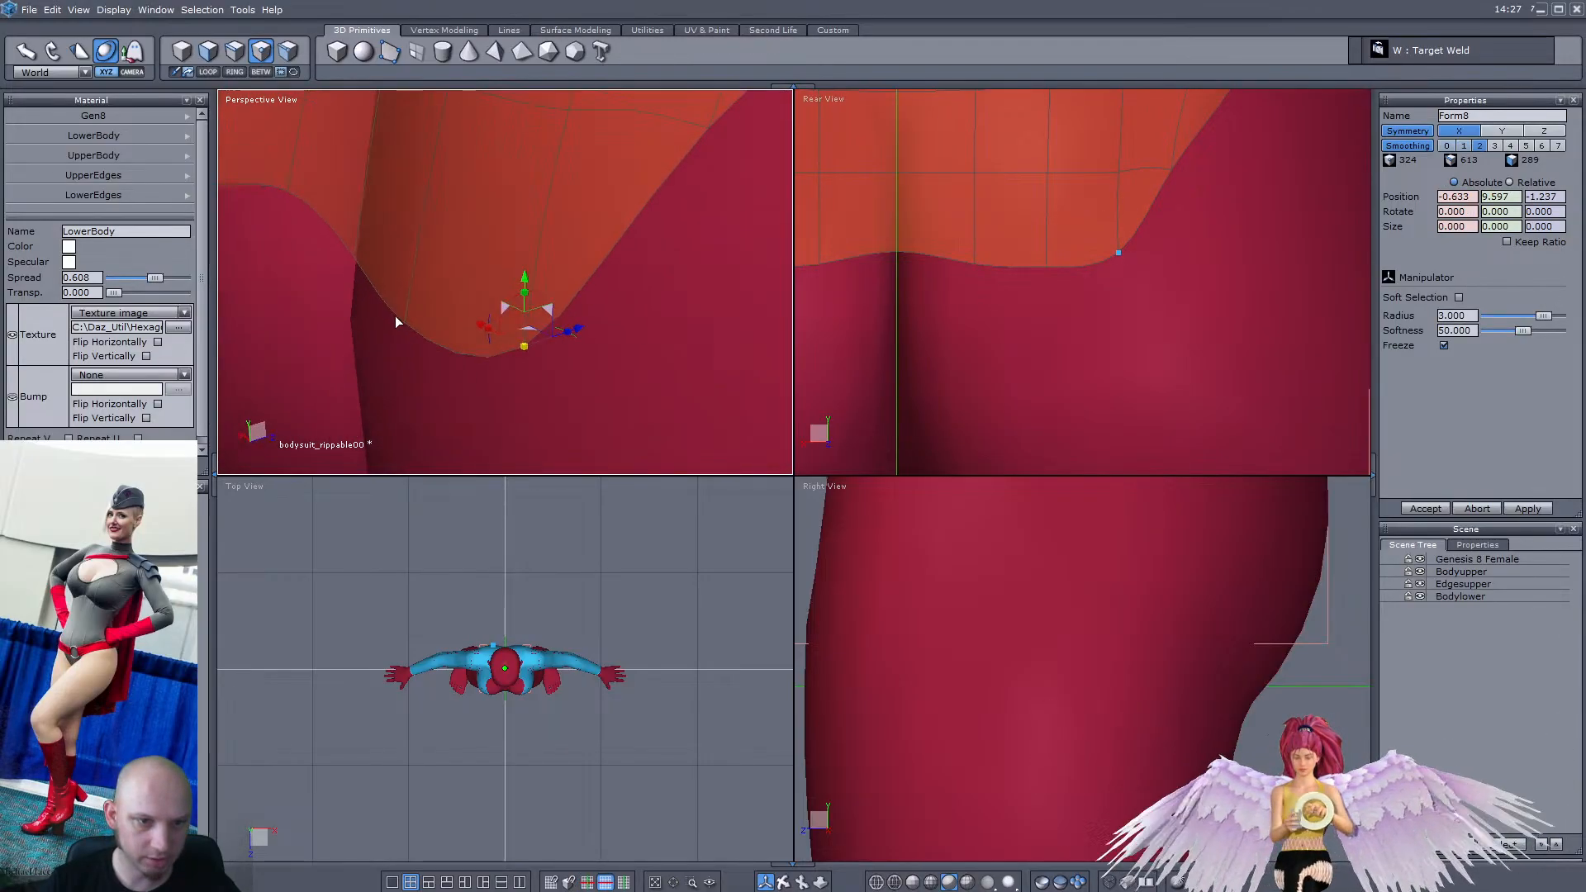
Adjust the points next to the welded corner so the rear panel sits over the body
scroll(396, 317, up, 2)
click(410, 325)
drag(450, 320, 453, 320)
mouse_move(453, 320)
middle_down()
mouse_move(546, 338)
mouse_move(478, 299)
middle_up()
click(483, 324)
Fit the points around the remaining poke-through, placing the lowest border point nearest the centre at about X -0.22, Y 9.60, Z -1.17
middle_drag(500, 359, 666, 378)
click(711, 298)
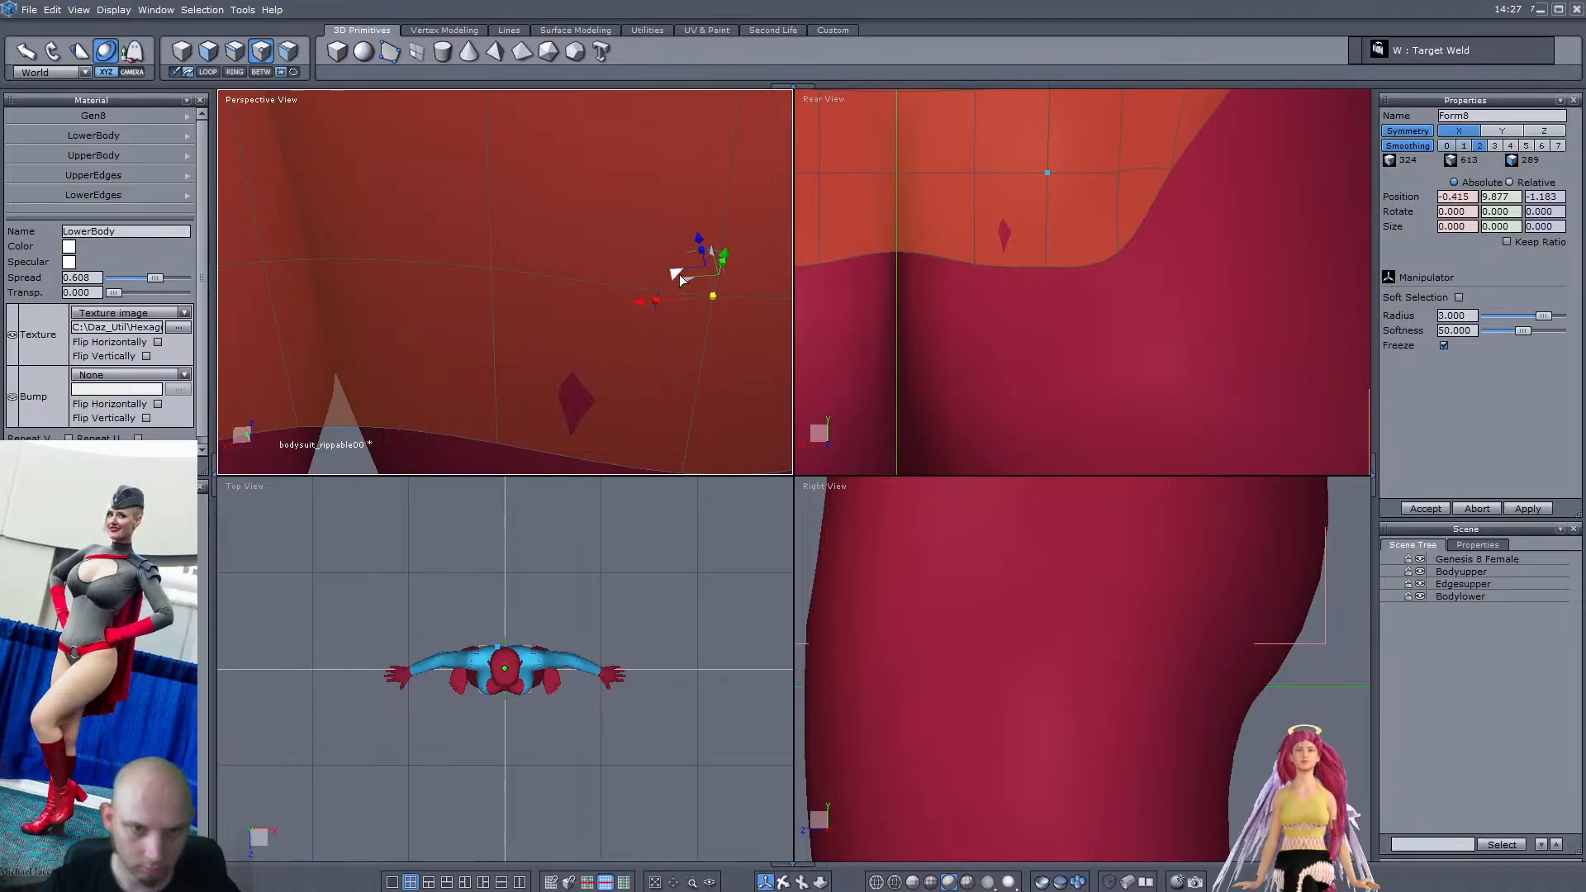
click(490, 440)
drag(462, 419, 463, 423)
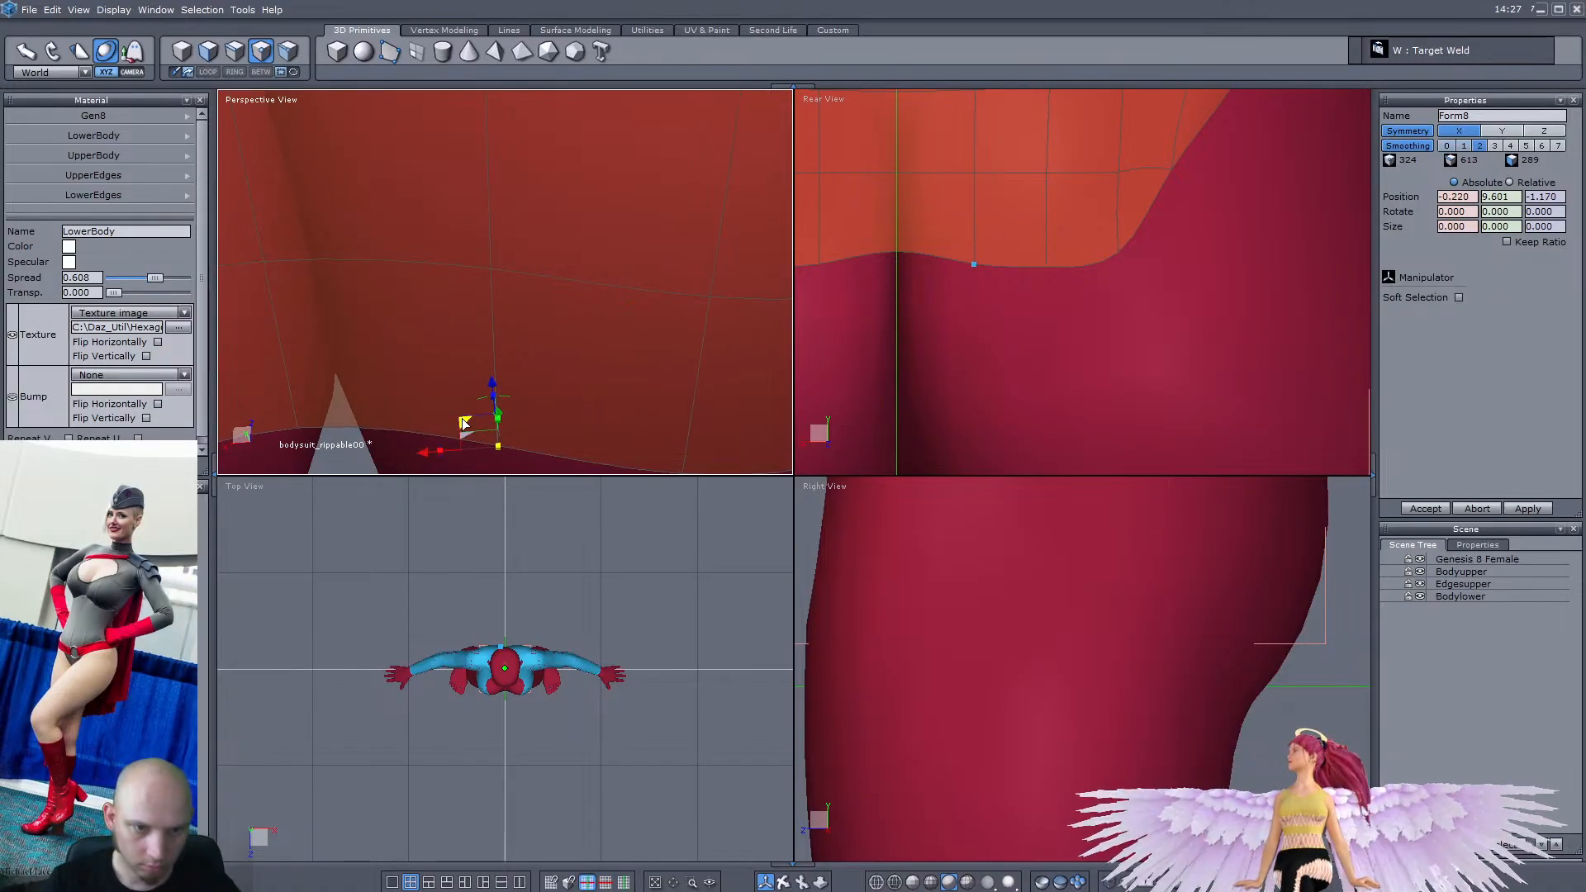
Move the centre point of the lowest rear border down to about Y 9.61, level with its neighbours
scroll(472, 373, down, 3)
middle_drag(473, 373, 492, 389)
click(442, 405)
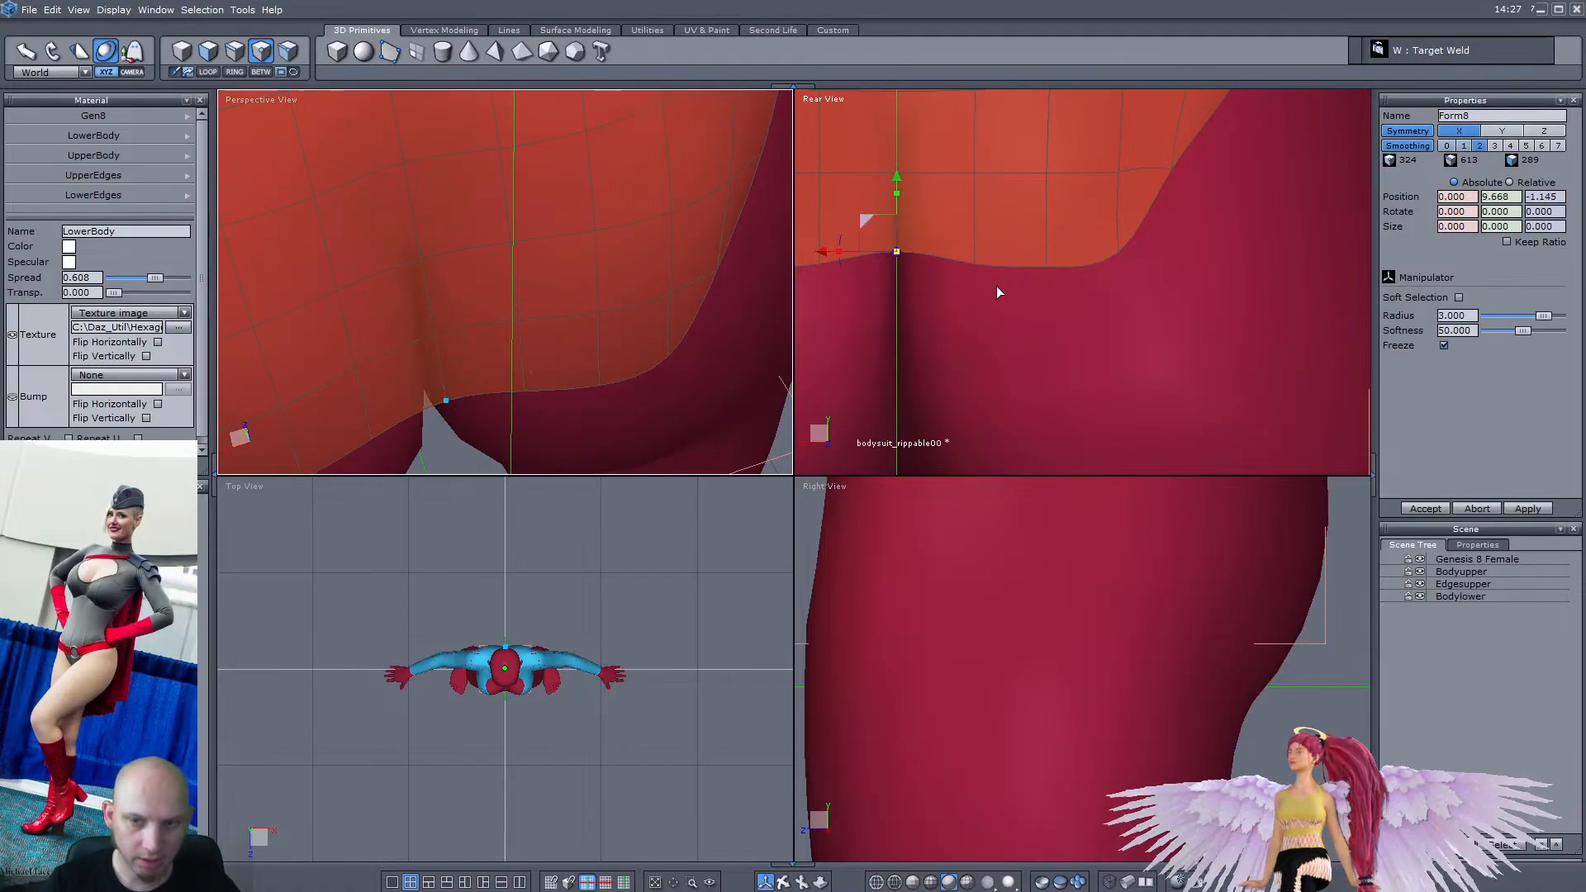
scroll(958, 289, down, 2)
scroll(1003, 281, up, 1)
drag(945, 186, 947, 202)
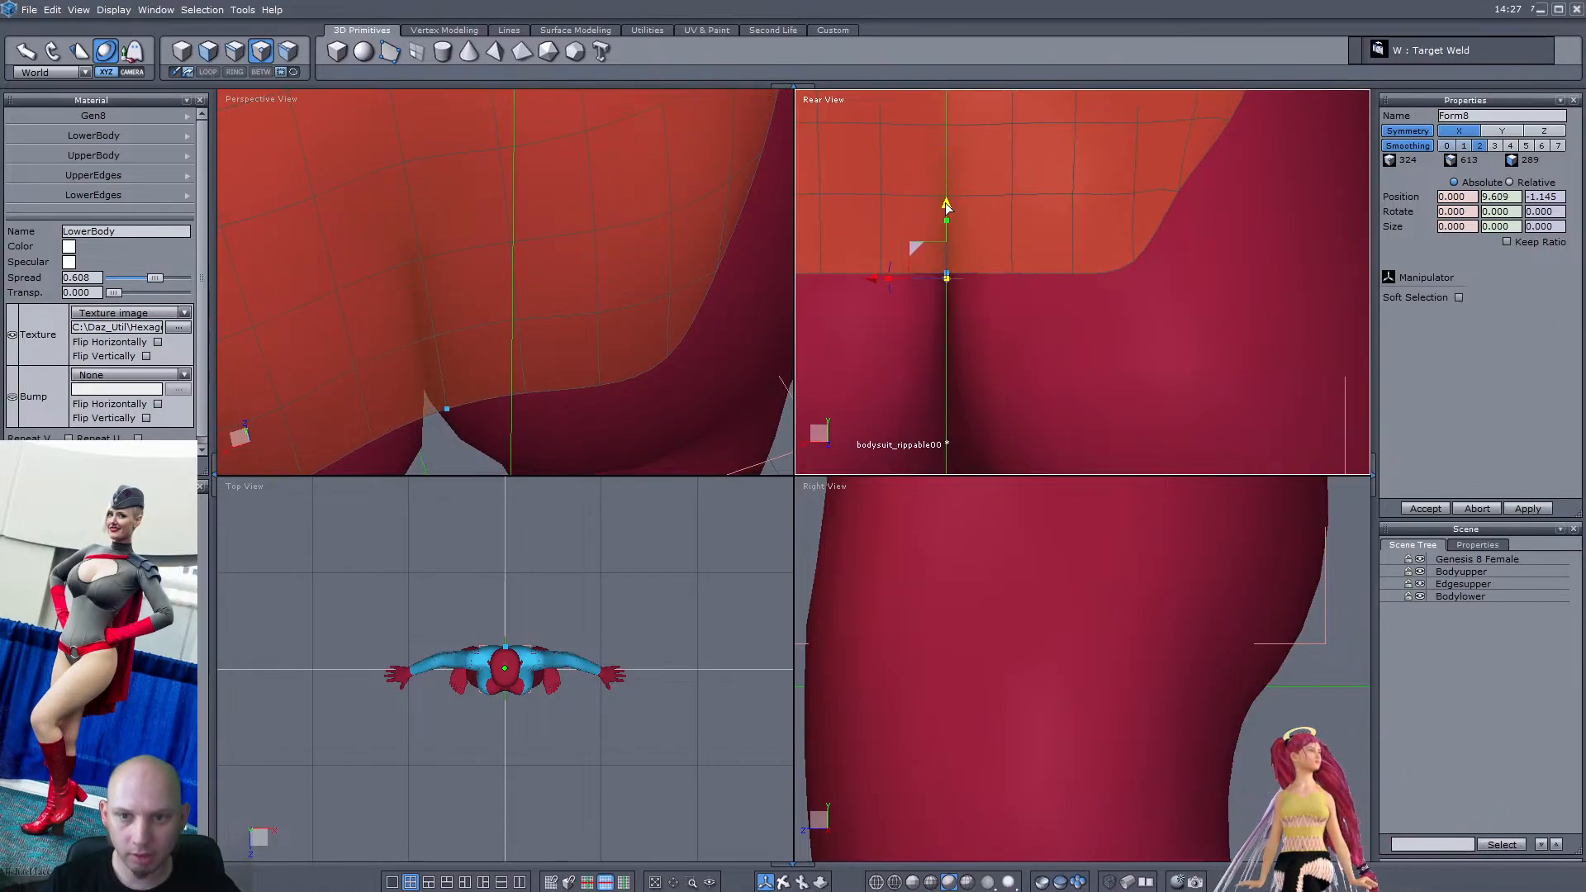
key(F3)
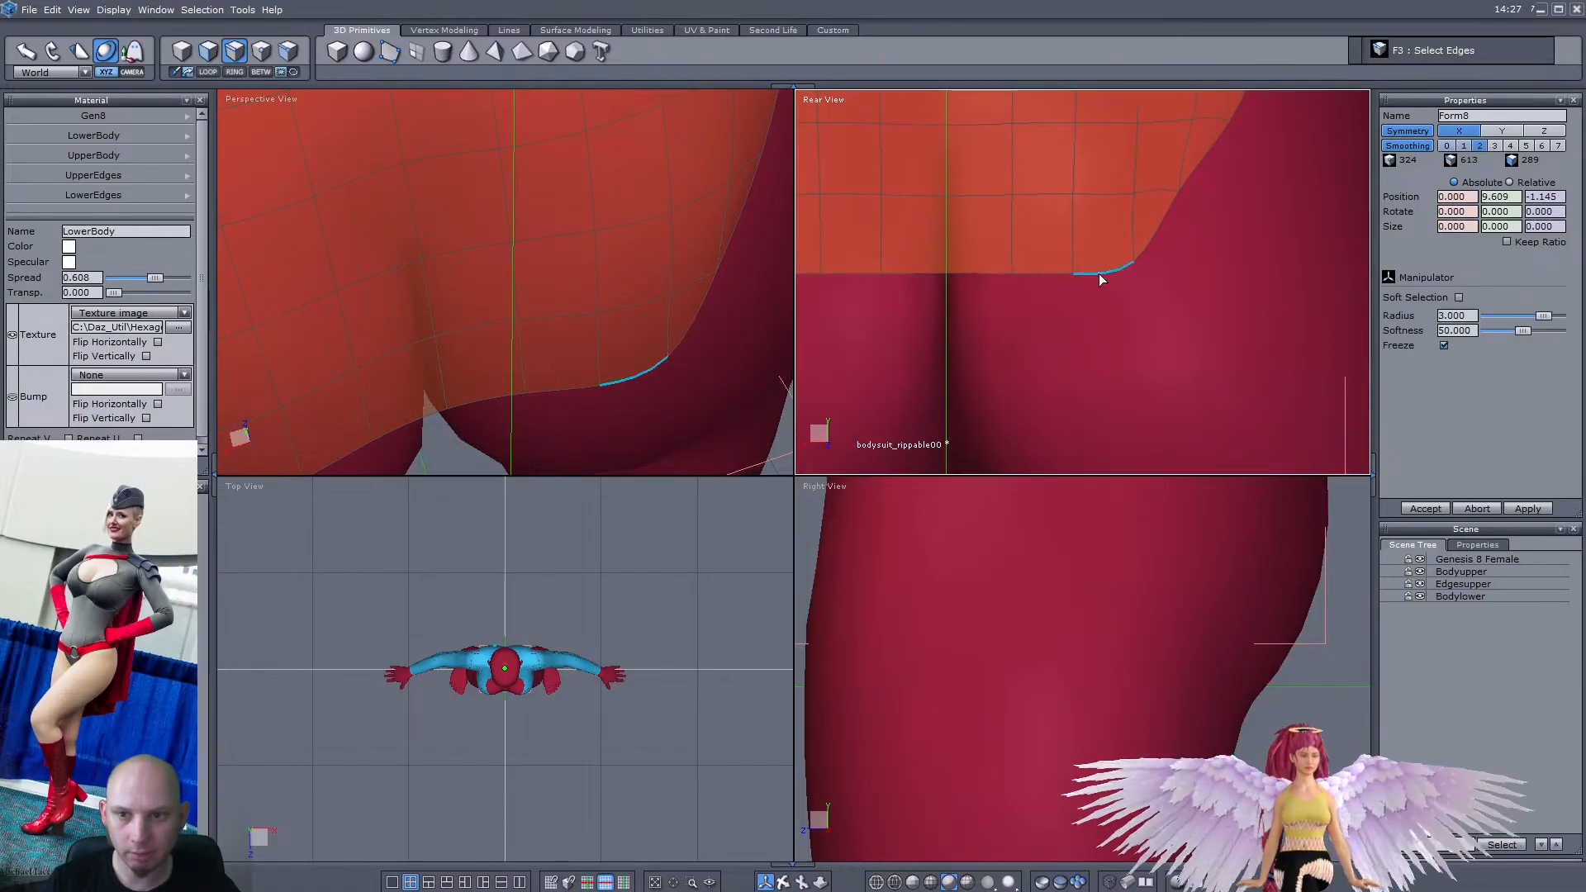
shift+click(997, 275)
scroll(985, 293, down, 1)
scroll(967, 292, up, 1)
middle_drag(486, 357, 449, 177)
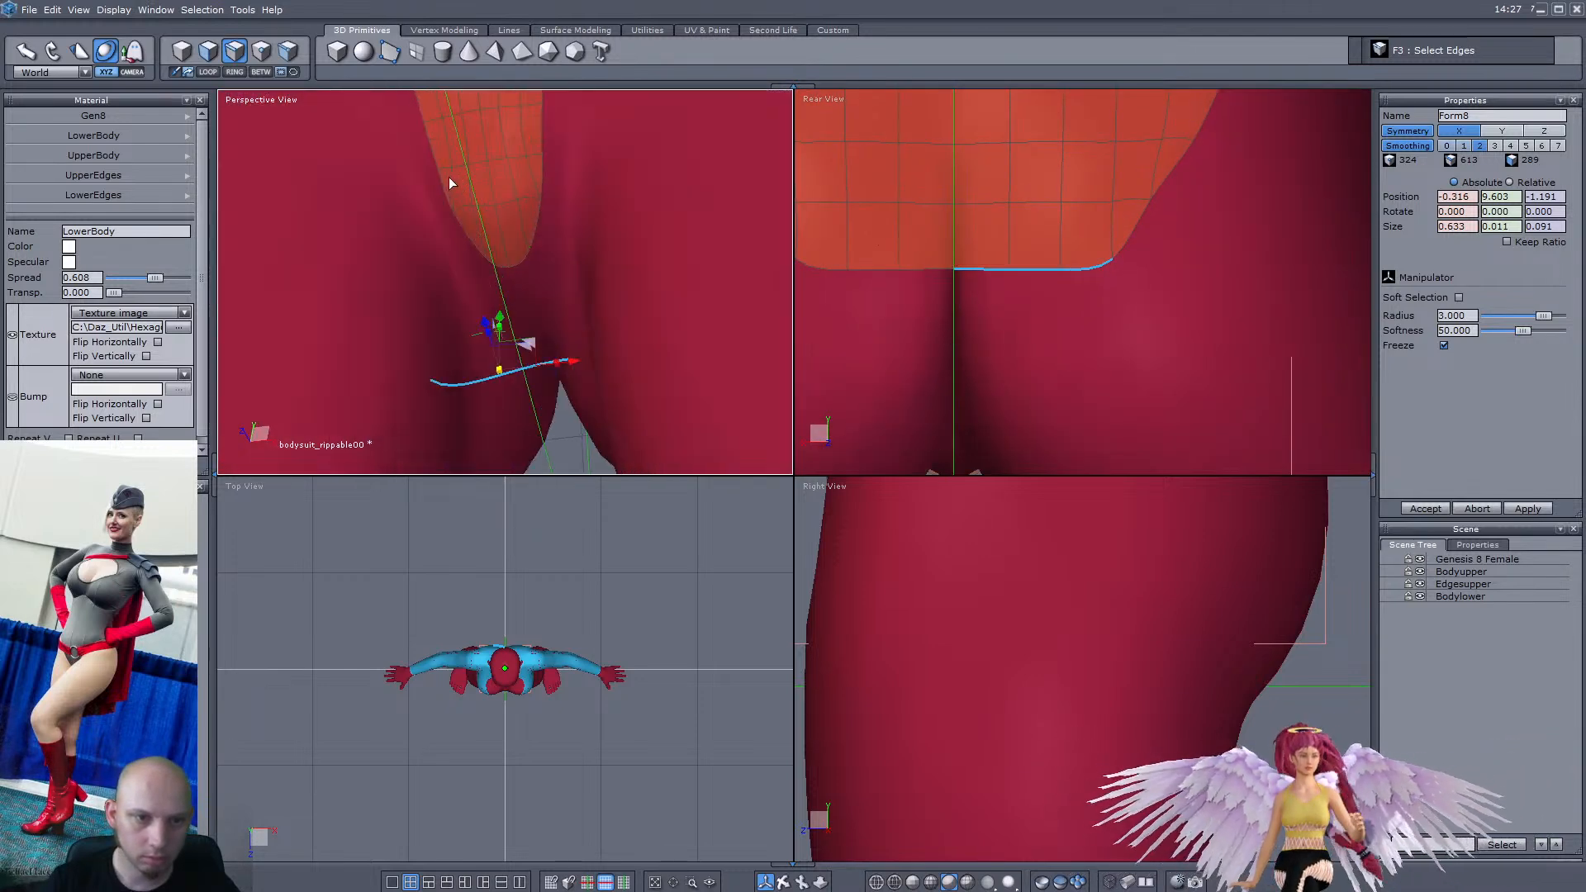
Trim the lower end of the front crotch strip by deleting its central edges and the two leftover corner points
middle_drag(527, 254, 536, 226)
click(529, 289)
shift+click(564, 298)
key(Delete)
key(Delete)
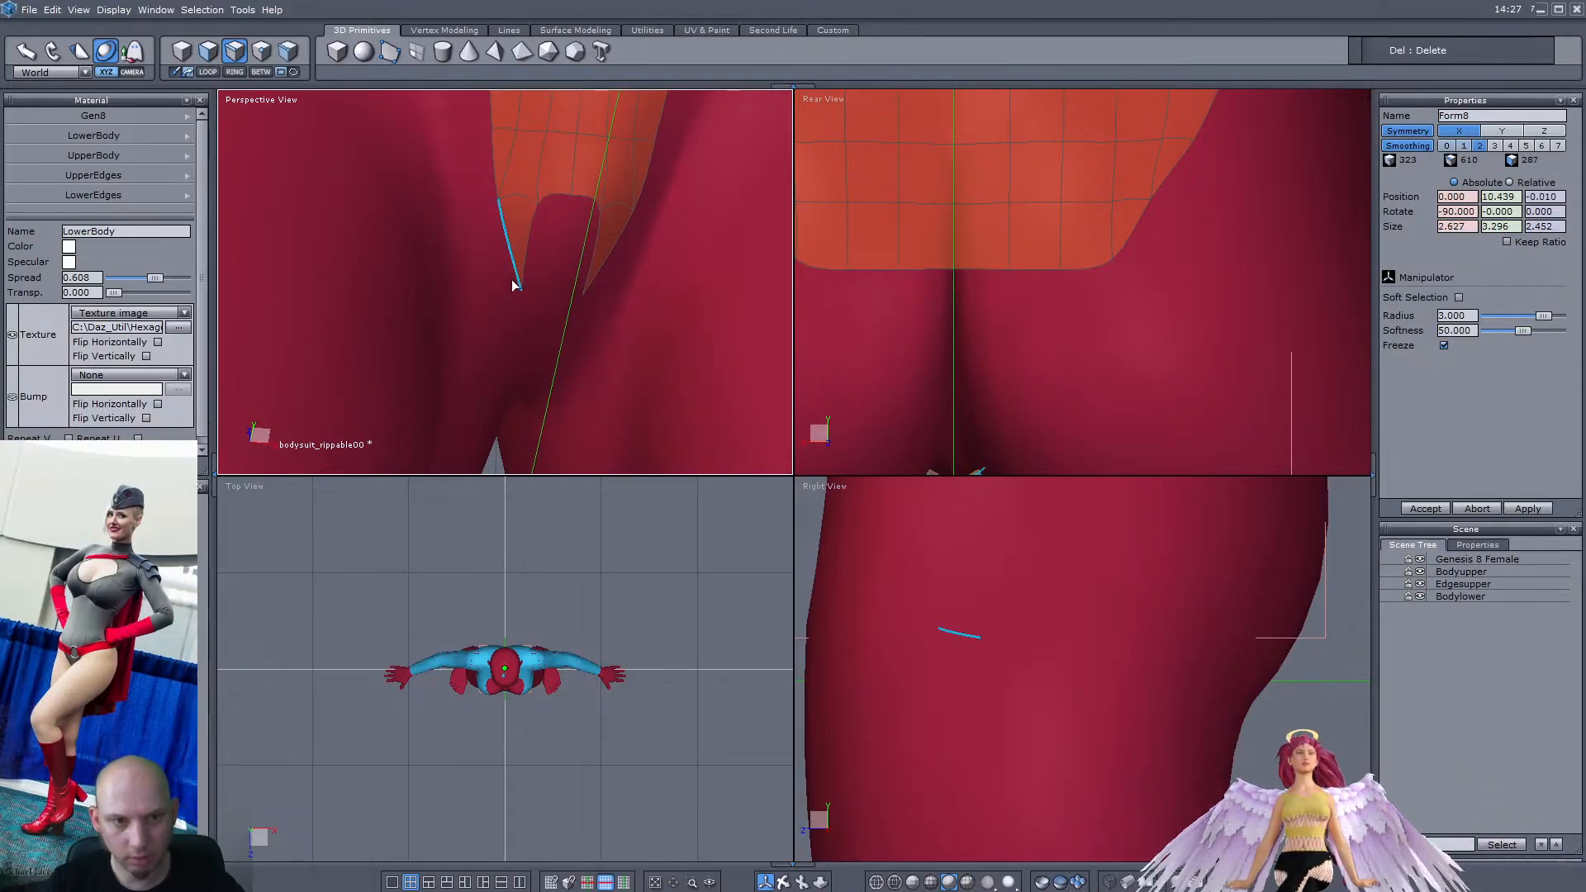
click(261, 52)
click(521, 290)
shift+click(582, 295)
key(Delete)
Extrude the three lowest rear border edges down to about Y 9.29
middle_drag(592, 296, 405, 282)
click(235, 51)
click(1079, 269)
shift+click(1026, 271)
shift+click(997, 272)
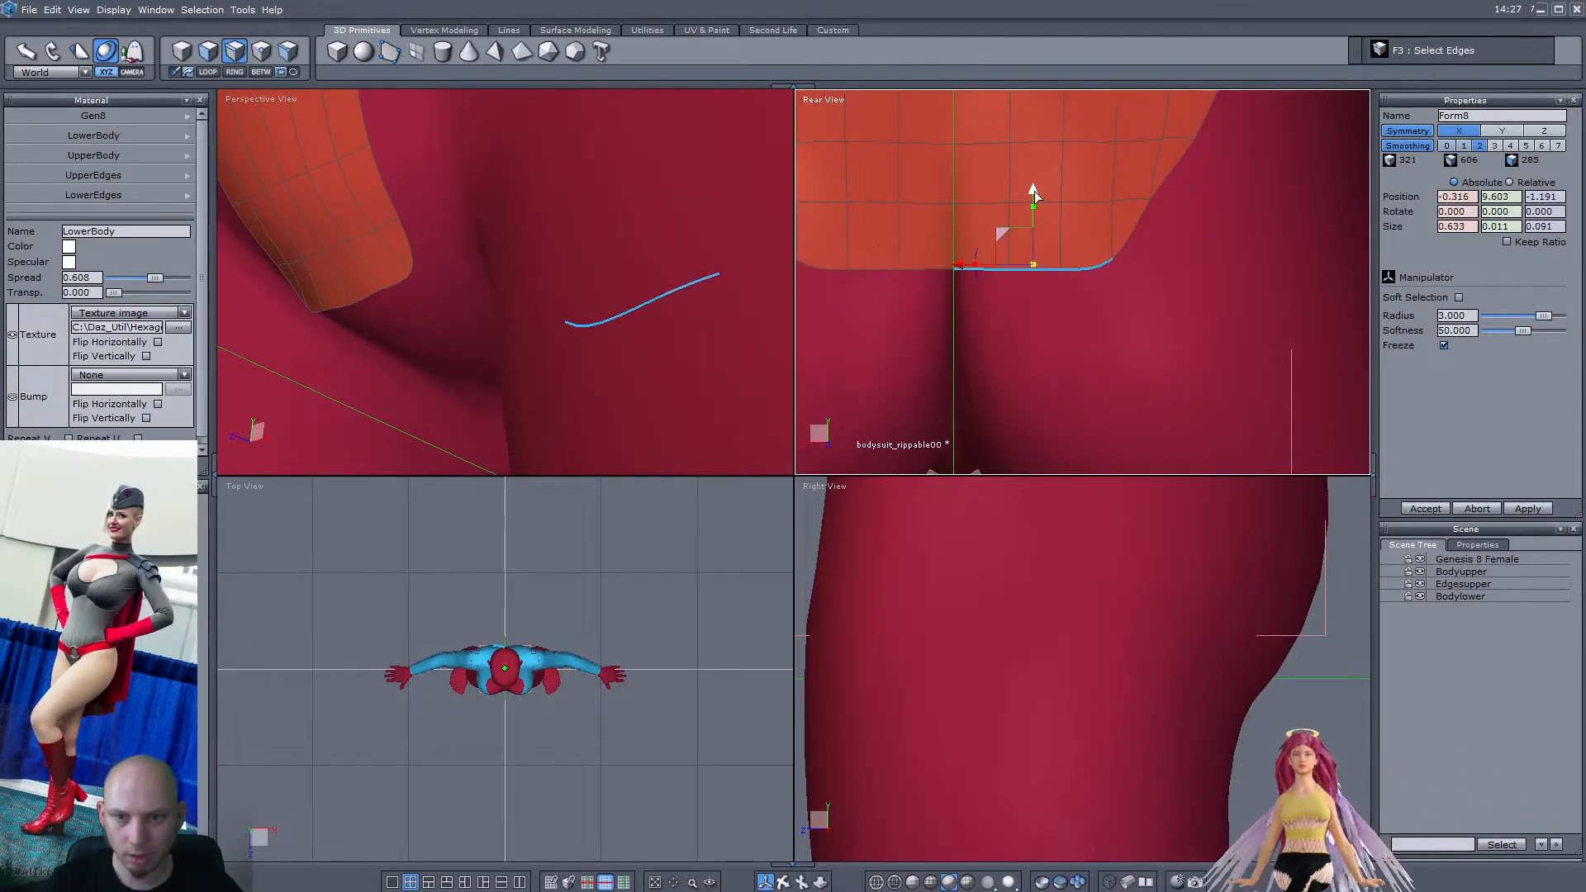
drag(1033, 195, 1034, 273)
Narrow the extruded border to about 0.41 wide and place it at about X -0.34, Z -1.17
right_drag(506, 282, 177, 304)
scroll(177, 304, down, 2)
scroll(433, 345, down, 6)
scroll(516, 337, up, 5)
right_drag(516, 337, 493, 375)
scroll(538, 364, up, 3)
scroll(533, 368, down, 5)
scroll(493, 375, up, 5)
drag(534, 334, 479, 338)
Fit the off-centre border points of the new rear row over the body one by one
key(F4)
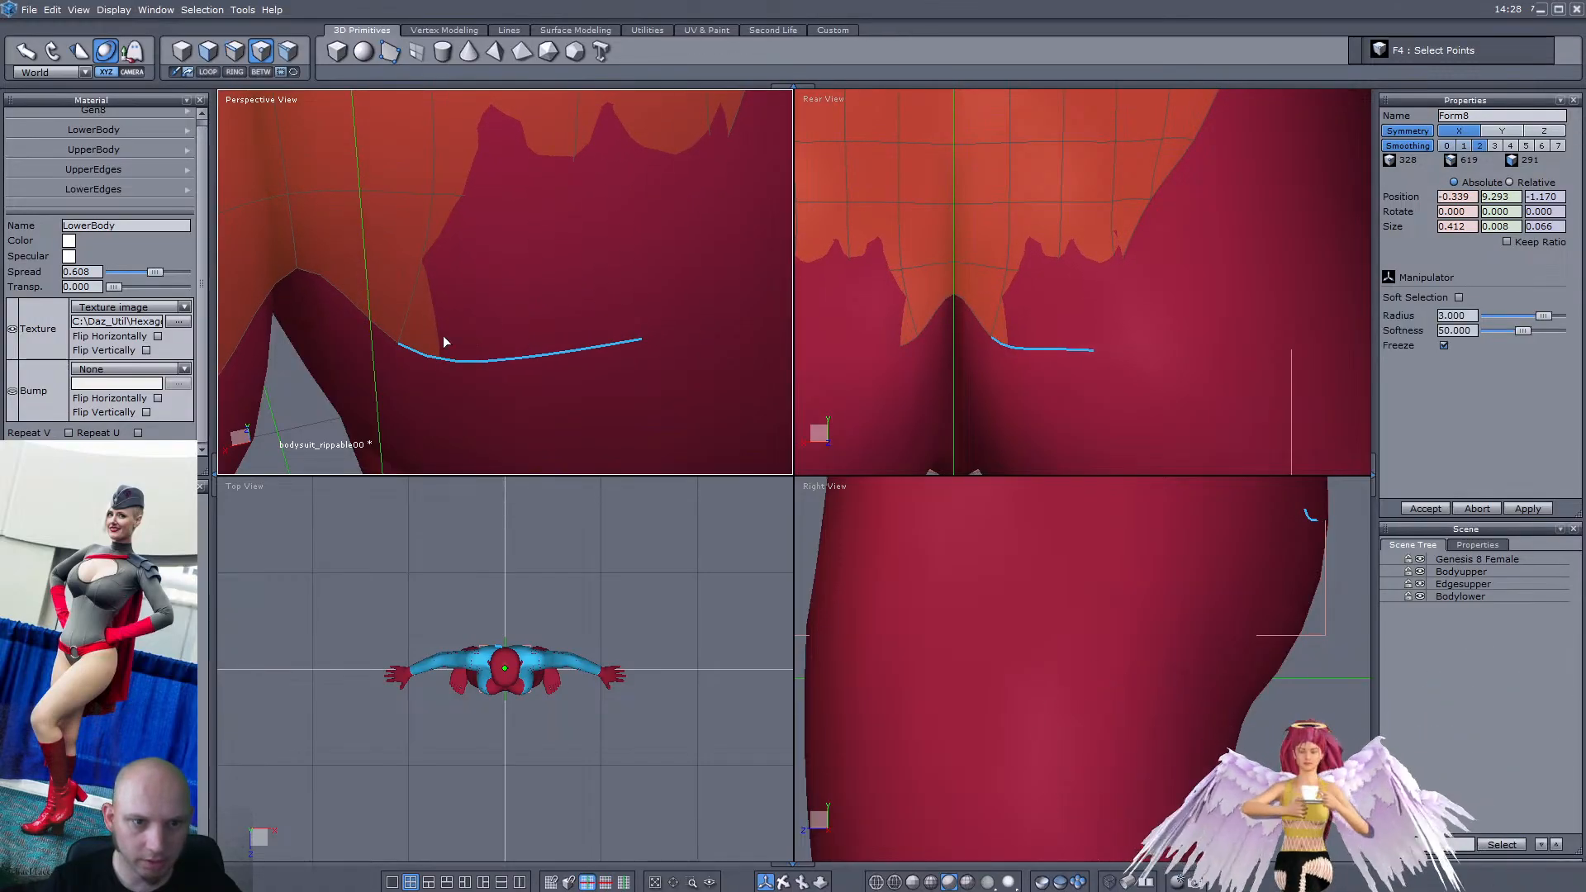
right_drag(430, 200, 425, 347)
click(372, 336)
drag(305, 310, 494, 336)
drag(490, 342, 485, 342)
middle_drag(421, 340, 503, 322)
click(502, 344)
drag(493, 330, 457, 350)
middle_drag(457, 349, 559, 333)
click(445, 363)
drag(508, 321, 475, 346)
middle_drag(475, 346, 625, 259)
Move the centre point of the lowest rear border down to about Y 9.31 at about Z -1.17
click(954, 295)
drag(954, 248, 952, 299)
middle_drag(372, 268, 419, 339)
drag(420, 339, 484, 314)
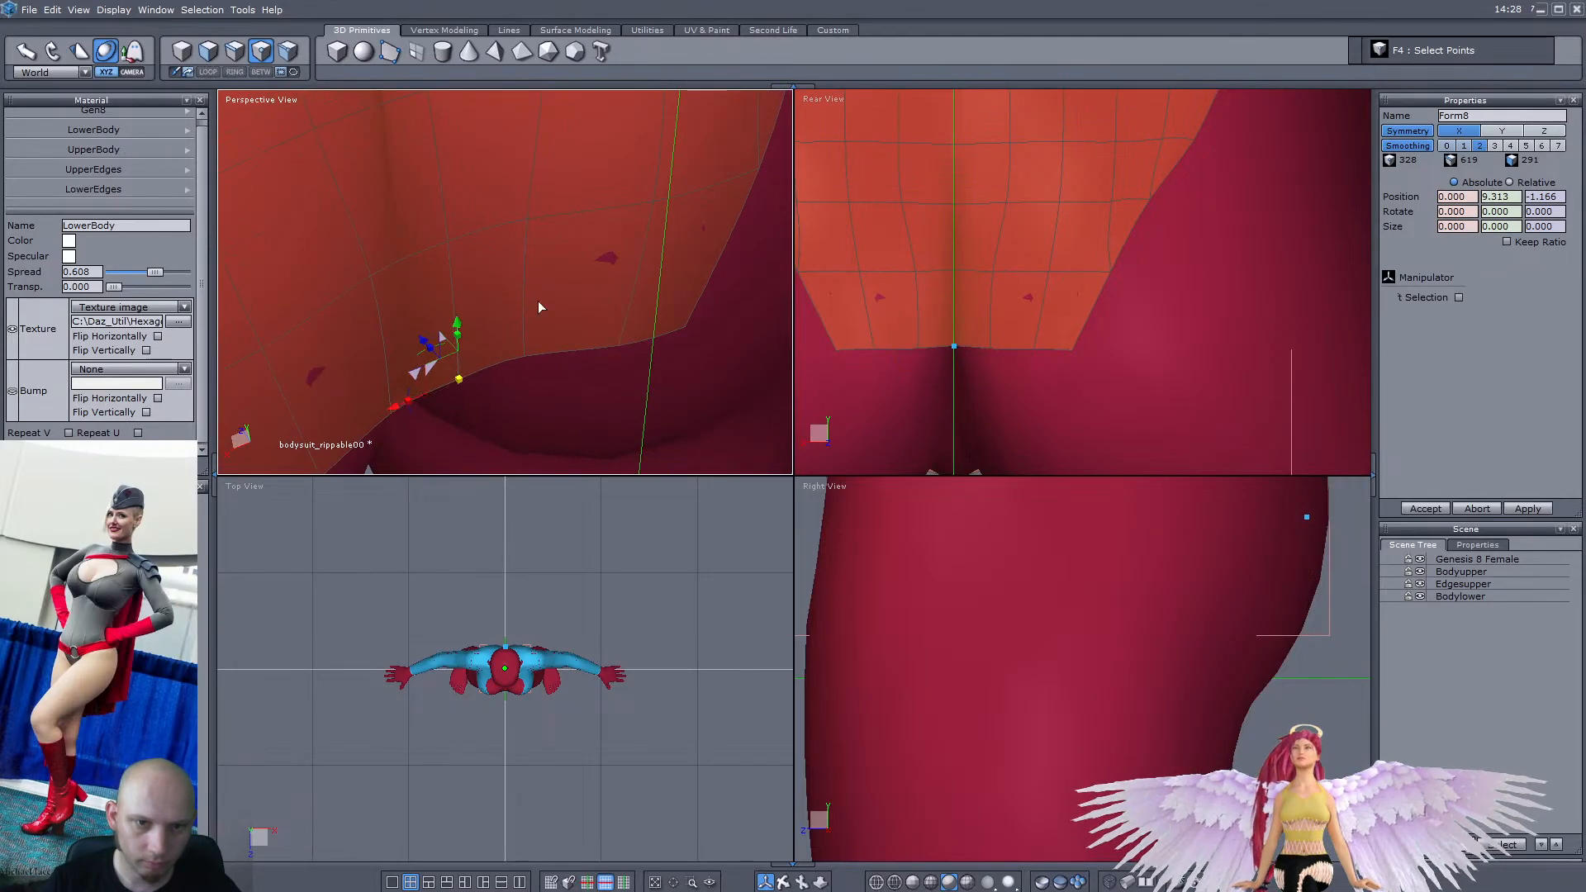
Fit the point at about X -0.38, Y 9.61 in the row above to cover the body poking through
middle_drag(484, 314, 537, 301)
scroll(570, 250, up, 3)
click(575, 235)
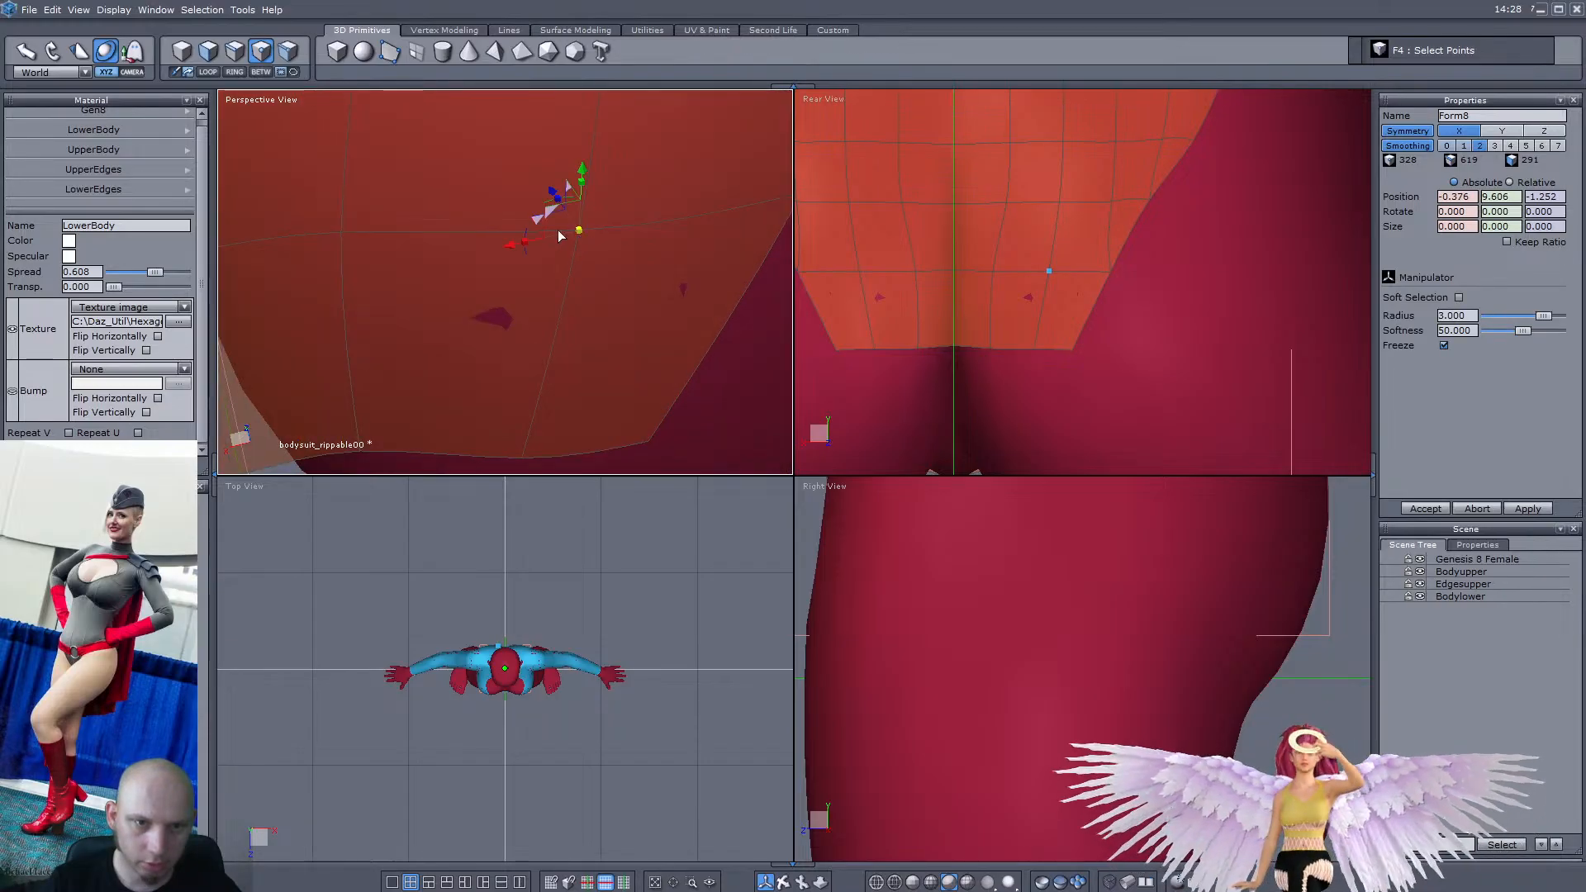
middle_drag(531, 231, 440, 280)
Target-weld the new row's outer corner to its inner neighbour and fit the merged point at about X -0.32
shift+click(655, 294)
key(w)
click(607, 291)
click(610, 256)
drag(439, 274, 440, 275)
middle_drag(440, 276, 555, 341)
Extrude the lowest rear border edges down to about Y 9.07 and narrow the selection to about 0.30 wide
key(F3)
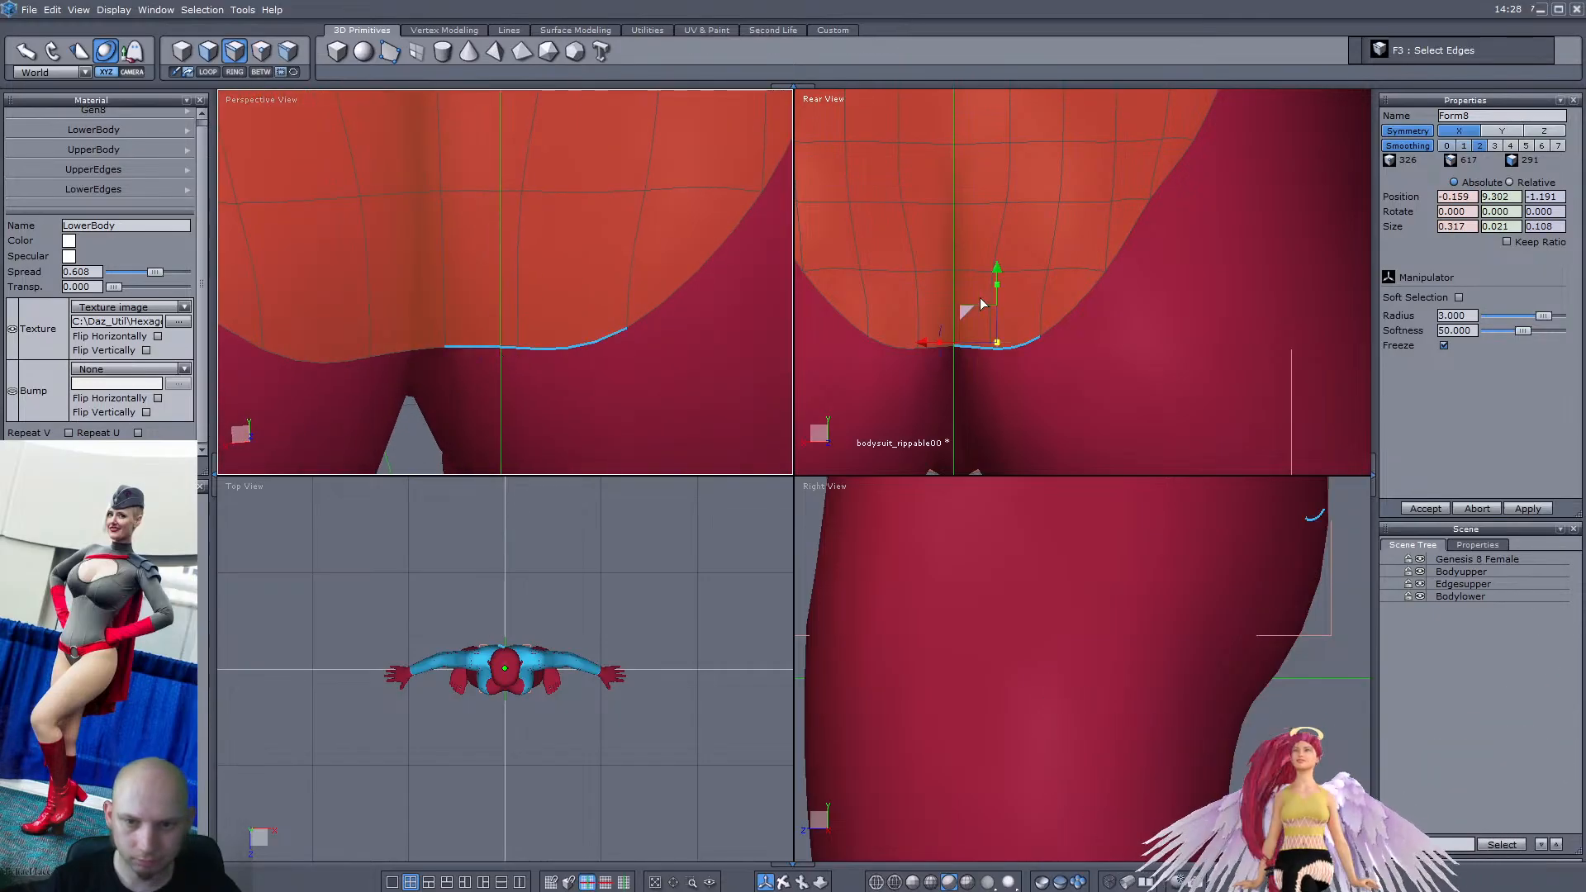
scroll(985, 302, down, 4)
scroll(988, 304, up, 4)
ctrl+drag(998, 206, 996, 278)
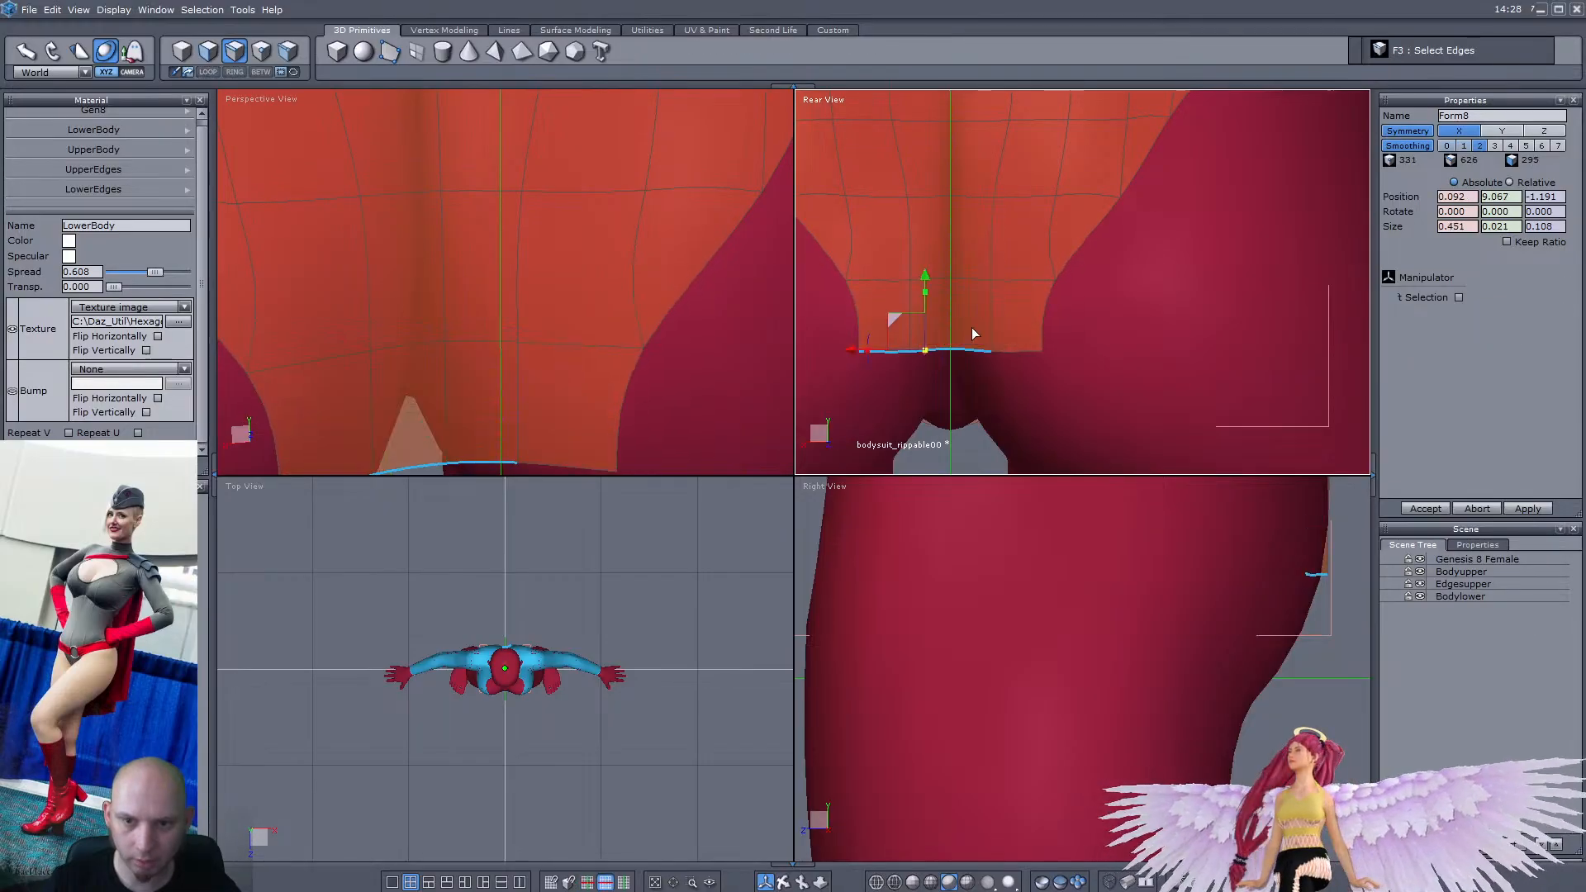
scroll(969, 339, up, 4)
scroll(947, 347, down, 4)
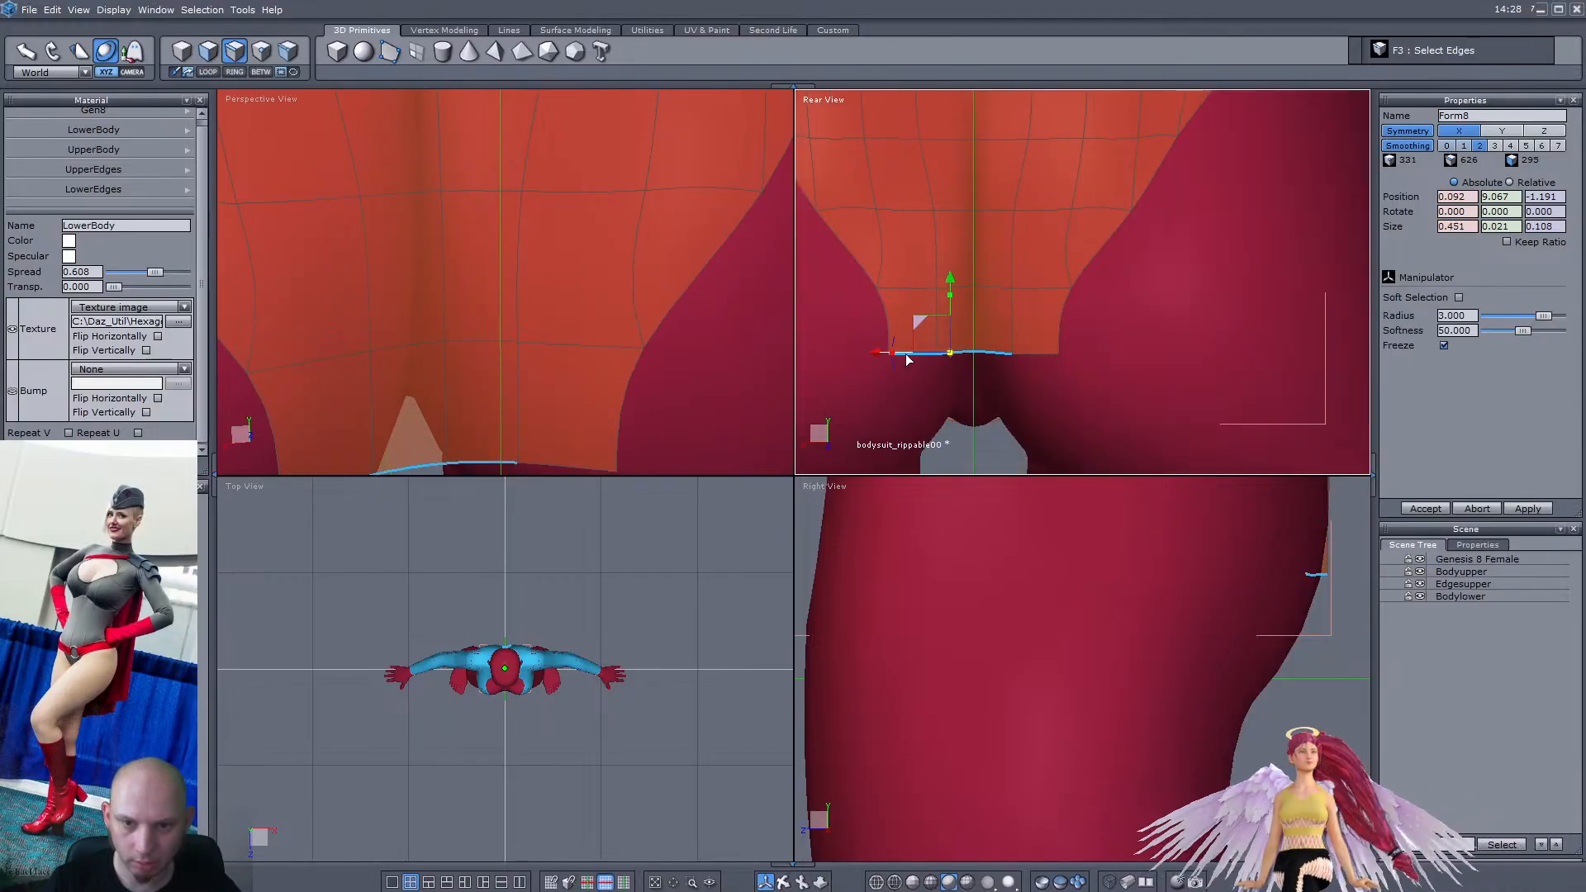
drag(899, 358, 923, 359)
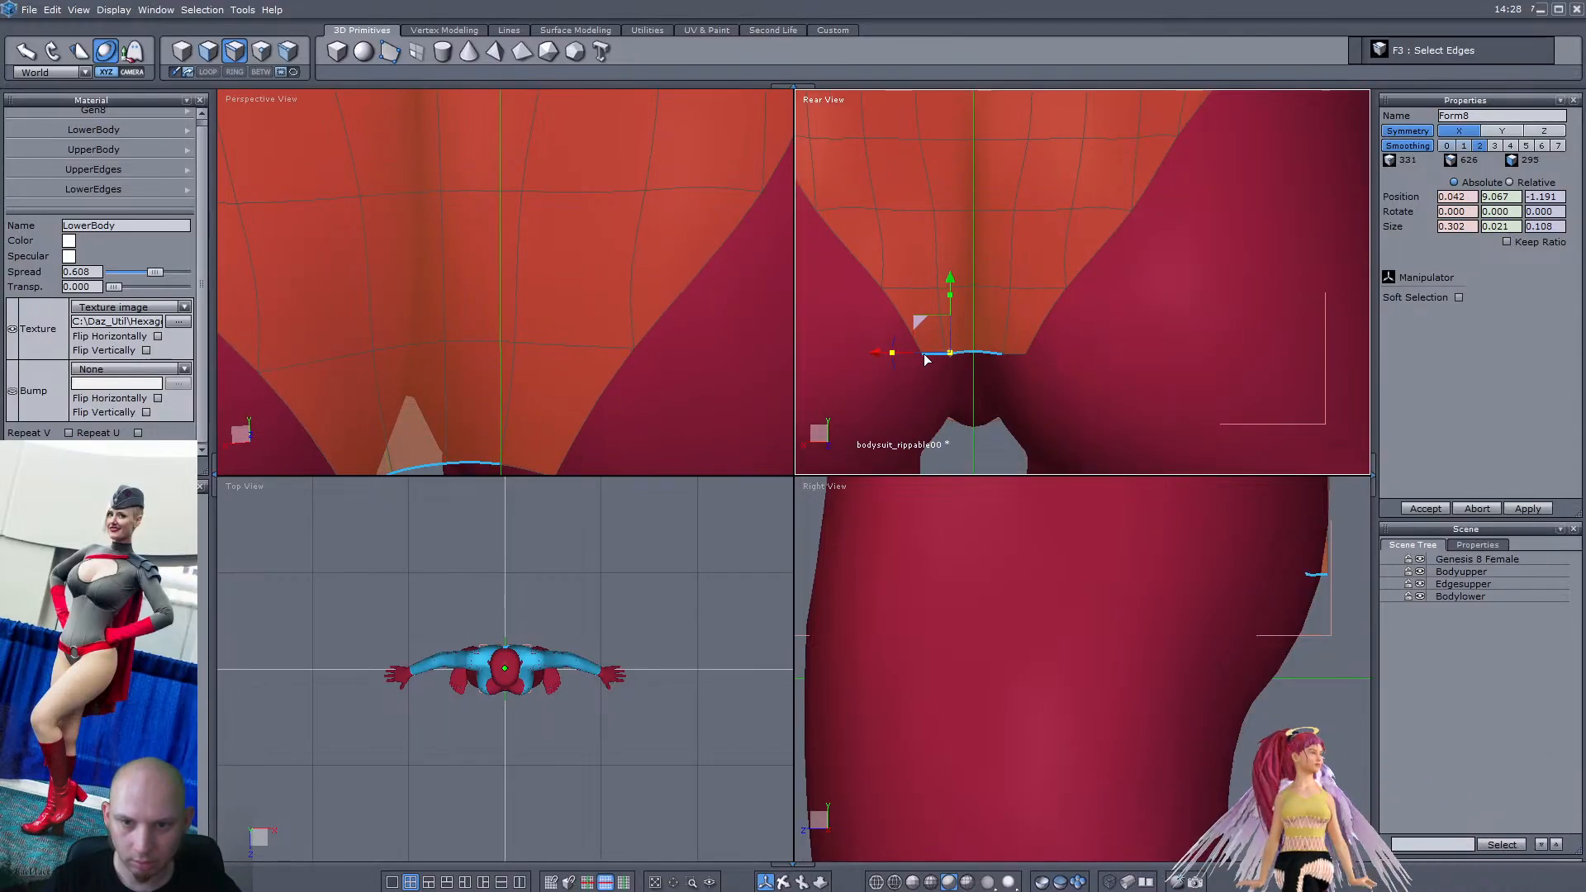
Select the whole lowest border loop and move it inward between the buttocks to about Z -1.06
scroll(926, 358, down, 4)
scroll(952, 376, up, 4)
middle_drag(489, 305, 480, 409)
key(l)
drag(485, 397, 418, 382)
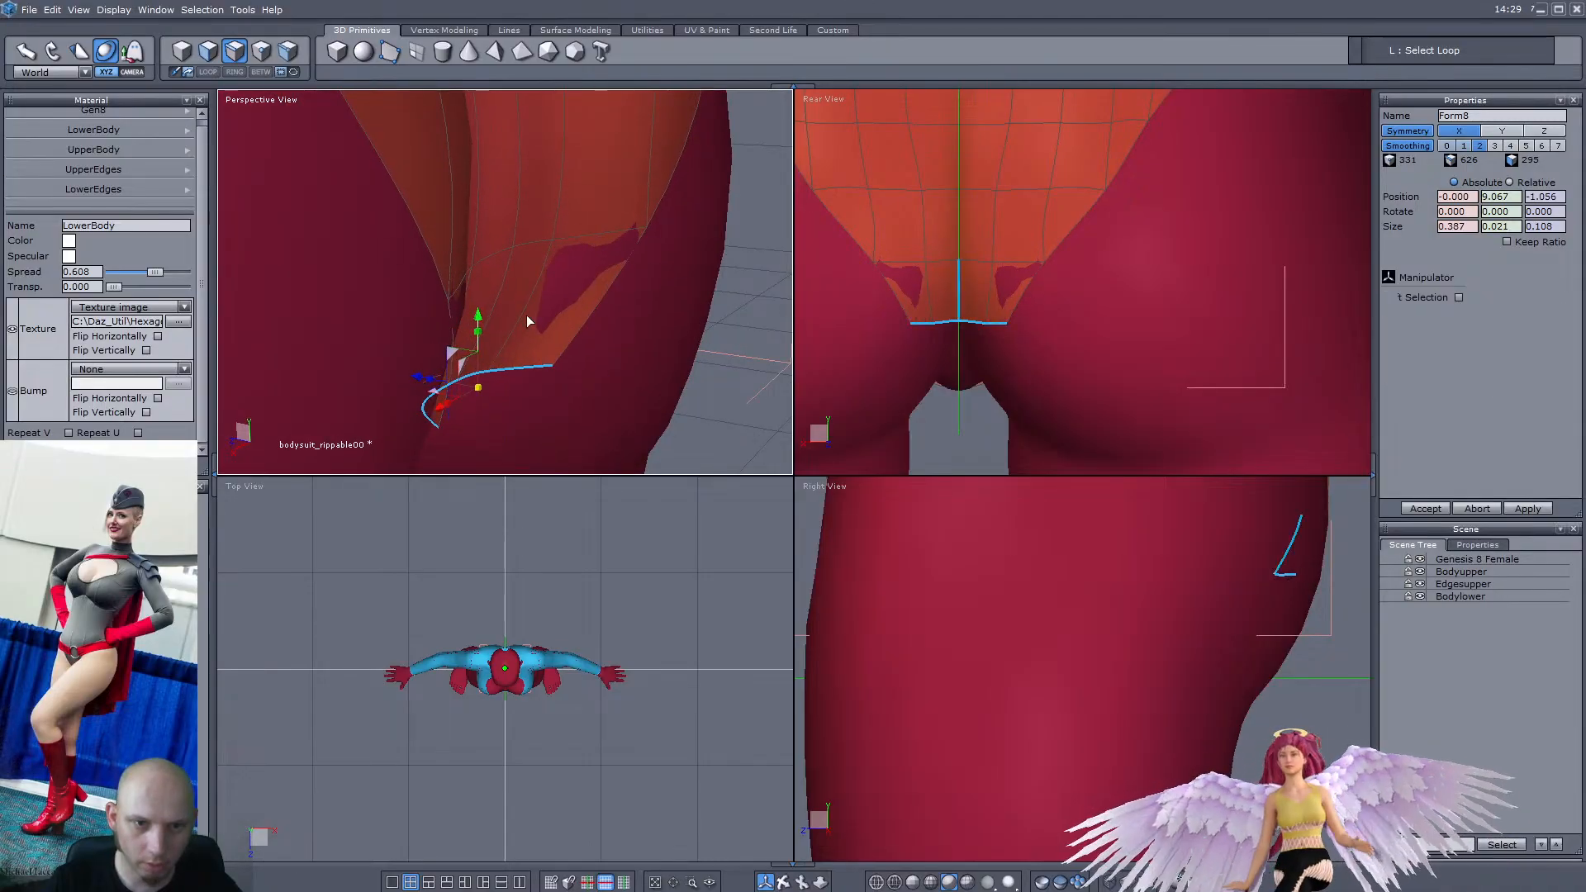
Reshape the outer edge of the row at Y 9.30 to about 0.19 wide and 0.09 deep so it covers the body
click(605, 241)
middle_drag(605, 242, 570, 317)
scroll(569, 319, up, 3)
drag(541, 267, 544, 275)
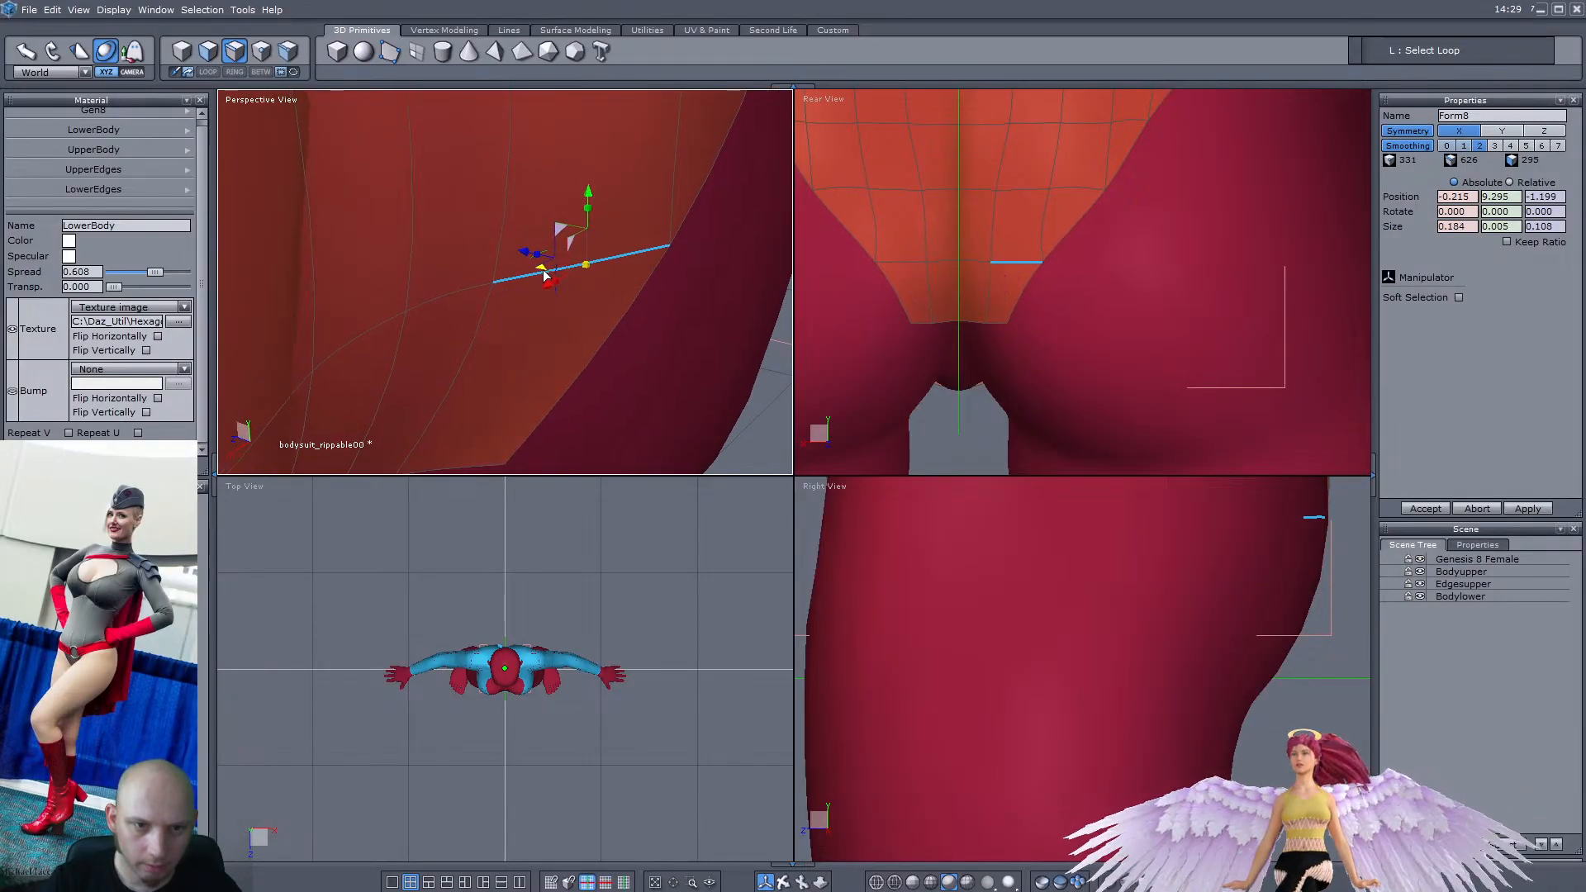
middle_drag(544, 277, 553, 136)
drag(549, 132, 543, 133)
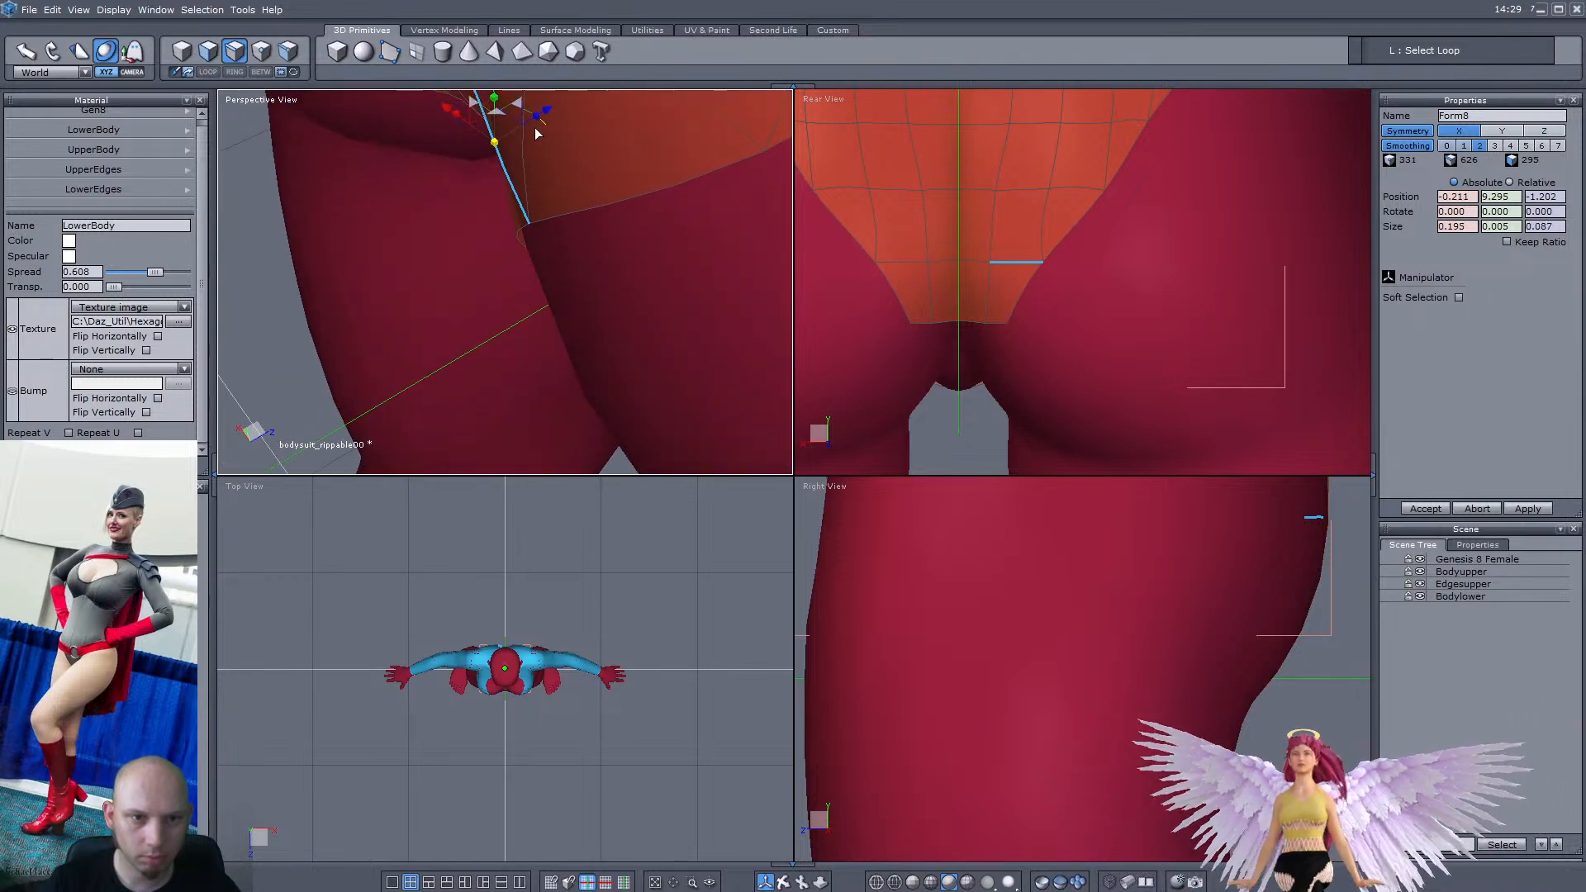
scroll(530, 132, up, 2)
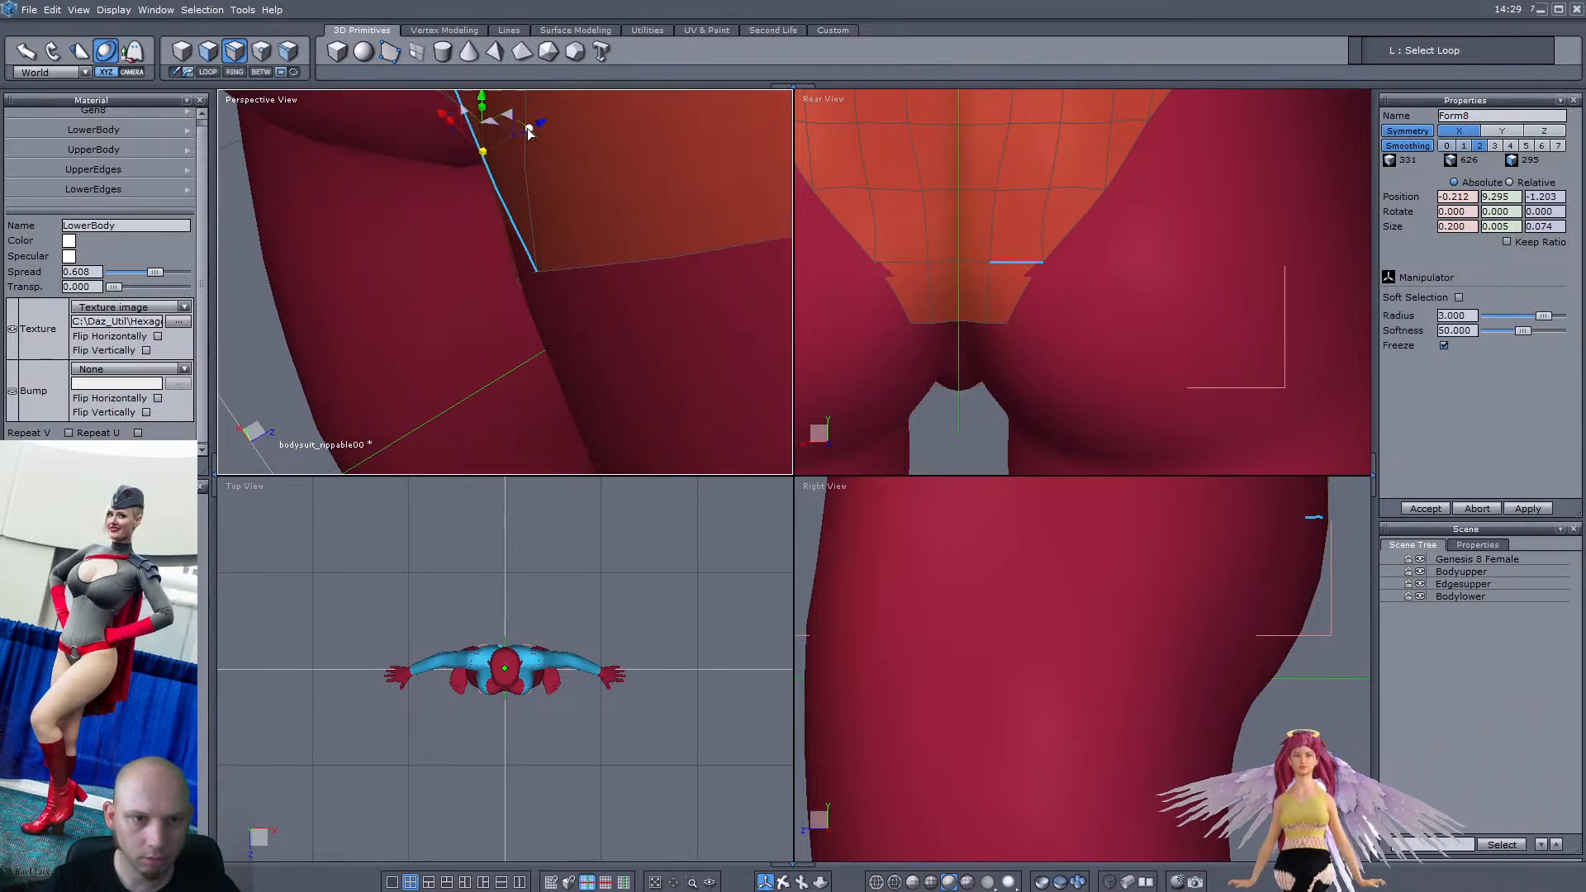
drag(535, 142, 535, 143)
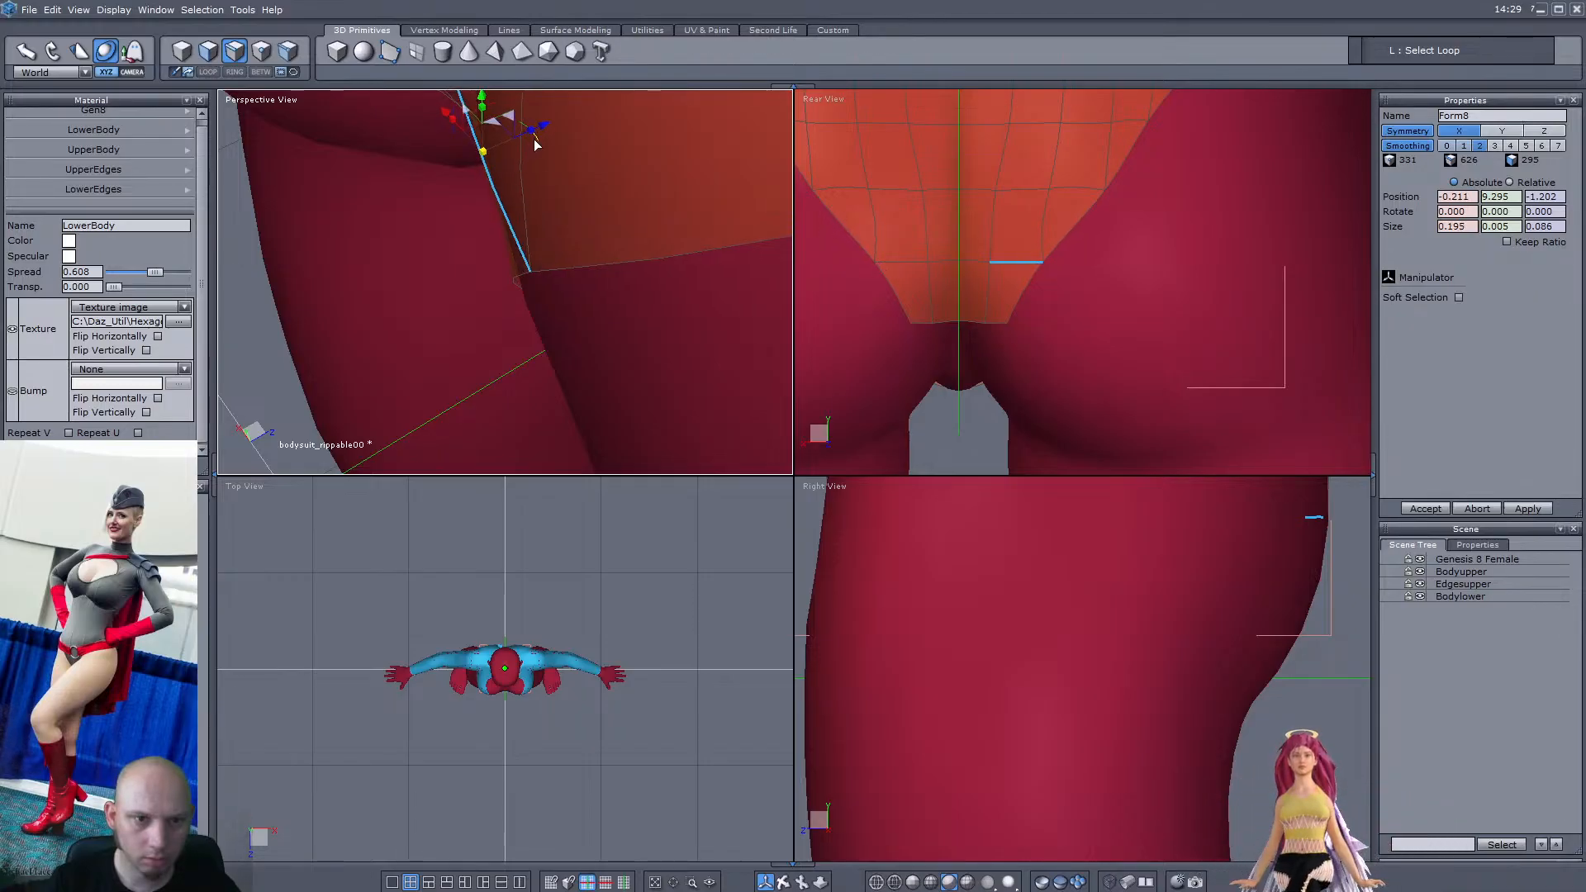
middle_drag(541, 167, 528, 330)
Extrude the lowest rear border edges down to about Y 8.92 and narrow them to about 0.18 wide
click(235, 52)
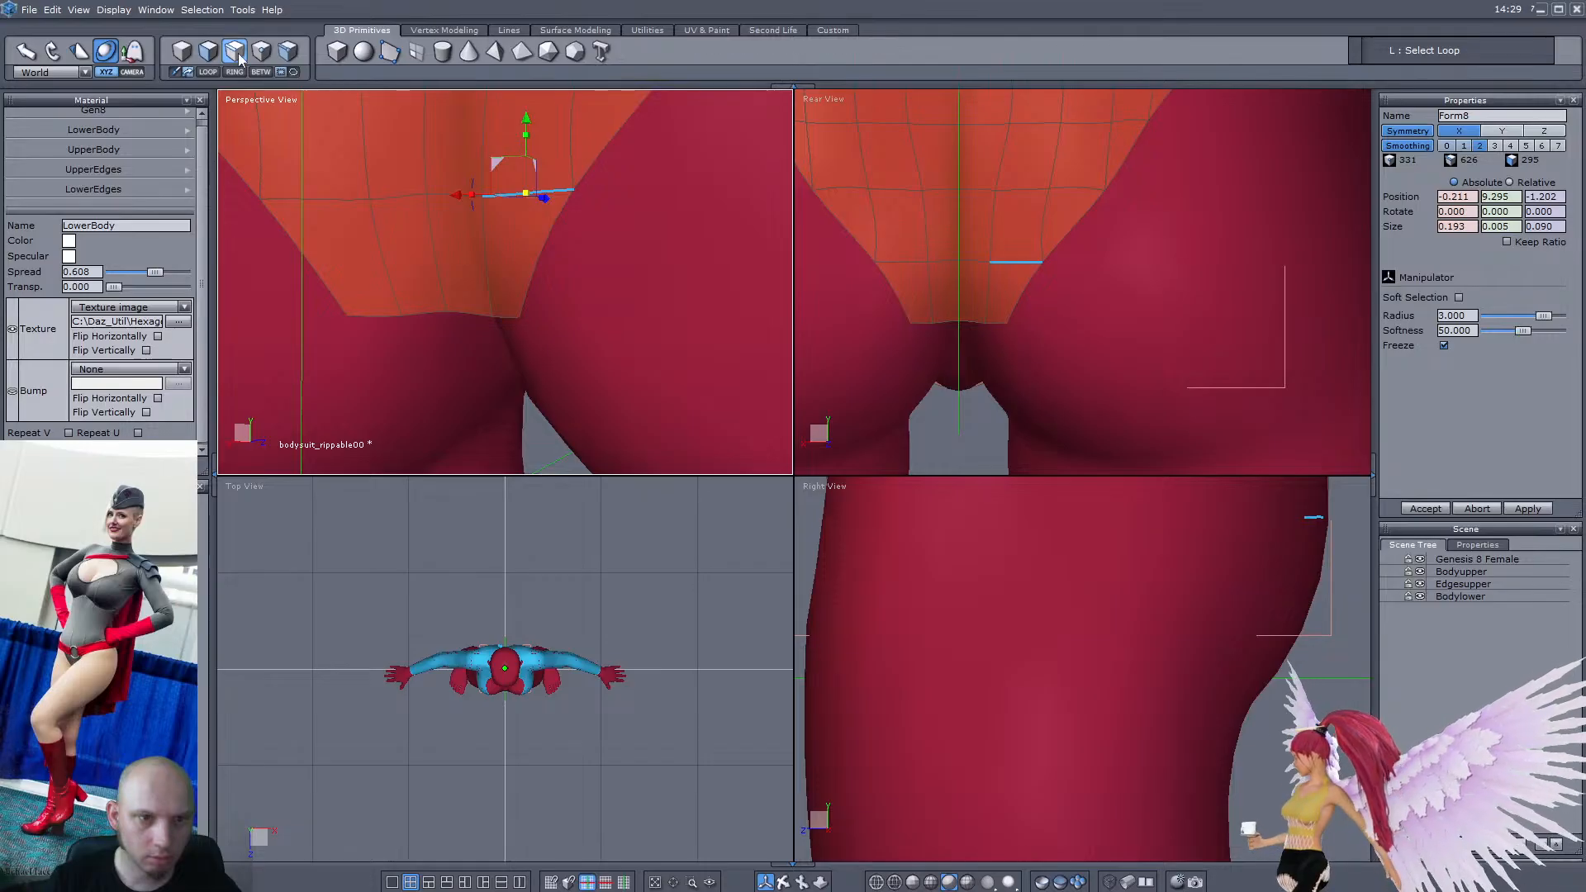
click(505, 319)
scroll(991, 335, up, 2)
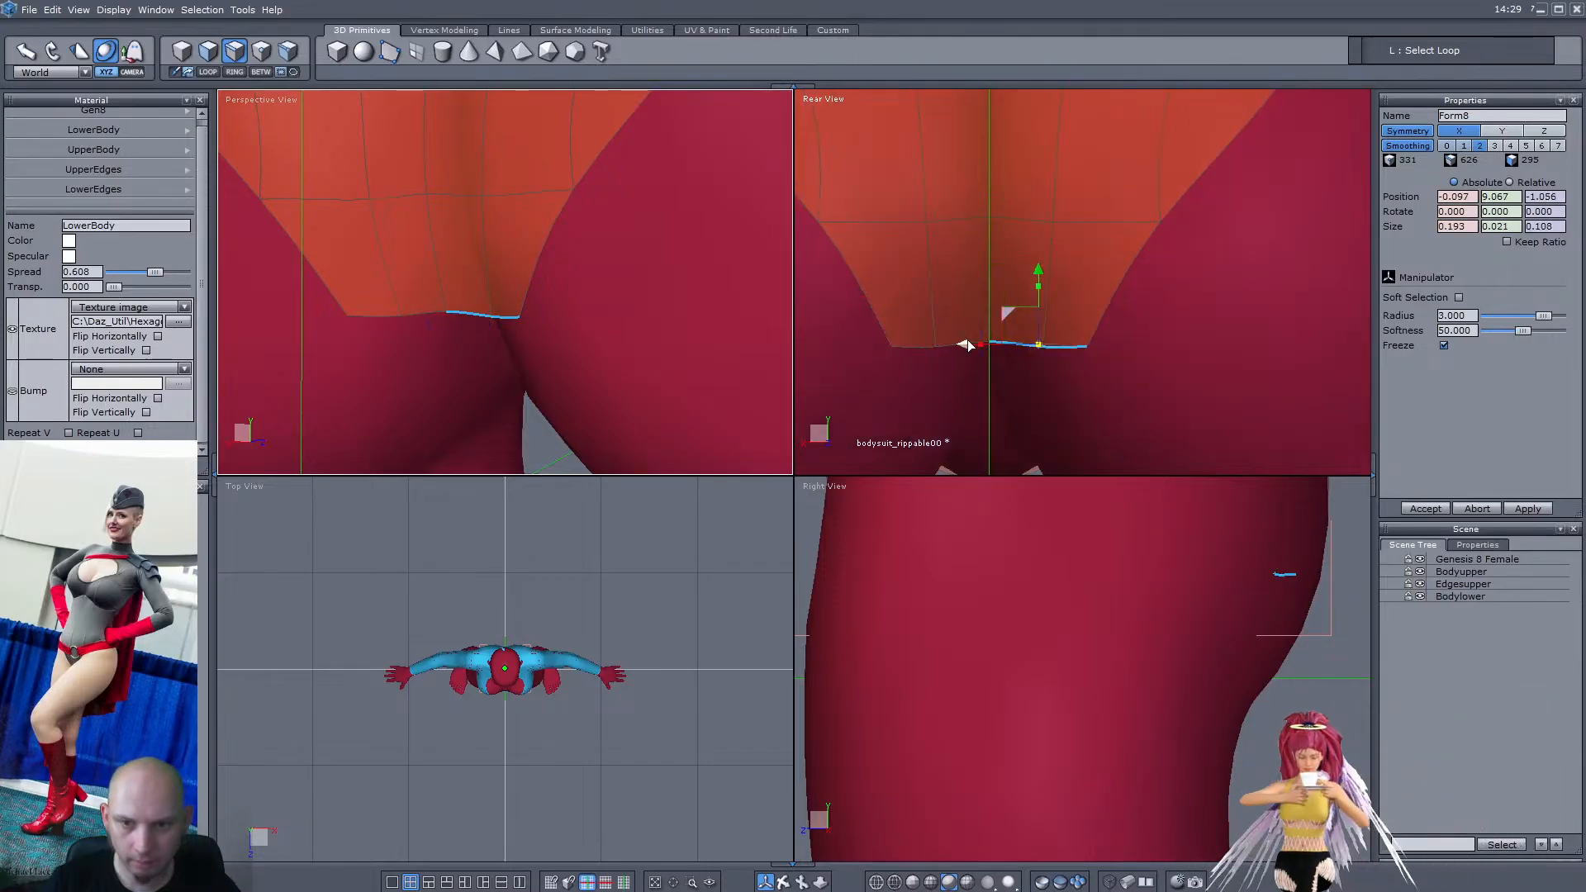
shift+click(952, 349)
shift+click(920, 352)
middle_drag(977, 400, 978, 329)
ctrl+drag(991, 204, 940, 347)
scroll(493, 330, down, 4)
Move the new lowest border forward under the crotch to about Z -0.71
right_drag(492, 331, 465, 309)
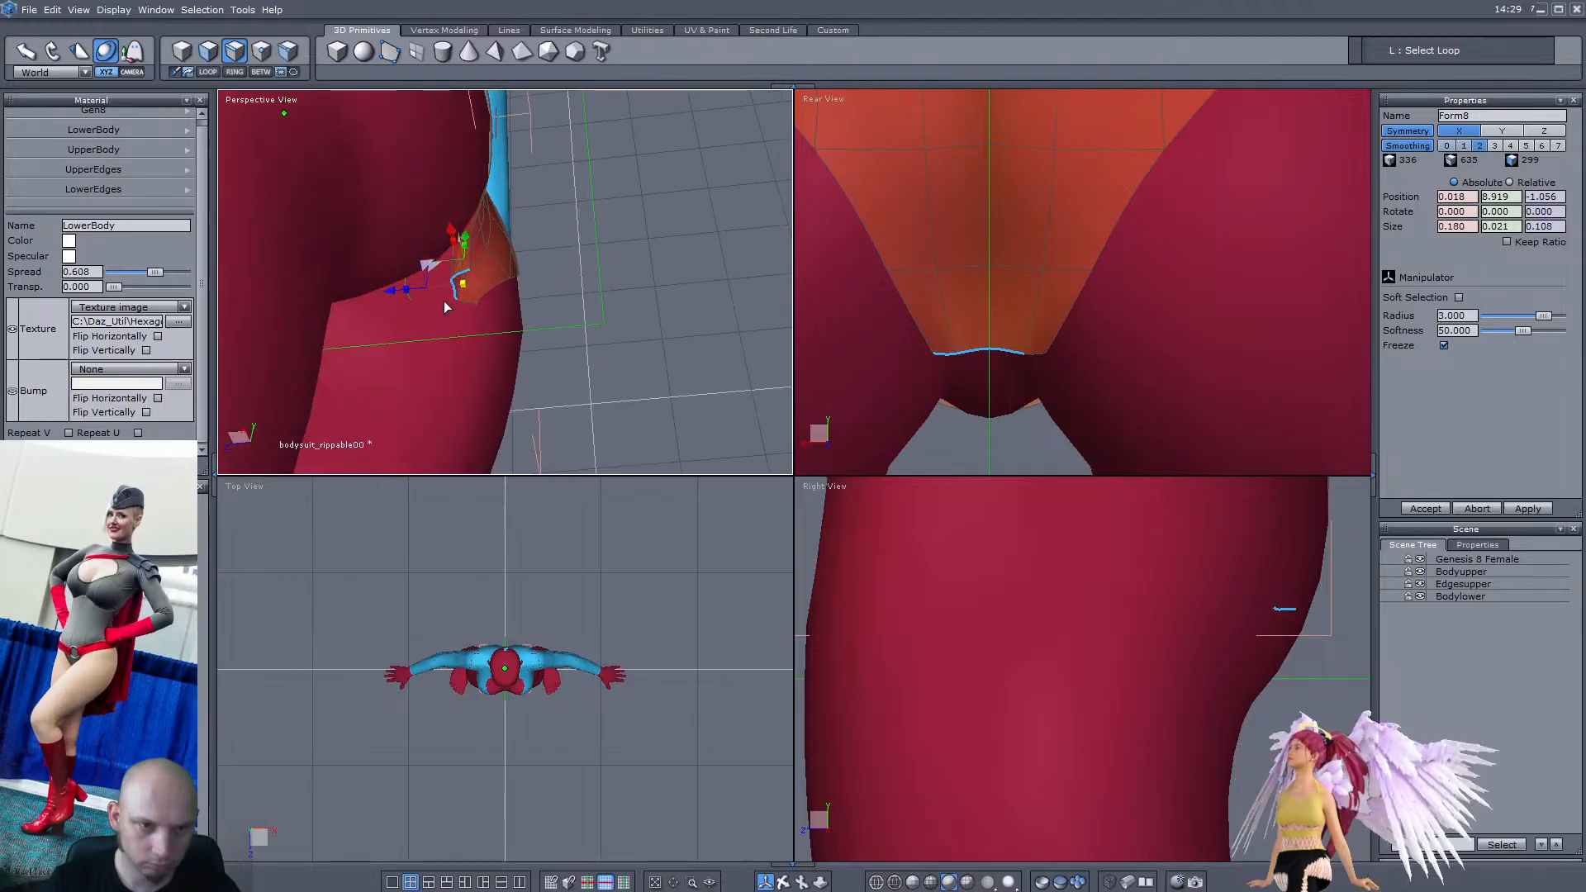
drag(392, 293, 344, 283)
Change the Top view to a Bottom view, frame it on the crotch strip and reselect the lowest rear border edges
click(354, 559)
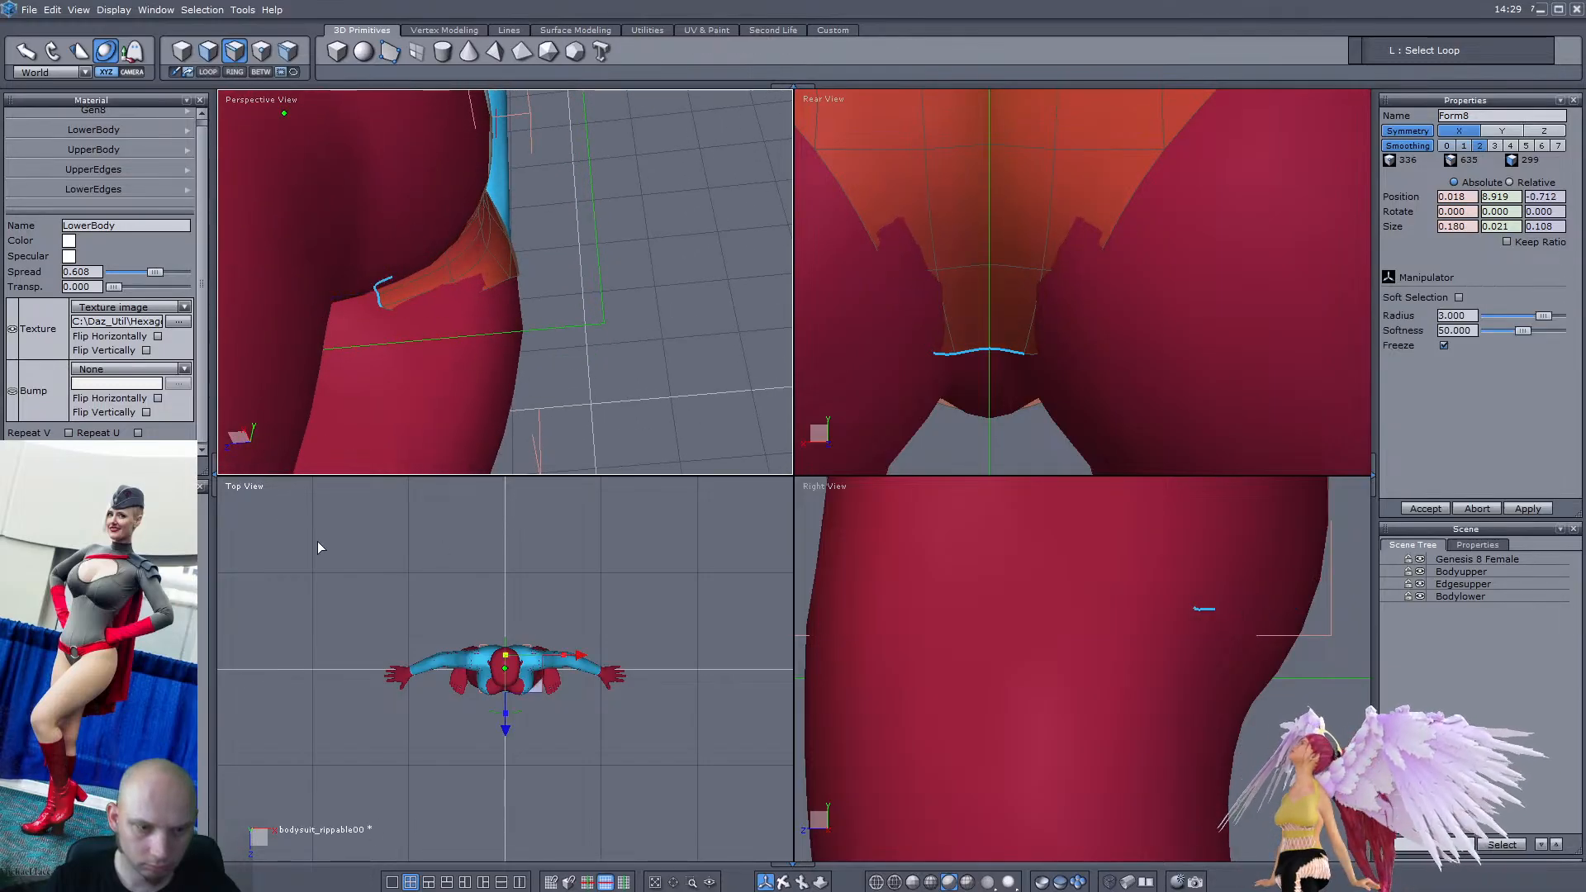
click(238, 493)
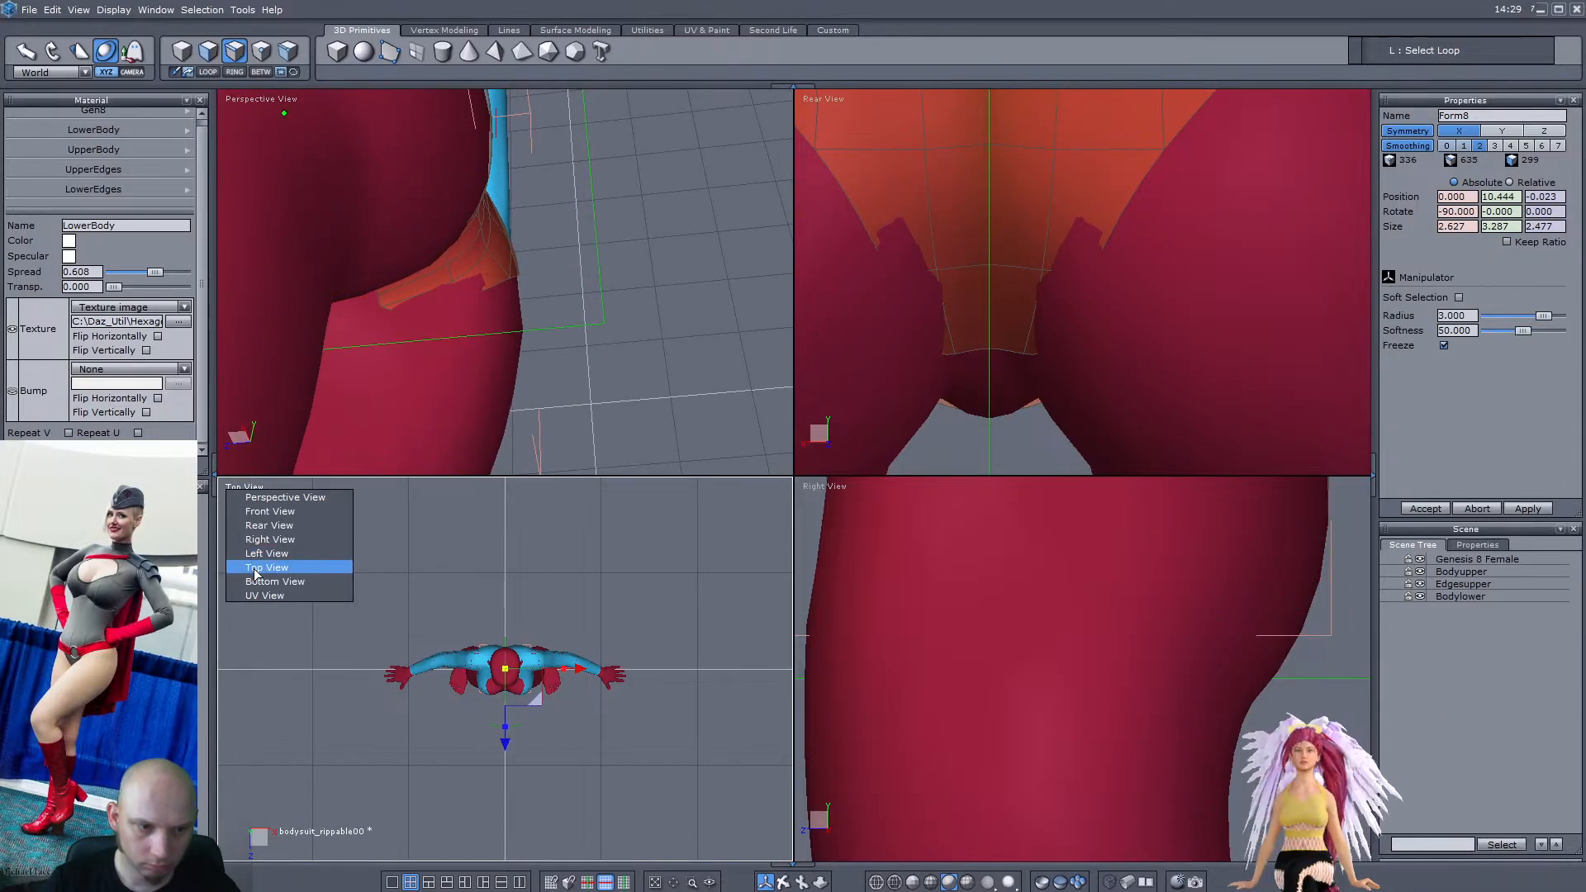
click(258, 585)
click(692, 883)
click(505, 678)
click(498, 721)
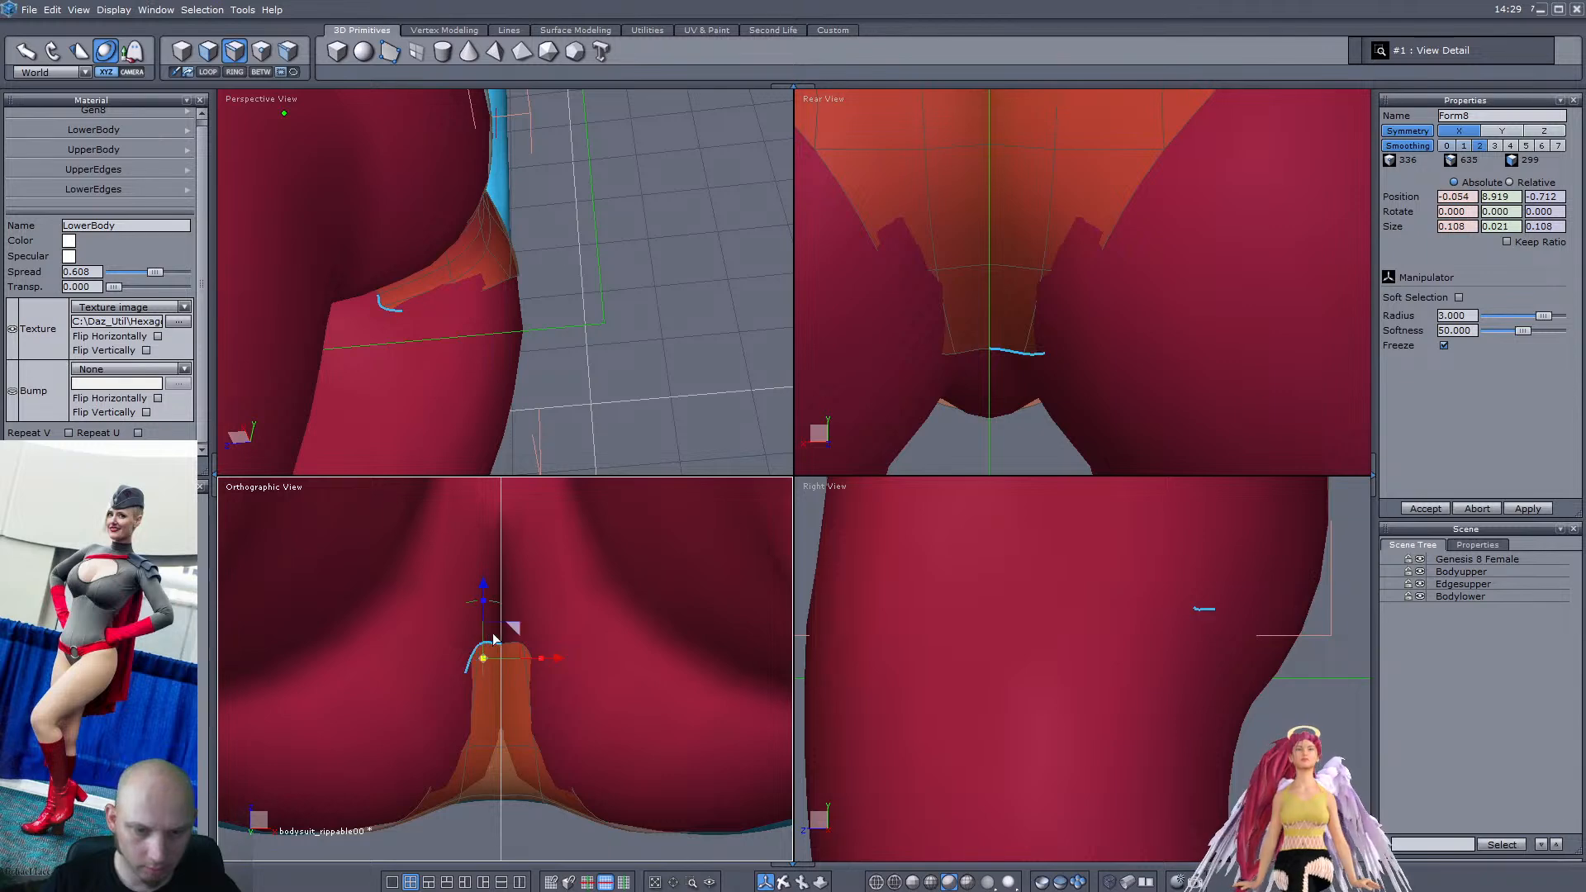
Move the lowest rear border to about Y 8.90, Z -0.84 and widen the selected half to about 0.12
drag(1017, 280, 1017, 289)
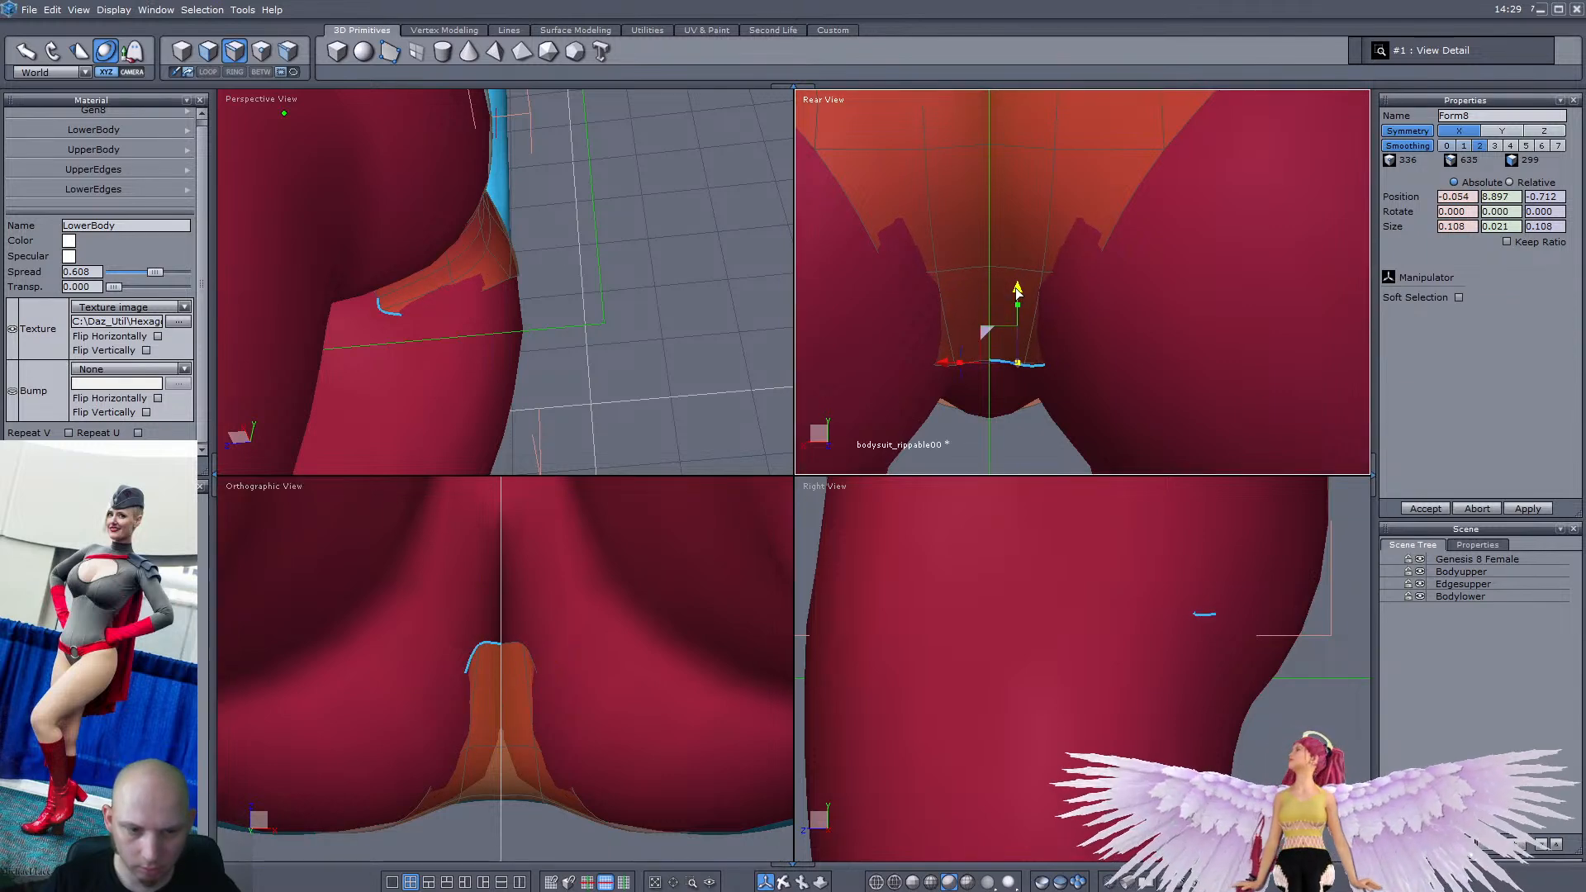
drag(503, 595, 476, 741)
scroll(475, 736, up, 2)
drag(545, 688, 555, 688)
Move the lowest border's middle side point to about Z -0.85 and its outer corner out to about X -0.17, Y 8.87, Z -0.87
key(F4)
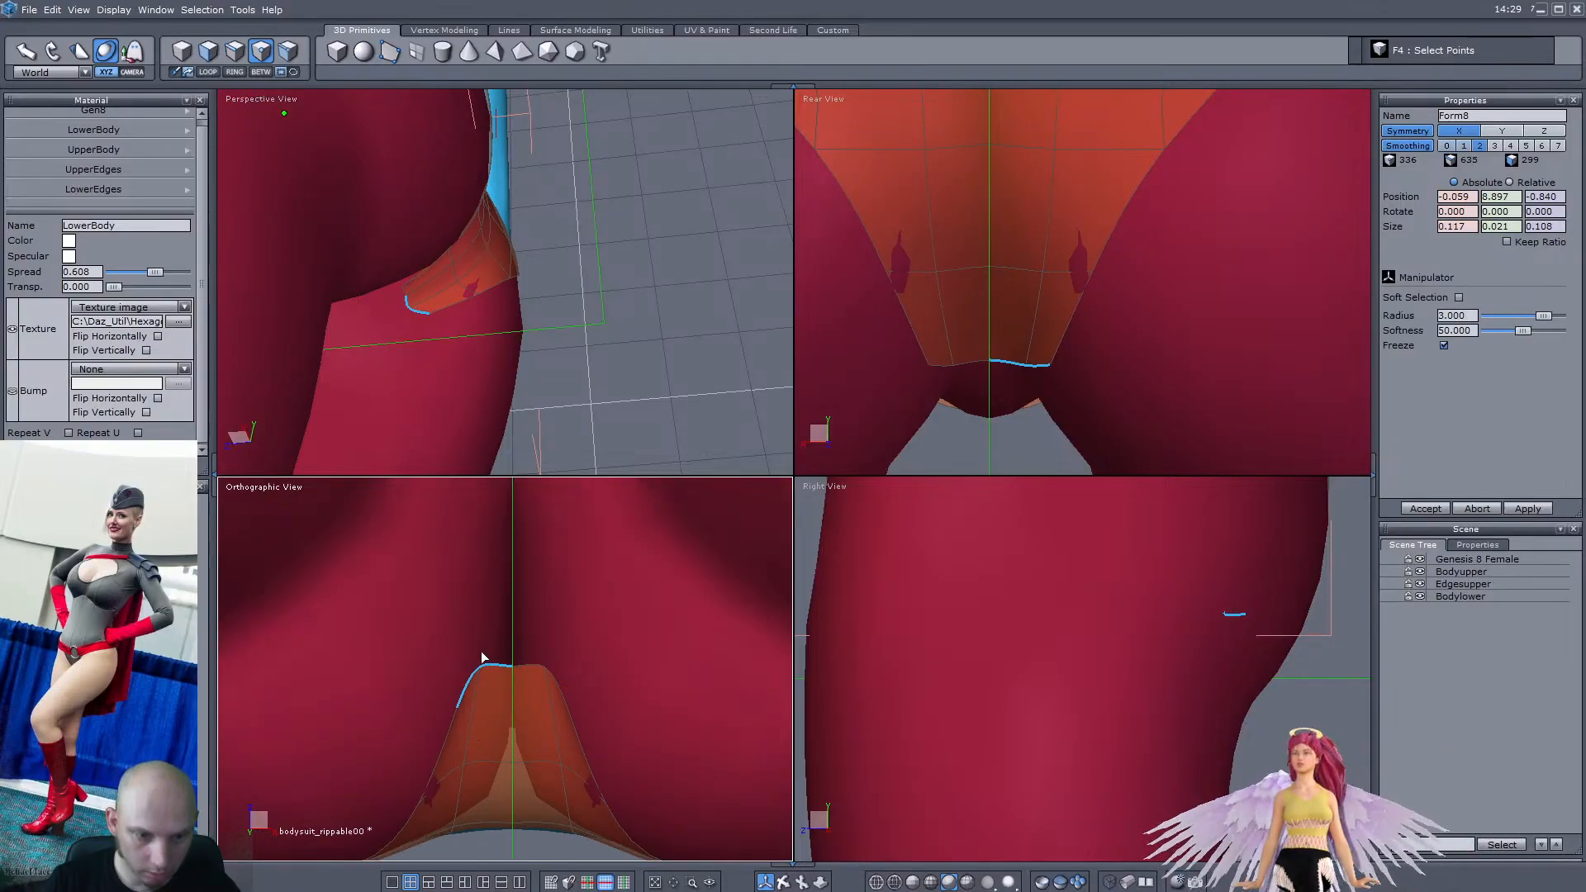
drag(484, 614, 482, 624)
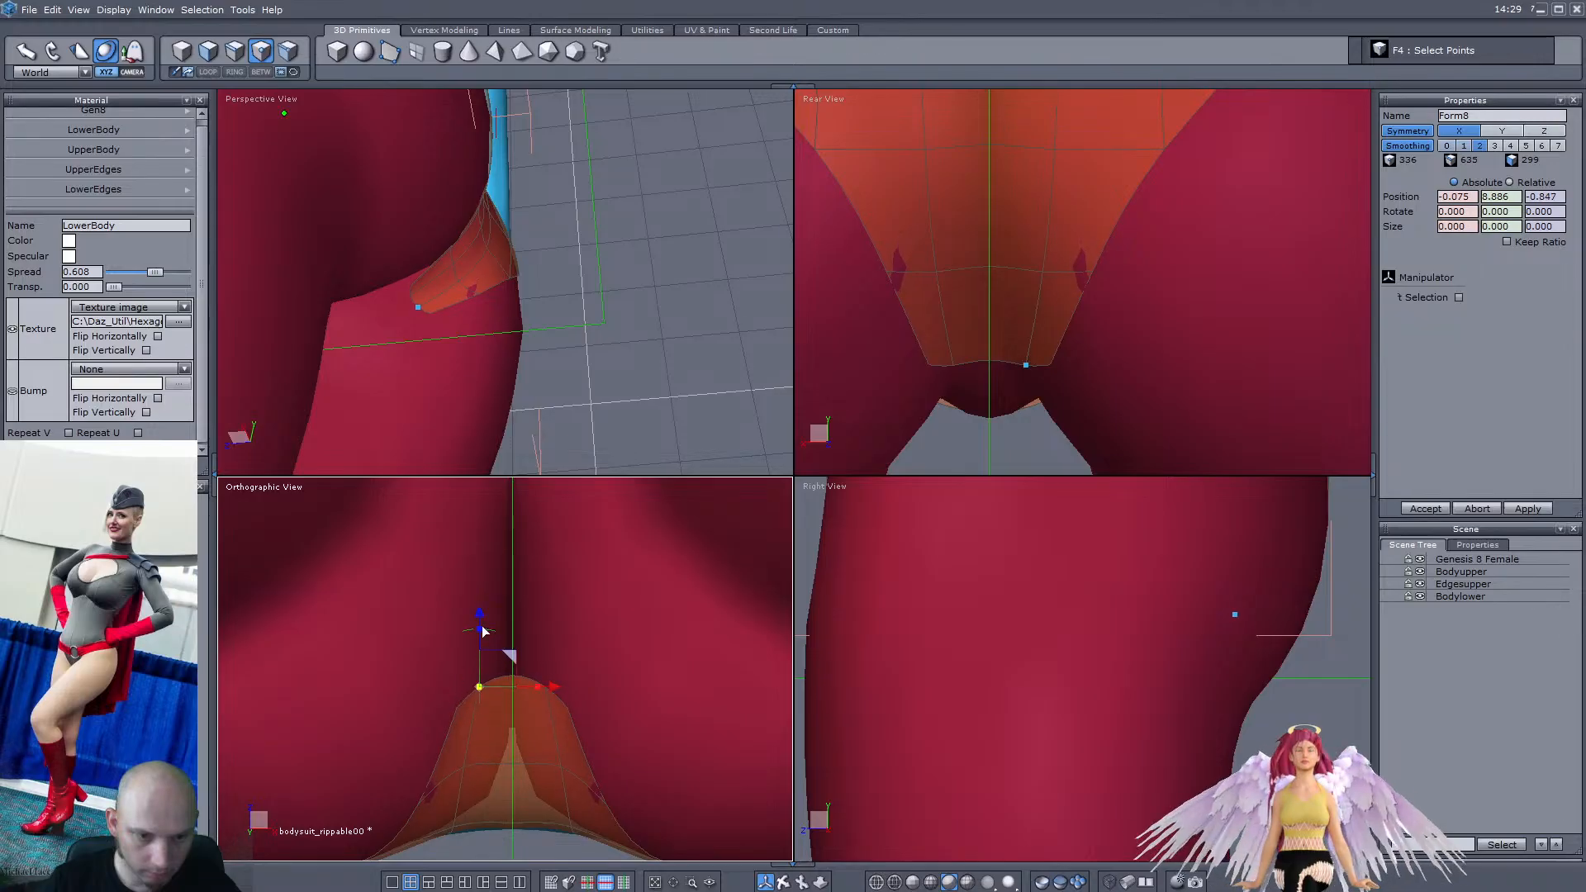
drag(488, 680, 473, 671)
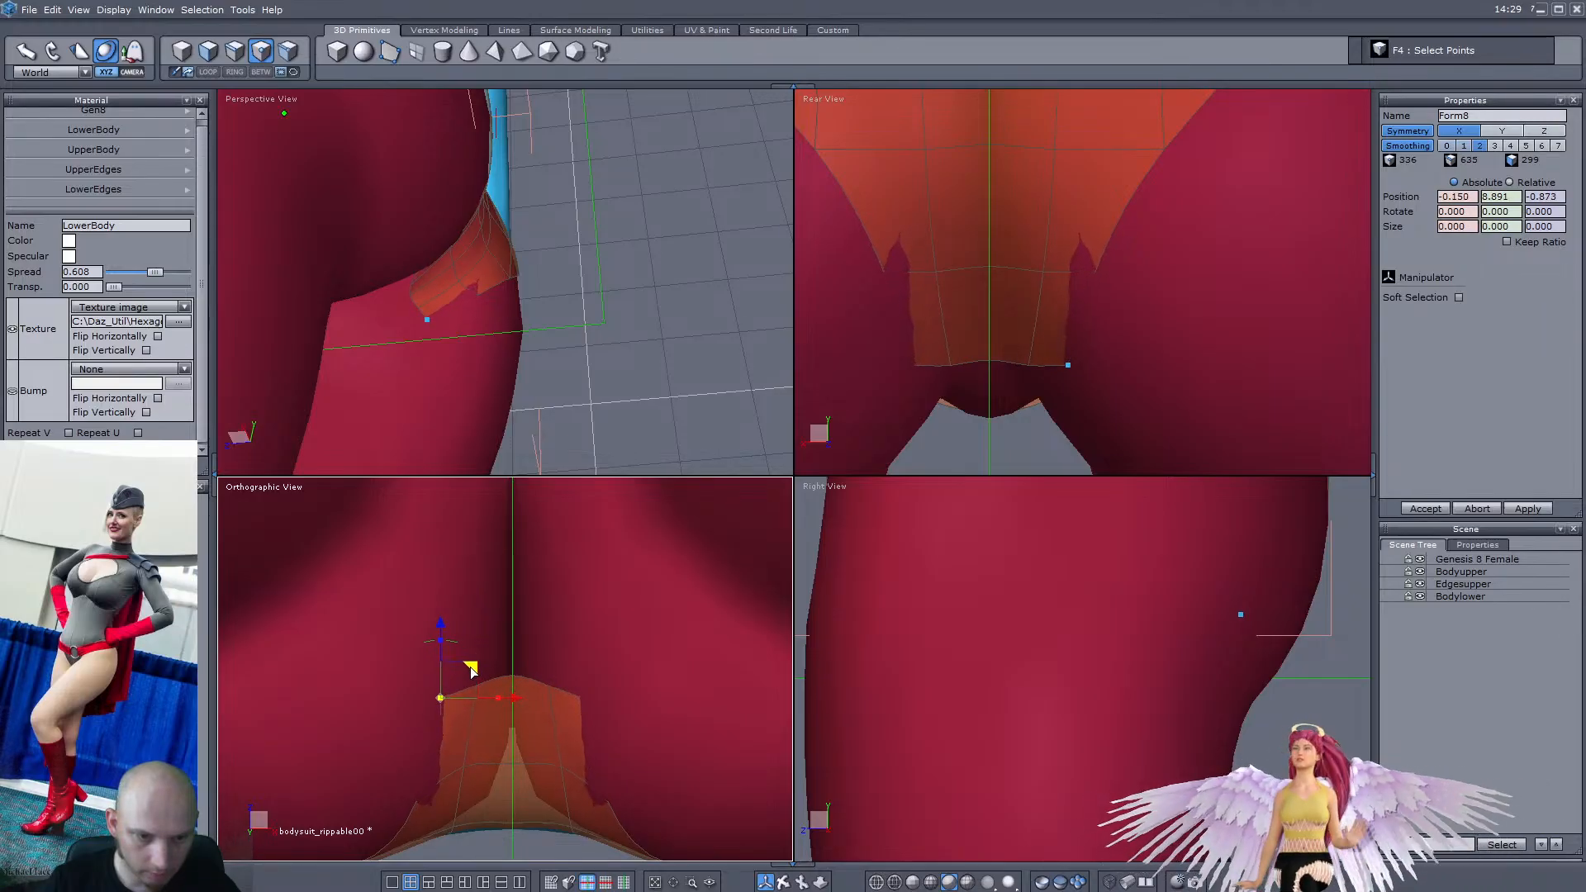
scroll(430, 286, up, 3)
right_drag(430, 286, 486, 296)
drag(430, 254, 428, 265)
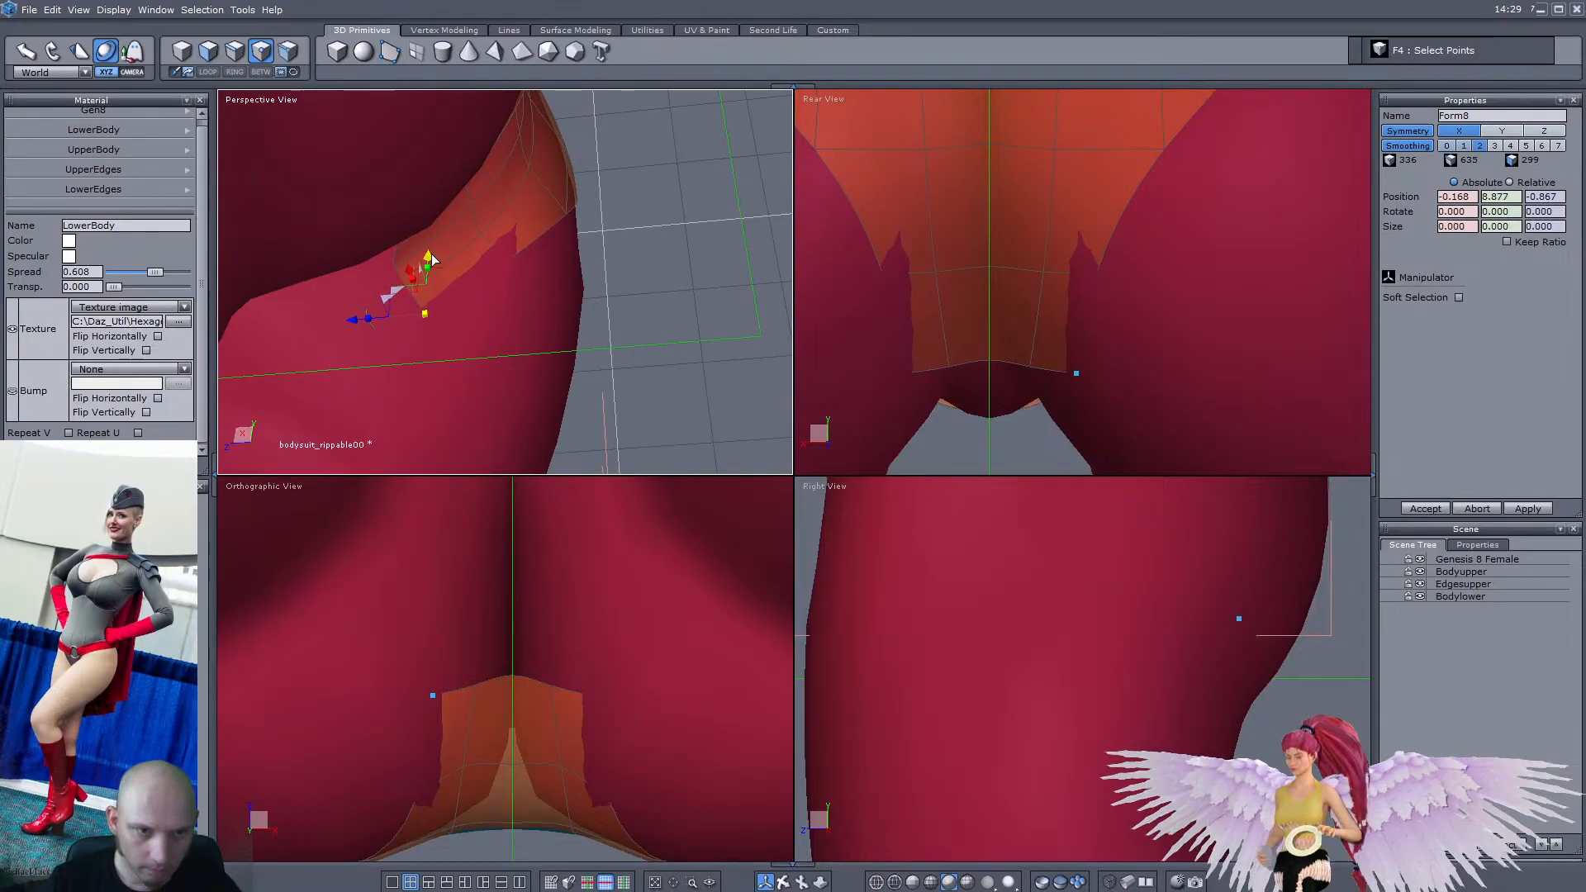
Move the outer side point one row above the lowest rear border to about X -0.18, Y 9.06, Z -1.11
scroll(519, 255, up, 3)
shift+click(509, 257)
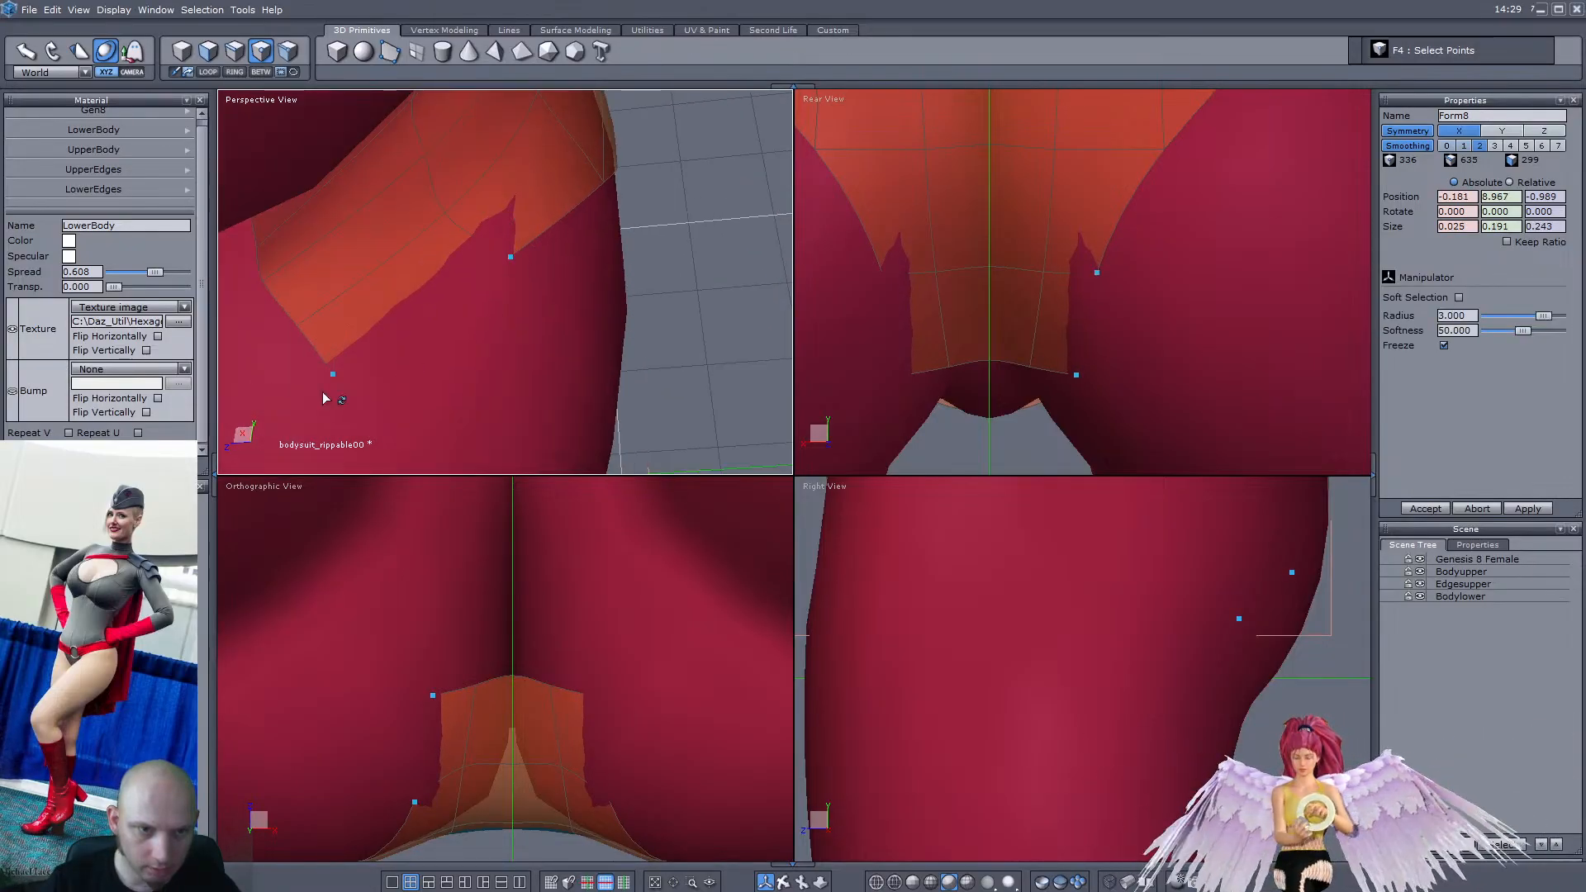
right_drag(488, 266, 460, 176)
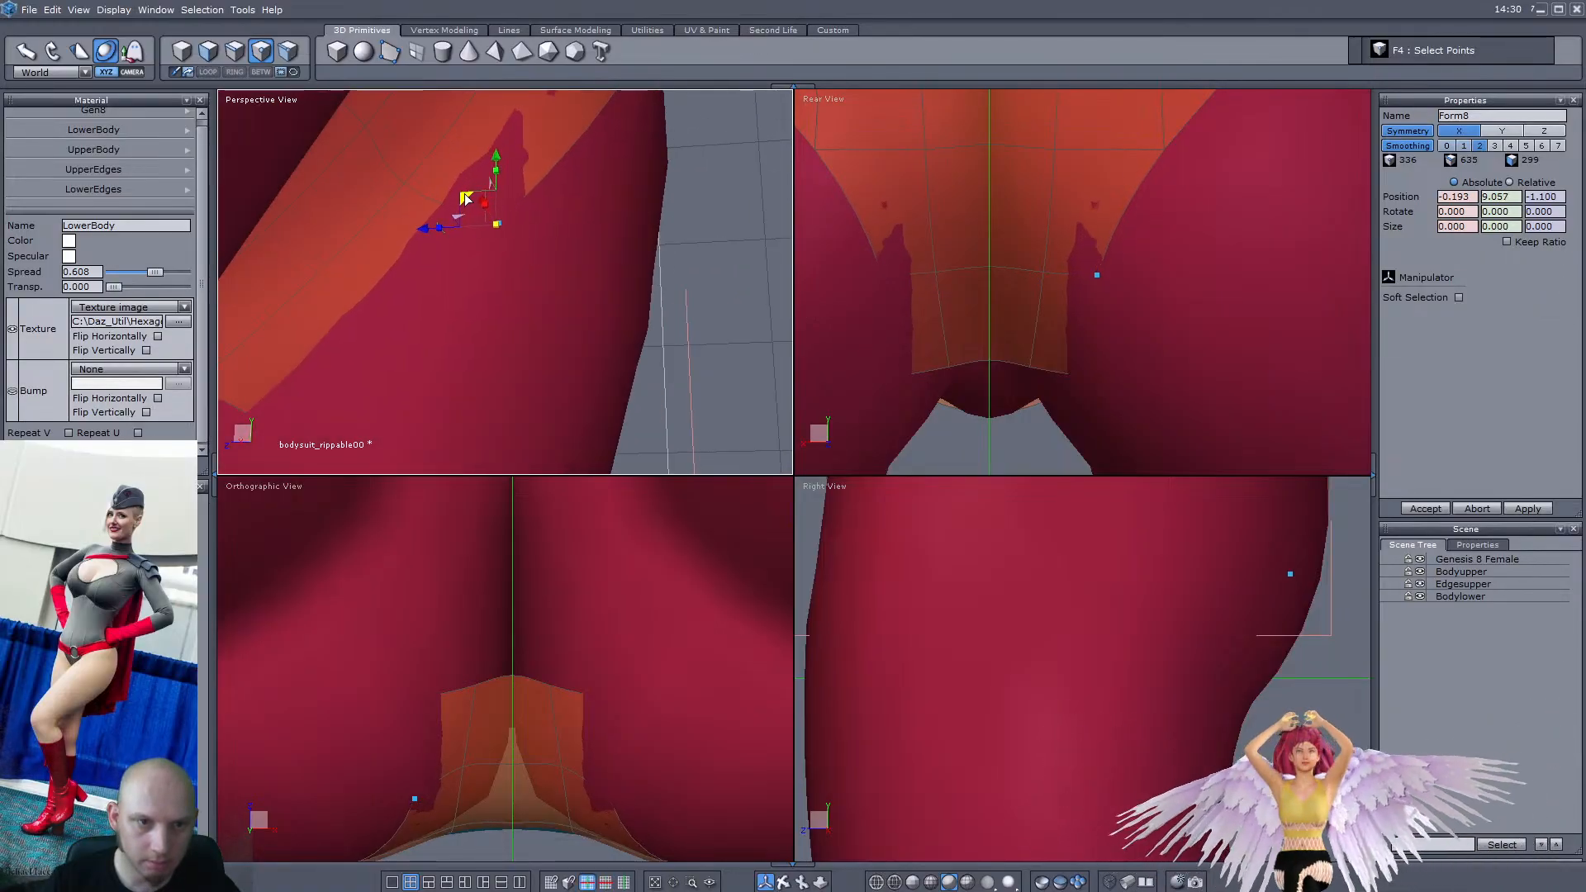
key(ctrl+z)
right_drag(565, 300, 546, 186)
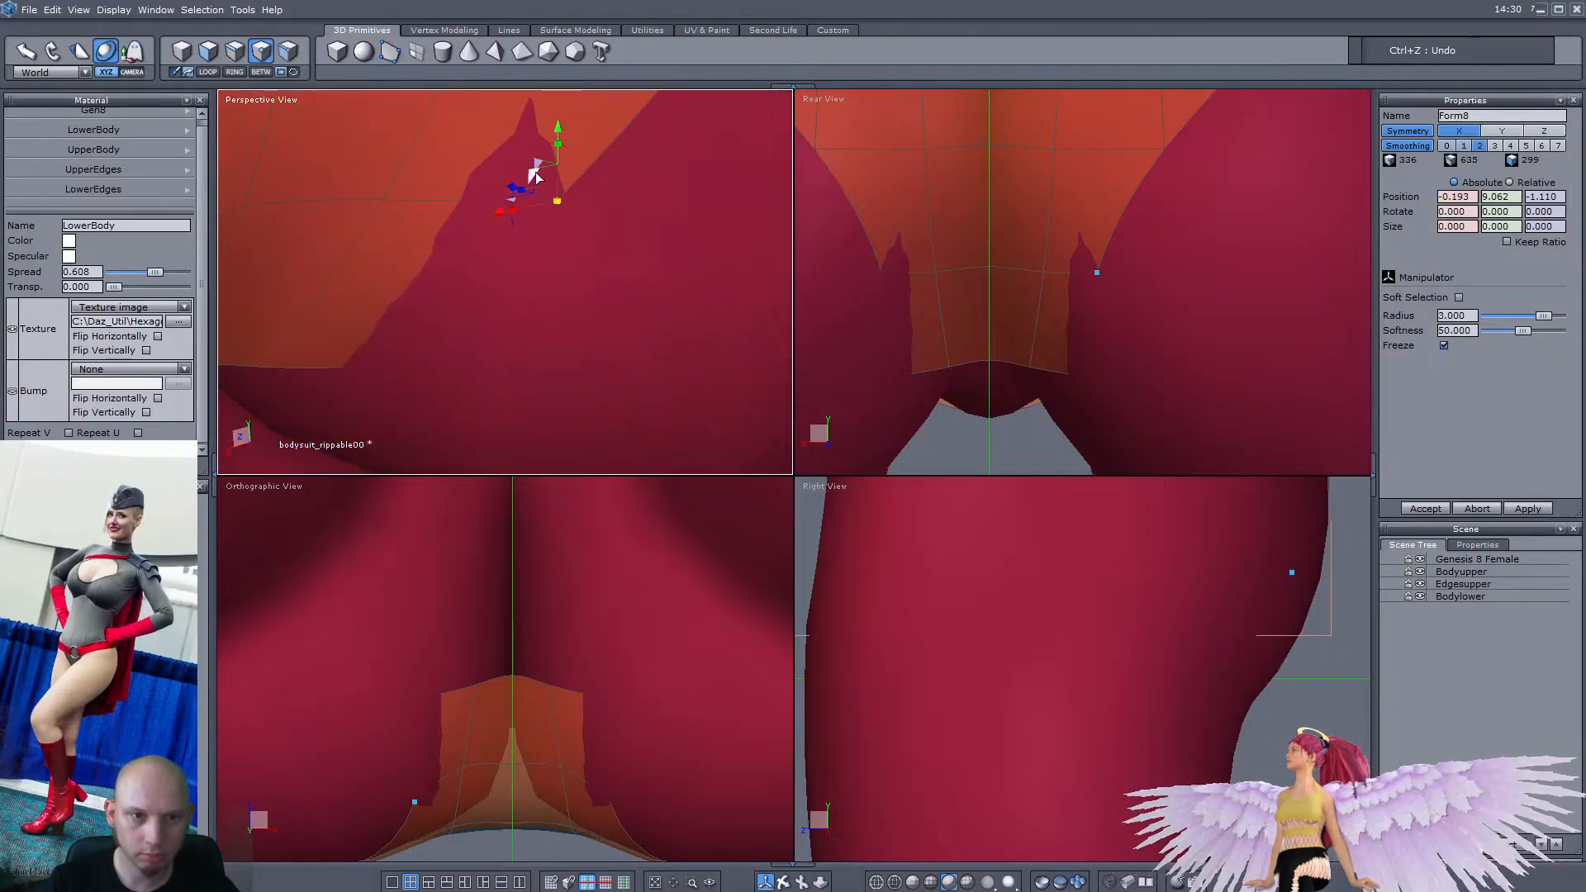
drag(511, 189, 516, 190)
right_drag(570, 208, 647, 159)
drag(646, 169, 638, 170)
scroll(510, 282, up, 3)
scroll(510, 278, down, 3)
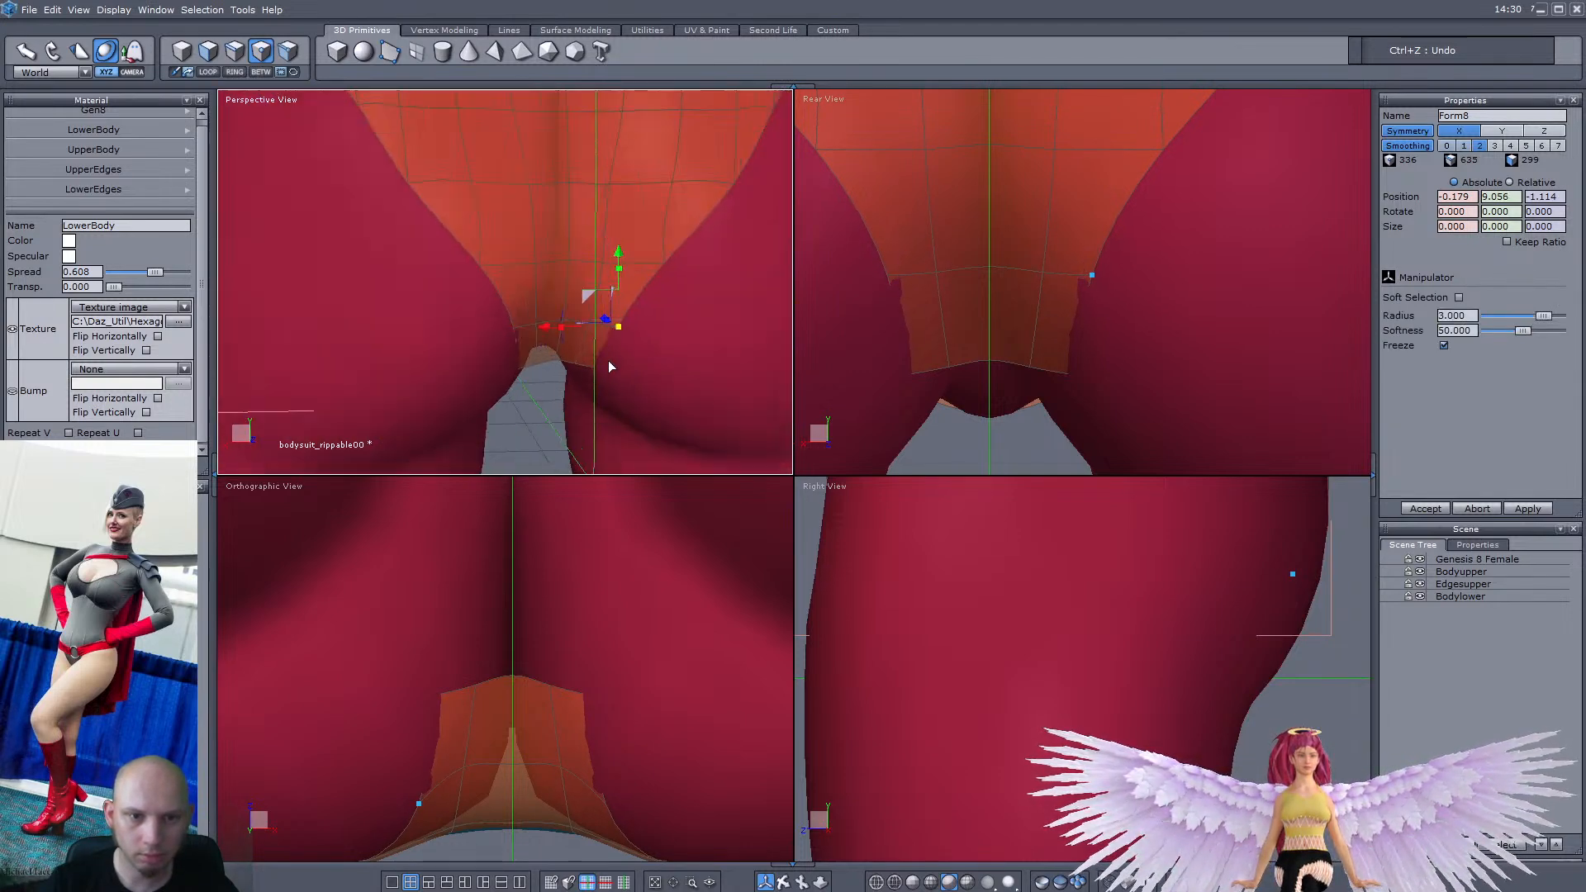
Move the lowest border's outer corner point to about X -0.16, Y 8.87, Z -0.89
scroll(585, 332, up, 3)
right_drag(583, 331, 603, 370)
scroll(601, 380, up, 1)
shift+click(601, 393)
shift+click(636, 193)
right_drag(642, 309, 579, 345)
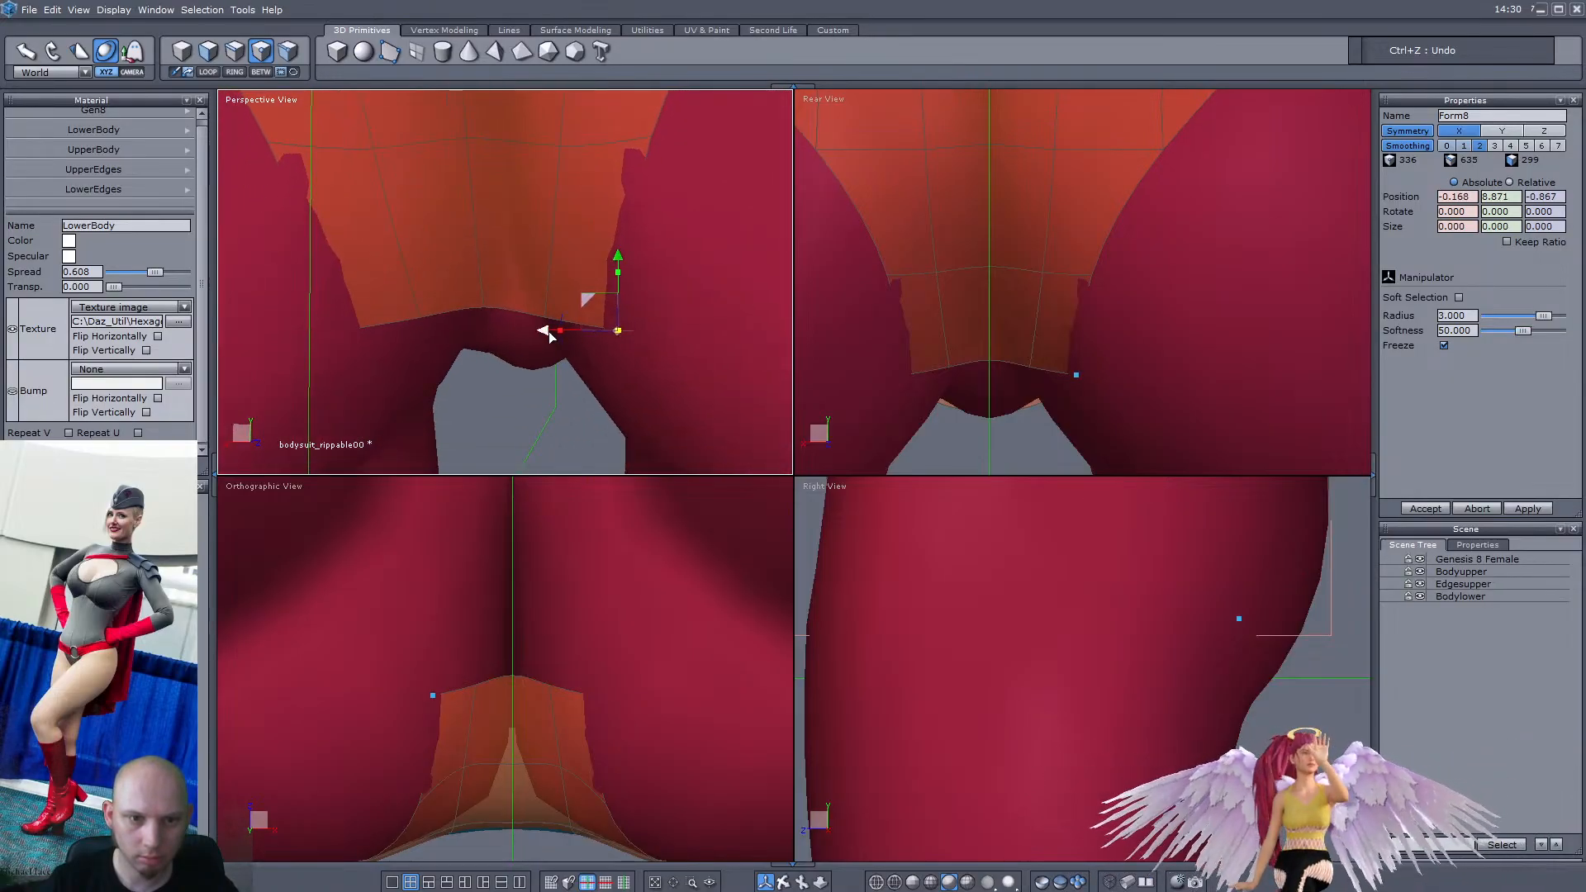
drag(550, 337, 546, 338)
right_drag(544, 317, 421, 286)
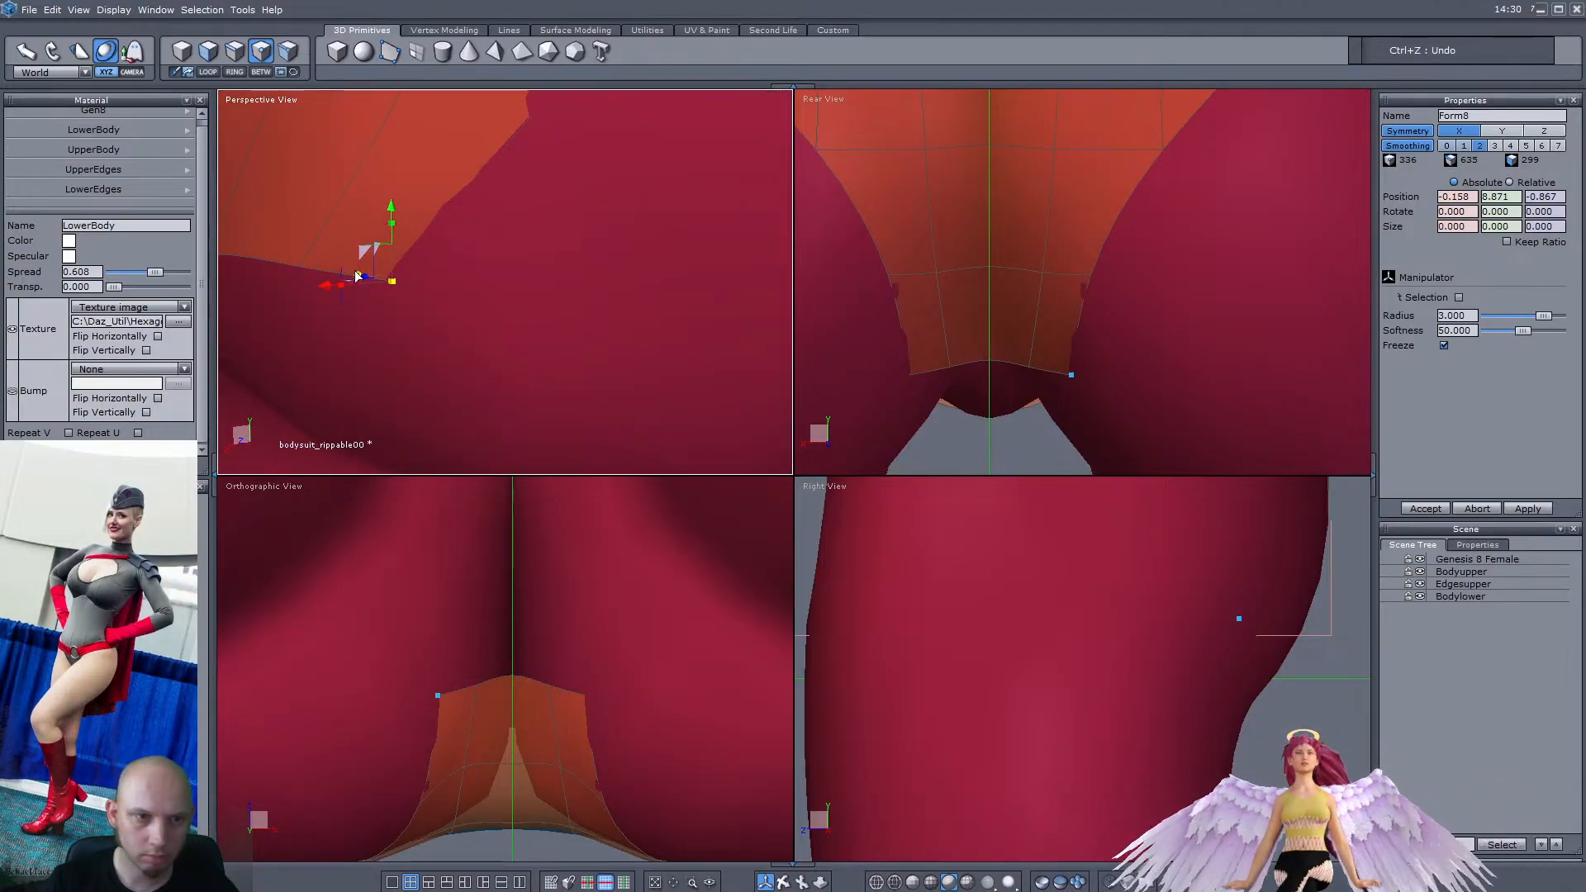
drag(357, 276, 366, 277)
mouse_move(367, 273)
right_down()
mouse_move(457, 304)
mouse_move(382, 266)
right_up()
drag(378, 294, 388, 295)
Extrude the lowest rear border edges straight down to about Y 8.80
click(238, 53)
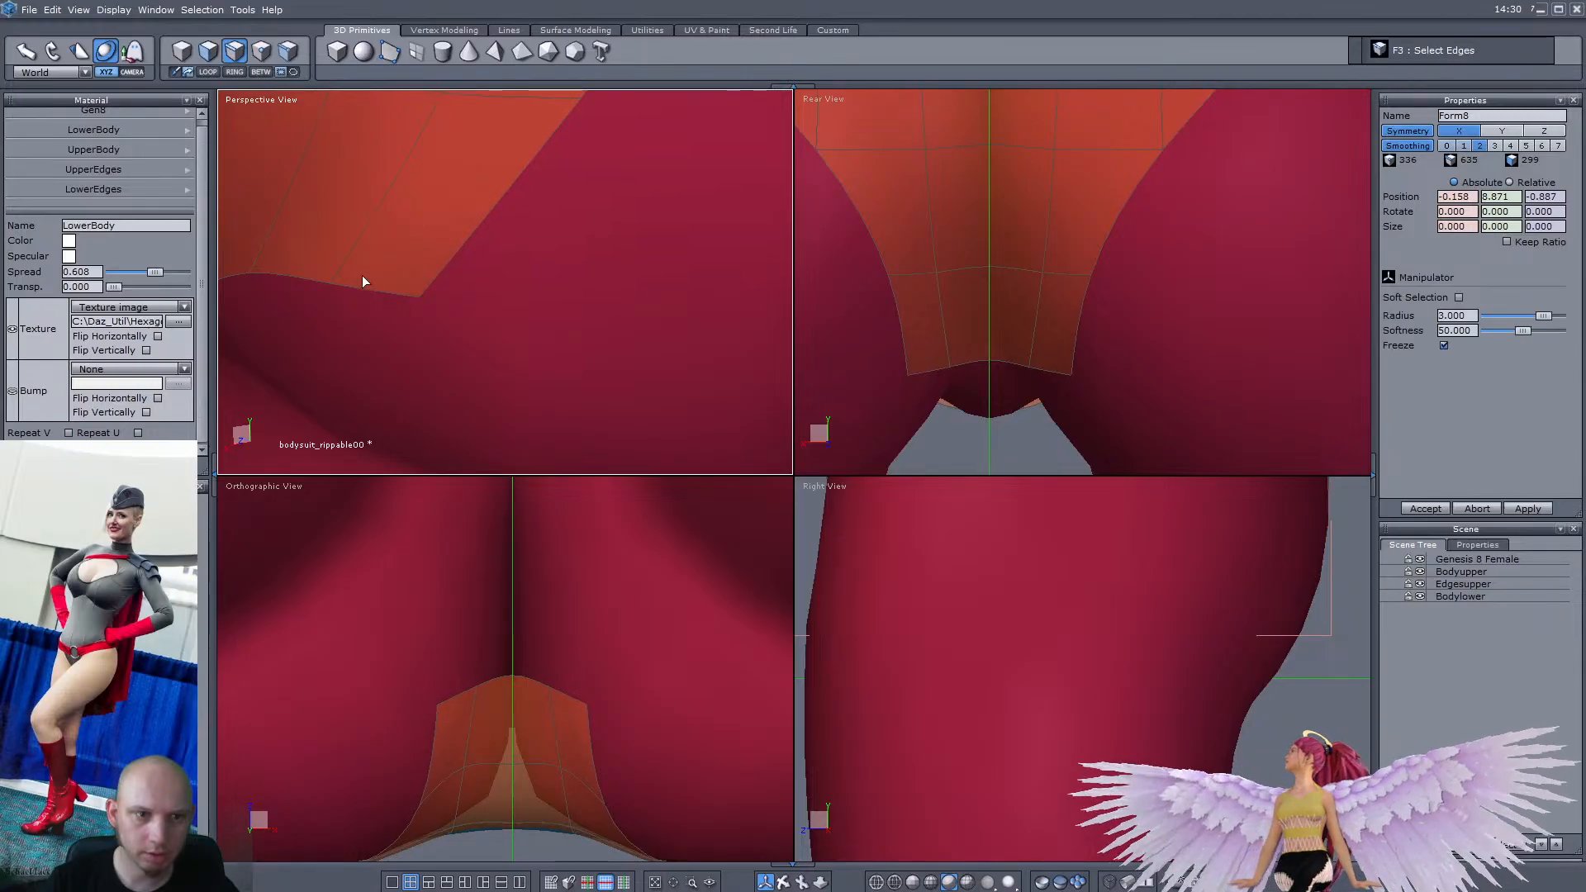
shift+click(307, 280)
scroll(1018, 359, up, 4)
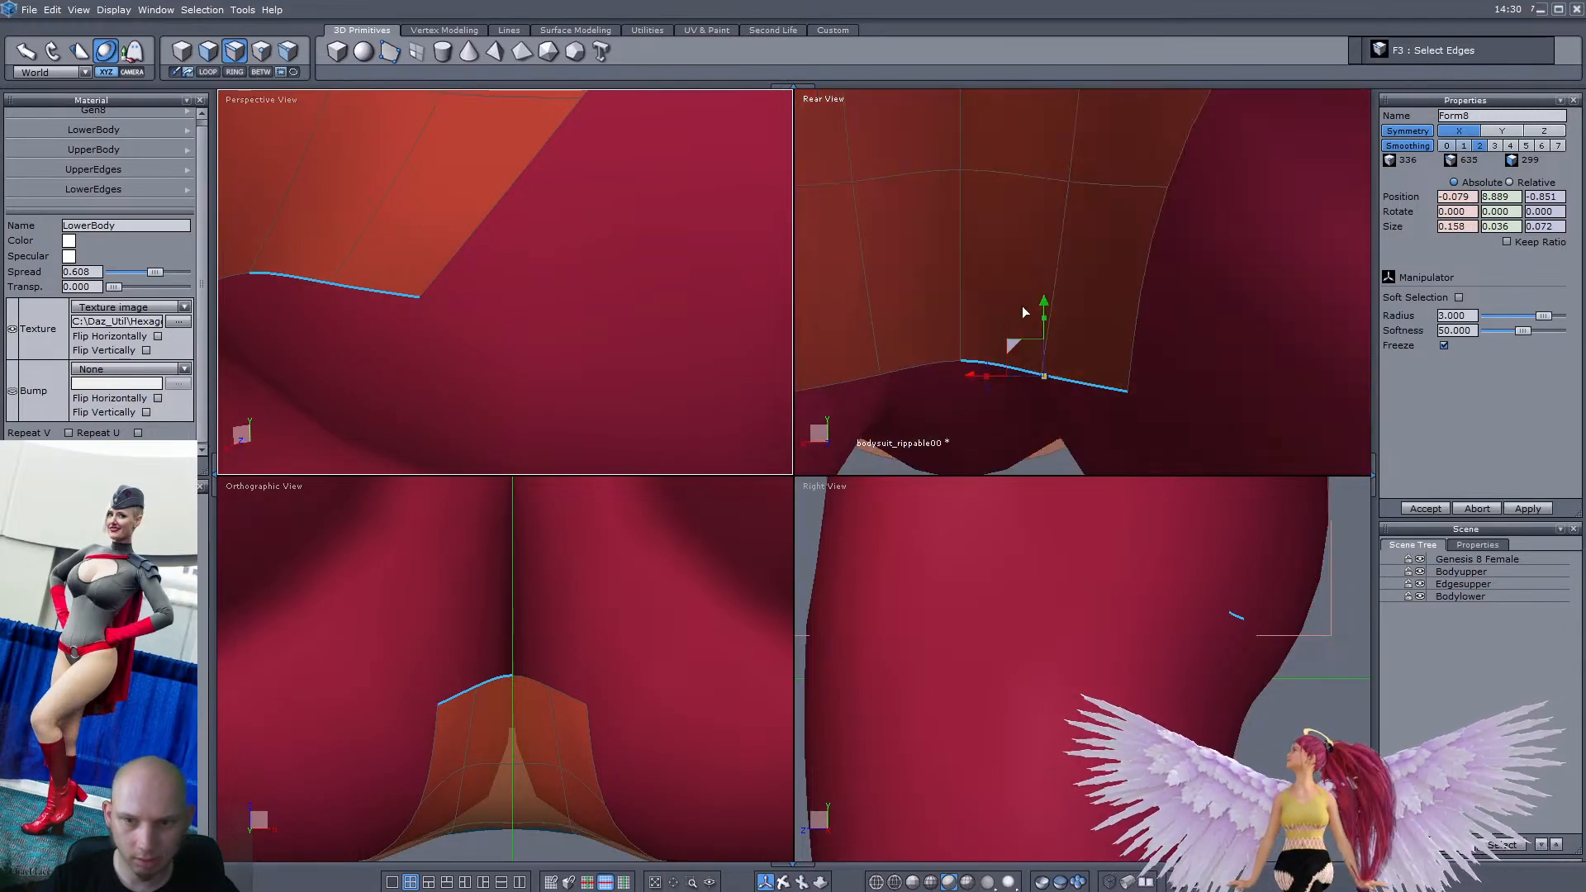
shift+drag(1044, 304, 1016, 399)
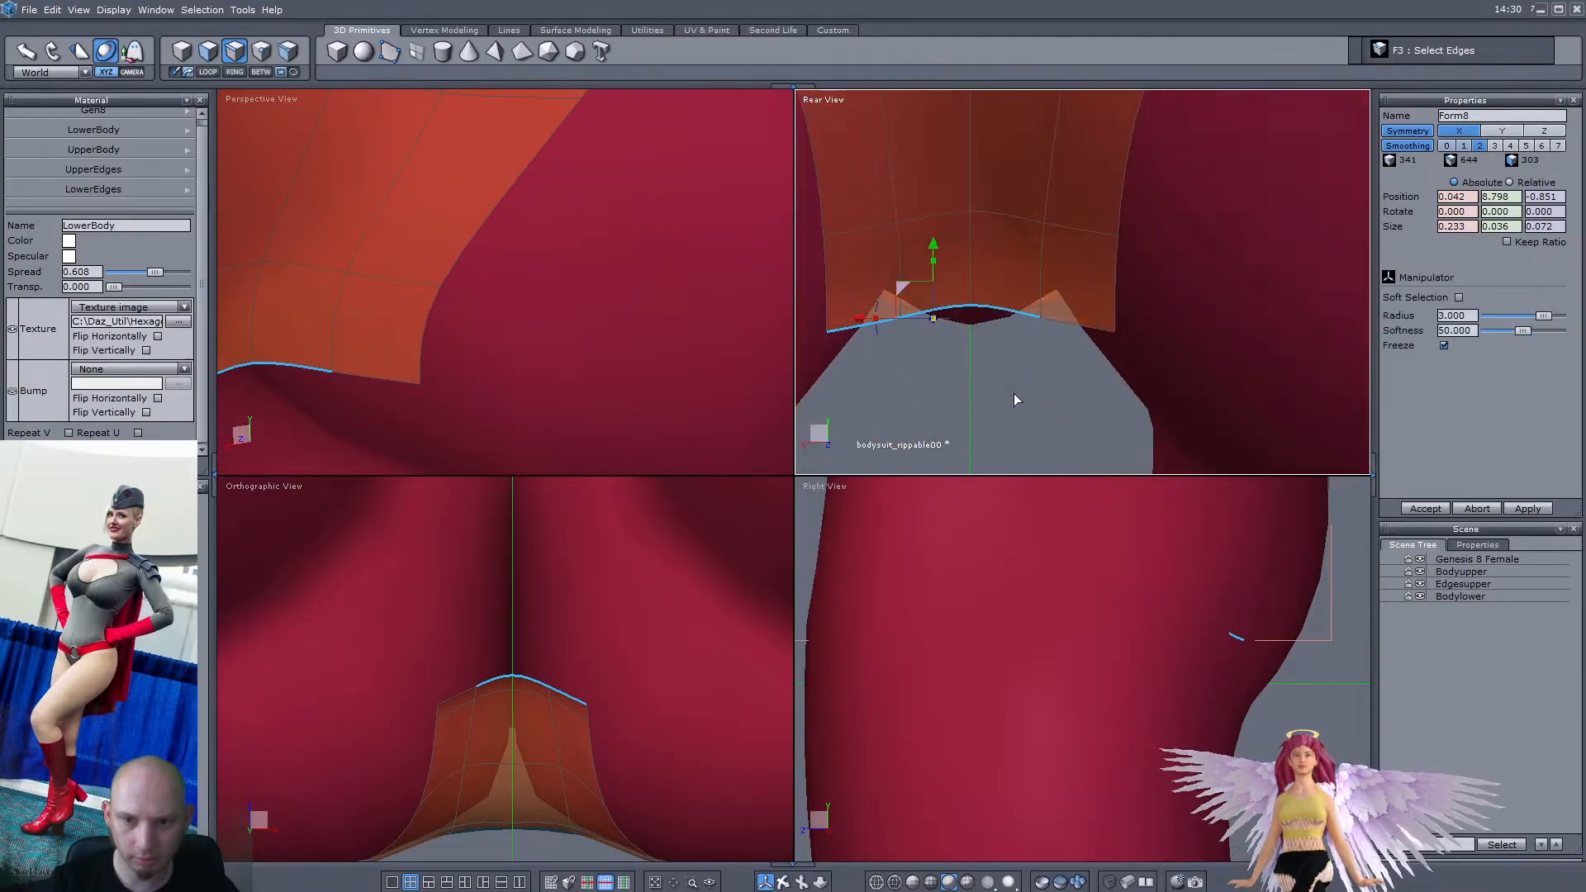
Flatten the new border vertically at about Y 8.80 and bring it forward under the crotch to about Z -0.65
drag(883, 324, 899, 322)
drag(945, 262, 950, 330)
middle_drag(430, 347, 387, 231)
drag(340, 268, 288, 326)
middle_drag(297, 322, 669, 339)
Select the new border's whole edge loop and flatten it front to back into a straight line at about Z -0.65
scroll(564, 652, down, 5)
scroll(557, 635, up, 5)
shift+click(573, 711)
scroll(573, 710, down, 5)
scroll(562, 664, up, 5)
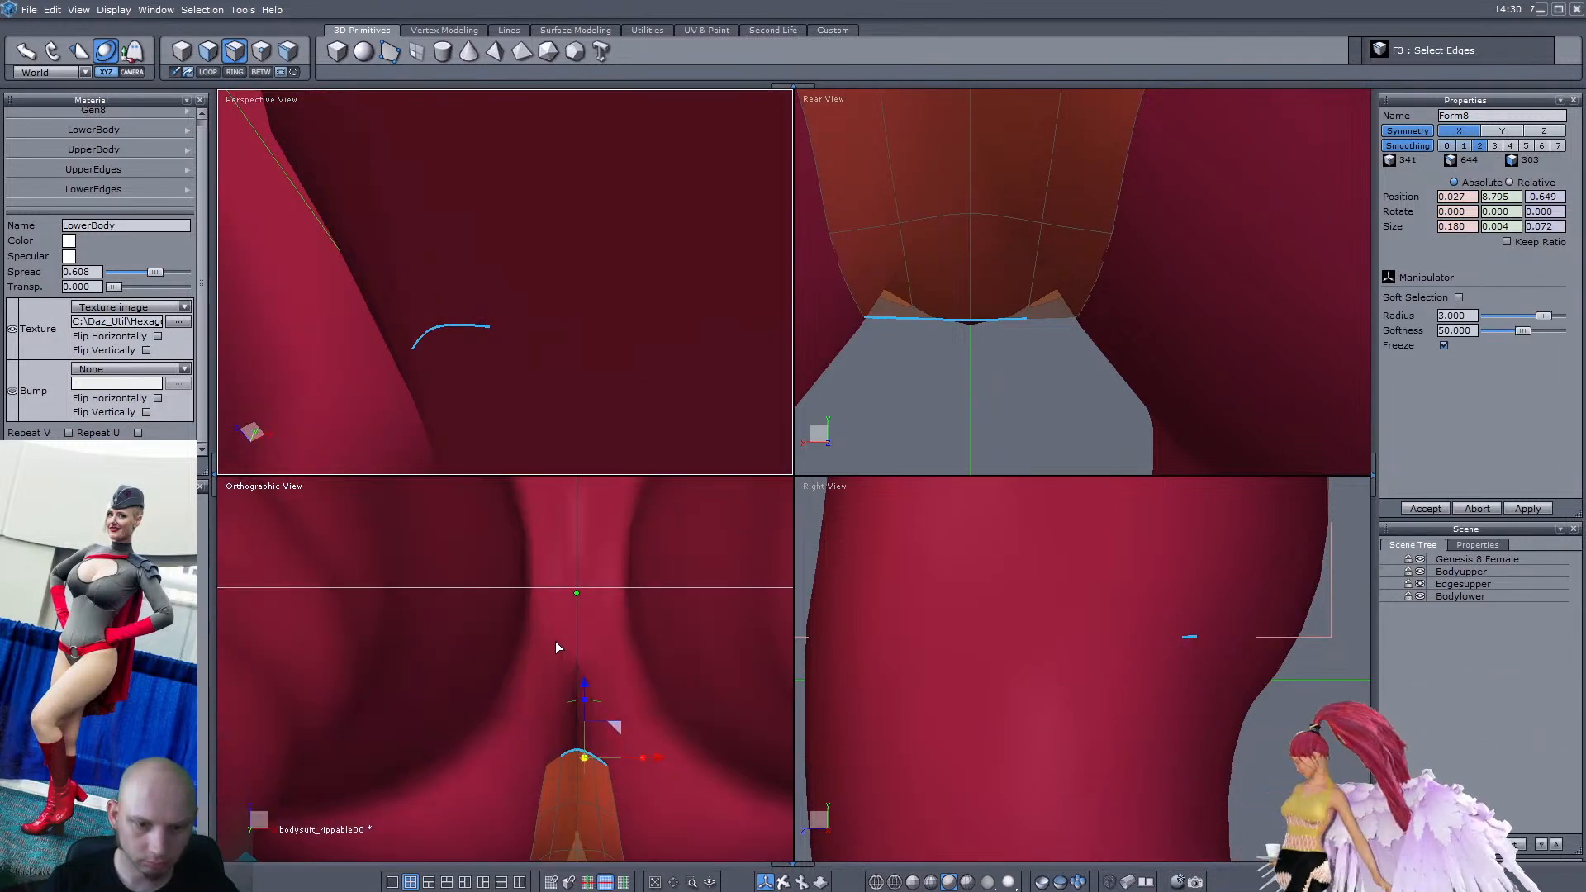
key(l)
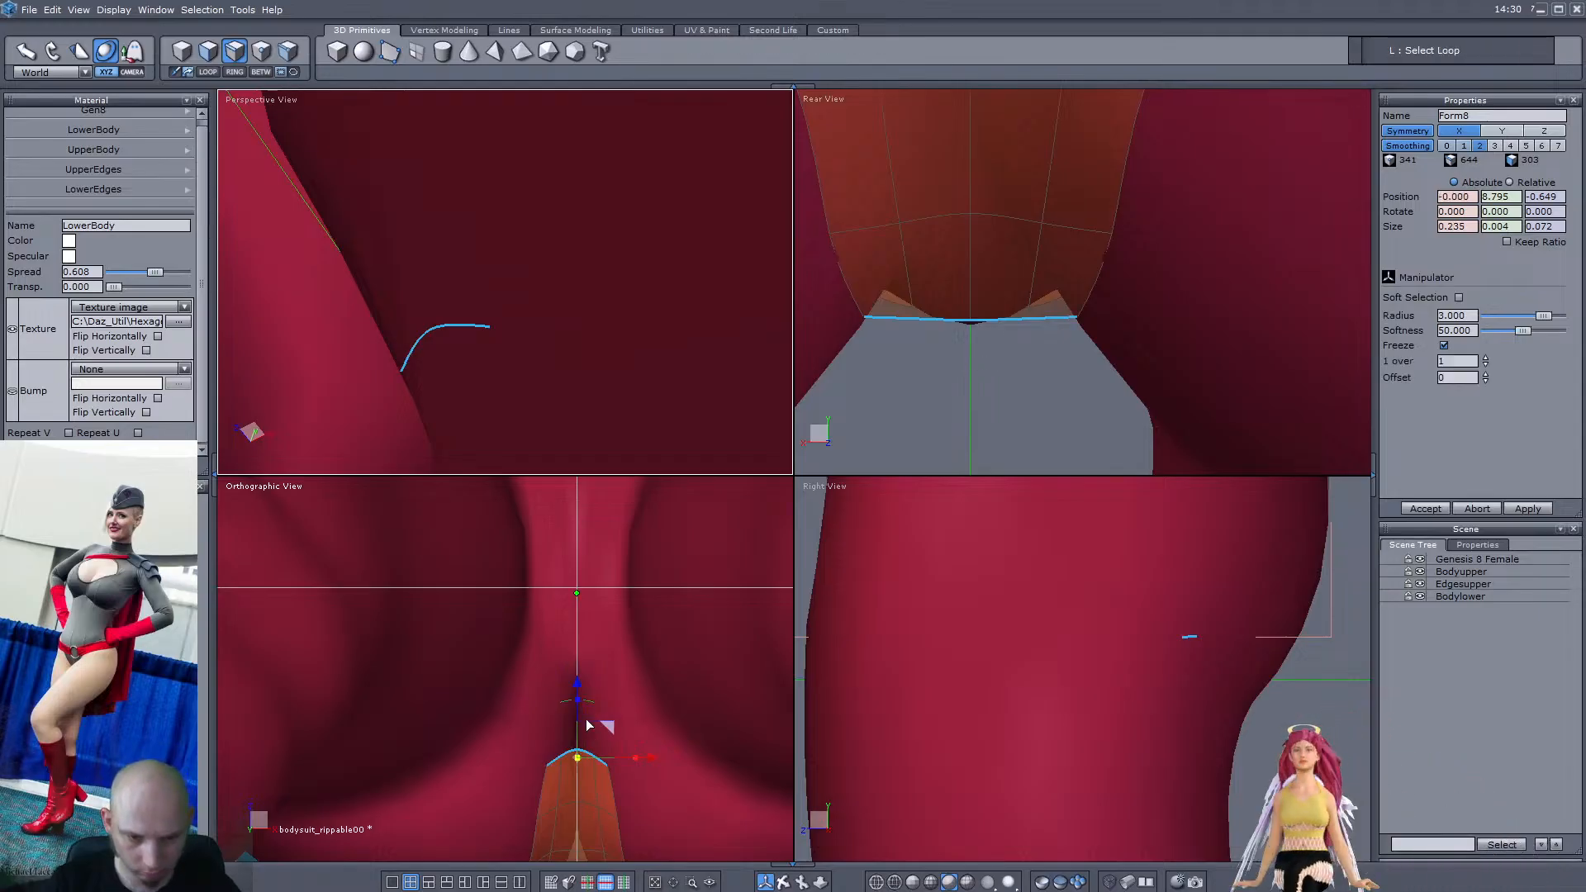
drag(578, 703, 577, 755)
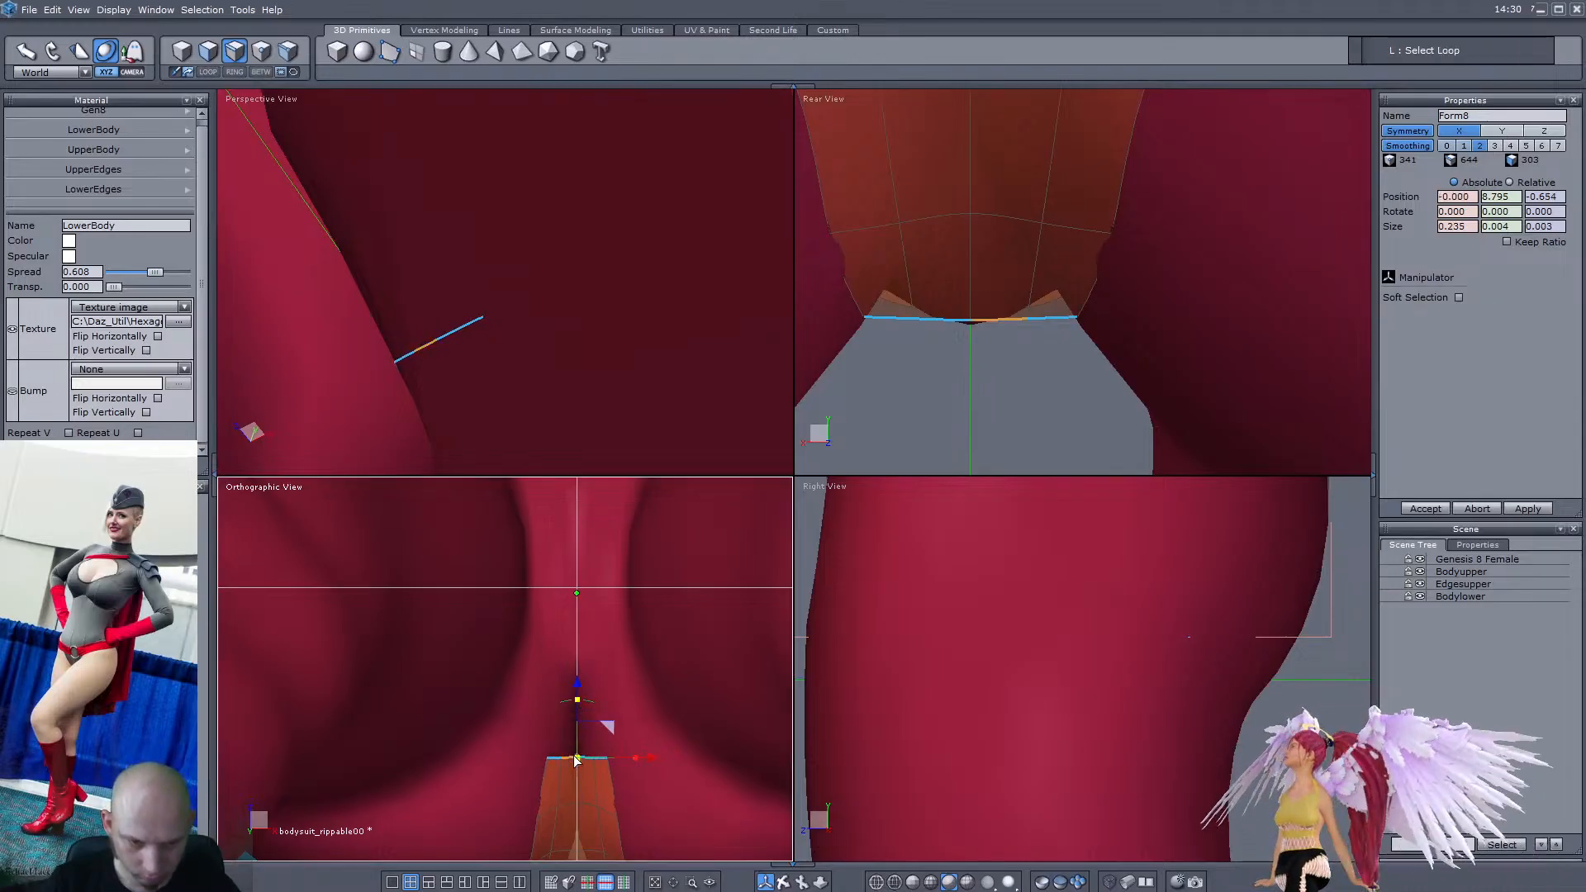
Extrude the straightened border forward under the crotch twice, to about Z -0.21 and about Z 0.40
drag(577, 683, 582, 568)
scroll(601, 678, down, 2)
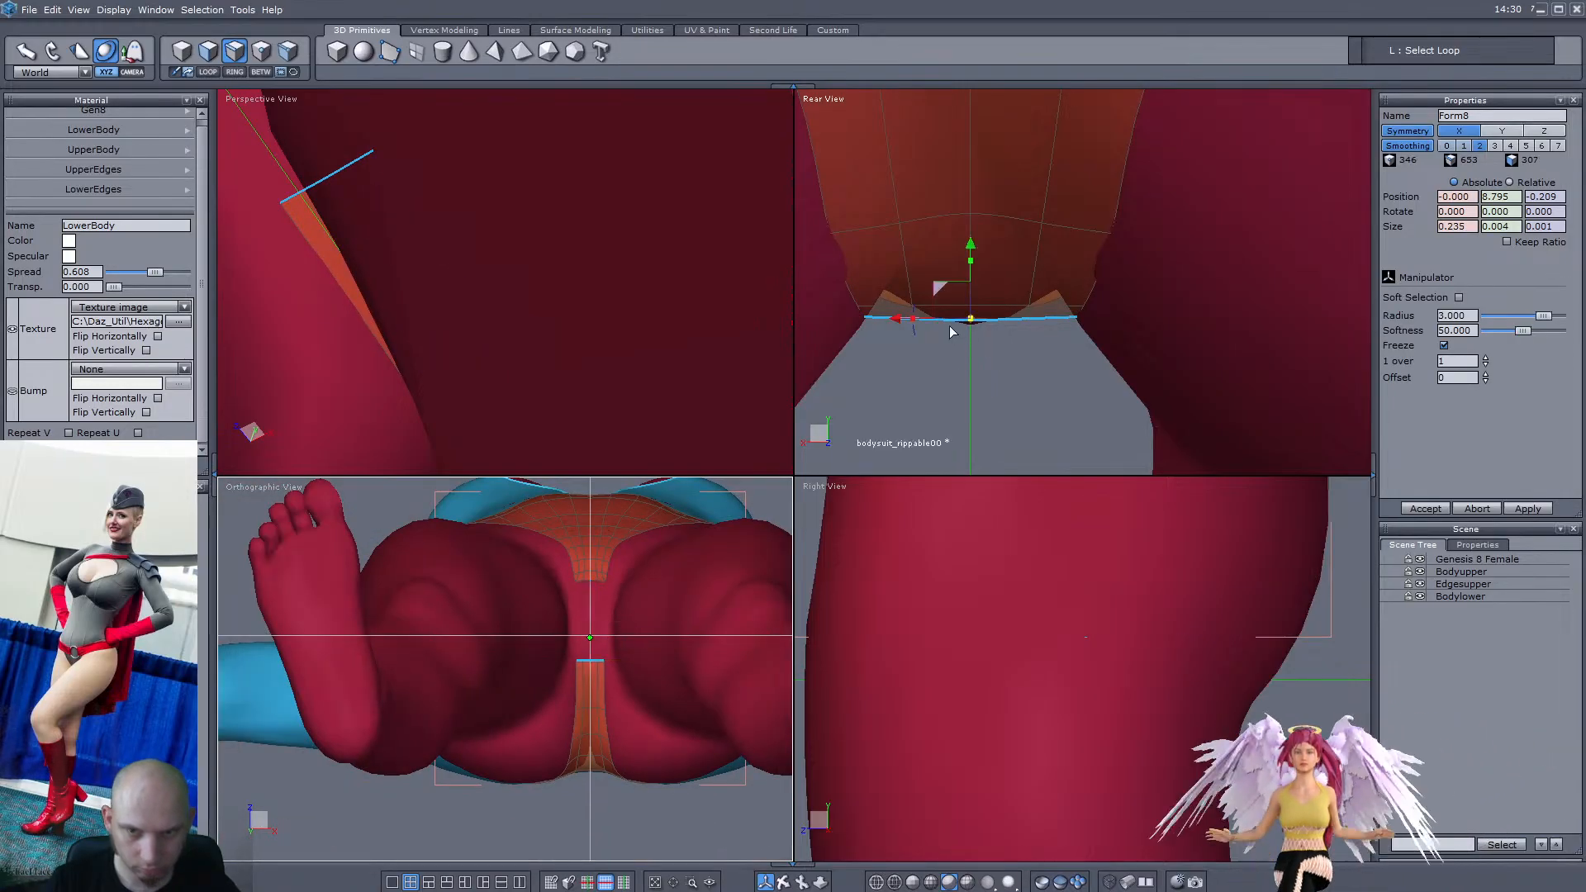
scroll(910, 310, up, 1)
scroll(584, 600, up, 3)
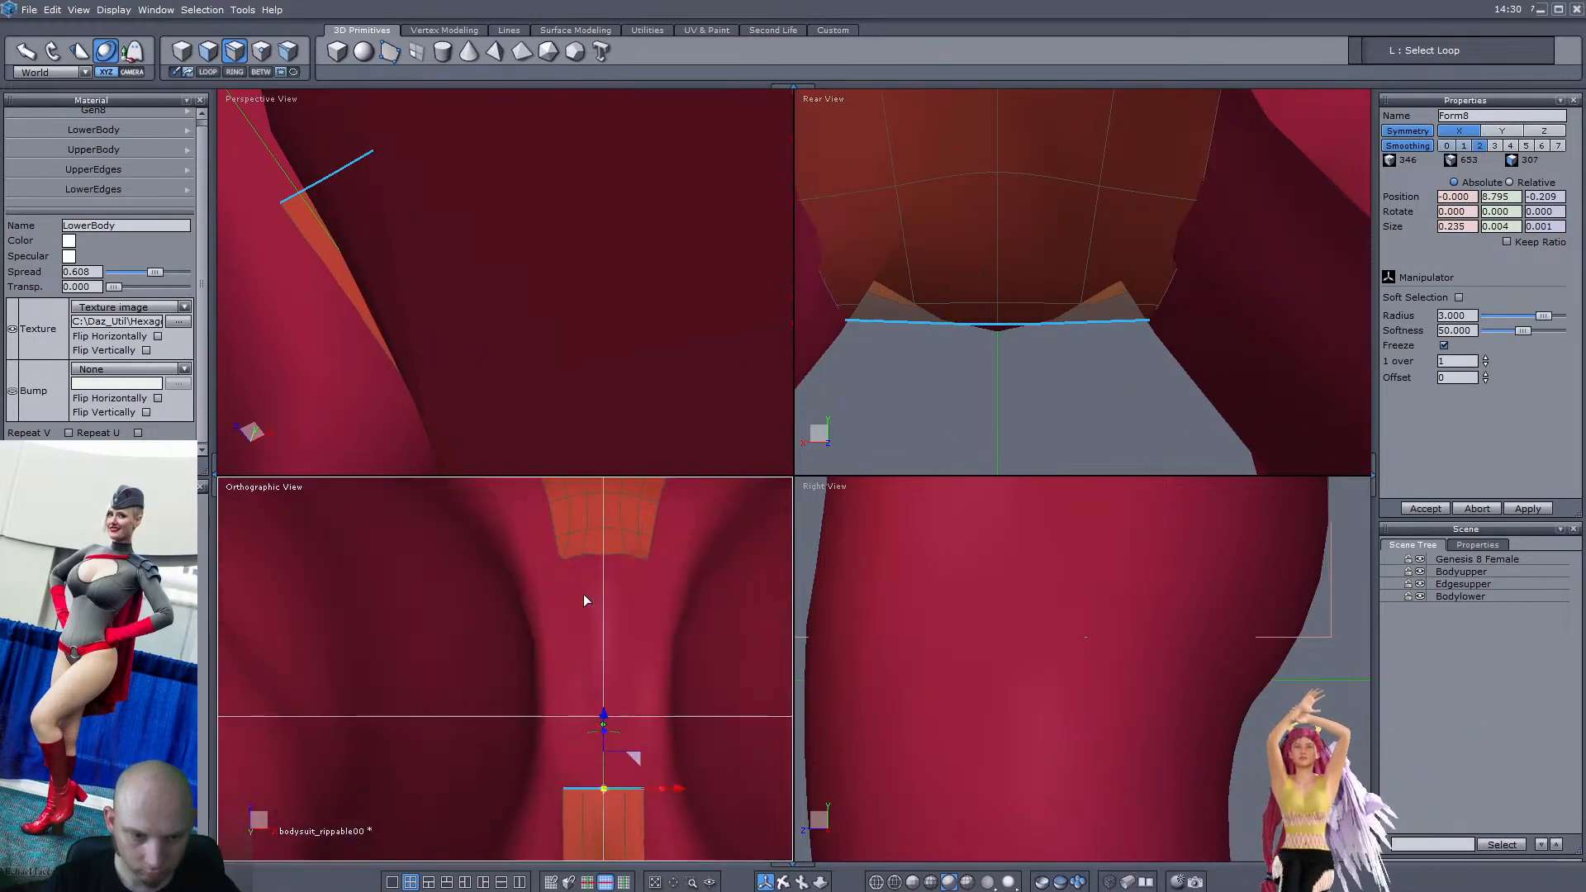
drag(604, 716, 605, 529)
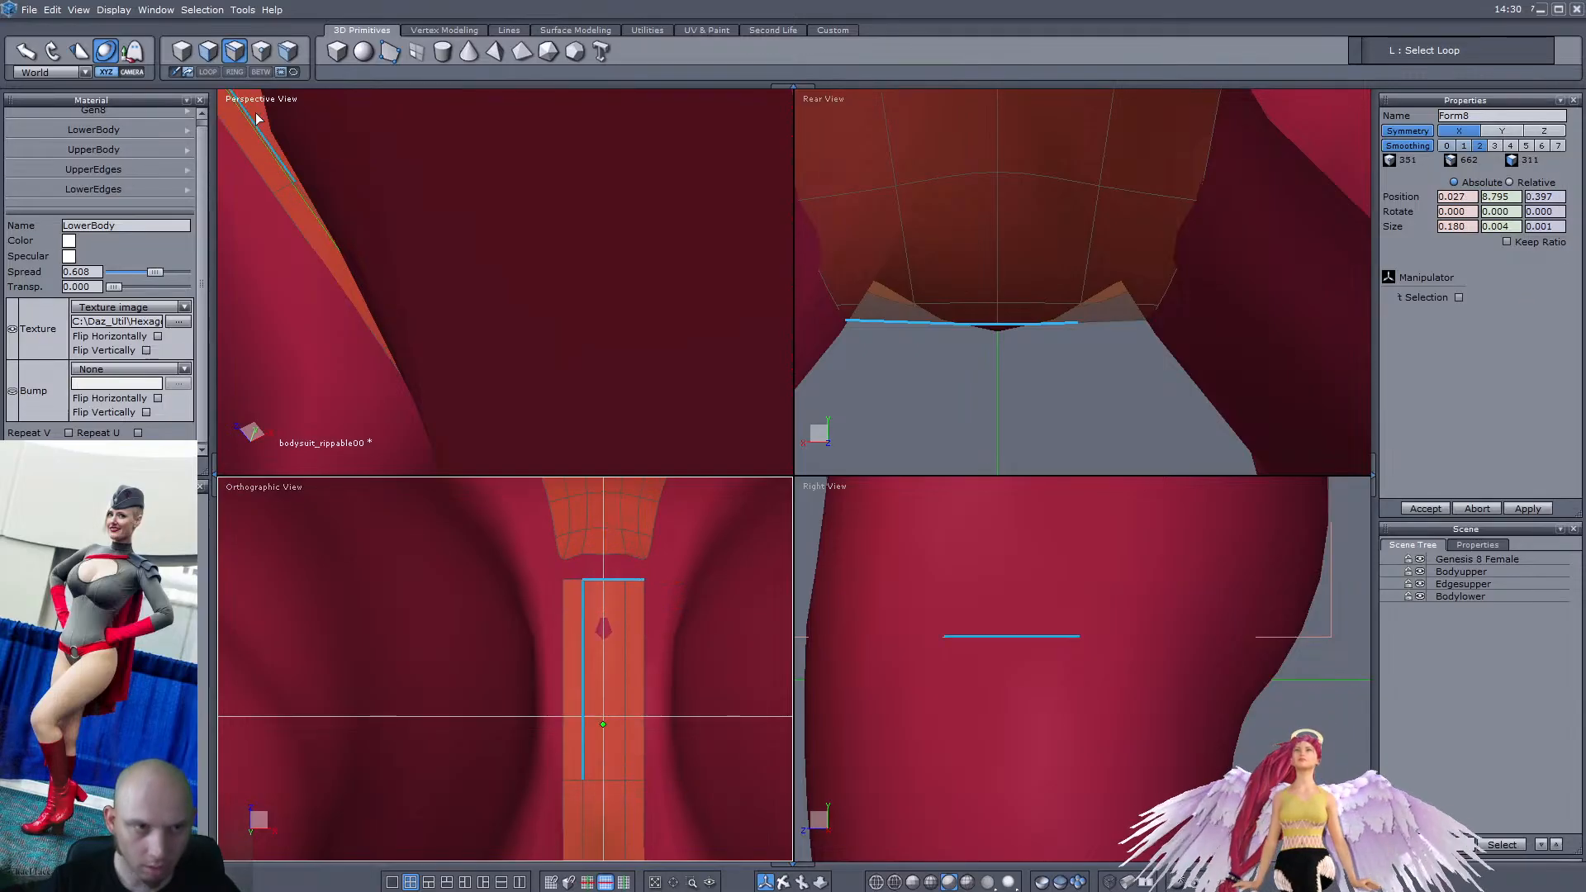
Target-weld the front end of the crotch strip to the lower border of the front panel
scroll(361, 346, down, 4)
right_drag(361, 345, 494, 211)
scroll(291, 205, up, 2)
scroll(453, 322, up, 7)
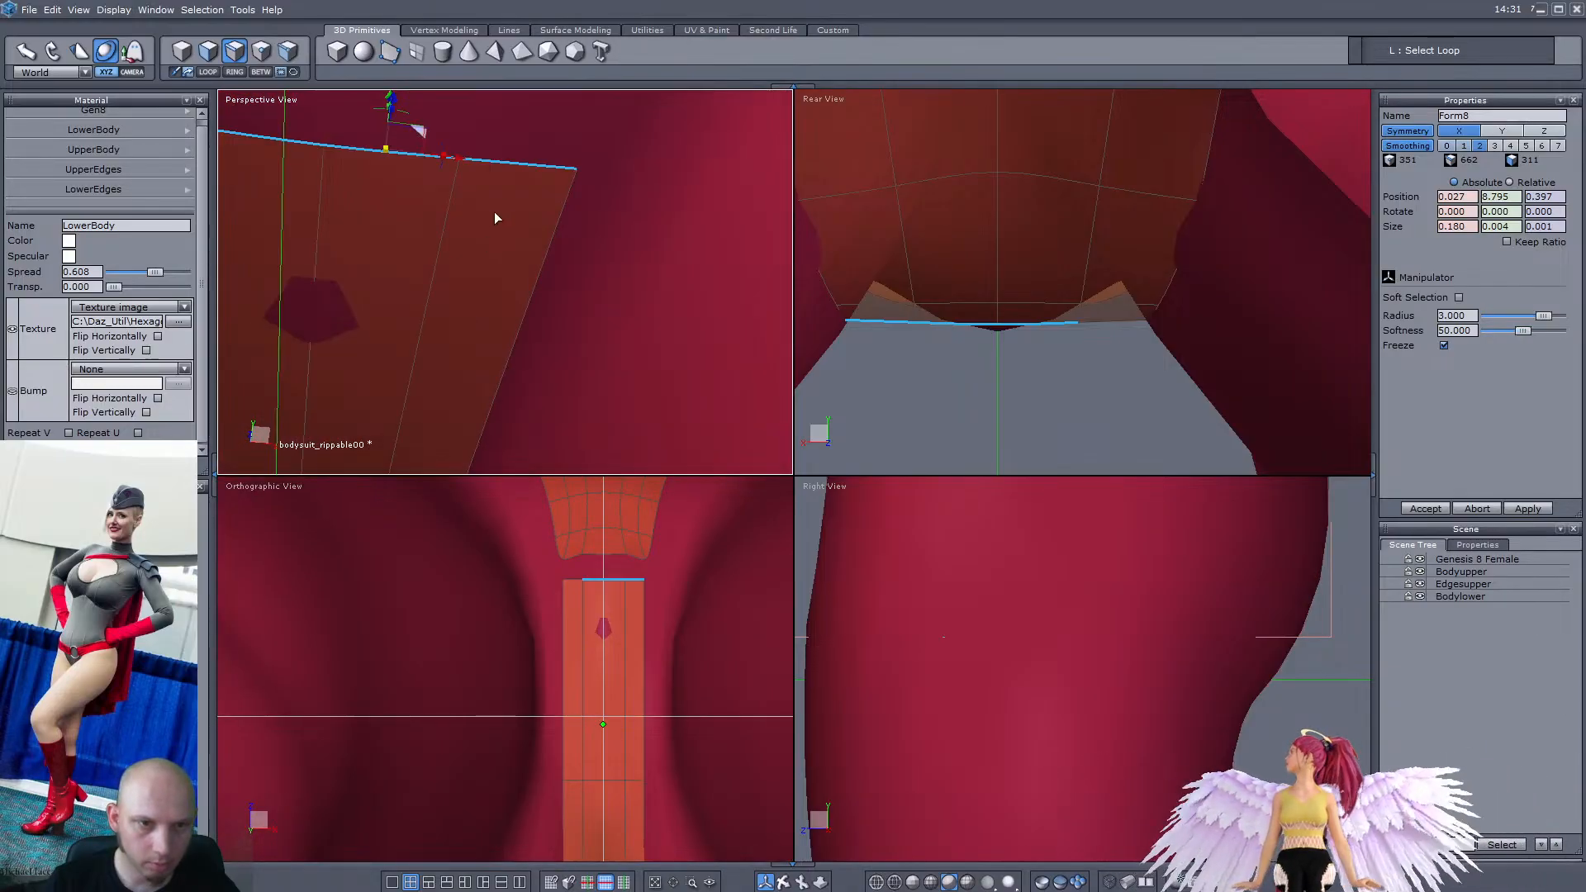
click(513, 165)
scroll(513, 165, down, 6)
scroll(517, 170, up, 3)
key(w)
click(567, 286)
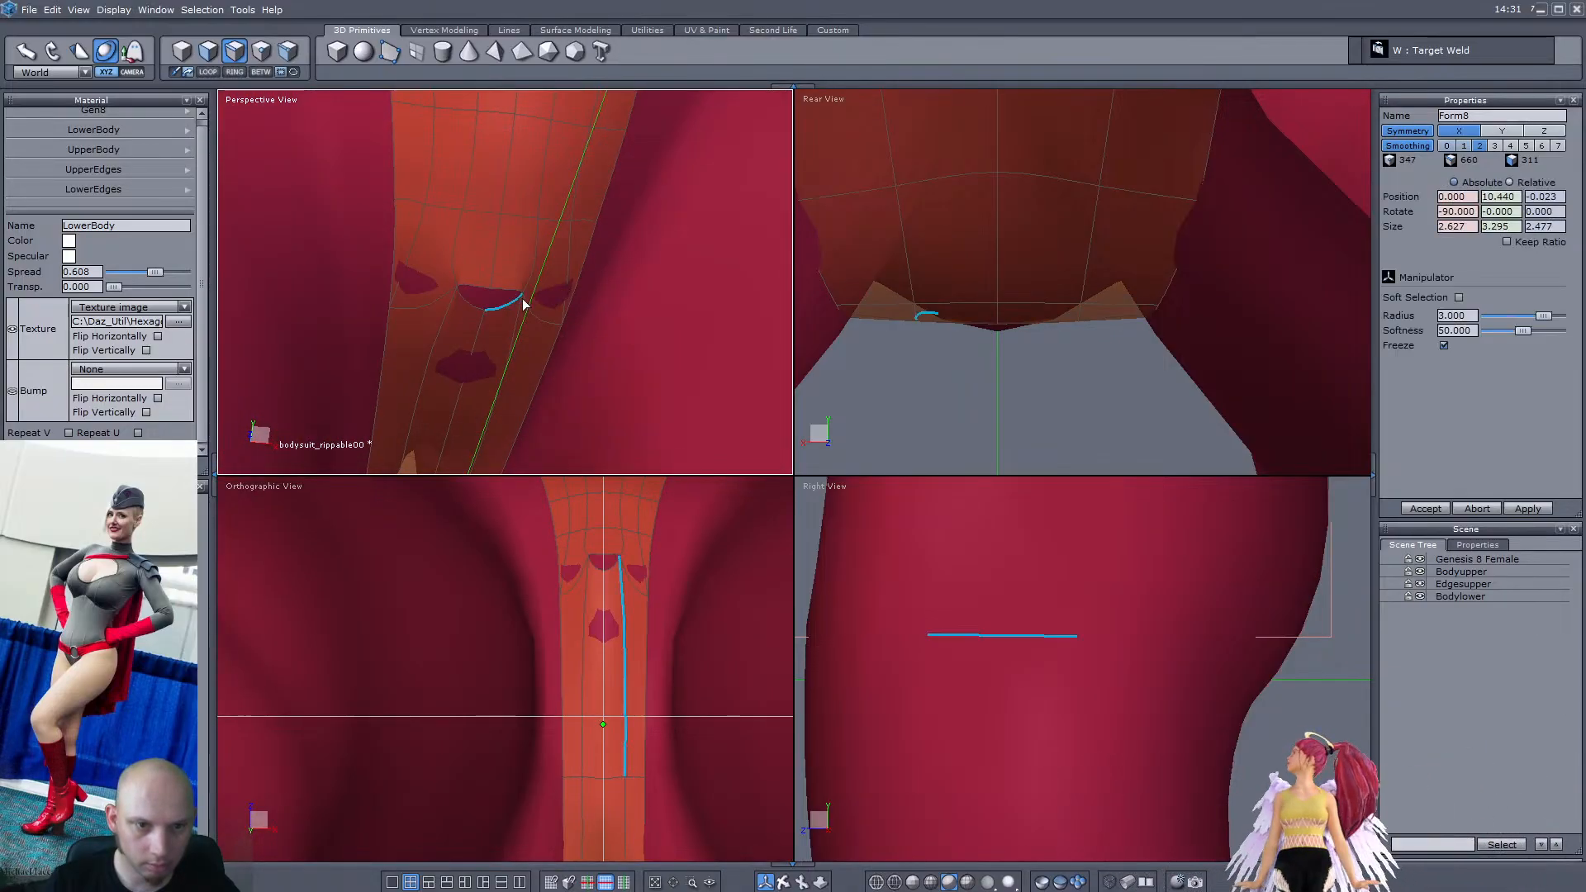
click(499, 290)
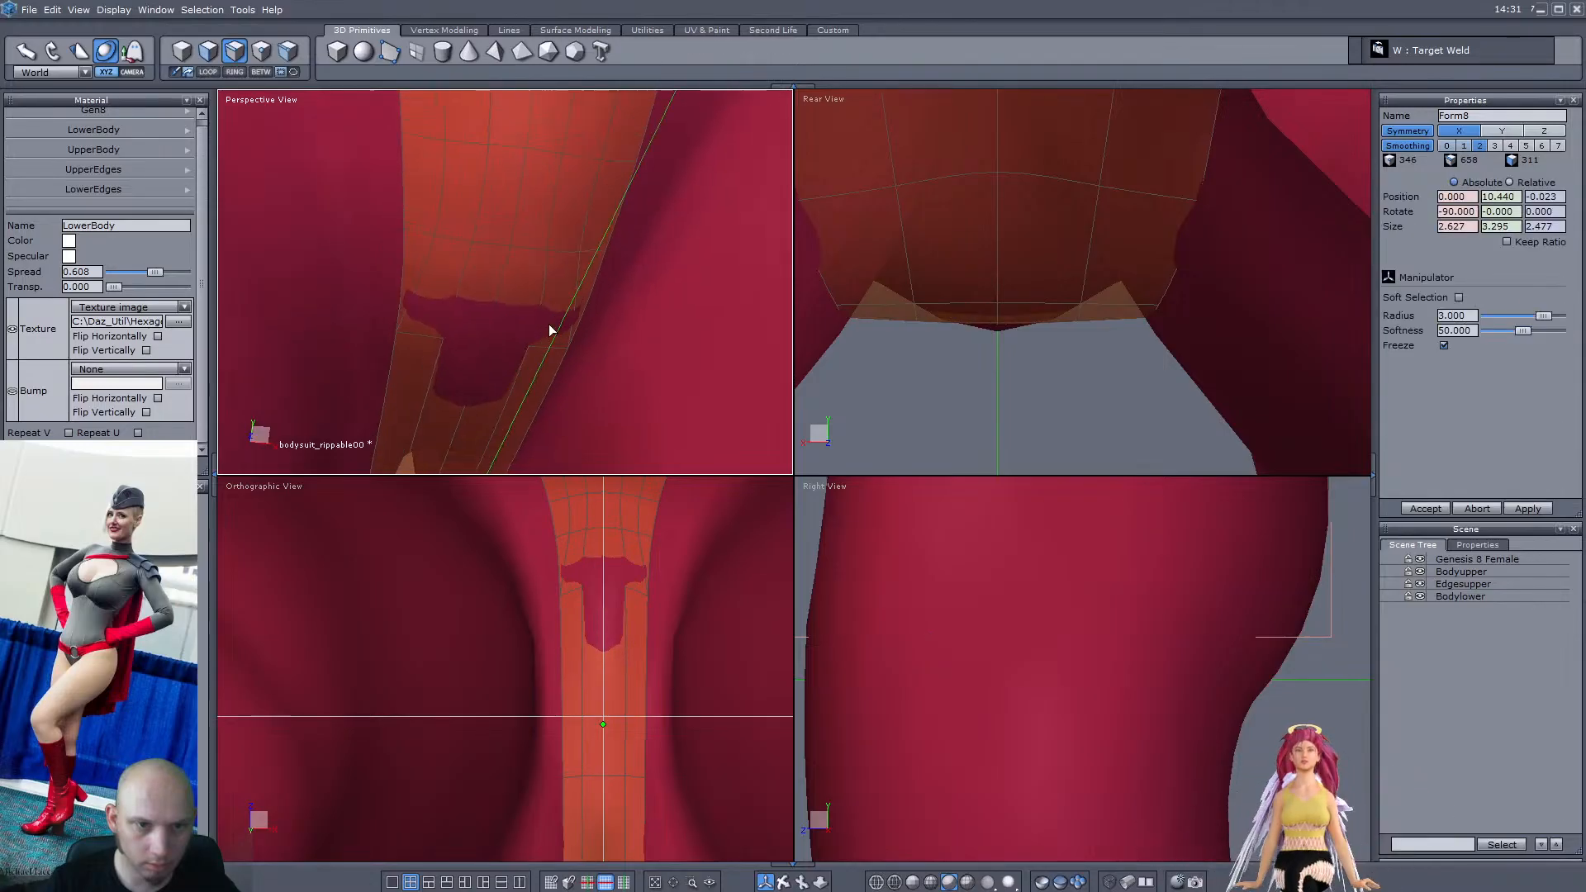
Move the welded row's inner edge beside the centre line to about Y 8.80, Z 0.47
right_drag(548, 325, 591, 316)
scroll(592, 316, up, 4)
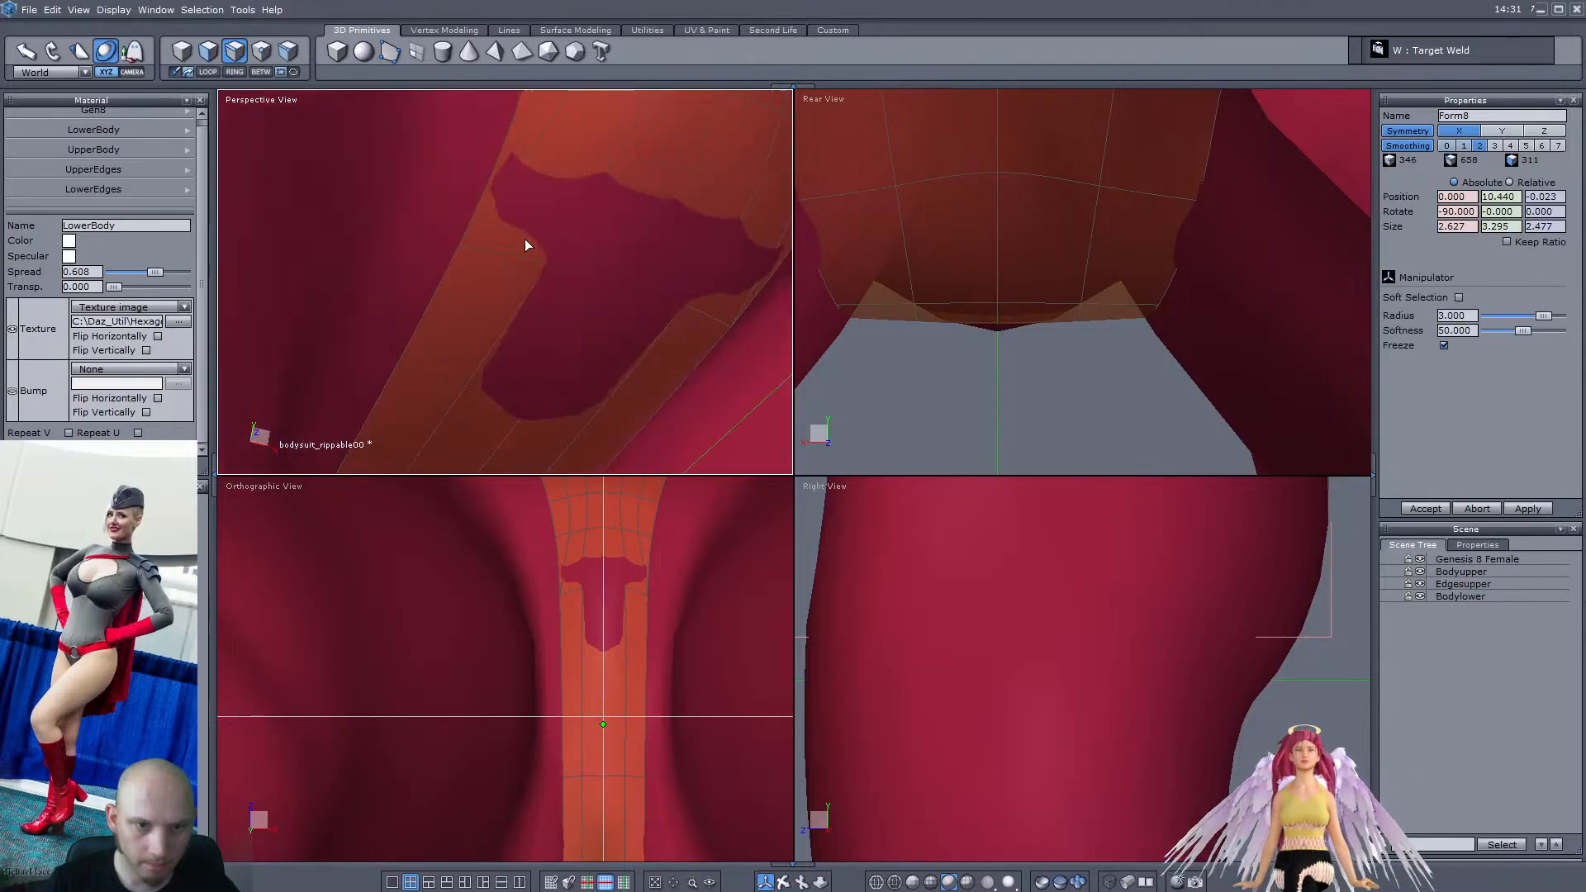
click(560, 272)
right_drag(560, 273, 622, 397)
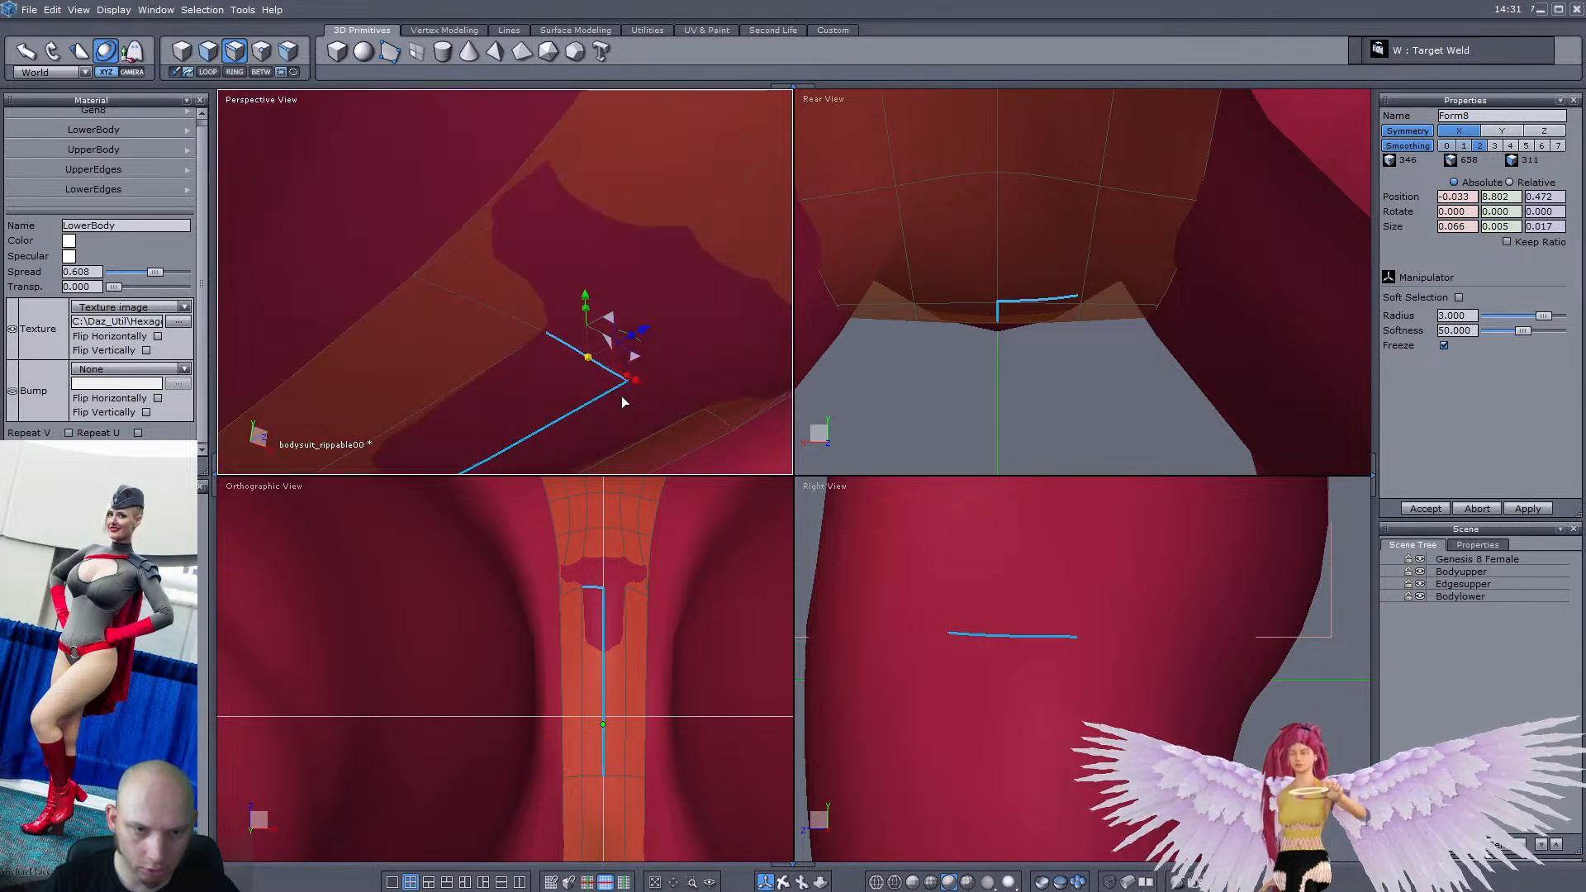
scroll(614, 353, up, 5)
drag(563, 326, 571, 332)
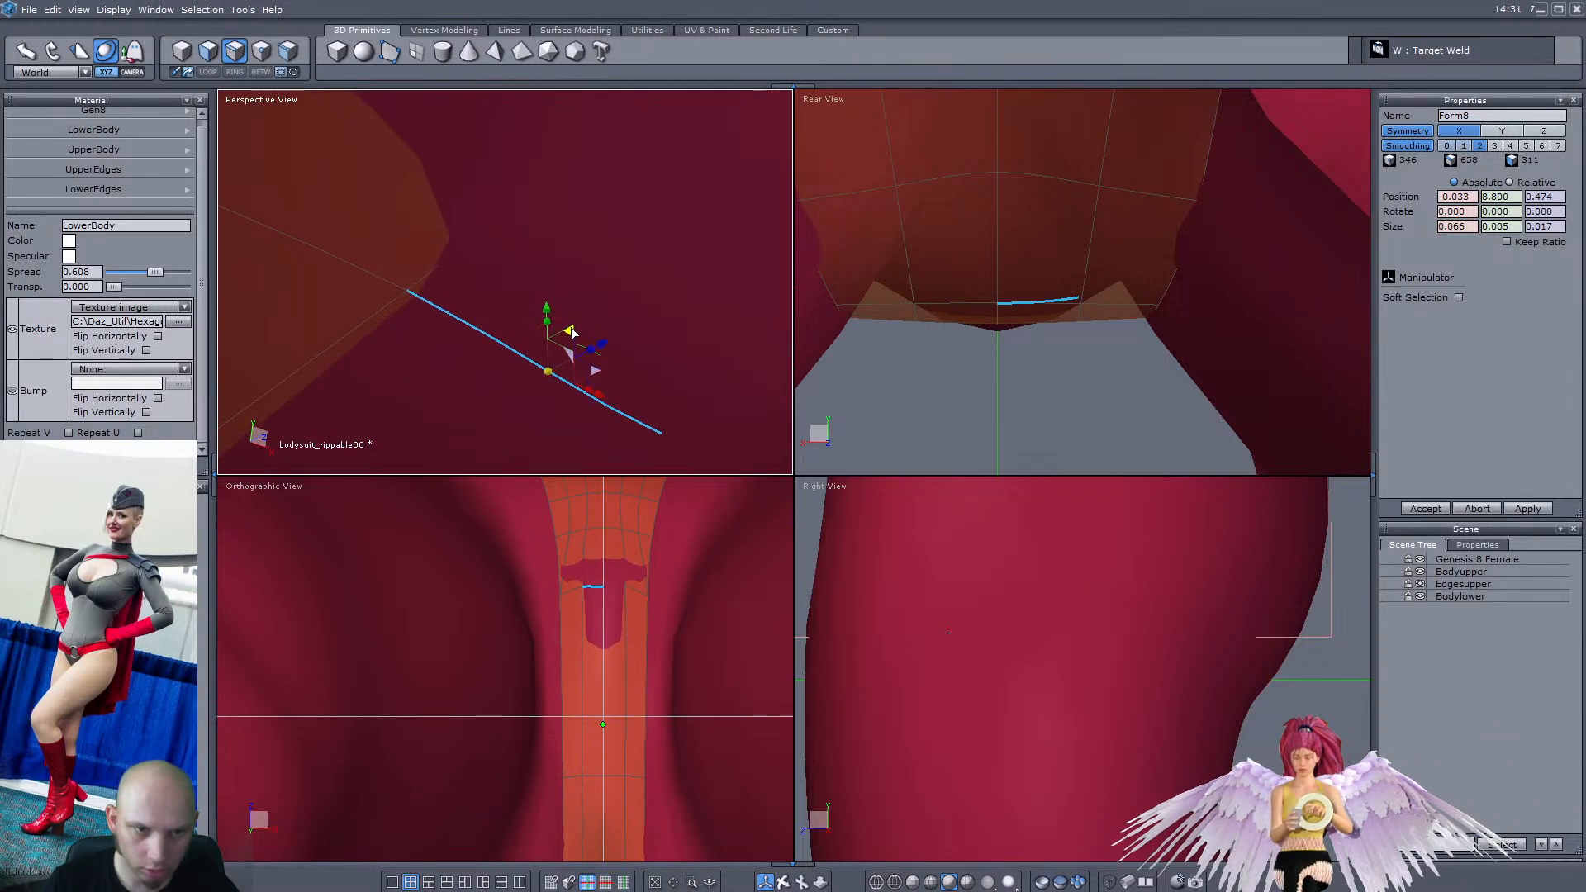
Move the welded row's middle side point outside the body surface, to about X -0.07, Y 8.79, Z 0.50
right_drag(572, 332, 502, 315)
click(264, 49)
scroll(580, 291, up, 3)
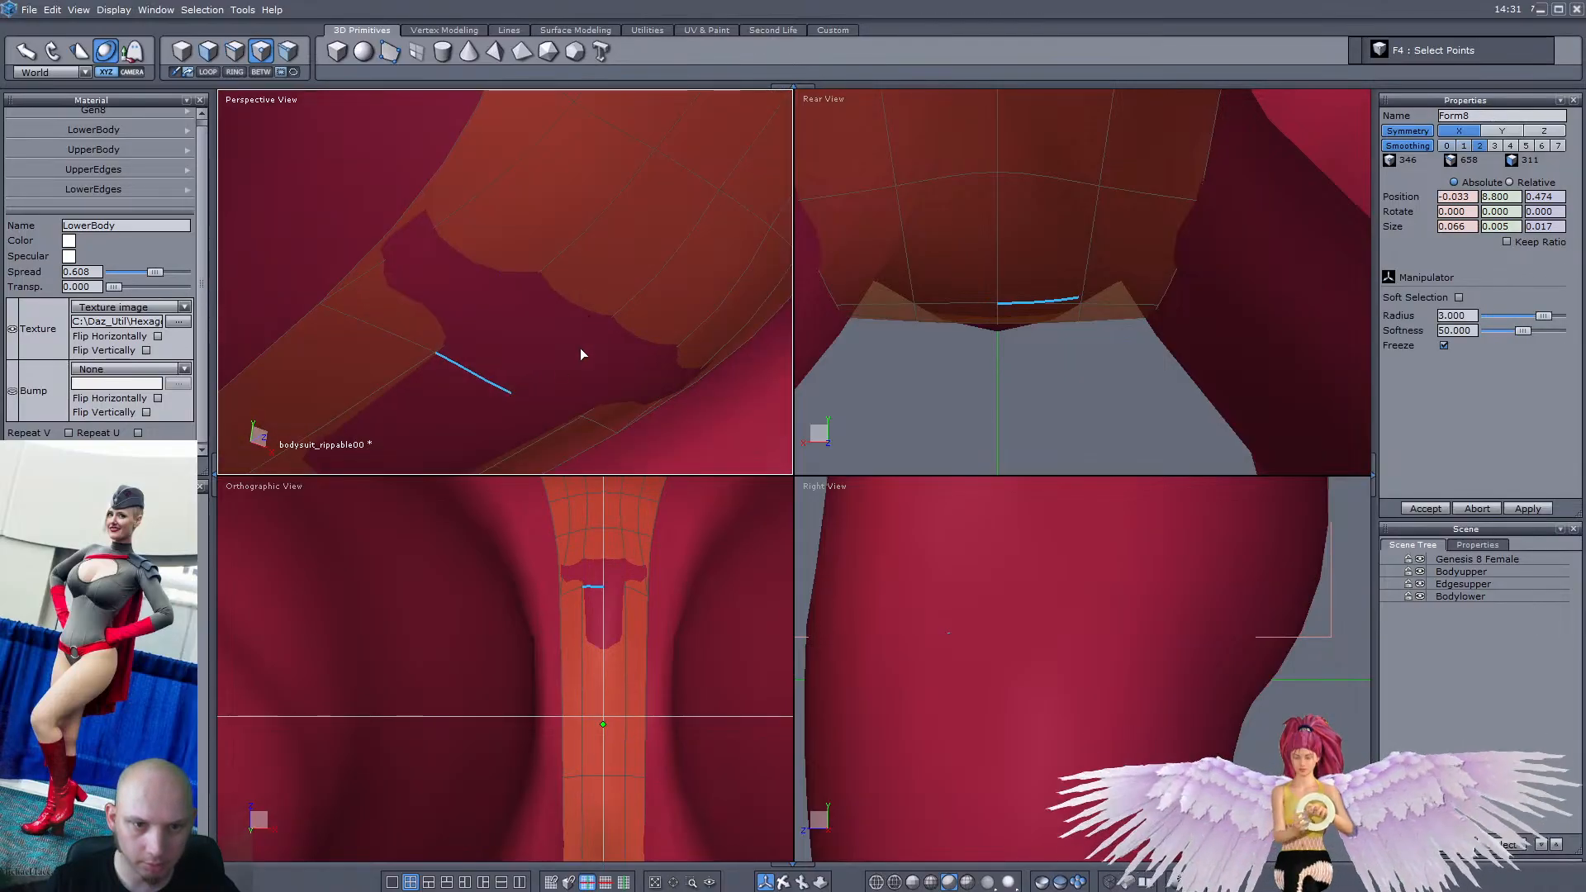
drag(531, 359, 460, 319)
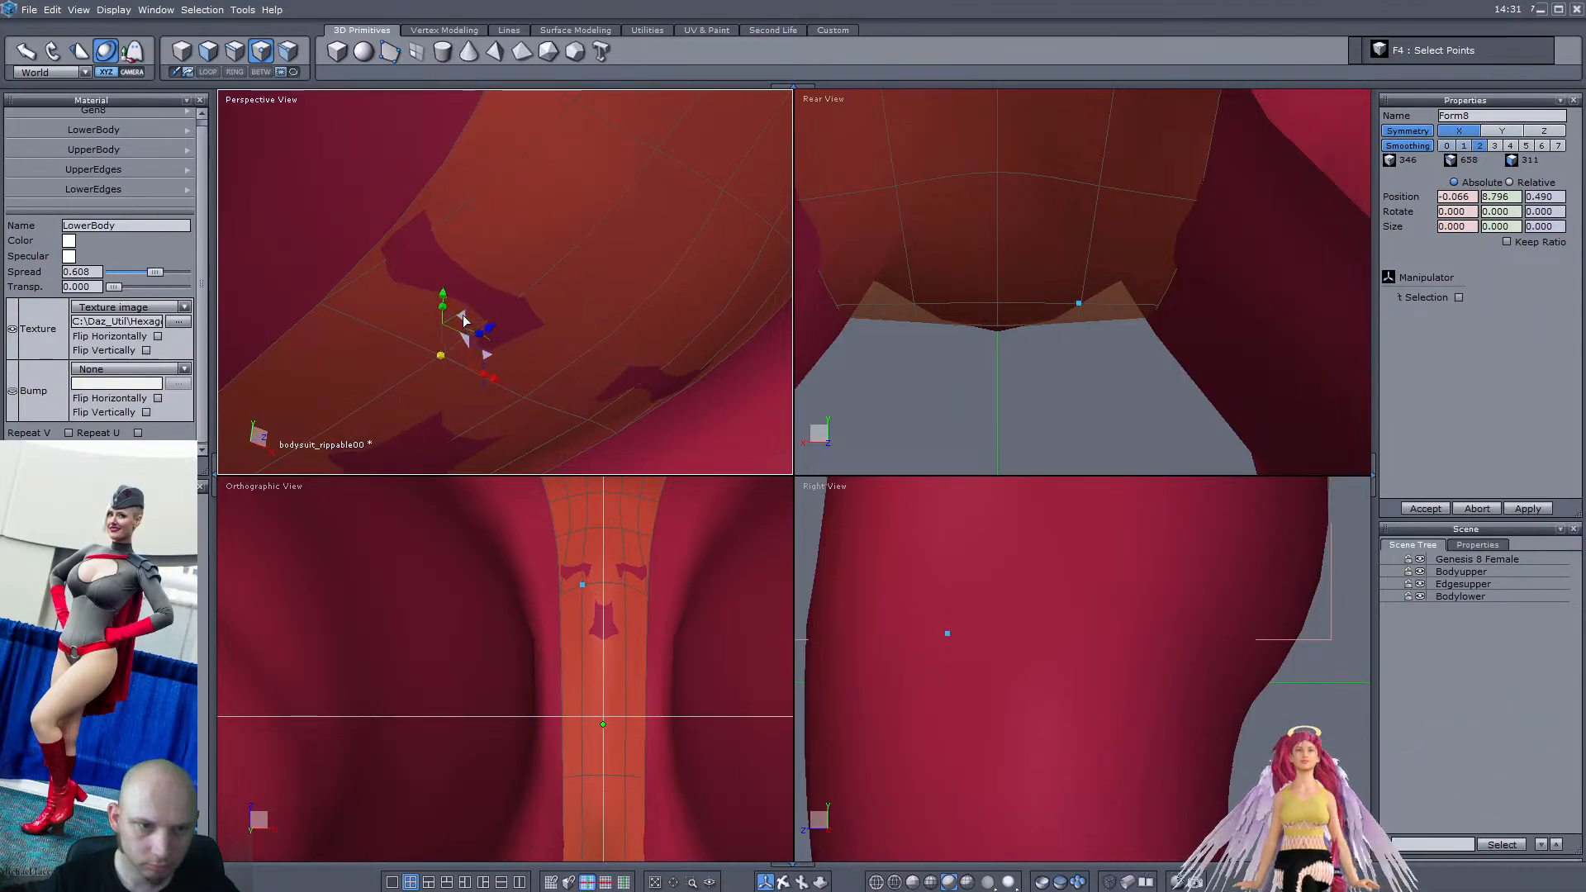
scroll(430, 308, down, 3)
scroll(396, 303, up, 2)
drag(410, 258, 419, 257)
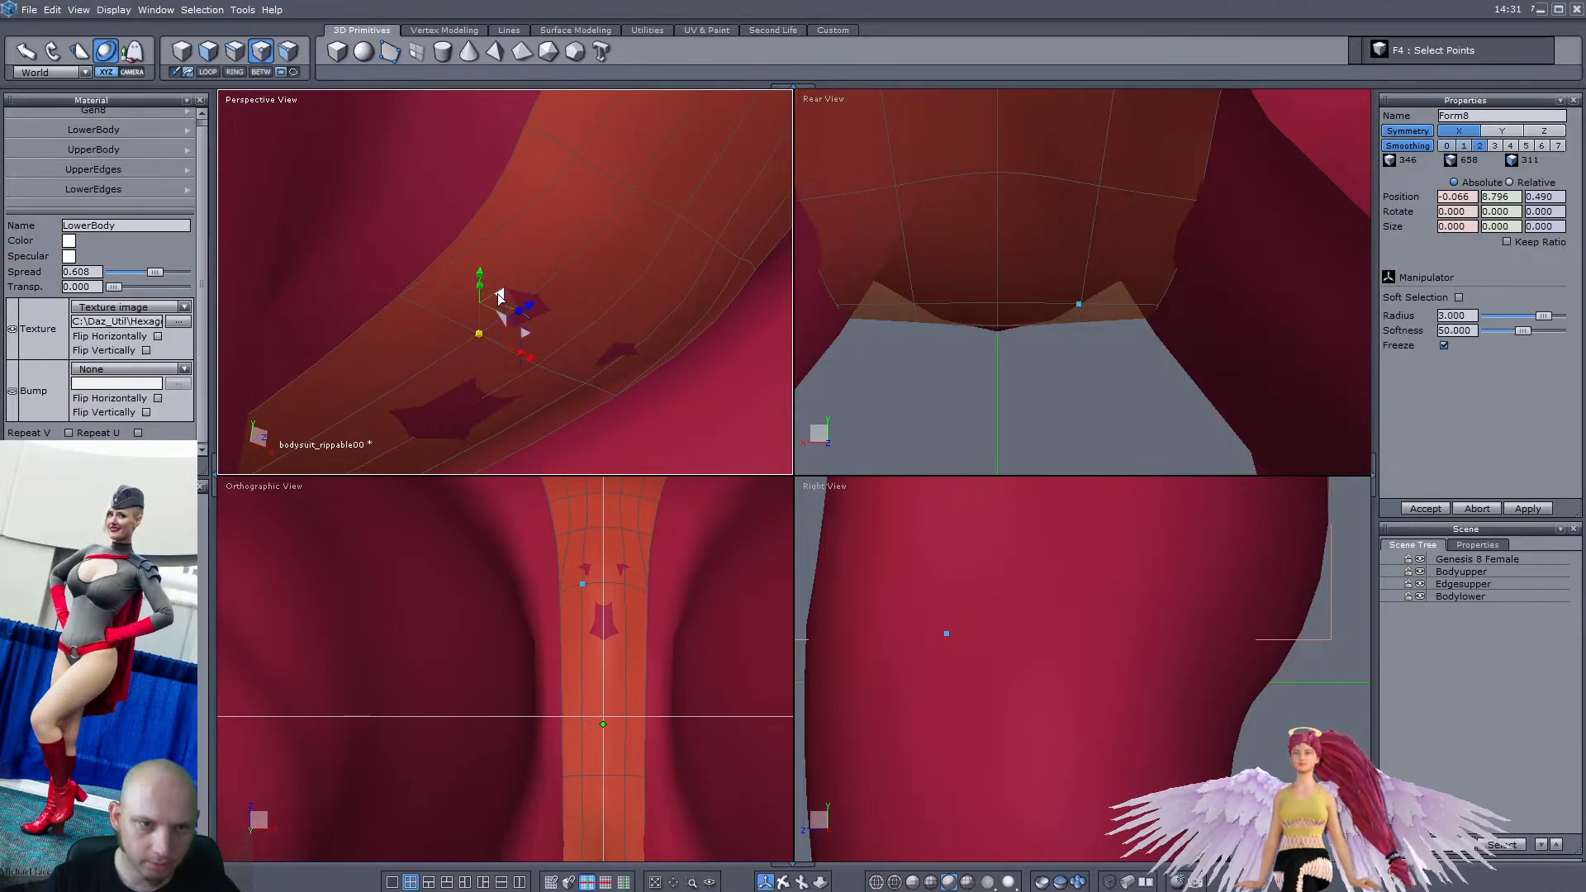
drag(500, 297, 506, 296)
Insert a cross row through the crotch strip's long front section by connecting its ring of lengthwise edges
middle_drag(509, 297, 438, 370)
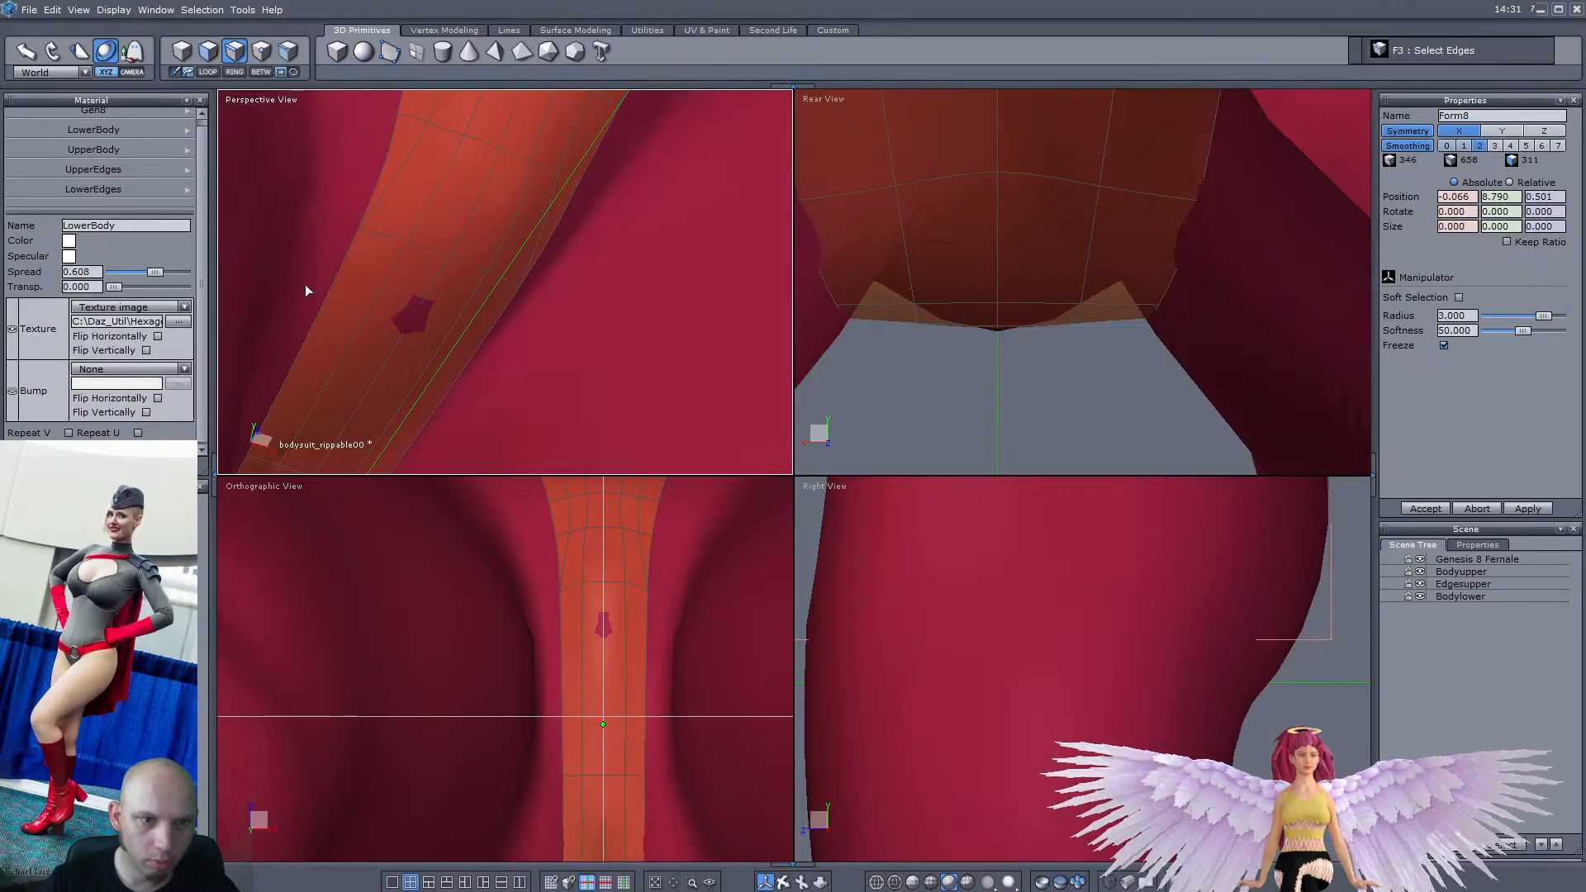
key(k)
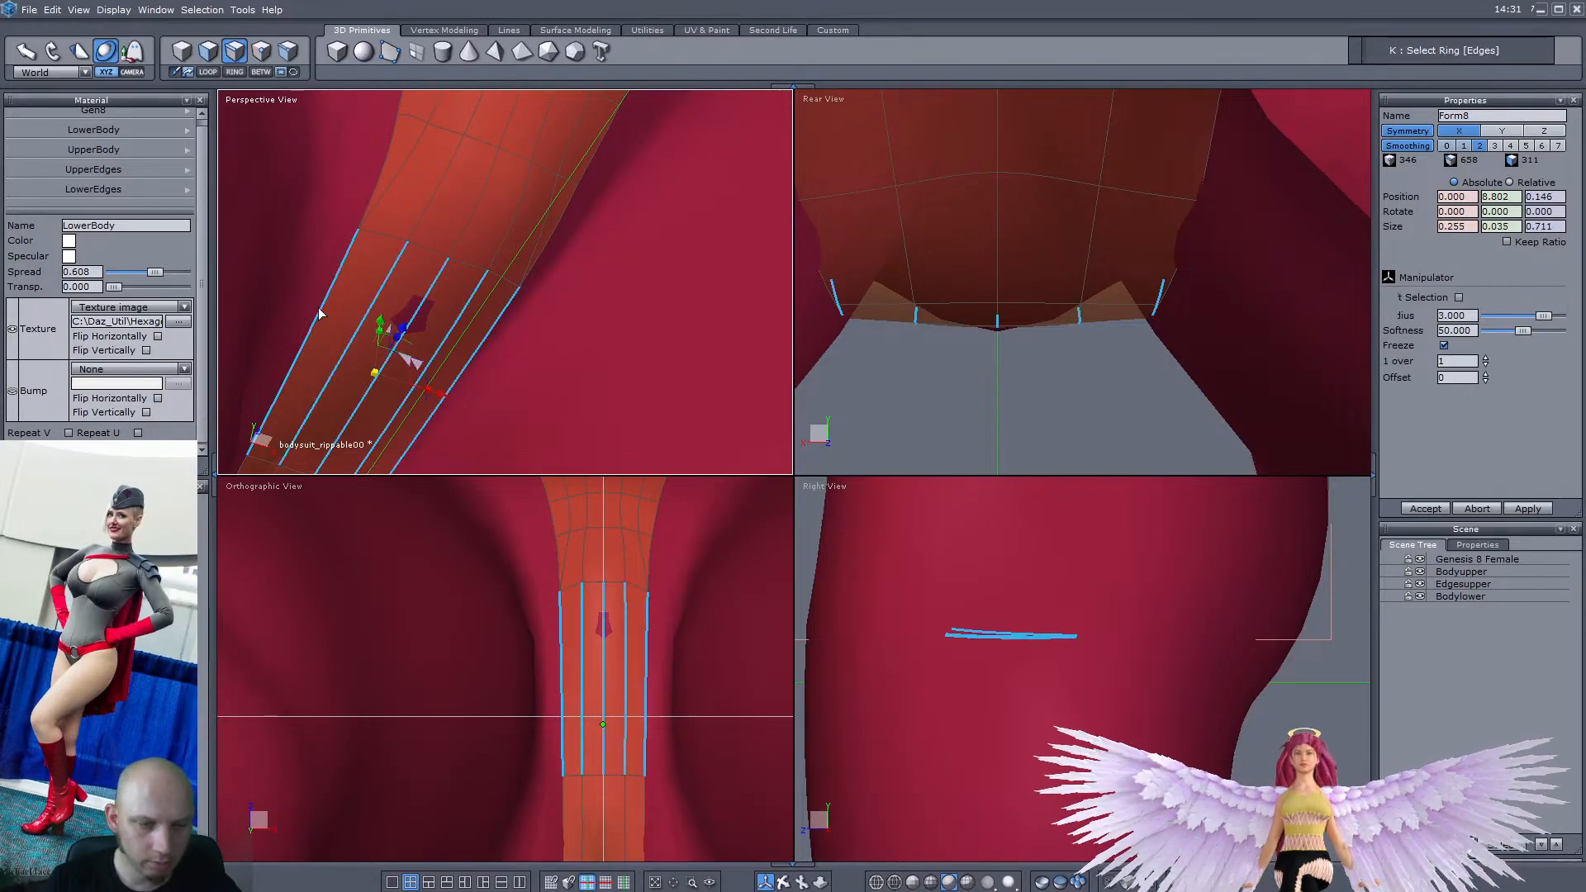
key(alt+a)
Fit the new row's middle side point at about X -0.06, Y 8.79, Z 0.15, undoing the last change
scroll(379, 339, up, 5)
click(261, 51)
right_drag(490, 420, 555, 349)
scroll(549, 371, up, 4)
drag(555, 349, 447, 377)
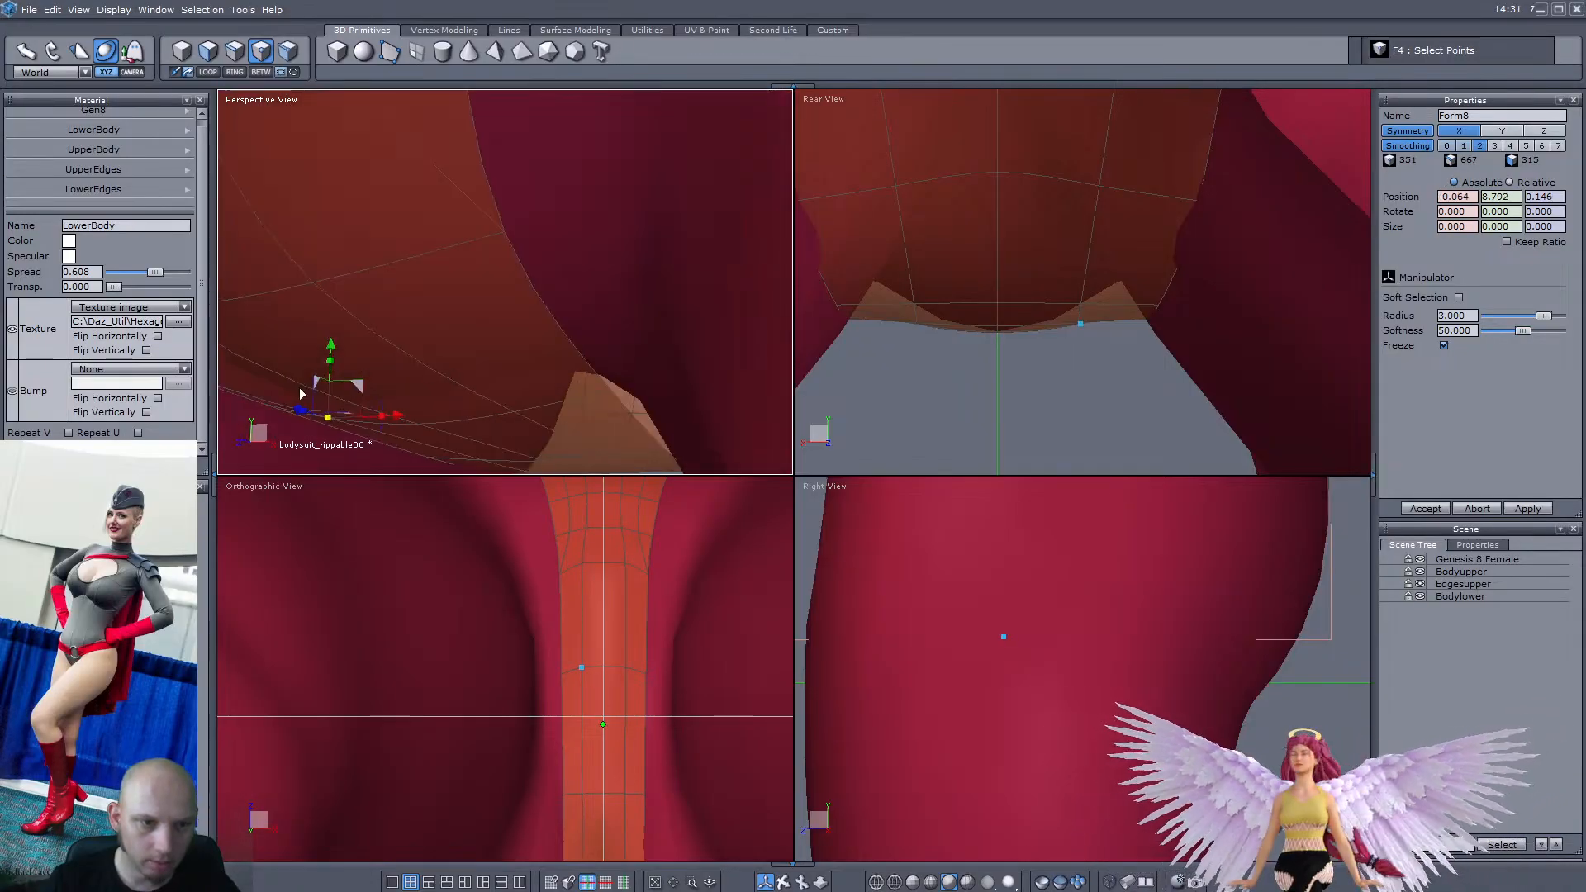
right_drag(529, 275, 554, 271)
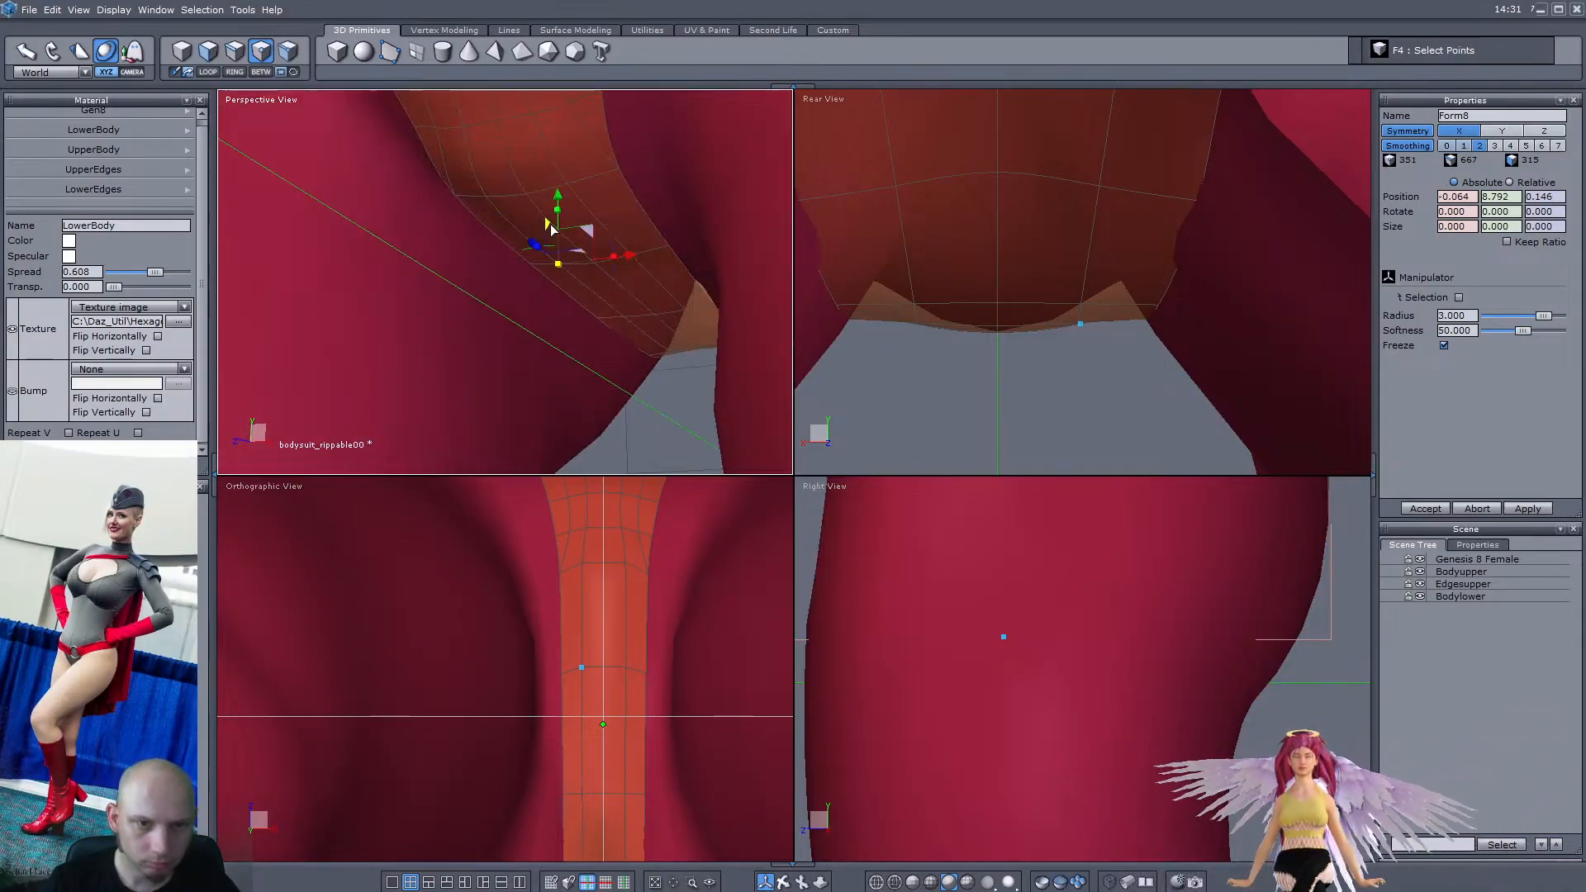
key(ctrl+z)
Narrow the crotch strip's cross loop at about Z -0.21 and raise it toward the body
right_drag(635, 341, 730, 235)
key(l)
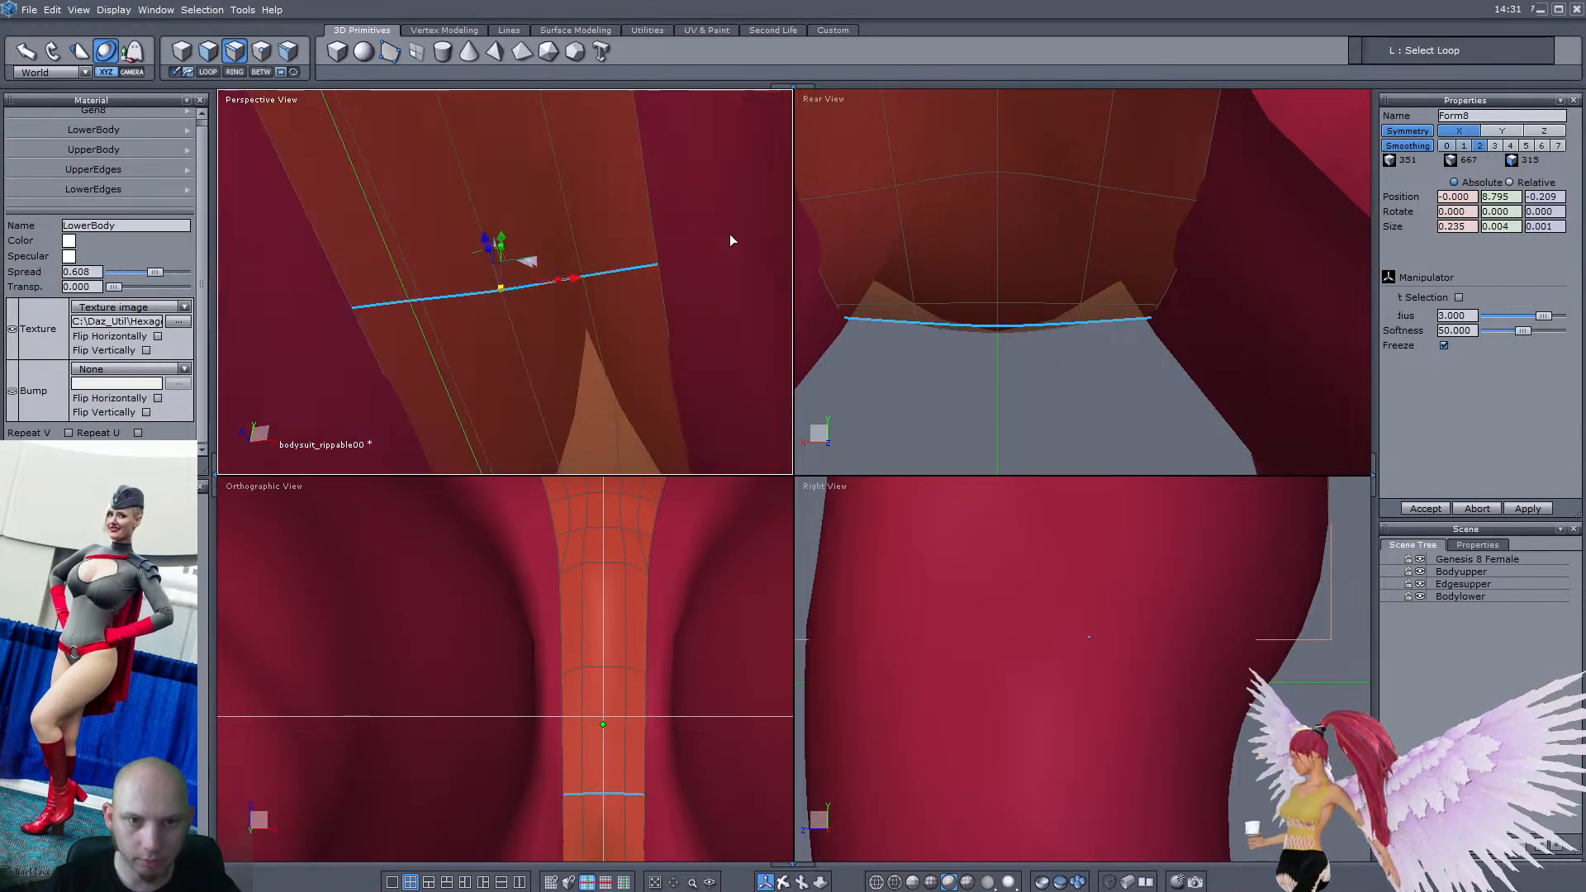
drag(554, 285, 517, 290)
right_drag(517, 290, 595, 324)
drag(600, 323, 583, 175)
right_drag(583, 175, 617, 360)
Insert a cross row at about Z -0.05 between the raised loop and the next row forward by connecting their lengthwise edges
click(609, 314)
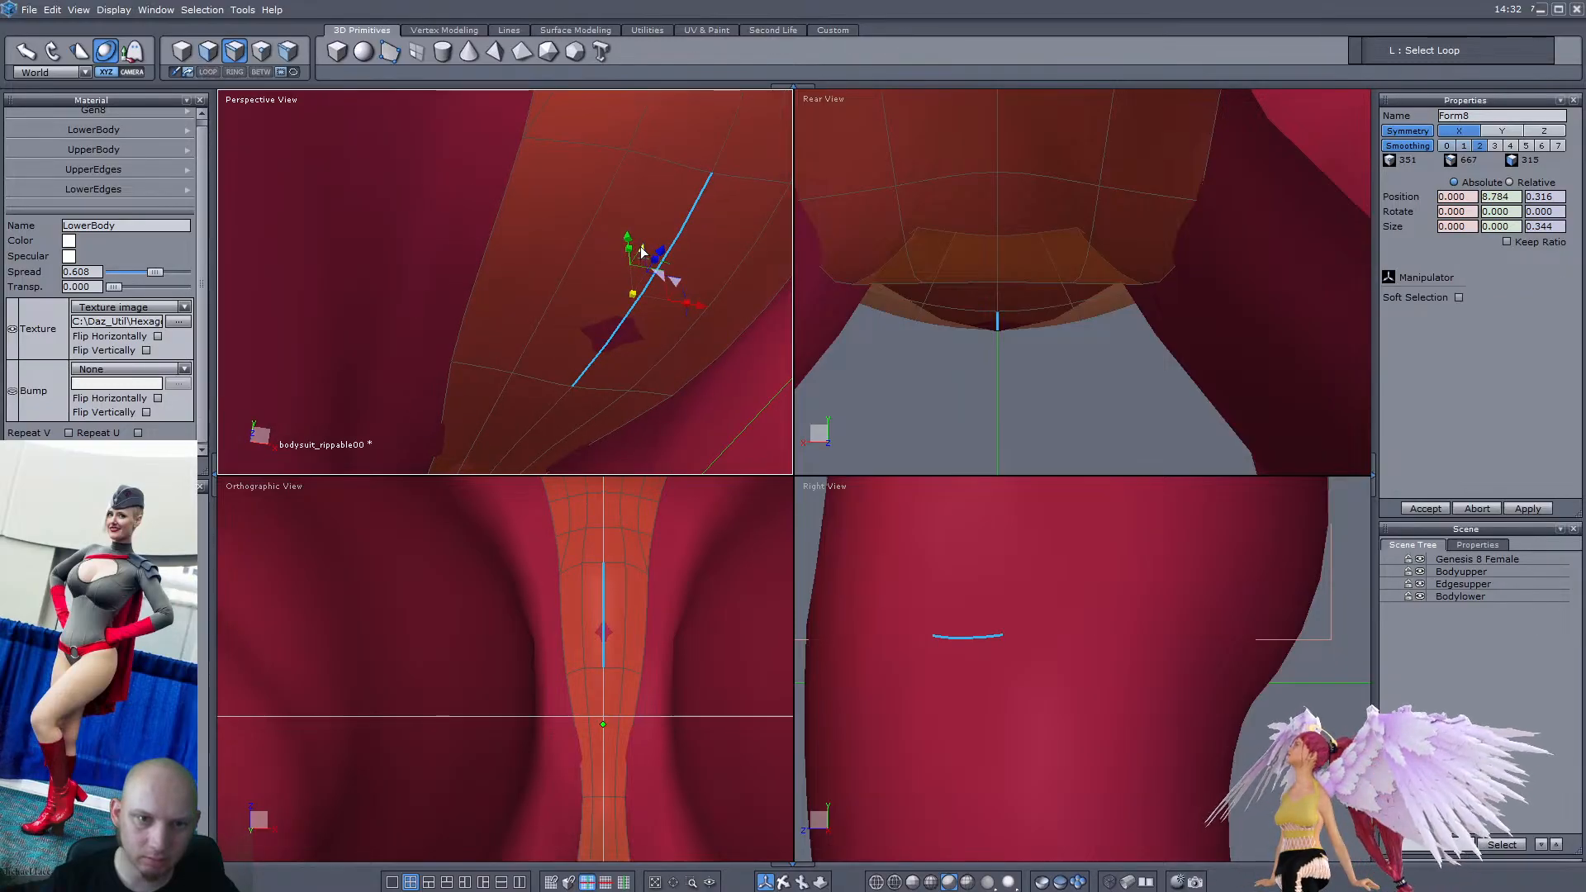
right_drag(644, 259, 564, 321)
click(580, 355)
scroll(578, 361, up, 2)
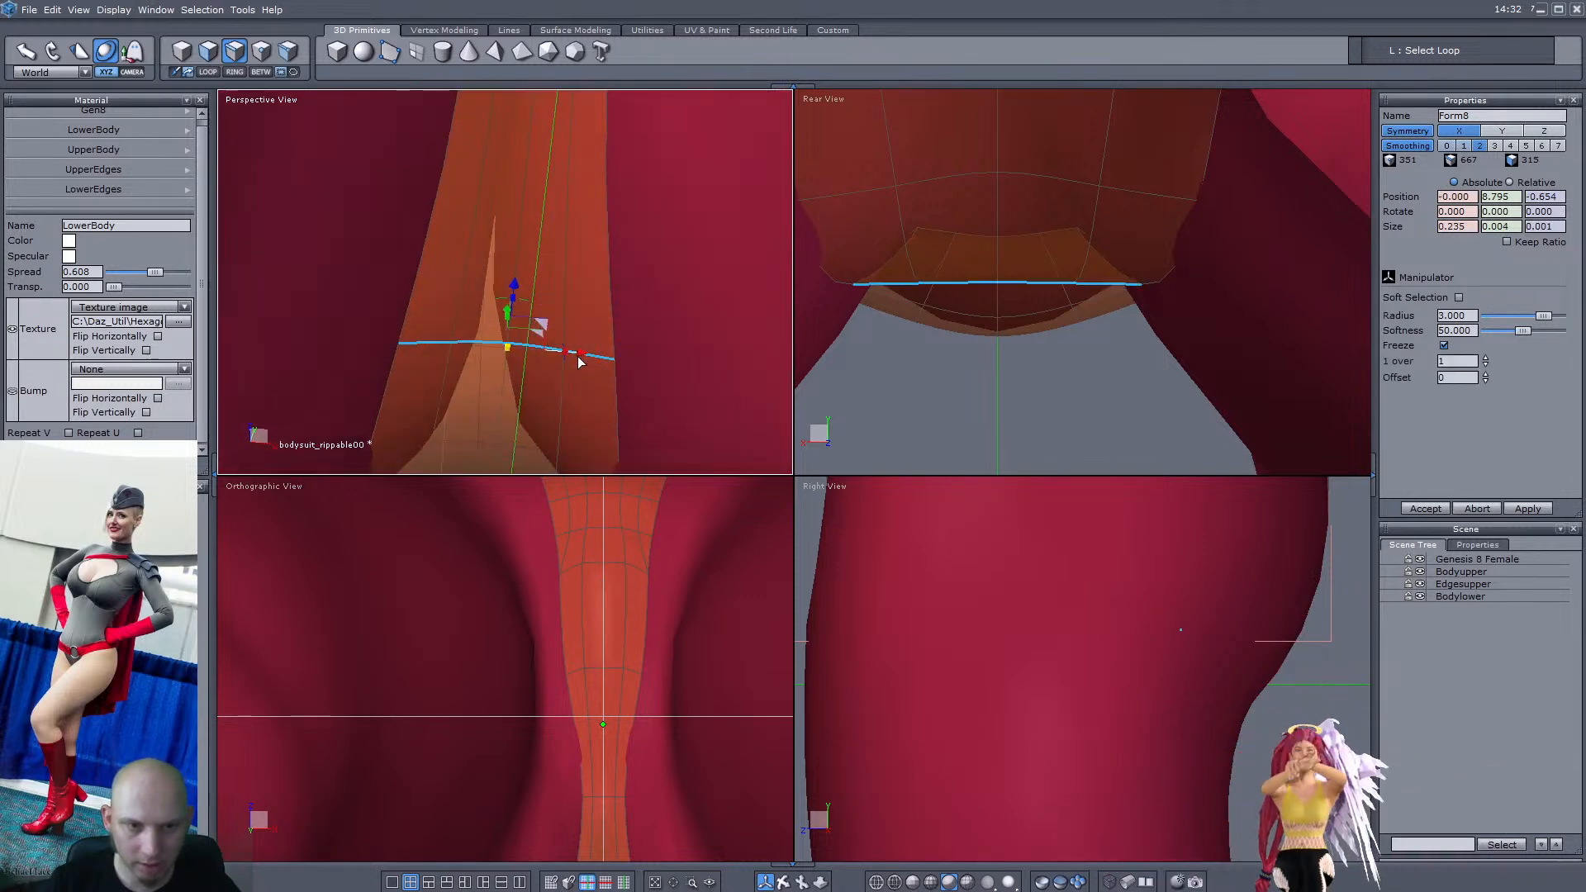
click(563, 356)
scroll(559, 358, down, 3)
right_drag(560, 359, 565, 335)
scroll(561, 265, up, 3)
click(541, 248)
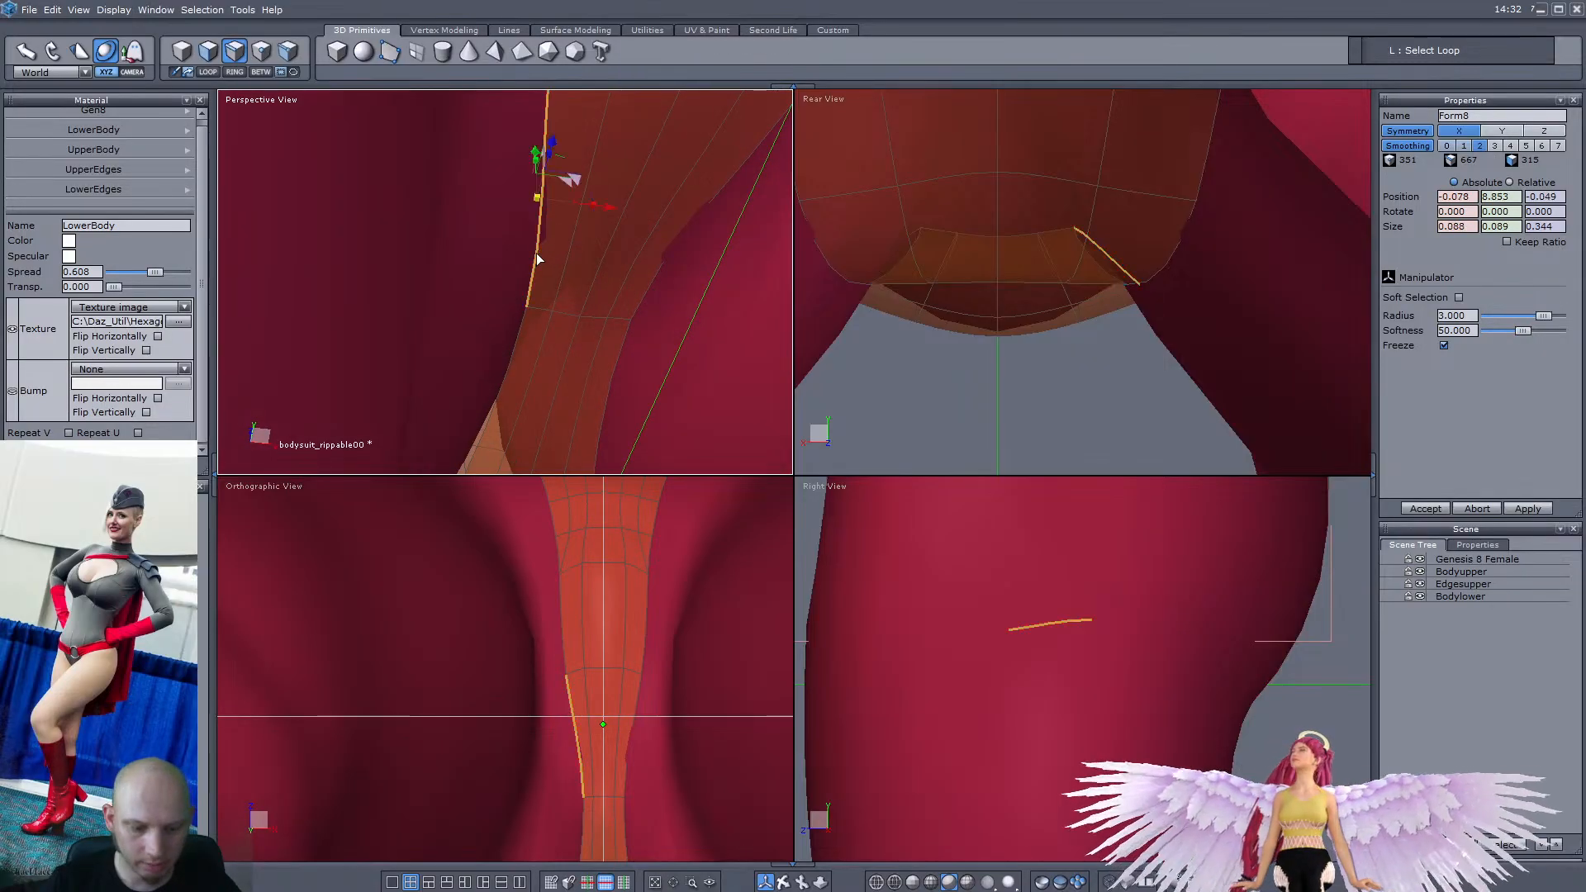
key(alt+a)
Move the new cross row's outer side point to about X -0.08, Y 8.86, Z -0.11
right_drag(569, 214, 589, 205)
click(592, 201)
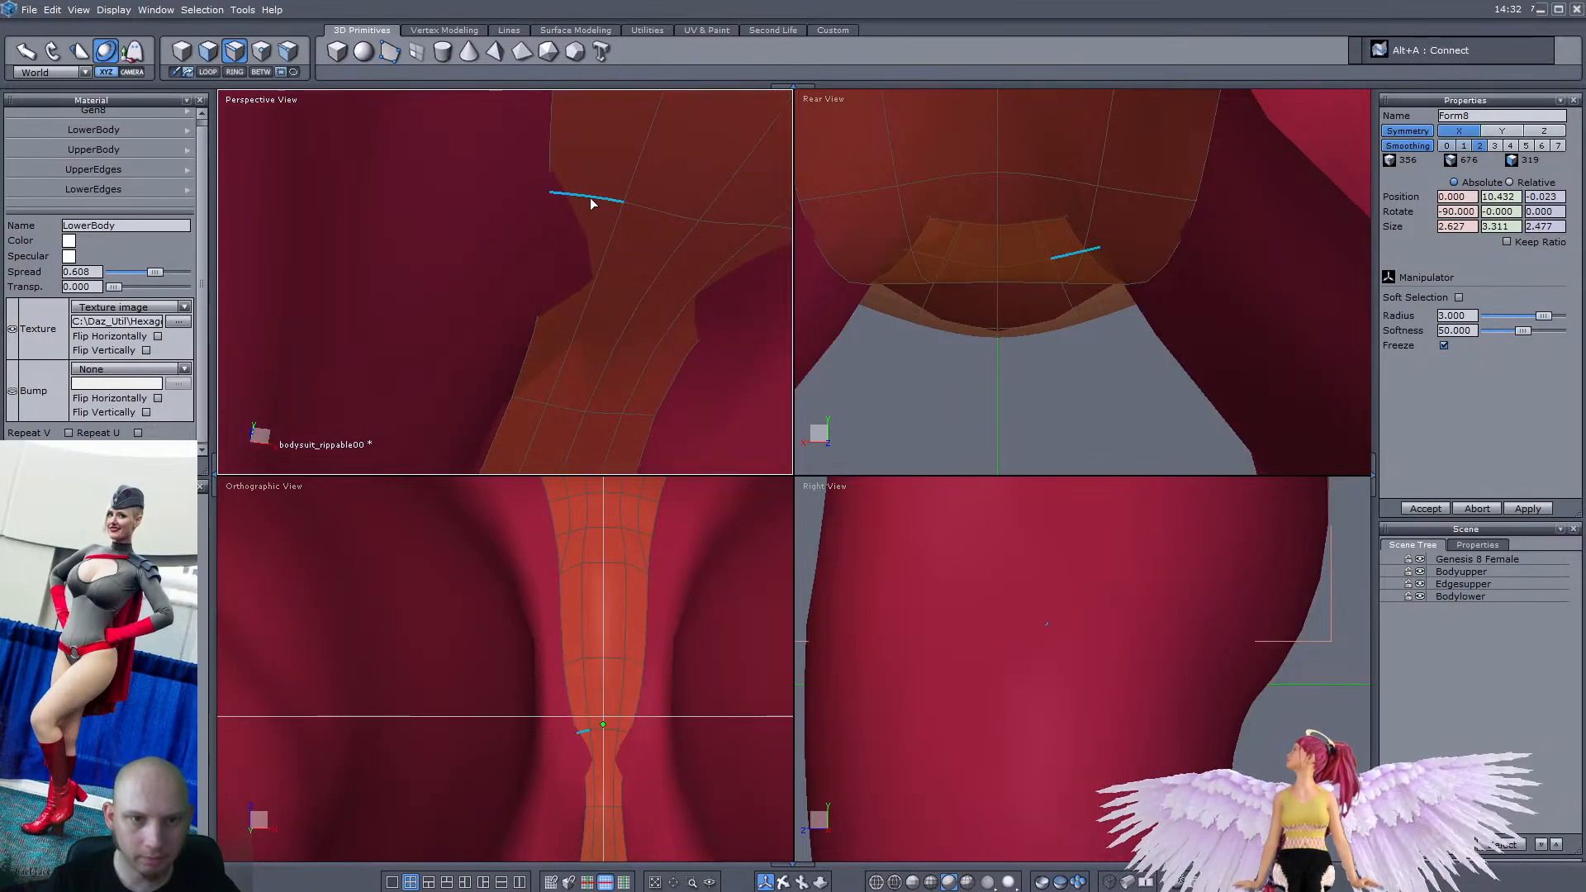
click(545, 195)
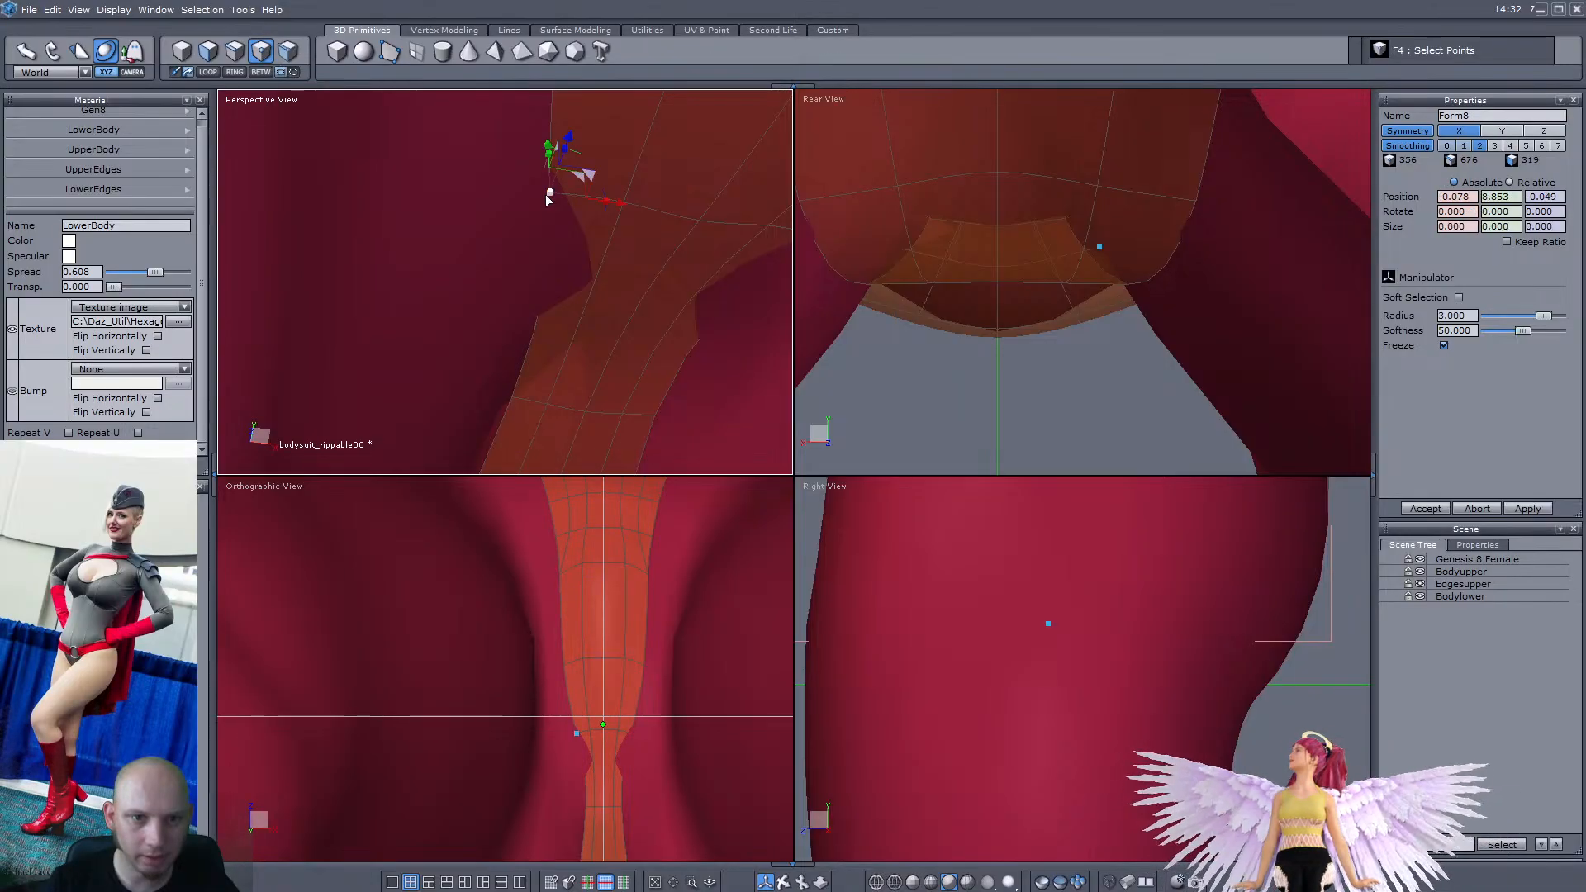
scroll(554, 275, up, 4)
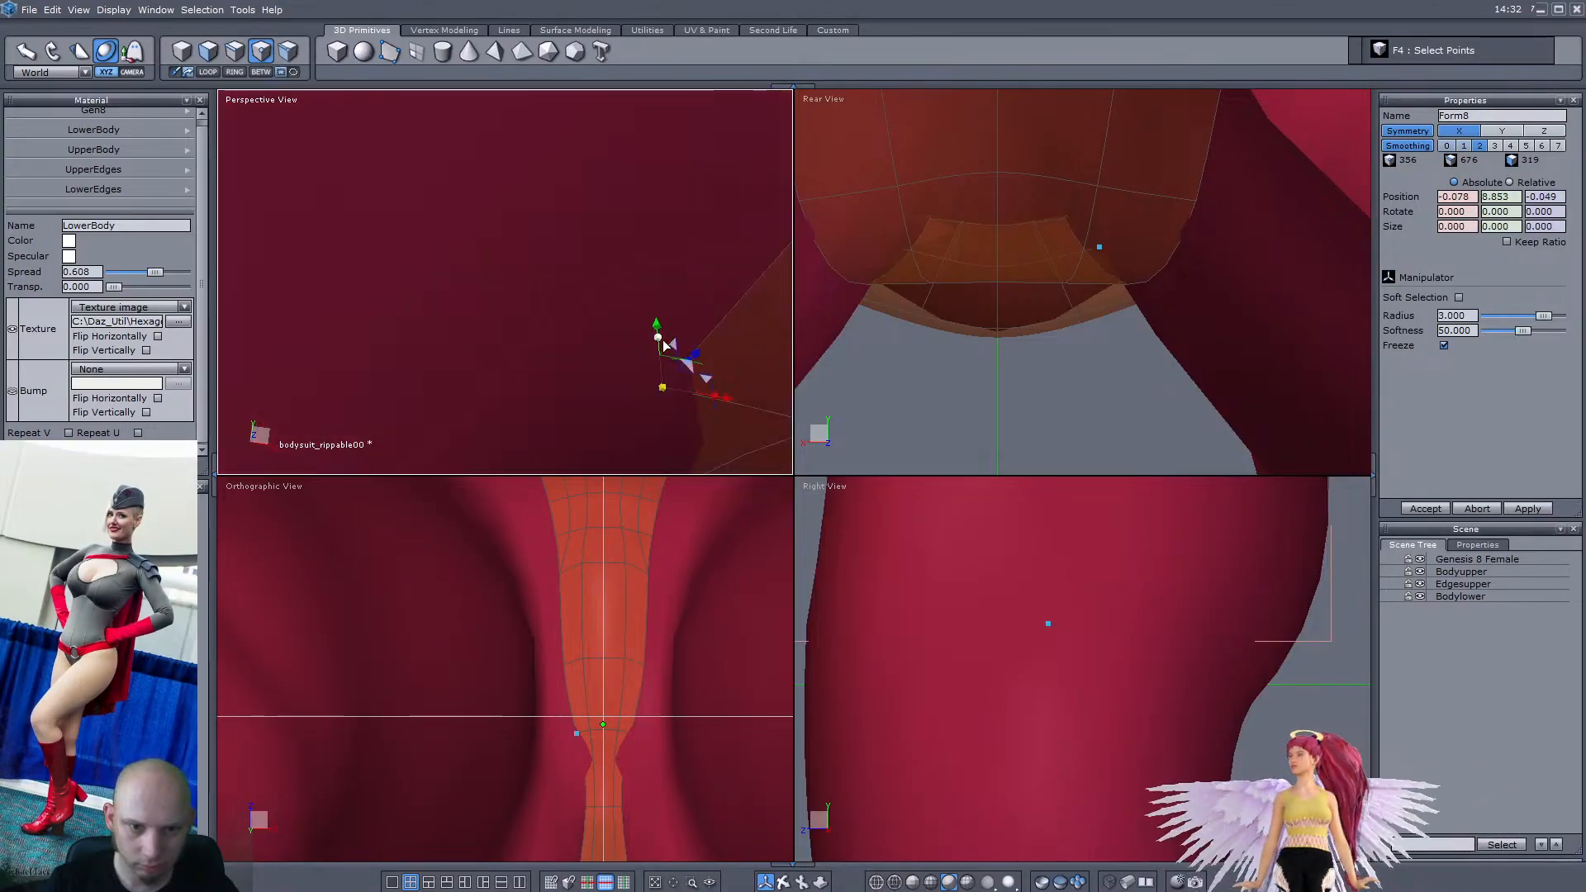
drag(673, 345, 674, 370)
scroll(671, 388, down, 3)
right_drag(670, 401, 611, 308)
right_drag(656, 357, 494, 294)
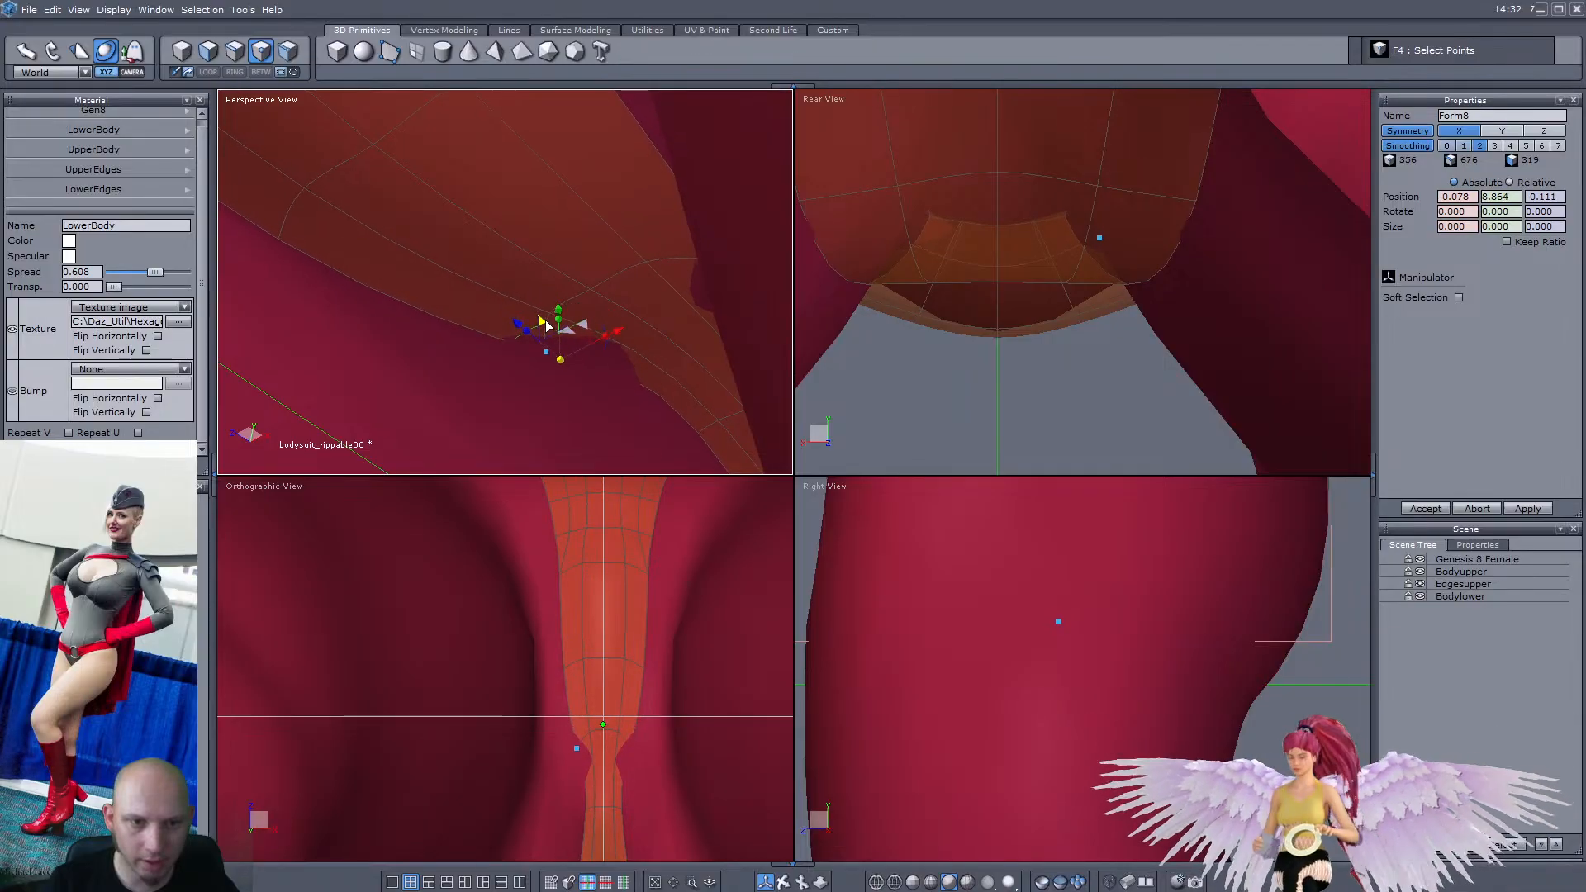
drag(545, 330, 547, 331)
right_drag(546, 332, 533, 319)
Lower the same row's inner side point to about X -0.04, Y 8.83, Z -0.06
click(573, 323)
scroll(557, 302, down, 3)
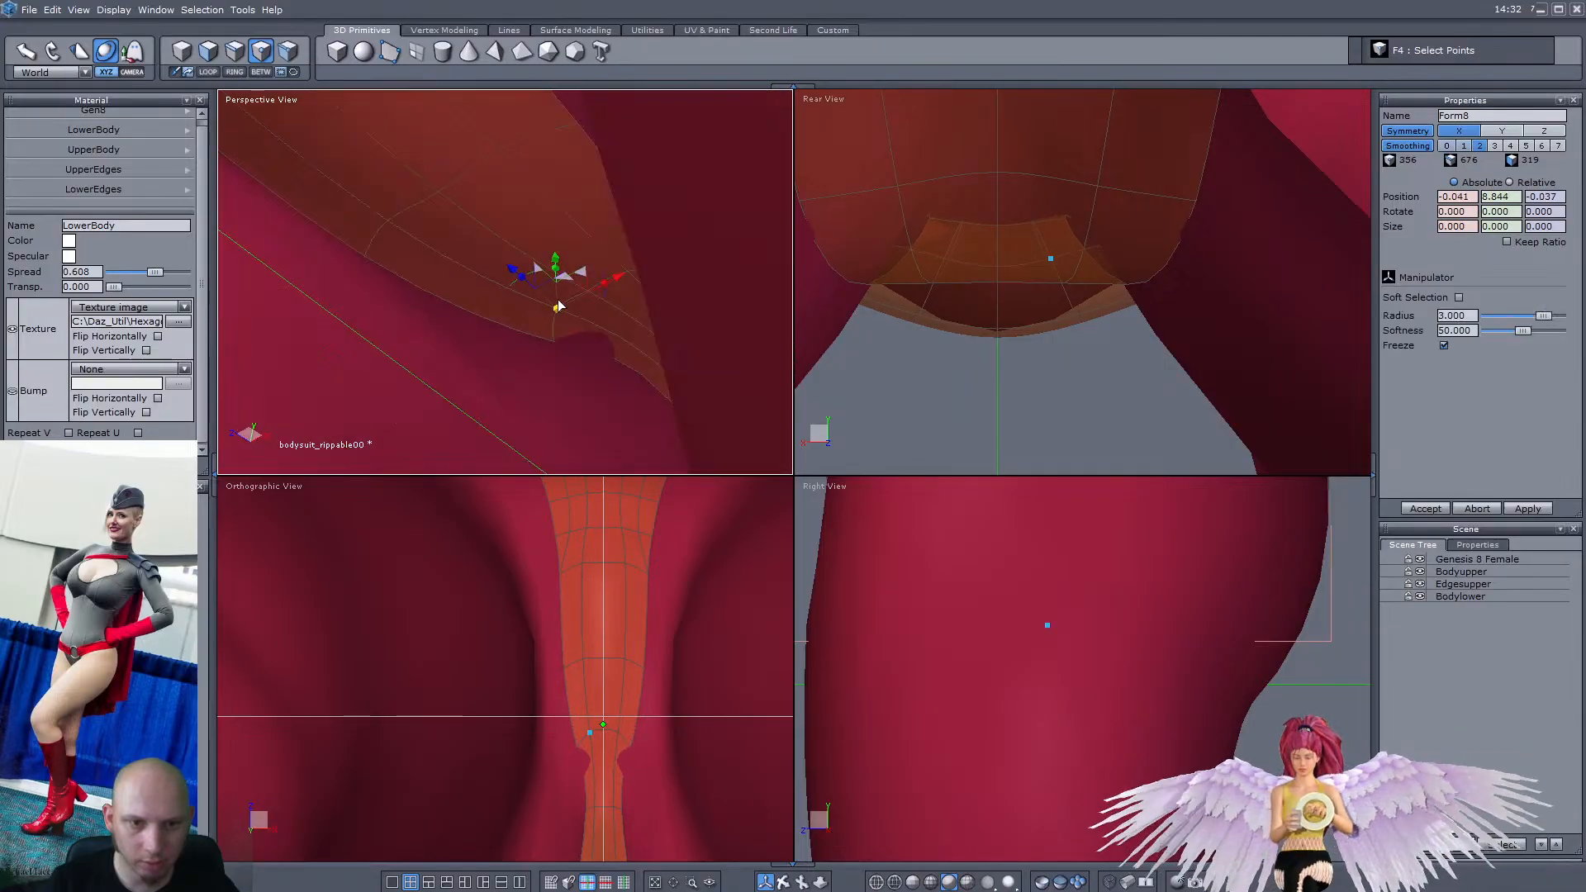
drag(538, 269, 556, 296)
scroll(570, 331, down, 3)
right_drag(585, 370, 639, 356)
scroll(564, 217, up, 3)
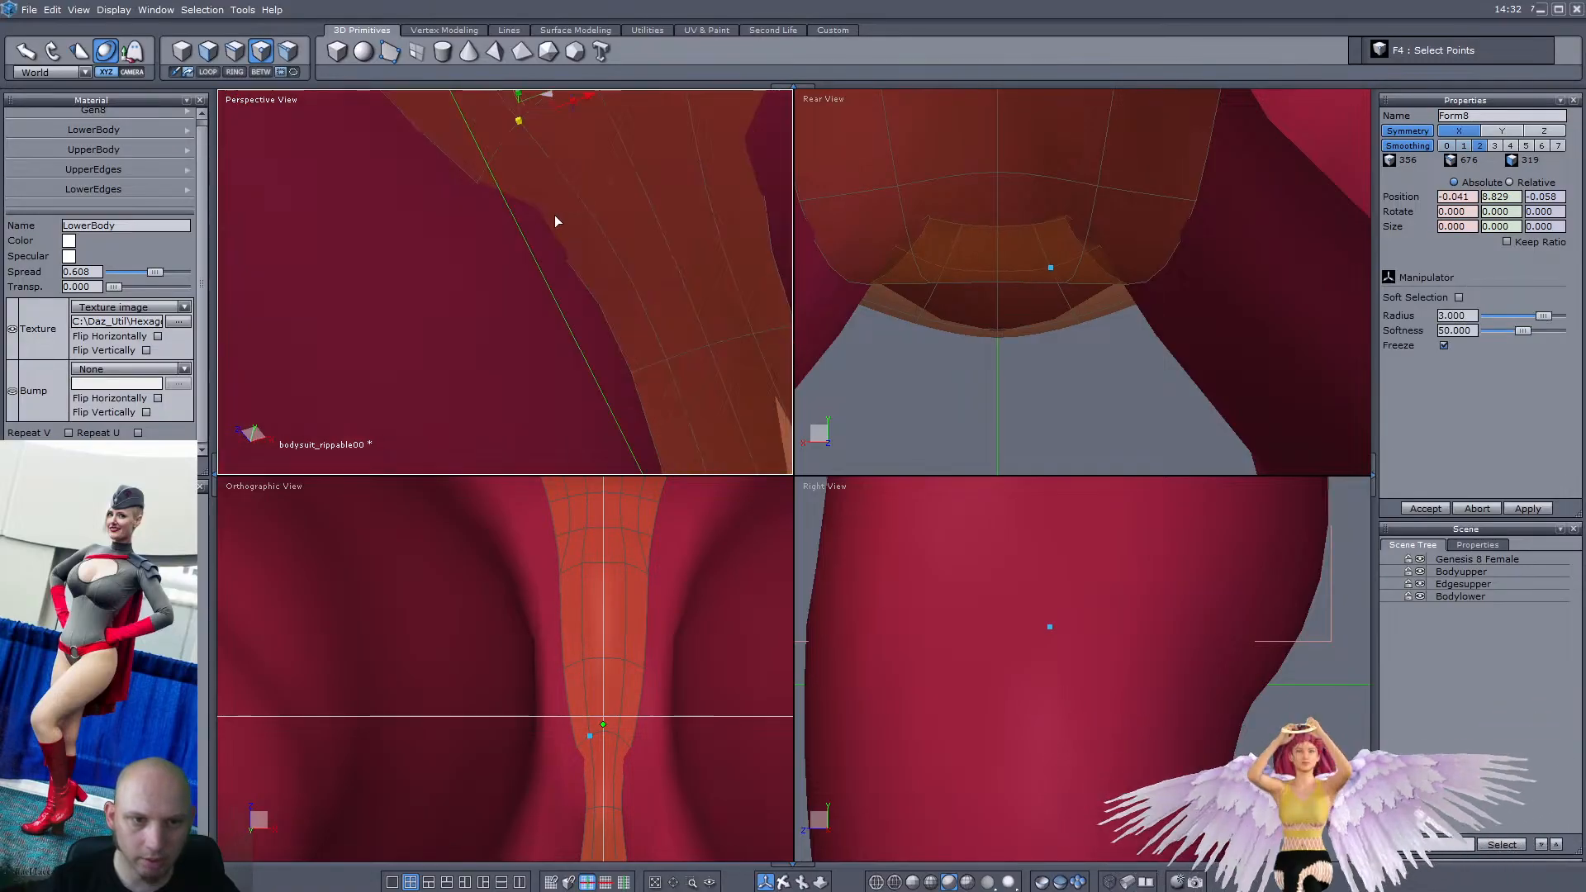
Pull the row's outer side point inward to about X -0.065, Y 8.85, Z -0.11
middle_drag(475, 182, 506, 240)
drag(565, 228, 567, 227)
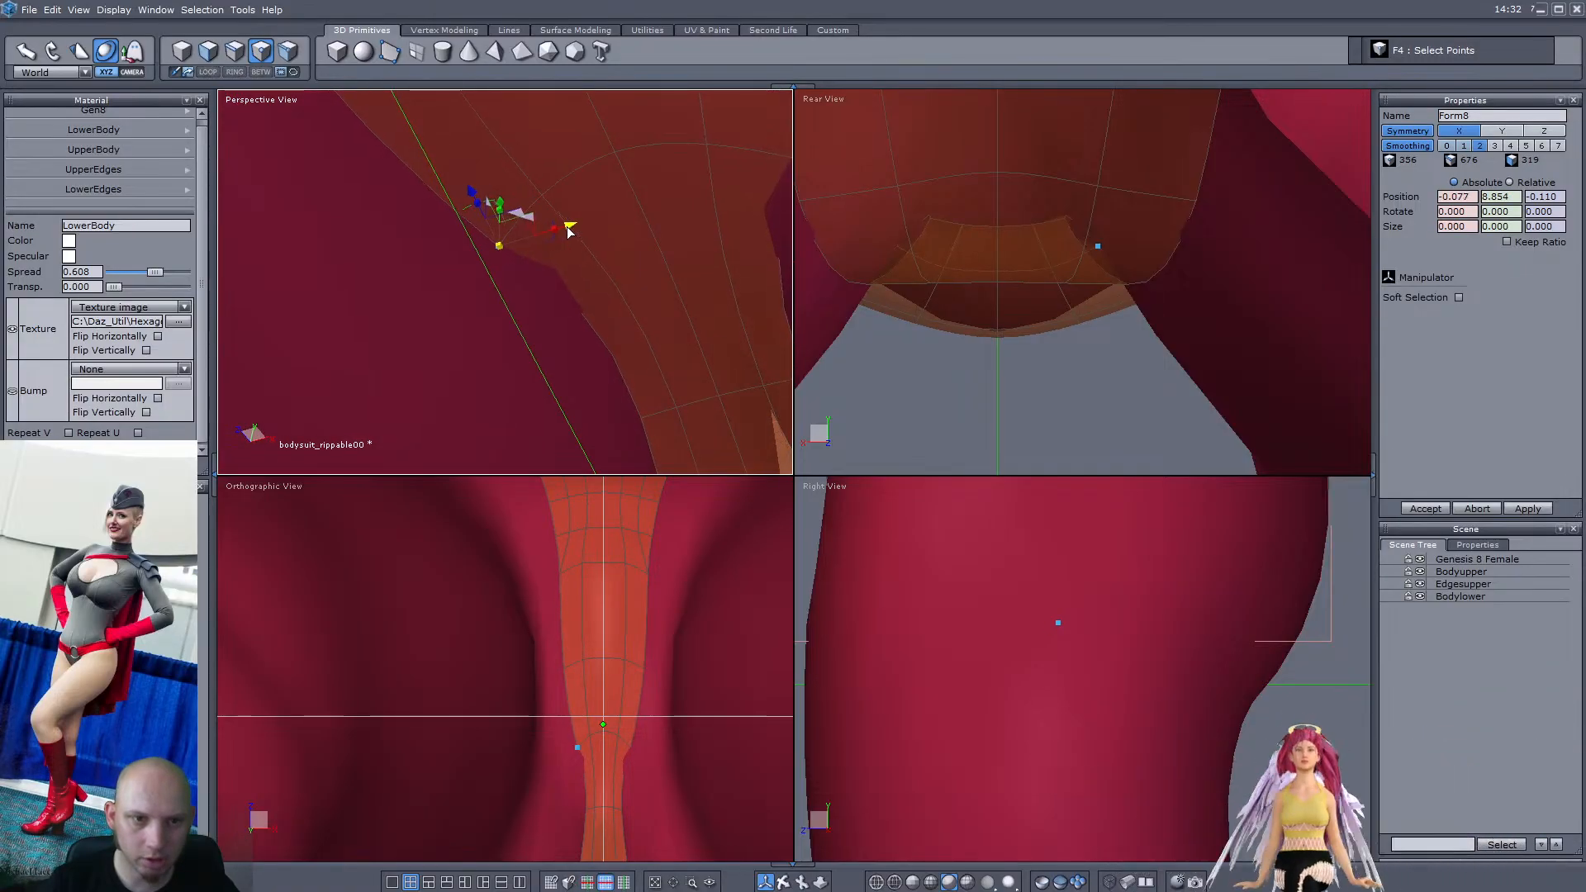
middle_drag(539, 265, 503, 307)
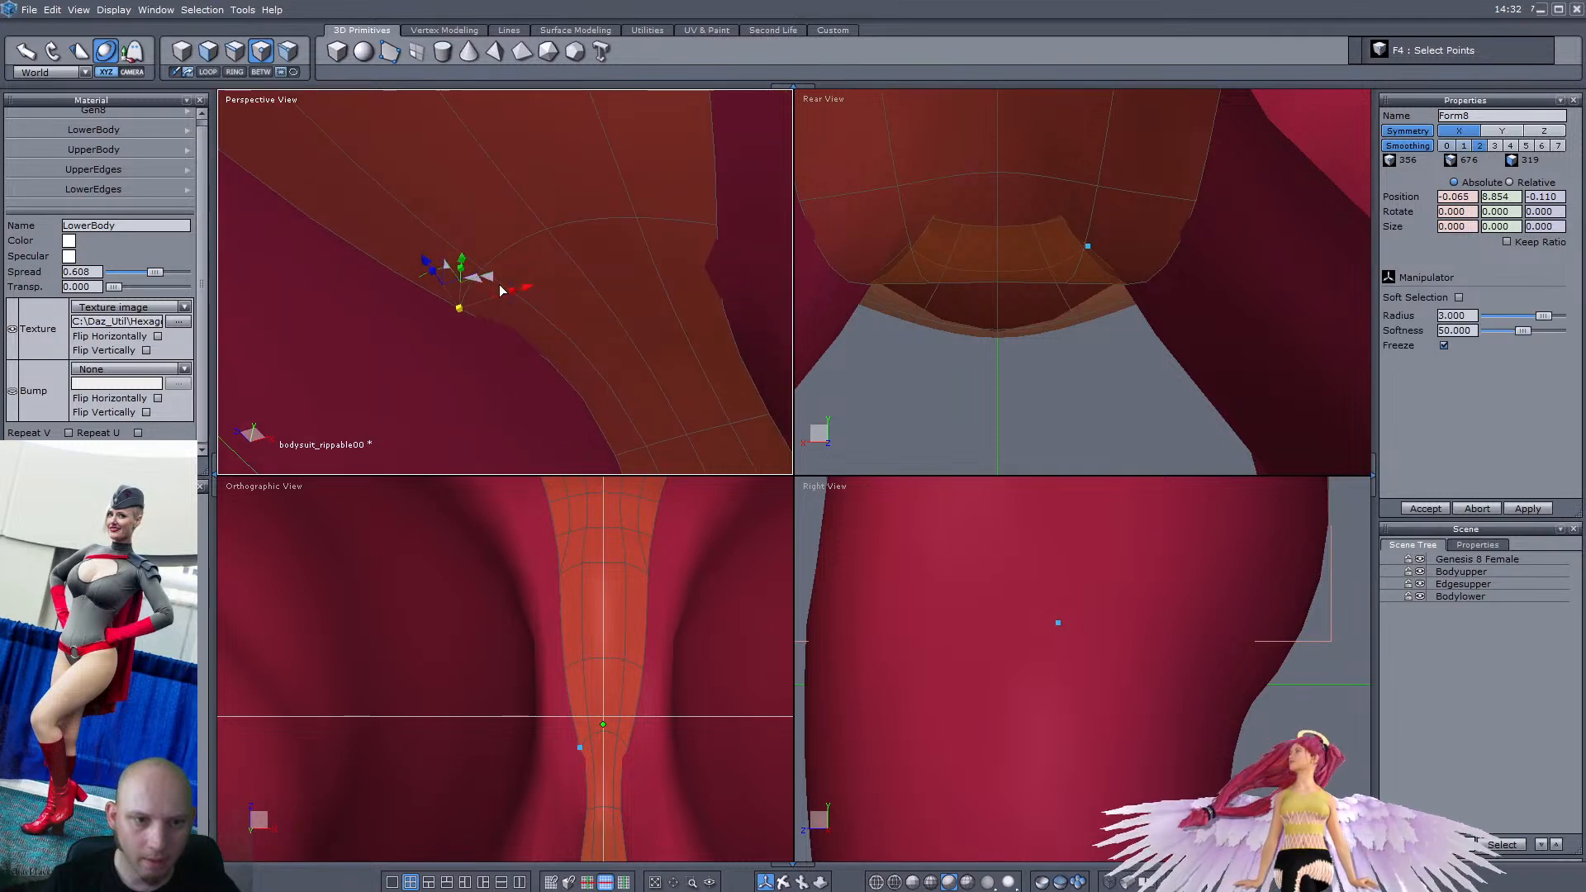
scroll(452, 298, down, 6)
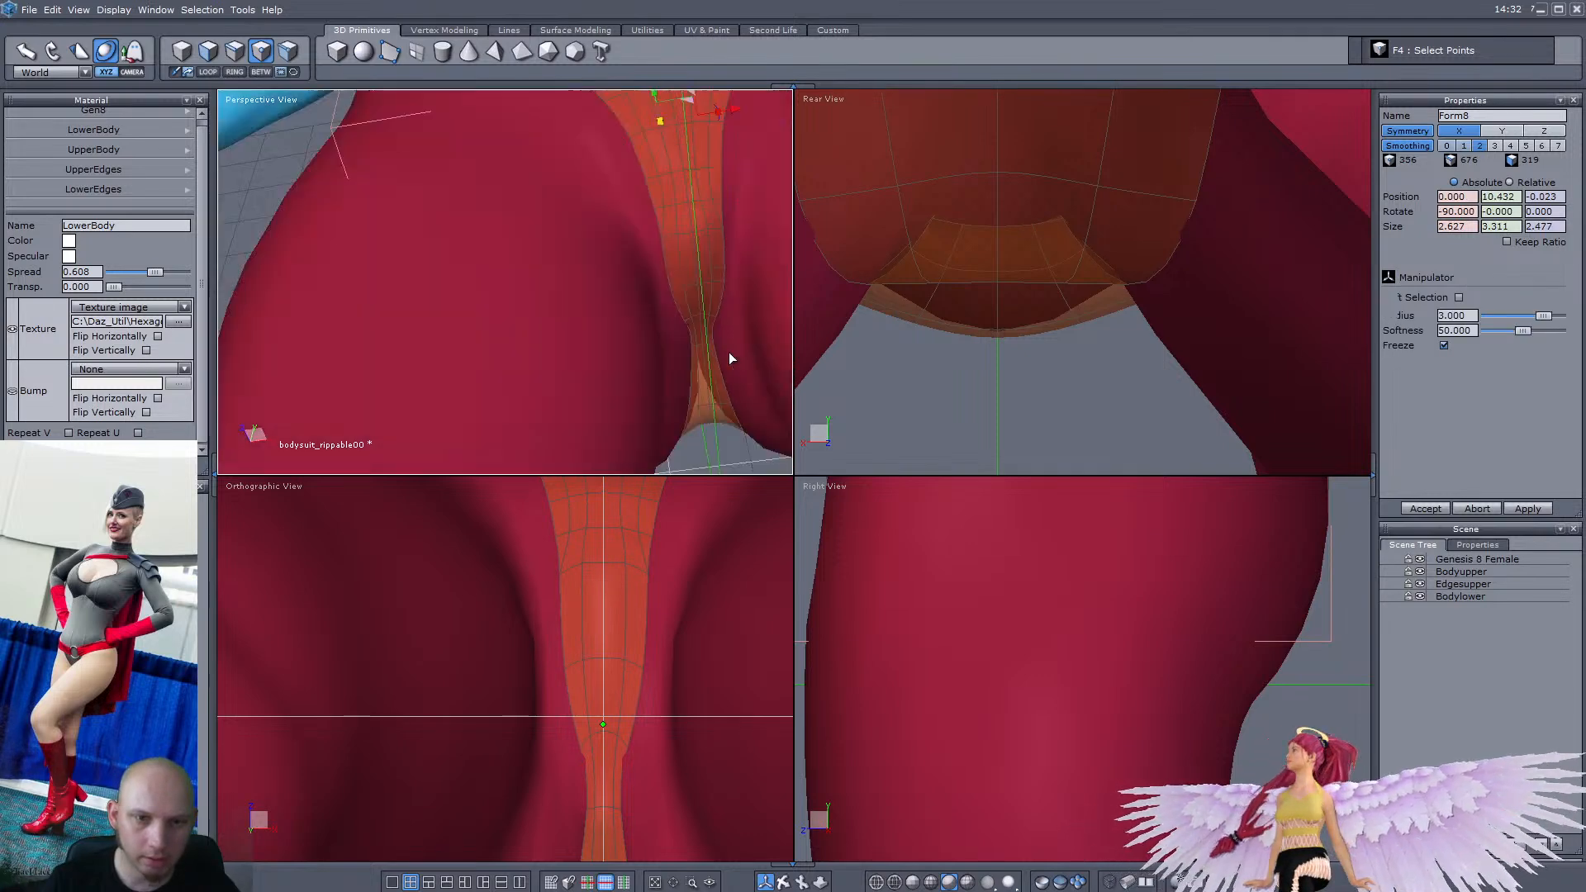
Move the row's opposite outer point to about Y 8.86, Z -0.14 and nudge it along X
scroll(628, 331, up, 8)
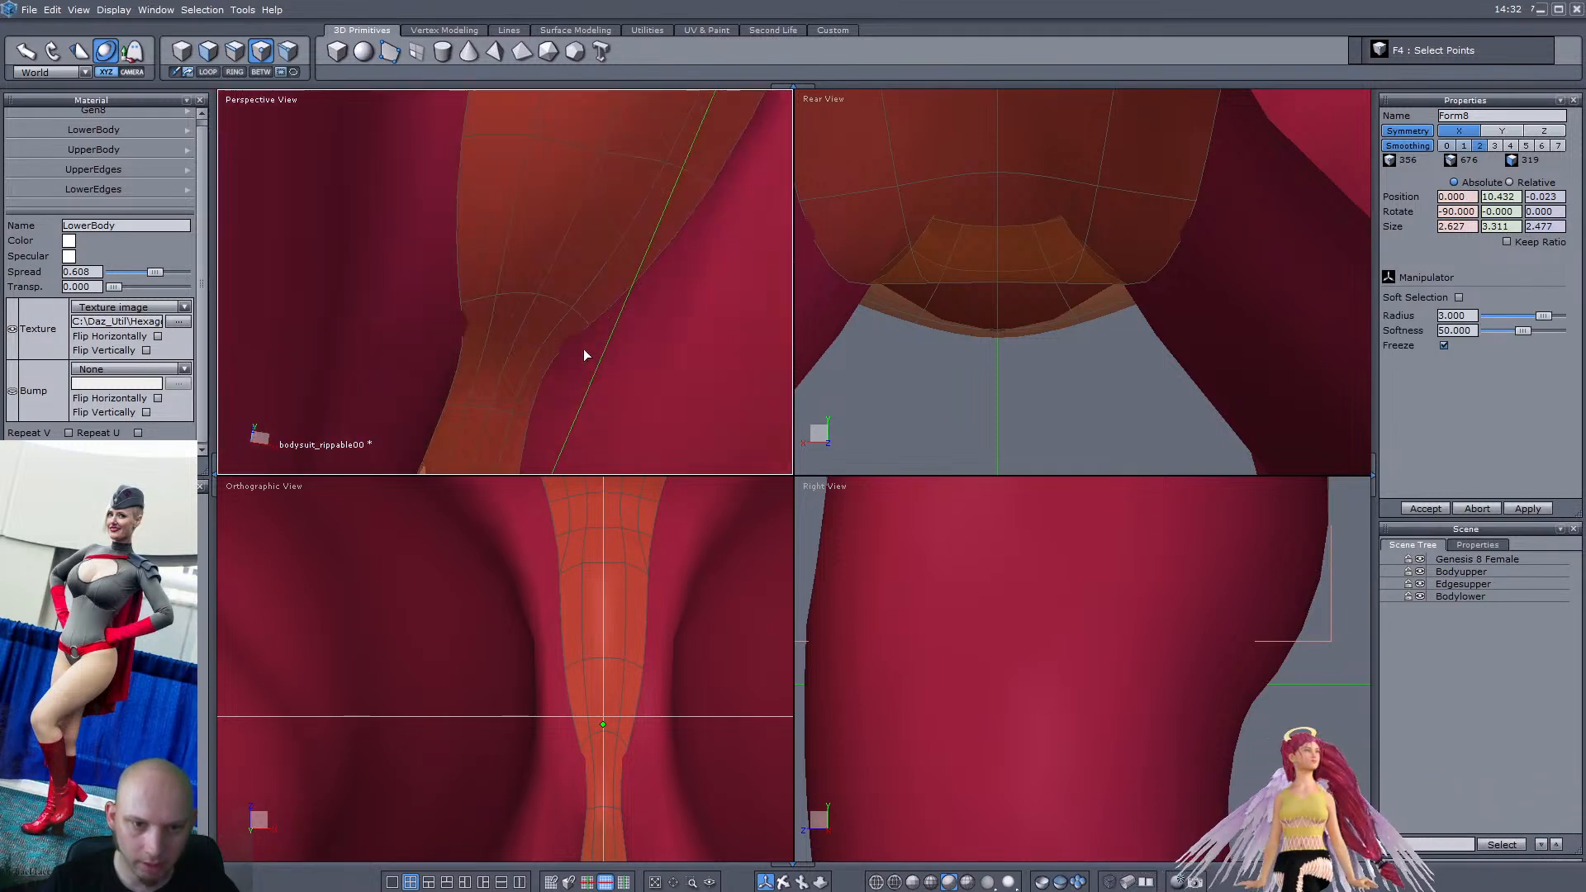
click(589, 319)
scroll(599, 326, up, 3)
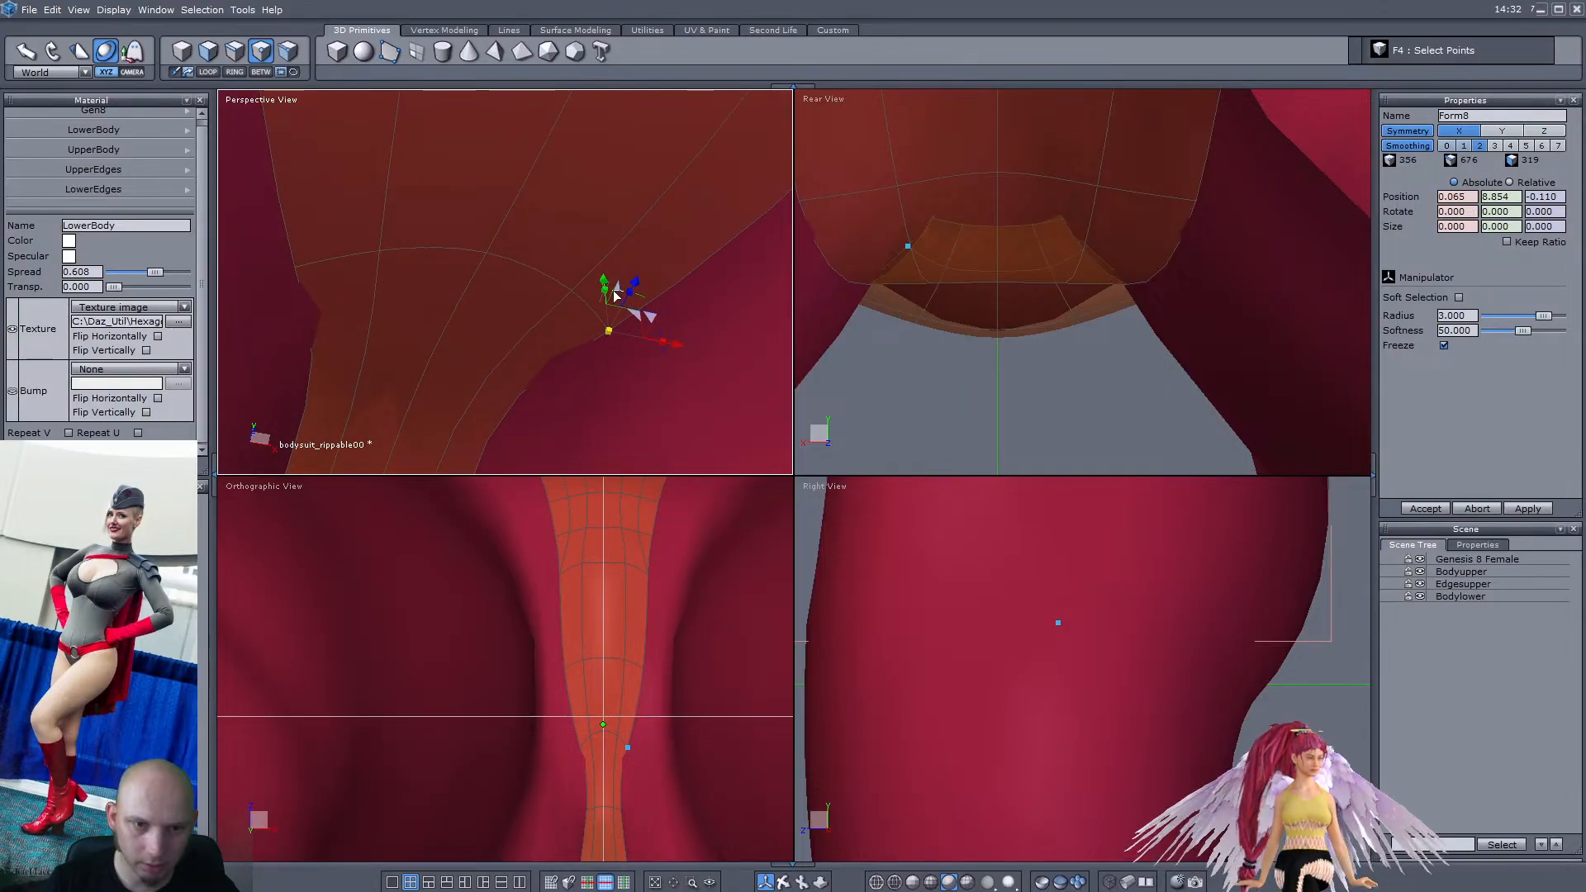
drag(618, 284, 592, 327)
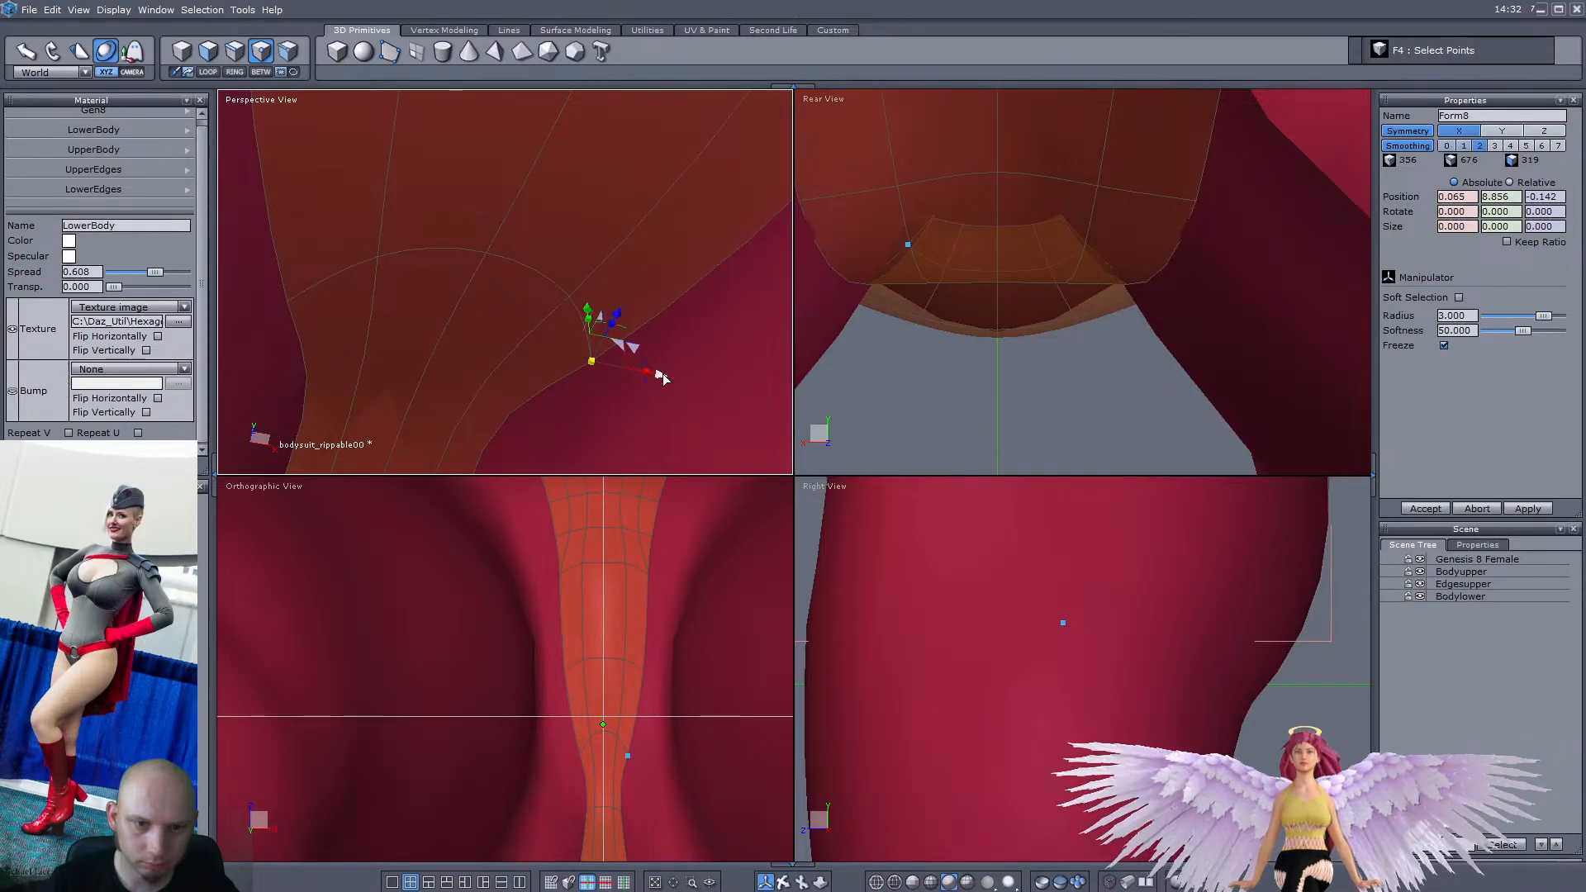
drag(661, 375, 649, 372)
Fit Bodylower's rear points around X -0.11, Y 9.06, Z -1.00 to the body surface
middle_drag(636, 369, 483, 275)
drag(500, 283, 544, 265)
middle_drag(580, 181, 581, 210)
drag(562, 169, 537, 139)
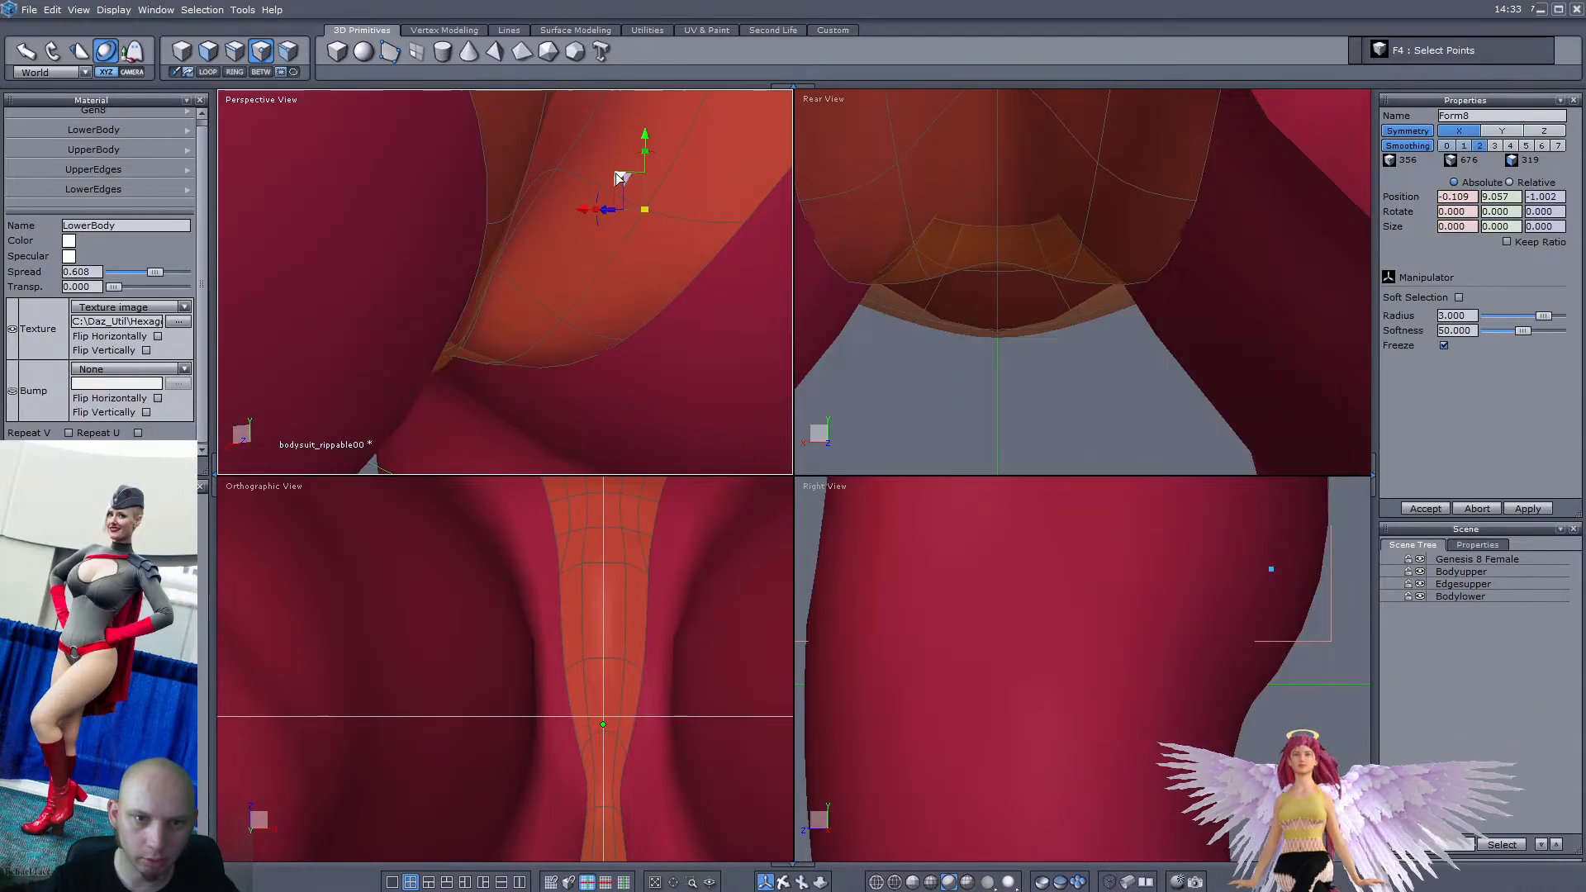
mouse_move(633, 182)
mouse_down()
mouse_move(605, 126)
mouse_move(621, 161)
mouse_up()
middle_drag(621, 160, 613, 309)
mouse_move(578, 277)
mouse_down()
mouse_move(588, 309)
mouse_move(583, 296)
mouse_up()
scroll(583, 296, up, 2)
Adjust the rear points beside the crotch strip, placing one at about X -0.09, Y 9.13, Z -1.04
drag(517, 352, 512, 353)
middle_drag(576, 377, 534, 337)
click(529, 321)
drag(518, 291, 519, 210)
mouse_move(521, 211)
middle_down()
mouse_move(533, 282)
mouse_move(544, 207)
middle_up()
drag(484, 192, 464, 201)
middle_drag(465, 202, 525, 269)
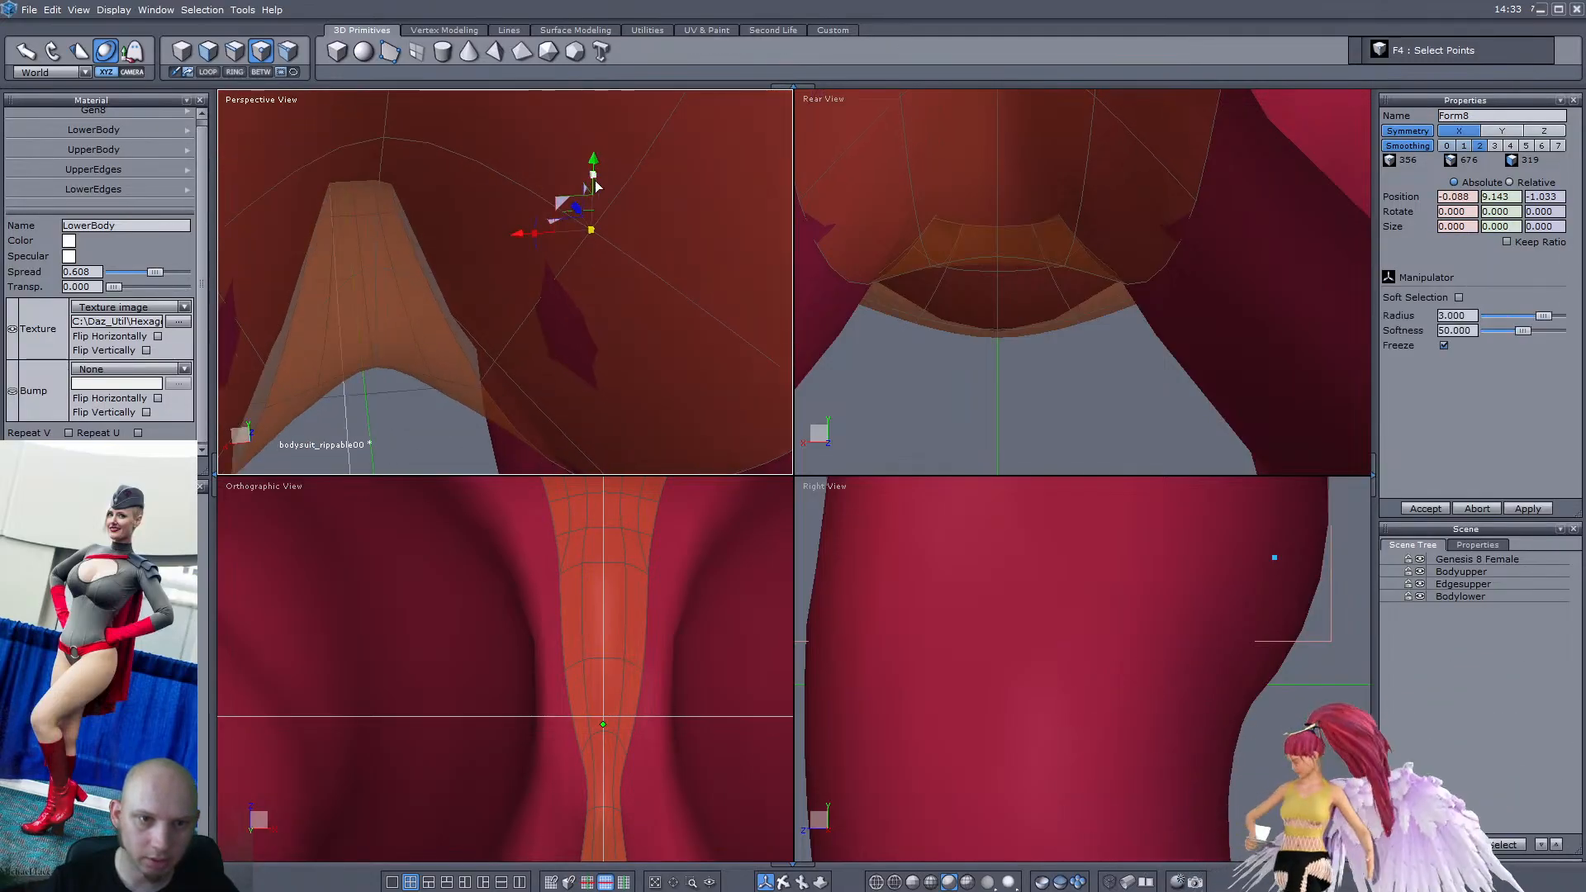
drag(586, 190, 589, 210)
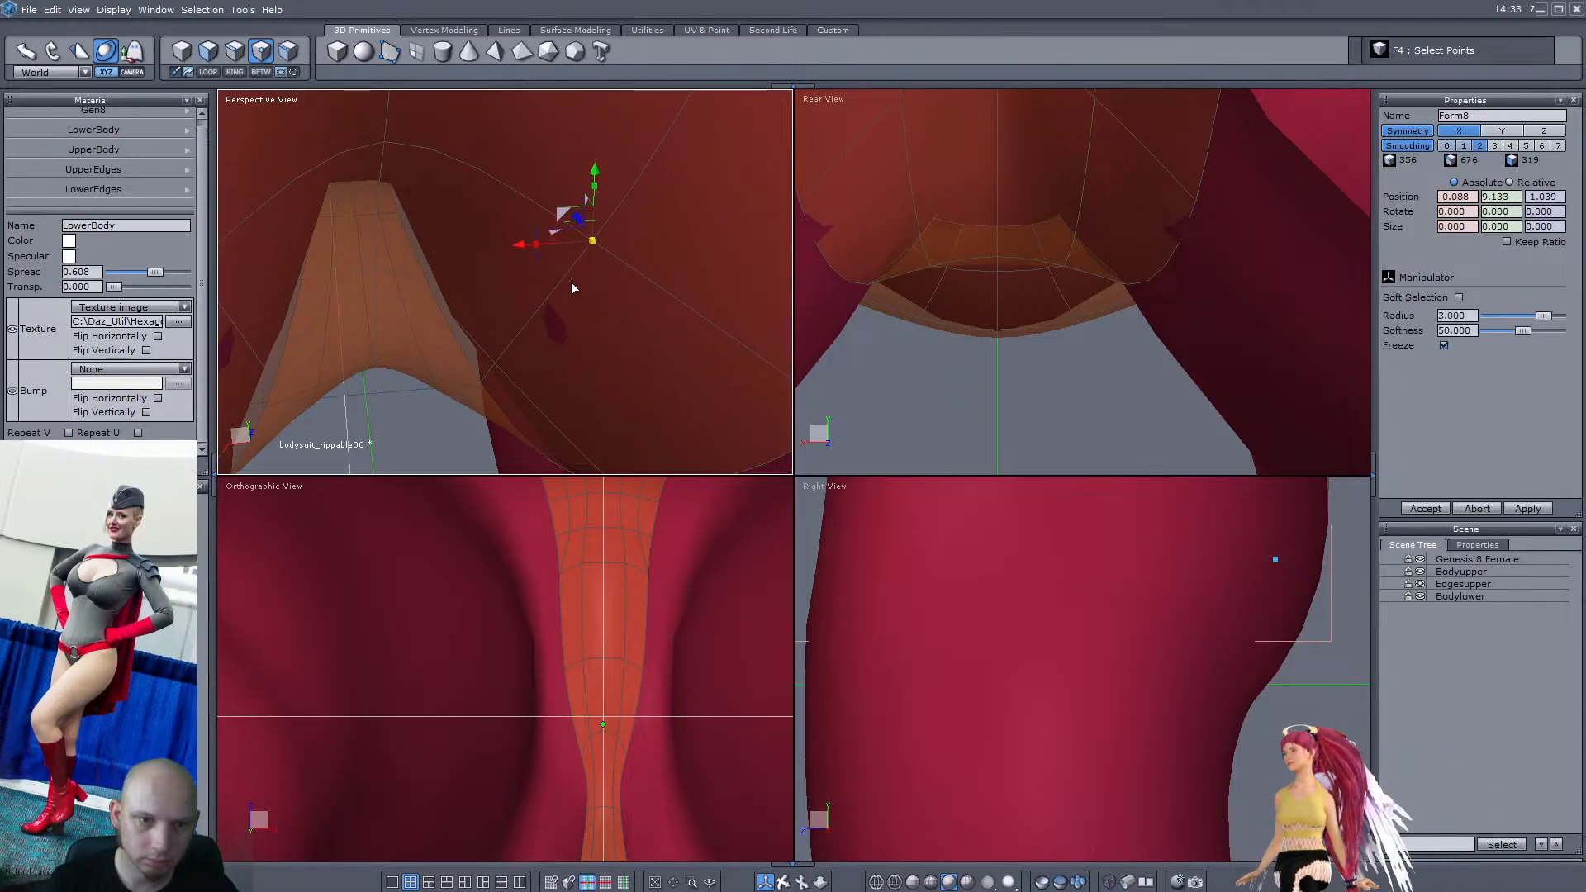
Fit the adjoining rear point closer to the crotch at about X -0.08, Y 8.98, Z -0.87
drag(576, 275, 549, 301)
middle_drag(549, 301, 533, 353)
click(508, 312)
drag(506, 304, 509, 307)
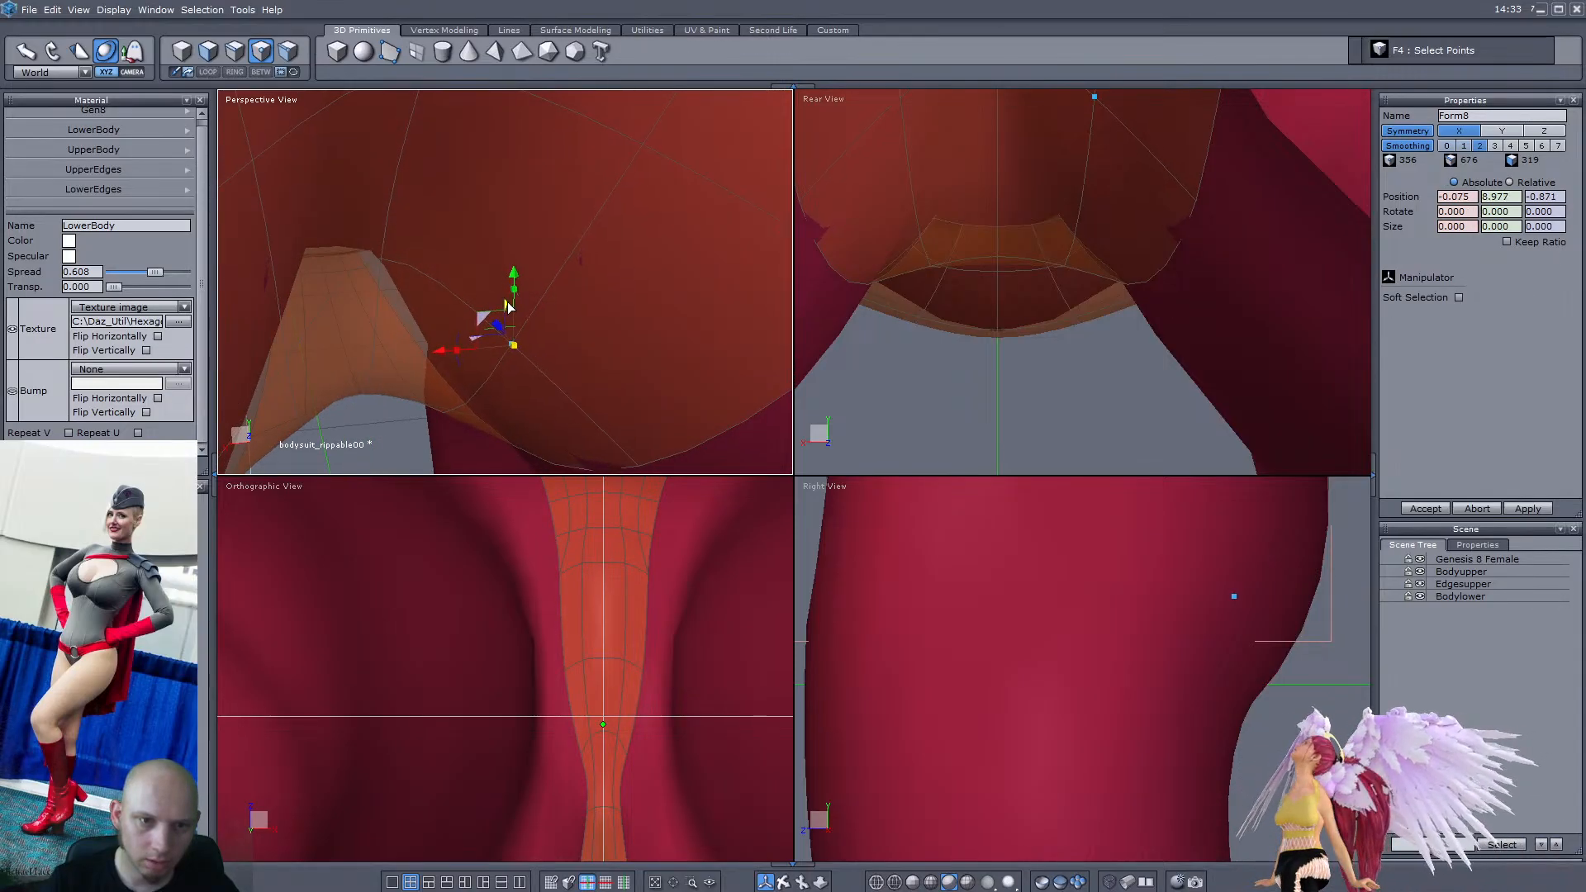
middle_drag(509, 307, 581, 305)
drag(529, 319, 526, 319)
middle_drag(525, 319, 452, 332)
Raise the inner side point of the strip's rear row to about X -0.05, Y 8.90, Z -0.60
click(460, 361)
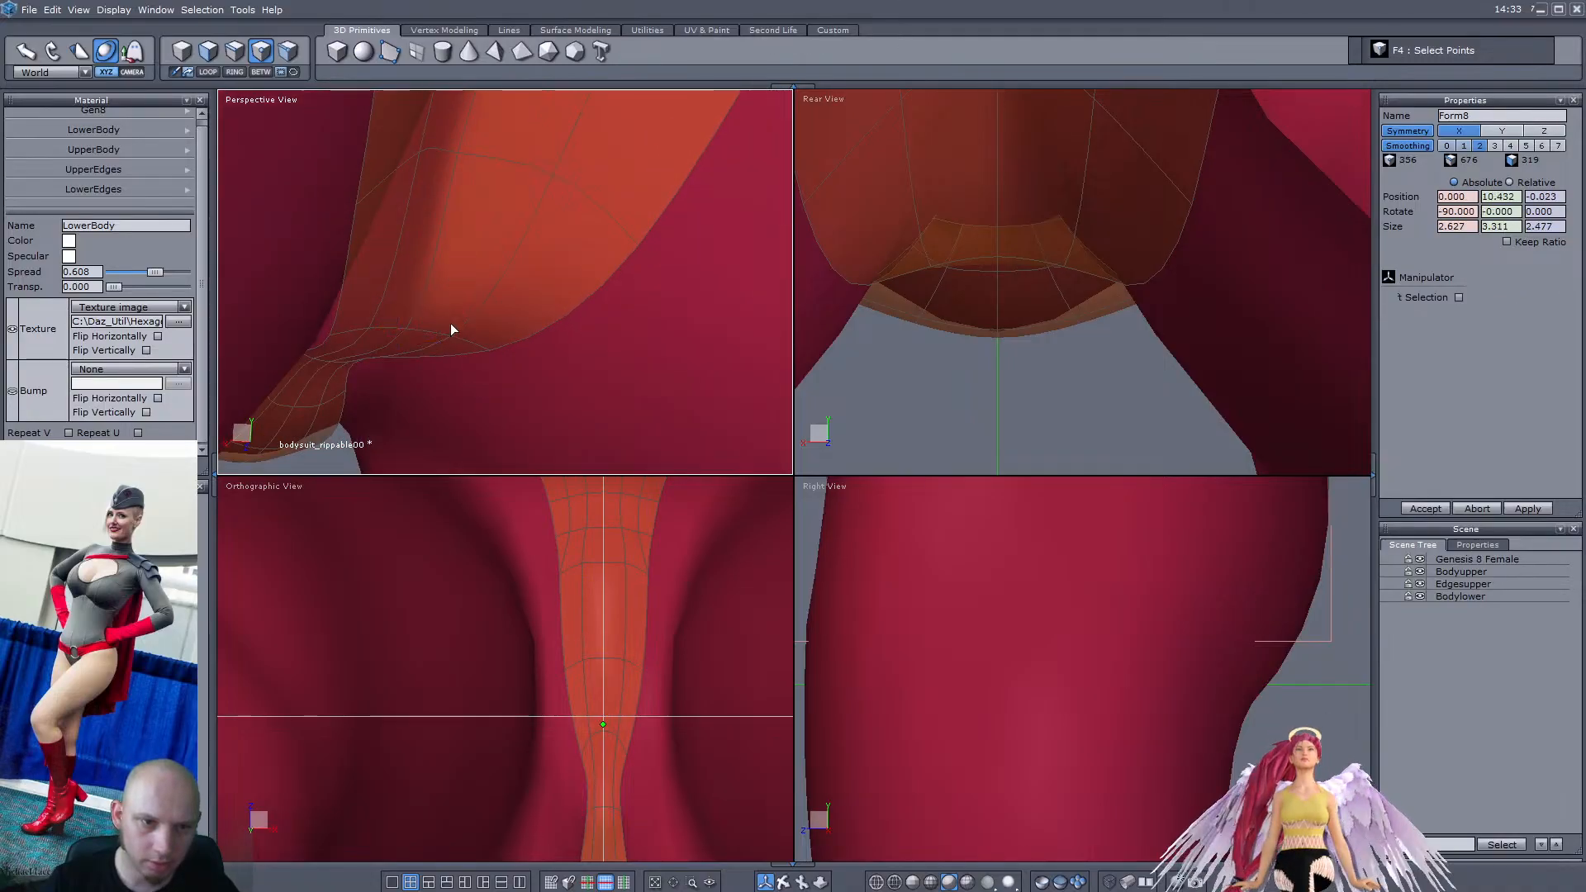
drag(440, 311, 426, 248)
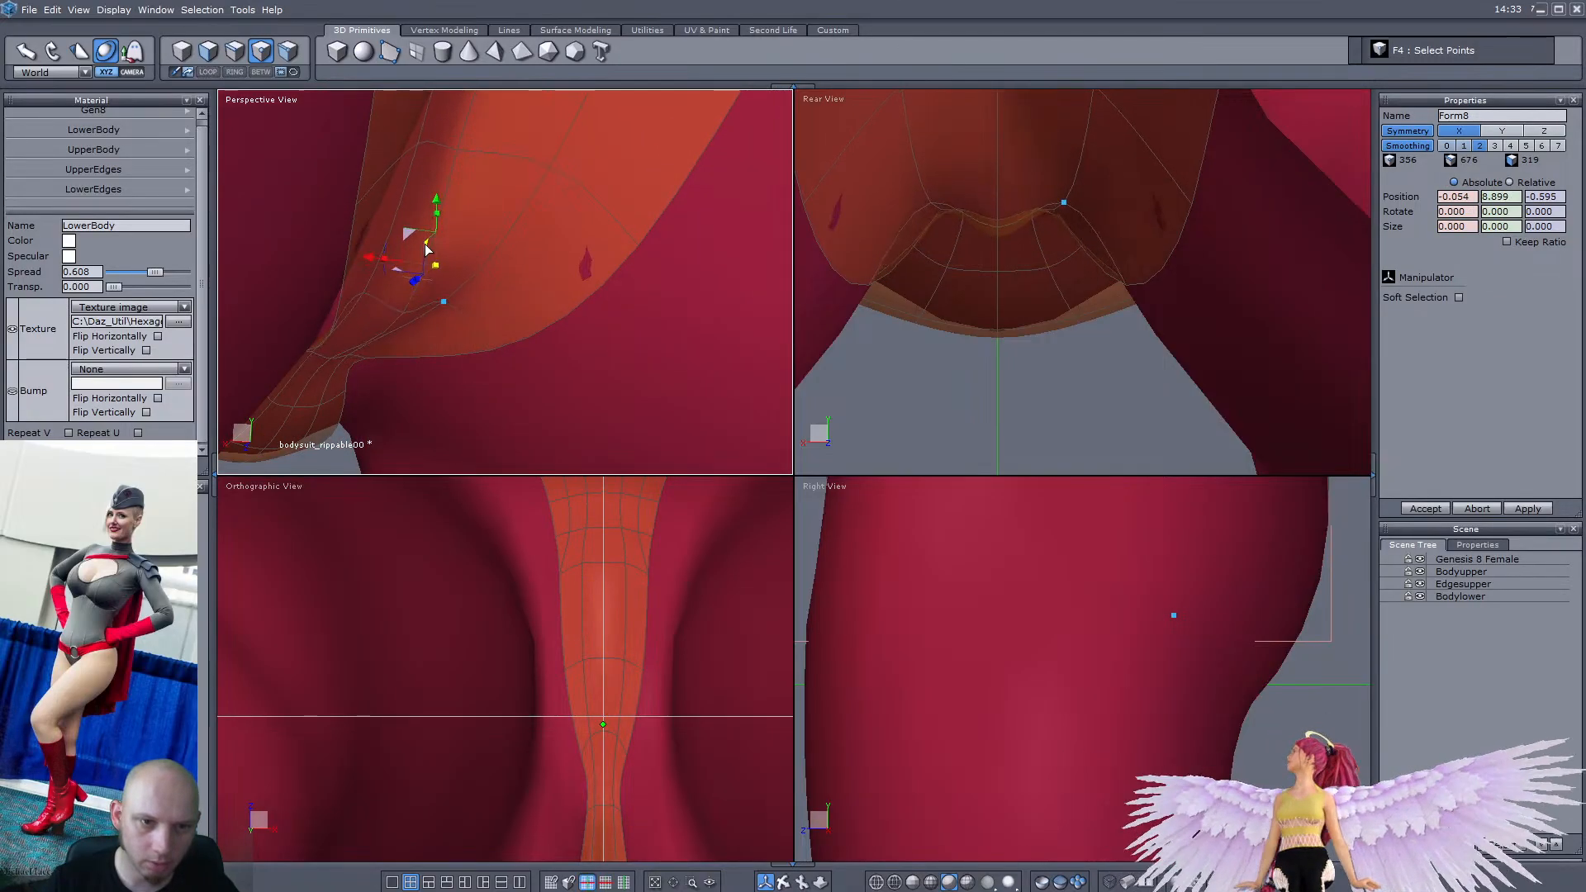
middle_drag(583, 285, 605, 271)
drag(549, 266, 457, 280)
middle_drag(456, 281, 409, 316)
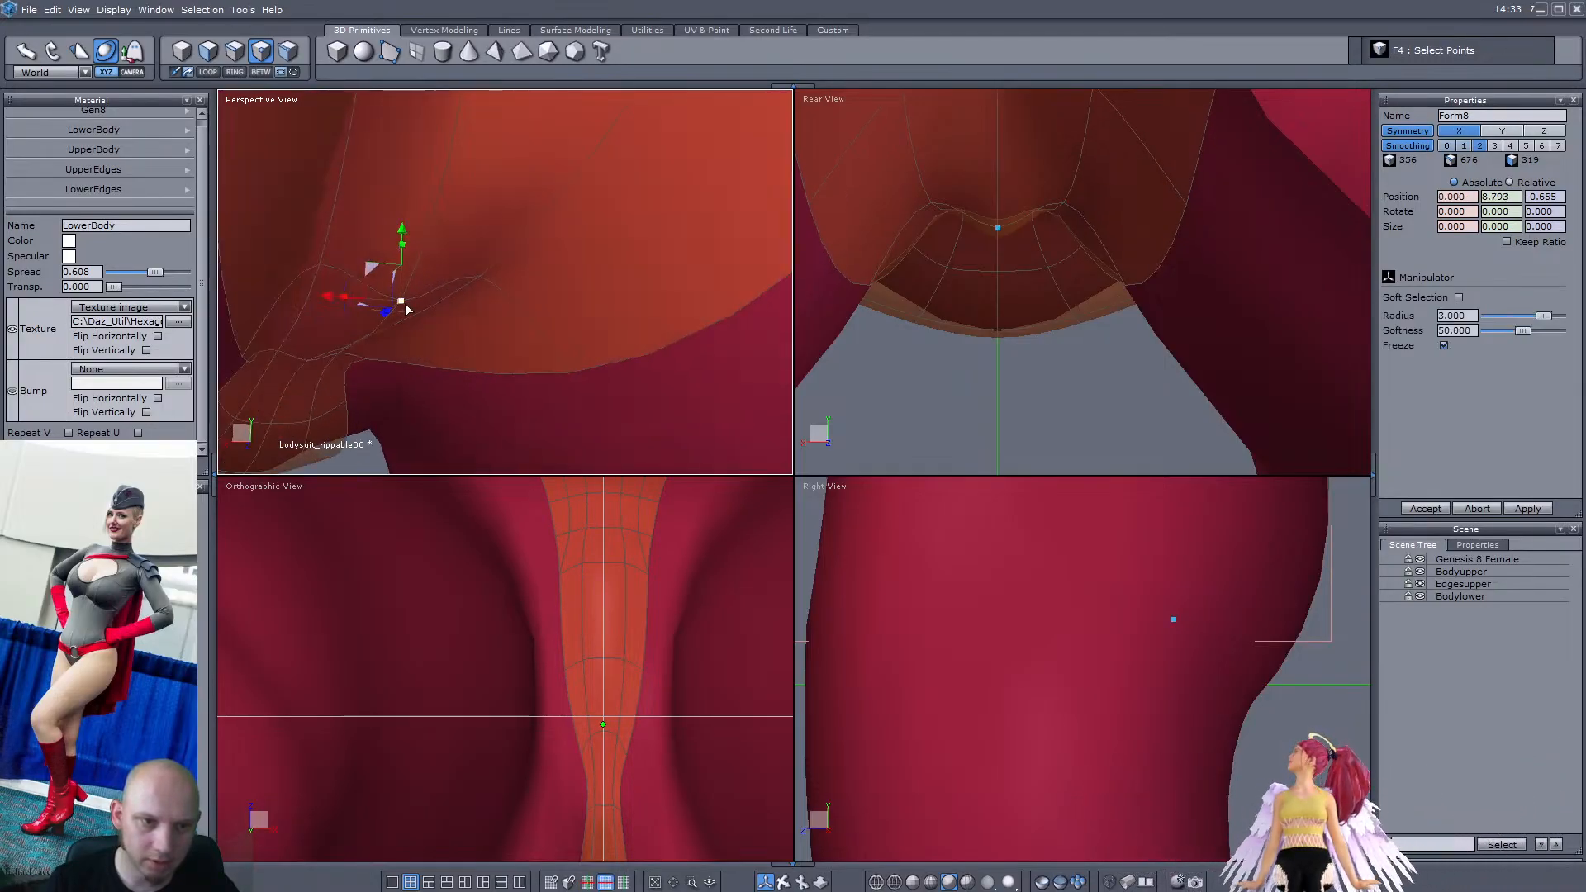
Raise the same row's middle point toward the body and place its outer side point at about X -0.08, Y 8.87, Z -0.63
drag(397, 285, 354, 146)
scroll(491, 331, down, 4)
middle_drag(491, 331, 480, 323)
scroll(481, 323, up, 4)
click(542, 371)
middle_drag(529, 384, 488, 315)
click(528, 378)
drag(473, 296, 443, 289)
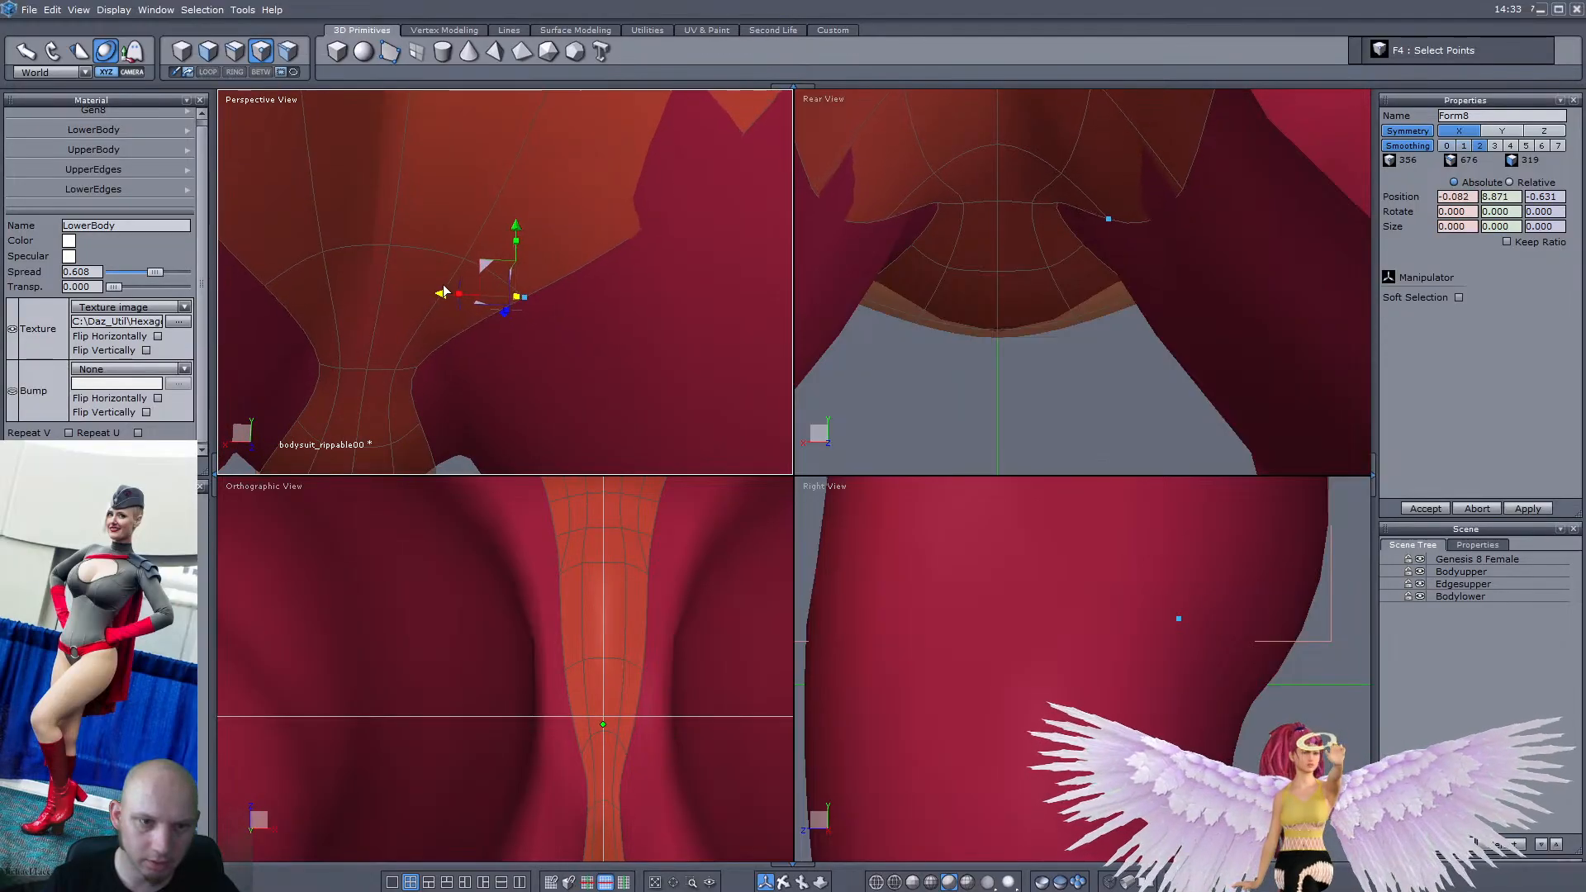
Shift the row's outer side point back to about Y 8.87, Z -0.67
scroll(443, 289, down, 3)
scroll(570, 247, up, 2)
middle_drag(570, 247, 433, 263)
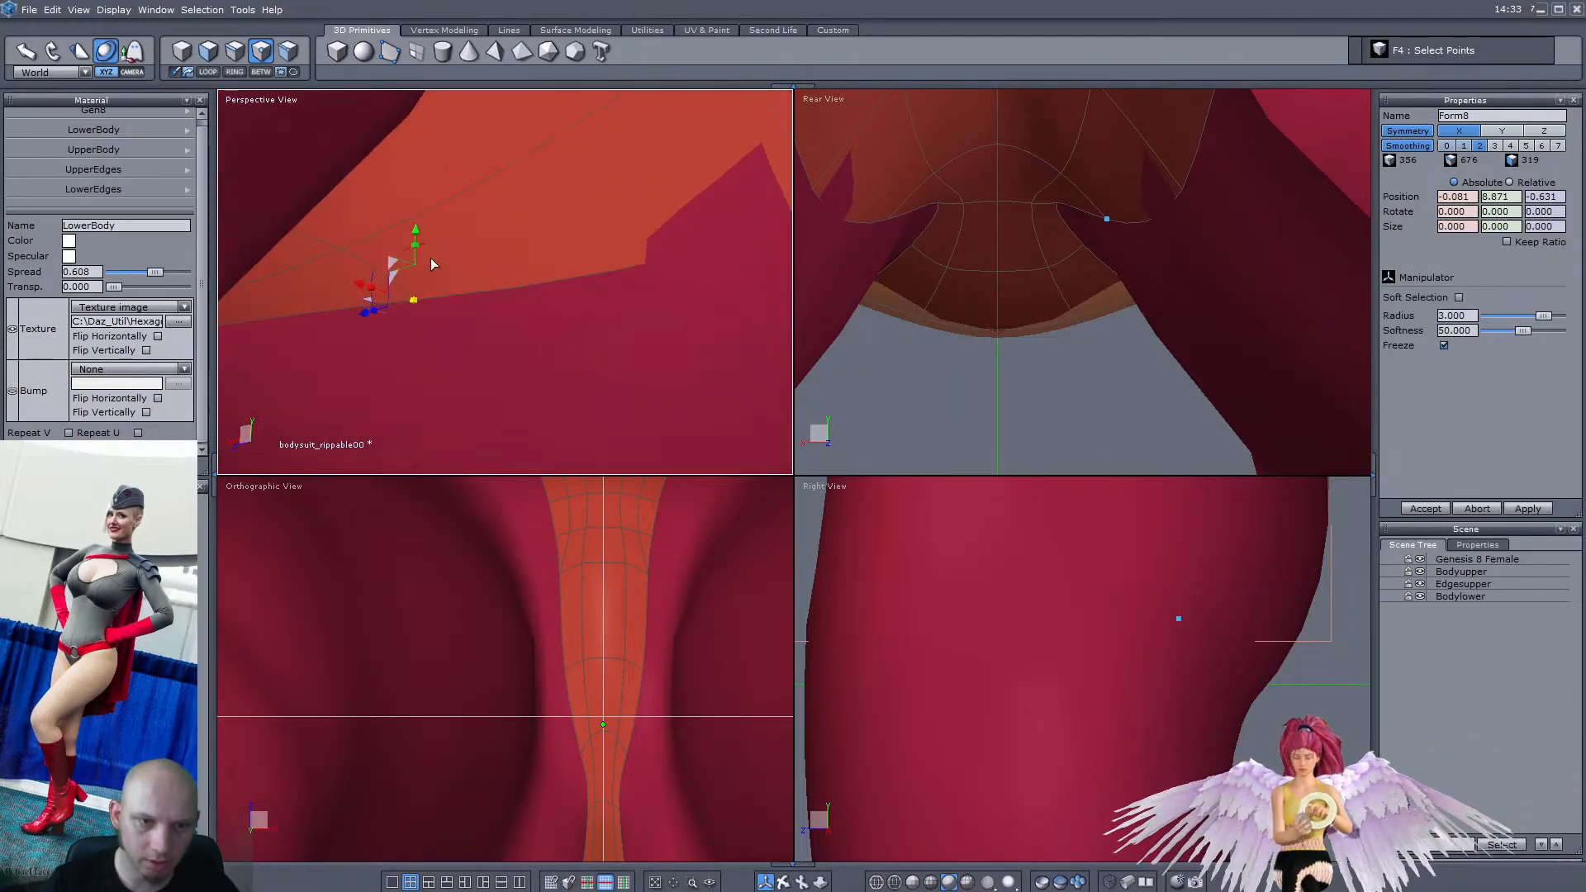
drag(393, 273, 437, 267)
scroll(443, 271, down, 2)
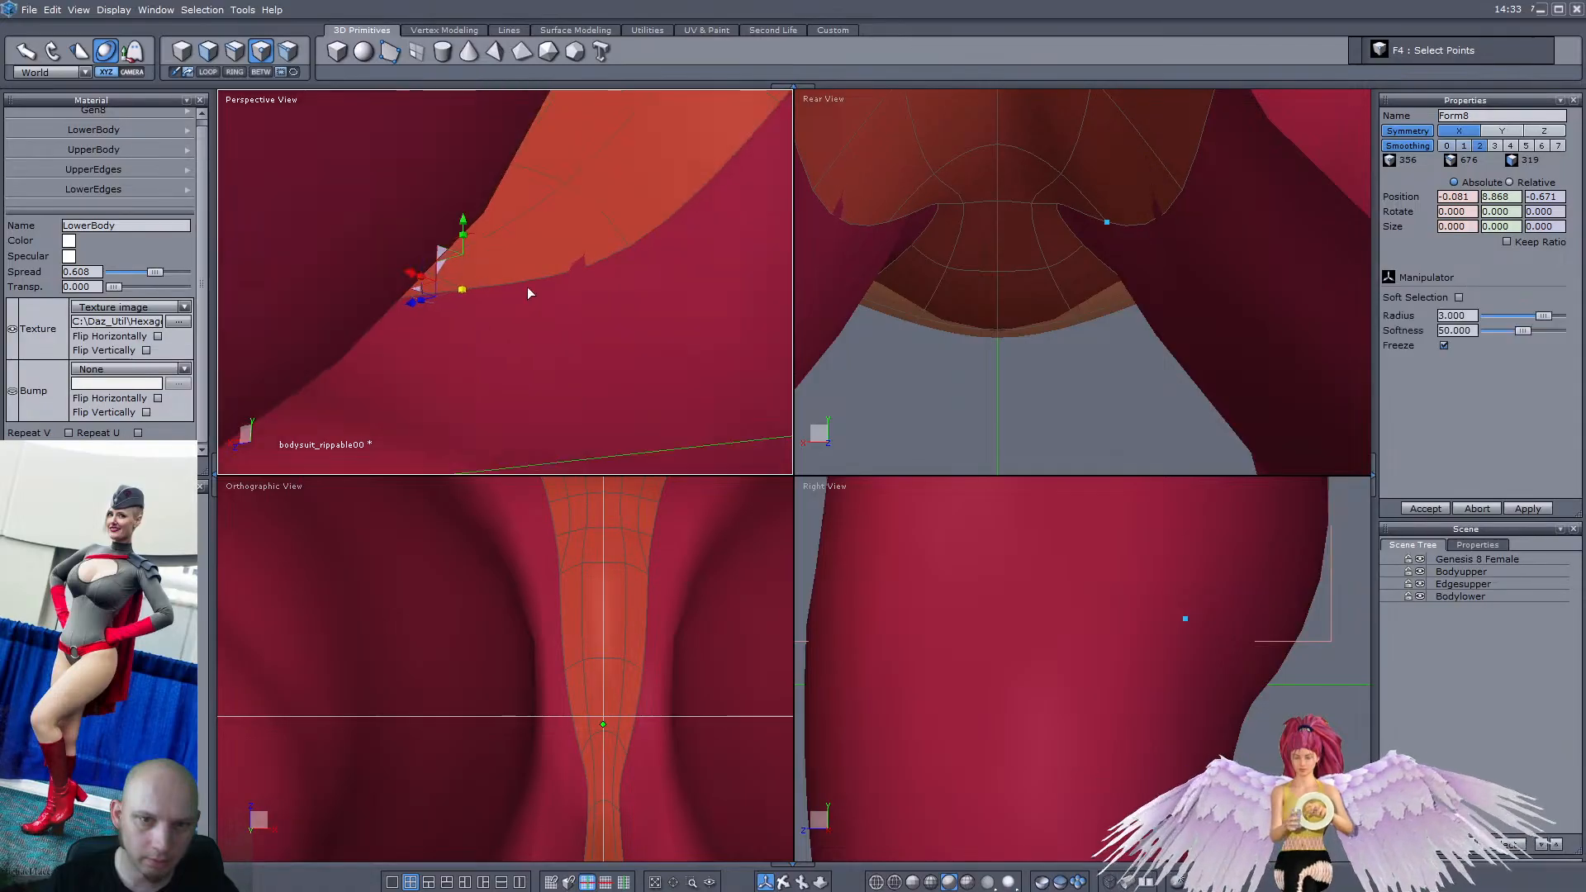
Adjust the next outer point farther back to smooth the rear leg edge against the body
scroll(591, 257, up, 2)
middle_drag(624, 247, 601, 299)
drag(608, 275, 587, 314)
middle_drag(586, 315, 493, 322)
drag(491, 318, 485, 322)
Widen the crotch strip's narrow row at about Z -0.22 by moving its outer side point to about X -0.06
scroll(465, 350, down, 5)
middle_drag(465, 350, 424, 403)
scroll(354, 409, up, 5)
click(425, 349)
scroll(429, 390, down, 5)
scroll(423, 403, up, 5)
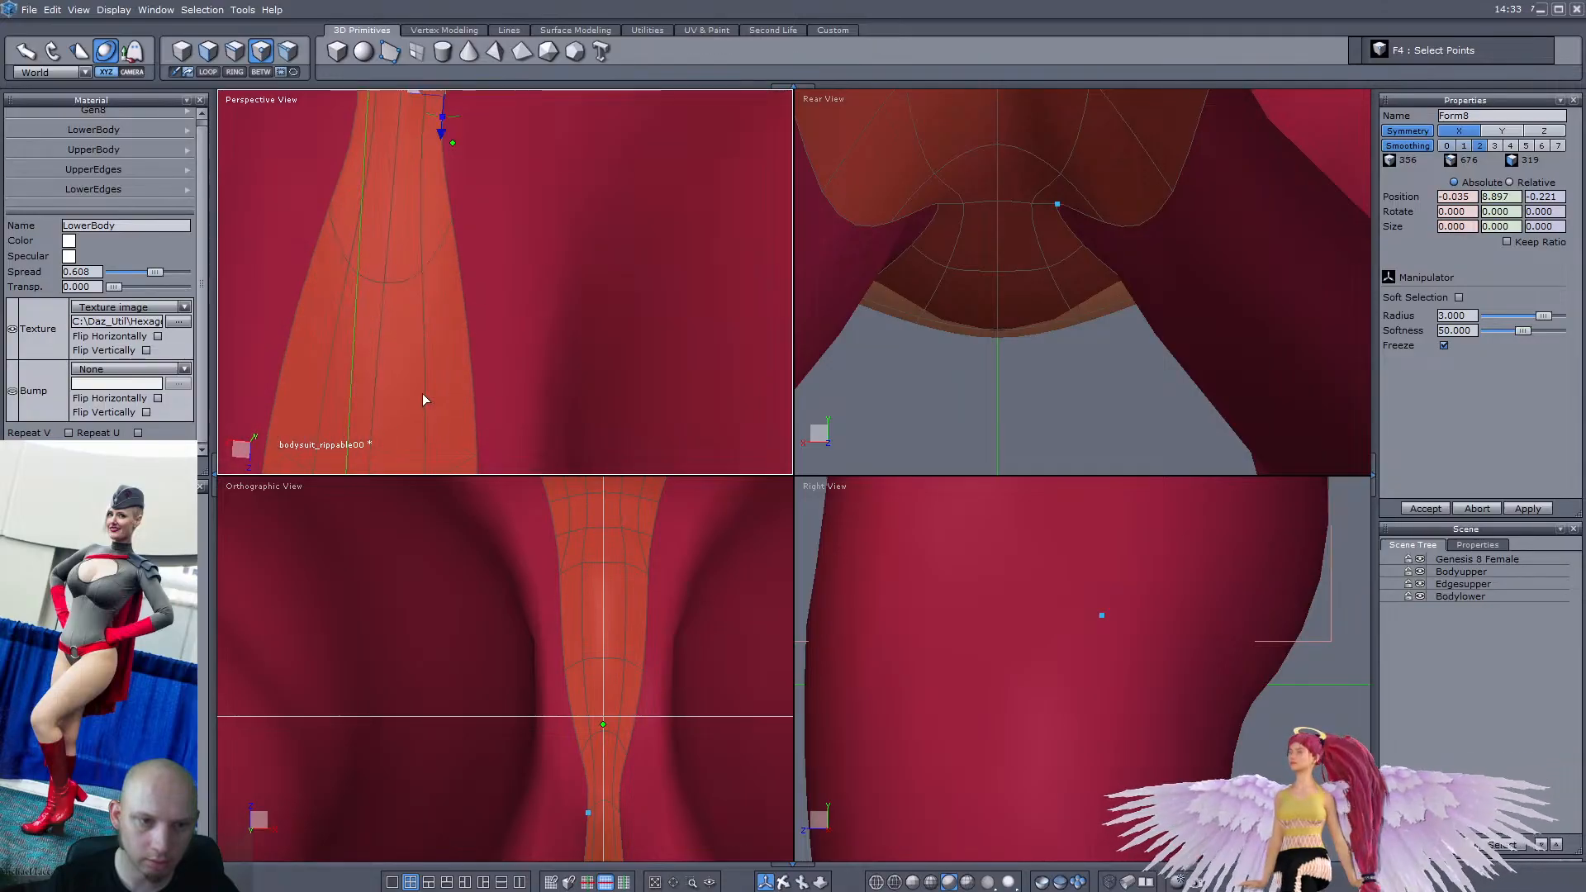
scroll(419, 331, down, 3)
scroll(417, 289, up, 3)
drag(395, 221, 429, 229)
scroll(442, 271, down, 3)
middle_drag(445, 274, 521, 236)
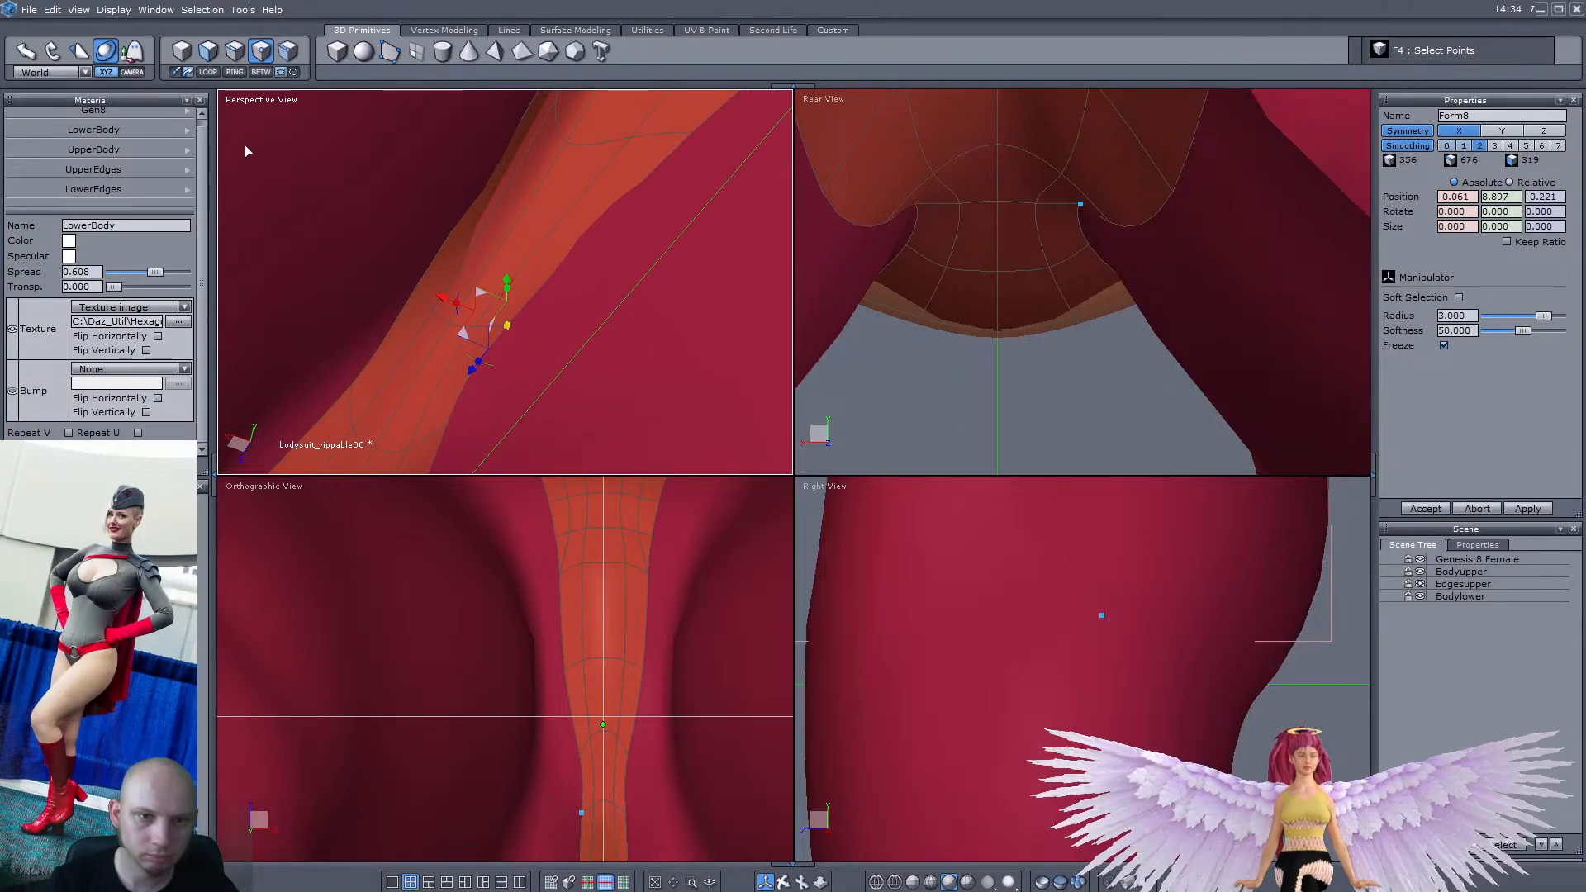
Insert a cross row at about Z -0.45 by connecting the ring of lengthwise edges behind the narrow row
click(513, 222)
key(k)
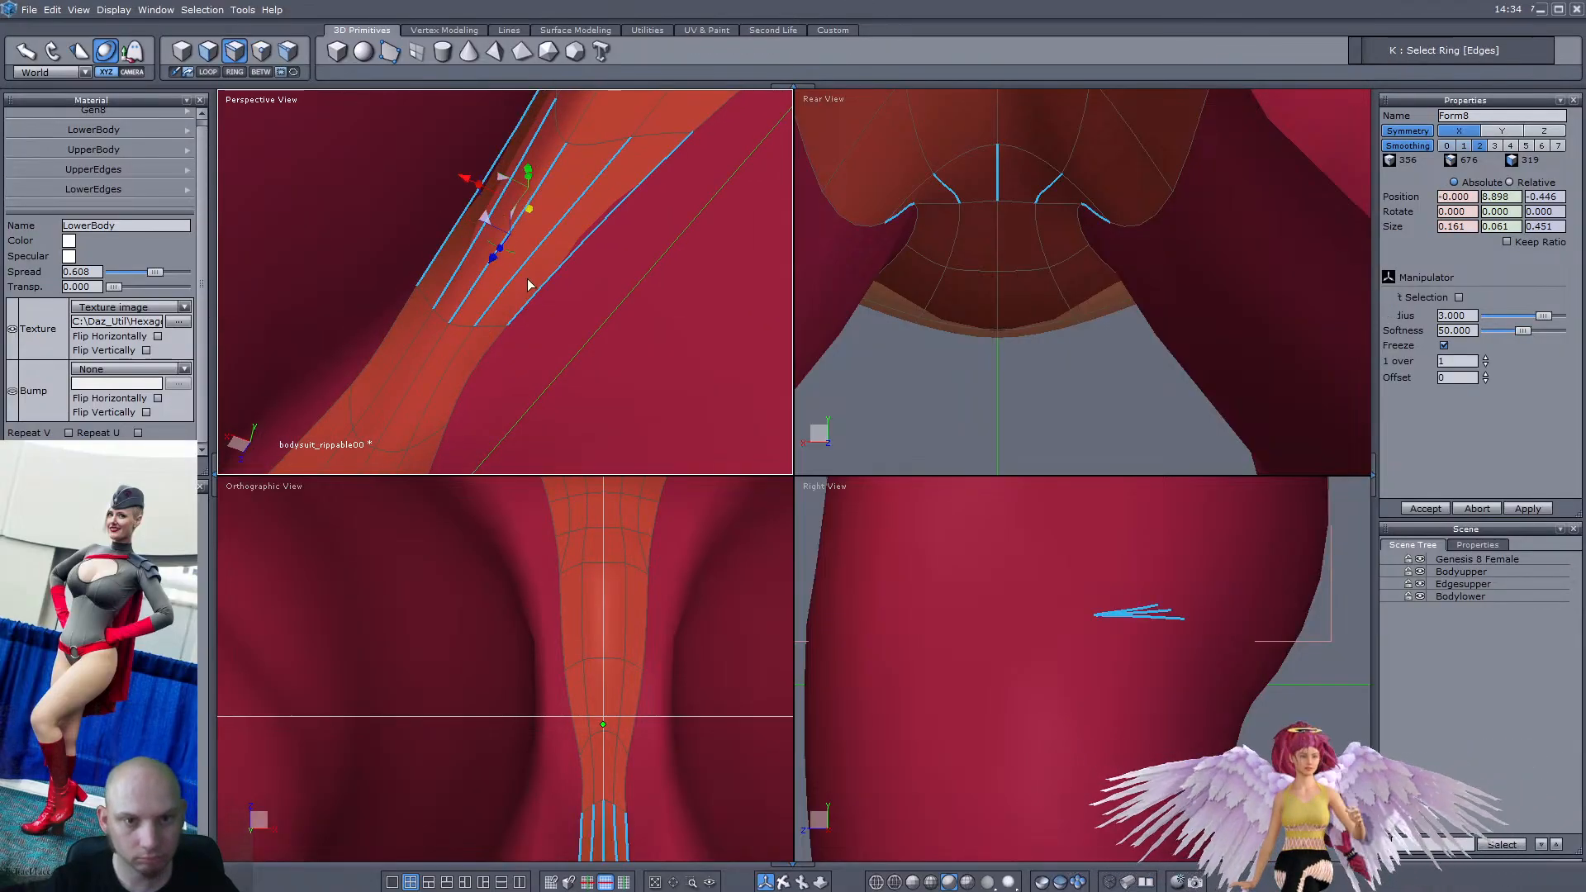
key(alt+a)
Lower the inserted row's outer side point to about X -0.07, Y 8.87, Z -0.45
click(580, 236)
middle_drag(603, 266, 584, 190)
click(593, 192)
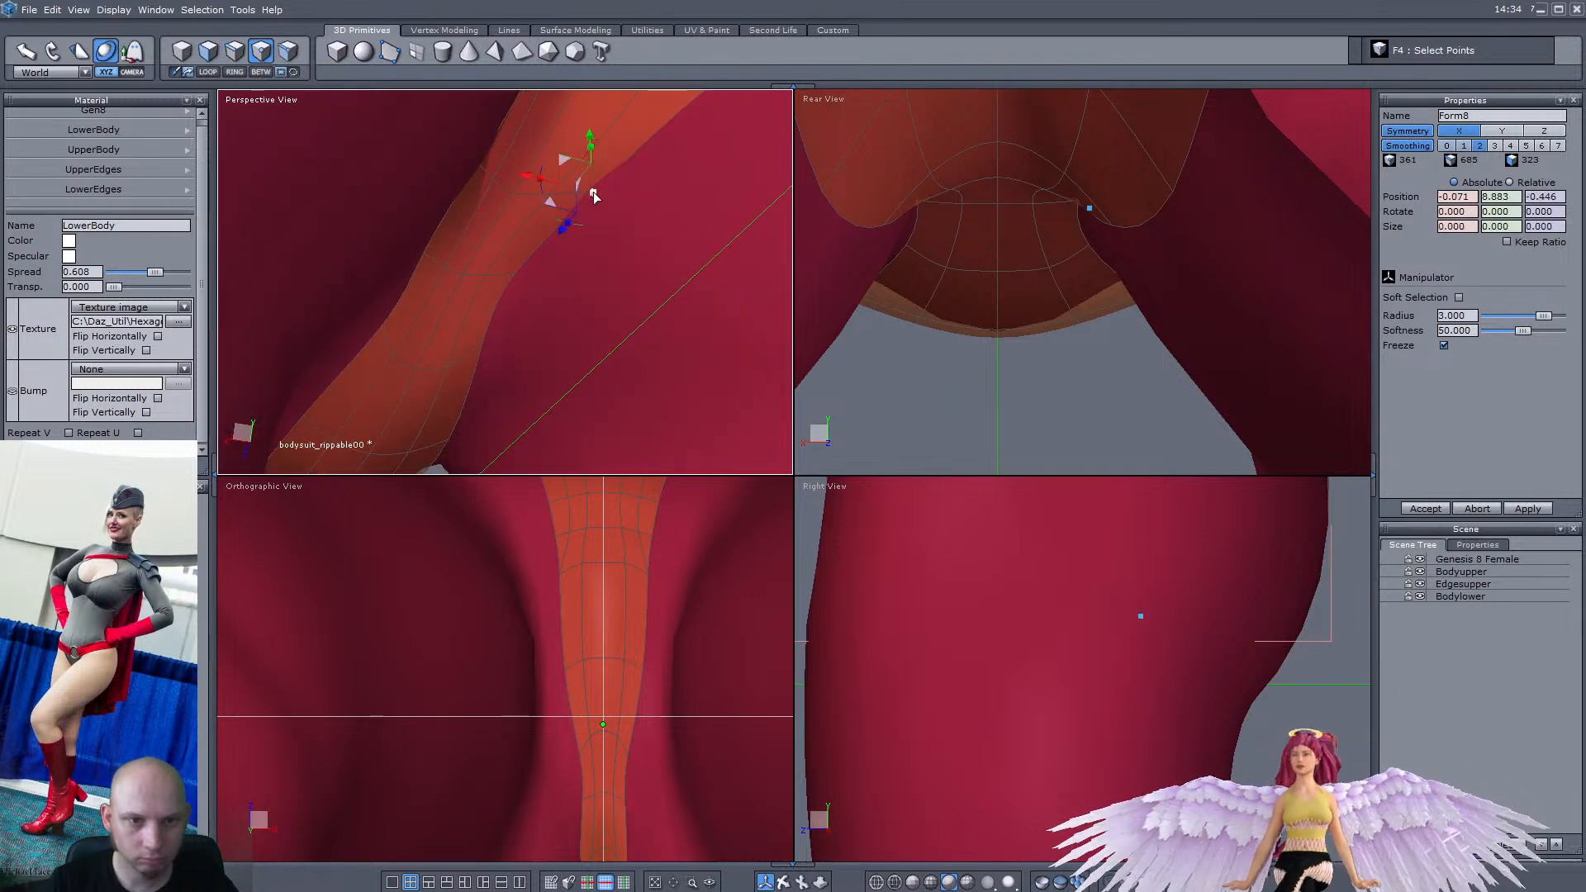
middle_drag(580, 195, 512, 388)
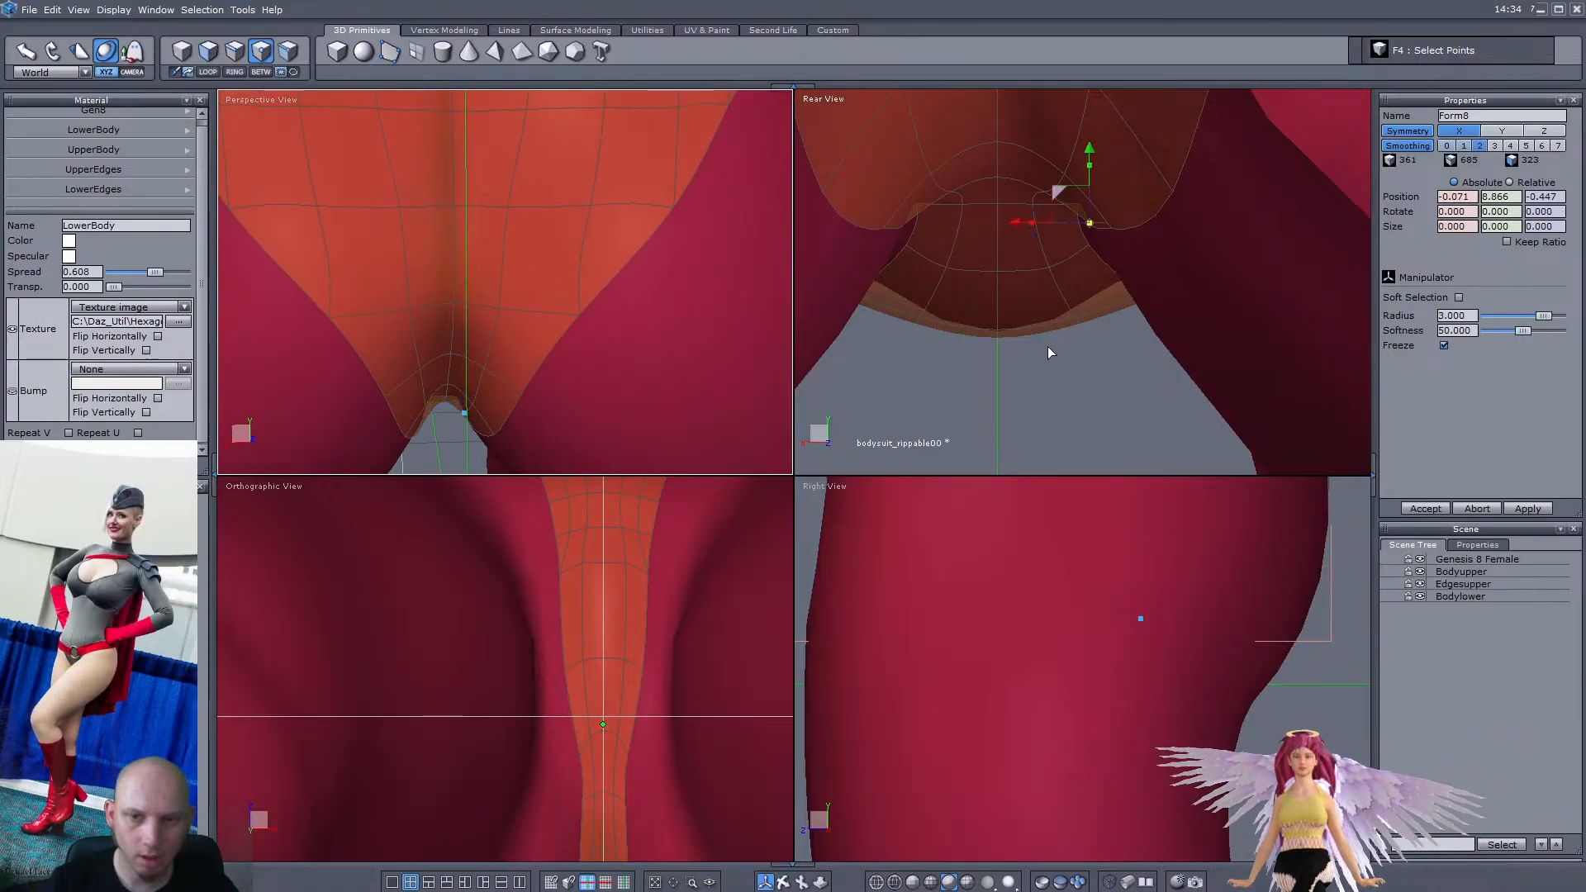
Extrude the four lower edges of the rear leg opening outward into a new strip of faces
scroll(1046, 353, down, 6)
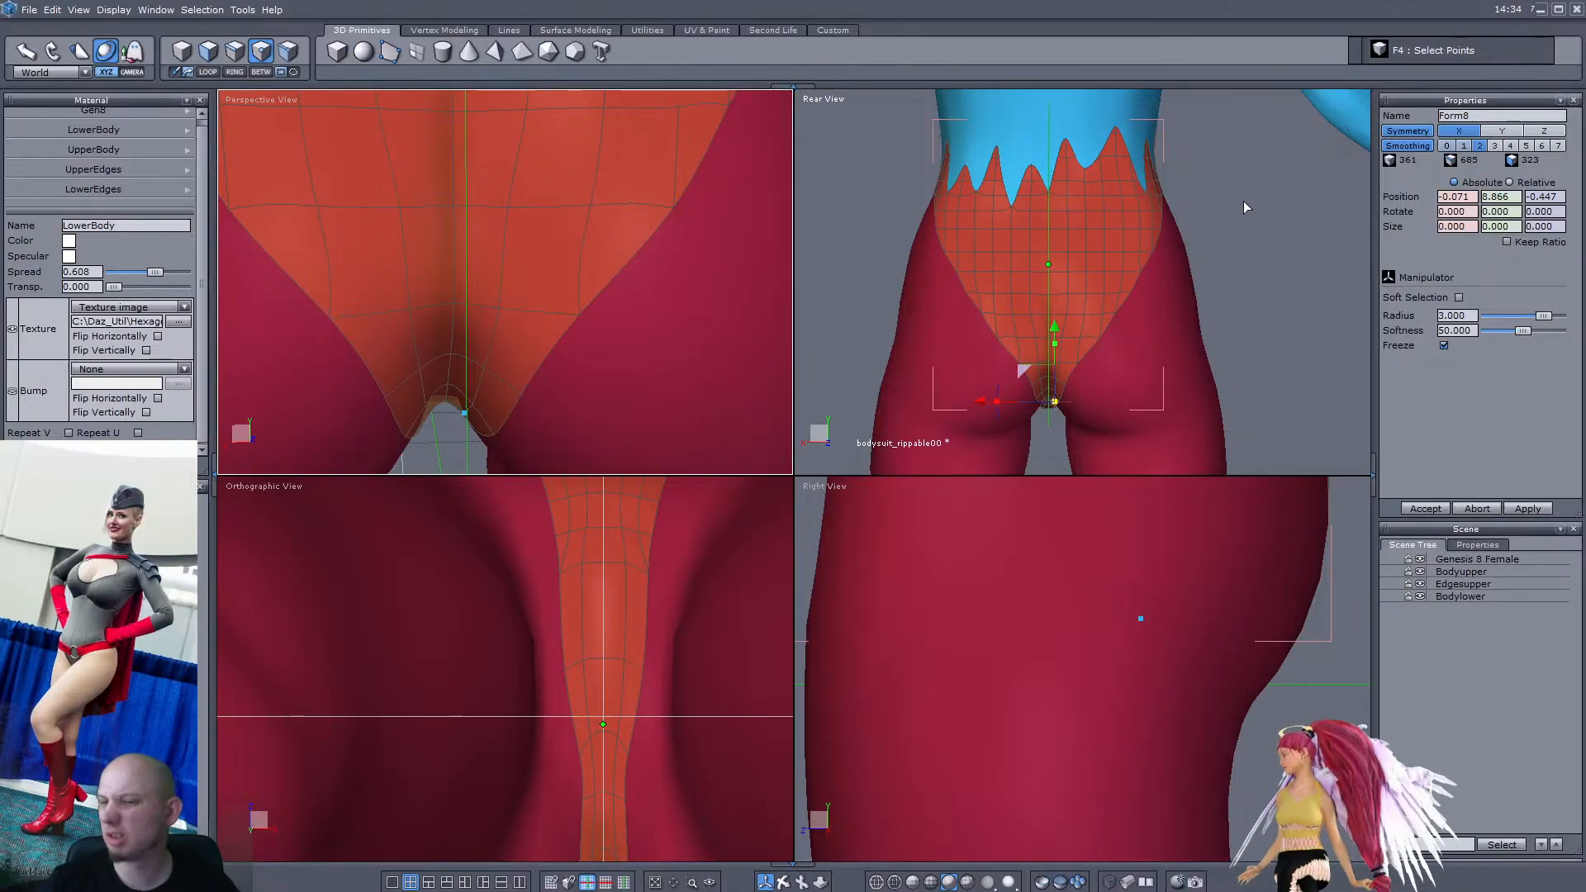
scroll(1146, 372, up, 6)
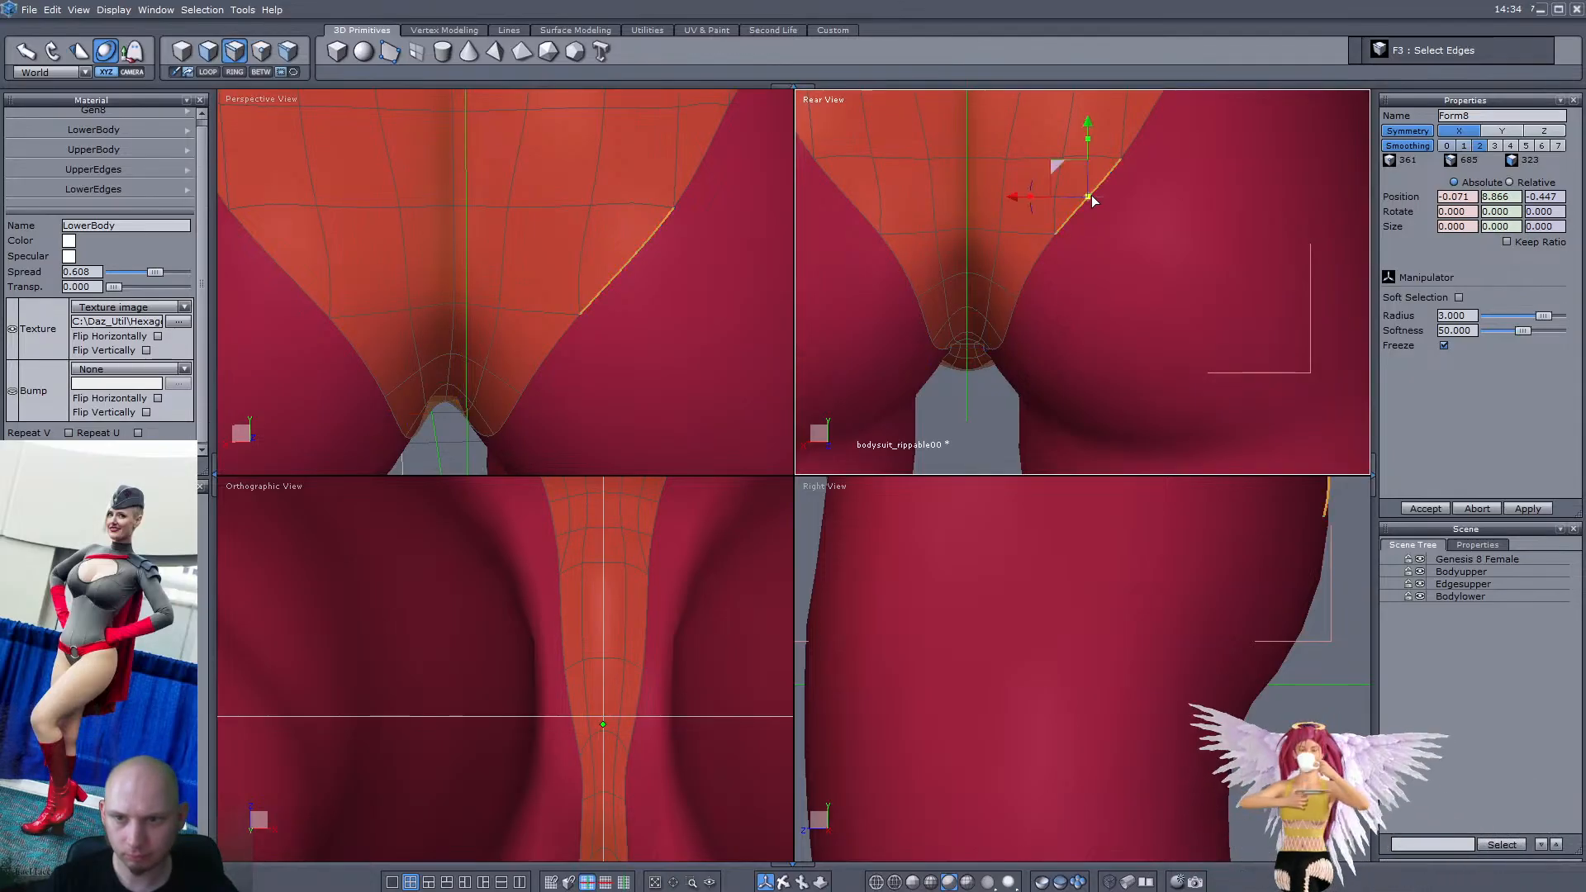
mouse_move(1126, 150)
mouse_down()
mouse_move(1031, 275)
mouse_move(1003, 350)
mouse_up()
scroll(1005, 350, up, 2)
ctrl+drag(1073, 140, 1116, 170)
scroll(1021, 295, down, 2)
Reposition the extruded leg-opening edge in depth and sideways to follow the buttock
scroll(529, 307, down, 2)
right_drag(529, 305, 641, 341)
drag(627, 292, 633, 297)
right_drag(694, 334, 602, 267)
drag(633, 265, 576, 237)
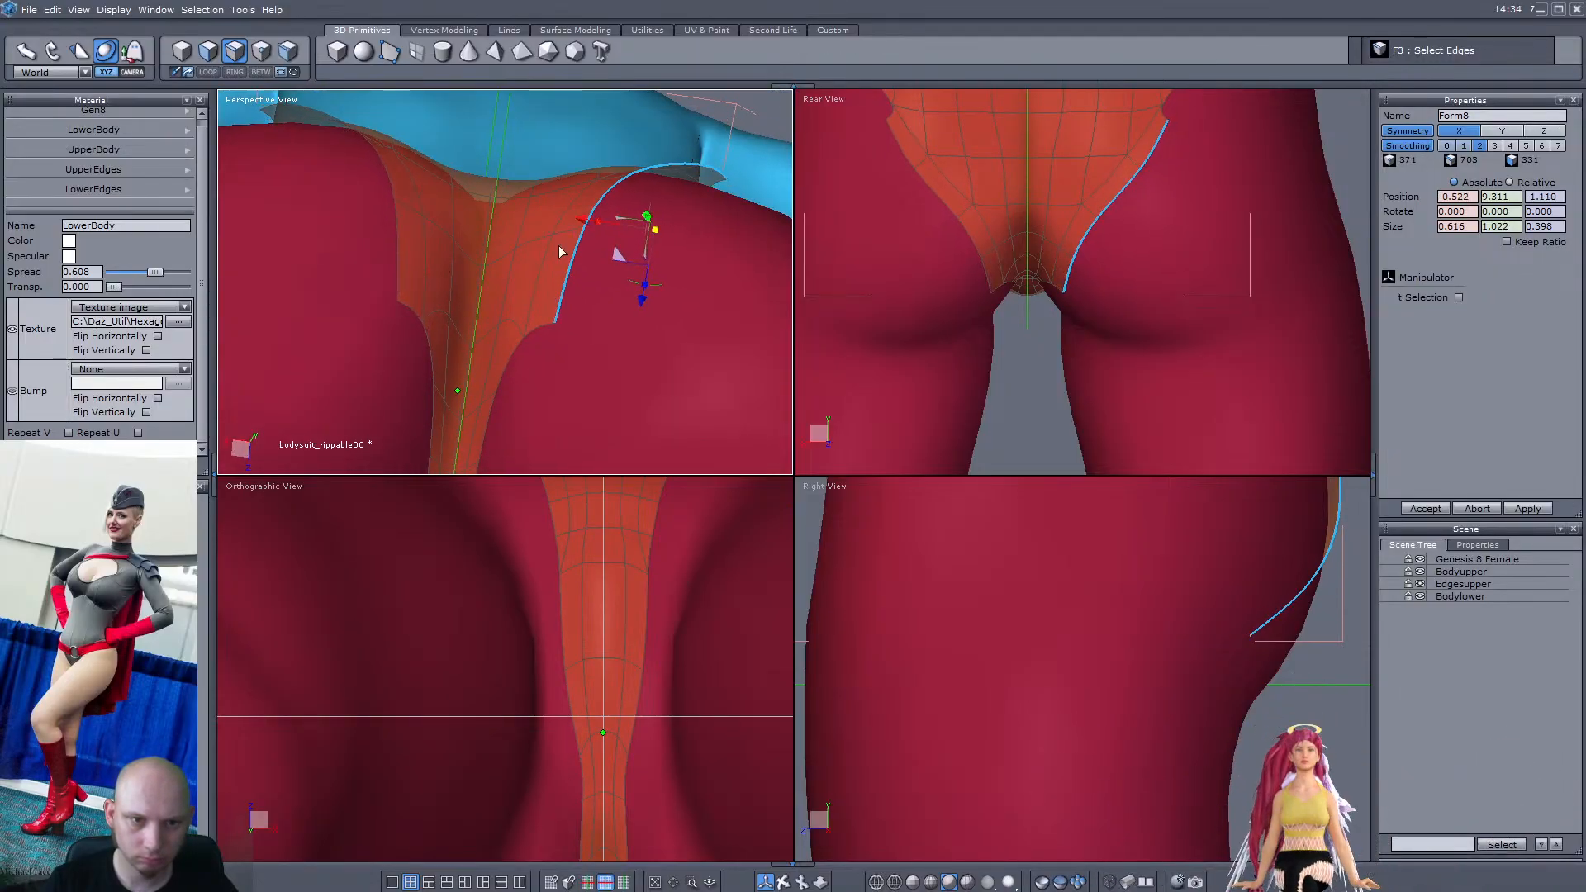
Target-weld both end points of the extruded strip to the adjoining leg-opening points
click(554, 323)
key(w)
click(529, 331)
right_drag(617, 286, 636, 345)
click(720, 171)
right_drag(702, 180, 697, 259)
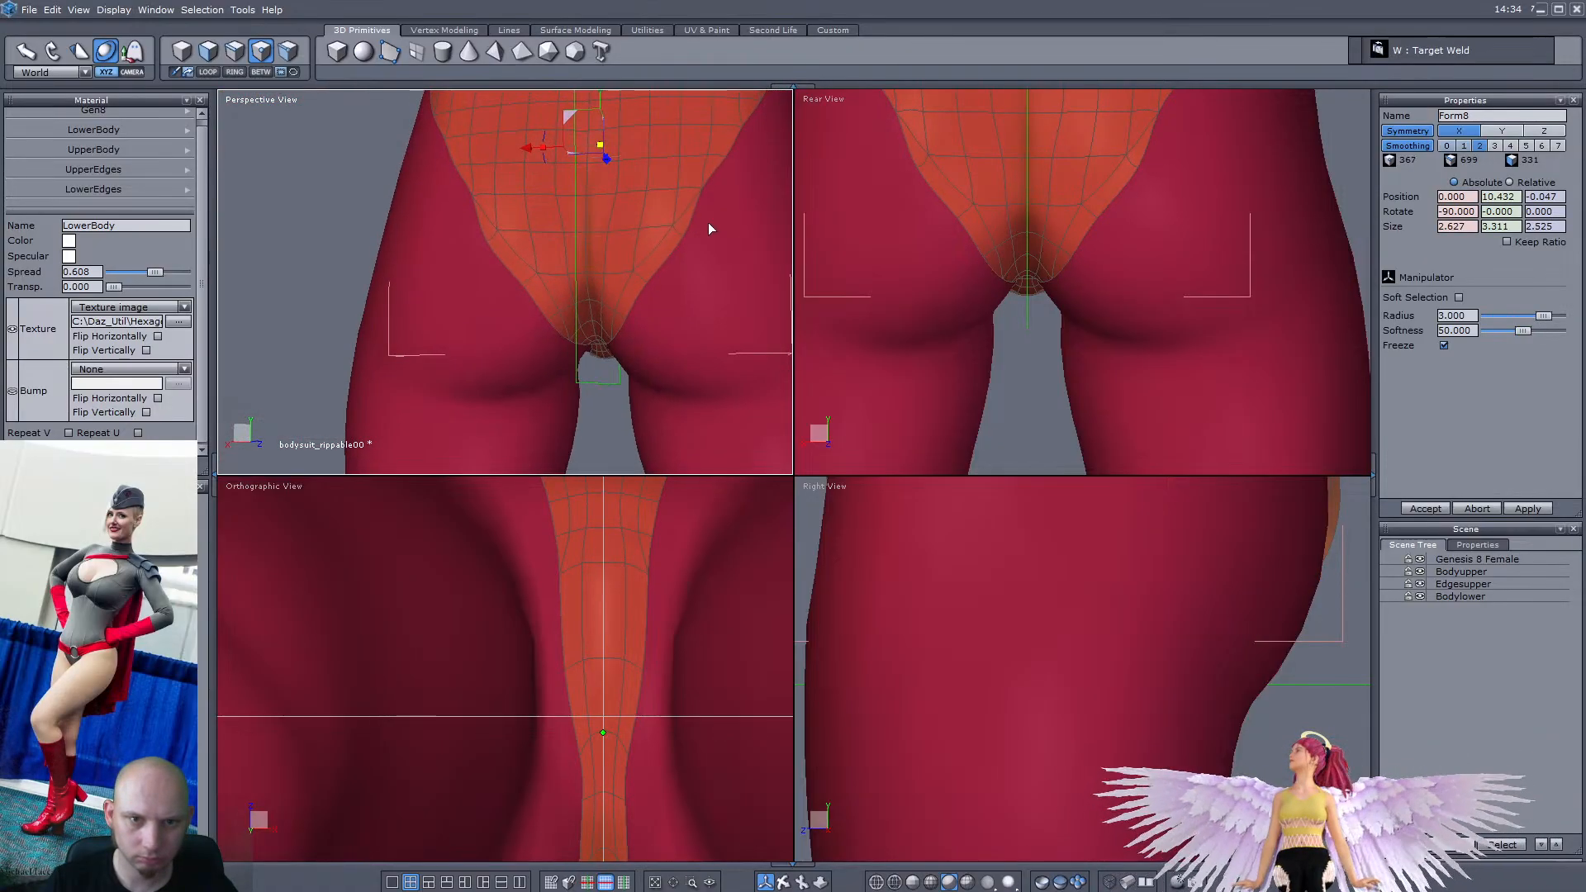
Fit the extruded strip's upper outer point to the buttock at about X -0.81, Y 9.86, Z -1.15
scroll(711, 219, up, 3)
drag(655, 176, 665, 191)
middle_drag(675, 197, 465, 252)
drag(464, 269, 475, 269)
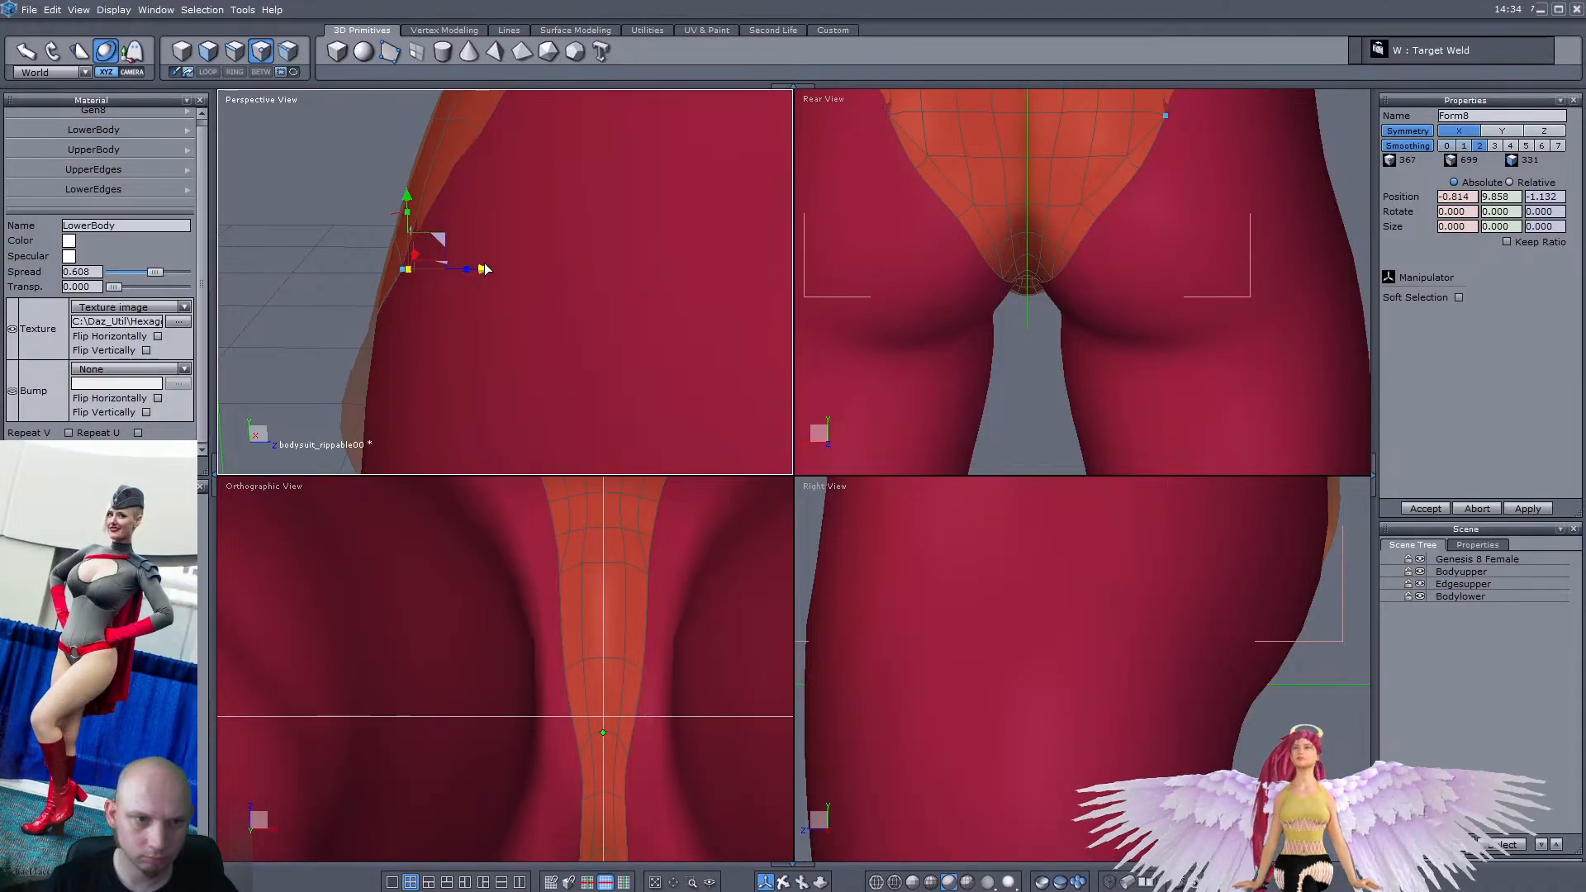
middle_drag(476, 270, 550, 289)
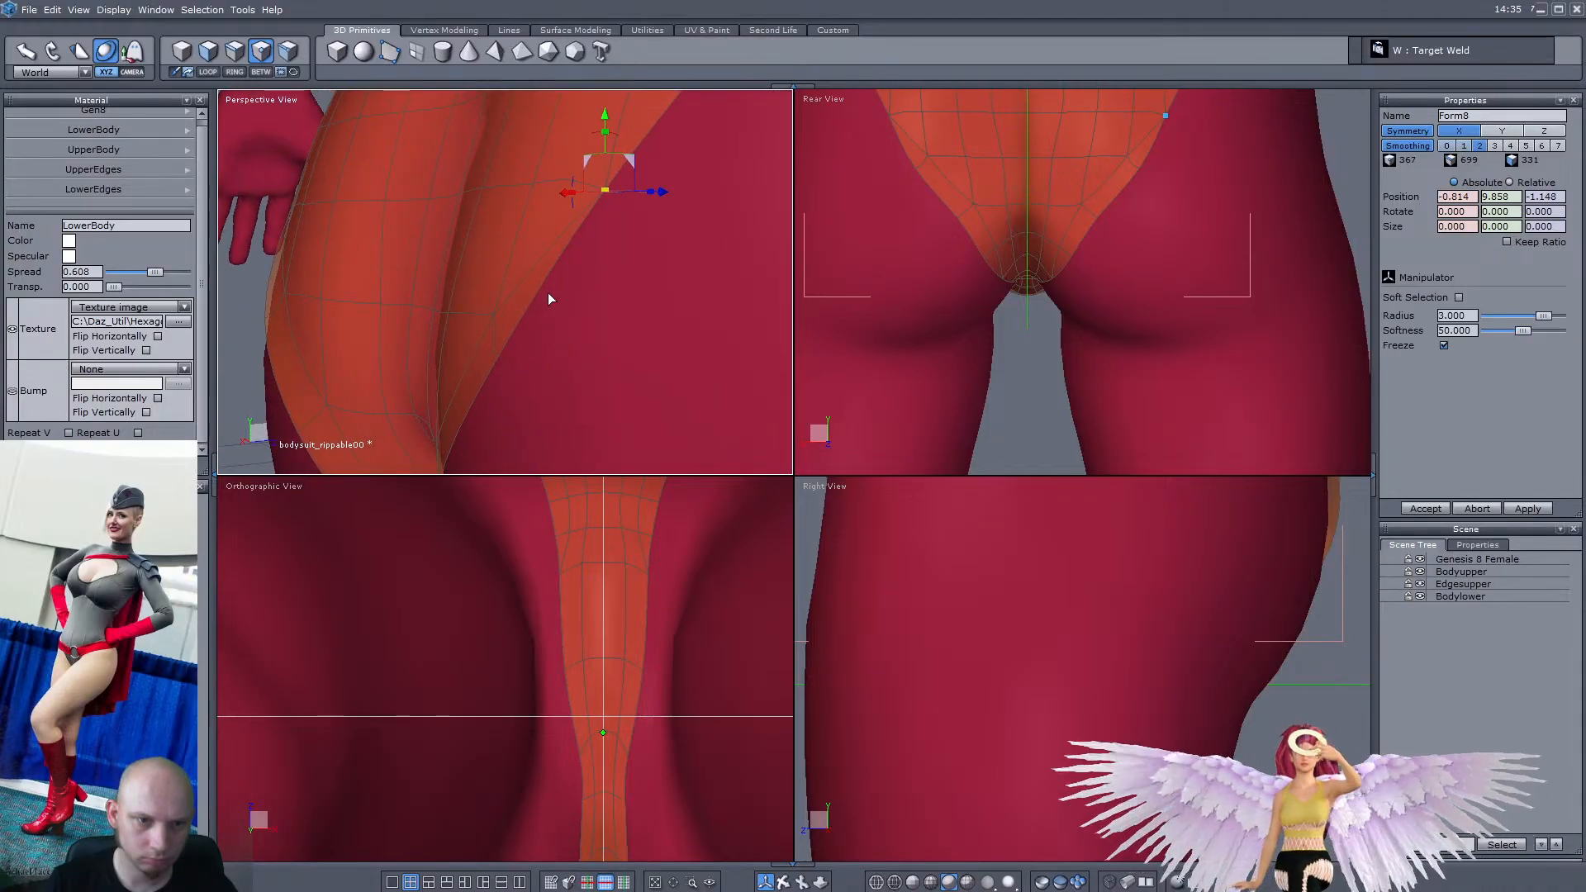
Nudge an outer point of the extruded rear leg-opening strip against the buttock, ending with no point selected
middle_drag(510, 350, 446, 358)
mouse_move(473, 362)
mouse_down()
mouse_move(523, 355)
mouse_move(500, 364)
mouse_up()
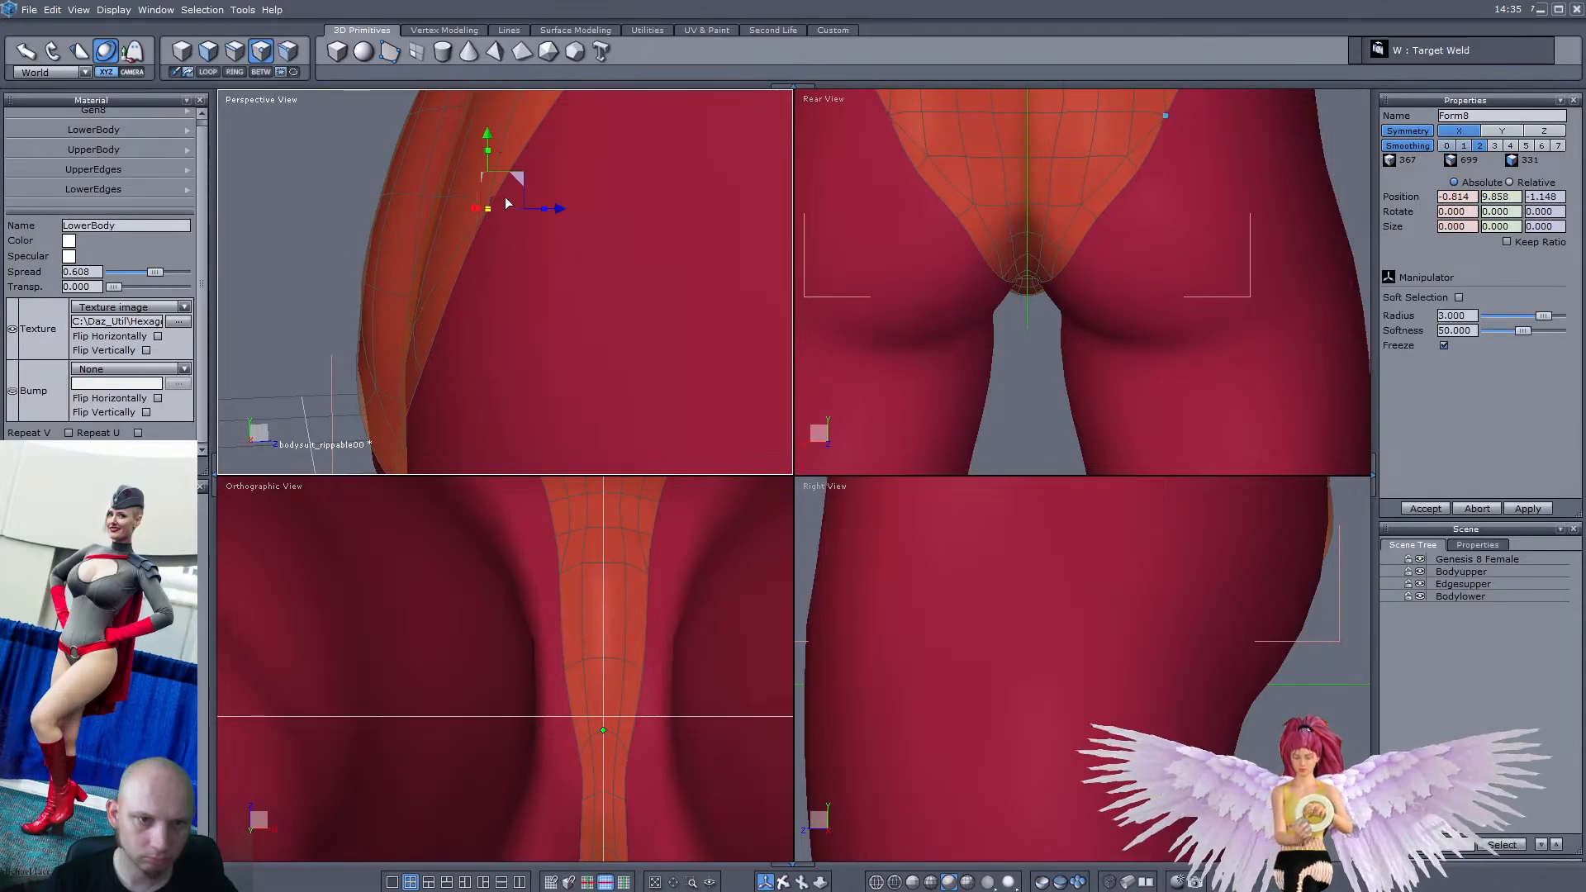
scroll(528, 331, down, 3)
mouse_move(456, 298)
middle_down()
mouse_move(530, 328)
mouse_move(471, 301)
middle_up()
scroll(528, 330, up, 2)
click(463, 306)
drag(471, 300, 493, 278)
click(521, 167)
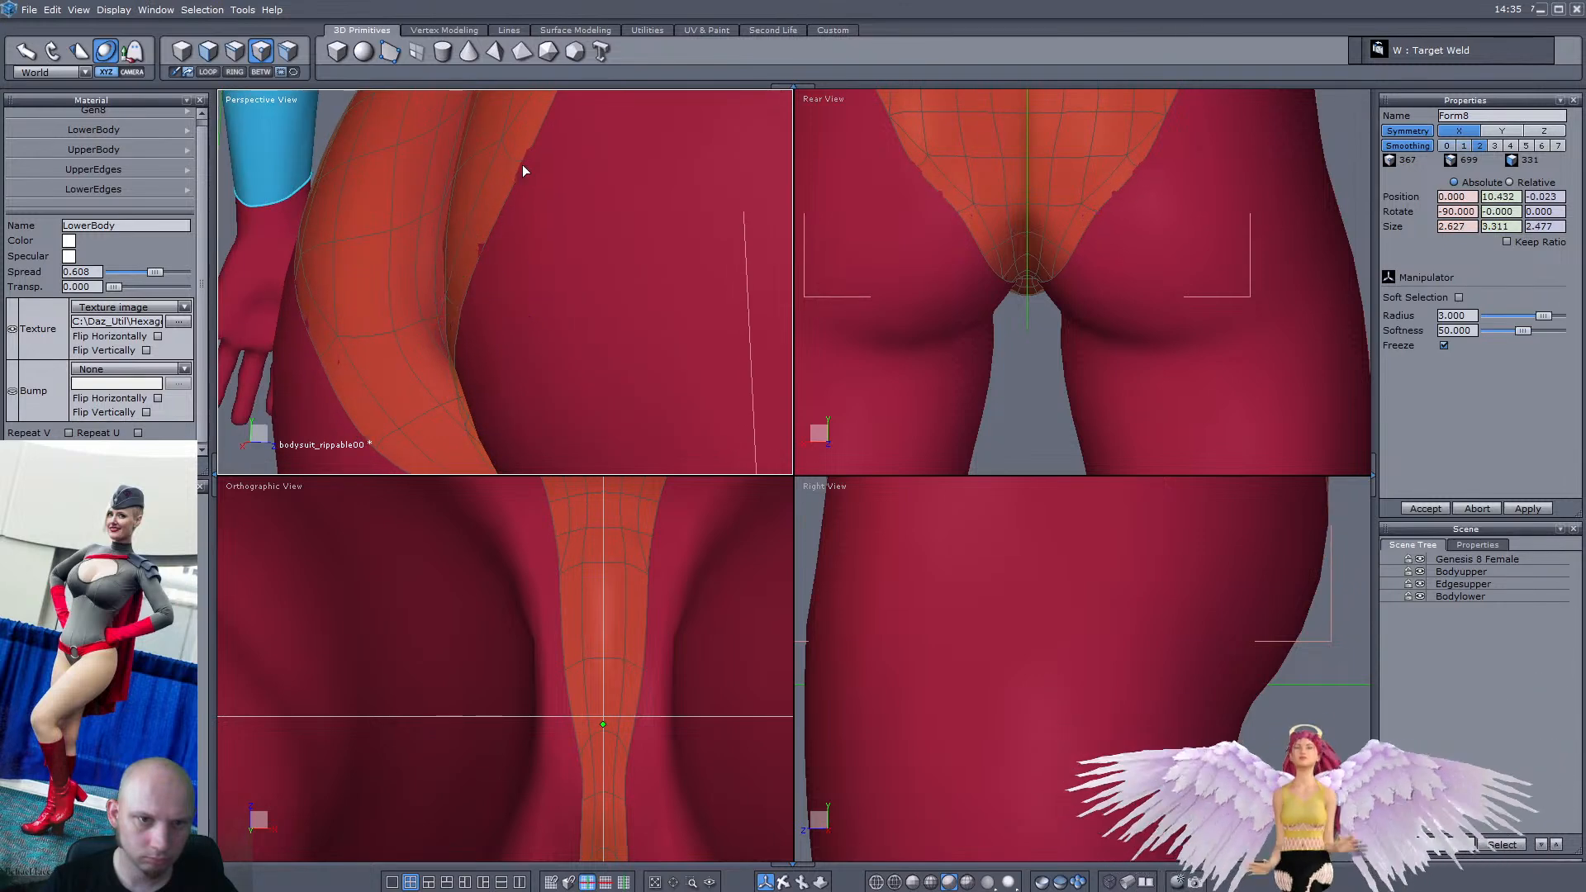
Reposition two outer points of the rear leg-opening edge to smooth its curve along the buttock
middle_drag(521, 177, 529, 233)
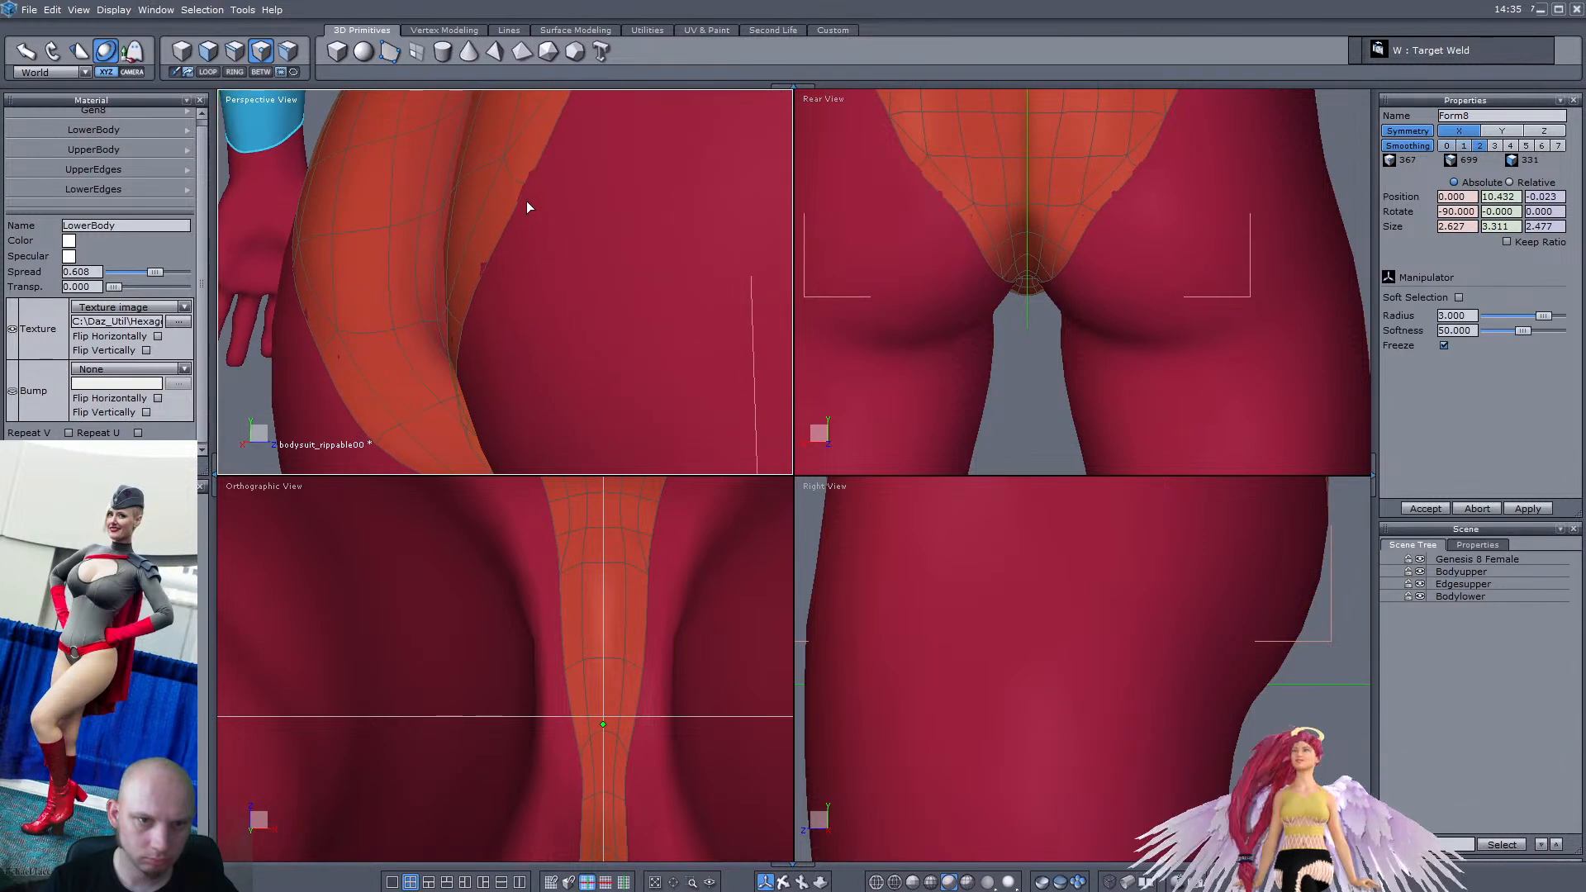
scroll(527, 203, up, 1)
click(529, 175)
middle_drag(529, 175, 534, 223)
drag(536, 198, 524, 208)
middle_drag(523, 208, 583, 361)
click(606, 299)
middle_drag(607, 299, 585, 370)
drag(550, 329, 537, 308)
Fit two lower leg-opening points to the body near the crotch, placing the lowest at about X -0.13, Y 8.87, Z -0.88
click(618, 394)
drag(598, 367, 588, 355)
middle_drag(588, 355, 441, 327)
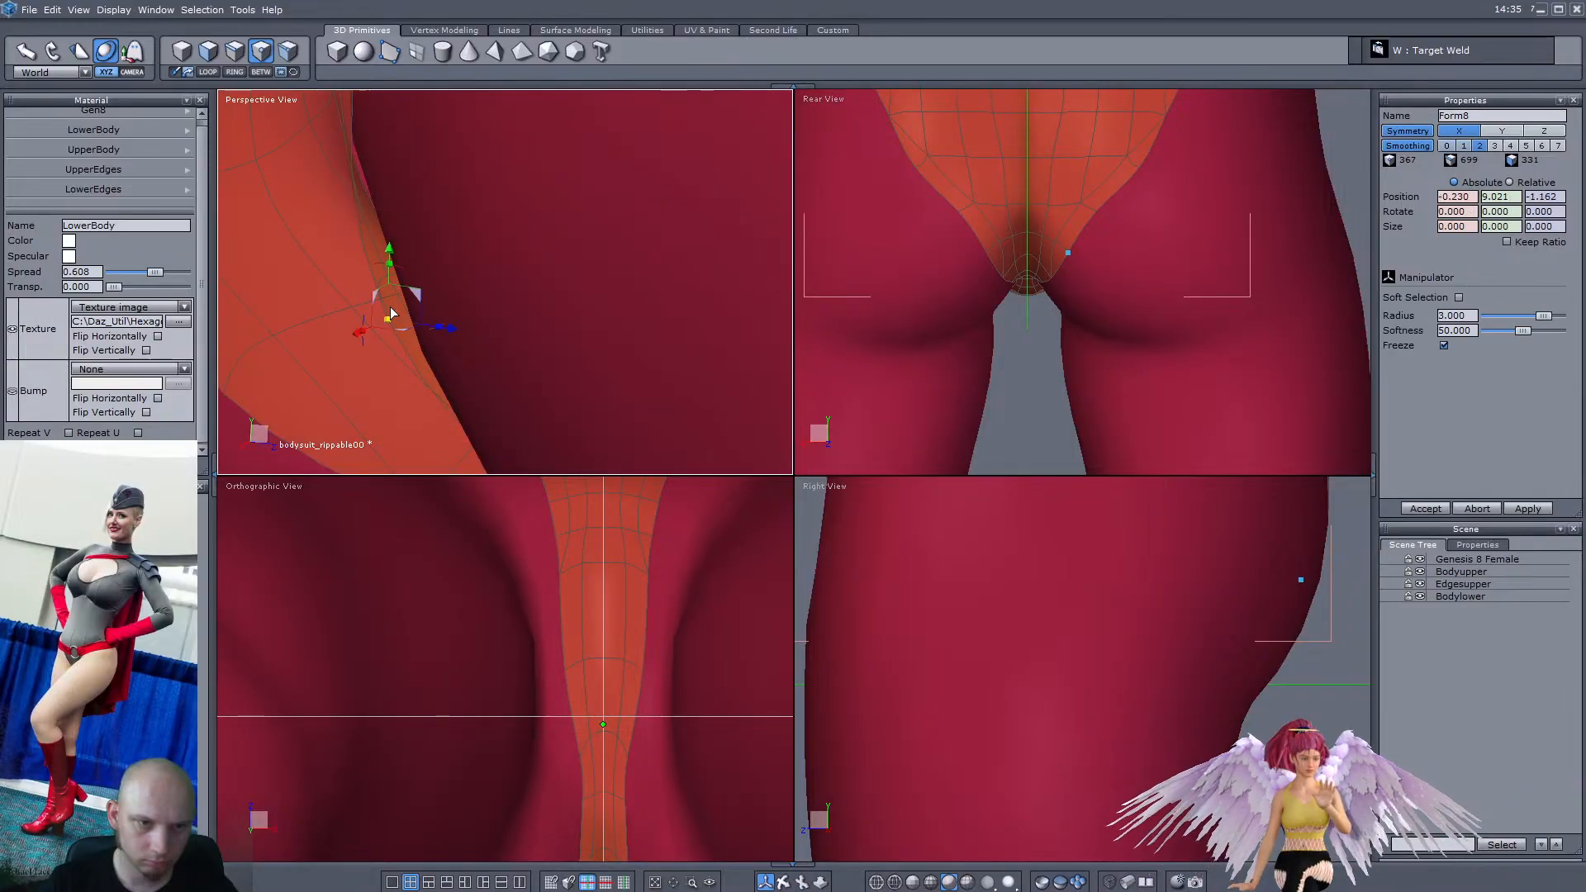
drag(444, 329, 420, 345)
middle_drag(420, 345, 554, 314)
click(573, 400)
drag(545, 294, 542, 282)
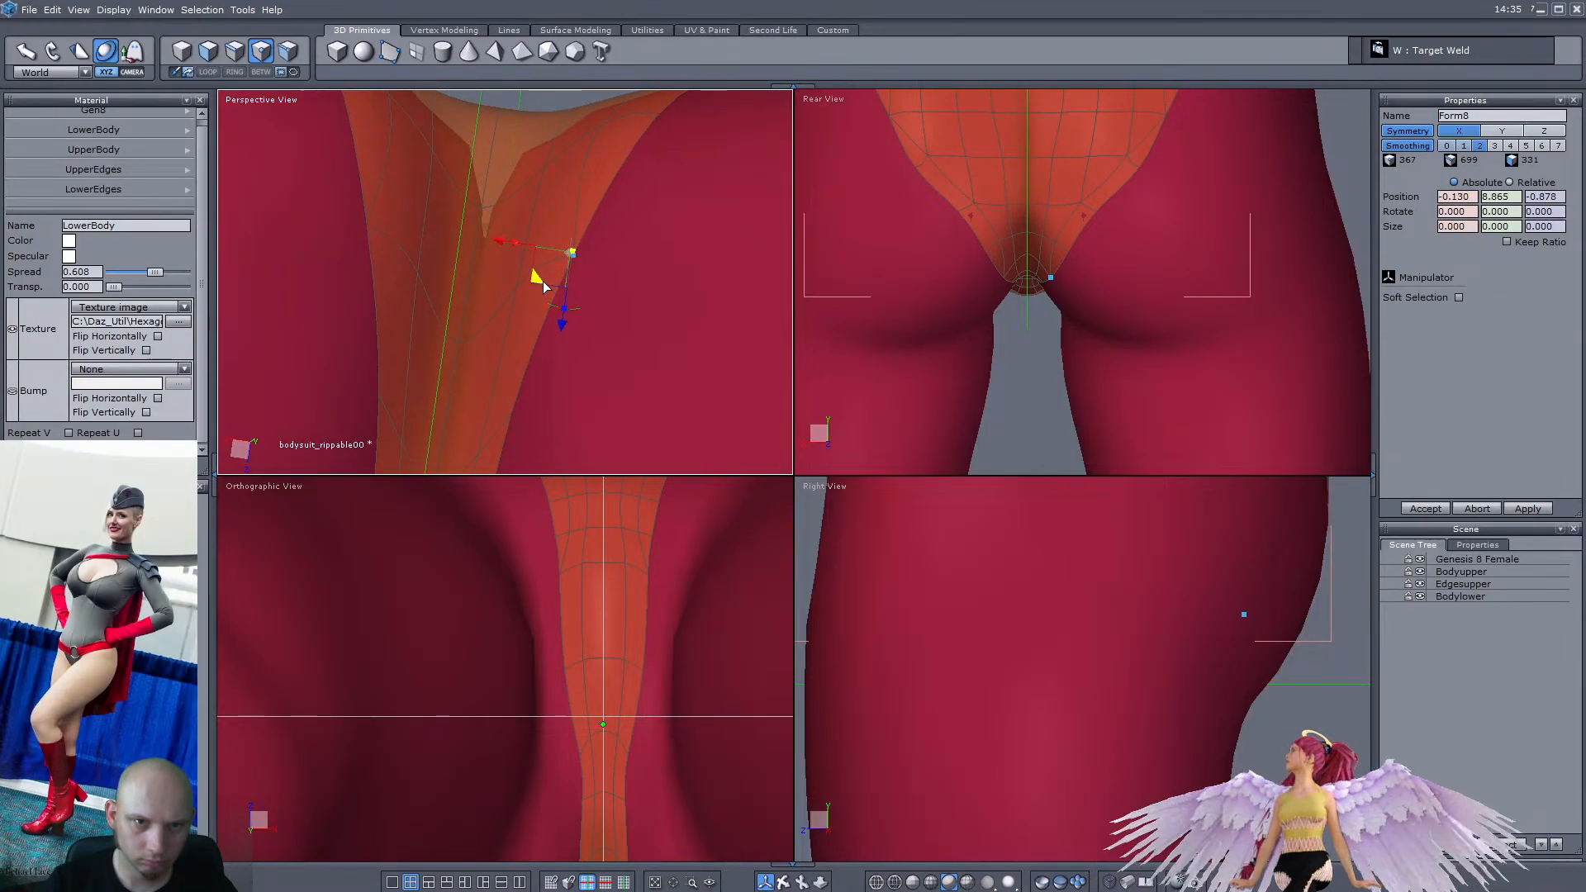
Move the upper leg-opening point to about X -0.97, Y 10.09, Z -0.99 and save the scene
scroll(543, 280, down, 5)
middle_drag(544, 279, 607, 327)
click(631, 166)
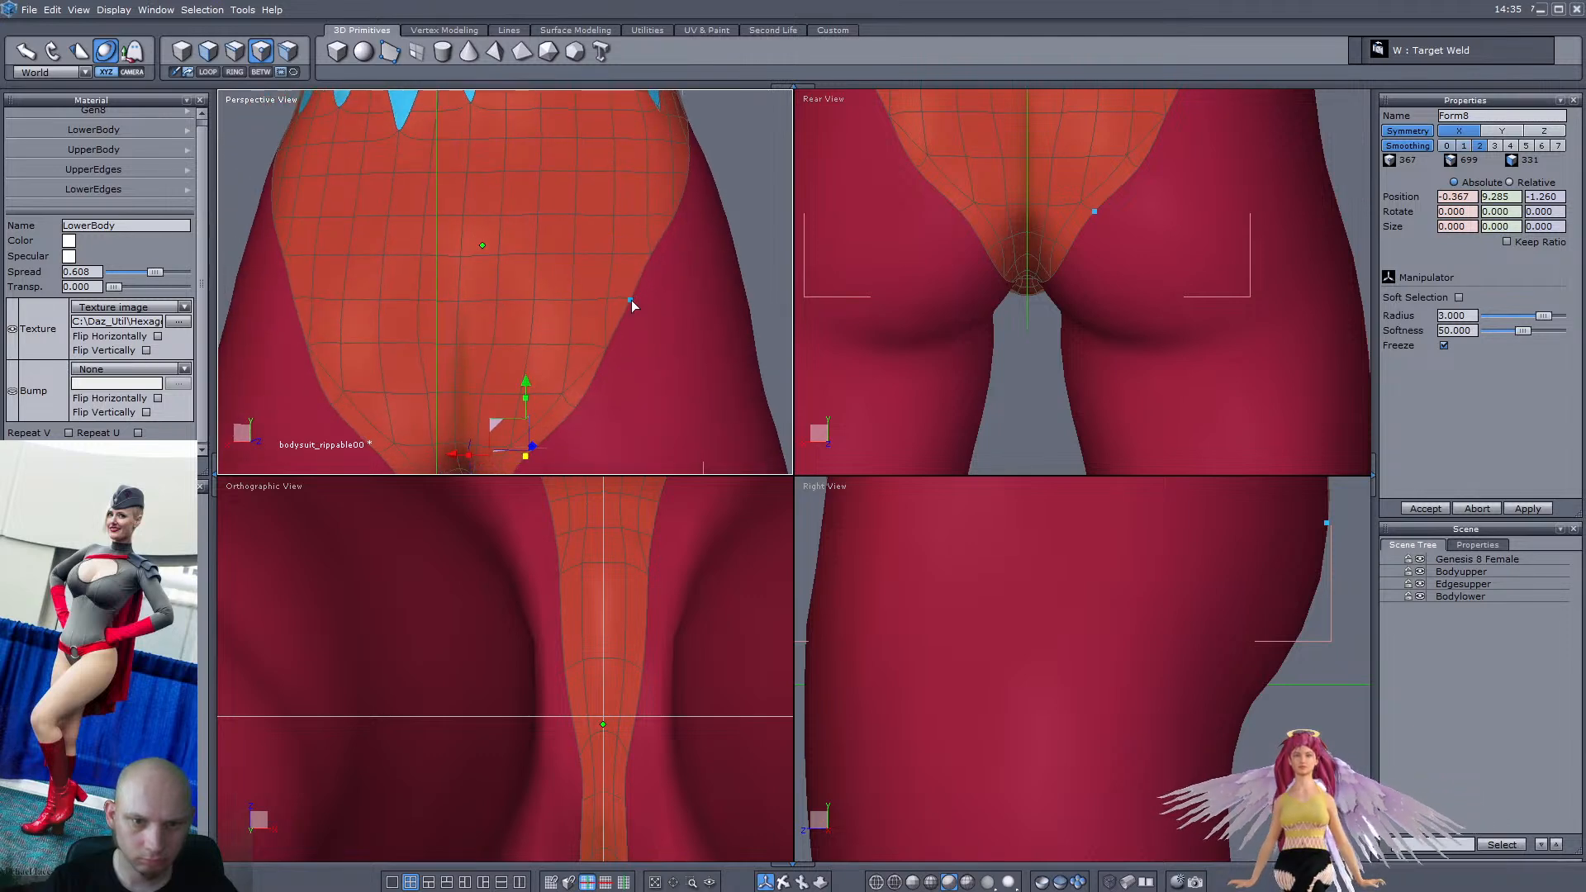
click(632, 300)
scroll(631, 300, up, 3)
drag(603, 271, 609, 275)
middle_drag(611, 279, 666, 350)
key(ctrl+s)
Nudge an edge point on the opposite rear leg opening to even out its outline
middle_drag(407, 347, 438, 352)
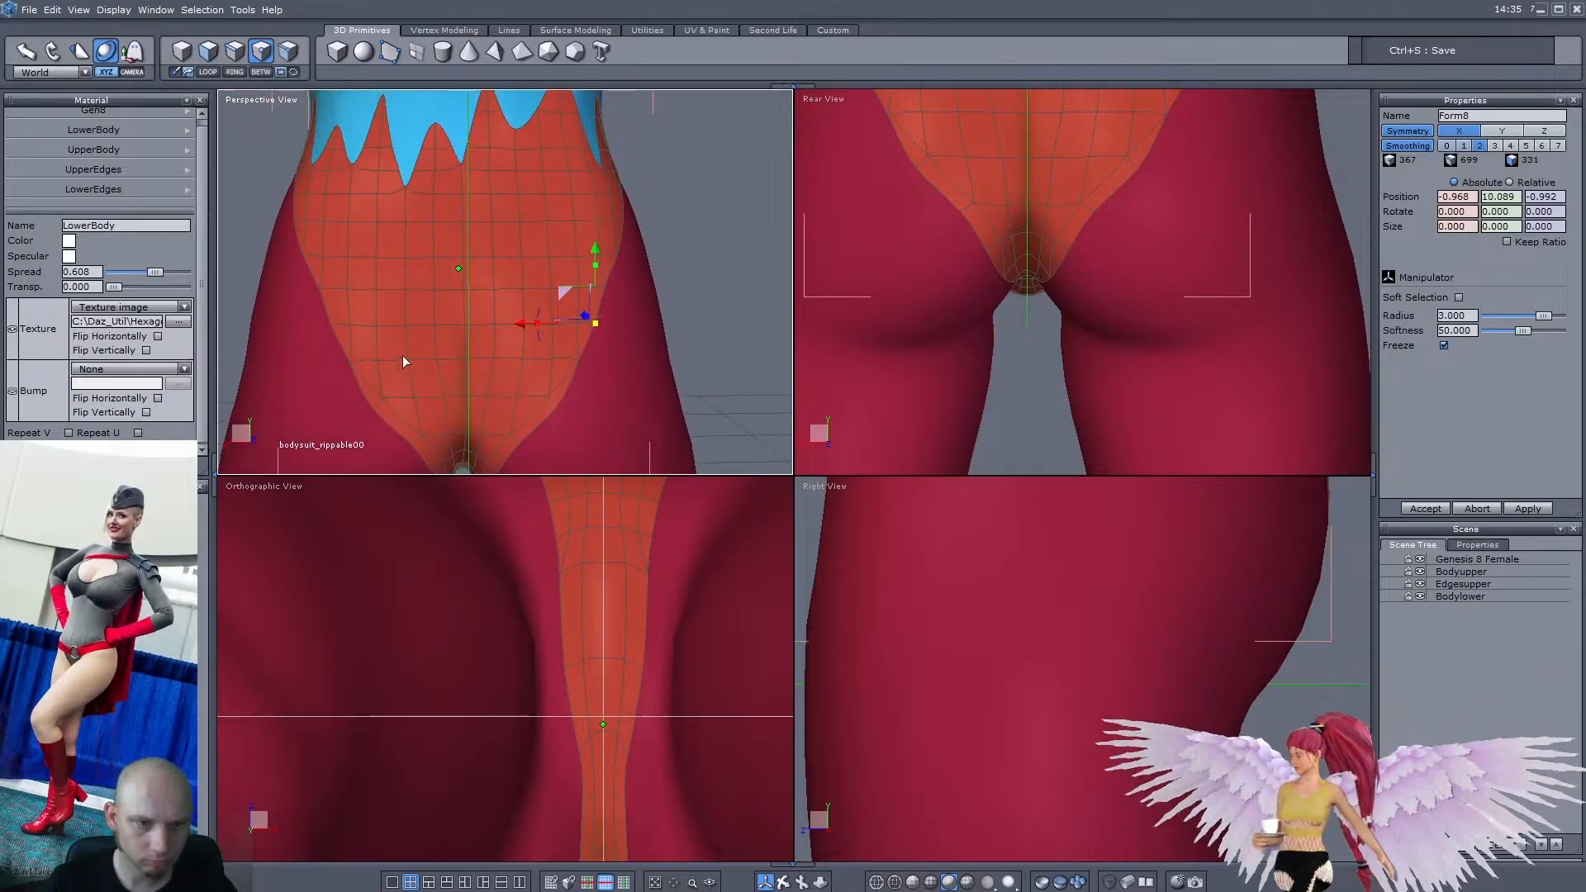
scroll(350, 361, up, 2)
click(348, 363)
scroll(340, 370, up, 3)
drag(284, 358, 290, 358)
Examine the rear leg openings and crotch close up and from a distance with nothing selected
click(182, 52)
scroll(473, 319, down, 5)
scroll(473, 319, down, 2)
click(566, 323)
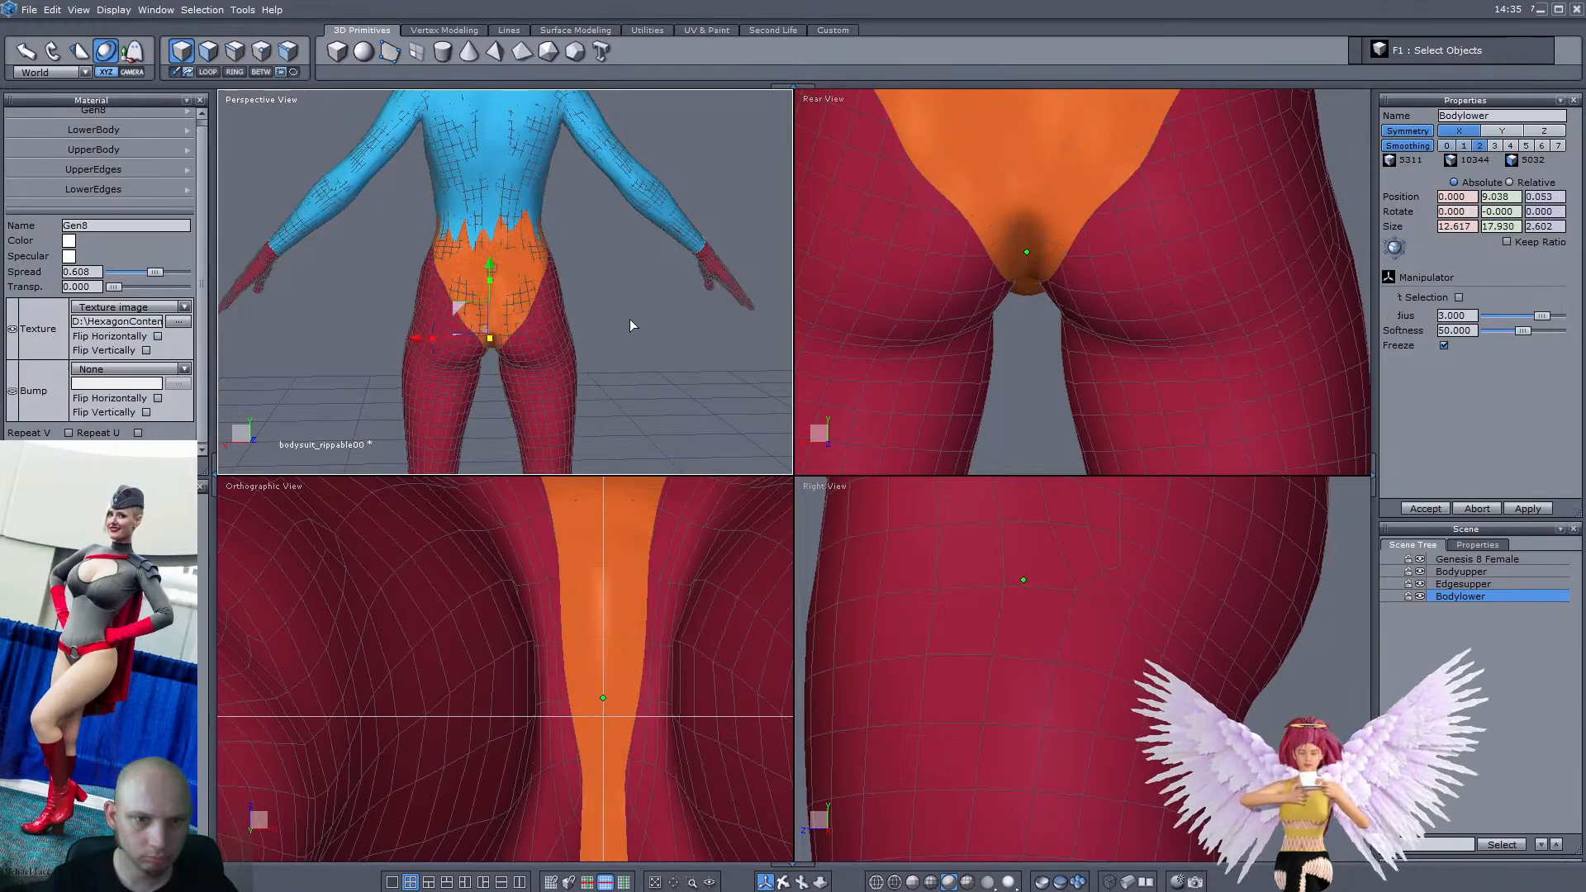
click(1495, 691)
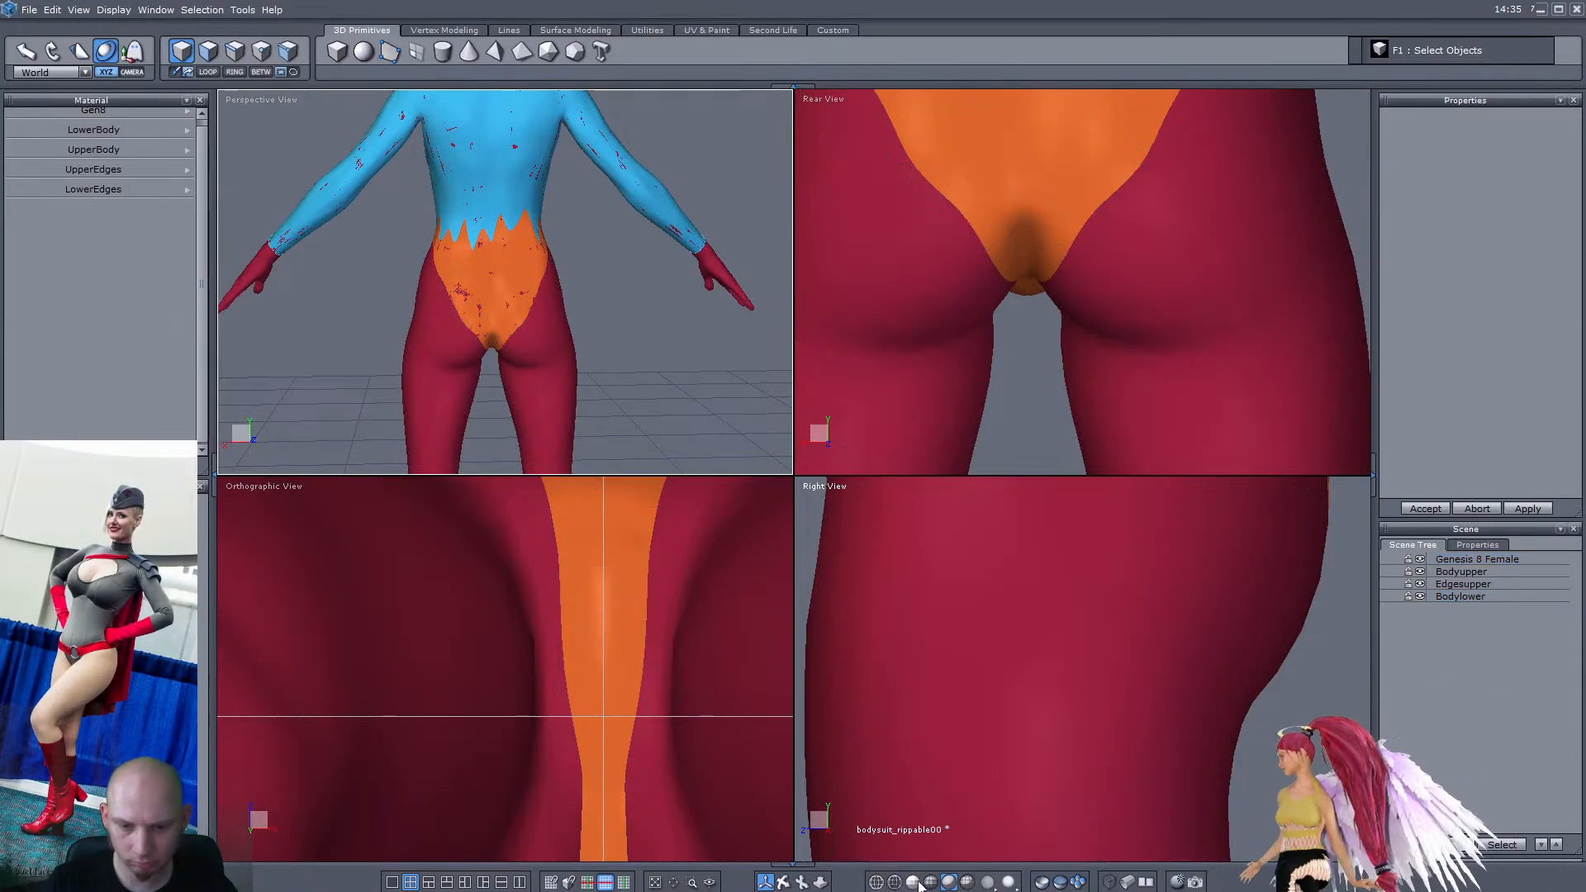
scroll(434, 410, up, 8)
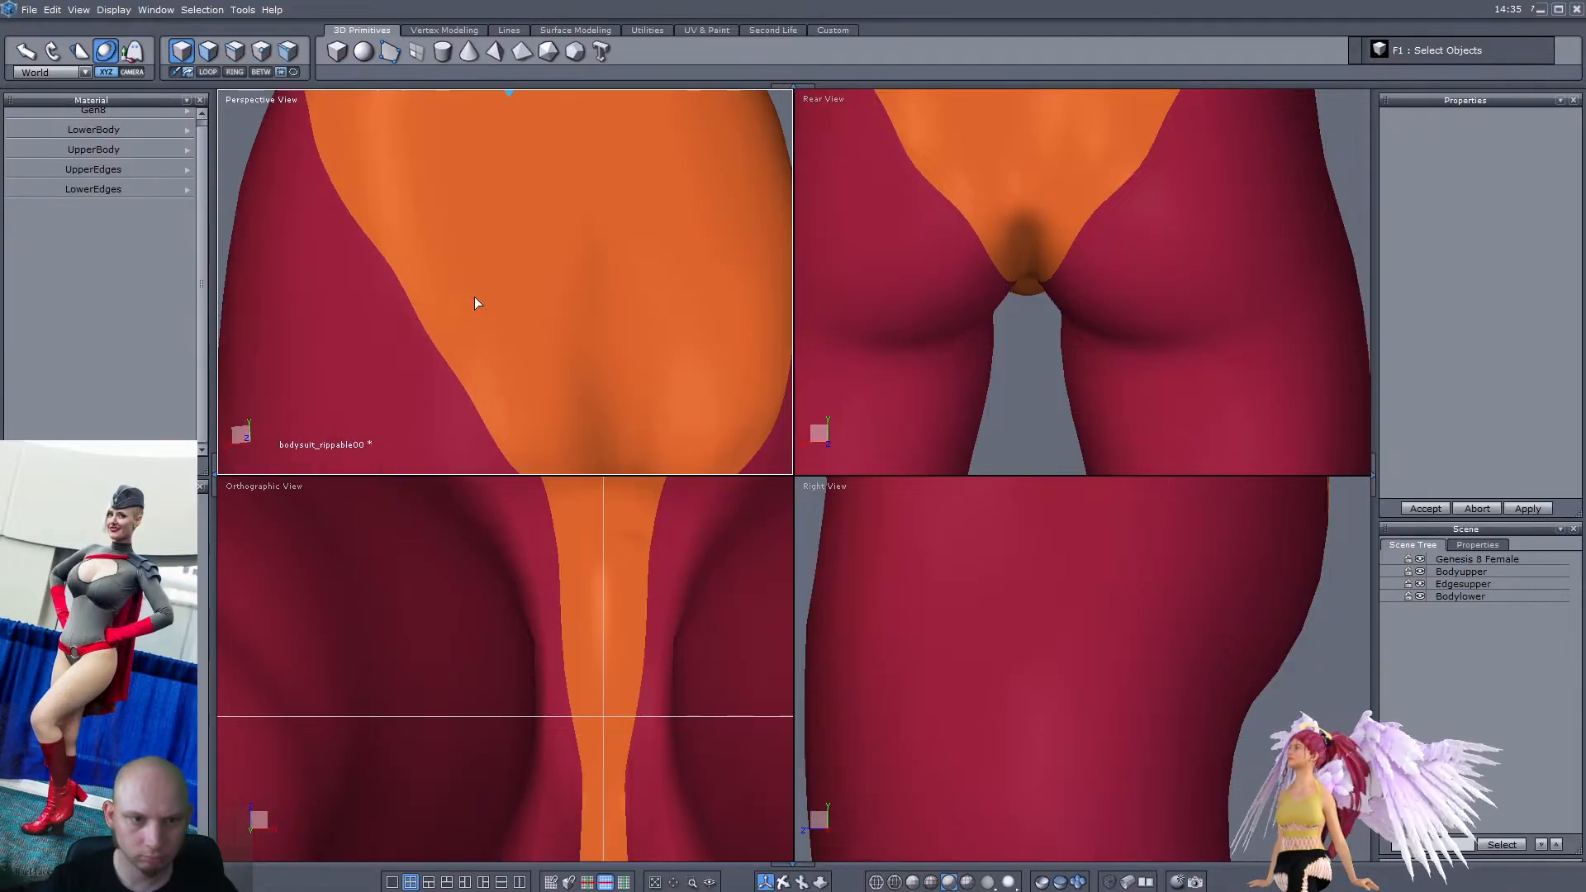
scroll(488, 317, down, 6)
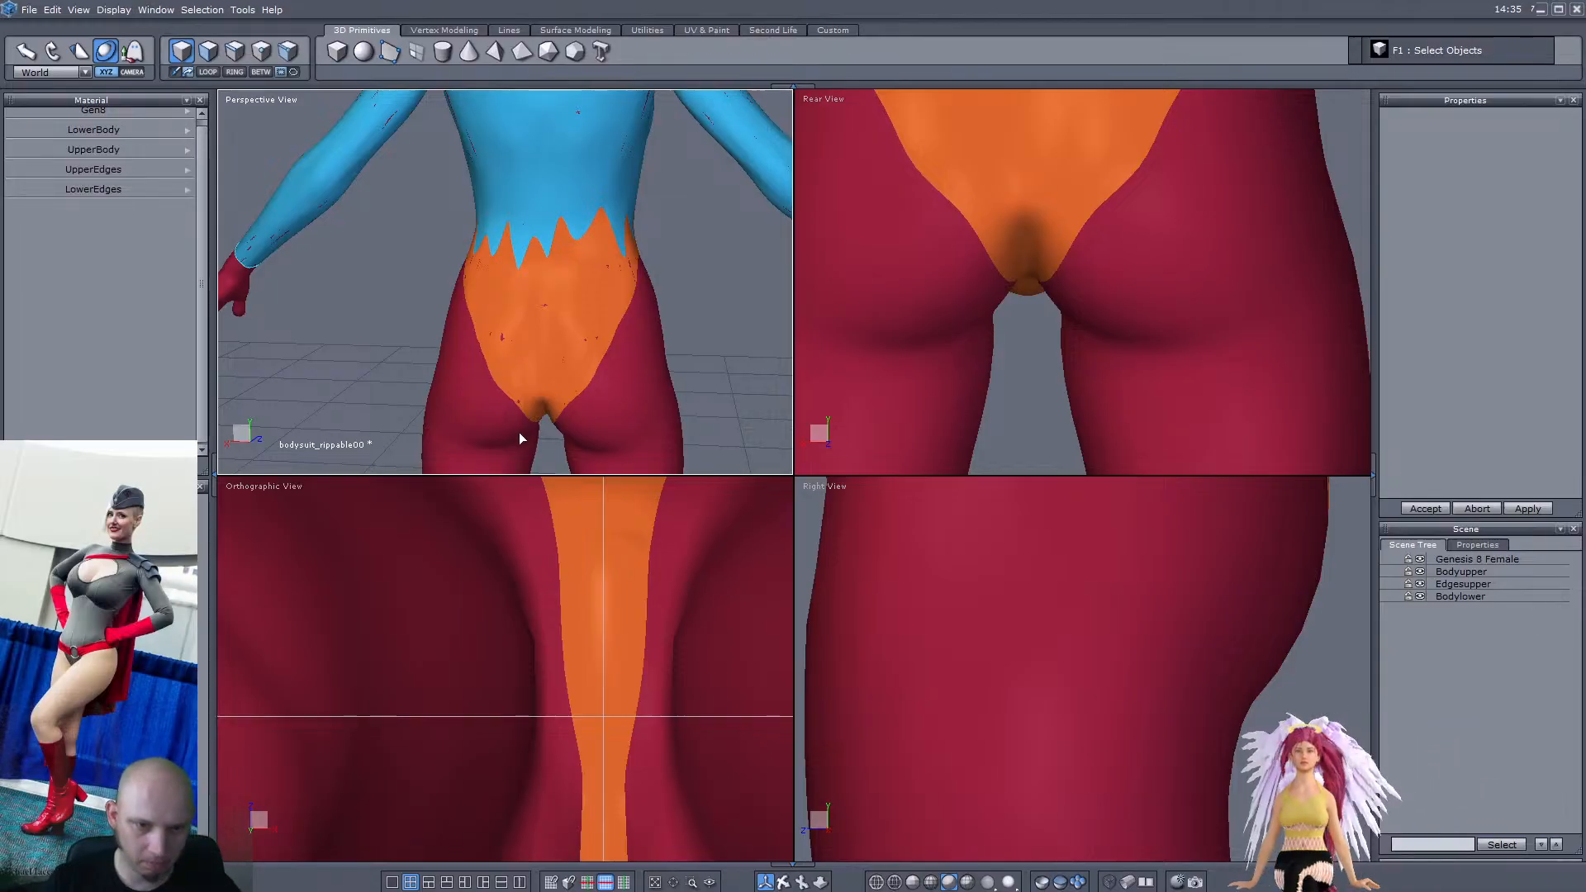
scroll(519, 432, up, 6)
scroll(519, 349, up, 2)
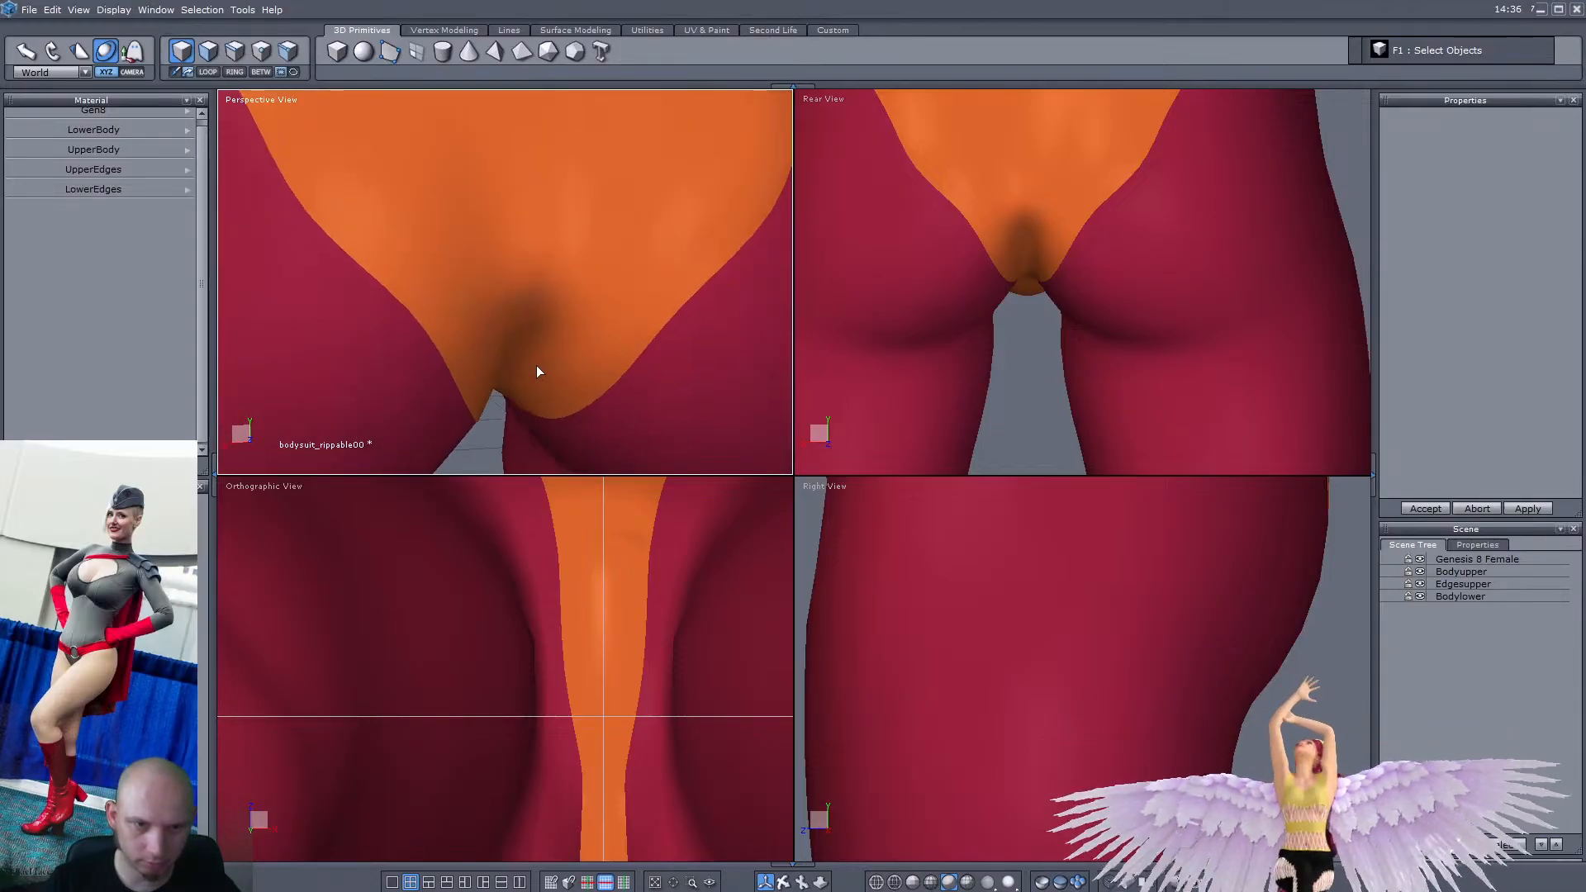
Push the rear centre-seam point above the crotch inward to about Y 9.33, Z -1.01, and adjust the seam point above it
click(533, 355)
right_drag(535, 357, 620, 380)
click(265, 53)
click(619, 340)
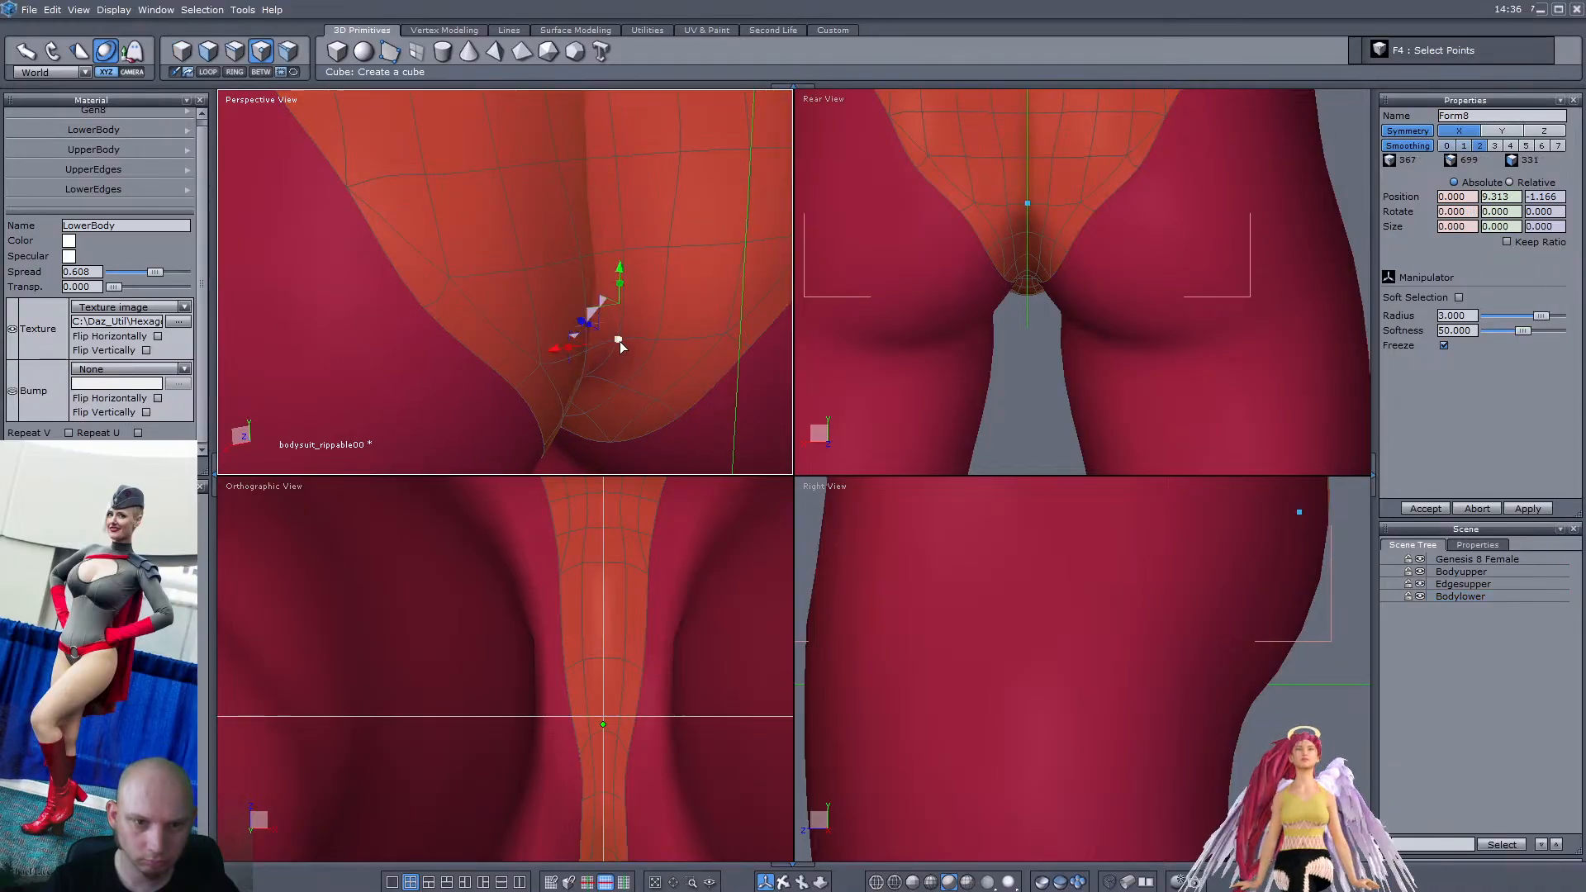
scroll(620, 340, up, 2)
drag(596, 299, 555, 274)
scroll(555, 276, down, 4)
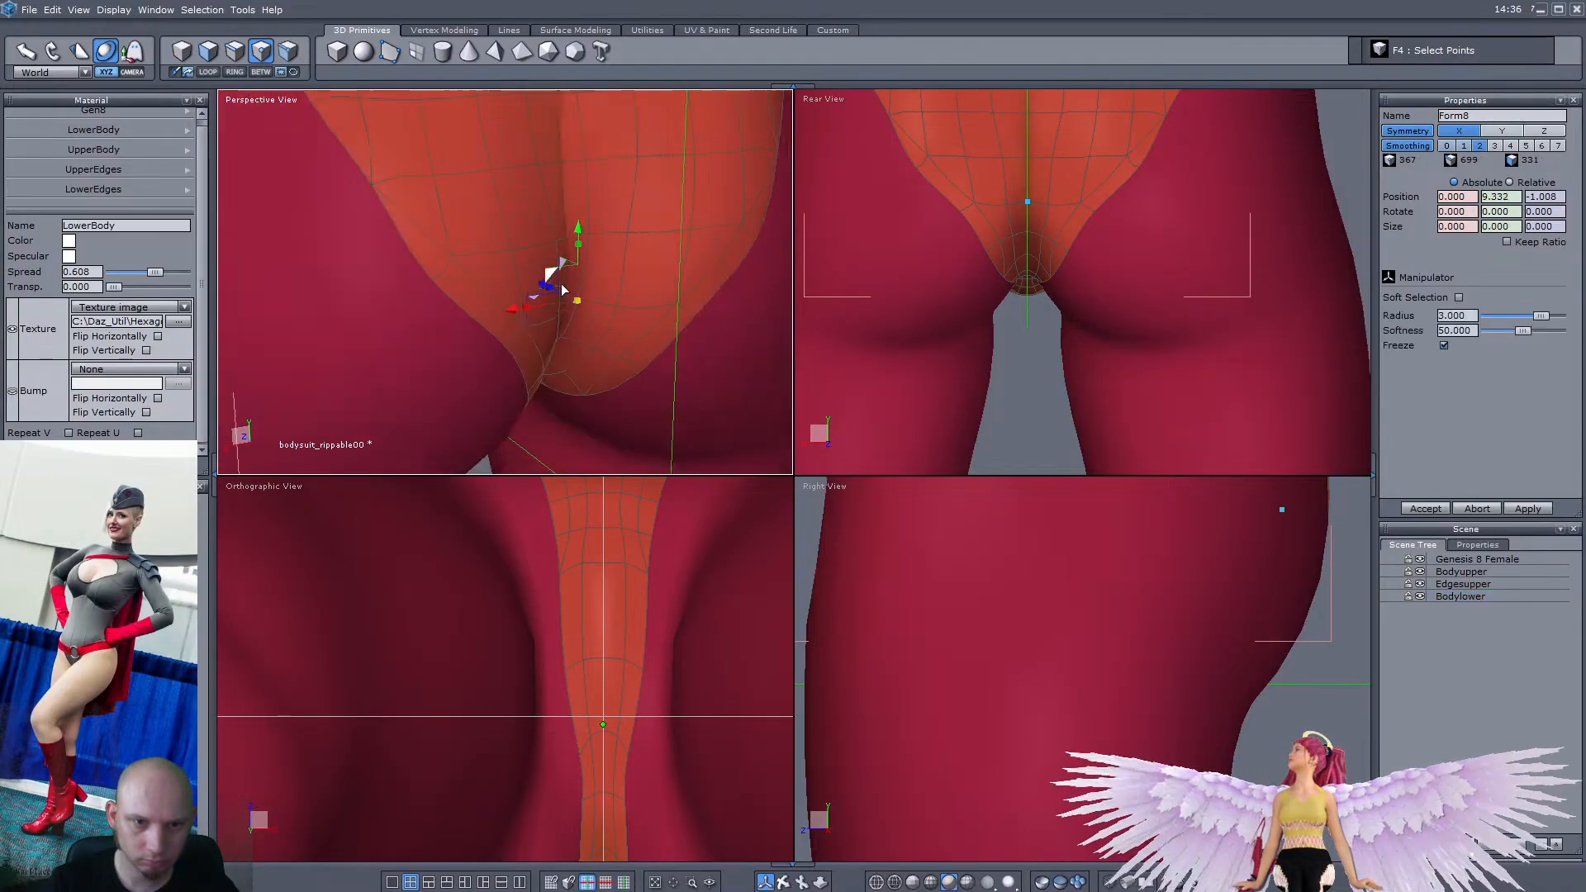
scroll(592, 299, up, 4)
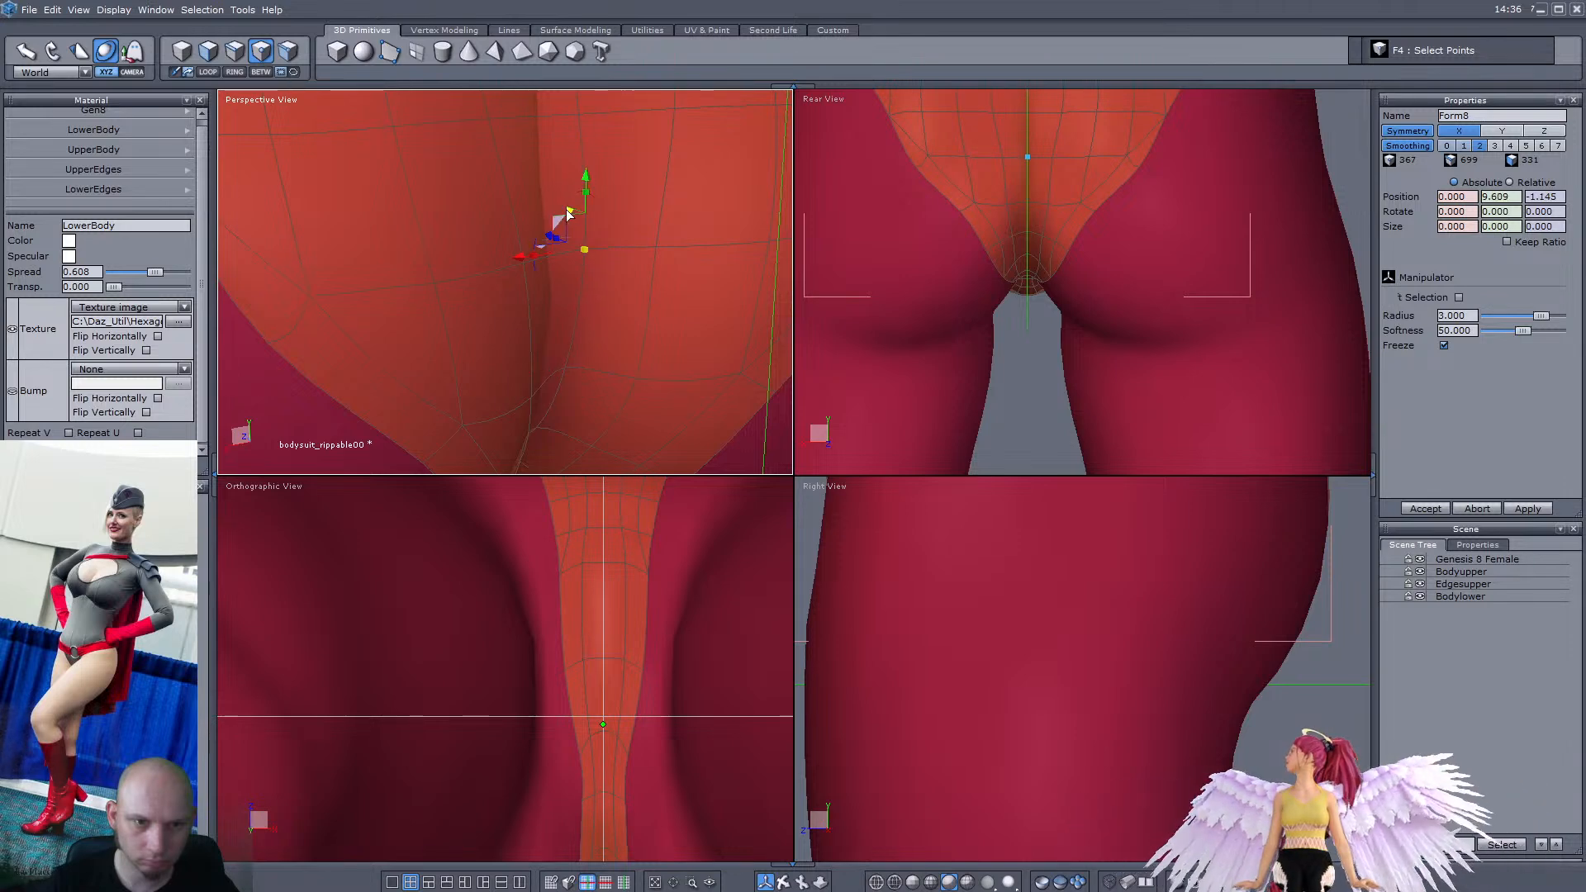
scroll(569, 214, down, 5)
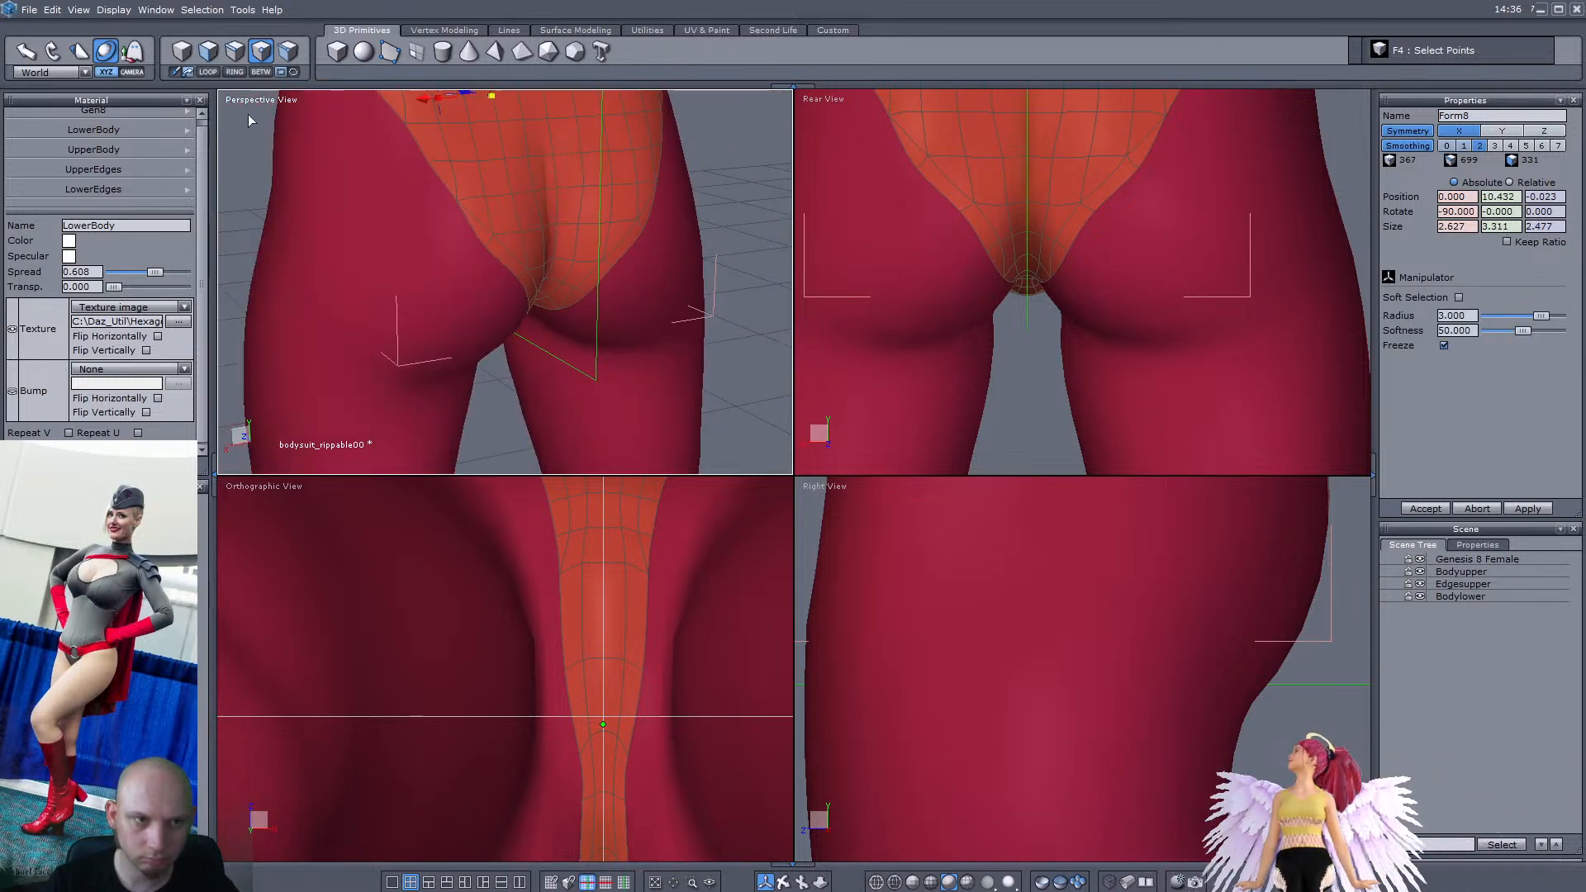
Deselect Bodylower and inspect the smoothed rear seam and leg openings at different distances
key(F1)
click(1467, 661)
right_drag(567, 340, 416, 294)
scroll(633, 304, down, 5)
scroll(436, 303, up, 5)
scroll(447, 289, down, 4)
scroll(497, 306, up, 4)
scroll(417, 300, down, 1)
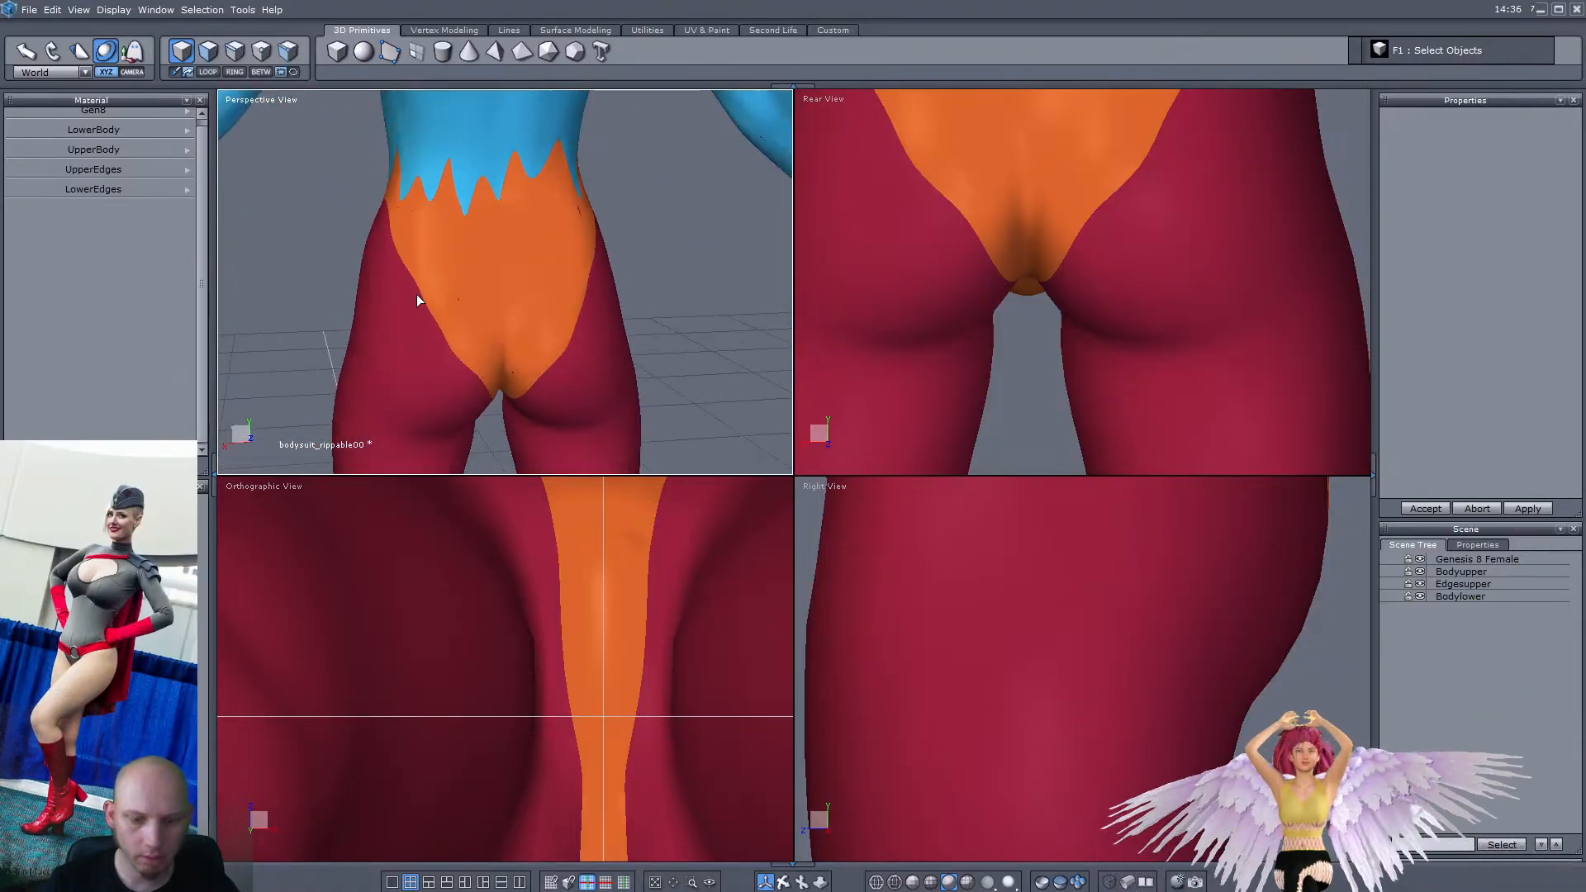
Capture a screen snip of the lower bodysuit's rear and save the scene
key(super+shift+s)
drag(340, 119, 670, 419)
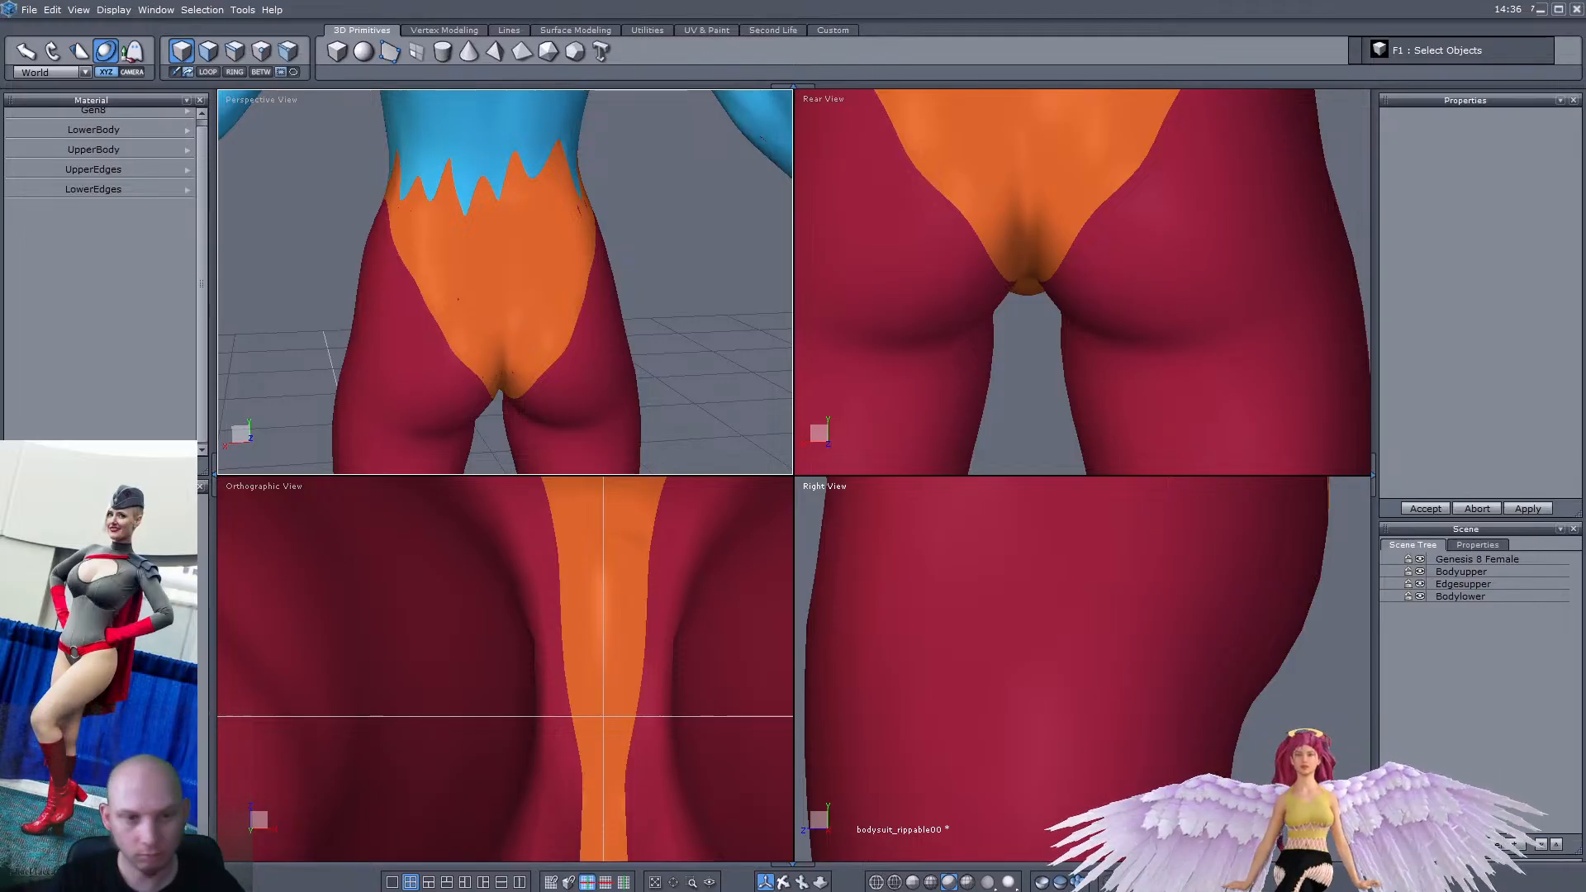
scroll(482, 306, down, 3)
key(ctrl+s)
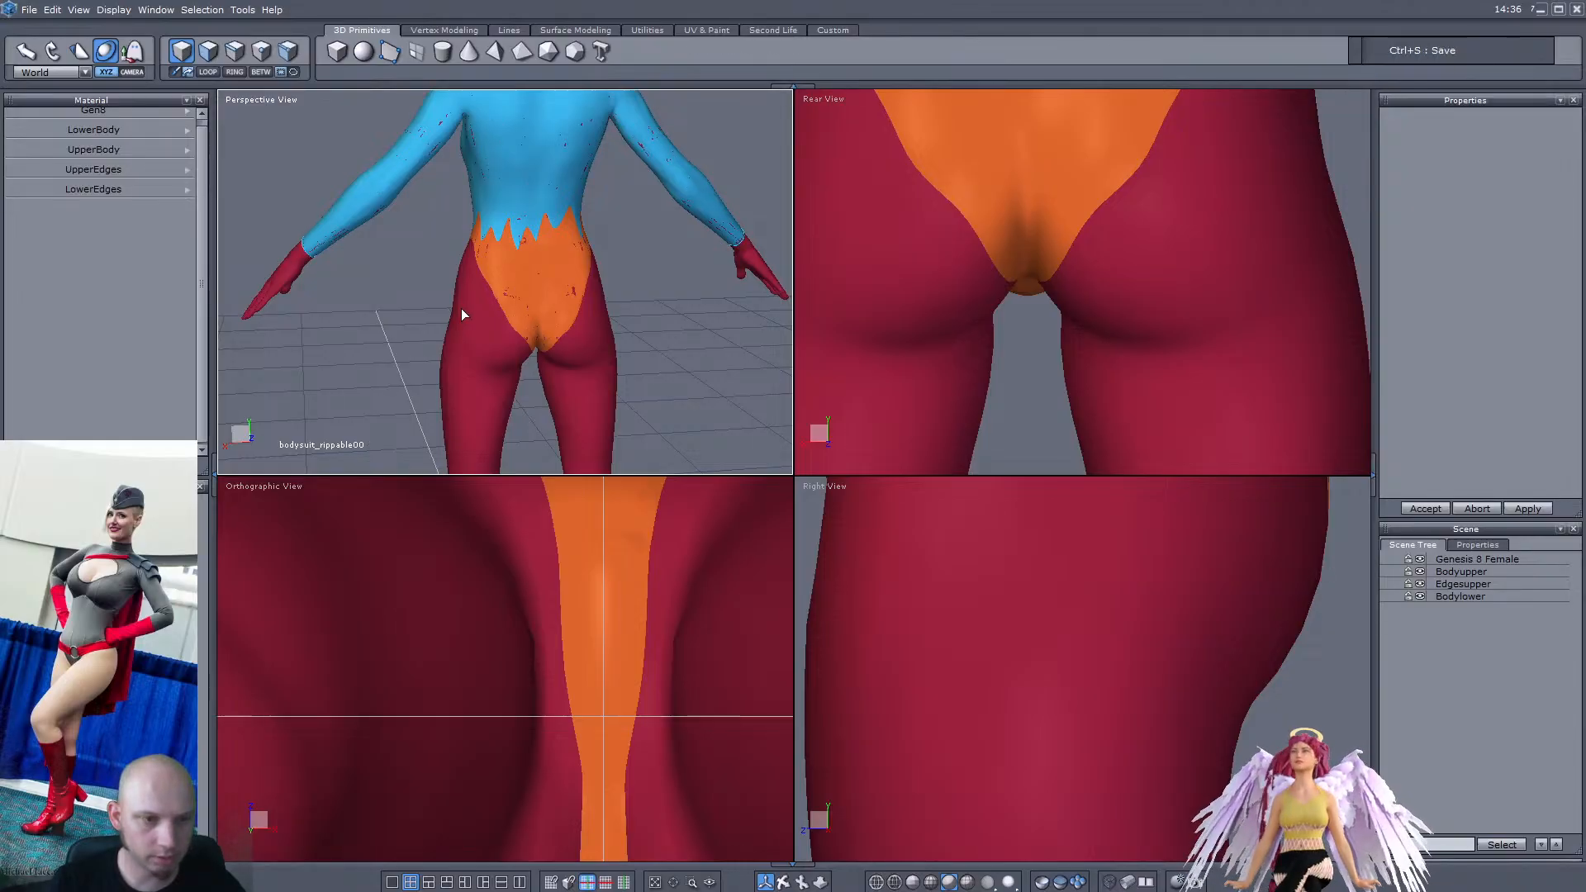
scroll(454, 314, up, 3)
scroll(431, 305, down, 5)
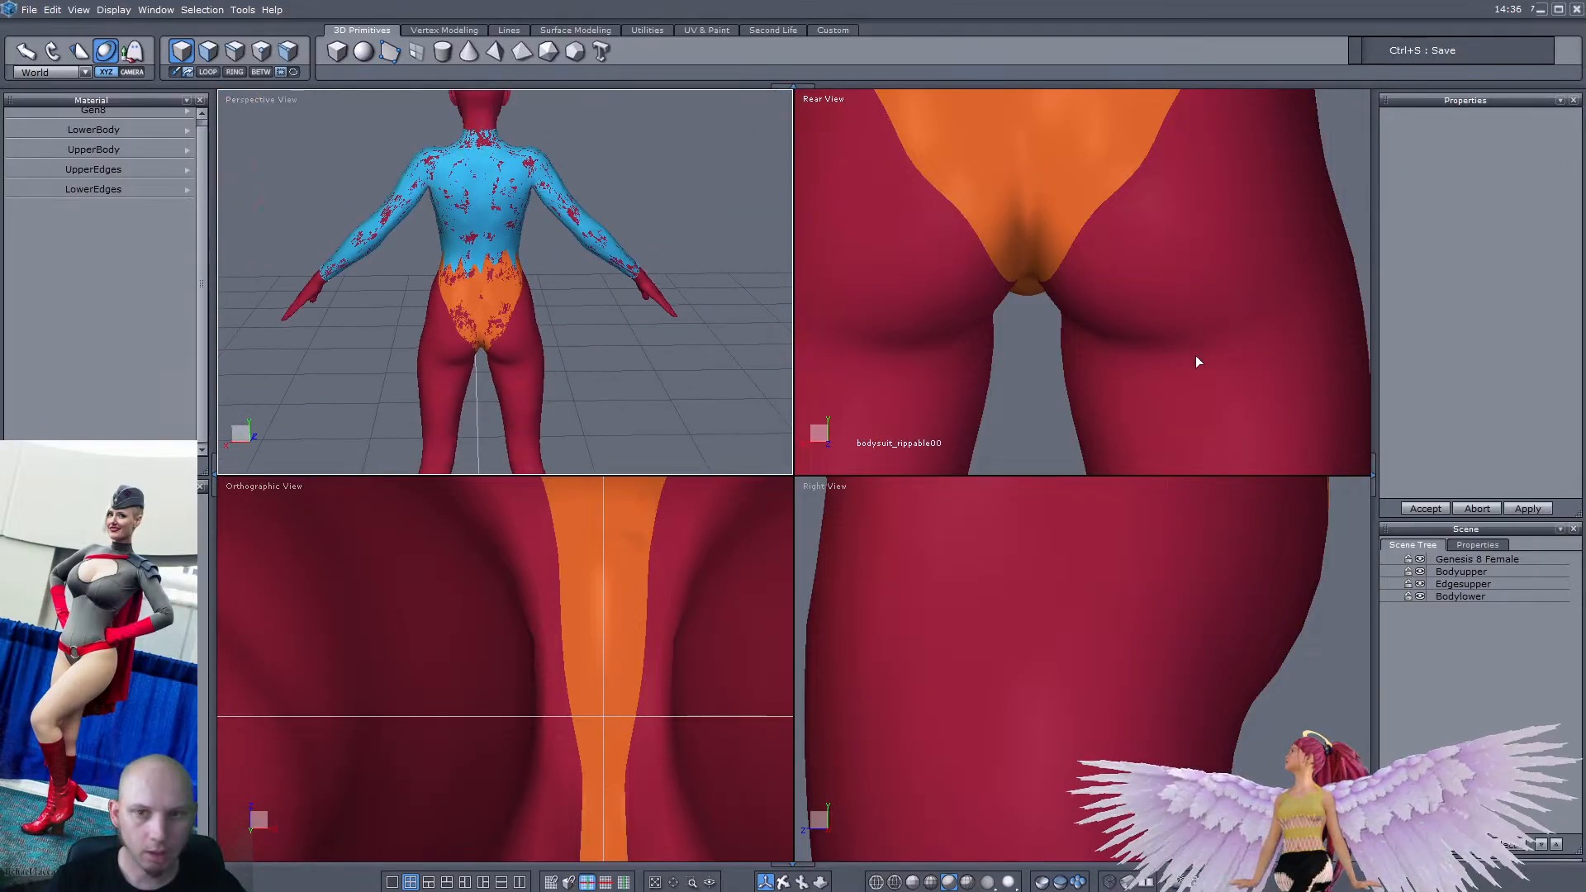
scroll(1190, 355, down, 4)
click(29, 10)
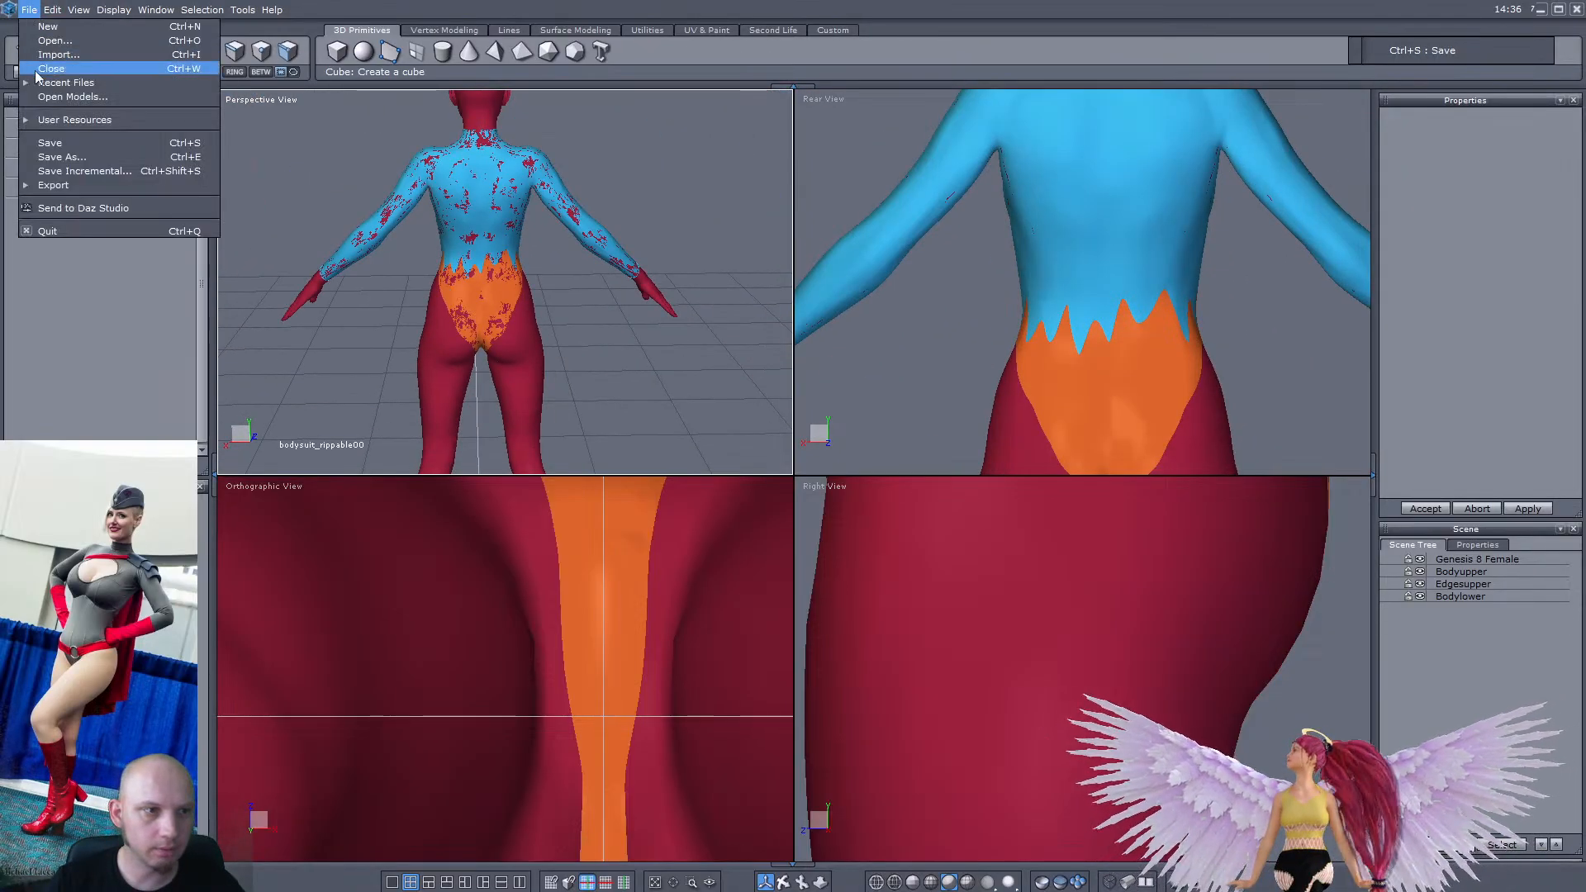
click(953, 320)
scroll(957, 297, down, 5)
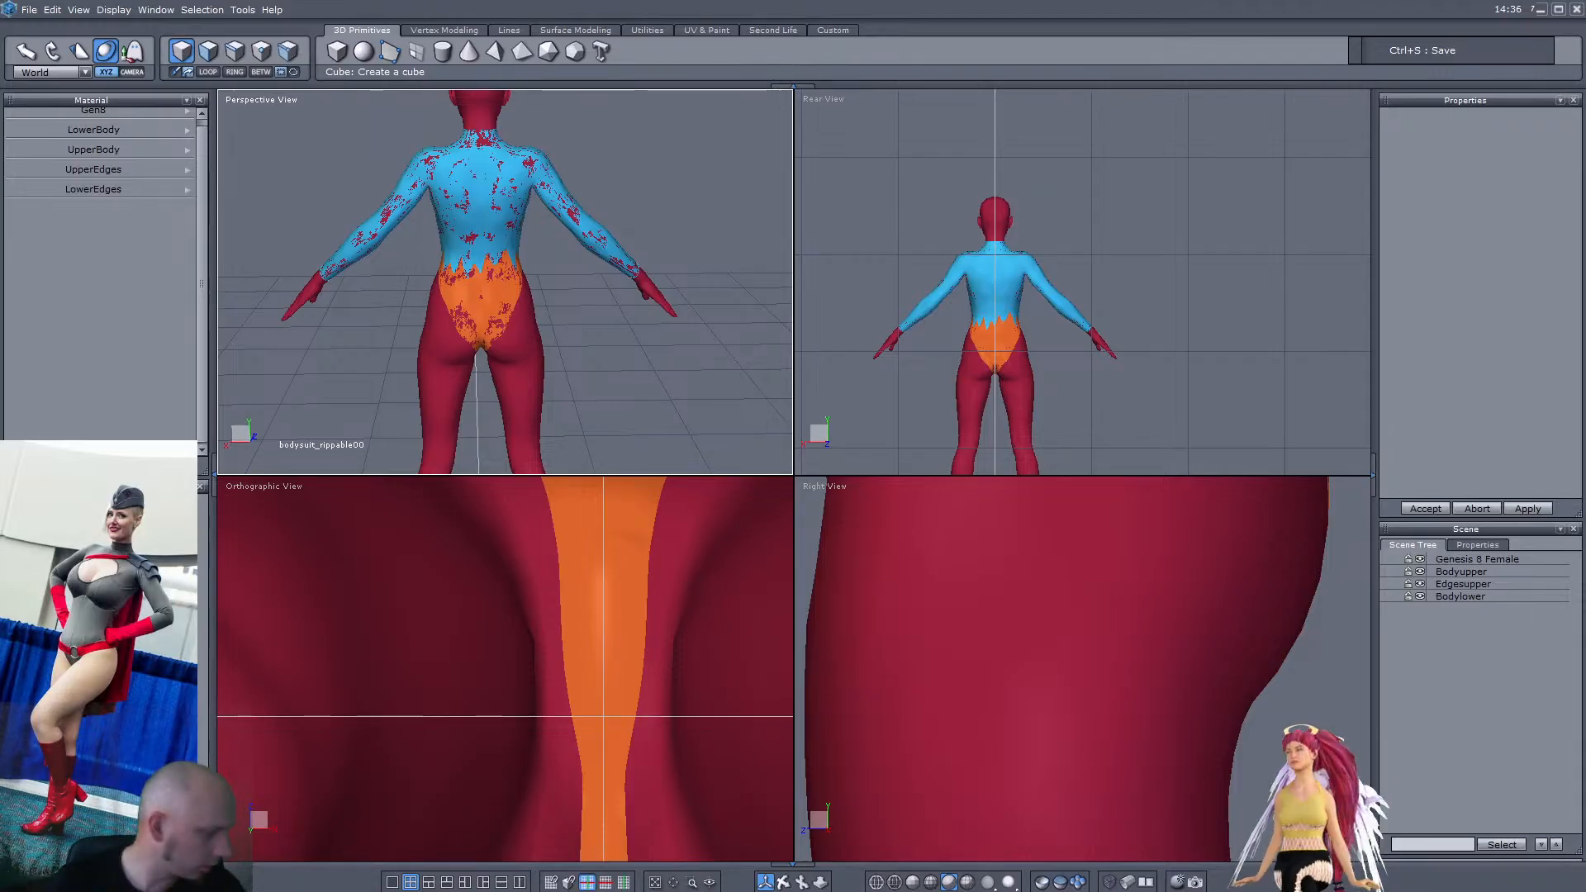
key(super+d)
key(super+d)
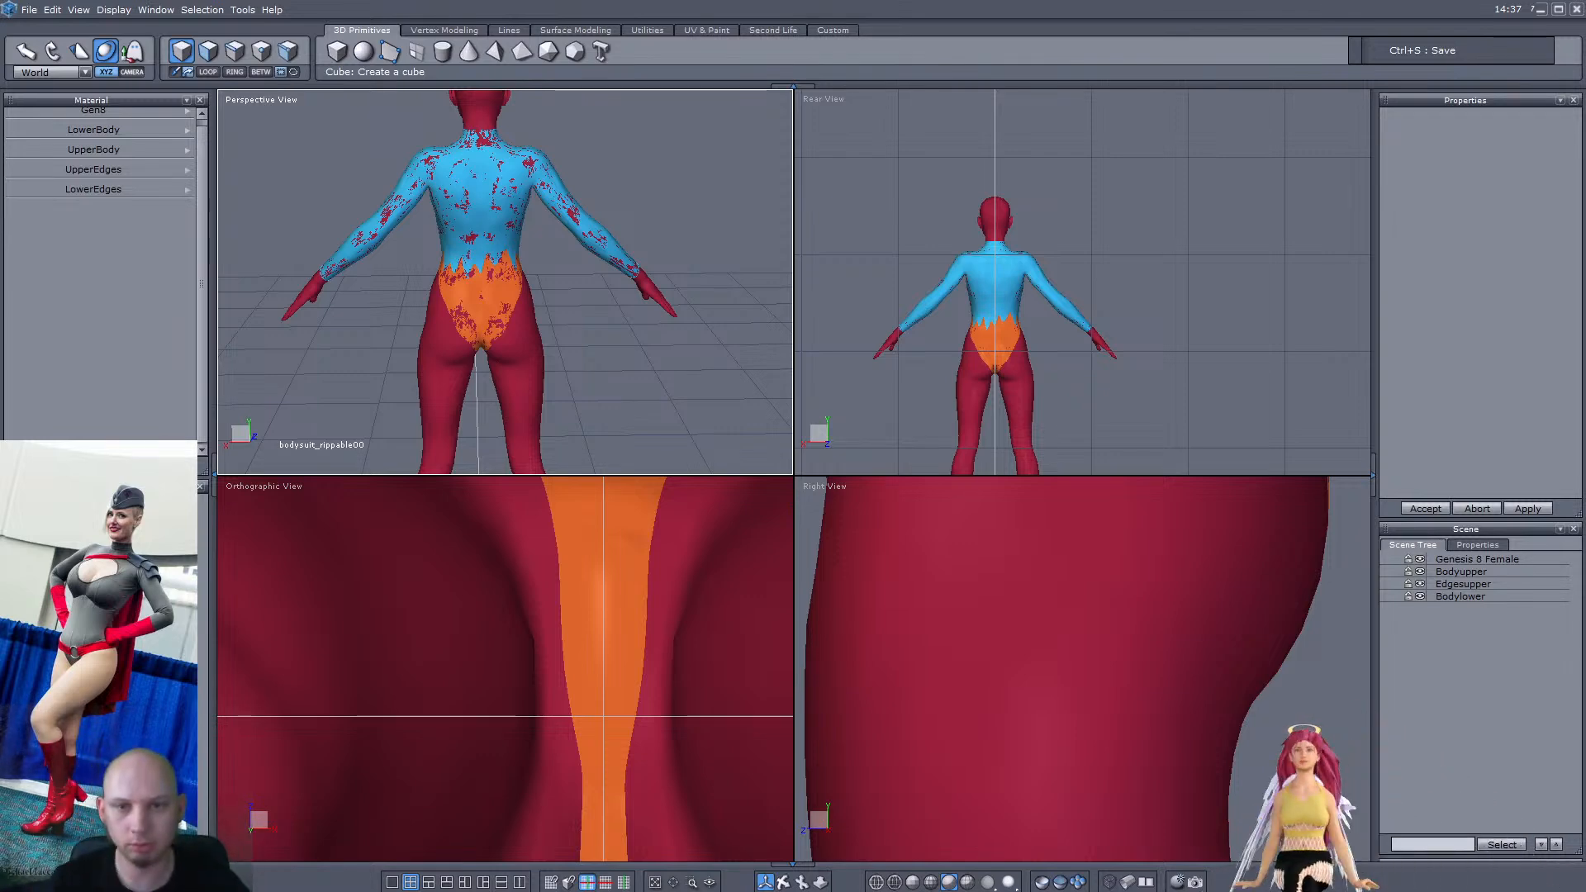
Change the rear view to a front view and frame the neck and shoulder
scroll(965, 246, up, 5)
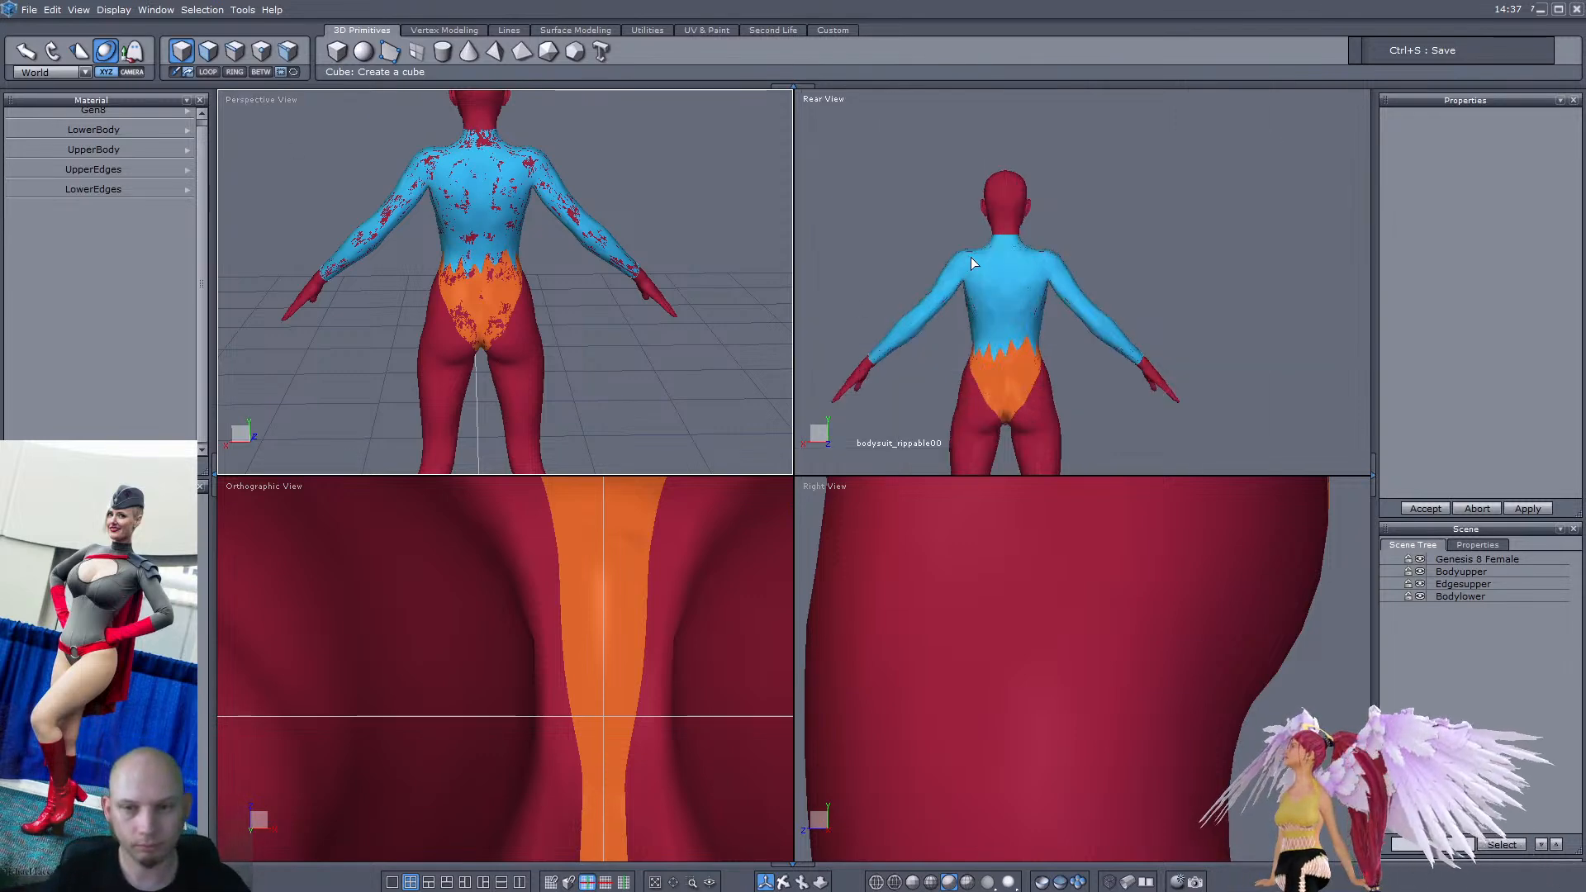
click(823, 100)
click(848, 124)
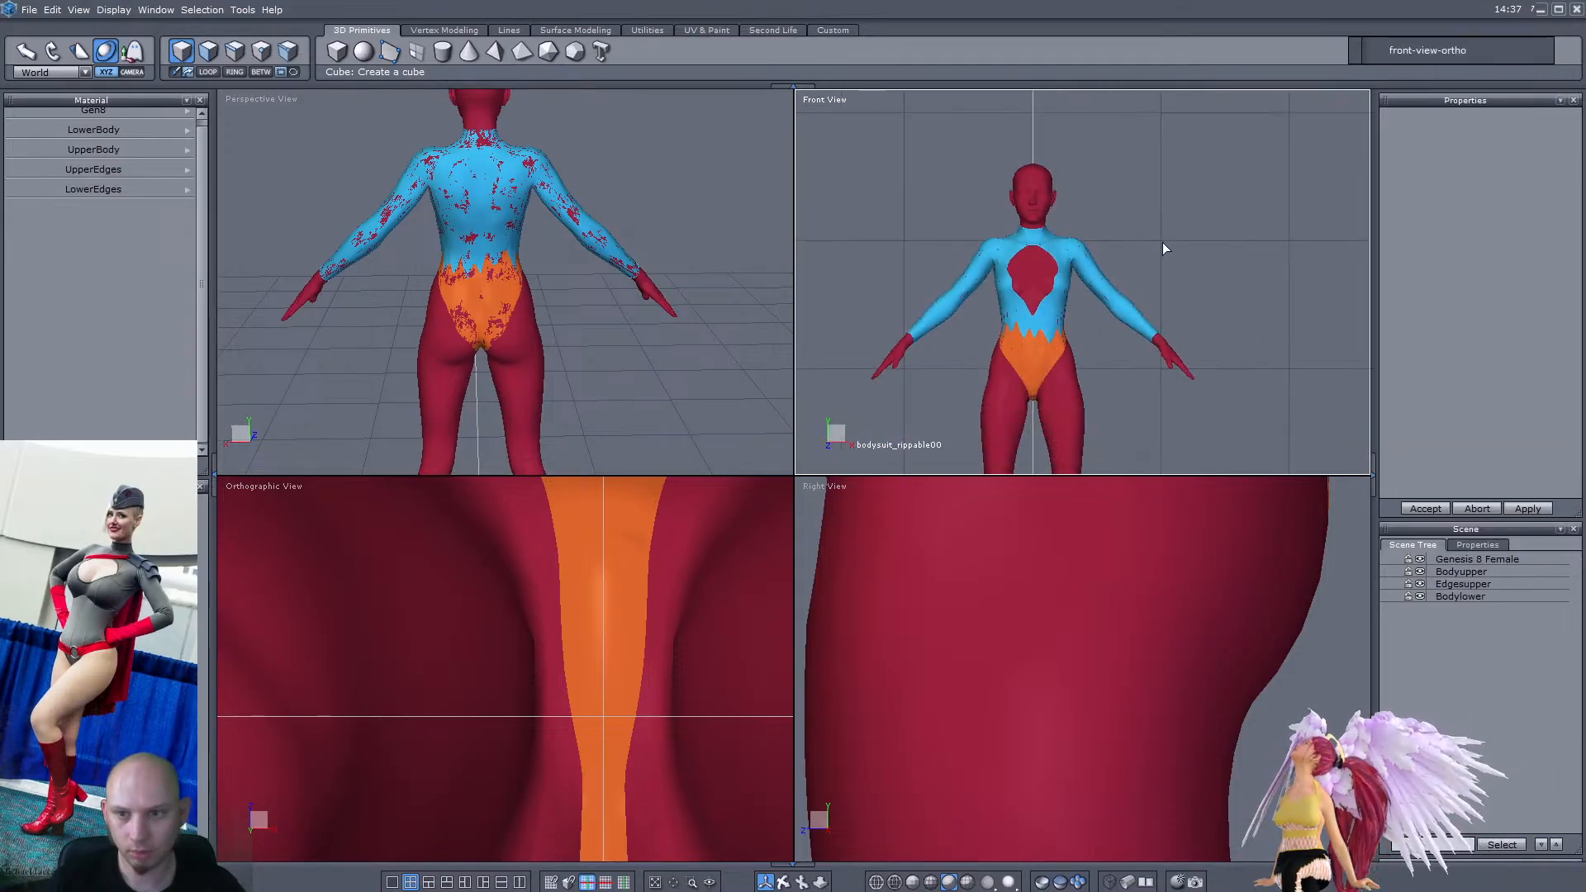
scroll(856, 237, up, 4)
scroll(1098, 241, down, 2)
scroll(1119, 241, up, 3)
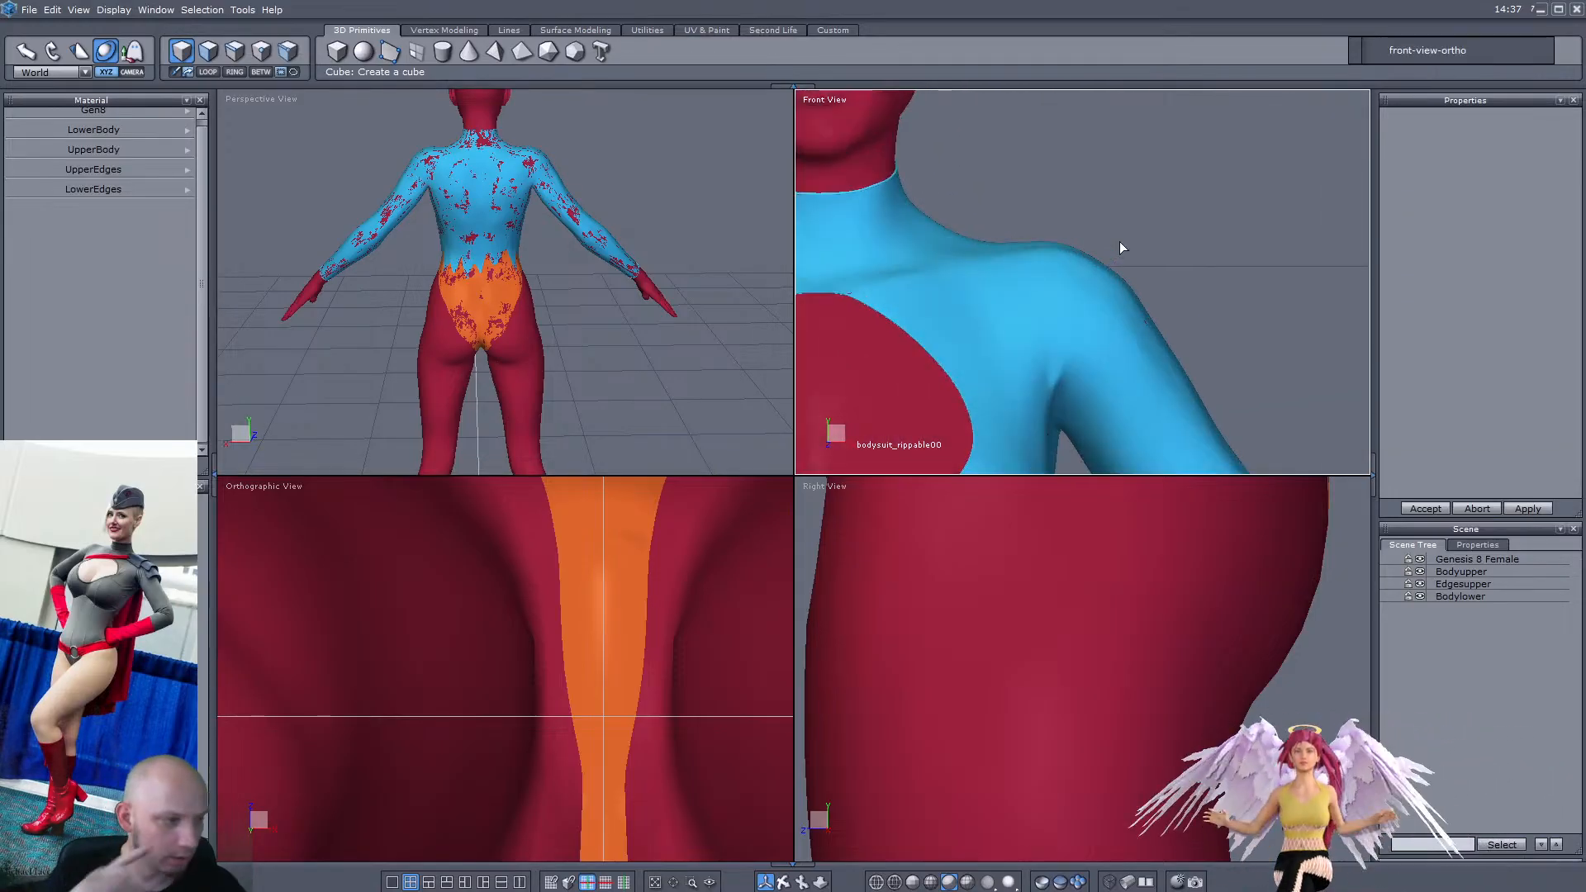
click(438, 32)
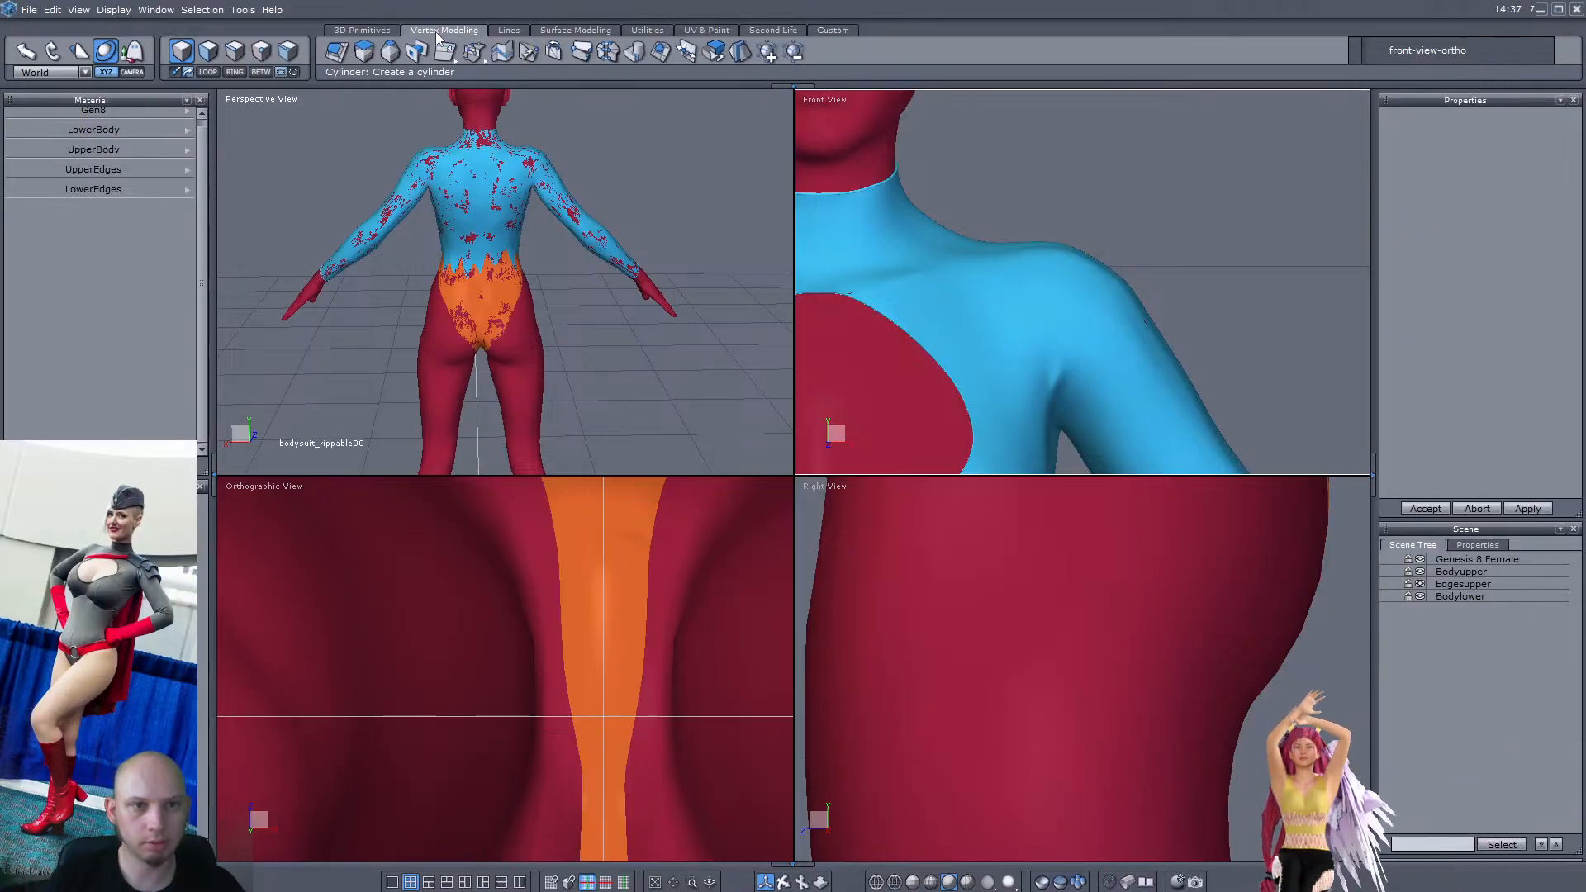
click(352, 31)
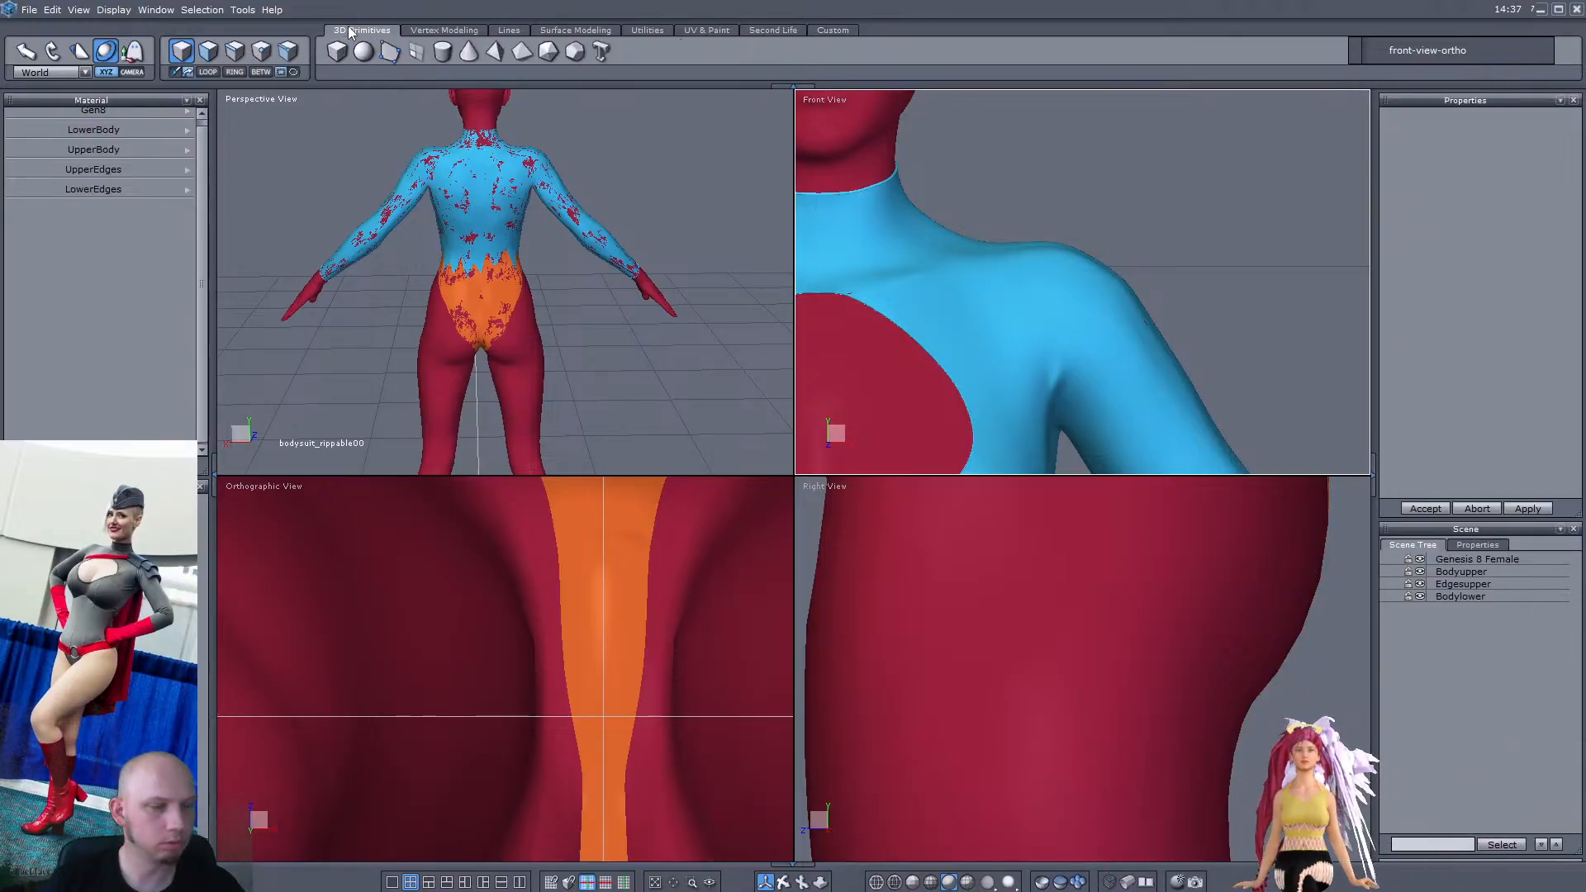
click(418, 53)
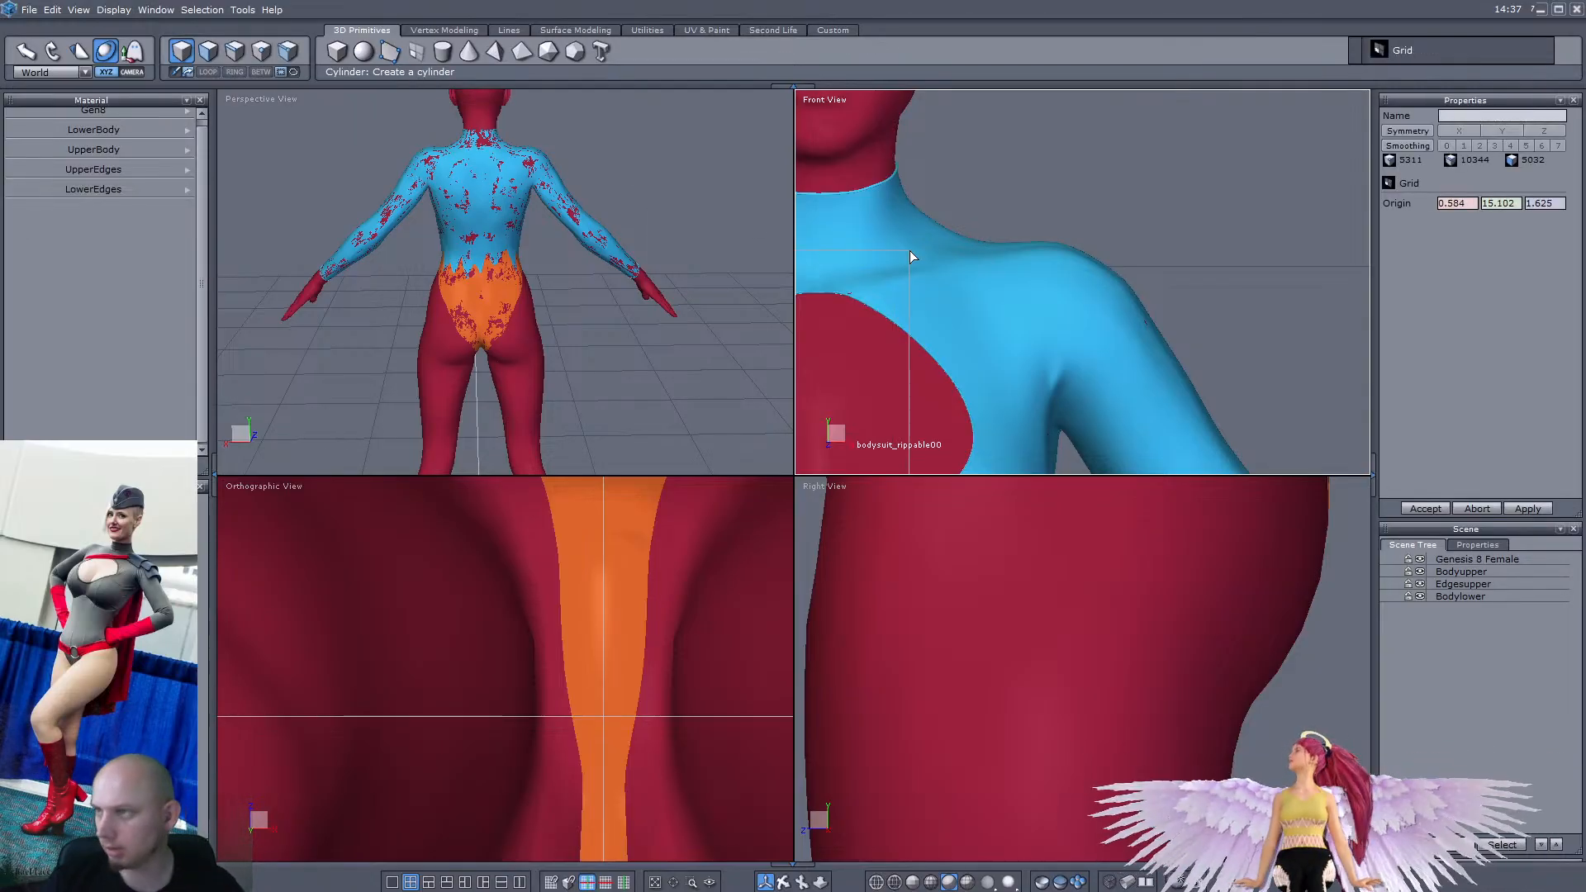
Change the crotch's orthographic view to a top view, and centre it and the right view on the shoulder
click(251, 488)
click(266, 567)
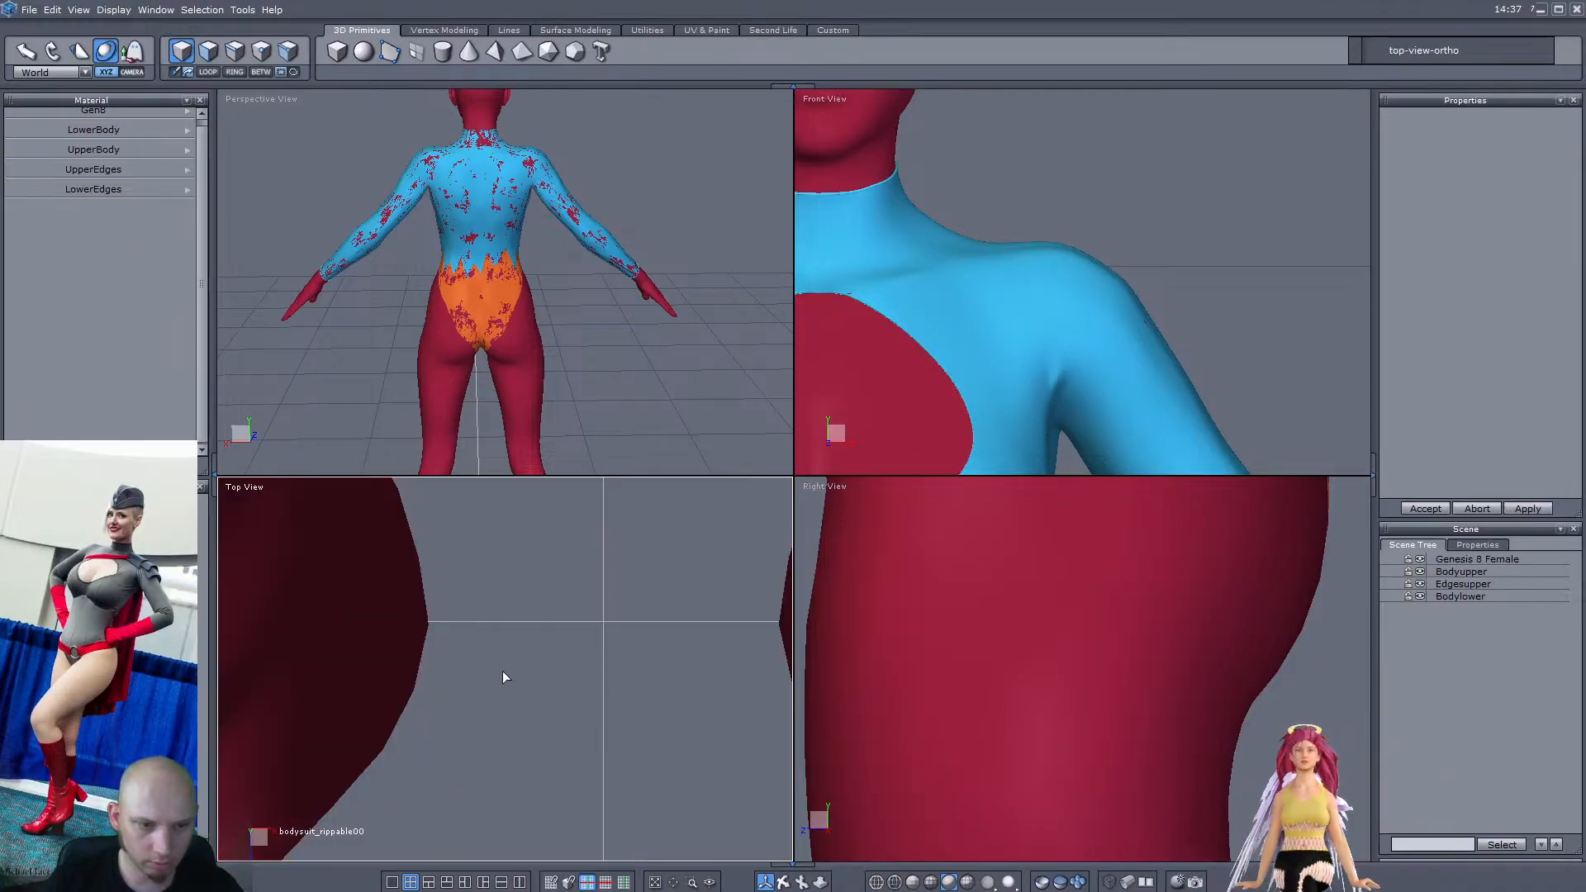
scroll(628, 665, up, 3)
scroll(620, 663, down, 6)
scroll(706, 643, up, 2)
click(655, 882)
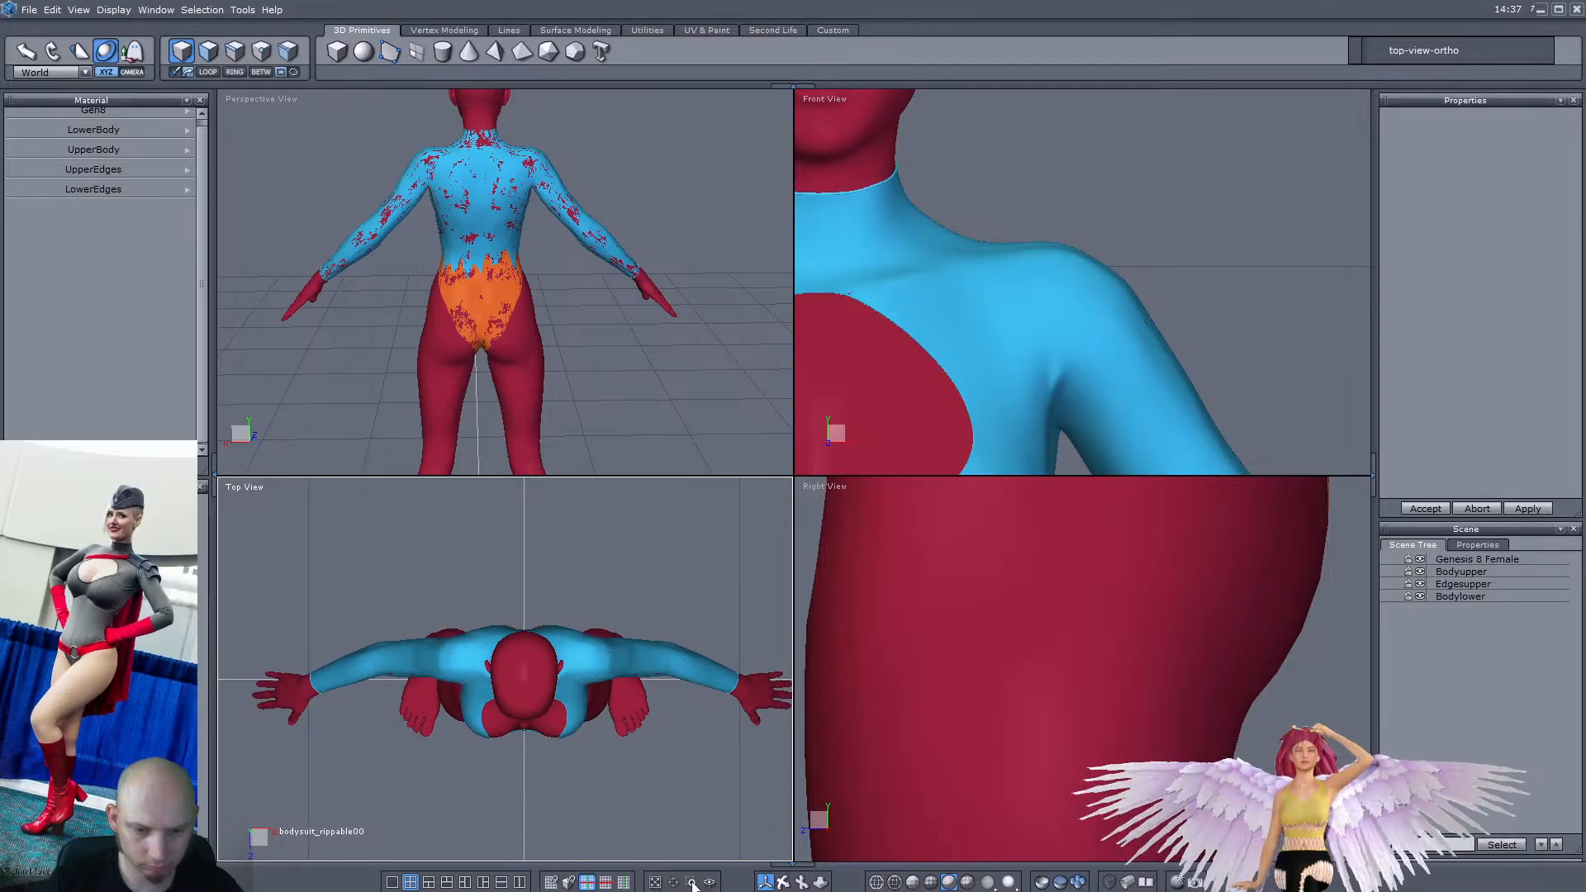
click(612, 681)
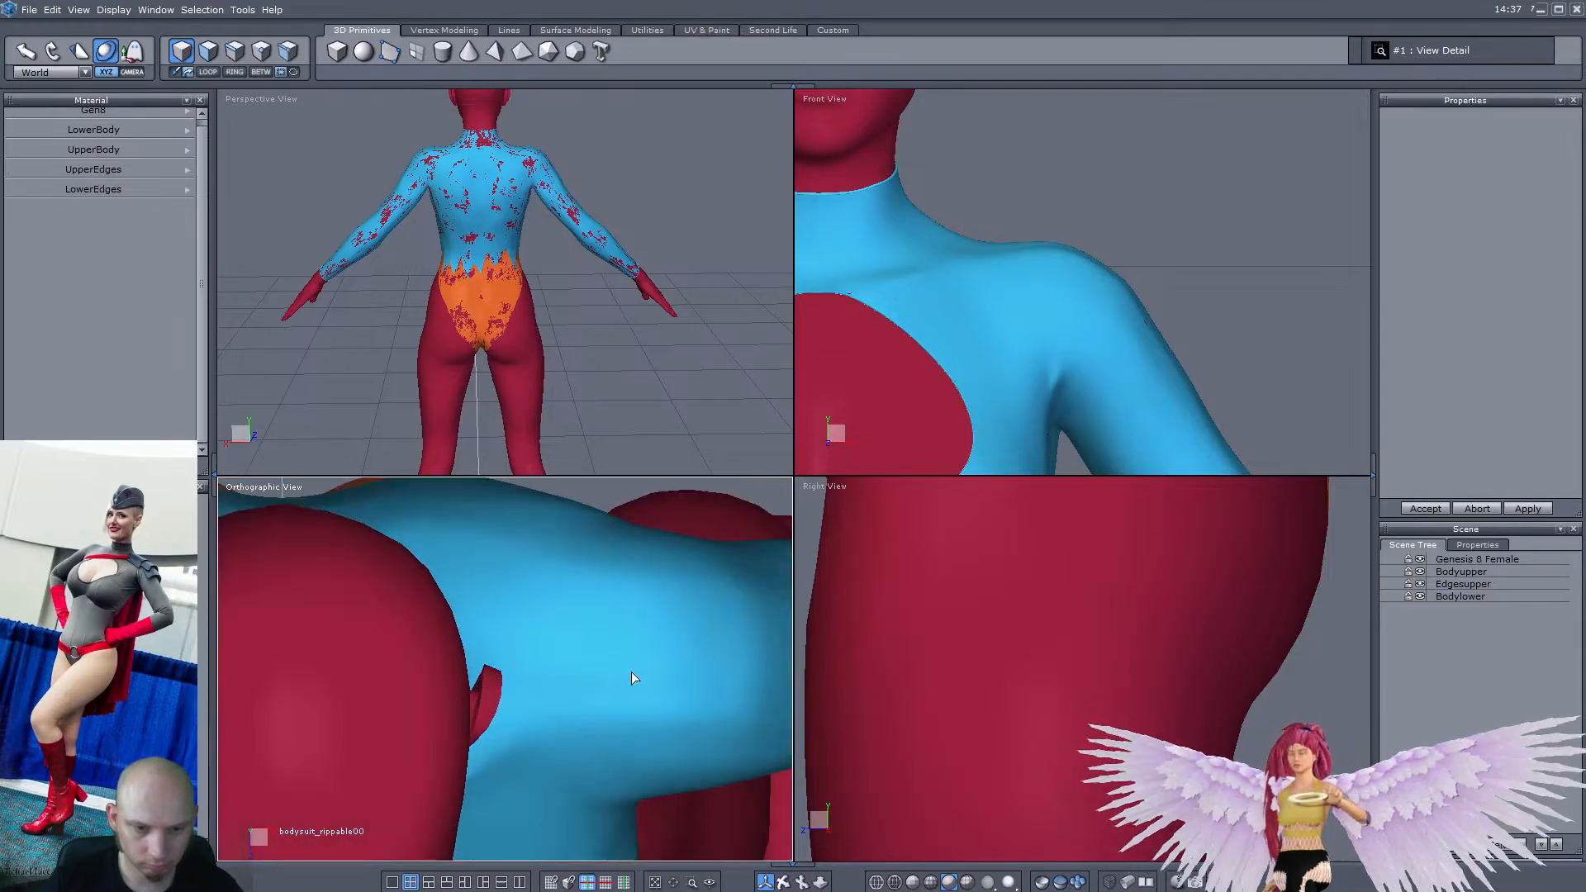
click(1174, 709)
click(1137, 613)
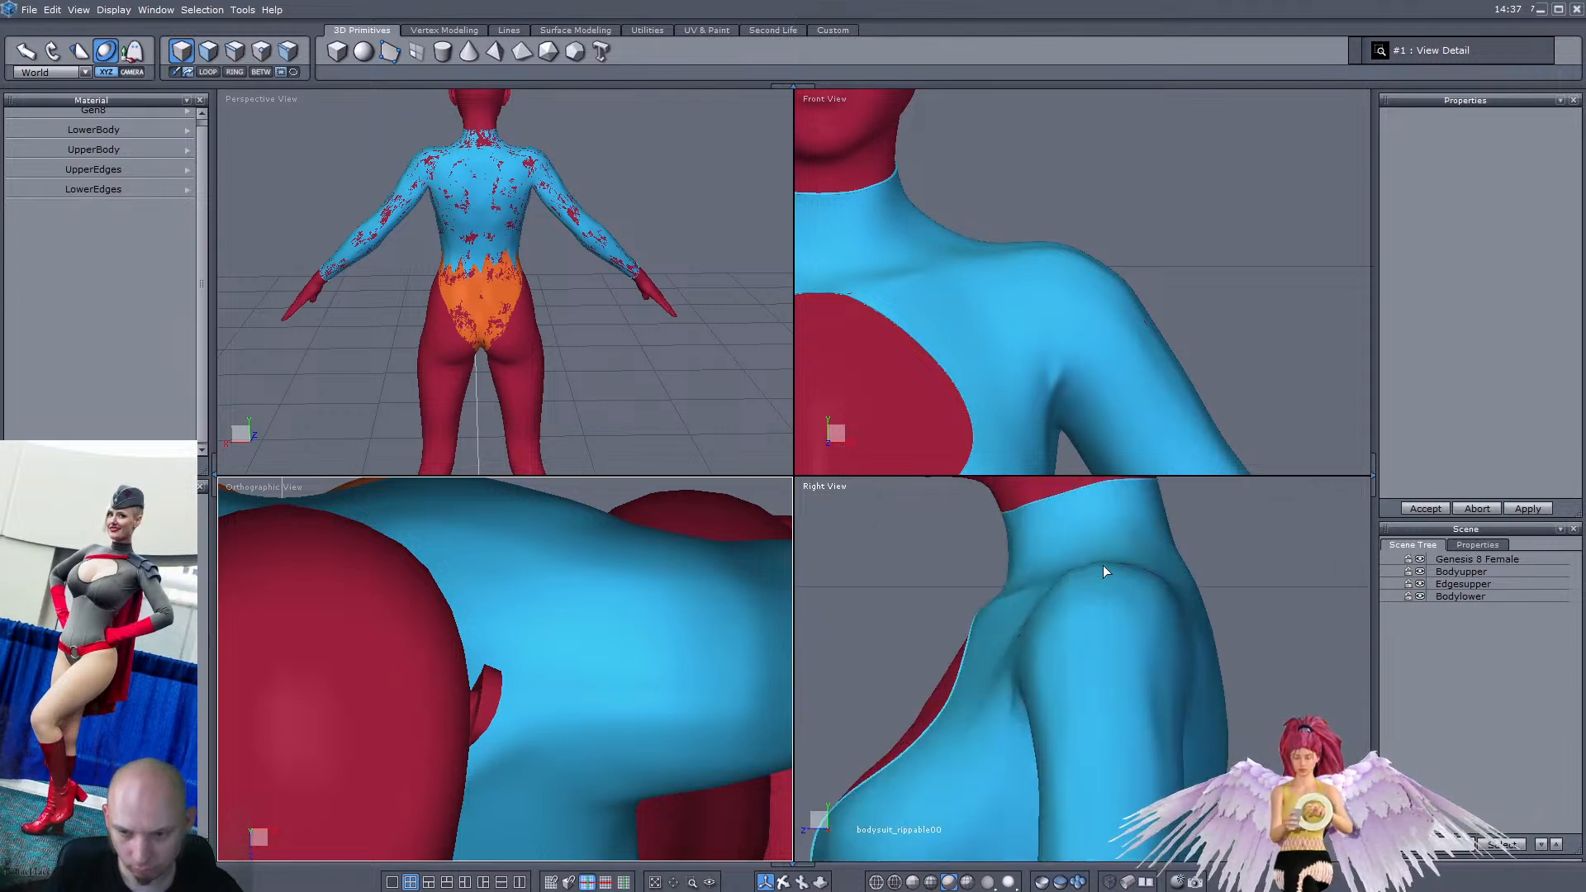
click(417, 51)
click(542, 729)
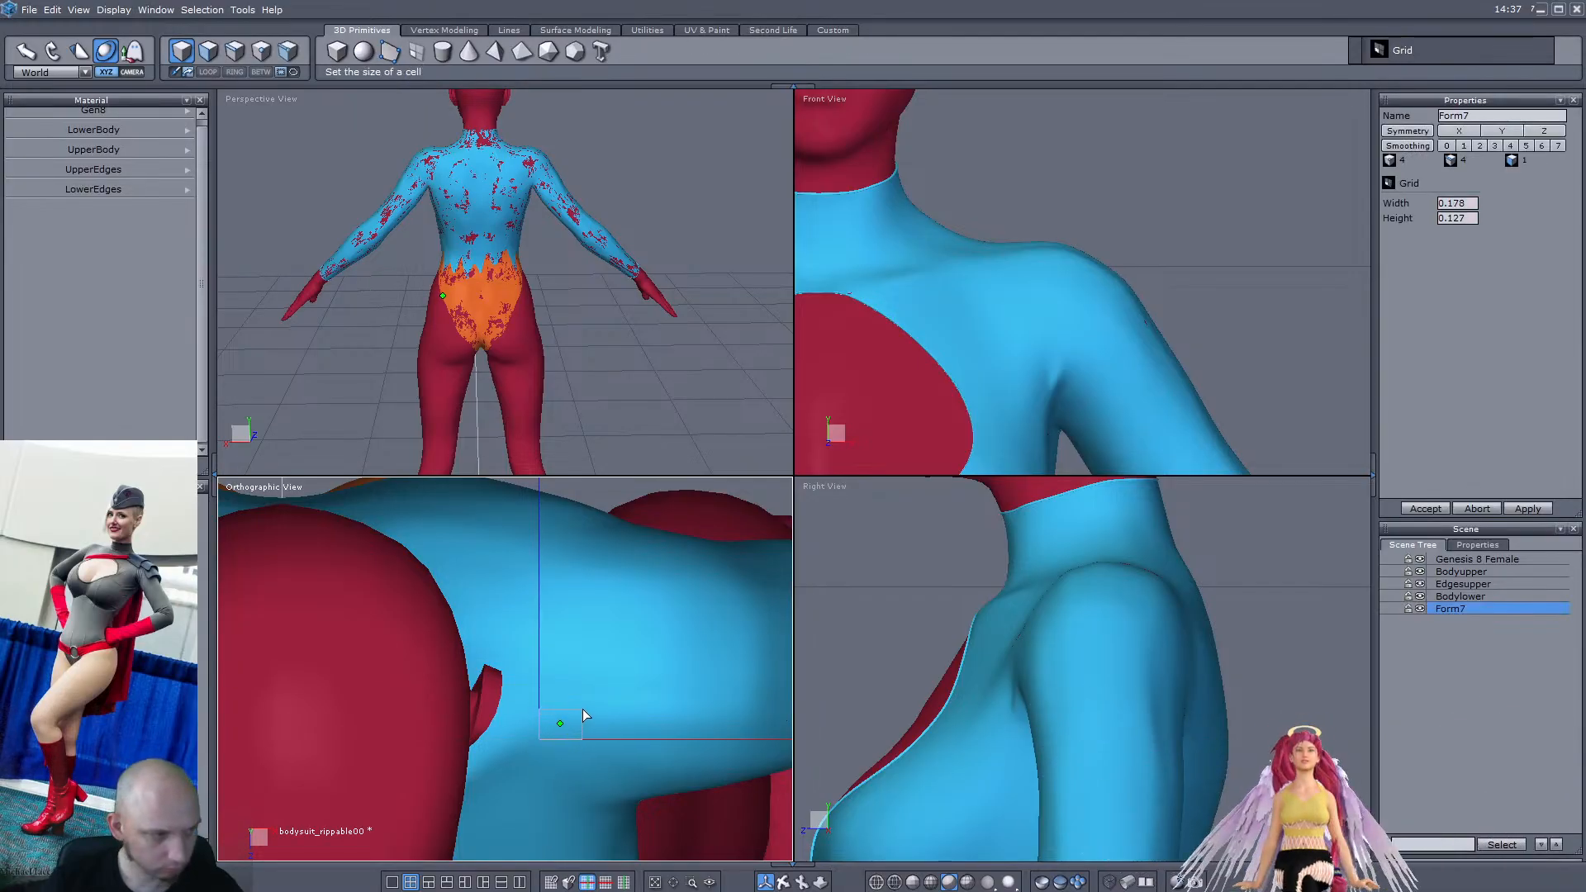
click(582, 709)
scroll(582, 709, down, 2)
key(Escape)
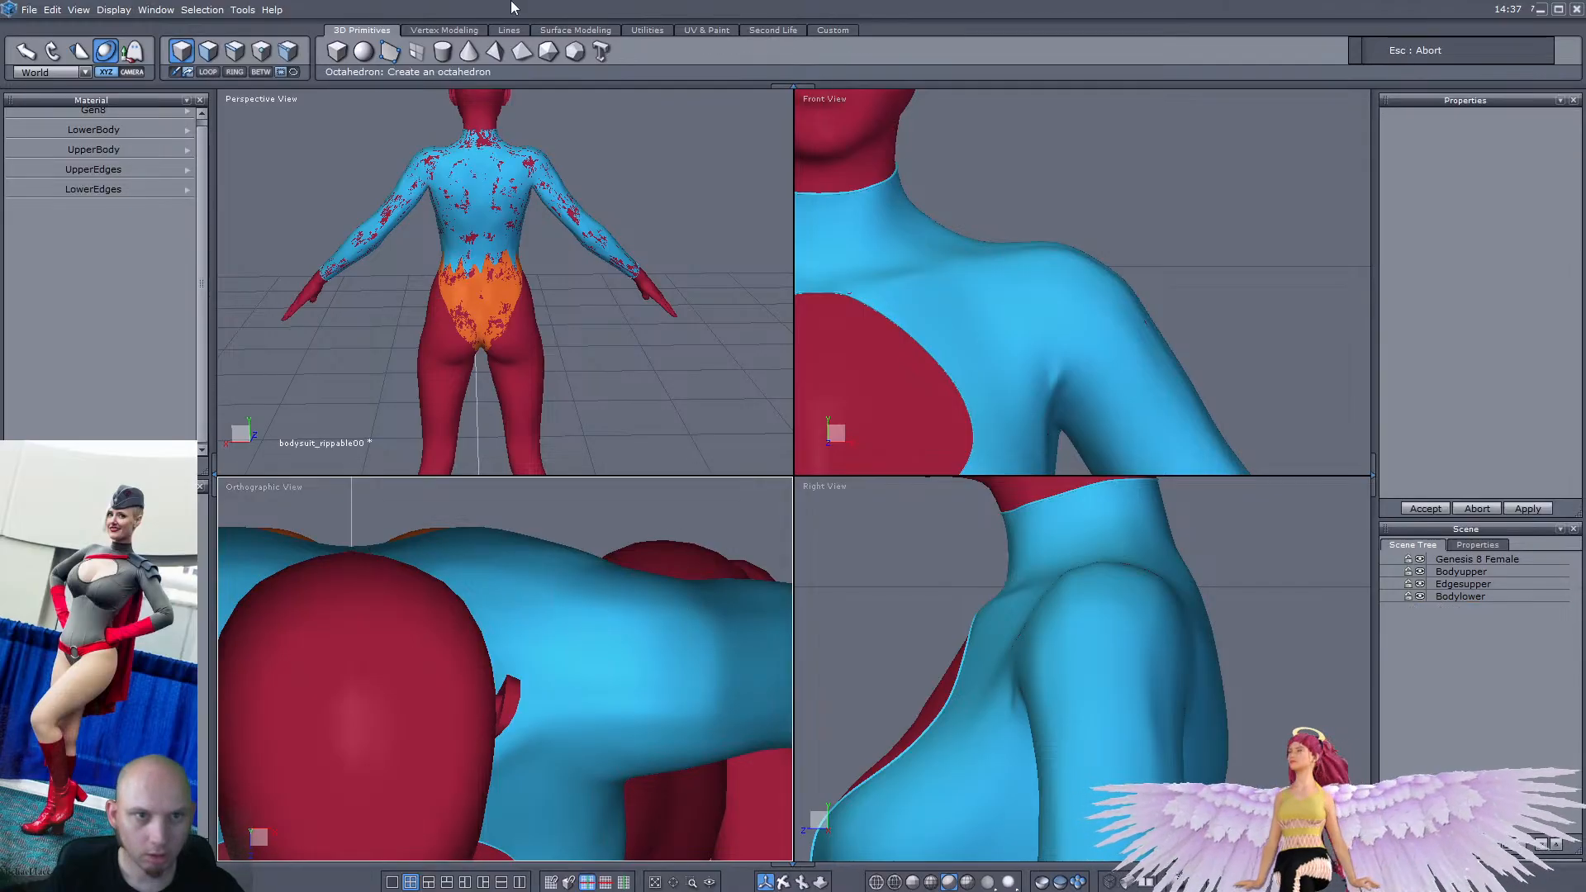
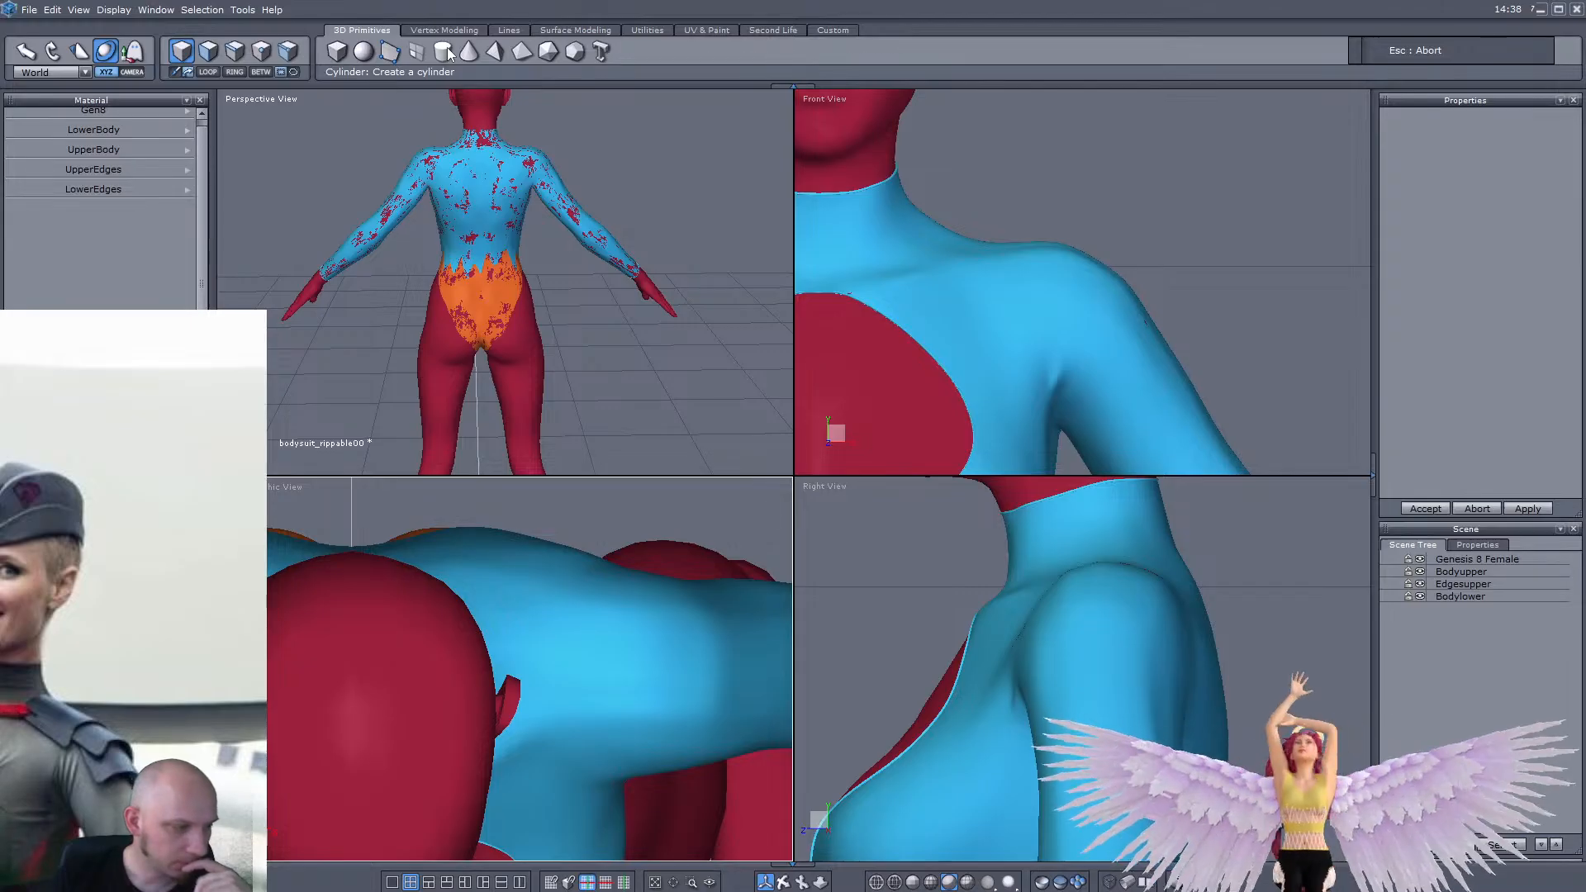
Create a cylinder primitive about 1.8 units across over the shoulder in the front view
click(444, 51)
scroll(1188, 246, down, 3)
click(1141, 308)
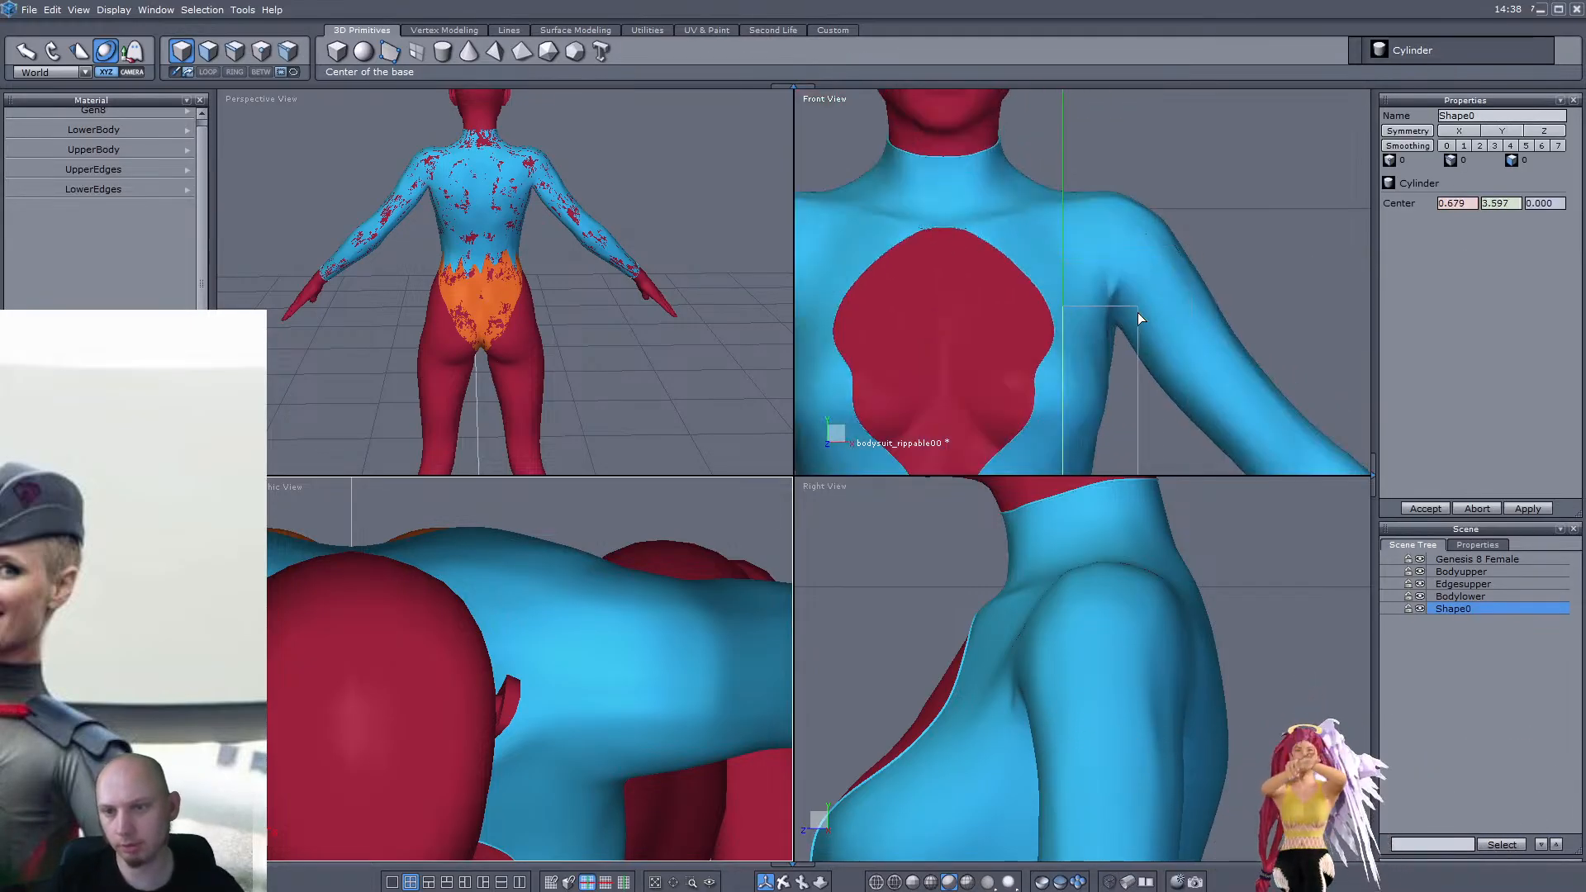
click(1228, 339)
click(1244, 197)
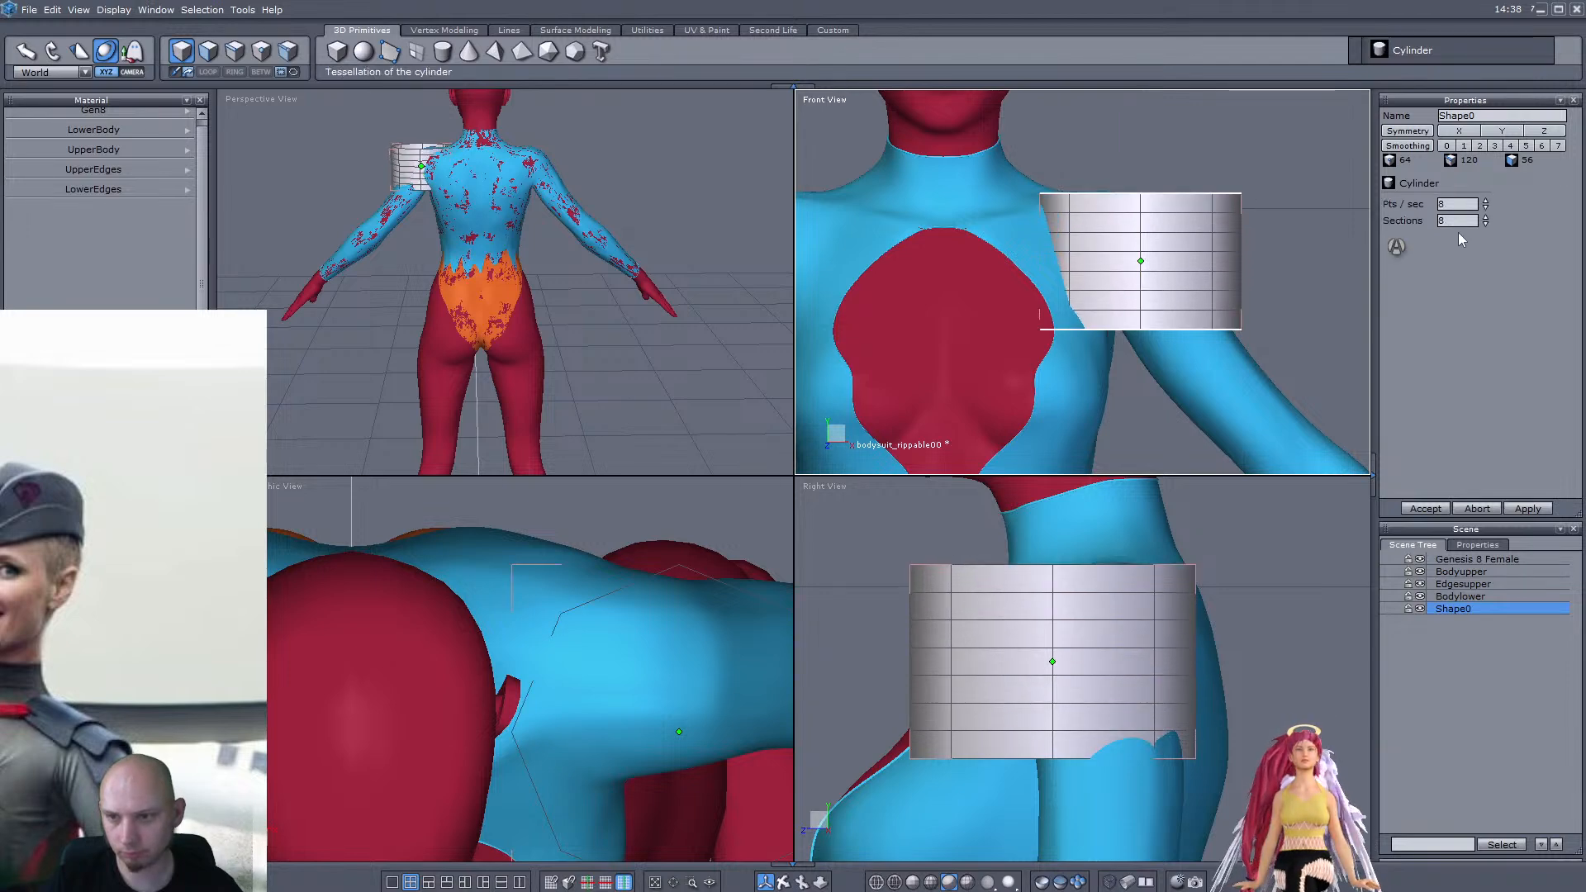
Set the cylinder's tessellation to 9 points per section and 4 sections
drag(1455, 222, 1399, 220)
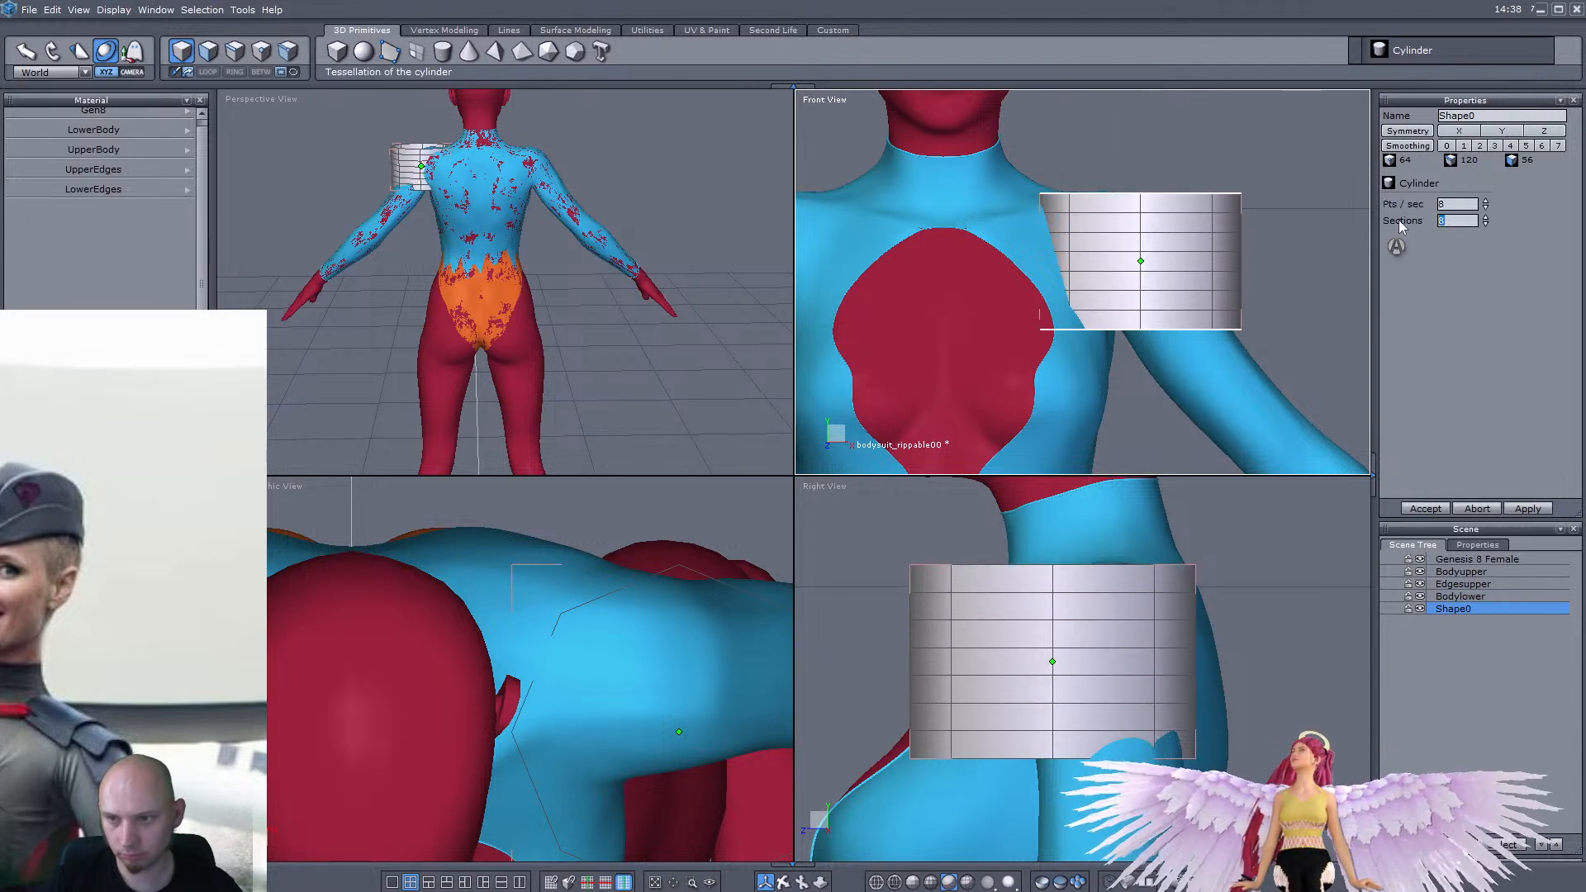
key(Return)
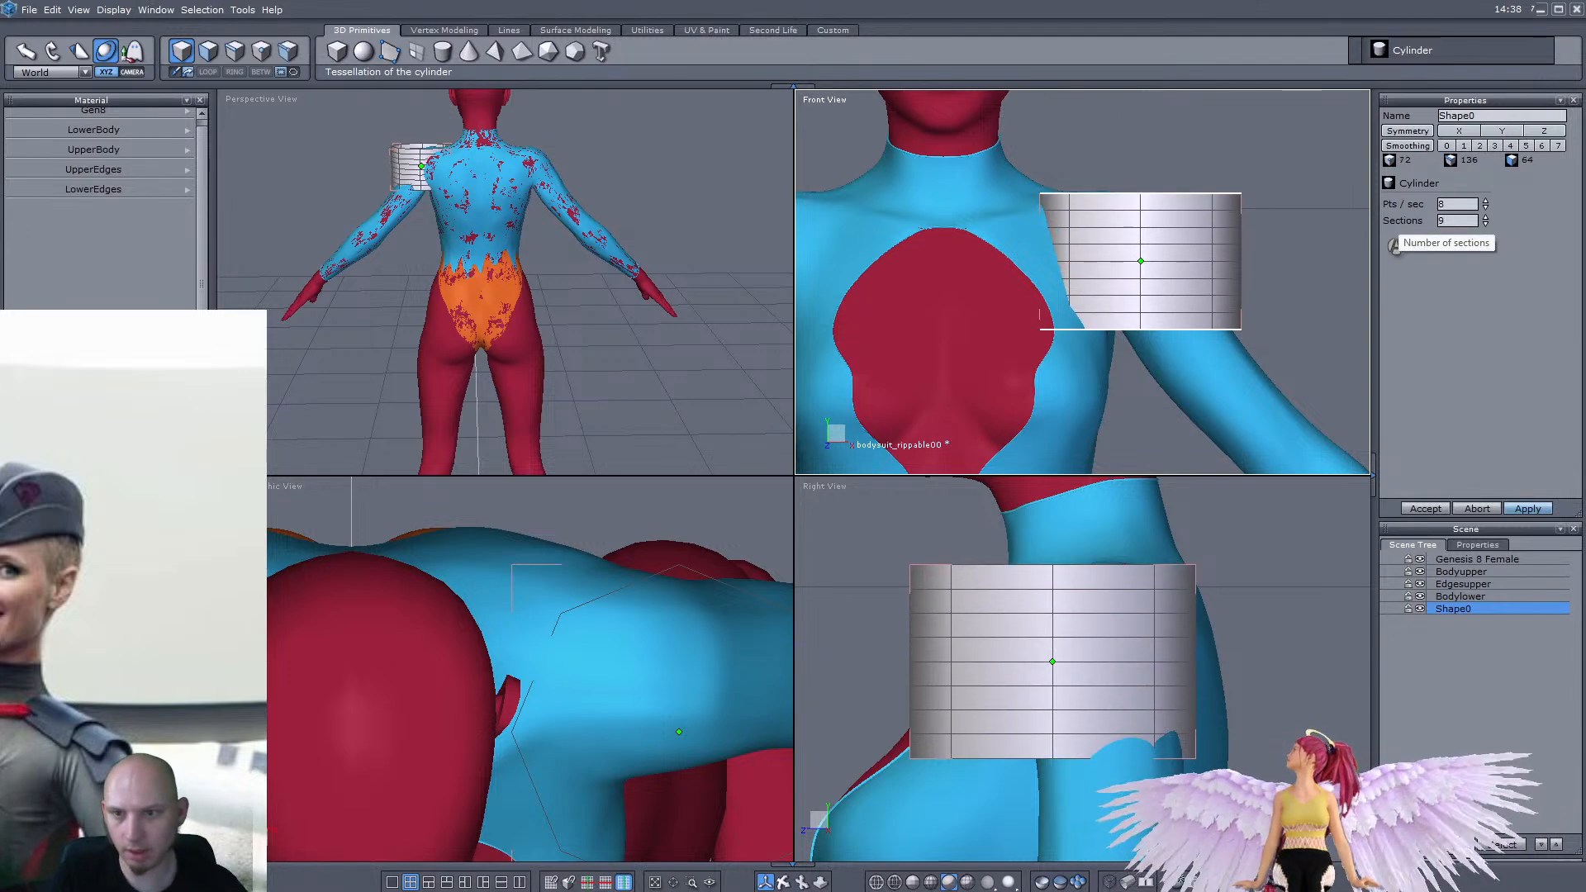
text(4)
key(Return)
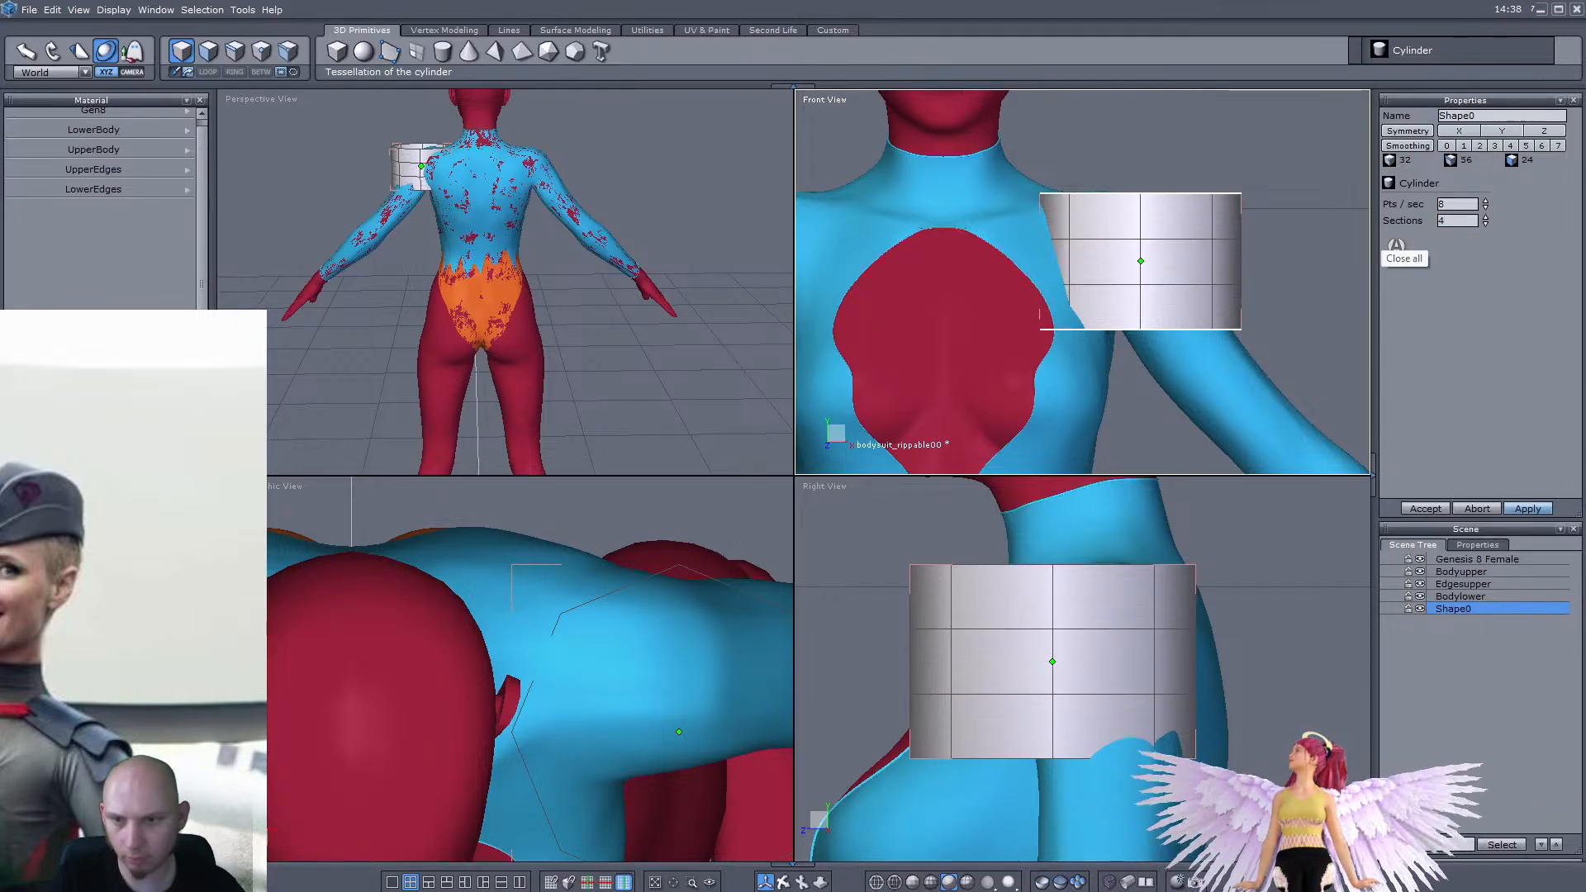
text(9)
key(Return)
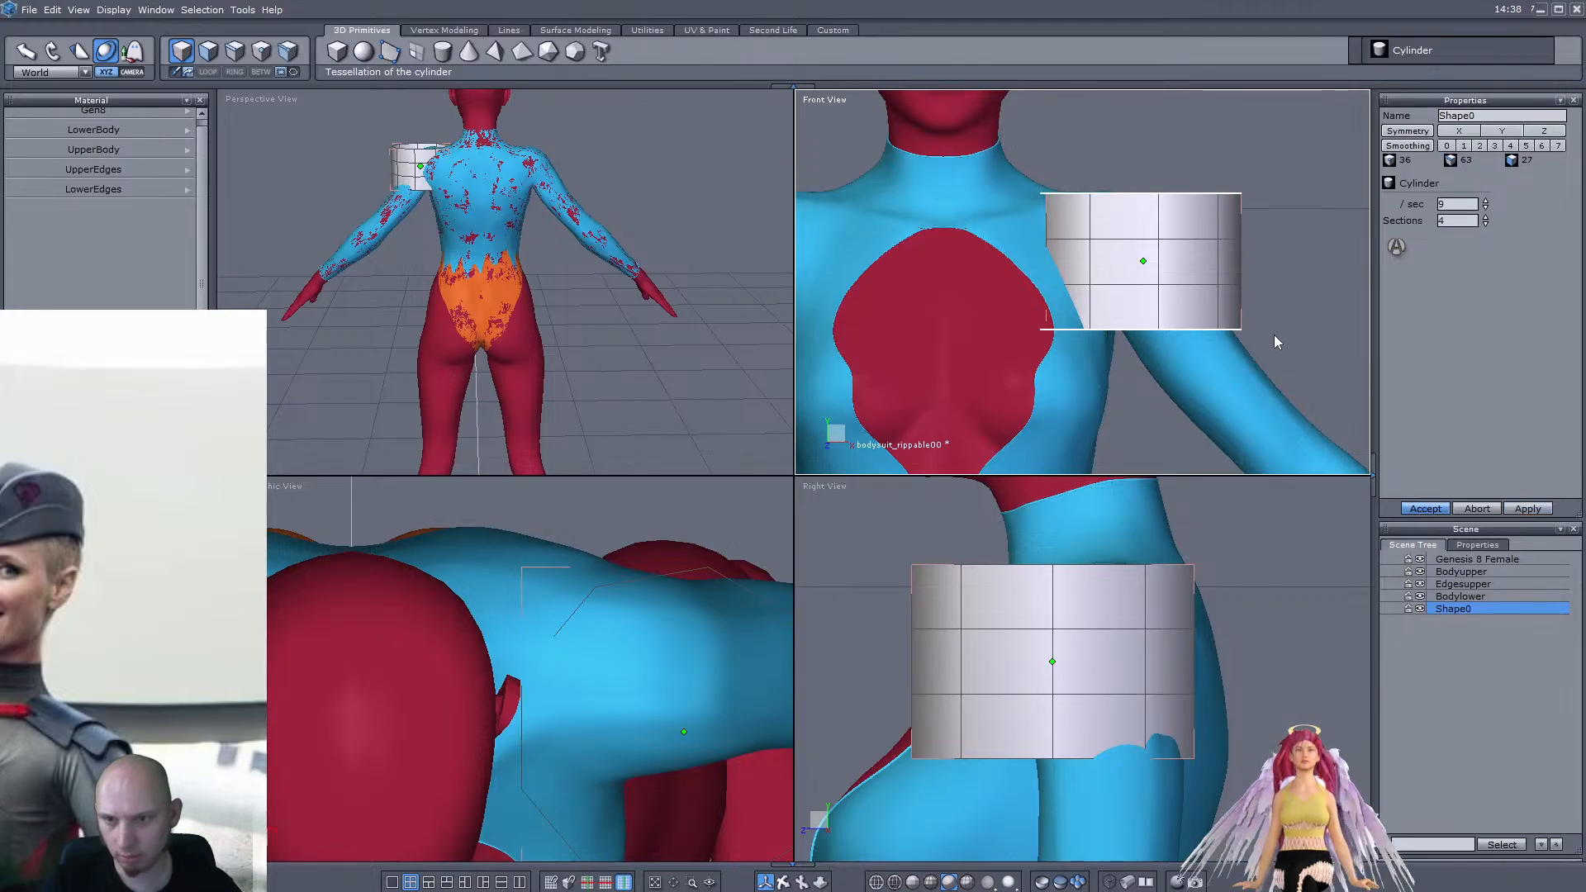
key(space)
Rotate the cylinder to about 44.6° in the front view, align the manipulator to the selection, and move the cylinder onto the upper arm
drag(1202, 249, 1204, 297)
click(49, 72)
click(45, 102)
drag(1138, 286, 1157, 268)
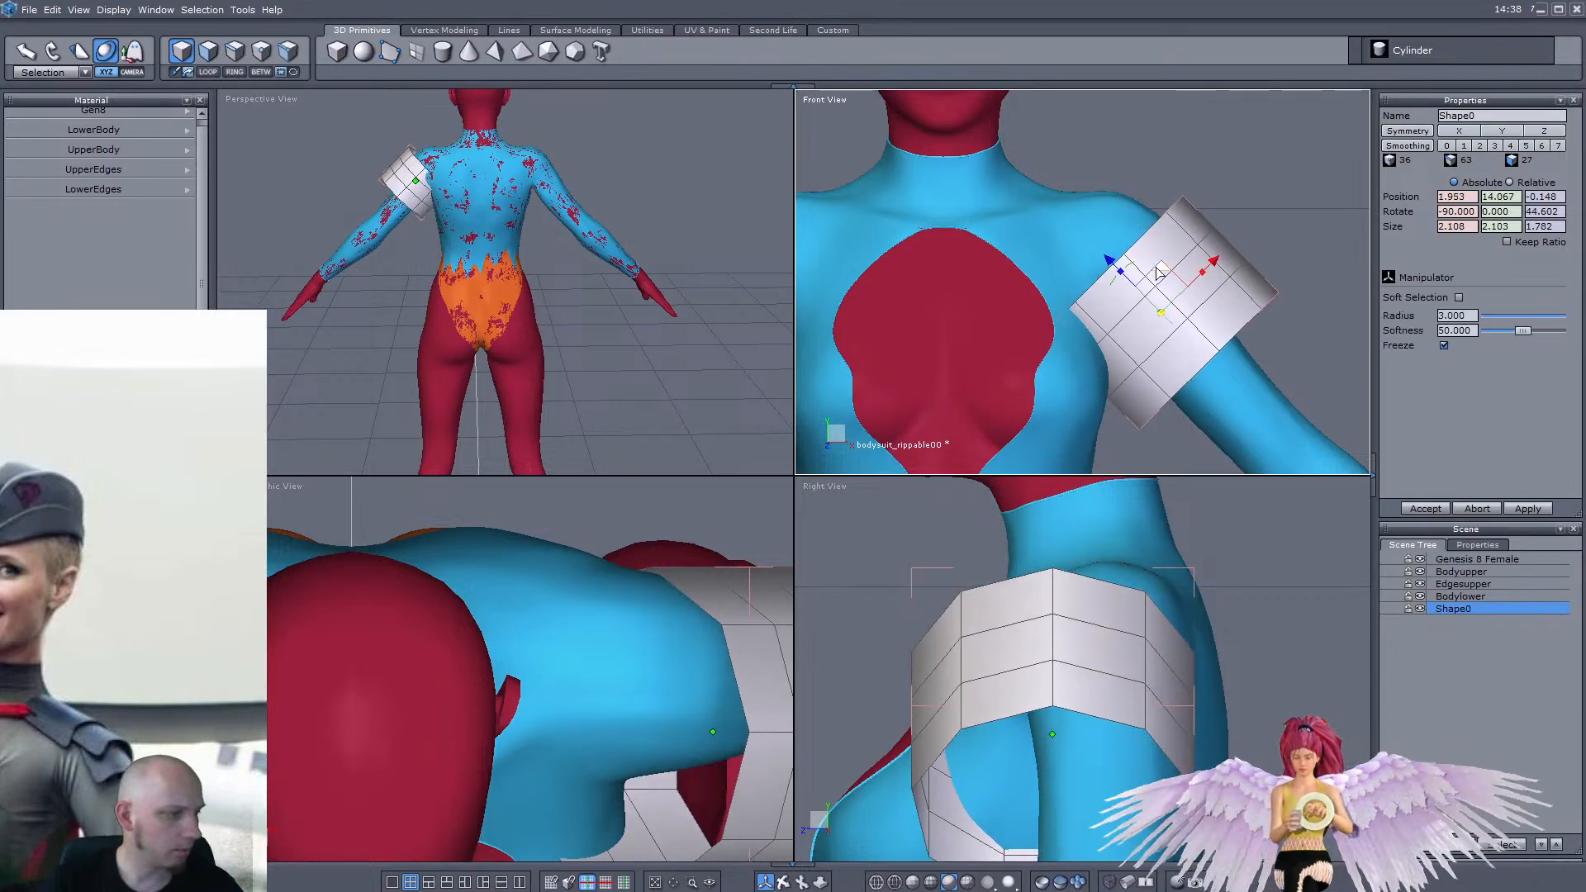
Scale the cylinder down to about 1.29 × 1.29 × 1.09 and centre it front to back around the upper arm
right_drag(545, 294, 694, 223)
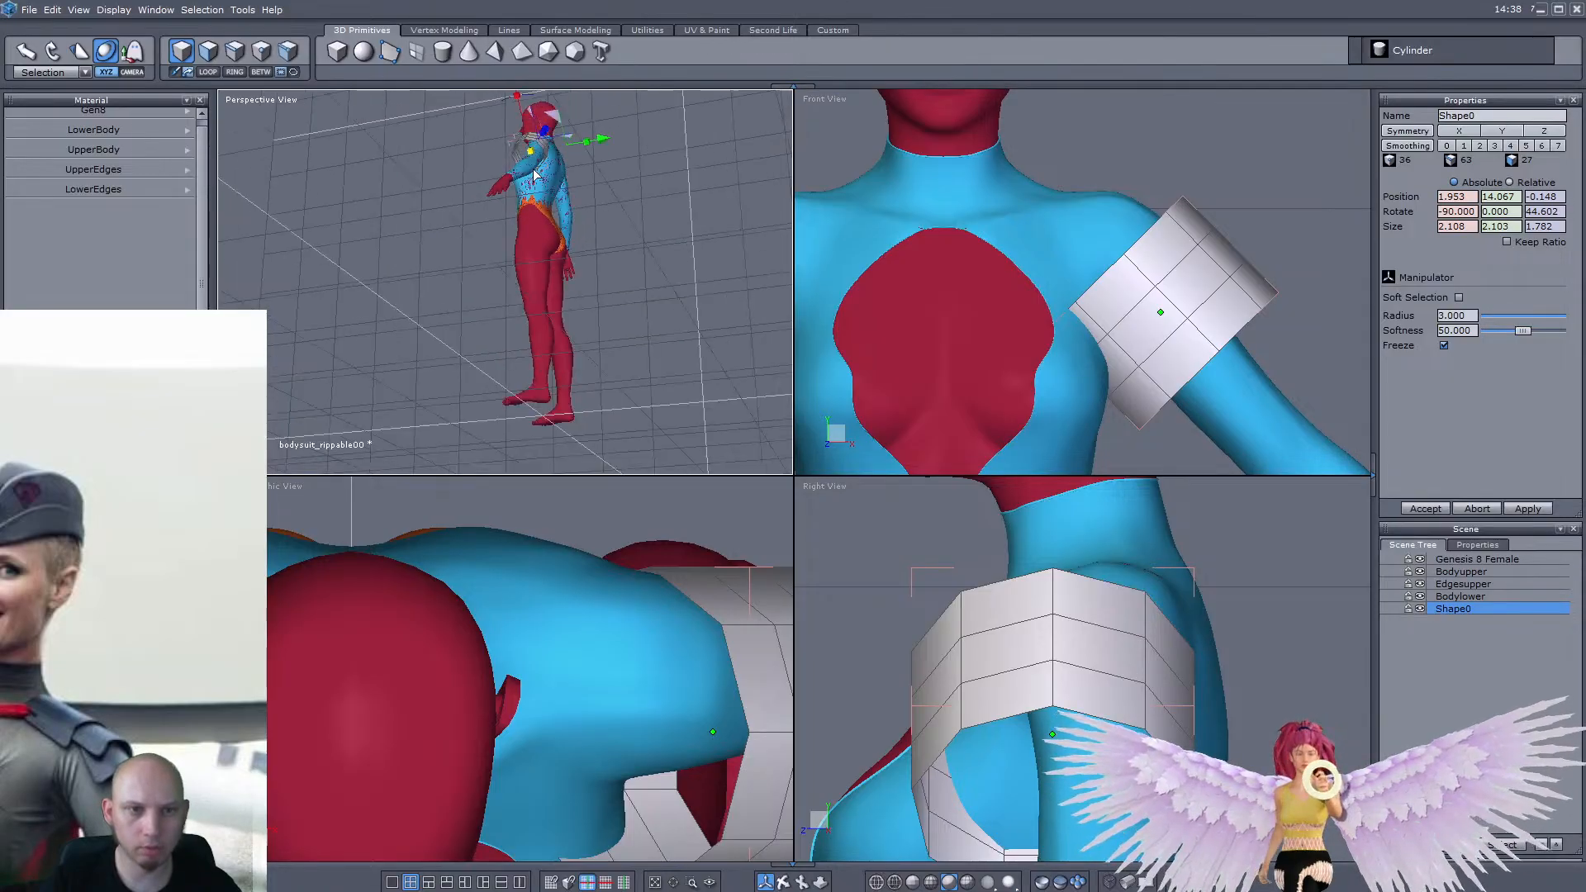
scroll(593, 152, up, 5)
right_drag(593, 149, 561, 178)
drag(562, 183, 672, 182)
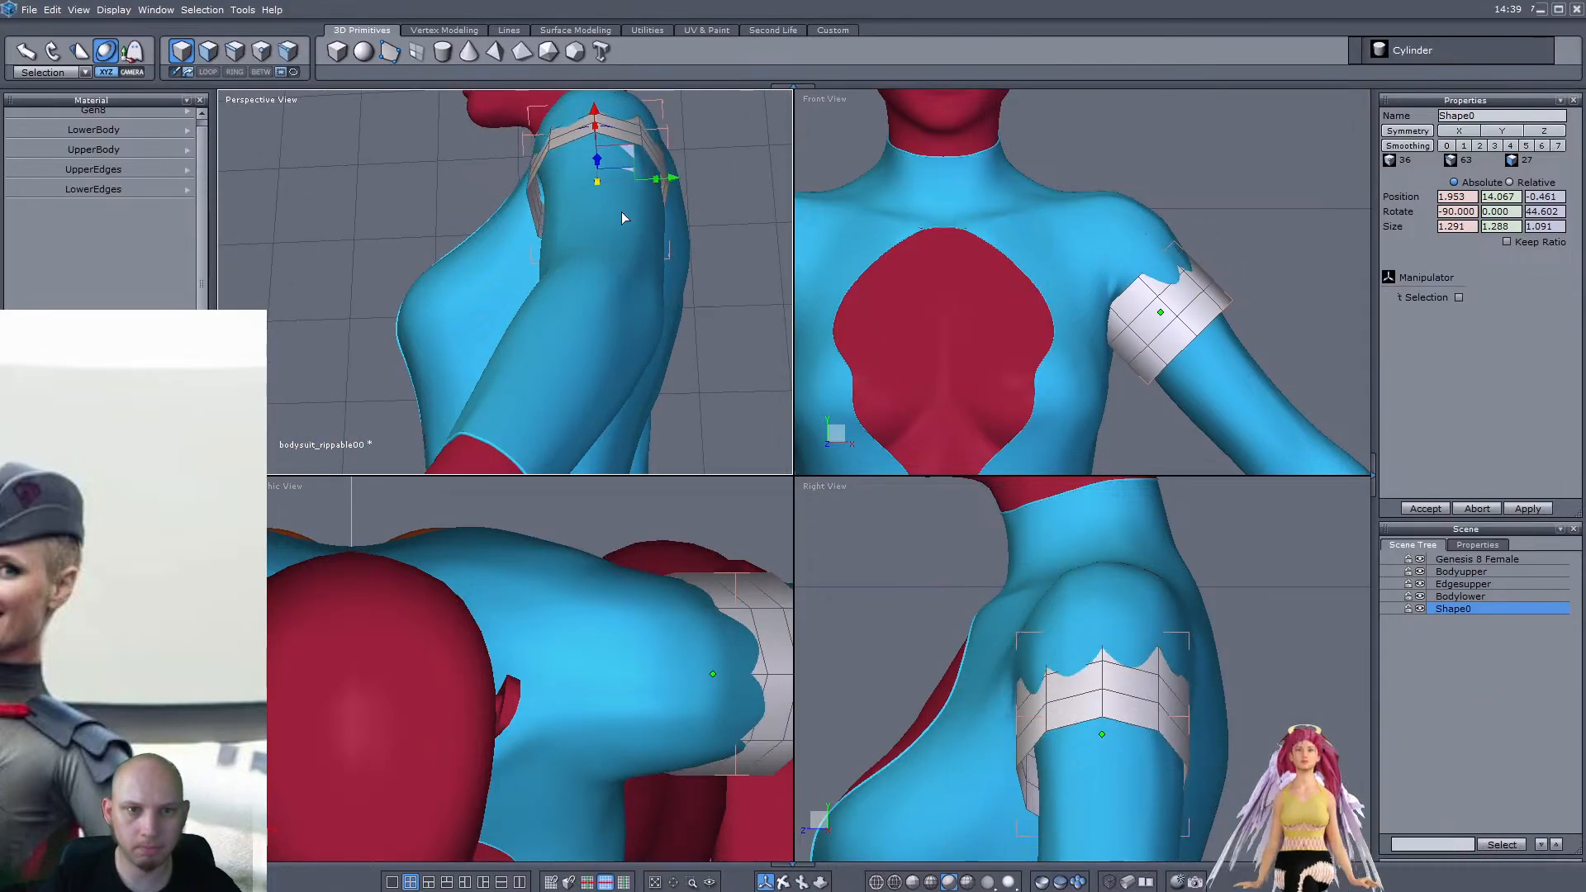
Shift the cylinder slightly up and outward on the arm, to about X 2.02 and Y 14.16, checking it from several angles
right_drag(673, 186, 900, 329)
scroll(711, 202, up, 3)
scroll(712, 202, down, 4)
right_drag(712, 201, 471, 156)
scroll(625, 151, up, 5)
right_drag(625, 151, 288, 198)
drag(304, 237, 294, 223)
right_drag(294, 223, 595, 224)
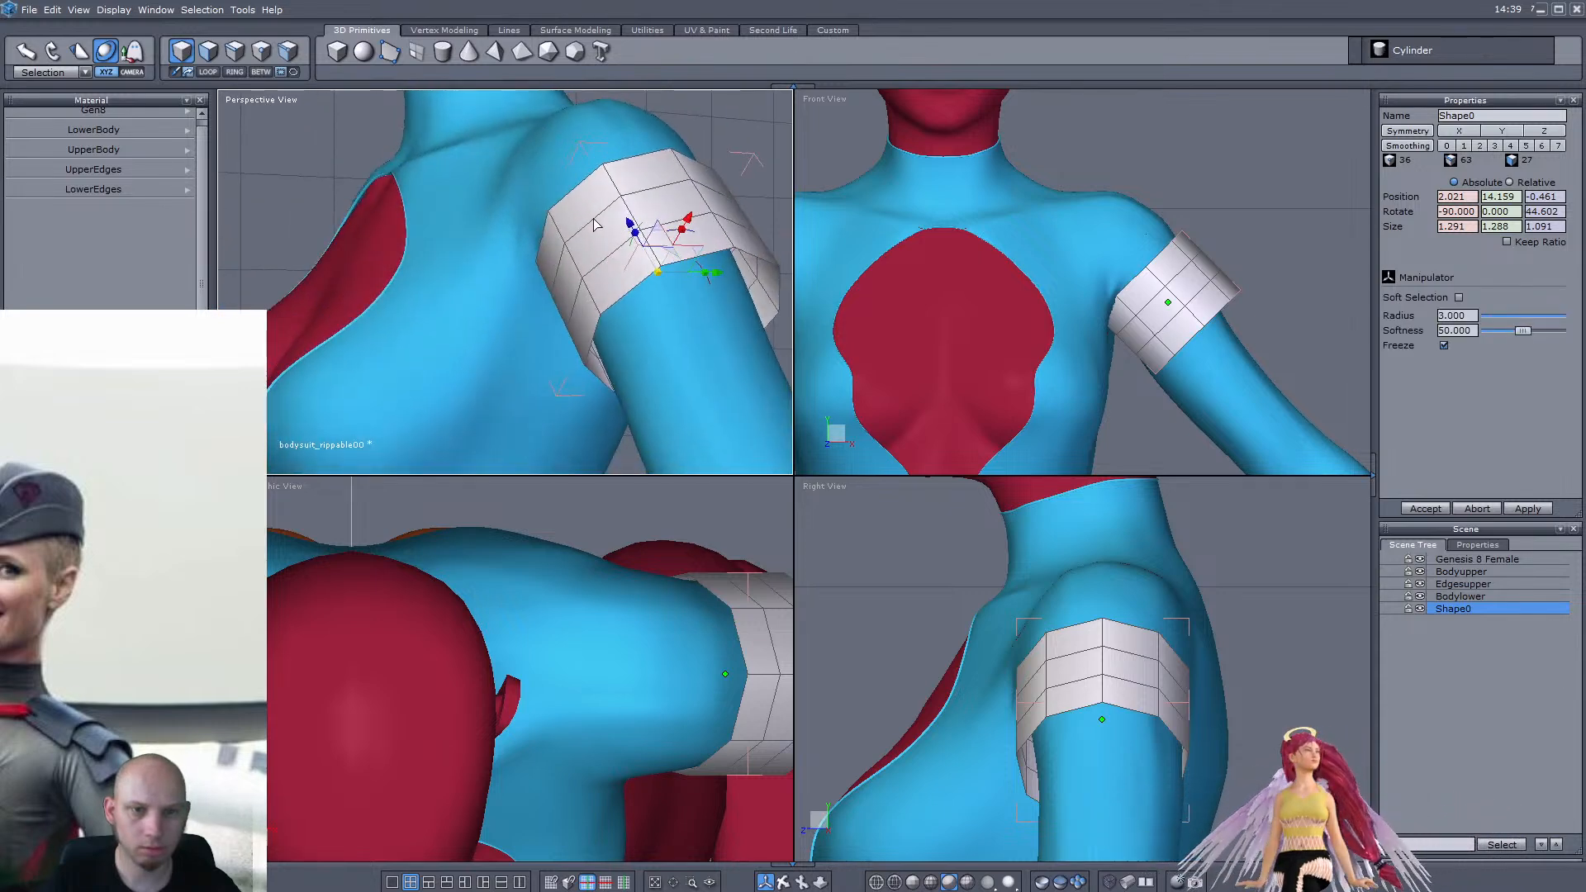
Select the faces on the cylinder's armpit side and delete them, keeping only the outer part
click(208, 52)
scroll(1074, 298, up, 3)
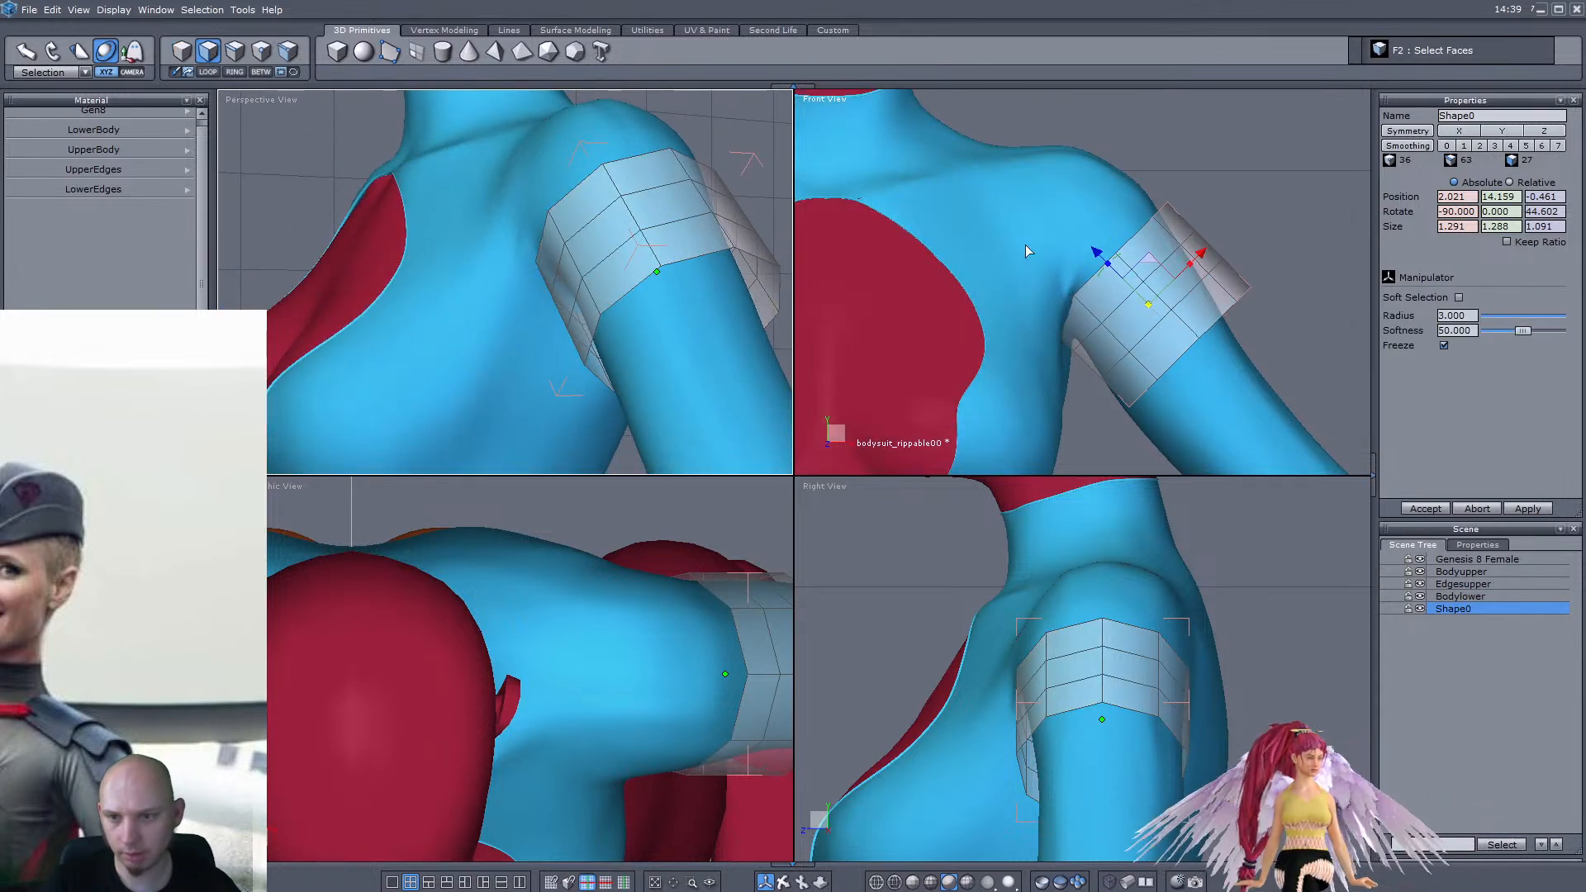
drag(998, 240, 1202, 457)
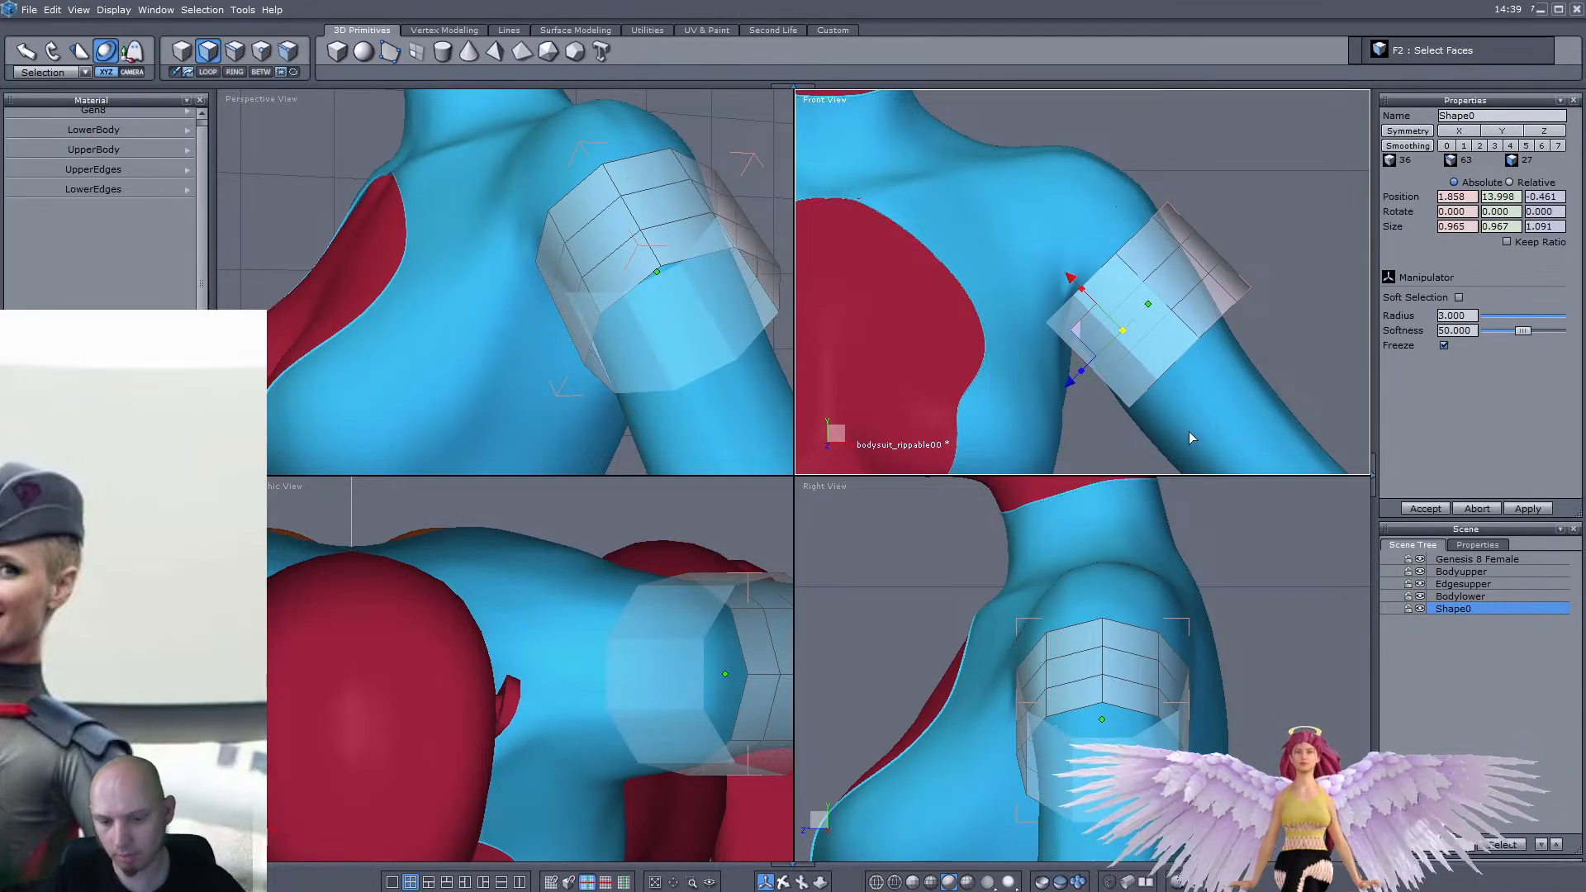
key(Delete)
Rotate the remaining curved patch to about 34° so it follows the slope of the upper arm
right_drag(661, 219, 773, 206)
scroll(641, 168, up, 5)
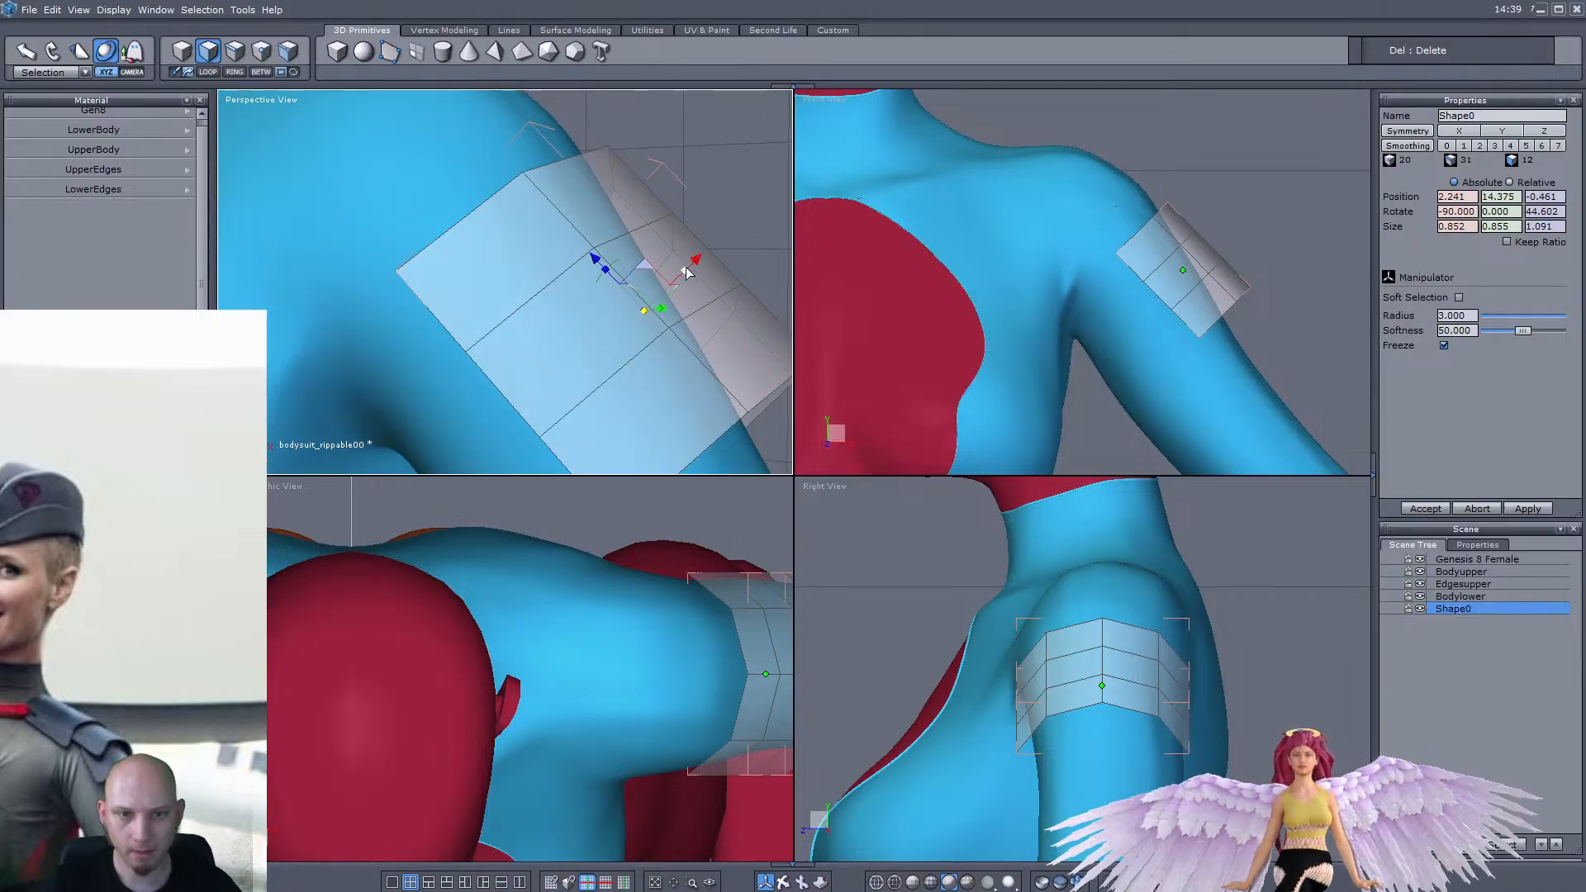
drag(682, 276, 590, 239)
scroll(612, 263, down, 3)
scroll(613, 261, up, 3)
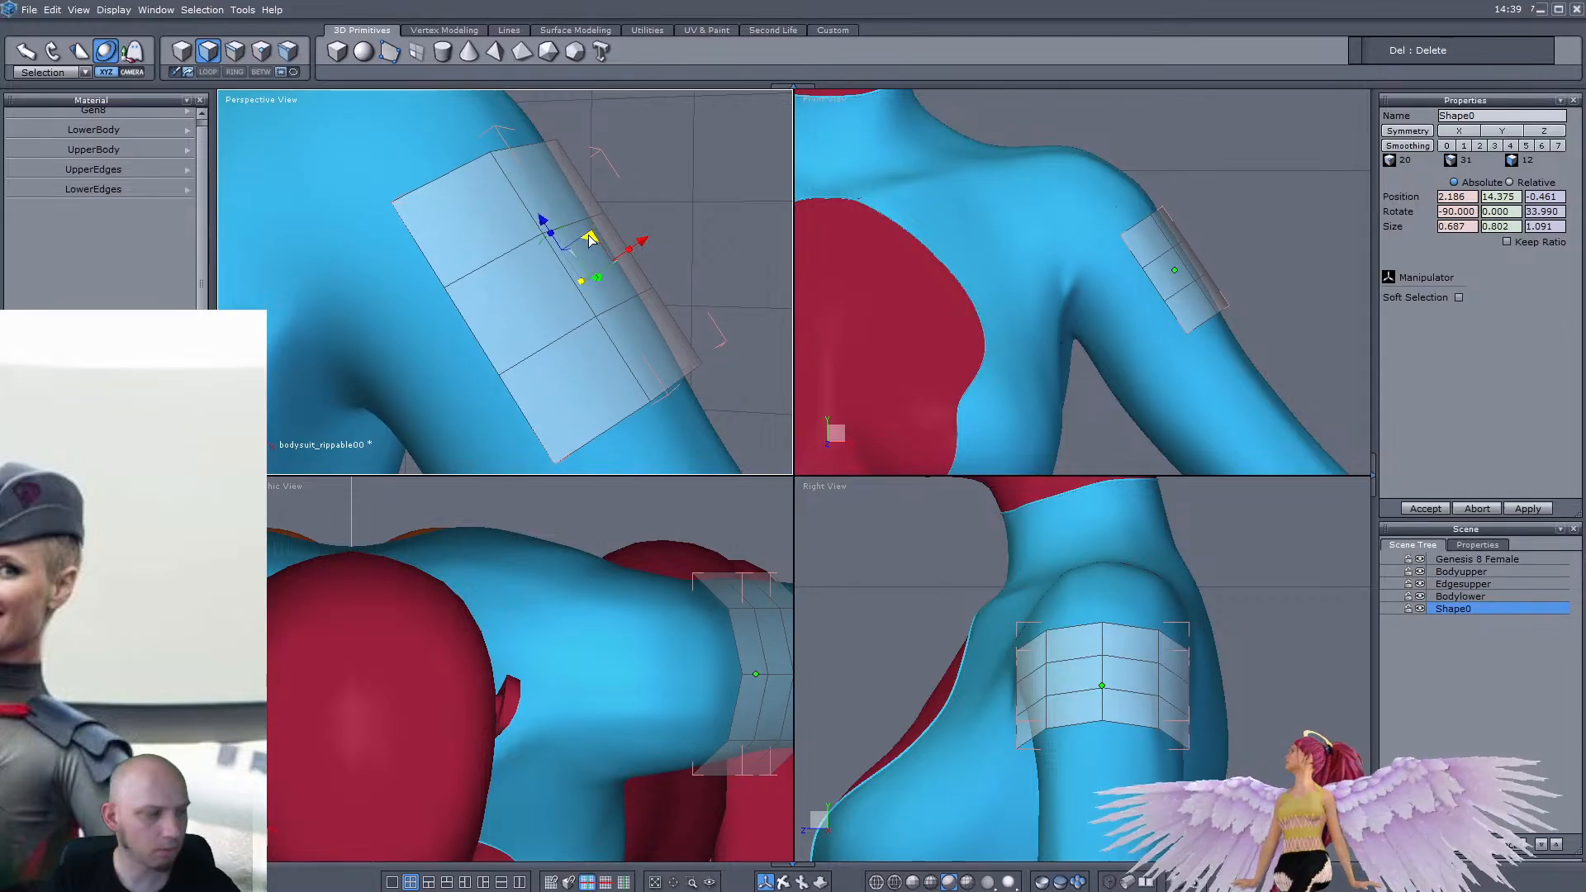
scroll(589, 240, down, 4)
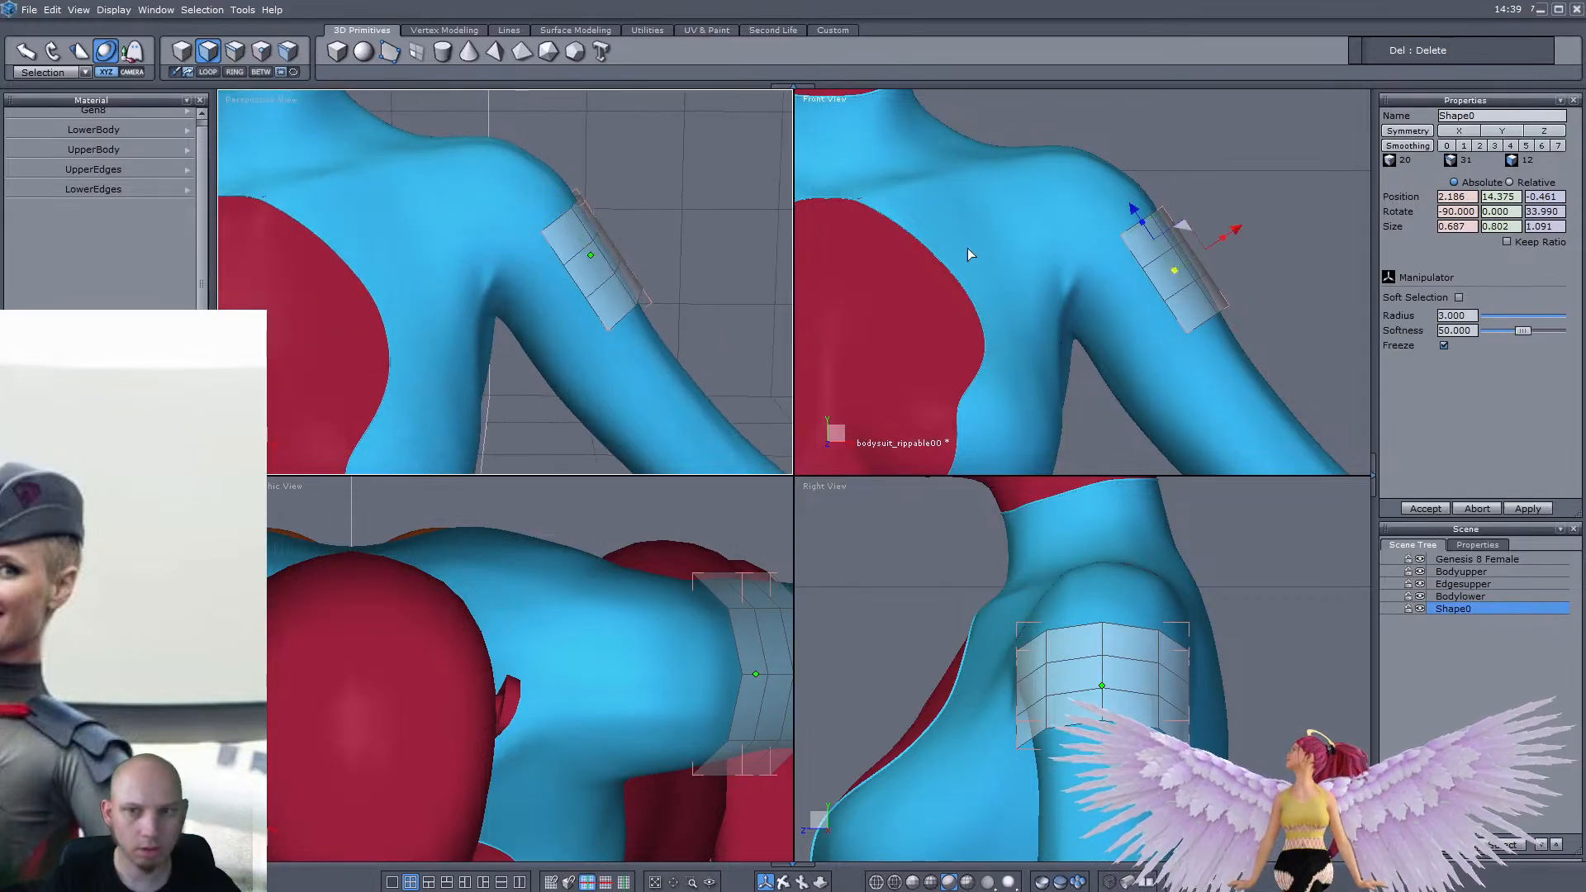
Move the patch up the arm onto the shoulder in the front view, to about X 1.91 and Y 14.78
scroll(1157, 171, up, 3)
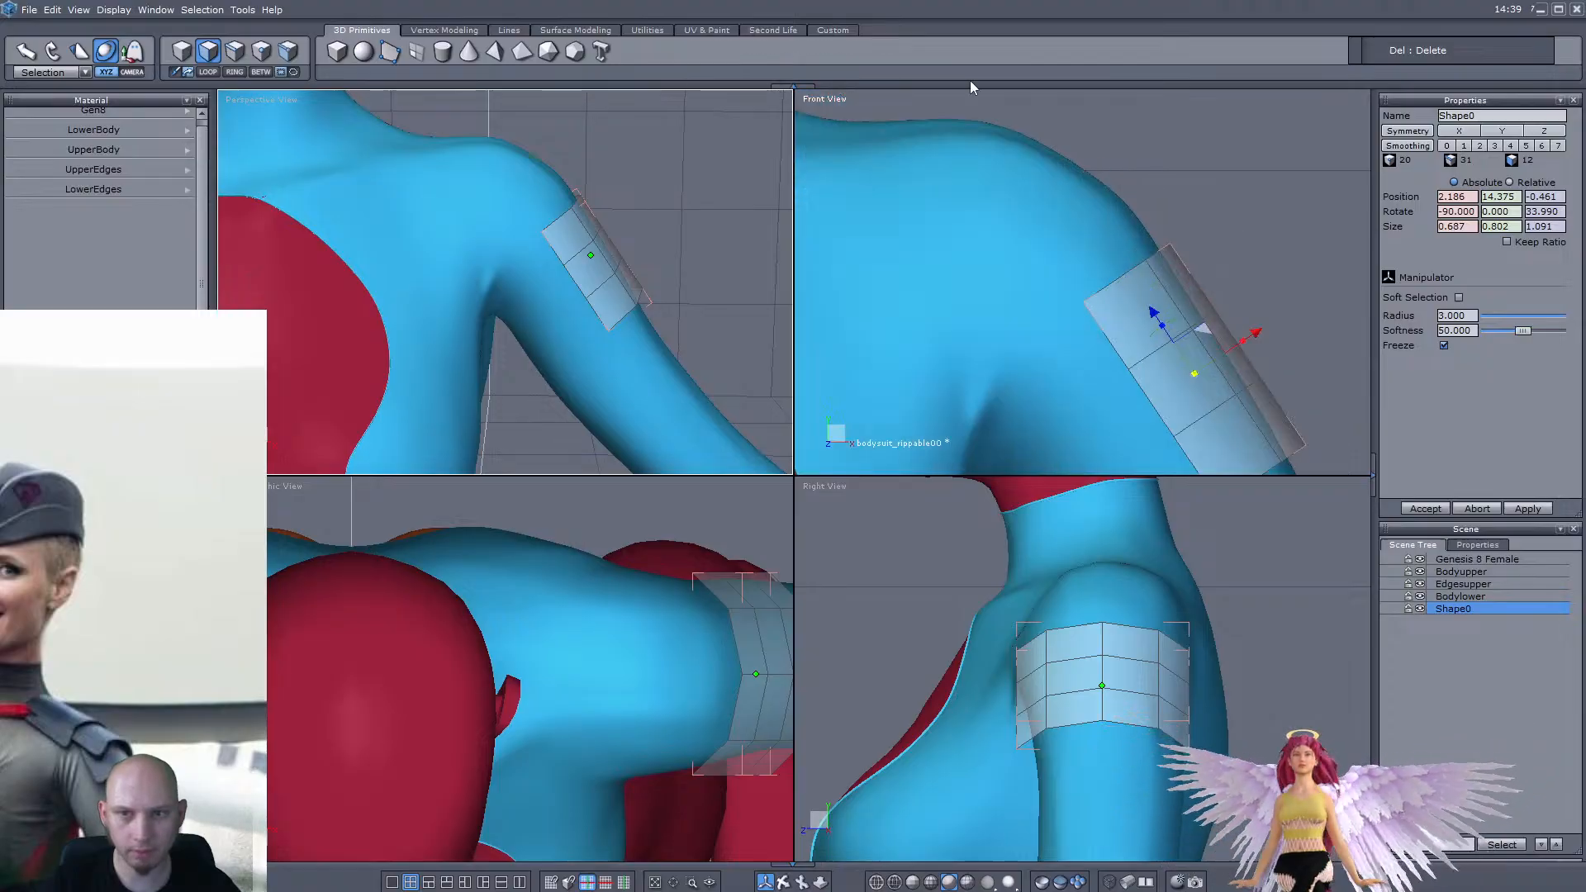
scroll(1240, 255, down, 3)
scroll(1214, 243, up, 2)
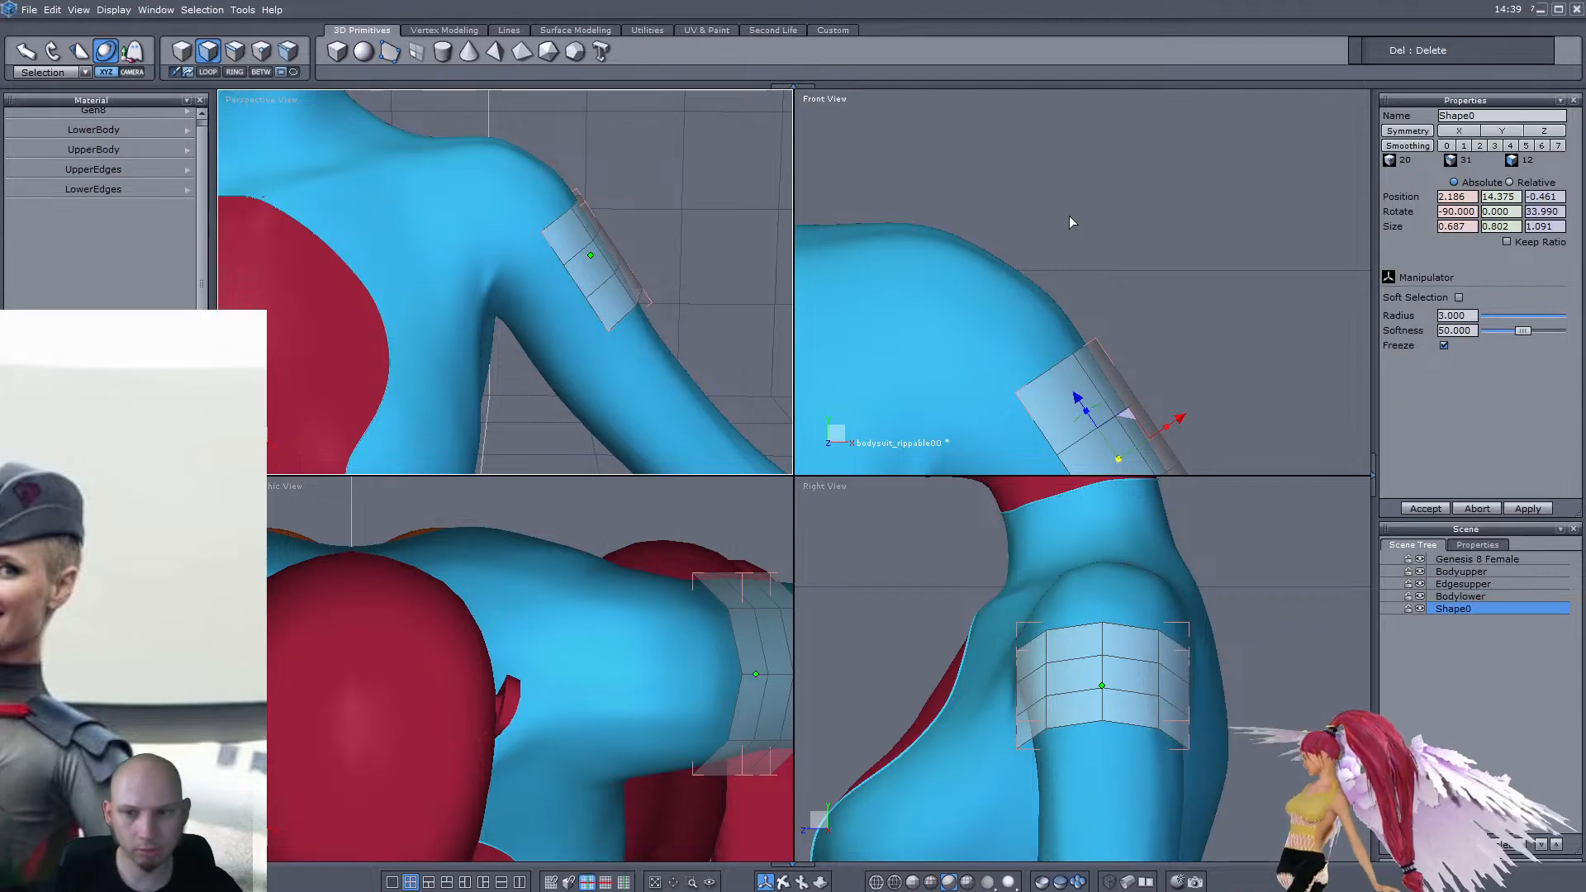
scroll(1157, 307, down, 3)
scroll(1173, 358, up, 2)
drag(1132, 364, 1089, 312)
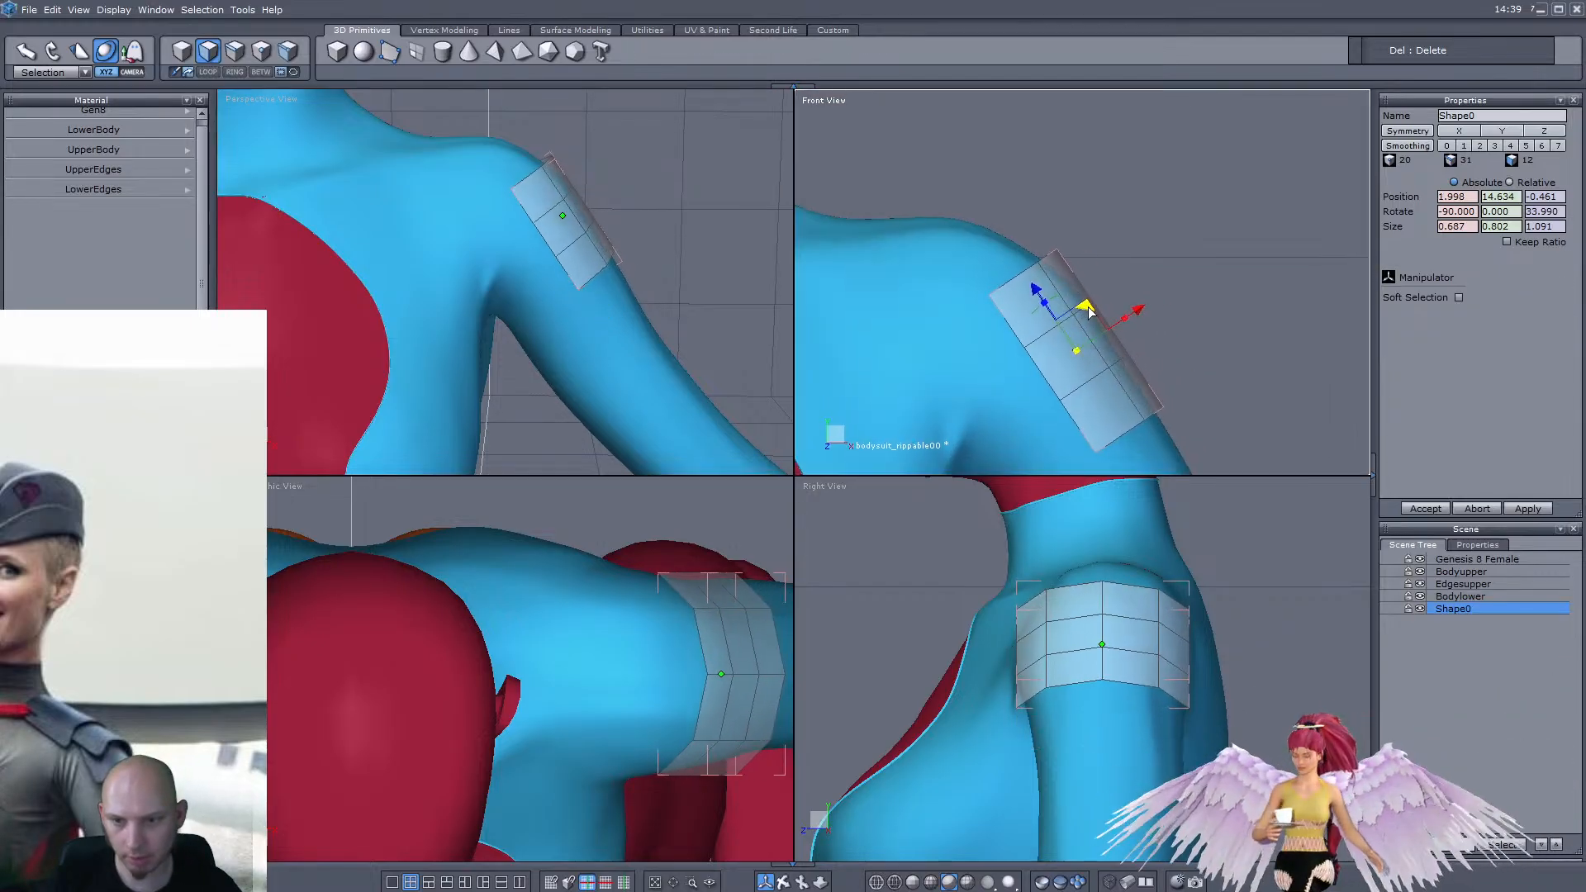
scroll(1089, 311, down, 2)
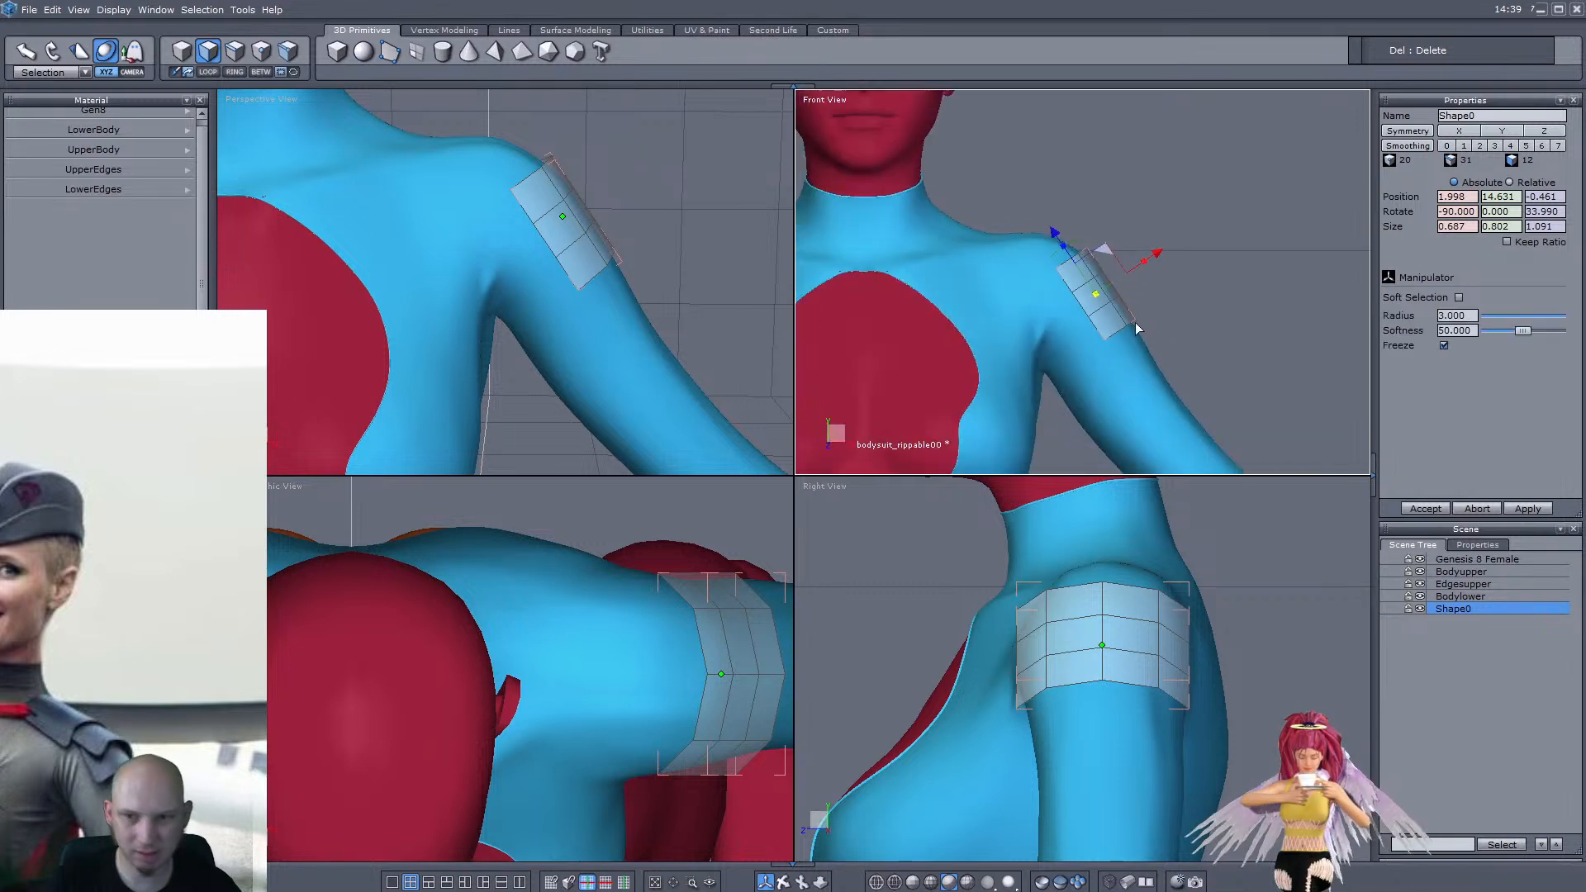
scroll(1091, 264, up, 2)
drag(1084, 261, 1058, 221)
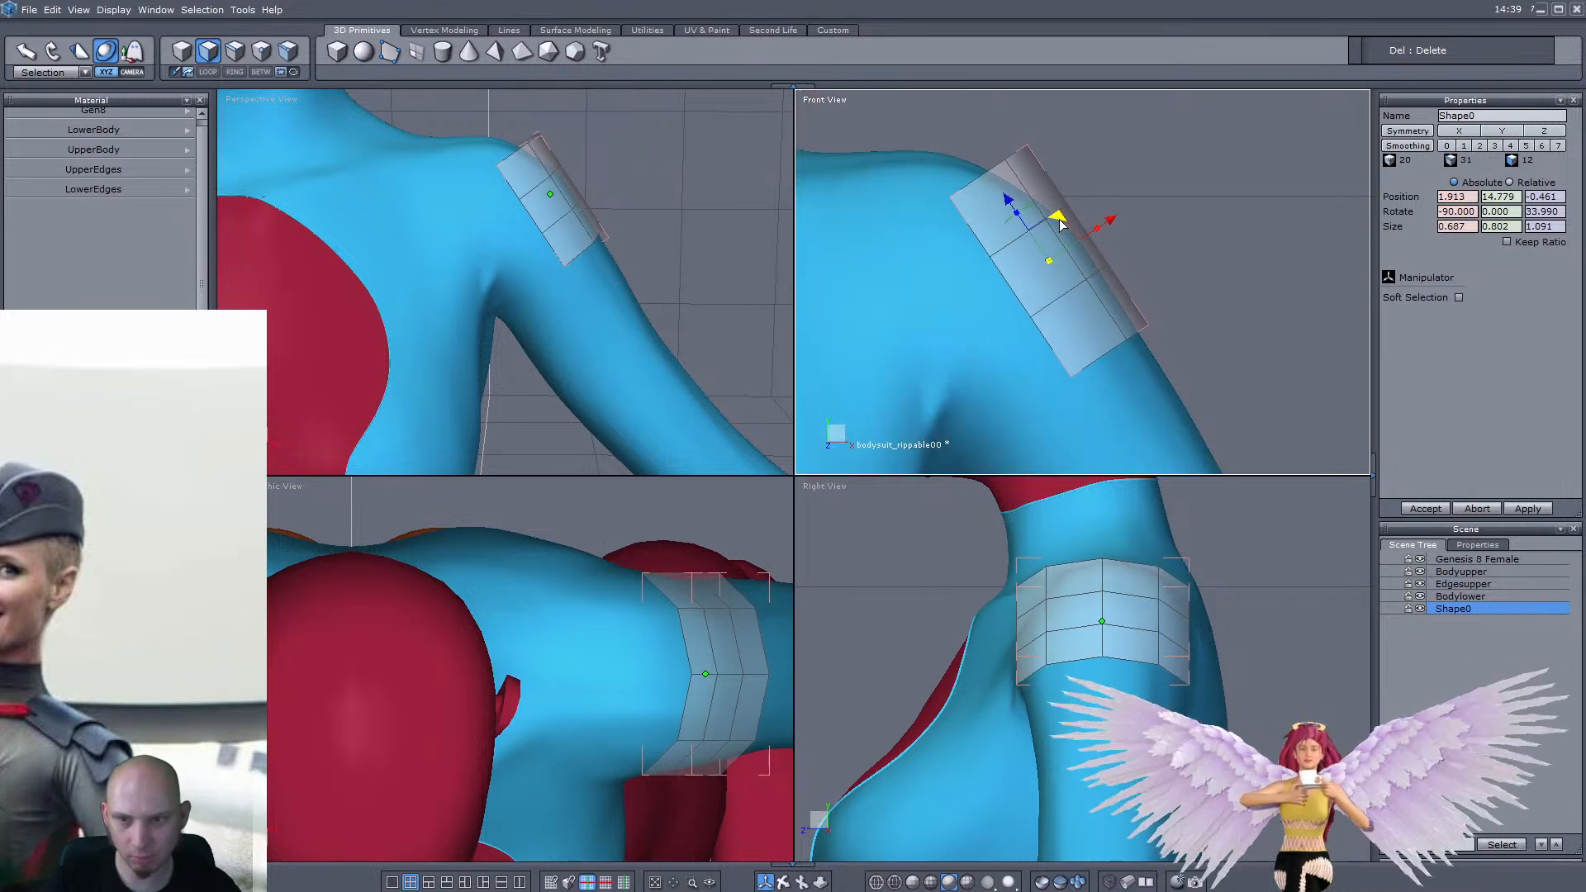
Select the patch's upper row of faces in the front view and tilt it inward to follow the shoulder's curve
drag(933, 117, 1080, 261)
scroll(1058, 206, up, 2)
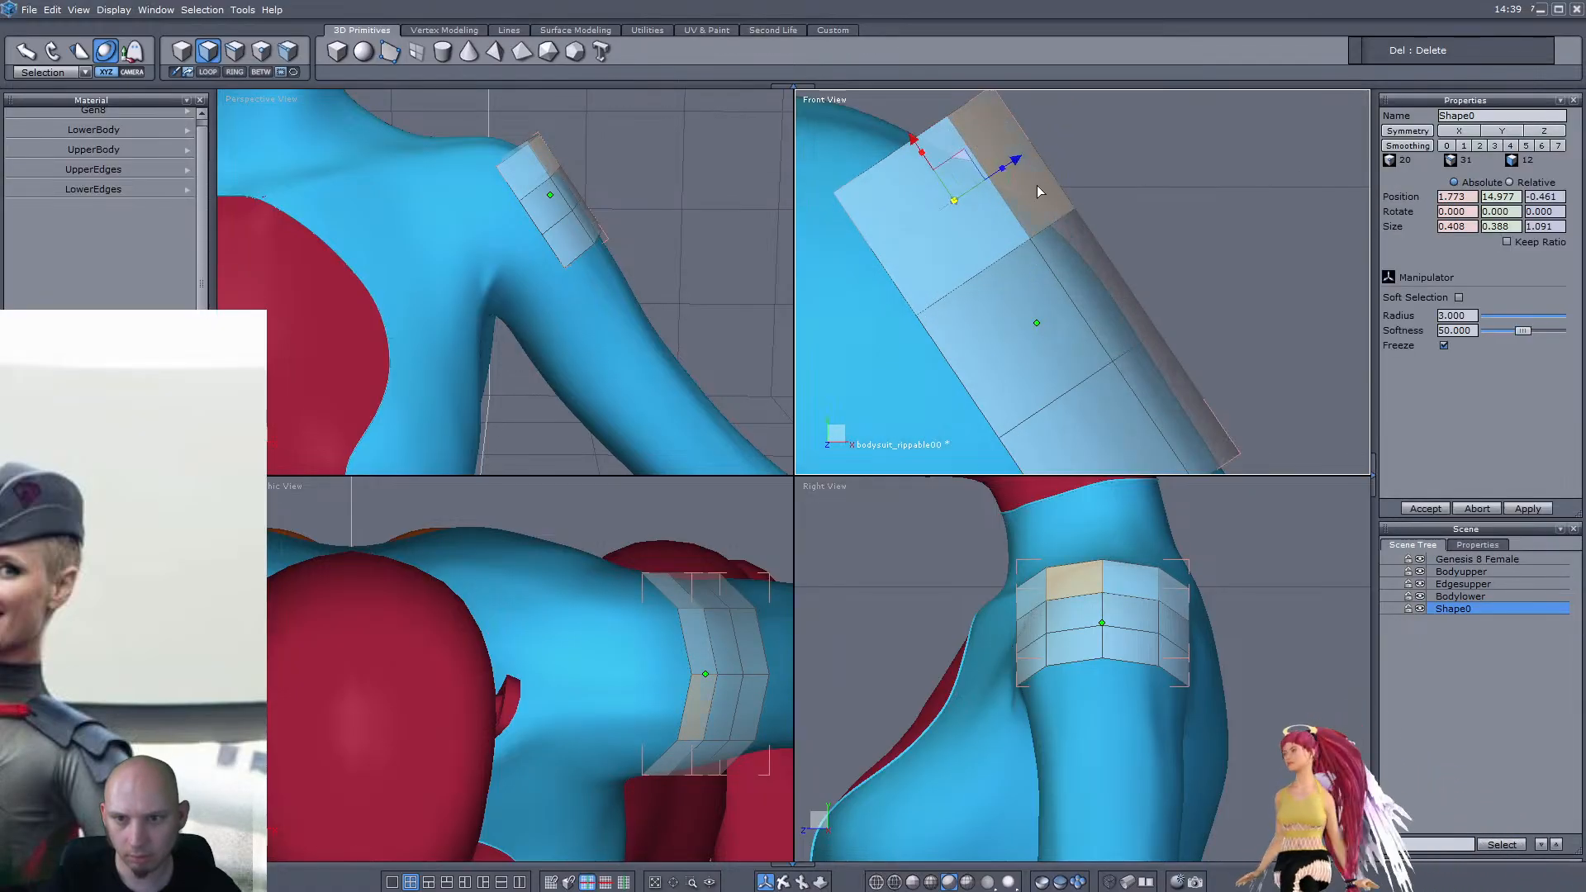
drag(1012, 183, 944, 205)
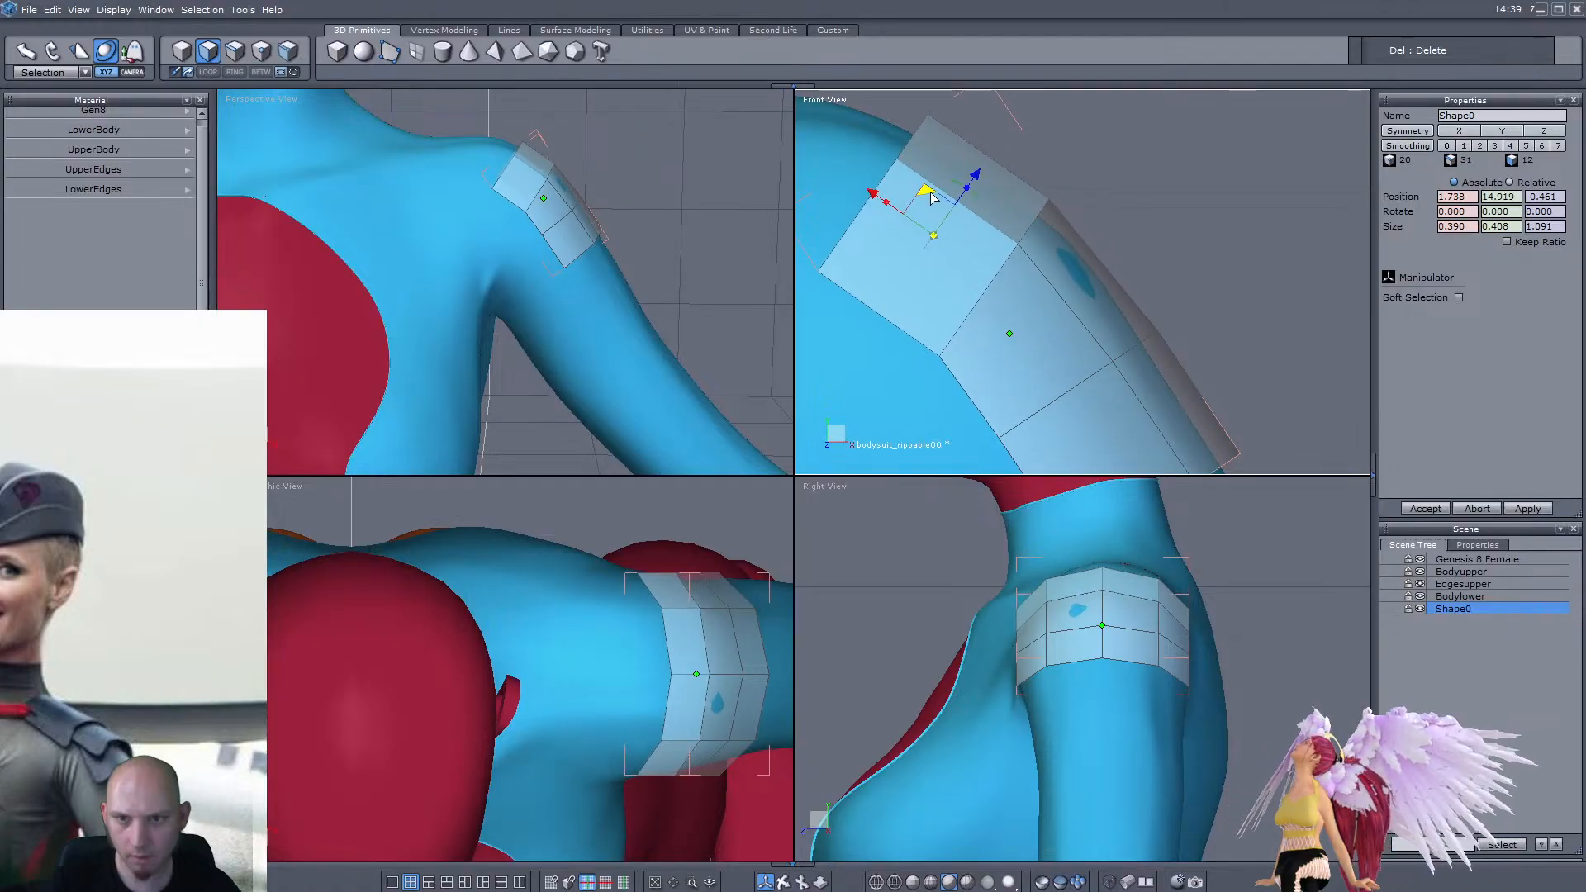
Select the ring of edges running around the shoulder patch and connect it to double the number of columns
middle_drag(592, 212, 506, 186)
scroll(496, 165, up, 3)
middle_drag(479, 102, 268, 69)
key(F3)
click(375, 184)
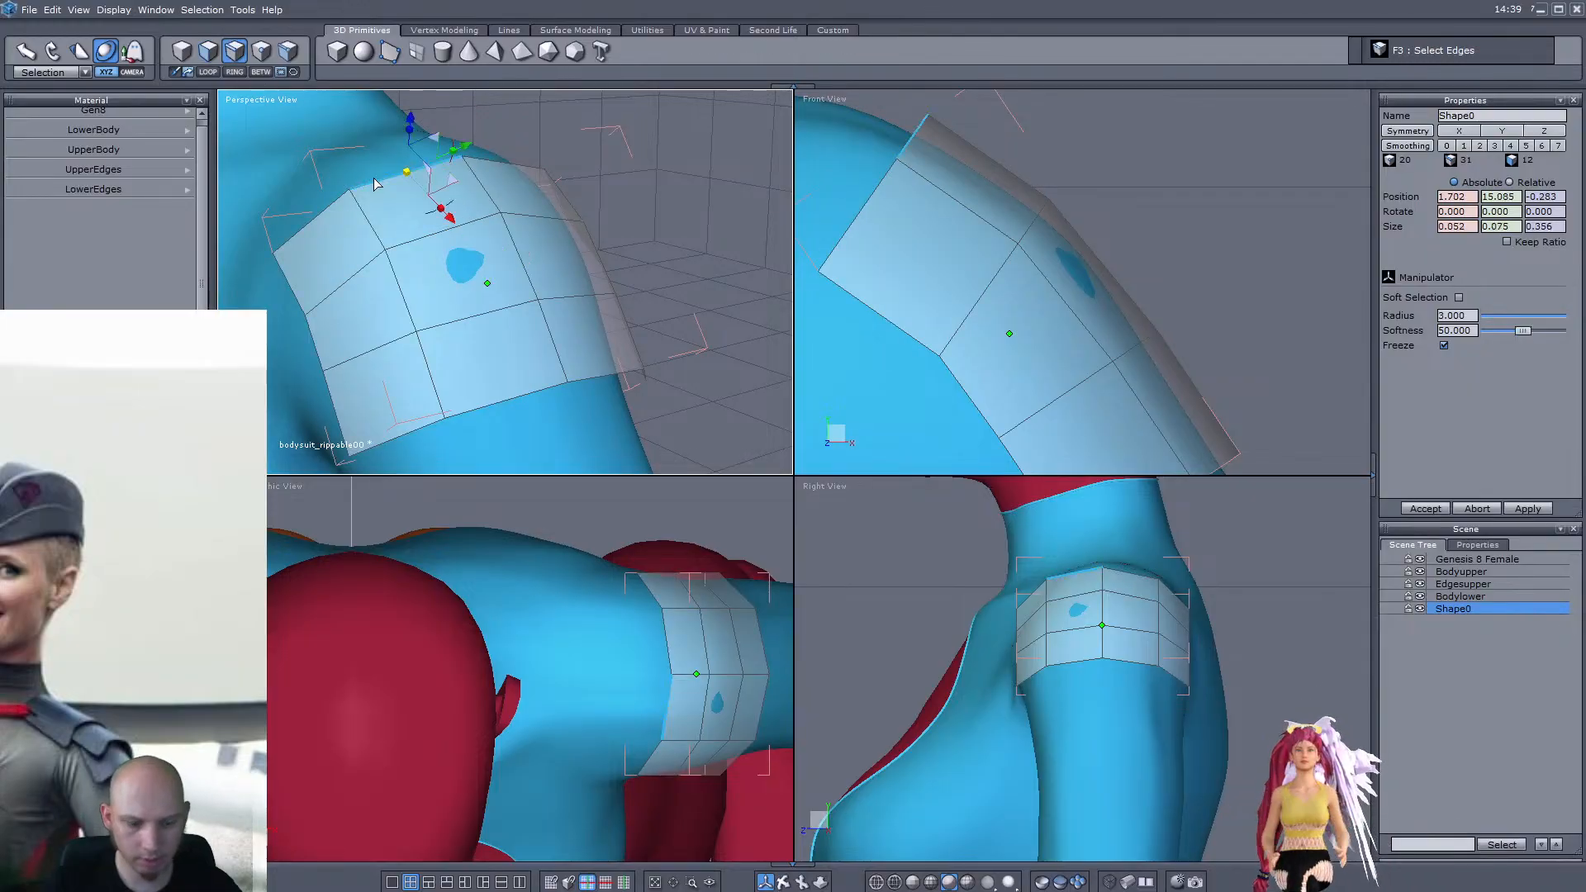
key(alt+l)
key(alt+r)
key(alt+a)
key(Return)
Select the lengthwise edge where the arm pokes through the patch and lift it slightly off the surface
middle_drag(374, 183, 431, 177)
click(412, 180)
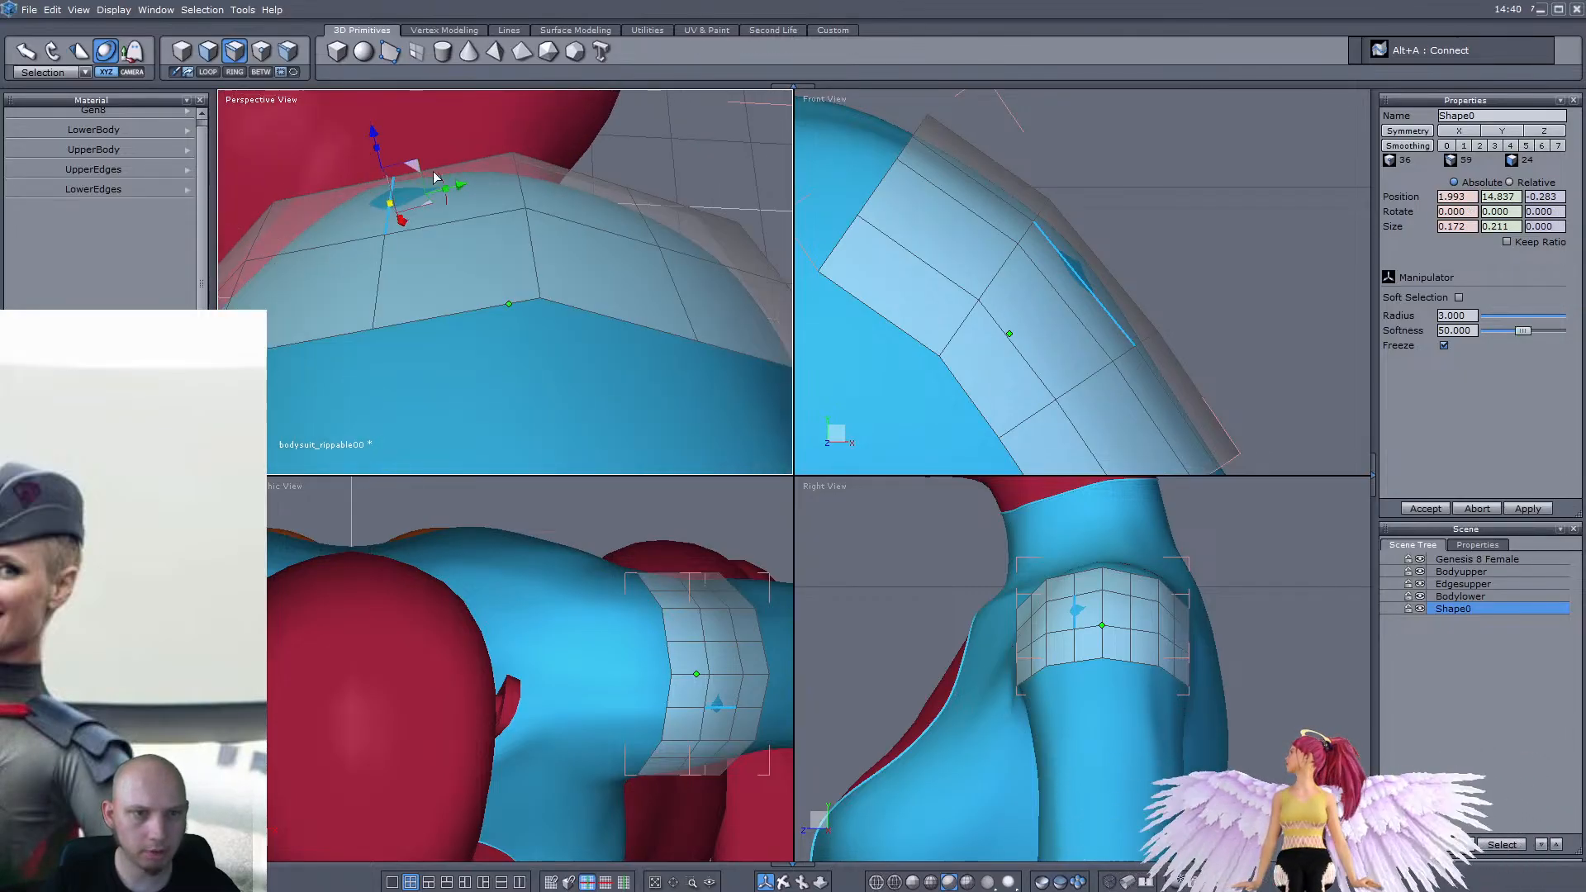
drag(374, 142, 372, 134)
middle_drag(372, 133, 529, 223)
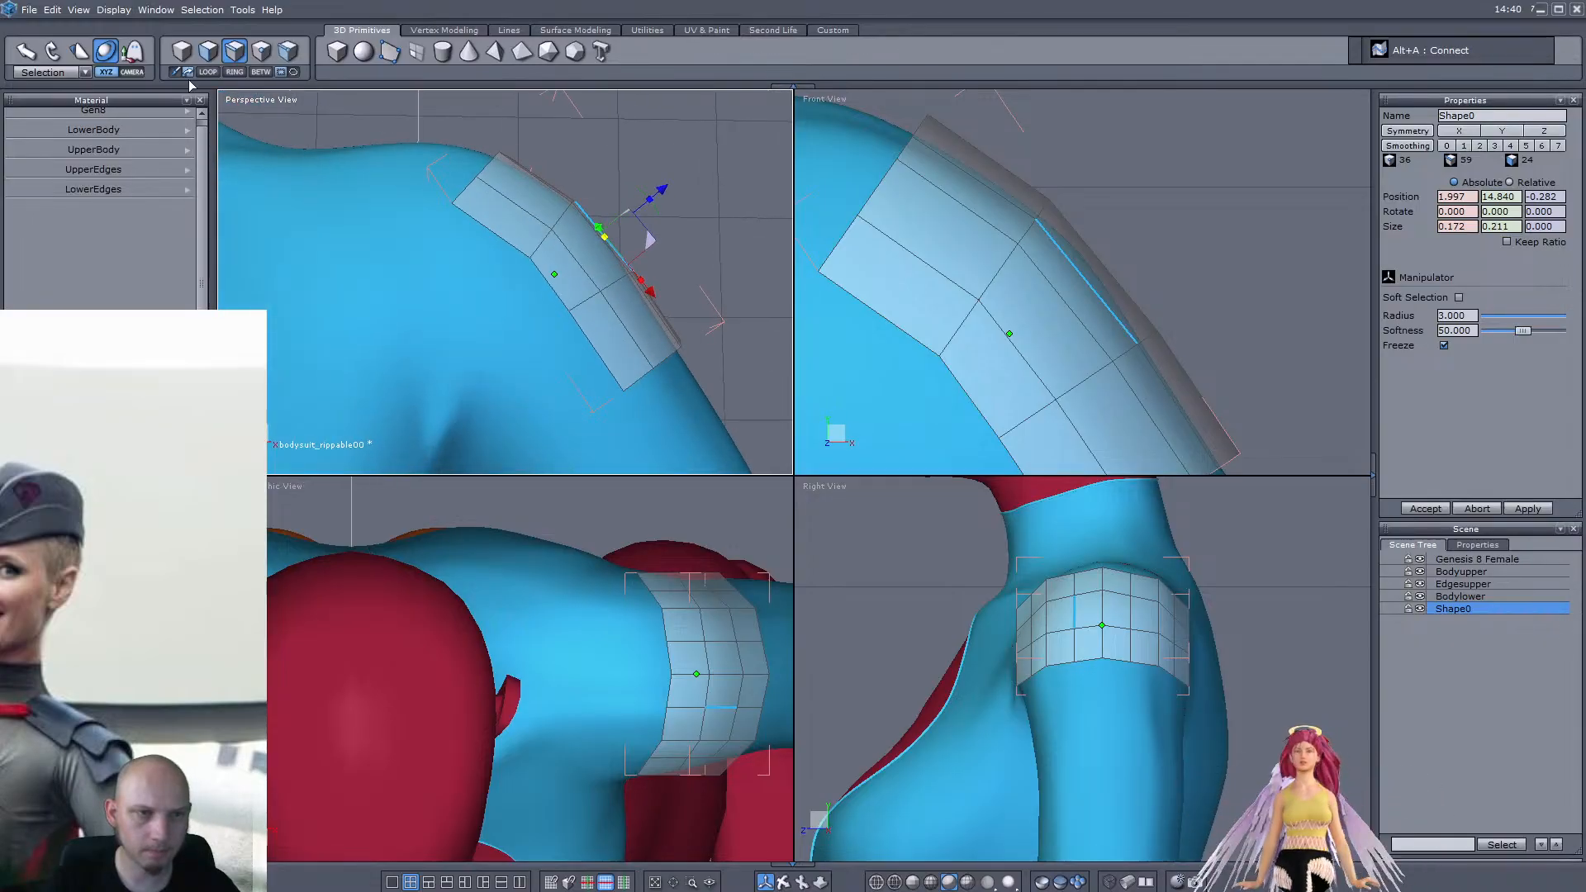
Select the whole shoulder patch and give it a thickness of 0.02
click(181, 51)
middle_drag(248, 148, 509, 219)
key(alt+t)
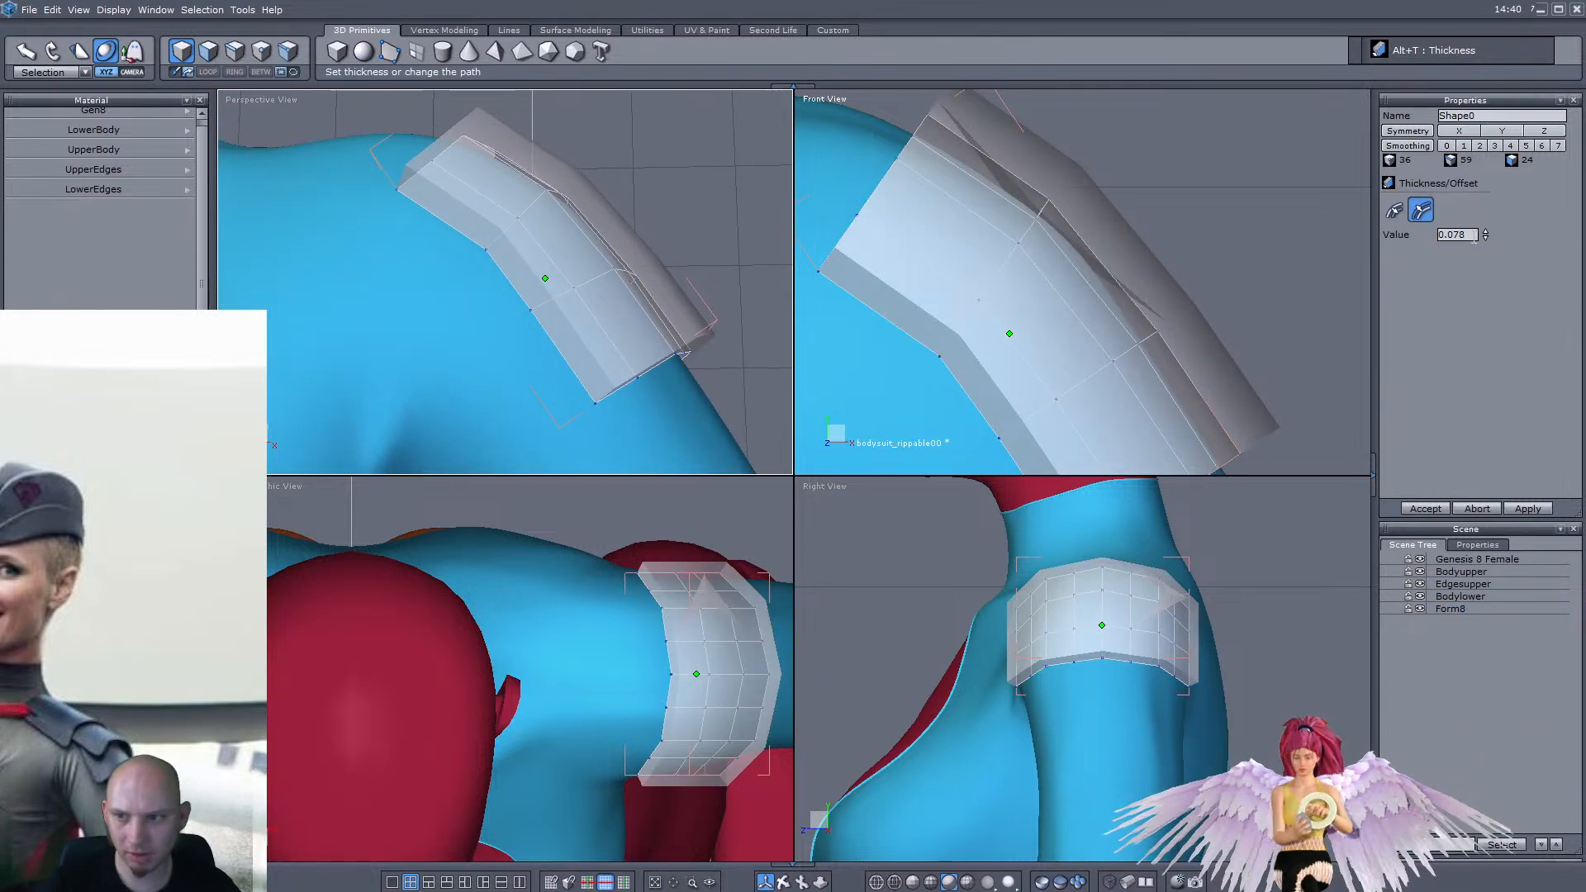
text(0.02)
key(Return)
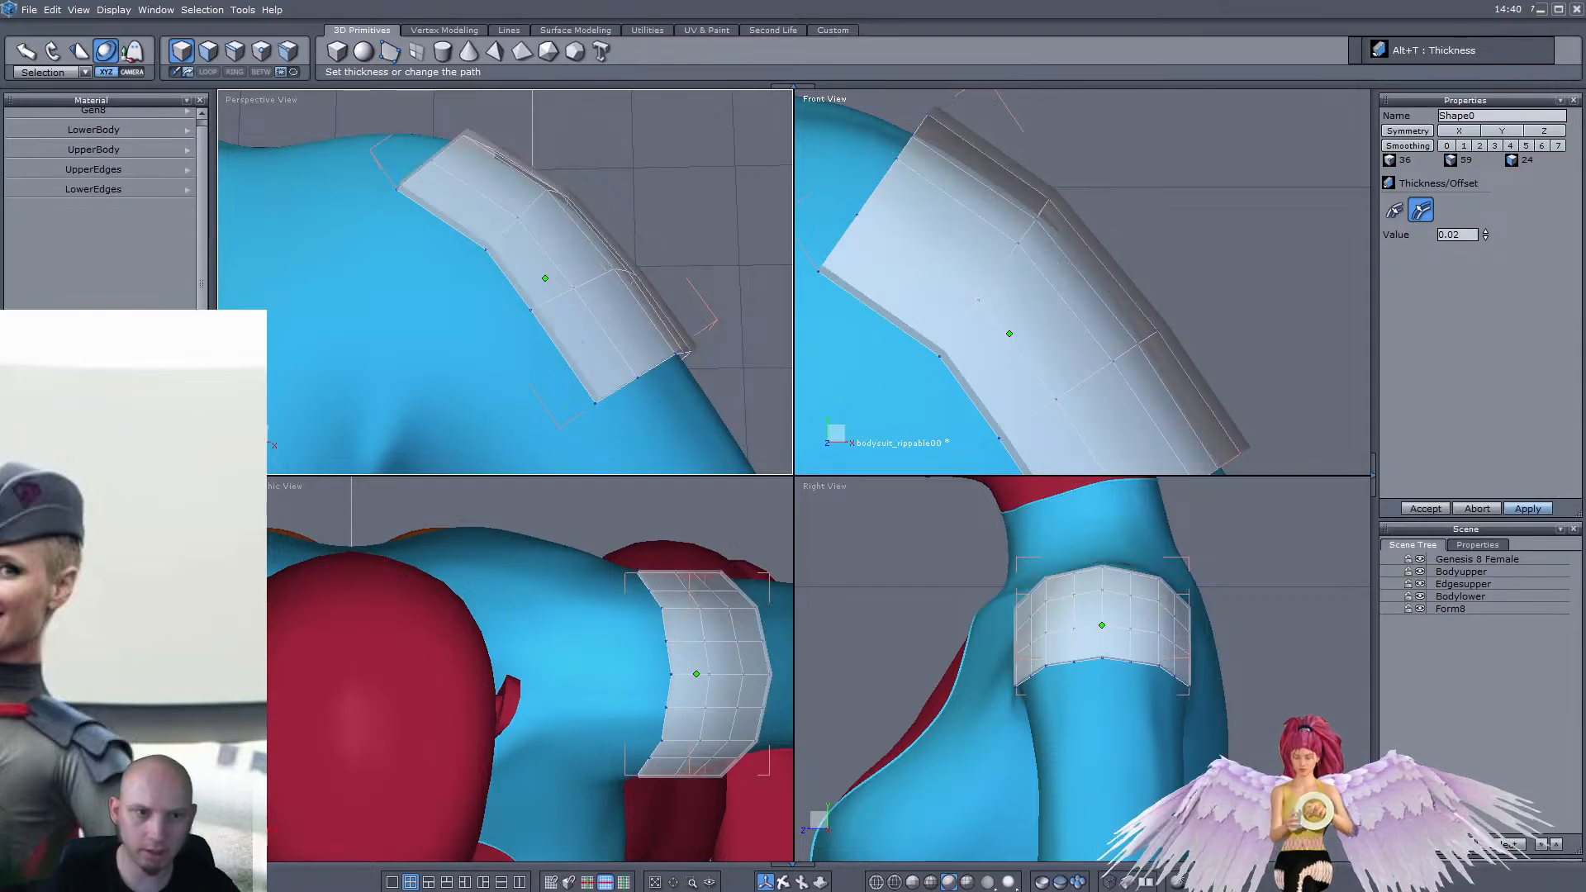
click(1426, 509)
Connect the ring of short rim edges around the shoulder pad to add an edge loop, and smooth the pad at level 2
middle_drag(537, 248, 479, 208)
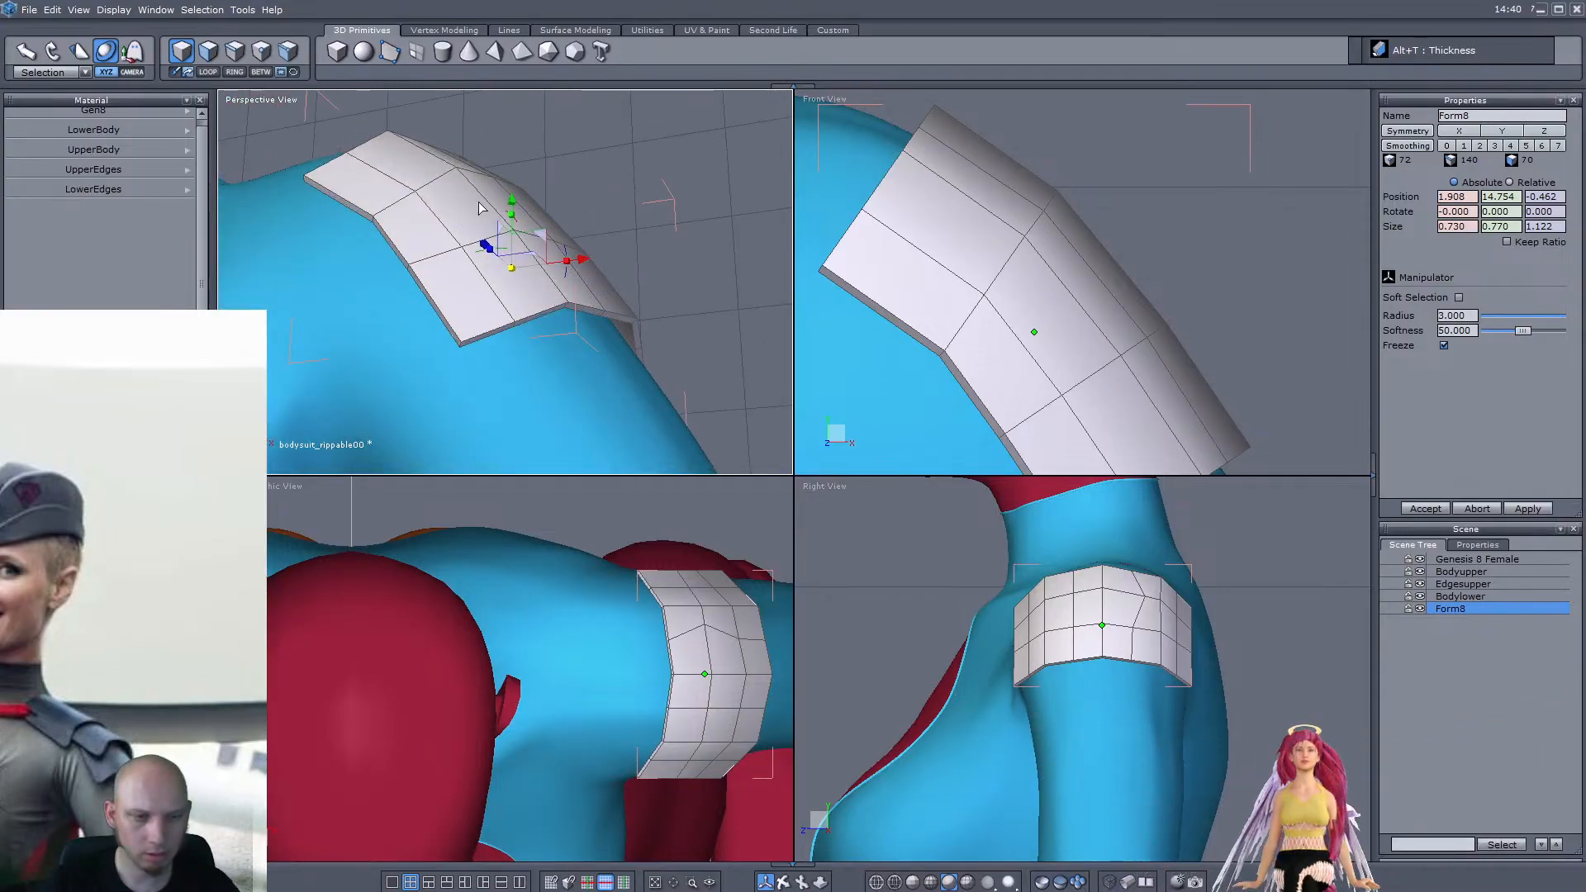
click(235, 51)
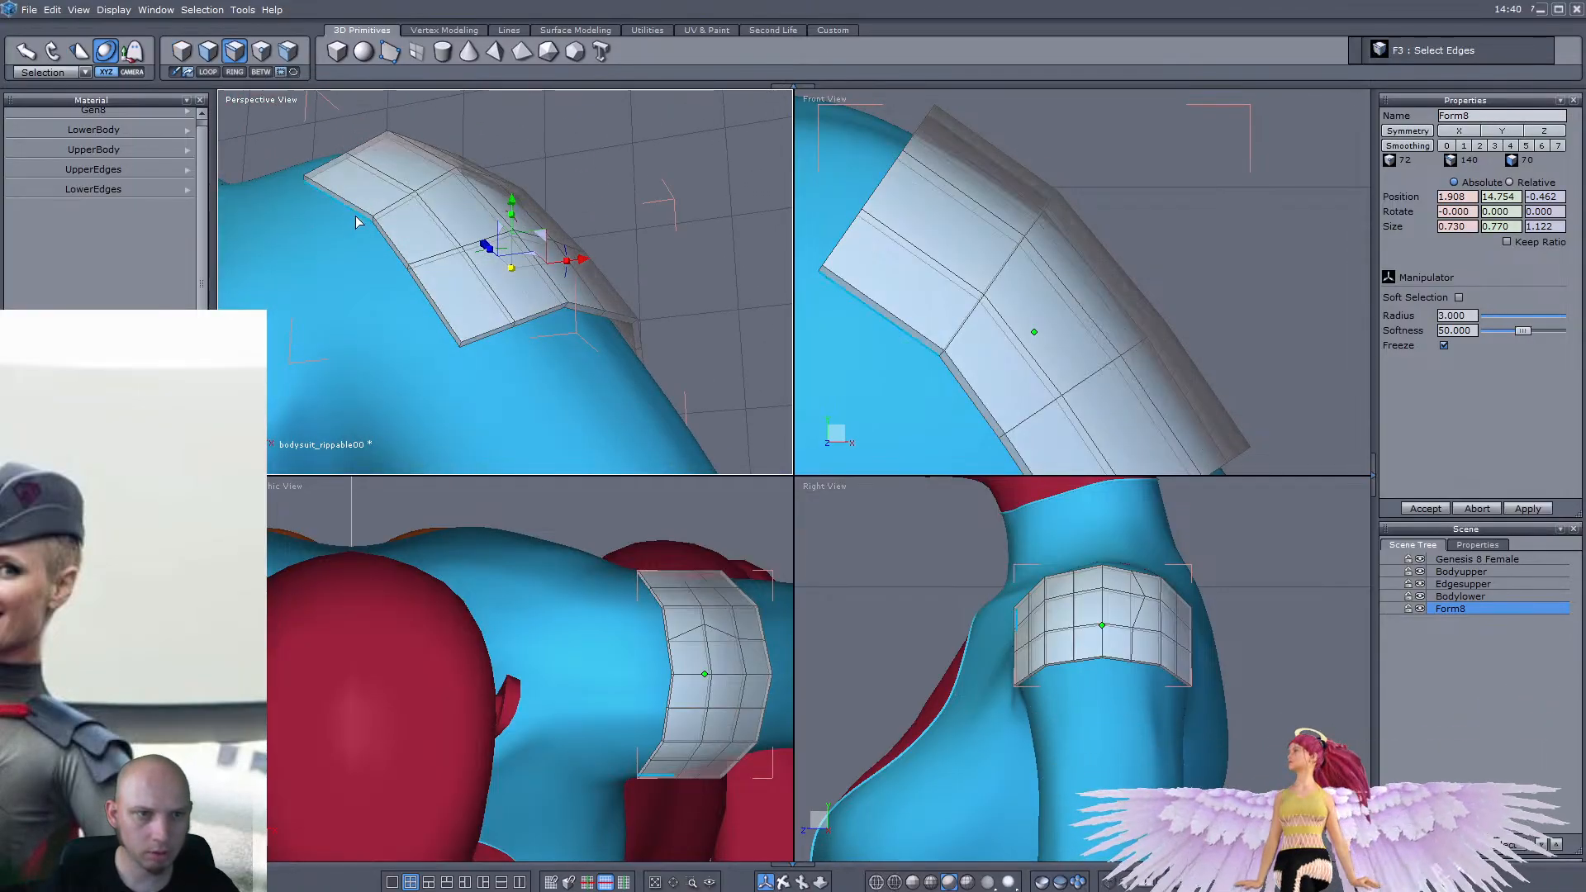
middle_drag(356, 216, 309, 192)
click(296, 179)
key(k)
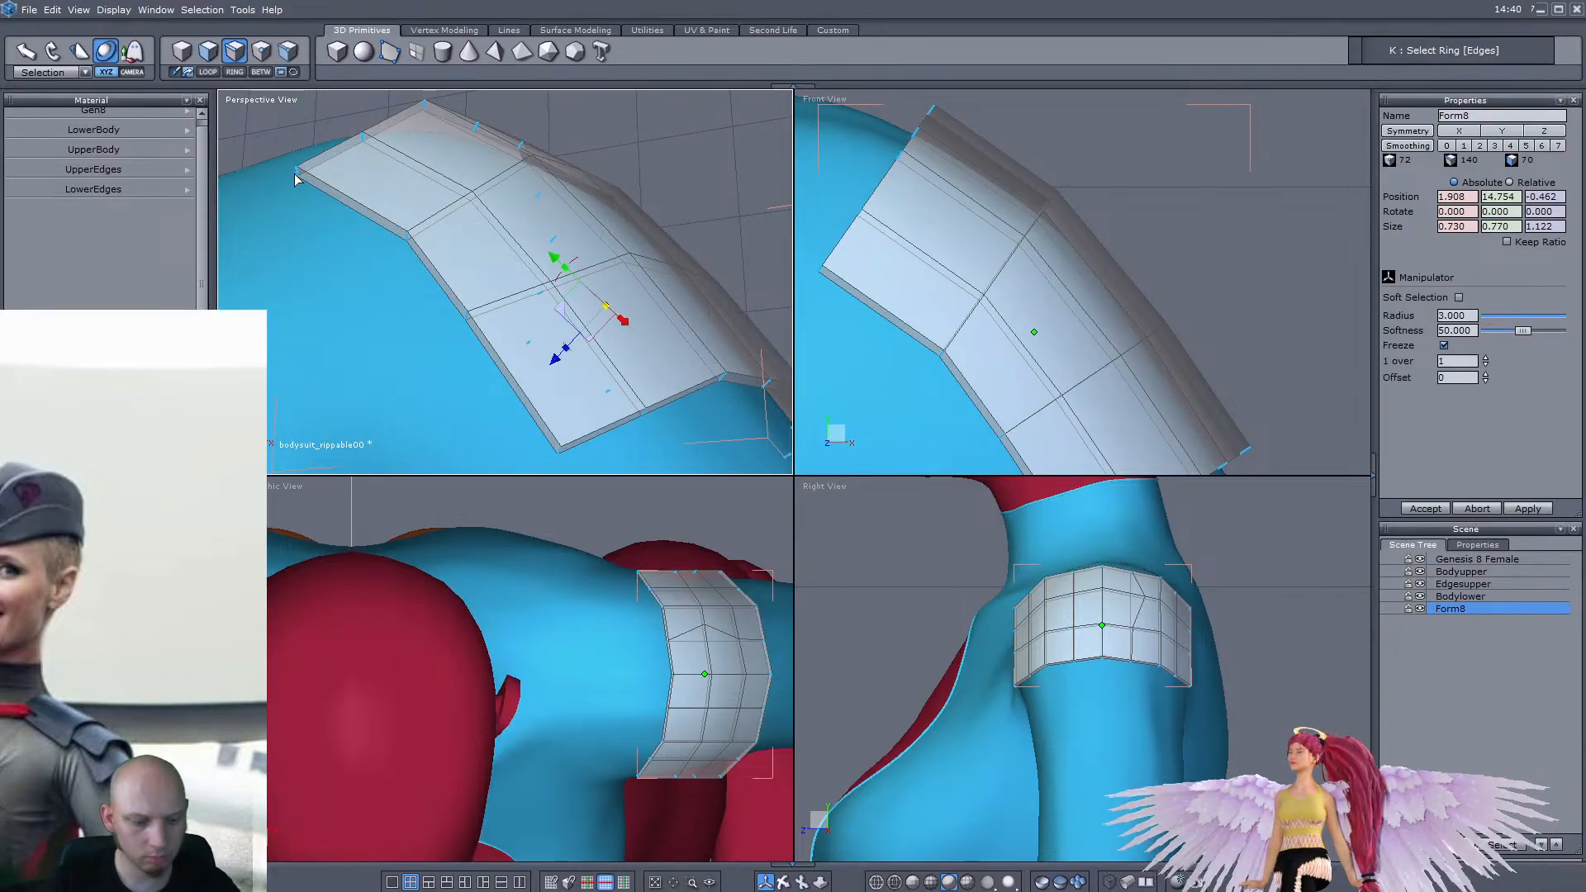
key(alt+a)
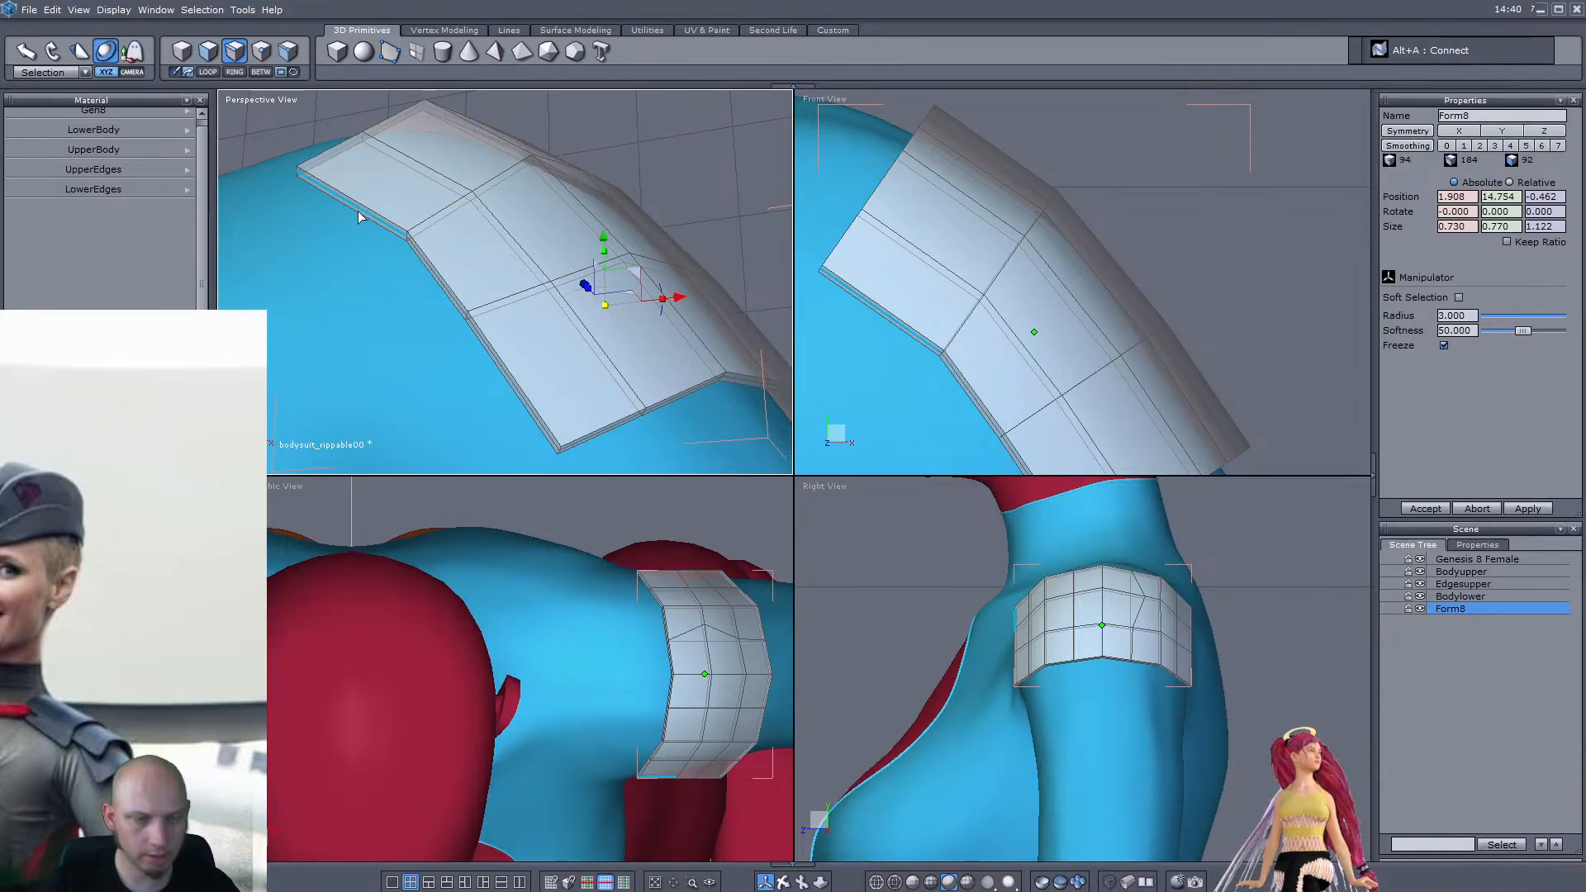
click(1481, 146)
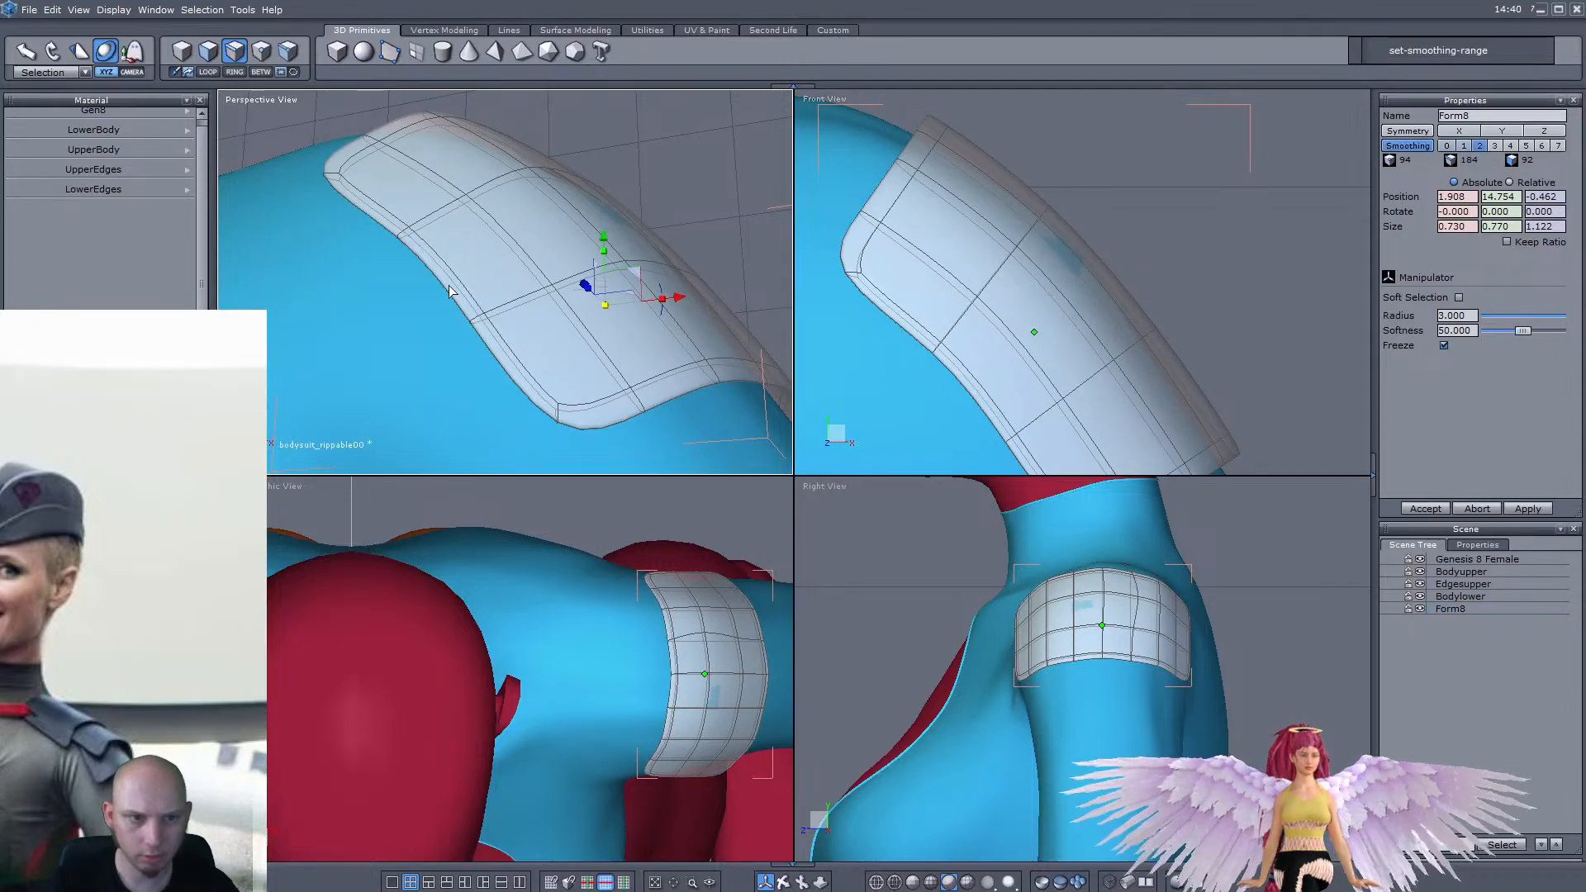
Extract the shoulder pad's outer edge loop as a curve, thicken it into a tube of 0.025, and smooth it at level 2
key(l)
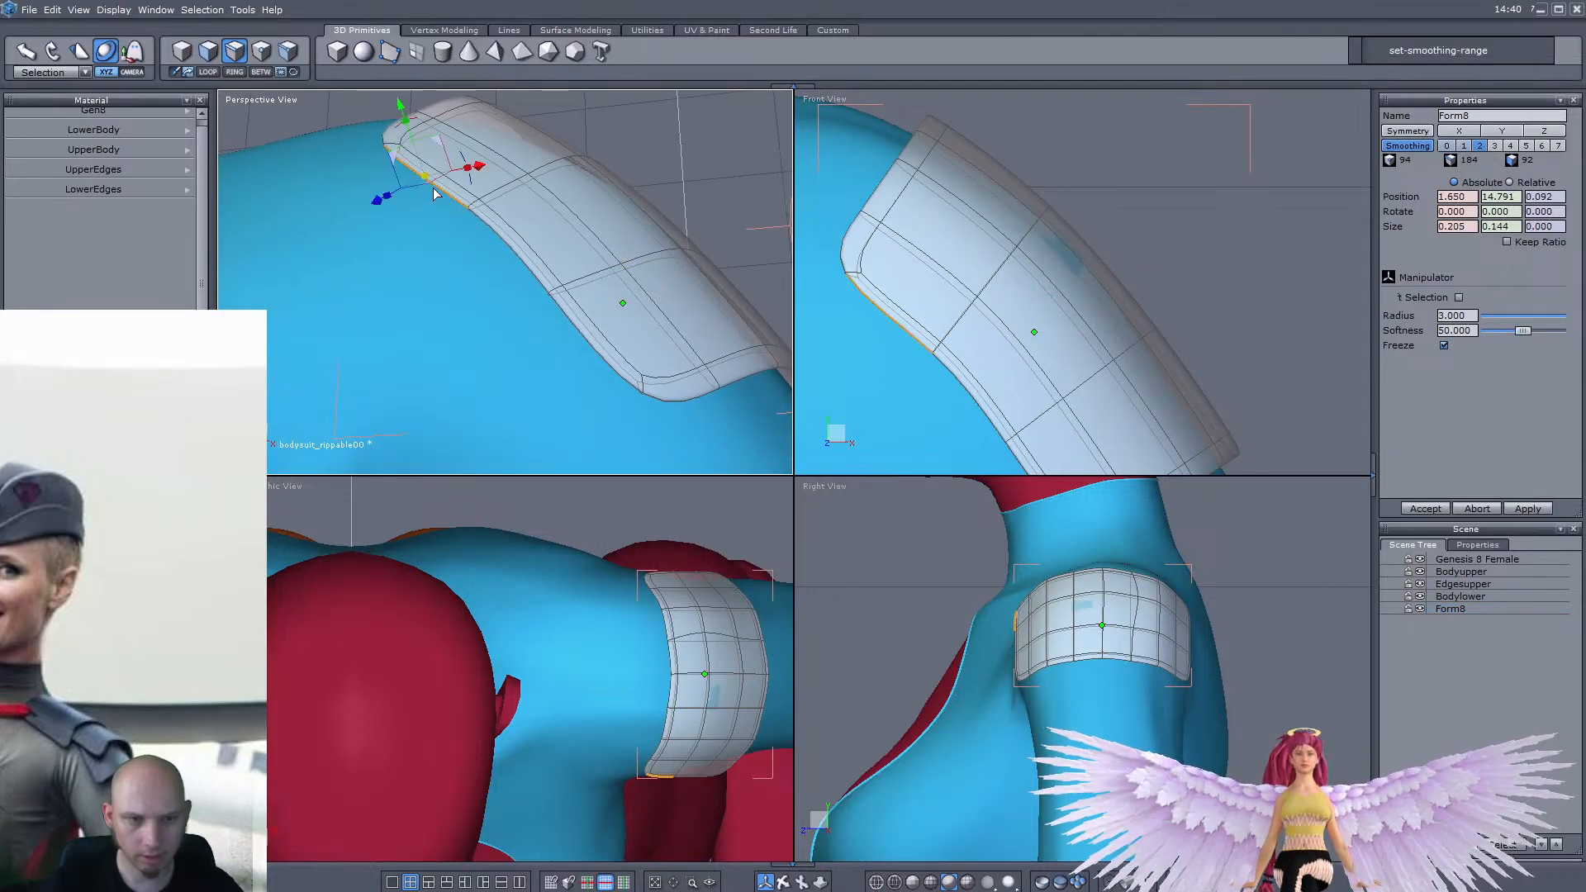
key(ctrl+v)
key(alt+t)
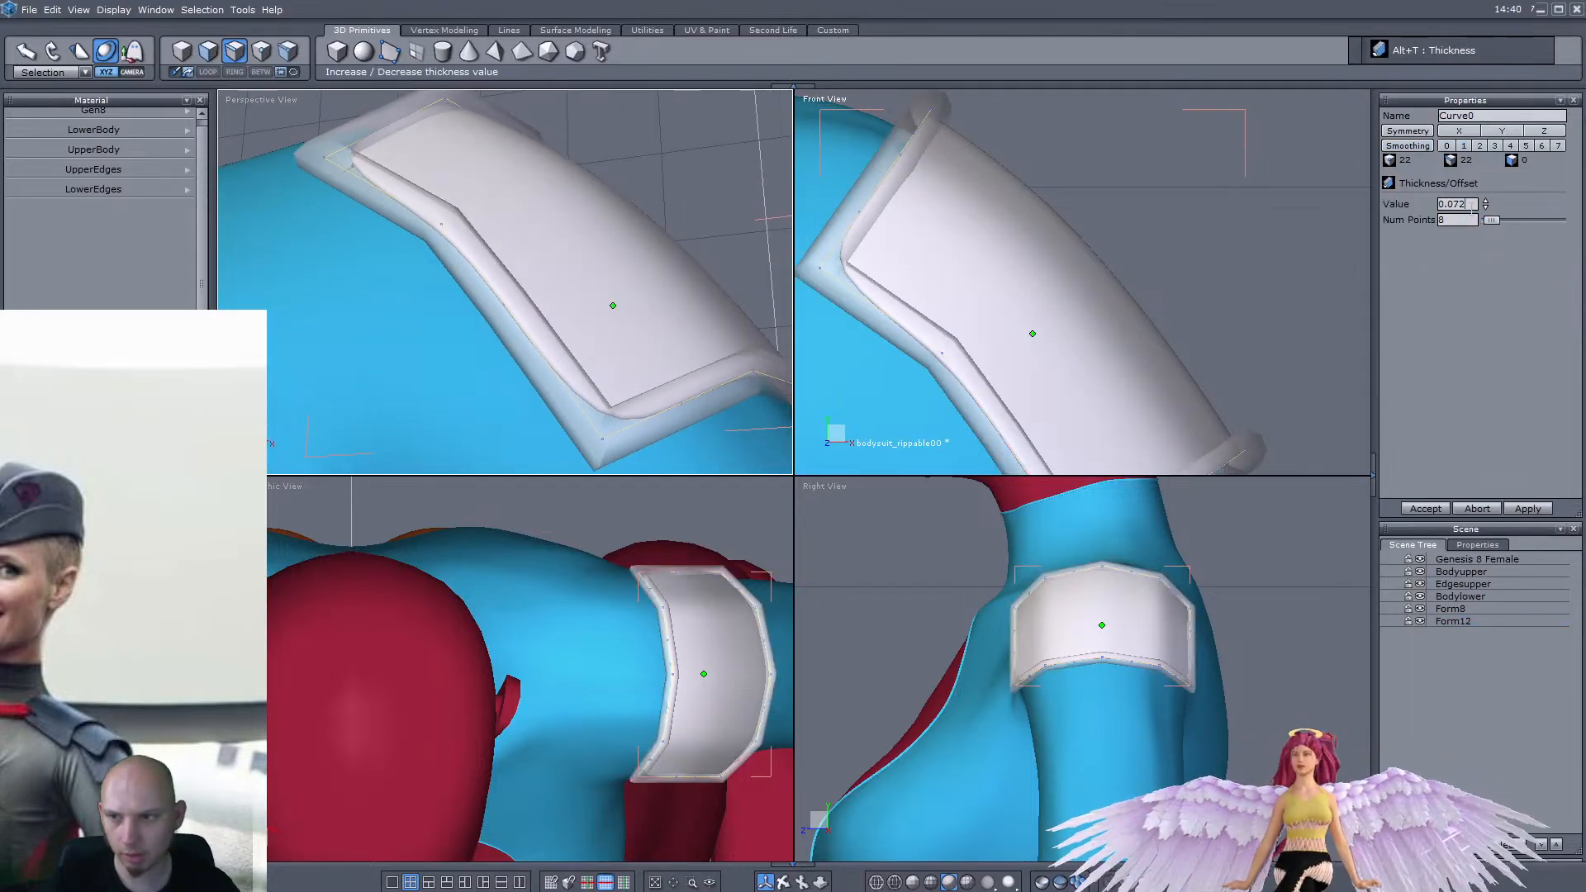
key(Return)
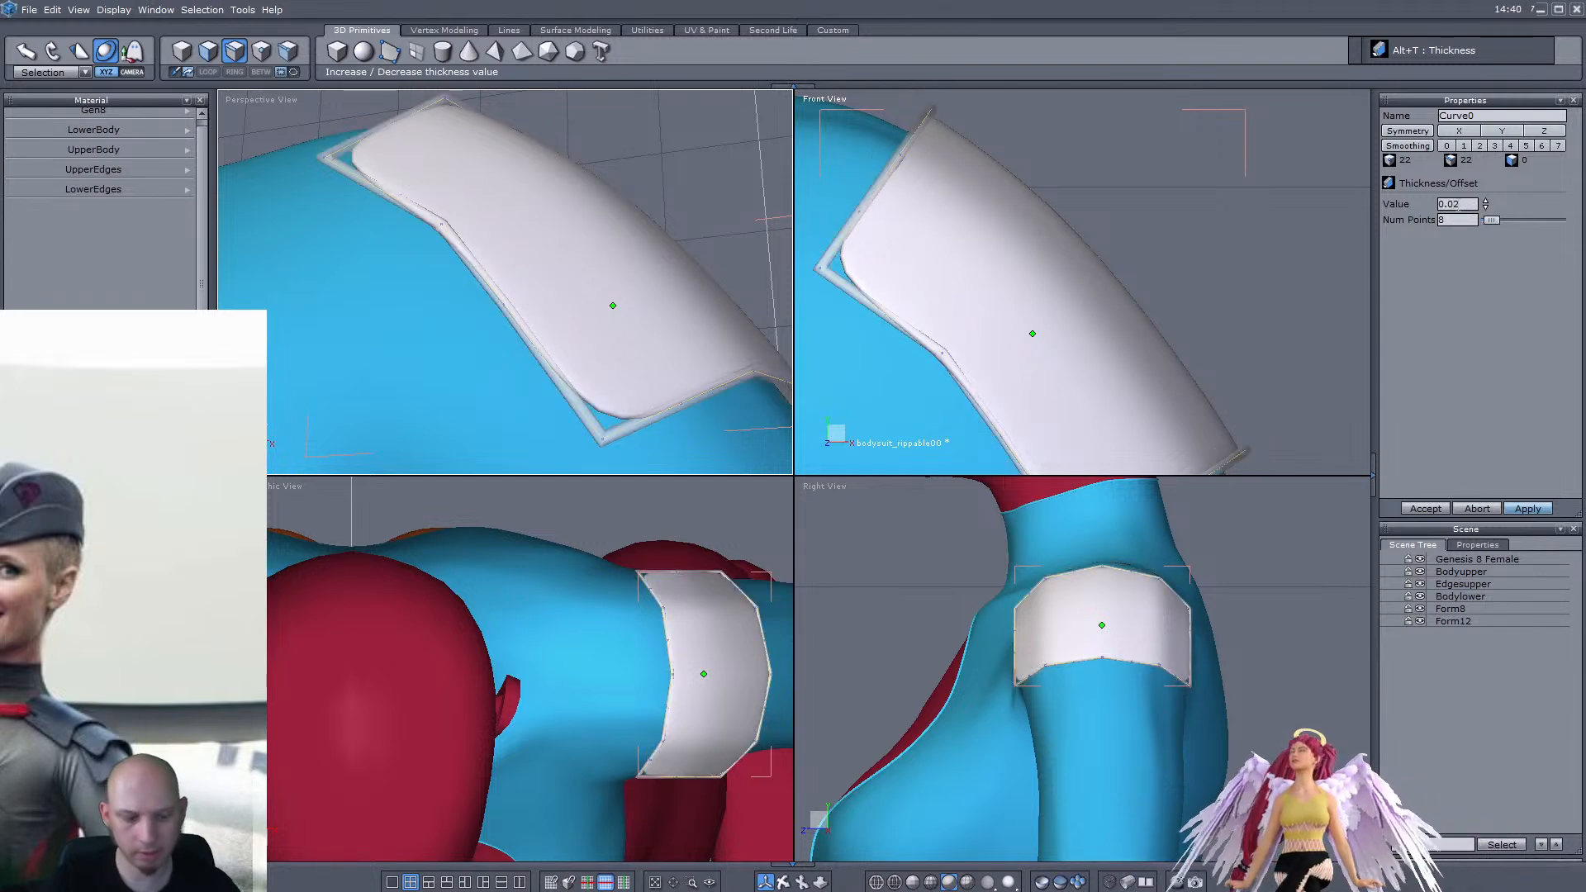
key(Return)
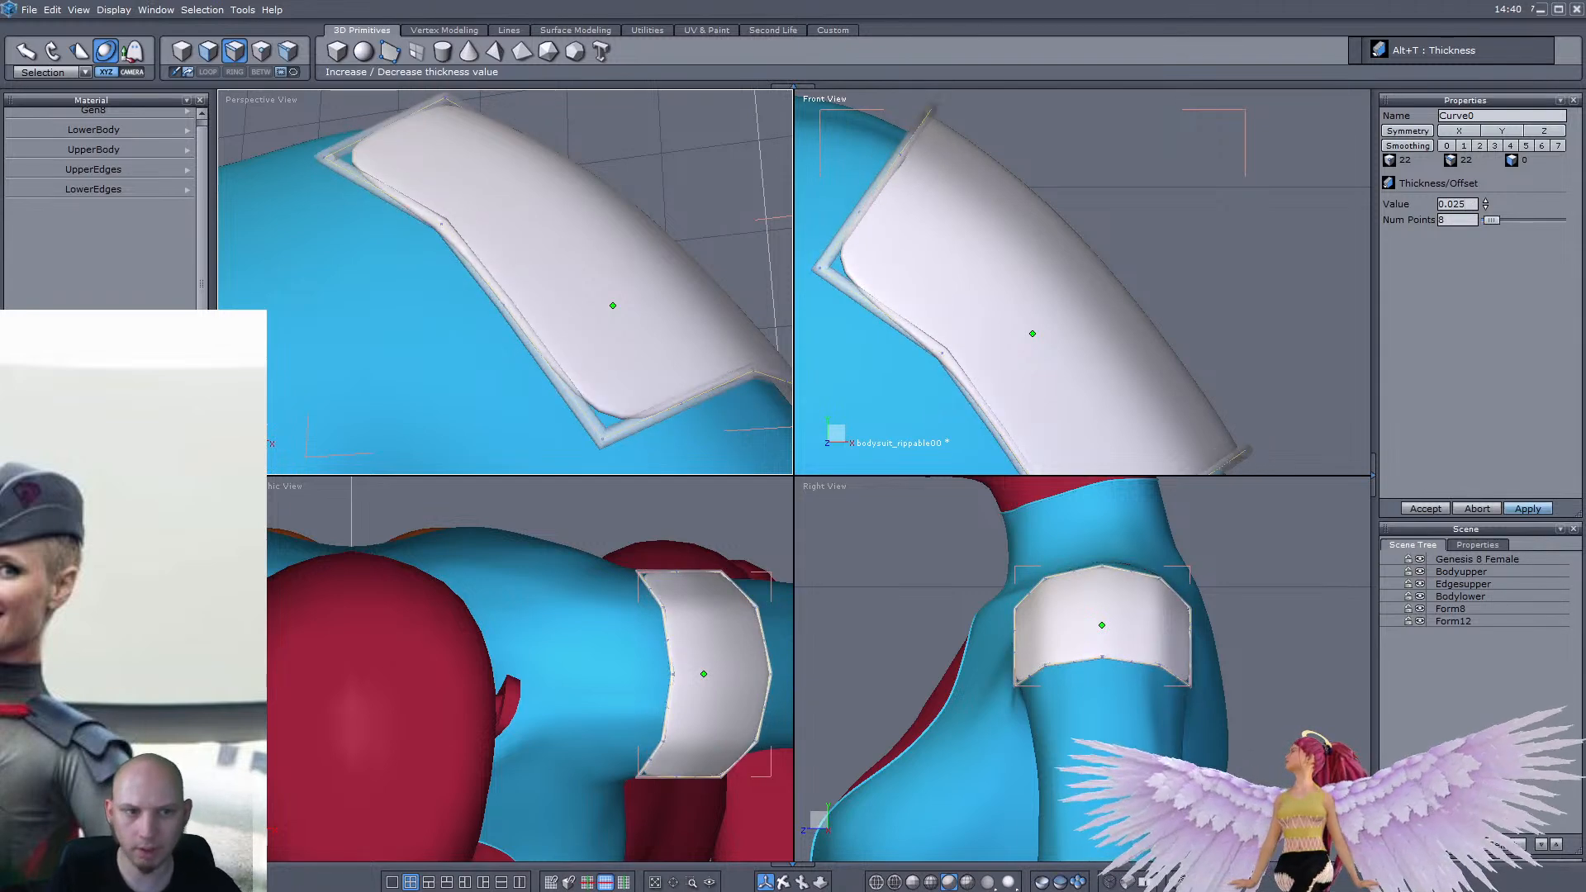
click(1441, 510)
click(1480, 146)
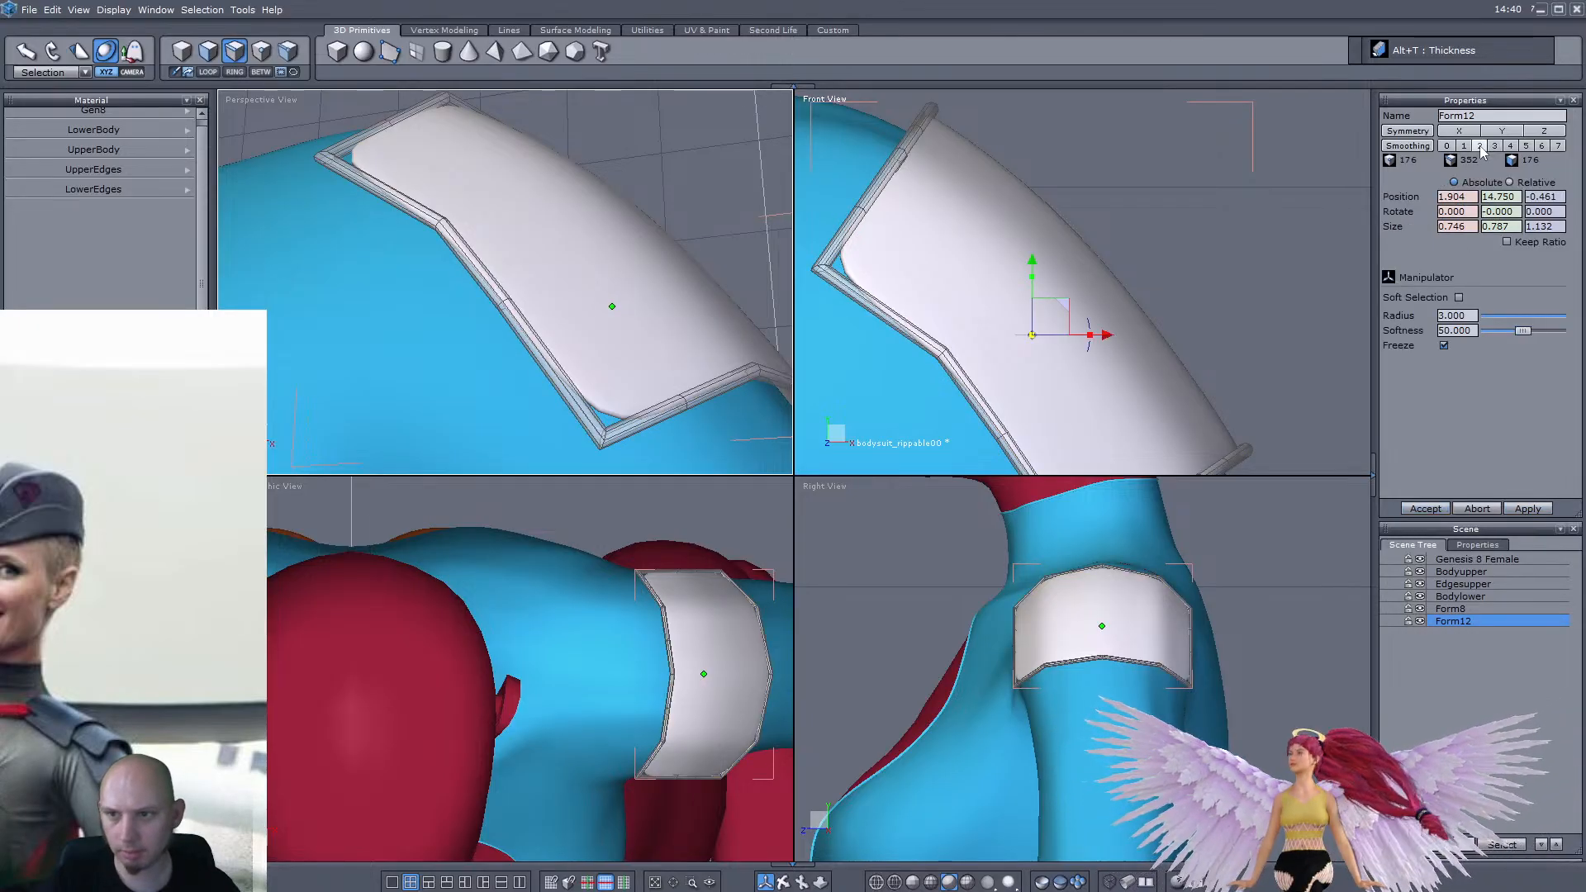
click(186, 52)
Examine the trimmed shoulder pad from several angles and against the whole figure in the perspective view
middle_drag(439, 181, 550, 198)
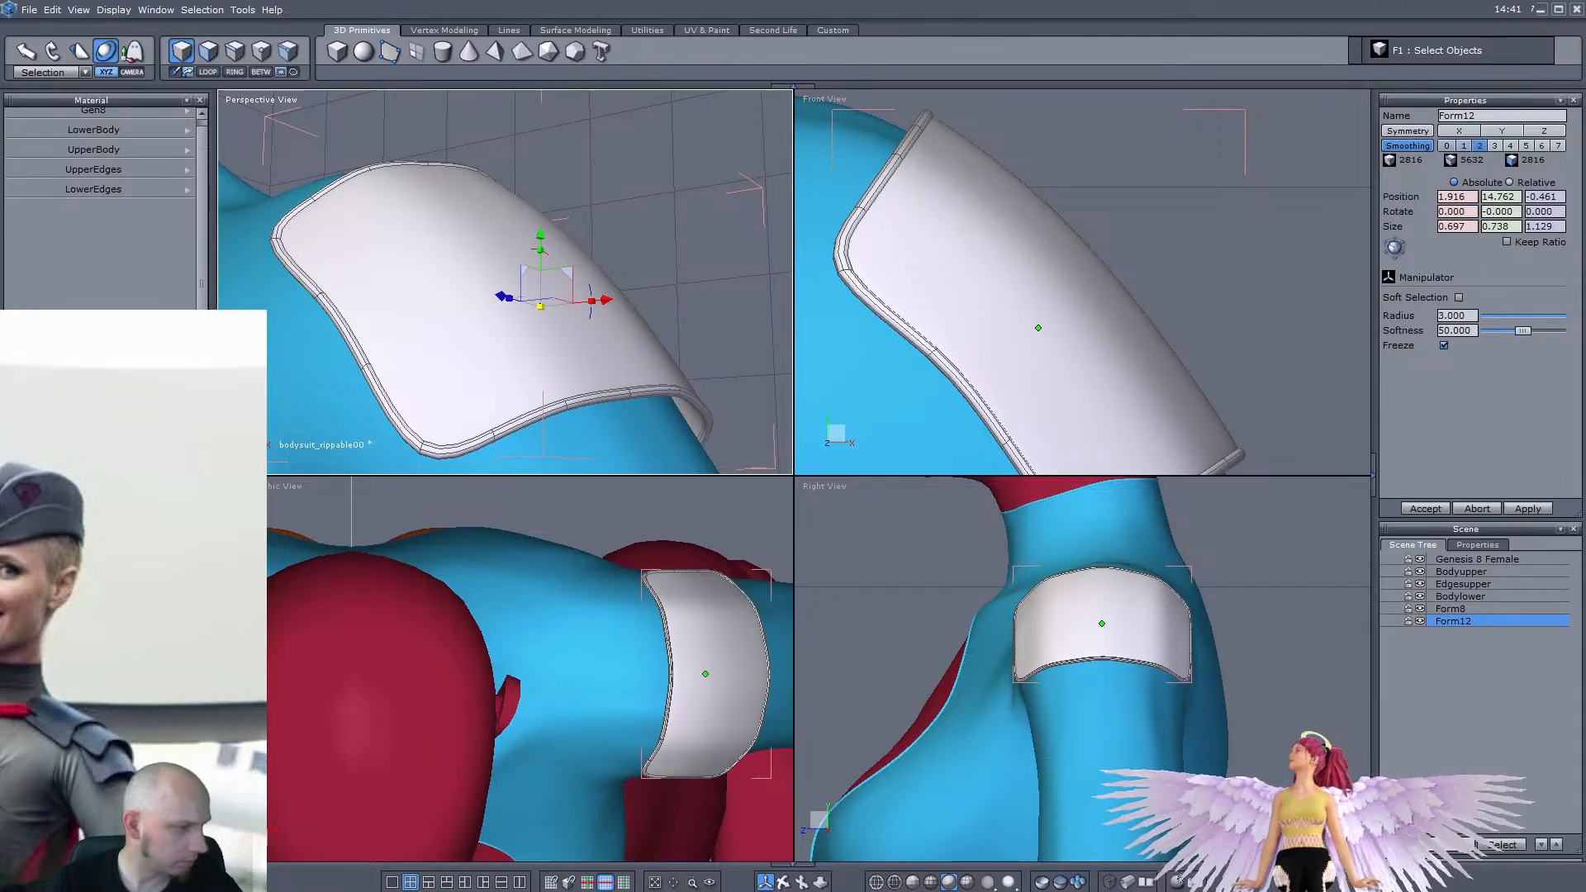
middle_drag(353, 286, 529, 276)
scroll(529, 276, down, 5)
scroll(531, 289, up, 4)
middle_drag(535, 336, 380, 281)
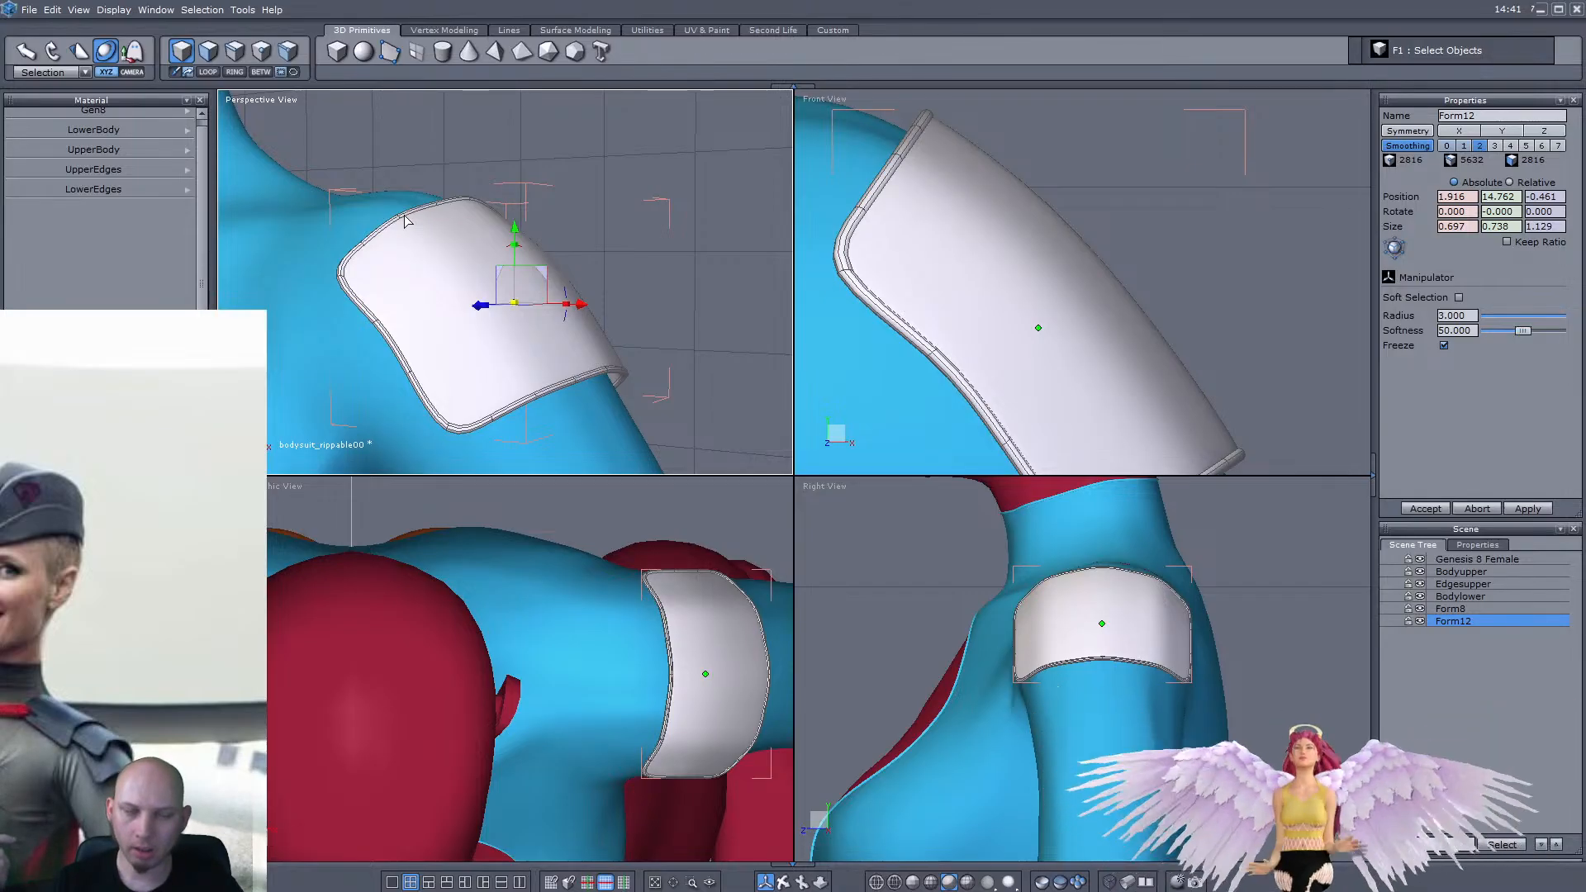
scroll(405, 220, down, 10)
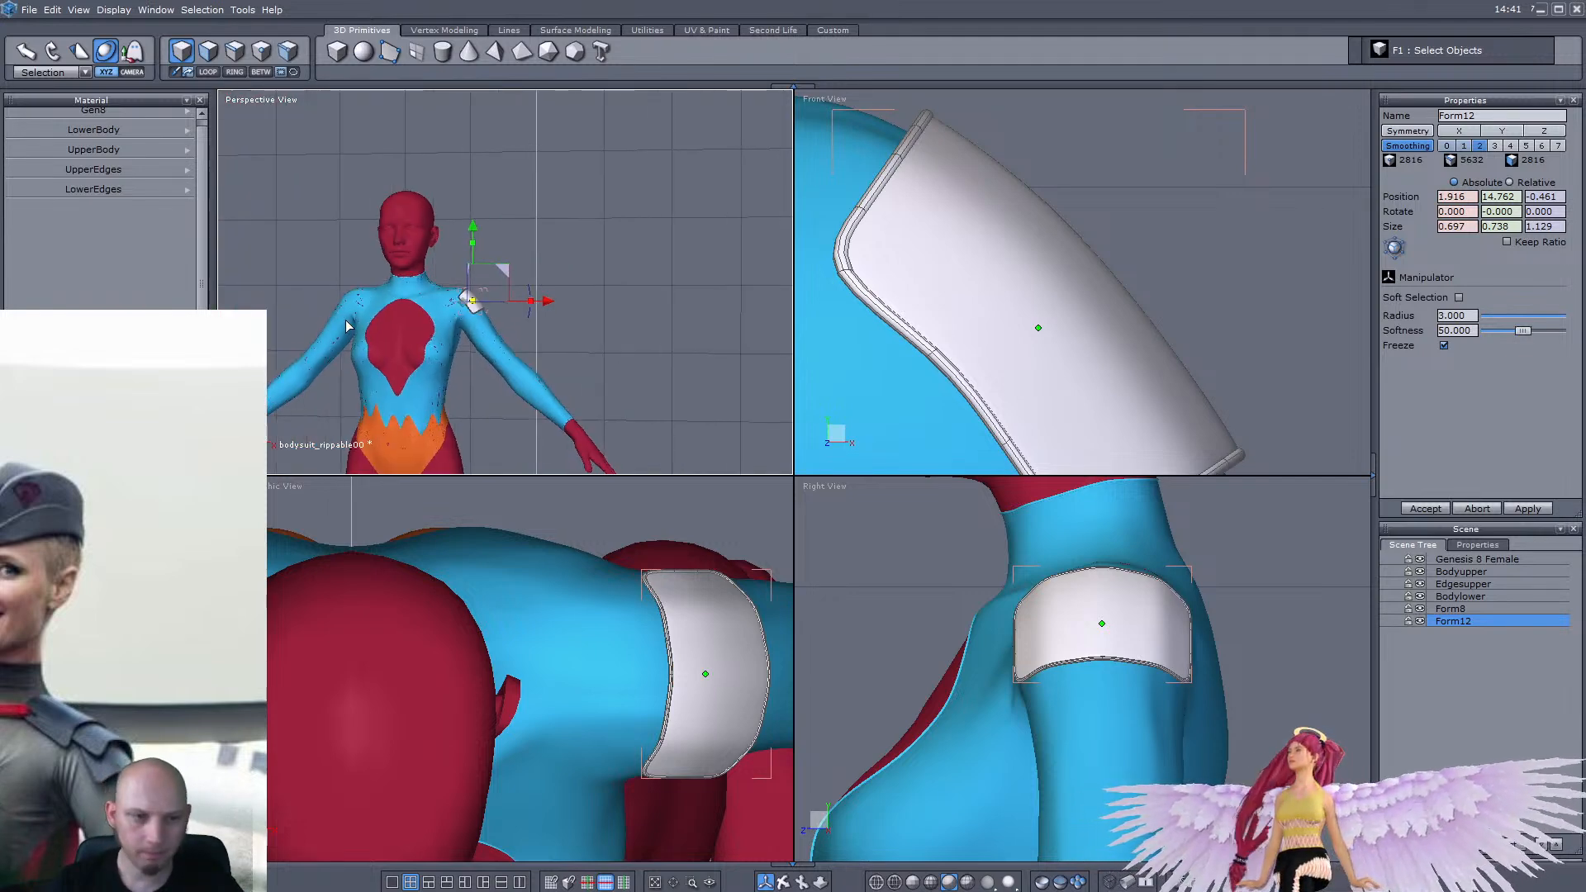
scroll(398, 281, up, 5)
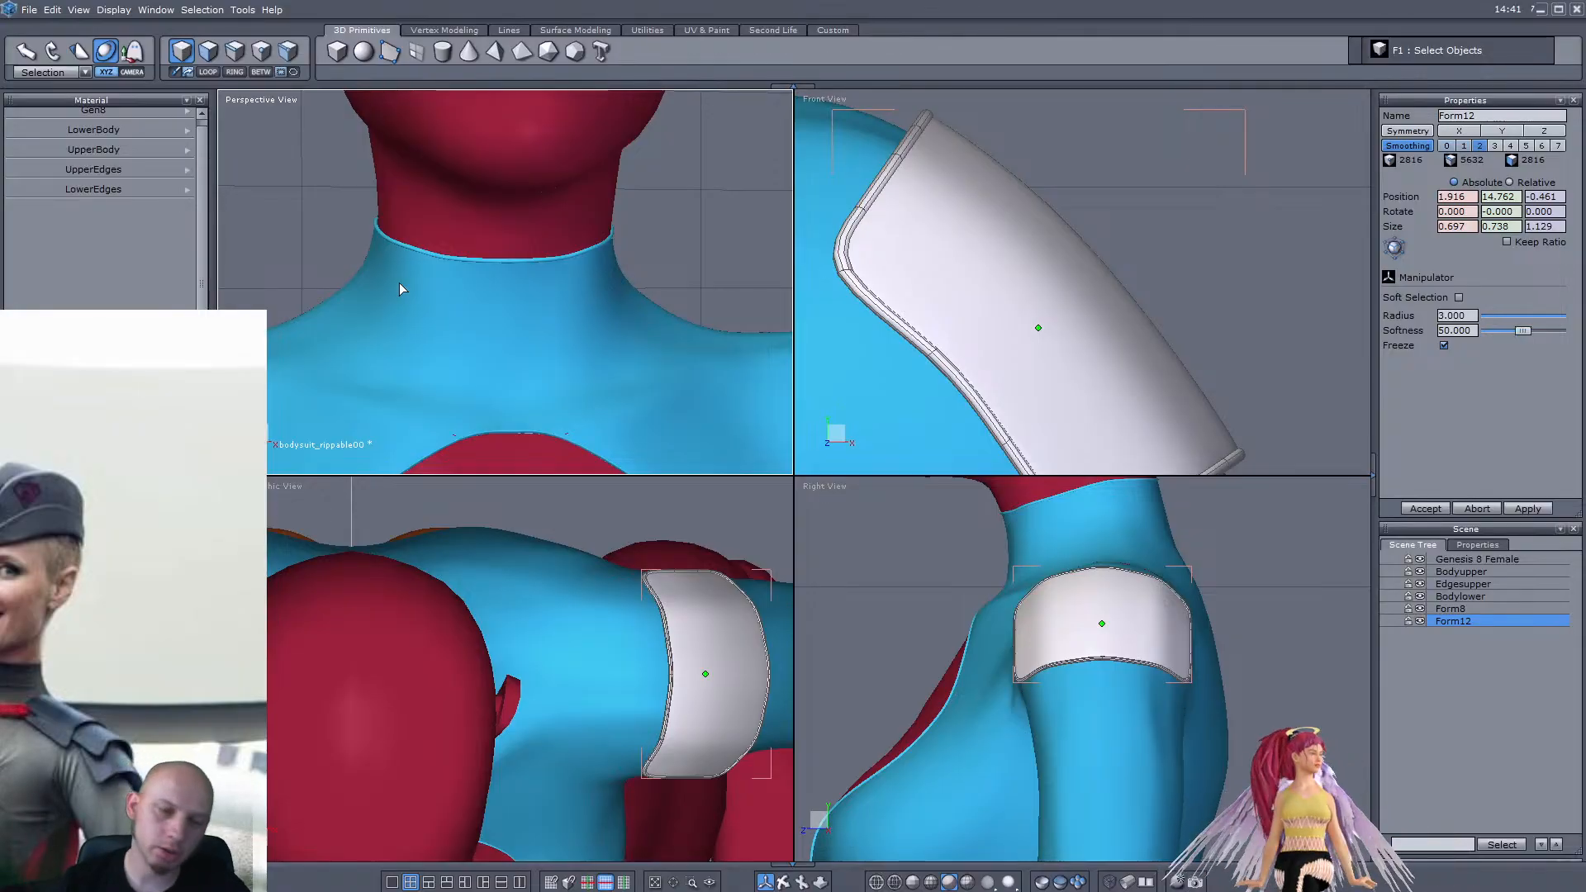
scroll(399, 283, down, 6)
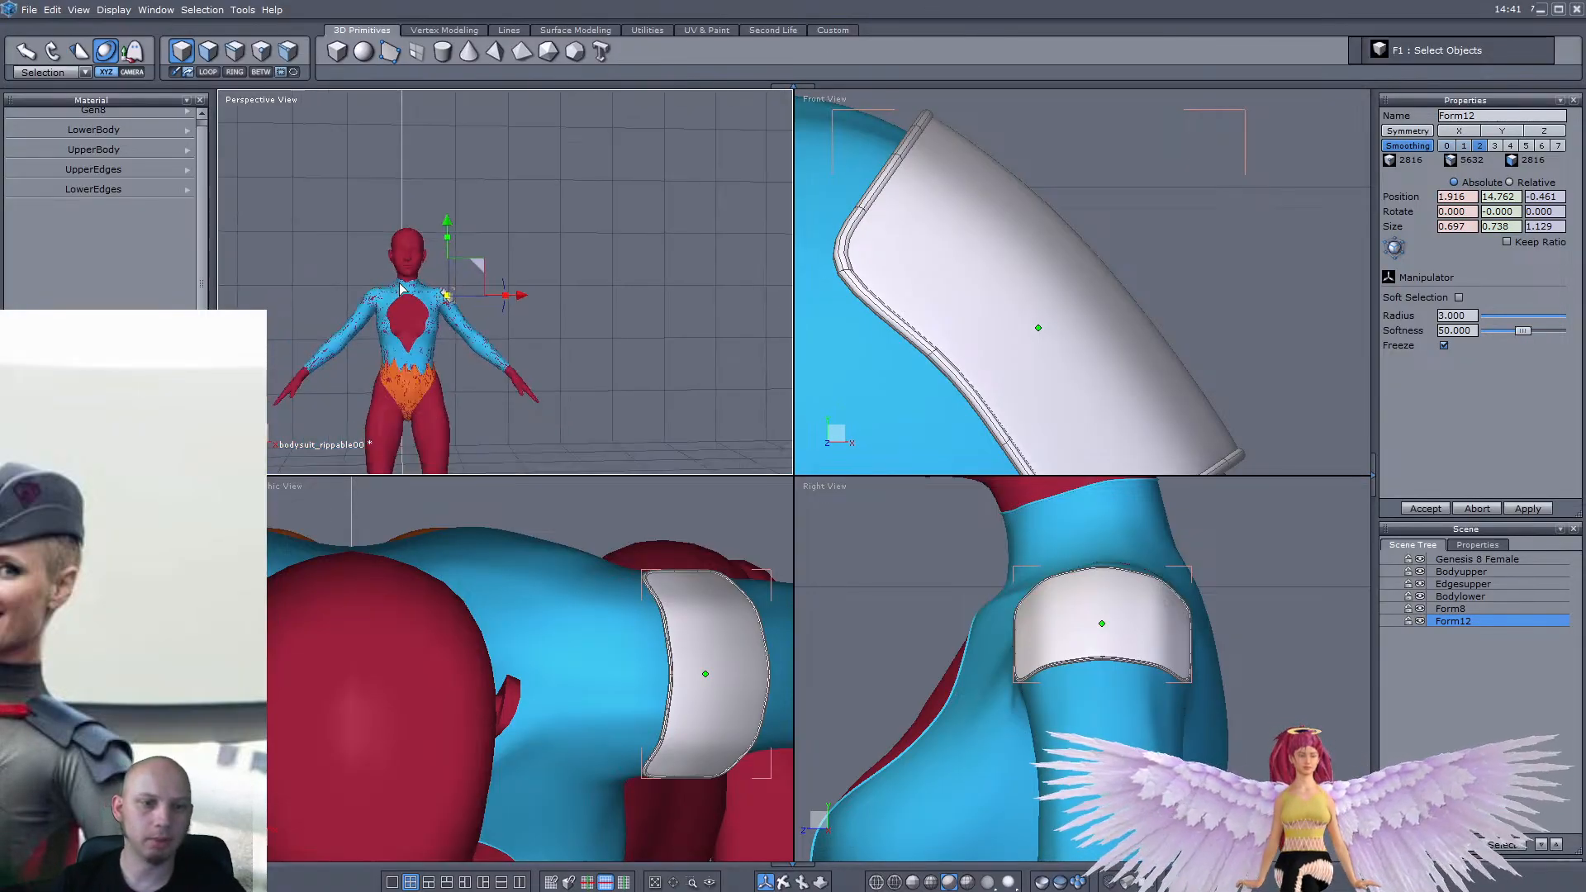
scroll(1068, 268, down, 5)
scroll(1068, 269, down, 4)
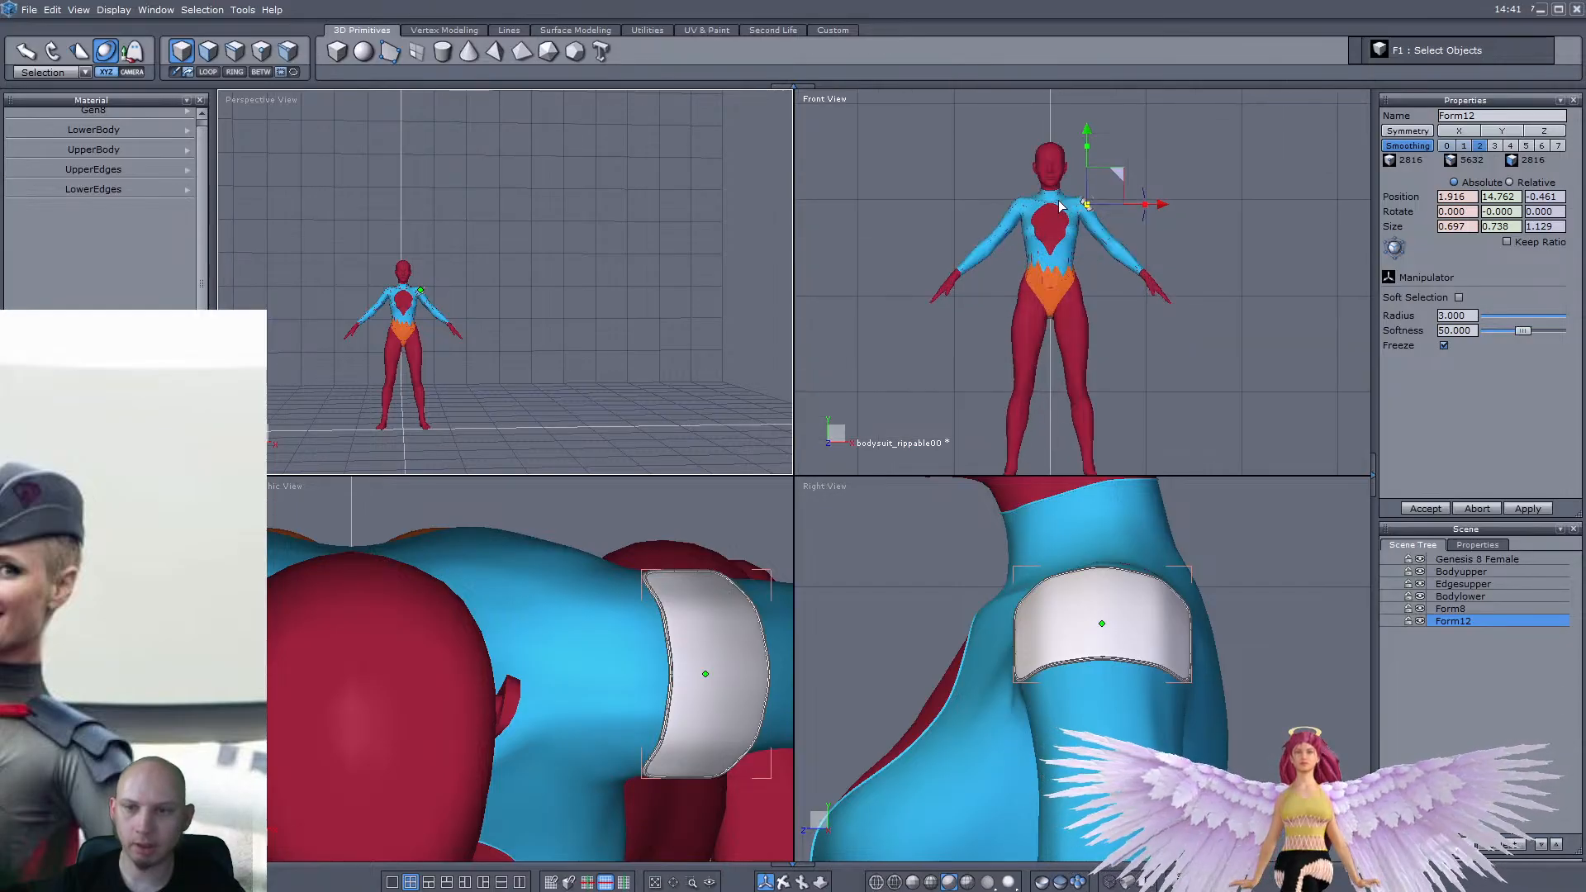
Inspect the pad's placement and trim against the bodysuit's shoulder and neck edging in the front view
scroll(1064, 210, up, 2)
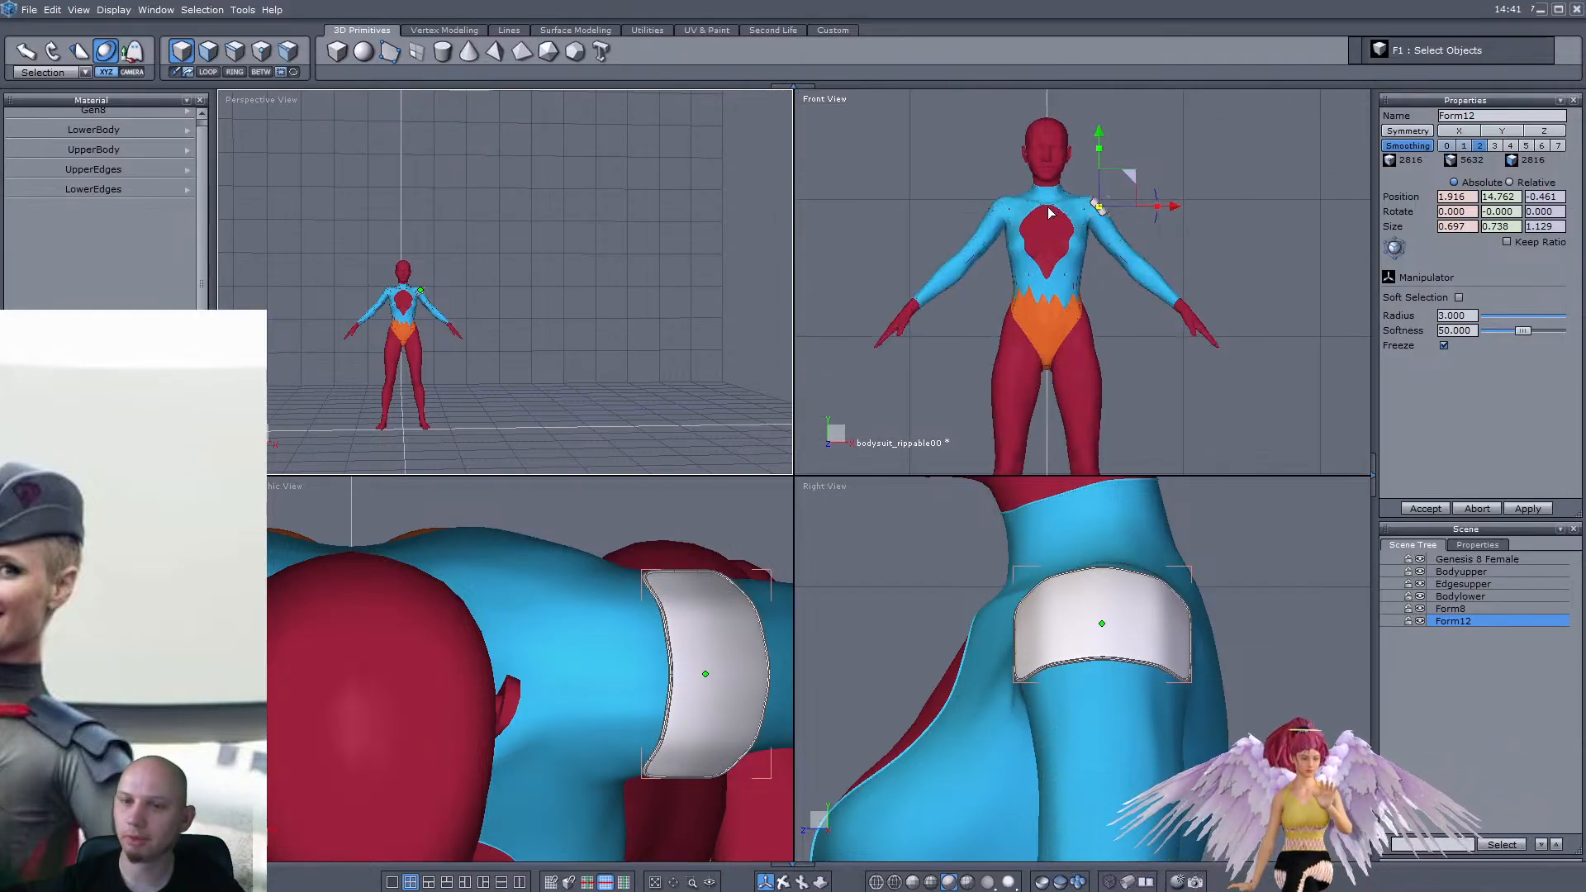
scroll(1010, 360, down, 4)
scroll(1018, 380, up, 2)
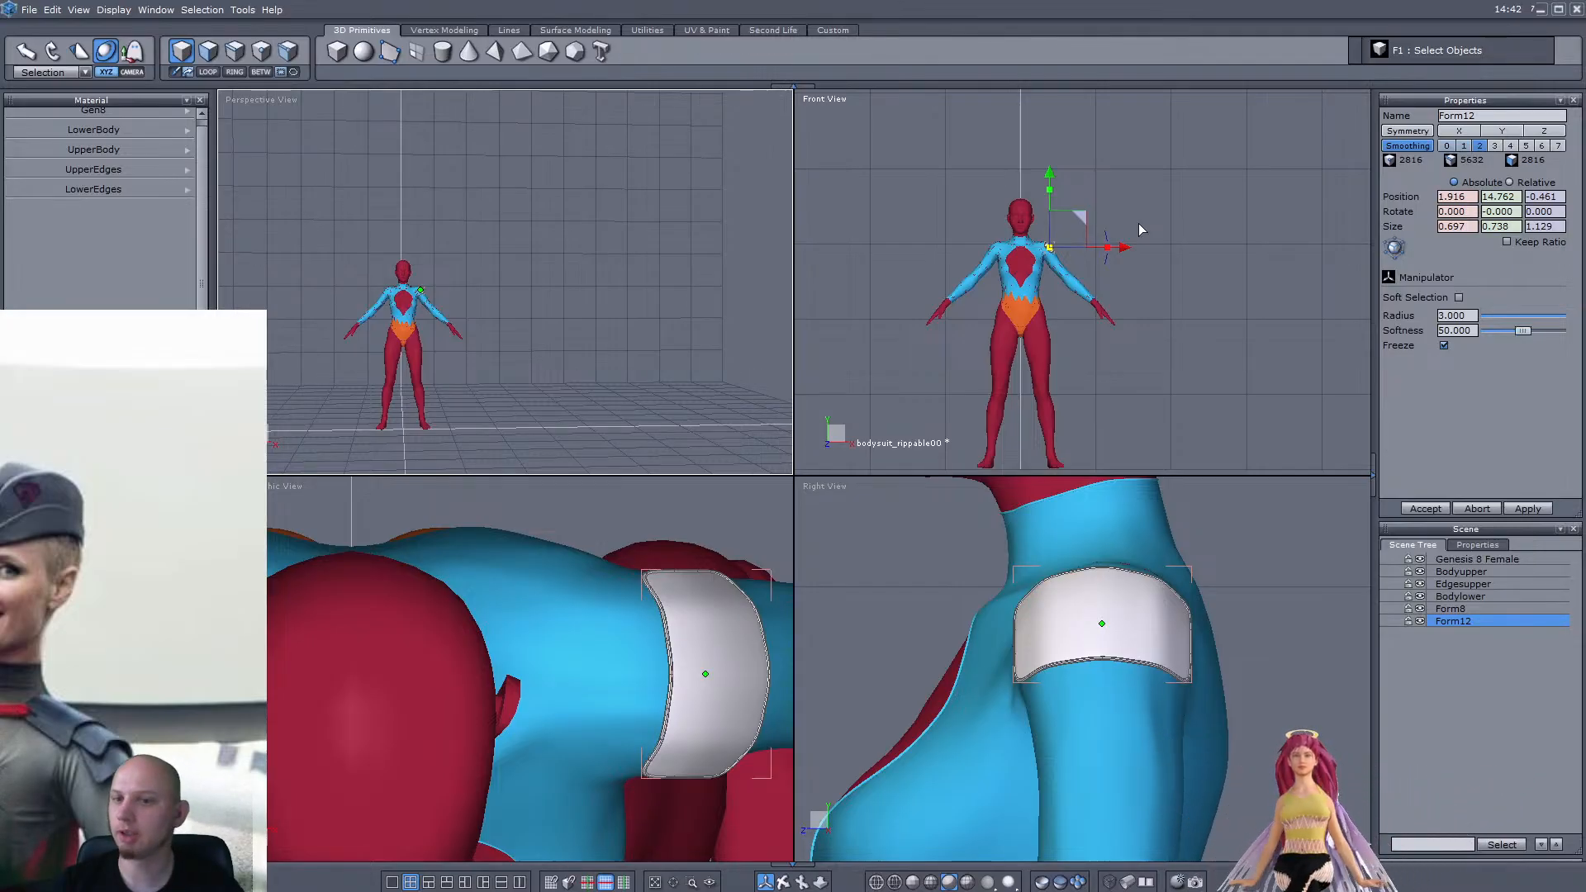
scroll(1138, 223, up, 5)
scroll(1074, 255, down, 3)
scroll(1073, 198, up, 3)
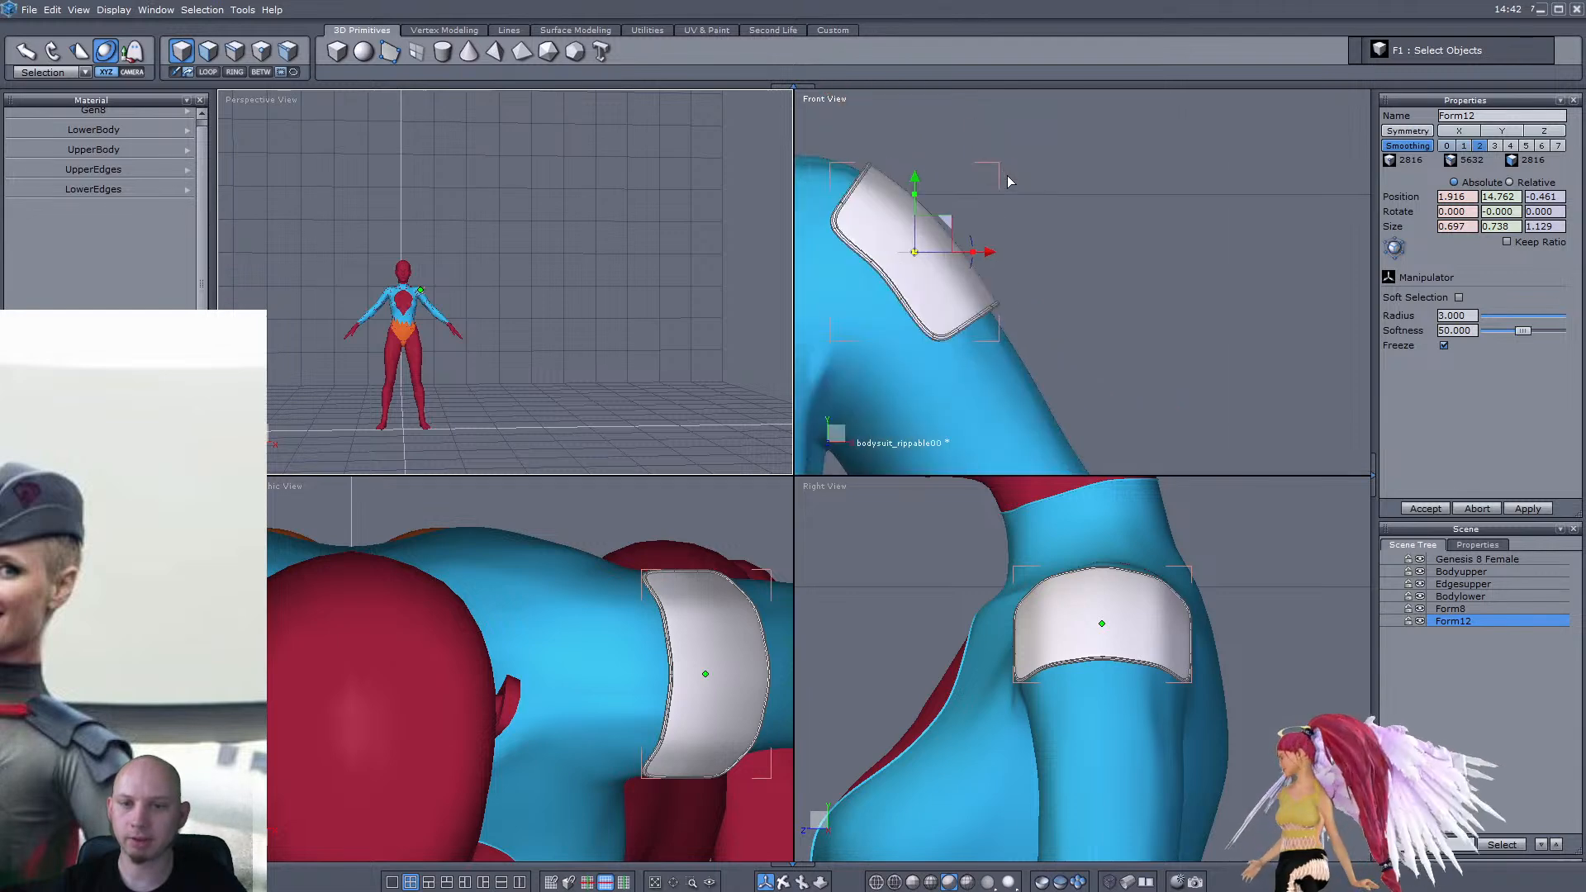
scroll(1008, 175, up, 2)
scroll(1158, 216, down, 2)
scroll(1065, 212, down, 5)
scroll(991, 196, up, 3)
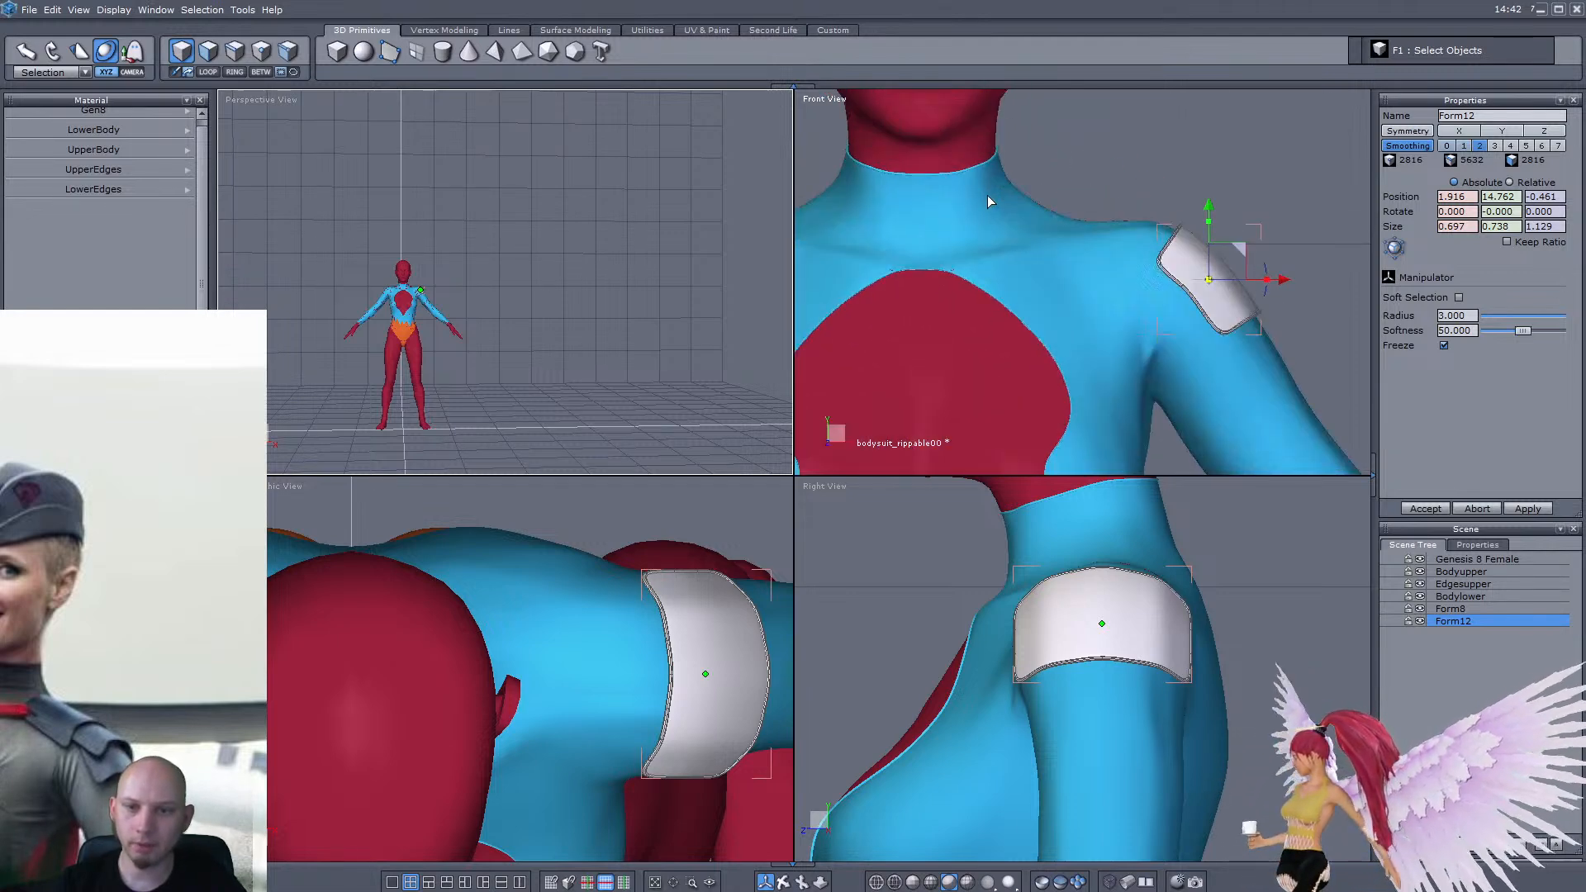
scroll(988, 201, up, 1)
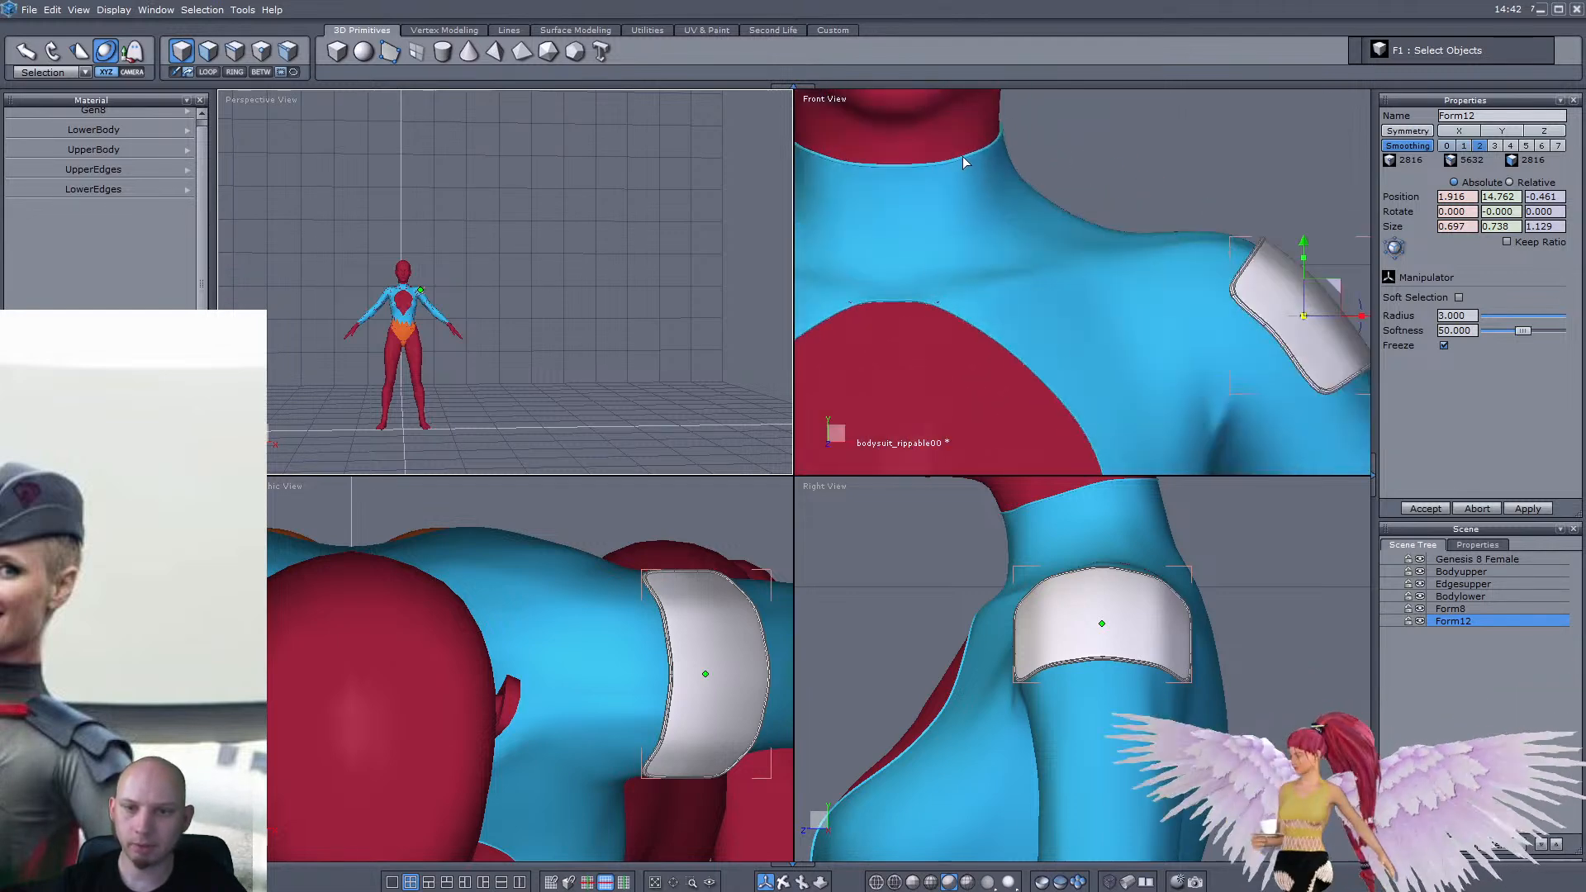
click(963, 160)
scroll(963, 159, up, 4)
scroll(964, 157, down, 6)
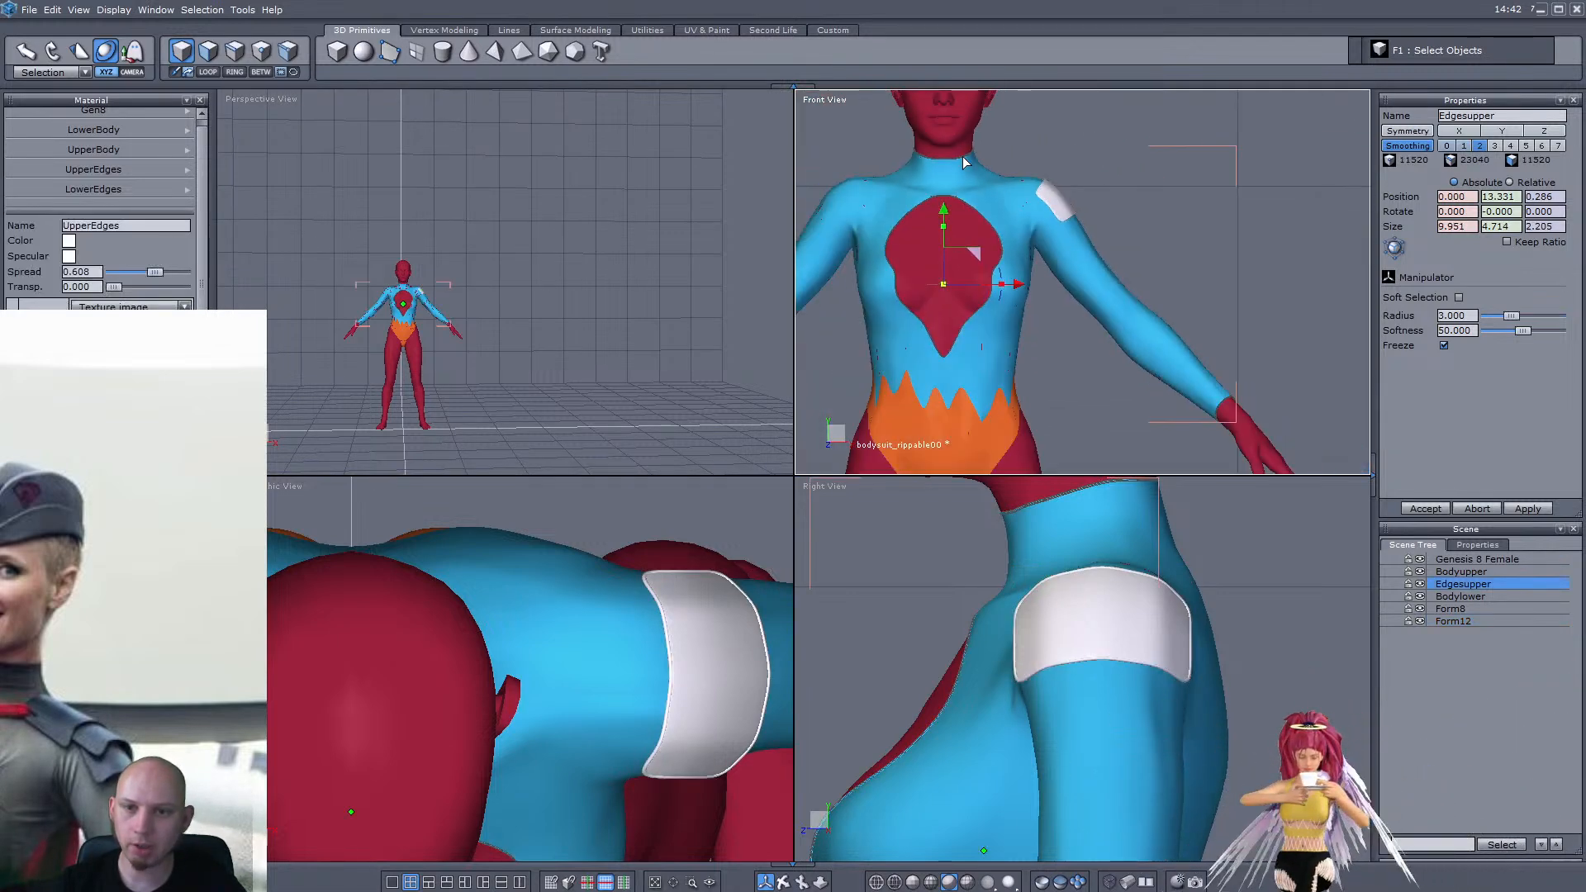
scroll(1024, 183, up, 5)
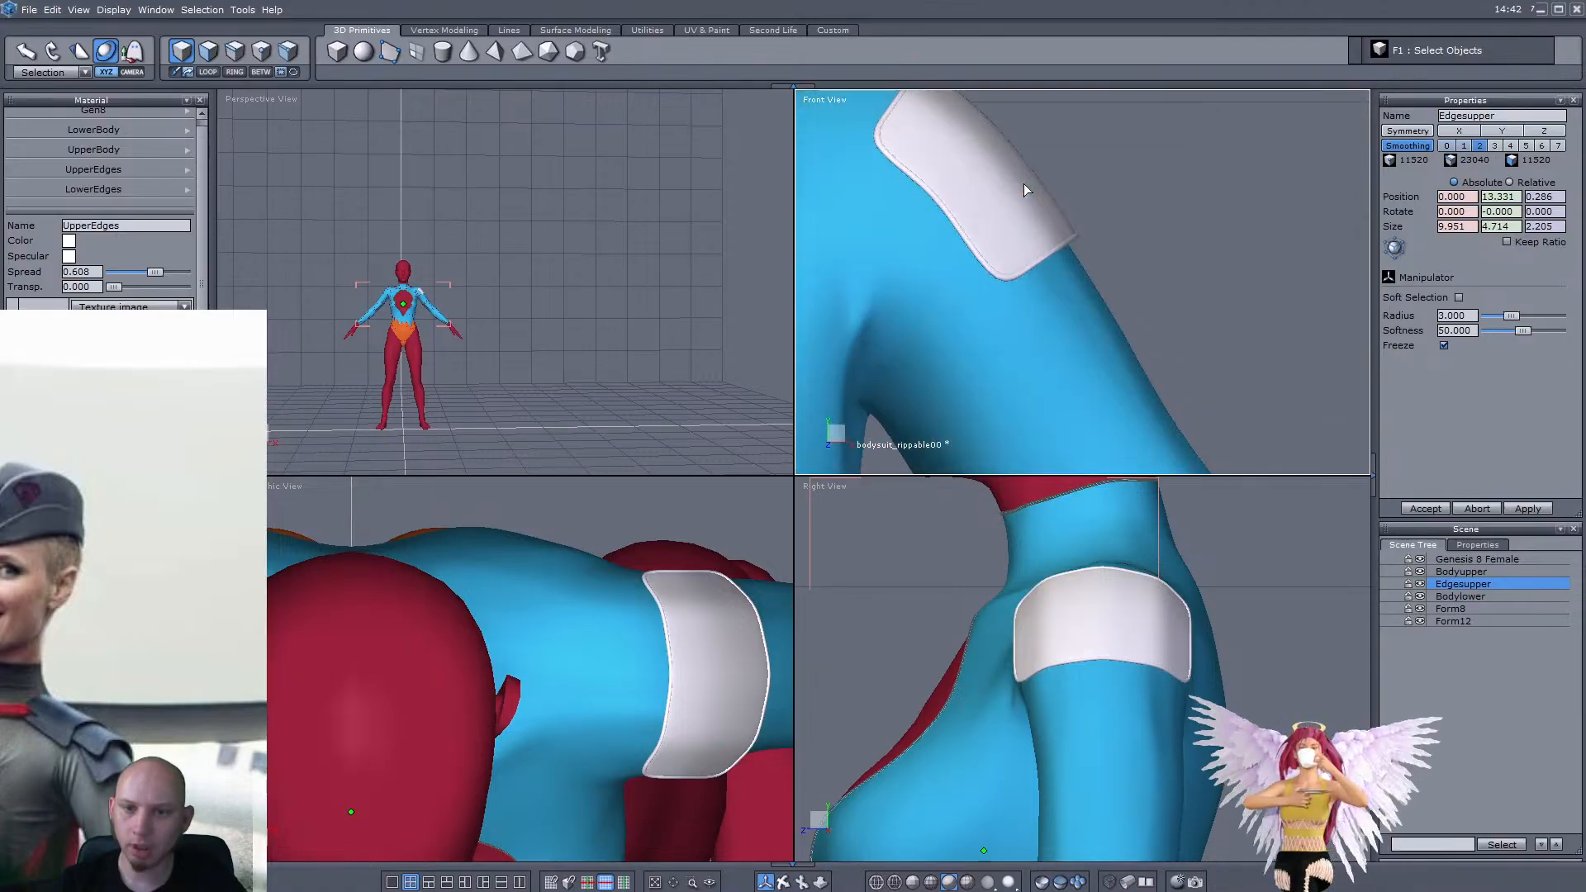
click(1049, 257)
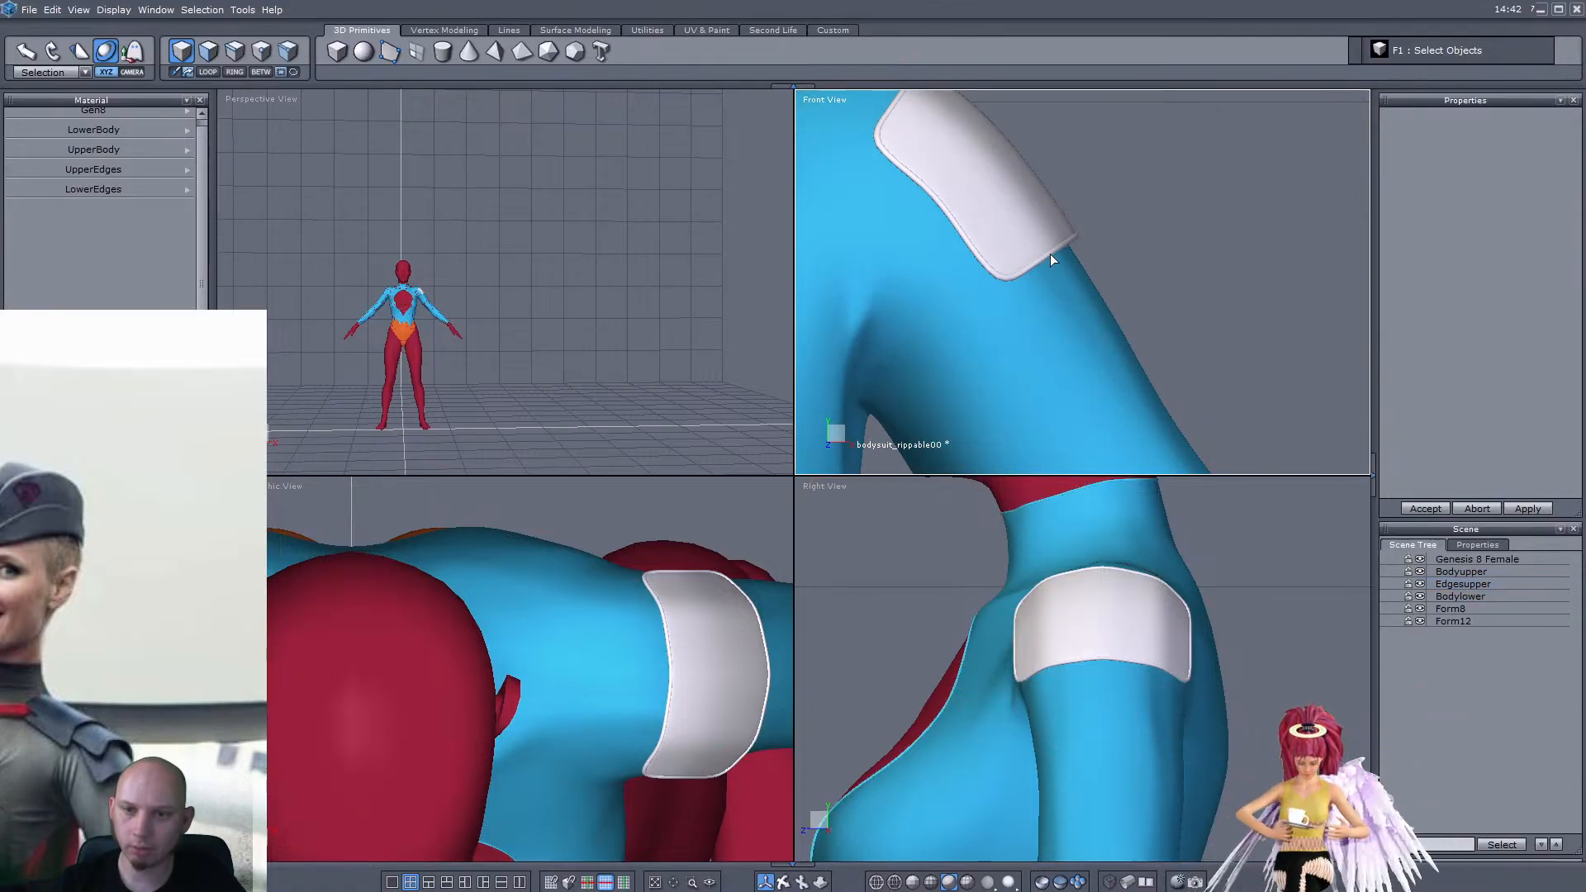
Duplicate the shoulder pad together with its trim, then move and rotate the copy onto the top of the shoulder
scroll(1071, 248, down, 6)
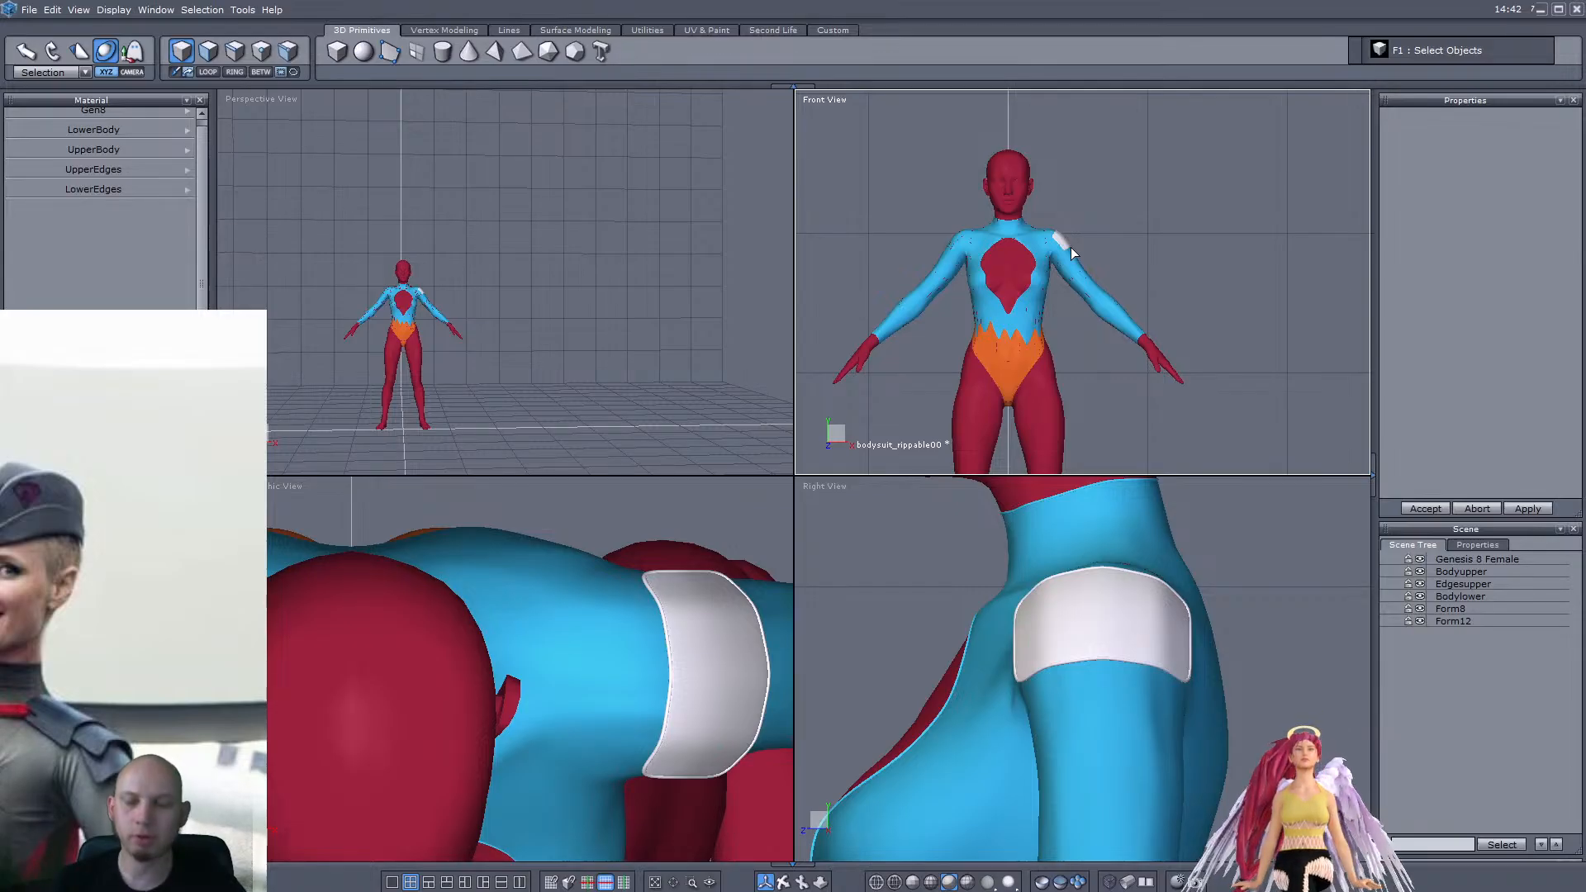
scroll(1070, 244, up, 5)
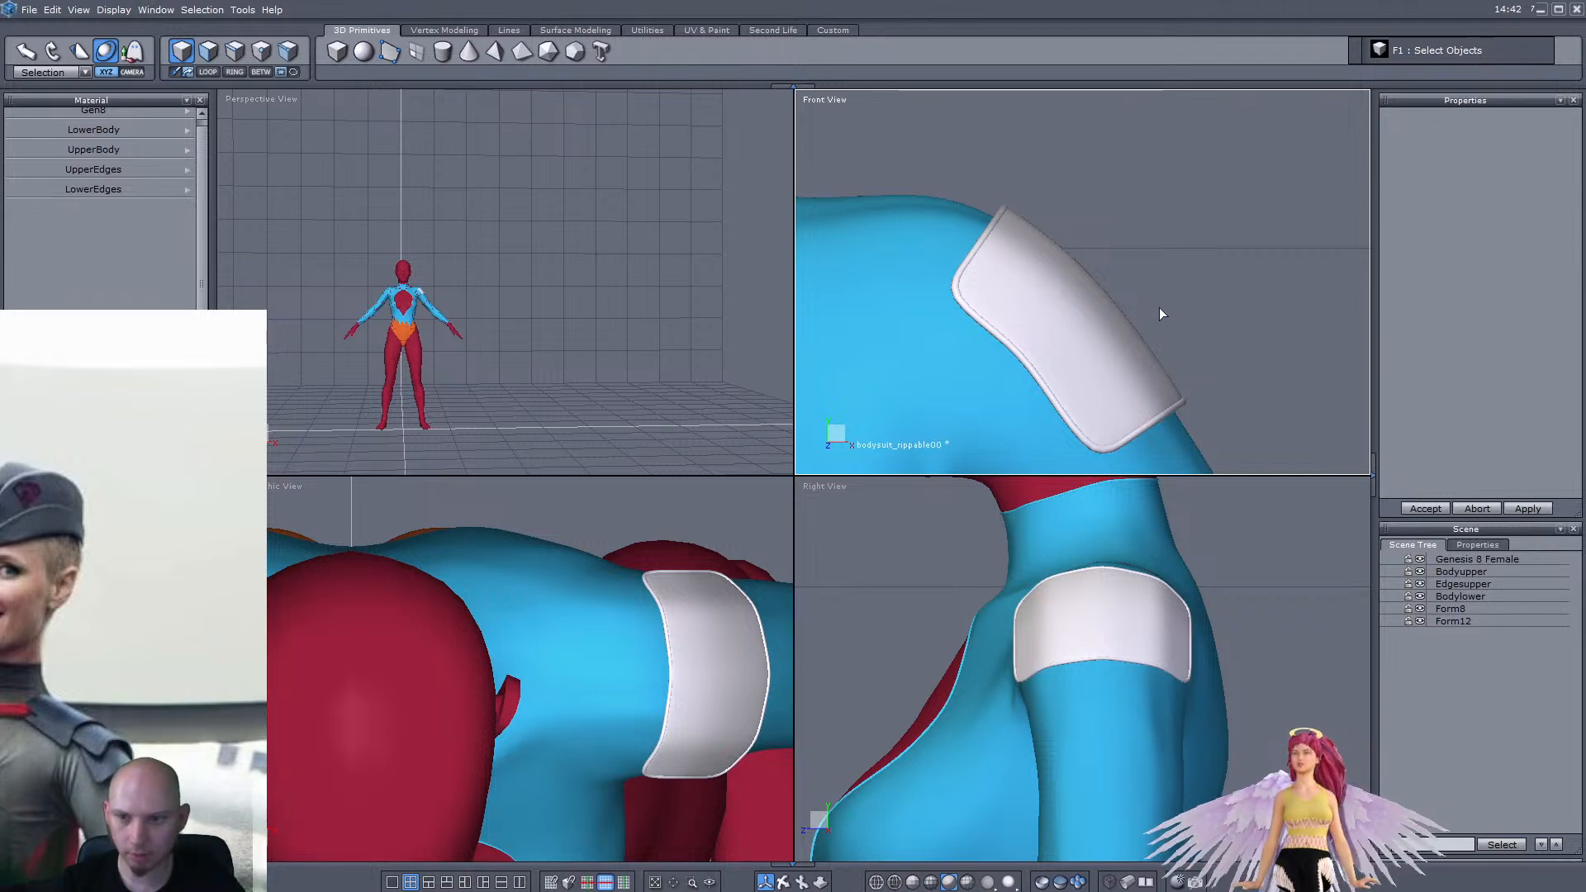
click(1441, 612)
shift+click(1456, 622)
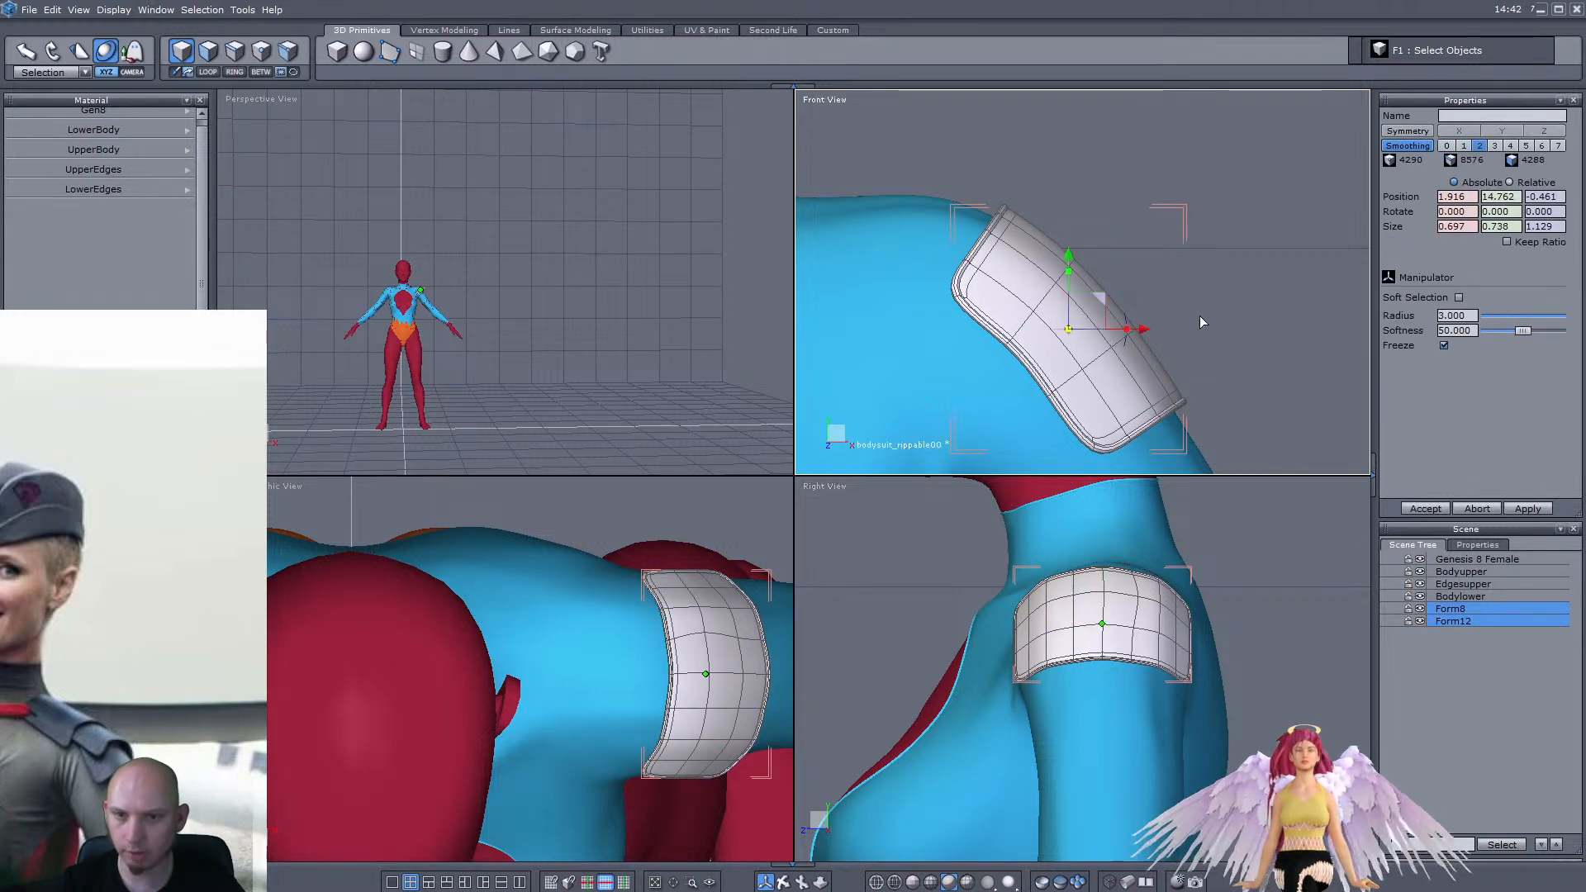
key(ctrl+c)
key(ctrl+v)
drag(1104, 300, 982, 217)
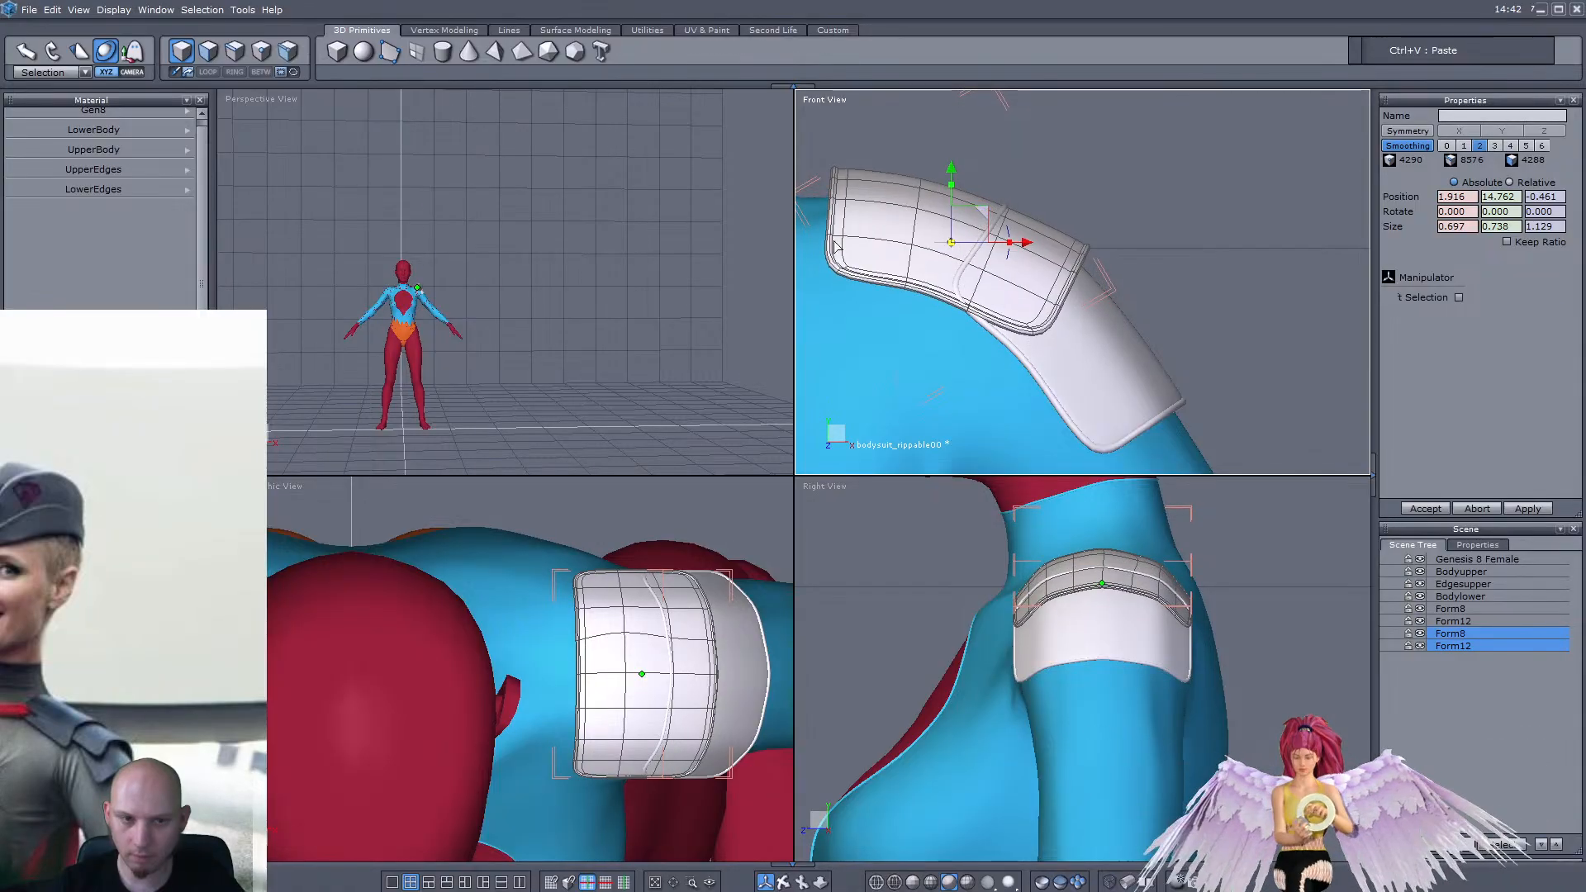
Raise the copied pad and trim slightly so they sit above the lower shoulder pad
right_drag(595, 273, 496, 289)
scroll(495, 289, up, 5)
middle_drag(529, 281, 463, 239)
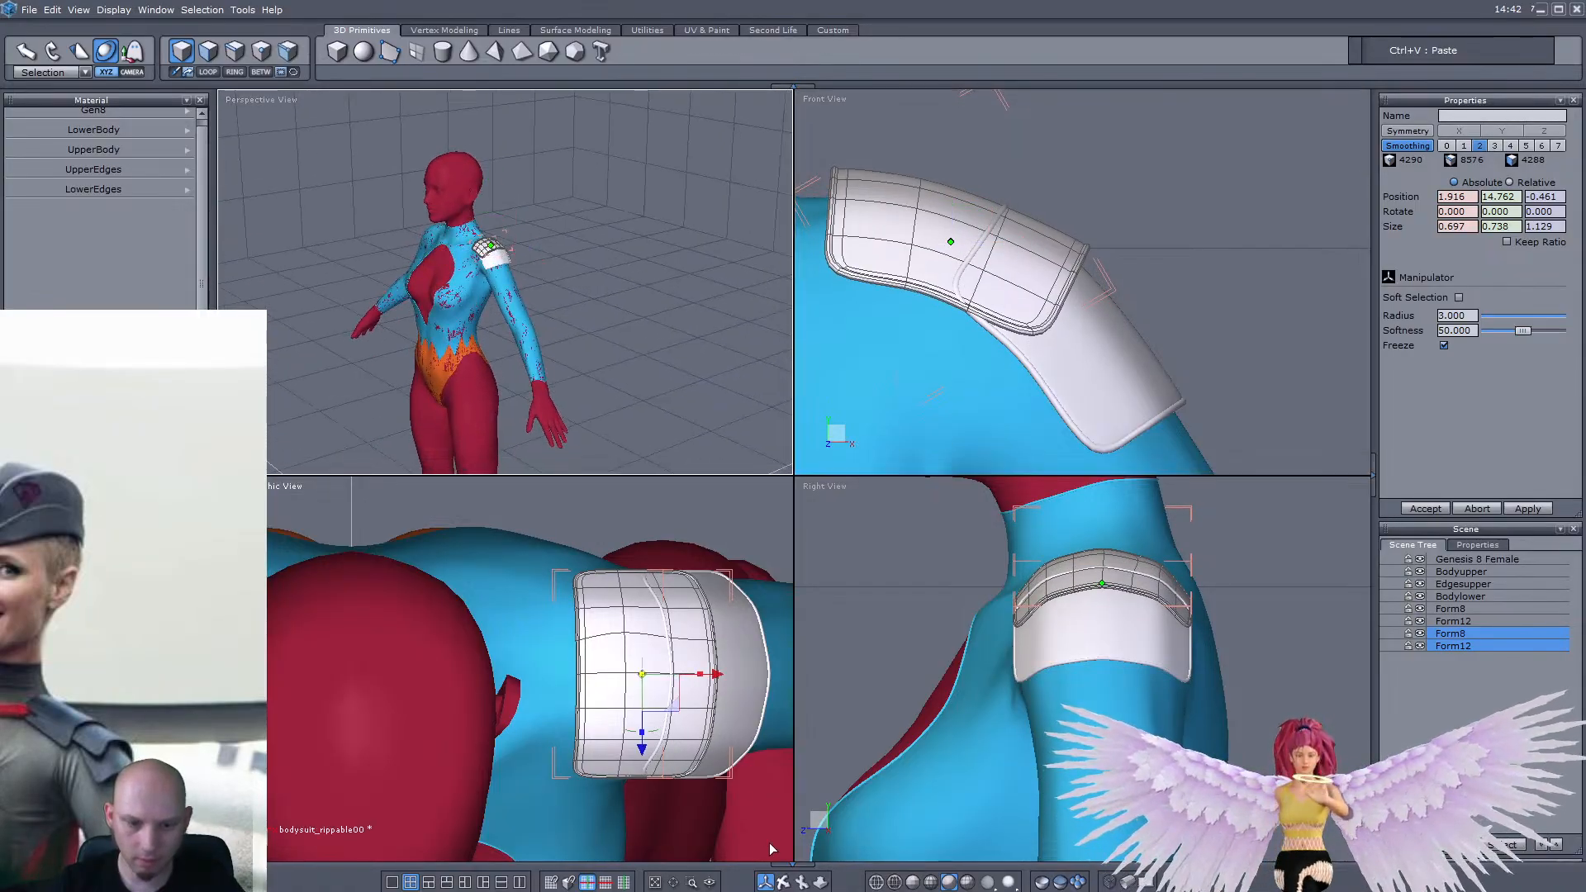
click(694, 883)
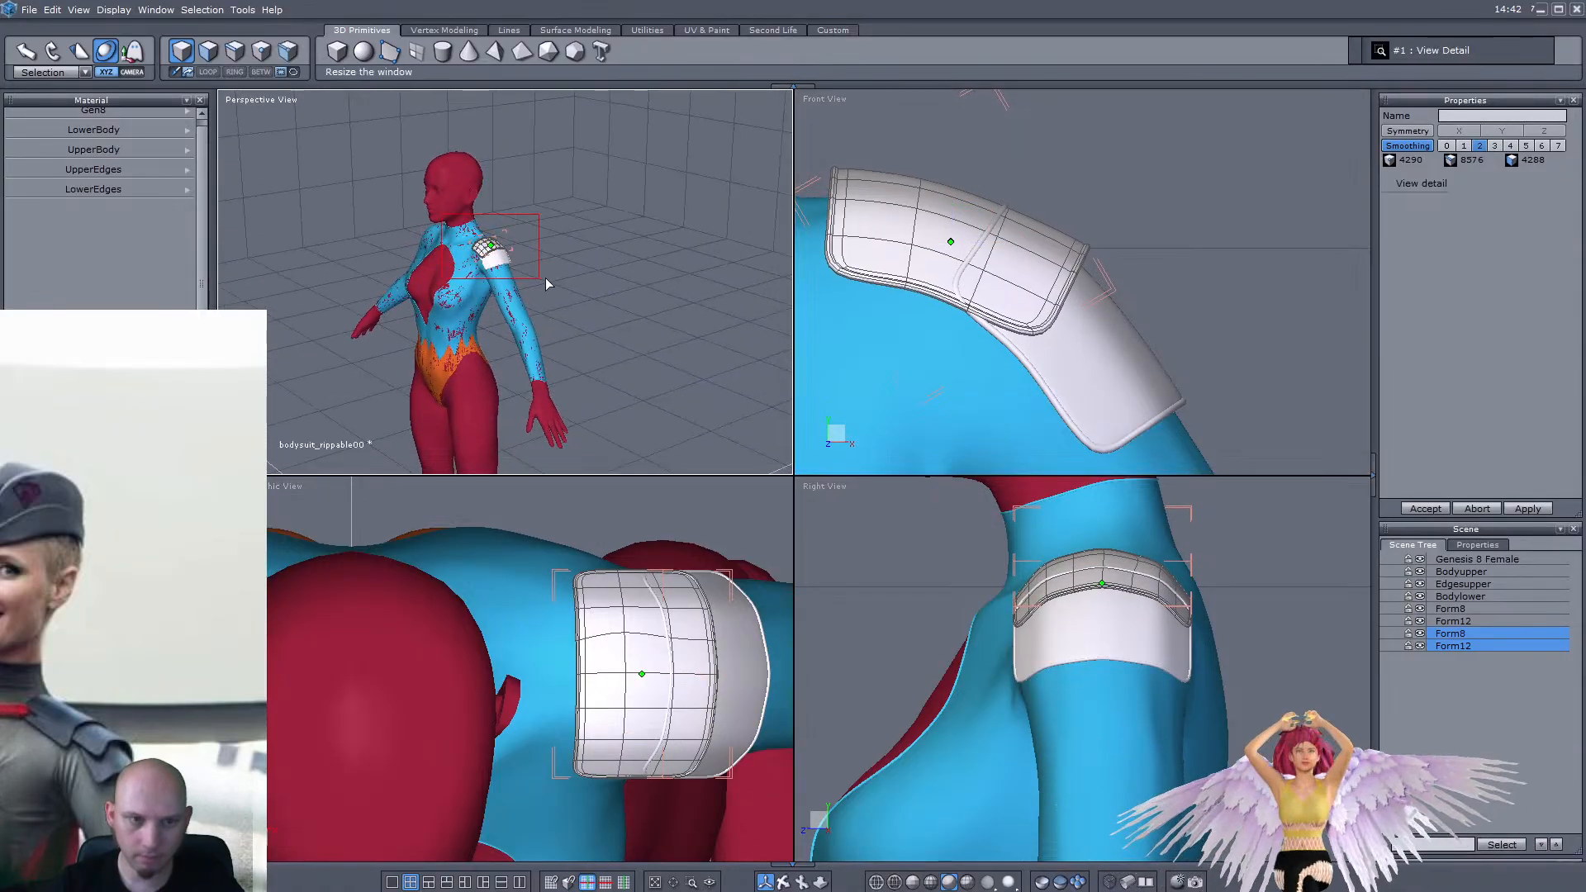
click(496, 251)
right_drag(514, 288, 658, 308)
scroll(659, 309, down, 3)
scroll(438, 165, up, 5)
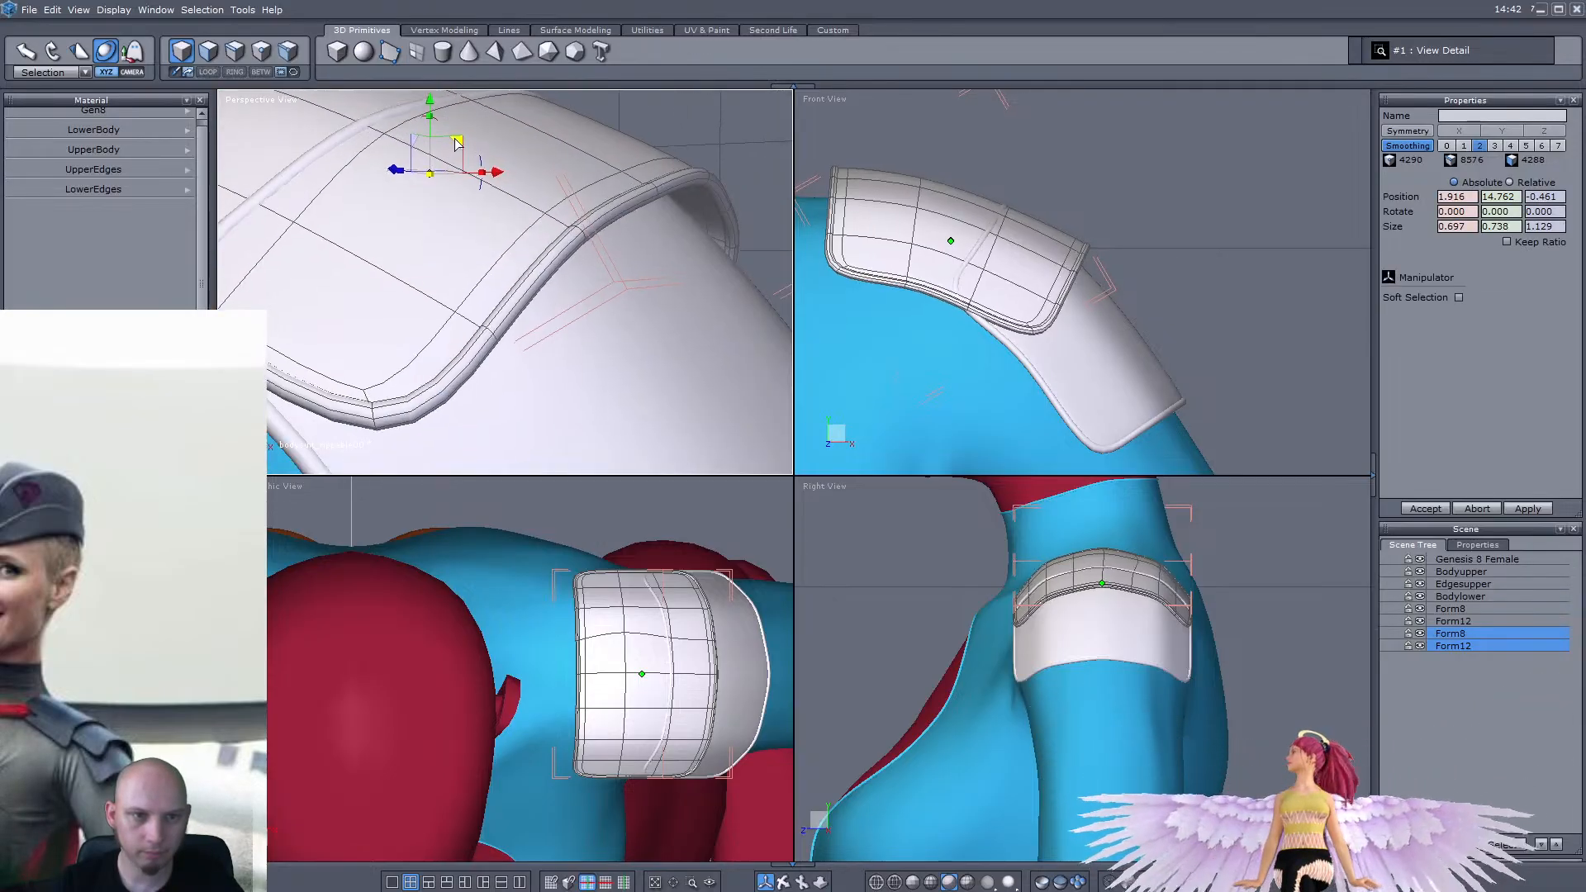
drag(458, 146, 460, 137)
Shift the copied pad and trim slightly inward toward the neck and a little higher
scroll(460, 138, down, 5)
right_drag(459, 151, 212, 197)
right_drag(574, 171, 621, 155)
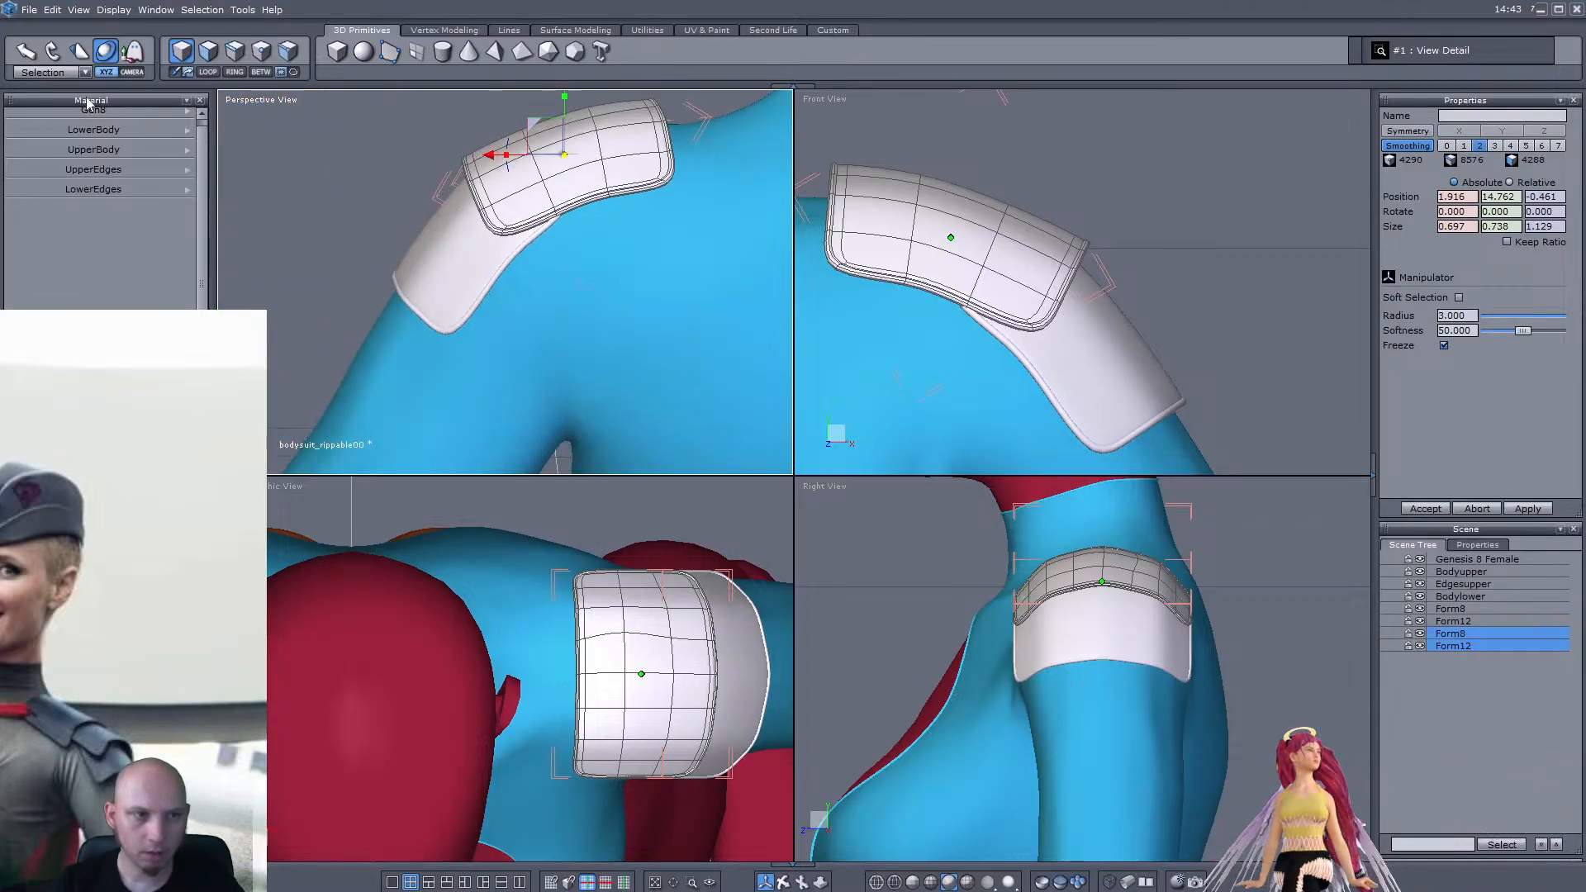
scroll(525, 206, up, 4)
drag(572, 272, 566, 216)
scroll(537, 252, down, 4)
scroll(545, 246, up, 3)
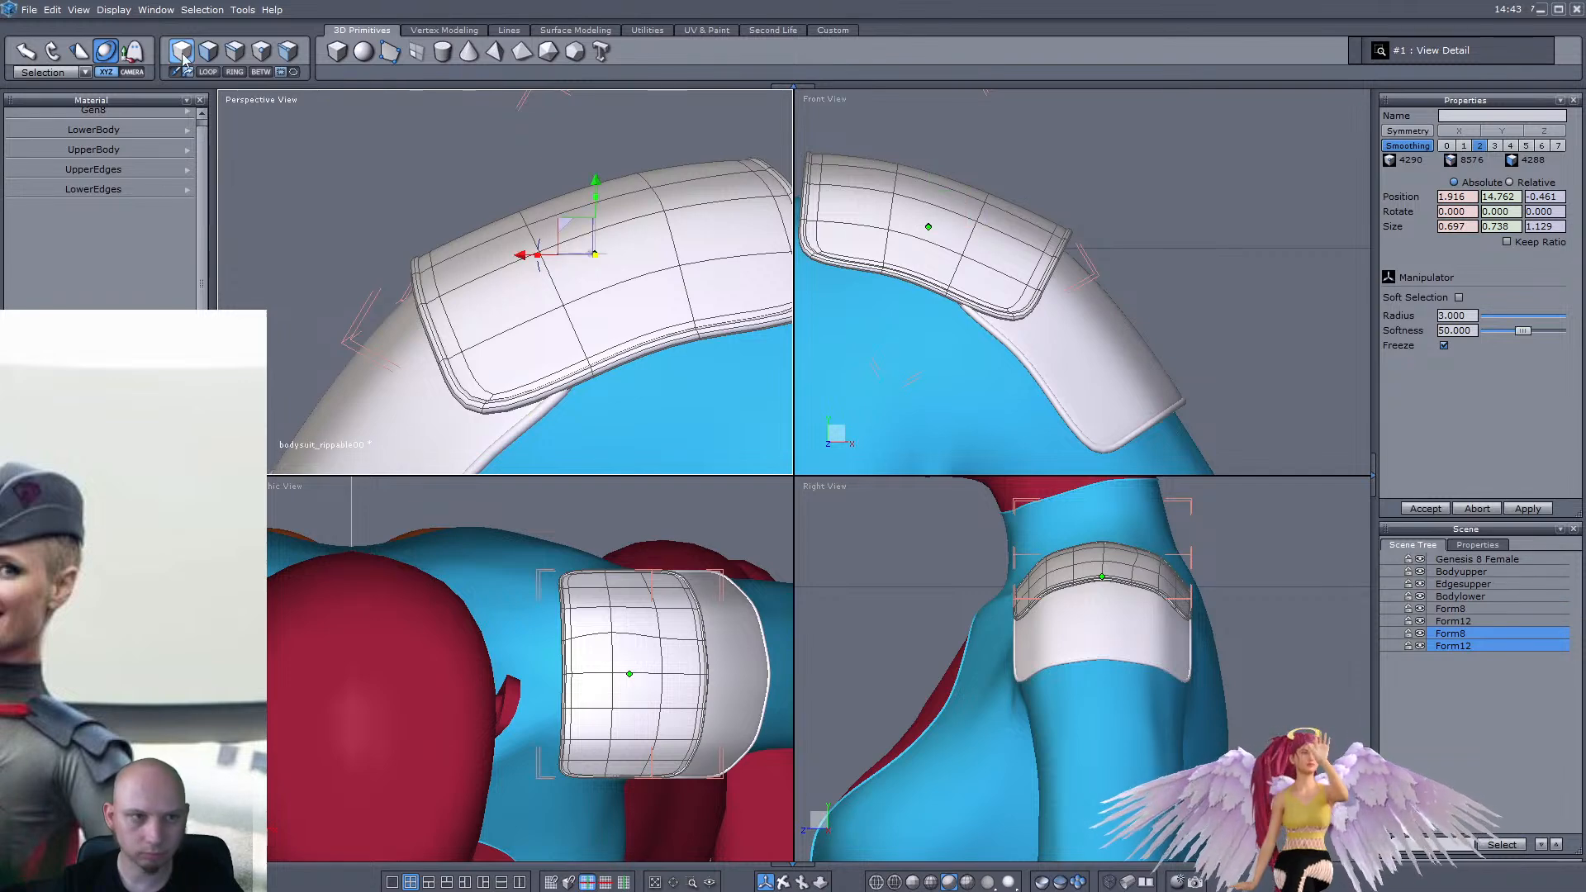
Select the faces along the upper pad's outer end and move them slightly inward, closer to the lower pad
click(208, 51)
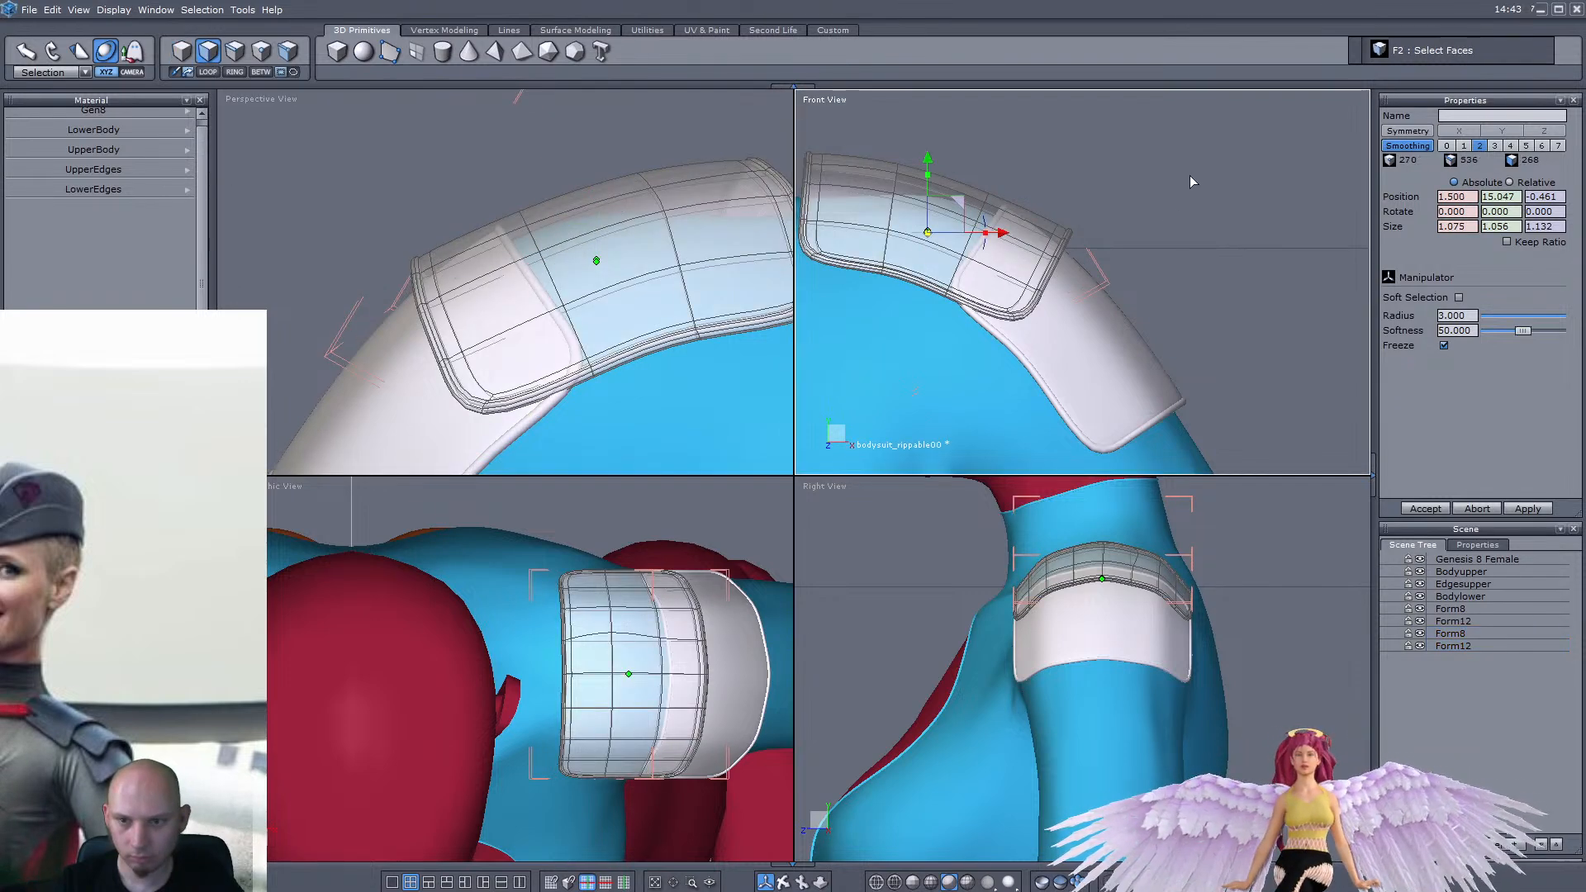
drag(1009, 400, 1001, 405)
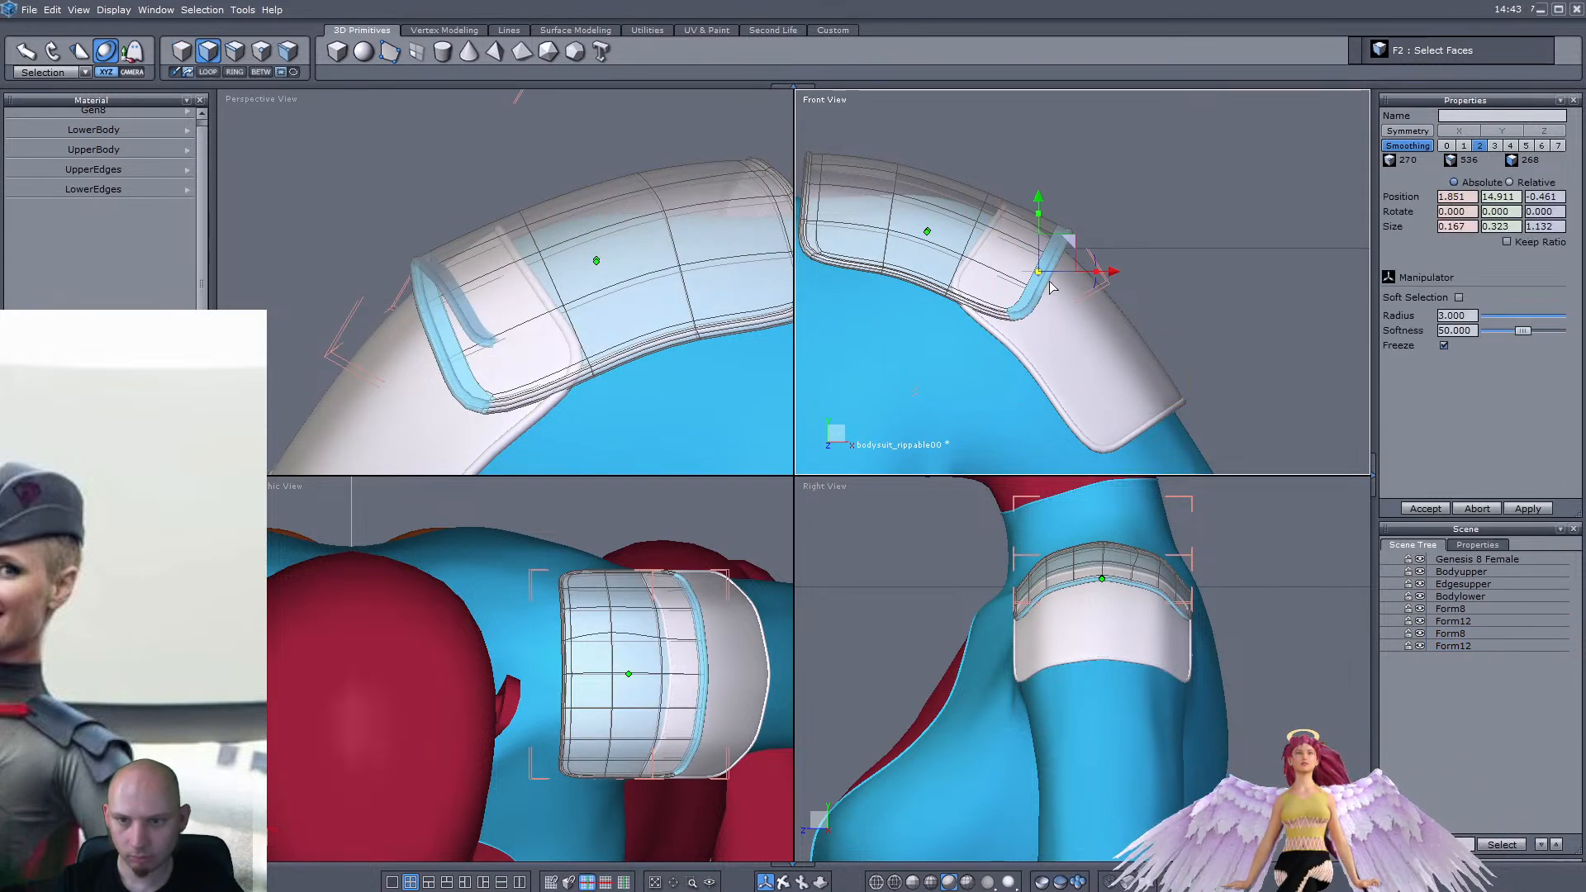
scroll(1058, 245, up, 3)
drag(1084, 273, 1041, 241)
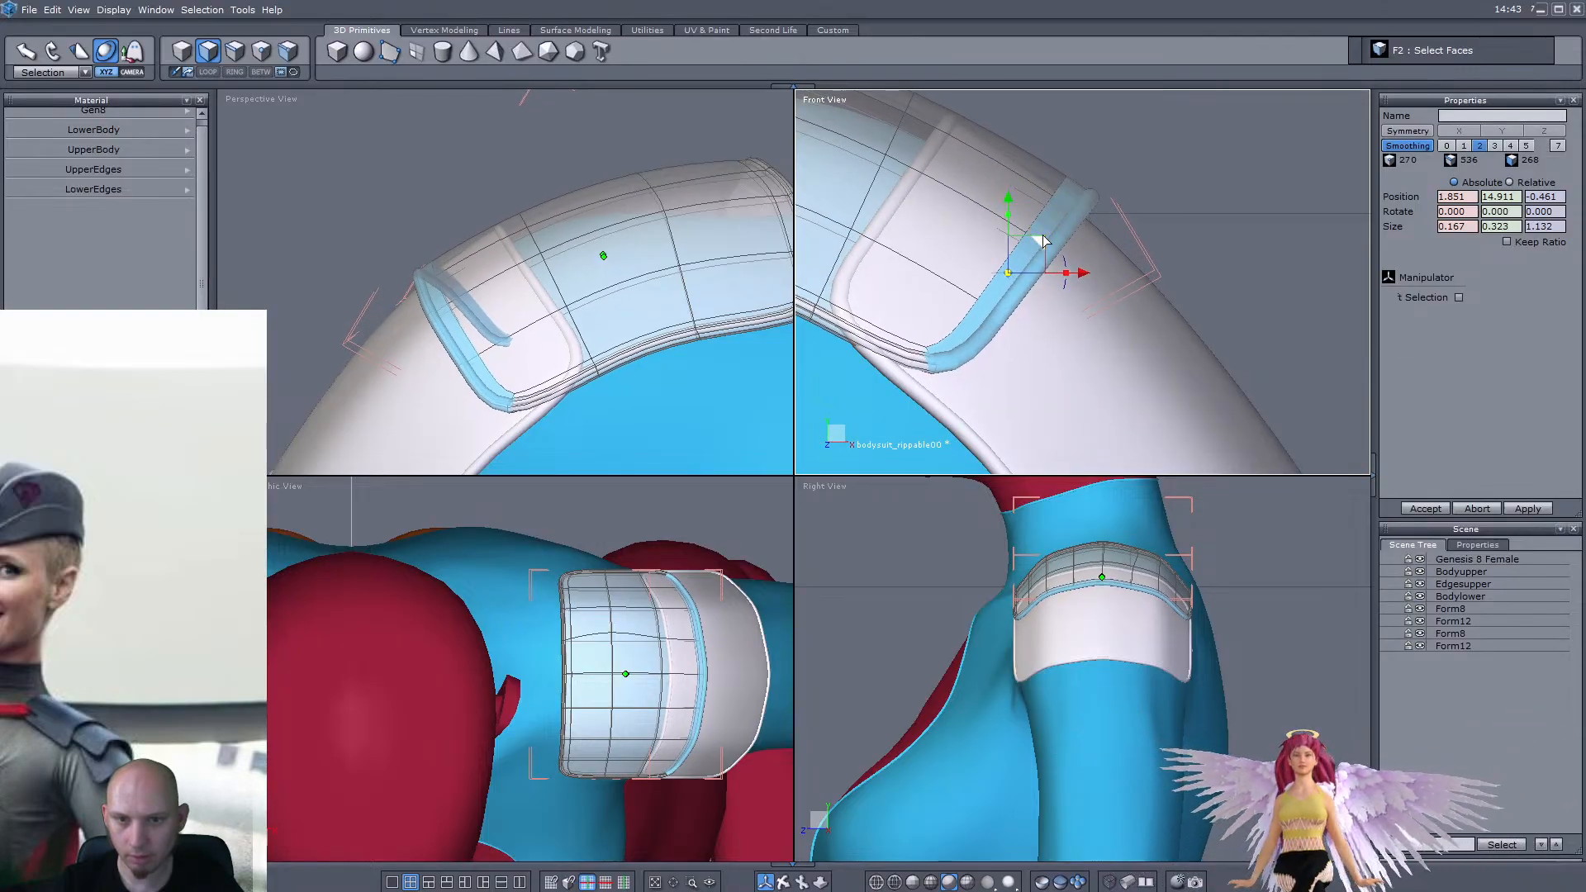
scroll(1039, 241, down, 2)
Select the points across the middle of the upper pad and its trim and widen them slightly from front to back
click(260, 52)
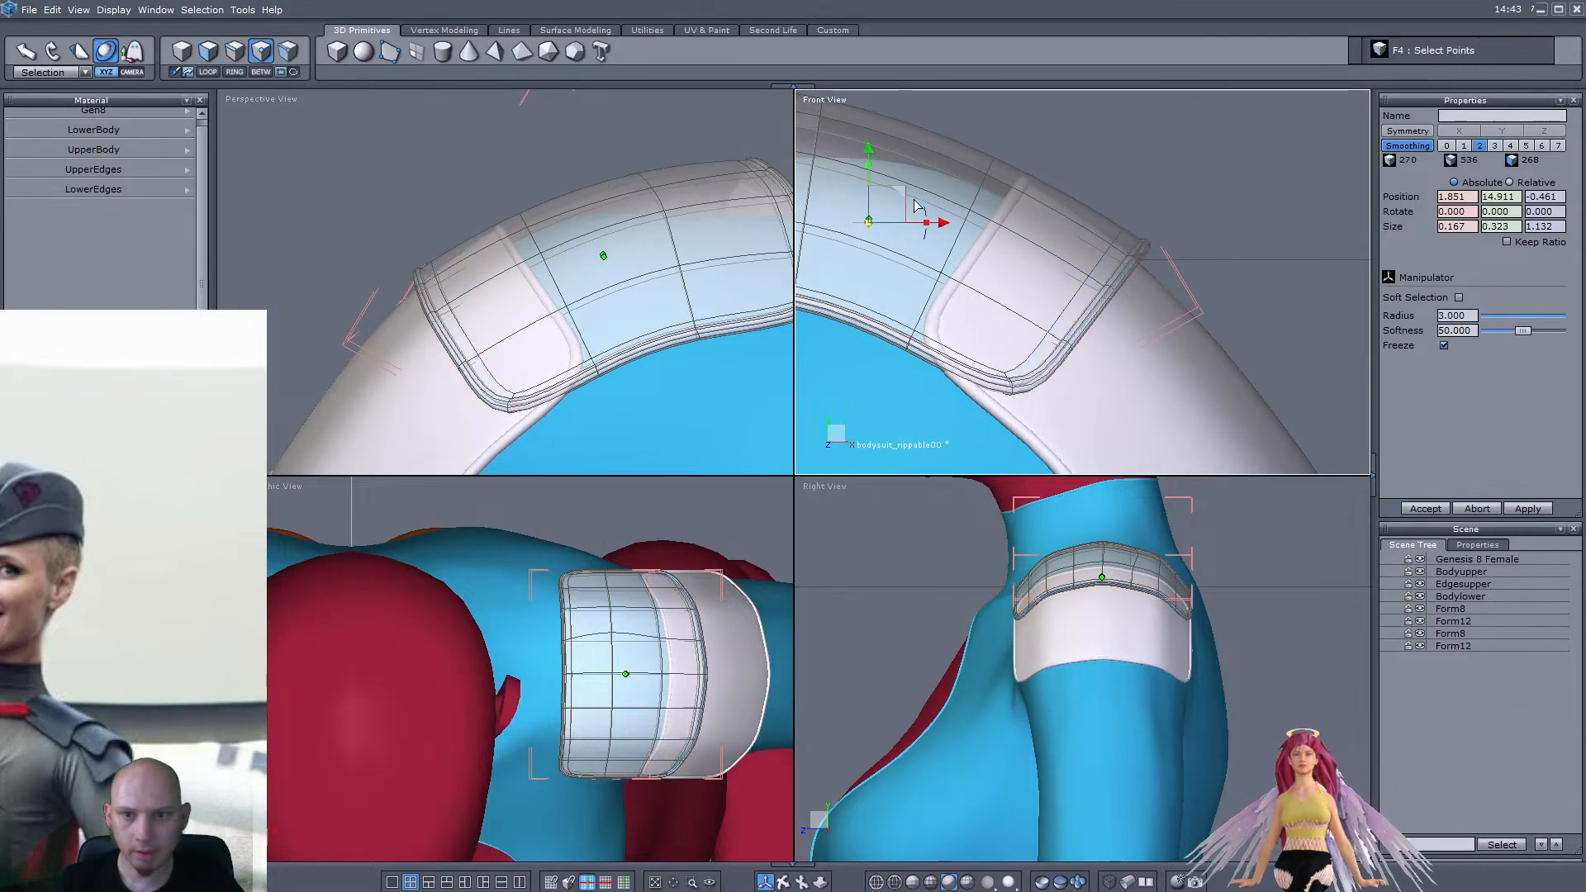
drag(1051, 118, 975, 455)
mouse_move(981, 227)
mouse_down()
mouse_move(1022, 228)
mouse_move(1024, 250)
mouse_move(1008, 219)
mouse_up()
mouse_move(652, 261)
right_down()
mouse_move(611, 258)
mouse_move(642, 271)
right_up()
drag(437, 276, 430, 276)
Select the points along the outer end of the upper pad and trim and stretch them slightly wider around the arm
drag(1264, 193, 1096, 307)
shift+drag(1072, 405, 1071, 405)
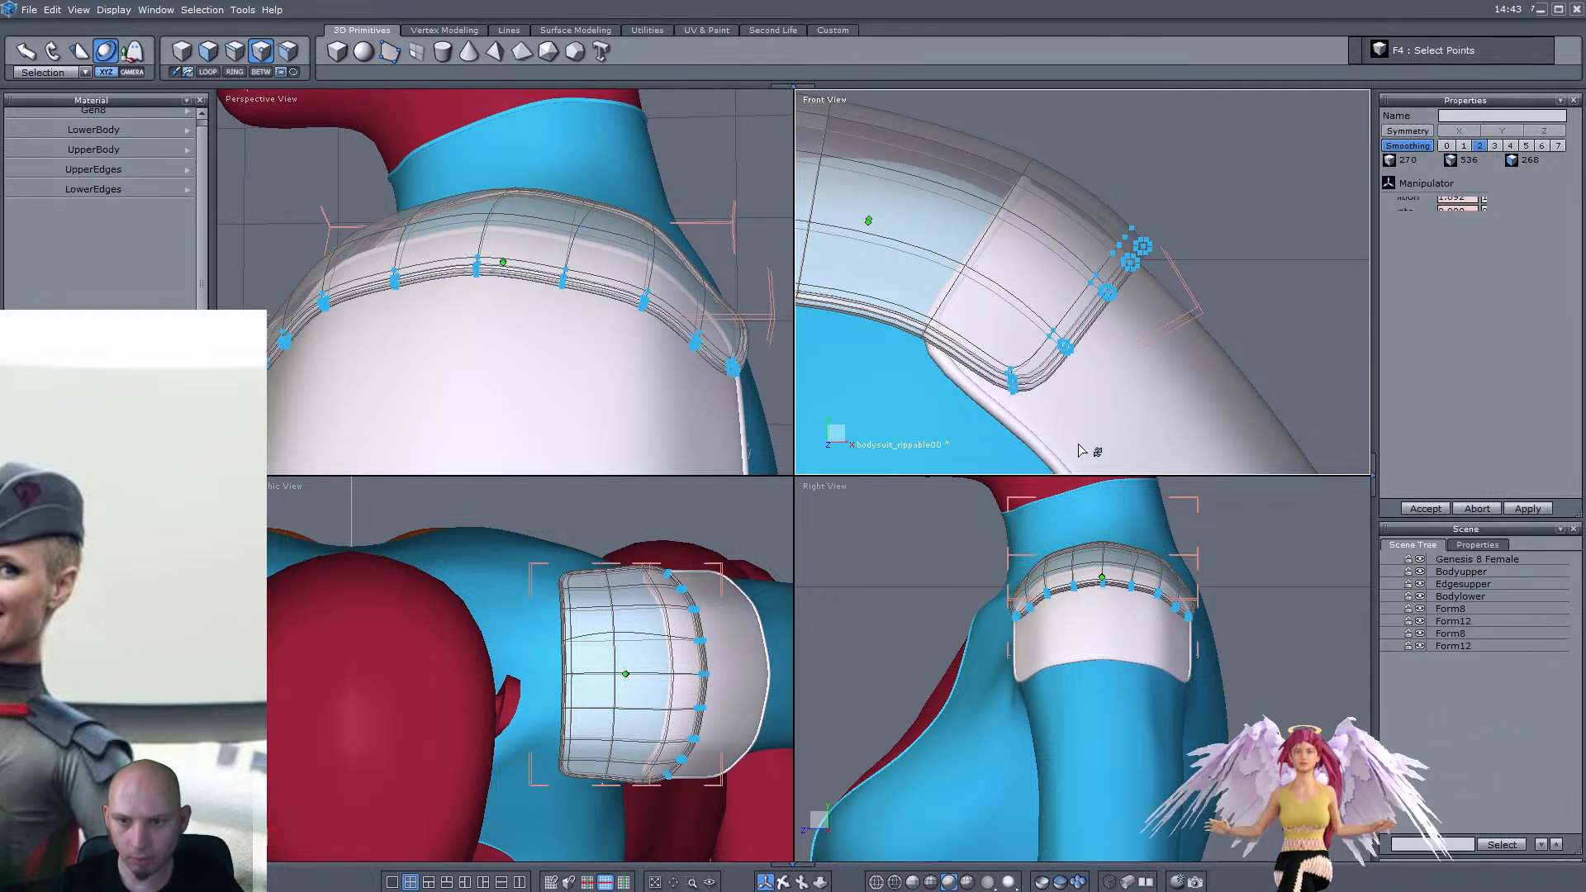
drag(430, 326, 422, 326)
click(182, 51)
middle_drag(496, 231, 867, 305)
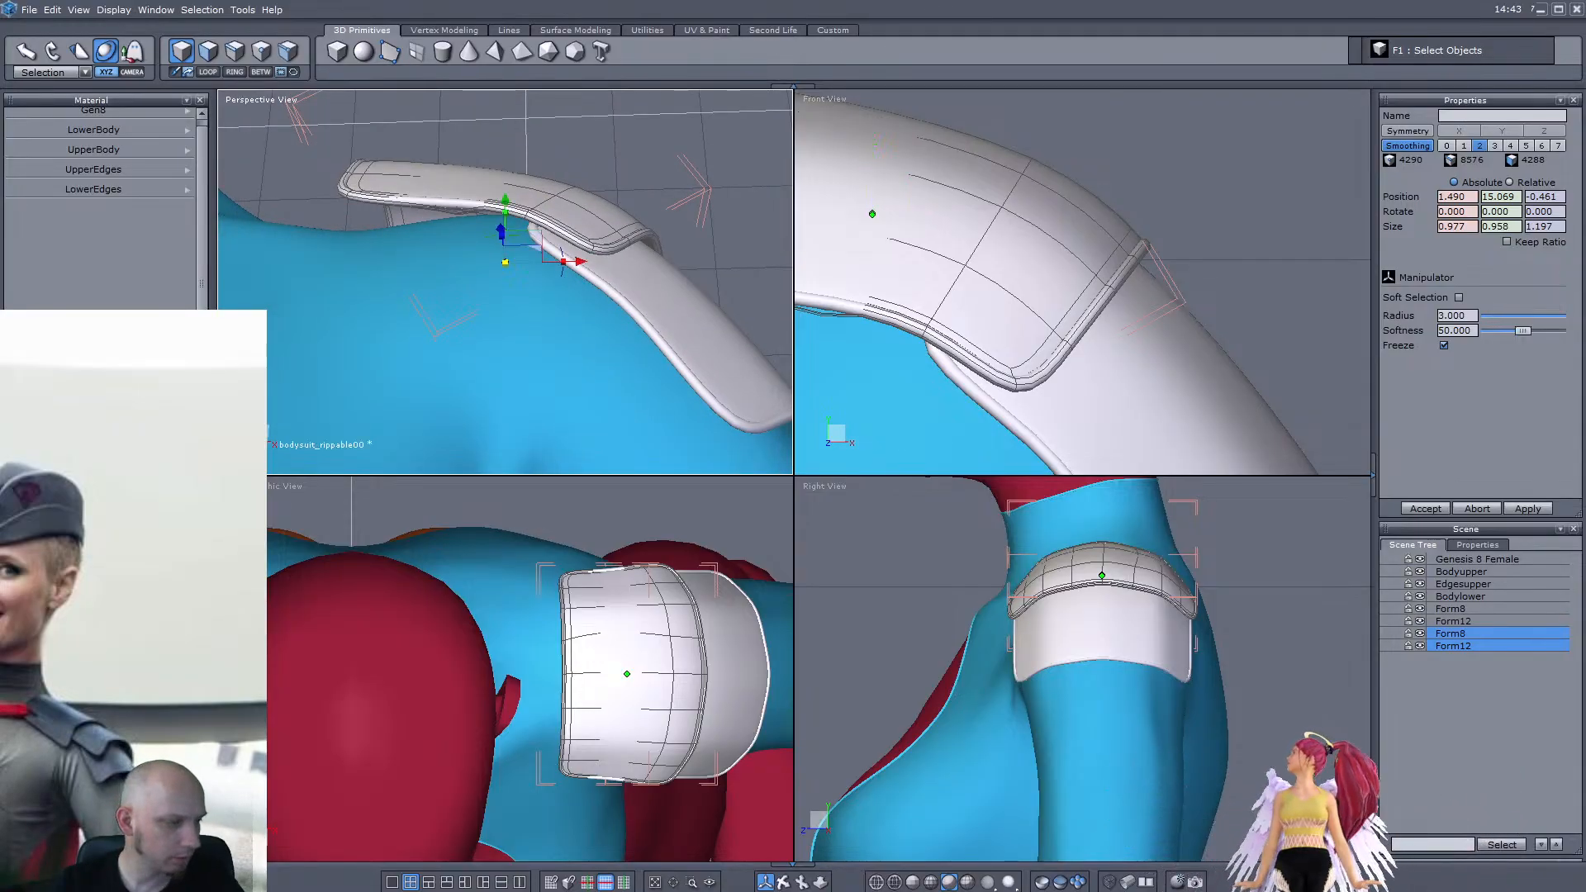
middle_drag(672, 266, 411, 211)
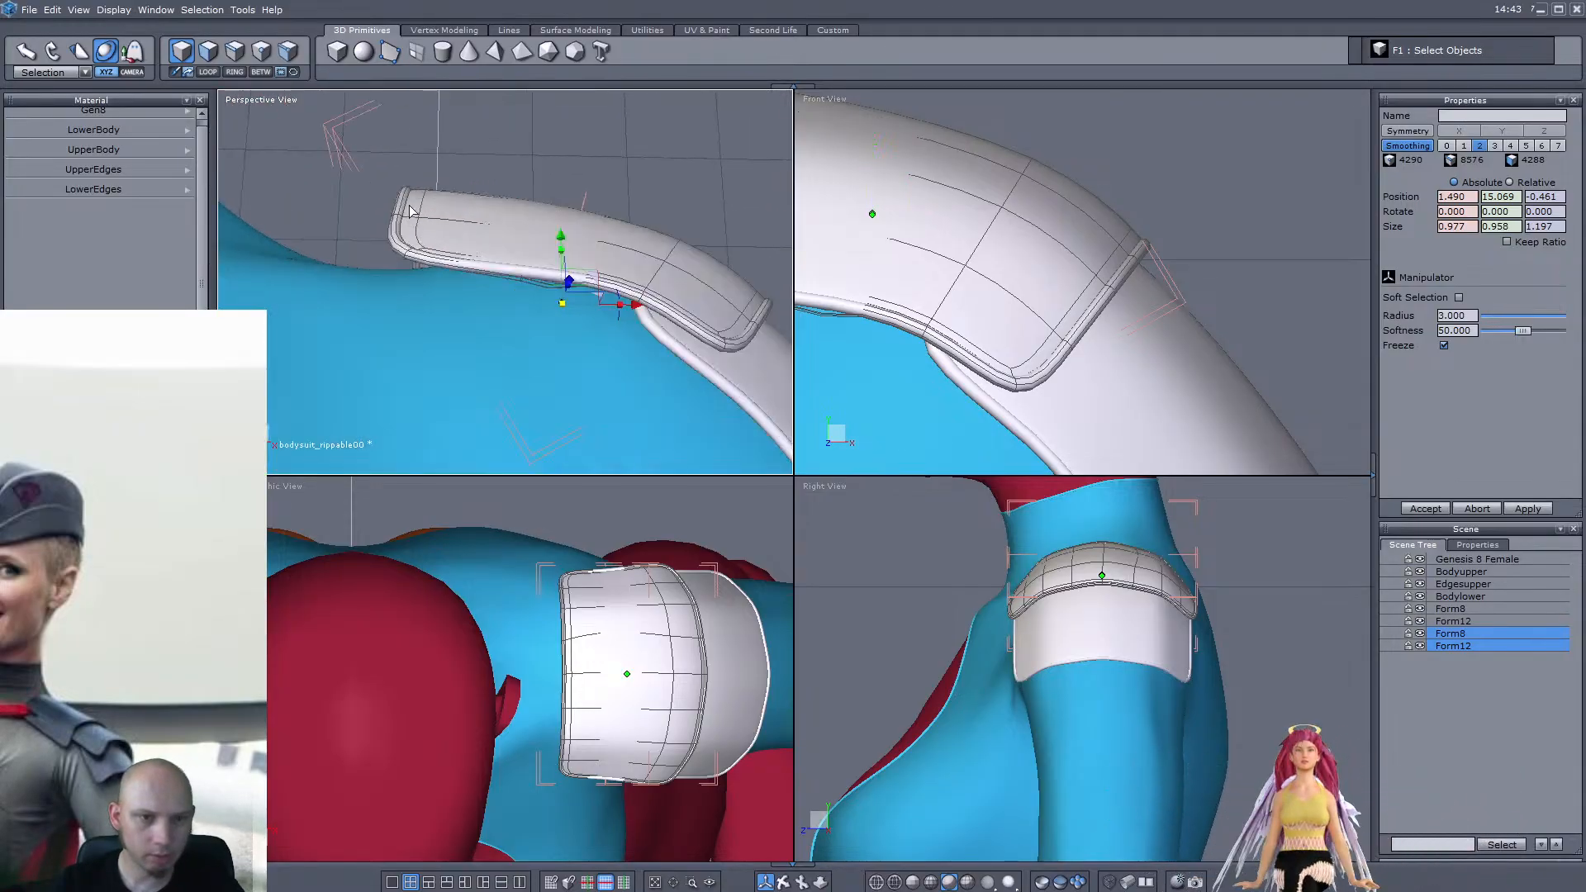
Select the points across the inner half of the upper pad and its trim and lower them closer to the shoulder
click(269, 52)
drag(1001, 206, 1182, 410)
middle_drag(992, 264, 1180, 355)
drag(828, 139, 1082, 458)
scroll(1040, 328, up, 2)
scroll(961, 242, down, 3)
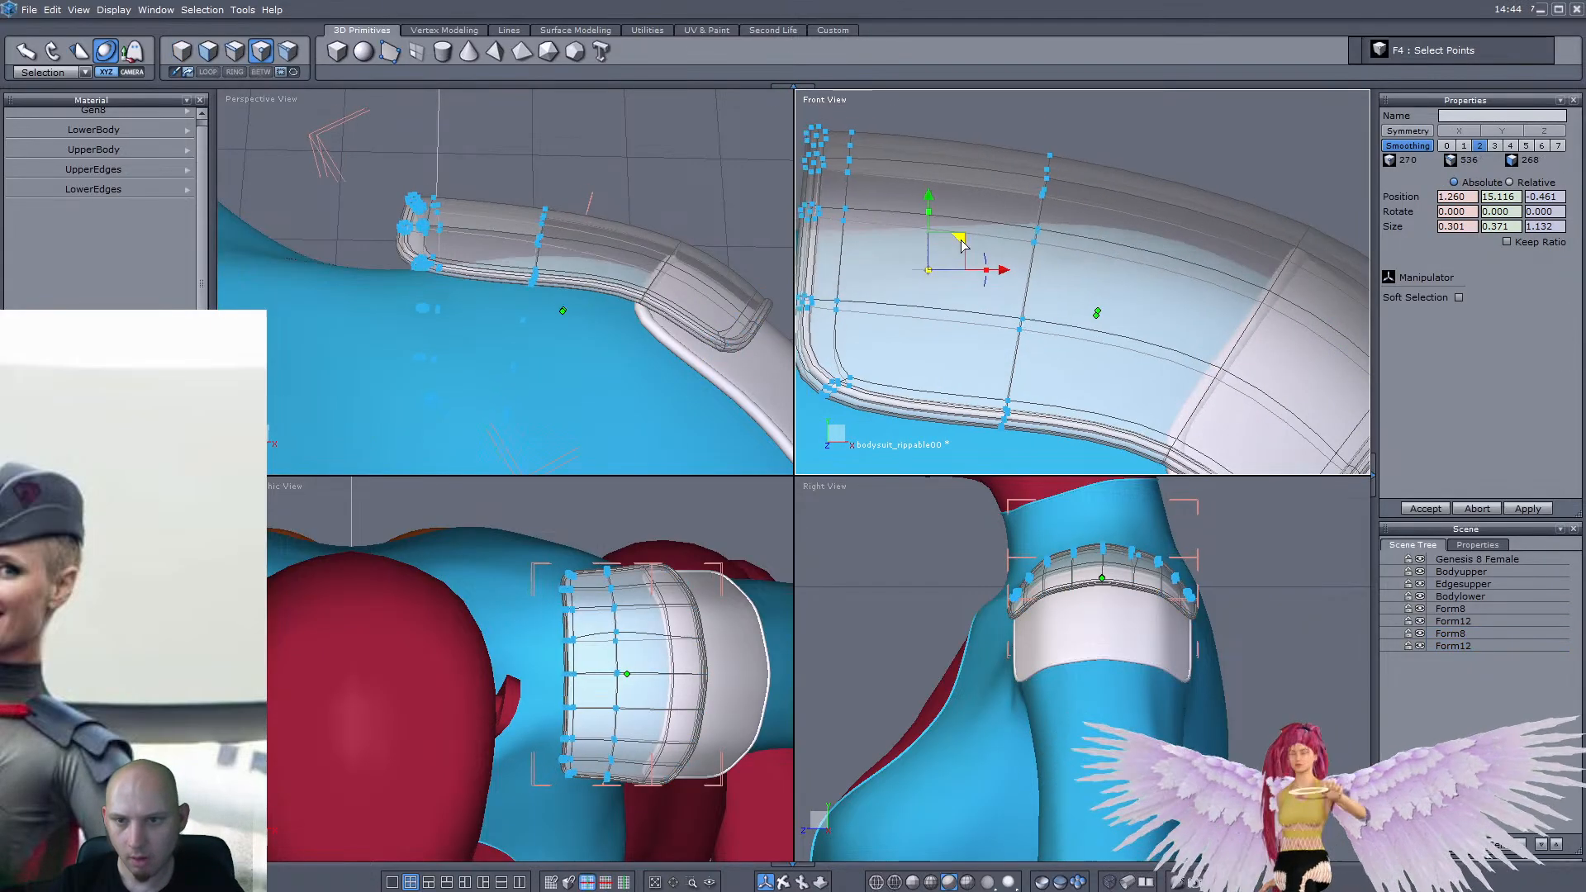
scroll(1020, 283, up, 2)
drag(871, 163, 1061, 472)
drag(996, 301, 998, 331)
Select the trim points around the upper pad's inner back corner and nudge them to fit against the body
middle_drag(561, 285, 504, 286)
drag(472, 224, 555, 326)
middle_drag(555, 326, 533, 192)
scroll(458, 285, up, 3)
drag(422, 199, 529, 312)
middle_drag(529, 312, 367, 319)
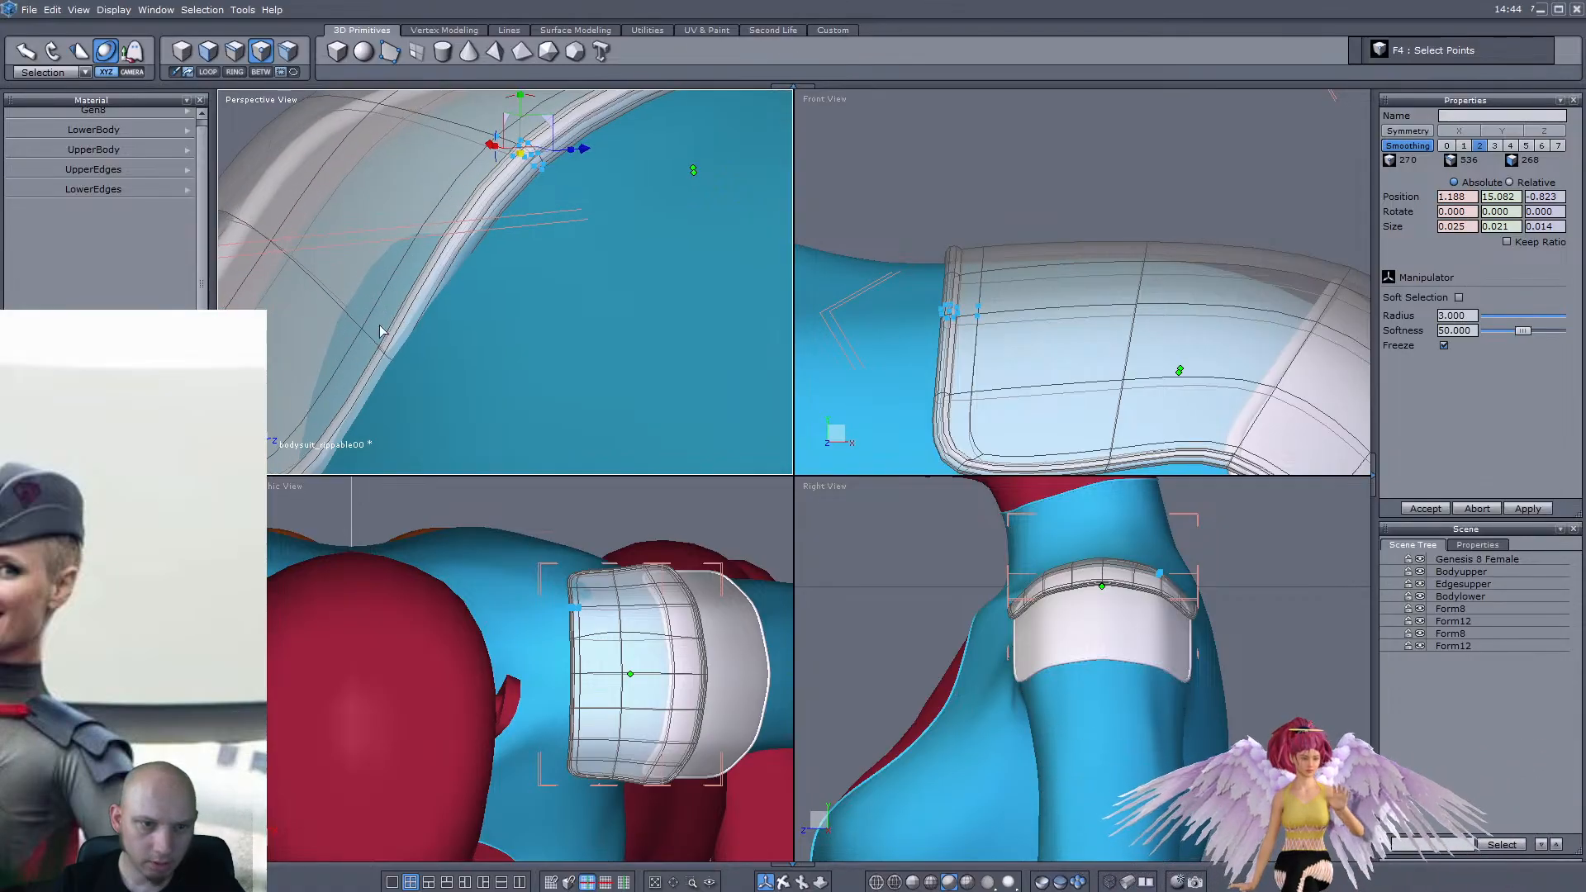
drag(348, 288, 491, 434)
middle_drag(498, 393, 462, 338)
mouse_move(400, 276)
mouse_down()
mouse_move(376, 245)
mouse_move(439, 394)
mouse_move(369, 271)
mouse_up()
scroll(392, 248, down, 5)
scroll(386, 357, up, 4)
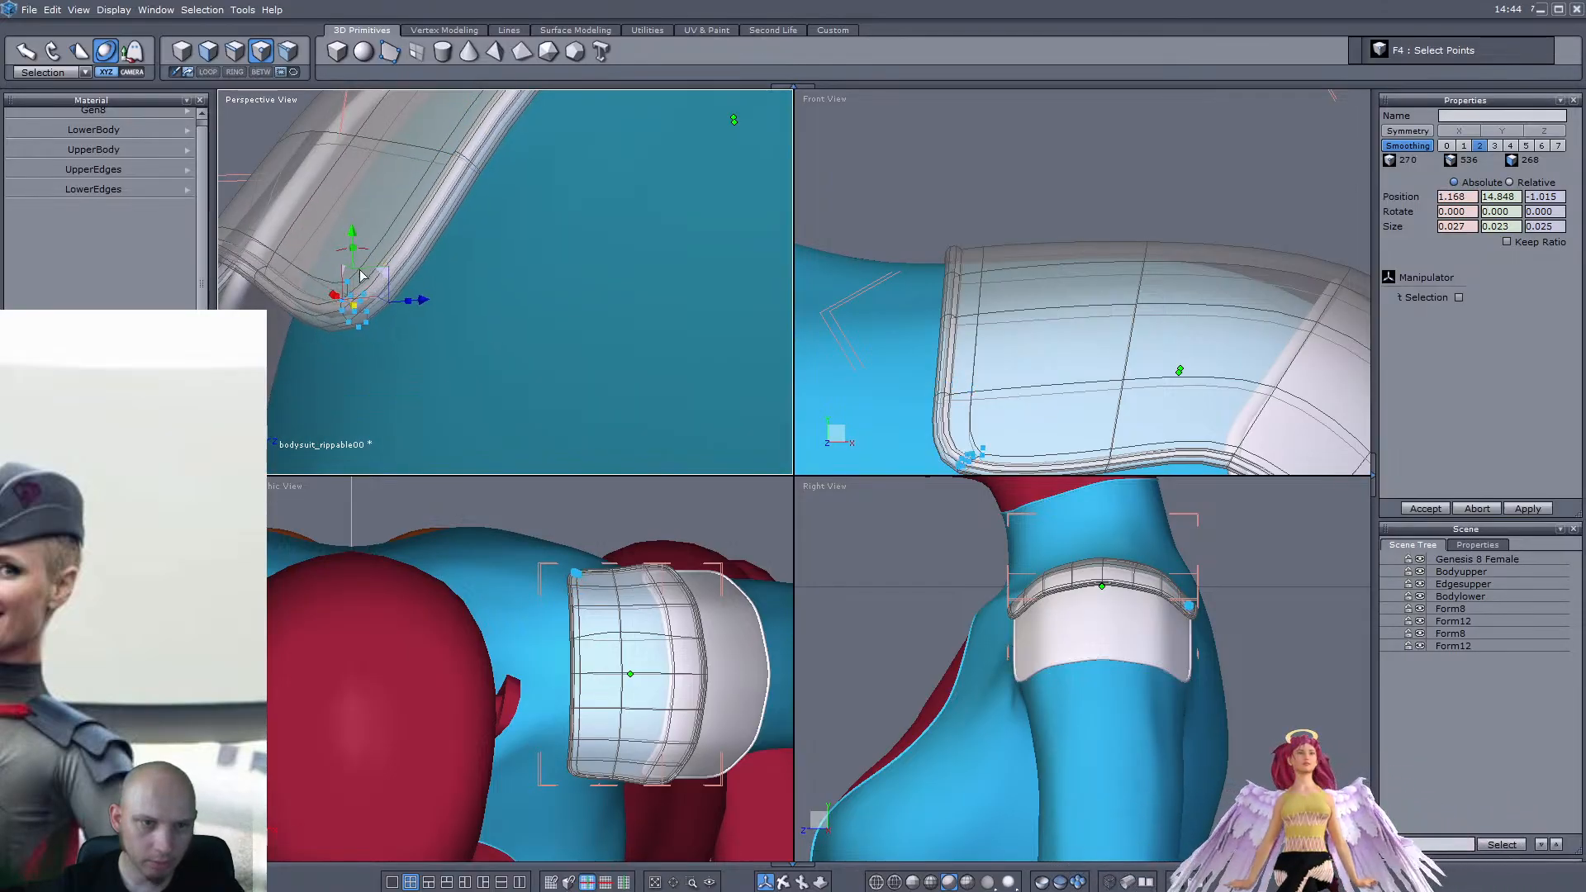
Examine the fit of both shoulder pads and their trims from the front, back and side
scroll(372, 274, down, 6)
middle_drag(563, 369, 566, 291)
scroll(566, 291, up, 8)
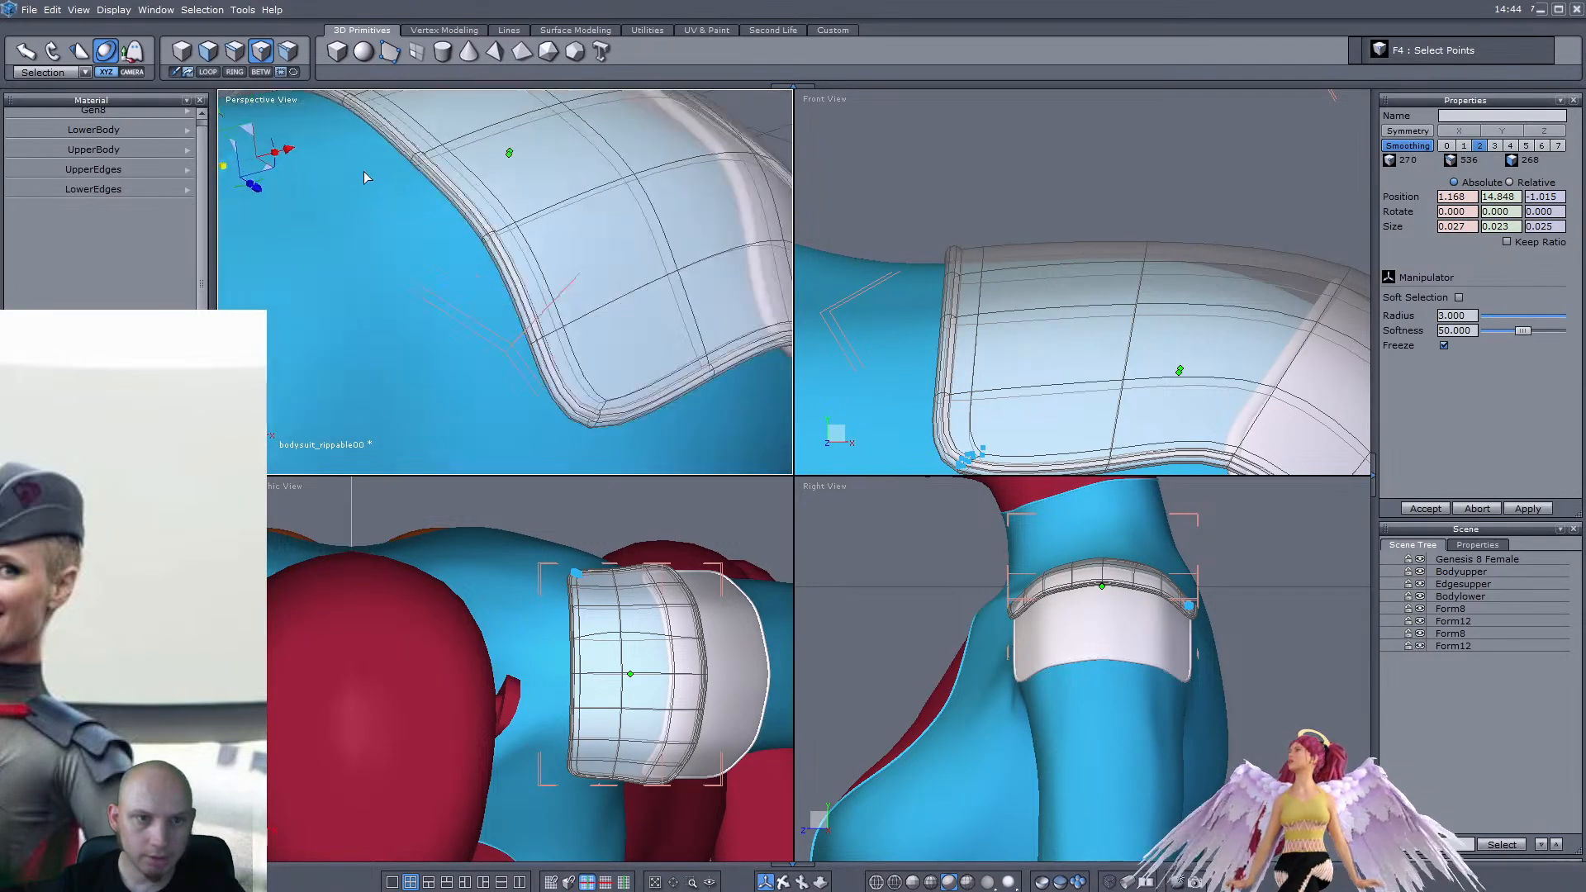
scroll(541, 165, down, 8)
middle_drag(372, 161, 595, 245)
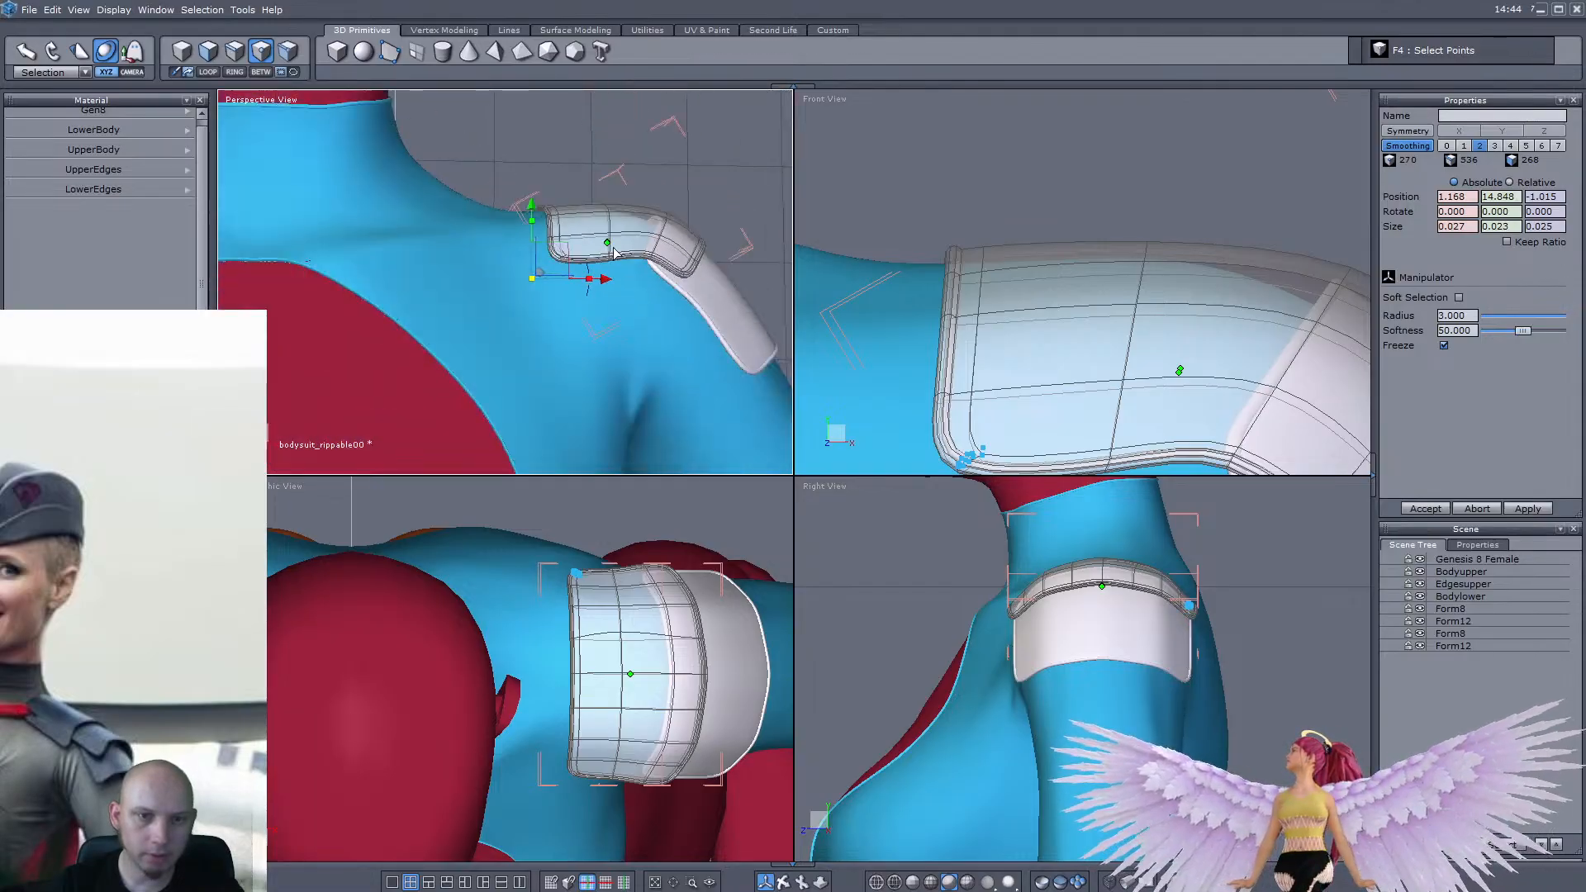
scroll(597, 246, up, 3)
key(F1)
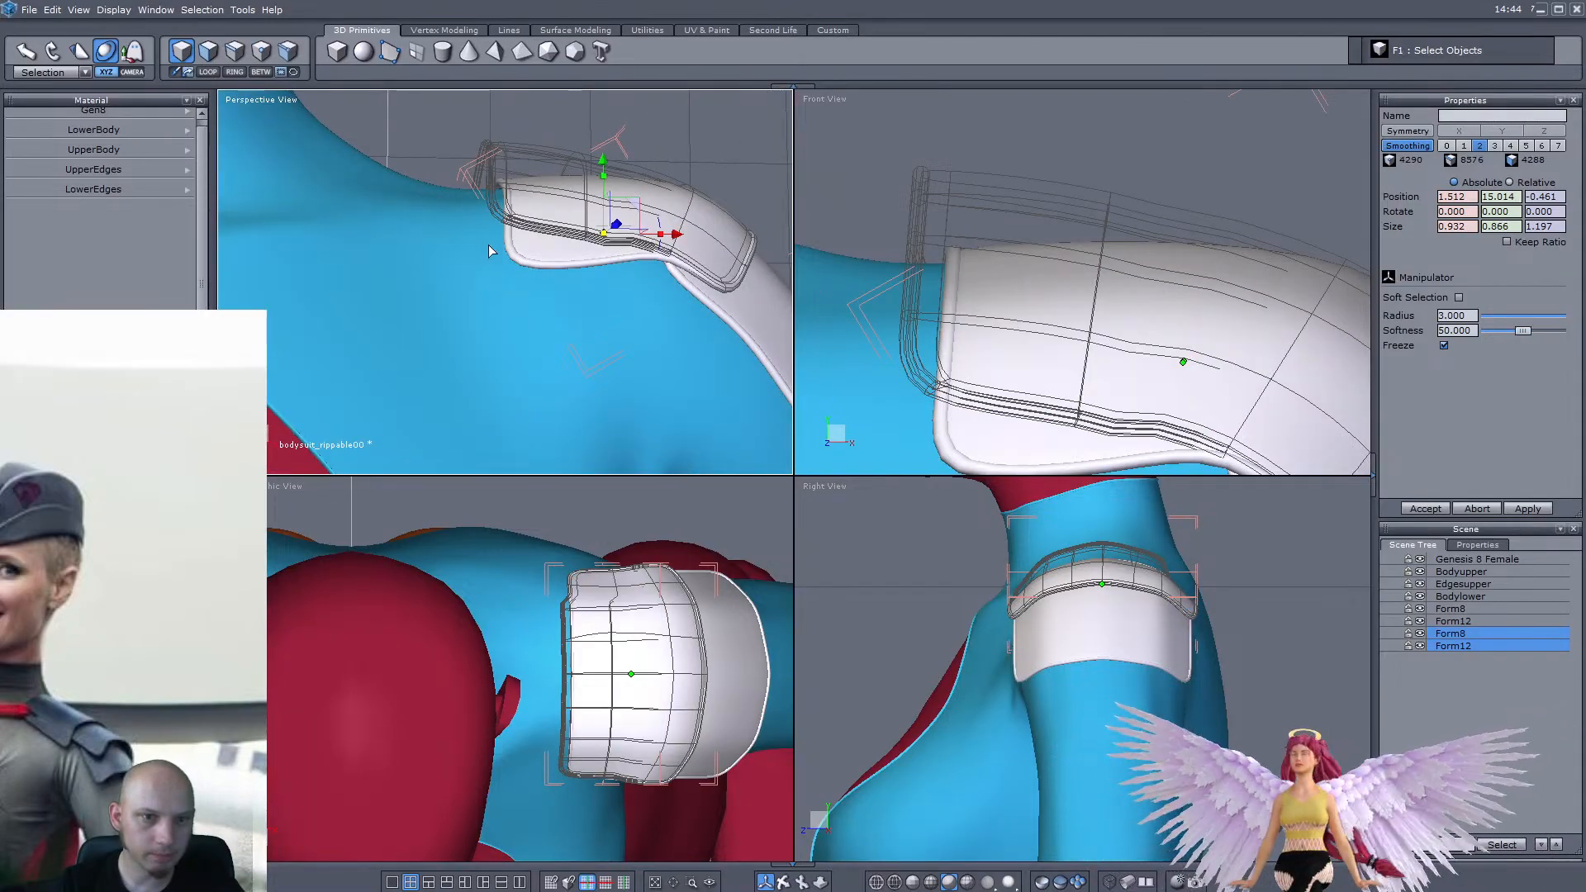
middle_drag(553, 289, 380, 360)
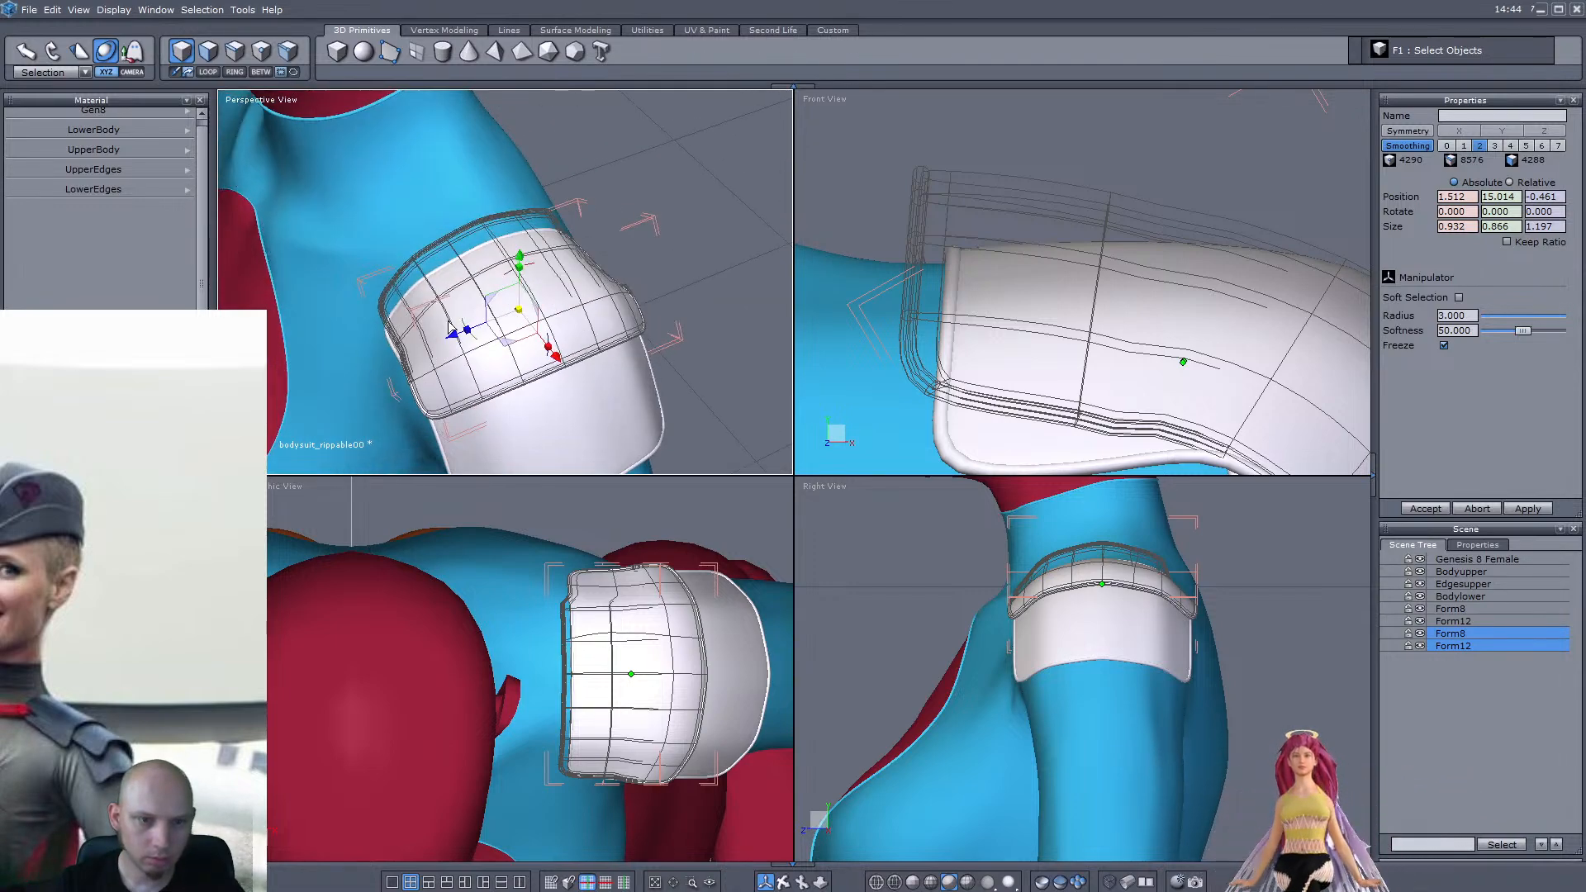
middle_drag(585, 275, 402, 190)
scroll(609, 312, up, 3)
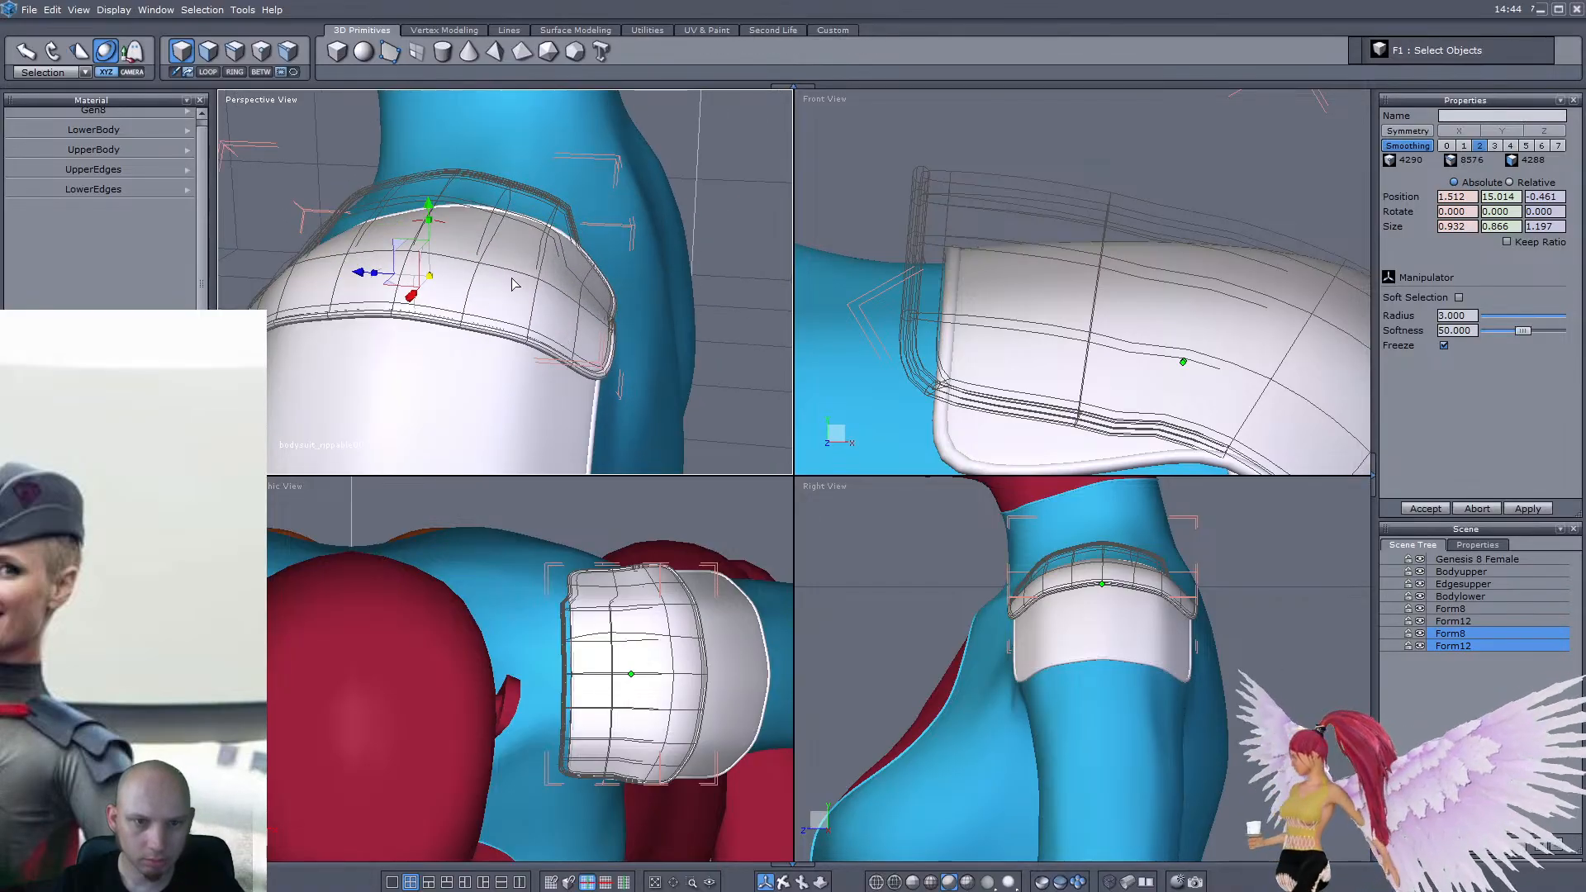
middle_drag(609, 312, 394, 250)
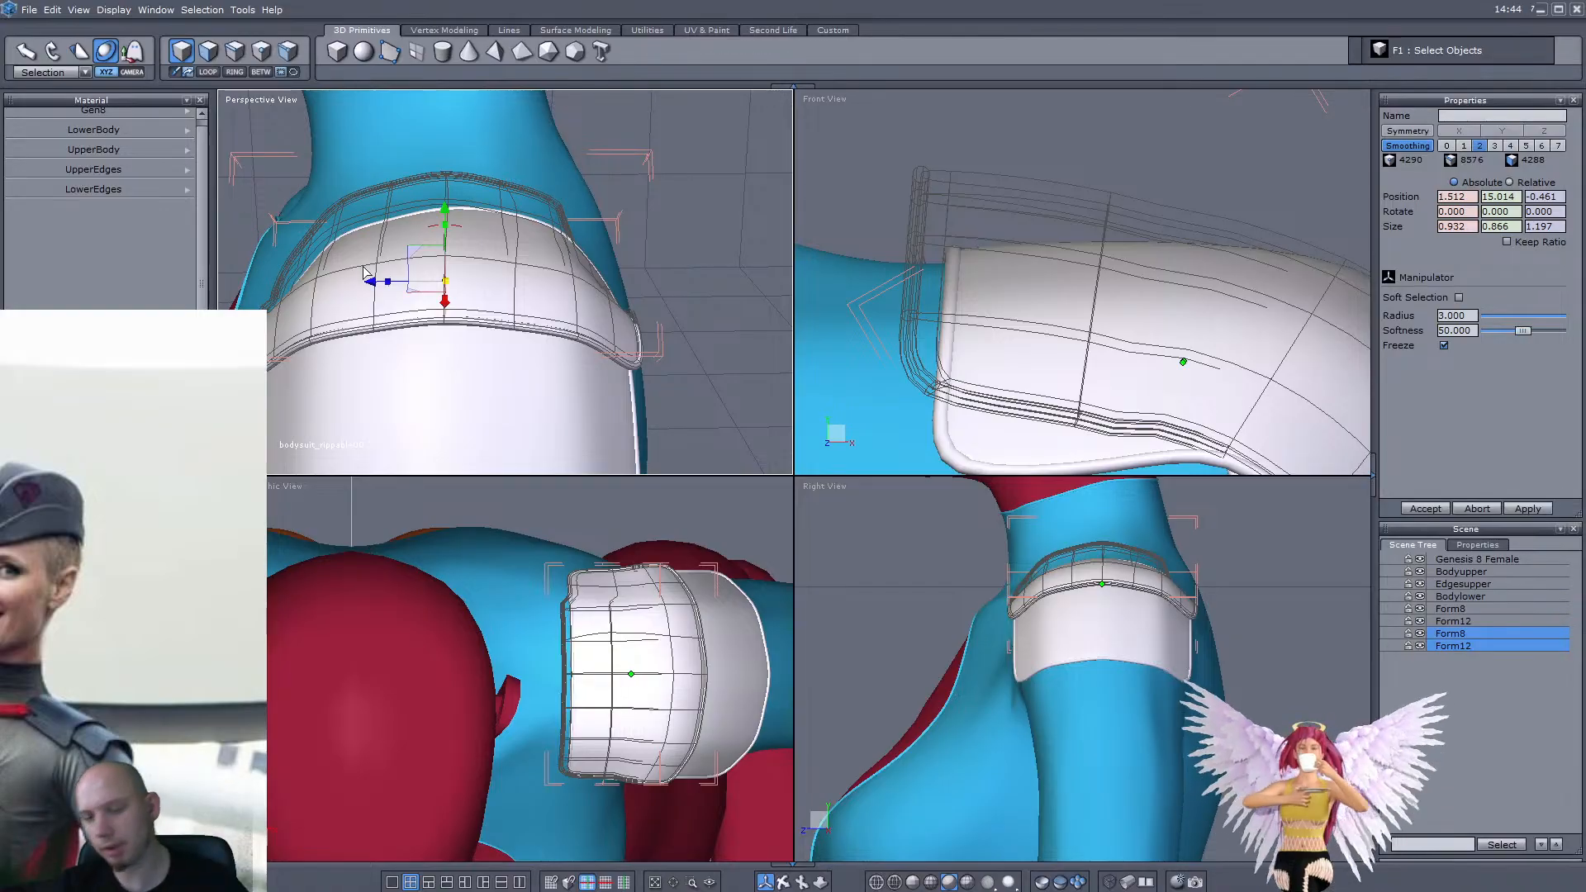
middle_drag(363, 271, 553, 259)
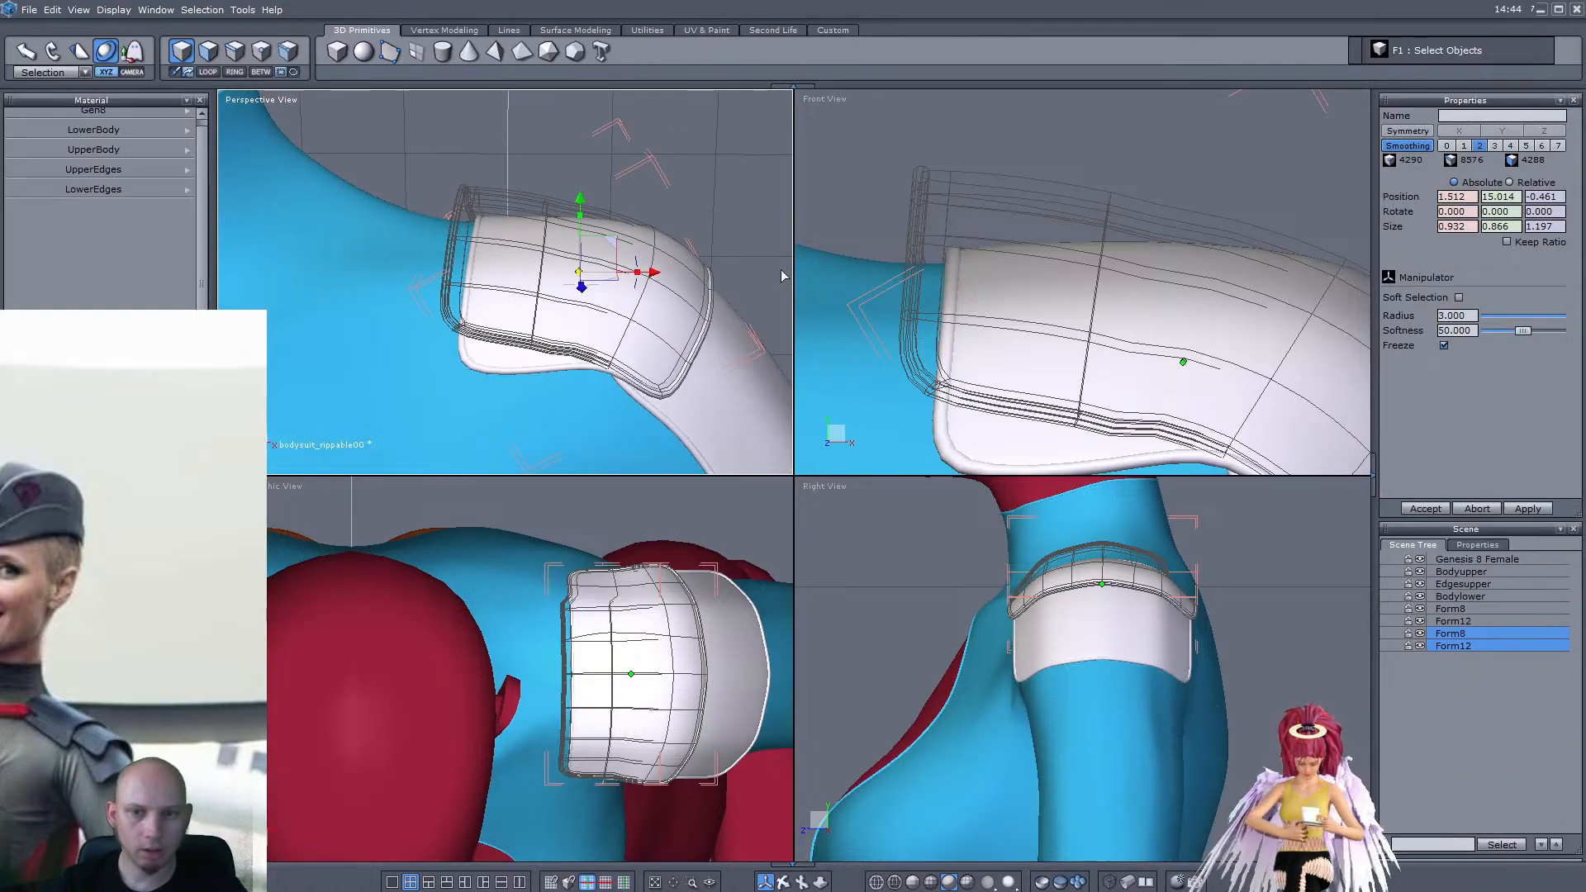
scroll(899, 150, down, 5)
click(899, 150)
scroll(909, 156, up, 5)
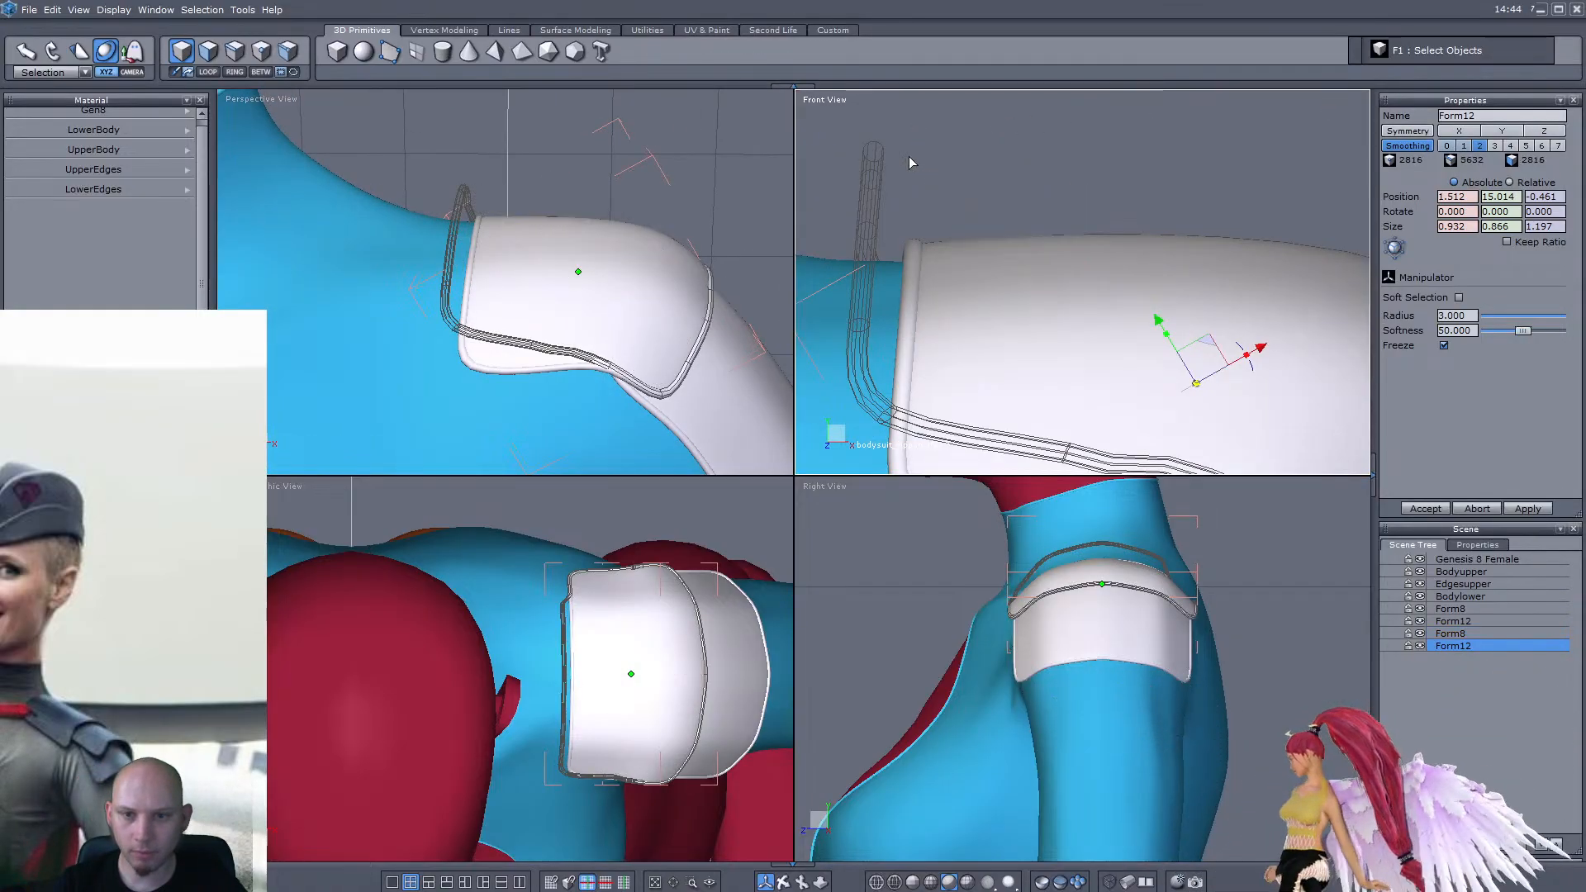
scroll(909, 157, down, 5)
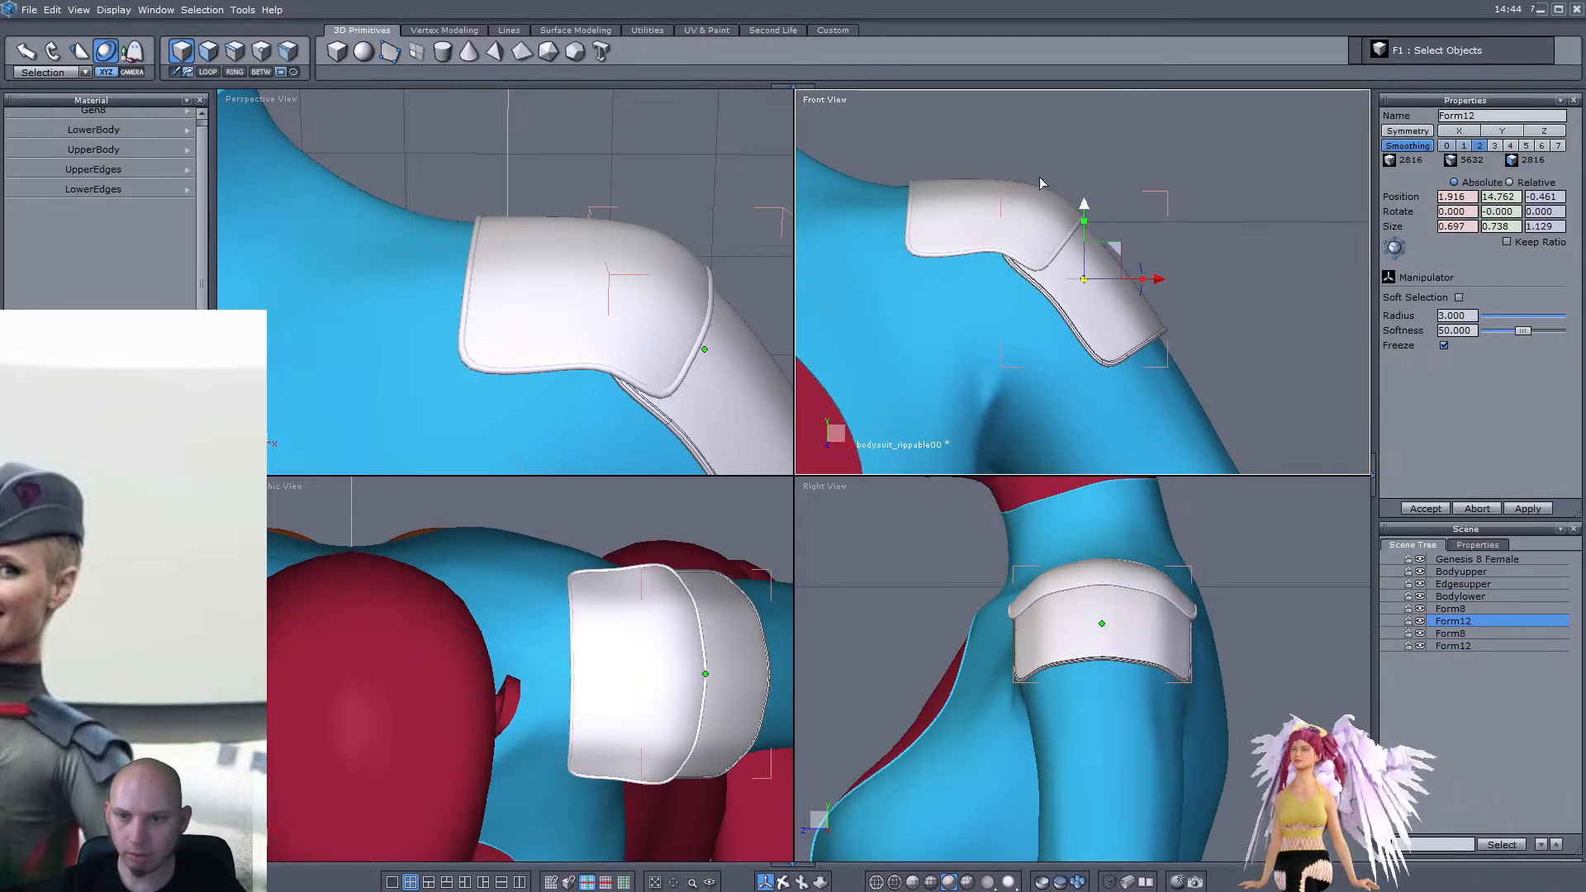
click(1021, 197)
scroll(1183, 223, down, 4)
scroll(1062, 169, up, 5)
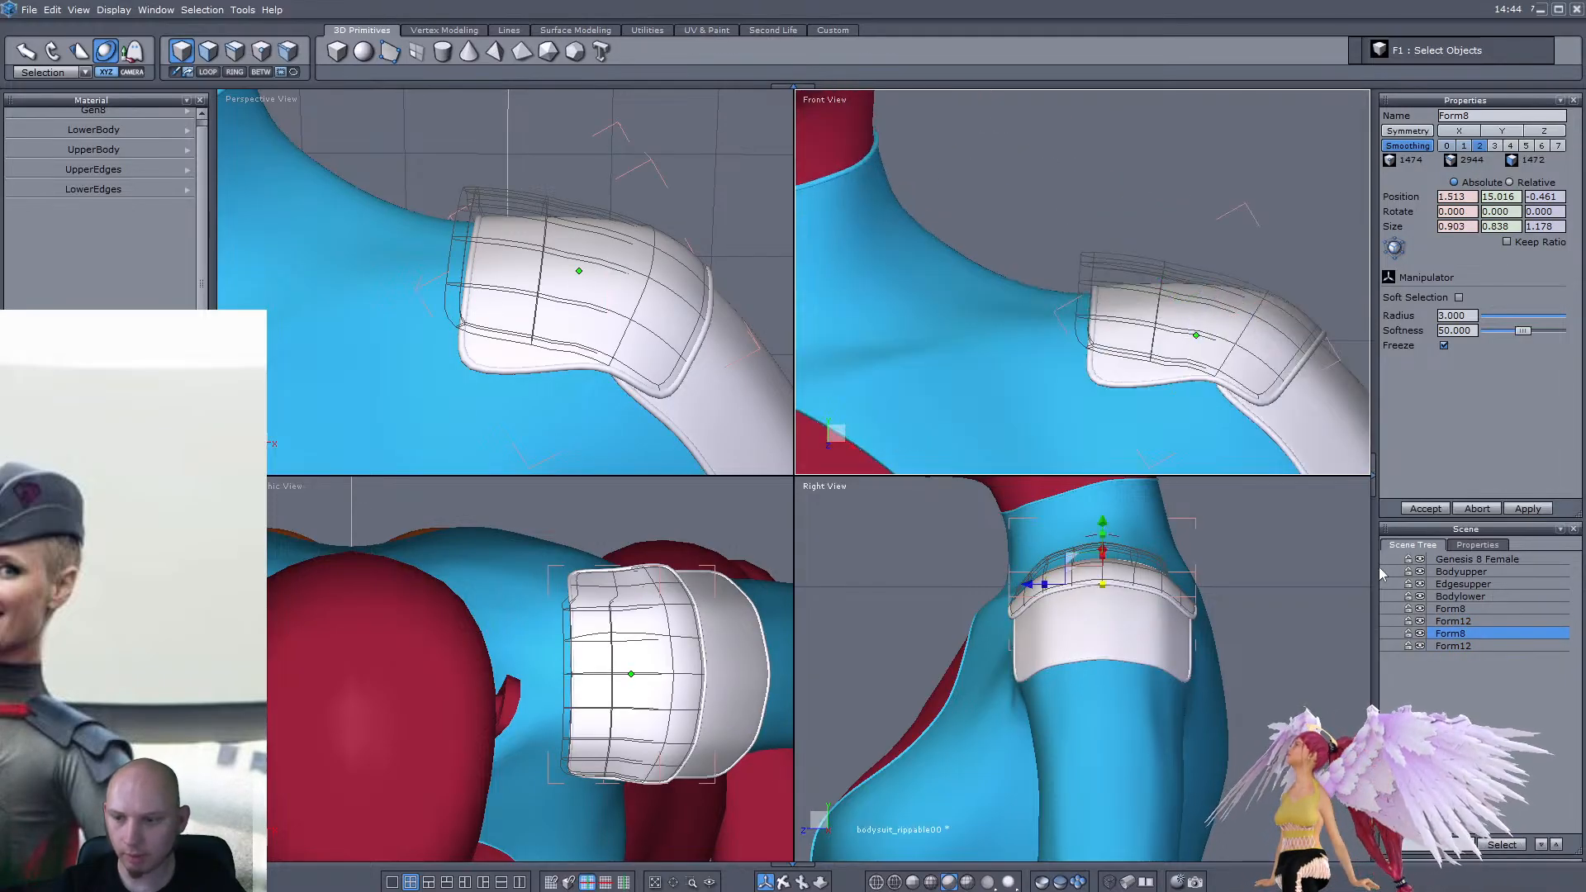
click(1480, 685)
right_drag(975, 252, 996, 238)
right_drag(453, 201, 420, 134)
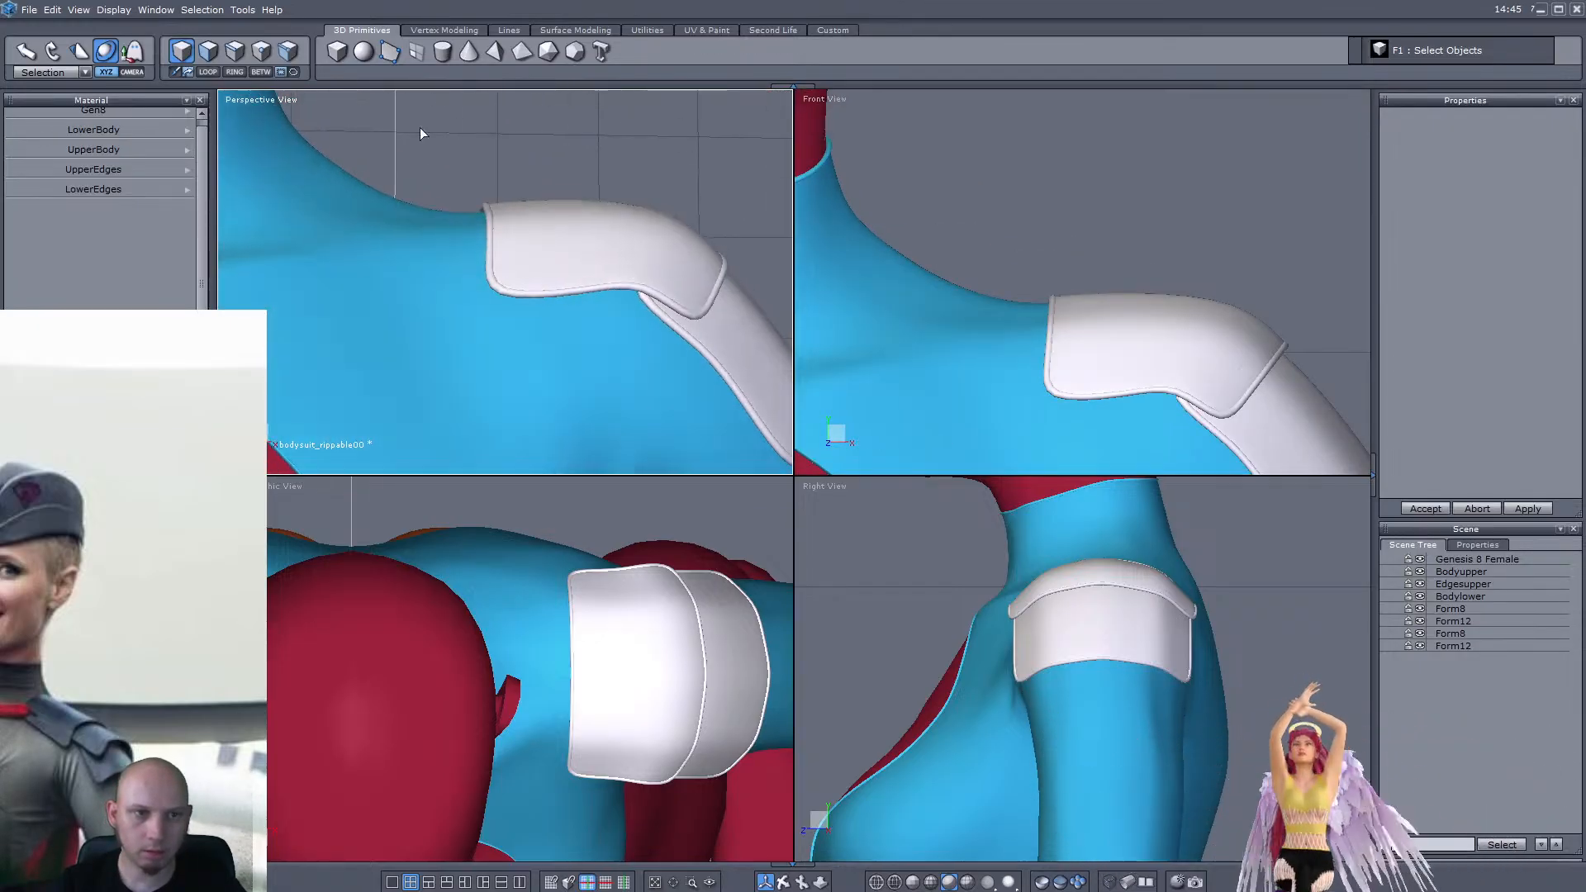
Create a cylinder over the shoulder beside the neck with 9 points per section and 4 sections
click(442, 51)
scroll(1029, 289, down, 3)
scroll(1023, 311, up, 3)
drag(1023, 311, 1173, 334)
click(1173, 164)
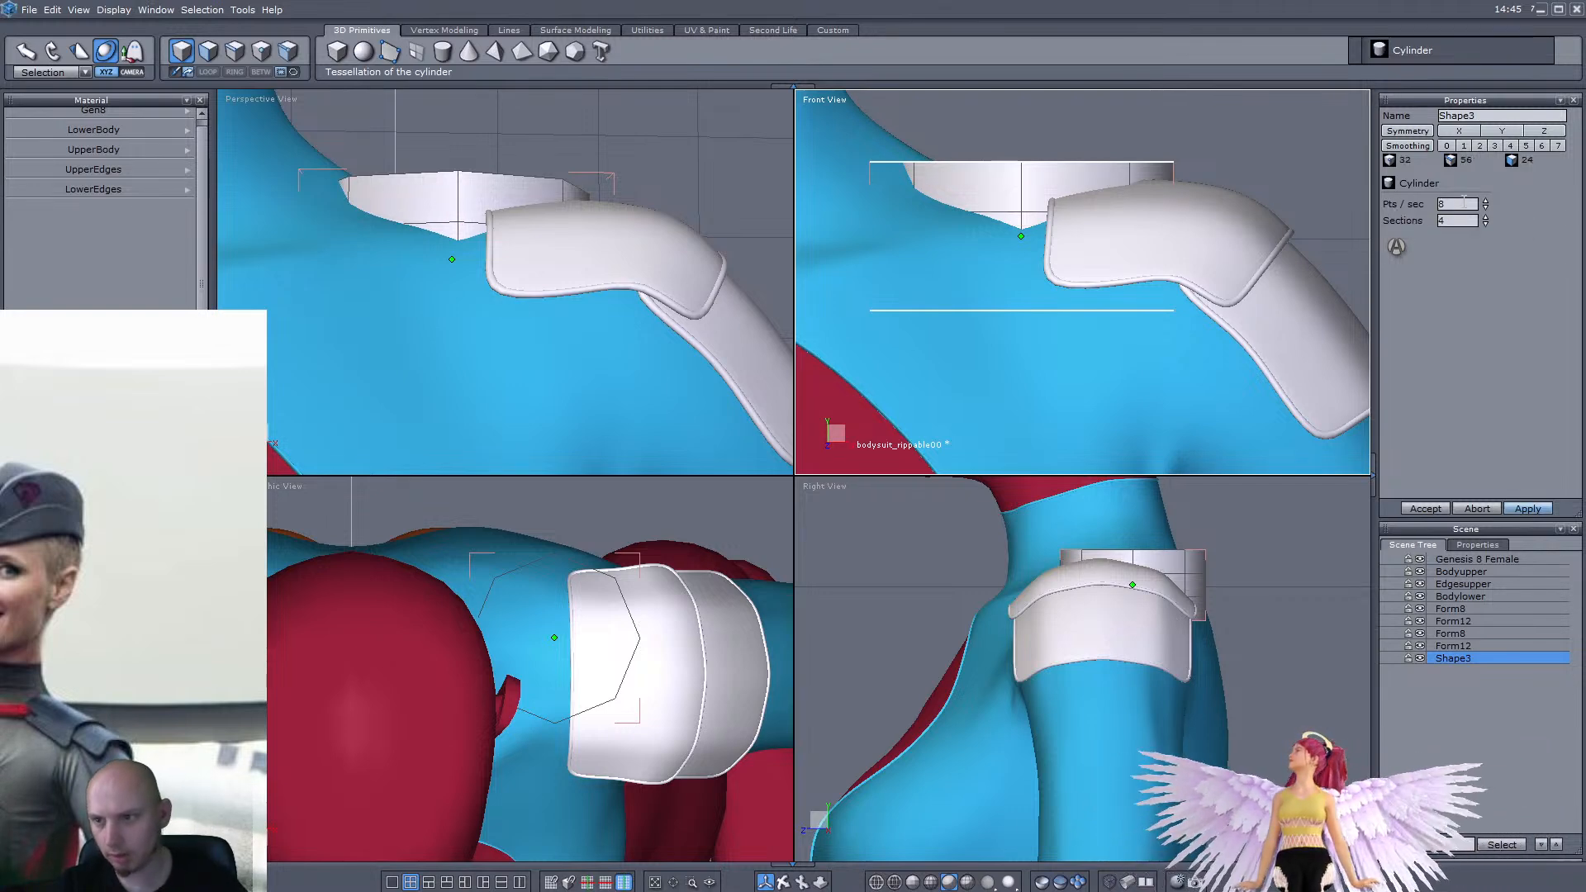
text(9)
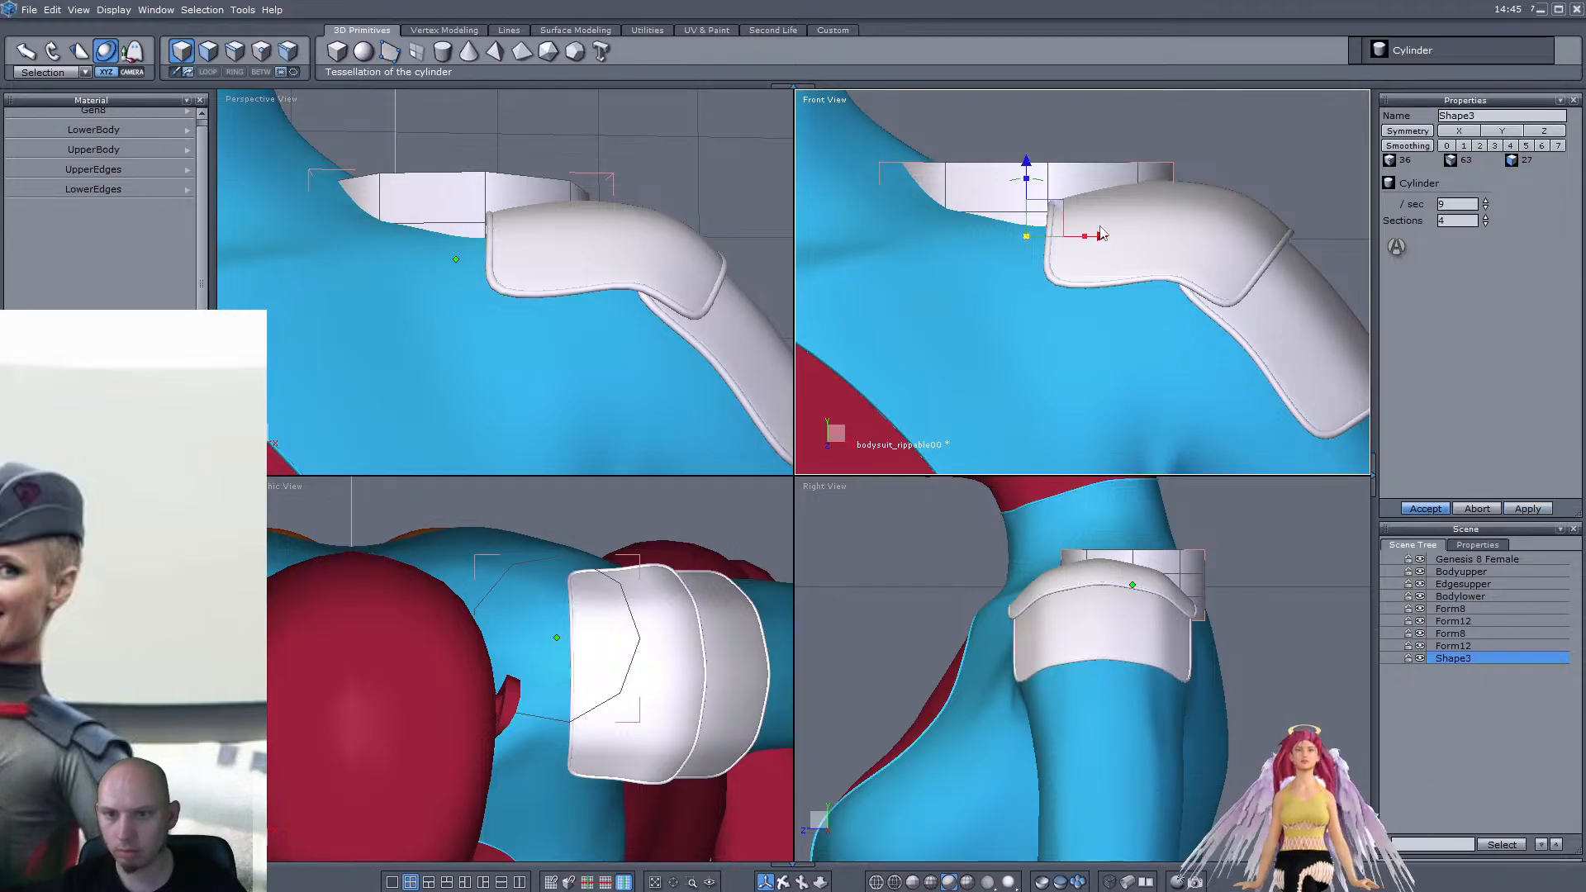
key(Return)
Rotate the cylinder onto its side, lower it over the shoulder and stretch it from front to back
drag(1036, 180, 973, 229)
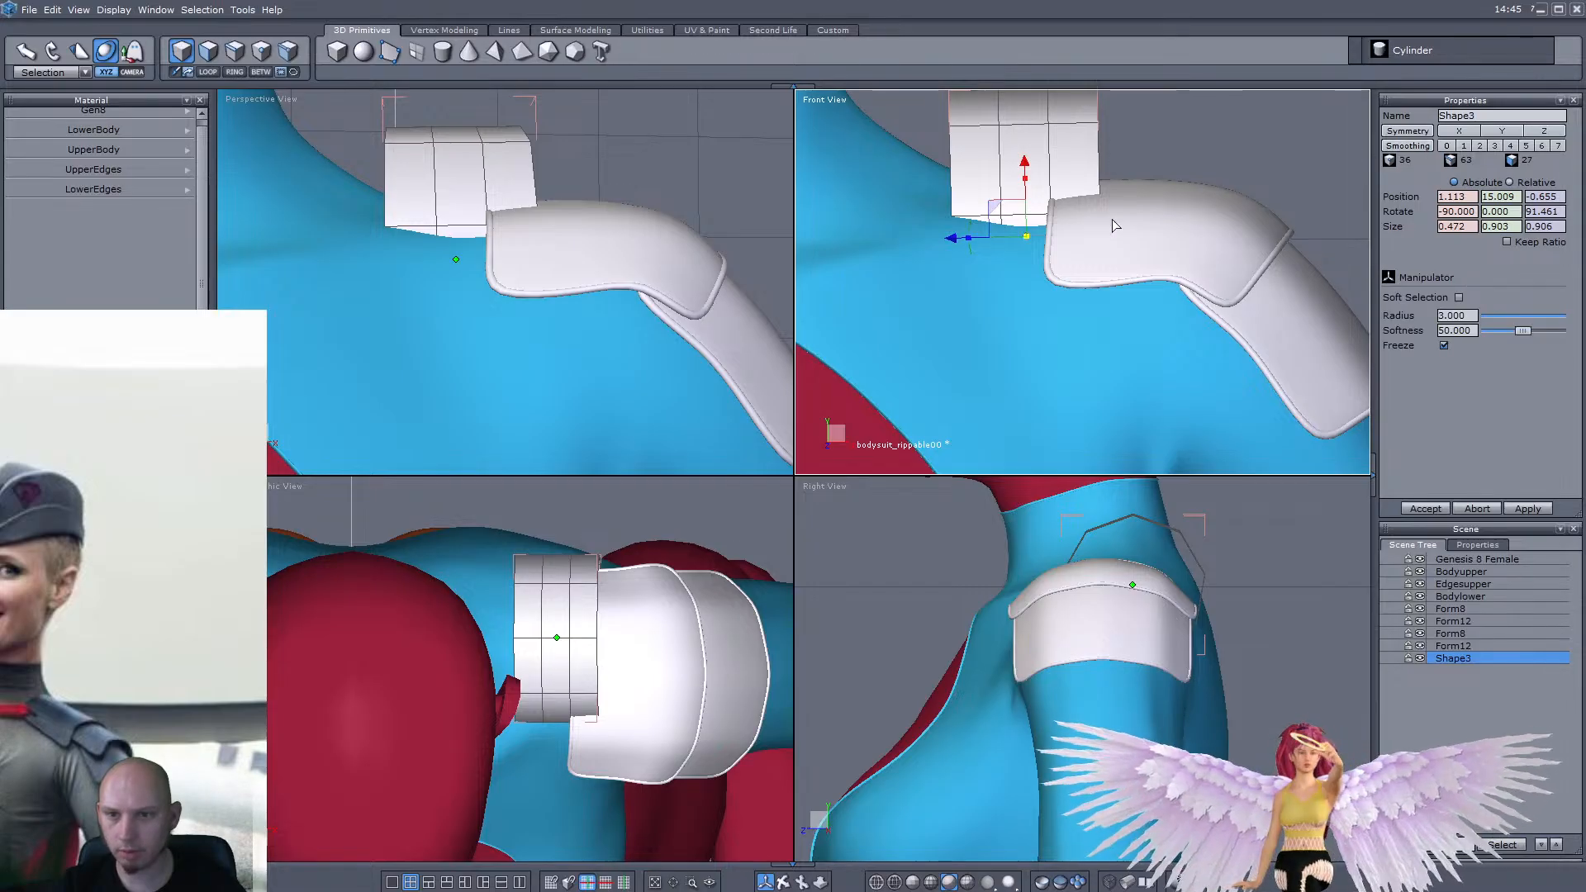
drag(971, 234, 999, 274)
mouse_move(1187, 615)
mouse_down()
mouse_move(1155, 616)
mouse_move(1195, 618)
mouse_up()
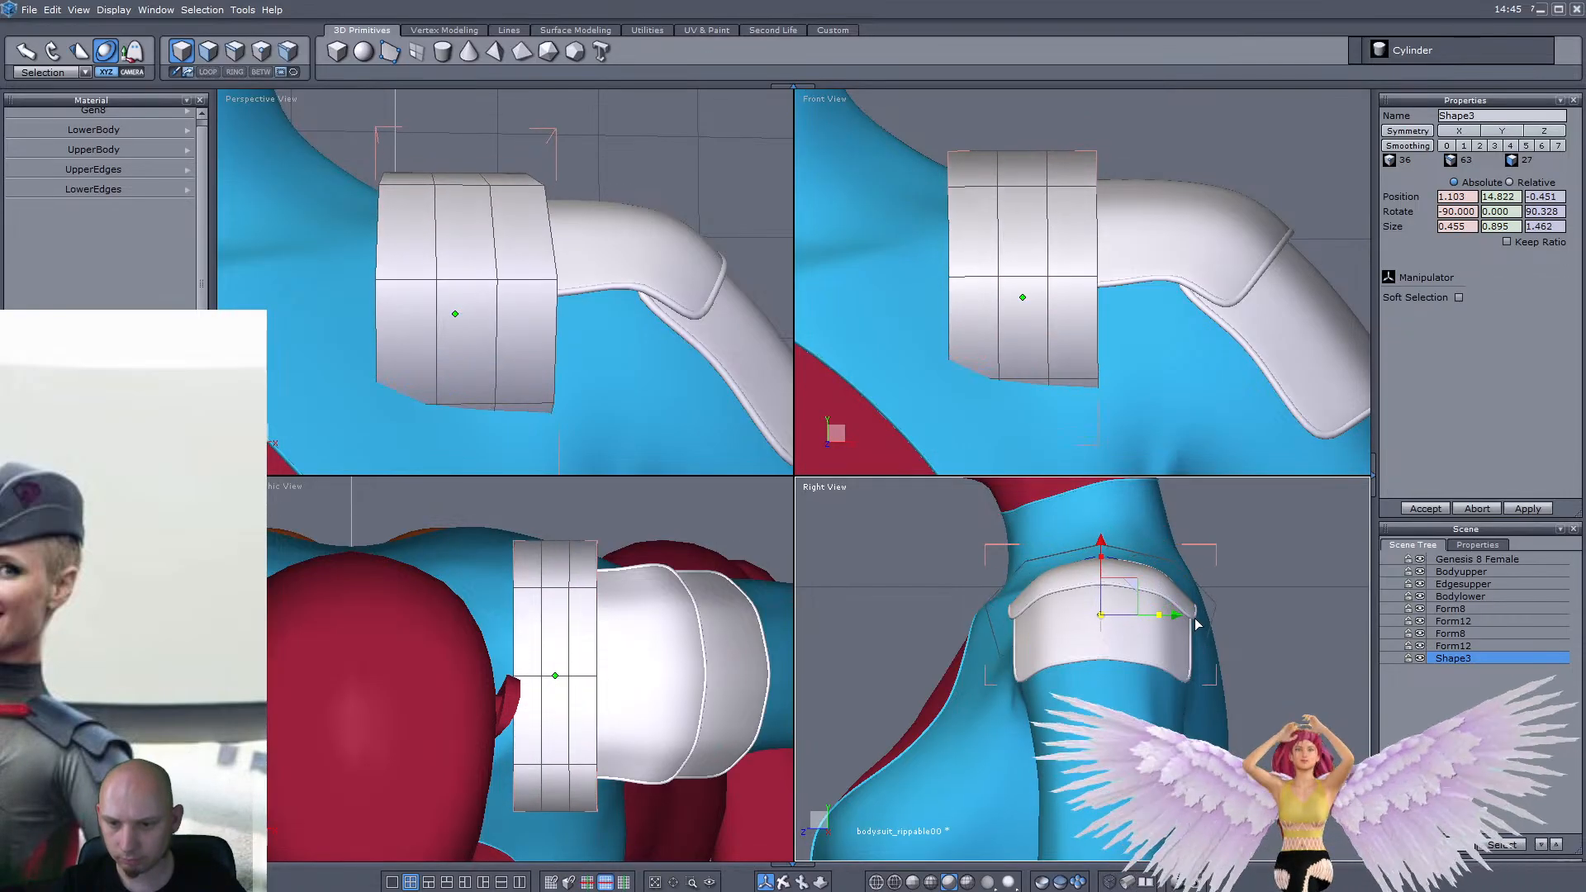
Delete the cylinder's lower faces and stretch the remaining strip lengthwise between the neck and the upper pad
click(207, 51)
drag(1037, 618, 1272, 743)
key(Delete)
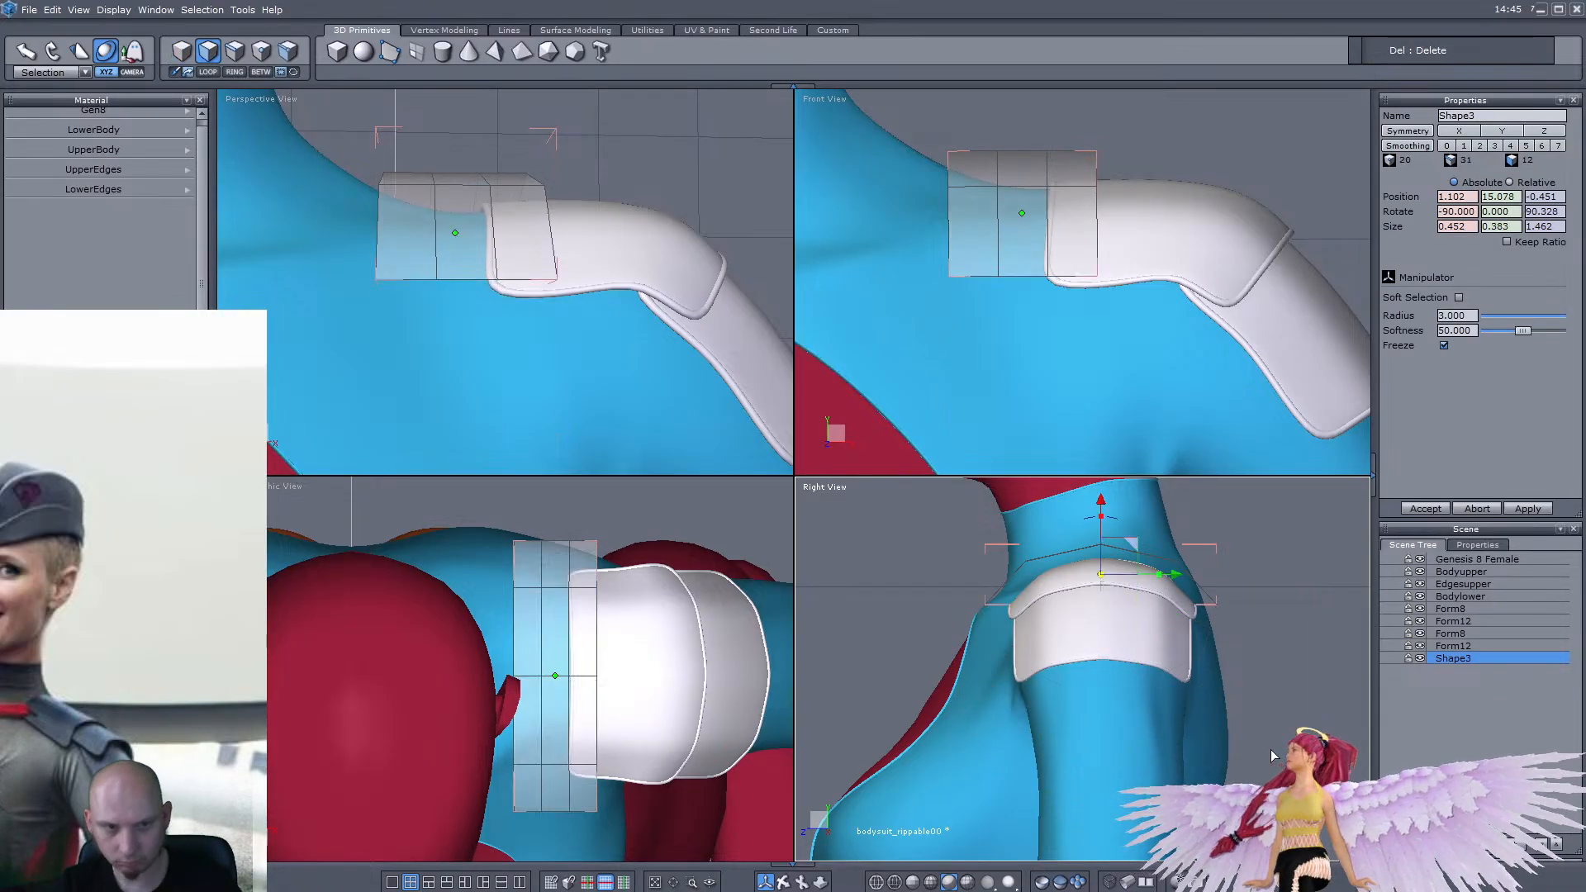
right_drag(603, 319, 430, 330)
drag(396, 323, 335, 335)
scroll(1048, 187, up, 2)
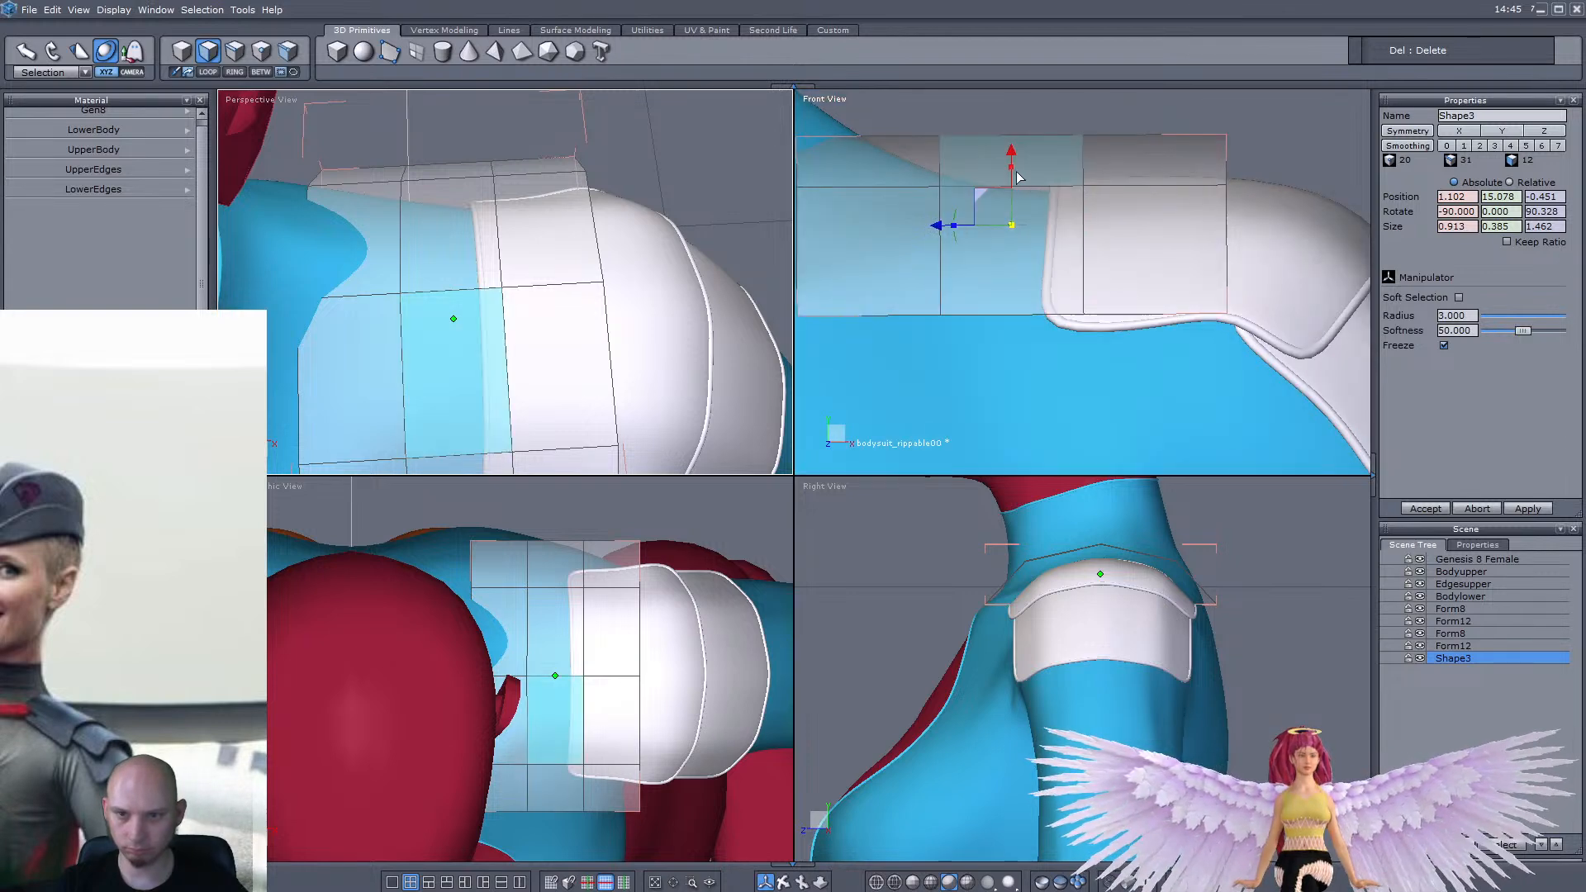
Select the ring of lengthwise edges on the strip and connect them to add extra edge loops across it
click(1039, 323)
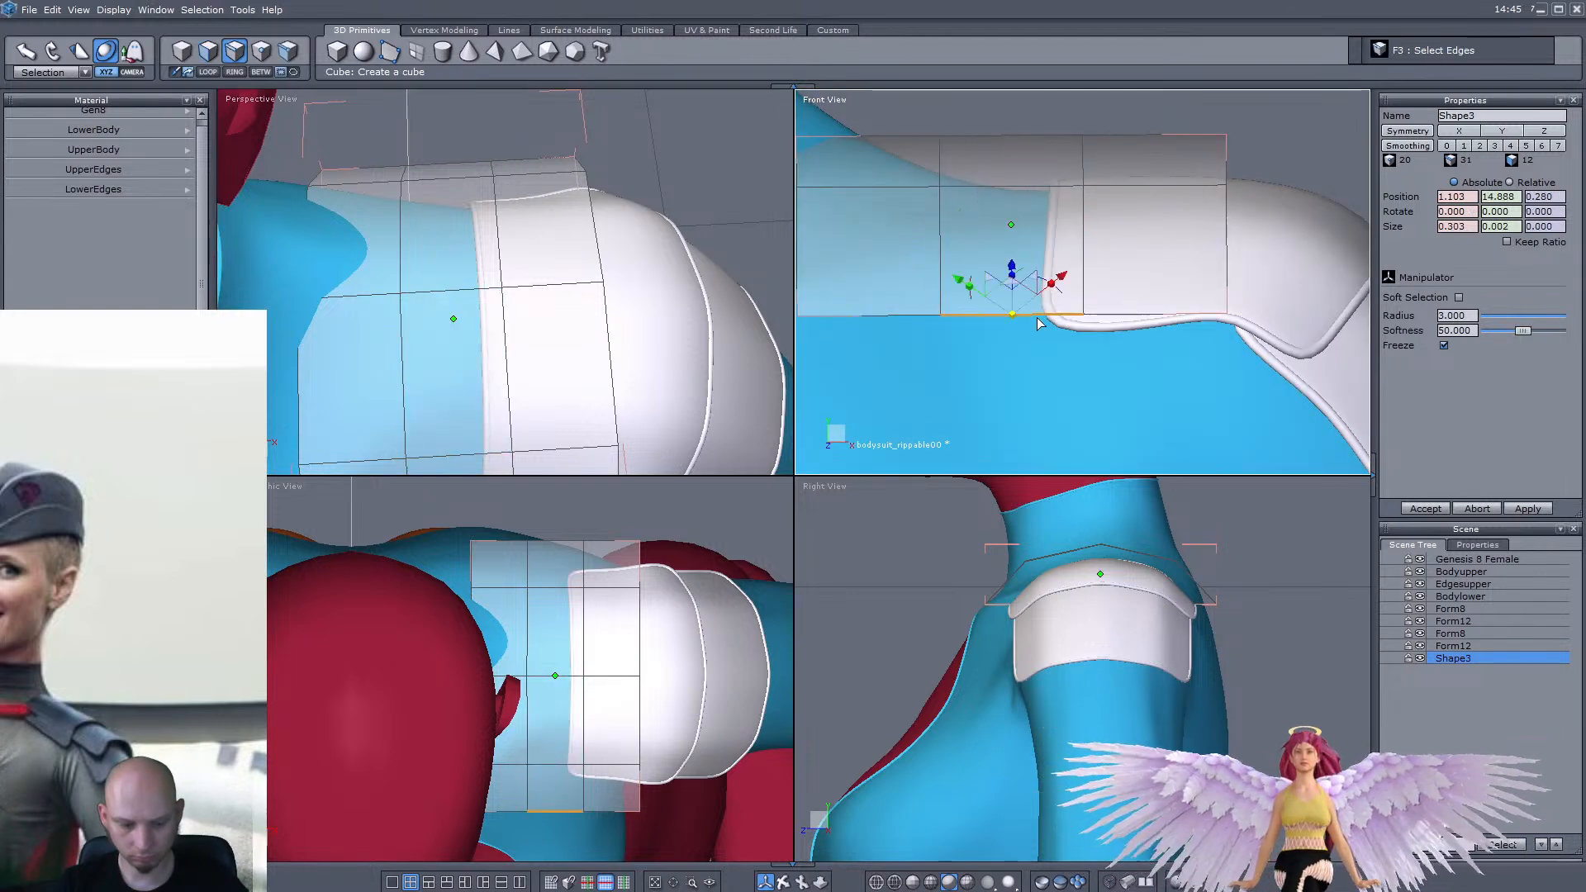
key(k)
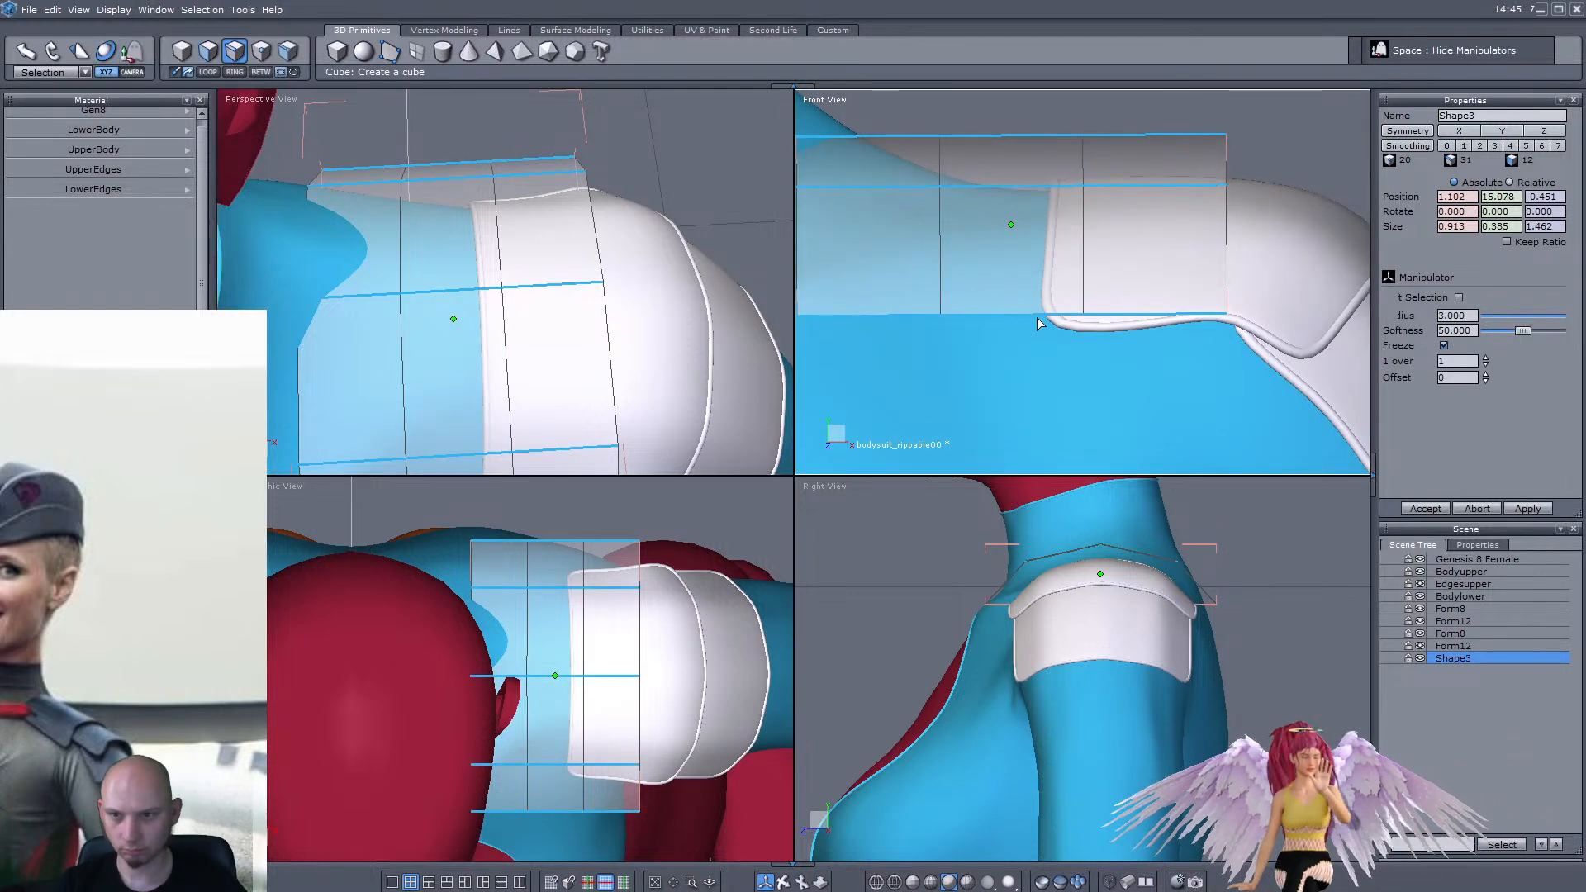
key(alt+a)
Select the strip's middle edge loop, set the manipulator to World orientation, and lower the loop toward the shoulder
scroll(1208, 172, down, 2)
scroll(1182, 154, up, 2)
scroll(1178, 154, down, 1)
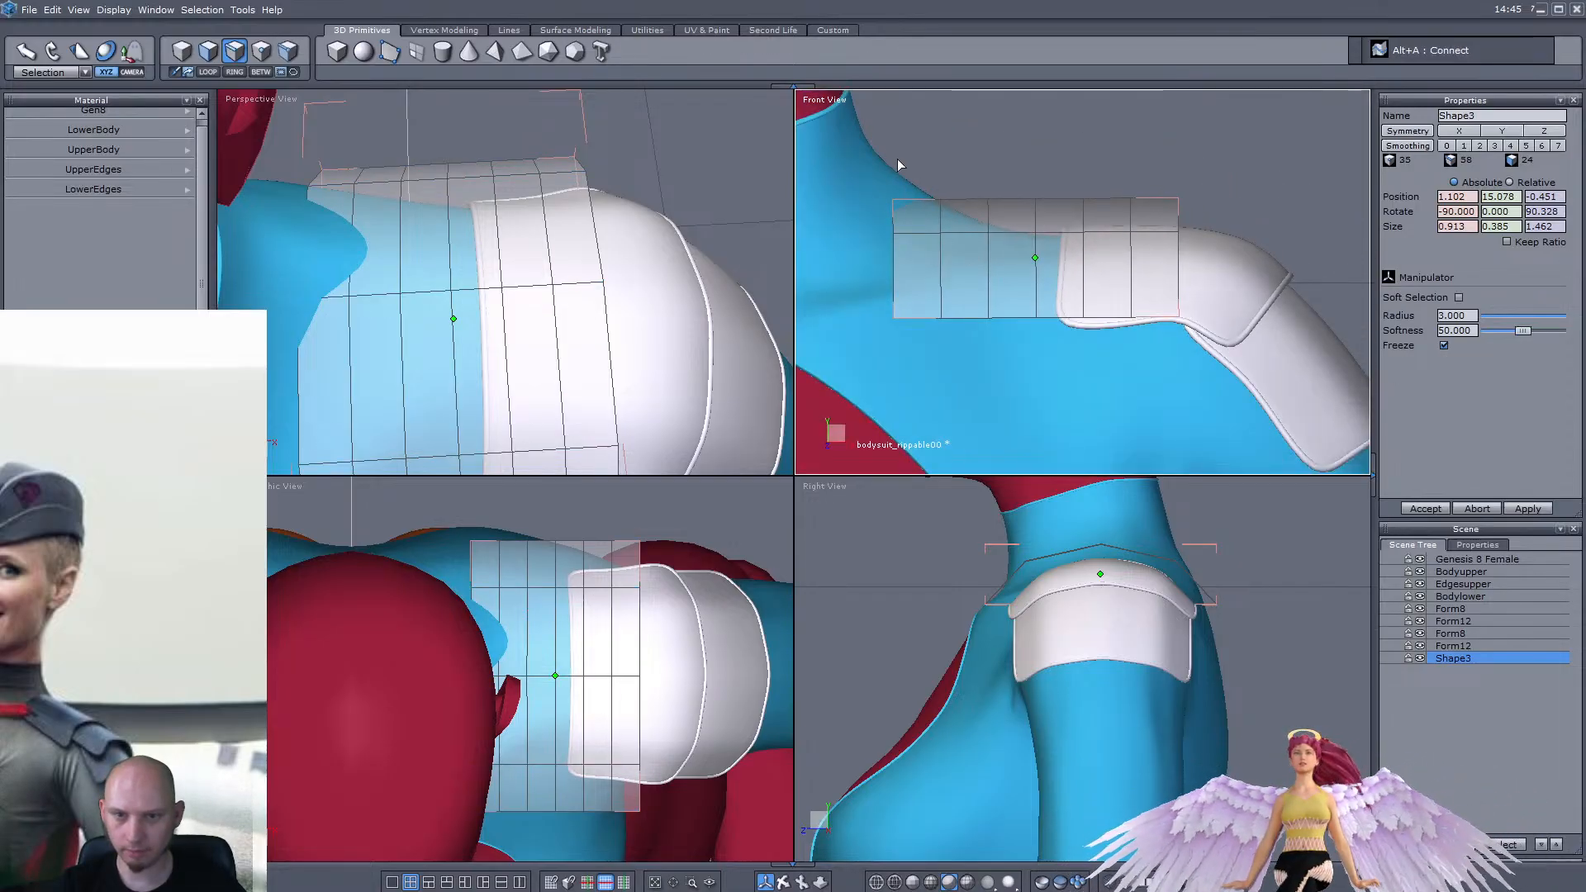
drag(878, 132, 1066, 386)
scroll(1065, 247, up, 2)
scroll(1050, 268, up, 2)
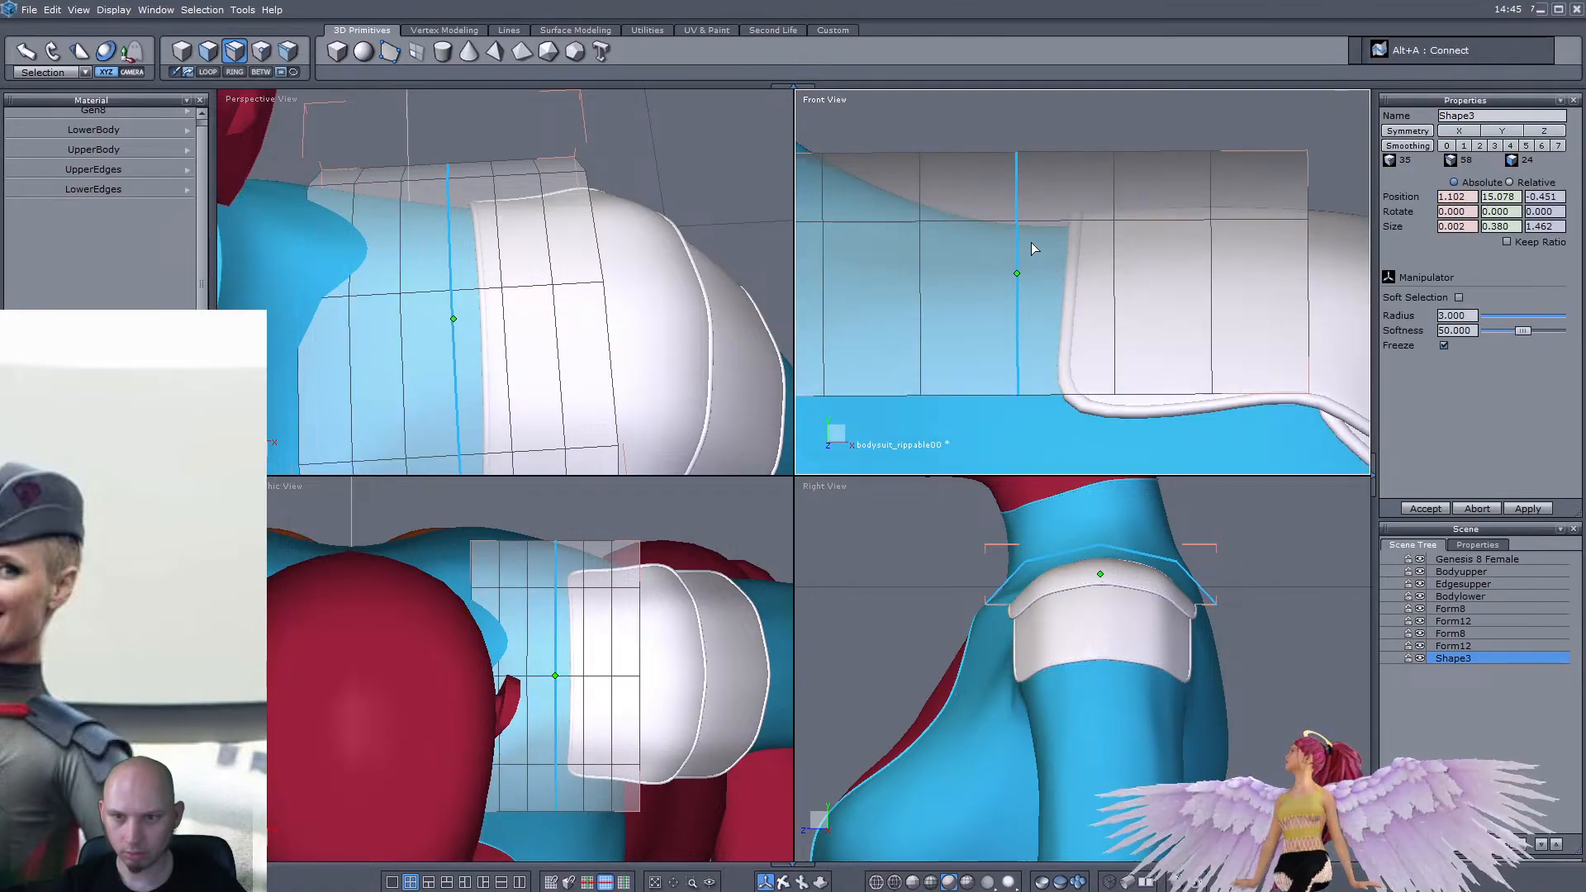
scroll(1034, 248, down, 4)
scroll(1033, 248, up, 3)
drag(1017, 186, 1046, 334)
scroll(1031, 242, up, 3)
click(59, 72)
click(45, 97)
drag(1045, 262, 1047, 343)
Lower each of the strip's outer edge loops closer to the upper shoulder pad
drag(1095, 150, 1157, 393)
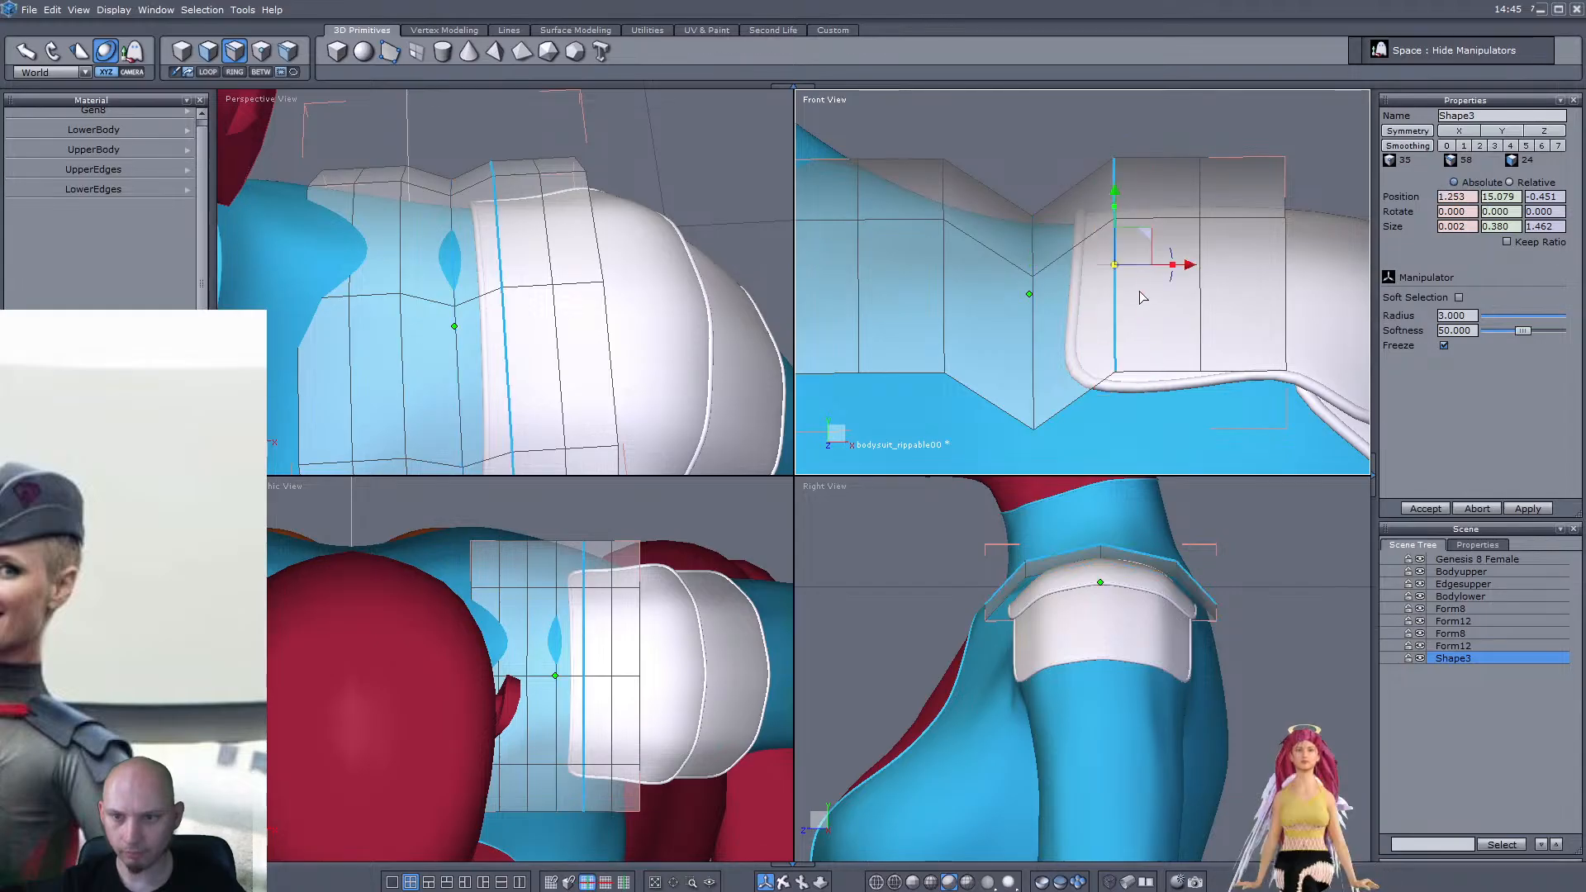
drag(1149, 239, 1155, 283)
drag(1181, 122, 1246, 409)
drag(1233, 277, 1242, 318)
drag(1271, 147, 1348, 418)
drag(1320, 234, 1318, 268)
Lower and tilt the strip's inner edge loops to follow the neck slope, extending the end loop up toward the neck
scroll(1158, 294, down, 3)
scroll(989, 240, up, 3)
drag(1050, 152, 1094, 419)
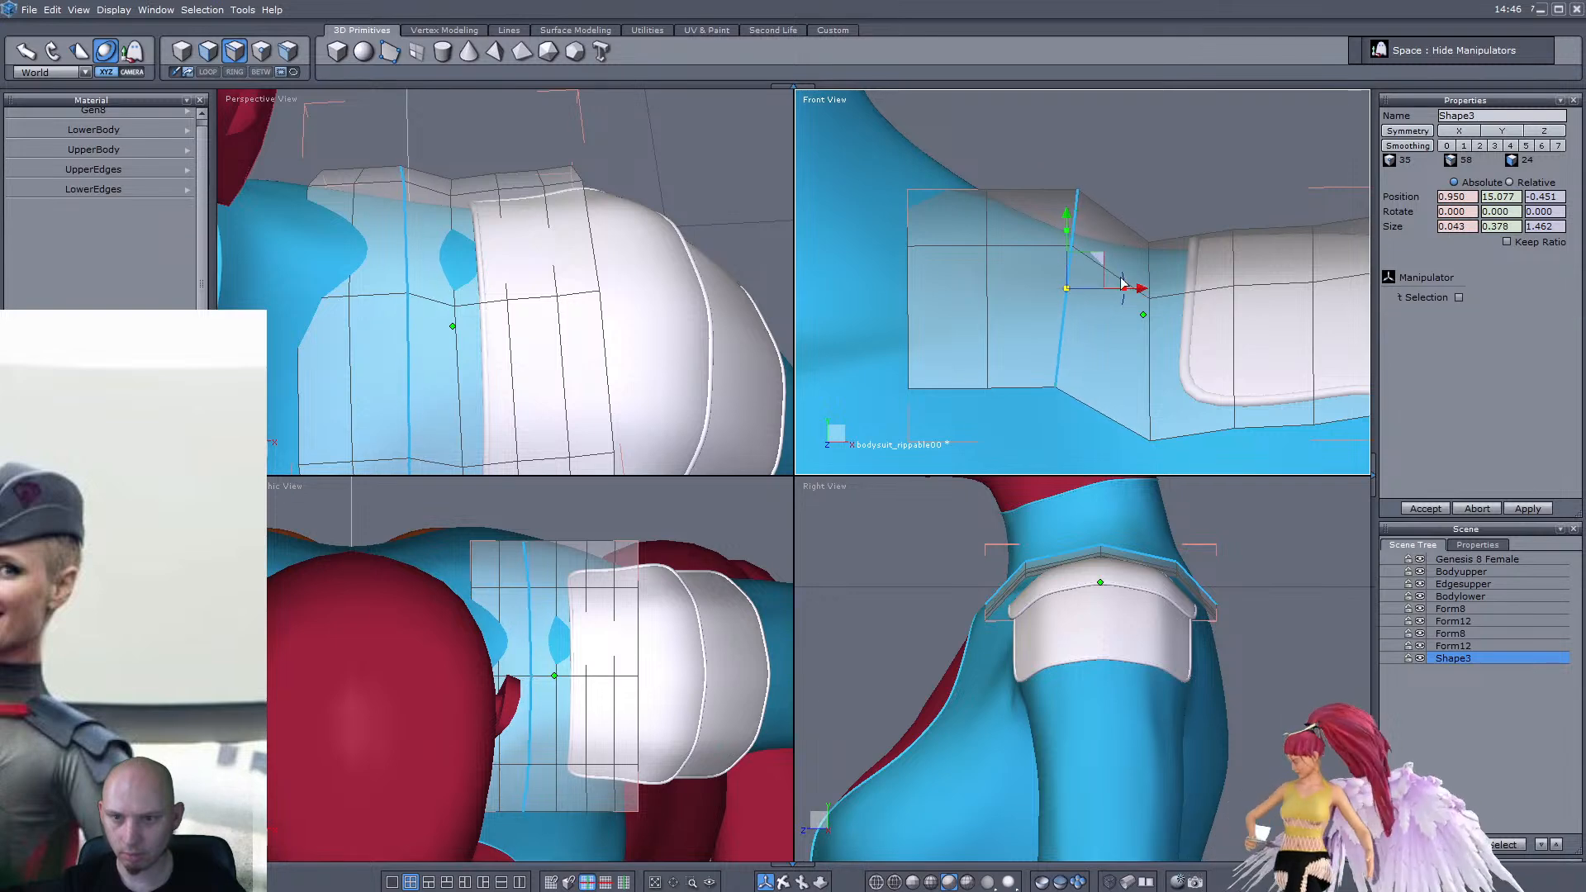
drag(1098, 255, 1105, 276)
drag(880, 133, 1025, 463)
drag(1005, 280, 1018, 314)
drag(971, 259, 944, 212)
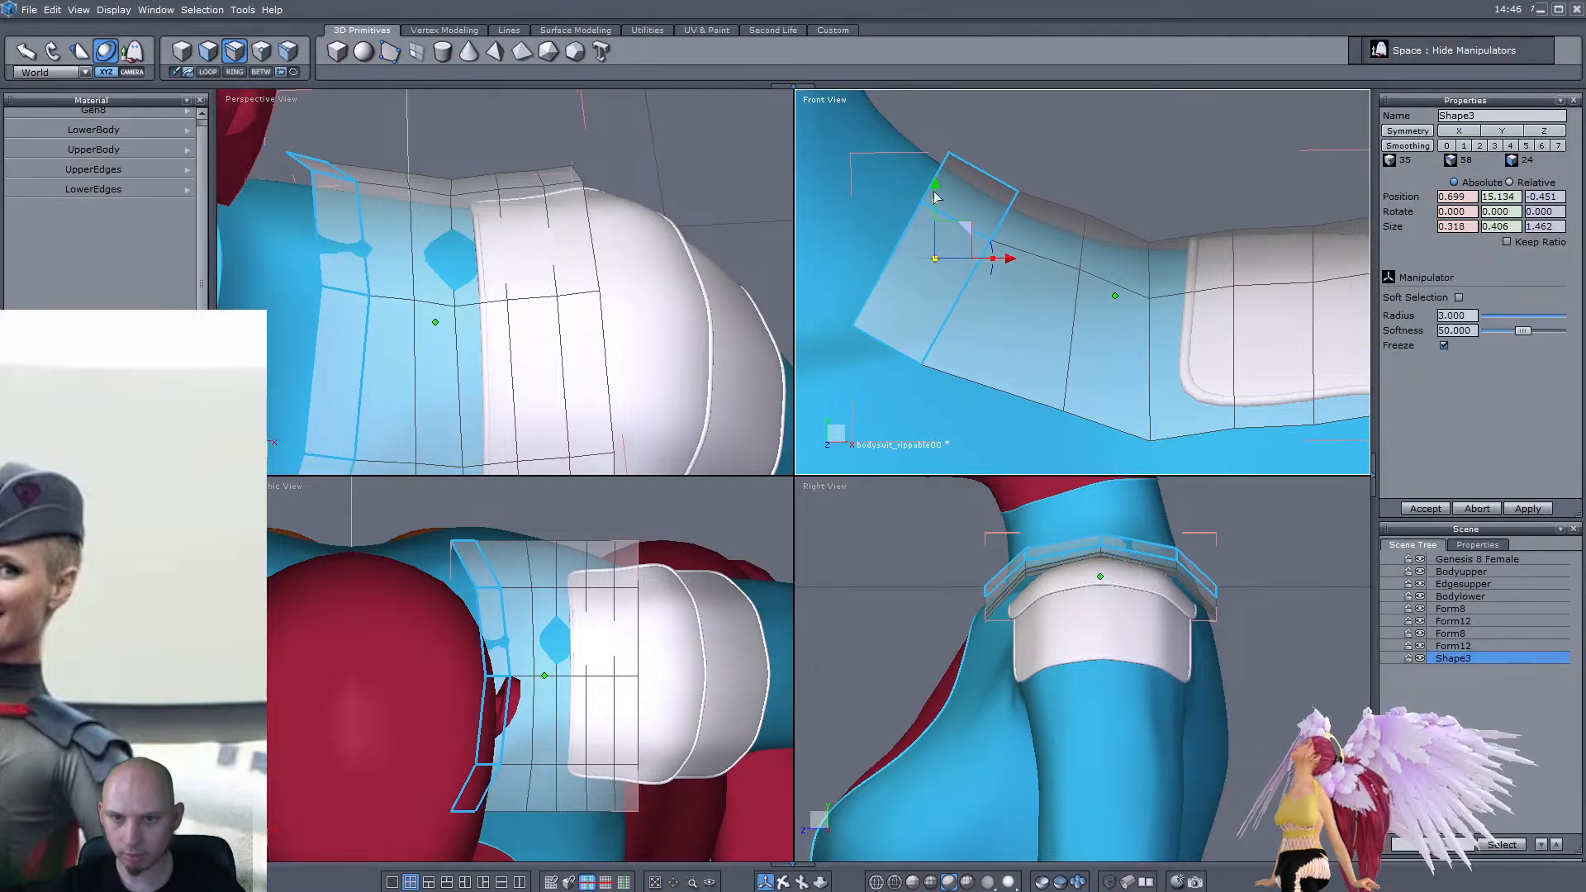
drag(958, 141, 812, 326)
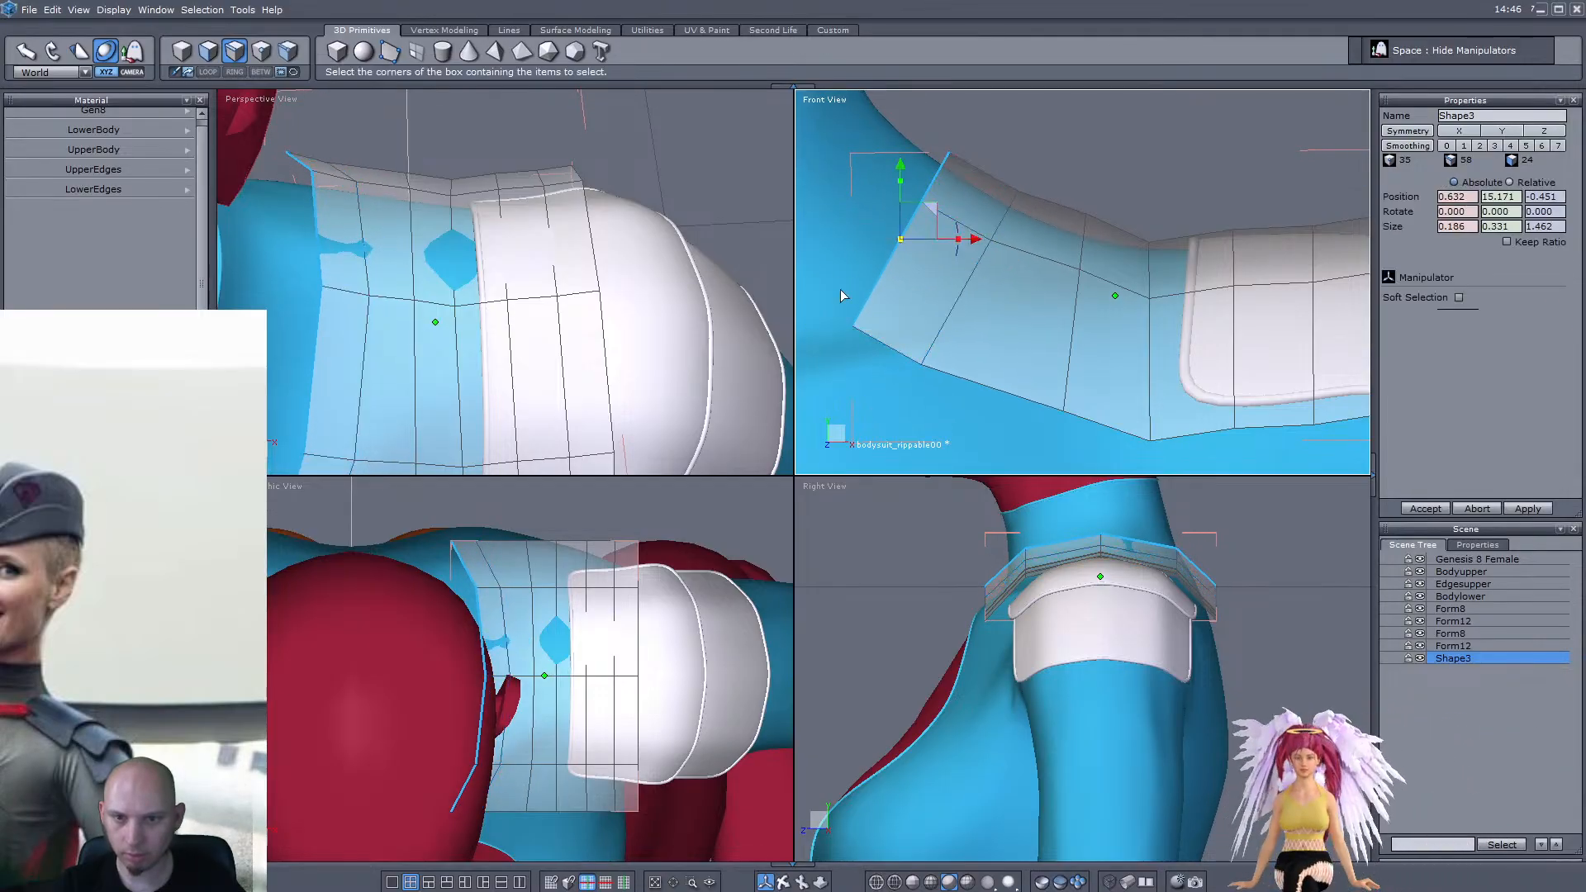
drag(936, 212, 912, 193)
Select the full edge loop just inside the strip's lowest dip and shift it slightly toward the neck
scroll(912, 192, down, 5)
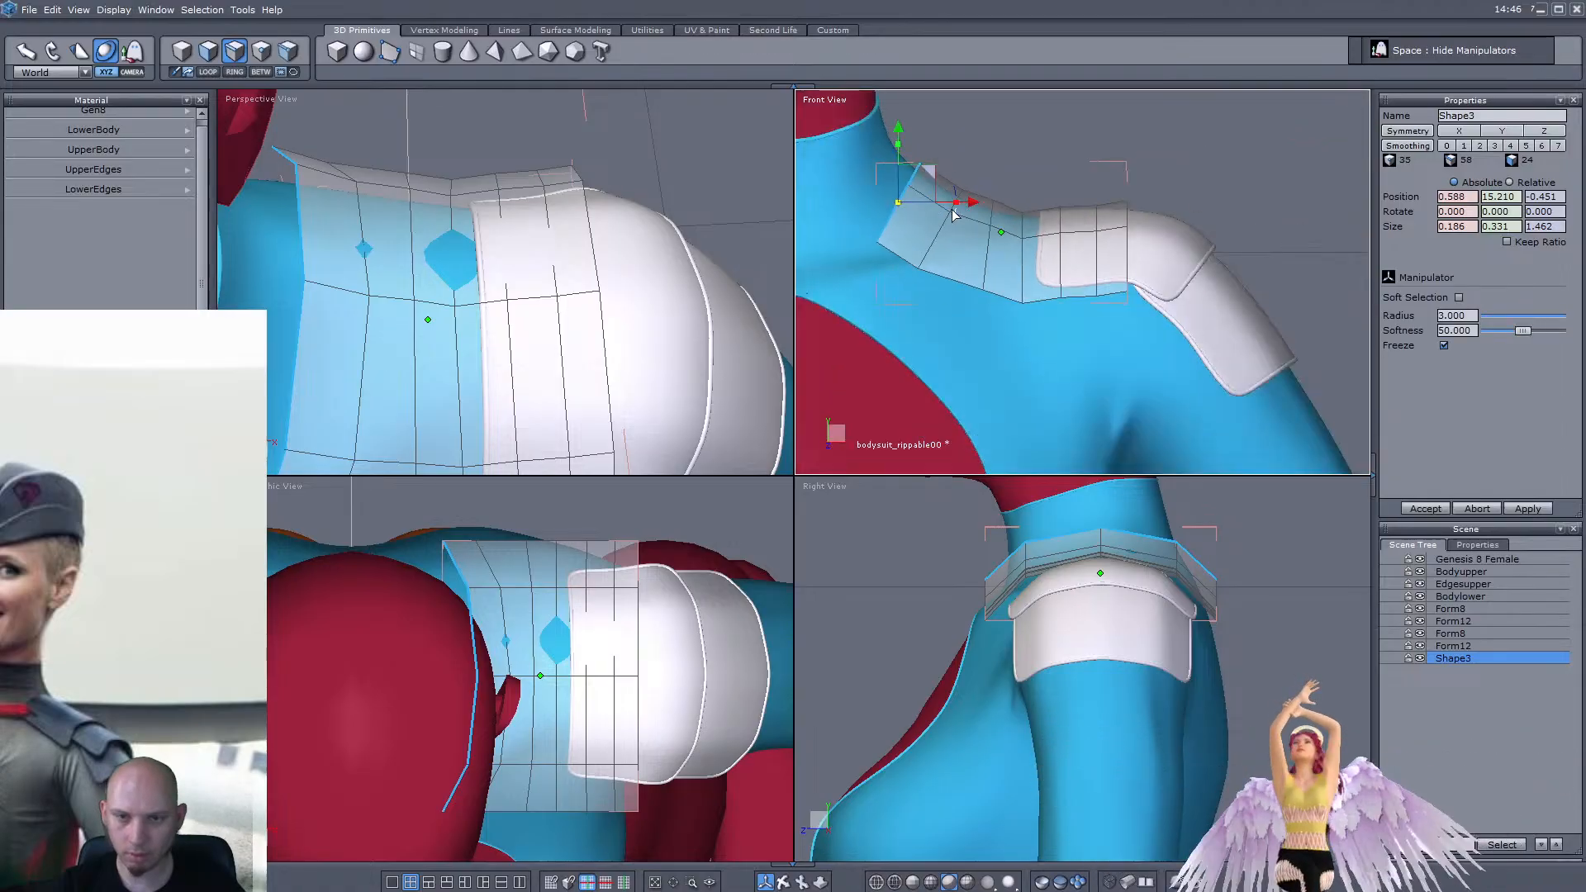
scroll(984, 218, up, 5)
drag(1006, 425, 1007, 424)
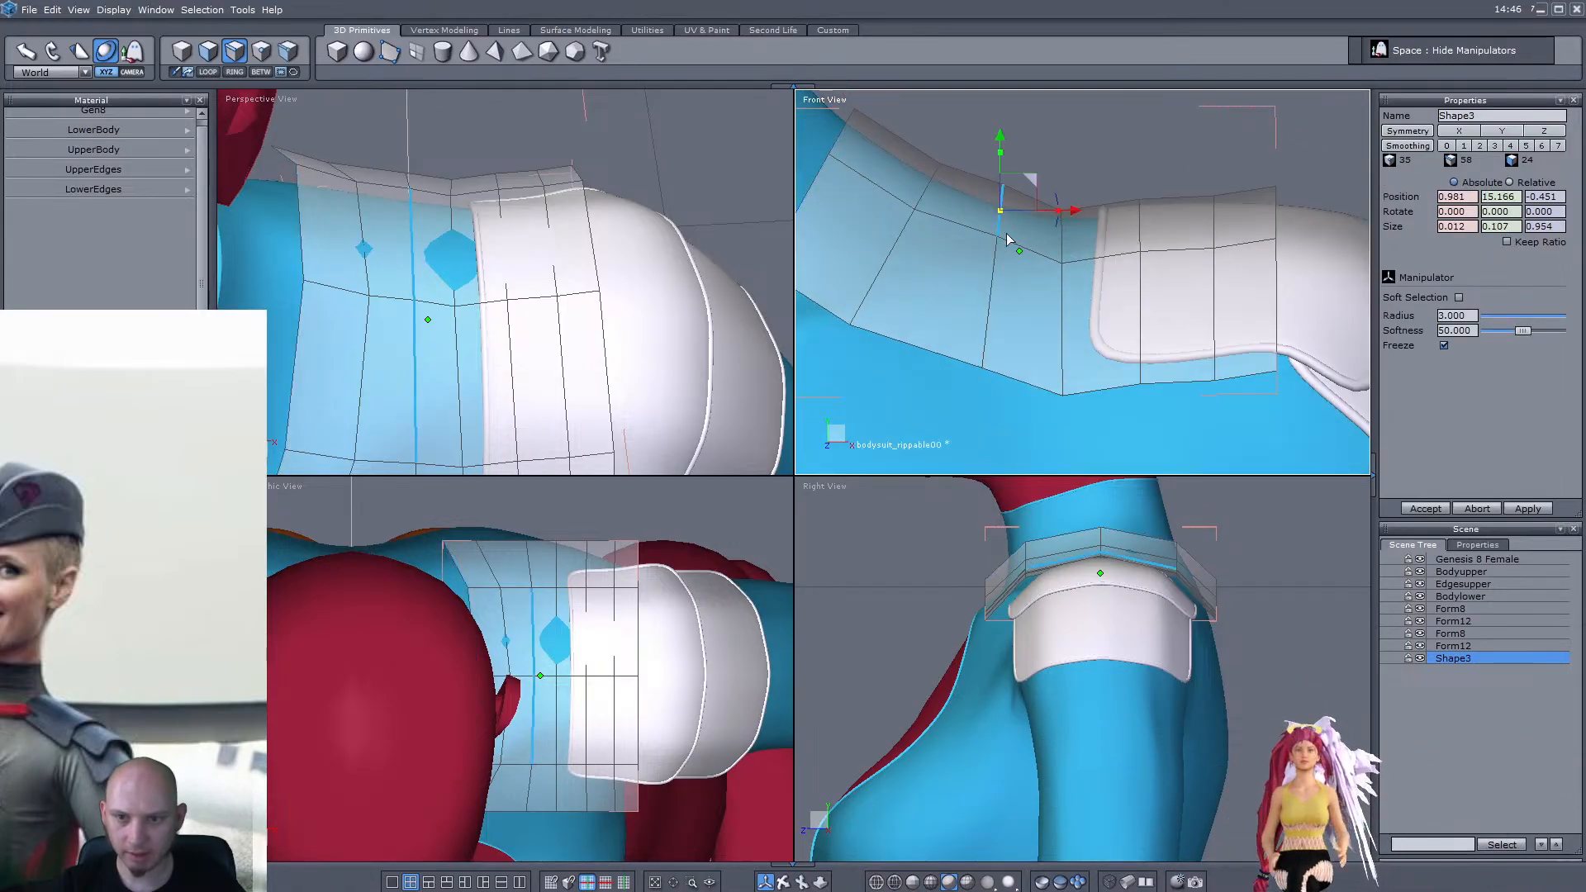
key(l)
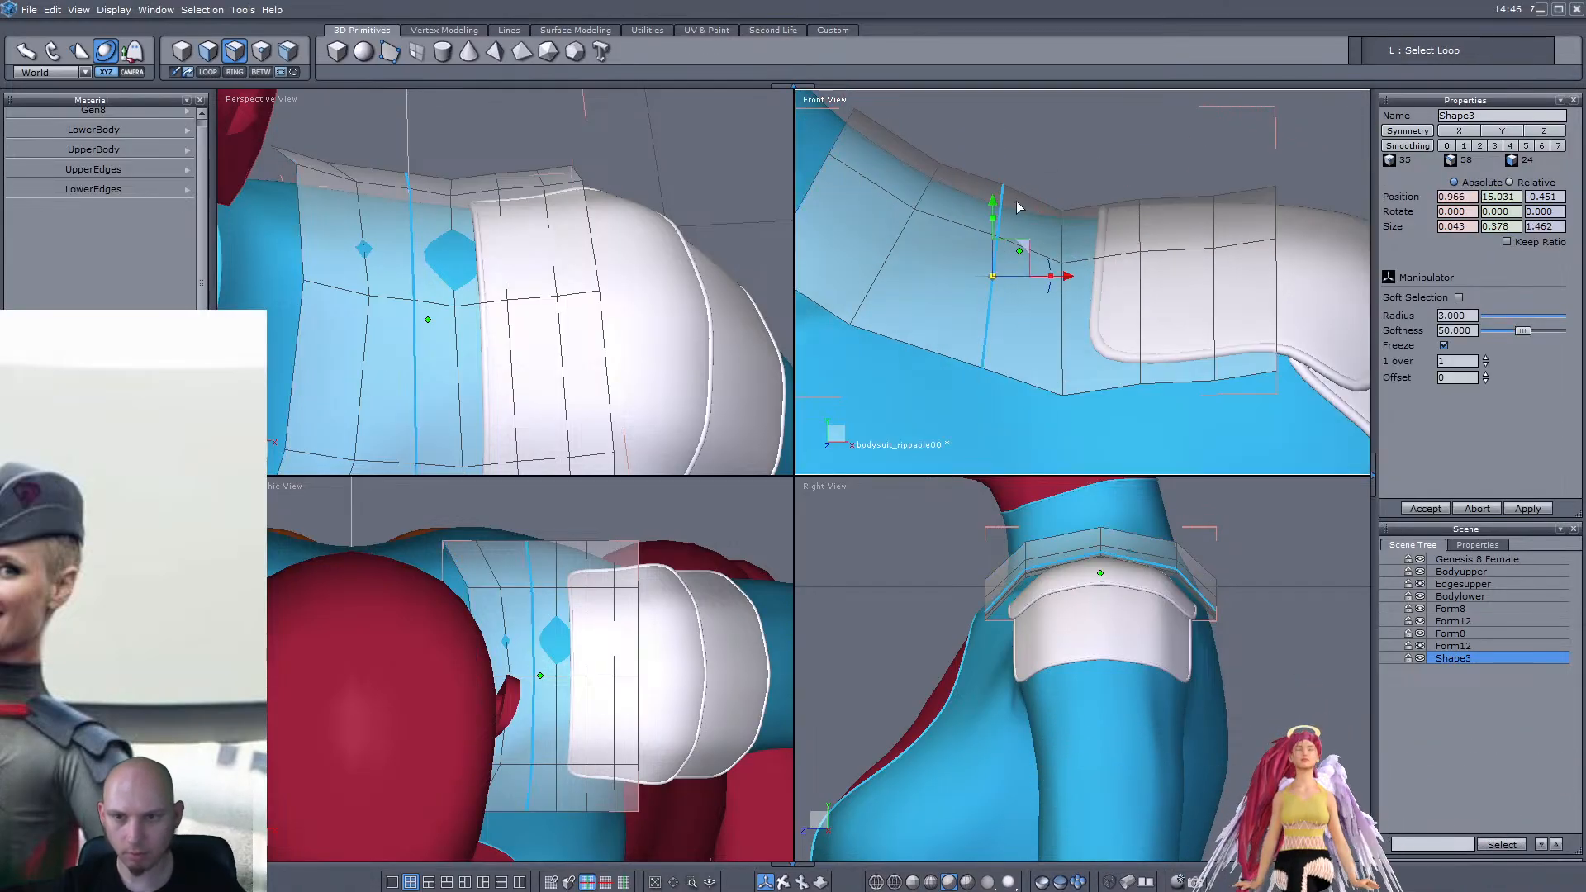
click(1002, 245)
drag(1002, 246, 995, 251)
Shift the strip's lowest loop and the next two outer loops toward the neck to even out their spacing
drag(1091, 419, 1091, 418)
drag(1097, 277, 1082, 278)
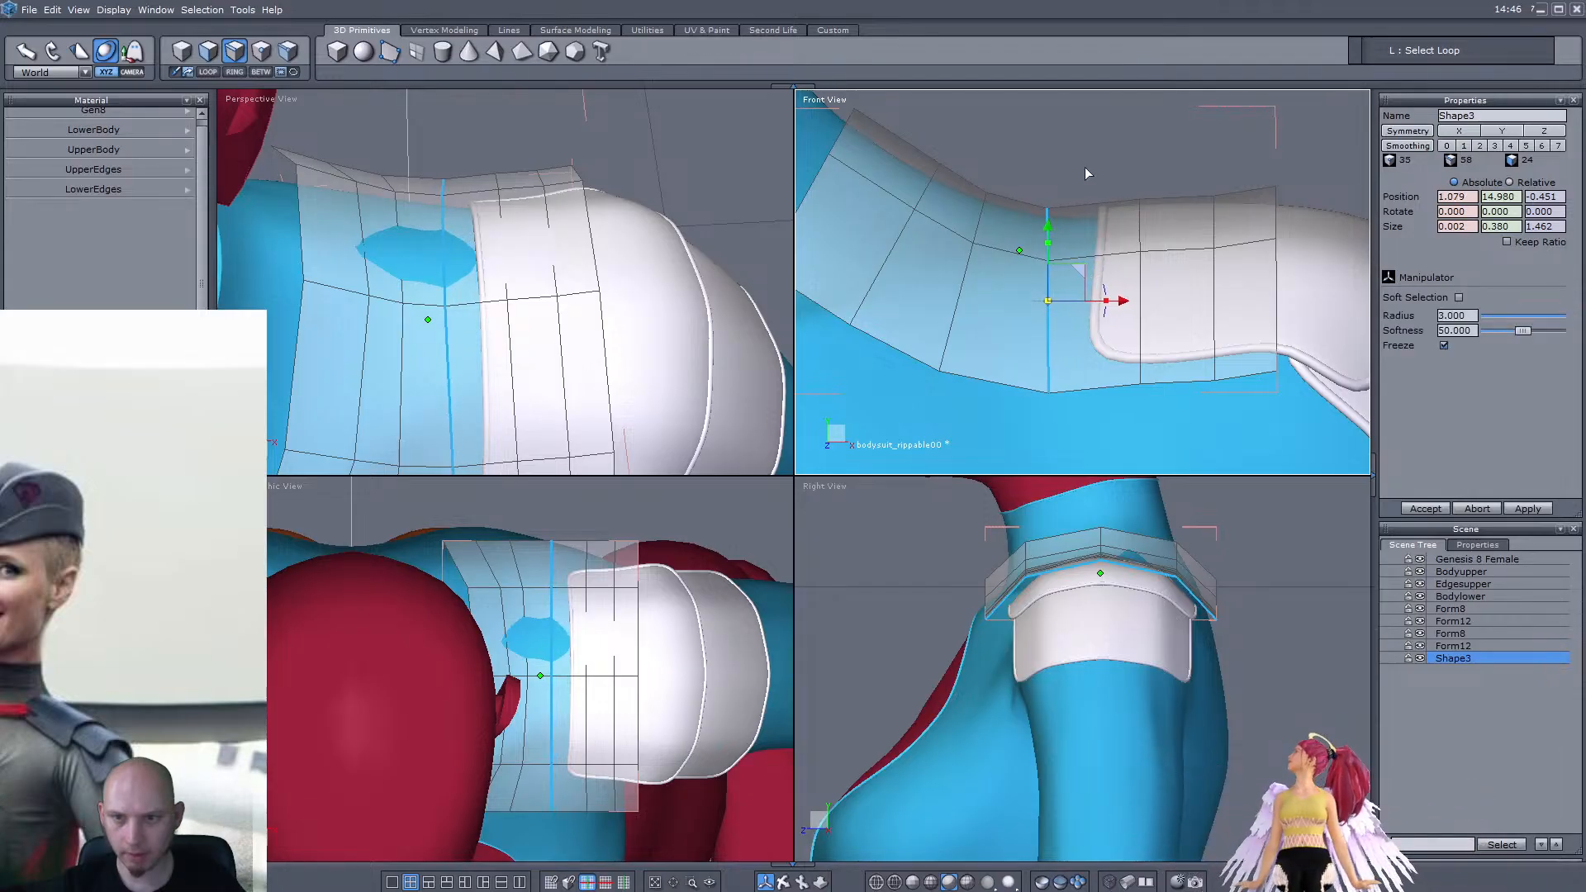
drag(1113, 169, 1165, 364)
drag(1172, 261, 1131, 259)
drag(1177, 142, 1239, 424)
drag(1246, 260, 1211, 259)
Select the ring of crosswise edges around the strip and connect them to add lengthwise edge loops
middle_drag(541, 270, 402, 204)
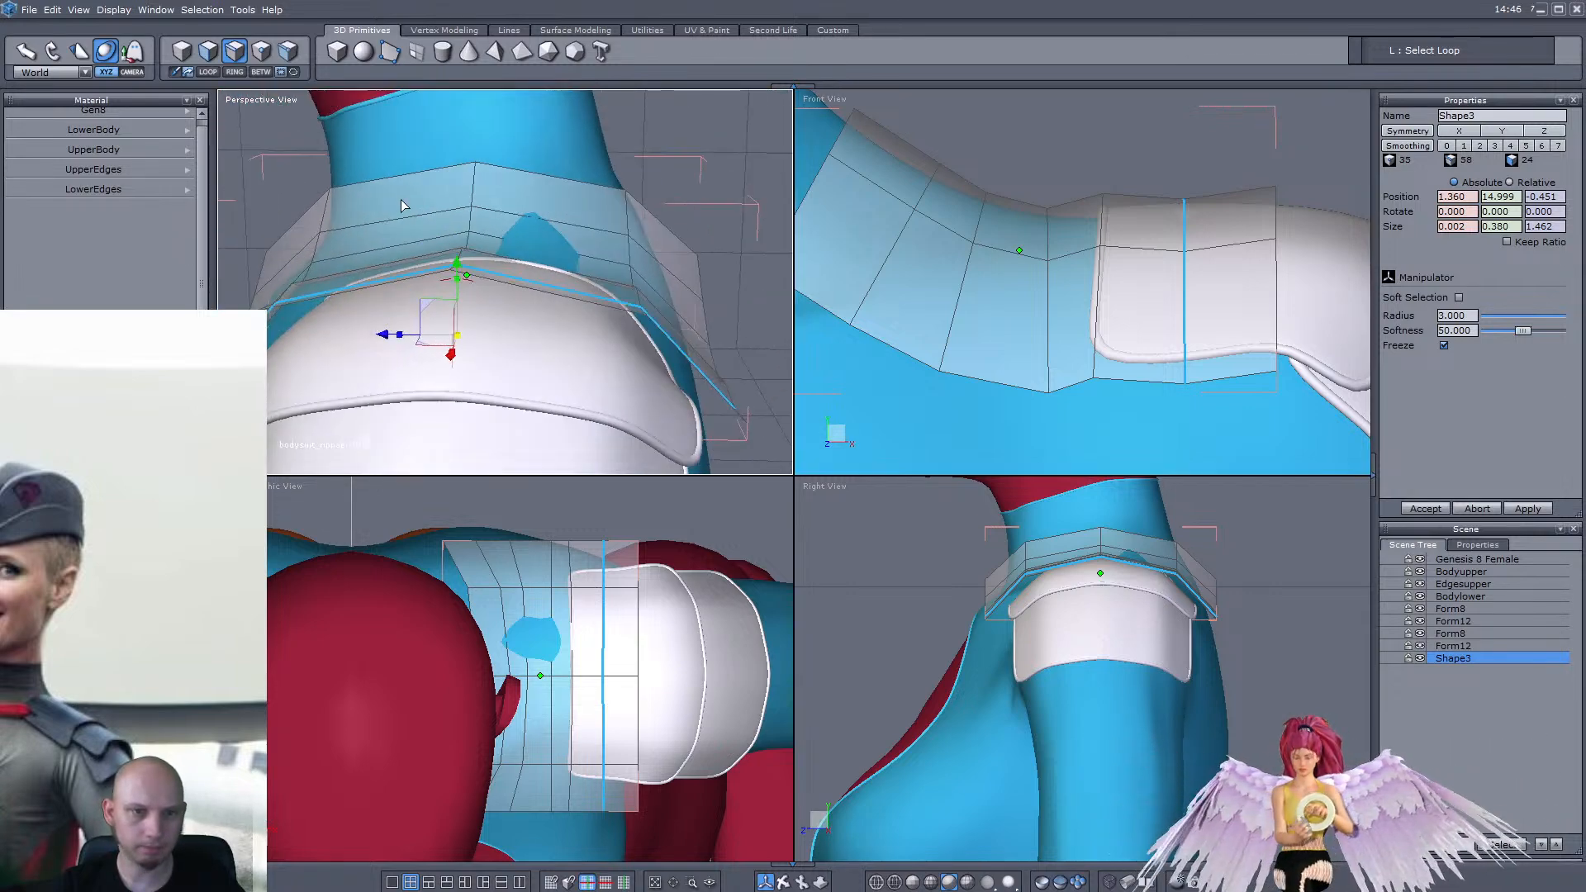
click(494, 209)
key(k)
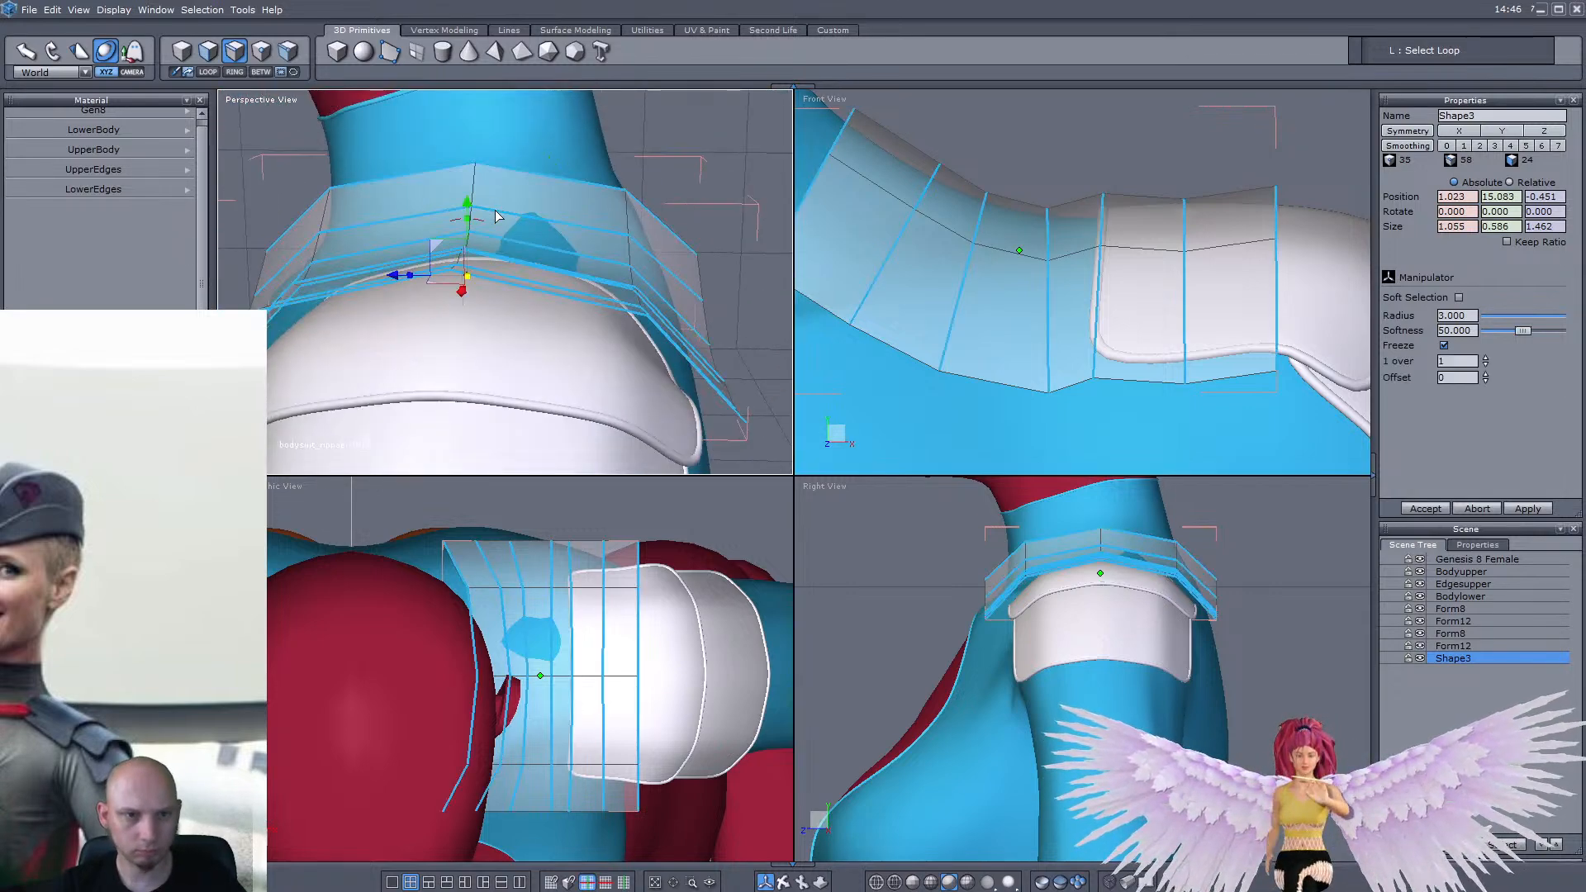
key(alt+a)
middle_drag(495, 216, 576, 307)
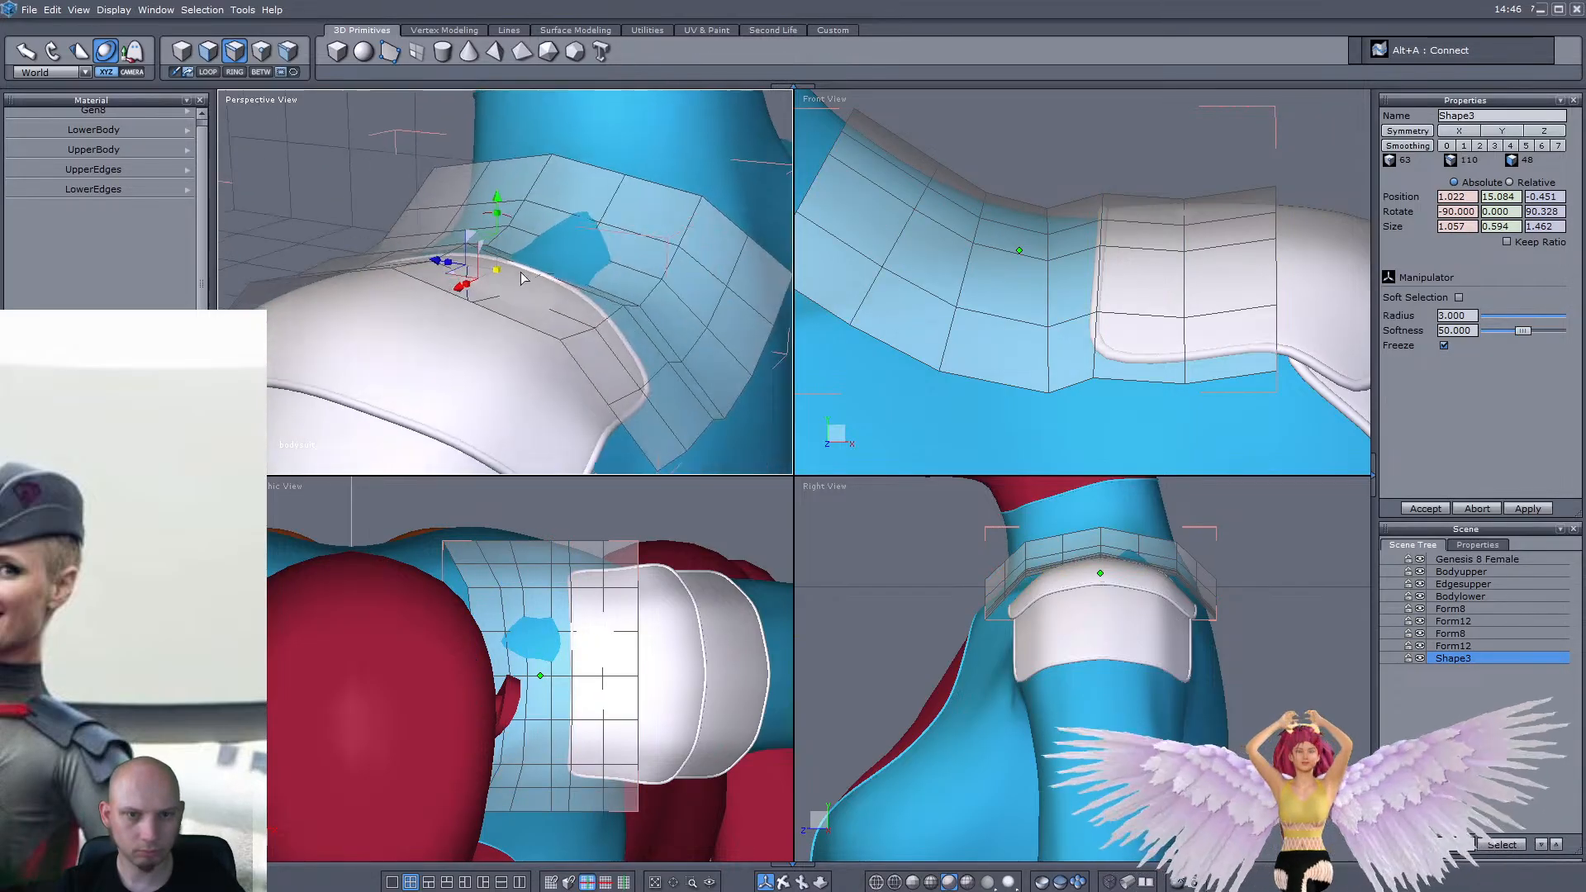
Raise the lengthwise edges on the back of the strip's dip where the bodysuit pokes through
scroll(576, 228, up, 5)
middle_drag(577, 227, 576, 196)
middle_drag(567, 269, 588, 314)
drag(593, 225, 587, 206)
middle_drag(587, 206, 672, 258)
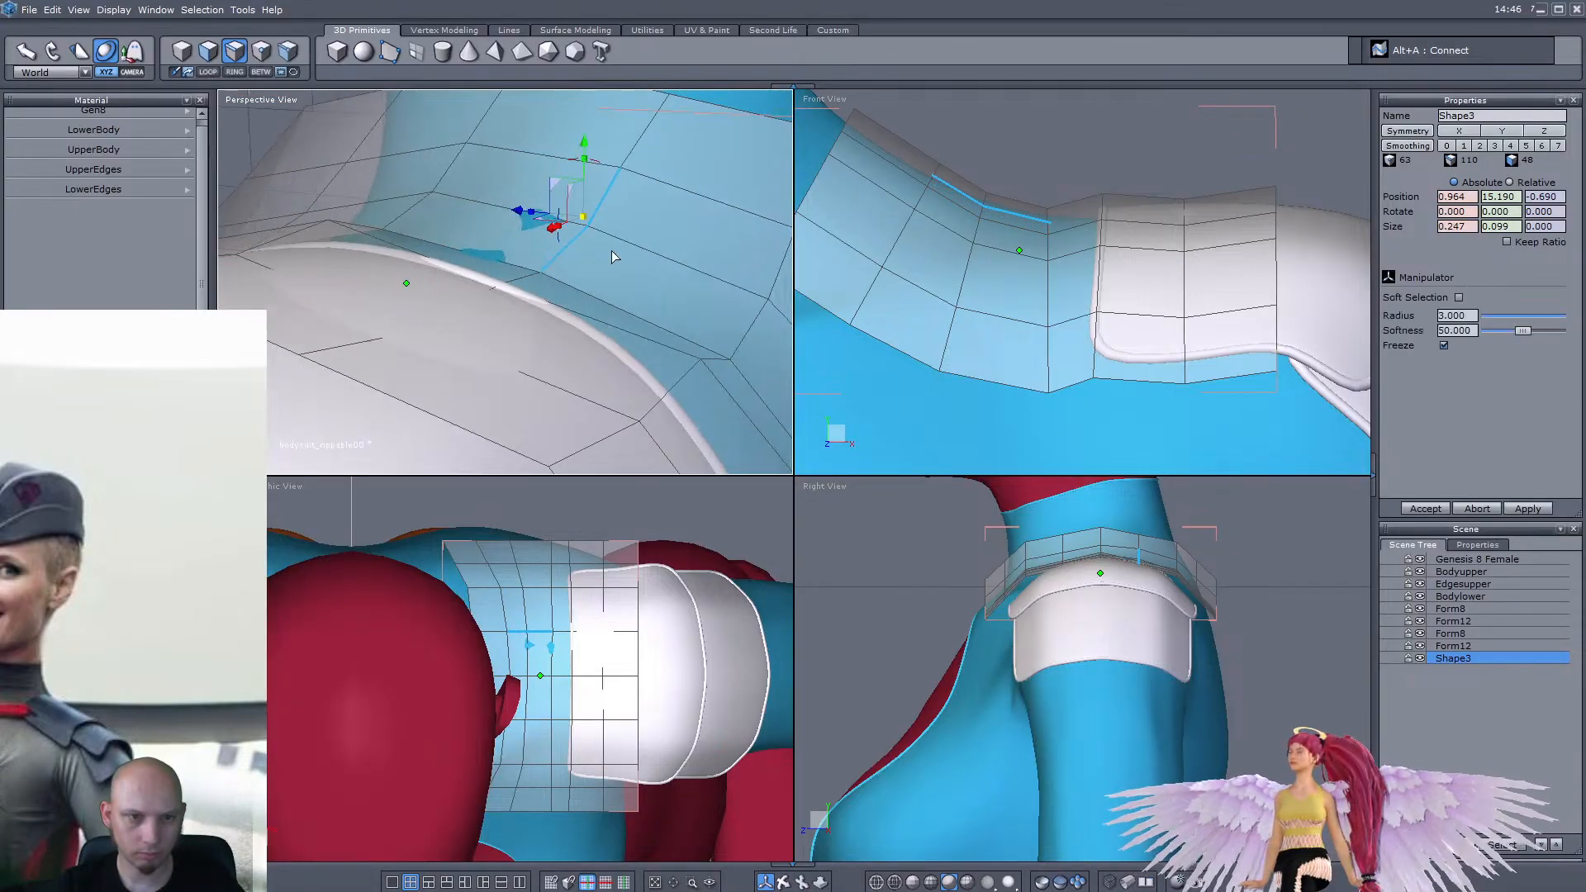
Select the two neighbouring edges at the bottom of the dip and lift them slightly above the bodysuit
click(423, 200)
shift+click(559, 257)
middle_drag(558, 256, 499, 242)
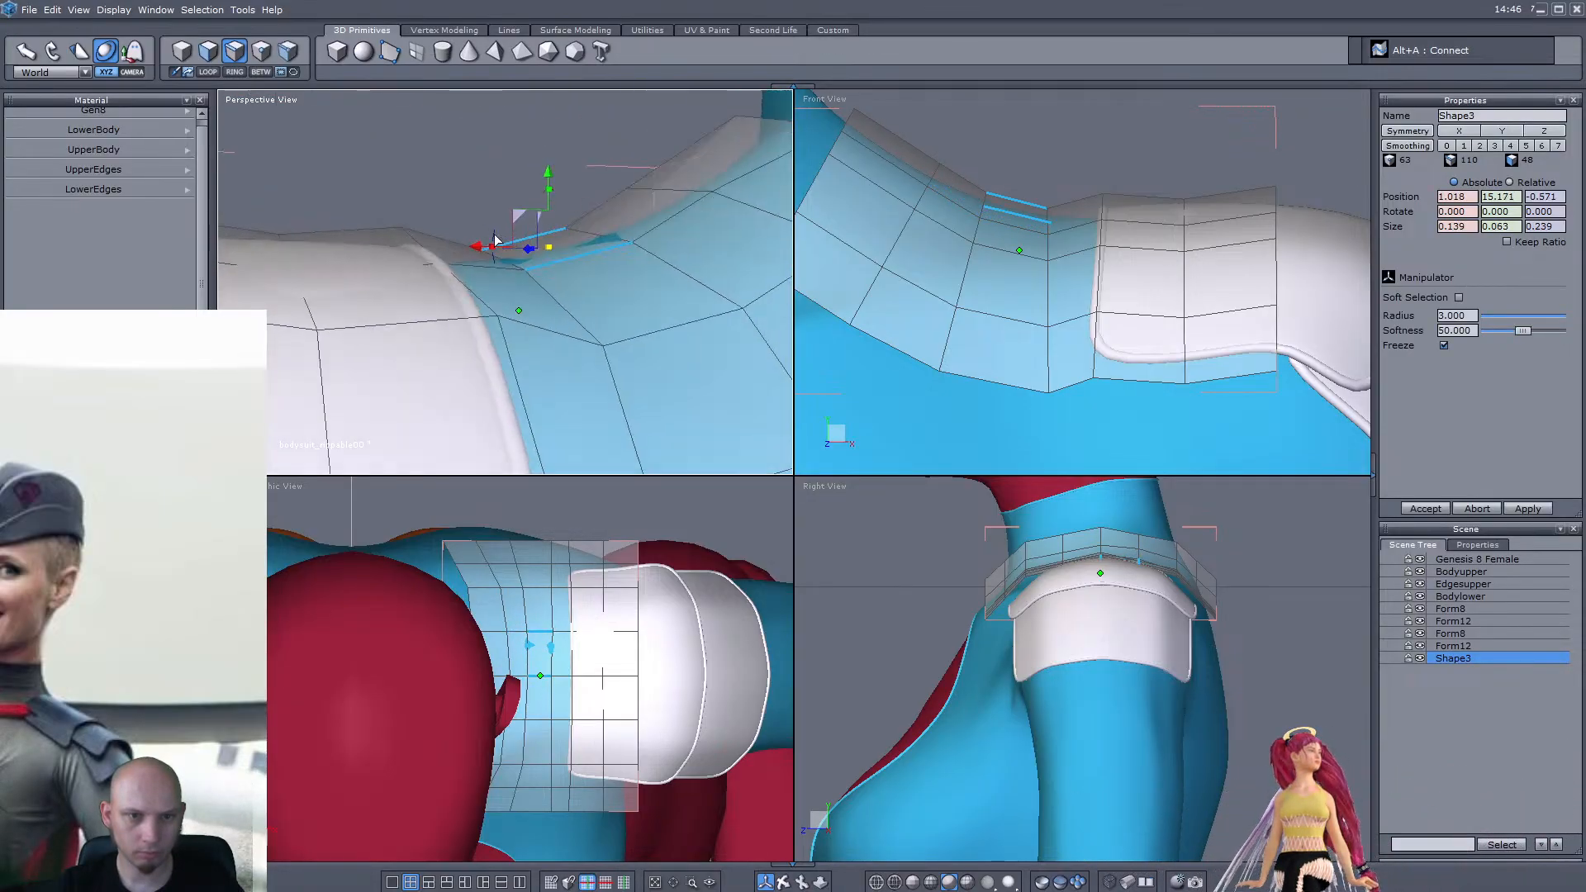
drag(514, 224, 517, 210)
middle_drag(517, 211, 606, 207)
Switch to point editing, raise a single point over the remaining bulge and nudge the neighbouring points into line
click(260, 54)
click(635, 246)
drag(567, 190, 567, 177)
middle_drag(567, 177, 559, 226)
click(652, 216)
middle_drag(653, 216, 622, 206)
click(573, 154)
drag(633, 210, 616, 214)
Move the front points beside the inner pad's neck-side edge outward, one after another, to follow the pad's rim
middle_drag(616, 215, 408, 175)
scroll(449, 204, up, 3)
drag(406, 175, 463, 199)
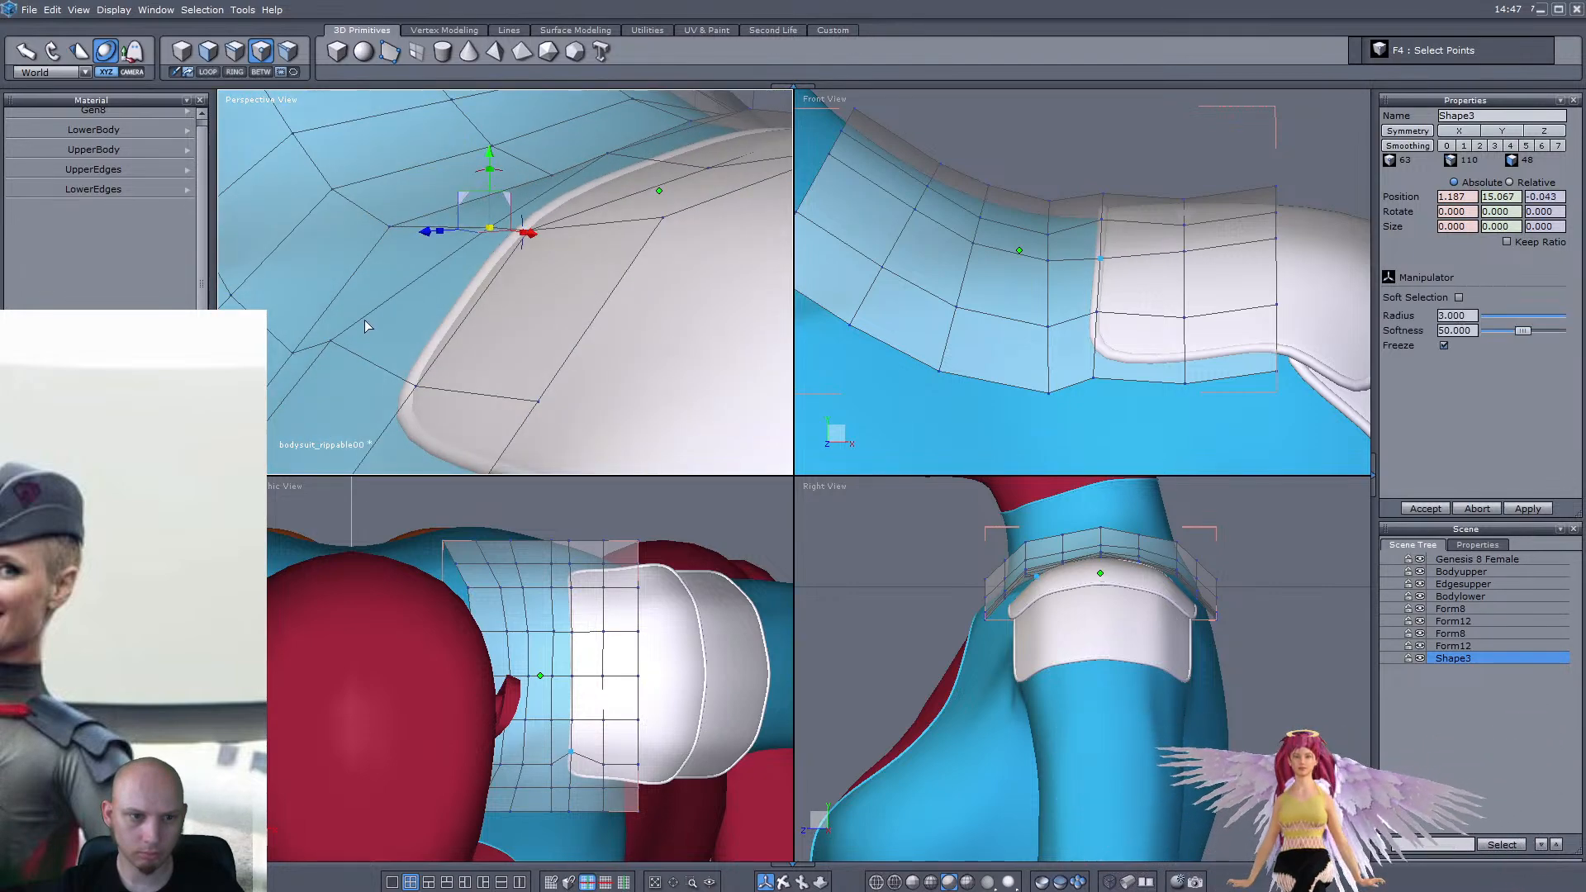
drag(313, 314, 366, 365)
scroll(414, 303, down, 3)
scroll(356, 371, up, 3)
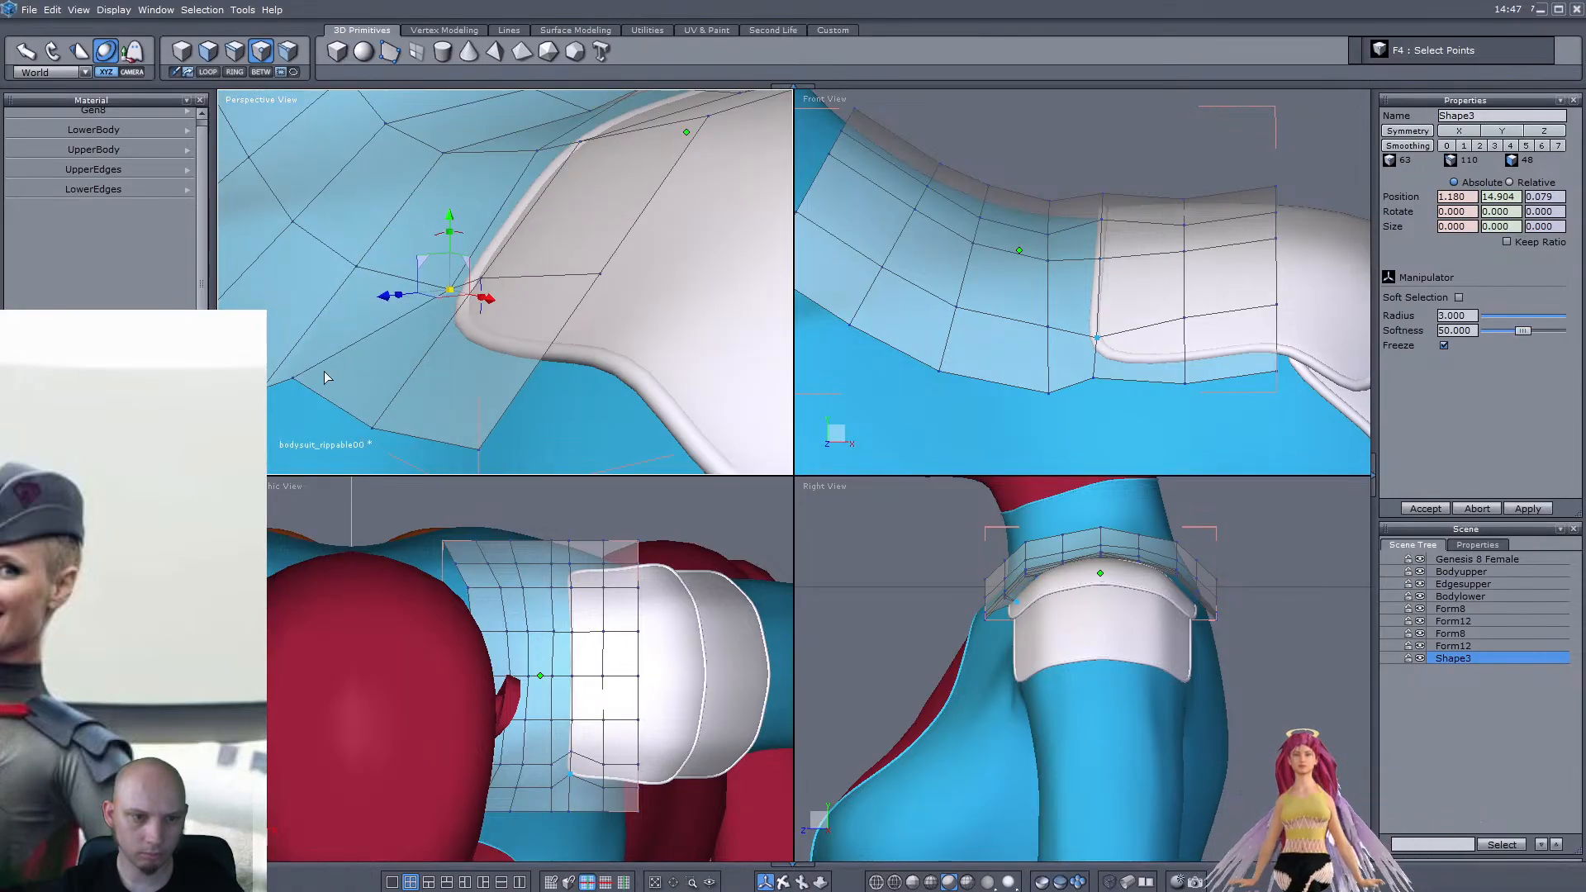
drag(272, 353, 330, 394)
Select two neighbouring points on the front of the strip beside the pad and shift them together
middle_drag(476, 299, 479, 221)
scroll(444, 295, down, 3)
click(486, 232)
shift+click(509, 246)
drag(439, 188, 479, 193)
scroll(595, 178, up, 4)
middle_drag(594, 178, 603, 216)
Adjust the front points over the pad and pull the outermost front hem points back toward the body
click(680, 189)
drag(586, 207, 578, 203)
middle_drag(580, 203, 471, 294)
drag(444, 263, 487, 288)
middle_drag(471, 314, 314, 330)
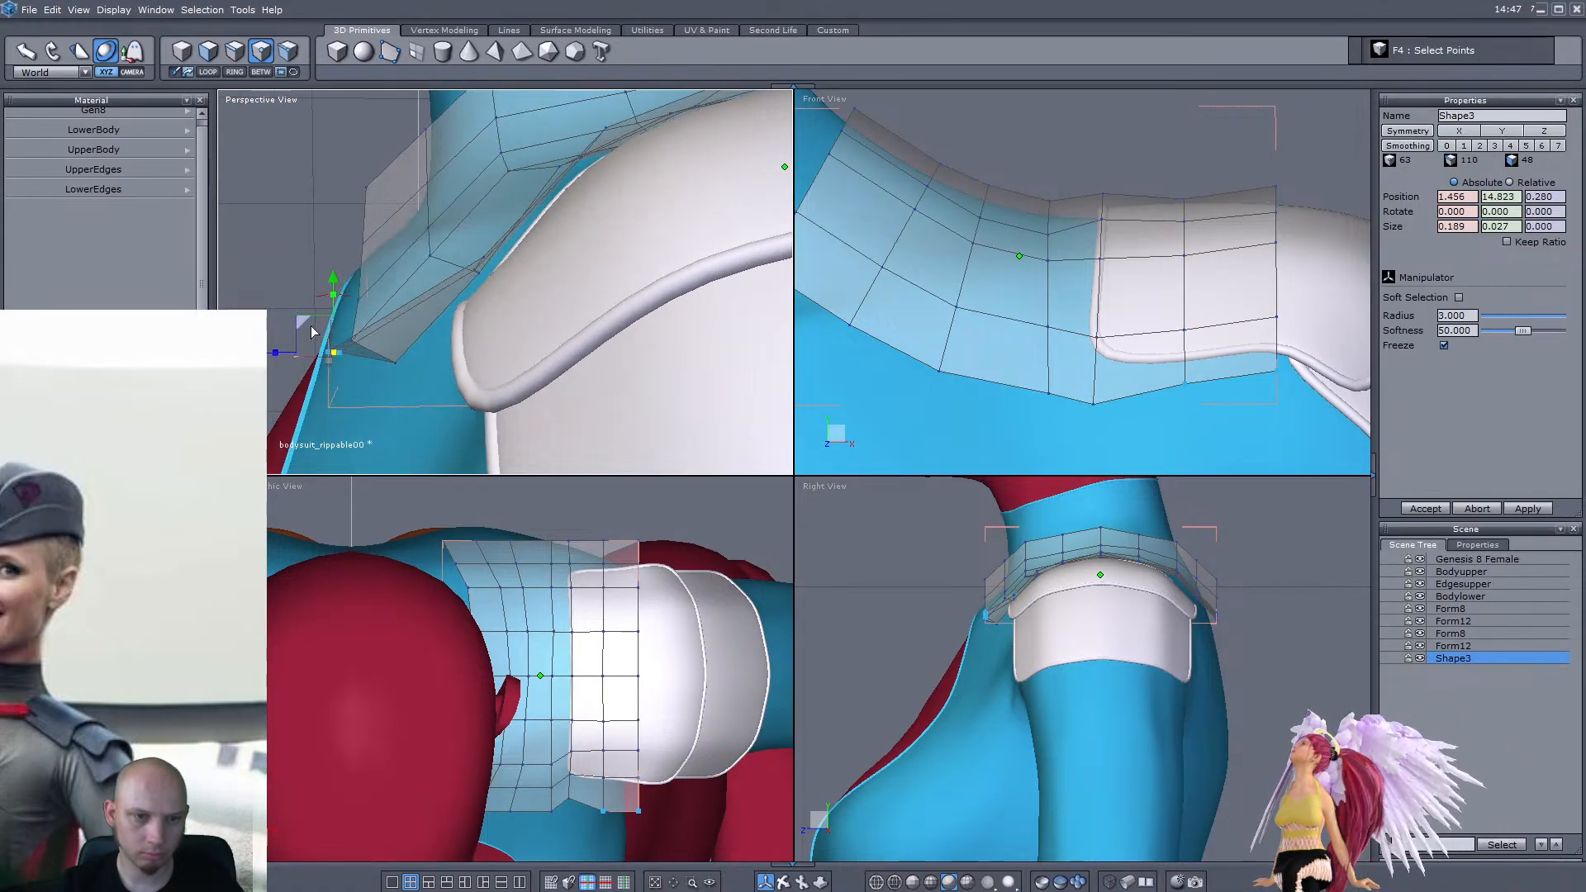
drag(306, 330, 379, 357)
Reposition the remaining front hem point and the point above it closer to the body
middle_drag(380, 357, 580, 328)
click(395, 342)
middle_drag(395, 341, 351, 338)
click(392, 333)
drag(363, 305, 381, 318)
click(458, 263)
drag(430, 233, 443, 237)
Select the three points of the upper row on the back over the pad and move them closer to it
middle_drag(492, 271, 577, 280)
scroll(569, 248, up, 5)
click(493, 260)
shift+click(495, 270)
shift+click(407, 262)
scroll(529, 285, up, 4)
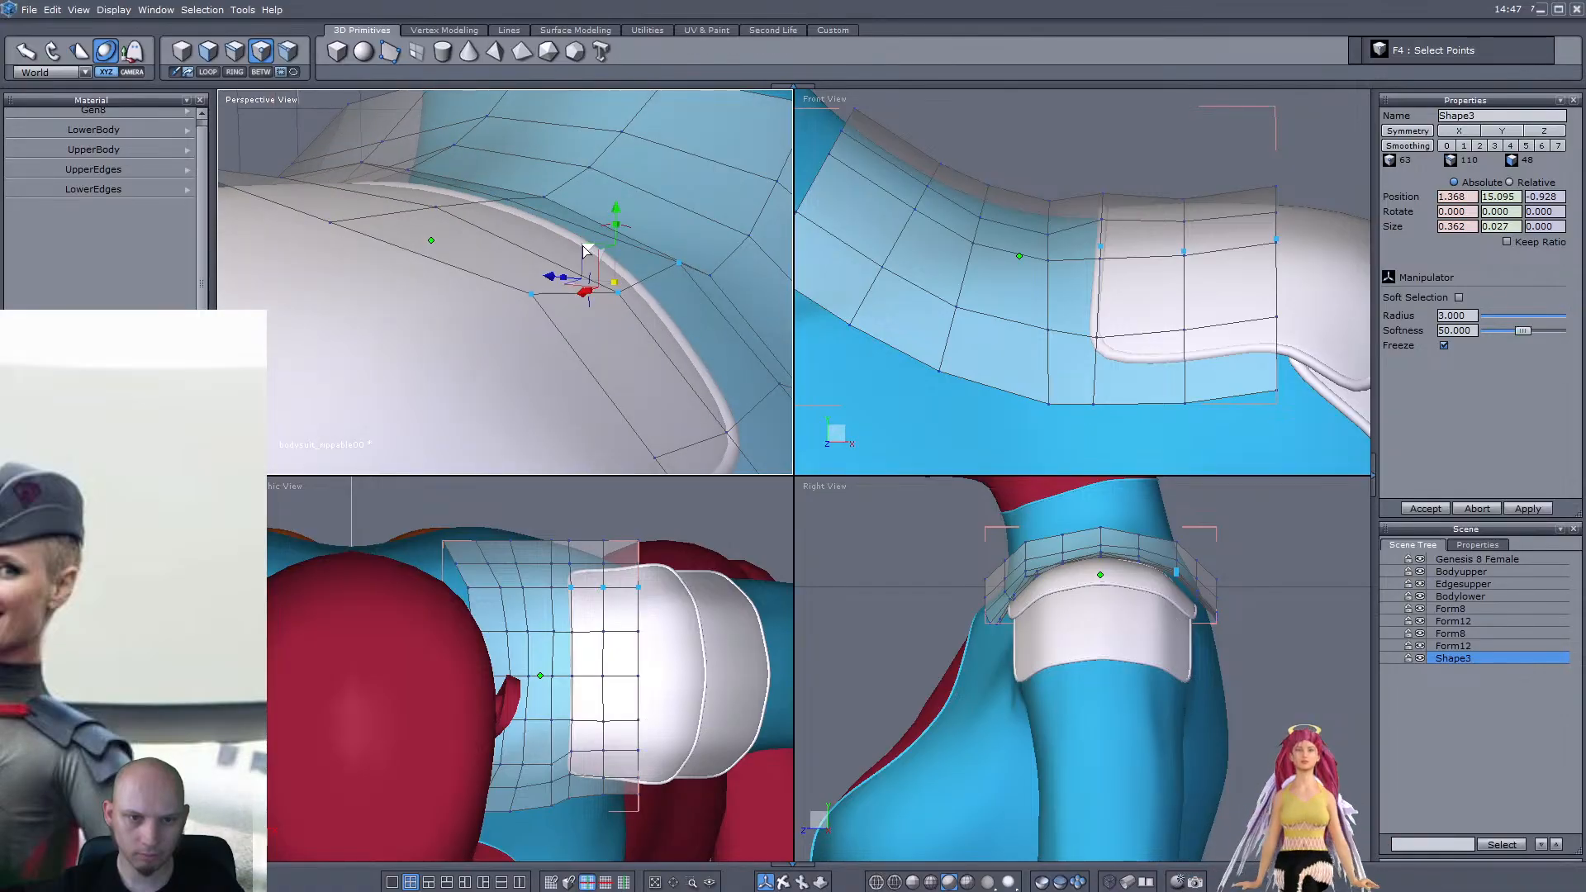
drag(590, 252, 559, 258)
Draw the two lower rows of back points over the pad inward, down to the outermost hem point
scroll(559, 258, down, 3)
scroll(558, 257, down, 2)
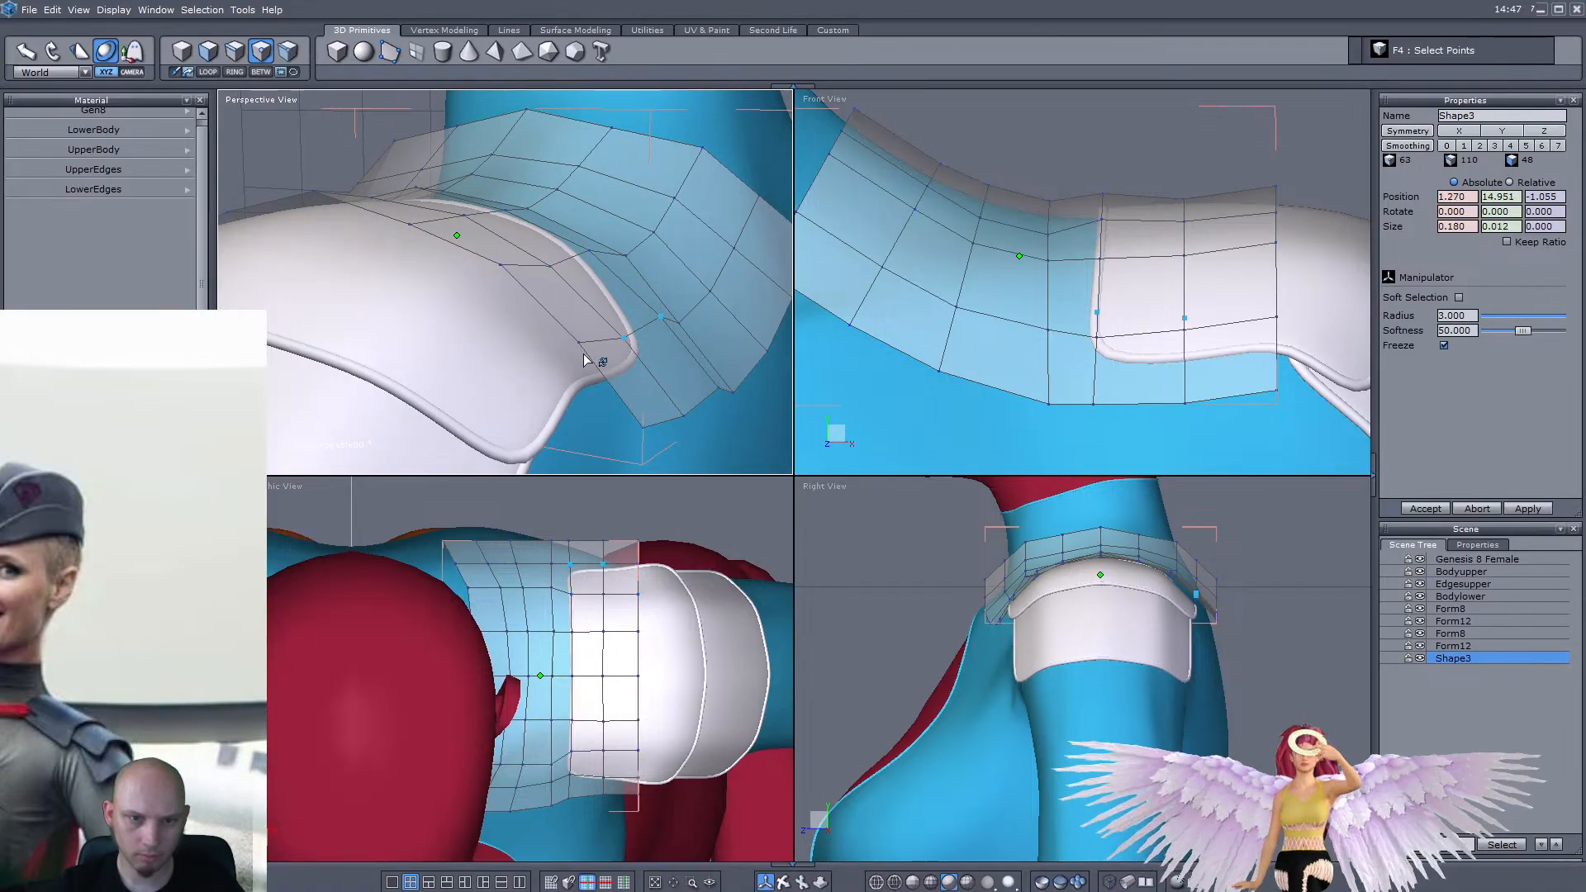
drag(588, 298, 557, 305)
scroll(648, 364, down, 2)
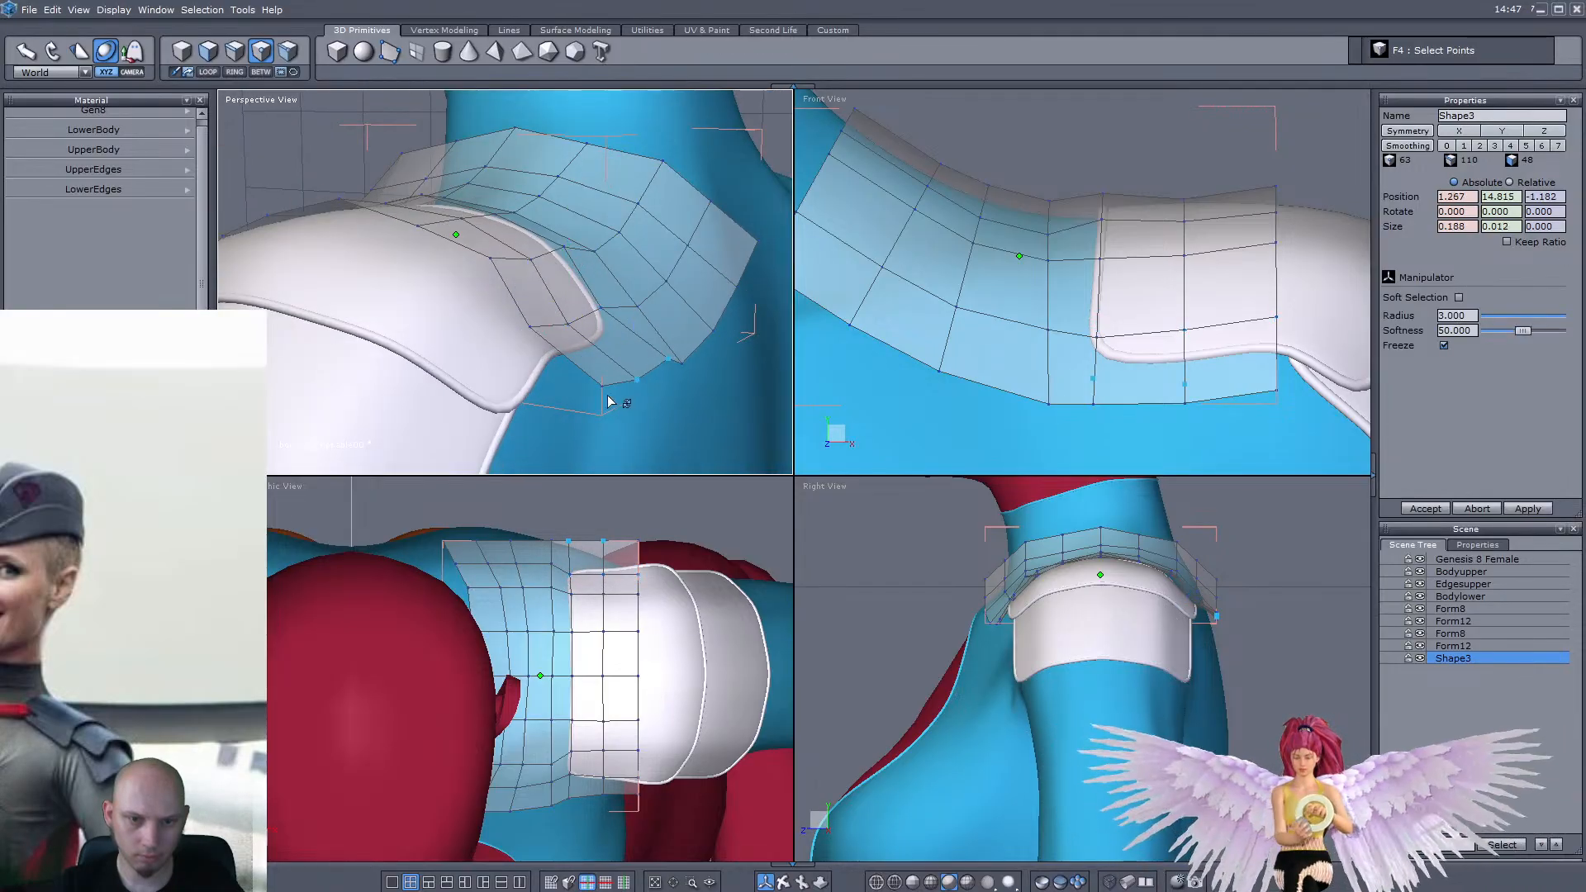
drag(608, 353, 573, 351)
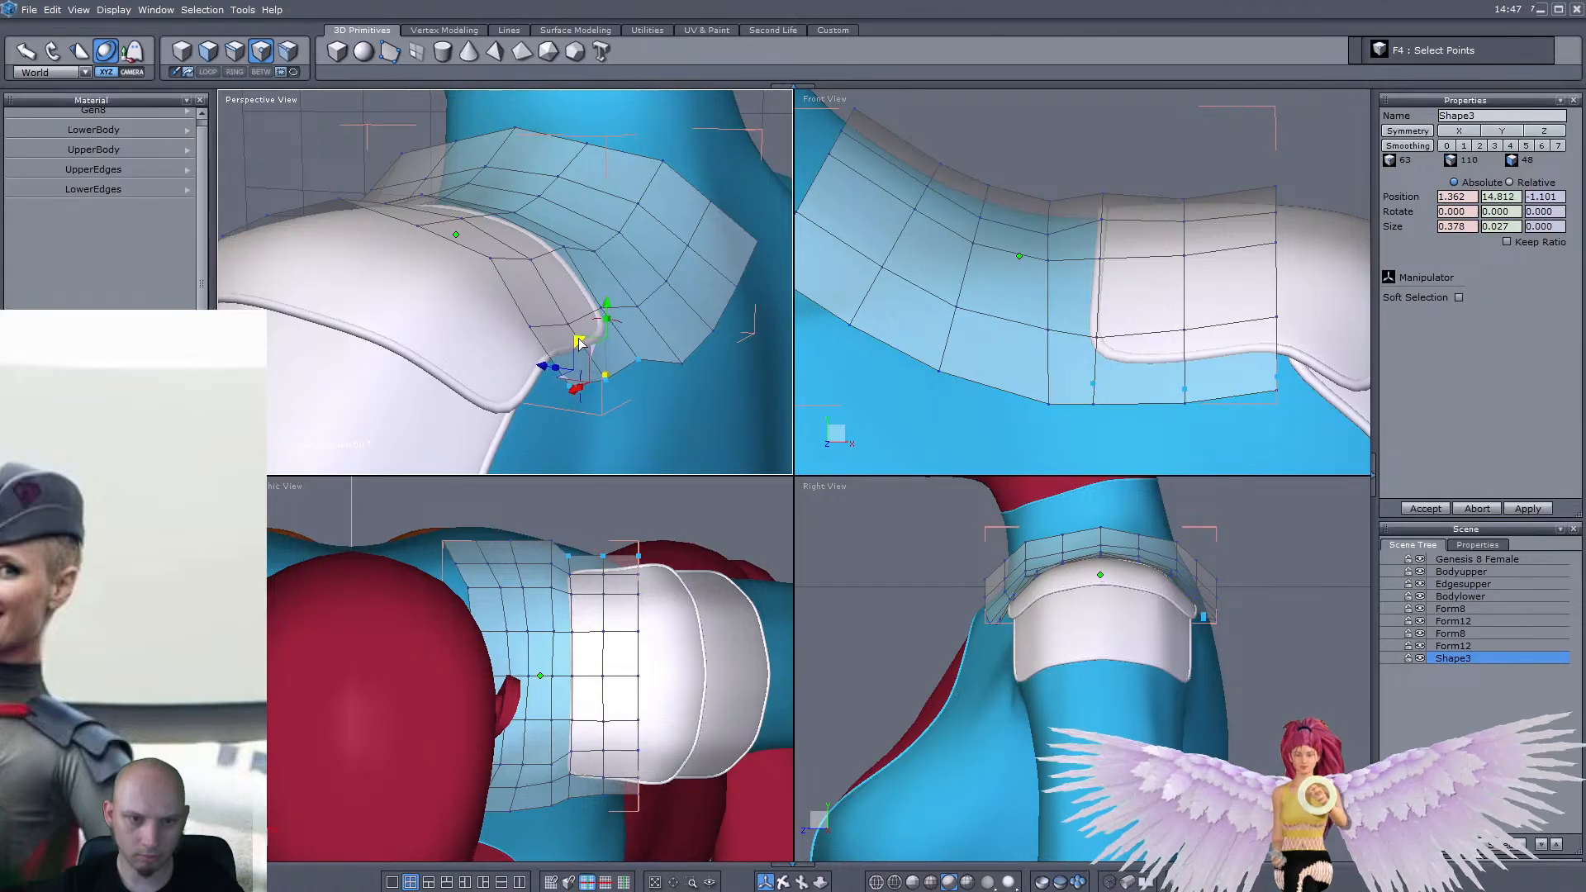
scroll(572, 406, up, 2)
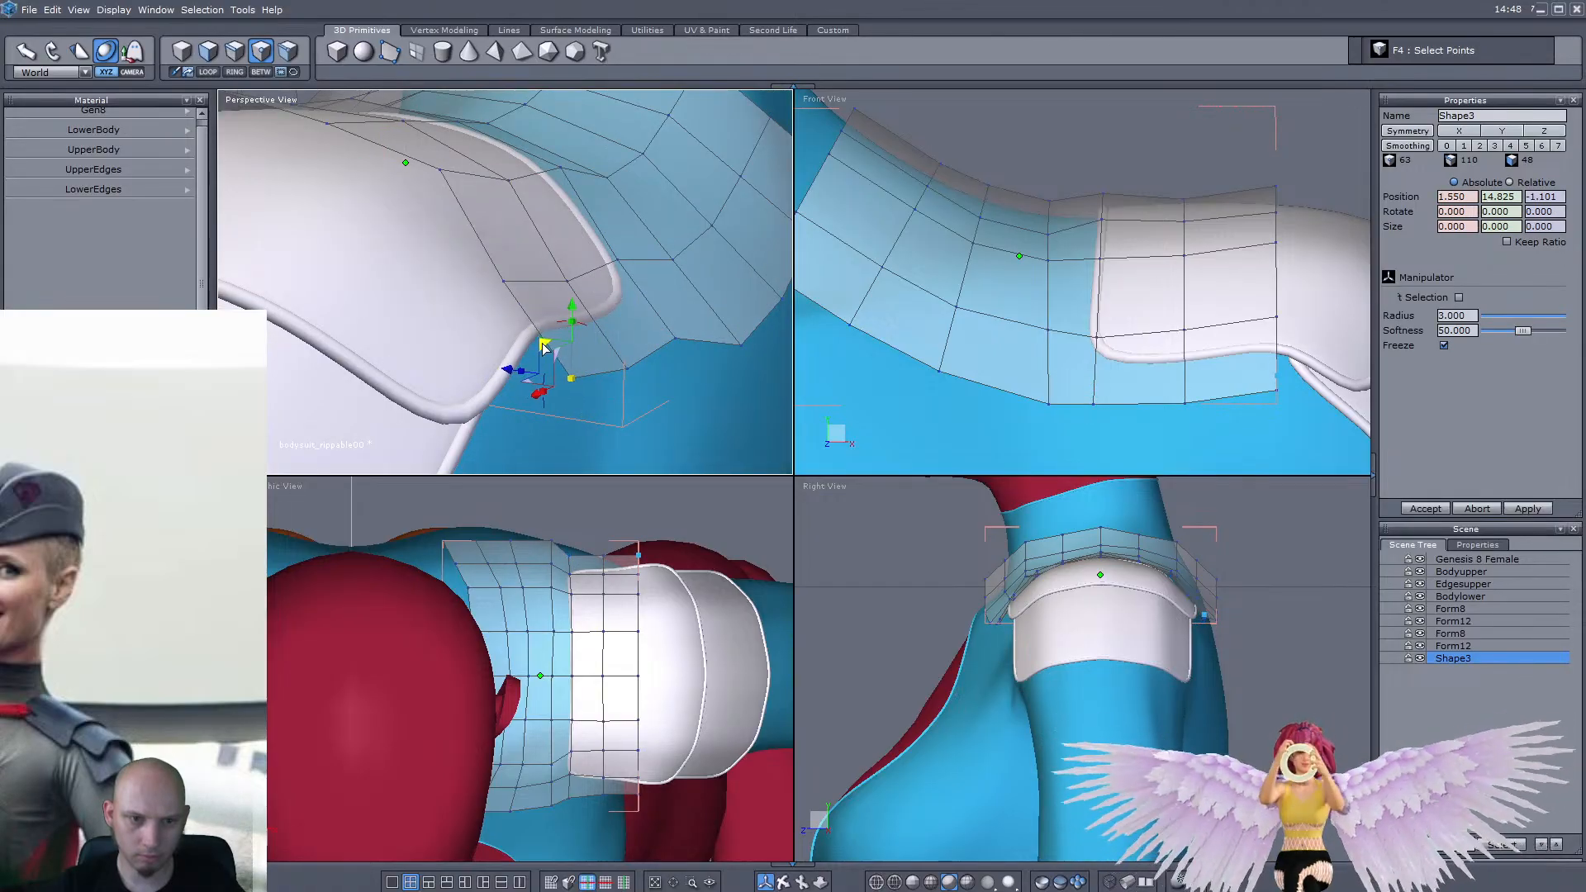
drag(541, 342, 545, 341)
Shift the back hem point beside the pad's neck-side corner slightly outward and down
scroll(548, 344, down, 3)
middle_drag(661, 340, 460, 344)
scroll(435, 337, up, 2)
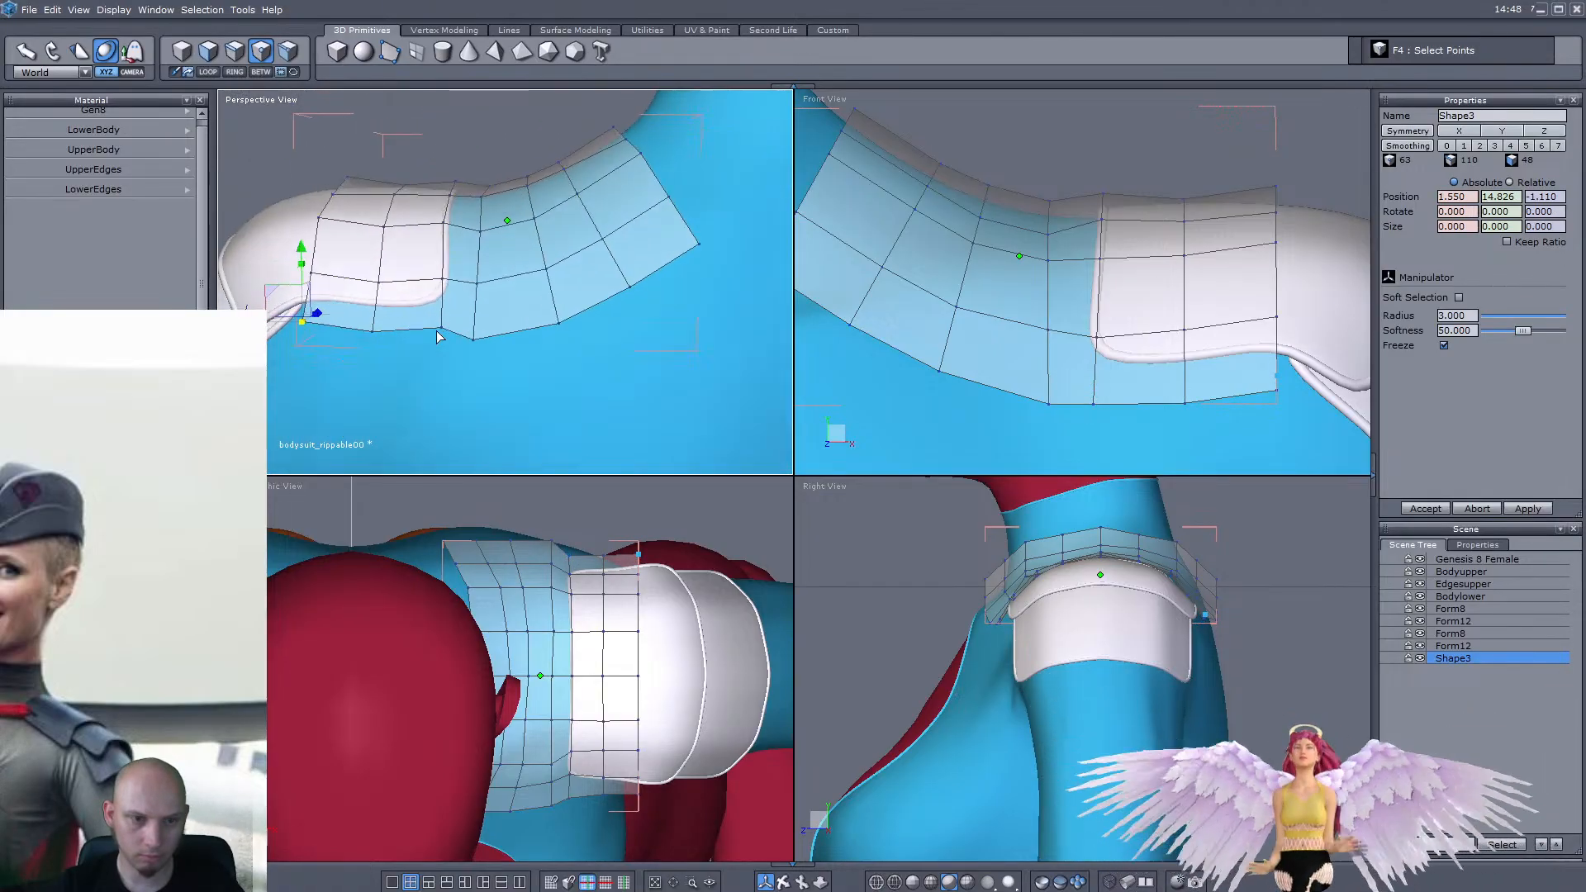
scroll(446, 331, up, 2)
mouse_move(435, 267)
mouse_down()
mouse_move(411, 270)
mouse_move(423, 282)
mouse_up()
Select the back hem points on the neck side of the strip and move them along Z closer to the body
scroll(424, 284, down, 4)
middle_drag(488, 299, 651, 284)
scroll(656, 282, up, 3)
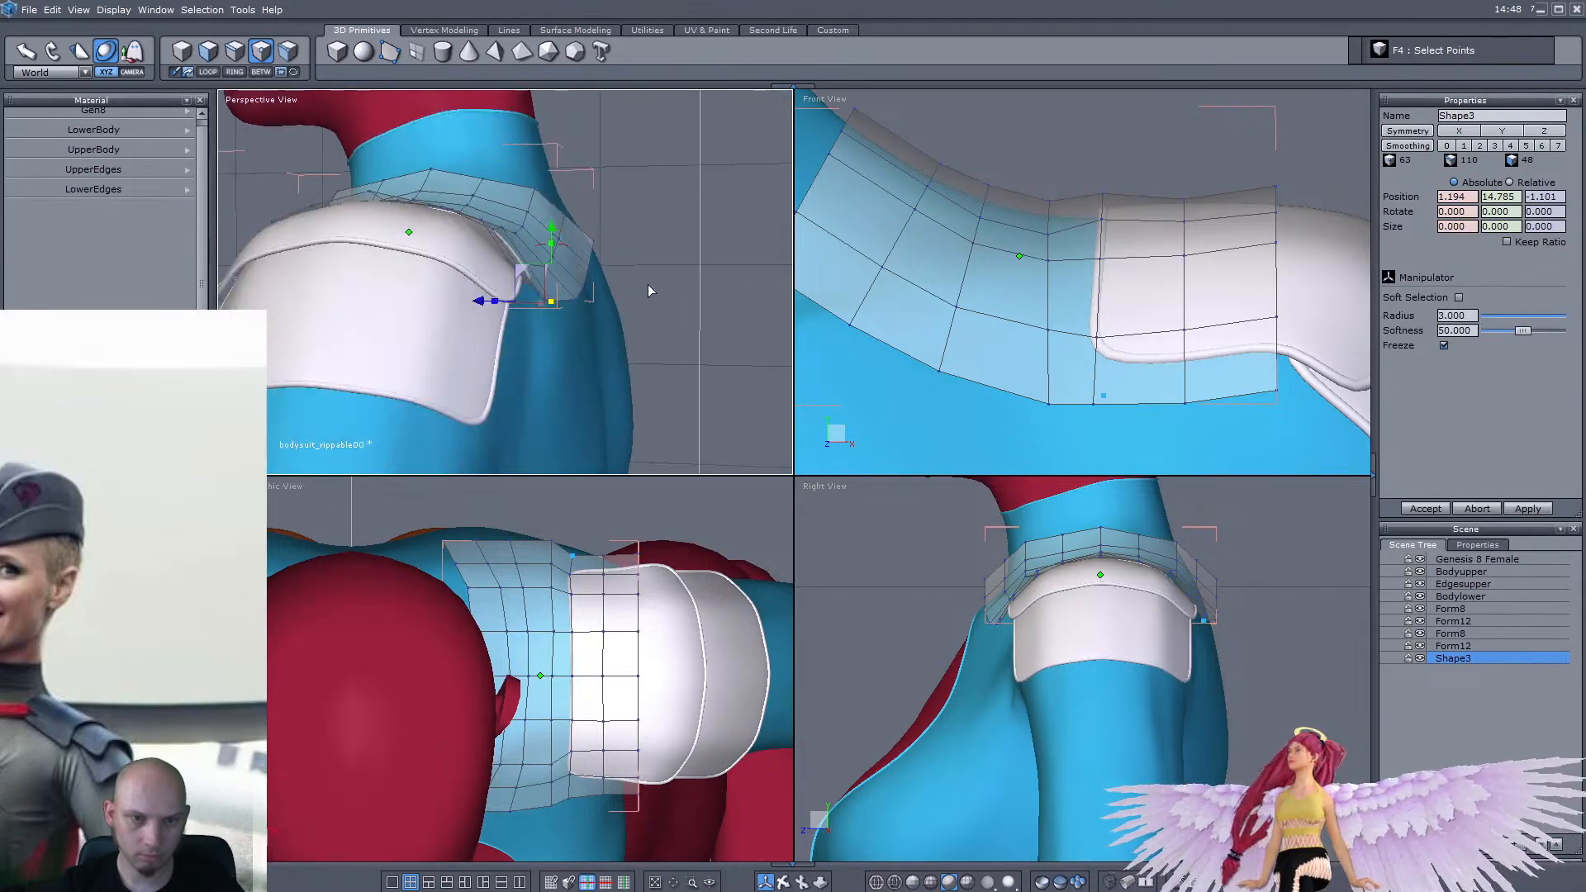
scroll(1199, 562, up, 5)
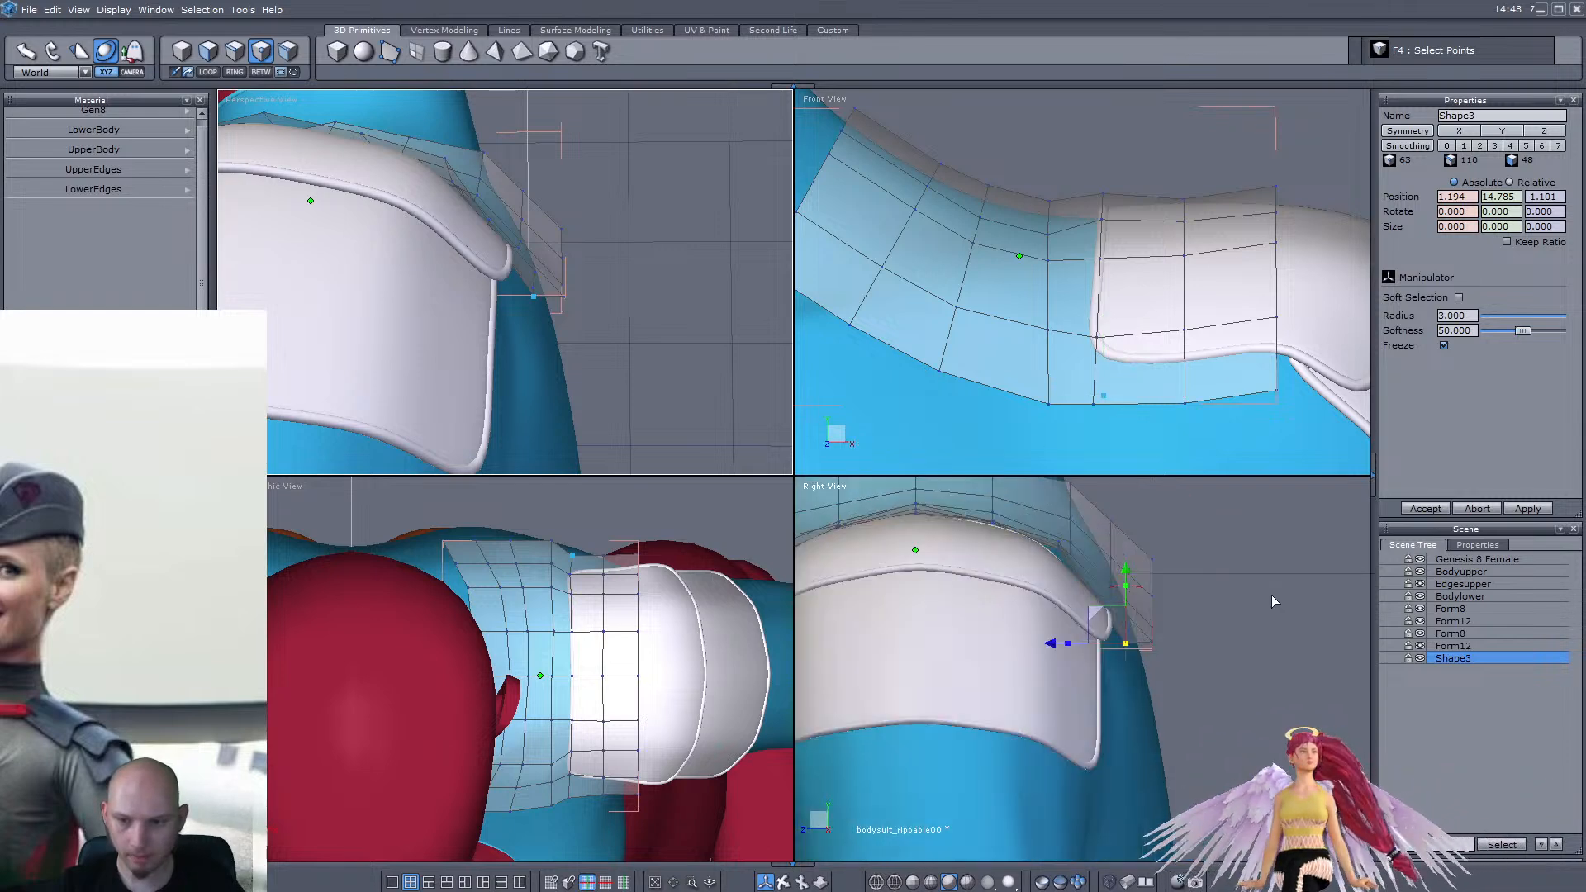
drag(1192, 539, 1148, 689)
scroll(1163, 615, up, 3)
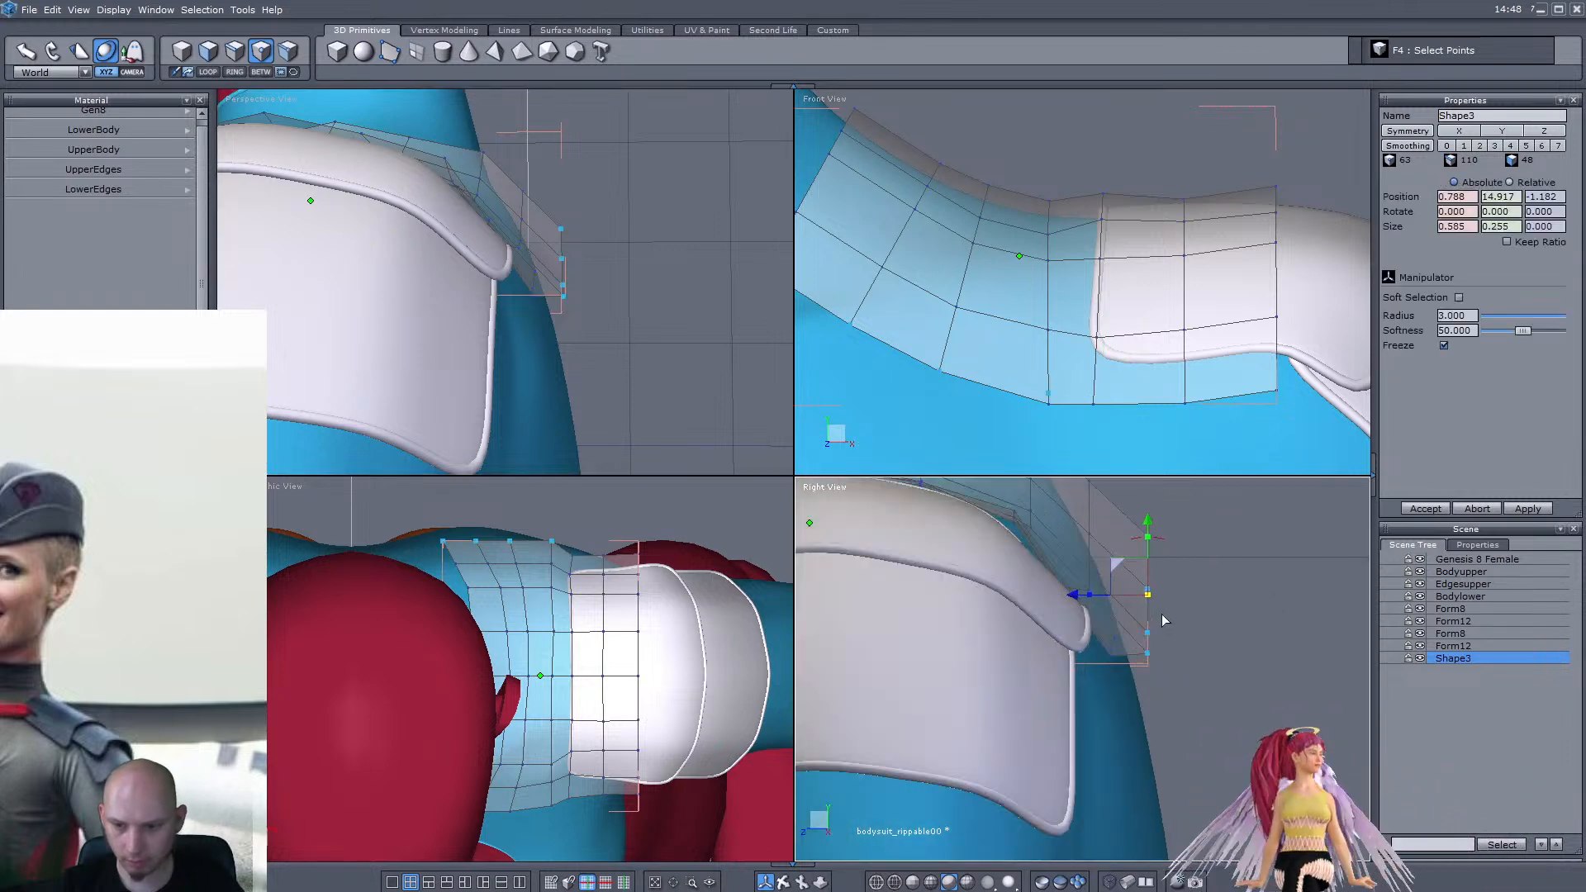
drag(1076, 595, 1056, 594)
middle_drag(514, 436, 354, 451)
mouse_move(469, 278)
mouse_down()
mouse_move(482, 284)
mouse_move(480, 262)
mouse_move(484, 277)
mouse_up()
scroll(490, 315, up, 2)
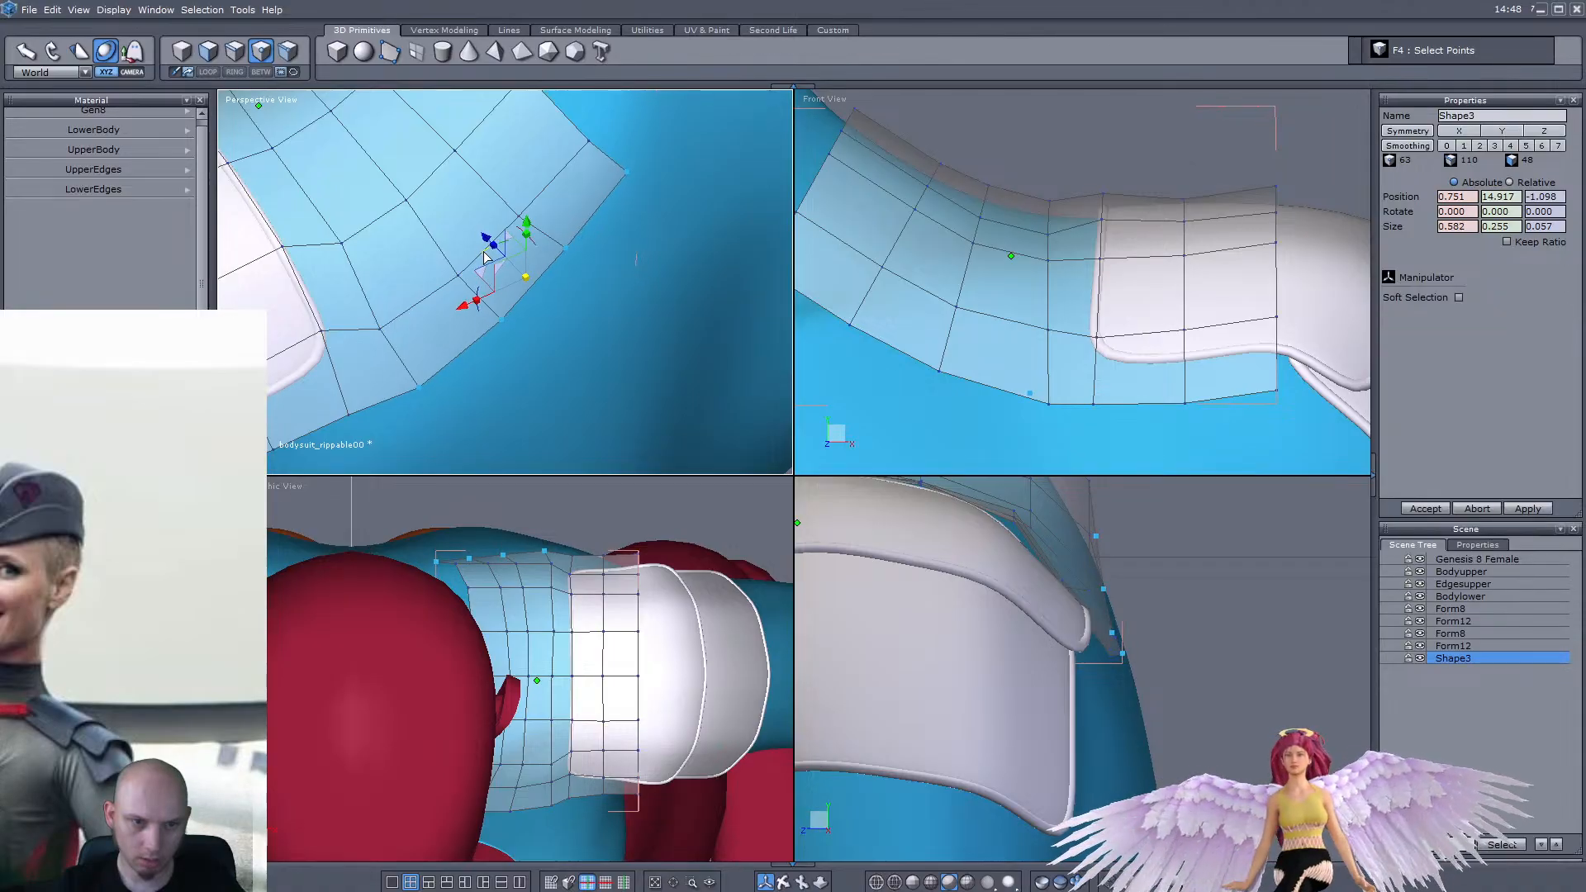
Try connecting selected edges at the strip's front neck-end corner and shifting the new edge toward the neck
scroll(483, 257, down, 5)
right_drag(484, 257, 595, 298)
scroll(509, 286, down, 5)
scroll(529, 289, up, 5)
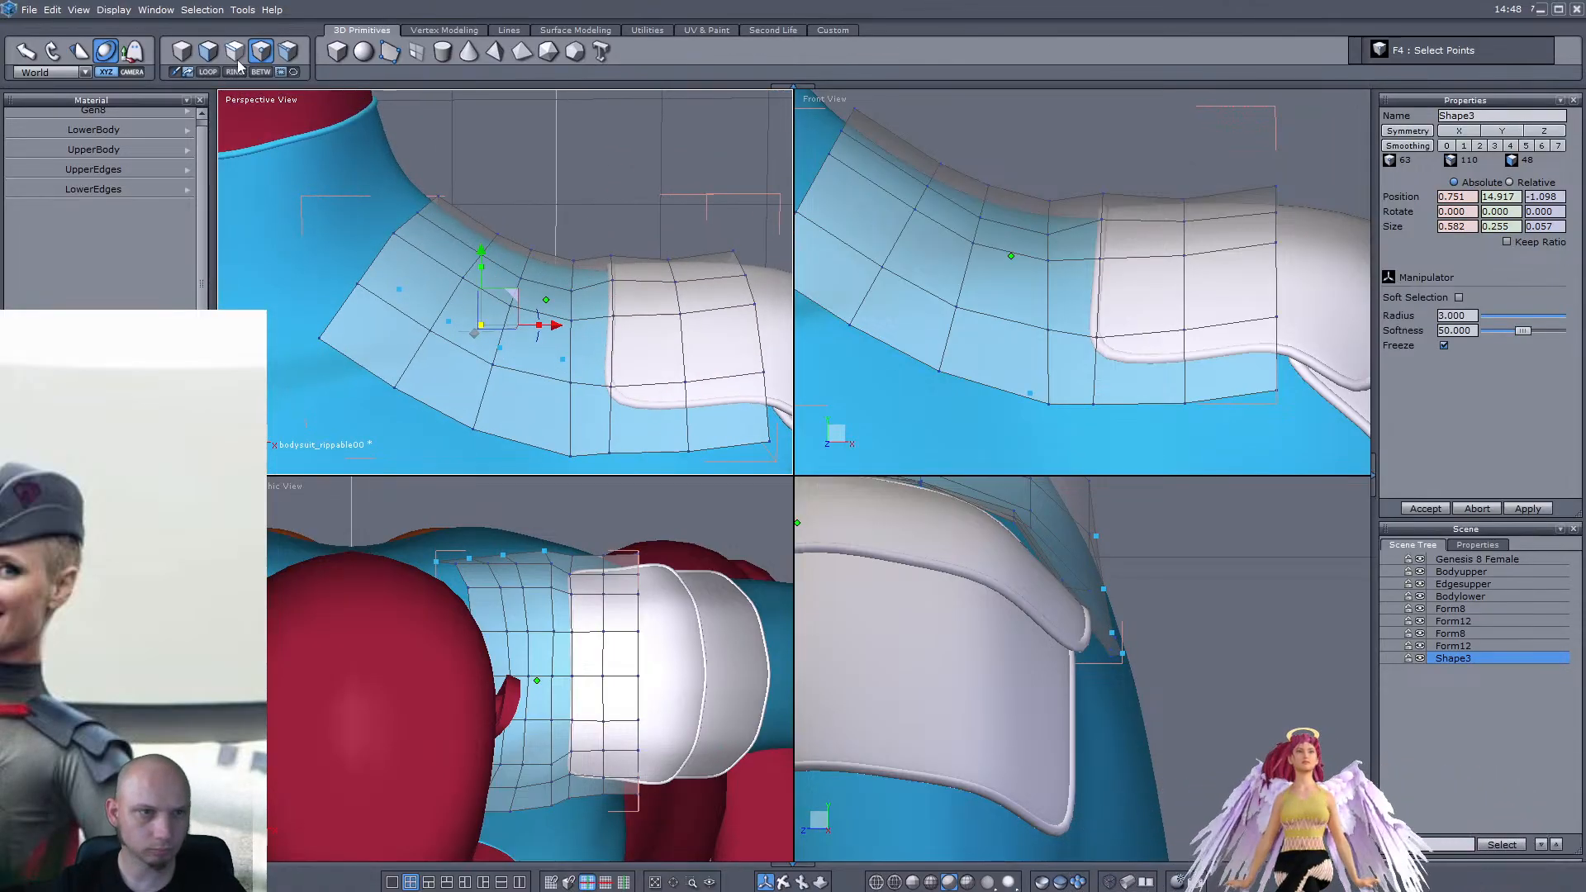
click(426, 251)
shift+click(392, 315)
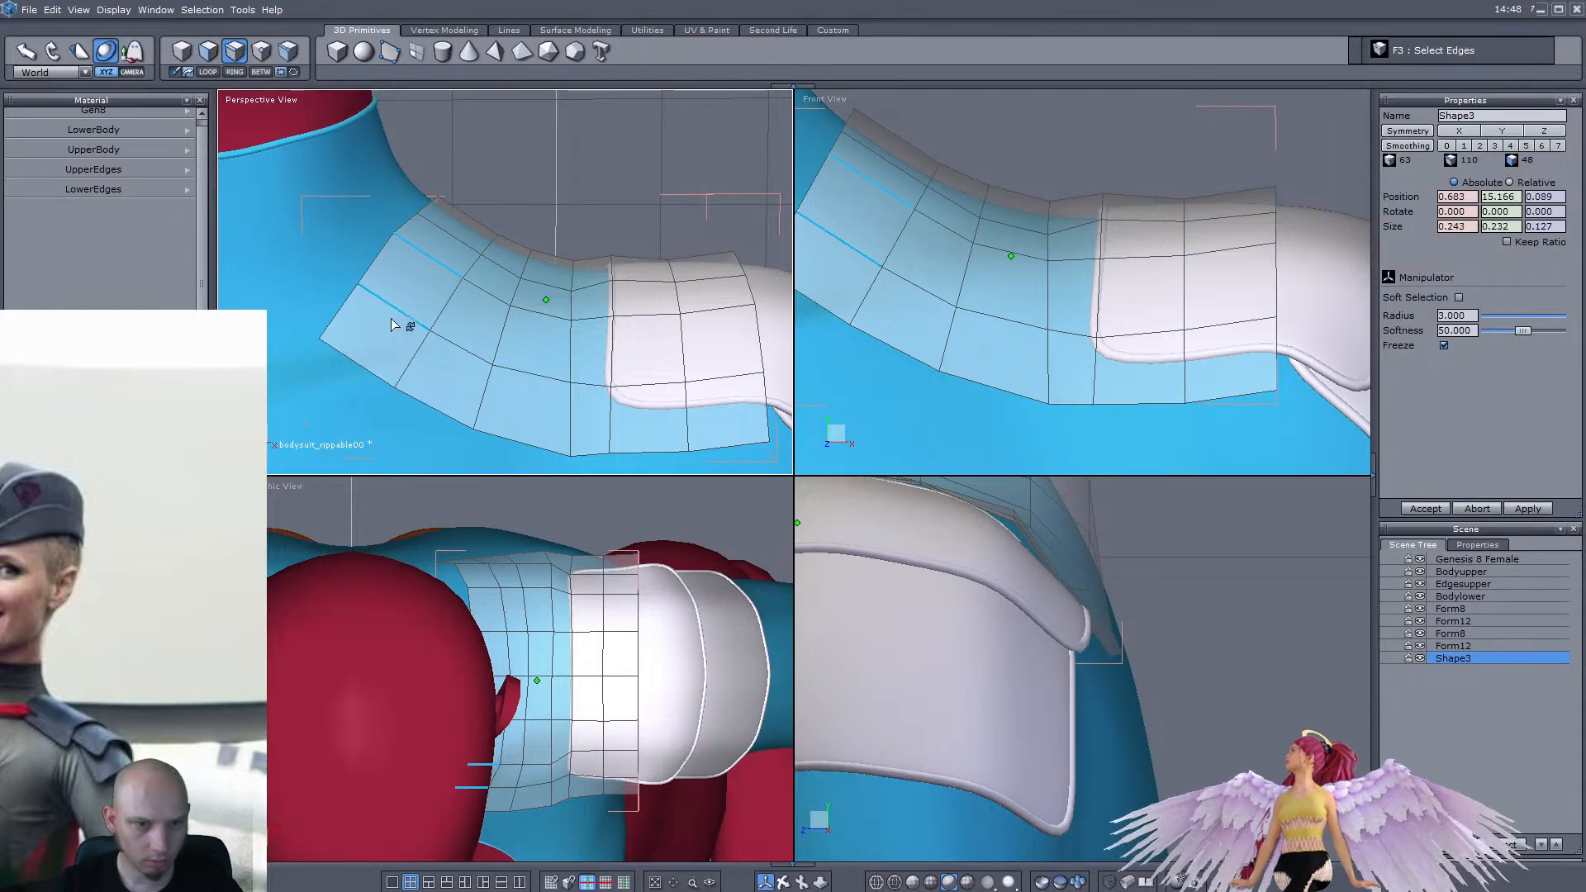
key(alt+a)
scroll(388, 341, up, 2)
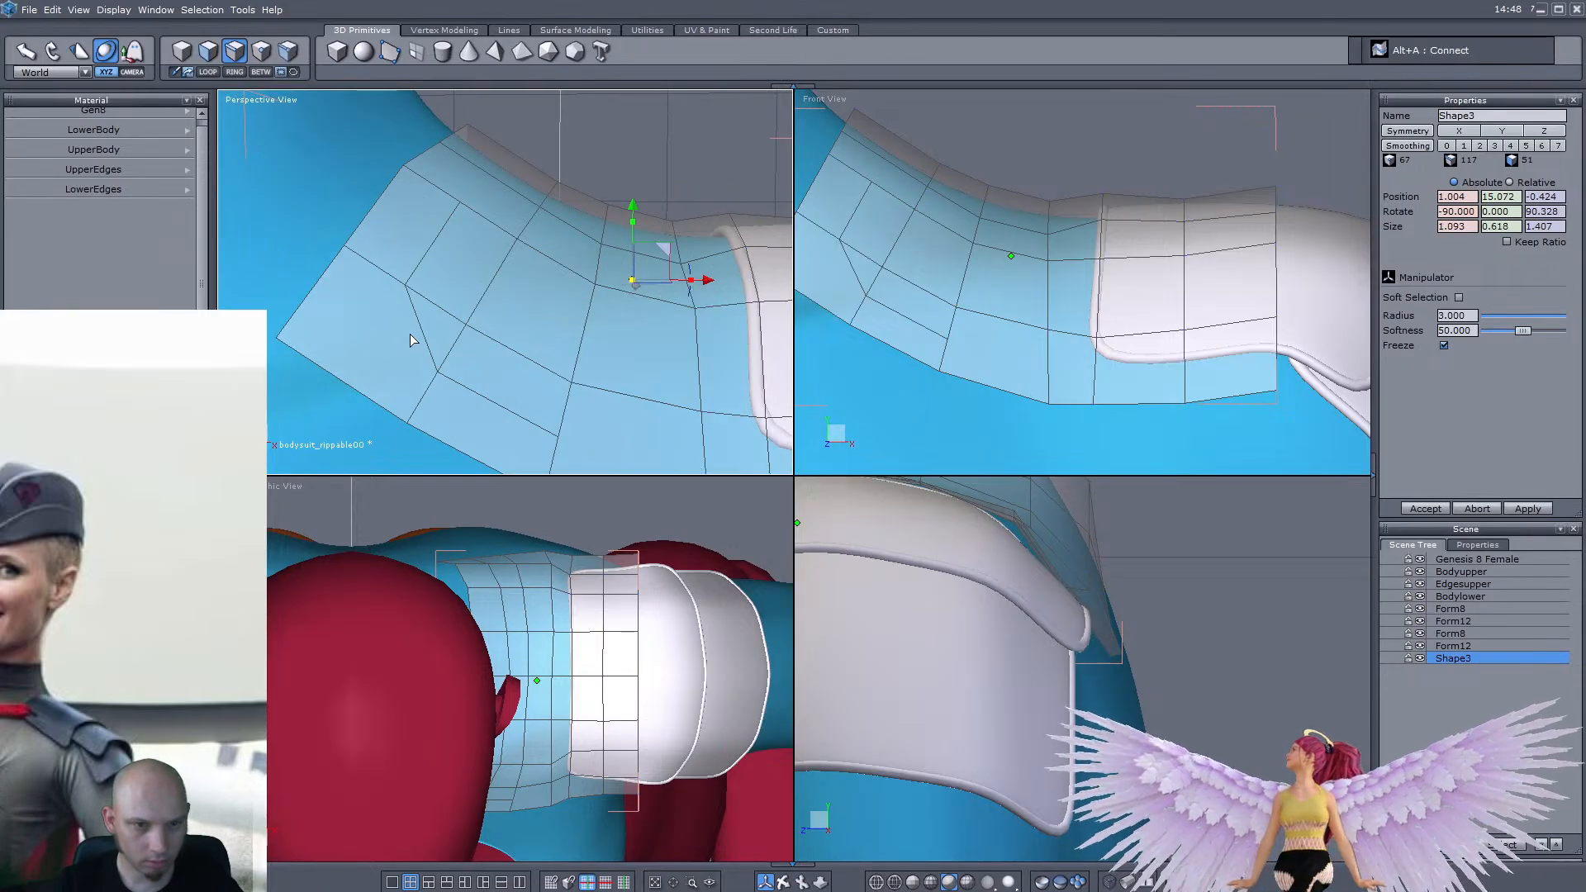
scroll(991, 248, up, 4)
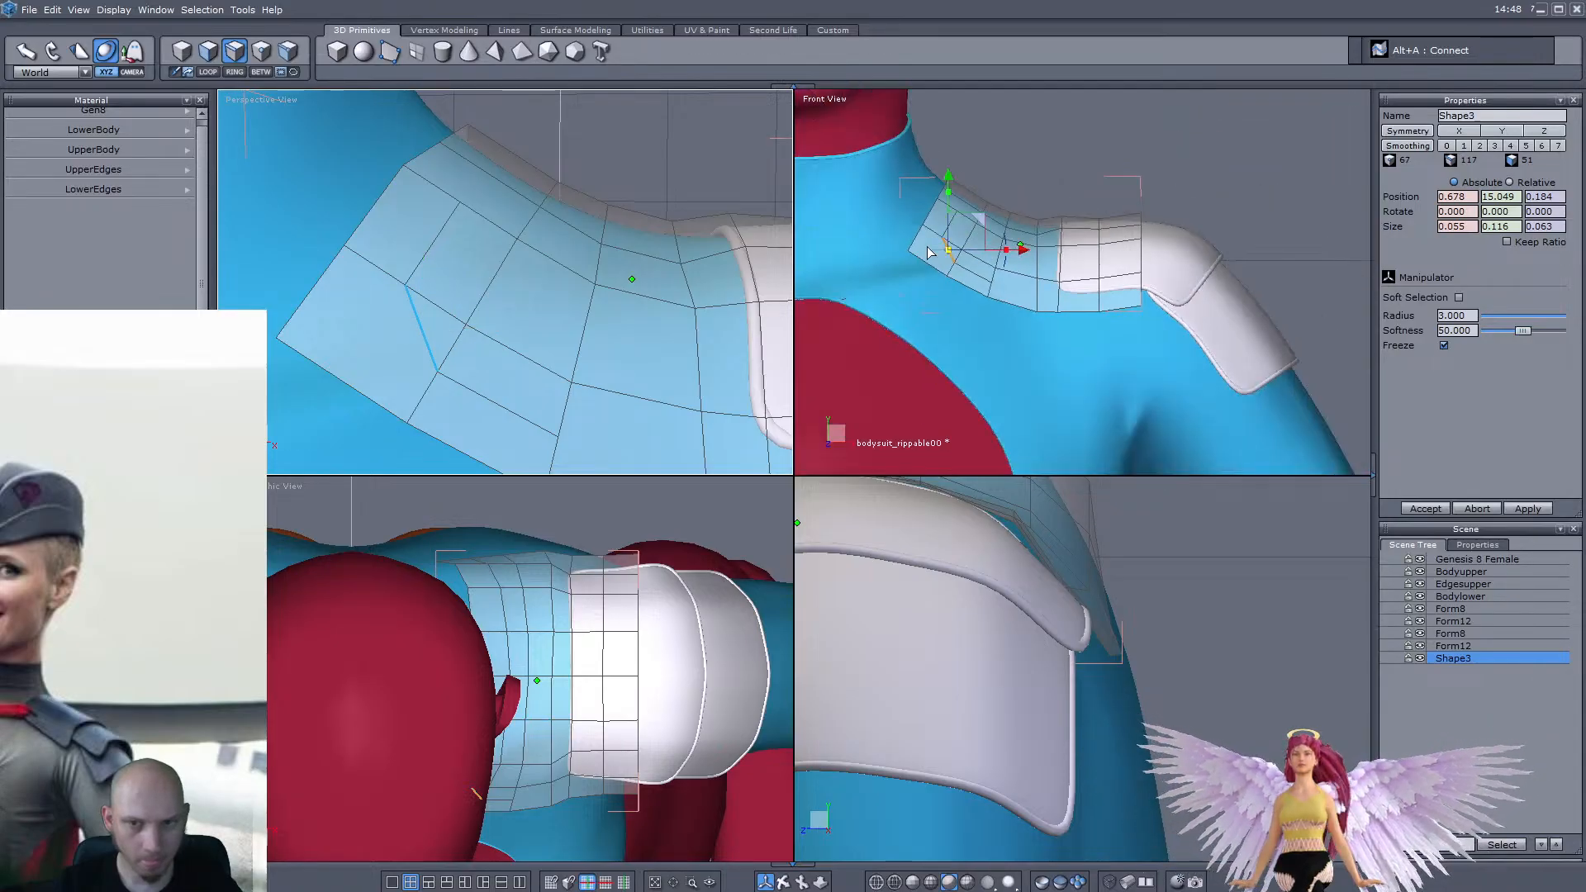
drag(1033, 233, 989, 223)
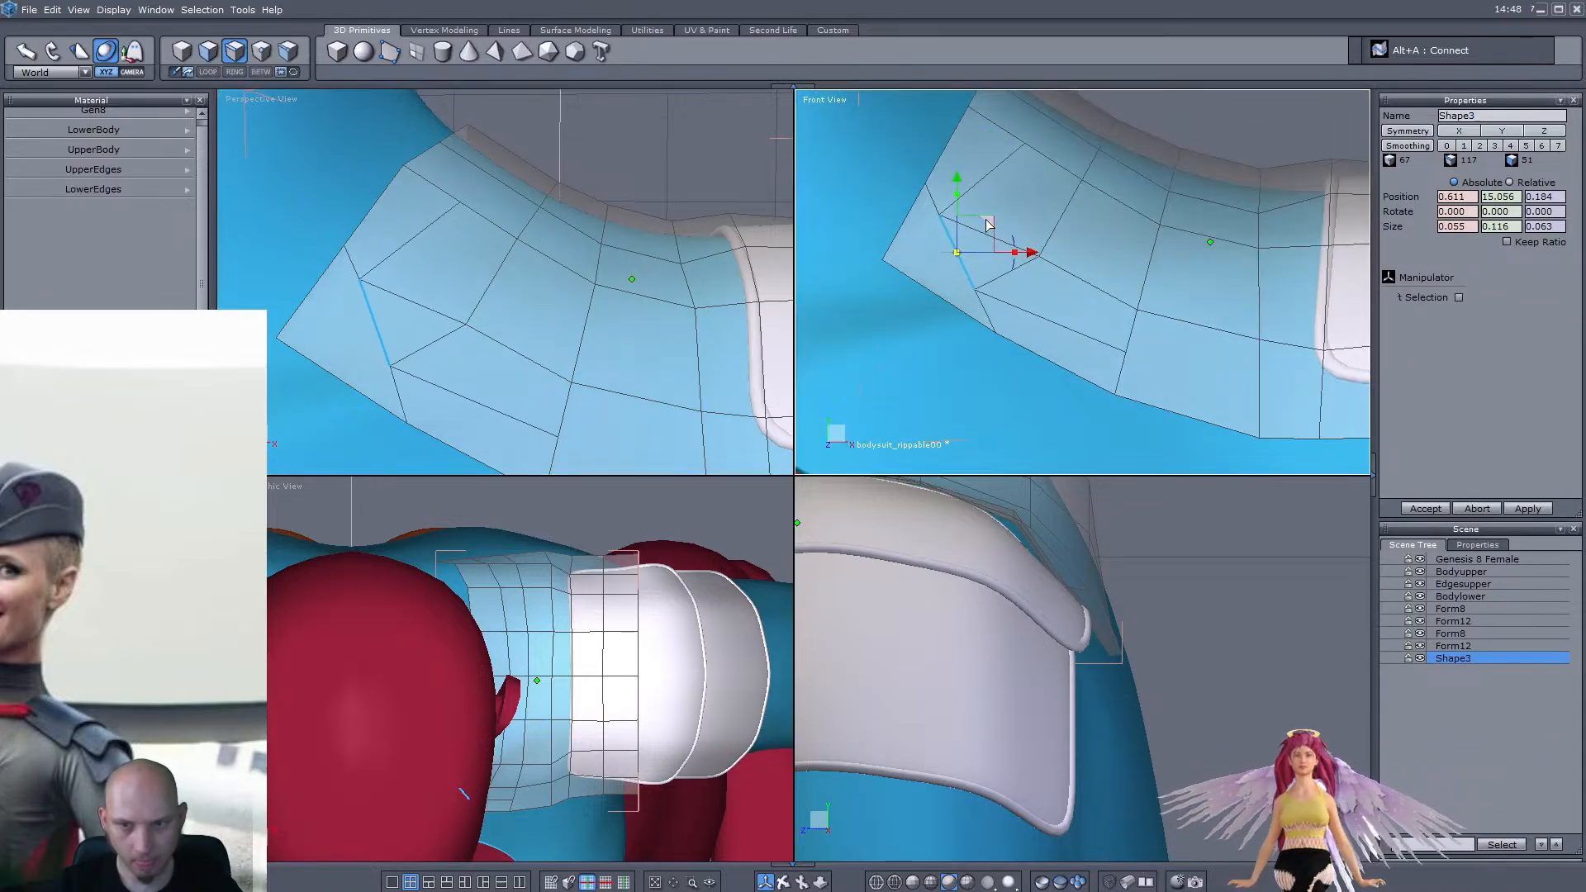
Undo the edge shift and the edge connection at the neck end
key(ctrl+z)
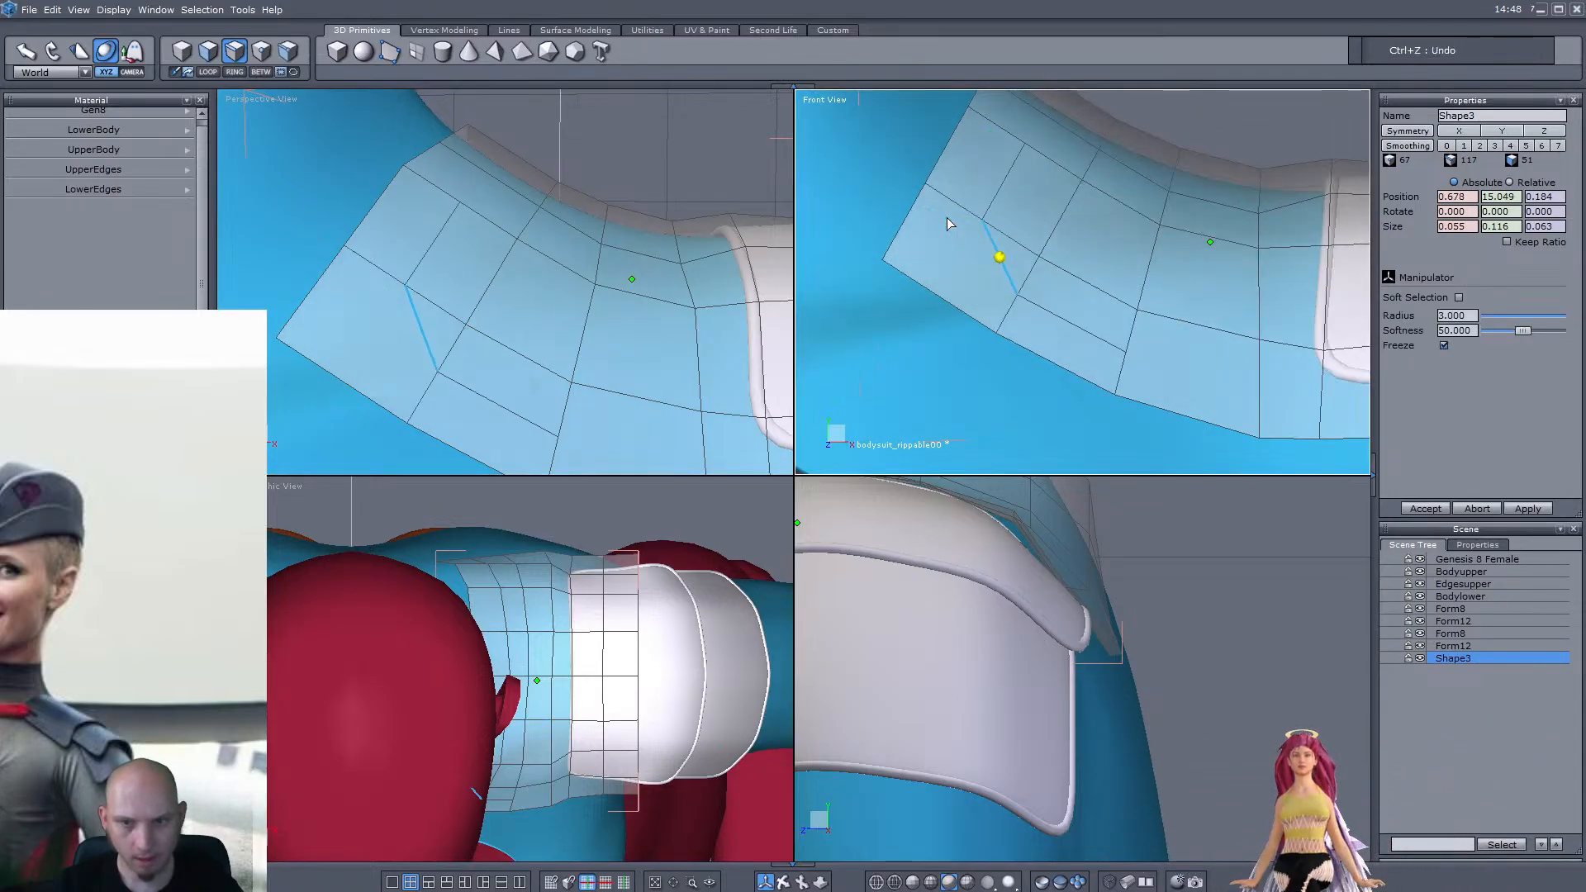
key(ctrl+z)
key(ctrl+z)
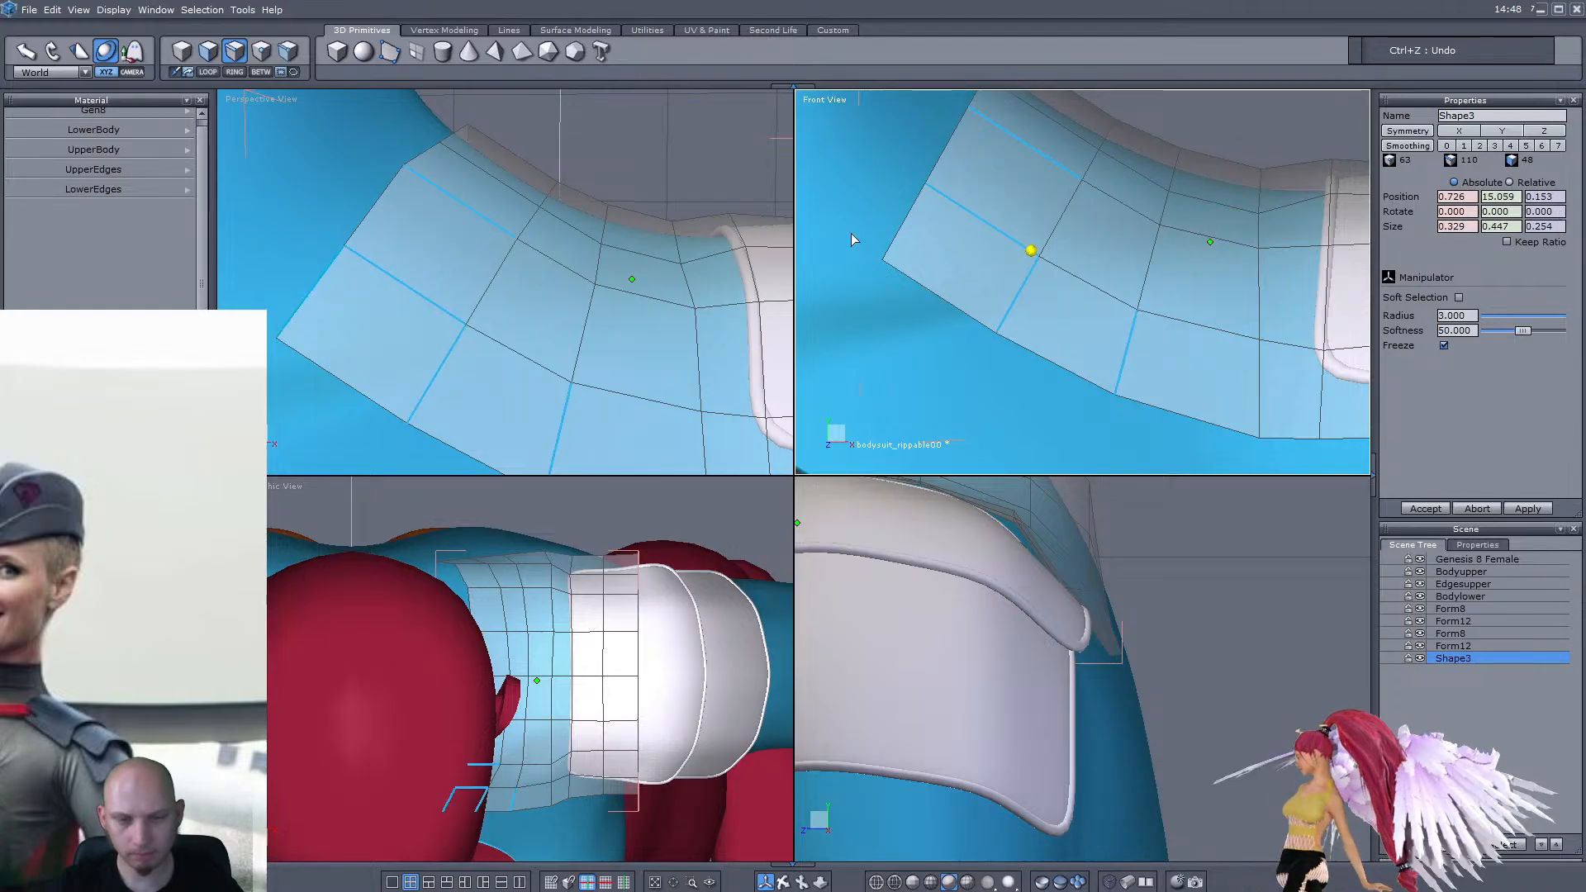
scroll(546, 291, down, 5)
middle_drag(547, 295, 376, 248)
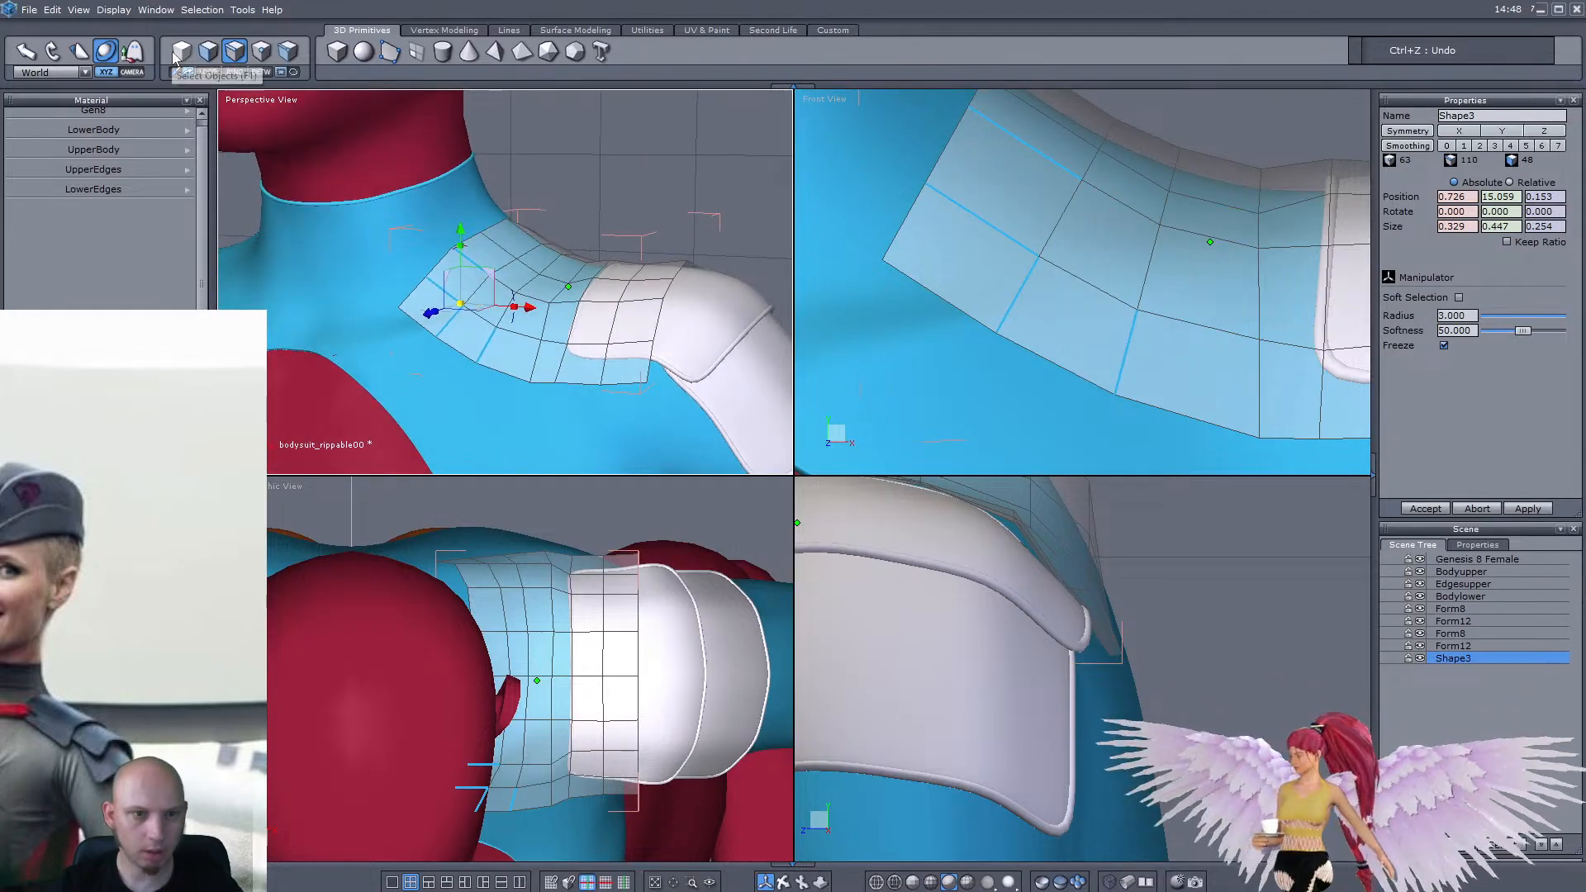
Return to object selection, save the scene, and set the shoulder panel's smoothing level to 2
key(F1)
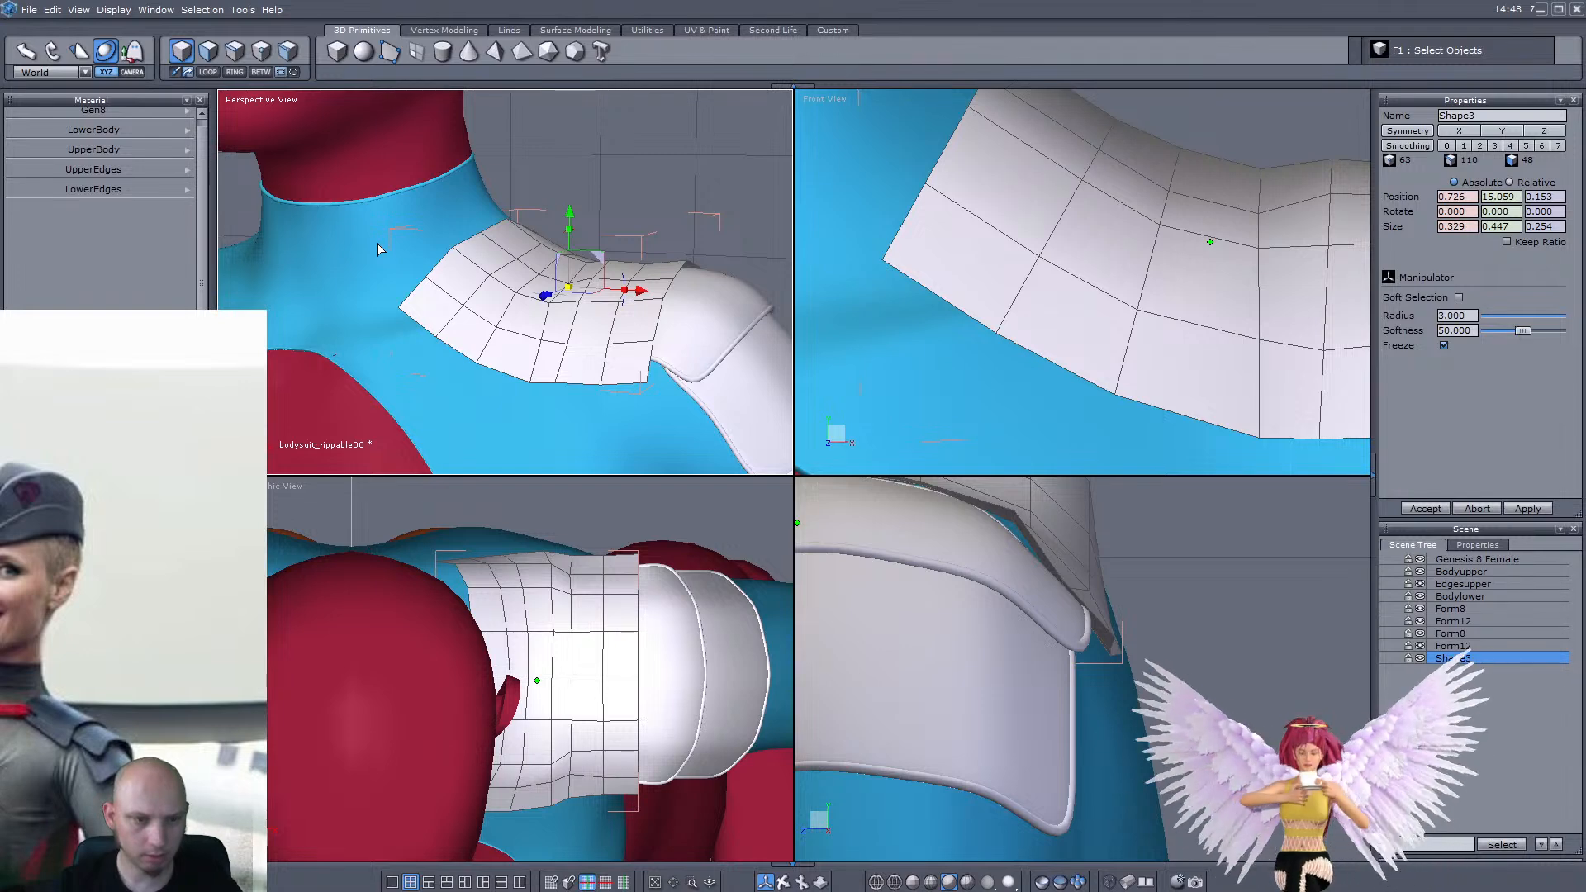
key(ctrl+s)
middle_drag(533, 330, 591, 318)
click(1485, 148)
Give the shoulder panel a thickness of 0.02
middle_drag(708, 256, 496, 279)
key(t)
key(alt+t)
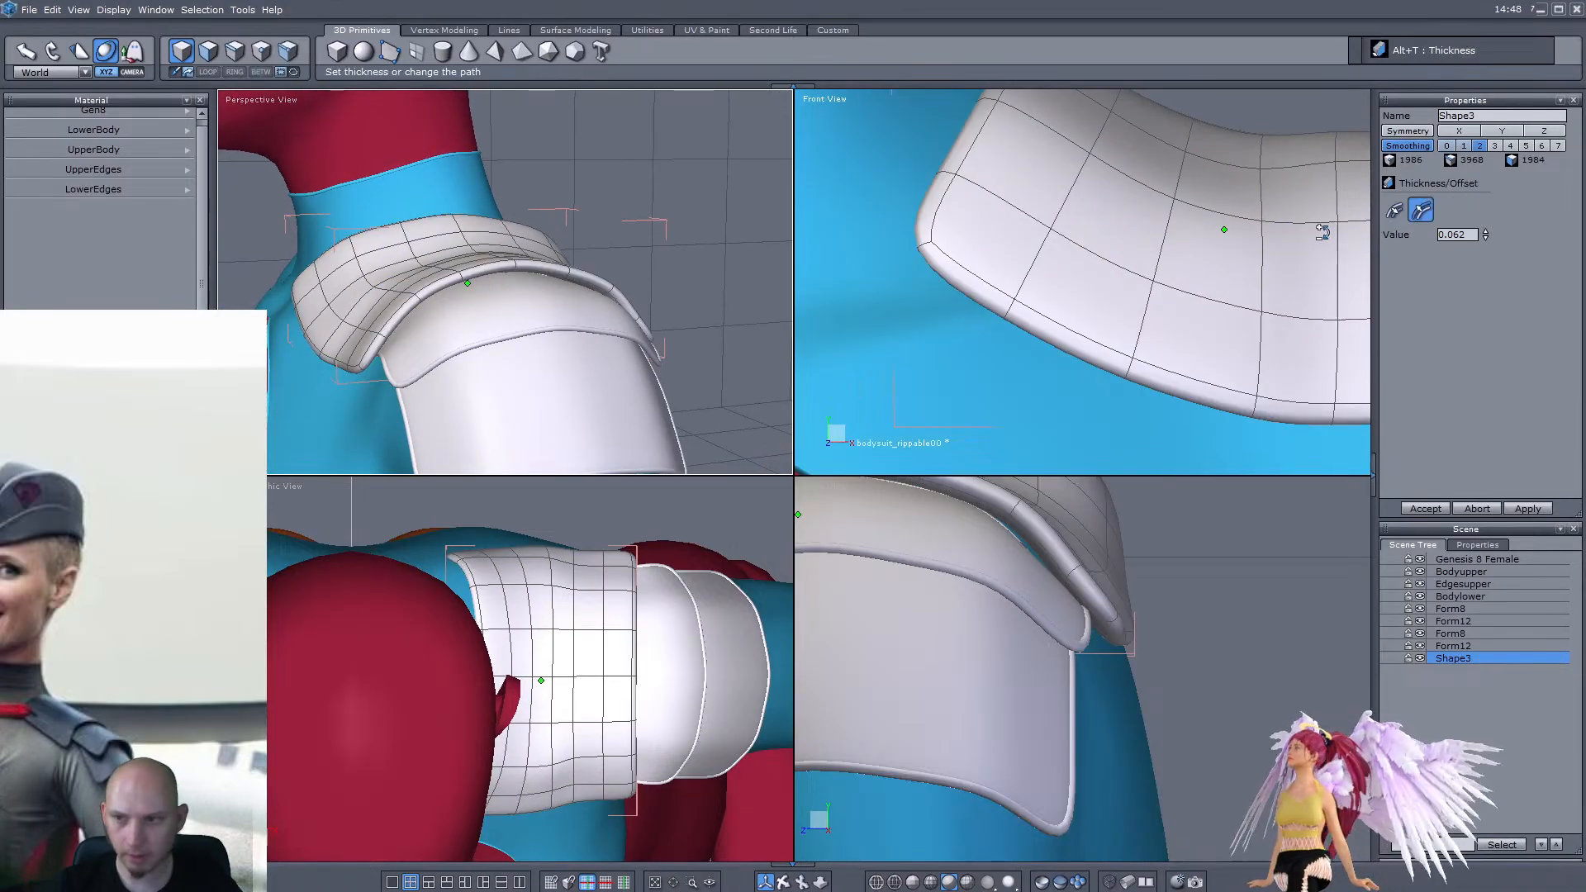
key(BackSpace)
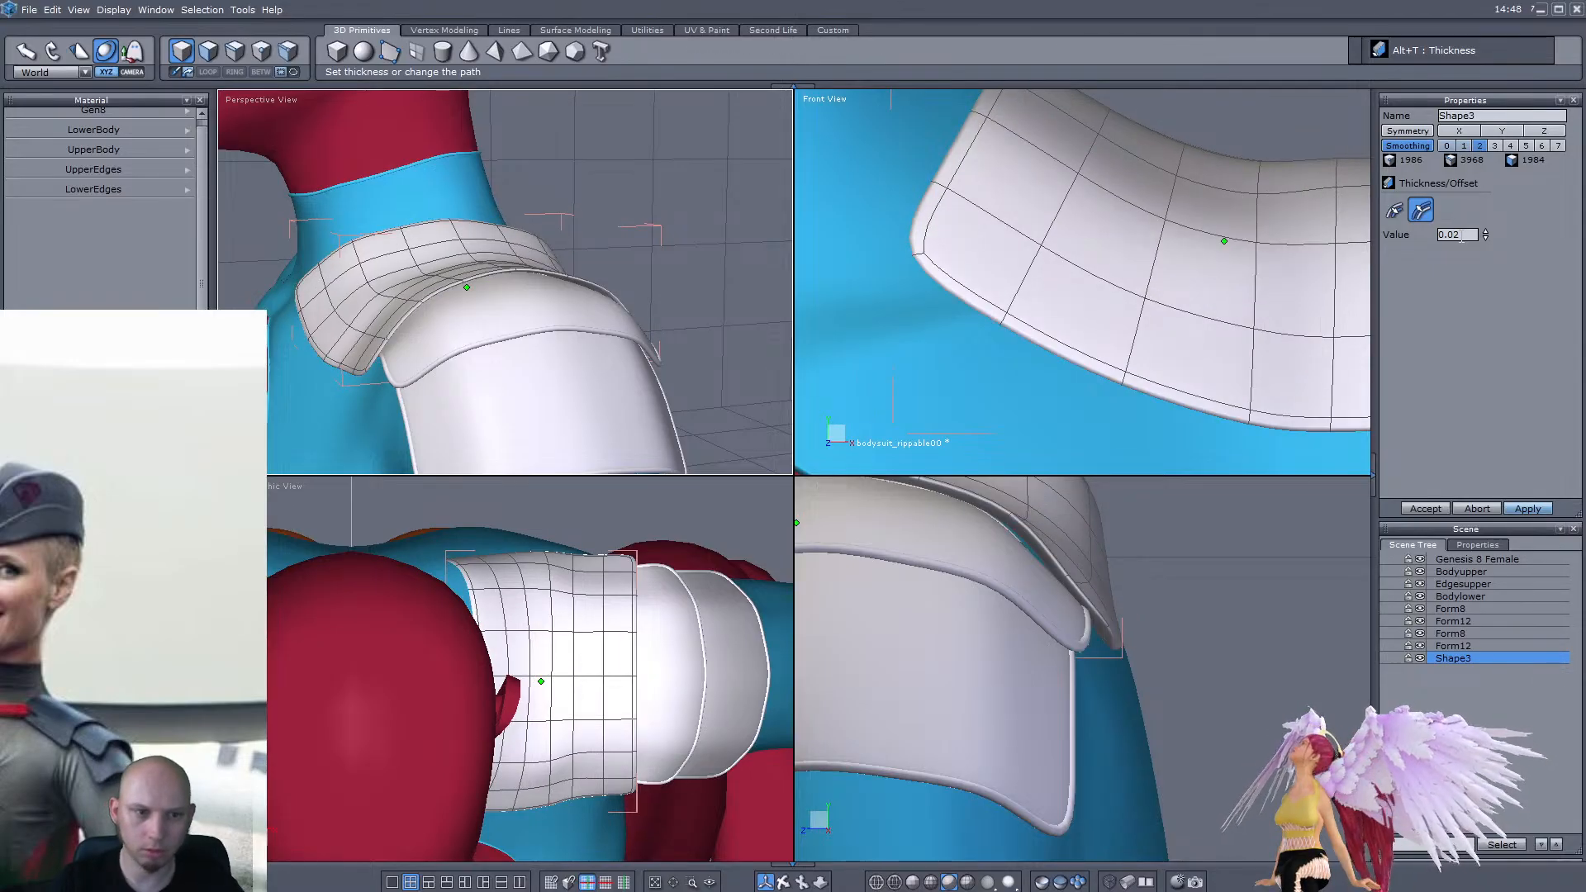
middle_drag(473, 279, 379, 254)
middle_drag(1117, 373, 1369, 493)
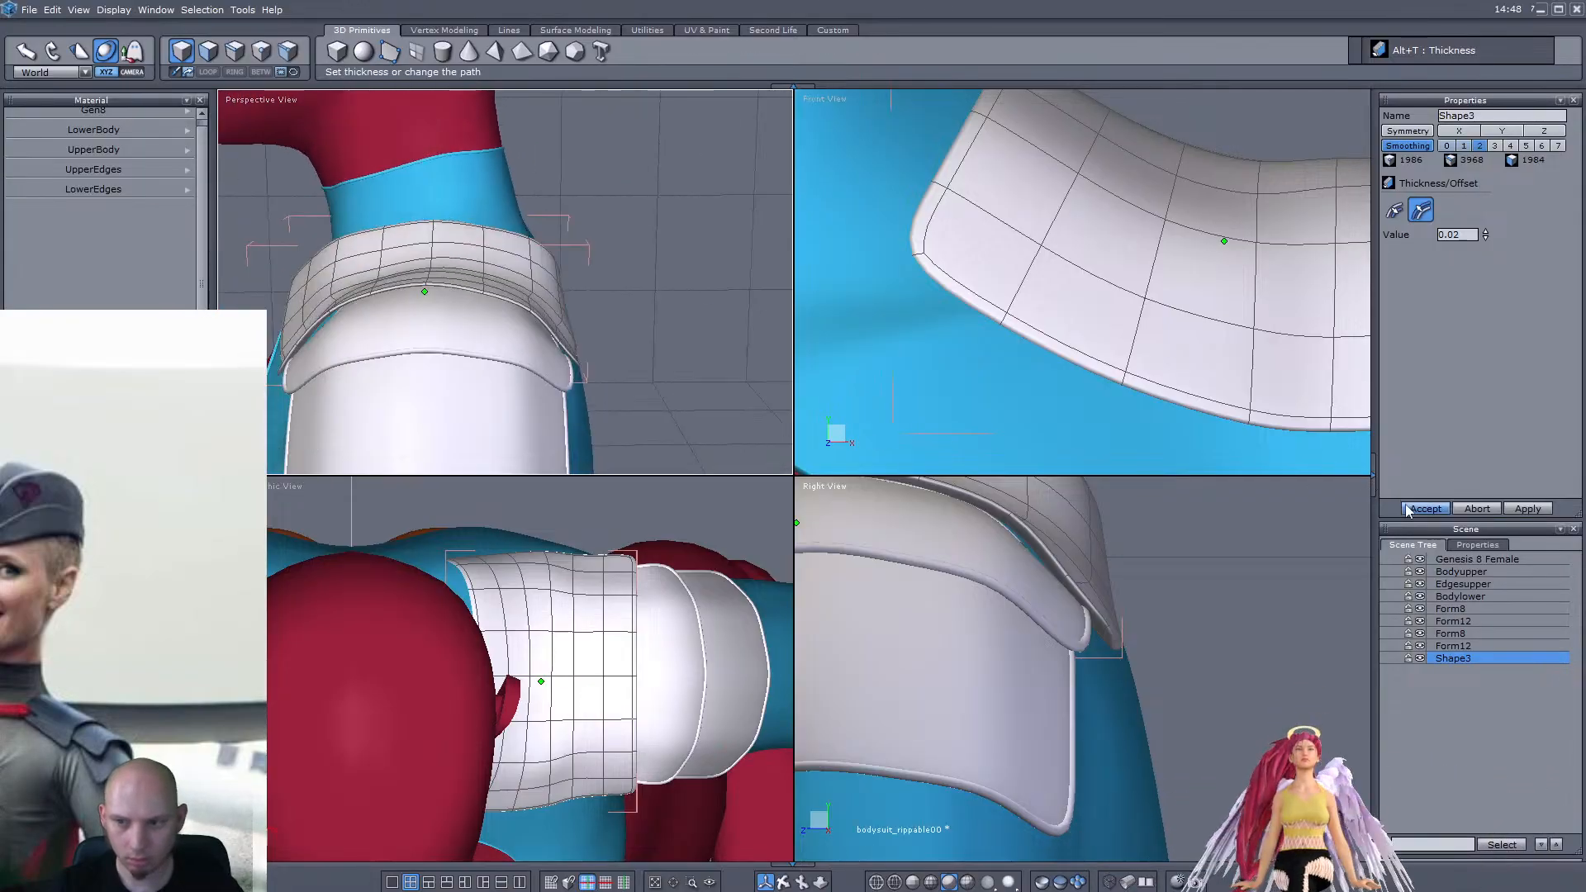
key(space)
Connect the ring of short edges across the panel's rim to add an edge loop along its thickness
click(235, 52)
scroll(413, 281, up, 5)
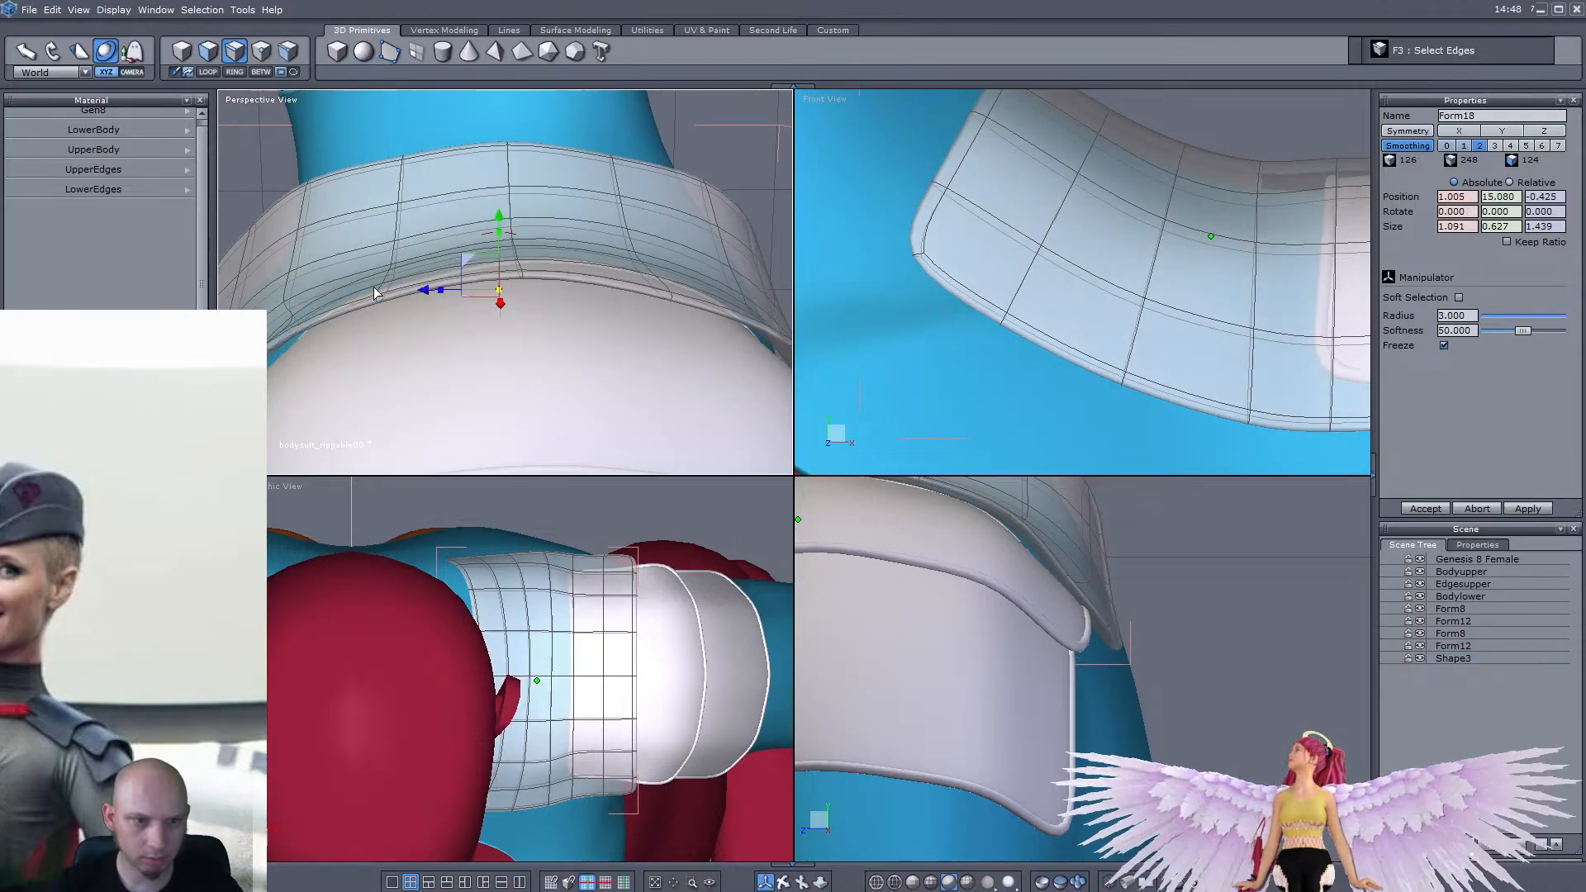
click(447, 273)
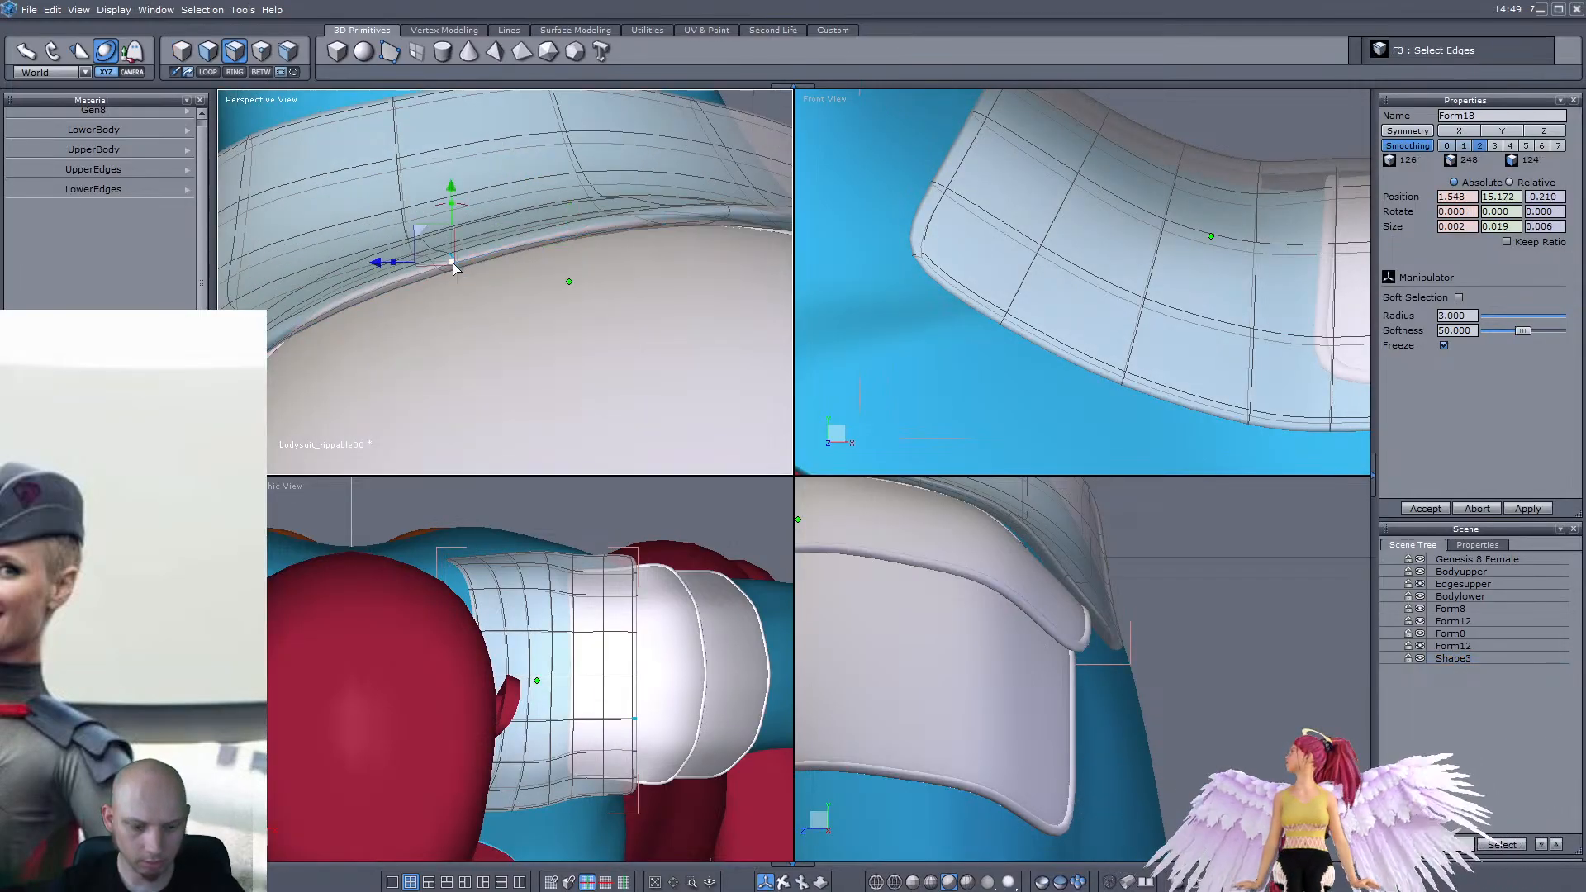
key(alt+a)
mouse_move(409, 299)
middle_down()
mouse_move(552, 286)
mouse_move(390, 301)
middle_up()
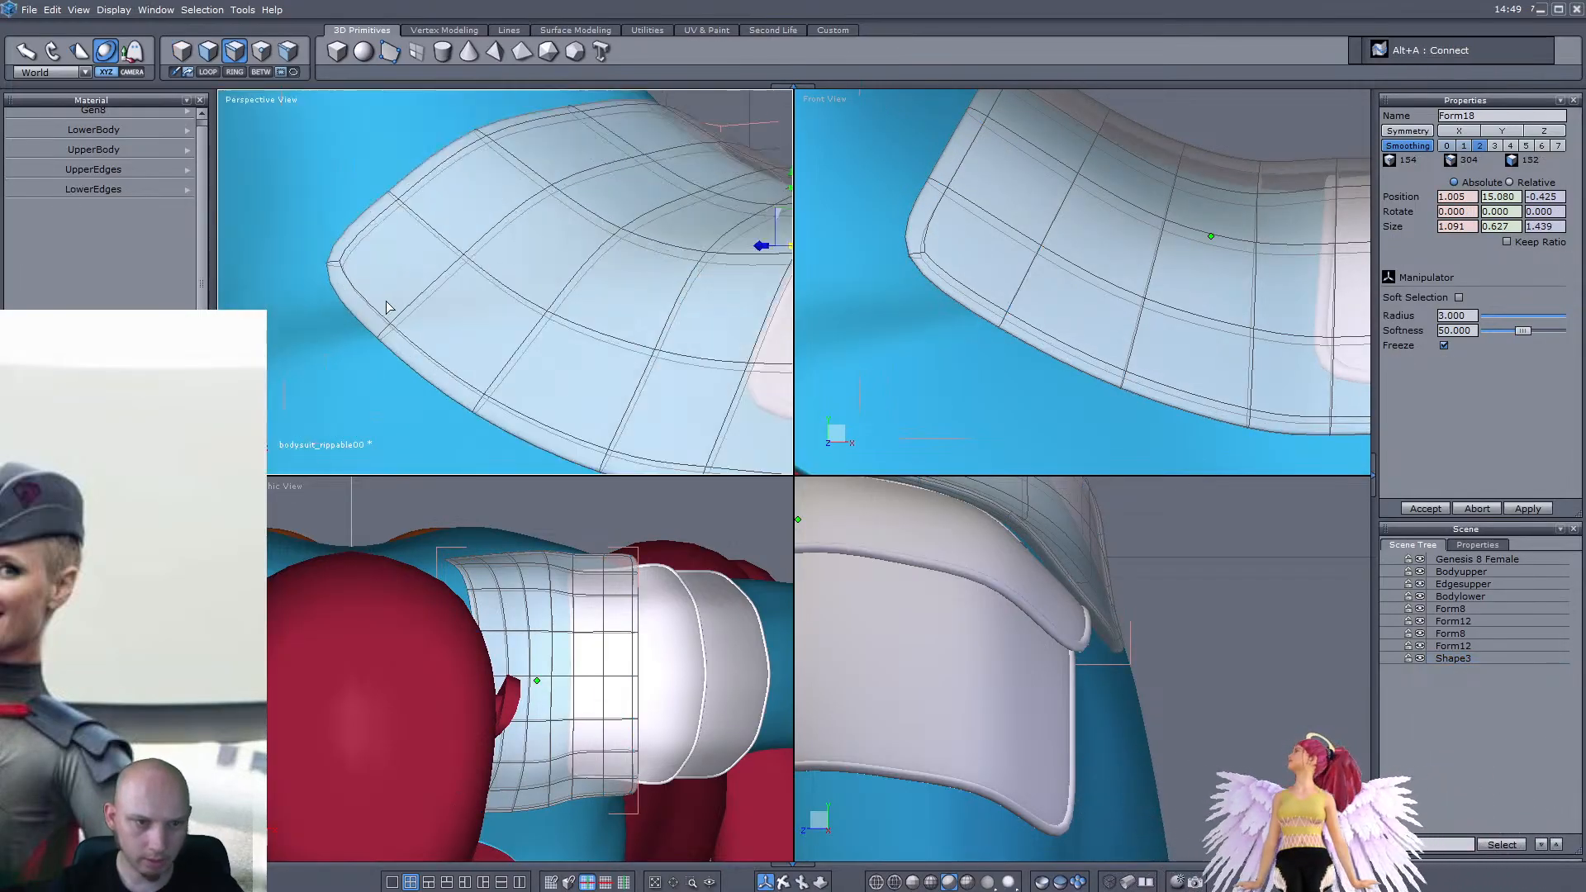
Create a tubular trim along the panel's rim edge loop using Thickness with a value of 0.025
click(350, 309)
key(l)
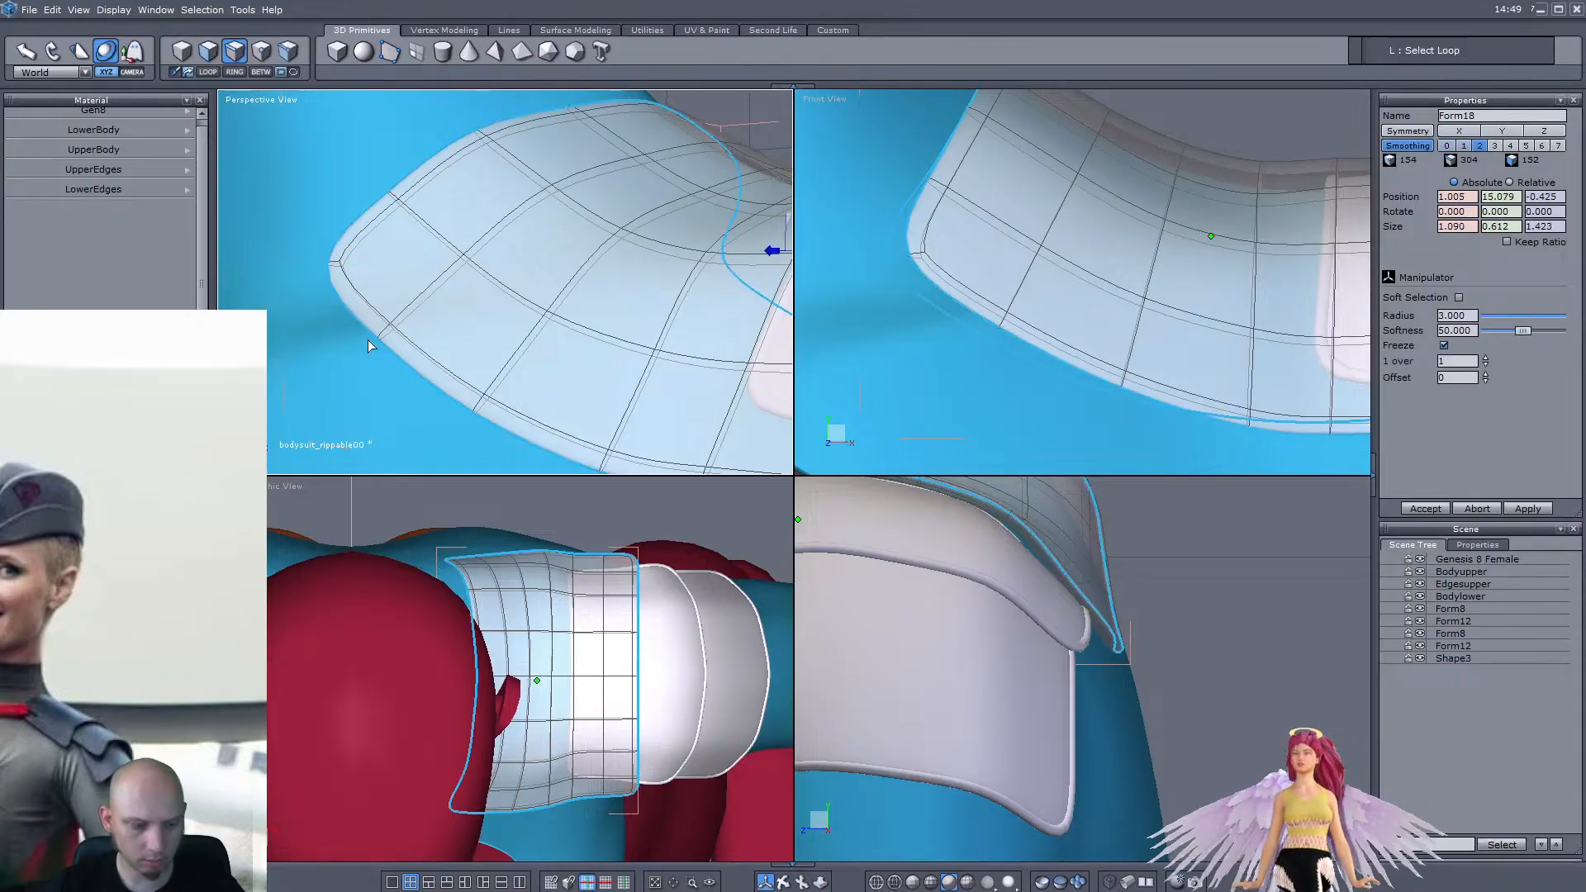
key(alt+t)
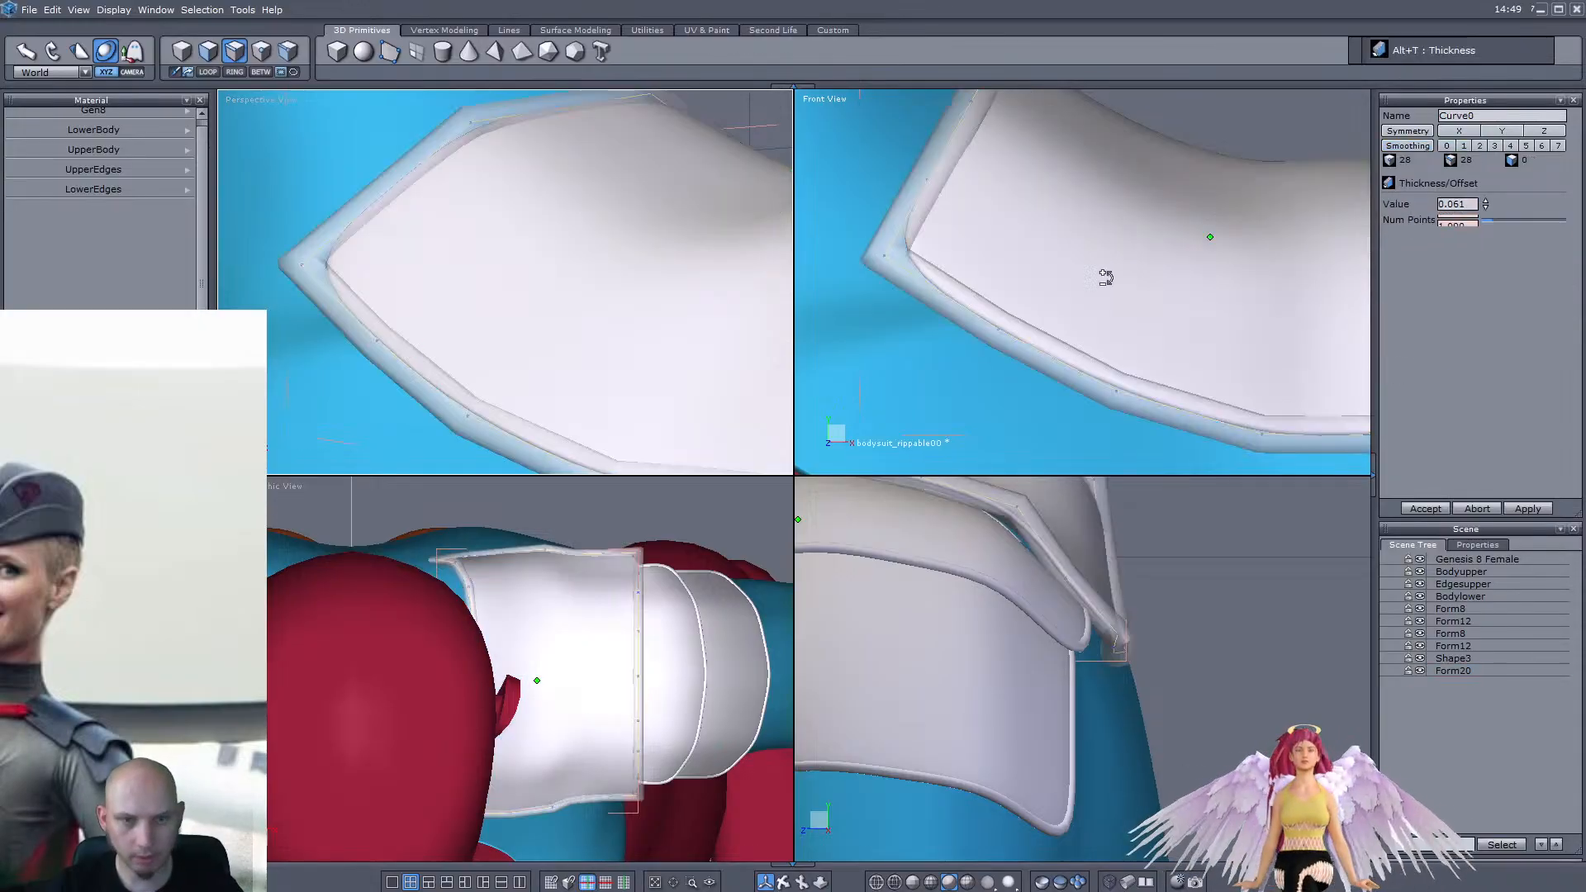
text(0.0)
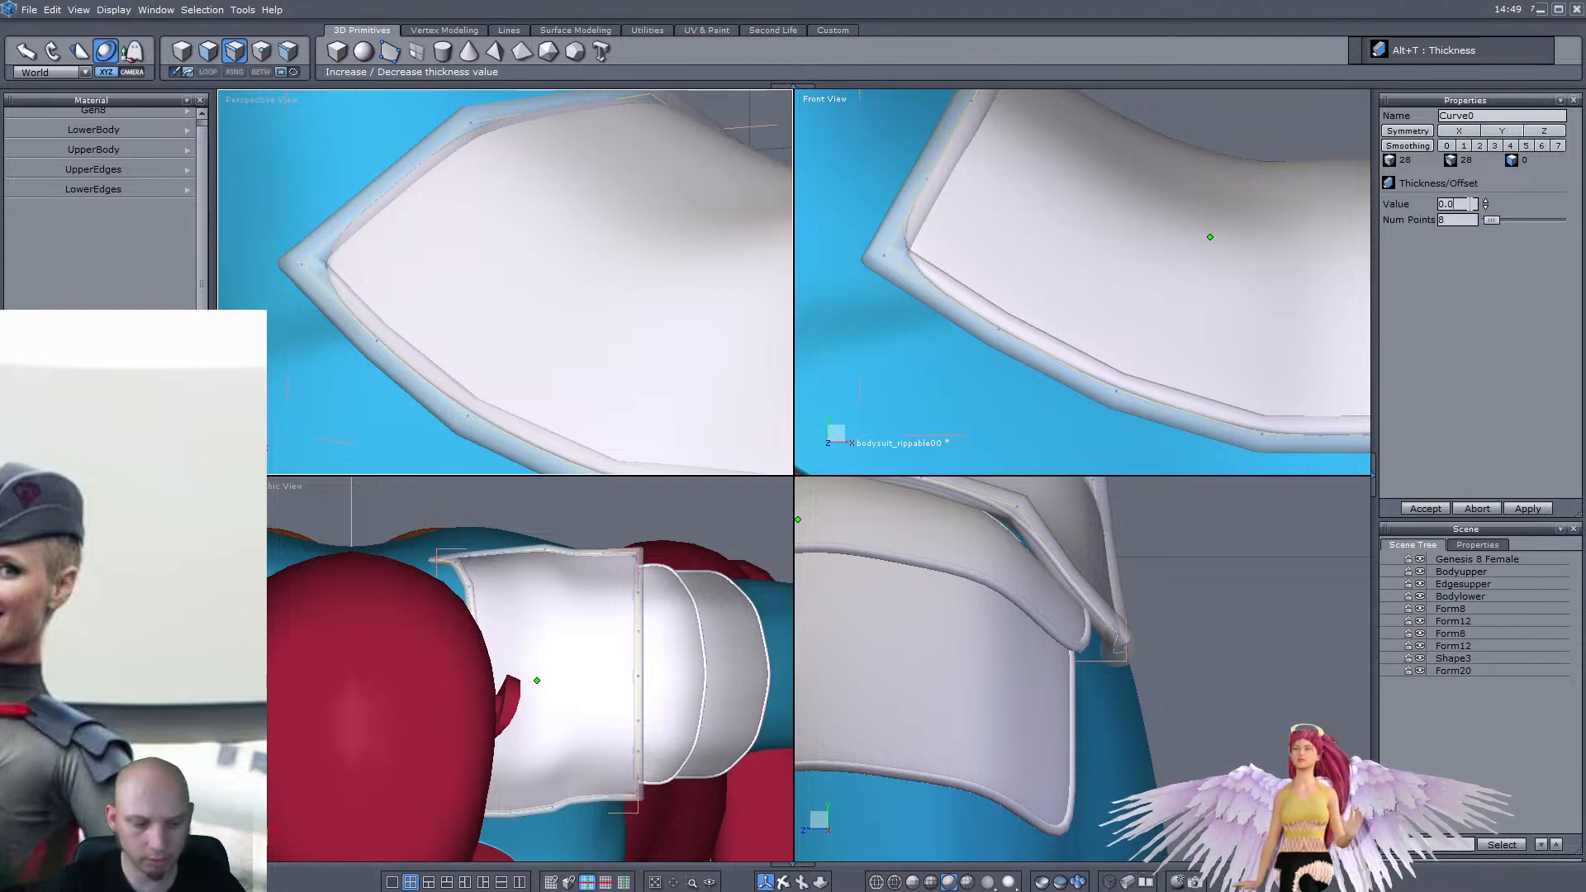
text(25)
key(Return)
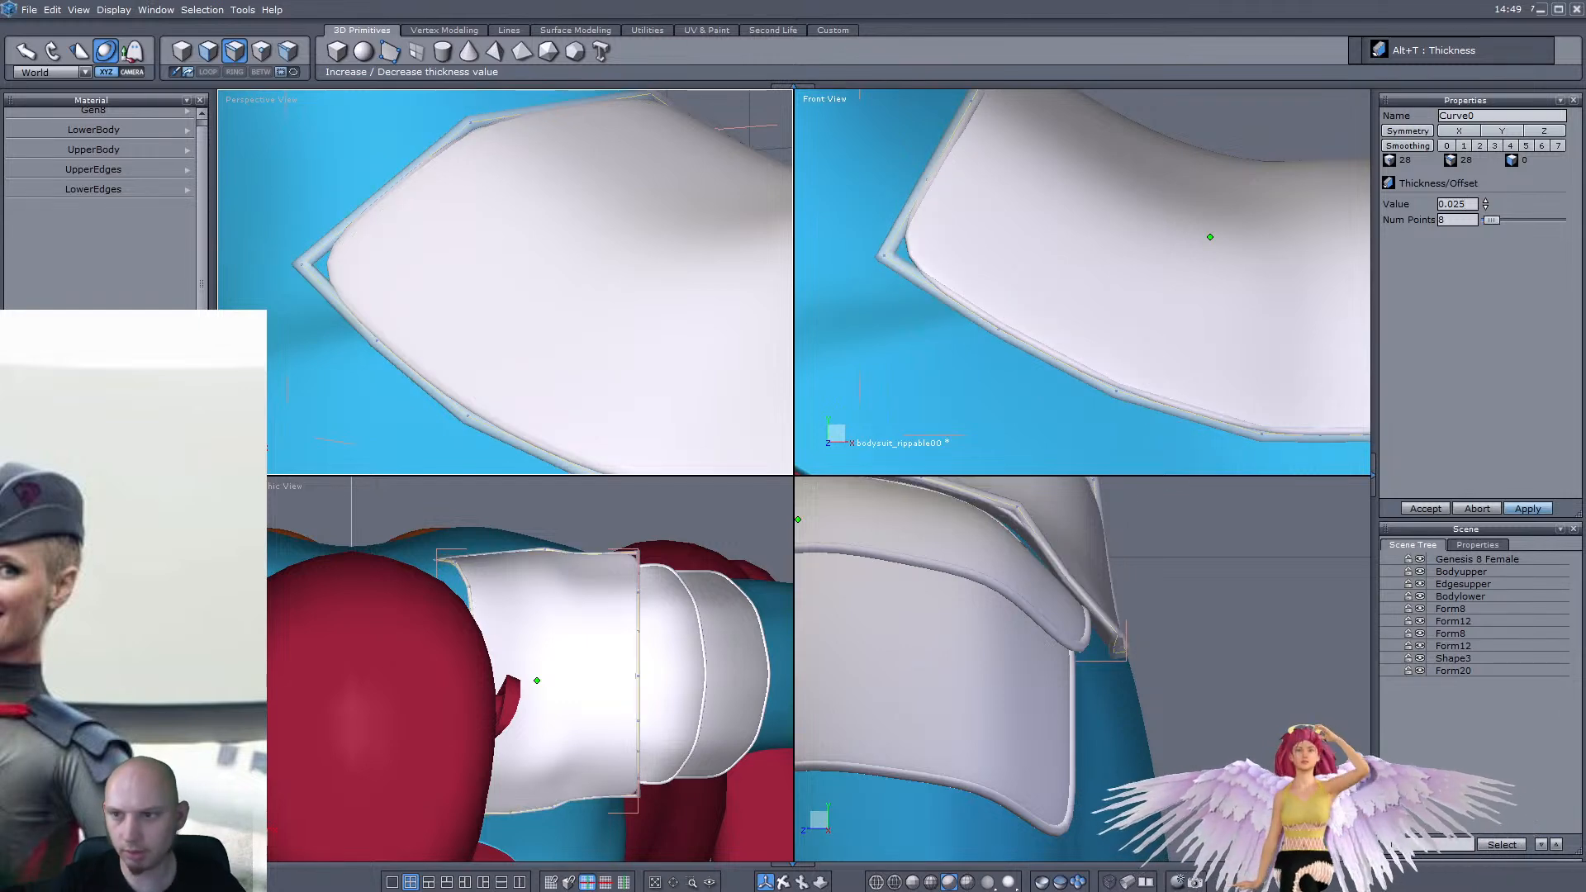
click(1434, 510)
Set the new rim trim's smoothing level to 2 and check its fit around the shoulder
click(1480, 145)
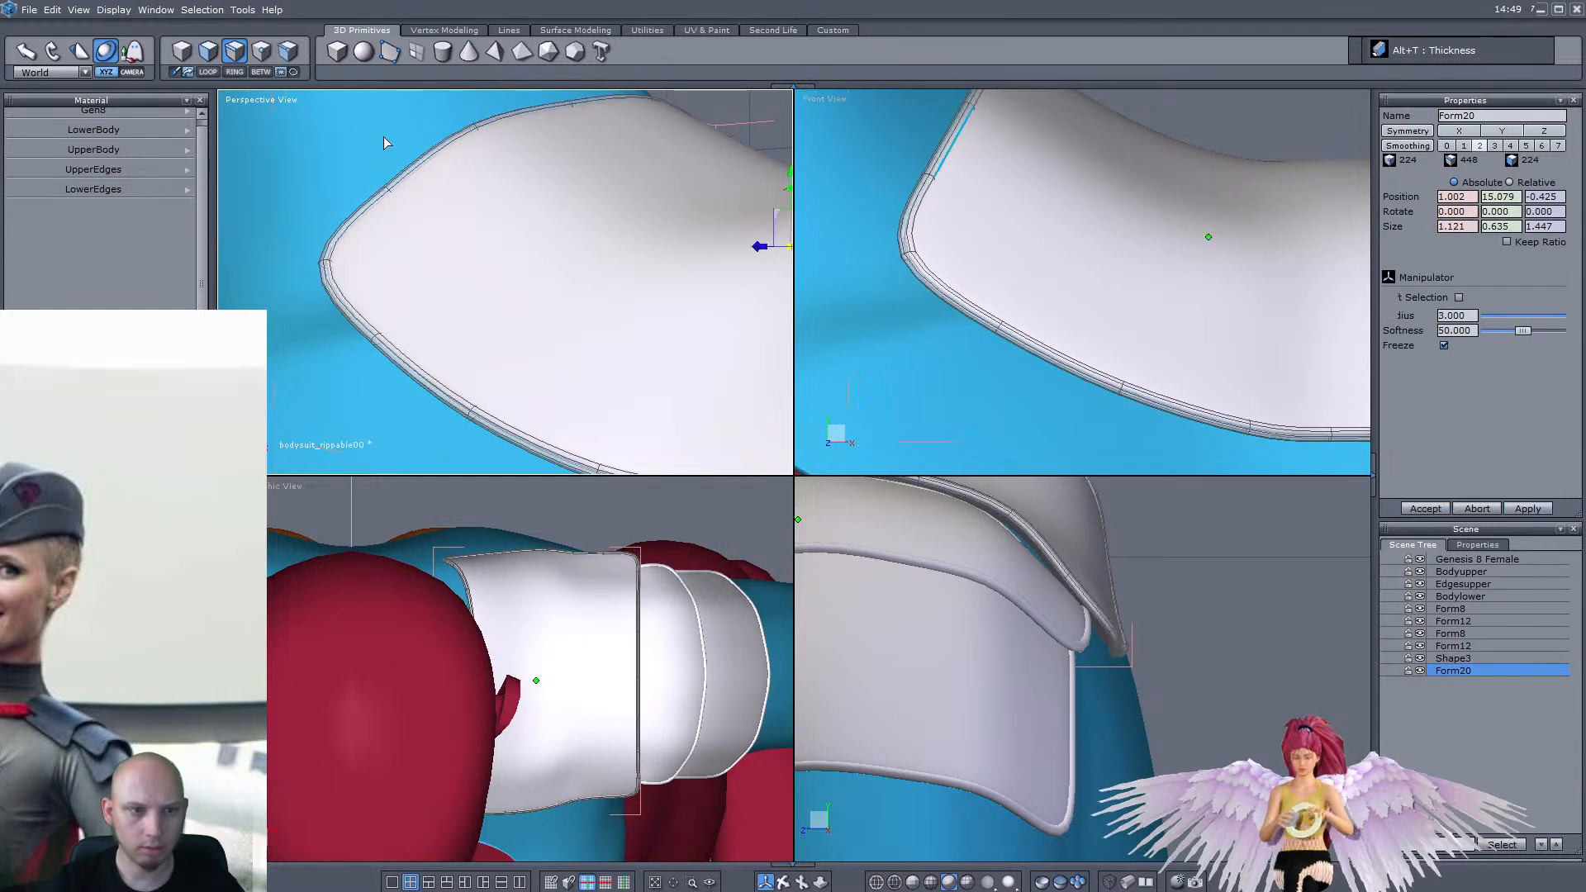
click(182, 50)
scroll(608, 233, down, 5)
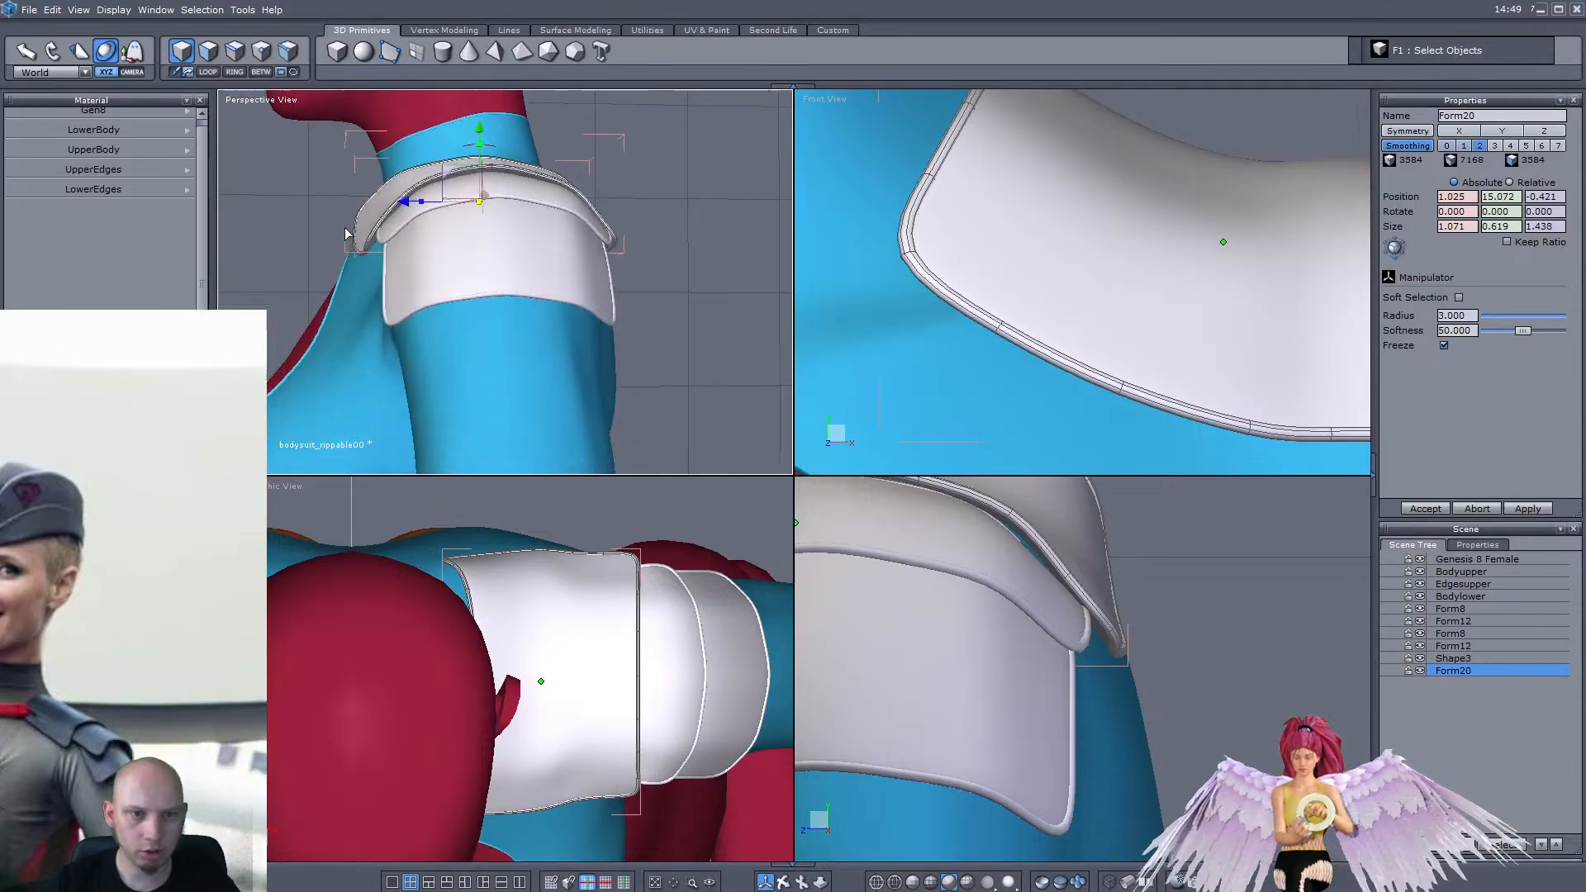
scroll(607, 233, up, 4)
middle_drag(608, 233, 476, 228)
scroll(329, 202, down, 3)
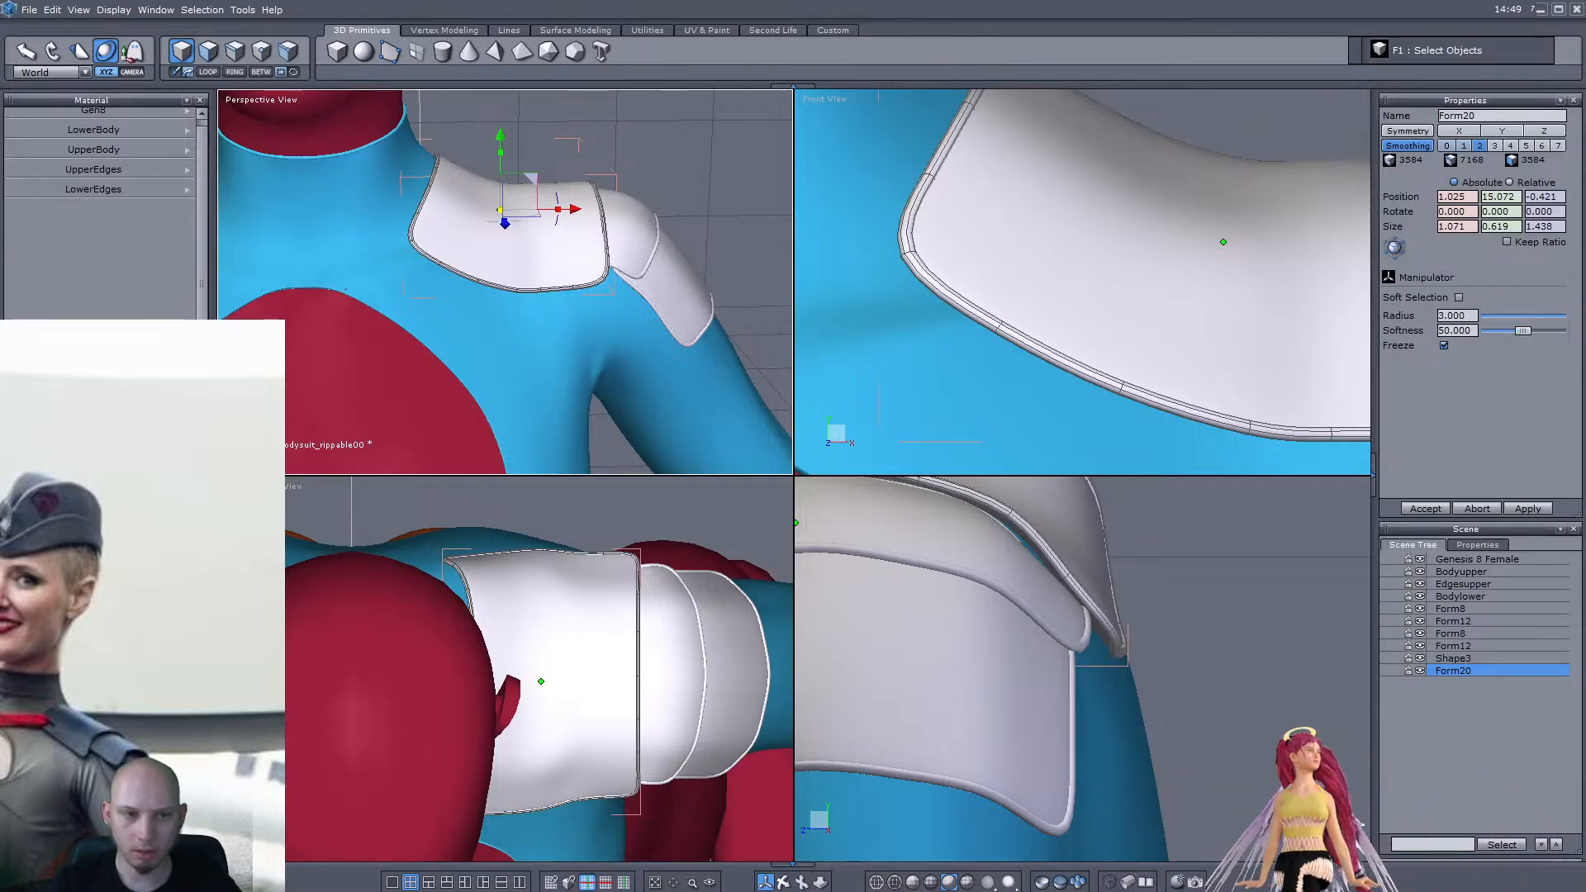
right_drag(404, 230, 521, 250)
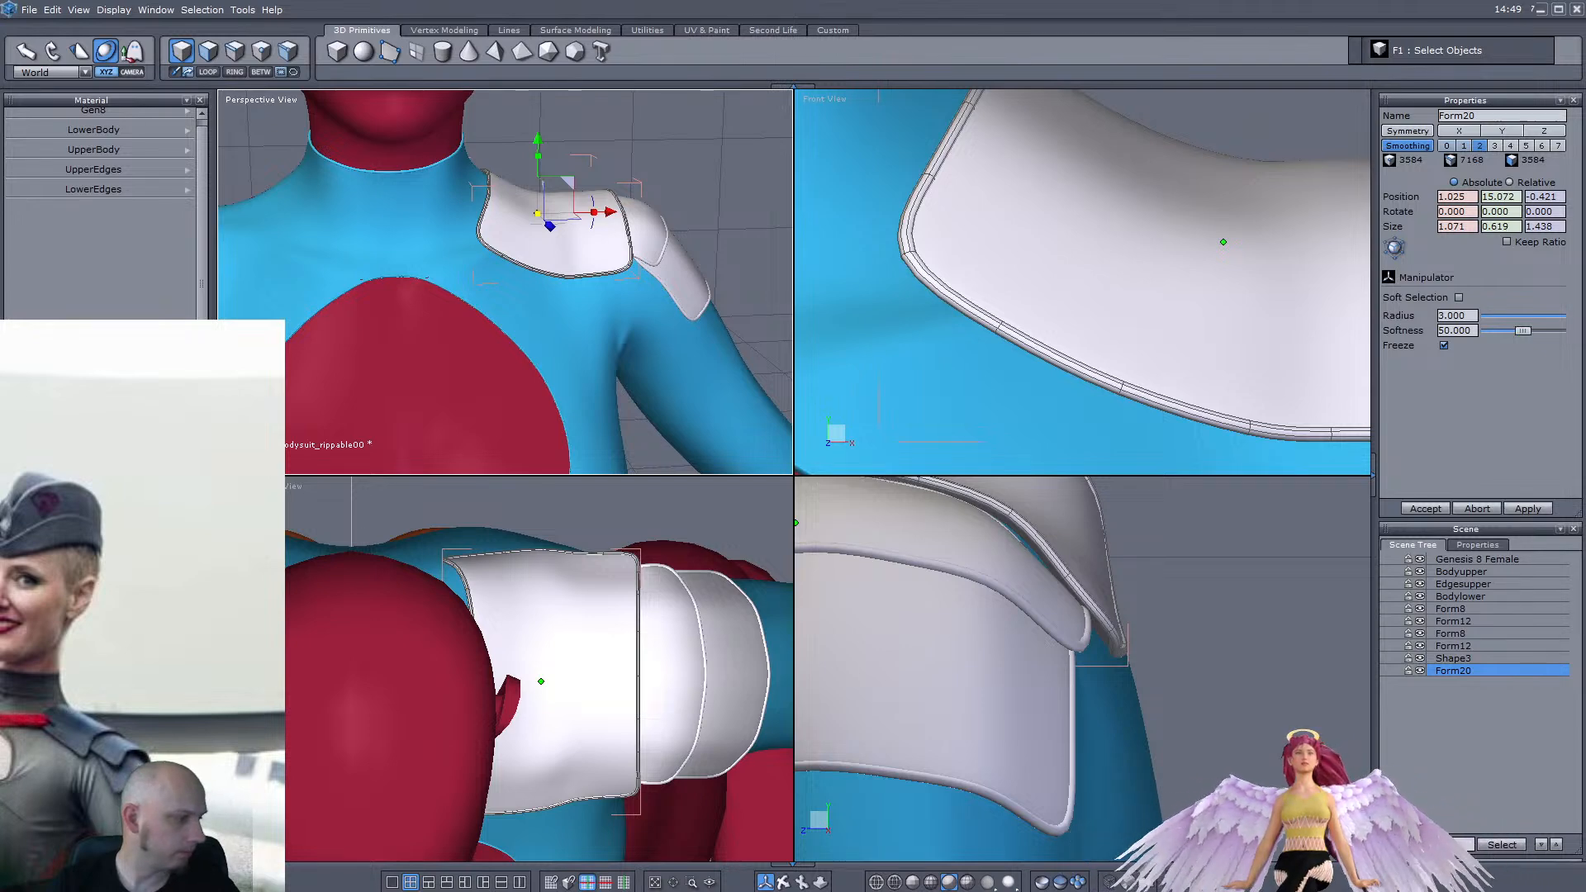
Delete the outer and inner faces at the shoulder panel's front corner near the neck to open a hole
click(1127, 240)
click(208, 51)
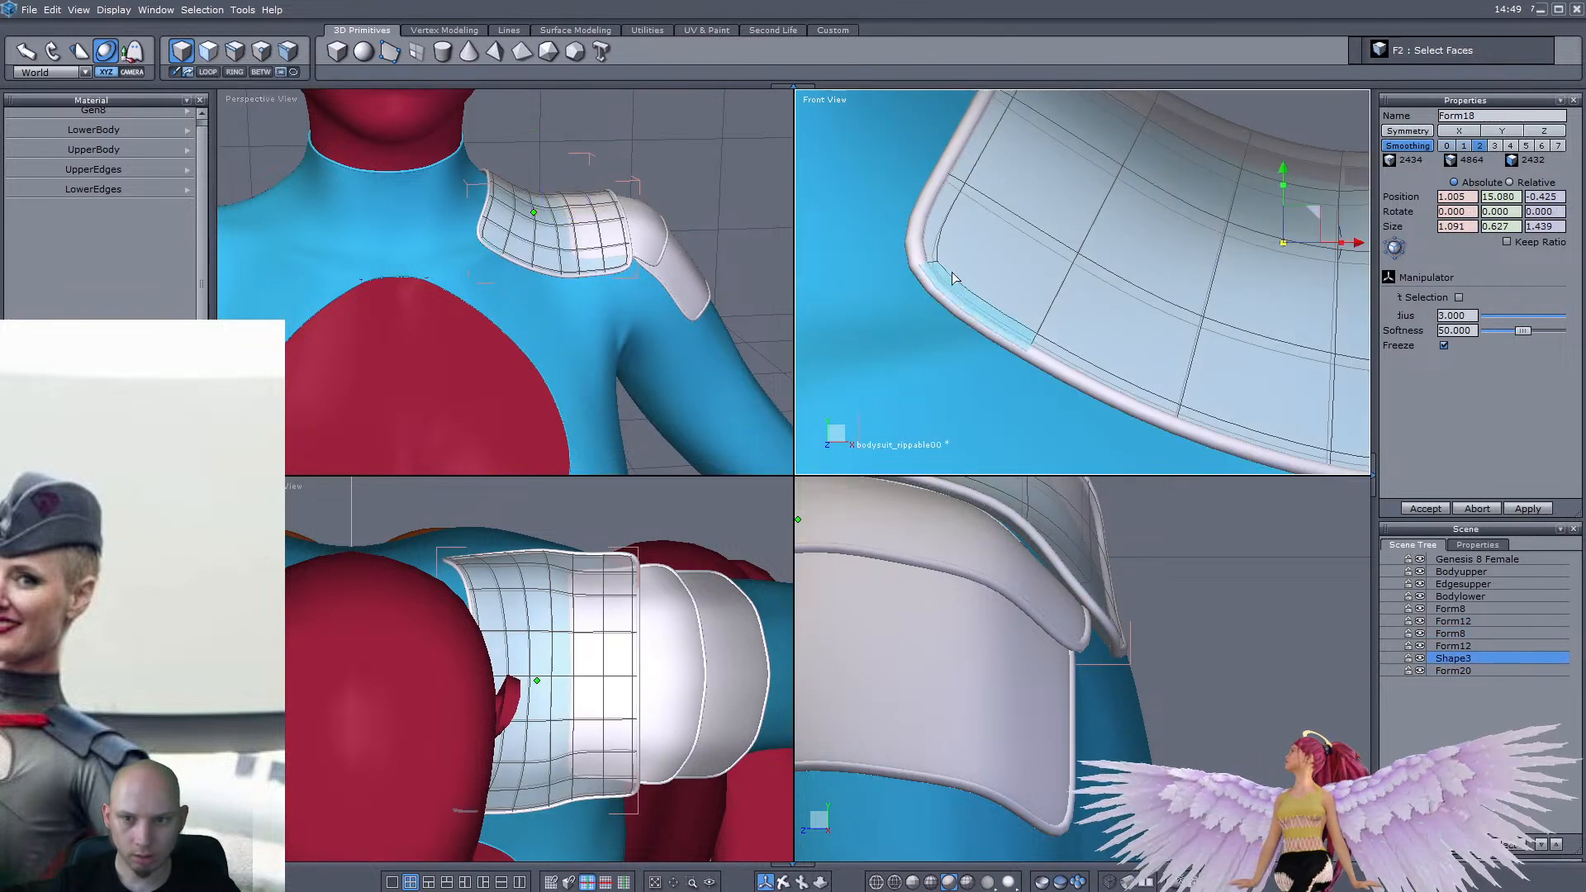
click(979, 269)
right_drag(479, 300, 673, 202)
scroll(645, 233, up, 4)
ctrl+click(598, 266)
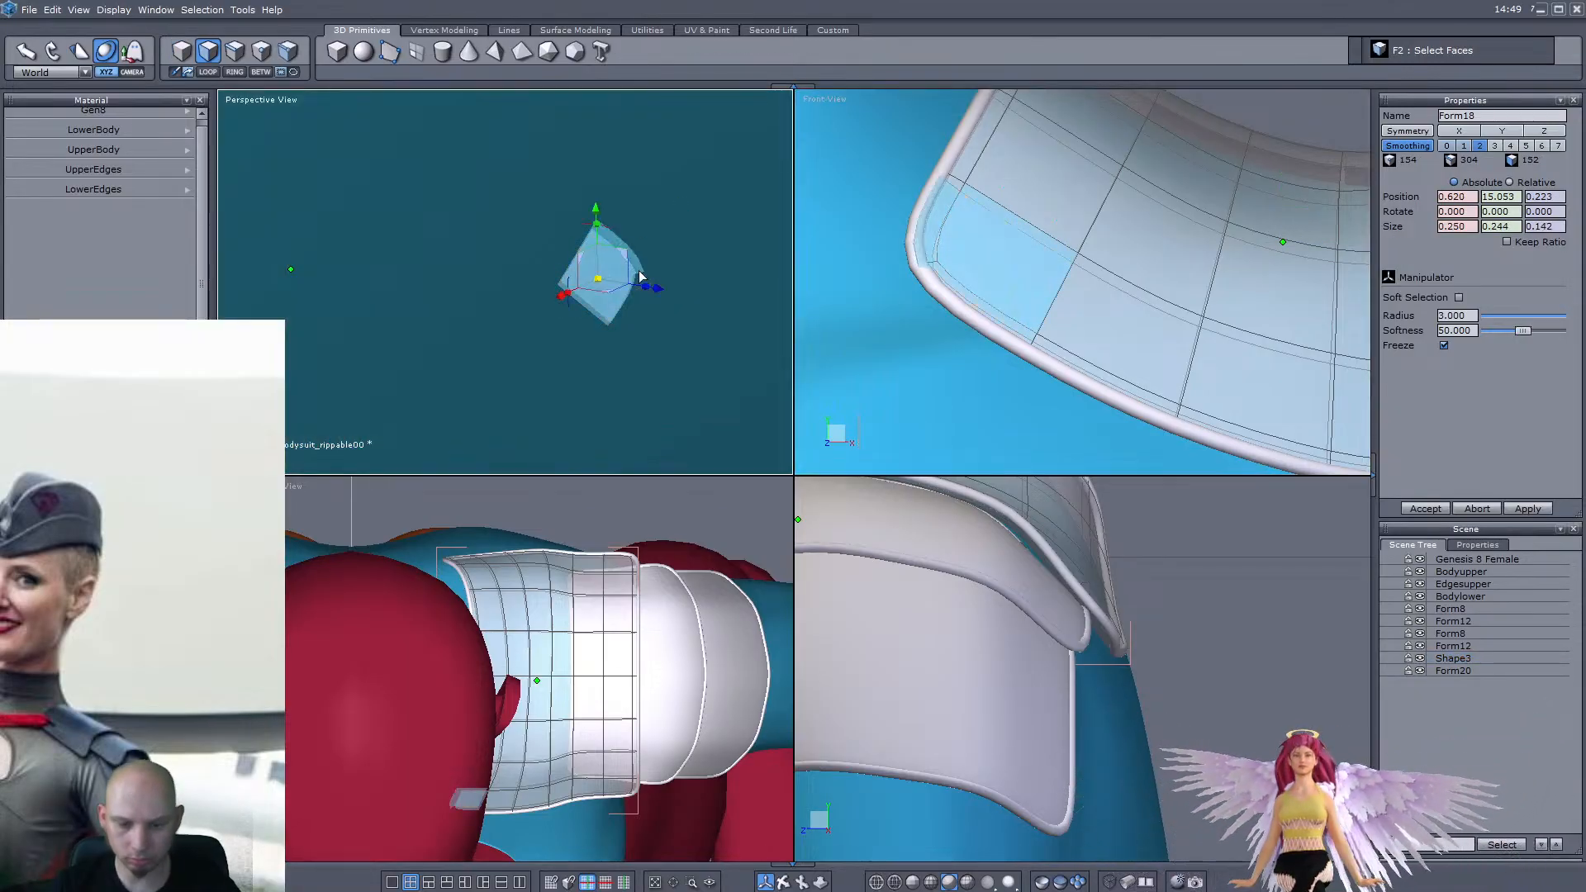
key(Delete)
Select a border loop of the corner hole and extrude it slightly through the panel's thickness
scroll(595, 270, down, 4)
right_drag(595, 269, 438, 261)
scroll(349, 281, up, 4)
key(l)
right_drag(544, 288, 641, 295)
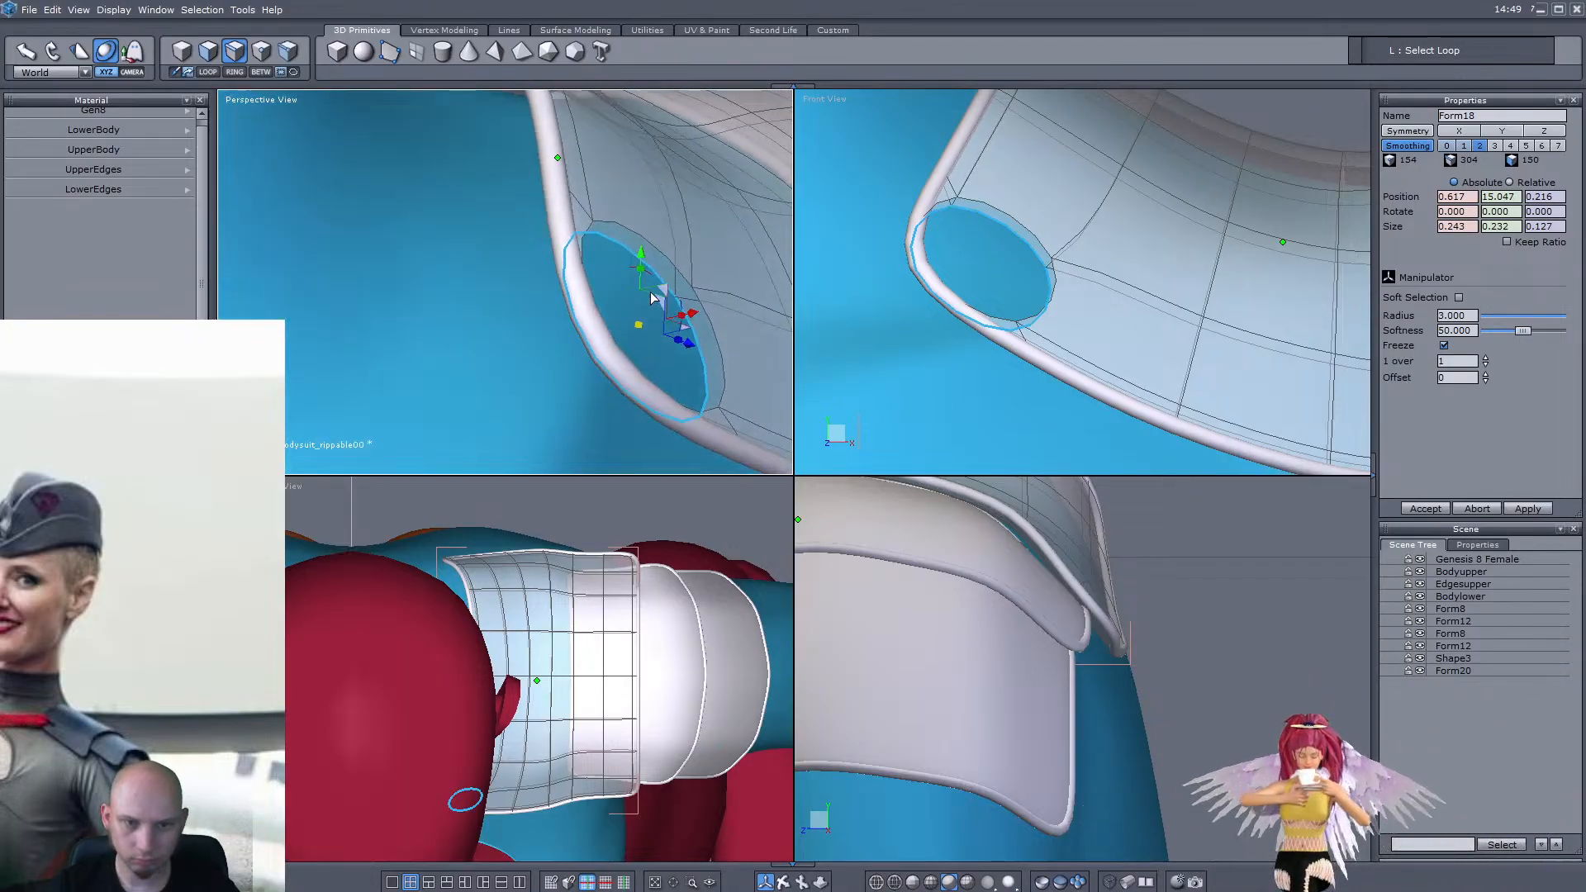
scroll(641, 295, up, 3)
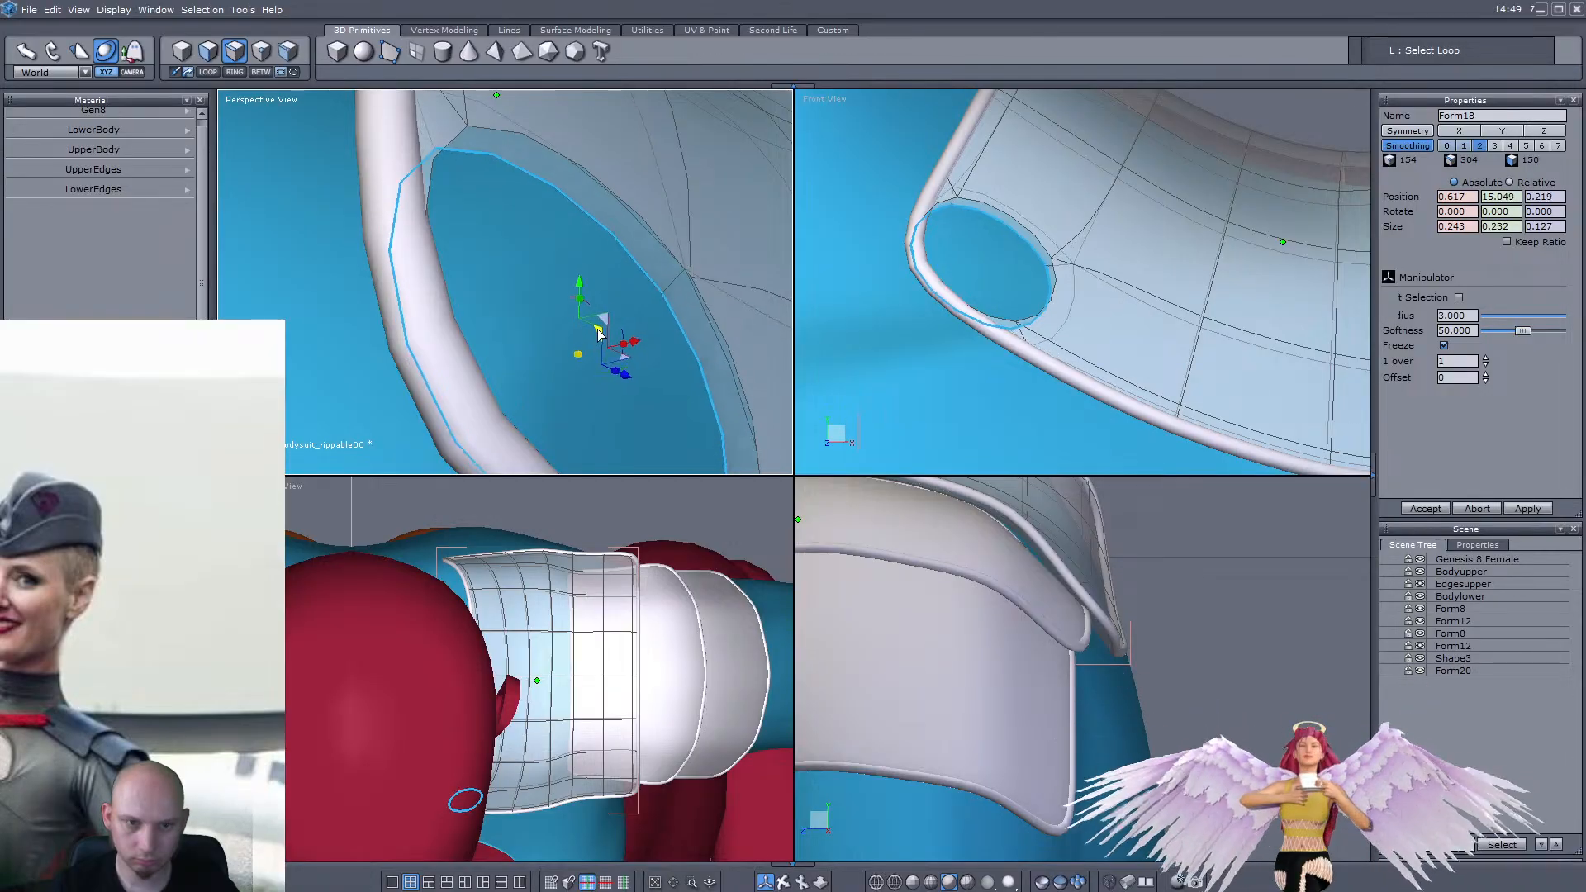
ctrl+drag(597, 332, 614, 320)
Extrude the hole's other border loop and target-weld its edges to the matching edges of the first loop
mouse_move(582, 289)
right_down()
mouse_move(542, 251)
mouse_move(611, 282)
right_up()
click(606, 194)
key(l)
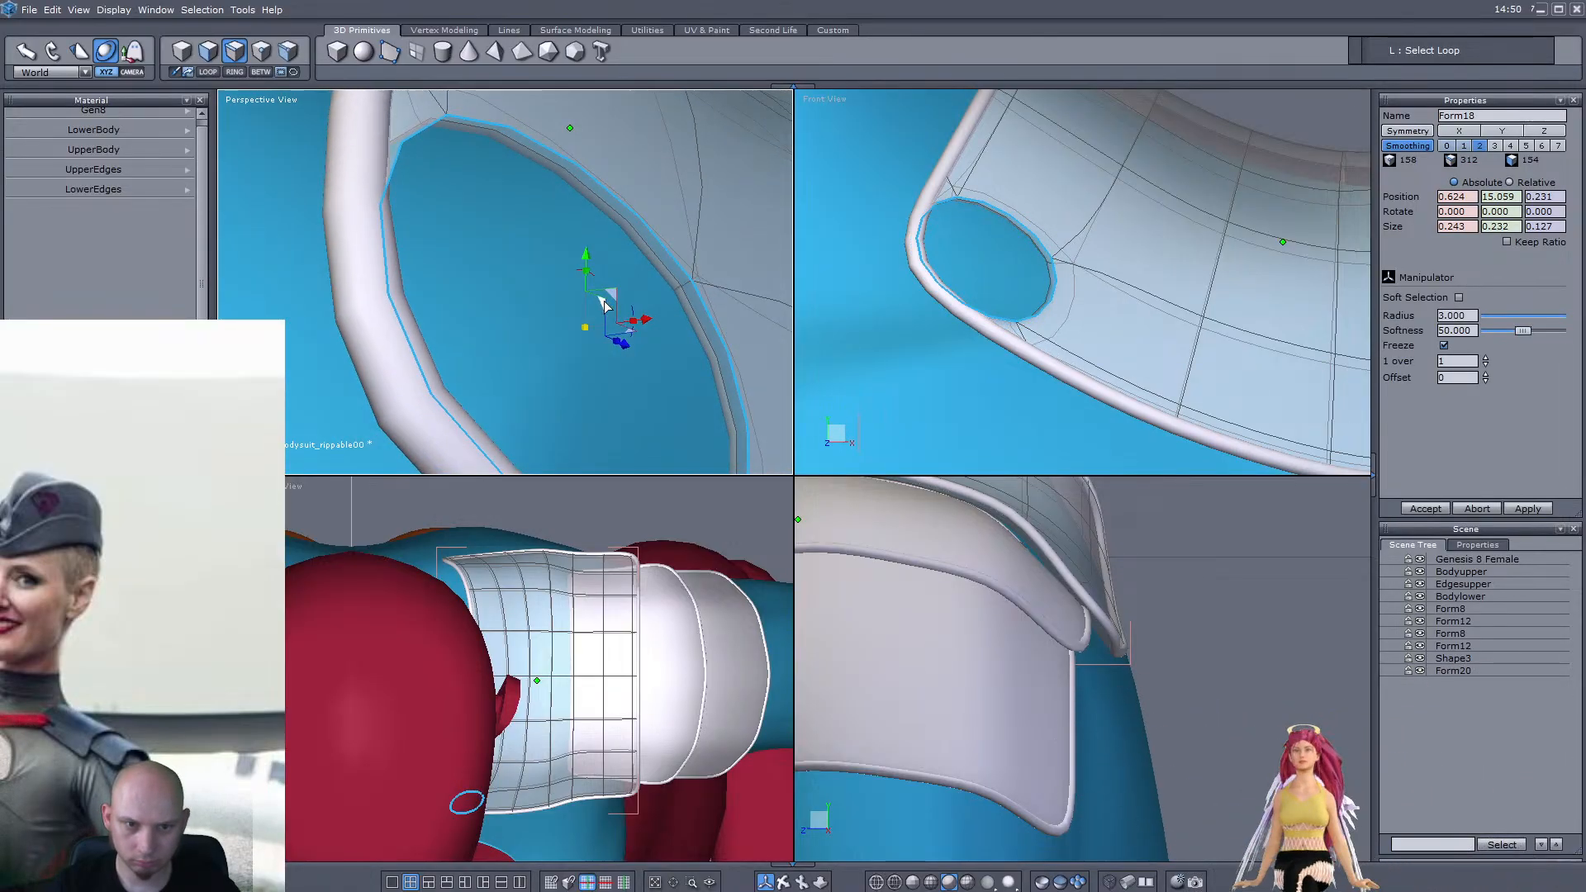
key(w)
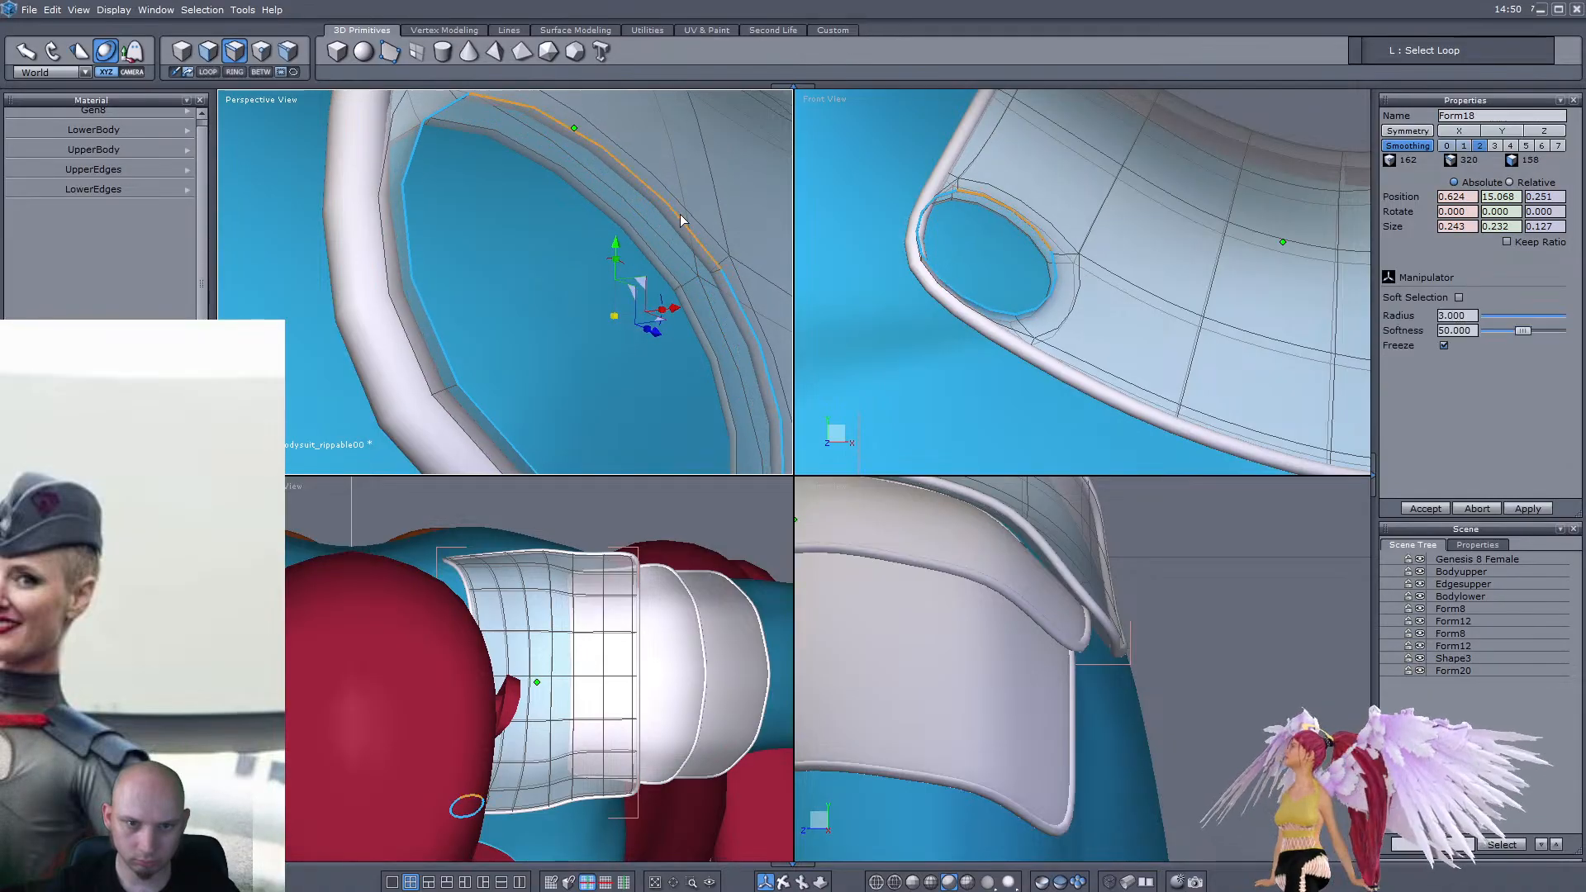
click(641, 242)
key(Escape)
scroll(641, 242, down, 3)
right_drag(641, 294, 699, 346)
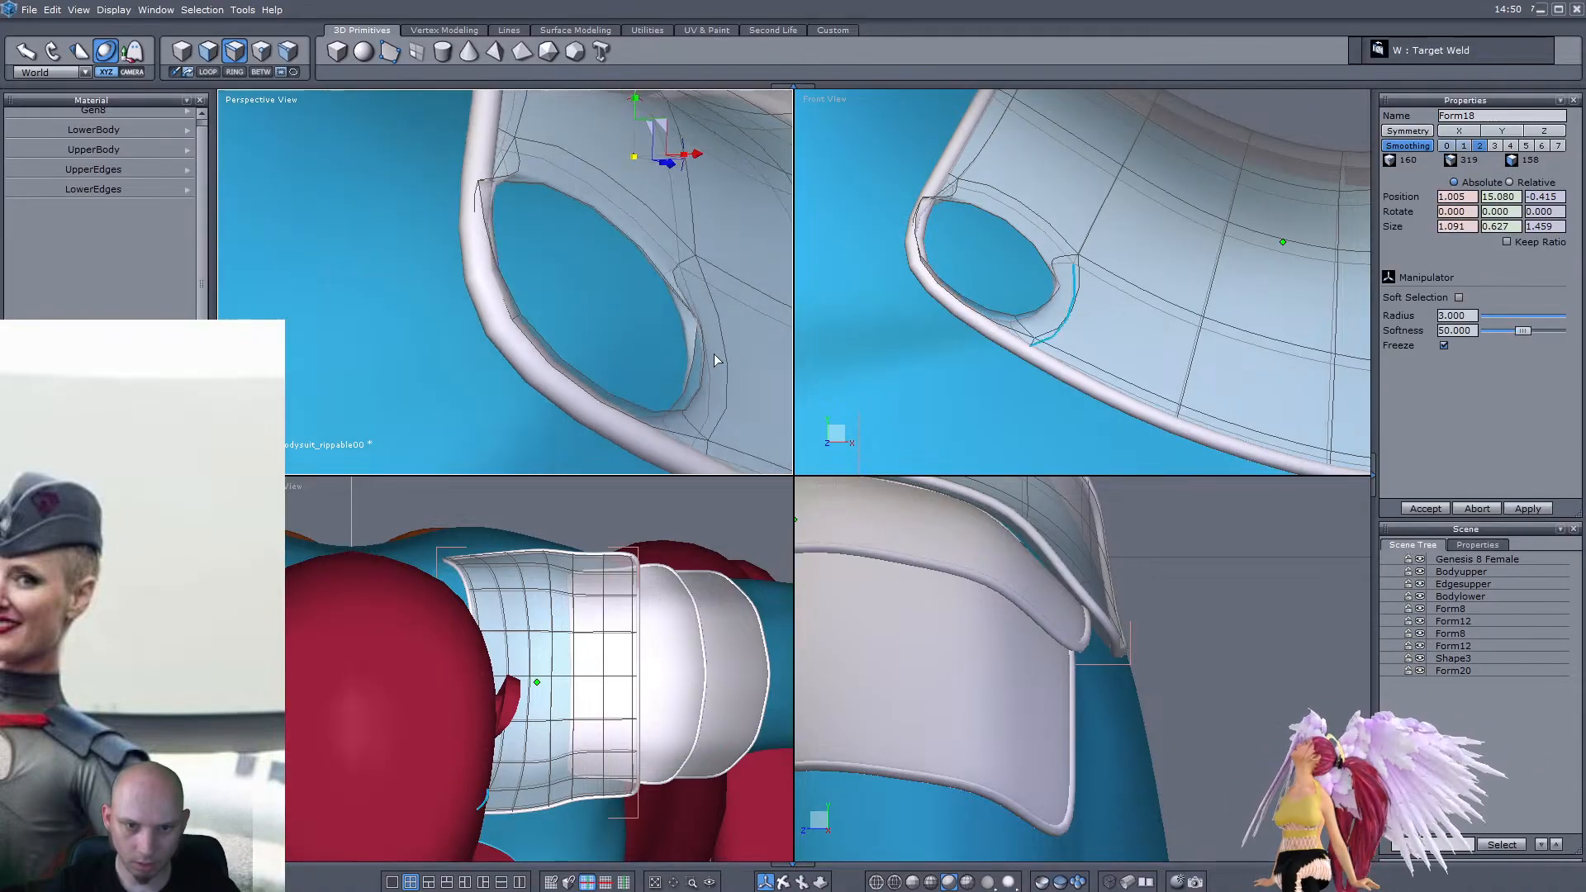
click(710, 370)
key(w)
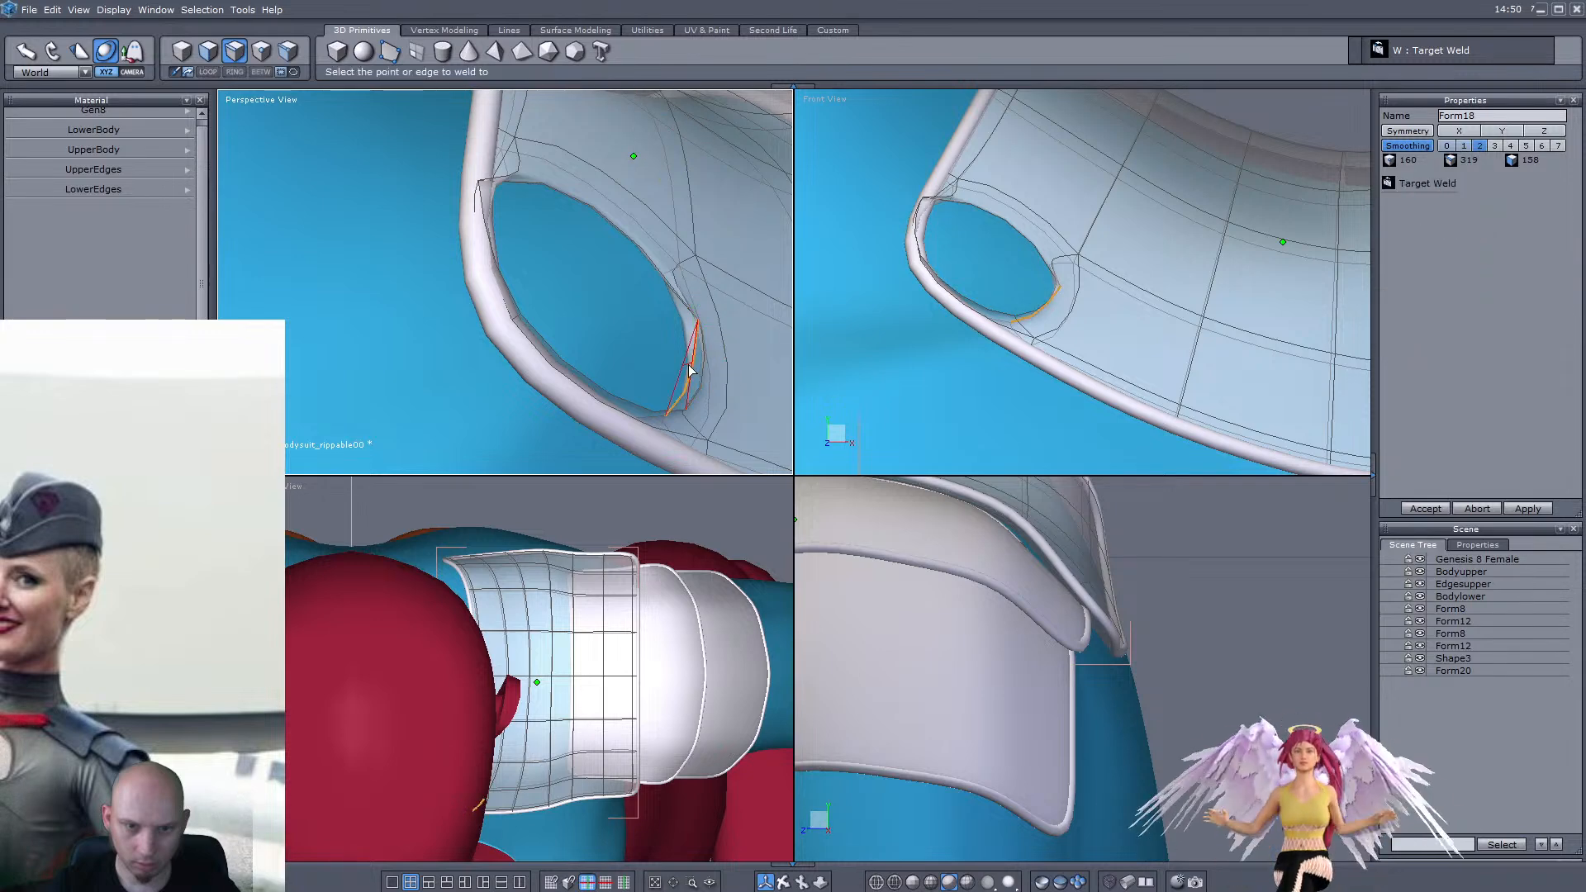
mouse_move(628, 338)
right_down()
mouse_move(280, 279)
mouse_move(645, 314)
right_up()
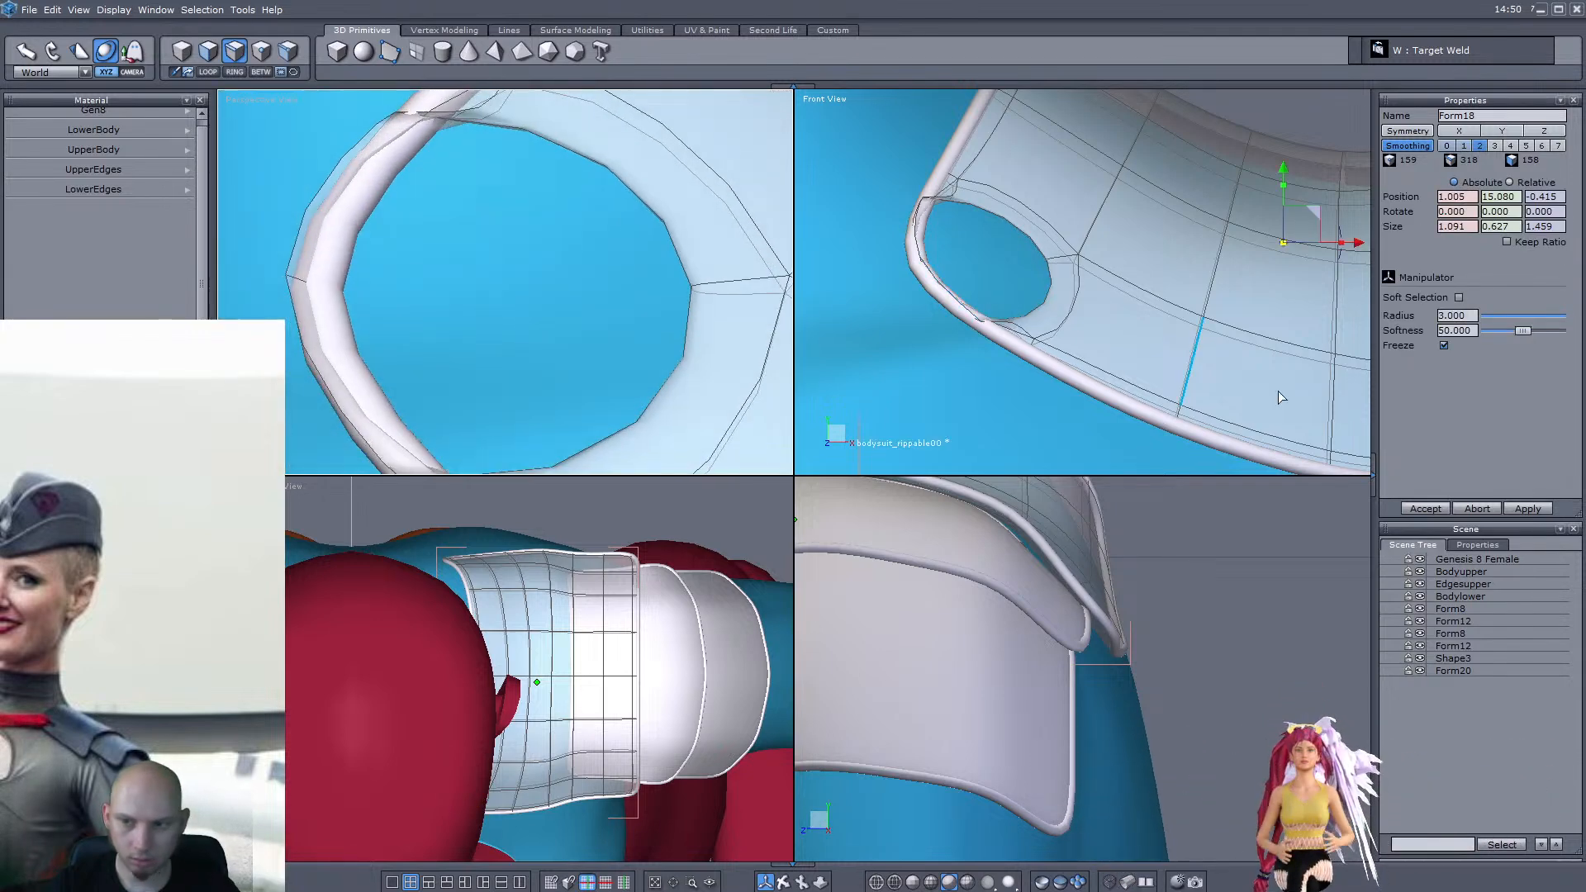
Hide the rim trim and target-weld the remaining open edge of the hole to close the panel's thickness
click(1411, 671)
right_drag(475, 342, 376, 213)
click(400, 185)
key(l)
click(349, 207)
key(w)
click(364, 225)
right_drag(364, 225, 317, 353)
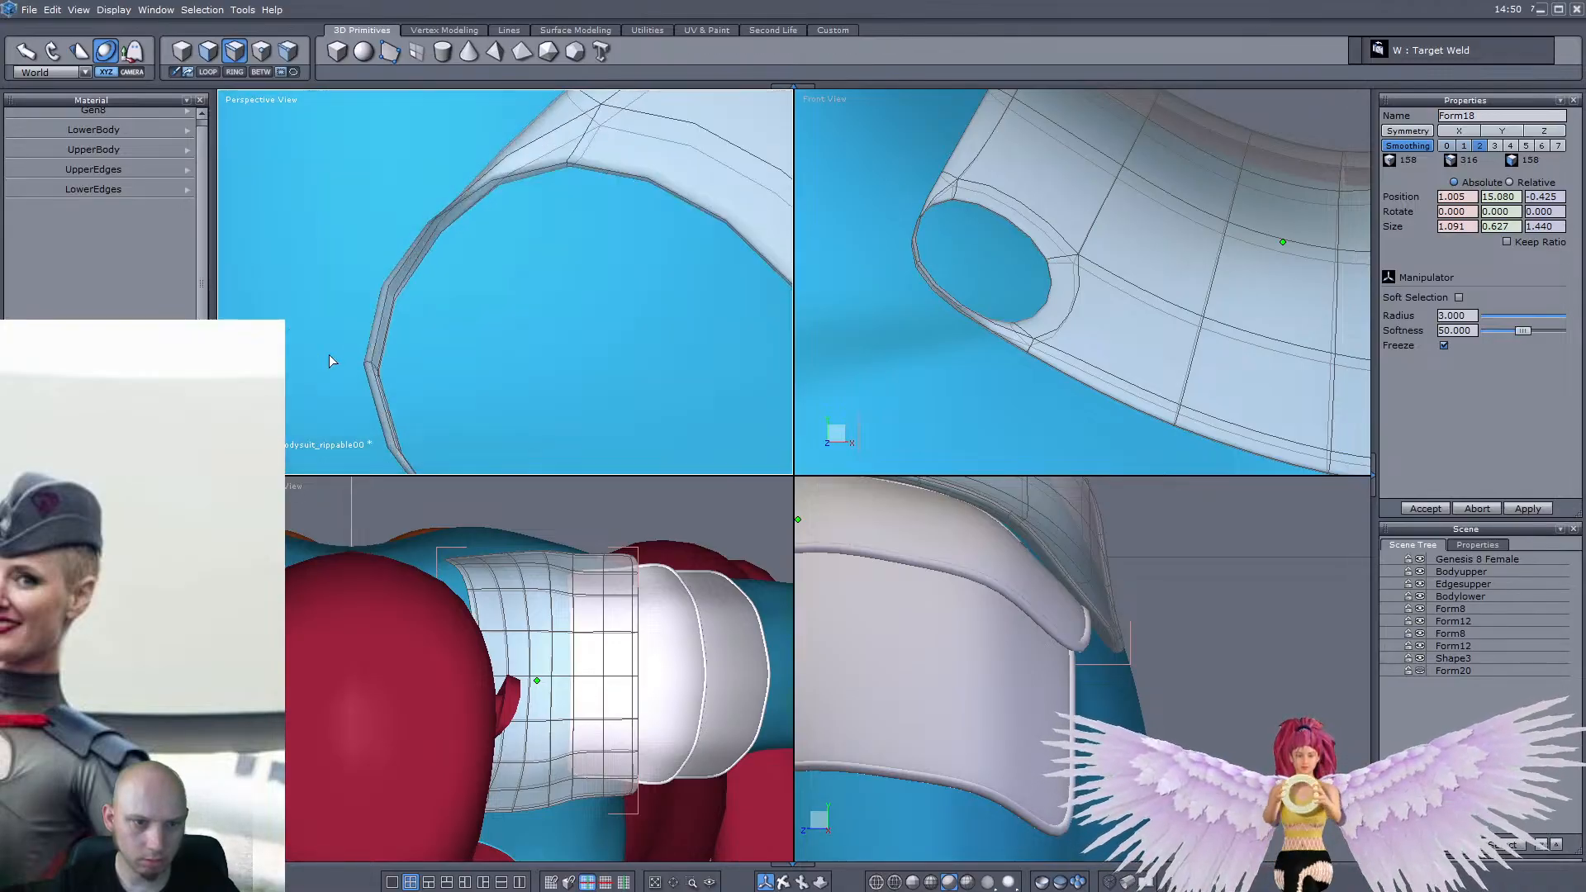
Connect the ring of short edges on the hole's inner wall to add an edge loop around it
right_drag(435, 335, 481, 240)
click(560, 214)
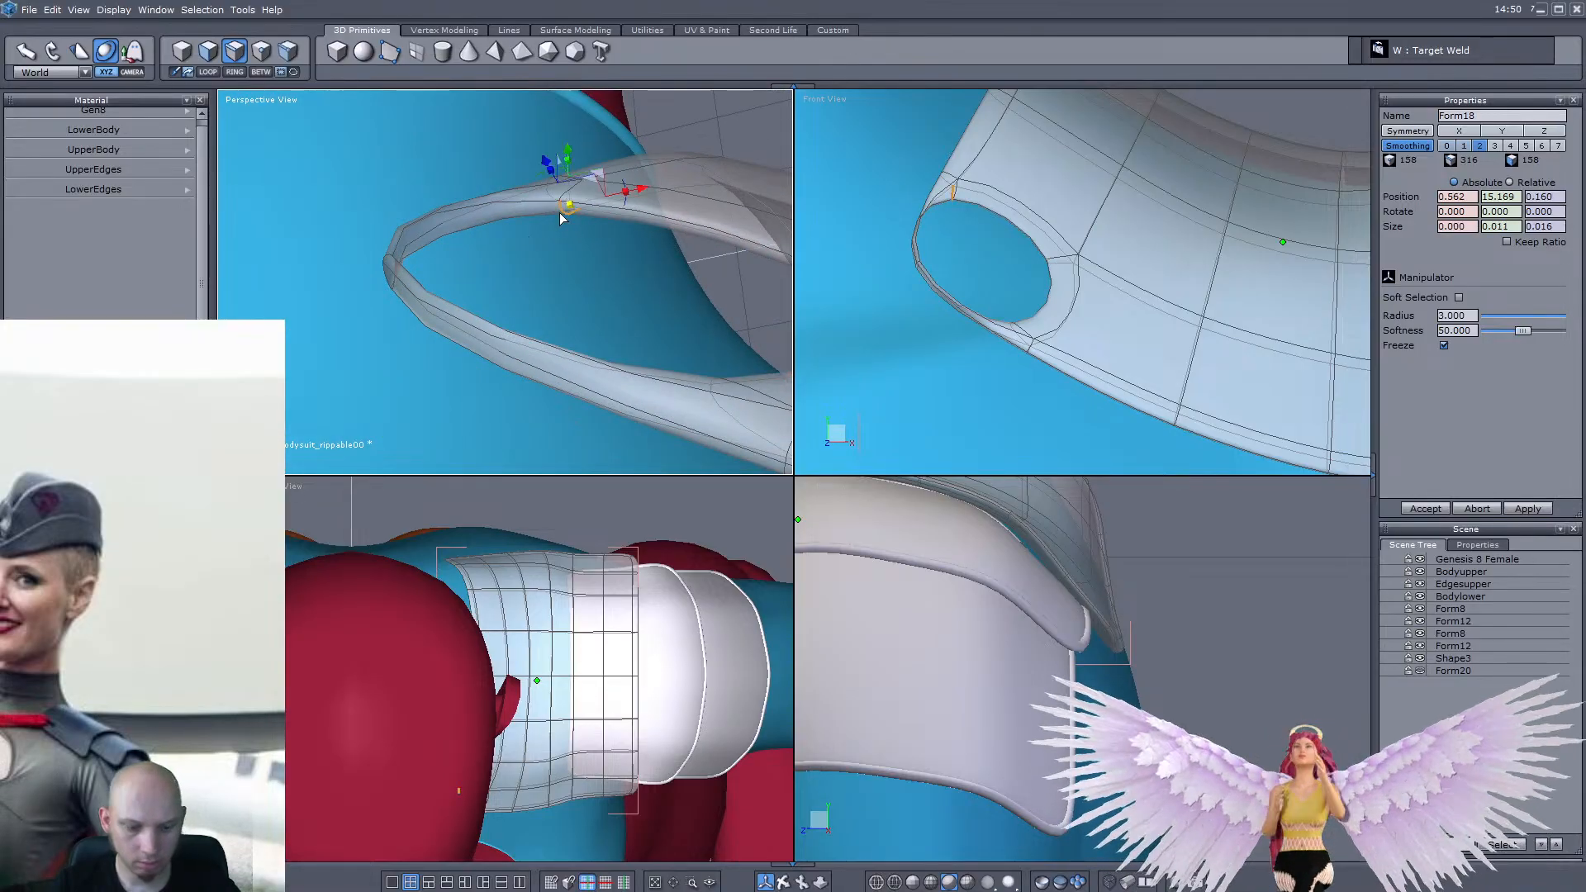
key(k)
right_drag(544, 266, 588, 329)
key(alt+a)
Scale down the hole's innermost edge loop and show the rim trim again
click(537, 196)
key(l)
drag(622, 348, 486, 315)
right_drag(486, 314, 645, 266)
click(1419, 670)
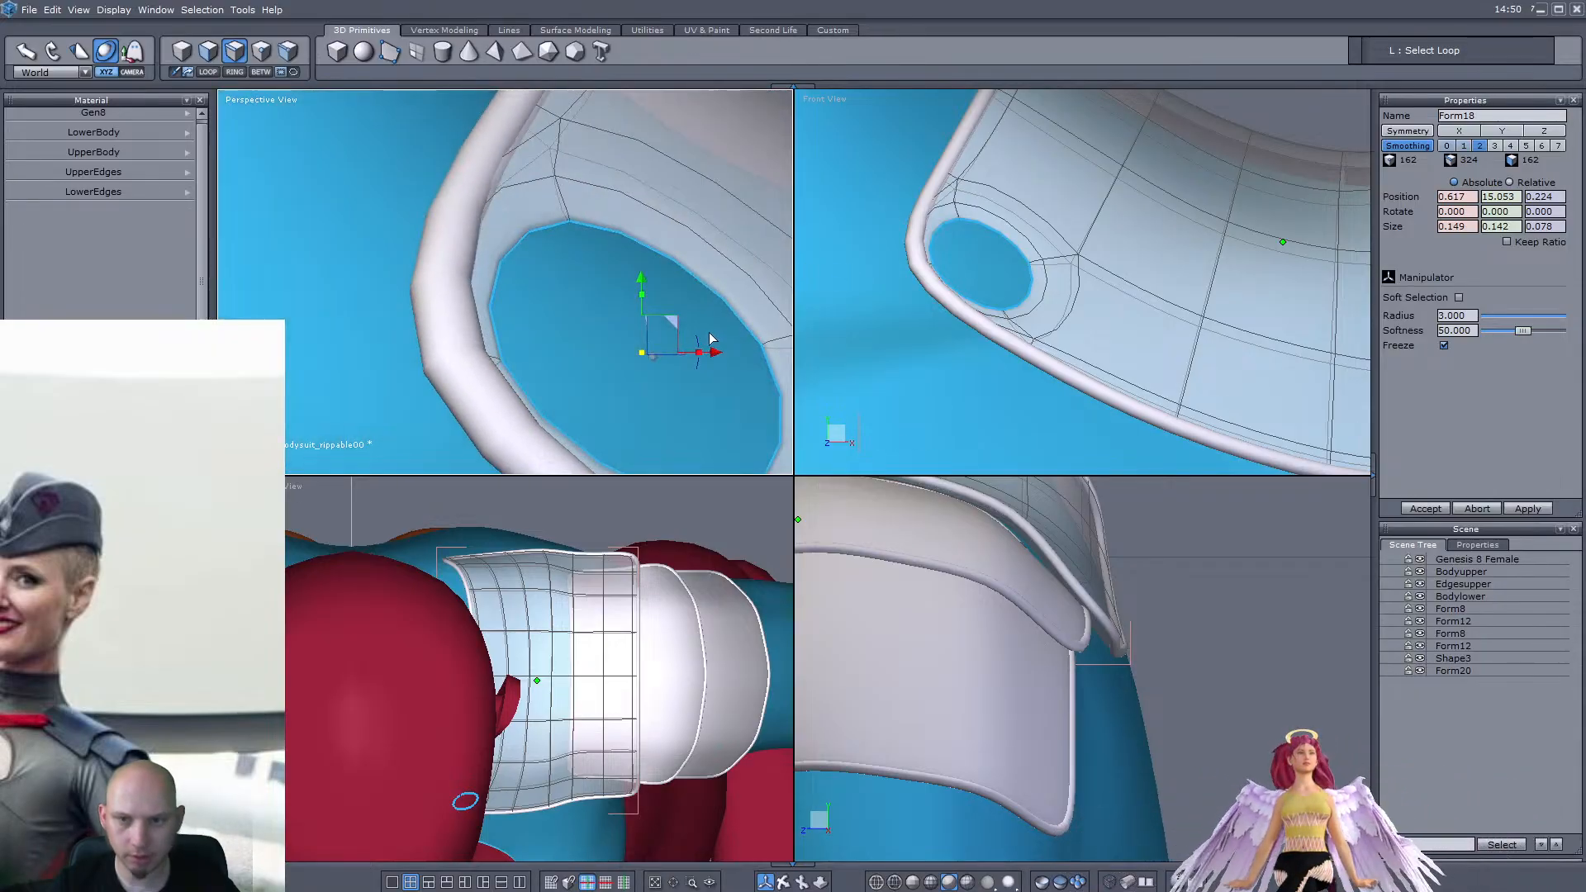
Shift the scaled edge loop to centre the hole within the panel's corner in the front view
scroll(1051, 252, up, 2)
drag(983, 240, 987, 233)
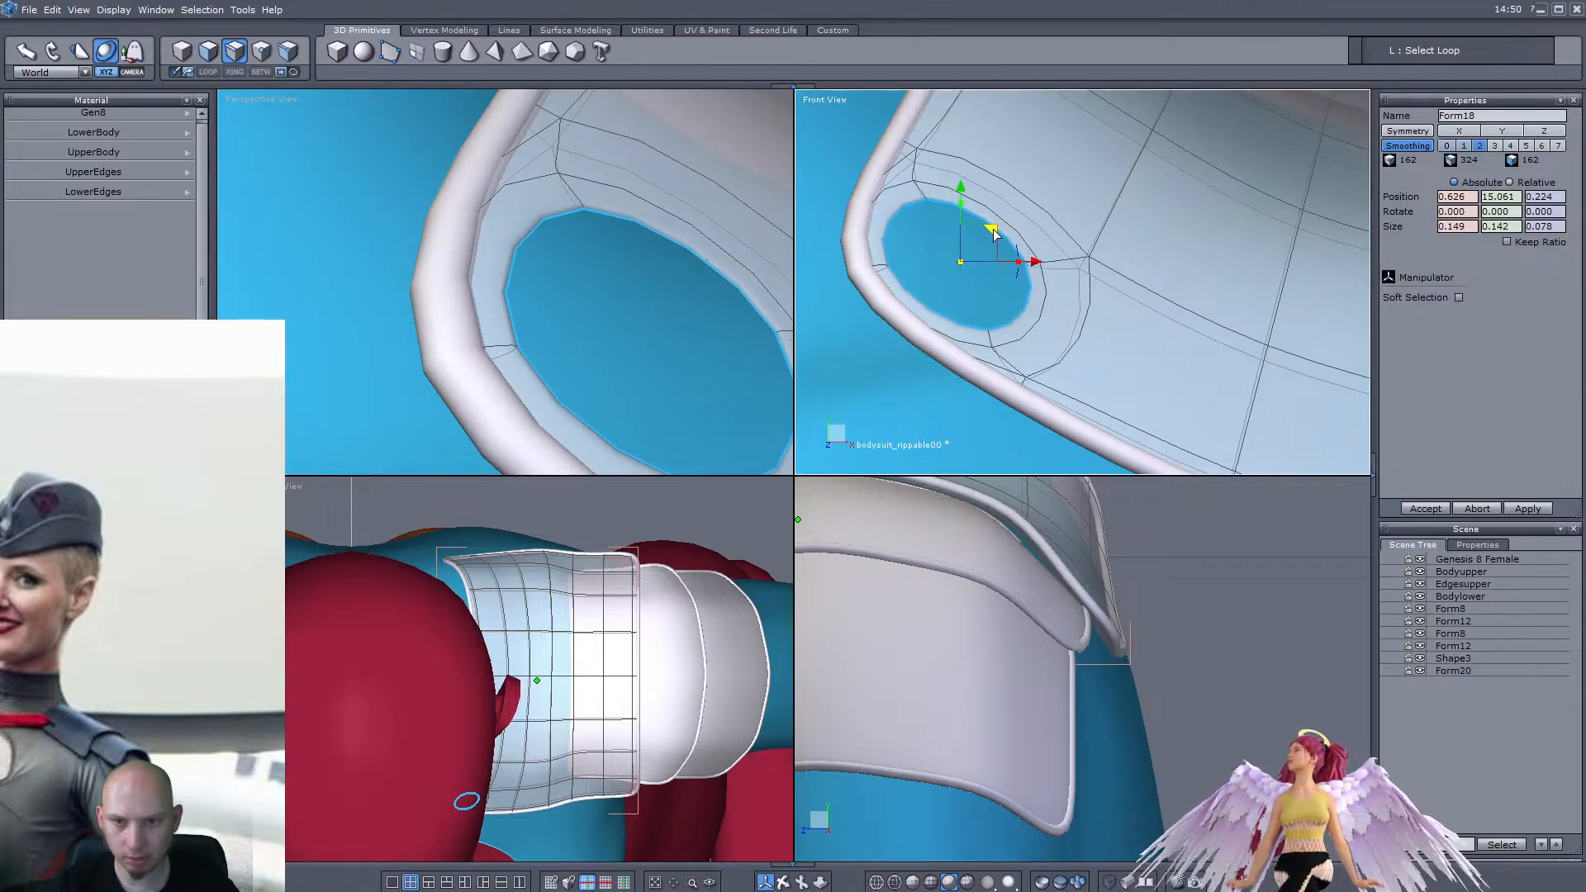
scroll(588, 245, down, 2)
right_drag(587, 244, 468, 296)
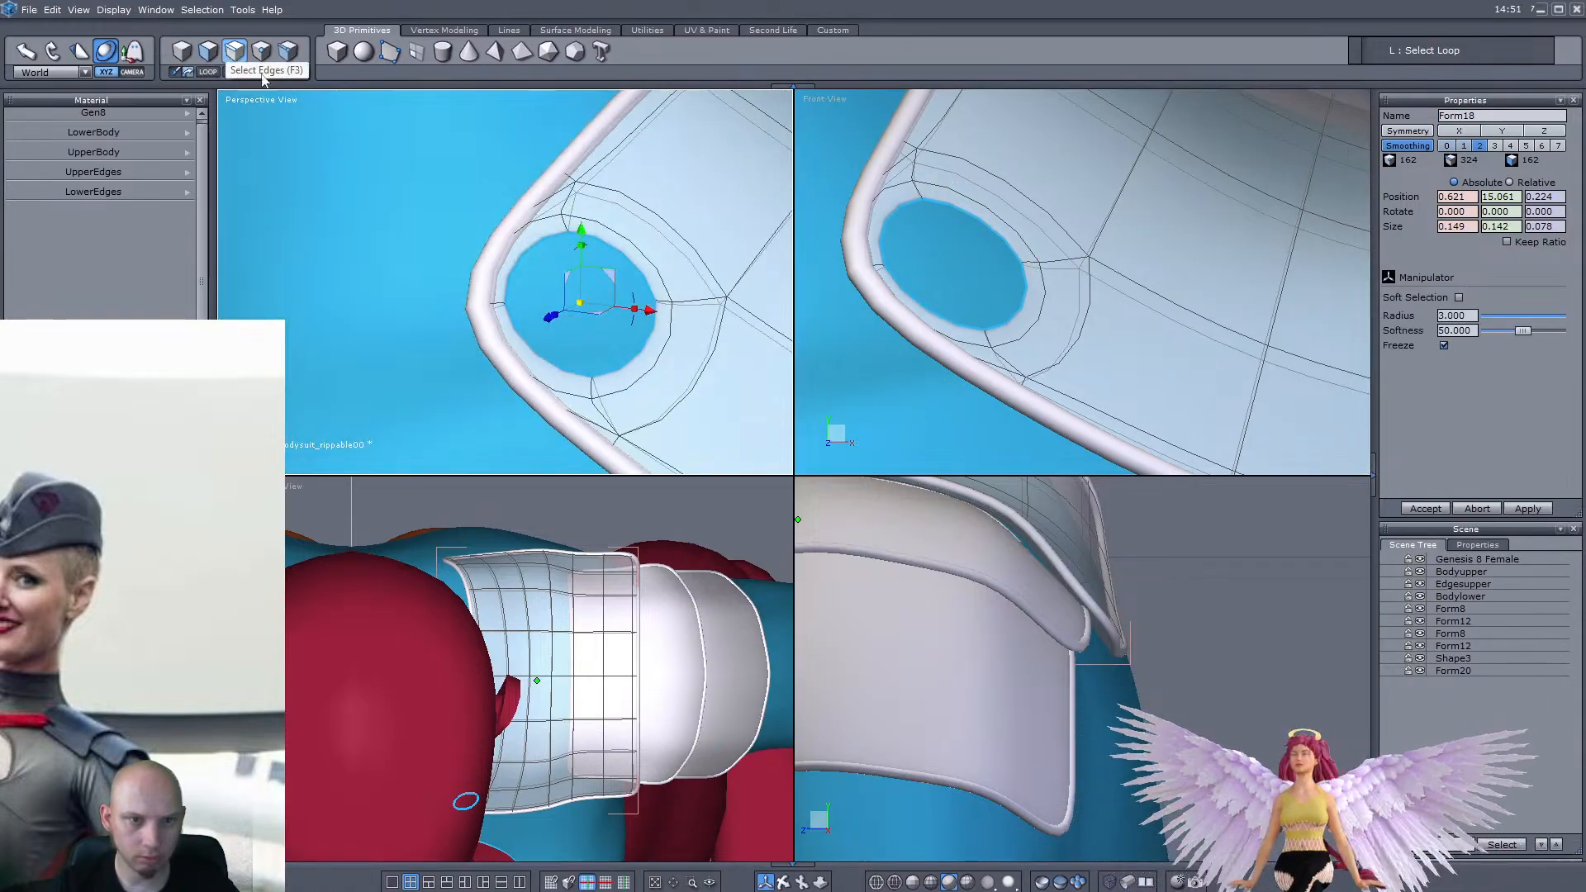
Select the ring of radial edges around the hole and scale it down to about 0.102 wide
click(565, 231)
scroll(569, 230, up, 2)
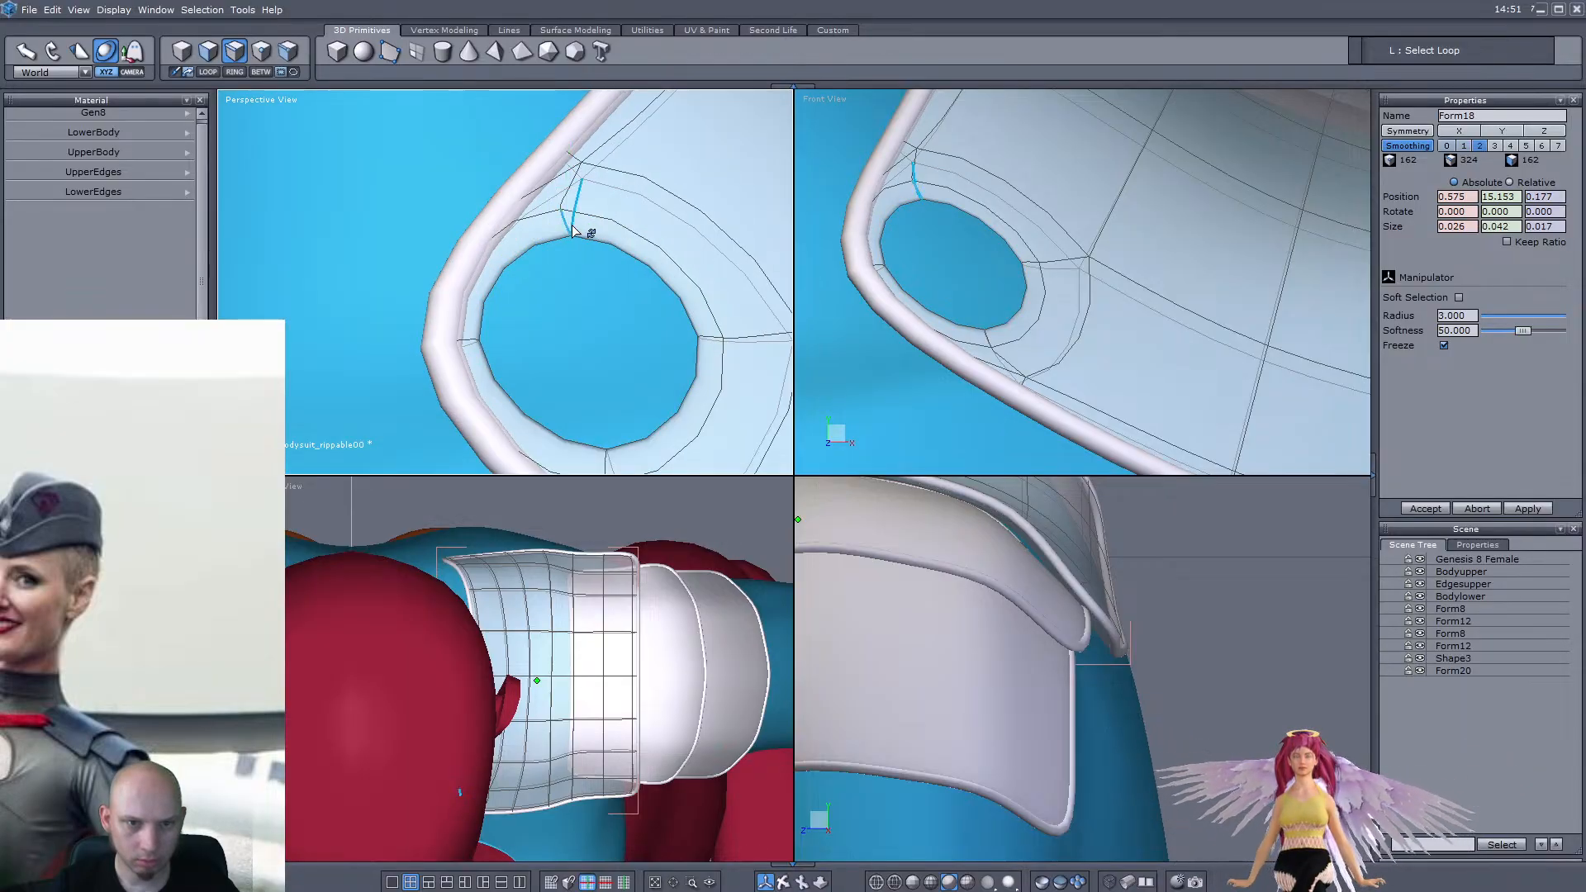
drag(616, 353, 492, 336)
middle_drag(492, 336, 433, 292)
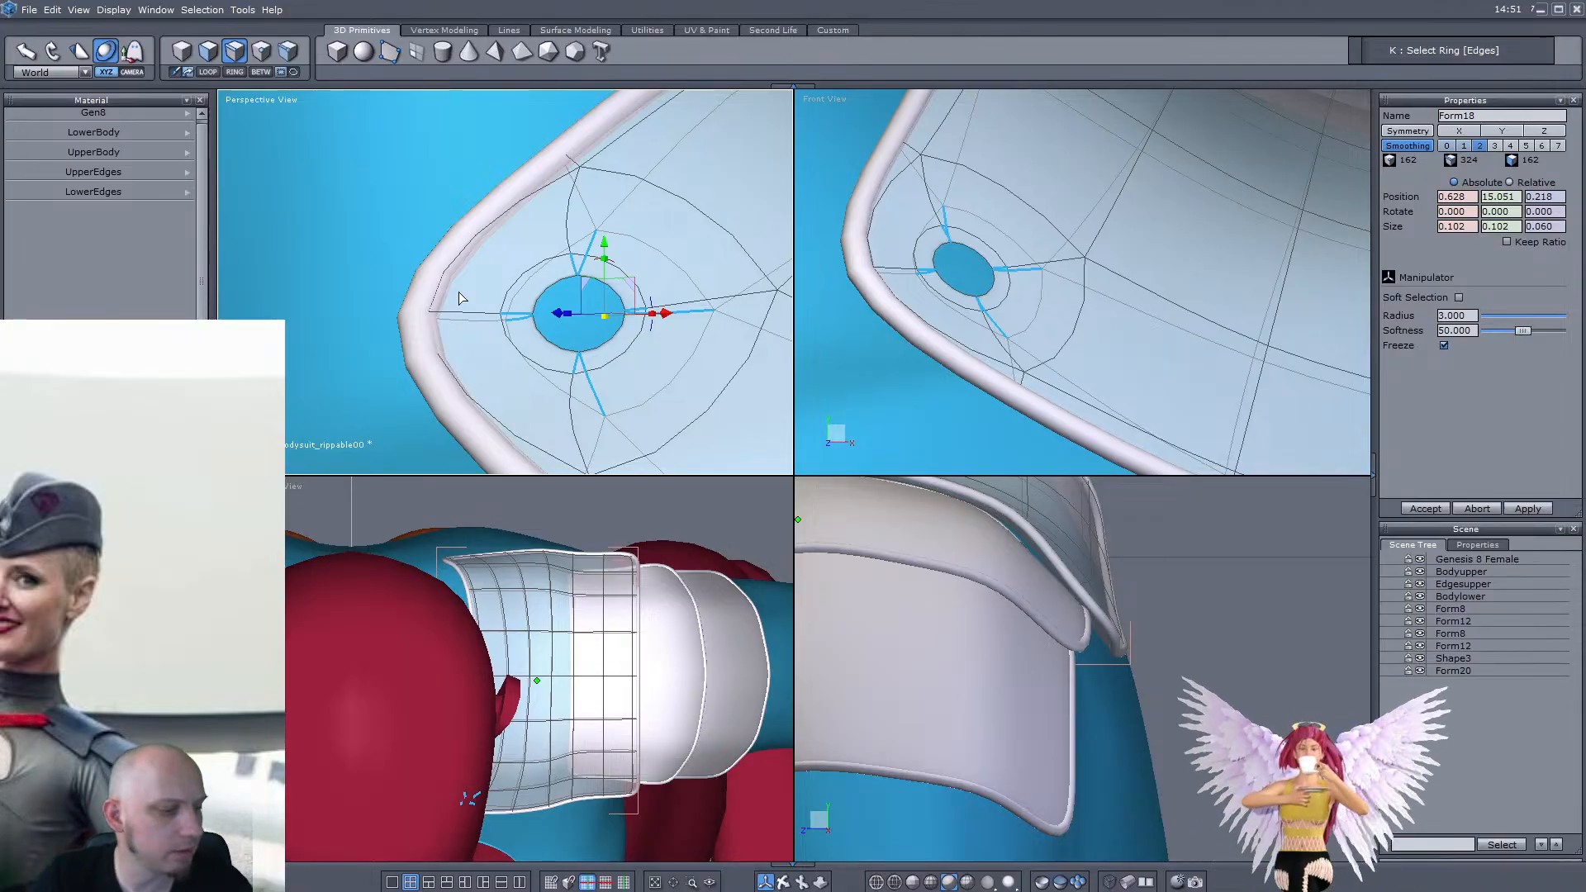
Set the manipulator's reference to Selection and adjust the edge ring around the hole along its own axes
middle_drag(449, 308, 189, 157)
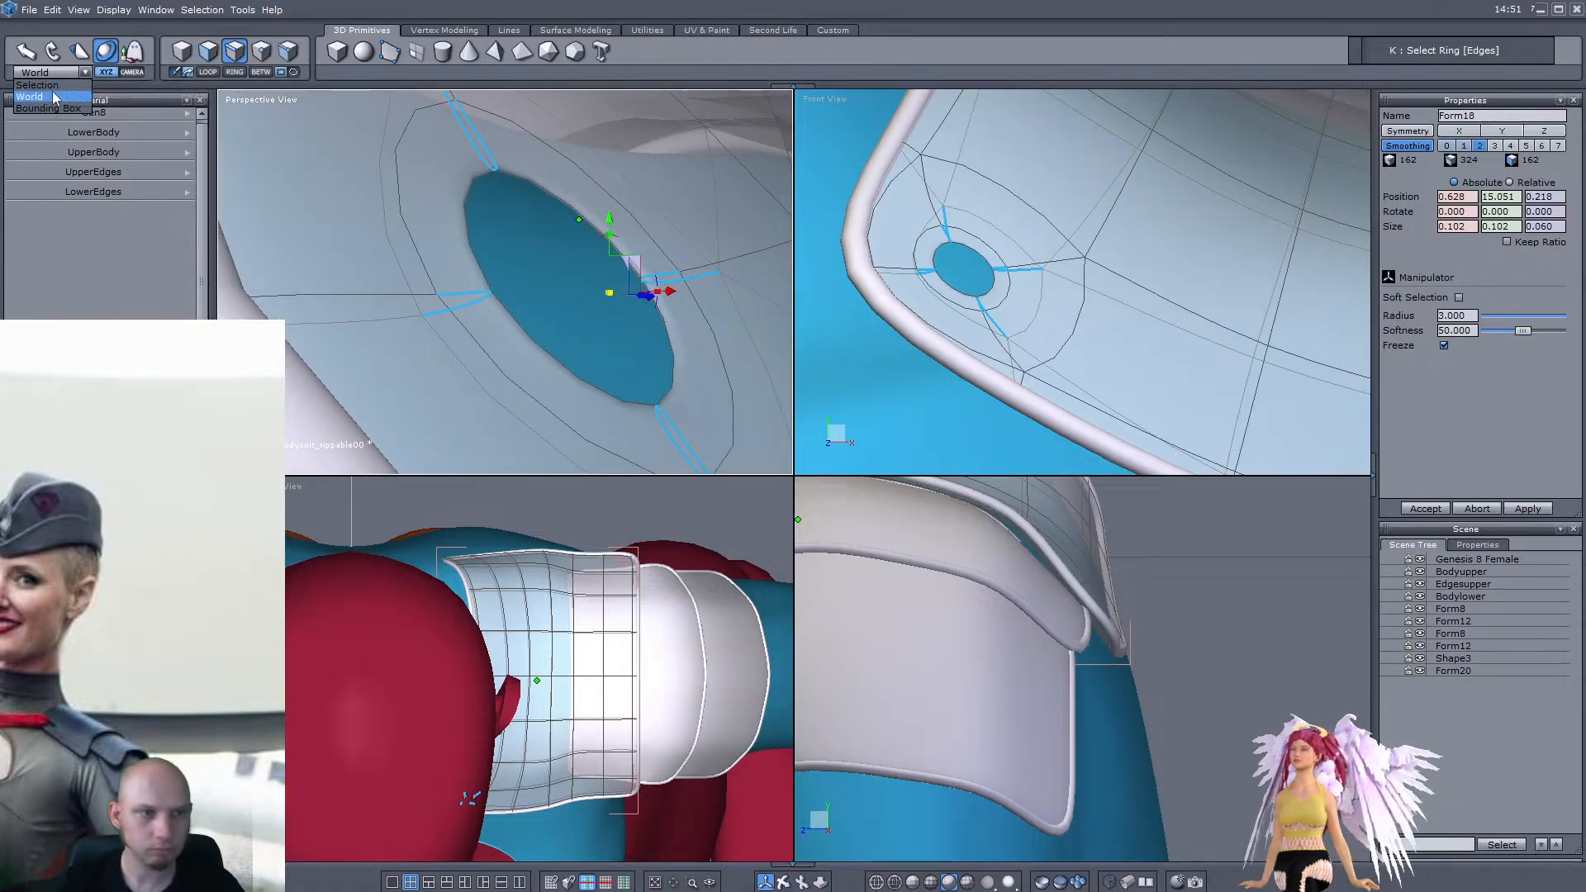
middle_drag(508, 300, 559, 297)
drag(598, 267, 652, 248)
middle_drag(529, 258, 539, 224)
drag(568, 243, 543, 228)
middle_drag(529, 231, 447, 291)
Return to object selection, save the scene, and check the finished hole and panel from front and back
click(181, 51)
click(404, 245)
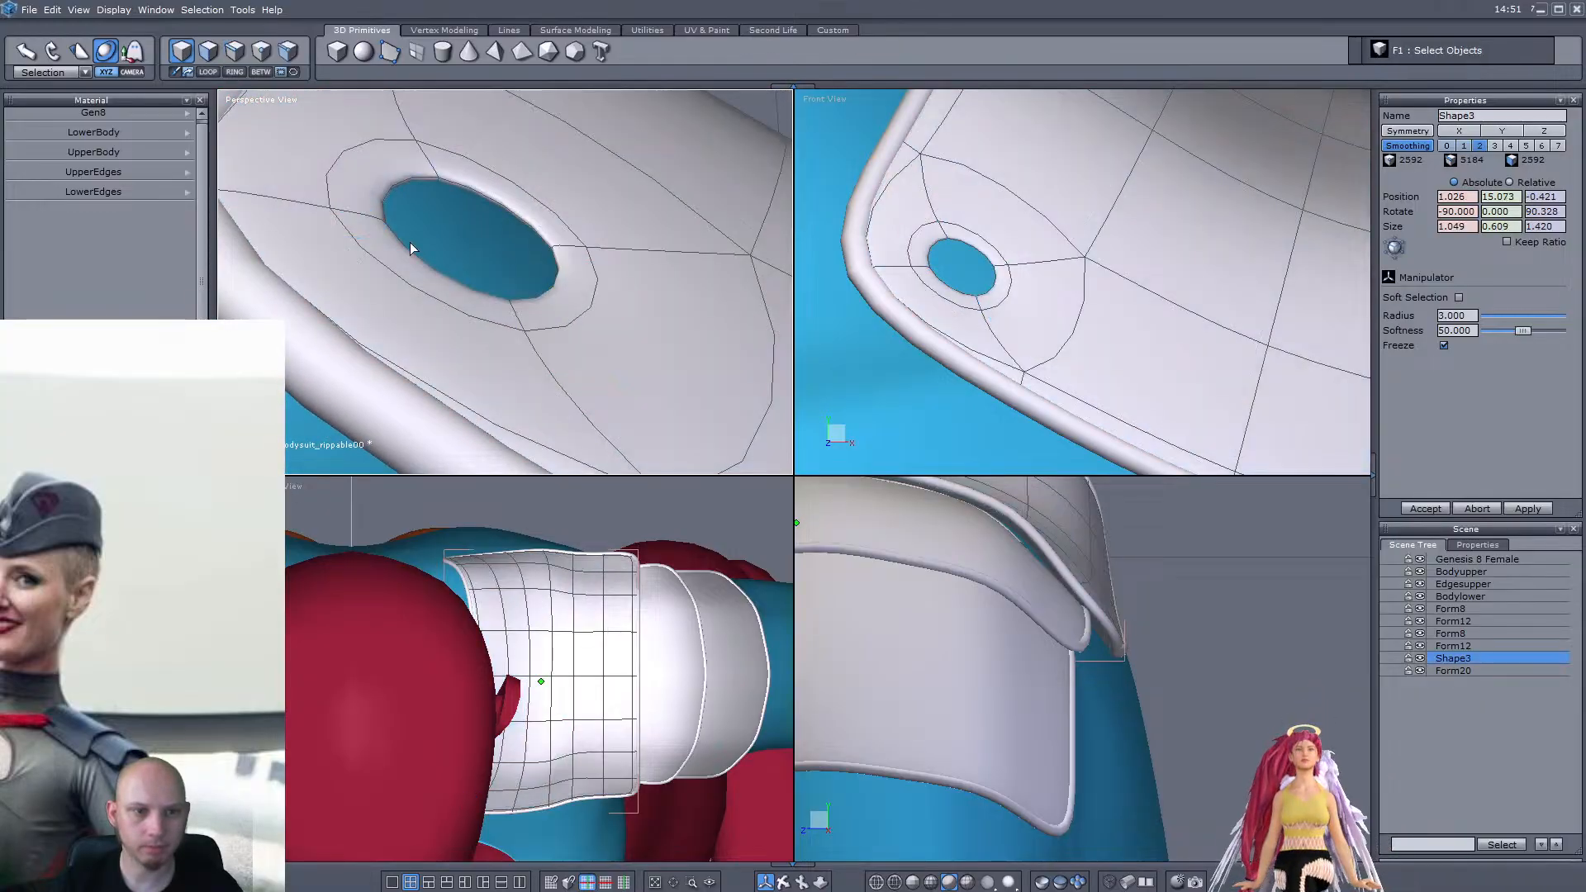
key(ctrl+s)
middle_drag(559, 273, 273, 238)
right_drag(409, 248, 626, 258)
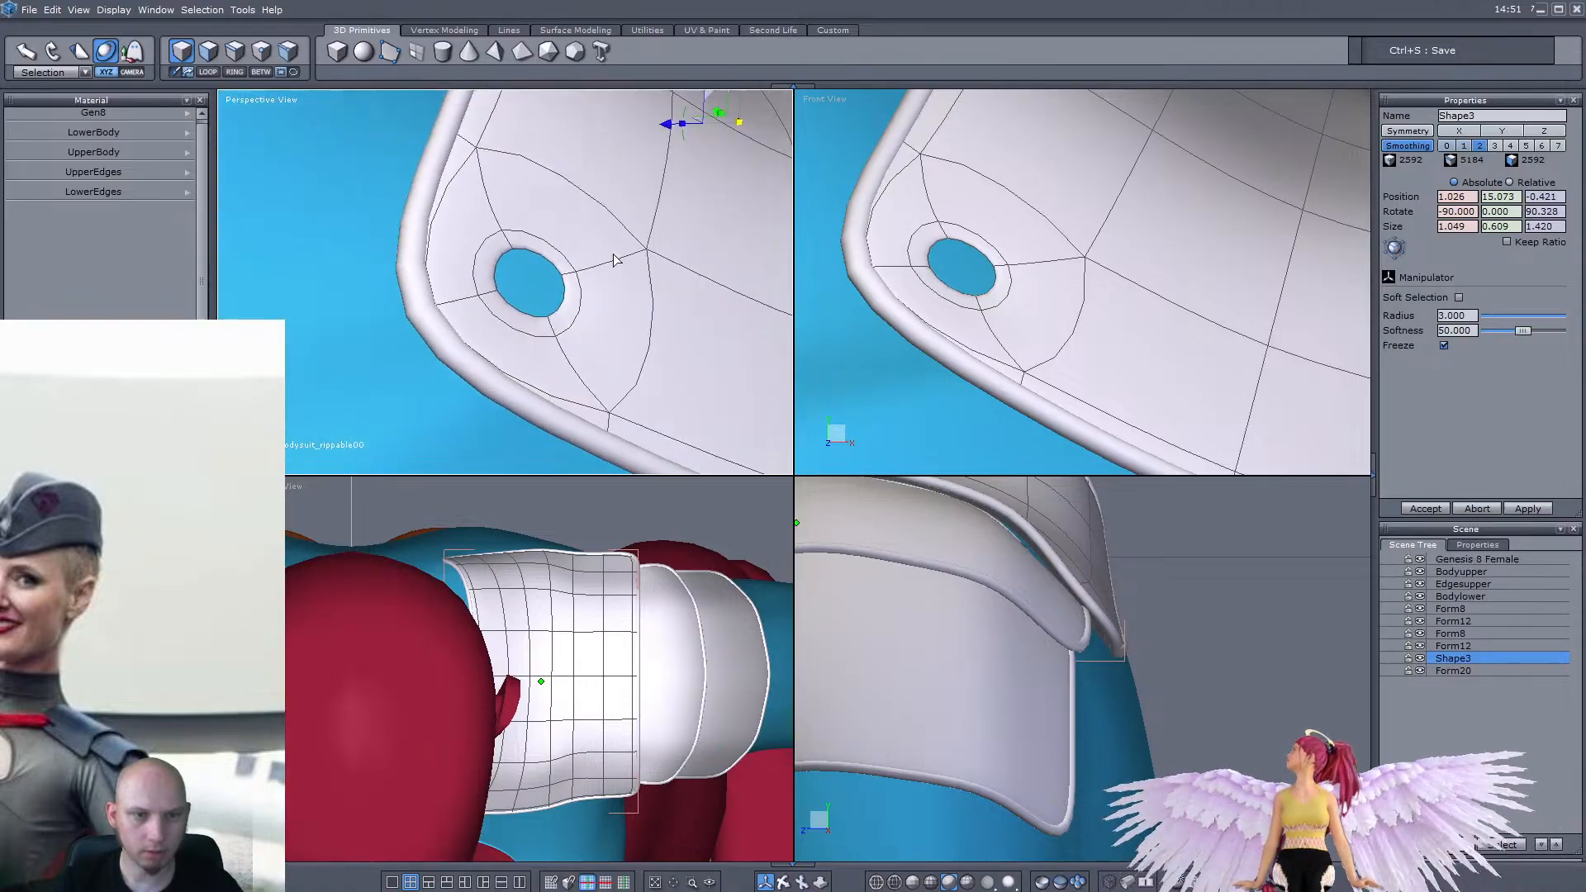
scroll(468, 285, down, 5)
right_drag(373, 349, 556, 276)
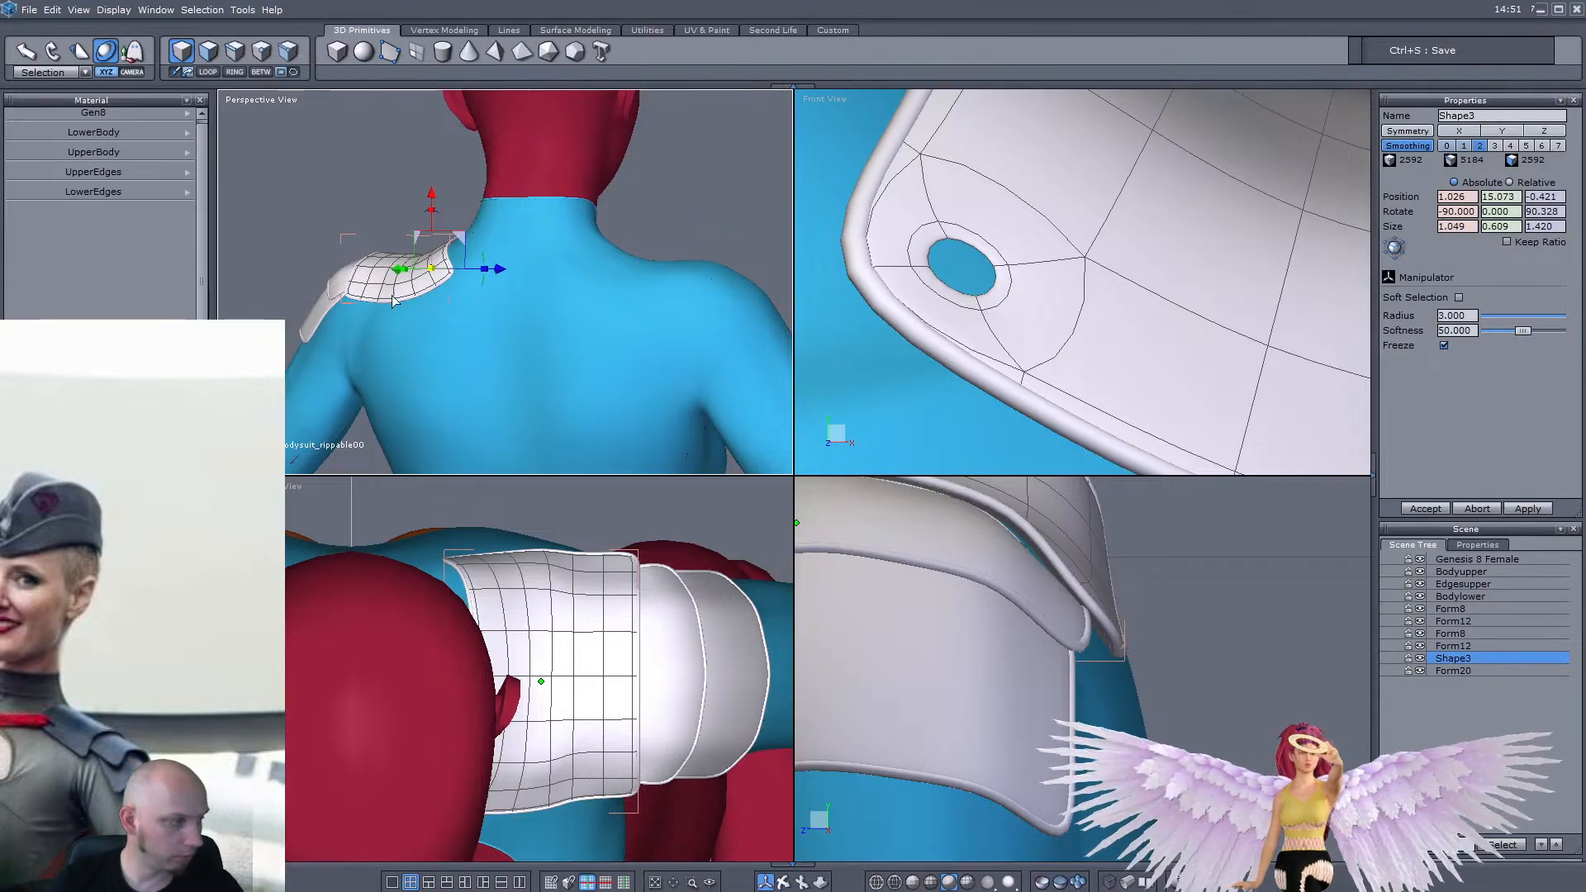
Examine the shoulder pad and the bodysuit's upper torso from the back, side and front
mouse_move(674, 322)
right_down()
mouse_move(496, 281)
mouse_move(425, 296)
mouse_move(611, 329)
mouse_move(662, 319)
right_up()
scroll(424, 295, up, 5)
scroll(425, 295, down, 3)
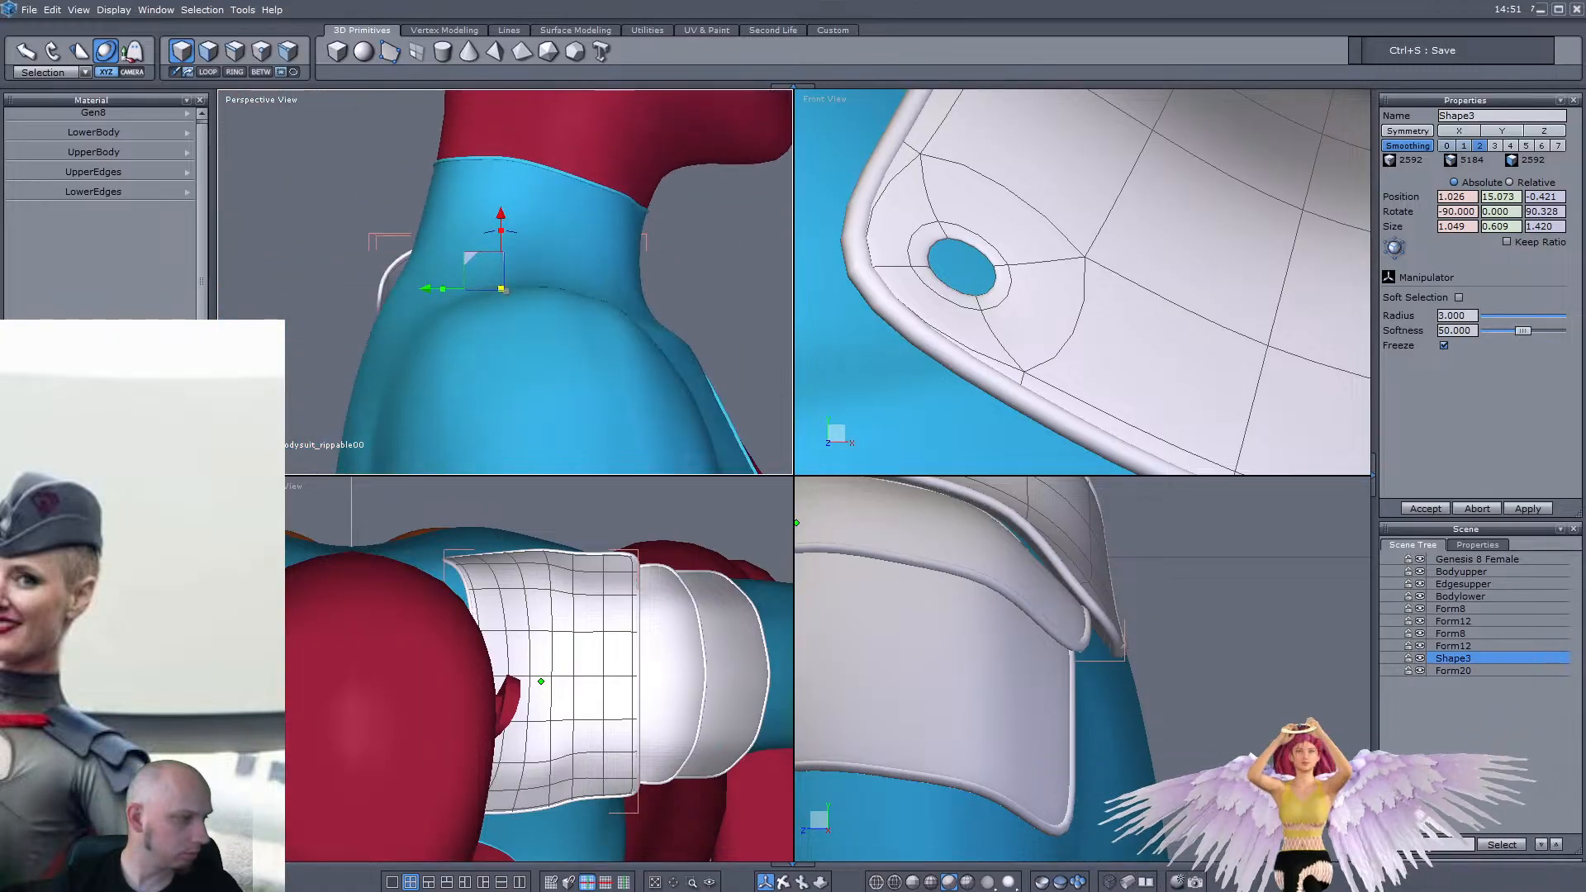
right_drag(597, 246, 479, 349)
scroll(479, 348, up, 5)
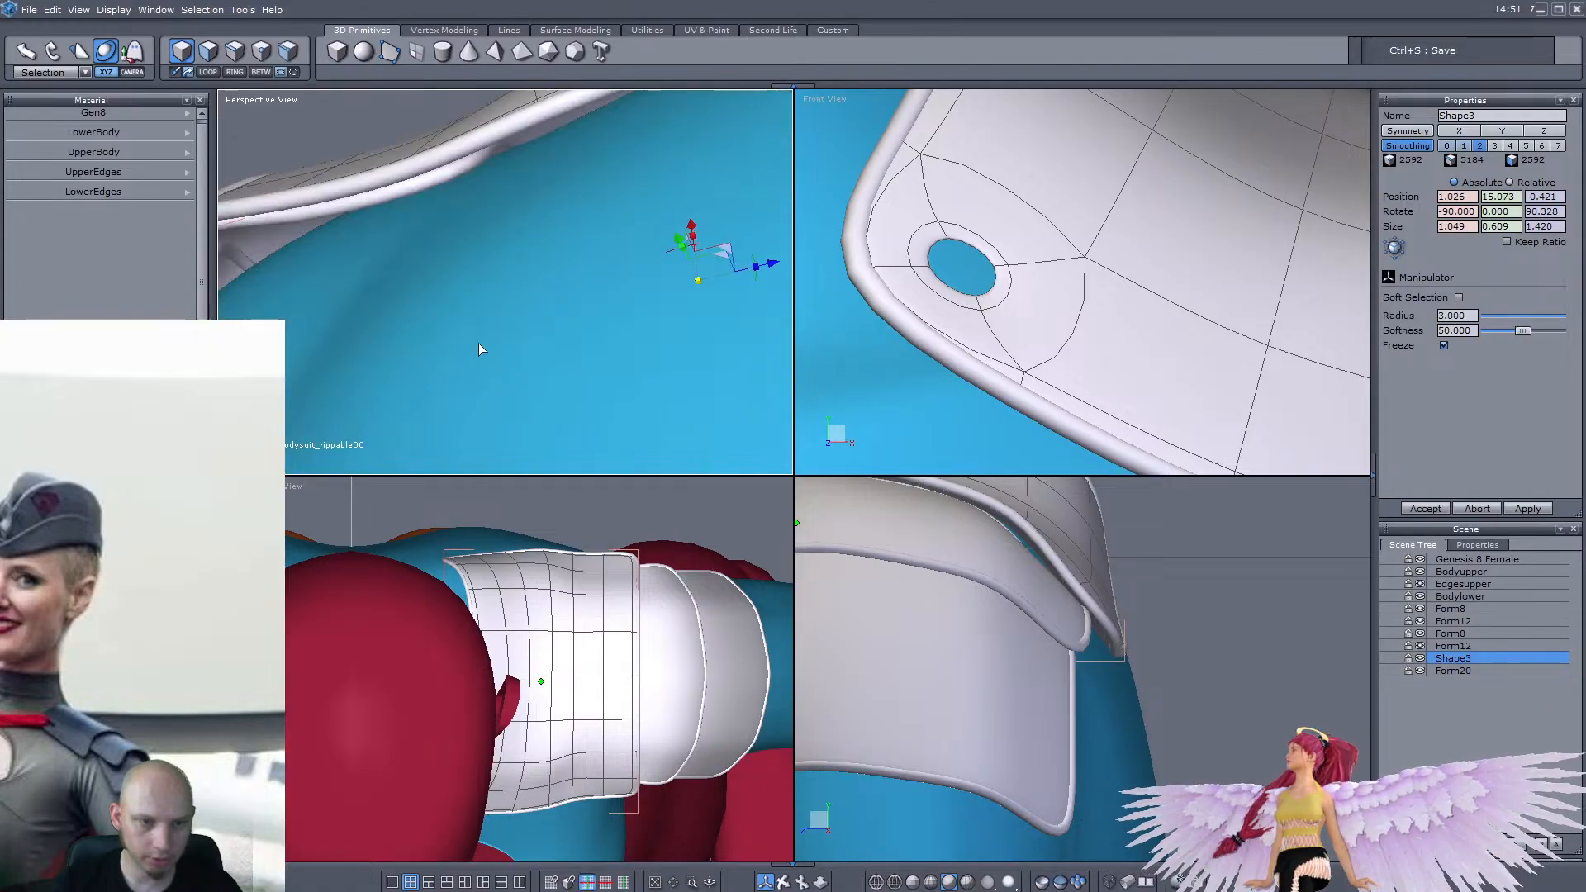
right_drag(537, 213, 352, 230)
right_drag(429, 263, 742, 319)
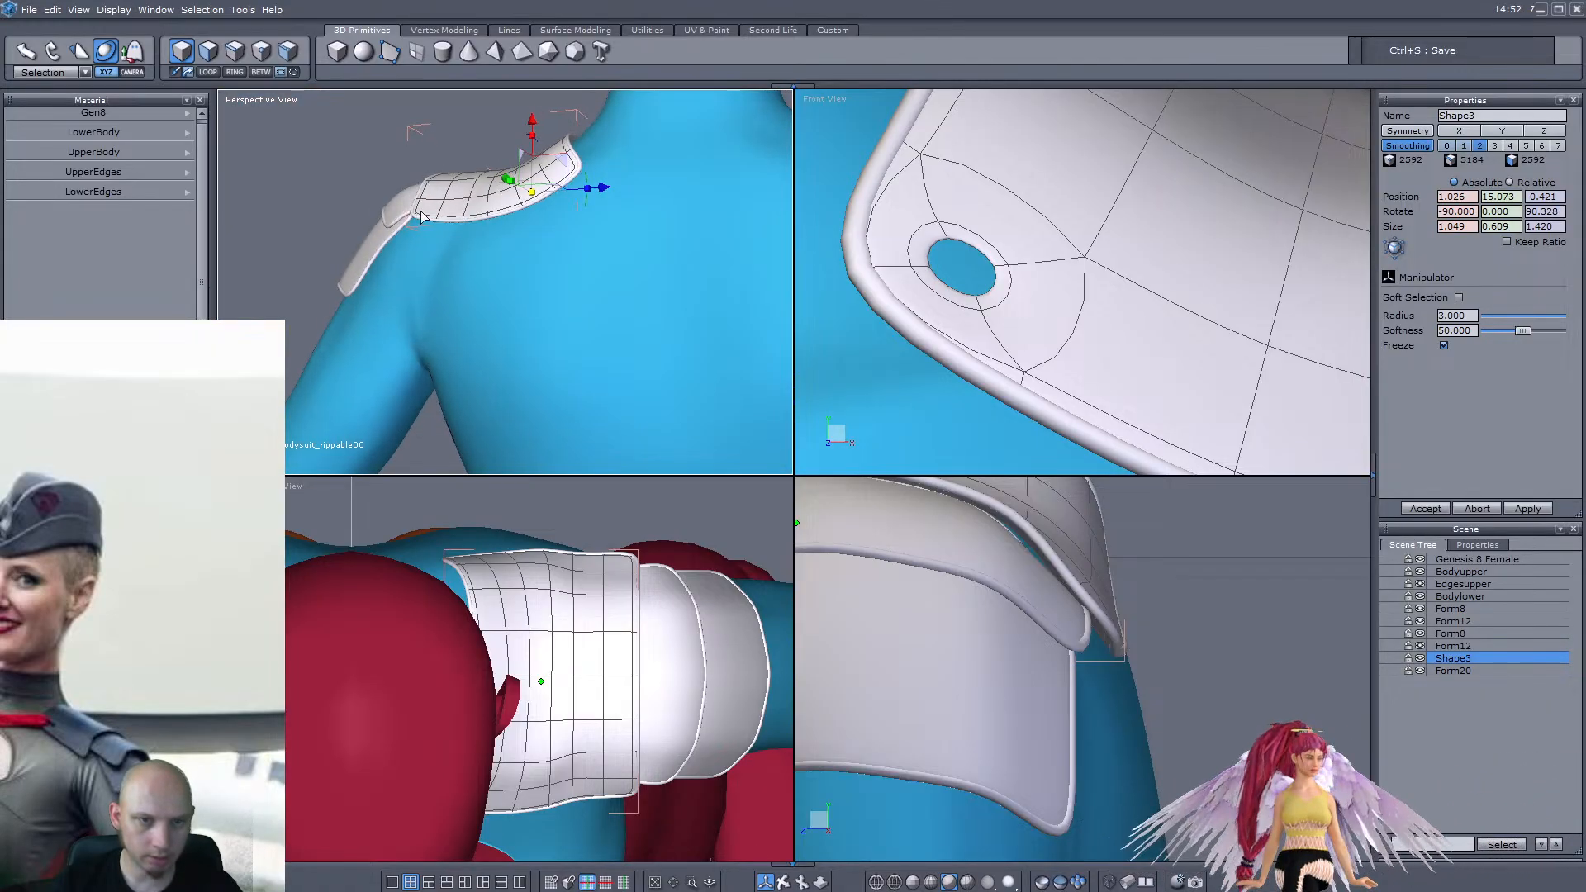
right_drag(418, 217, 429, 213)
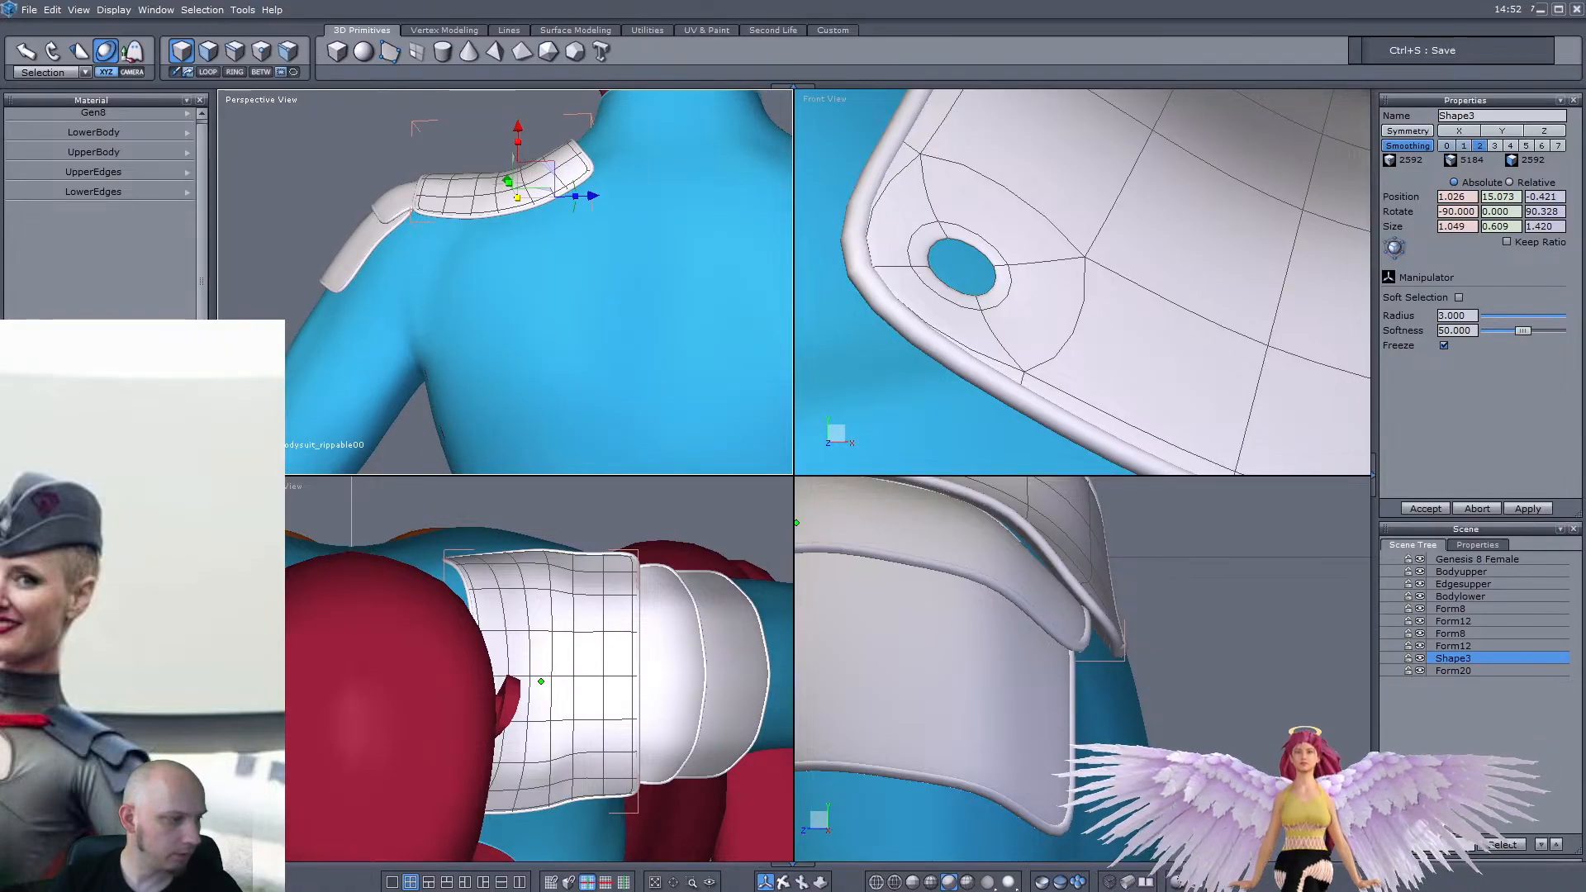
scroll(553, 263, down, 6)
middle_drag(672, 256, 618, 276)
right_drag(618, 276, 435, 312)
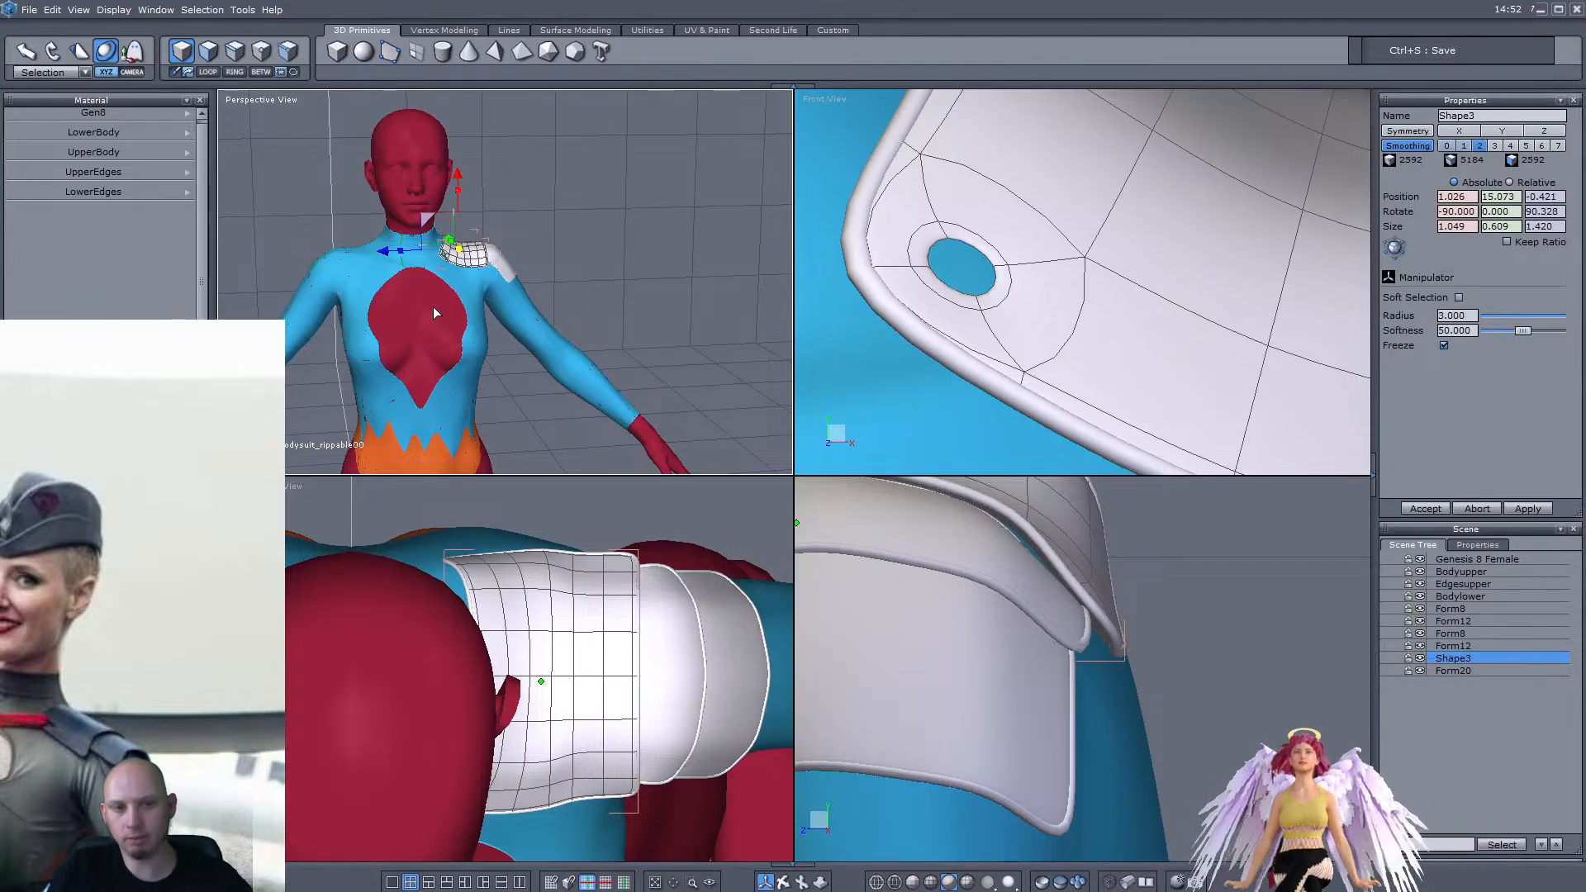
right_drag(537, 264, 449, 252)
right_drag(463, 374, 554, 269)
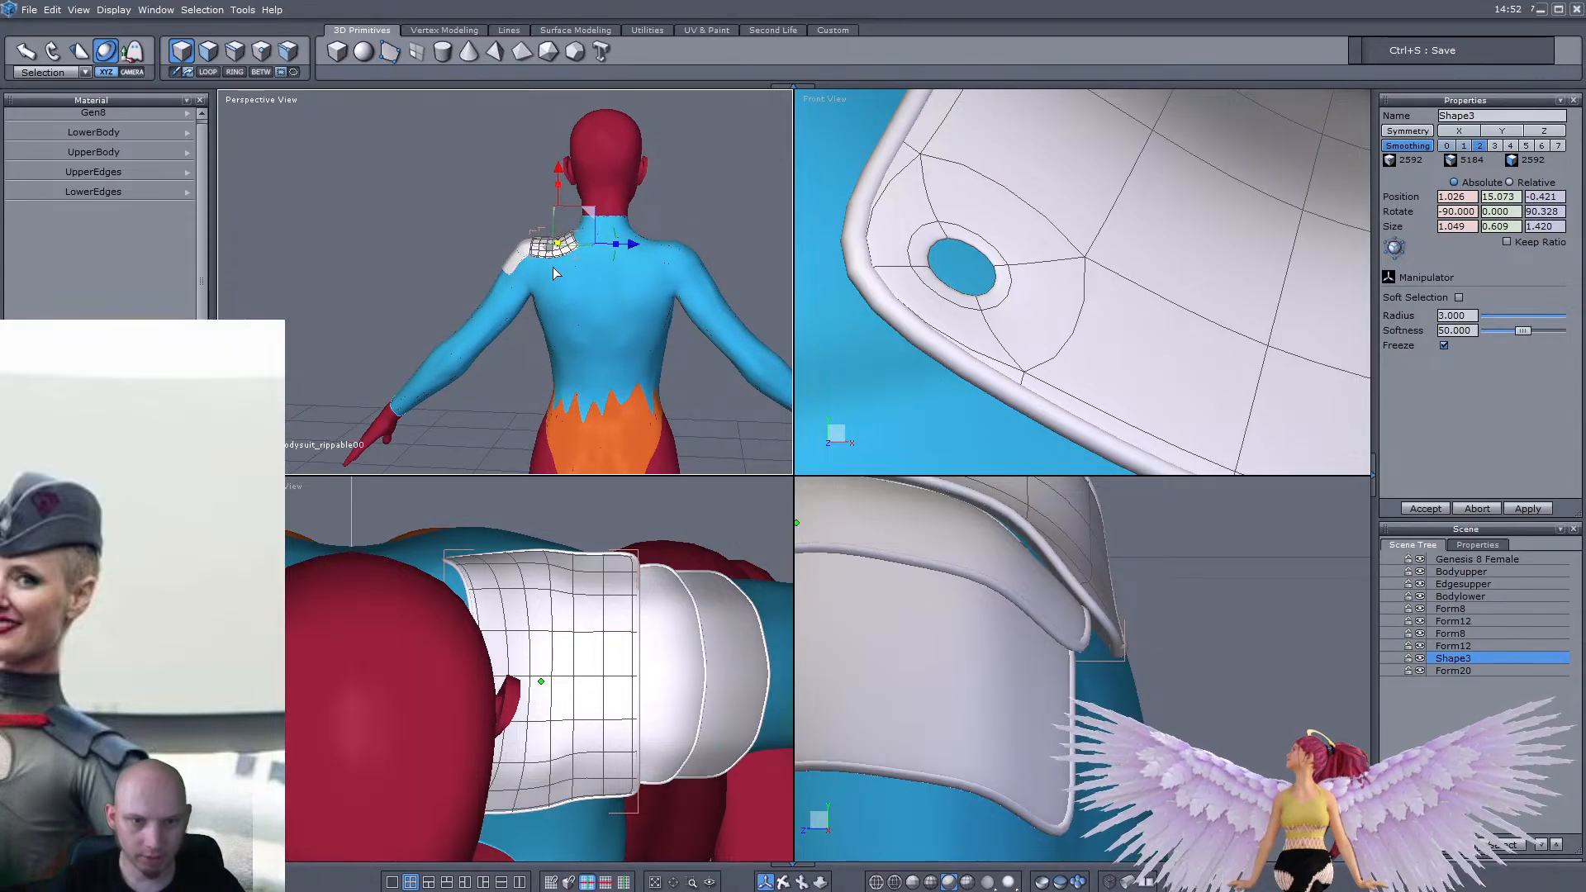
scroll(623, 278, up, 3)
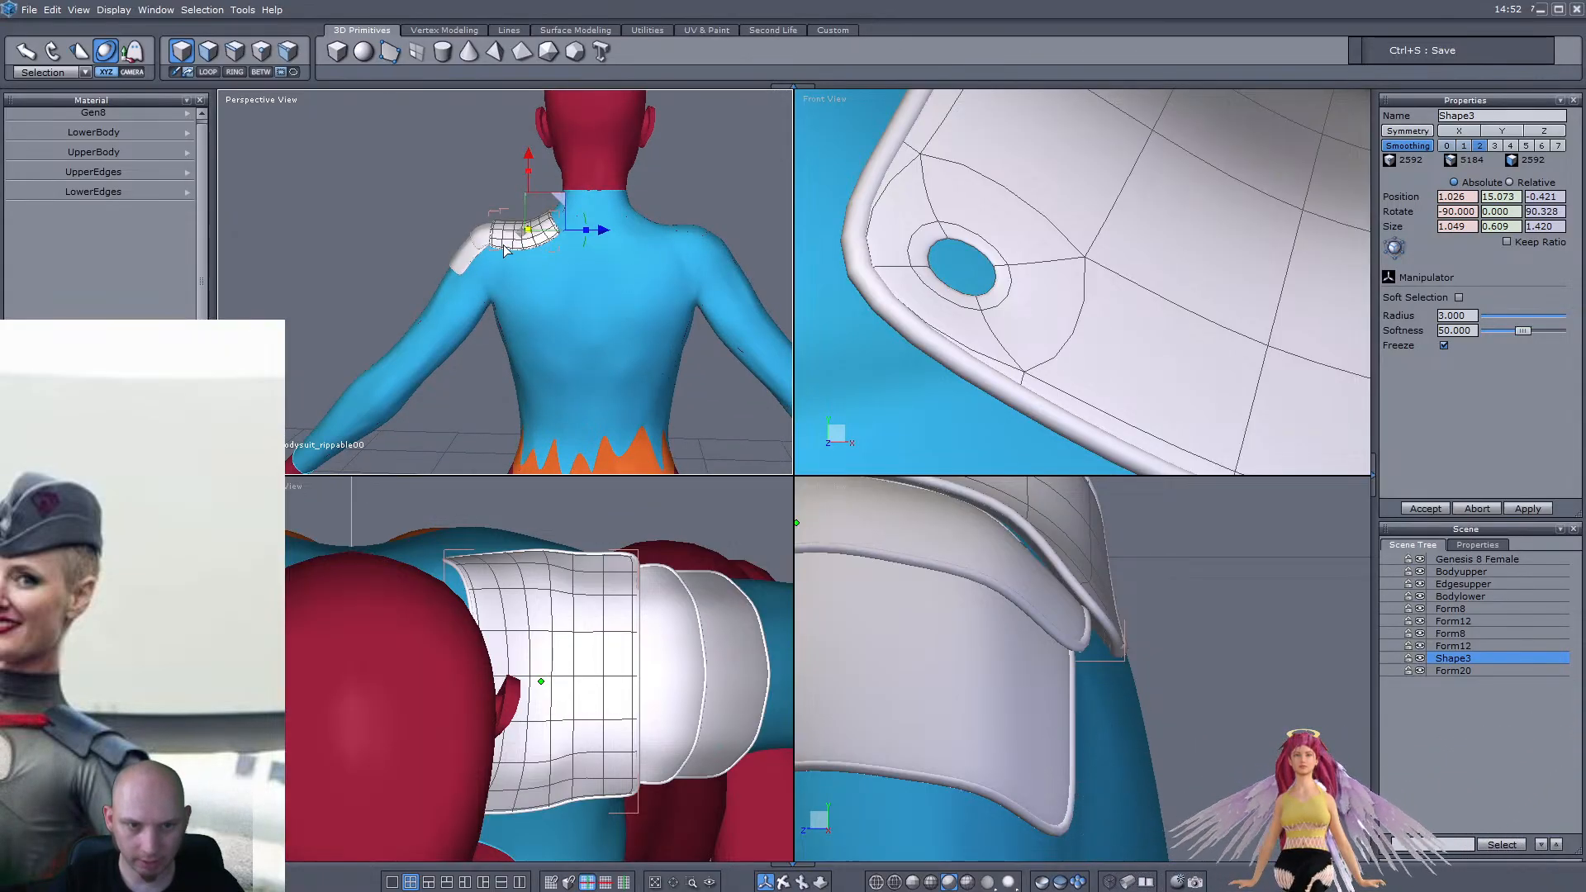
right_drag(542, 266, 348, 280)
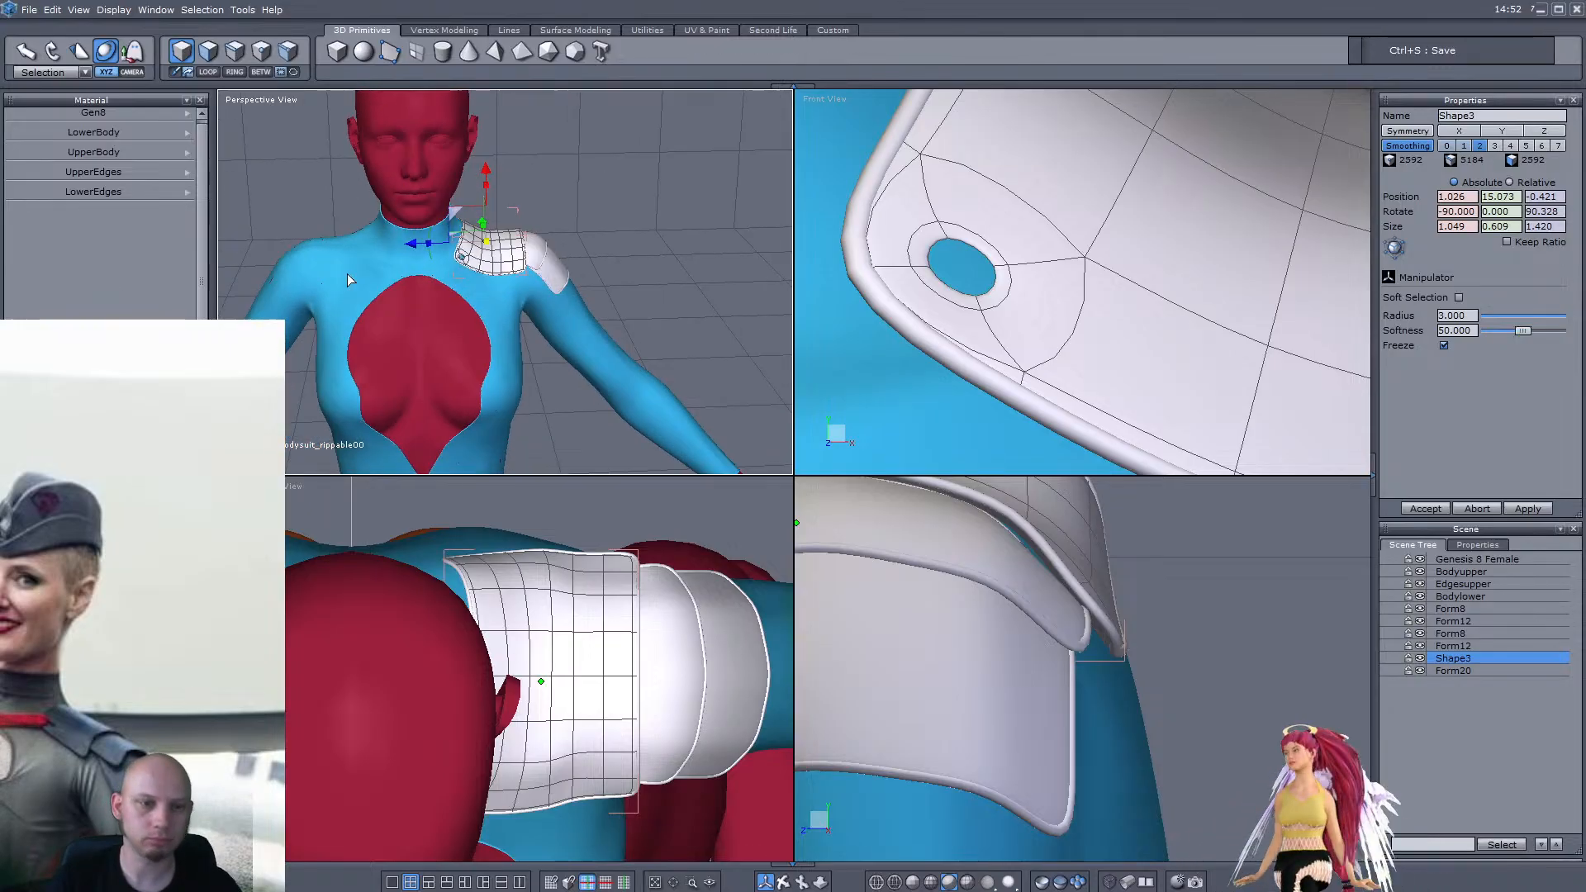
Create a flat, wide cylinder across the chest in the front view with 24 points per section and 2 sections
click(442, 52)
scroll(1052, 345, down, 5)
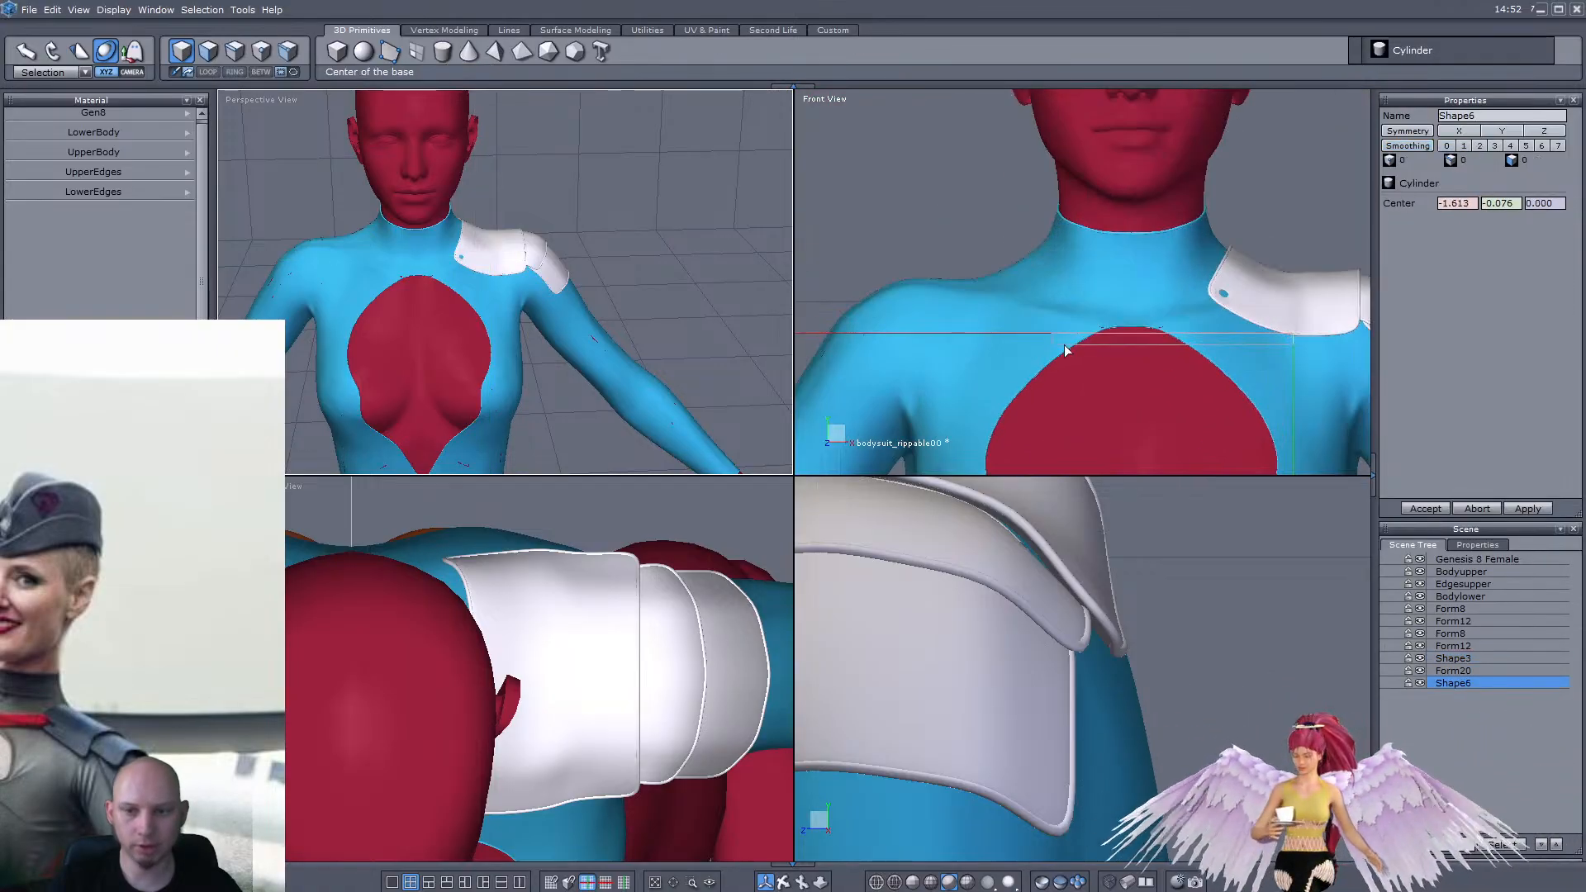
middle_drag(1092, 404, 1074, 340)
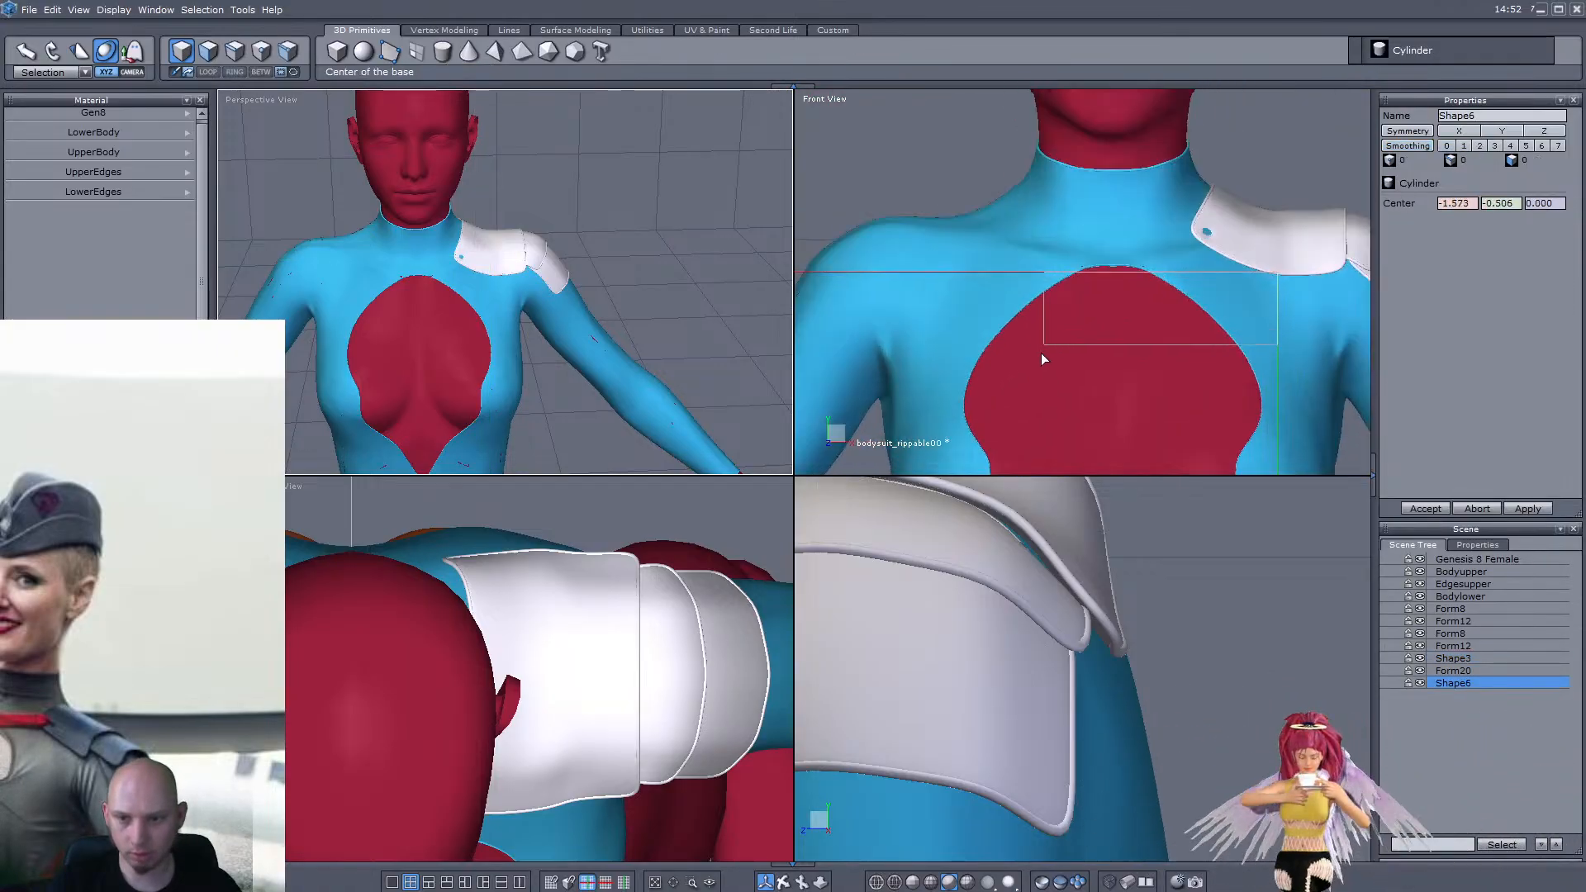
click(1043, 389)
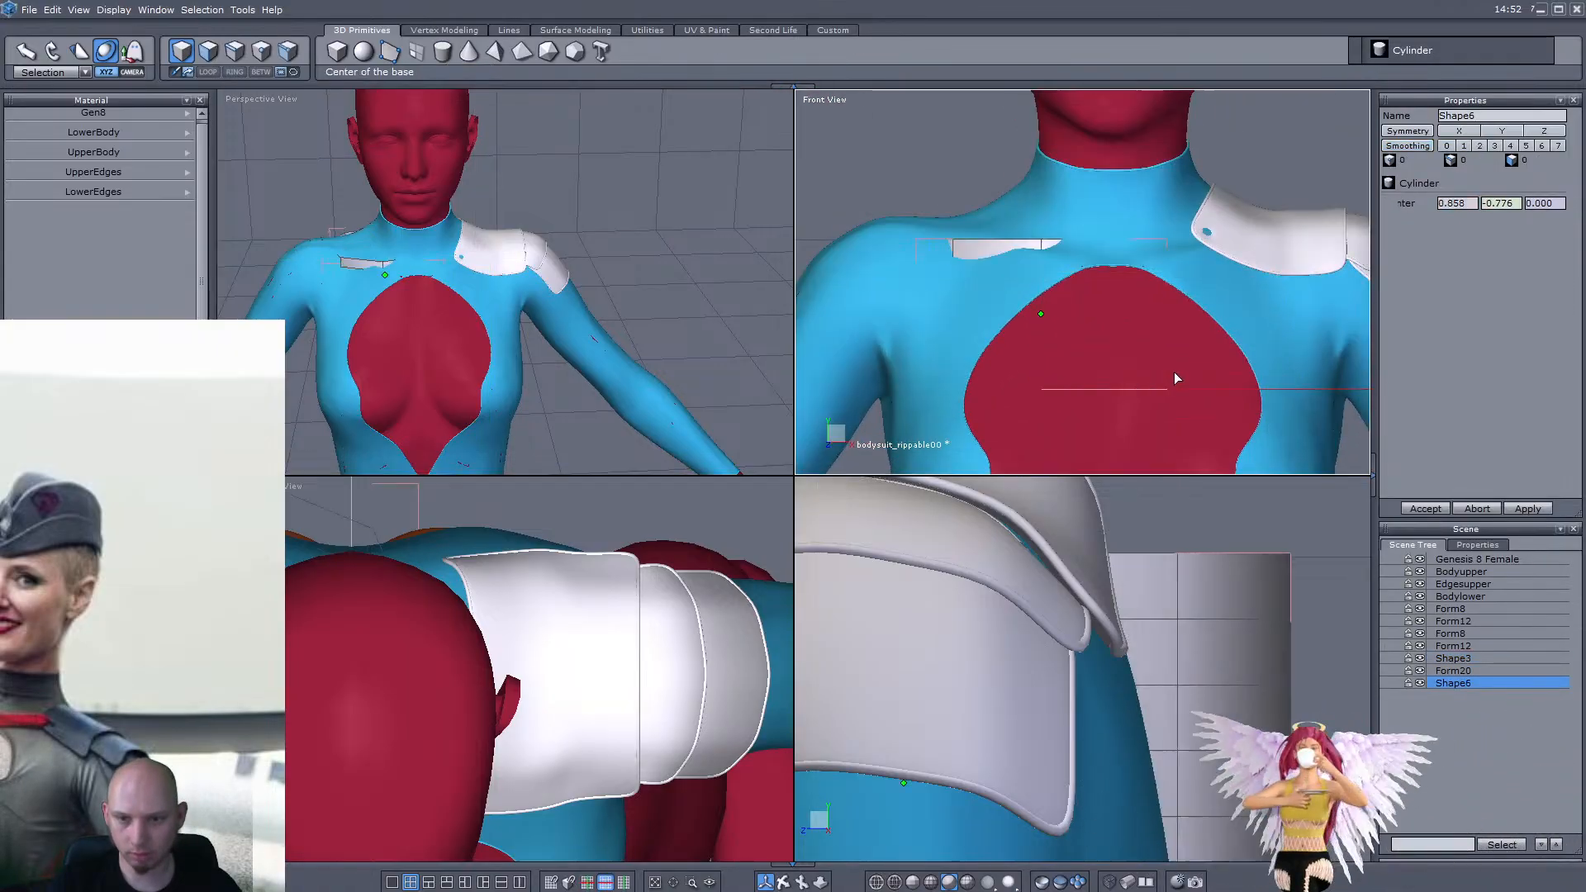
click(1252, 383)
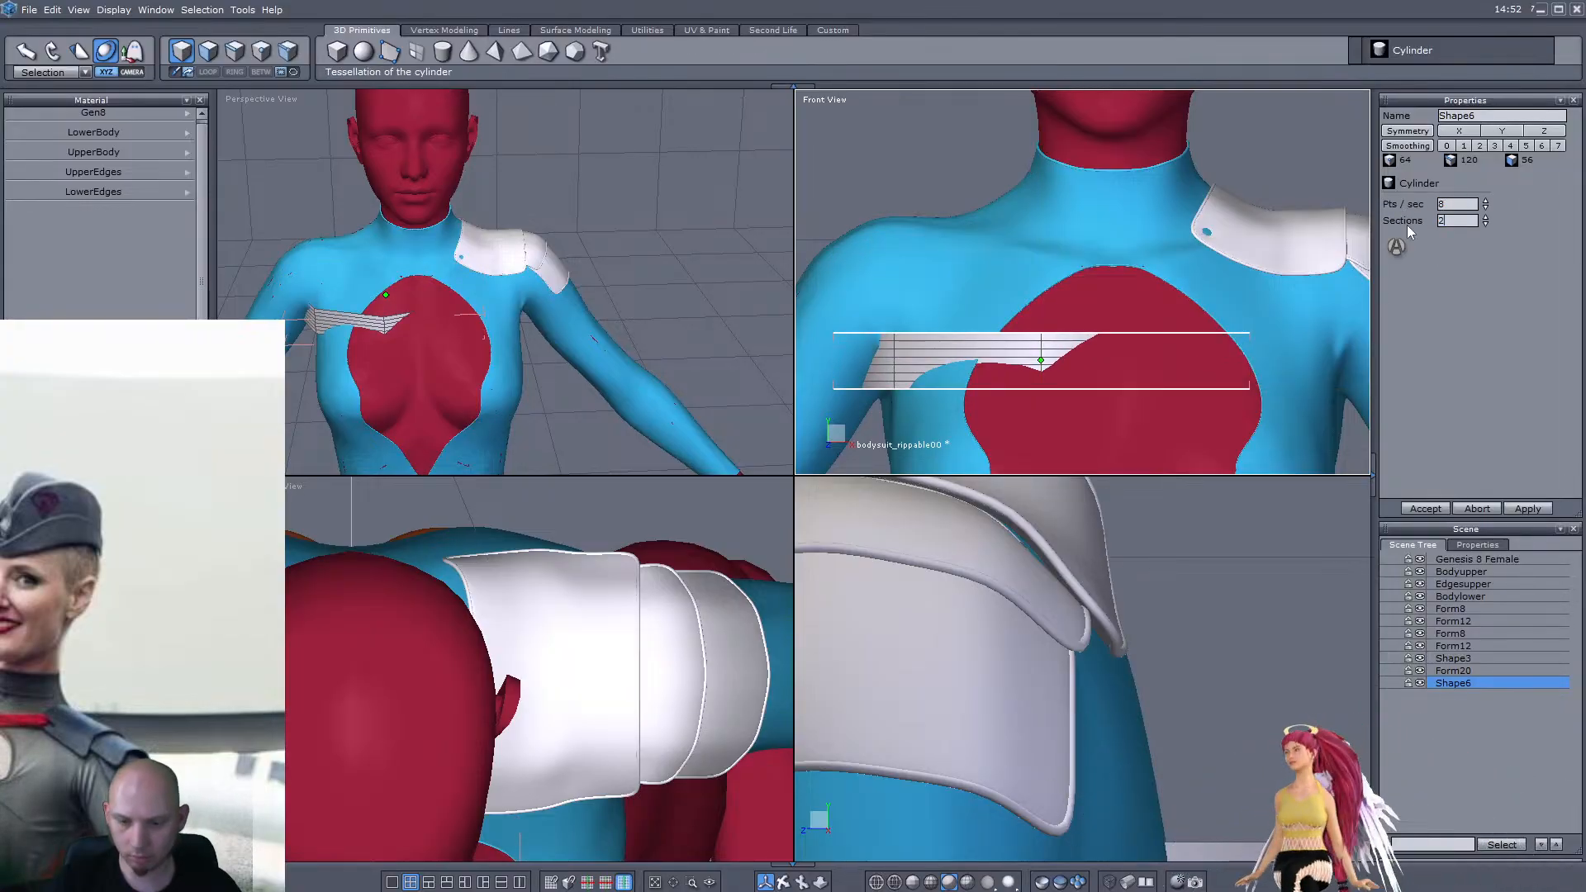
key(Return)
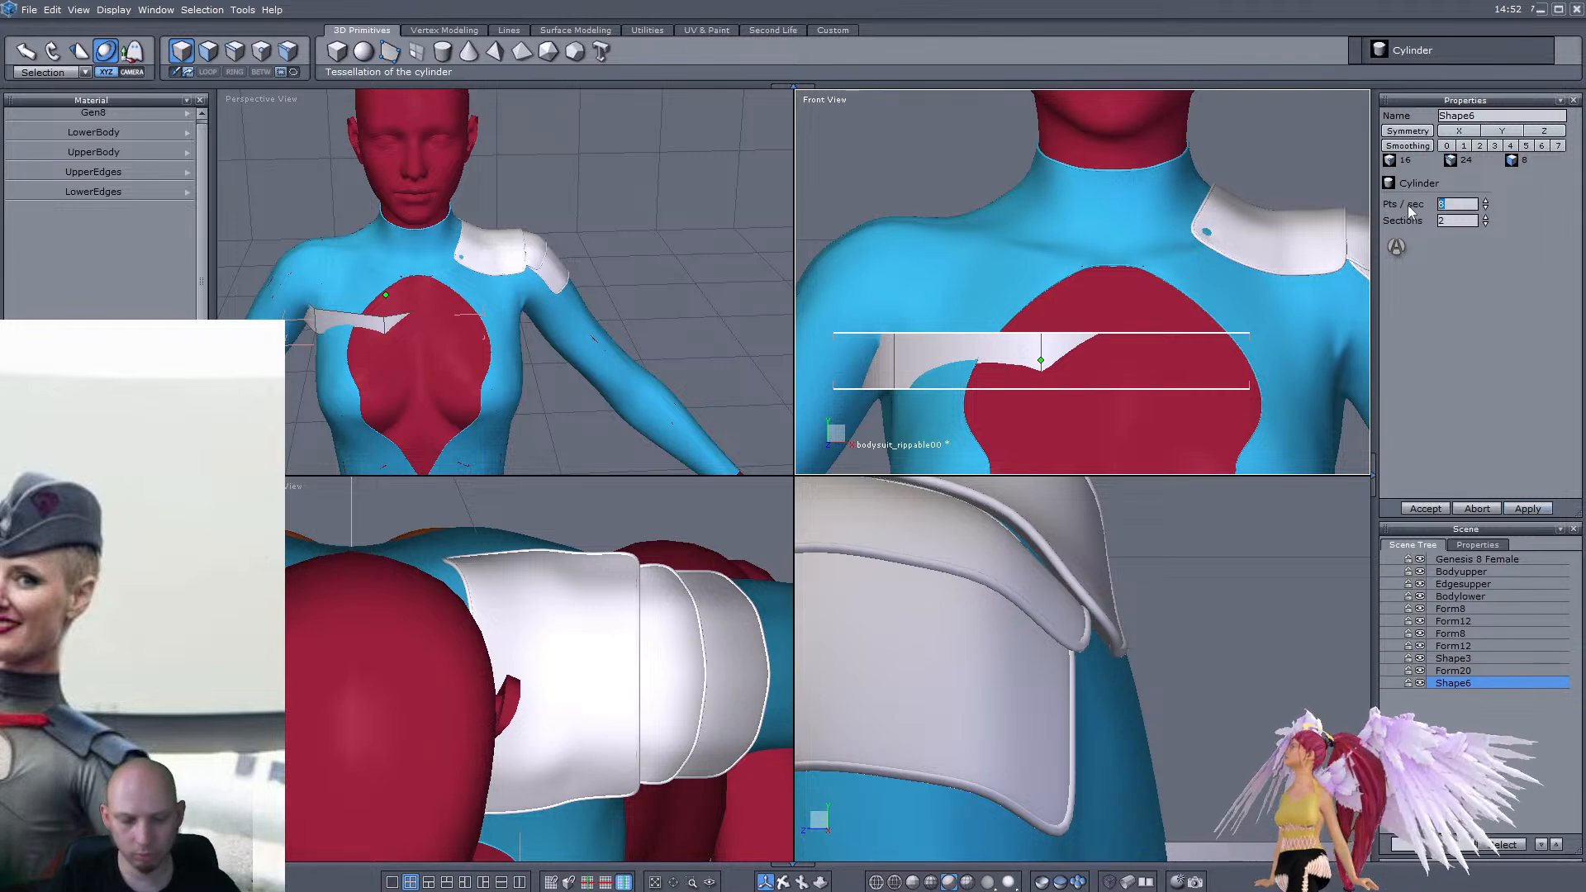
text(24)
key(Return)
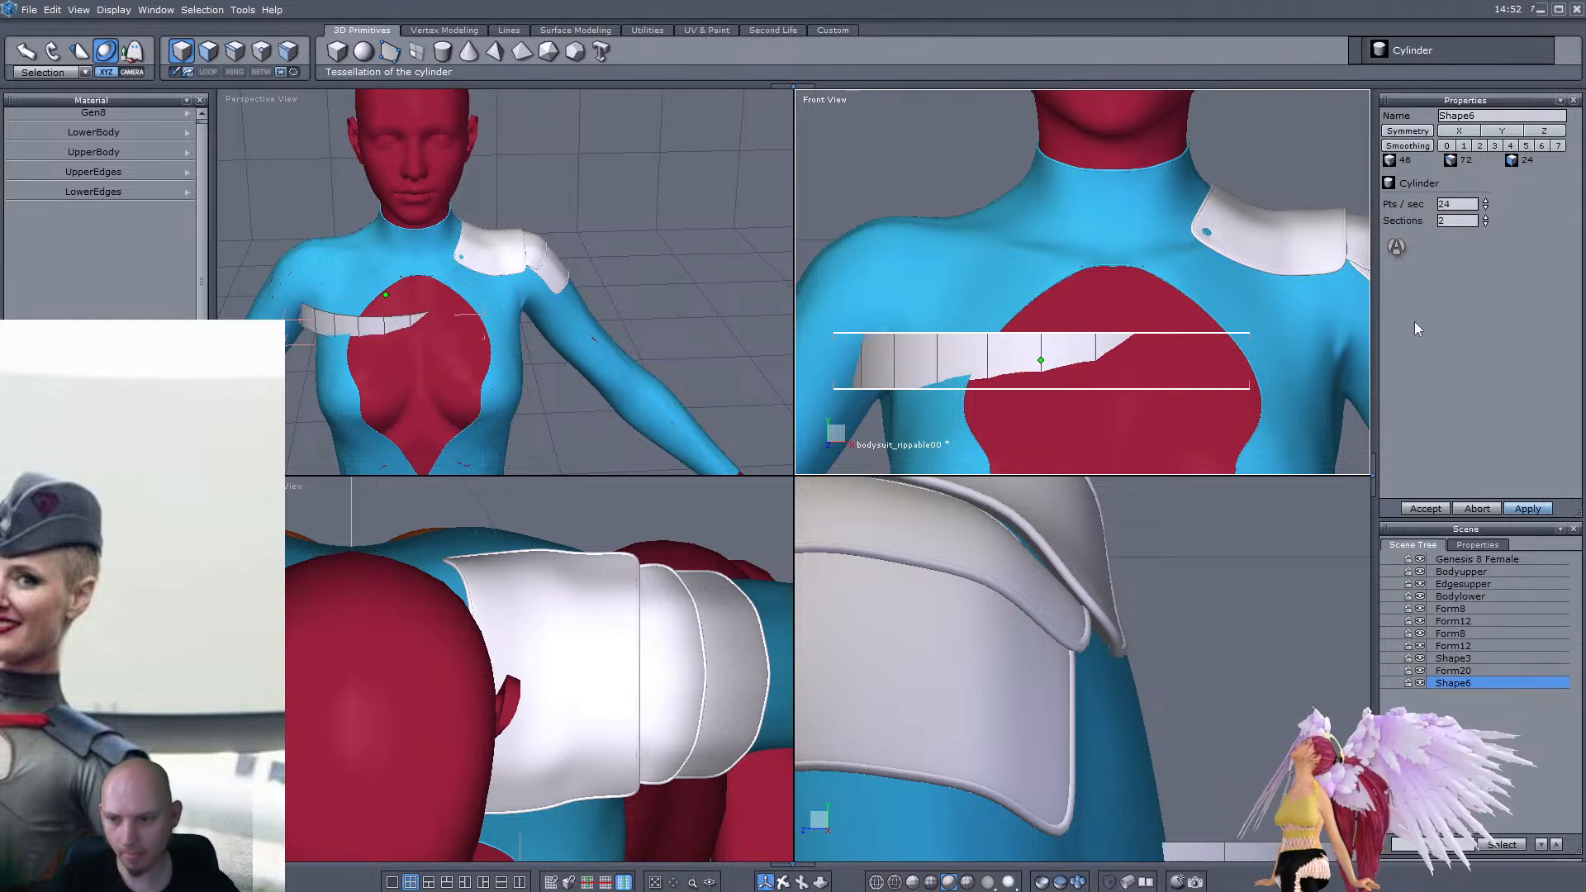
key(Return)
Tilt the cylinder band about 21.5 degrees and position it as a diagonal strap running from the shoulder pad to the opposite armpit
drag(1057, 305, 1033, 284)
middle_drag(316, 339, 457, 286)
drag(433, 295, 465, 298)
middle_drag(465, 299, 734, 319)
scroll(592, 258, up, 4)
middle_drag(592, 258, 608, 307)
scroll(501, 281, down, 4)
scroll(607, 307, up, 2)
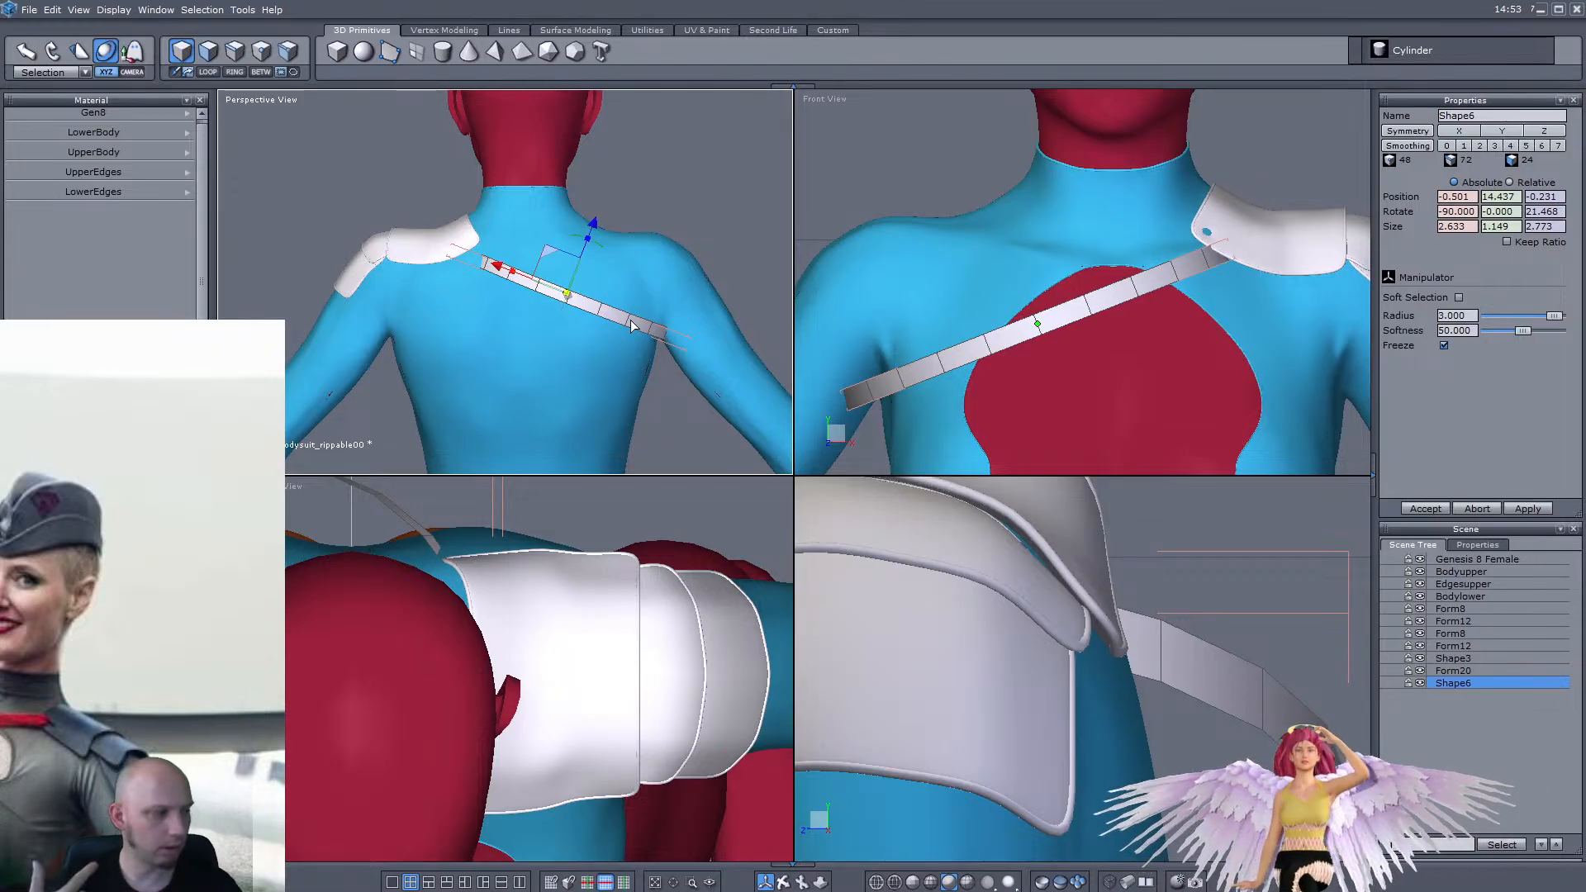
Reduce the strap's front-to-back depth to about 1.5 in the side view so it sits closer to the torso
middle_drag(632, 326, 301, 322)
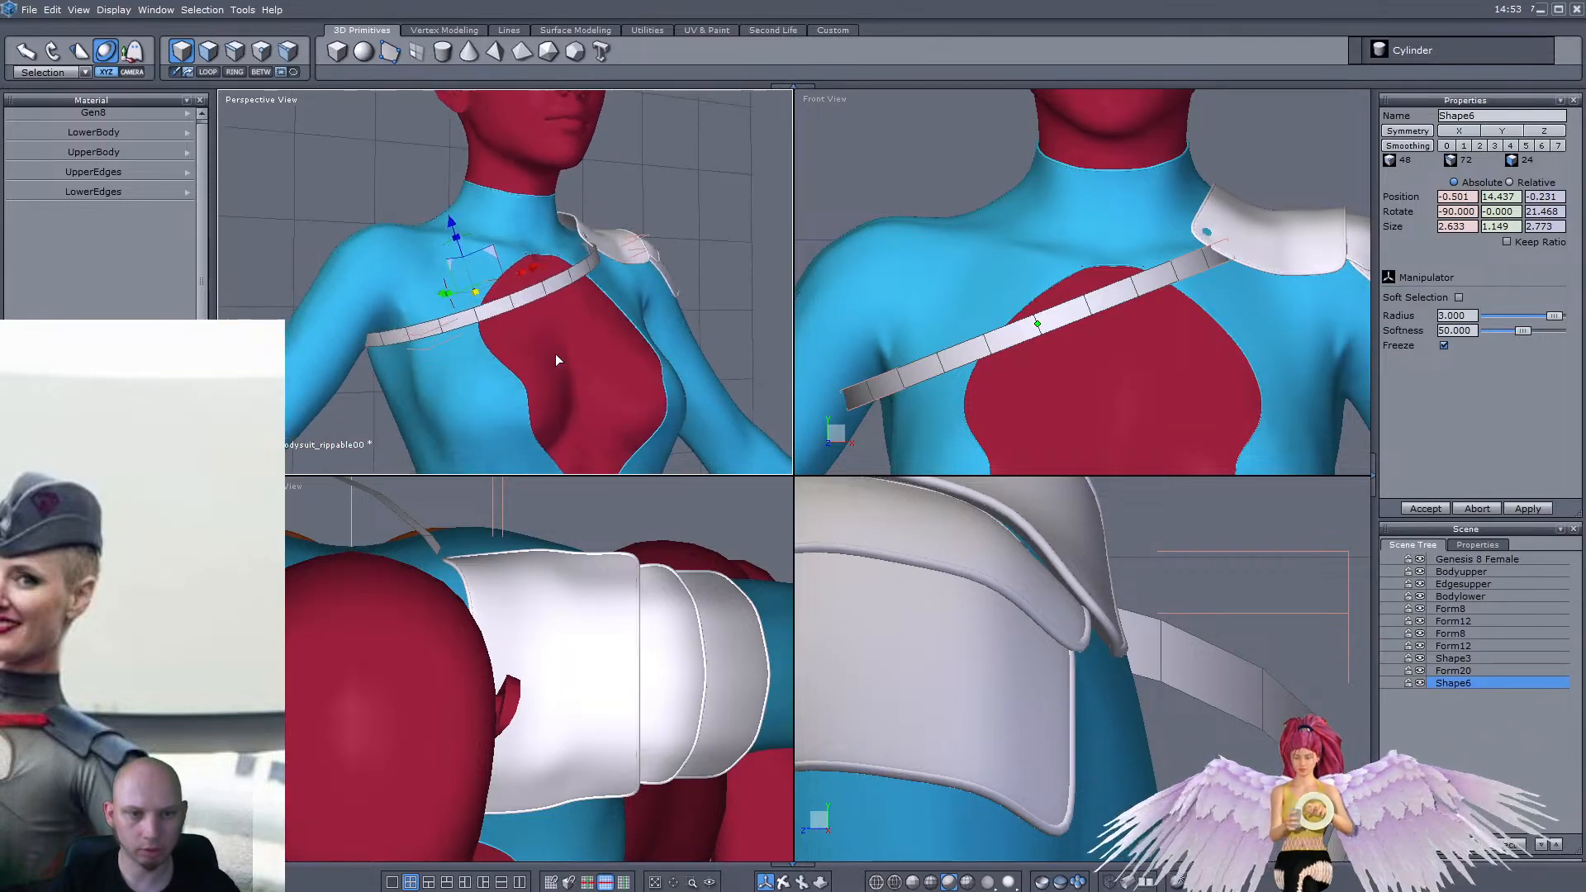
middle_drag(539, 356, 662, 347)
scroll(1078, 599, down, 6)
scroll(964, 644, up, 5)
drag(1017, 649, 994, 654)
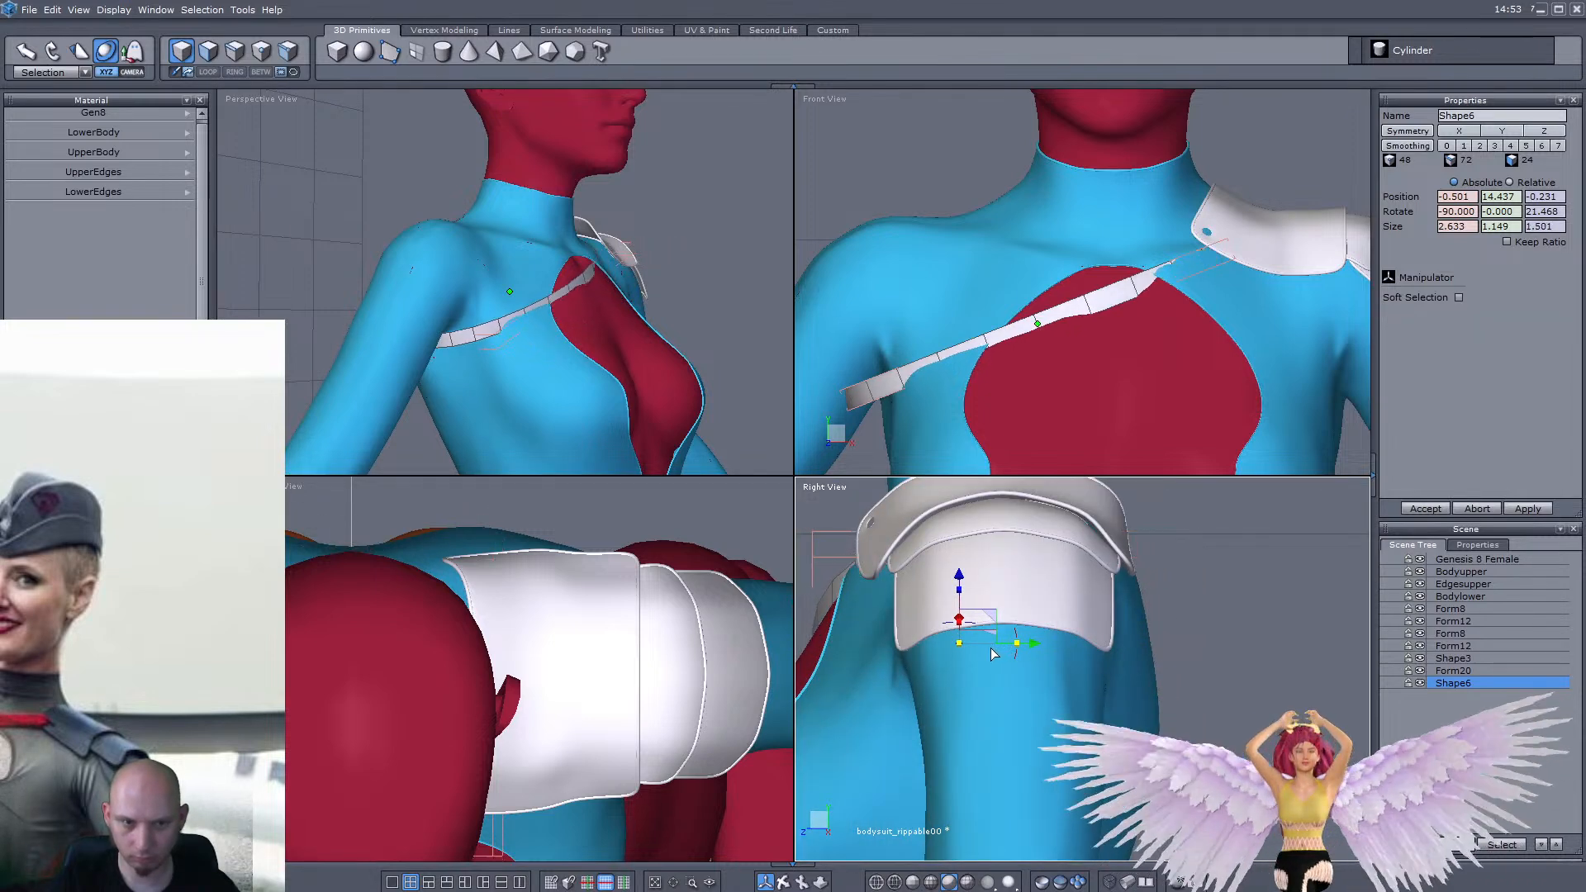
middle_drag(663, 446, 740, 393)
scroll(586, 239, up, 5)
middle_drag(623, 288, 734, 295)
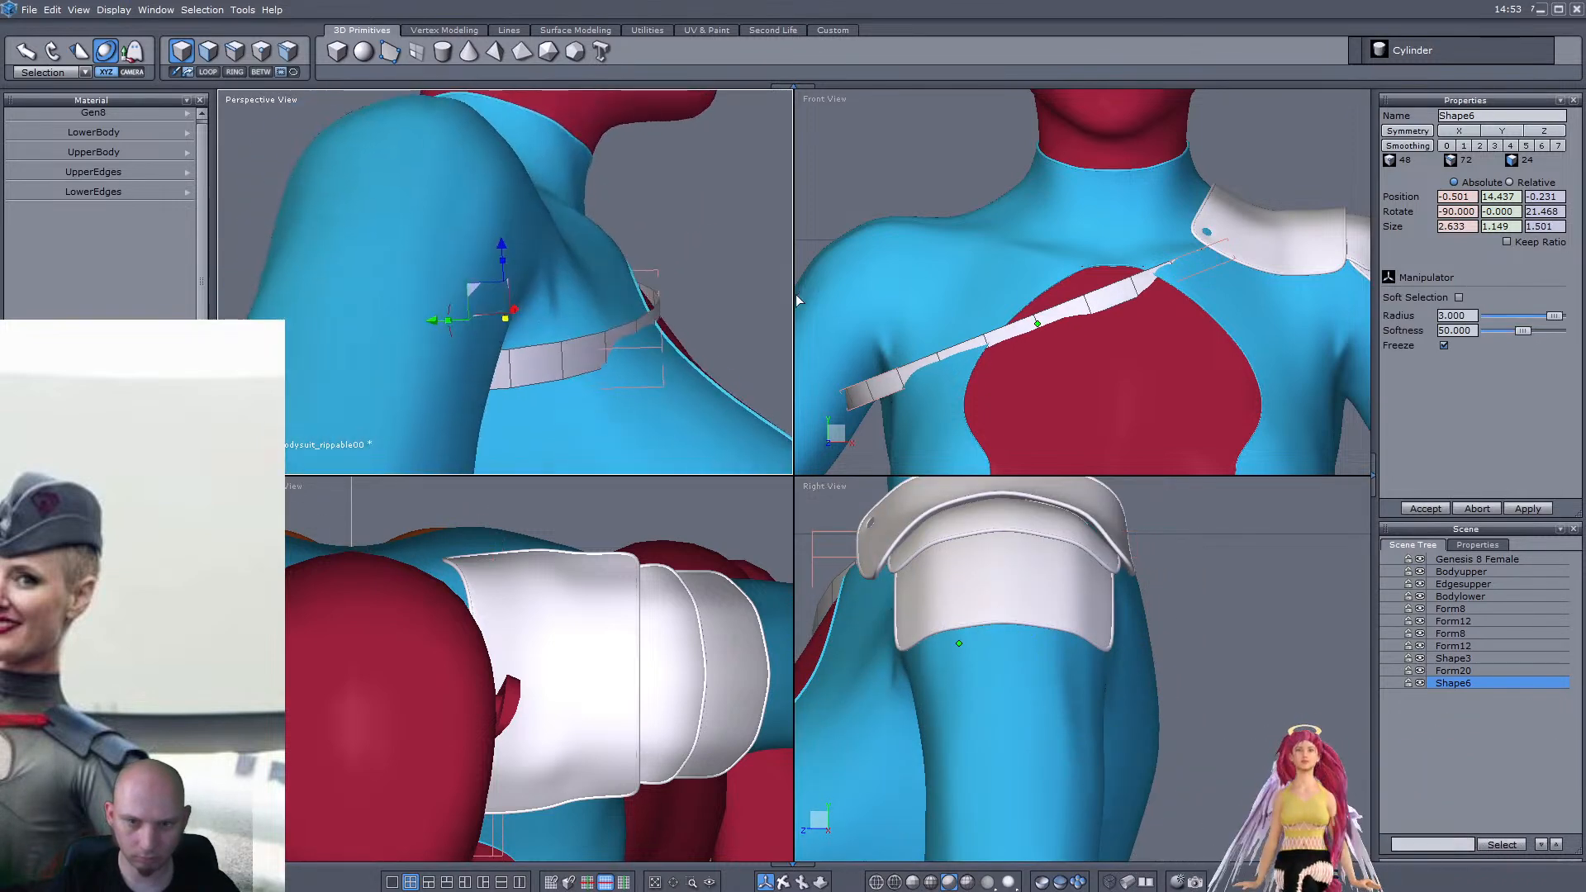
Select the strap's front faces and reposition them to follow the chest and meet the shoulder pad's holed corner
click(208, 51)
click(952, 549)
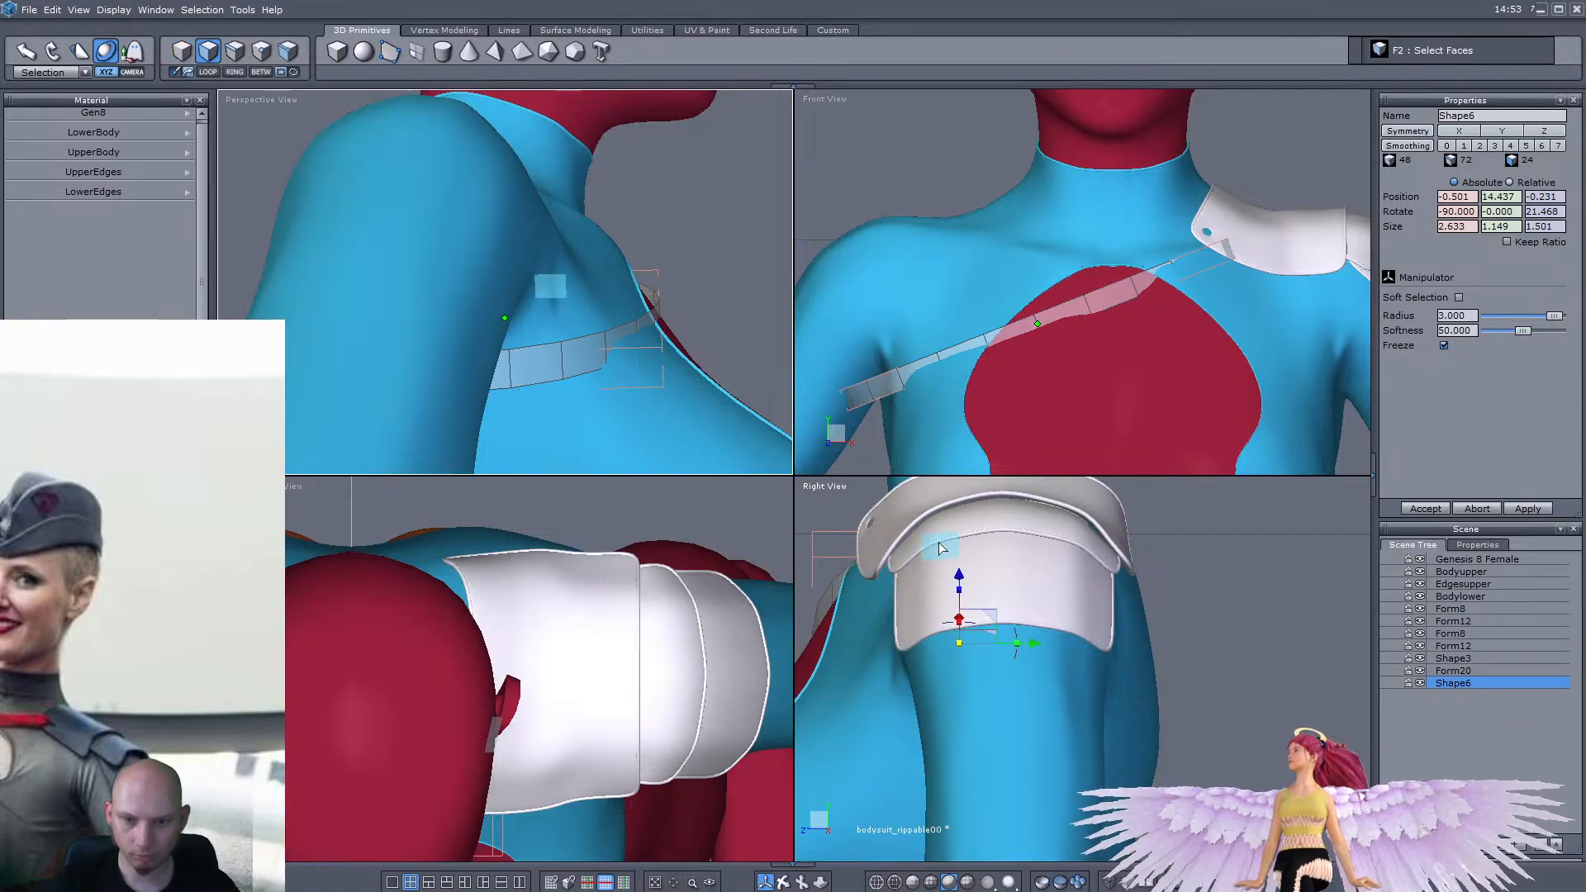
click(1200, 264)
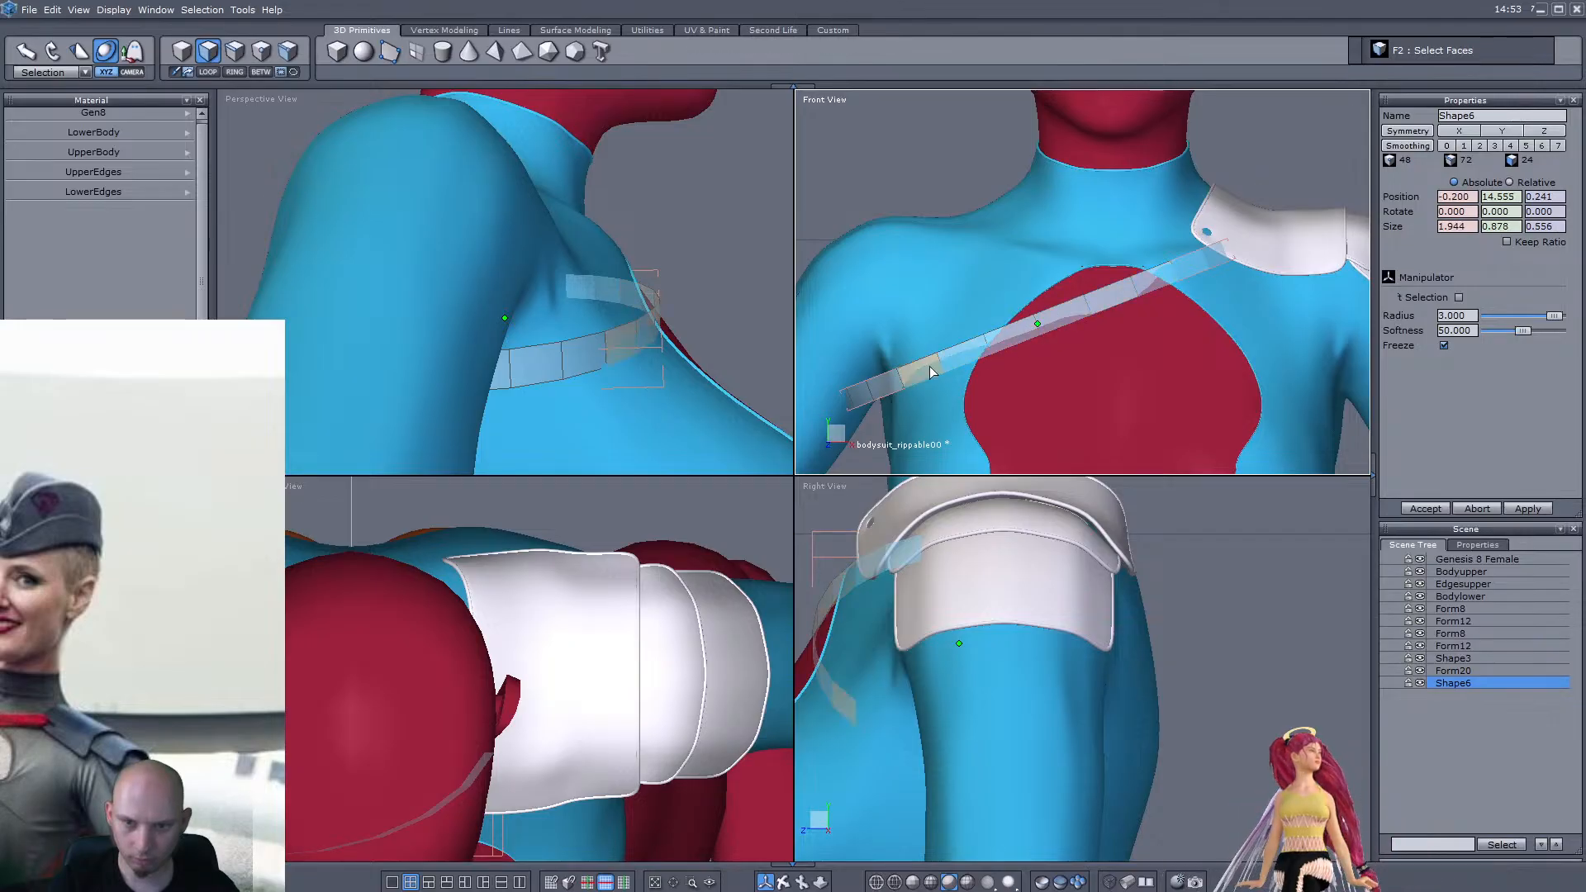
middle_drag(590, 324, 644, 280)
drag(647, 281, 607, 243)
middle_drag(608, 262, 607, 306)
drag(582, 304, 619, 261)
middle_drag(619, 261, 648, 169)
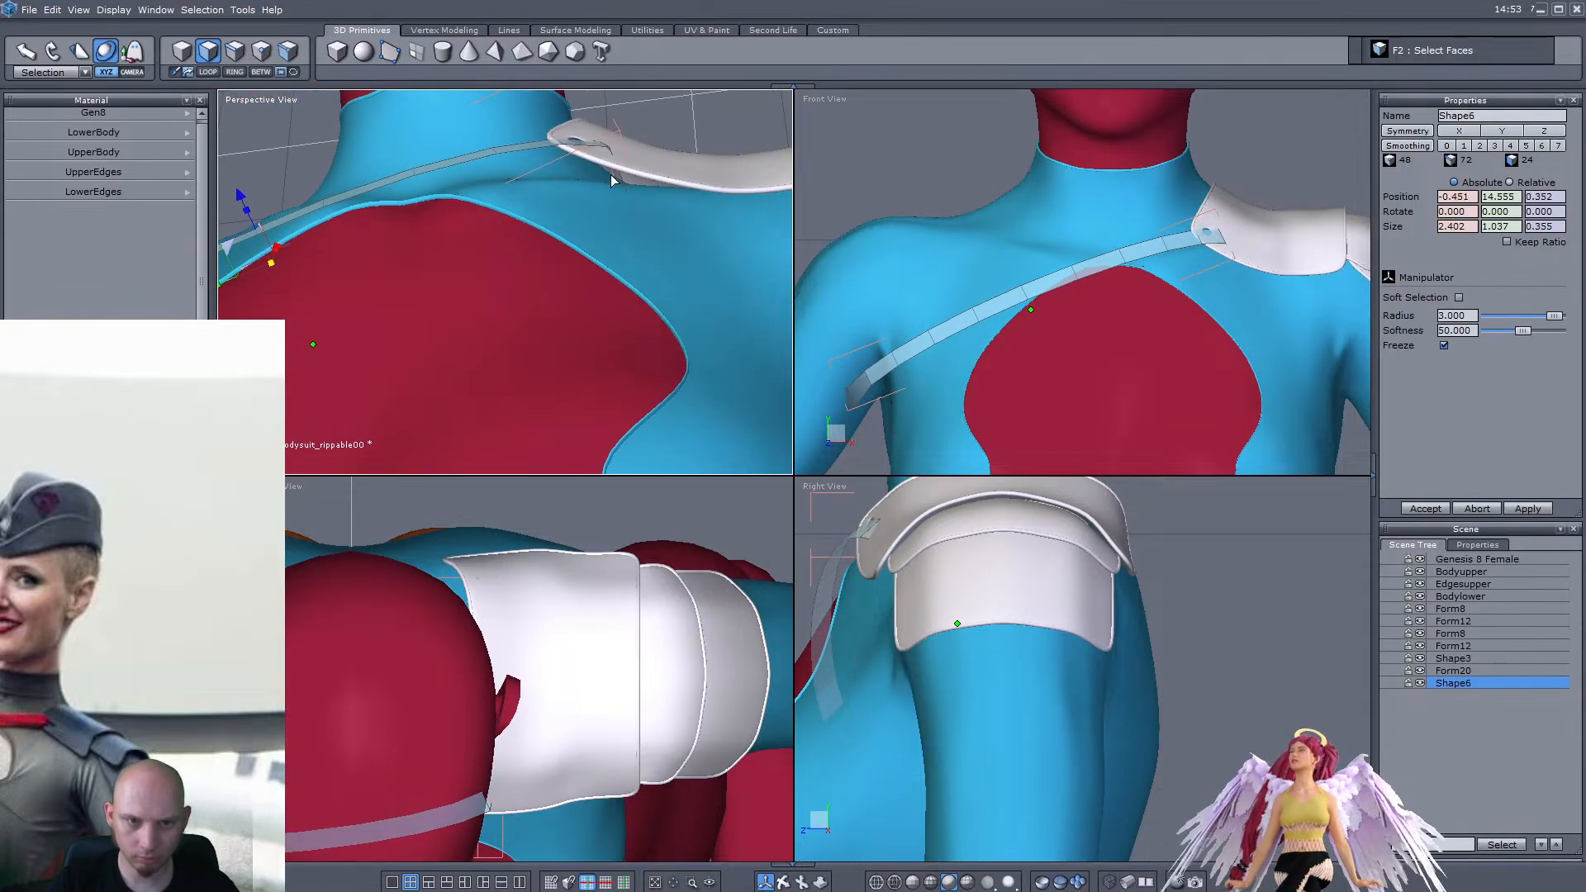
Undo a trial face deletion at the strap's shoulder end and delete the adjacent face instead to open the band
click(616, 175)
key(Delete)
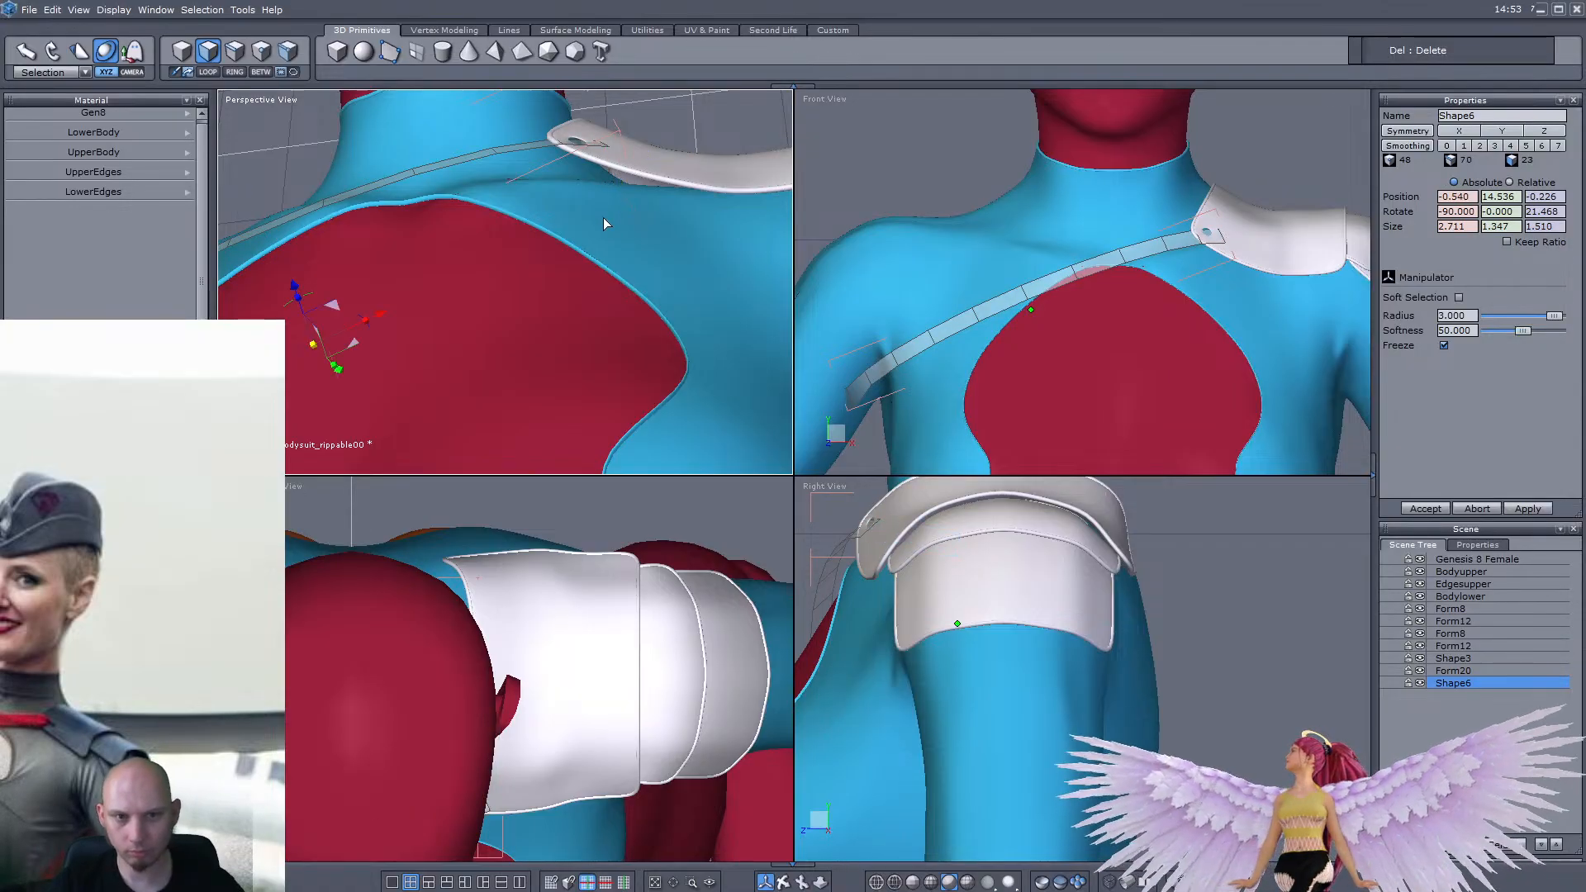
key(ctrl+z)
middle_drag(603, 217, 687, 237)
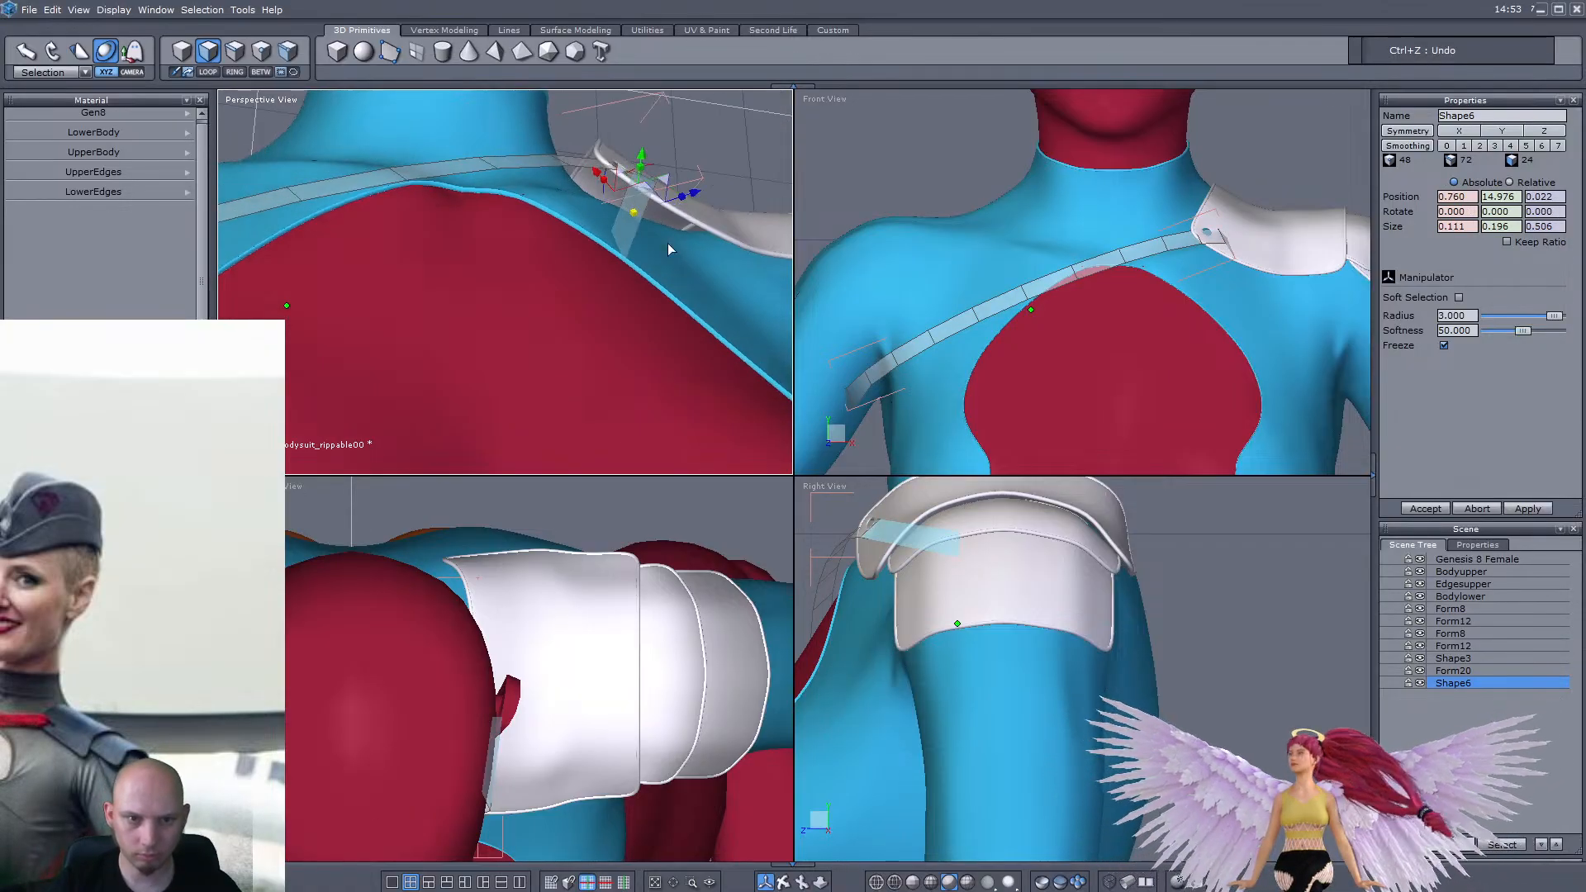
click(633, 239)
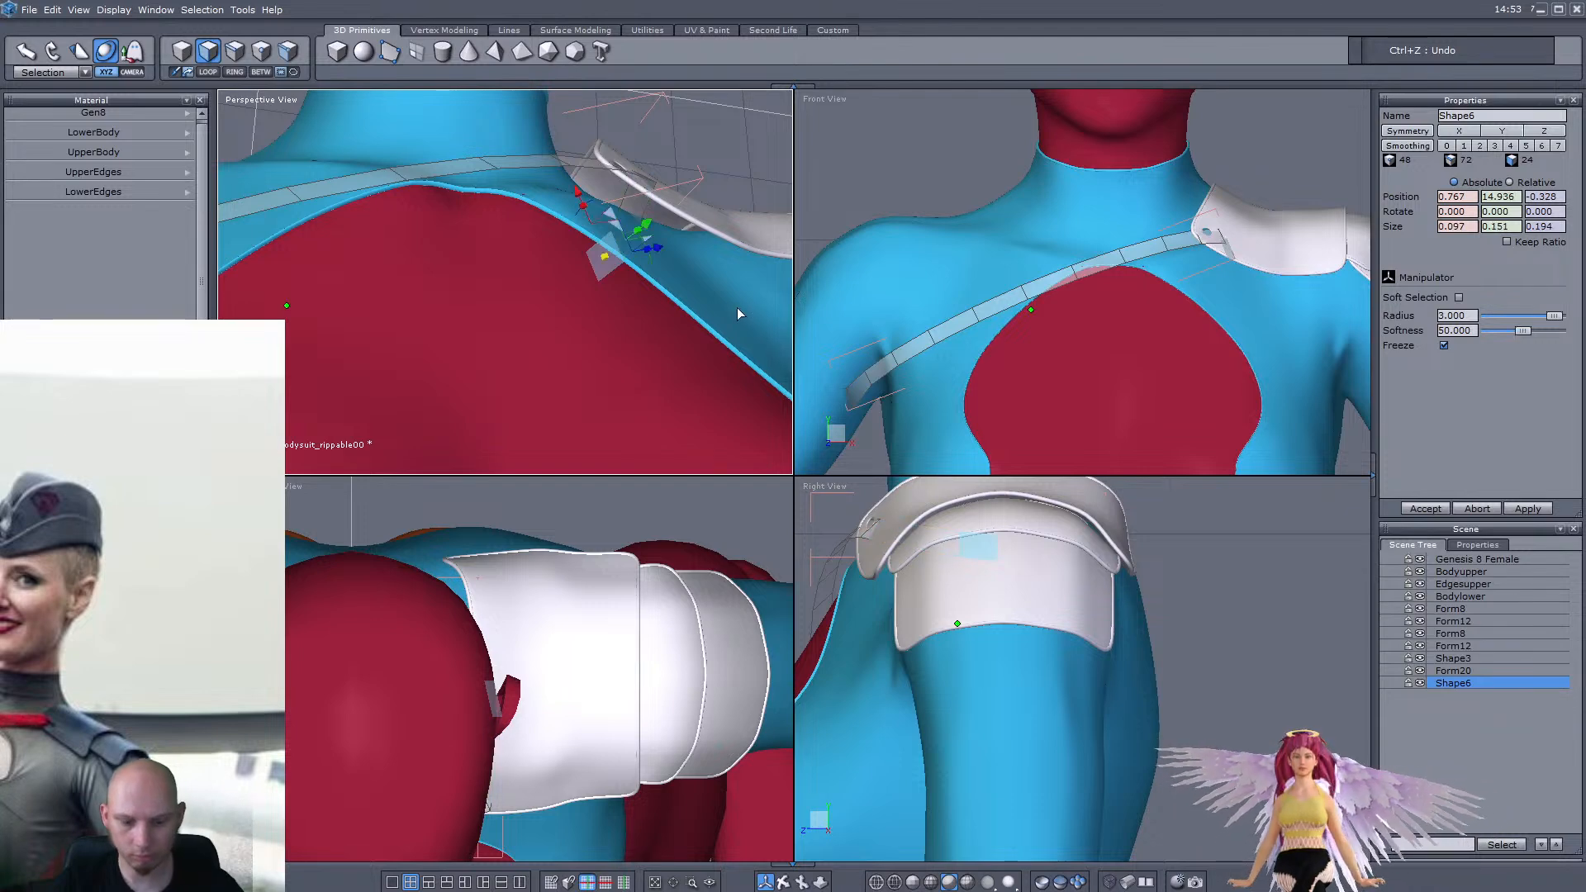
key(Delete)
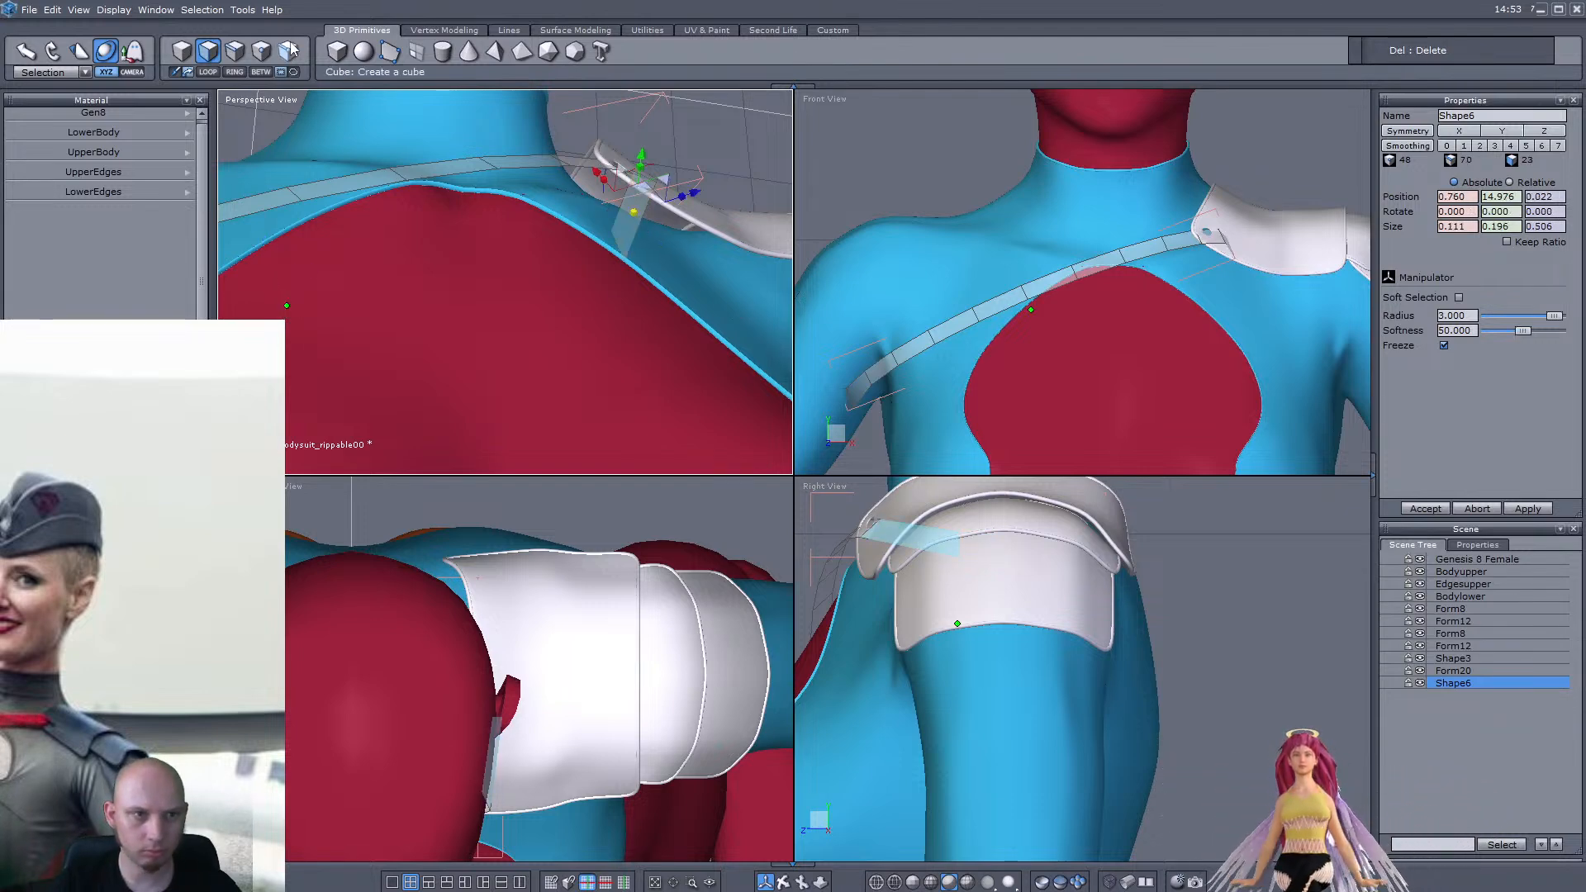
Select the strap's open end edge and move it beneath the pad's corner, just past the hole
key(F3)
middle_drag(633, 250, 584, 264)
click(618, 251)
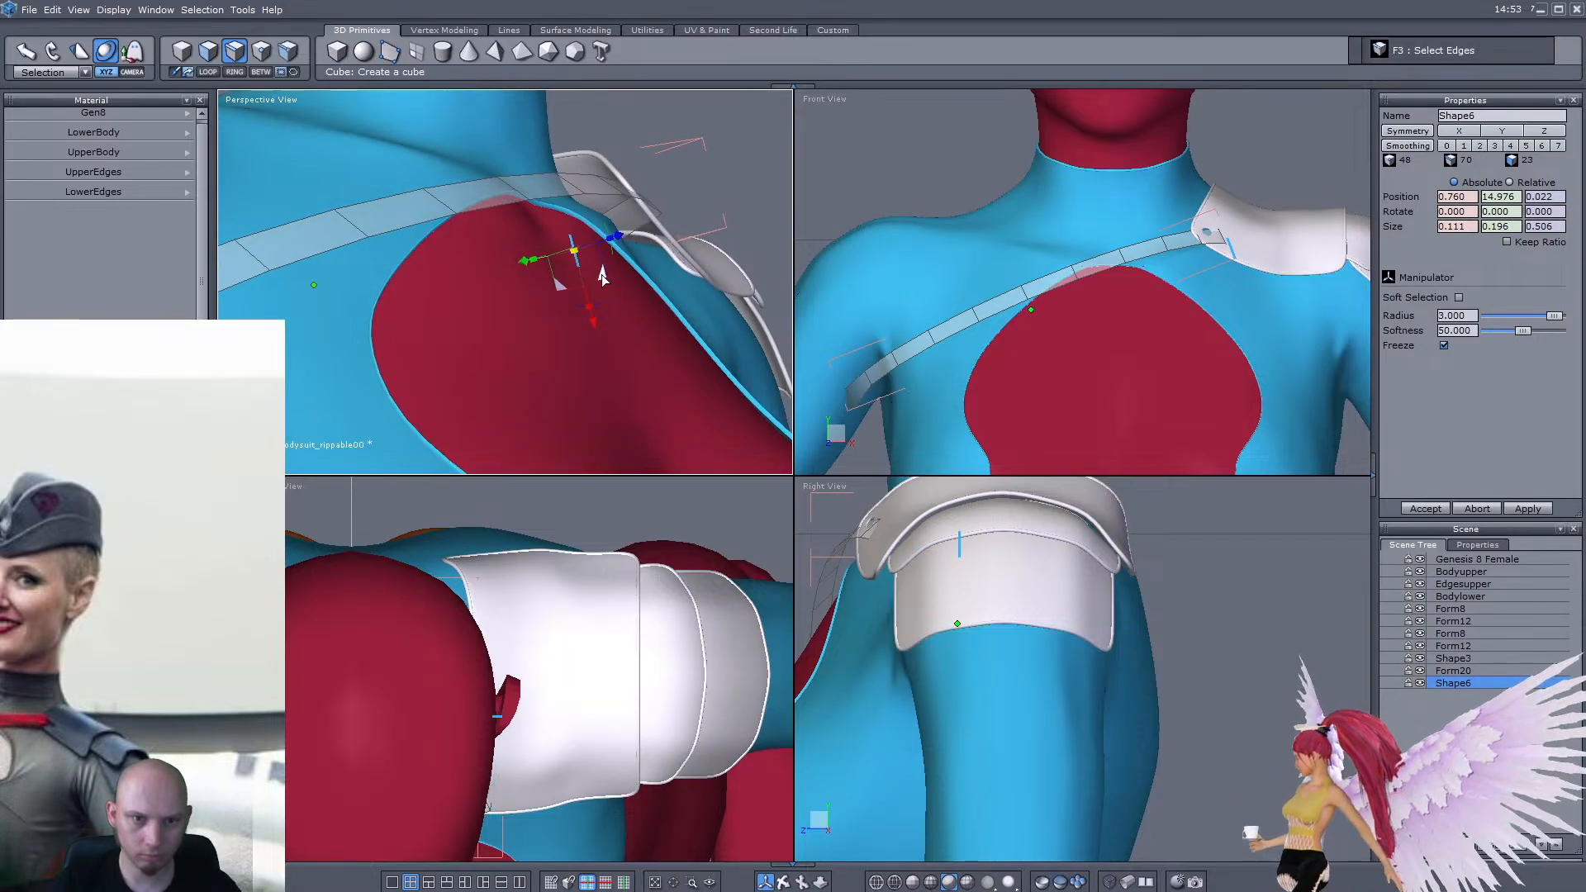
drag(583, 265, 609, 254)
middle_drag(638, 281, 469, 376)
scroll(615, 254, up, 3)
middle_drag(615, 256, 623, 306)
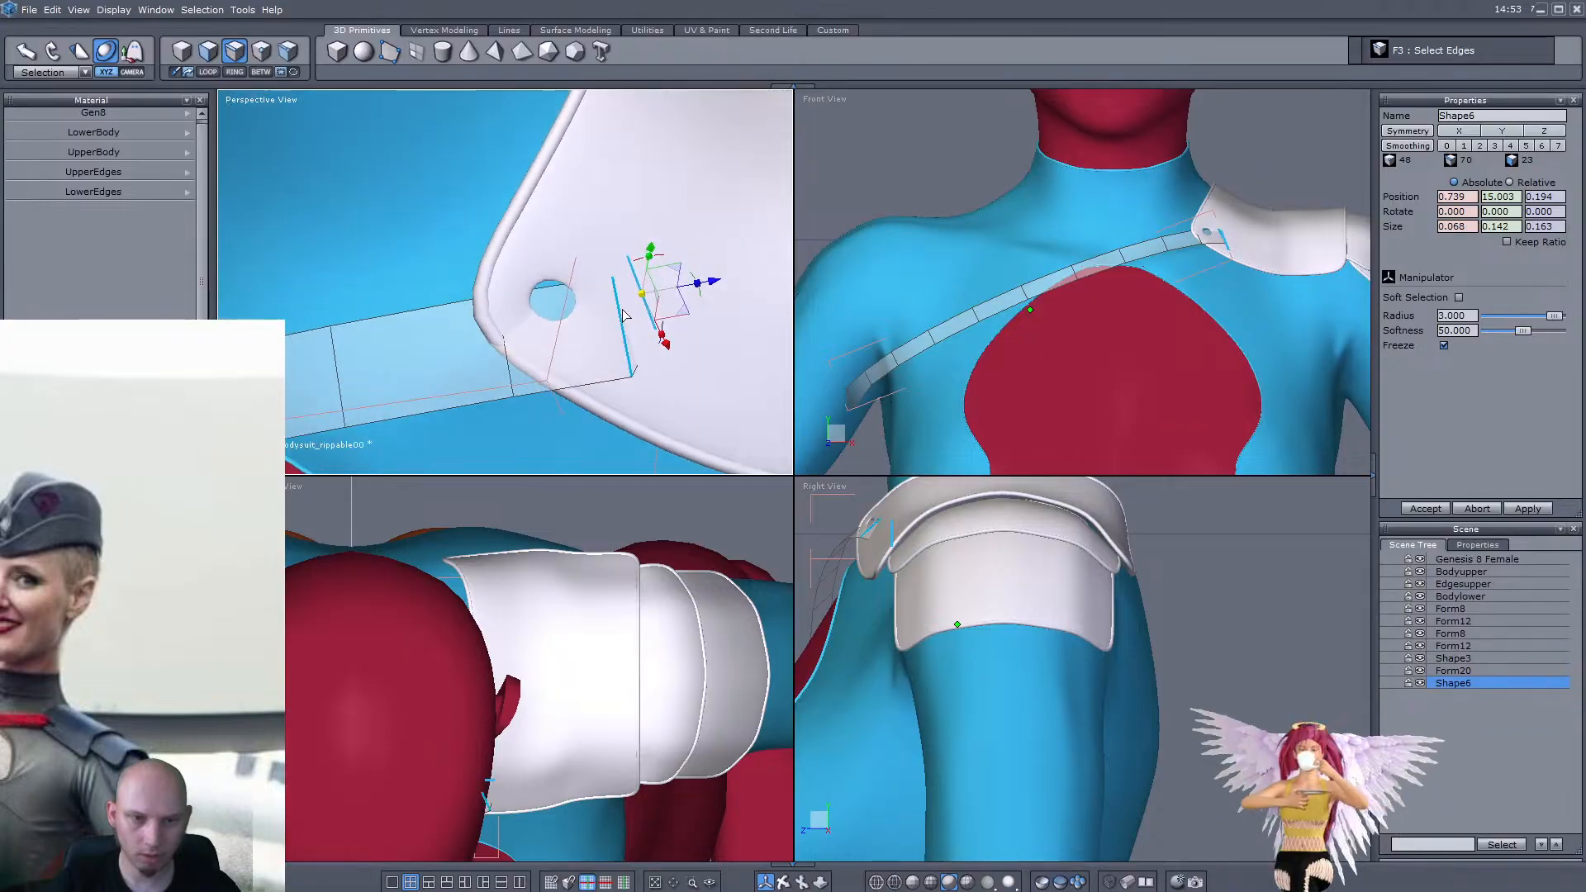
Set the manipulator's reference to World and shift the strap's end edge back toward the pad's hole in the front view
click(67, 72)
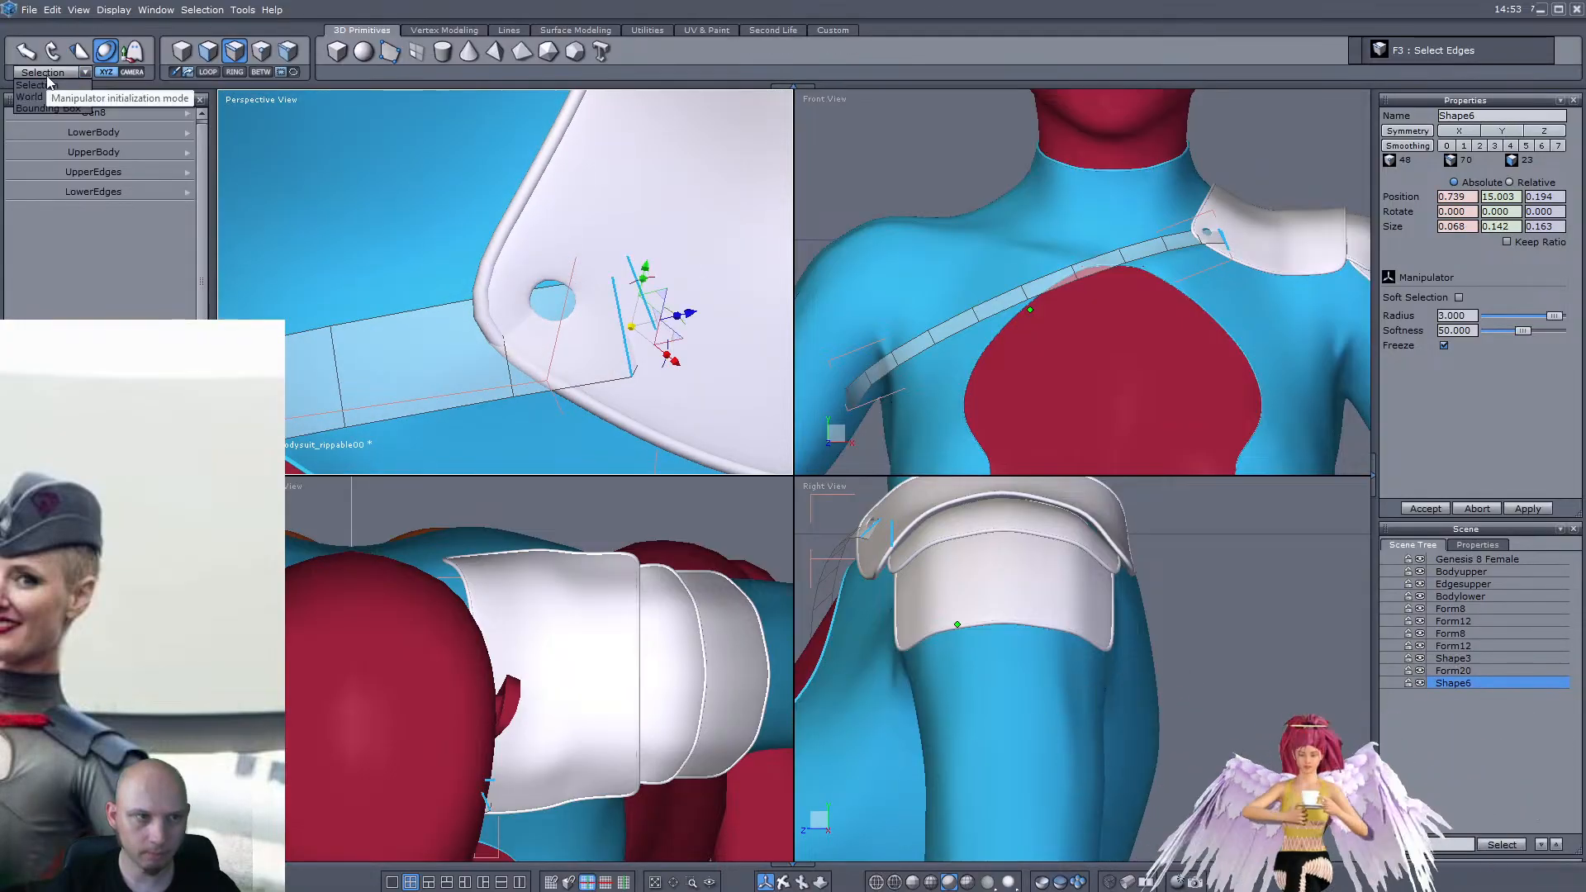
click(29, 96)
scroll(1232, 208, up, 5)
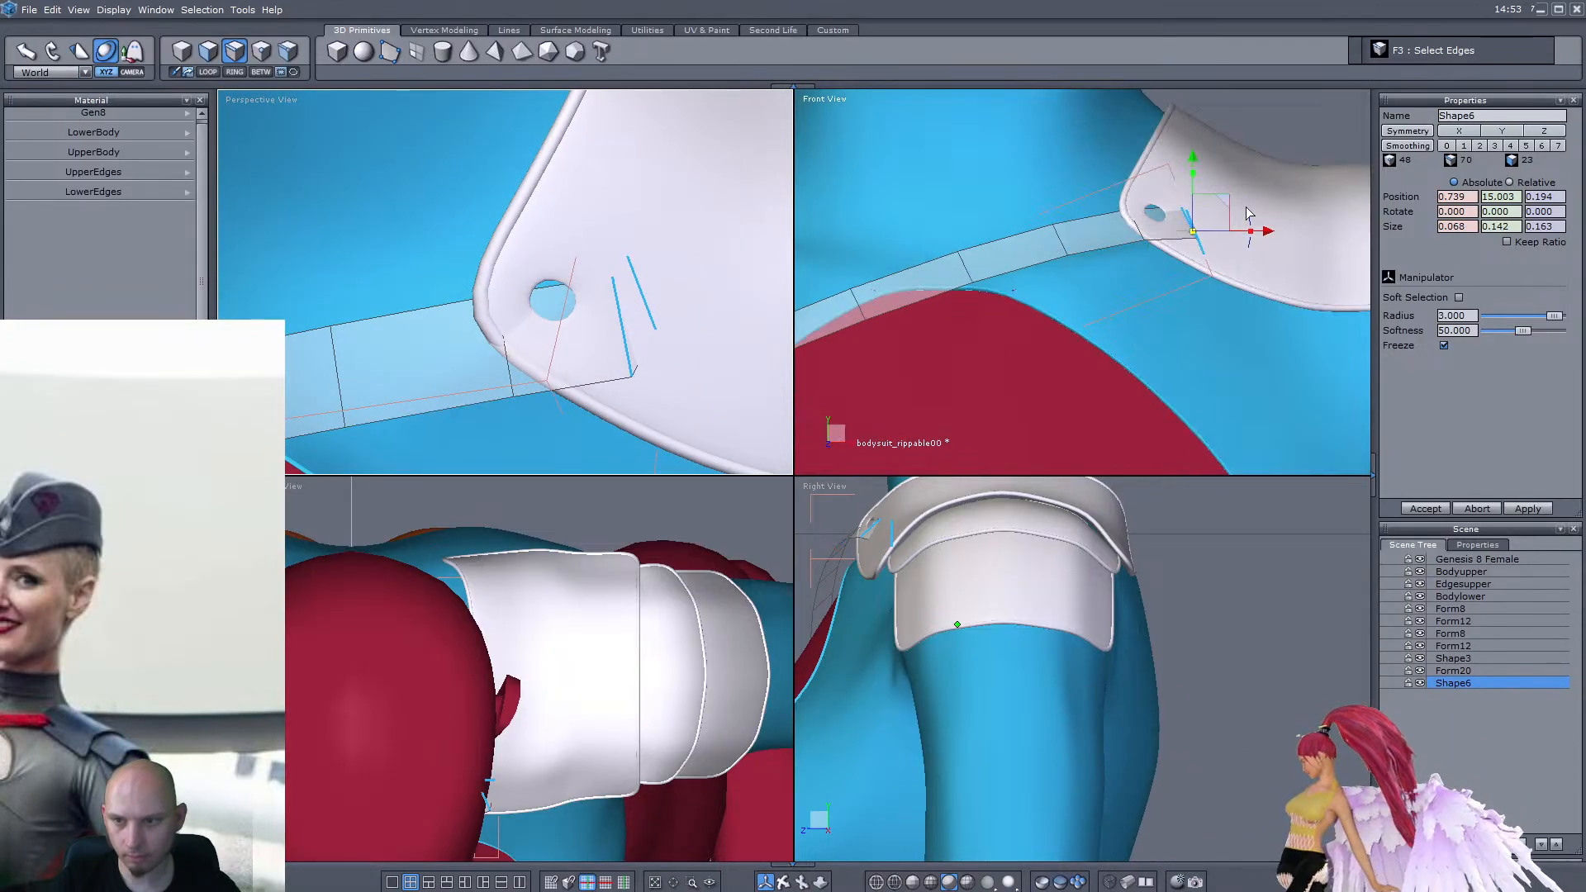
drag(1231, 208, 1157, 199)
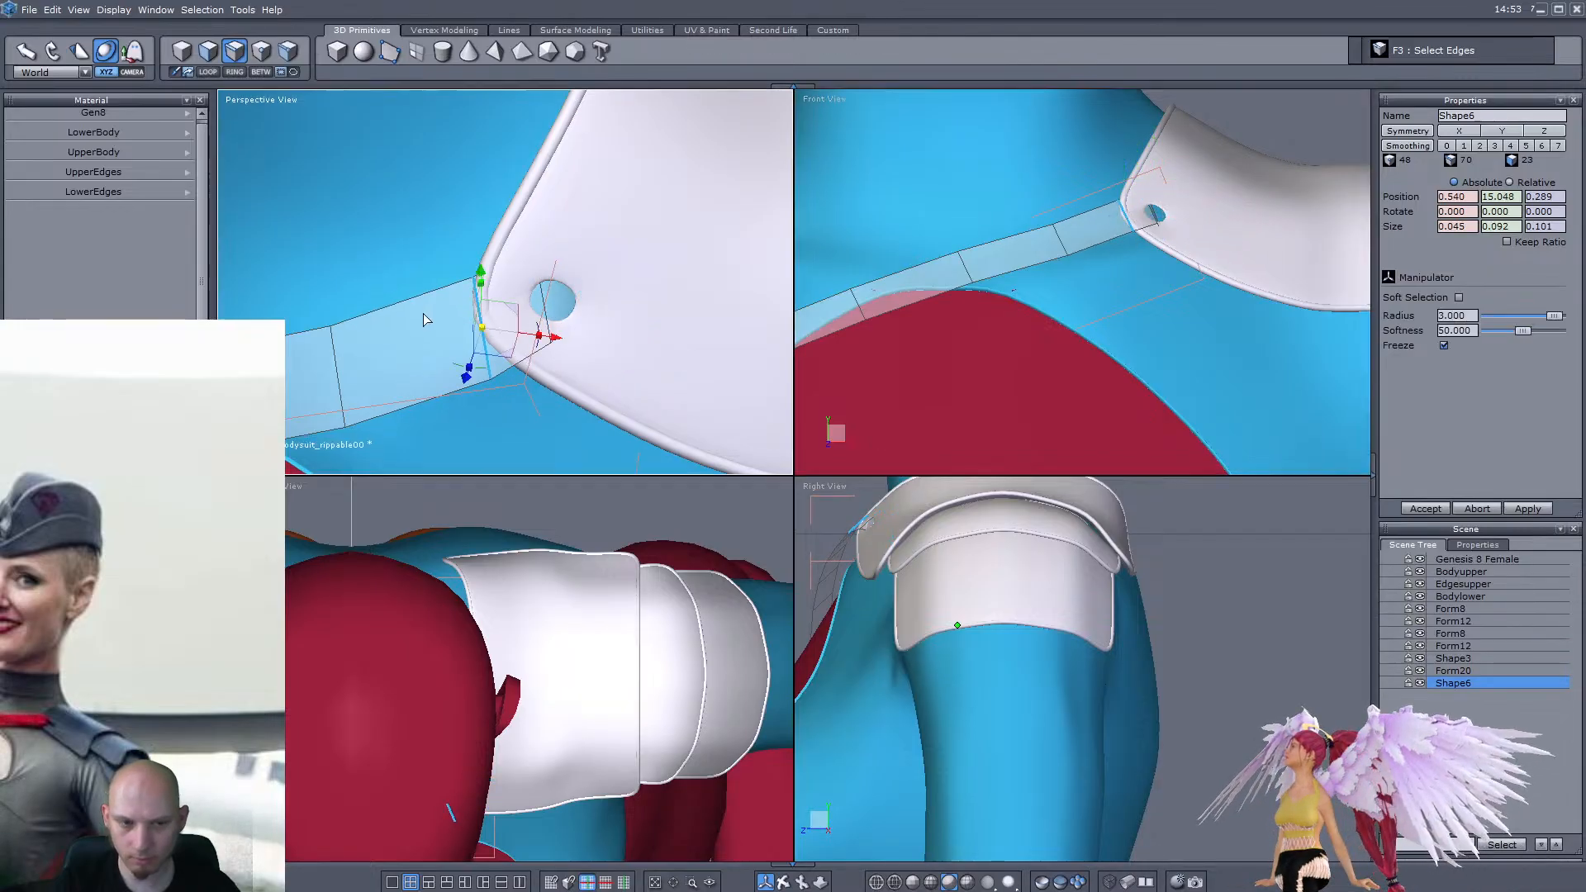
Try rotating the strap edge near the pad's rim to match the panel's slant, and undo the recent edge changes
scroll(584, 296, up, 5)
right_drag(584, 296, 674, 210)
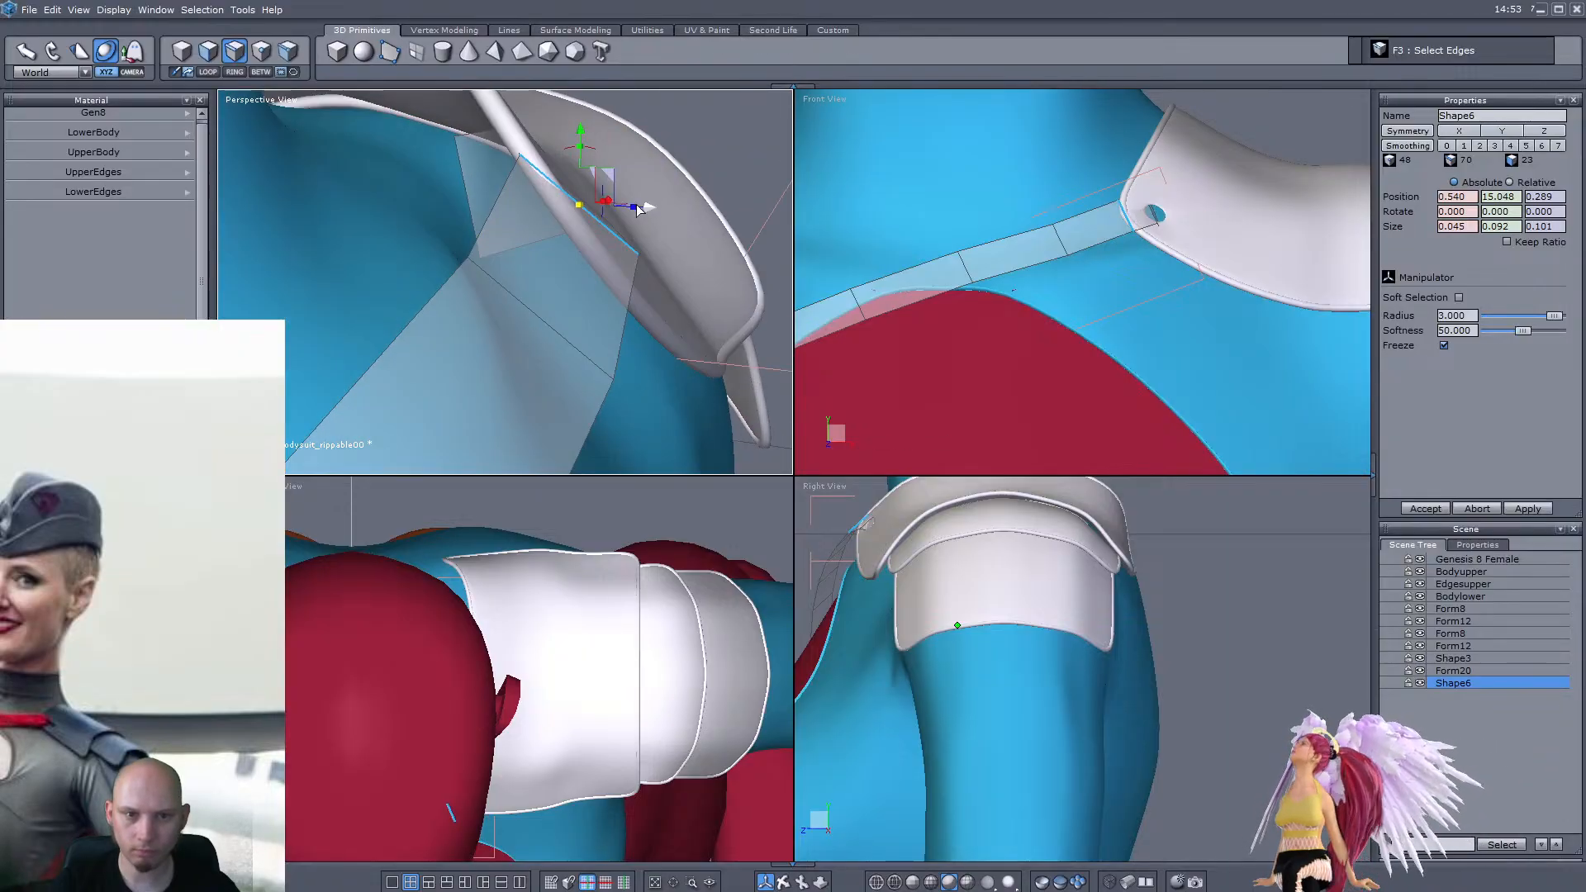
drag(595, 153, 613, 166)
right_drag(613, 165, 411, 220)
key(ctrl+z)
key(ctrl+z)
key(ctrl+z)
key(ctrl+z)
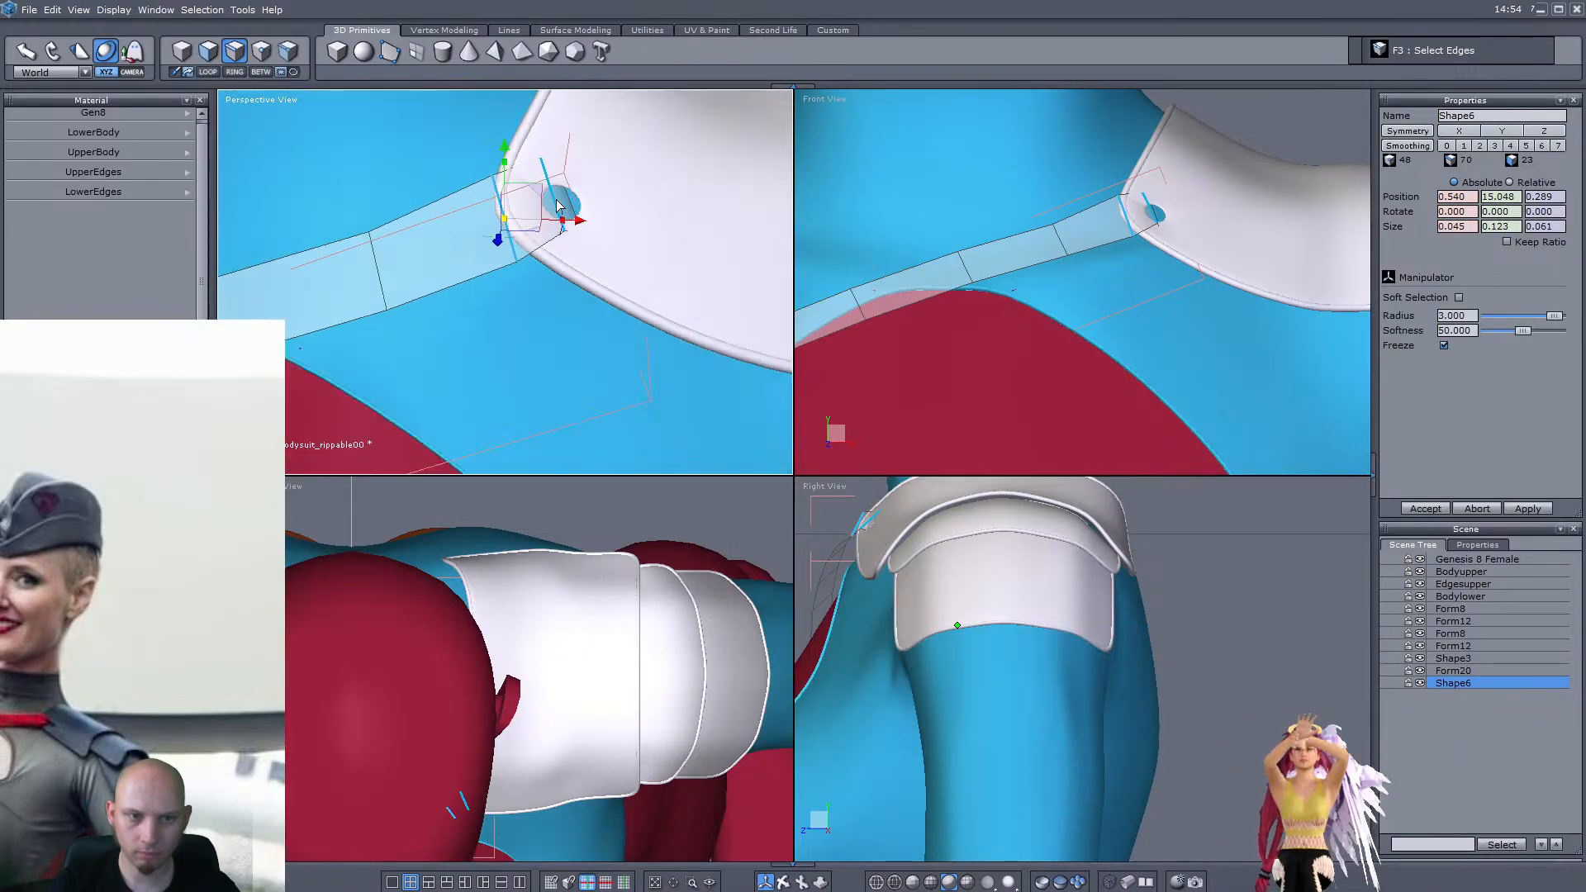
key(ctrl+z)
key(ctrl+z)
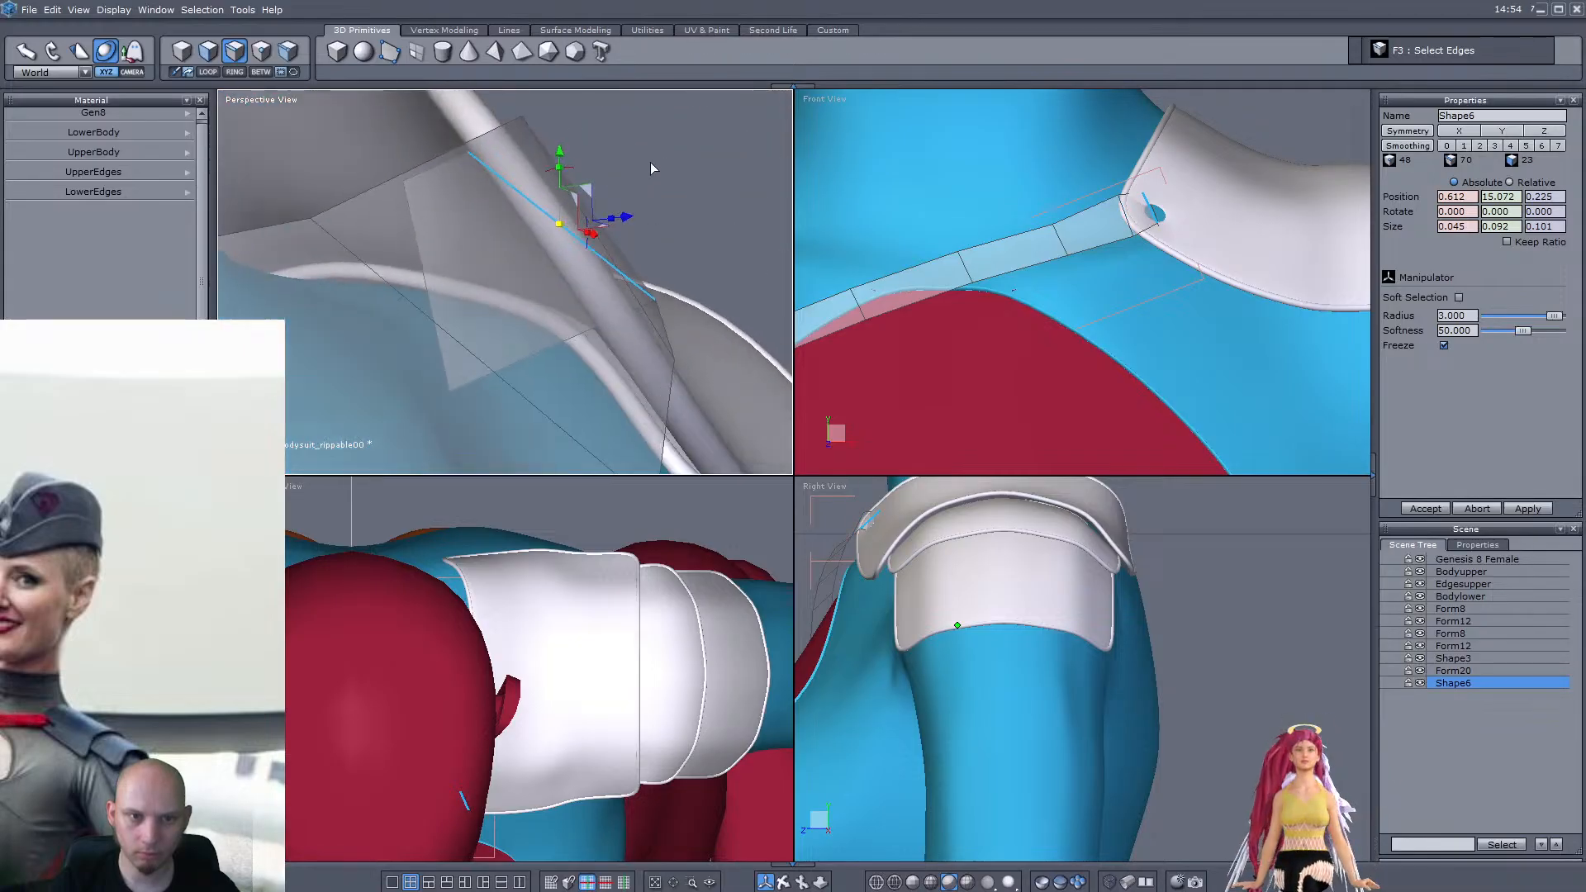
Rotate the strap's end edge to align with the panel around the hole, and return to object selection to check the strap
drag(576, 171, 587, 170)
middle_drag(603, 202, 274, 320)
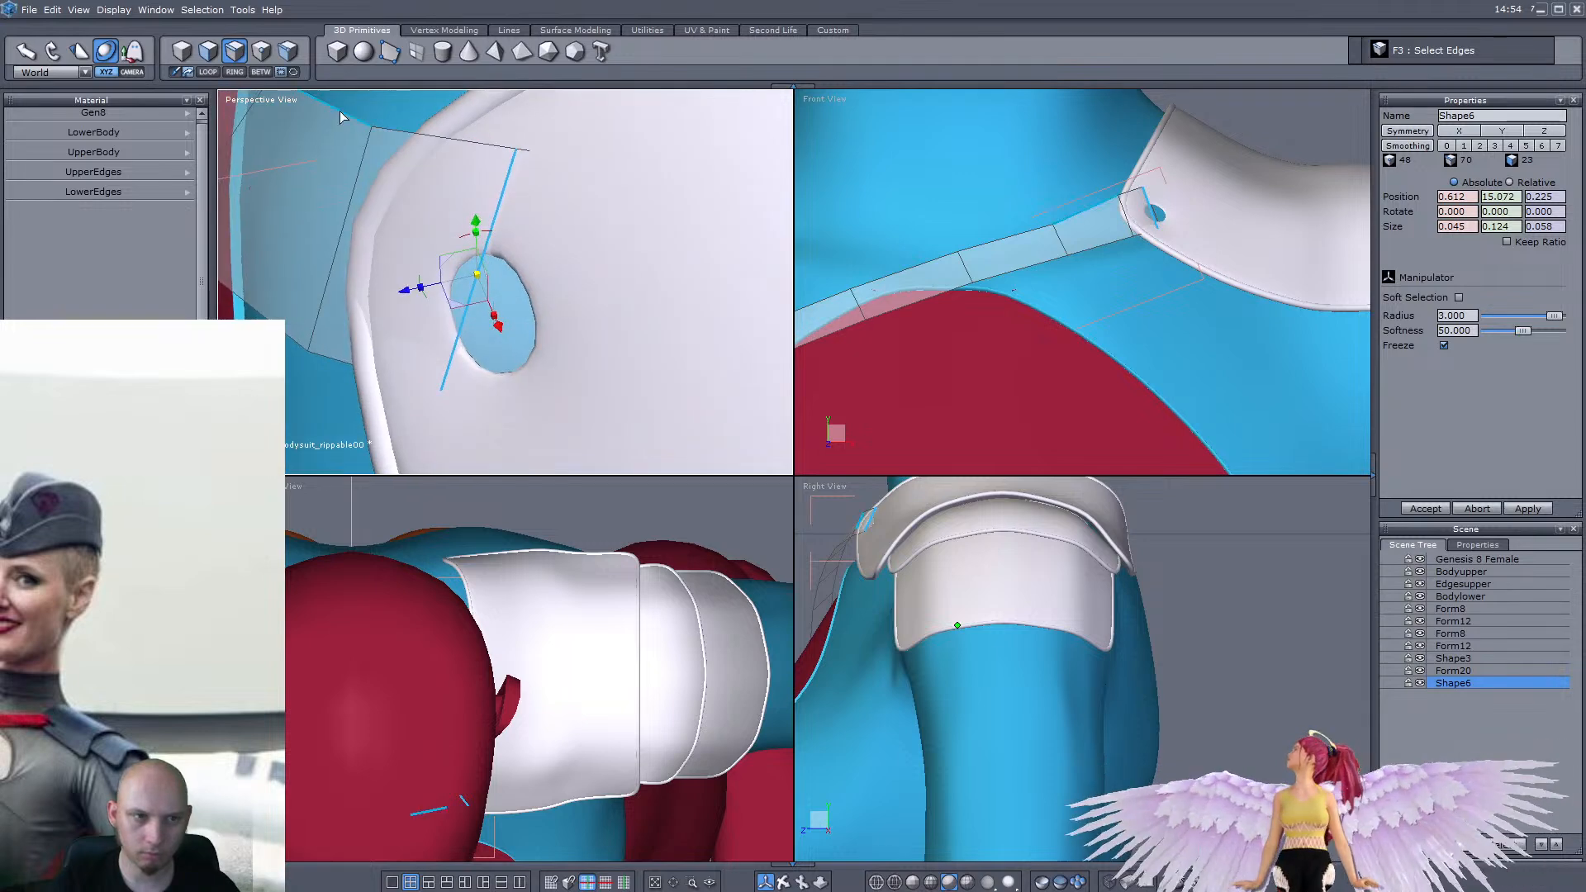
click(179, 57)
scroll(517, 233, down, 5)
click(547, 245)
scroll(548, 265, down, 3)
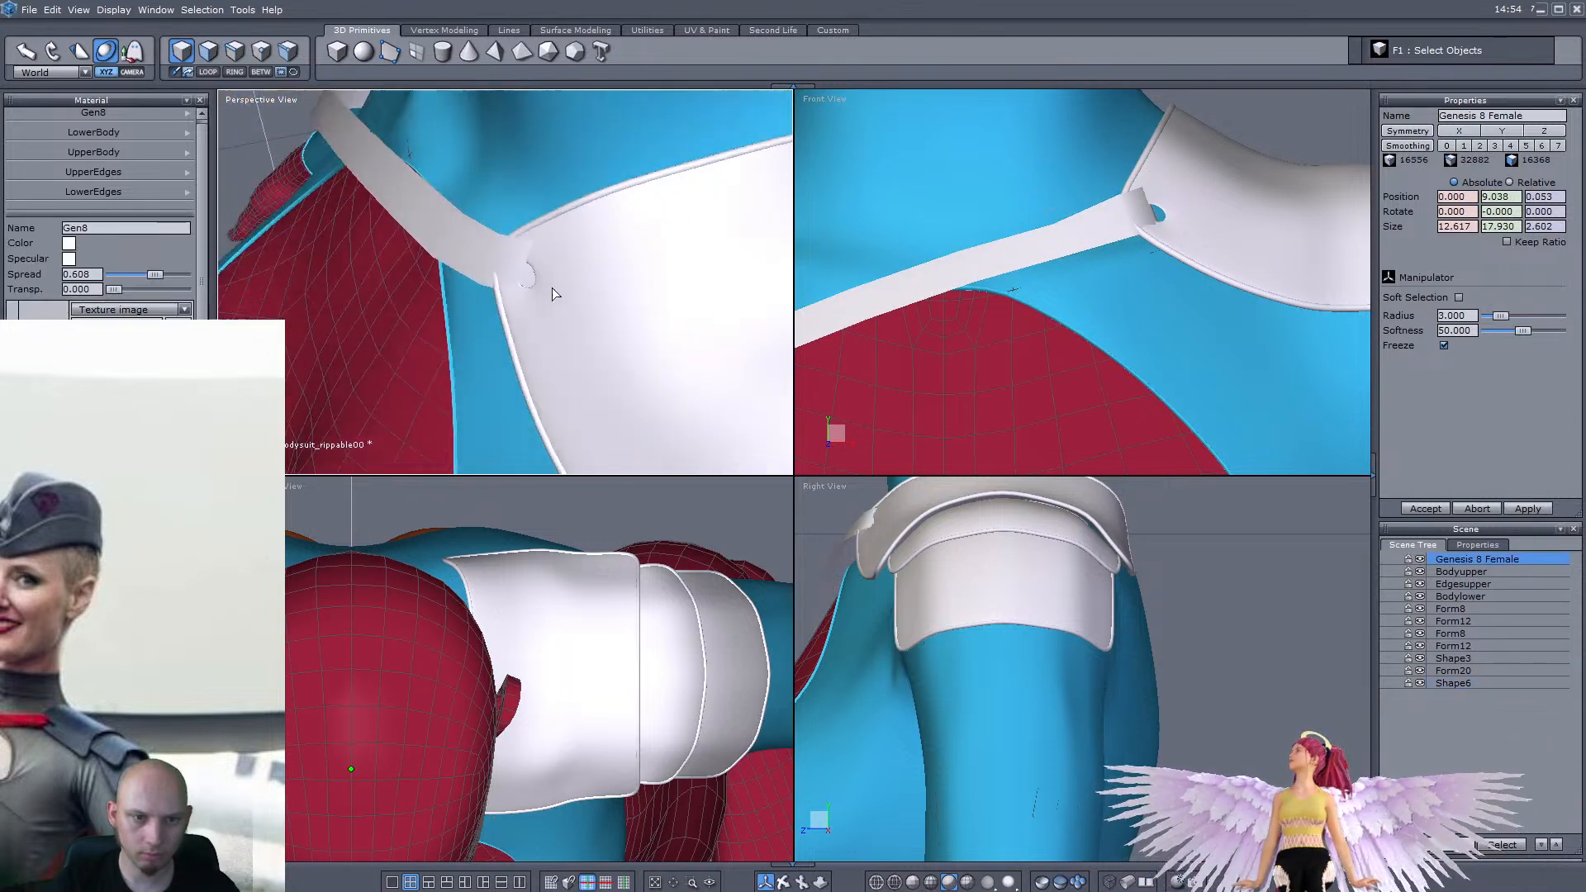
Select the upper shoulder panel and pick the ring of faces around its corner hole, inside and out
click(571, 326)
scroll(574, 328, up, 10)
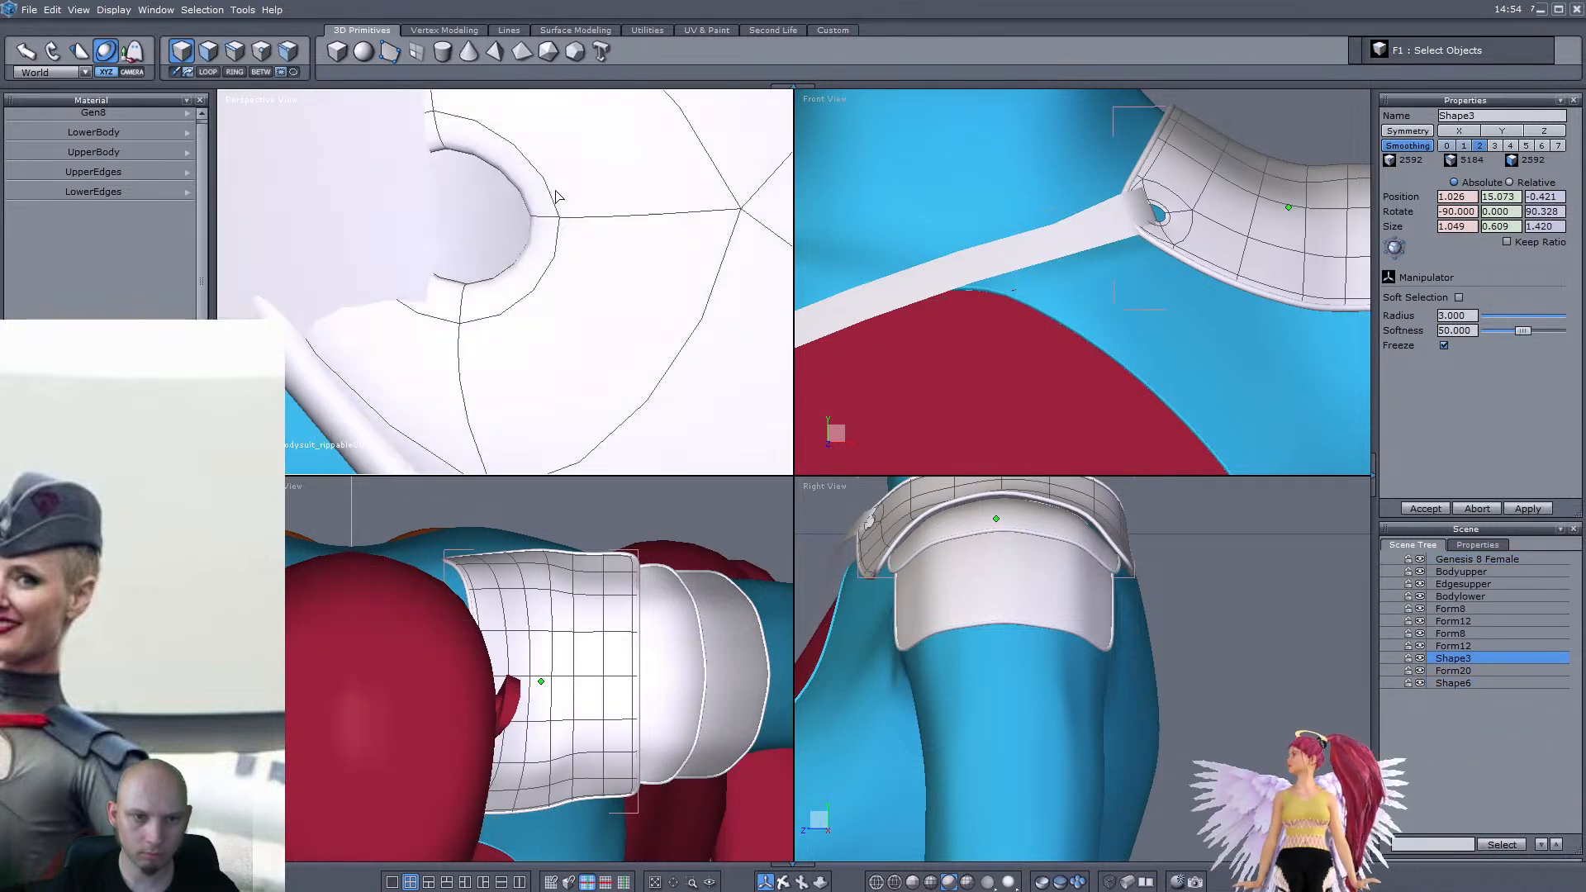
click(485, 238)
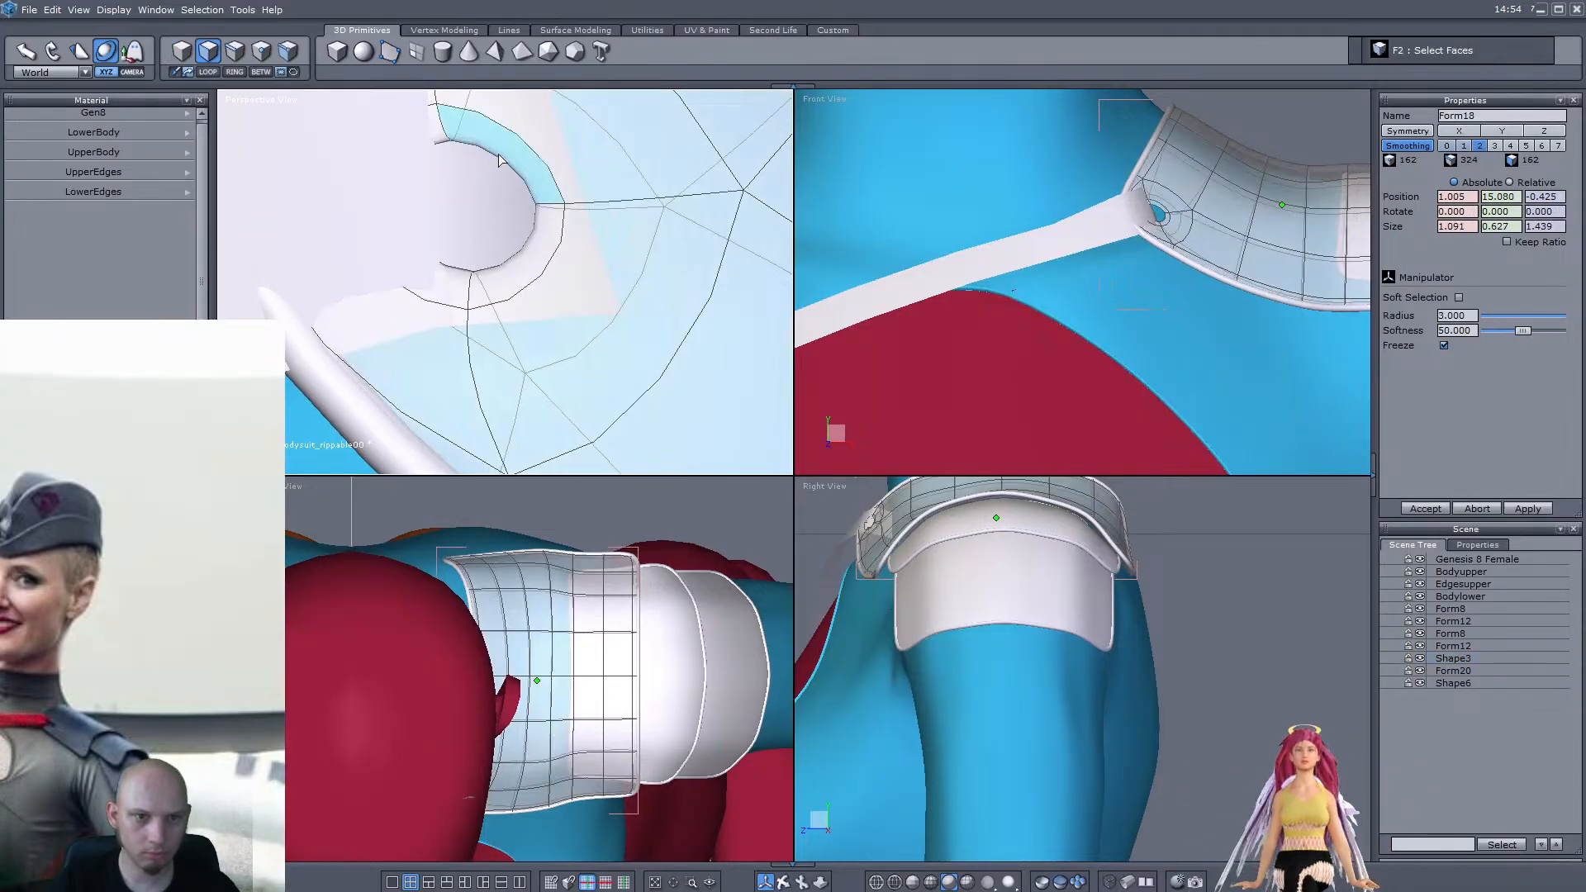
drag(545, 230, 470, 295)
scroll(428, 163, down, 5)
middle_drag(413, 169, 647, 198)
scroll(567, 167, up, 4)
key(ctrl+z)
key(ctrl+z)
key(ctrl+z)
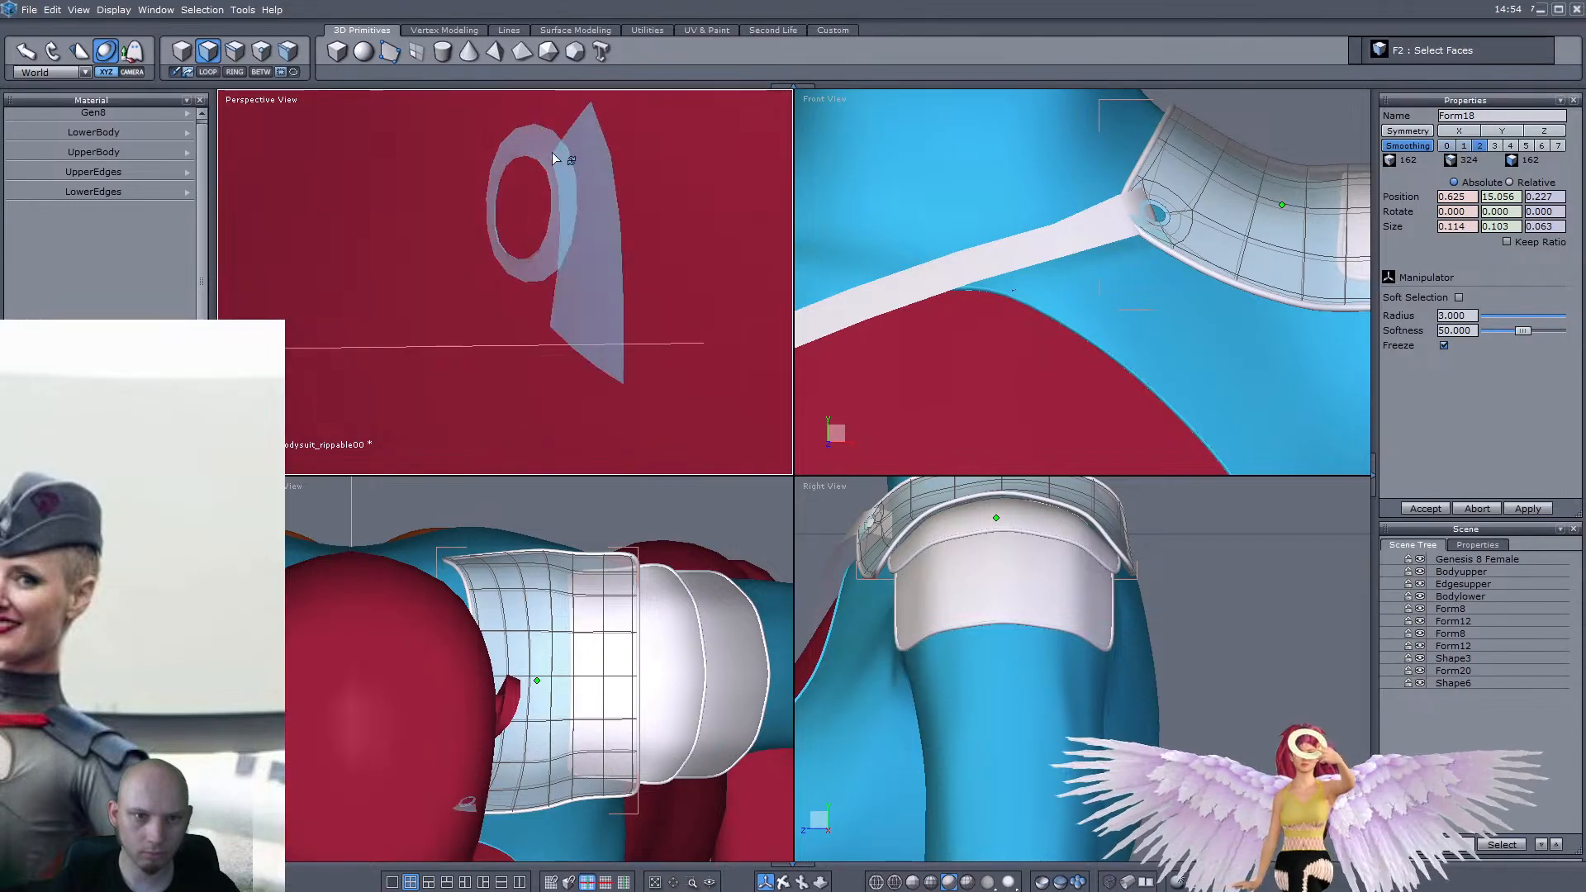
scroll(540, 161, up, 3)
key(ctrl+z)
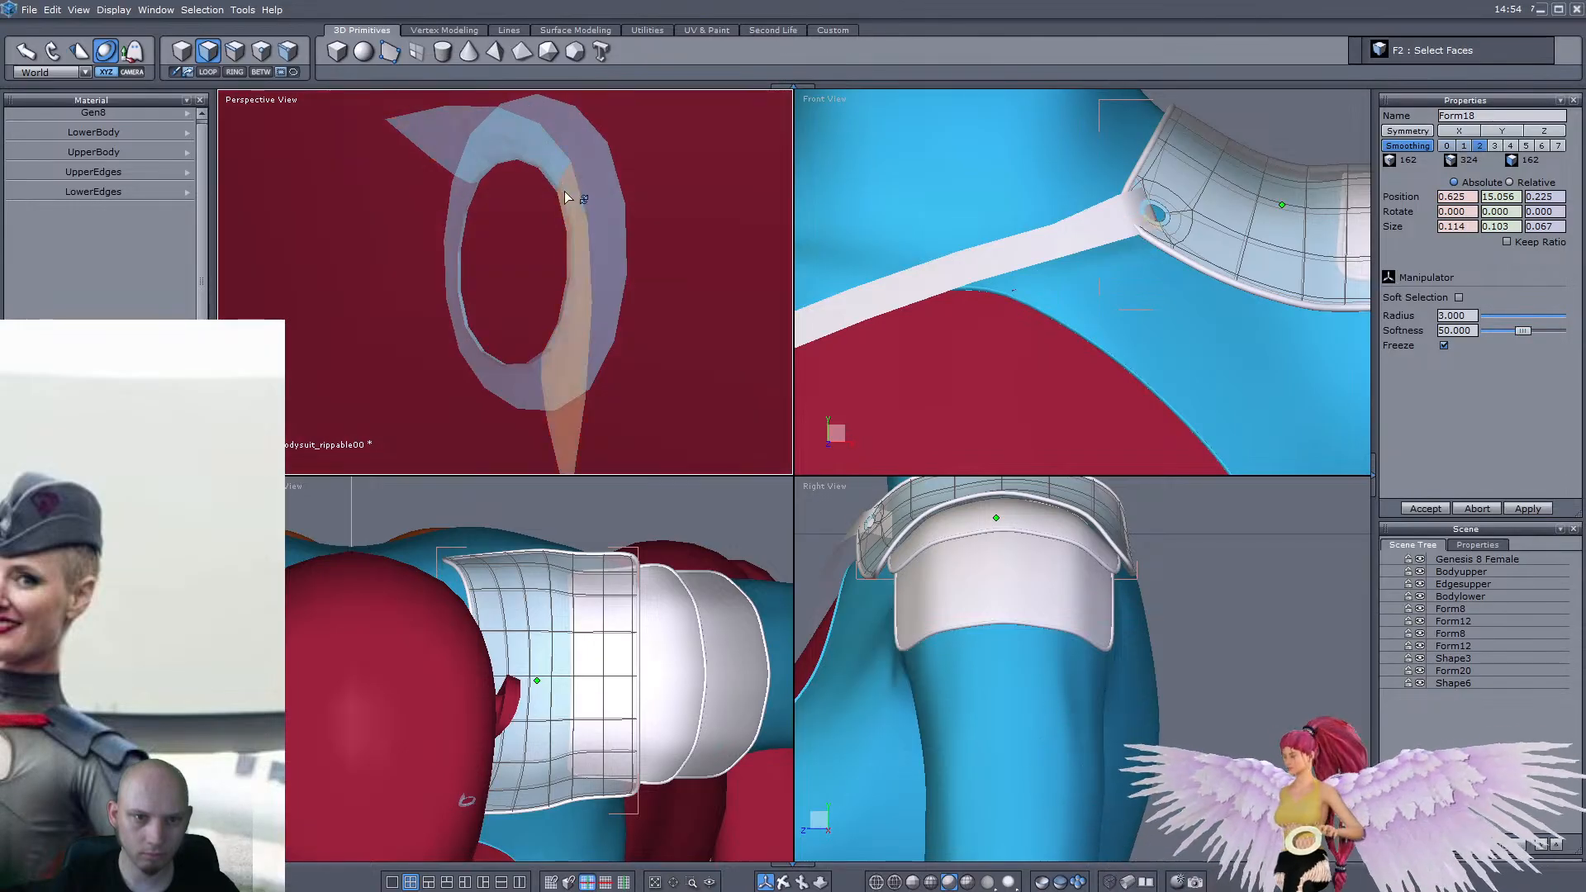
key(ctrl+z)
key(ctrl+z)
Enlarge the ring of faces around the panel's hole, and return to object selection
middle_drag(455, 291, 499, 325)
drag(523, 276, 641, 286)
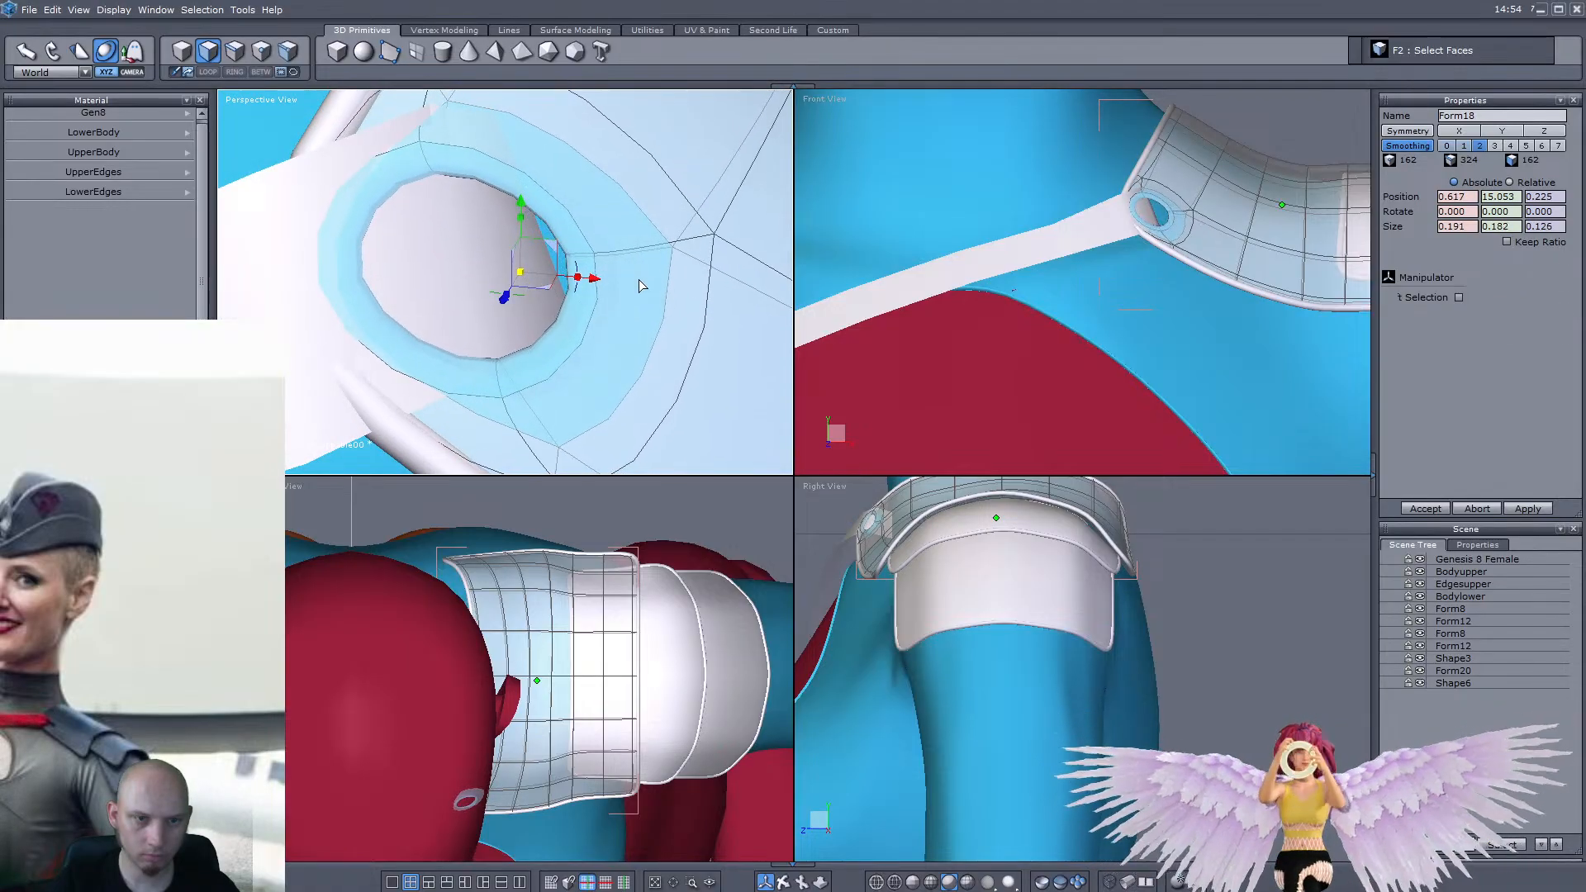
scroll(542, 290, down, 2)
middle_drag(540, 290, 484, 259)
key(F1)
scroll(582, 292, down, 6)
middle_drag(583, 297, 506, 362)
Select the chest strap's rear faces and move them backward along Z to about -0.93, behind the body
click(209, 53)
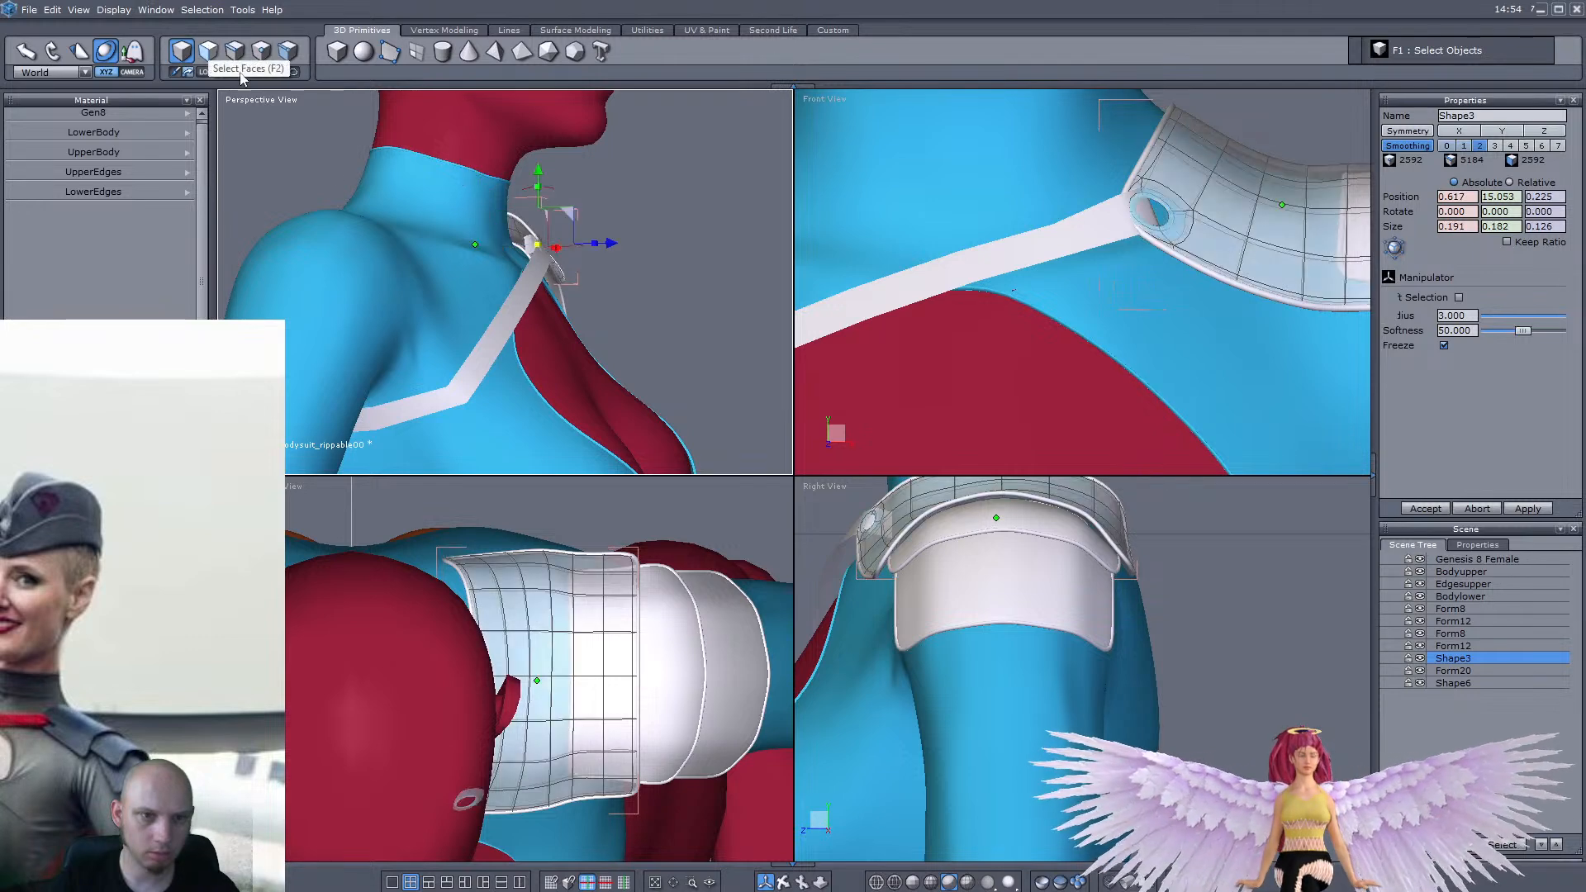
click(181, 54)
scroll(491, 372, down, 4)
click(492, 372)
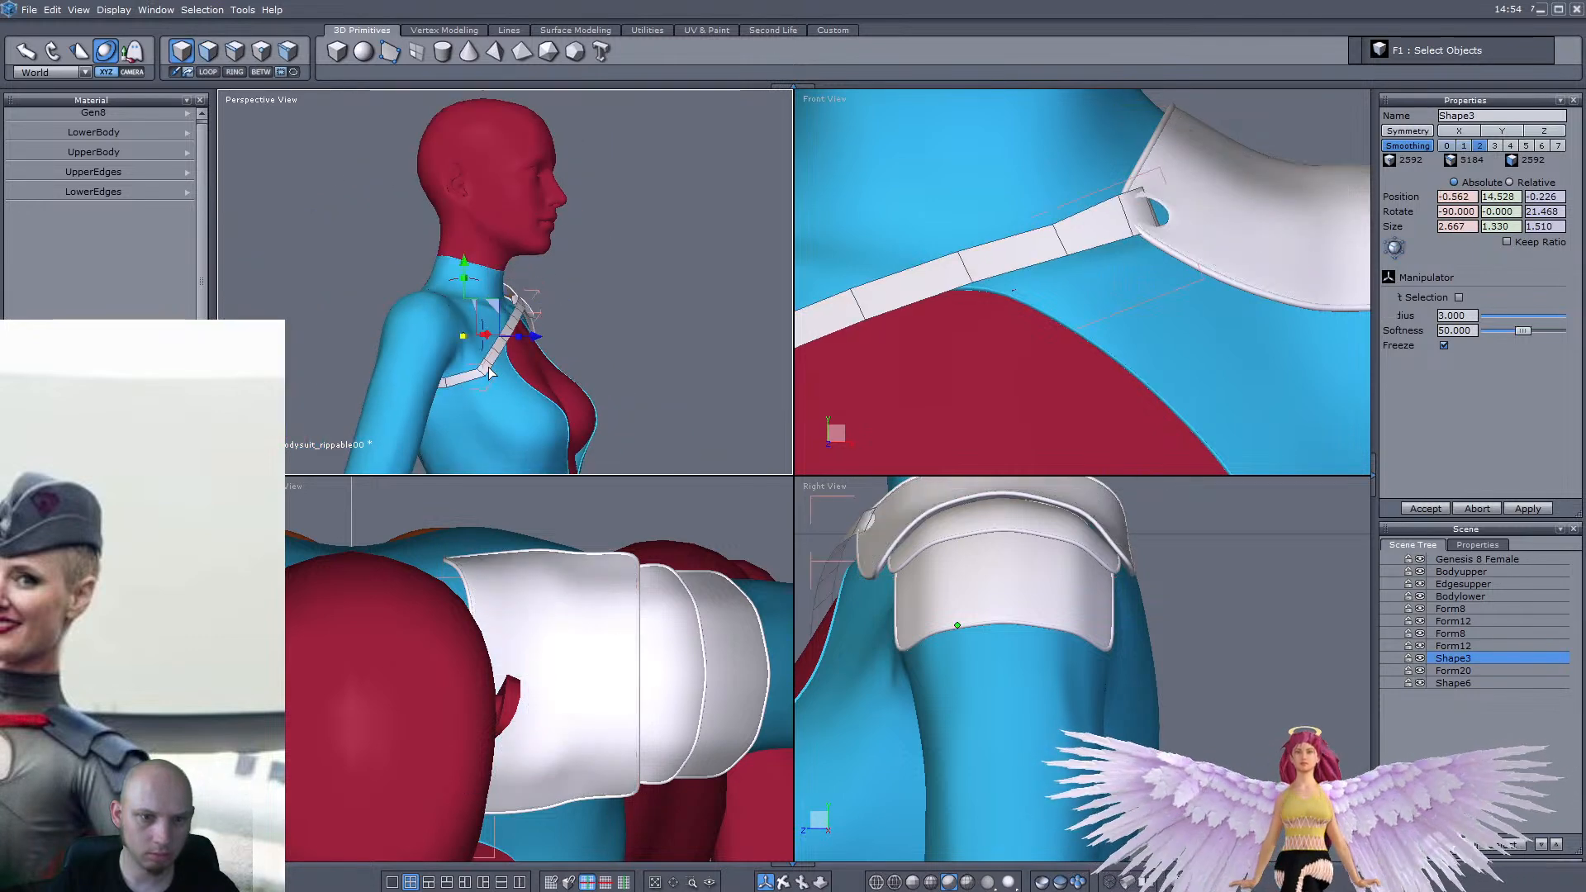
click(209, 53)
middle_drag(397, 248, 361, 257)
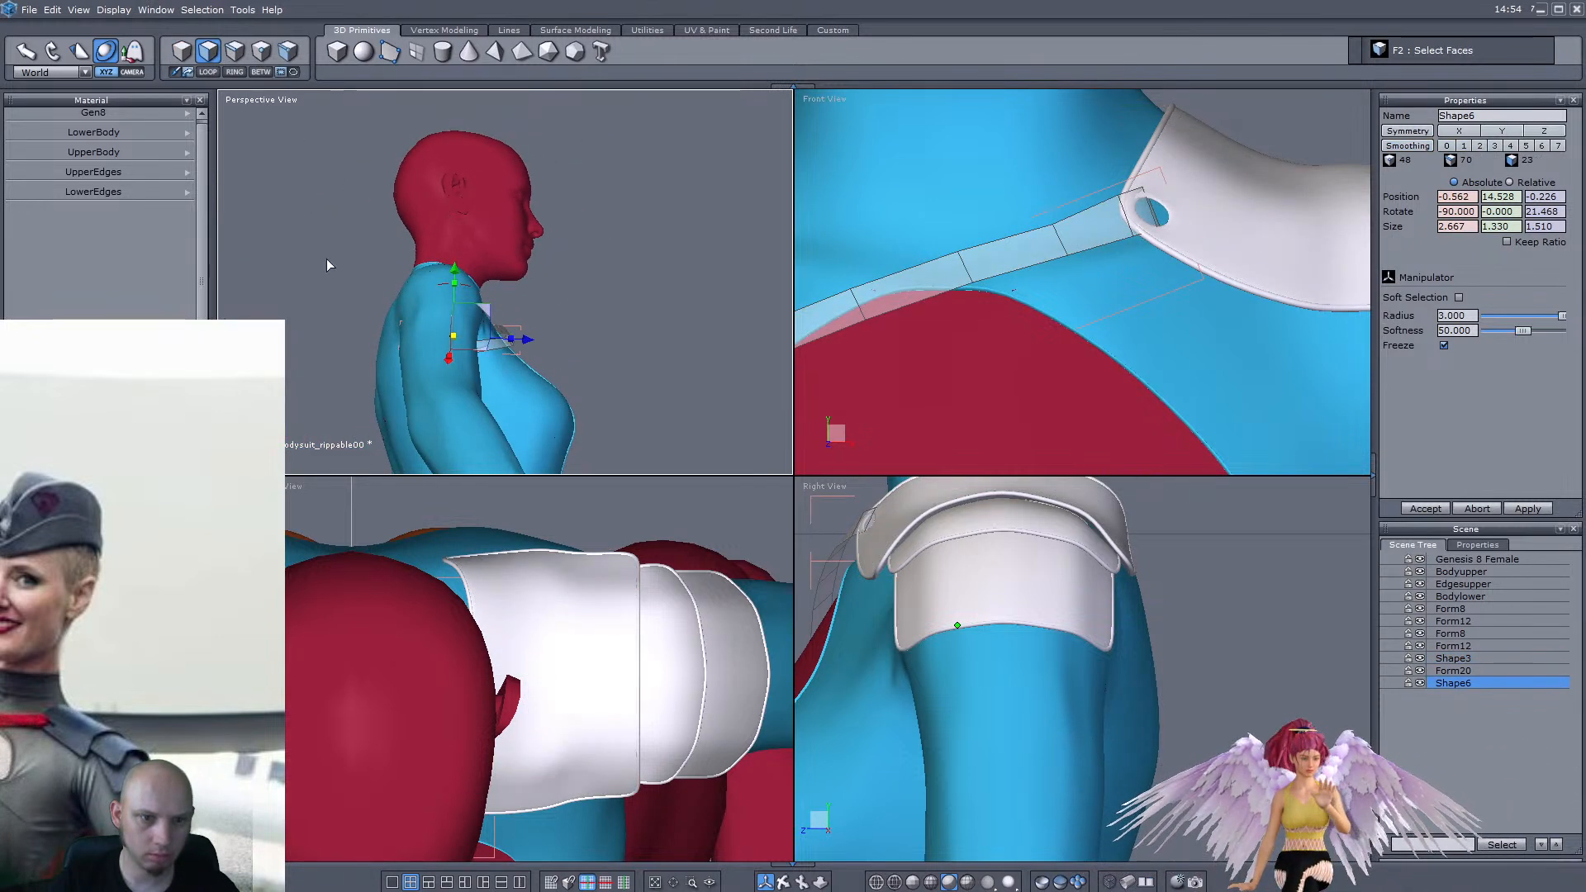
drag(446, 408, 456, 411)
middle_drag(552, 361, 487, 261)
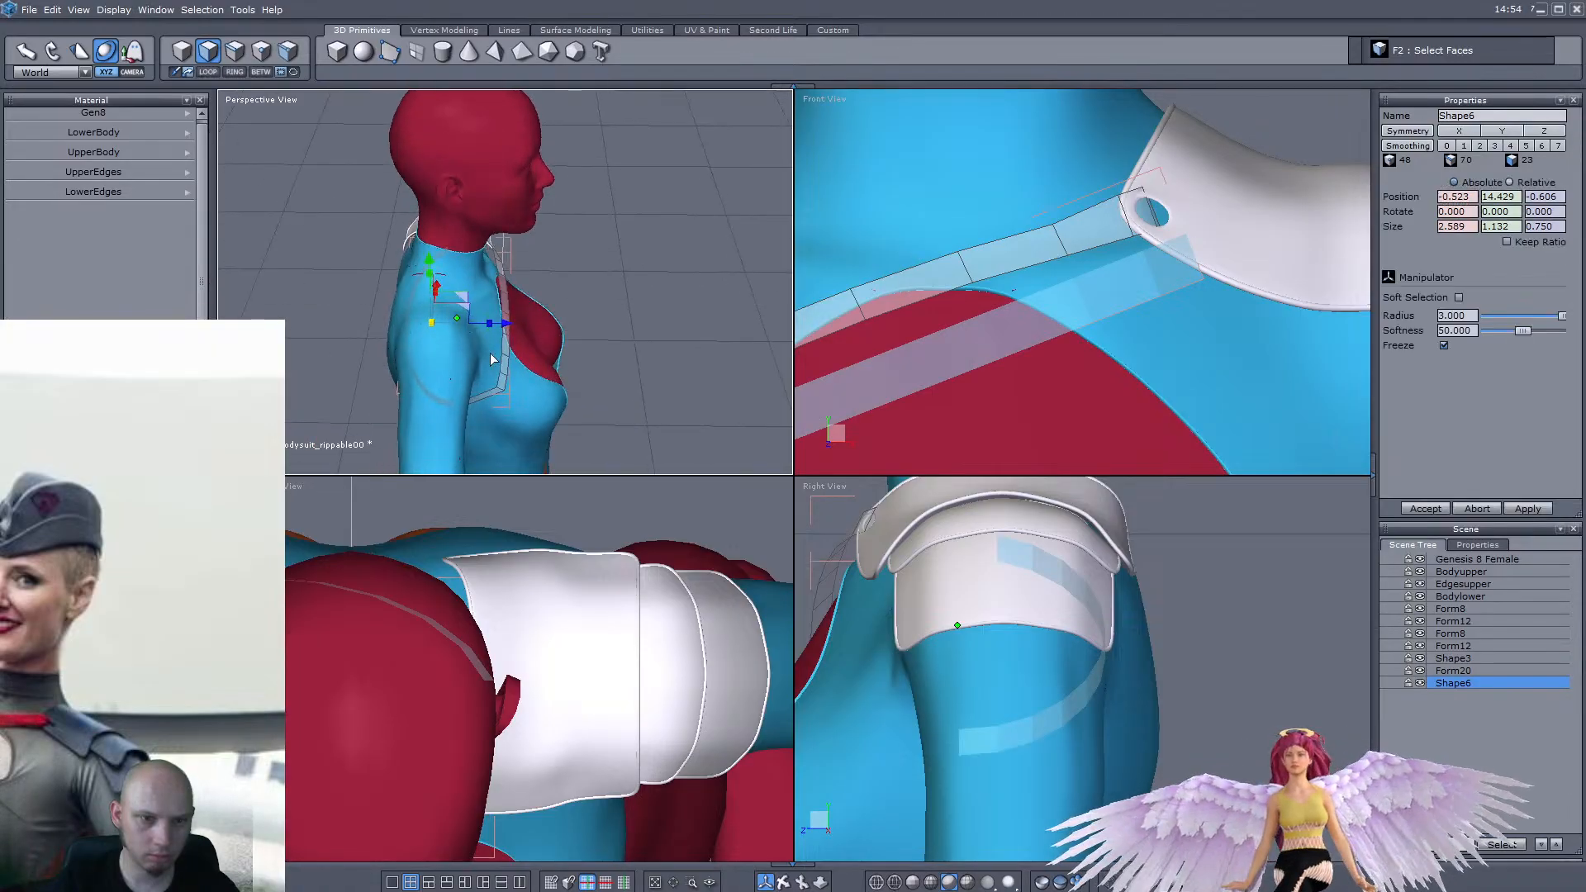
scroll(488, 261, up, 3)
drag(479, 342, 441, 343)
mouse_move(441, 339)
middle_down()
mouse_move(499, 308)
mouse_move(442, 394)
middle_up()
Select the strap's end face at the pad's rear corner and pull it backward out of the shoulder
scroll(441, 378, up, 2)
ctrl+click(441, 345)
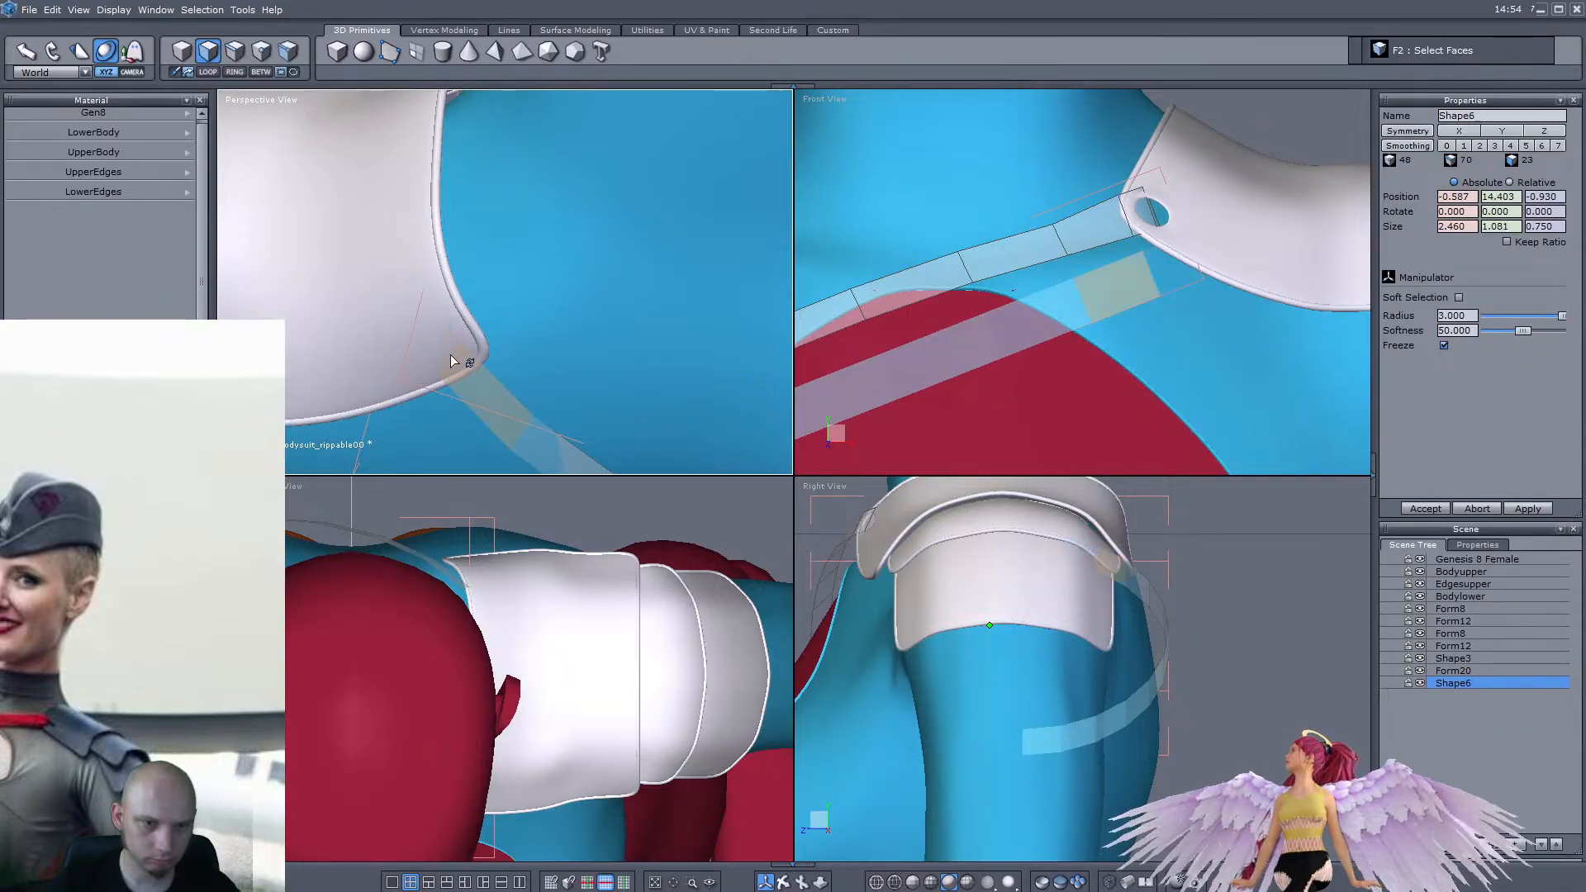
scroll(499, 318, down, 3)
scroll(500, 323, up, 3)
click(483, 287)
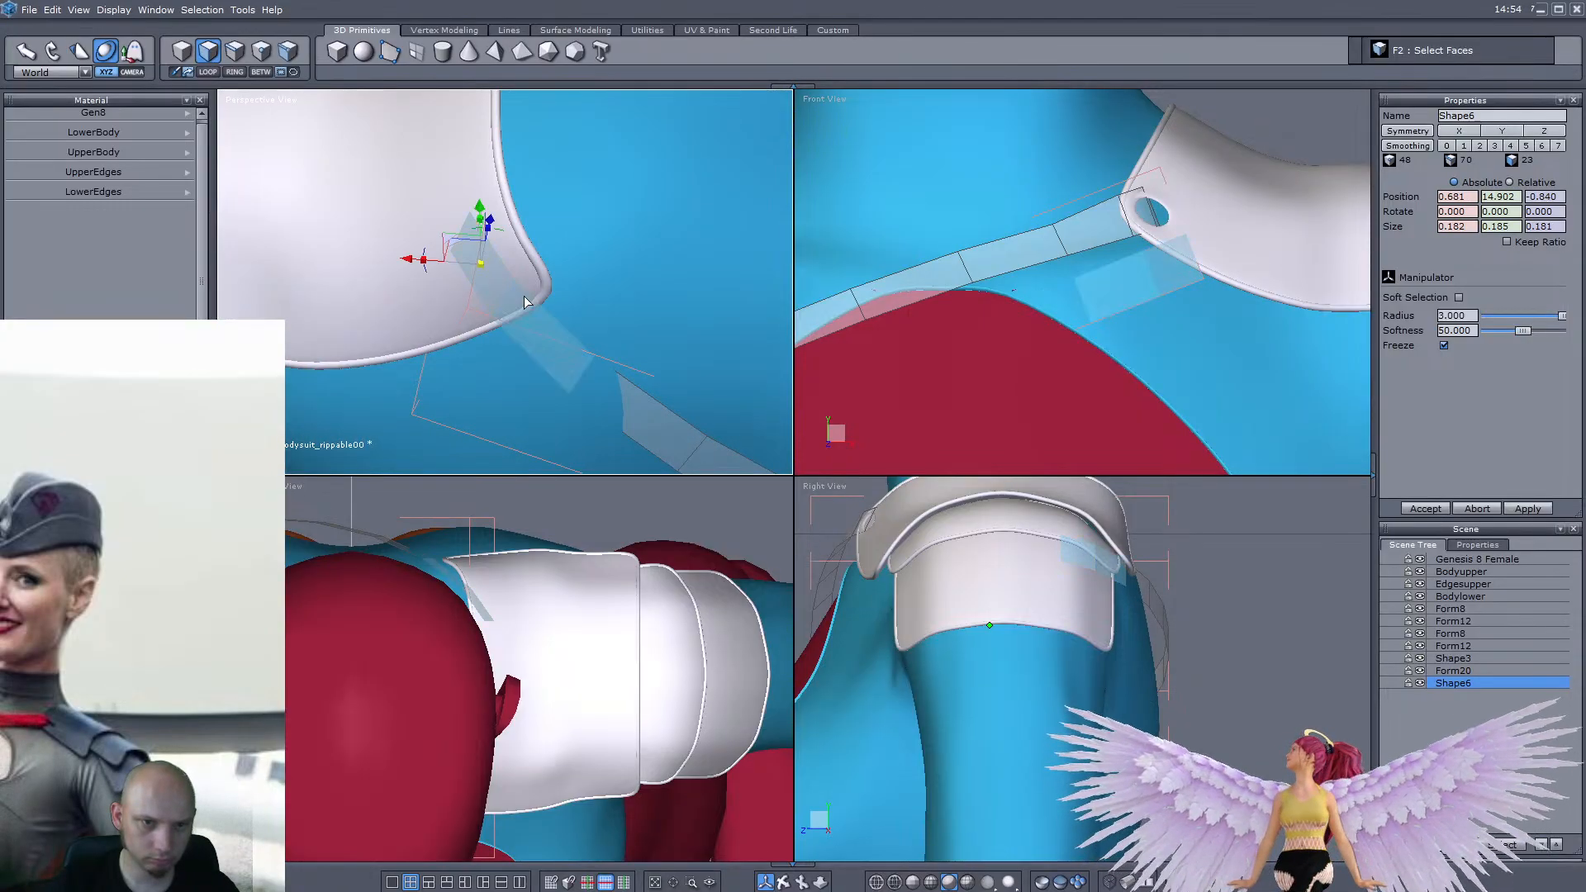
middle_drag(516, 296, 381, 301)
scroll(401, 312, down, 3)
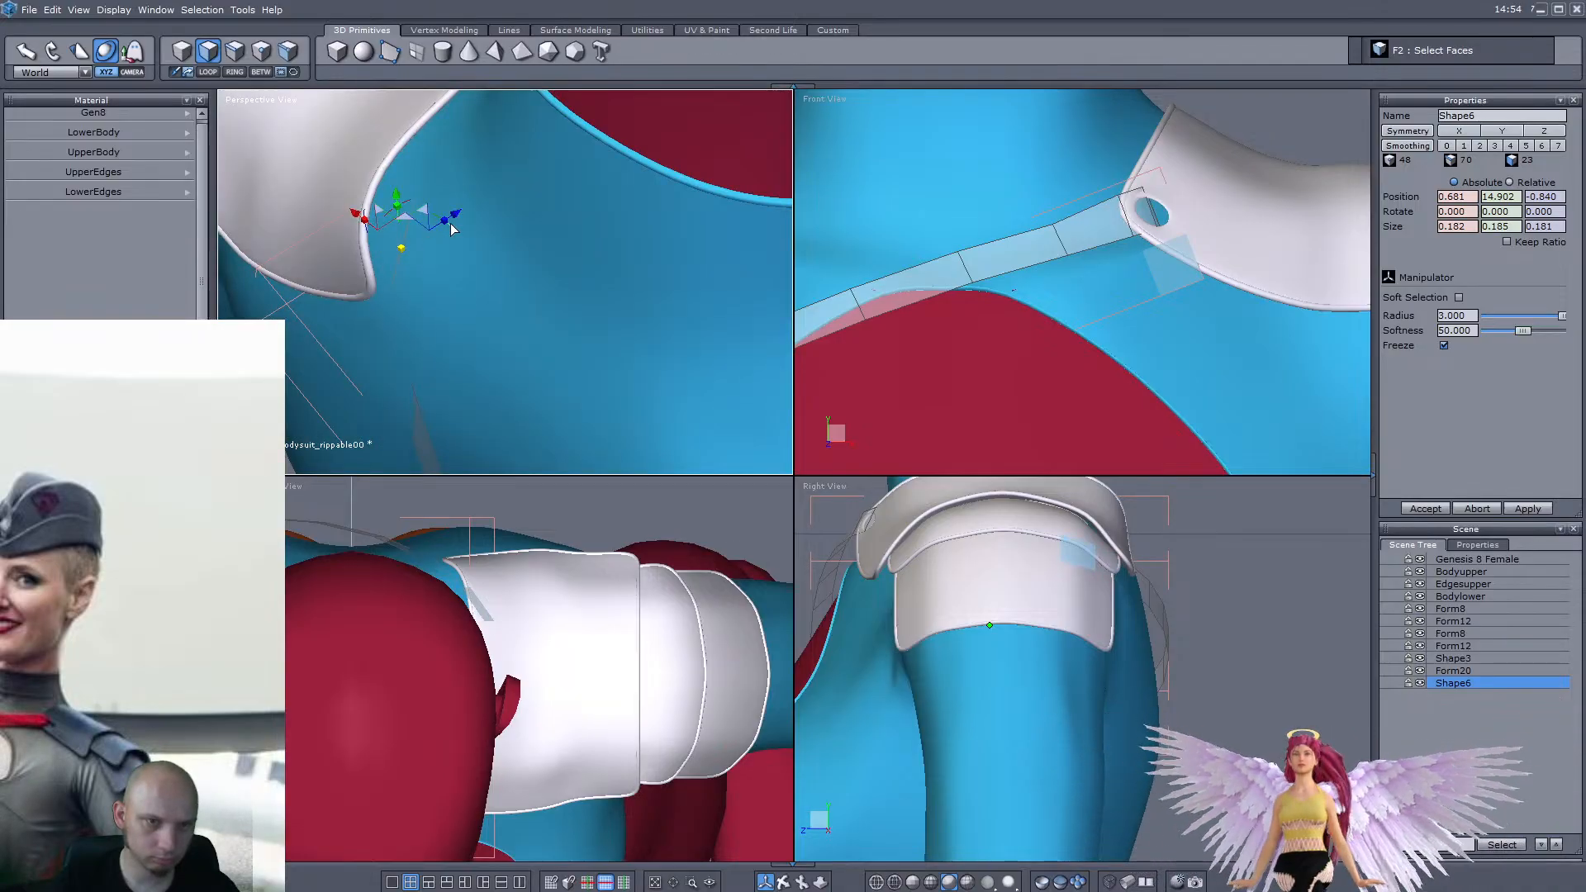
drag(435, 219, 279, 223)
Shift the strap's end face outward along the shoulder beneath the pad's rear edge, to about X 1.339
middle_drag(281, 257, 485, 338)
scroll(472, 229, down, 5)
scroll(473, 229, up, 4)
drag(506, 342, 400, 358)
middle_drag(400, 359, 432, 177)
scroll(432, 177, up, 3)
scroll(1177, 282, down, 5)
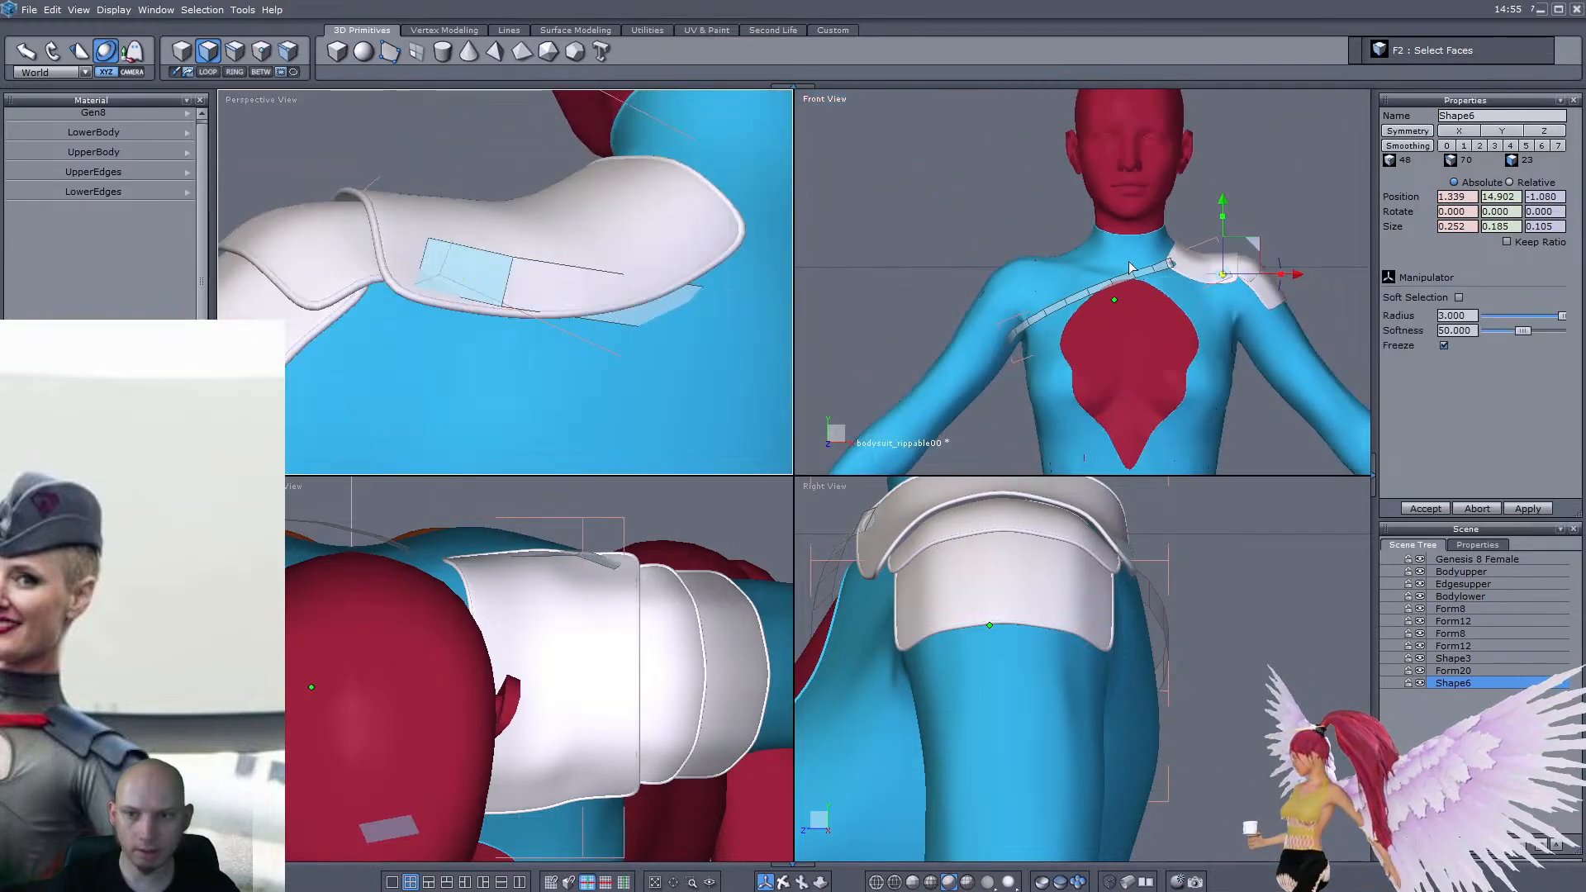
Switch the front viewport to Rear View and place the strap's end face beneath the pad at about 1.444, 14.872, -1.067
click(825, 99)
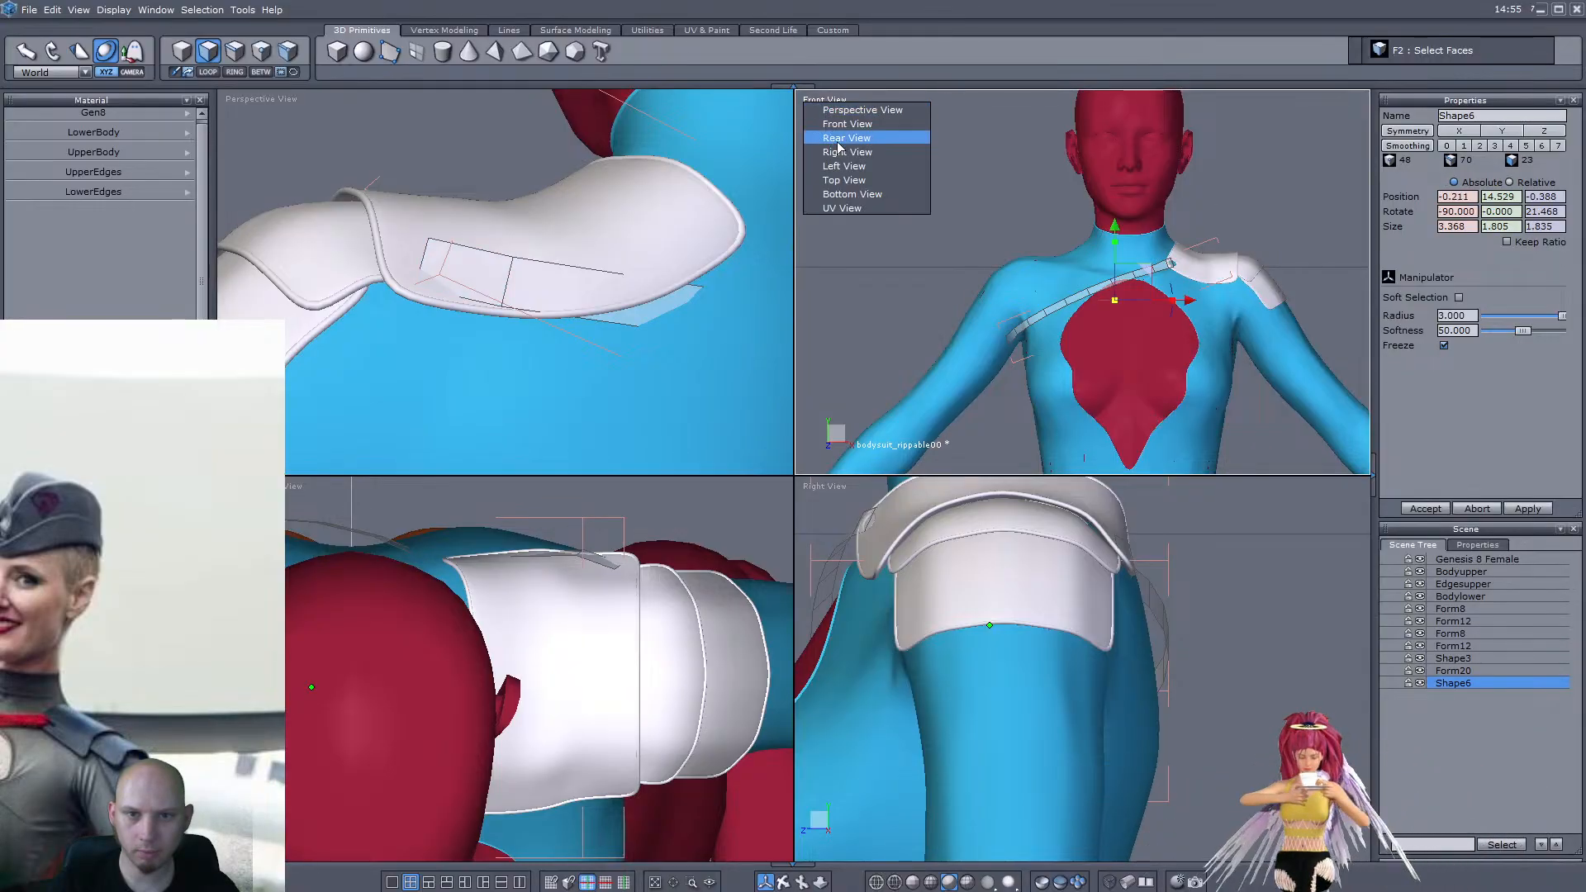
click(843, 138)
scroll(933, 284, up, 5)
click(977, 180)
drag(977, 180, 900, 200)
middle_drag(355, 270, 641, 353)
drag(642, 354, 625, 354)
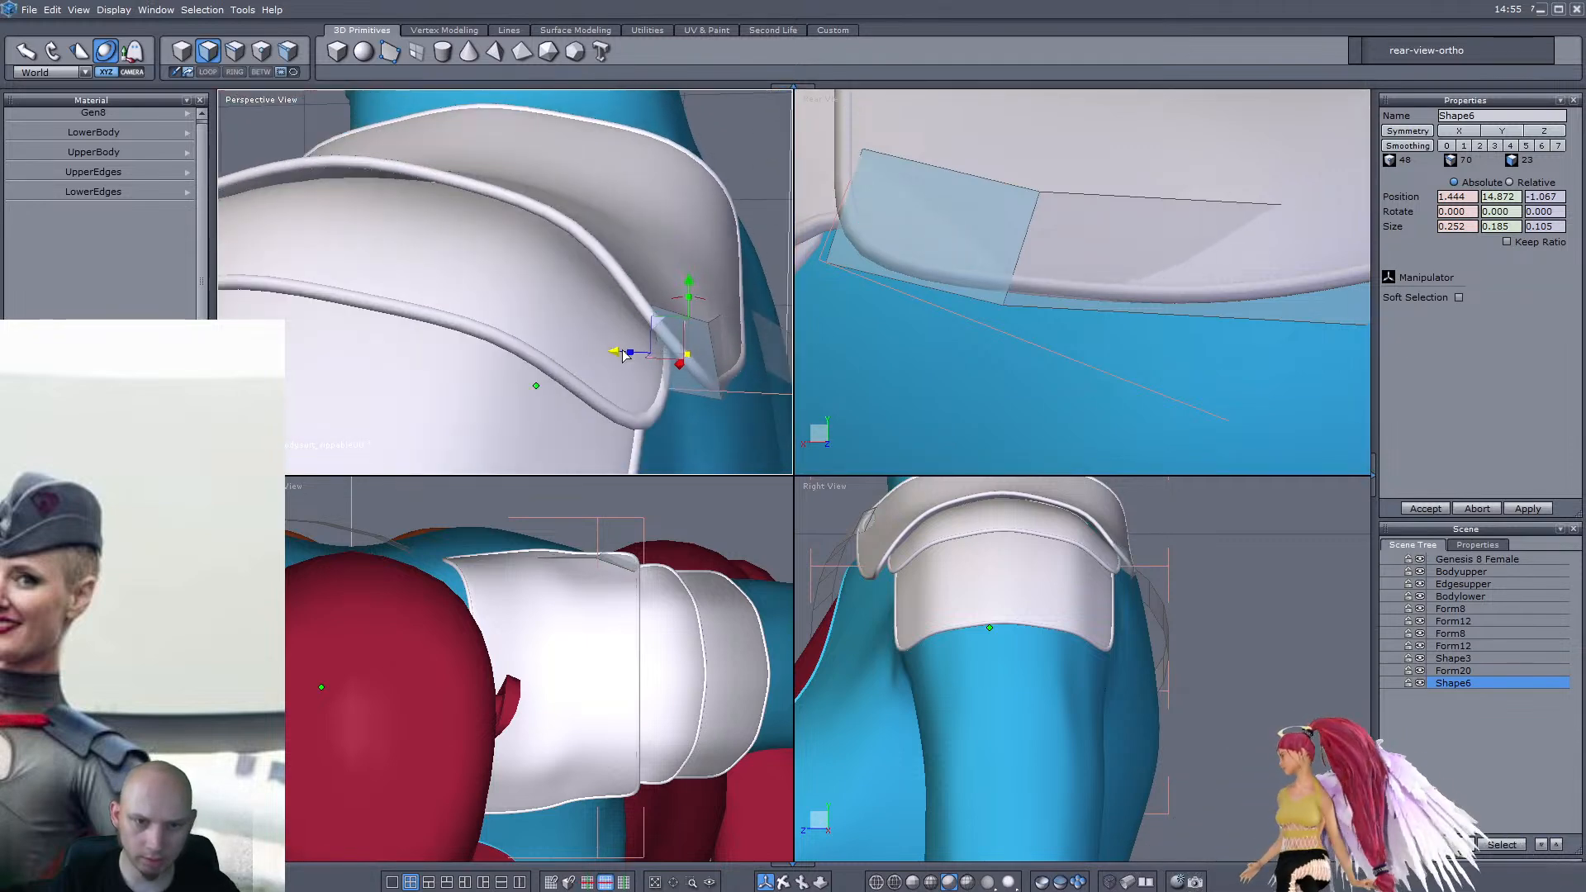
middle_drag(590, 357, 494, 222)
click(597, 210)
Select the next strap face on the back and move it outward toward the pad, to about X 0.893
middle_drag(597, 209, 404, 384)
click(497, 343)
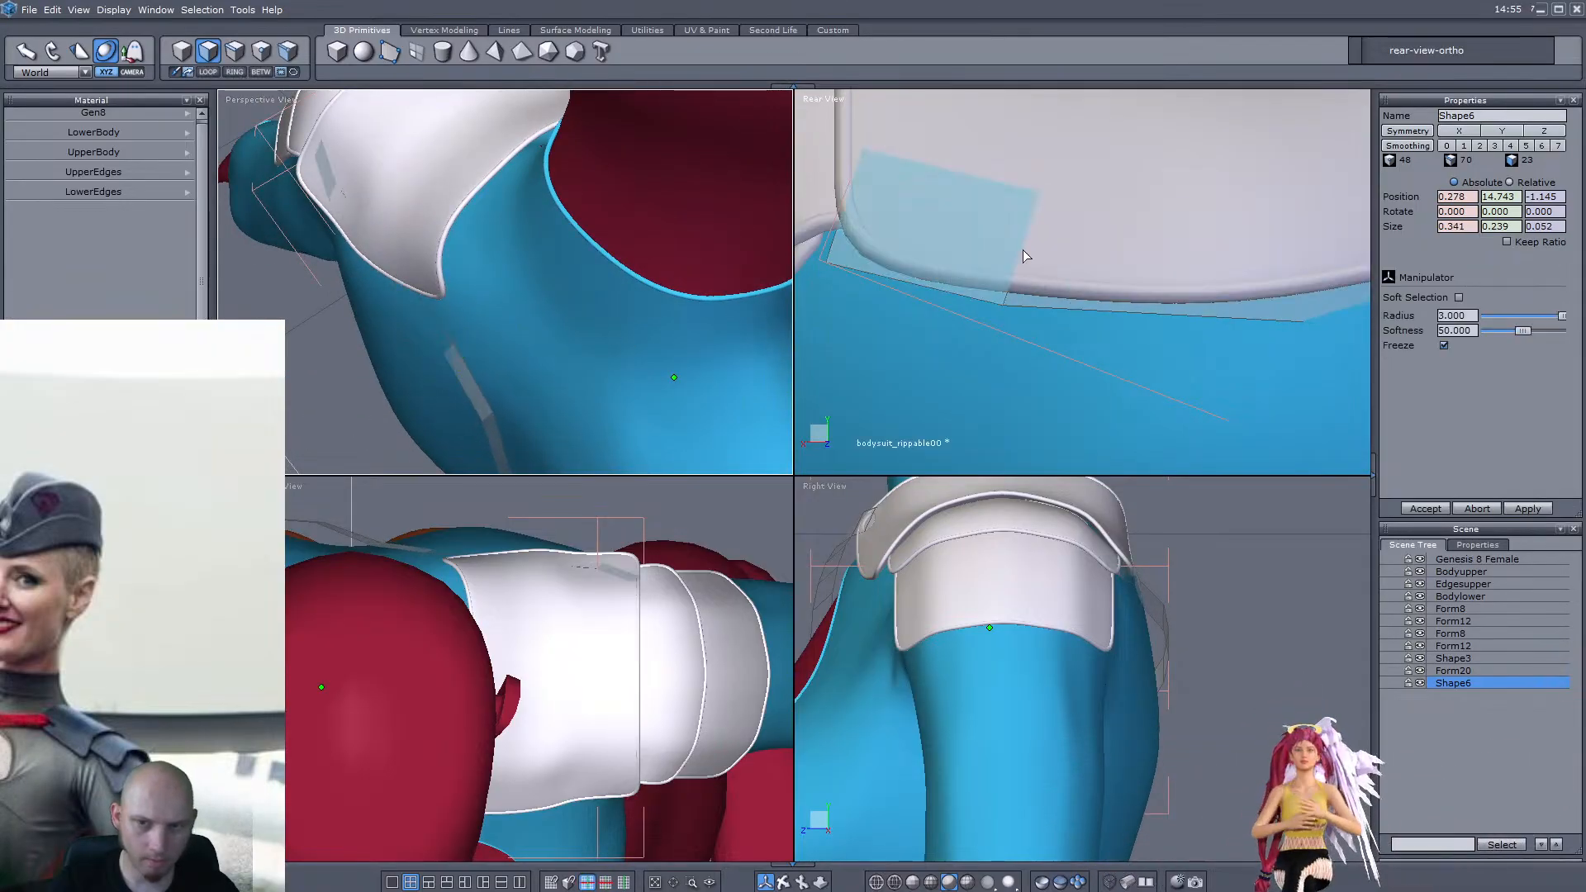
scroll(984, 255, down, 5)
drag(1344, 251, 1201, 257)
scroll(1173, 250, up, 2)
middle_drag(607, 322, 491, 242)
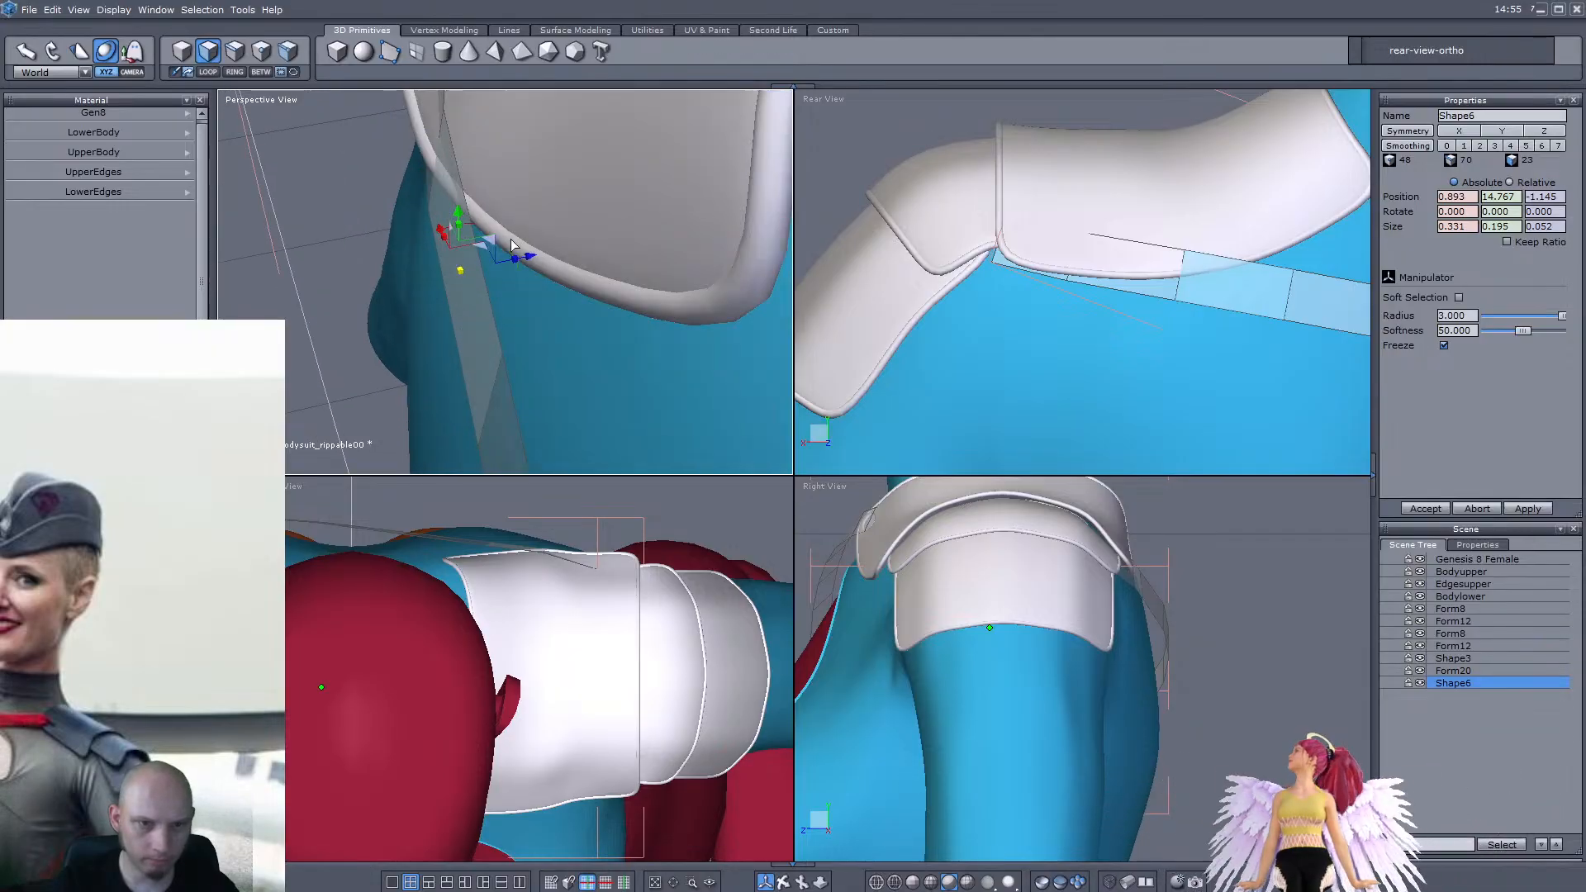
Nudge the strap face beside the pad toward the back, to about Z -1.125, and tilt it to follow the body
drag(533, 261, 545, 261)
scroll(551, 261, down, 4)
middle_drag(552, 261, 497, 215)
scroll(498, 215, up, 4)
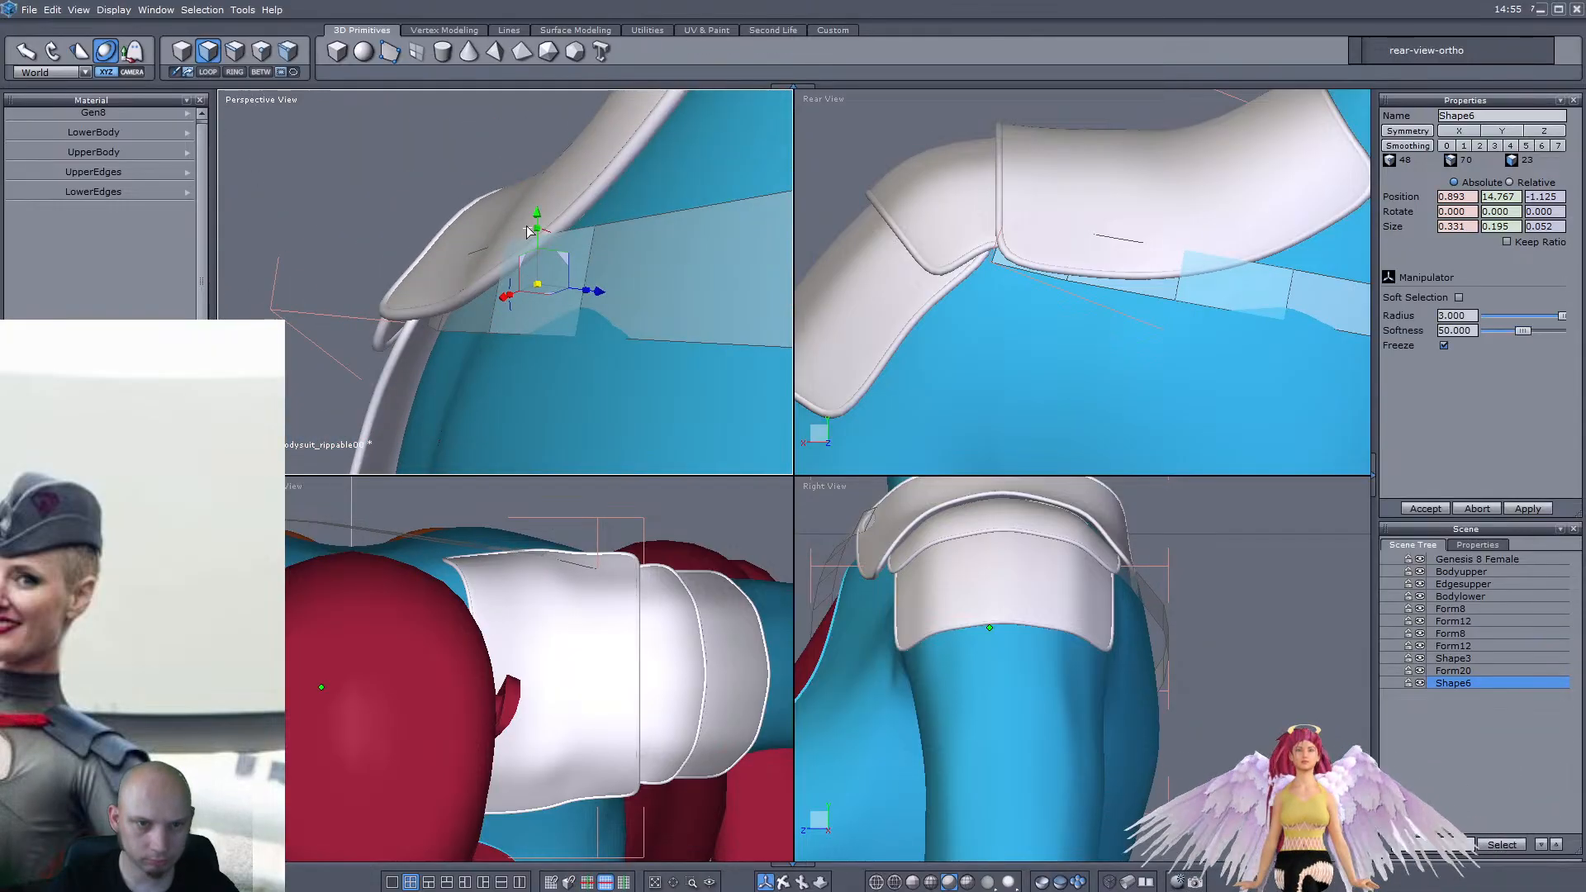
drag(528, 231, 533, 232)
scroll(533, 232, down, 4)
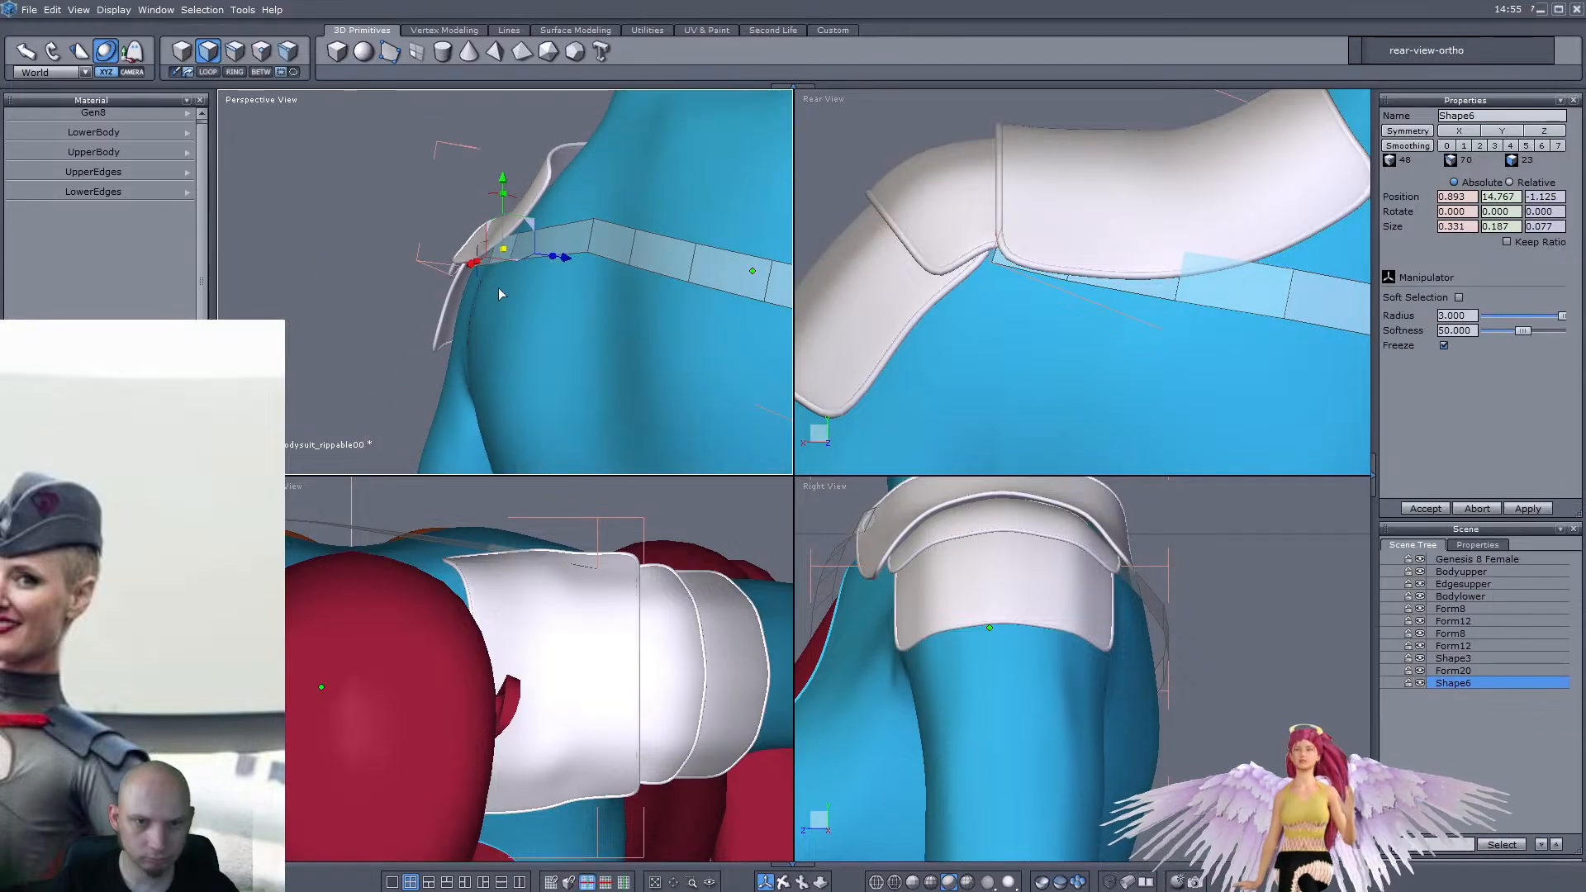
Slide the strap face near the spine toward the pad, to about X 0.119, Y 14.591
middle_drag(751, 273, 751, 300)
scroll(834, 306, down, 4)
scroll(1100, 328, up, 2)
drag(1109, 307, 1016, 288)
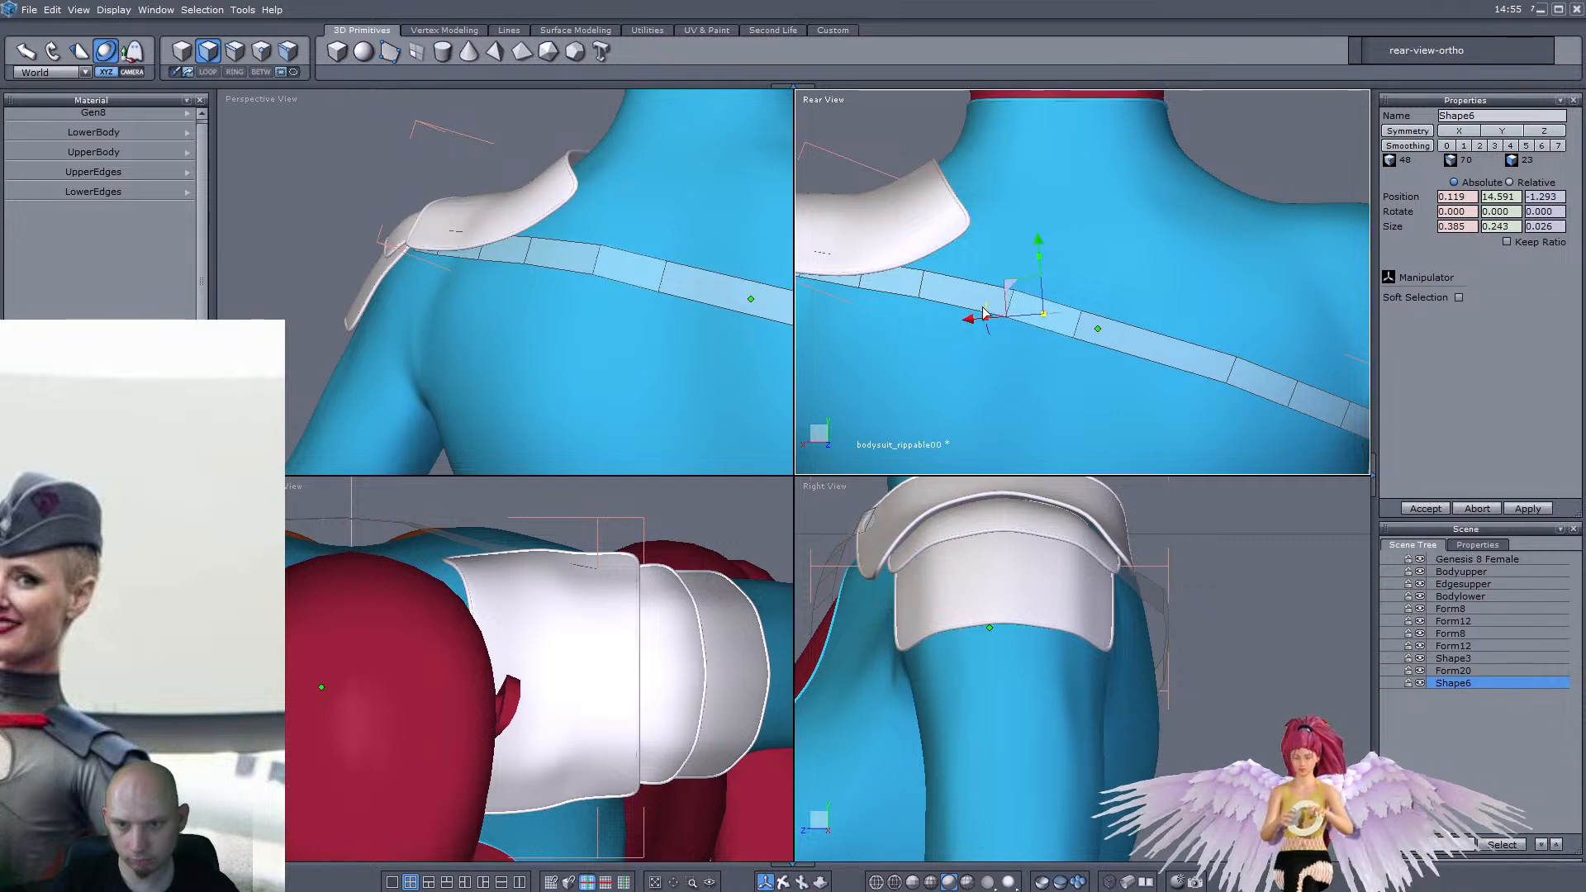
scroll(988, 315, down, 2)
scroll(1100, 339, up, 2)
Move the strap face beyond the spine inward to about X -0.710, Y 14.340, and rotate it to match the back
click(1085, 315)
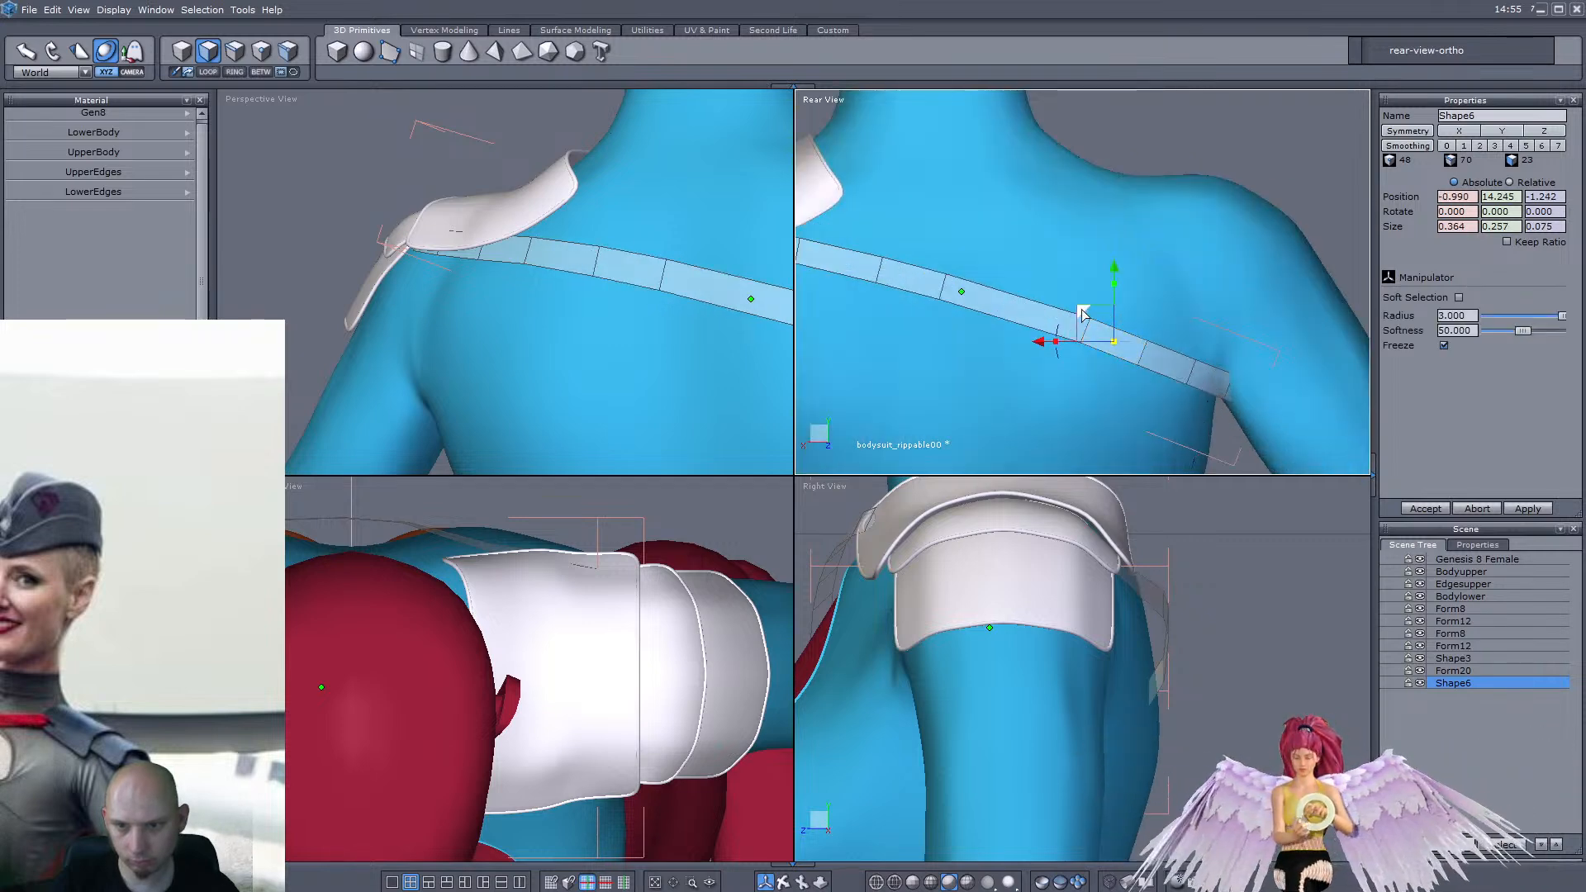
middle_drag(661, 296, 519, 407)
scroll(519, 406, down, 3)
scroll(519, 407, up, 5)
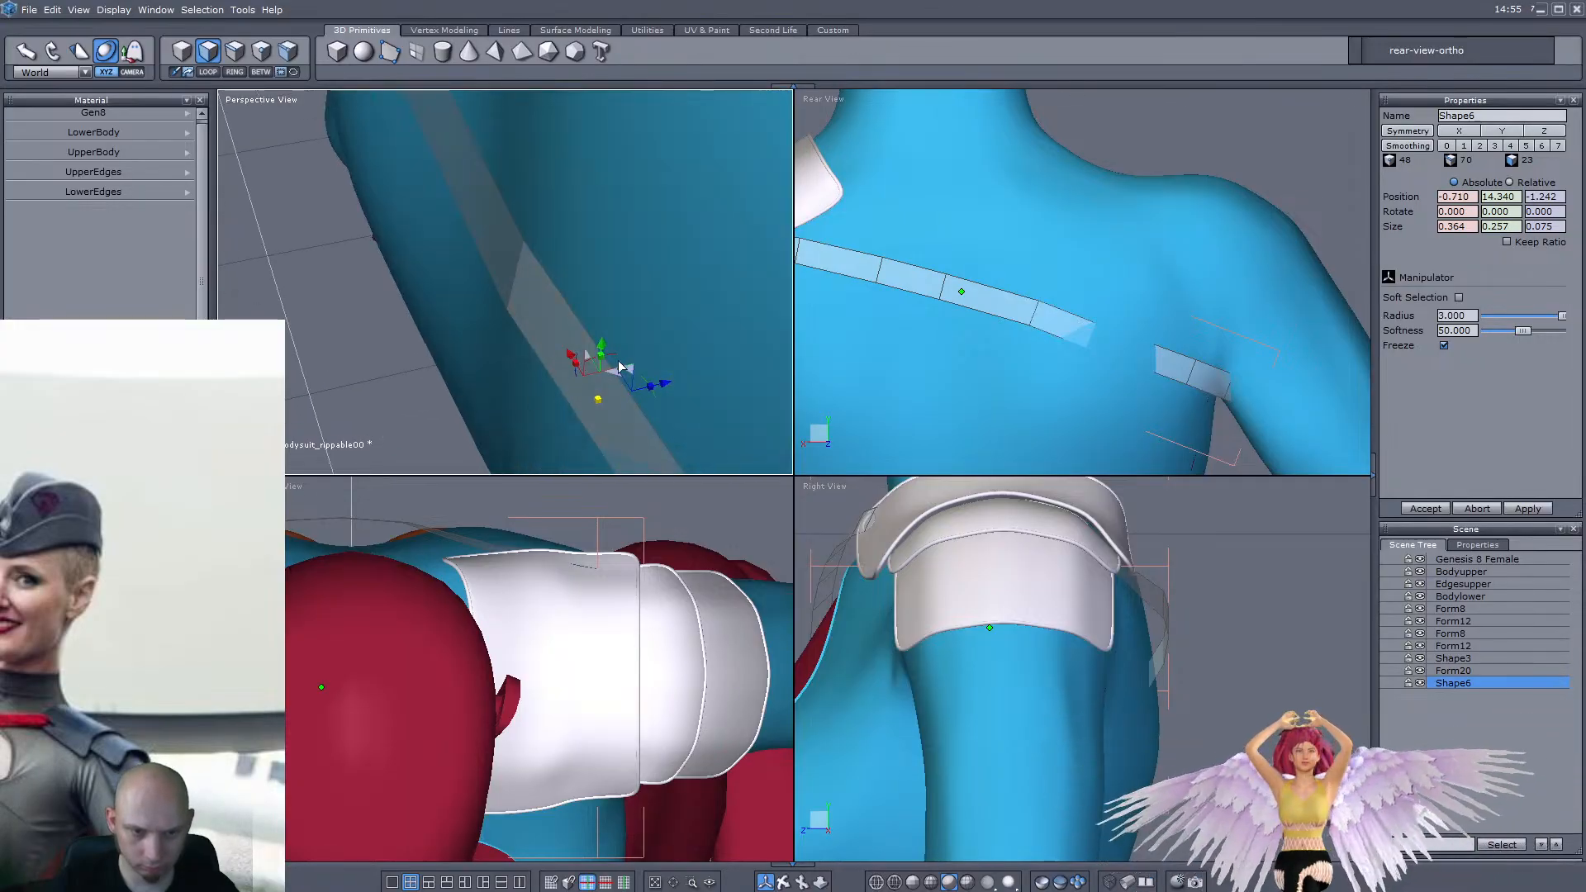
drag(649, 382, 648, 380)
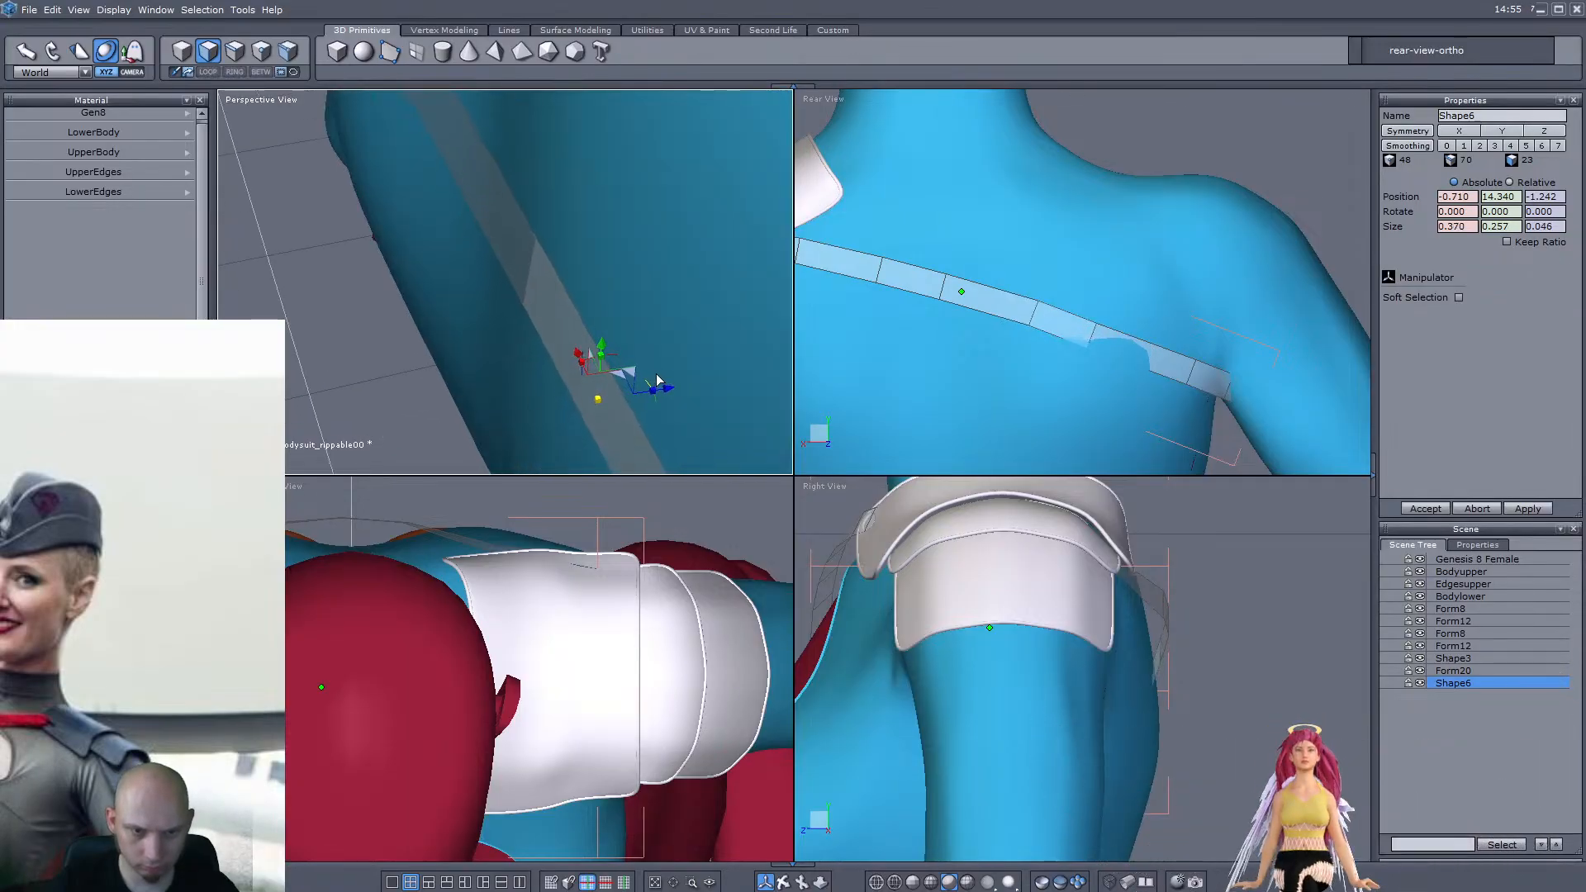
Bring the strap face at the spine closer to the back and align the adjoining outer face with the body's curve
middle_drag(658, 381, 462, 222)
drag(550, 249, 643, 283)
middle_drag(628, 281, 564, 299)
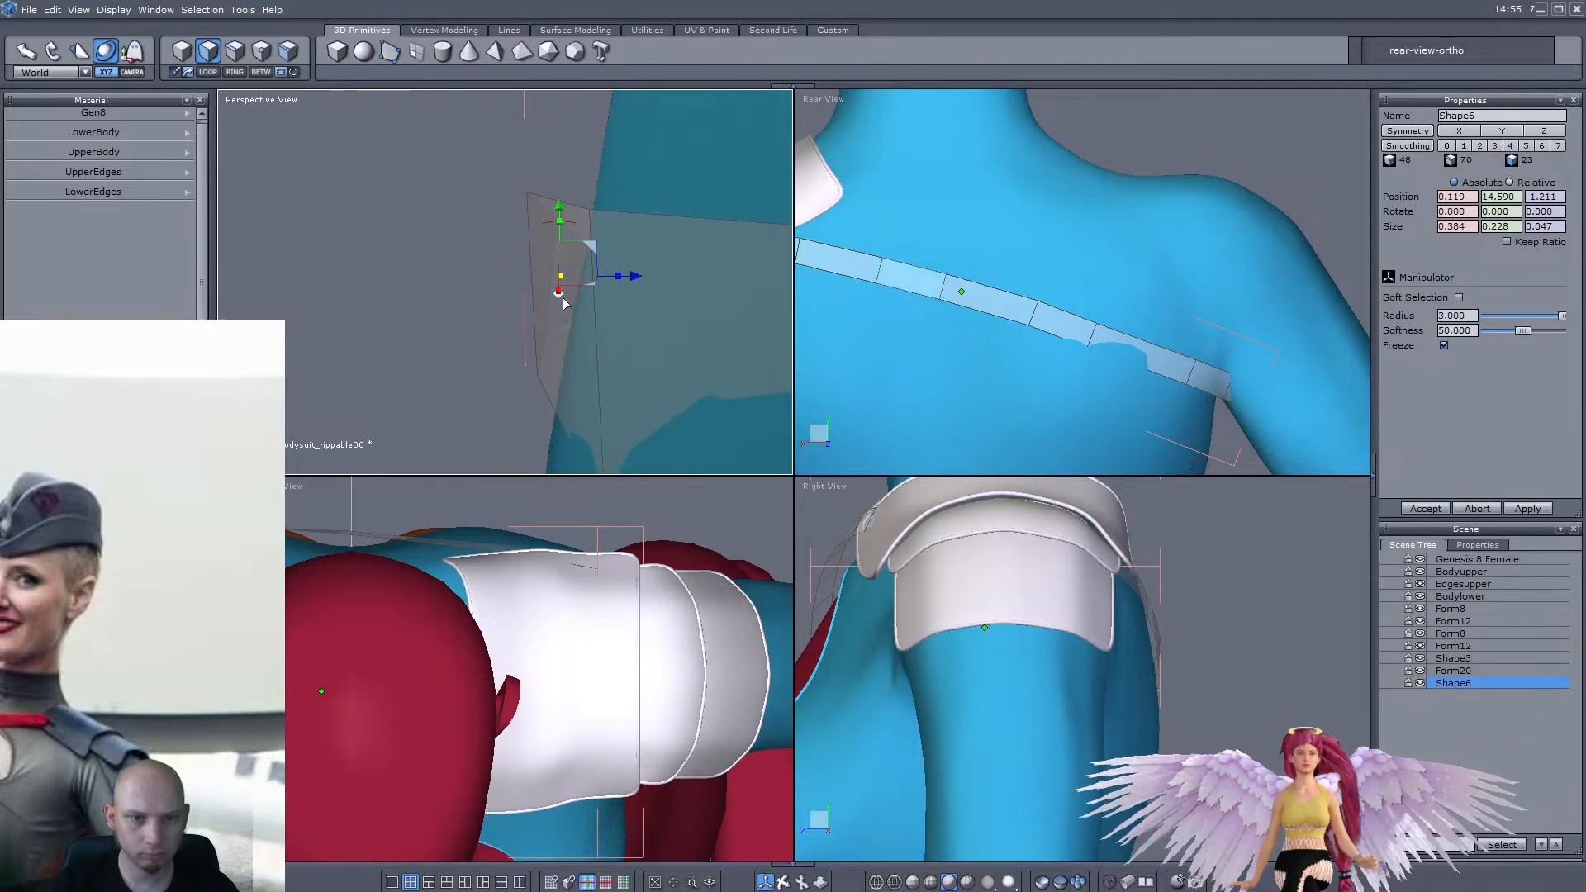
click(568, 350)
drag(569, 258, 648, 319)
scroll(641, 319, down, 5)
middle_drag(641, 319, 603, 304)
scroll(602, 304, down, 5)
scroll(602, 304, up, 5)
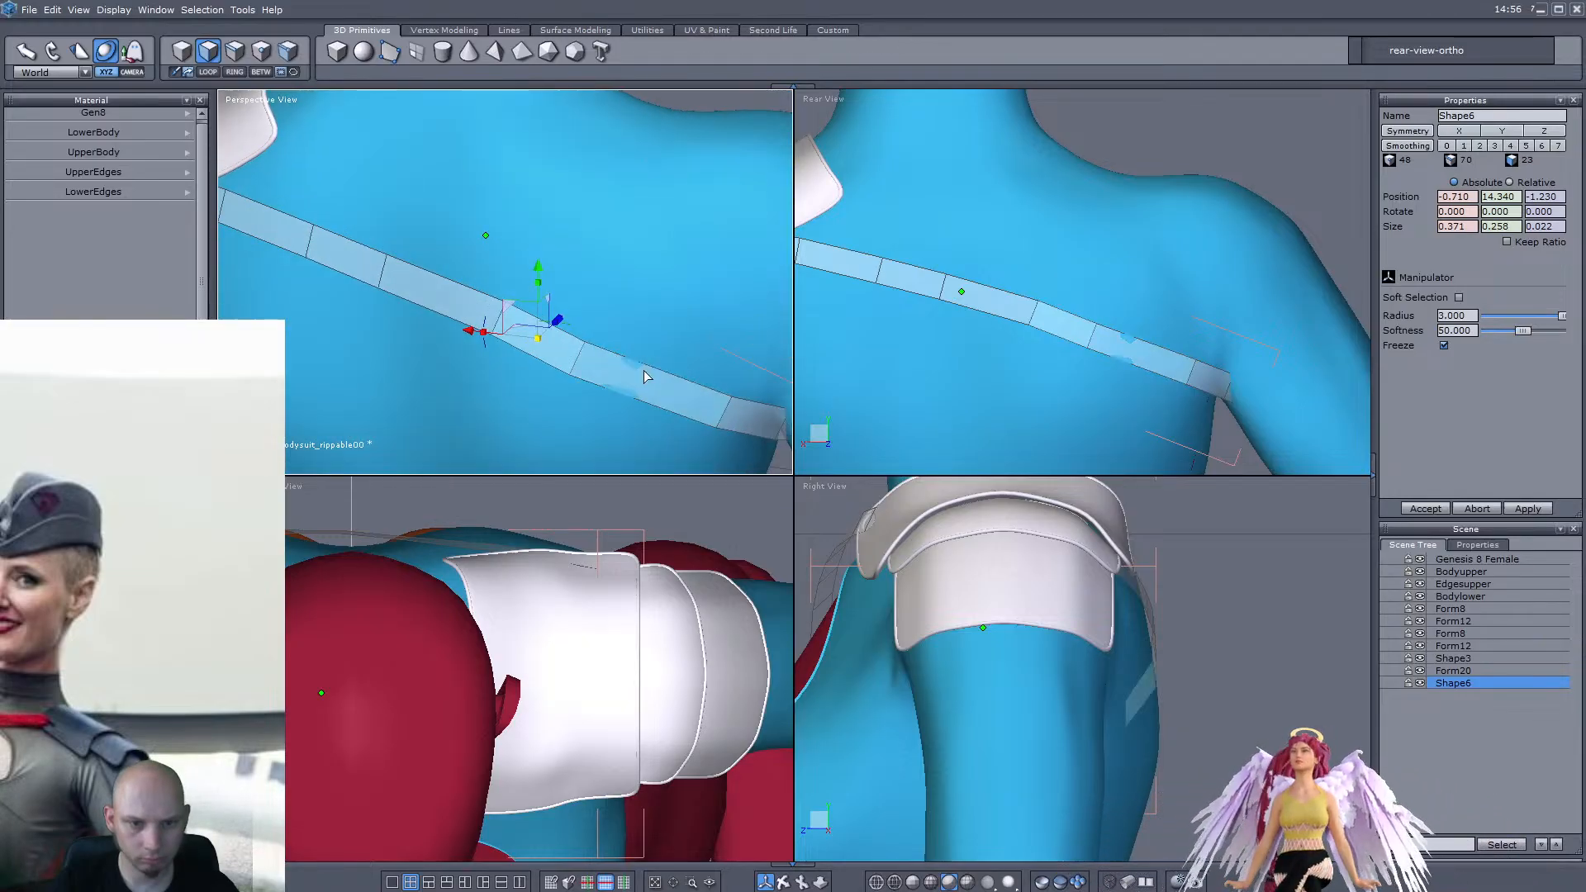
Select the upper and lower edges of the strap section near the far armpit and connect them with a cross edge
key(F3)
click(673, 379)
shift+click(666, 395)
key(alt+a)
Pull the cross edge near the armpit slightly out from the back, to about Z -1.166
scroll(666, 395, up, 4)
middle_drag(665, 395, 443, 345)
middle_drag(608, 363, 683, 410)
scroll(658, 340, up, 2)
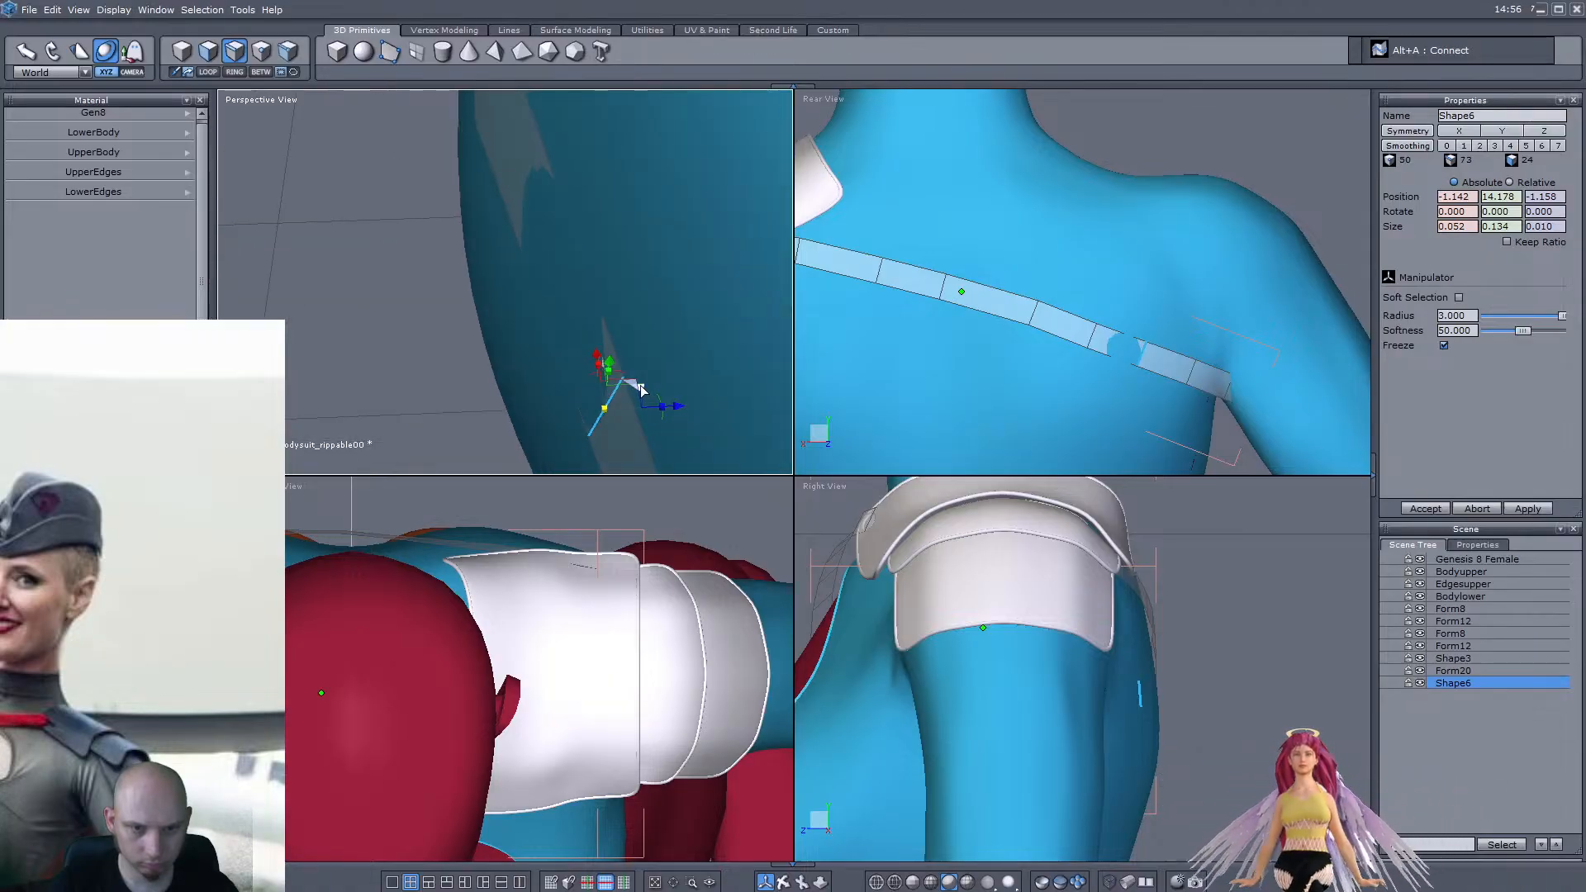
middle_drag(361, 267, 661, 296)
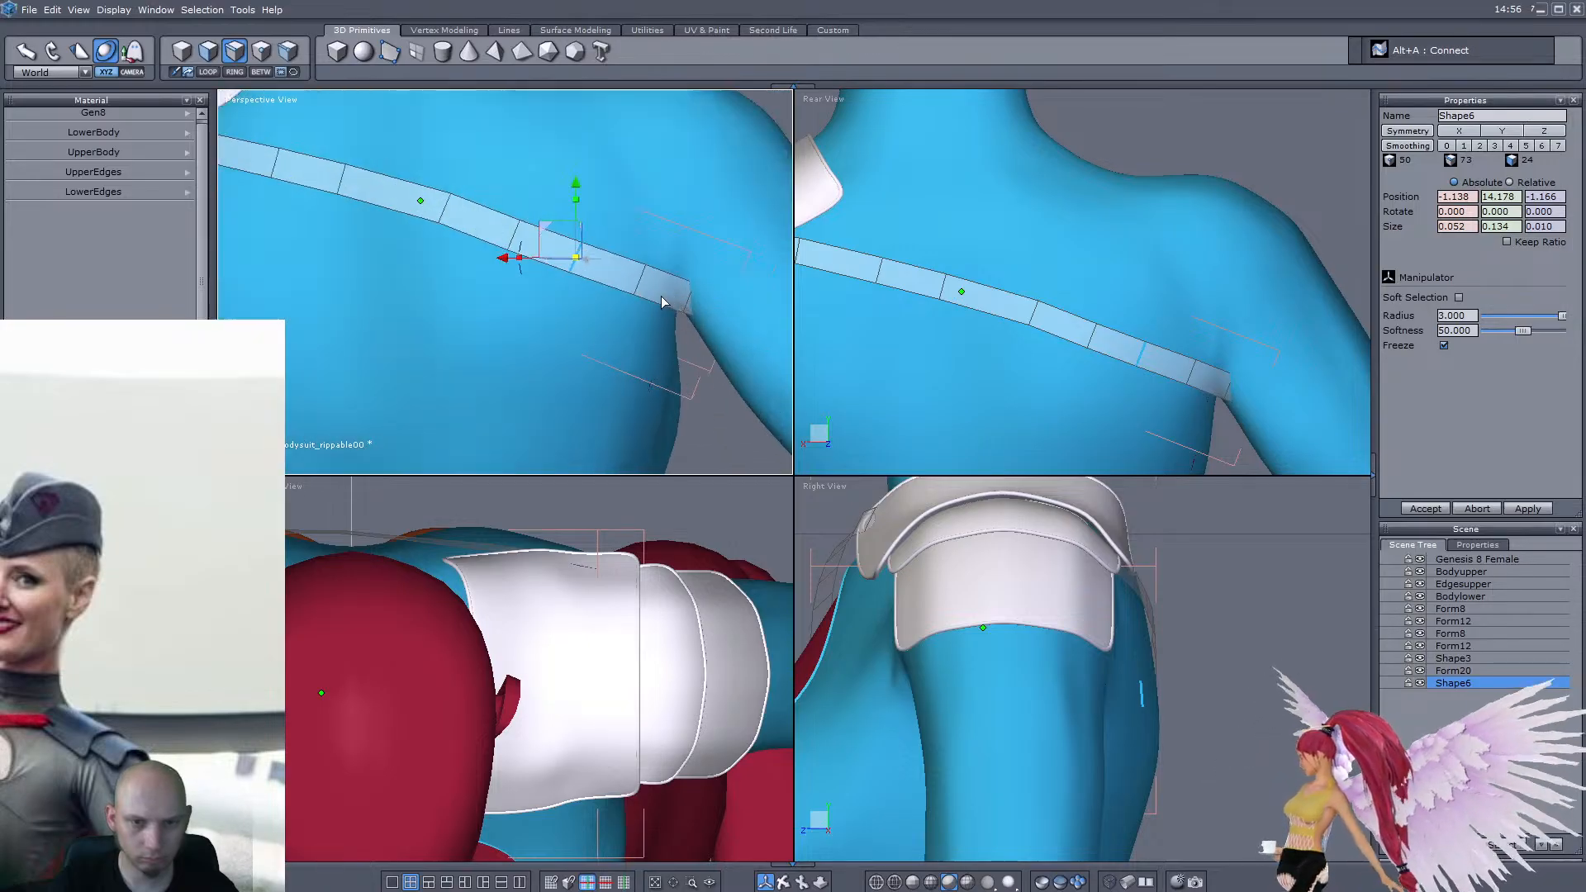
scroll(950, 339, down, 2)
scroll(959, 326, up, 3)
Select the strap's rear faces from below the pad to the armpit and shift them downward and toward the pad
click(181, 50)
click(206, 51)
scroll(1119, 306, down, 3)
scroll(1062, 285, up, 2)
click(1002, 272)
drag(1153, 306, 1305, 371)
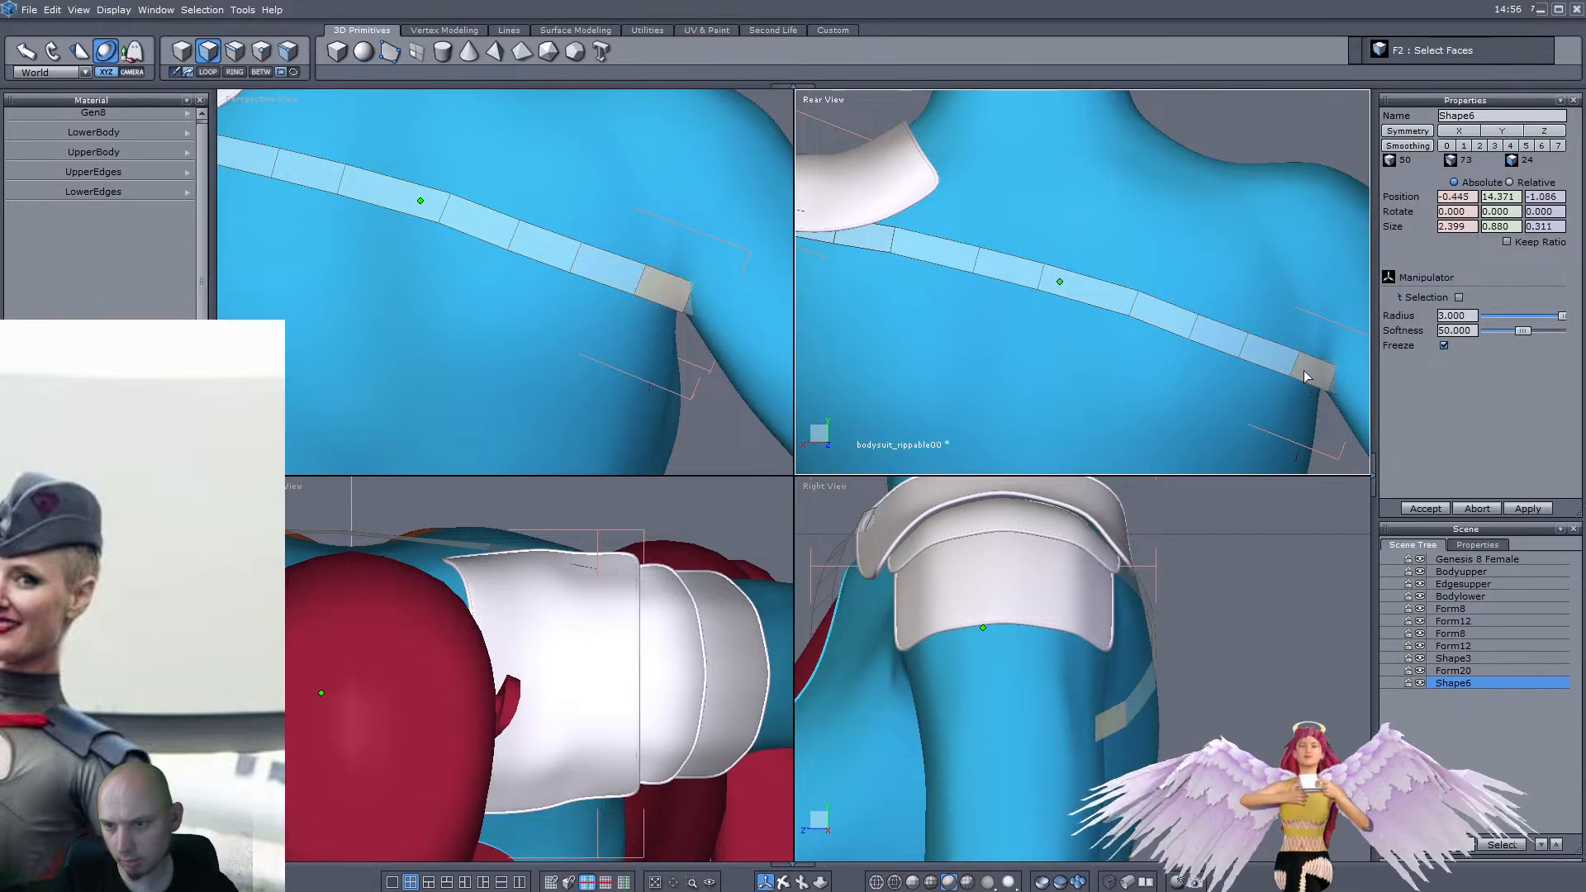
scroll(1314, 368, down, 3)
scroll(1272, 355, up, 3)
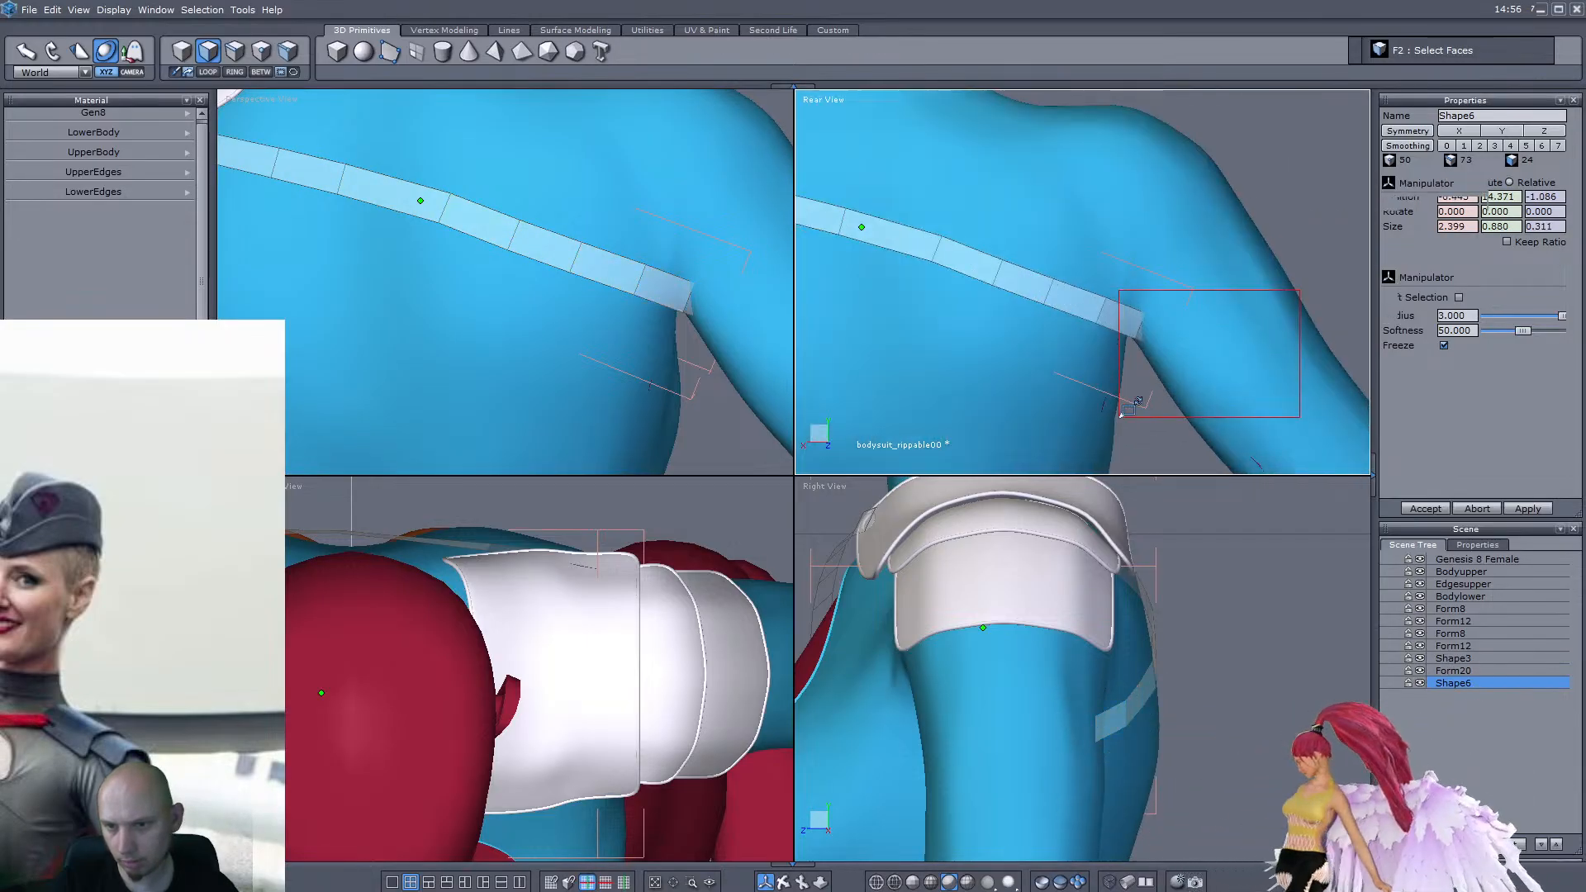
shift+drag(1121, 416, 1120, 417)
scroll(1179, 368, down, 3)
scroll(1064, 266, up, 3)
scroll(1091, 252, down, 3)
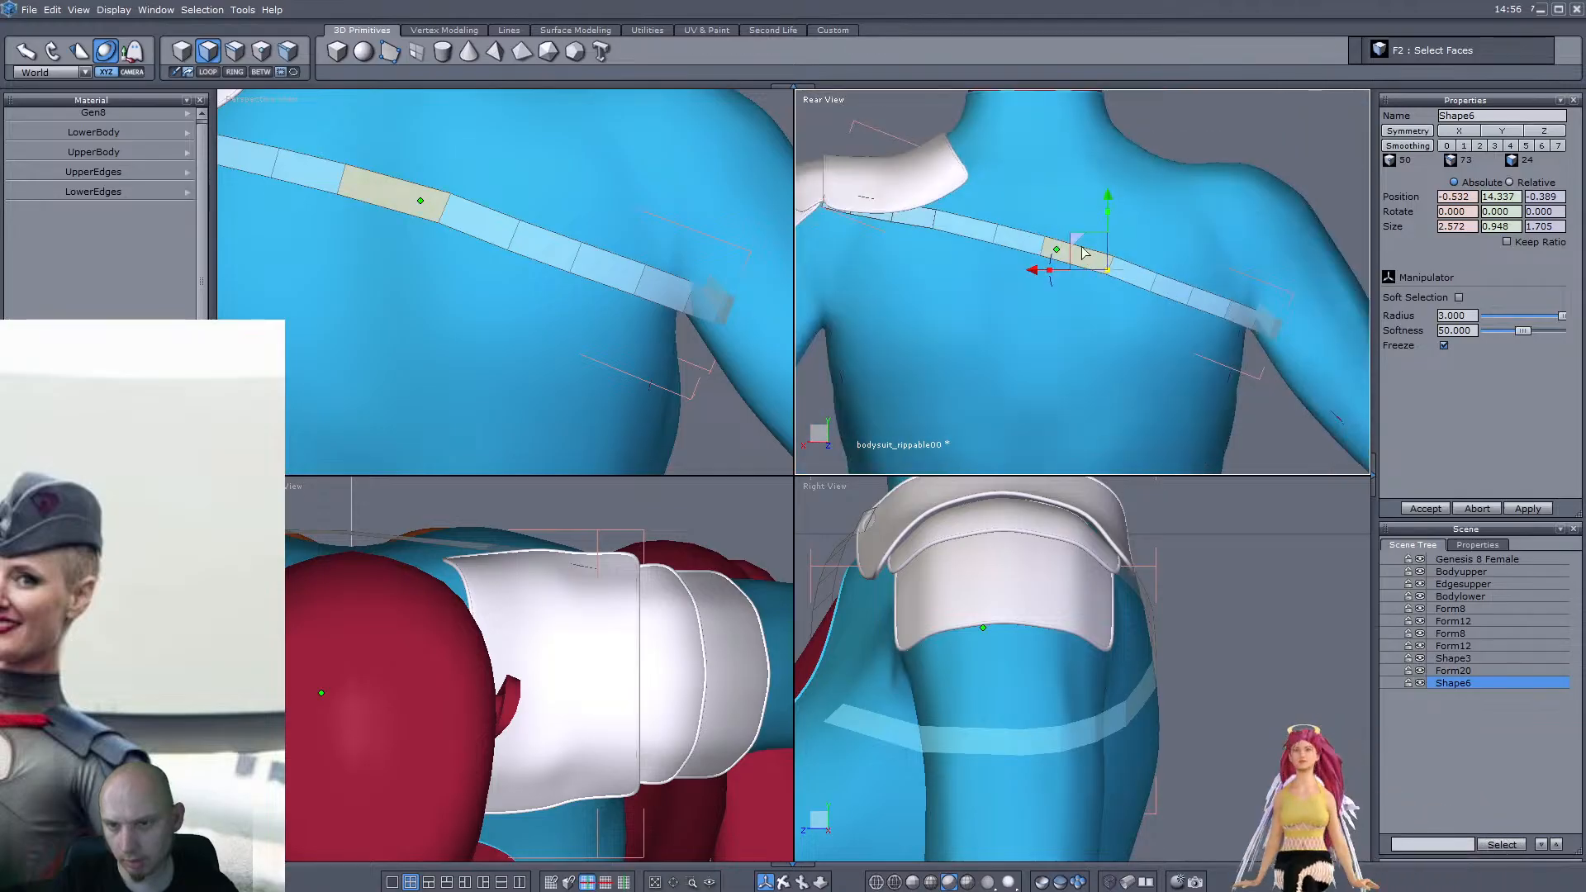
drag(1078, 247, 1061, 262)
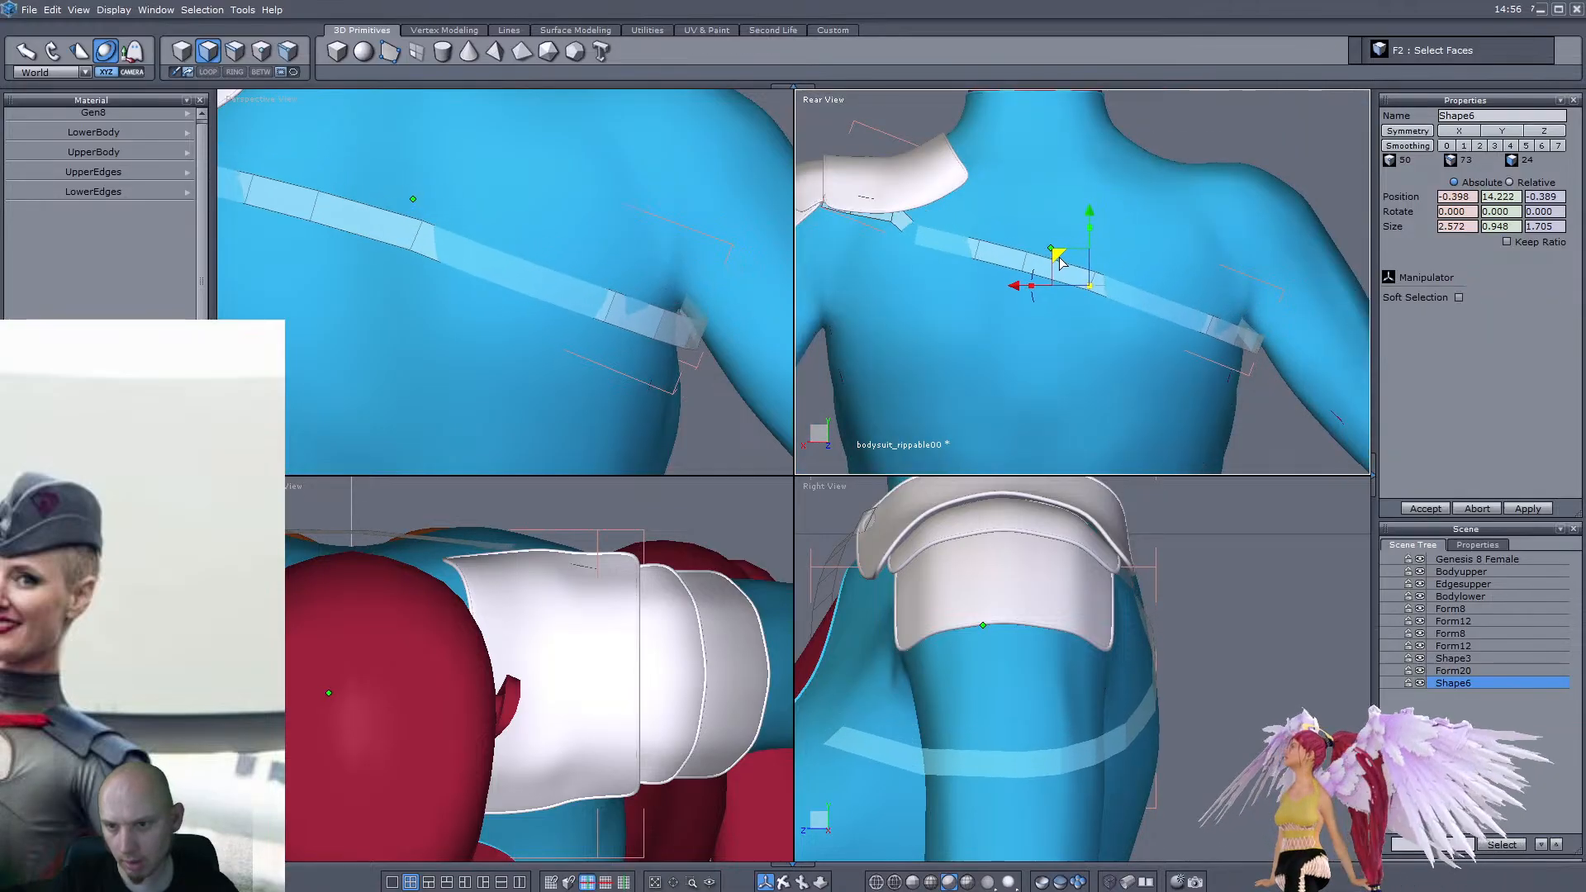
Raise and tilt the strap face beside the pad to meet the end section, with the manipulator's reference set to Selection
click(937, 250)
scroll(937, 250, up, 3)
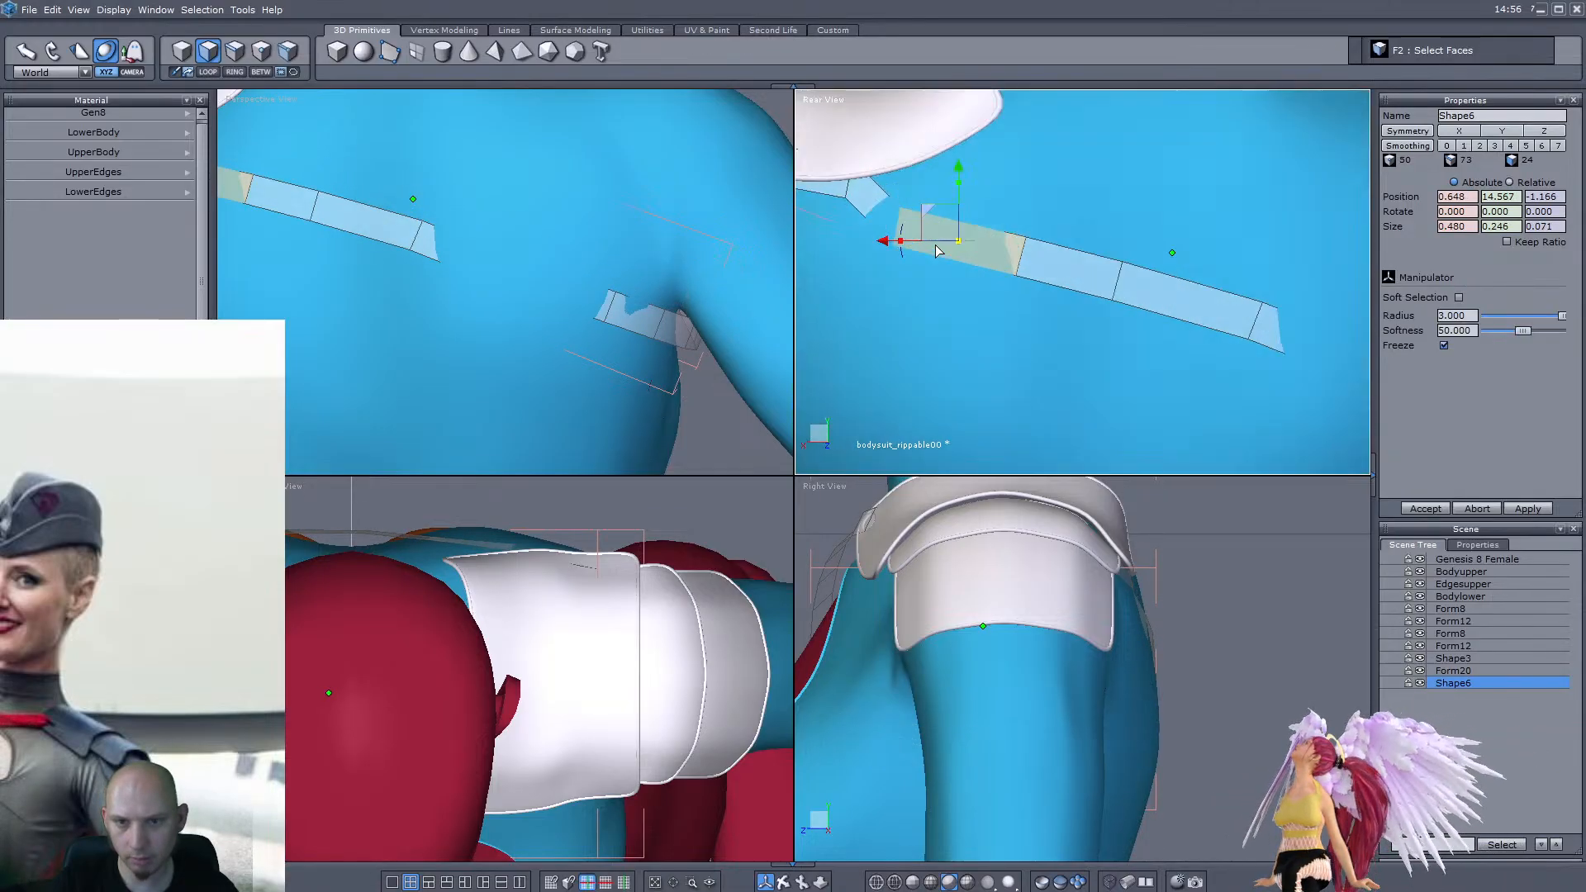
drag(903, 227, 928, 210)
right_drag(567, 201, 636, 292)
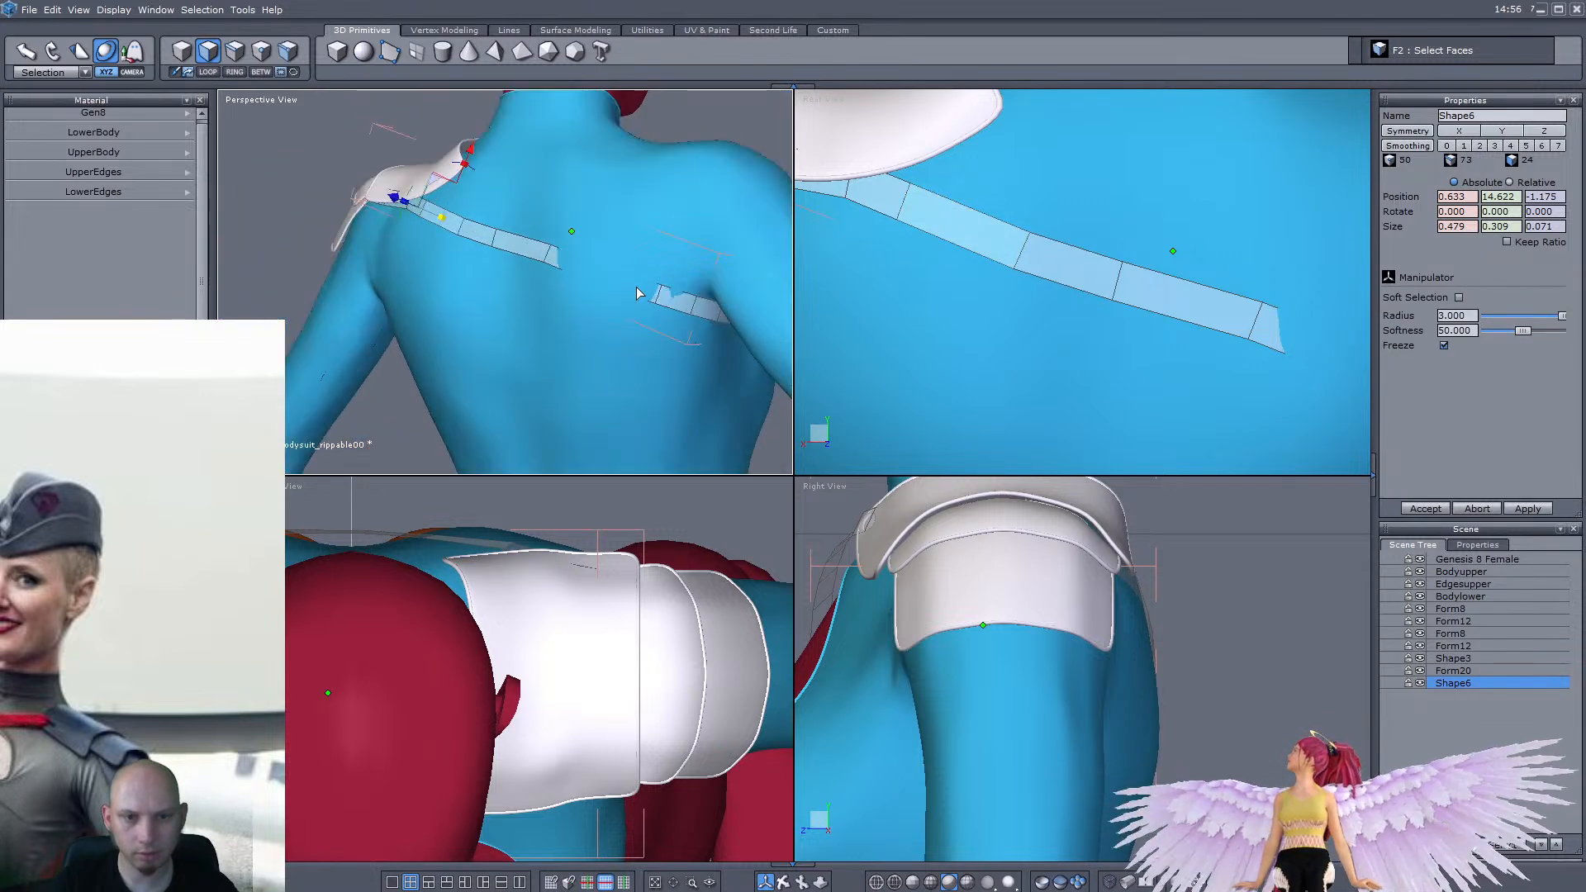
Select the strap face near the far armpit and pull it outward from the back's surface
click(665, 296)
scroll(603, 335, up, 5)
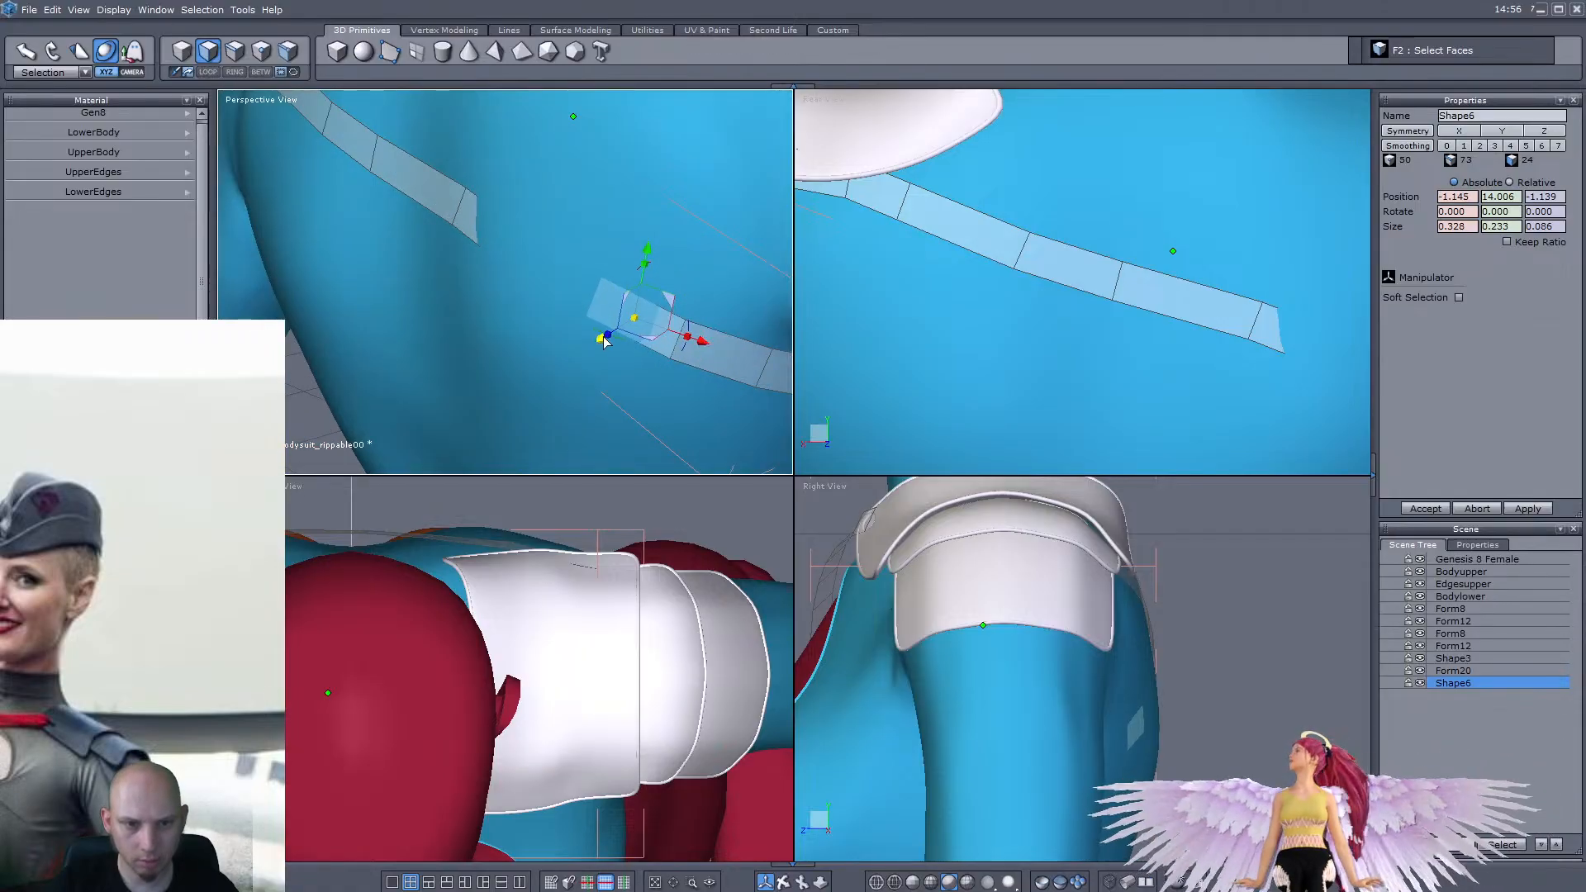
drag(598, 335, 451, 293)
middle_drag(446, 294, 754, 296)
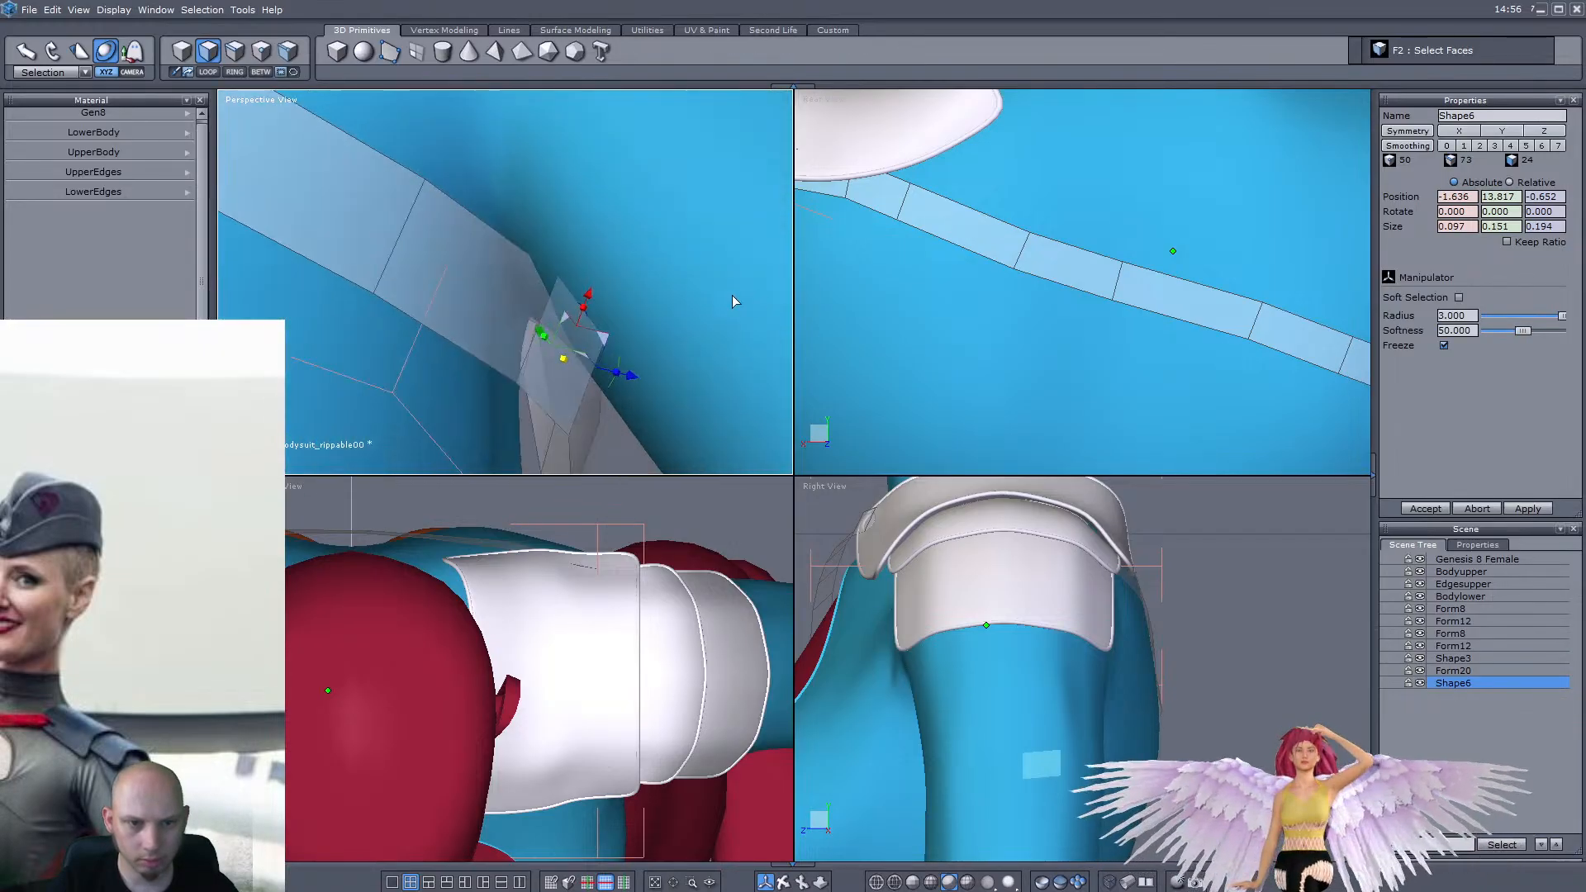
Move and tilt the rear strap face under the far armpit in toward the body's side, to about X -1.552
drag(564, 324, 601, 384)
middle_drag(614, 353, 498, 241)
drag(476, 247, 454, 319)
middle_drag(453, 319, 554, 344)
scroll(484, 373, up, 3)
scroll(554, 344, up, 3)
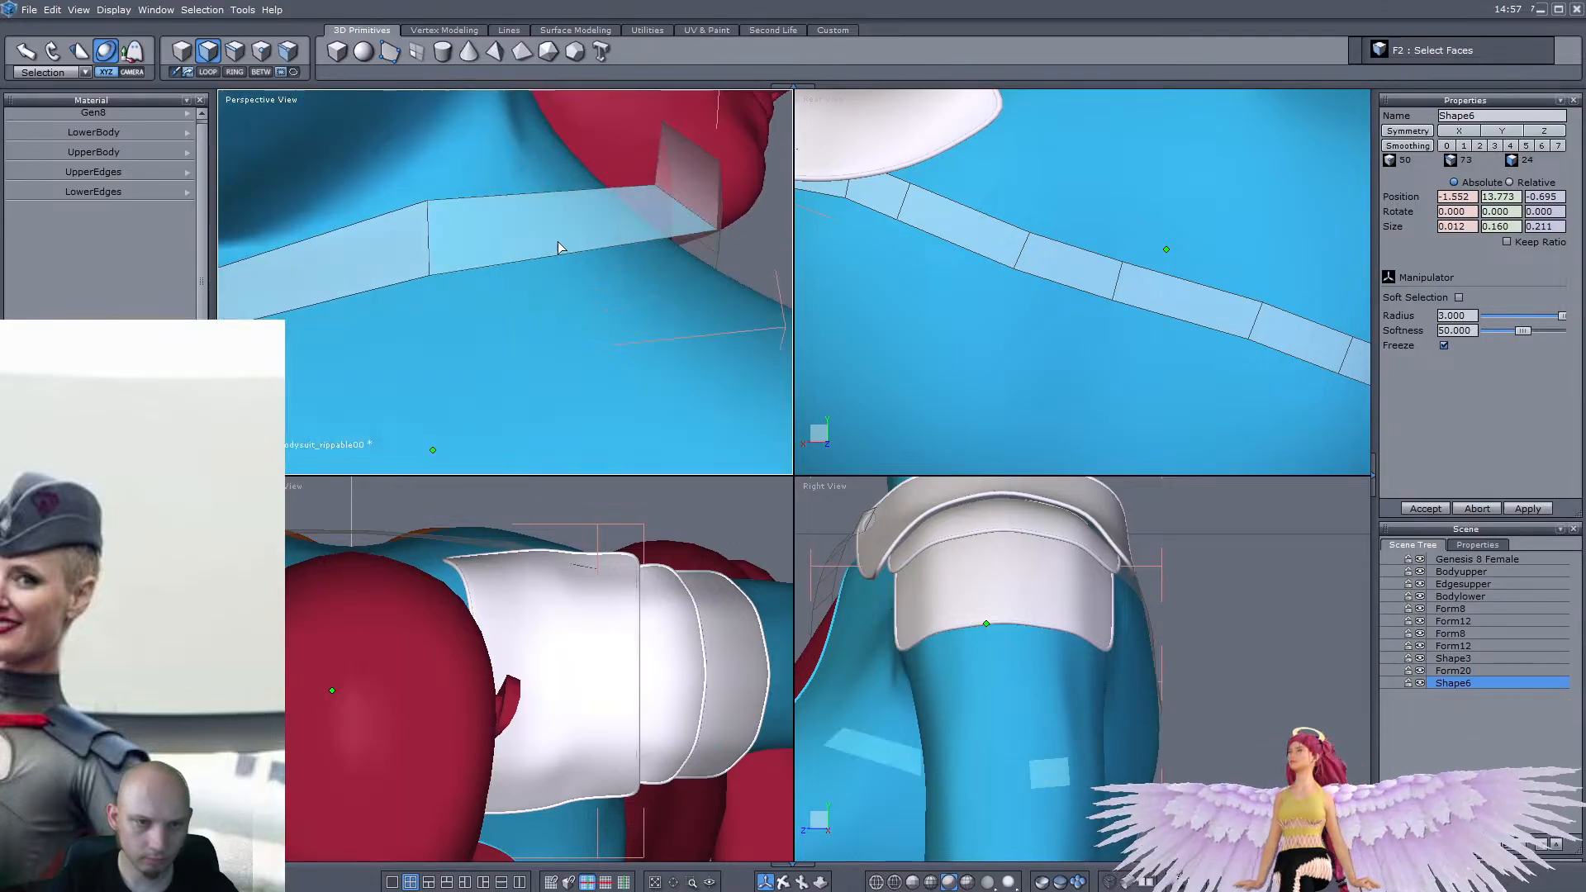
Select the strap face running forward under the far armpit and reposition it to follow the body's surface
click(557, 246)
middle_drag(557, 245, 598, 315)
drag(557, 225, 508, 245)
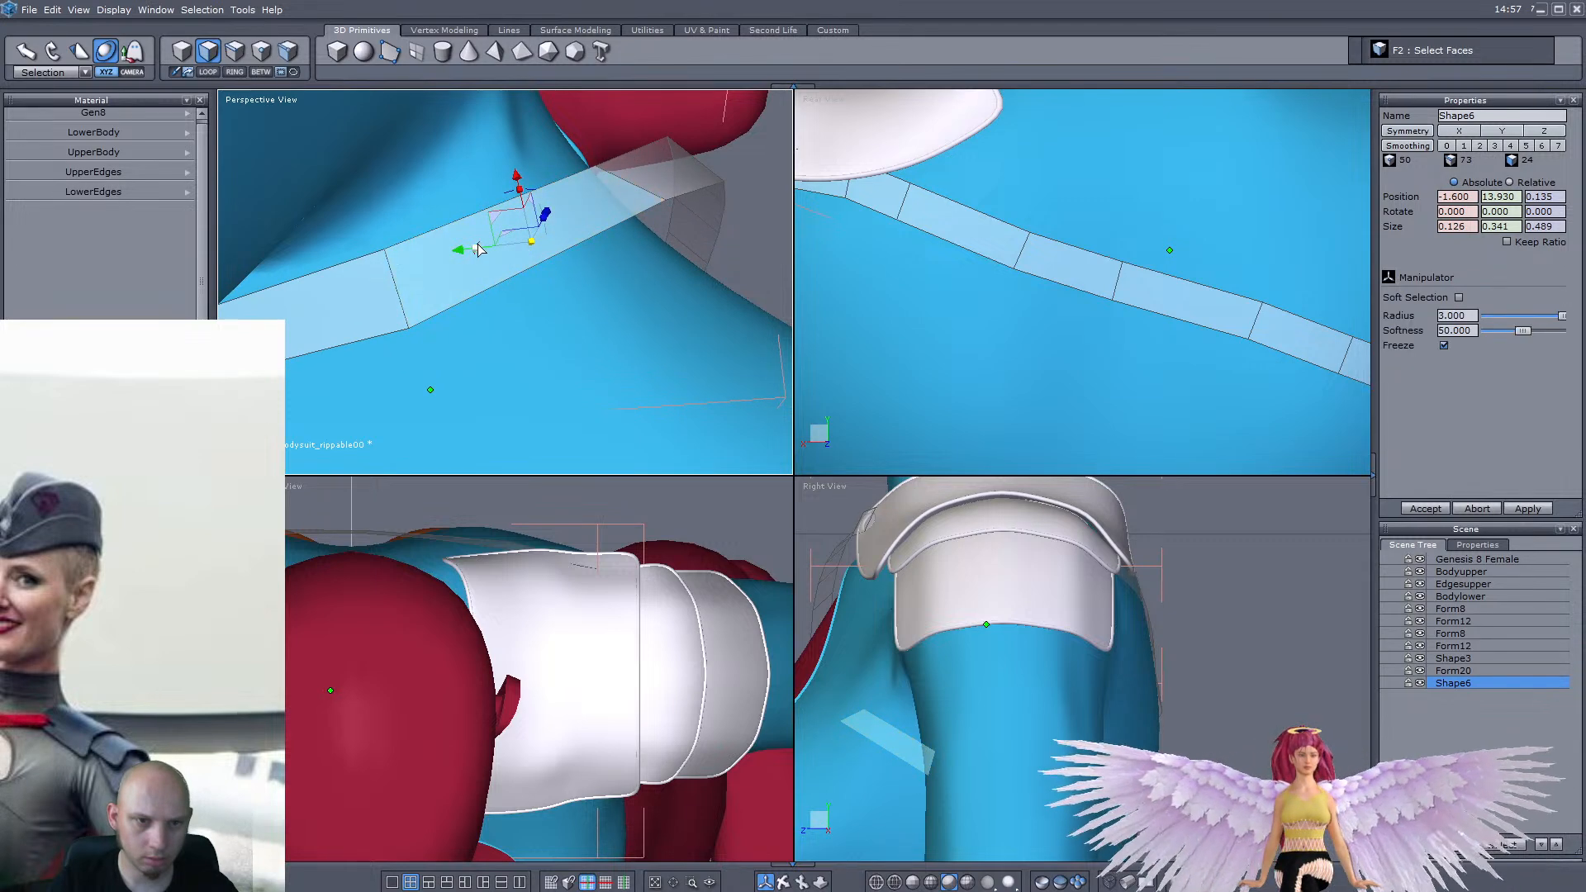
scroll(522, 198, down, 5)
middle_drag(521, 199, 469, 55)
scroll(491, 172, up, 4)
drag(459, 125, 450, 203)
scroll(450, 204, down, 4)
middle_drag(450, 204, 429, 320)
Select the strap face in front of the far armpit and shift it to lie just off the bodysuit
scroll(536, 276, up, 3)
click(564, 254)
middle_drag(563, 255, 663, 214)
drag(640, 220, 605, 255)
middle_drag(605, 254, 651, 241)
drag(708, 176, 682, 217)
mouse_move(681, 217)
middle_down()
mouse_move(641, 235)
mouse_move(607, 216)
mouse_move(758, 119)
mouse_move(628, 244)
mouse_move(527, 276)
middle_up()
scroll(681, 208, down, 6)
scroll(641, 238, up, 5)
scroll(636, 235, down, 3)
scroll(645, 191, up, 2)
scroll(529, 227, up, 3)
drag(558, 247, 541, 233)
middle_drag(570, 236, 661, 256)
Raise the strap face at the centre of the chest above the neckline opening, to about Y 14.941 and Z 0.337
click(670, 217)
scroll(1038, 235, down, 5)
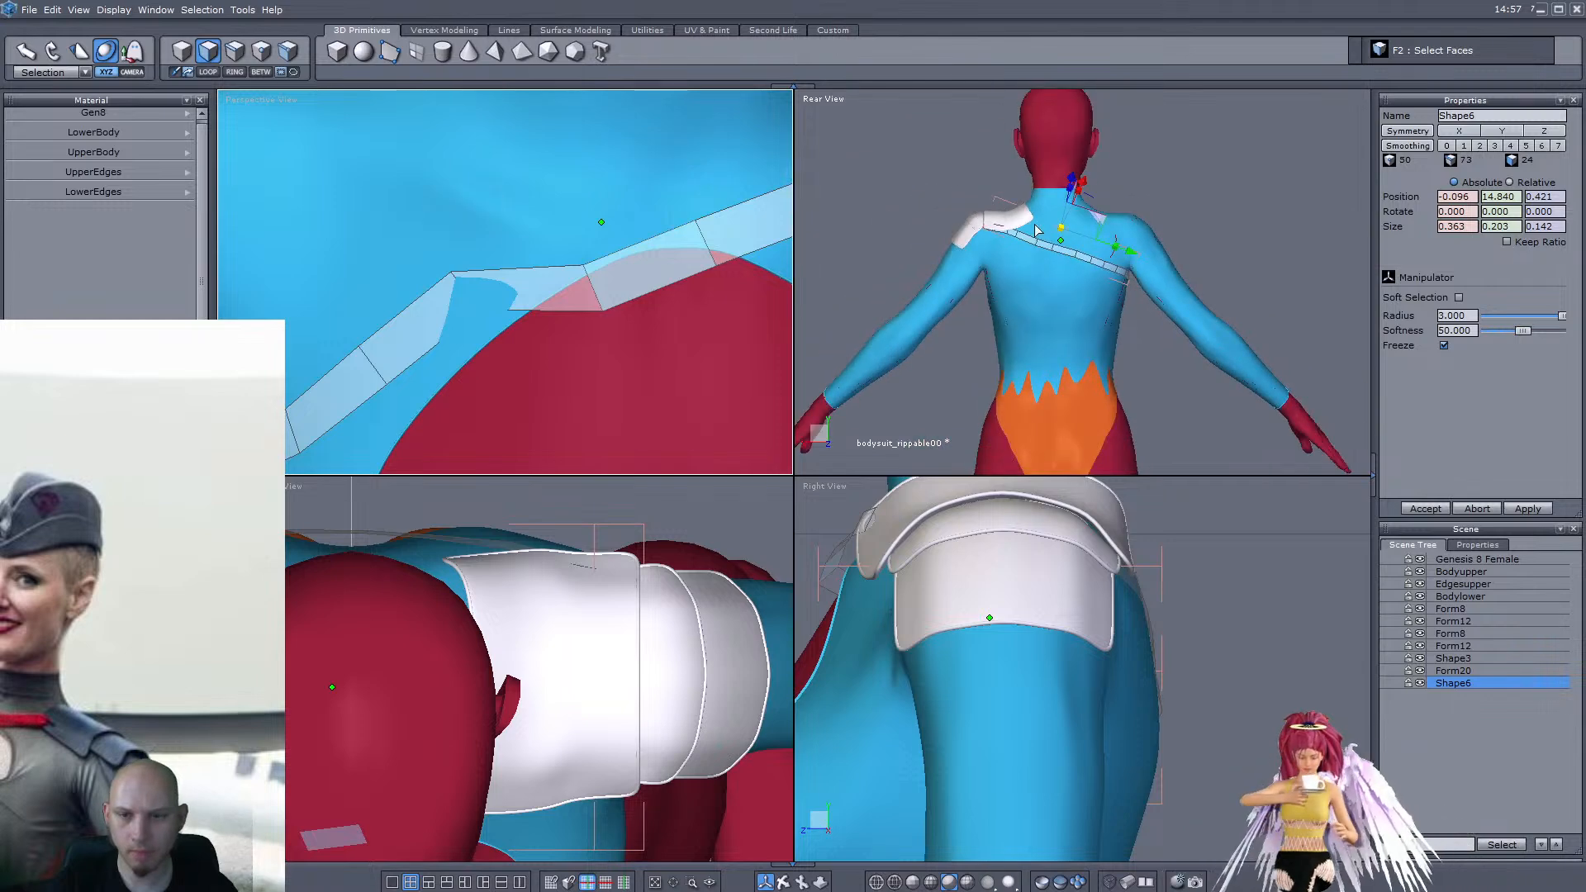
click(820, 103)
click(834, 118)
scroll(1192, 237, up, 5)
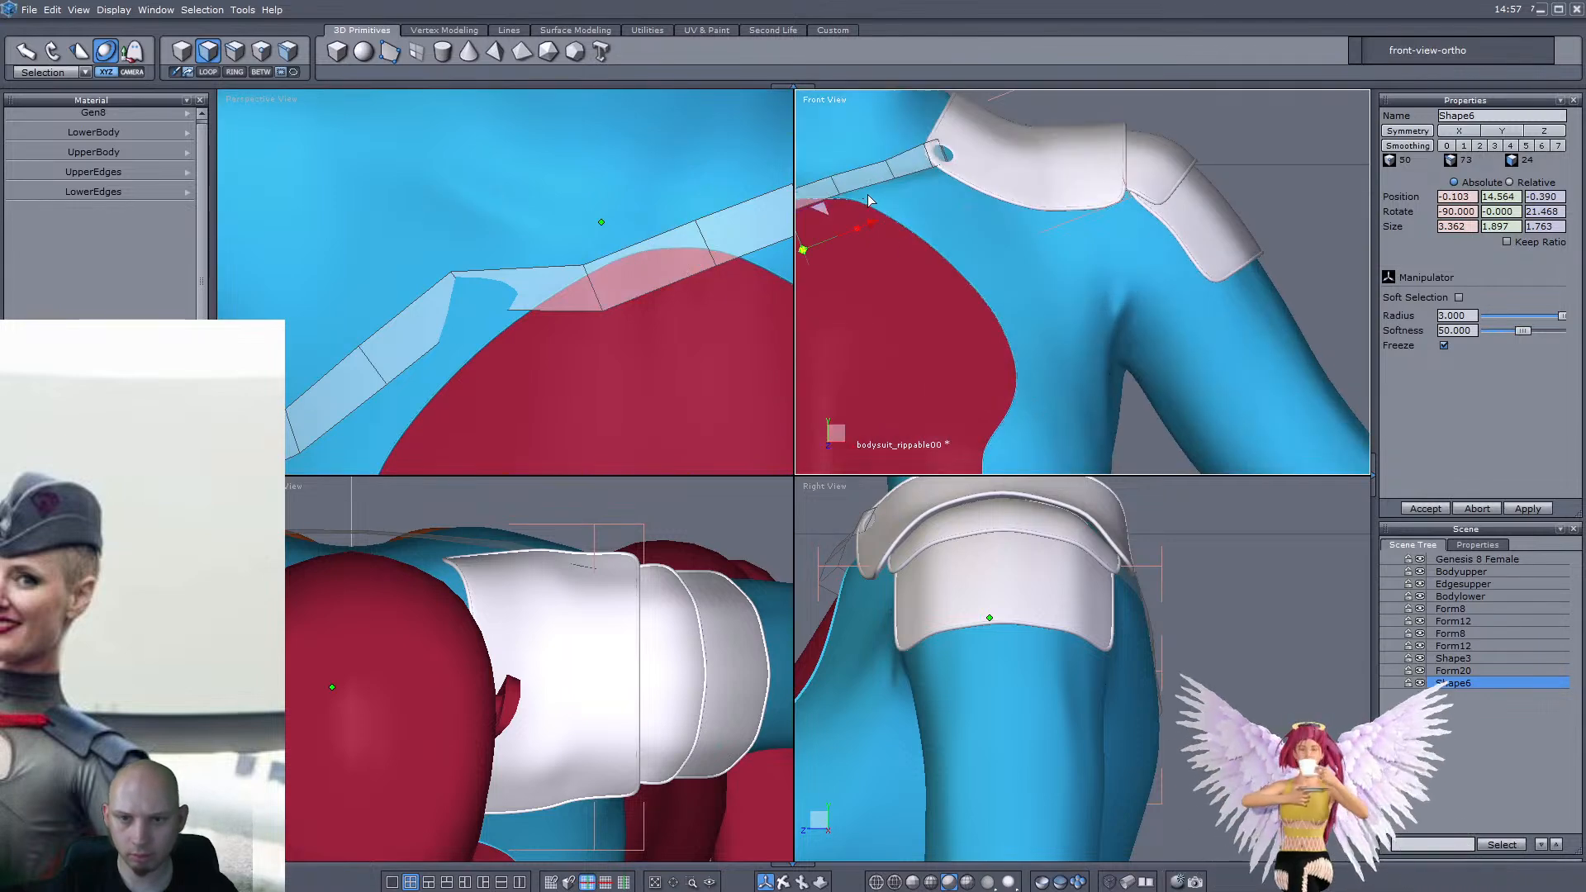
scroll(870, 201, down, 5)
scroll(1020, 240, up, 3)
scroll(1020, 226, up, 2)
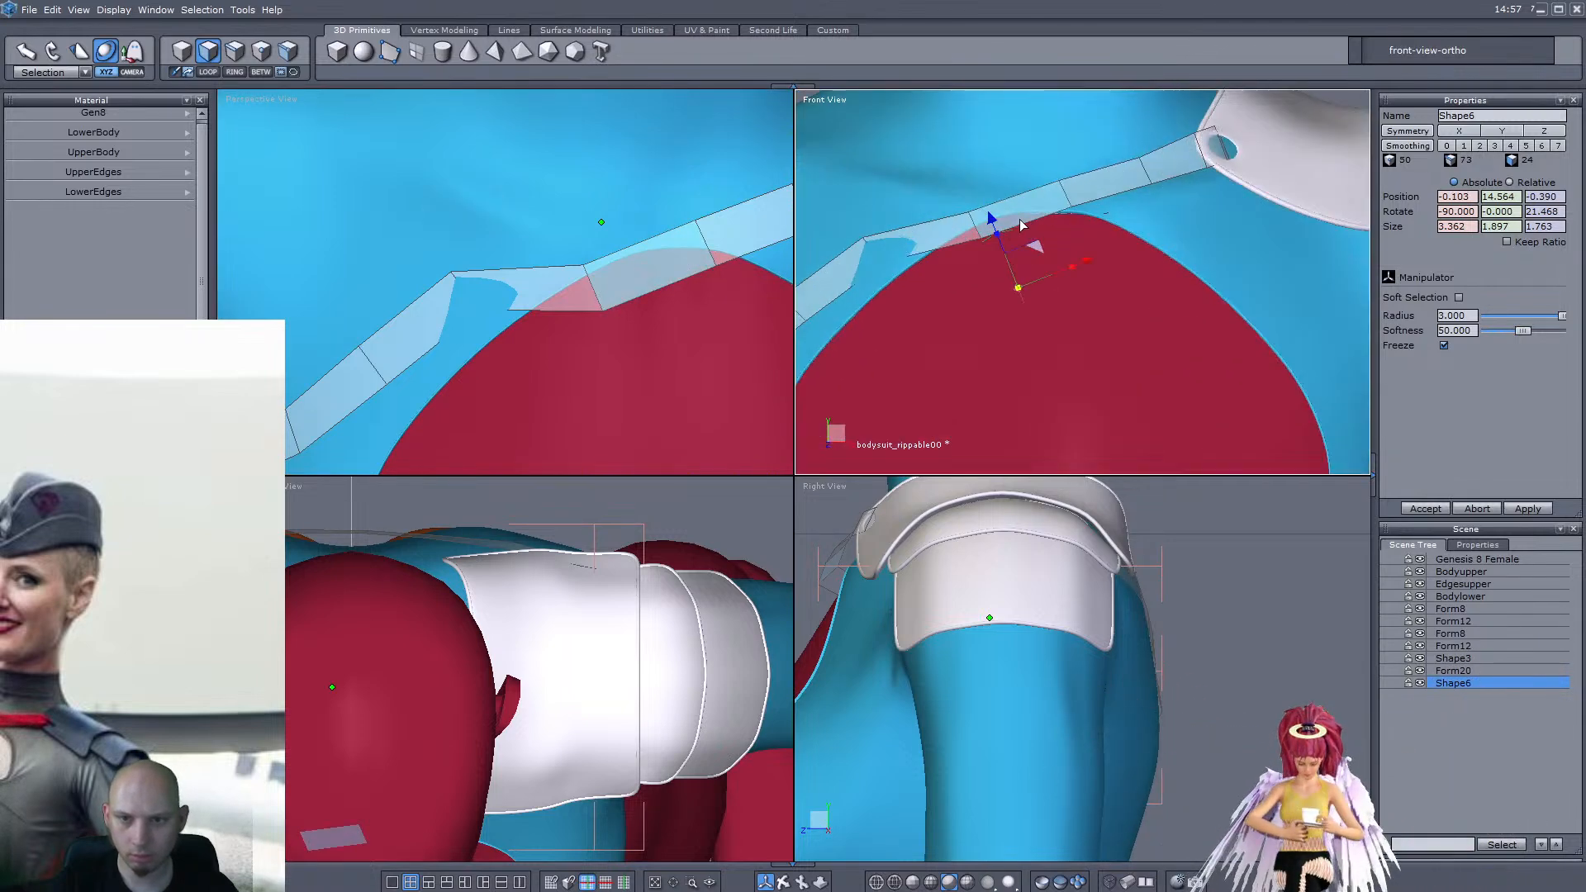
scroll(1028, 219, up, 2)
drag(989, 180, 994, 178)
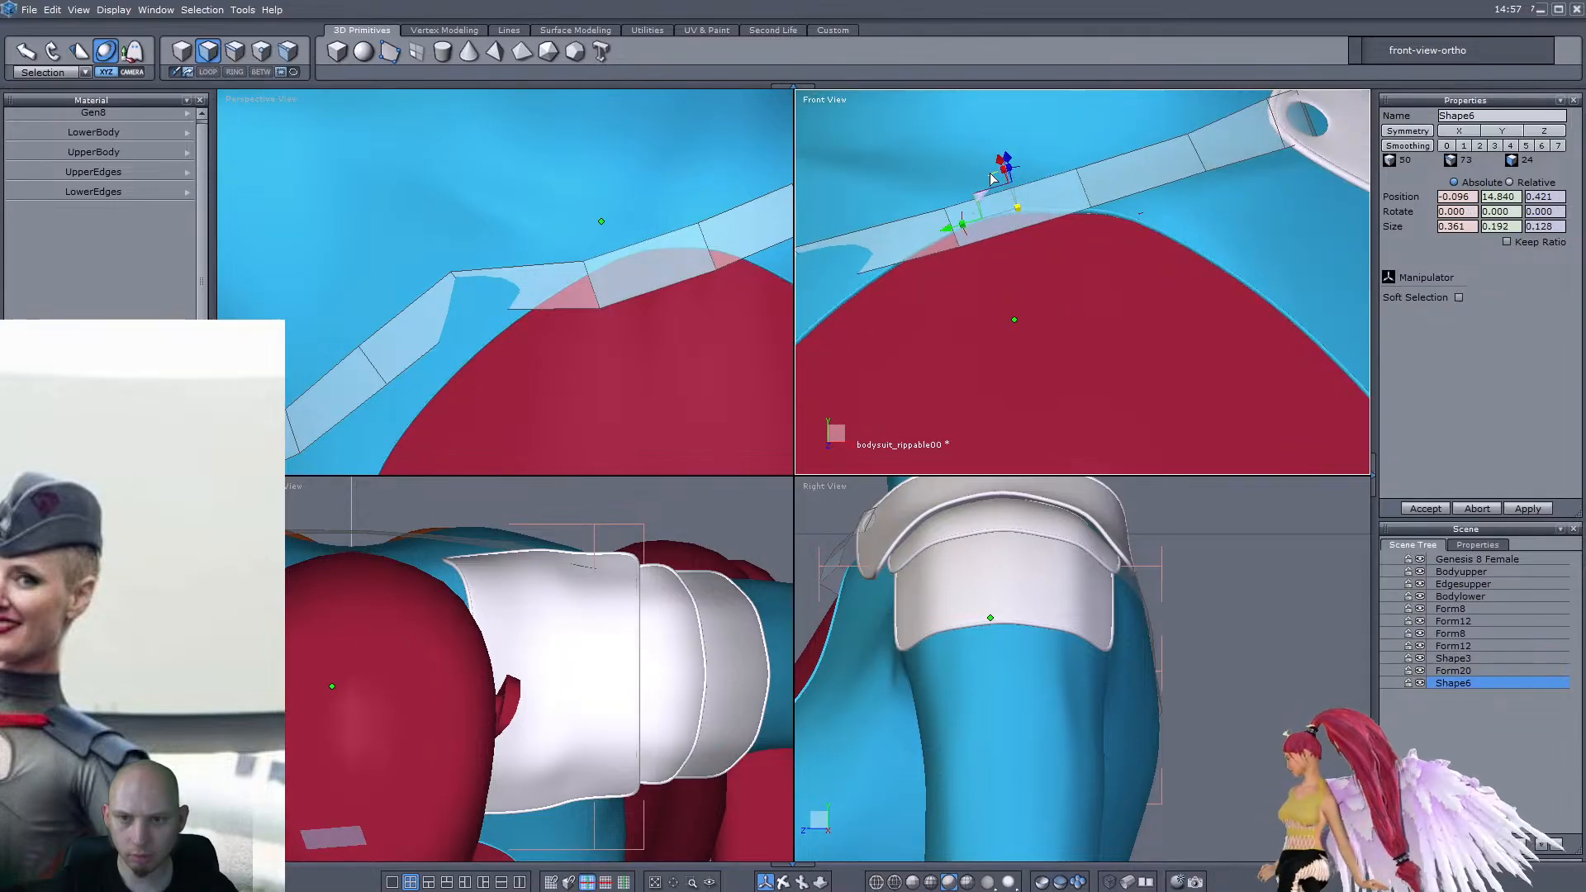
middle_drag(625, 216, 674, 159)
drag(691, 154, 621, 155)
middle_drag(562, 211, 489, 216)
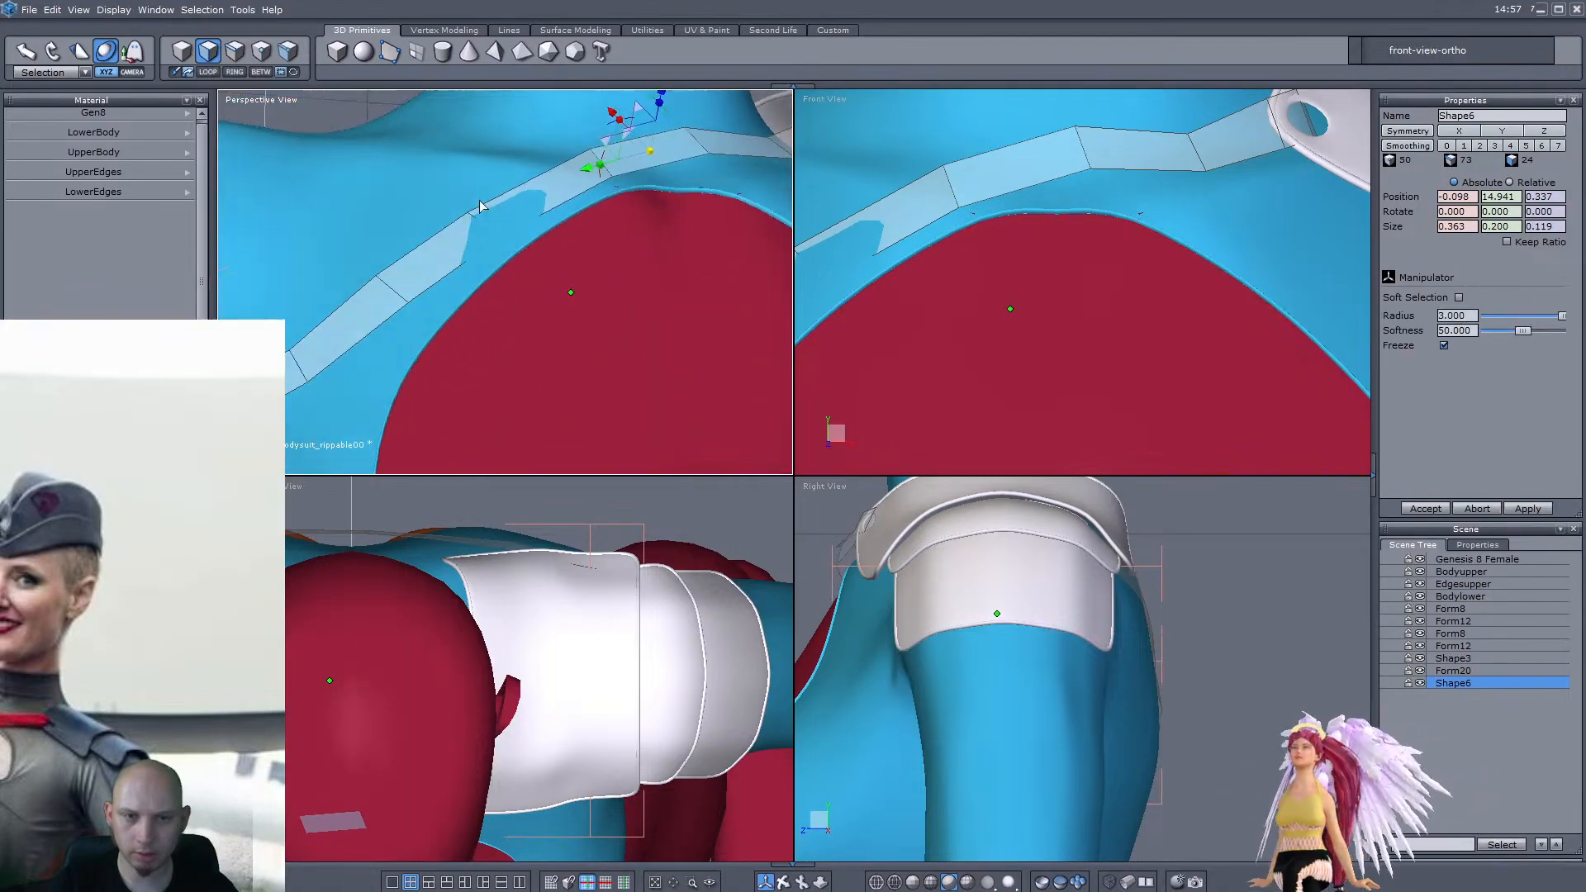
Examine the strap's path across the chest and its meeting point with the pad's hole from several angles
scroll(489, 185, down, 8)
scroll(521, 108, up, 3)
scroll(556, 129, down, 3)
scroll(565, 125, up, 5)
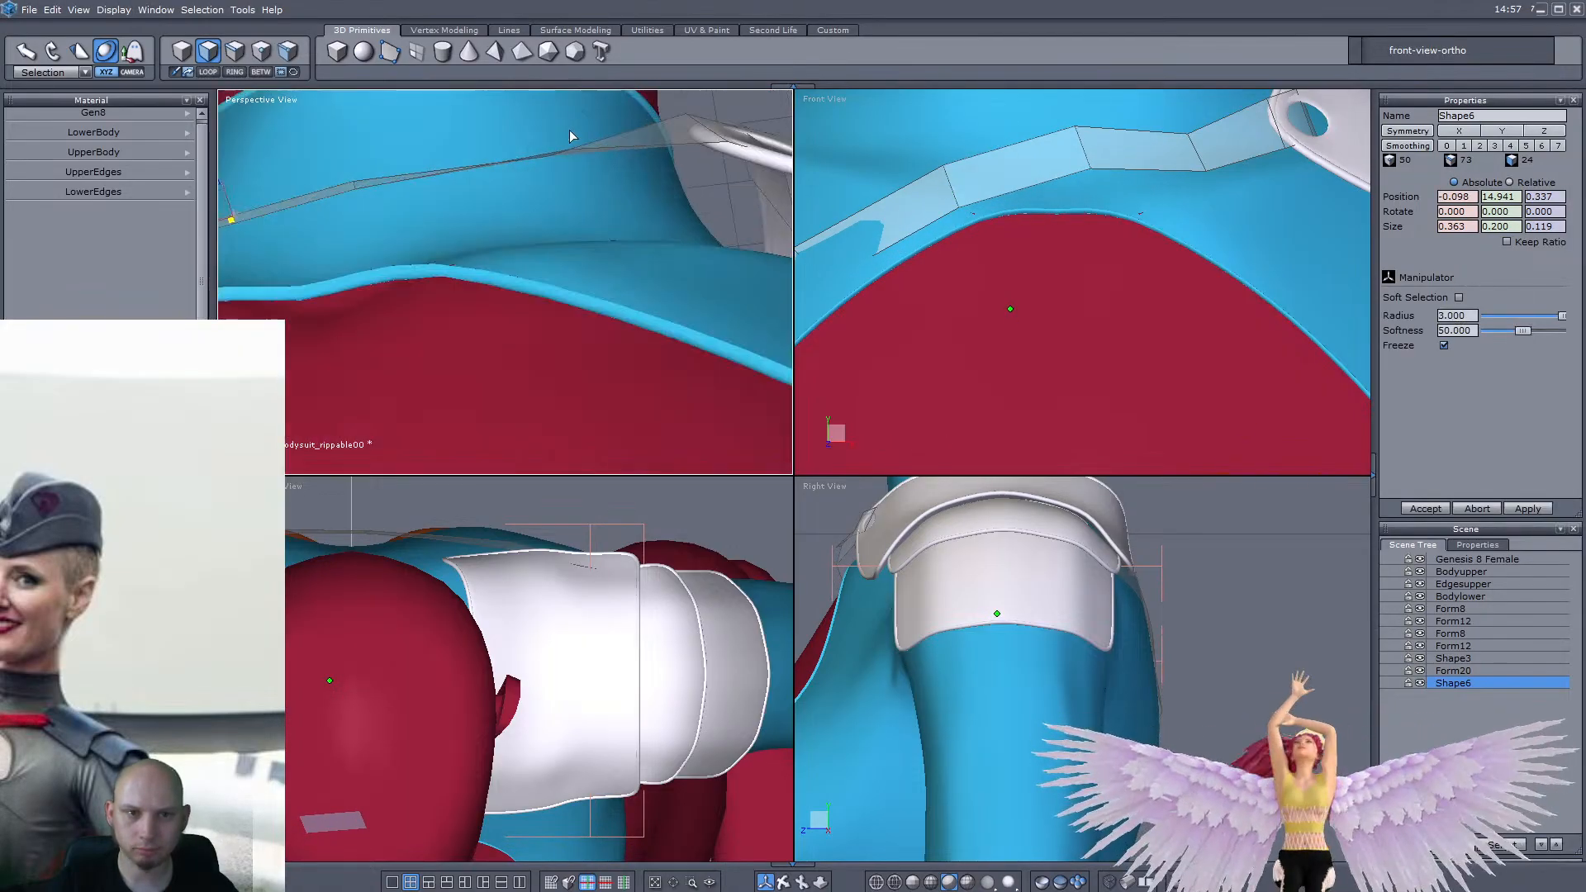
scroll(567, 124, down, 4)
scroll(577, 131, up, 4)
middle_drag(577, 132, 416, 219)
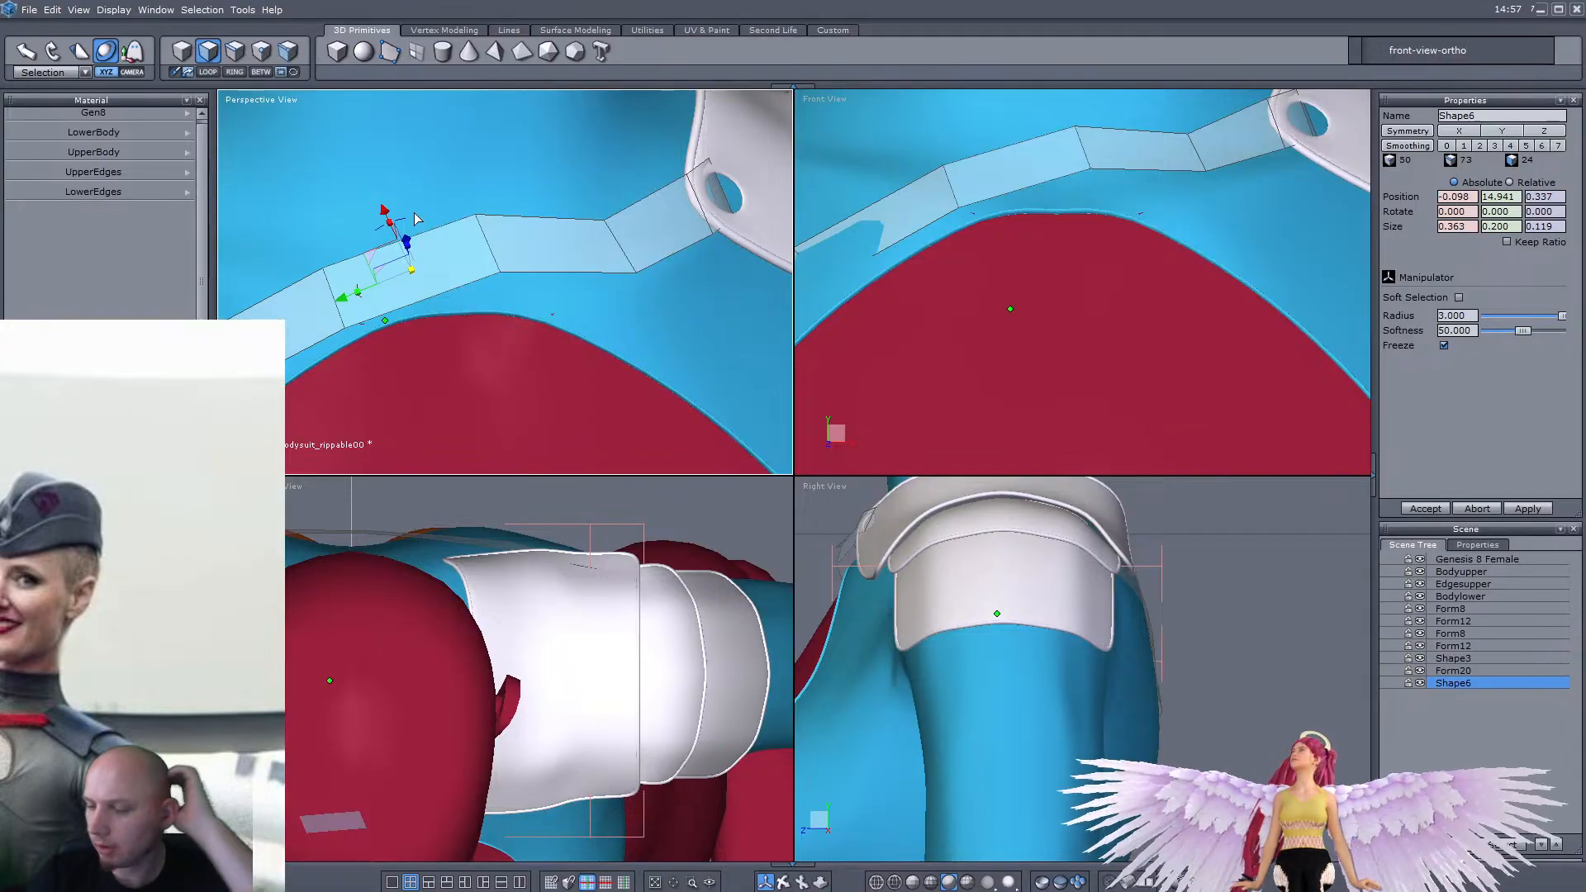
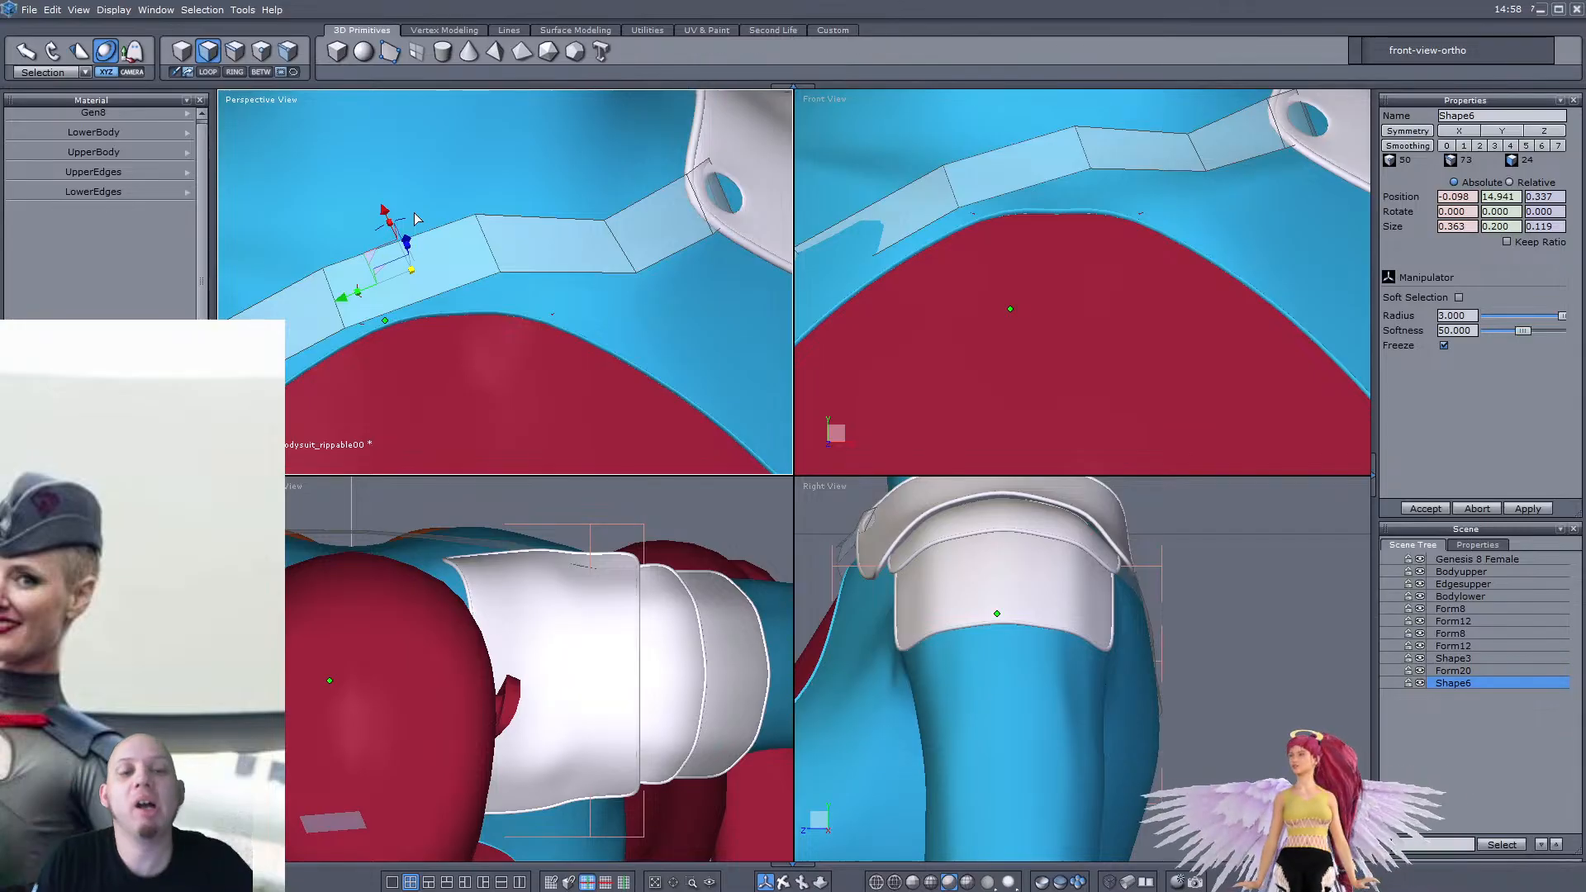
scroll(494, 137, down, 5)
middle_drag(471, 255, 752, 234)
scroll(451, 234, up, 5)
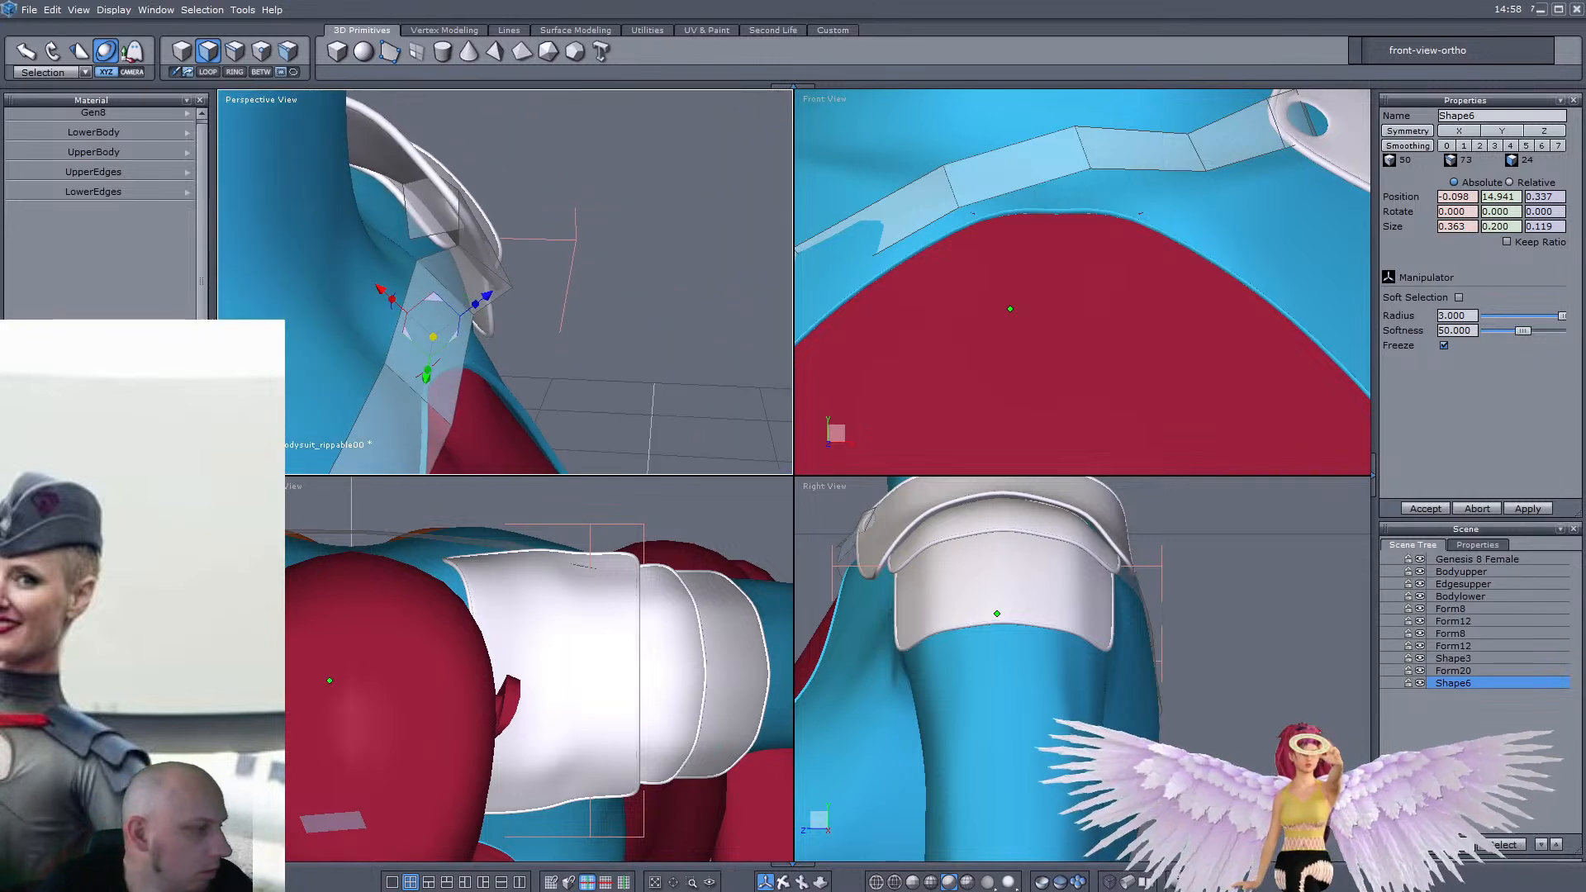
middle_drag(524, 307, 482, 255)
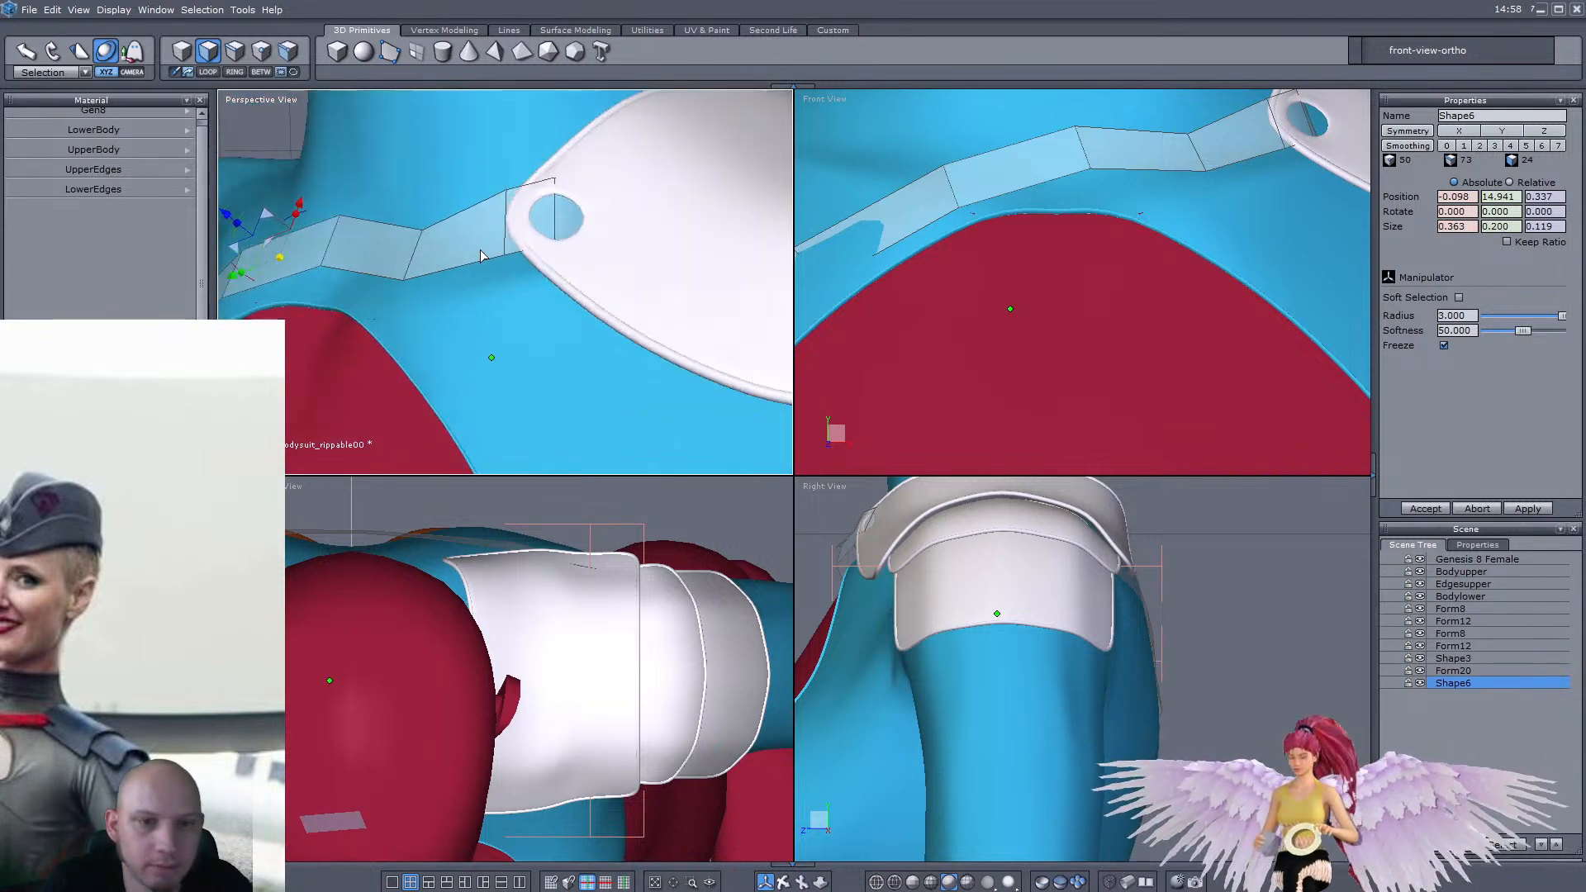
Delete the Form20 object and select the shoulder panel Shape3
click(182, 52)
scroll(531, 251, up, 3)
click(531, 251)
right_drag(531, 251, 306, 189)
scroll(307, 189, up, 3)
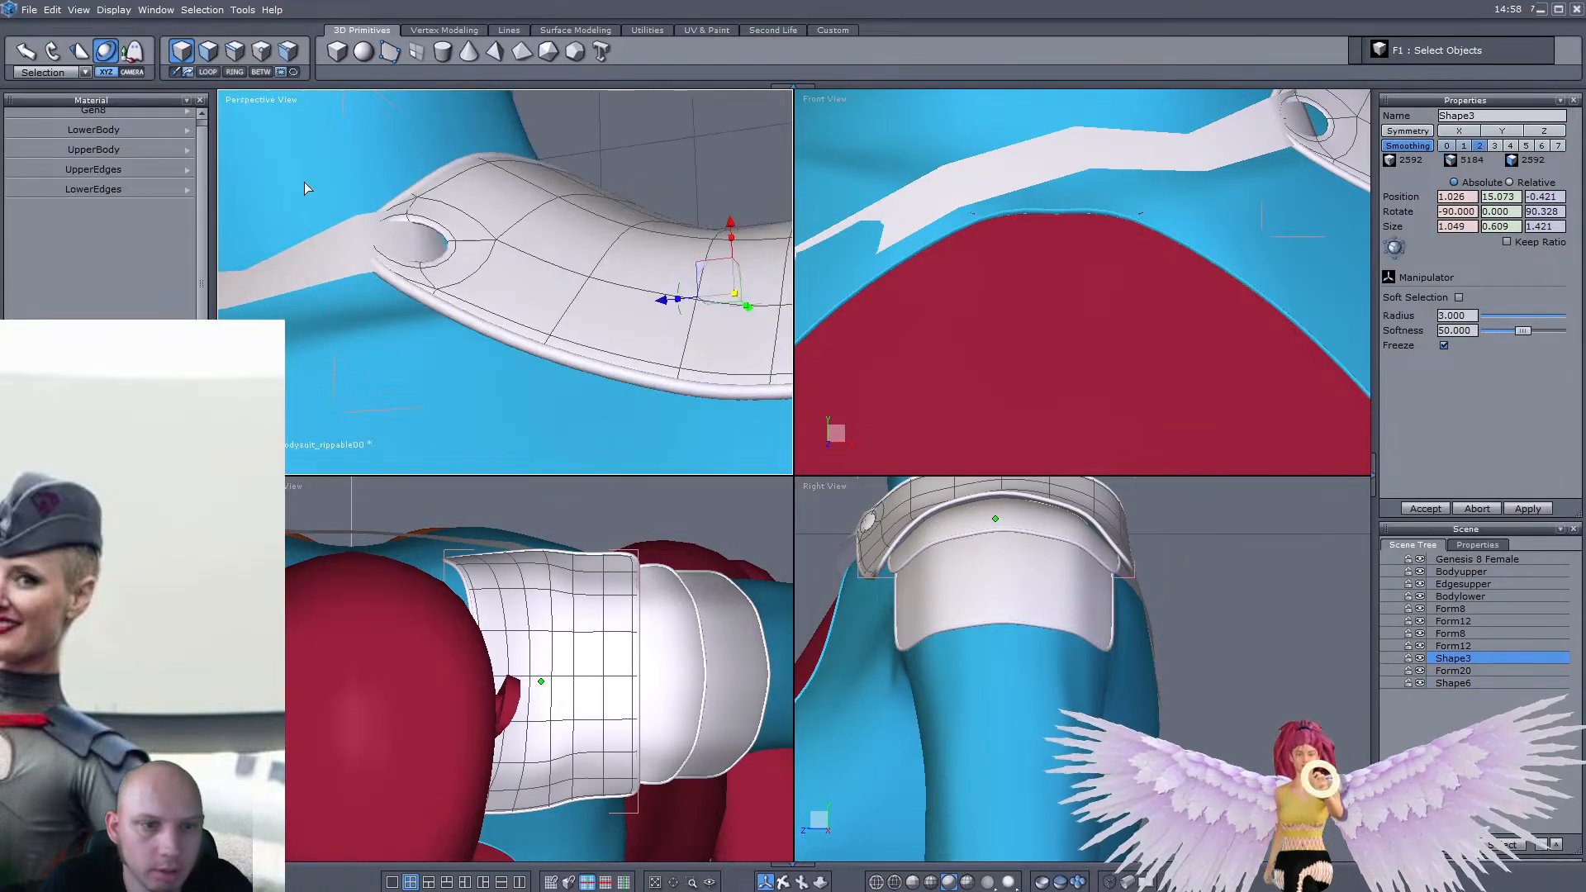
scroll(394, 212, up, 1)
click(405, 192)
scroll(405, 192, down, 4)
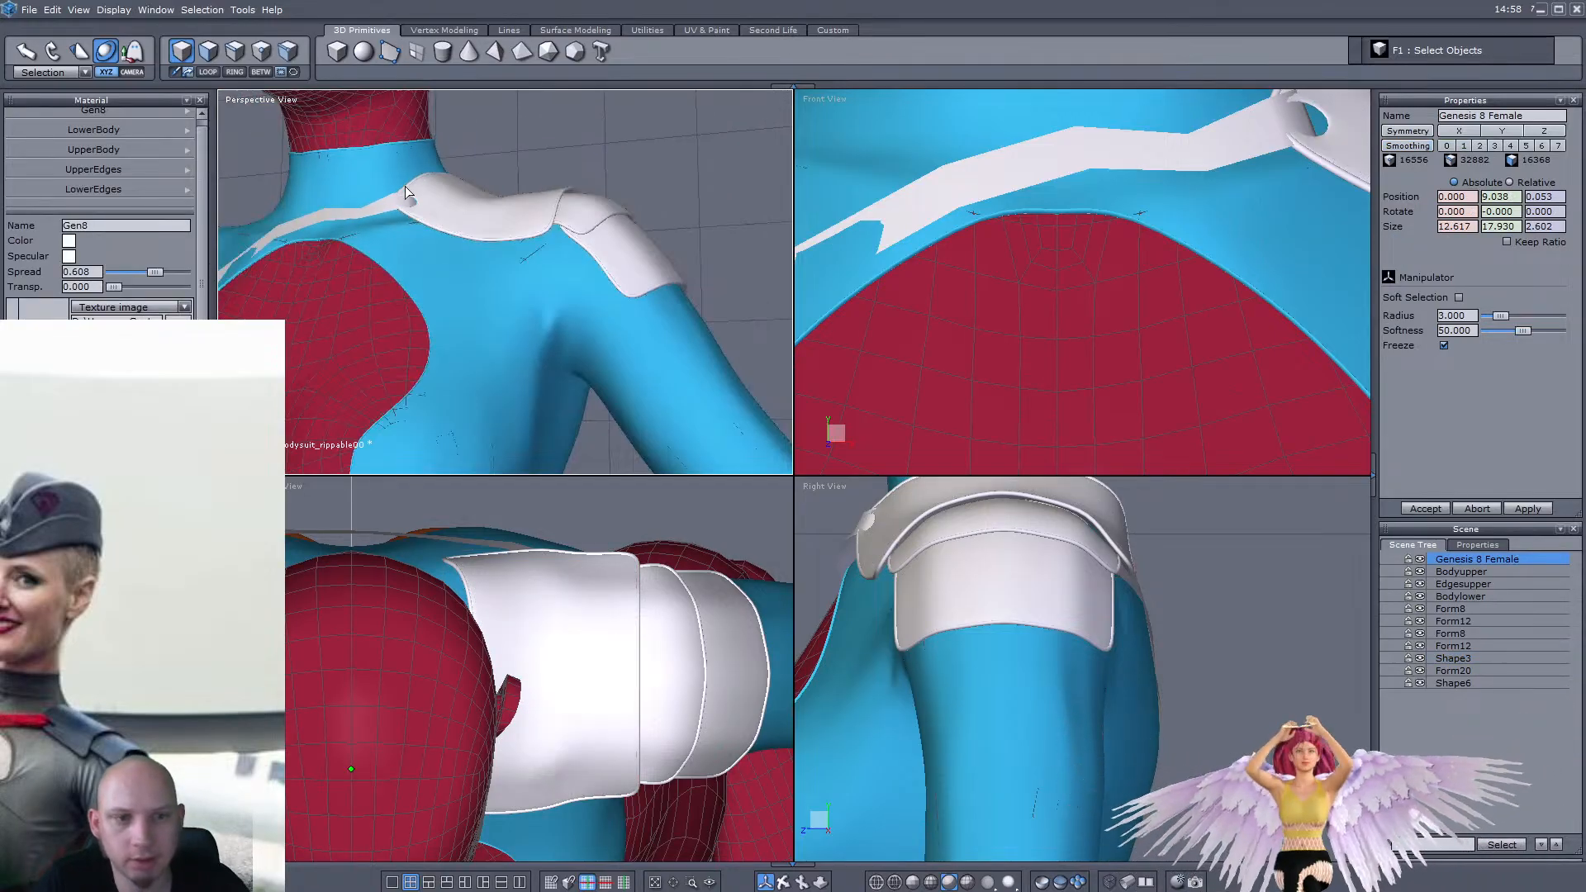
click(1440, 670)
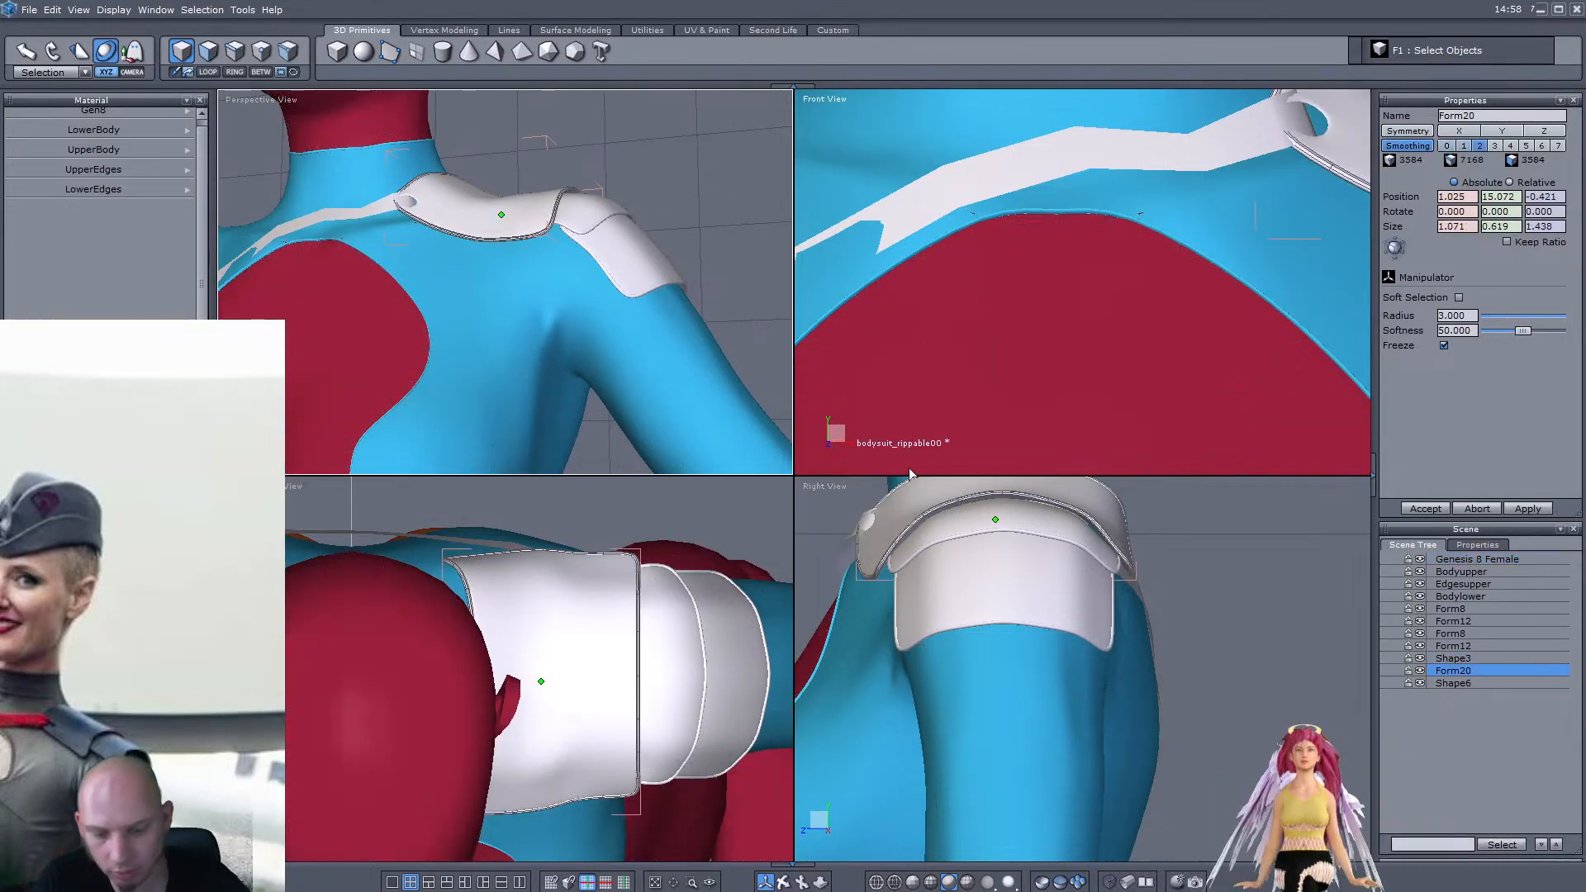
key(Delete)
click(605, 267)
scroll(605, 268, up, 5)
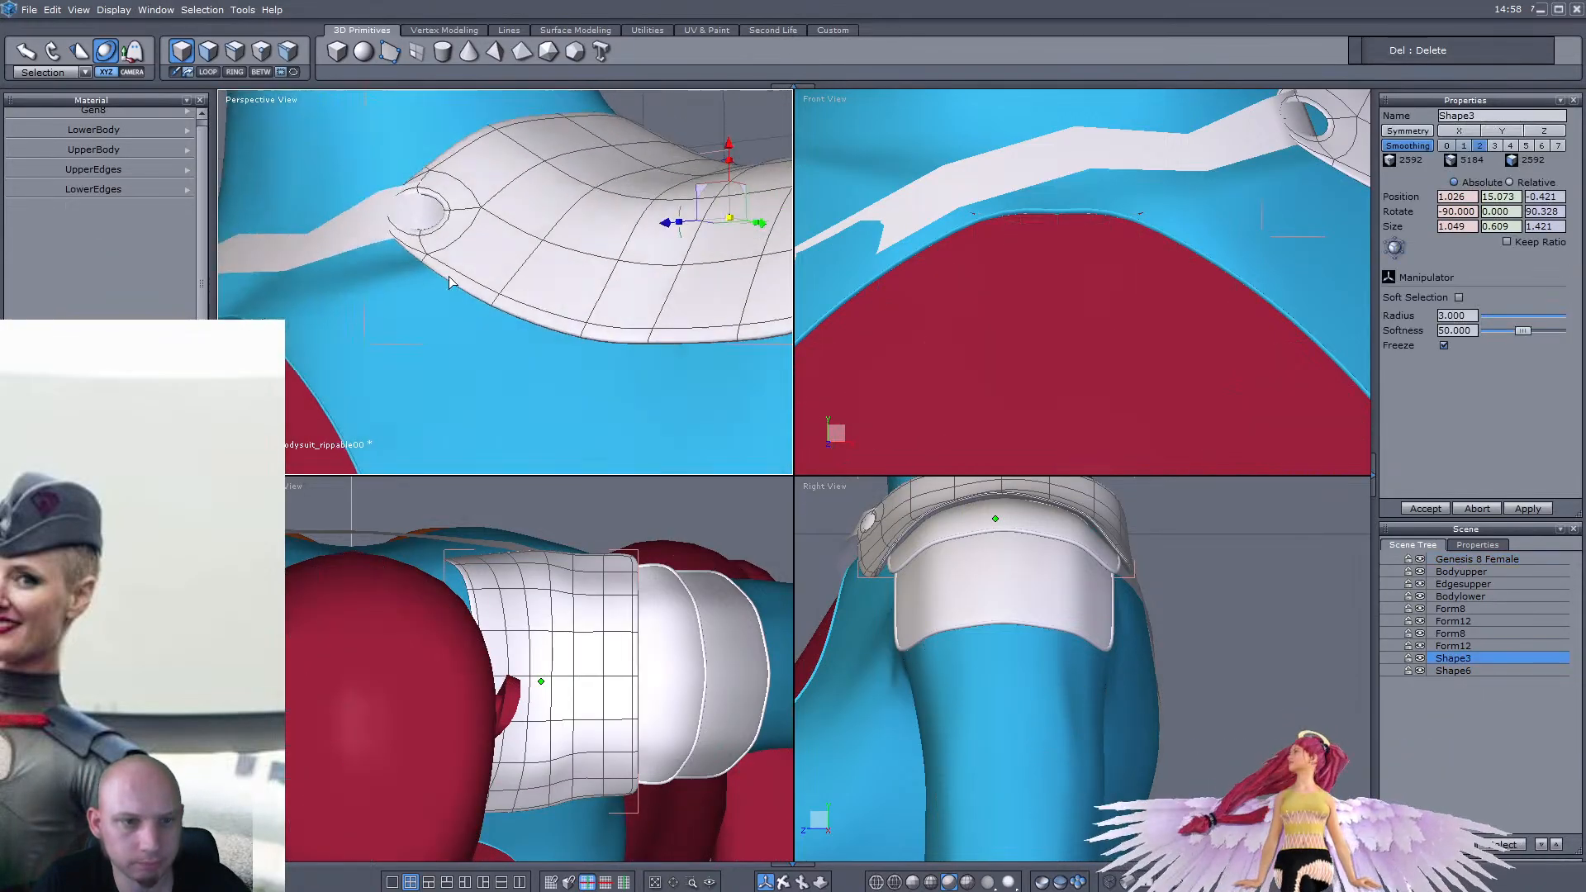
click(208, 51)
right_drag(413, 248, 476, 292)
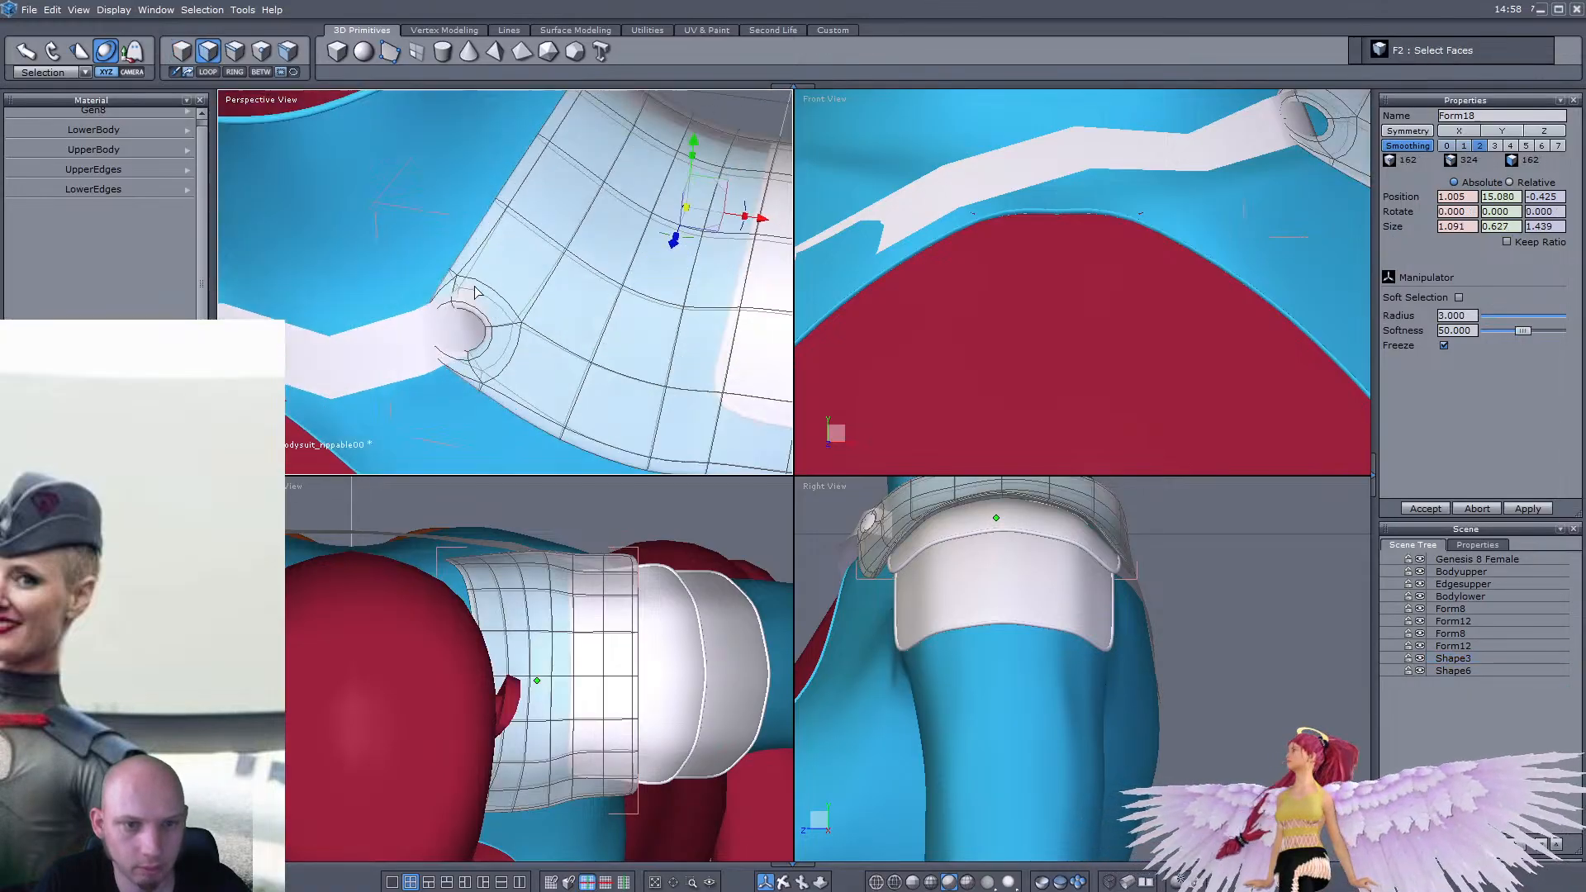
drag(529, 423, 530, 424)
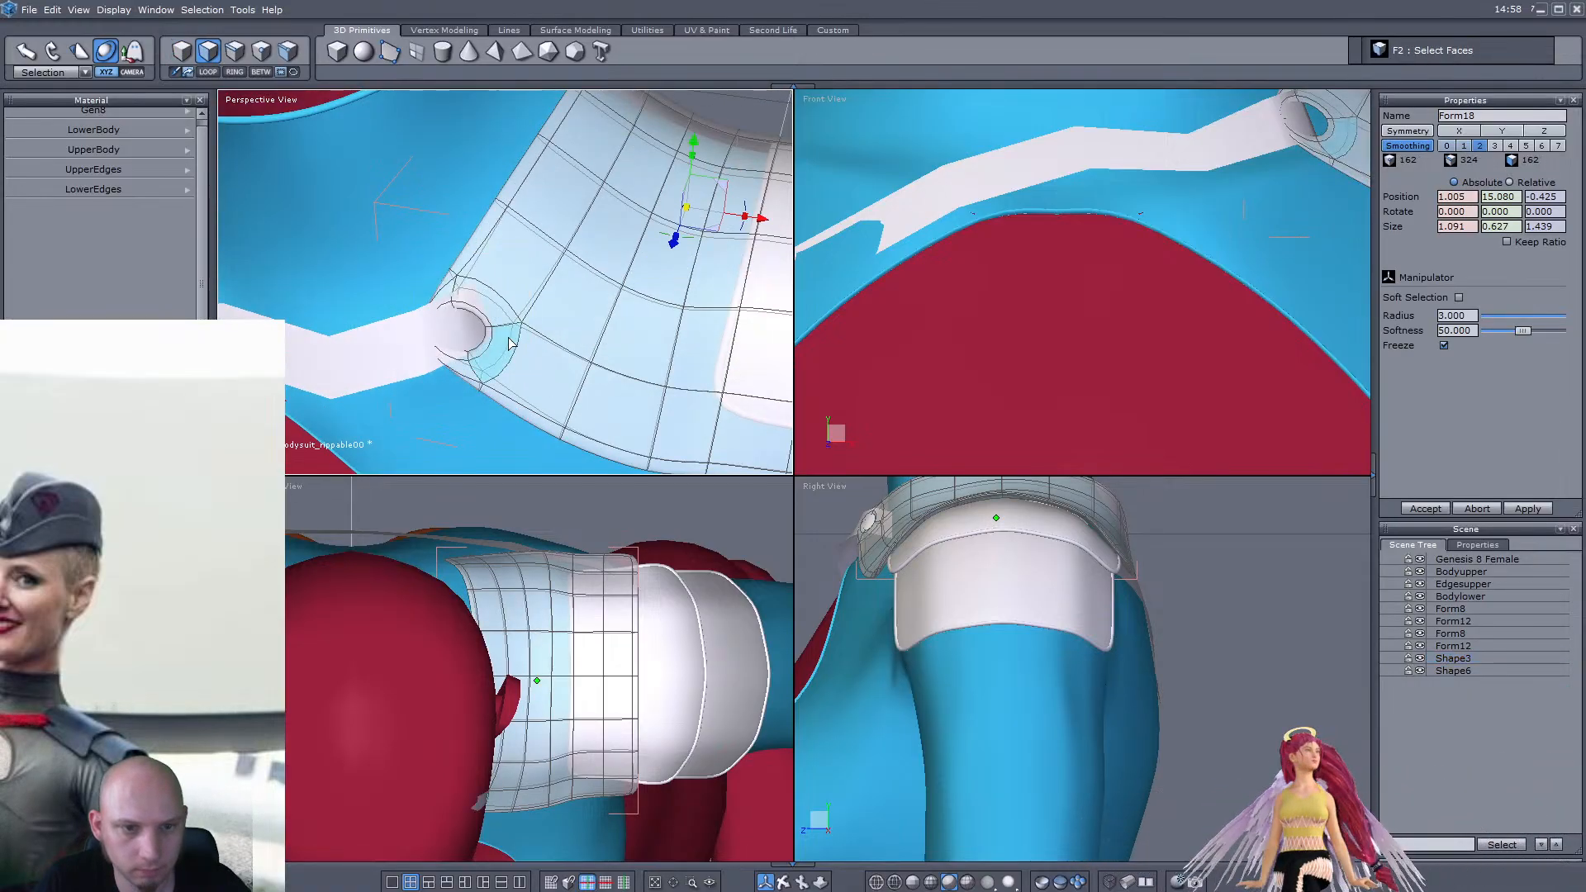
scroll(503, 322, up, 5)
scroll(502, 323, down, 3)
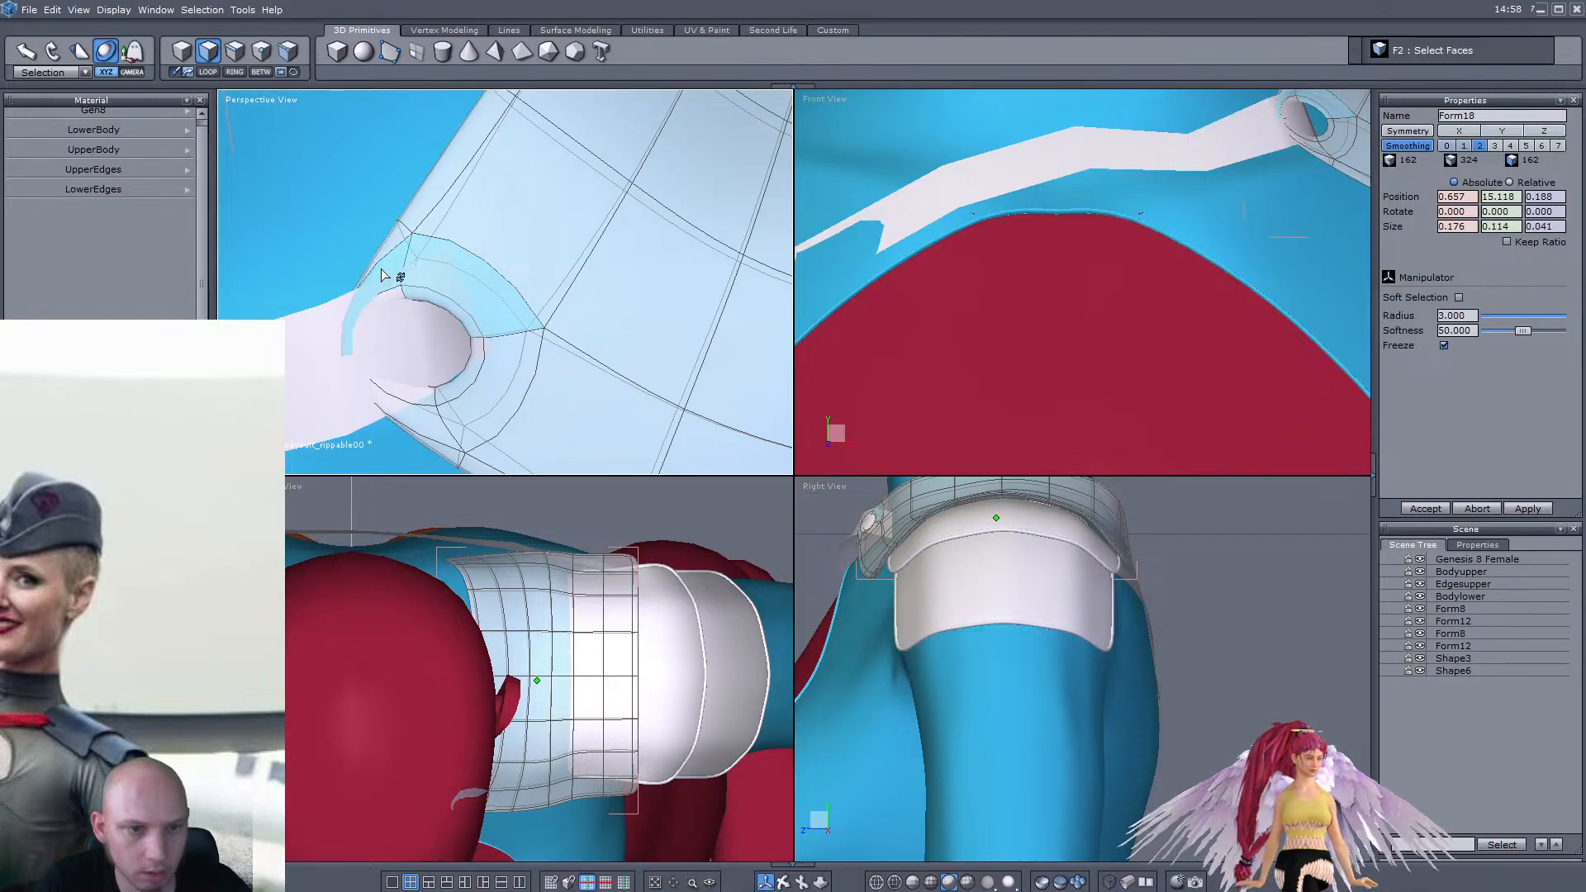
Save the file and turn off smoothing on the shoulder panel Shape3
click(183, 51)
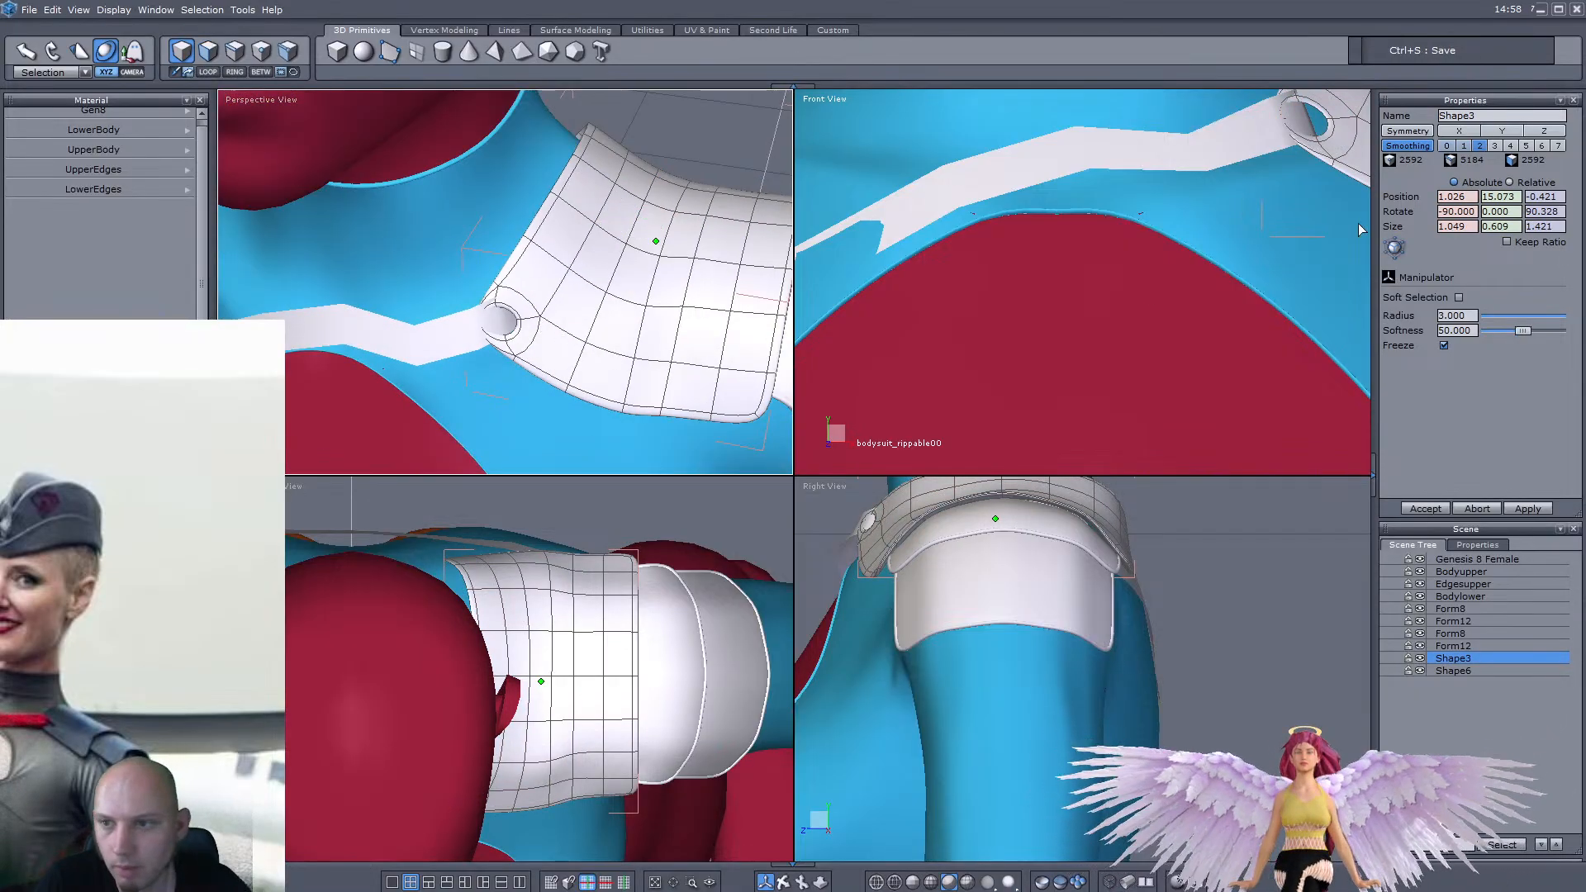
click(1405, 147)
scroll(517, 360, up, 2)
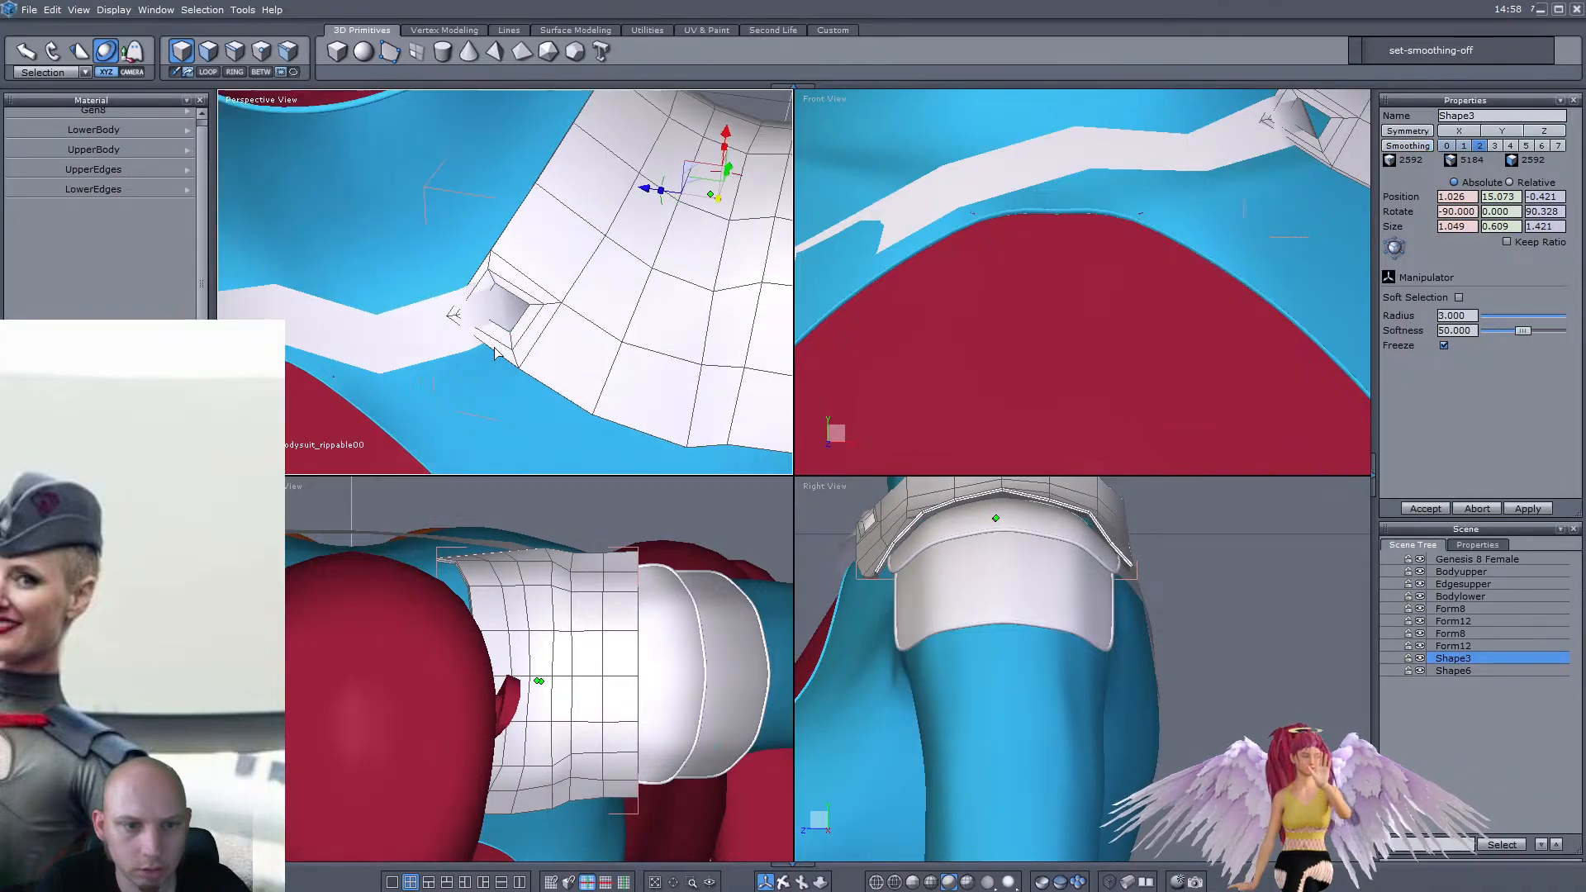
Select the ring of faces around the panel's hole and shift it down and back with the manipulator's reference set to World
click(208, 51)
click(455, 321)
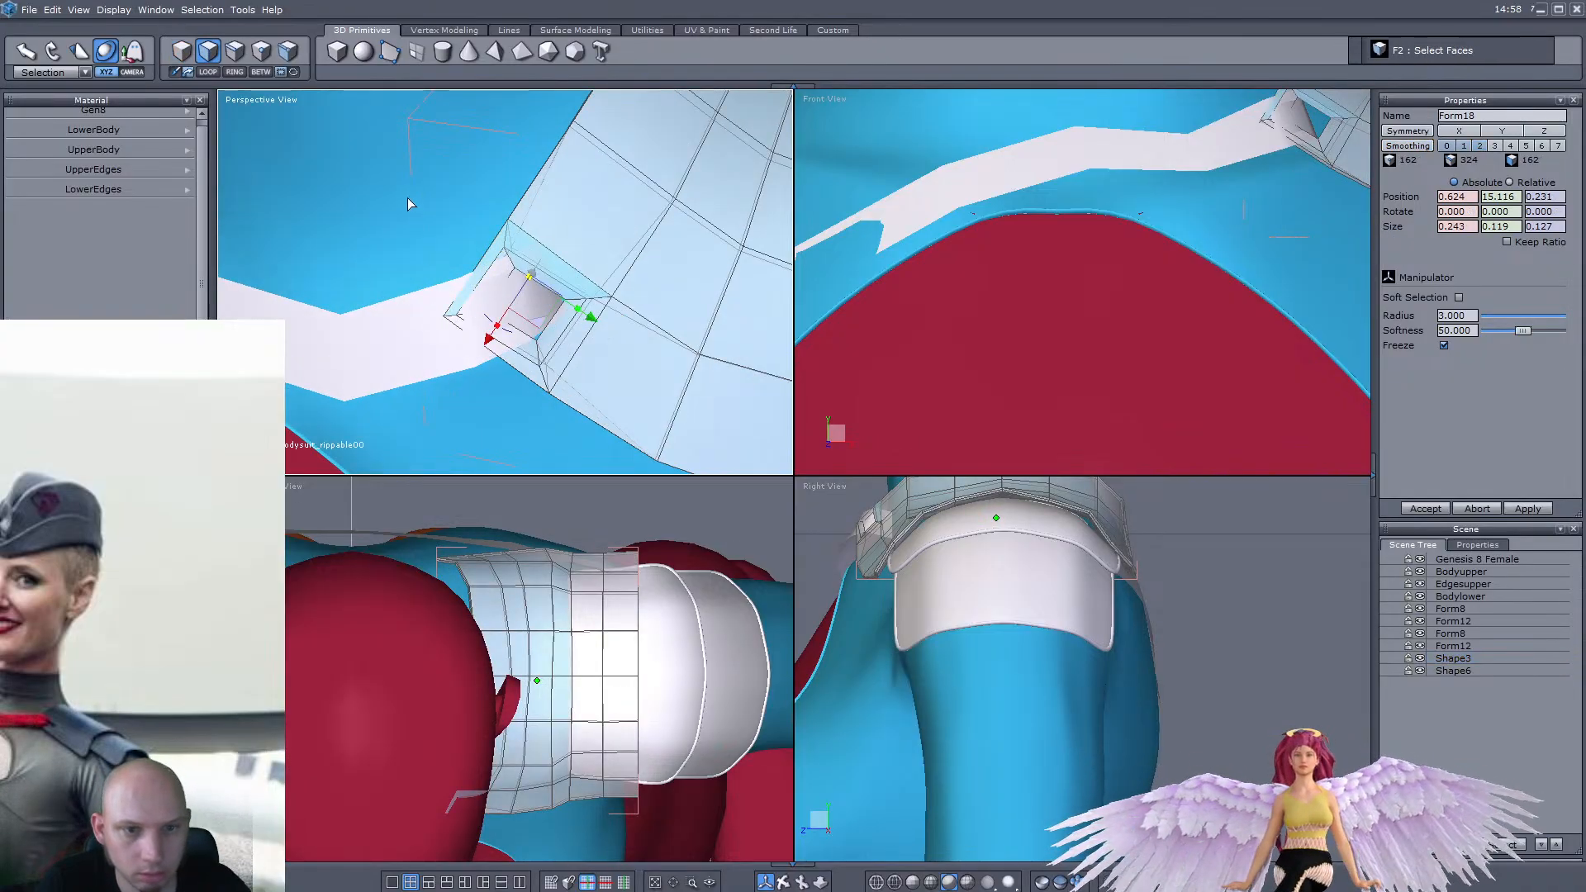
drag(574, 395, 624, 421)
middle_drag(496, 331, 247, 215)
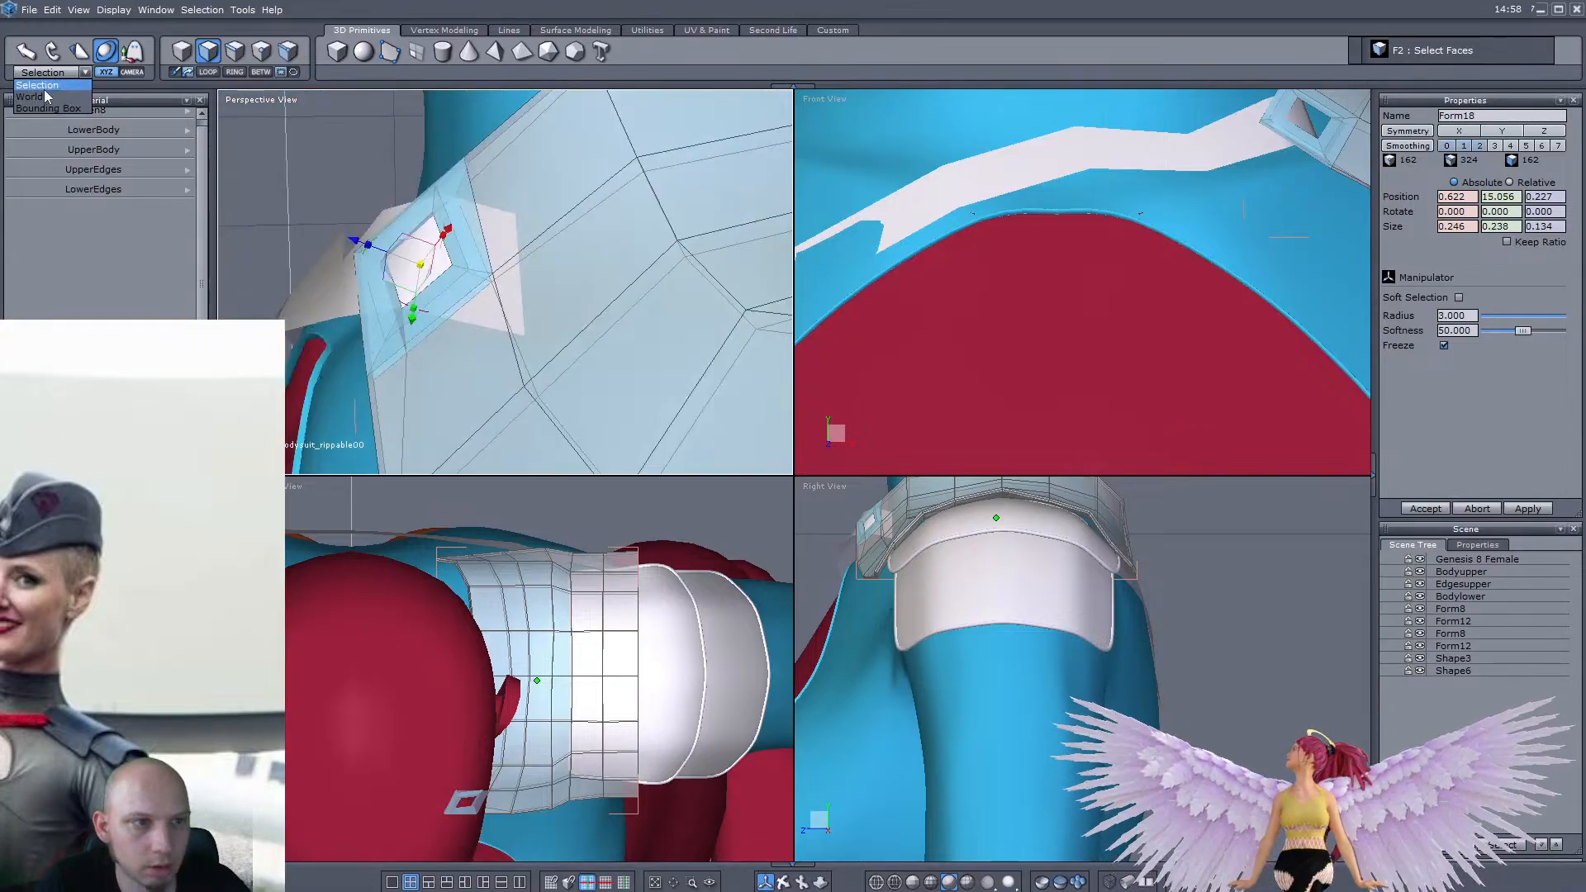
middle_drag(52, 102, 372, 194)
drag(394, 193, 442, 231)
middle_drag(442, 230, 754, 343)
middle_drag(513, 268, 374, 289)
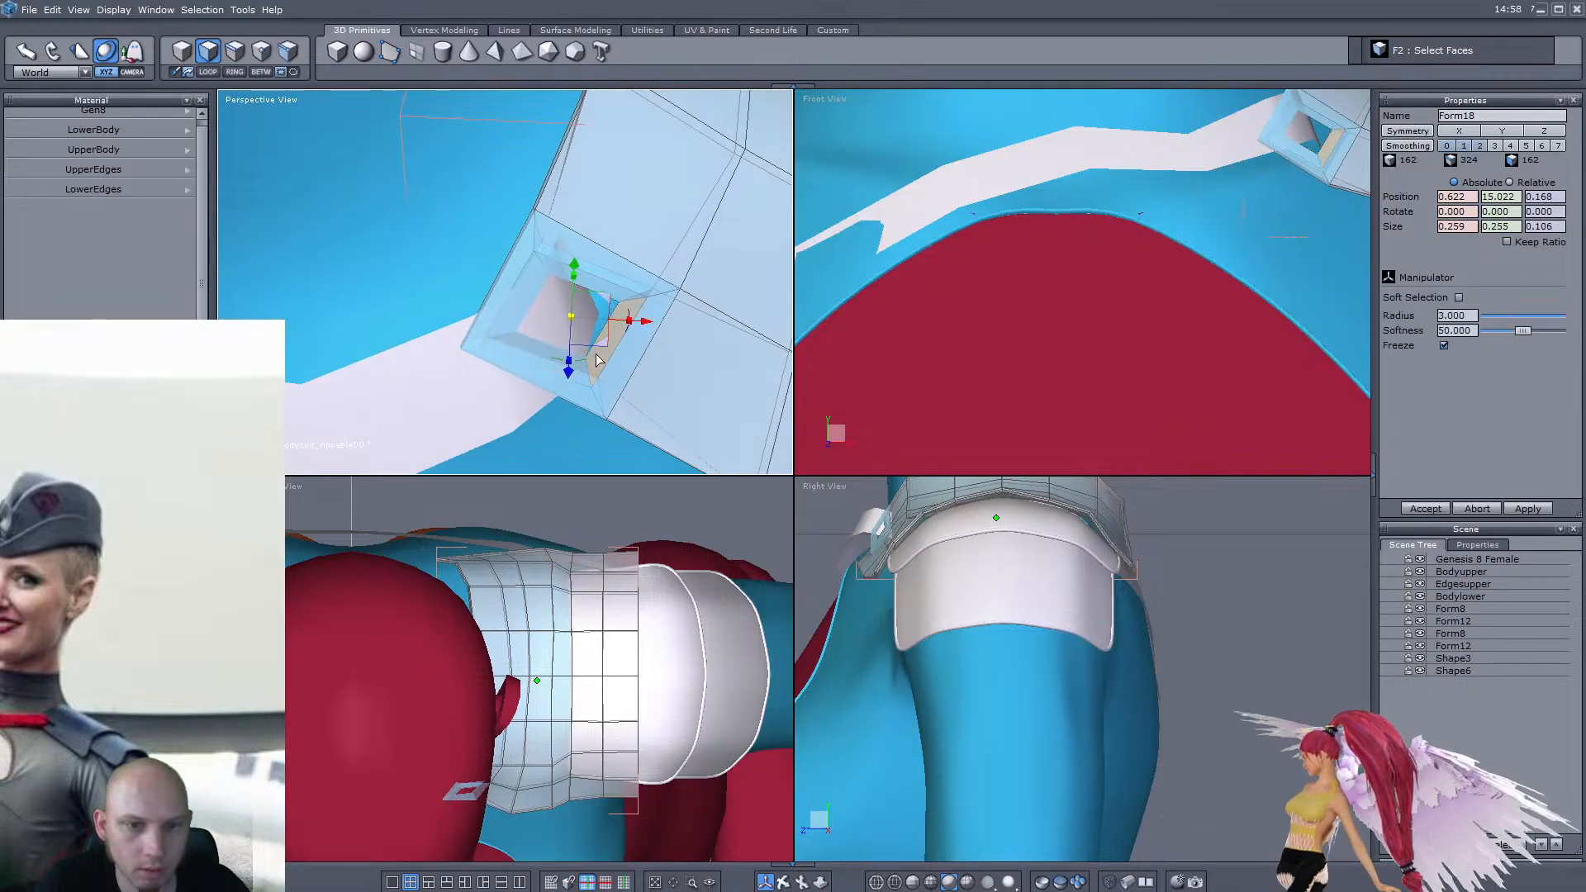
Push the ring of faces around the hole further back toward the body, behind the strap's end
middle_drag(625, 251, 630, 151)
scroll(1068, 334, down, 5)
scroll(976, 270, up, 8)
scroll(975, 270, down, 5)
scroll(1022, 273, up, 7)
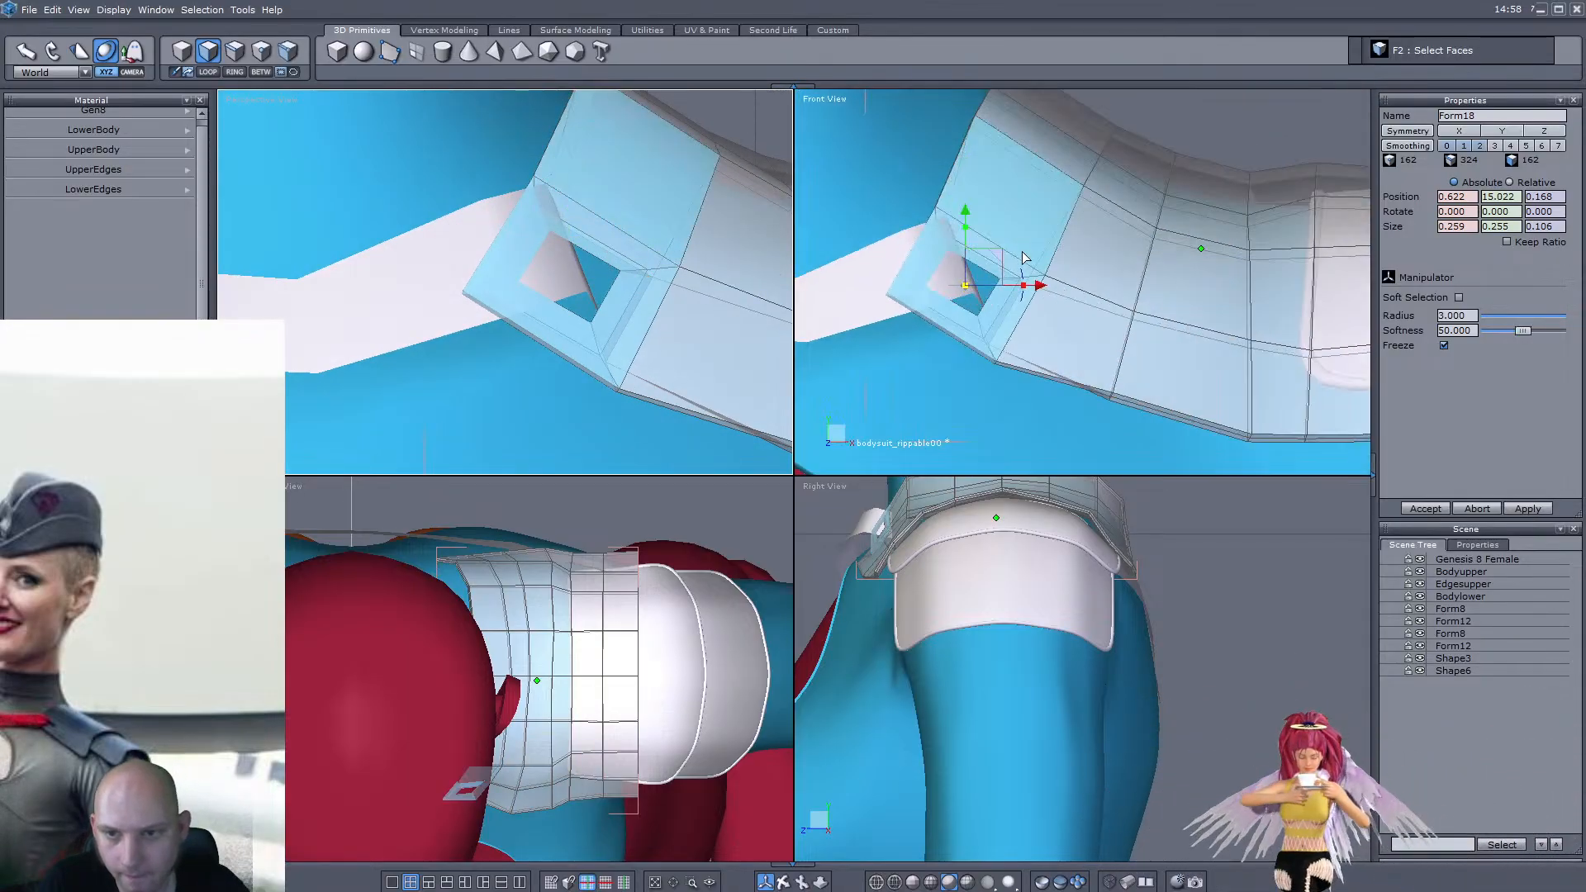
middle_drag(537, 273, 474, 248)
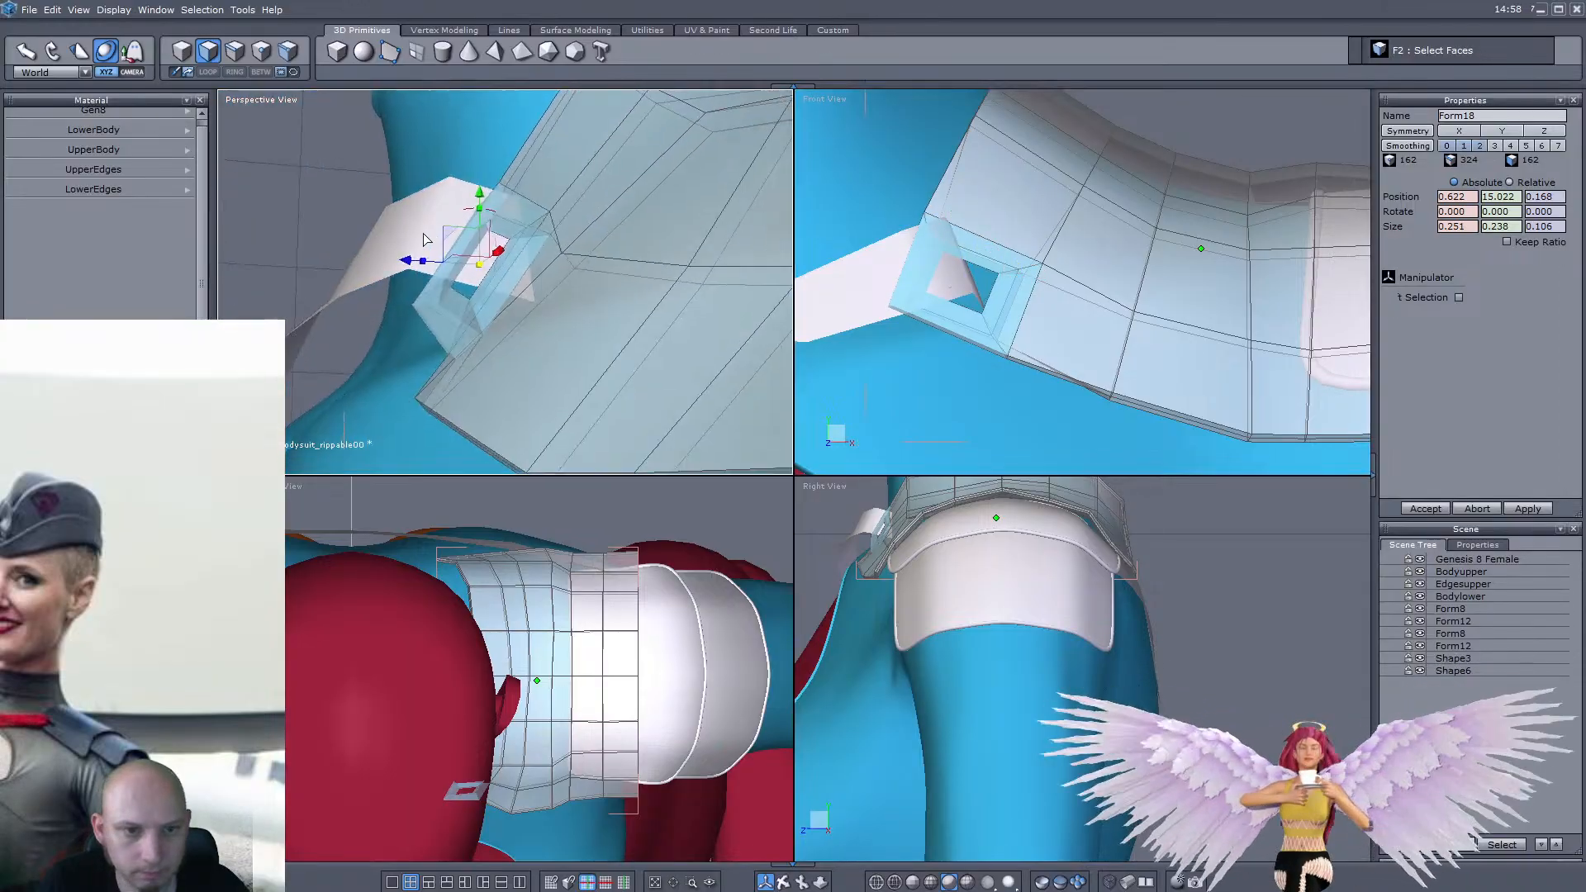
drag(474, 248, 516, 259)
mouse_move(496, 257)
middle_down()
mouse_move(358, 235)
mouse_move(606, 233)
mouse_move(637, 306)
mouse_move(552, 310)
middle_up()
Select the panel's front rim edge next to the hole section and move it toward the body
click(237, 52)
middle_drag(478, 454, 572, 315)
middle_drag(508, 426, 534, 292)
drag(457, 271, 532, 299)
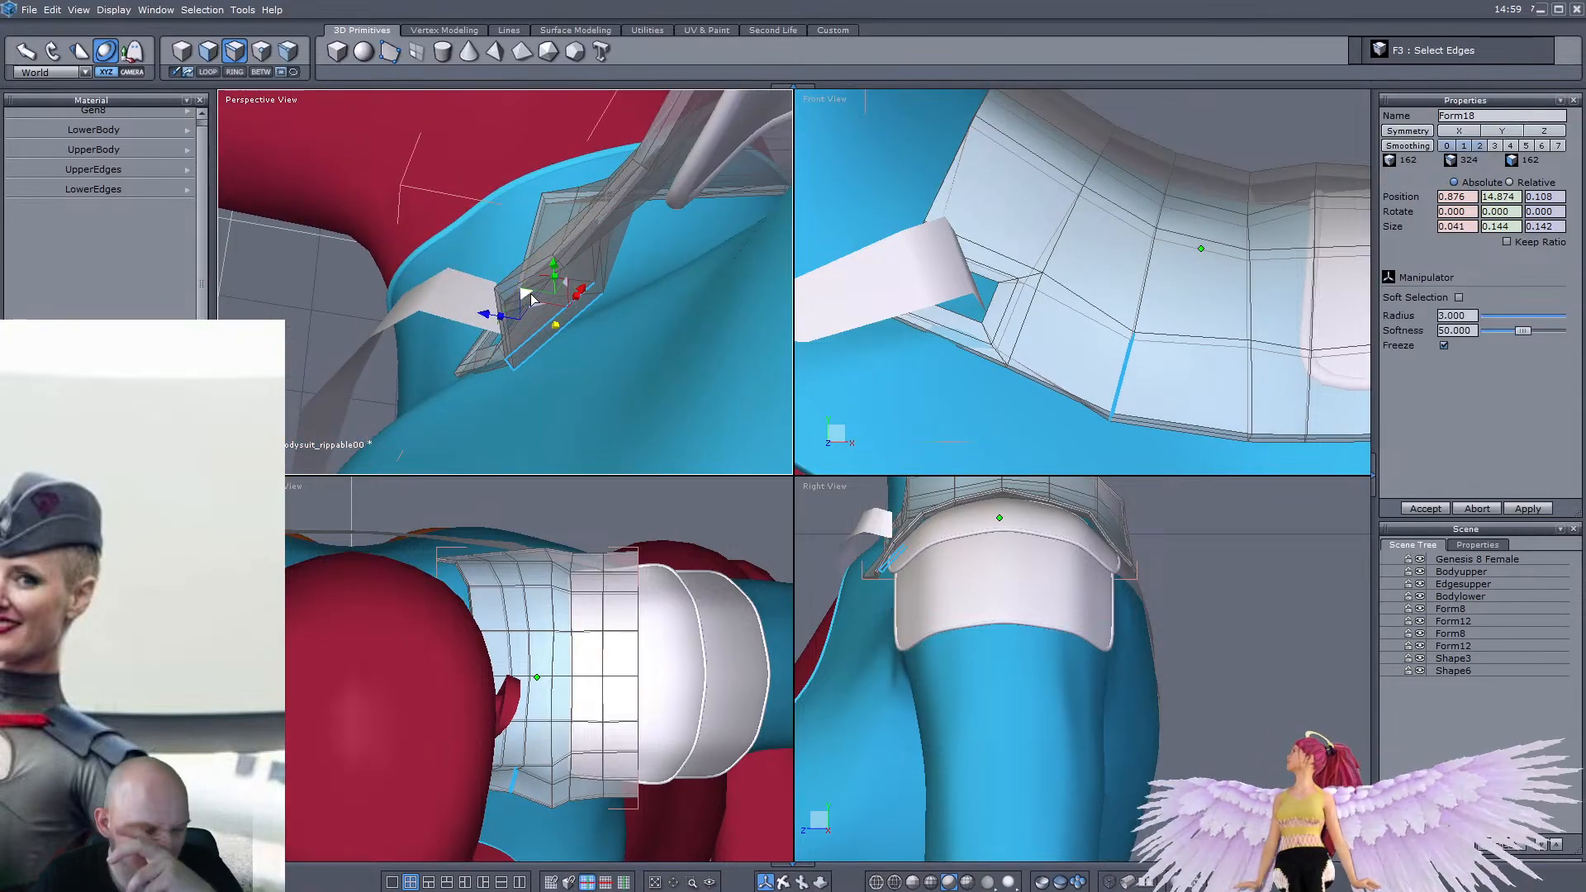
middle_drag(393, 320, 501, 370)
drag(525, 304, 510, 307)
Select all edges around the panel's hole and adjust their position behind the strap's end
middle_drag(447, 332, 398, 248)
drag(357, 215, 522, 367)
middle_drag(522, 367, 465, 332)
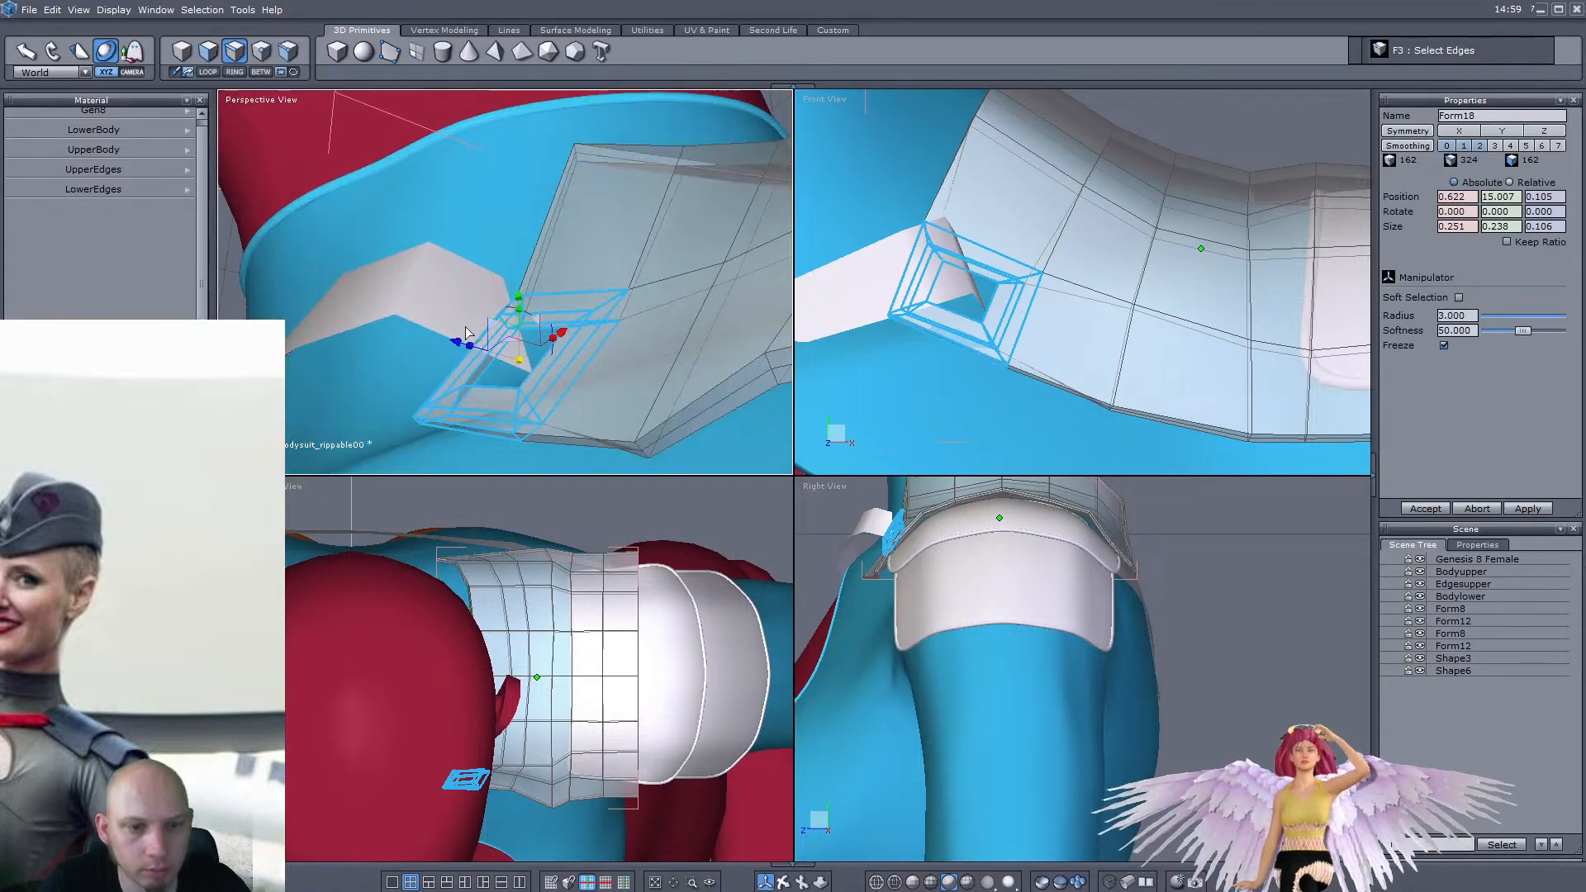
drag(485, 332, 483, 326)
middle_drag(483, 325, 521, 347)
Select only the front rim edge nearest the lower pad layer and move it inward toward the neck, to about X 1.024
drag(437, 407, 438, 408)
middle_drag(482, 387, 513, 314)
scroll(512, 314, up, 5)
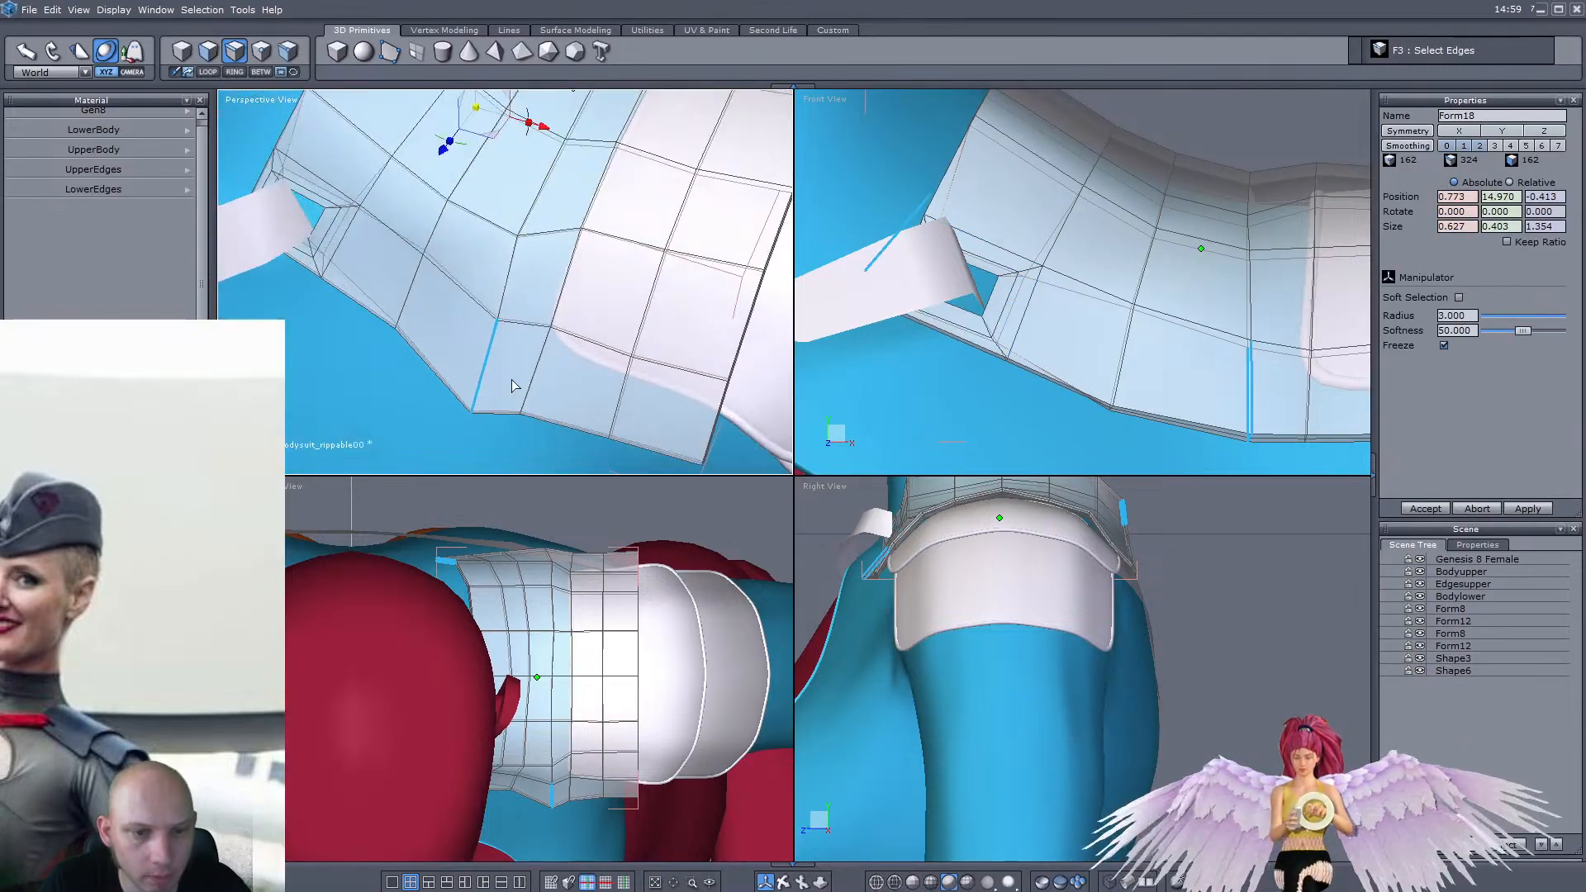
drag(445, 428, 446, 427)
middle_drag(446, 426, 512, 380)
mouse_move(513, 381)
mouse_down()
mouse_move(516, 332)
mouse_move(507, 351)
mouse_up()
middle_drag(507, 351, 458, 323)
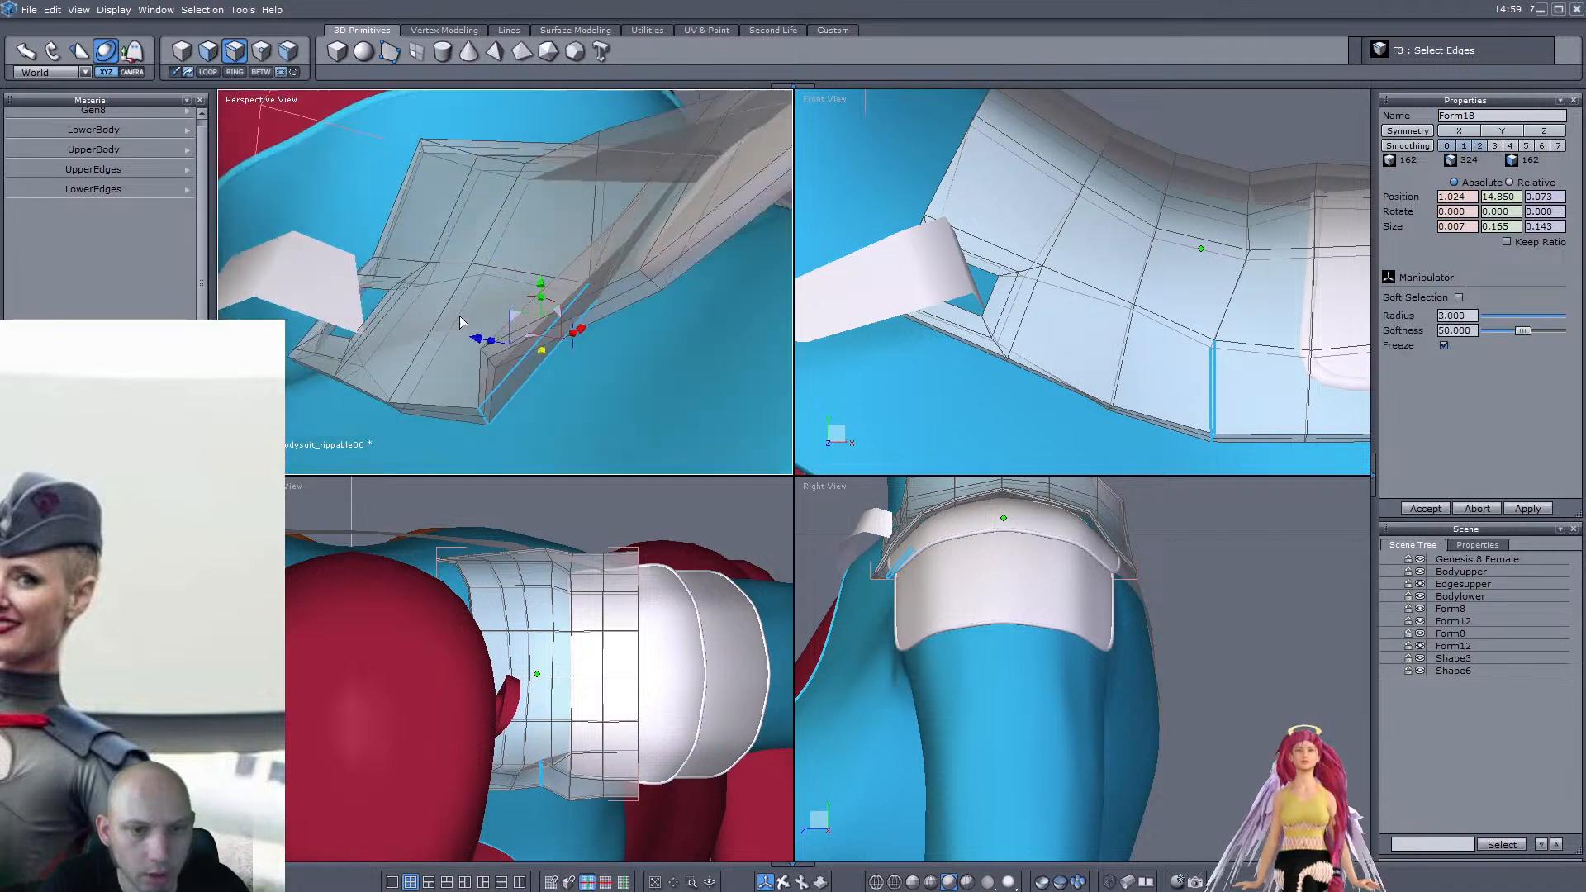
mouse_move(512, 319)
mouse_down()
mouse_move(561, 354)
mouse_move(512, 323)
mouse_up()
middle_drag(434, 310, 56, 299)
drag(514, 329, 499, 324)
middle_drag(499, 324, 533, 240)
Select and nudge the points of the panel's inner front row nearest the lower pad layer, one at a time
scroll(529, 231, up, 3)
click(261, 53)
middle_drag(450, 206, 502, 212)
click(557, 256)
middle_drag(558, 256, 502, 190)
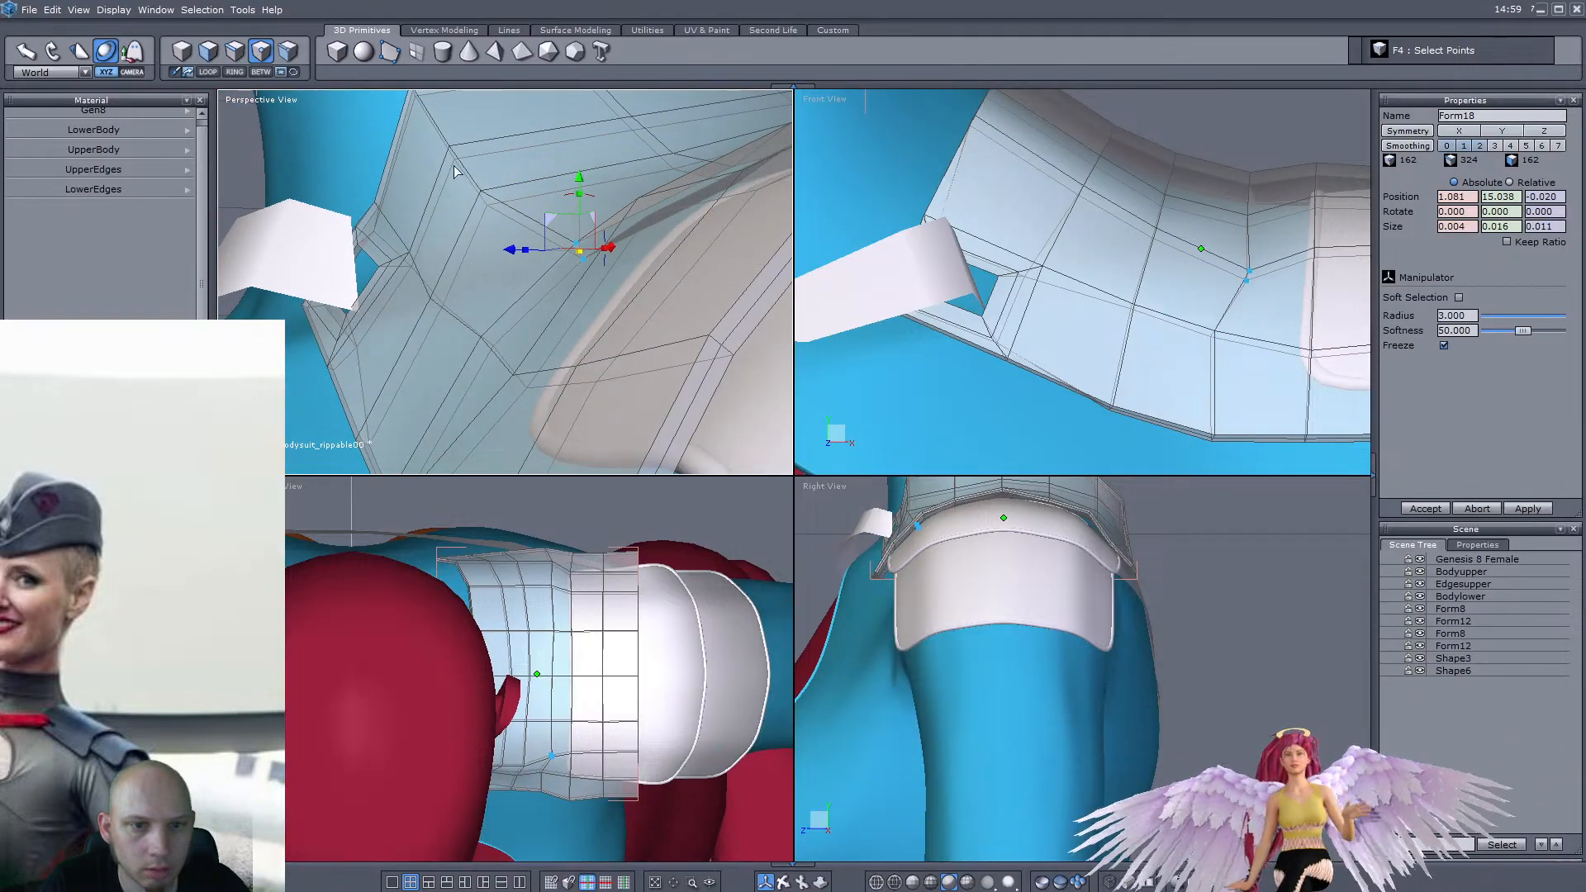
drag(510, 232, 508, 233)
middle_drag(508, 233, 459, 208)
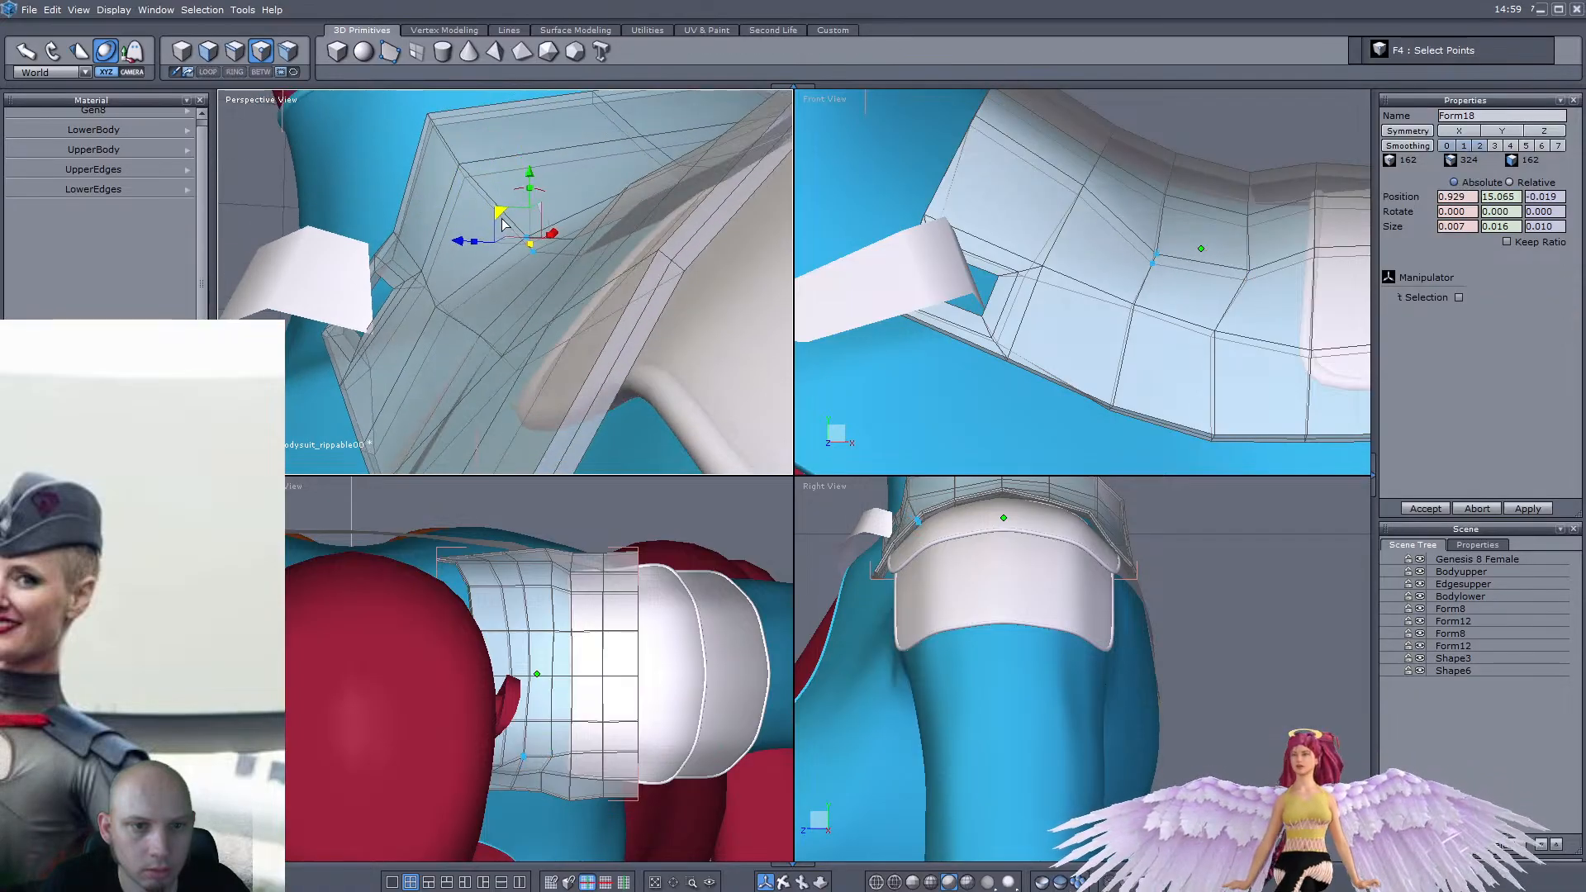
Reposition the remaining points of the inner front row up to the panel's neck-side edge above the hole
drag(437, 144, 495, 205)
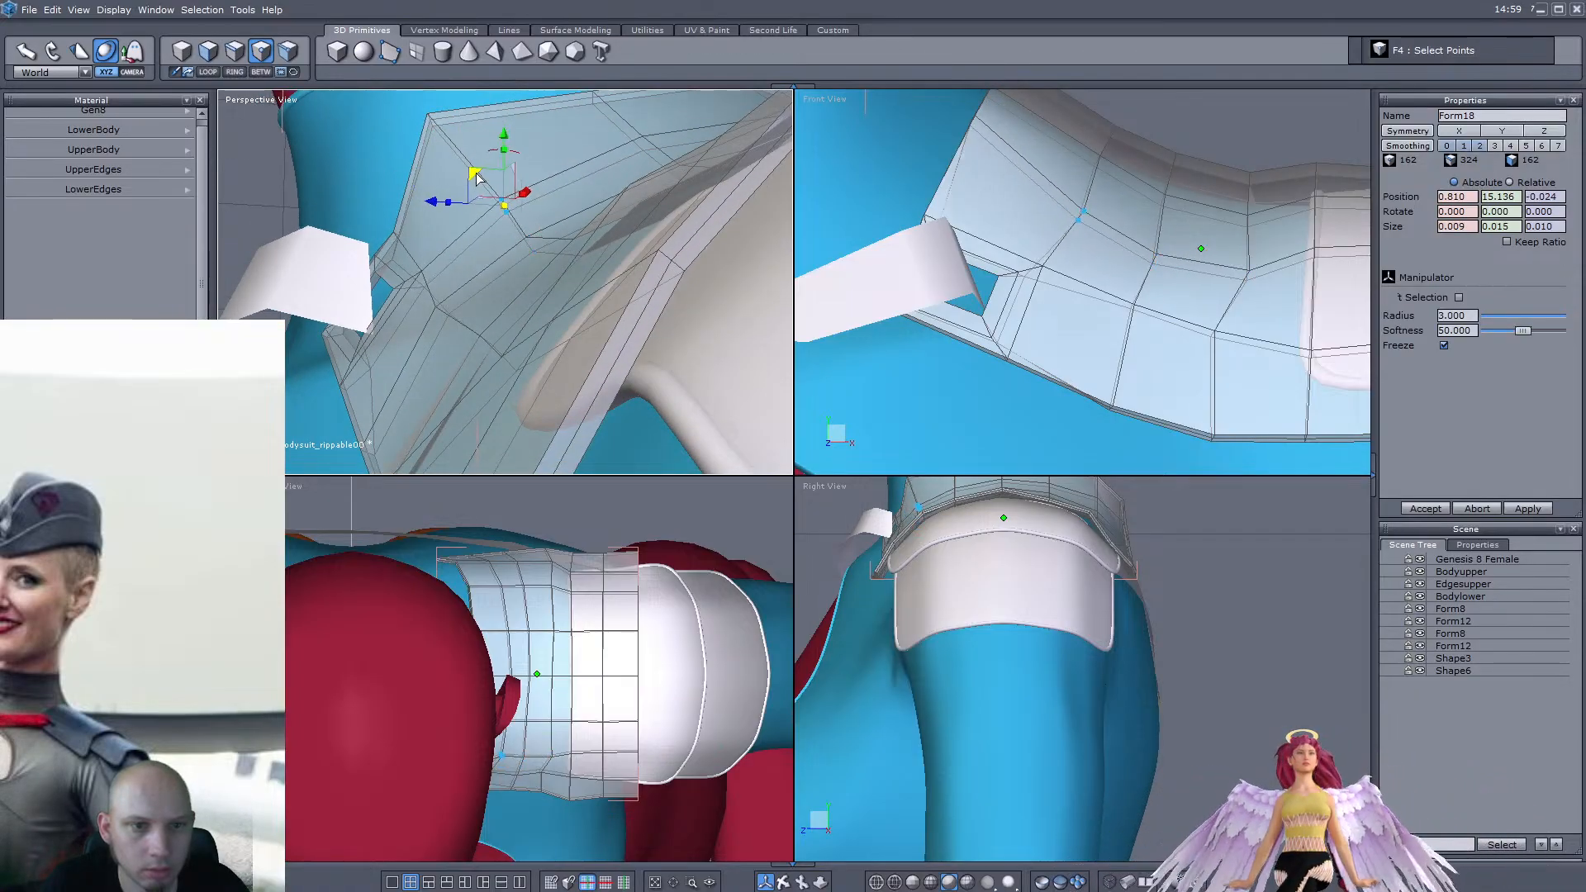
drag(402, 100, 462, 166)
middle_drag(463, 165, 417, 151)
scroll(414, 107, down, 5)
scroll(425, 123, up, 5)
drag(452, 128, 481, 187)
scroll(481, 186, down, 5)
Select the points around the panel's hole behind the strap's end and shift them to about X 0.660, Y 14.994
middle_drag(481, 187, 737, 309)
middle_drag(499, 283, 467, 297)
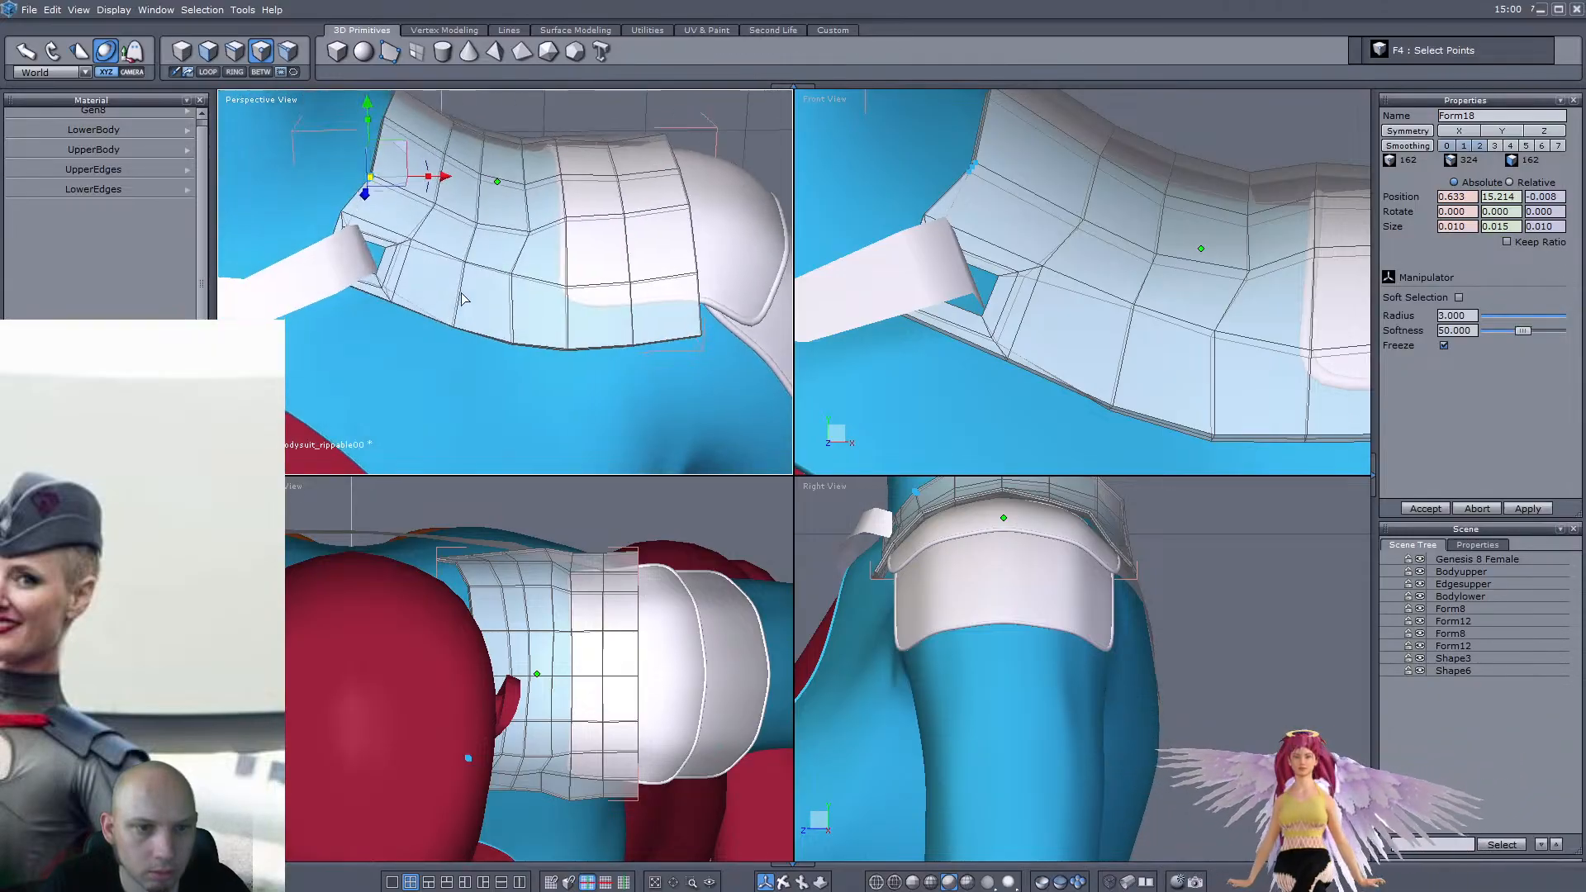
scroll(337, 229, up, 3)
drag(290, 188, 457, 363)
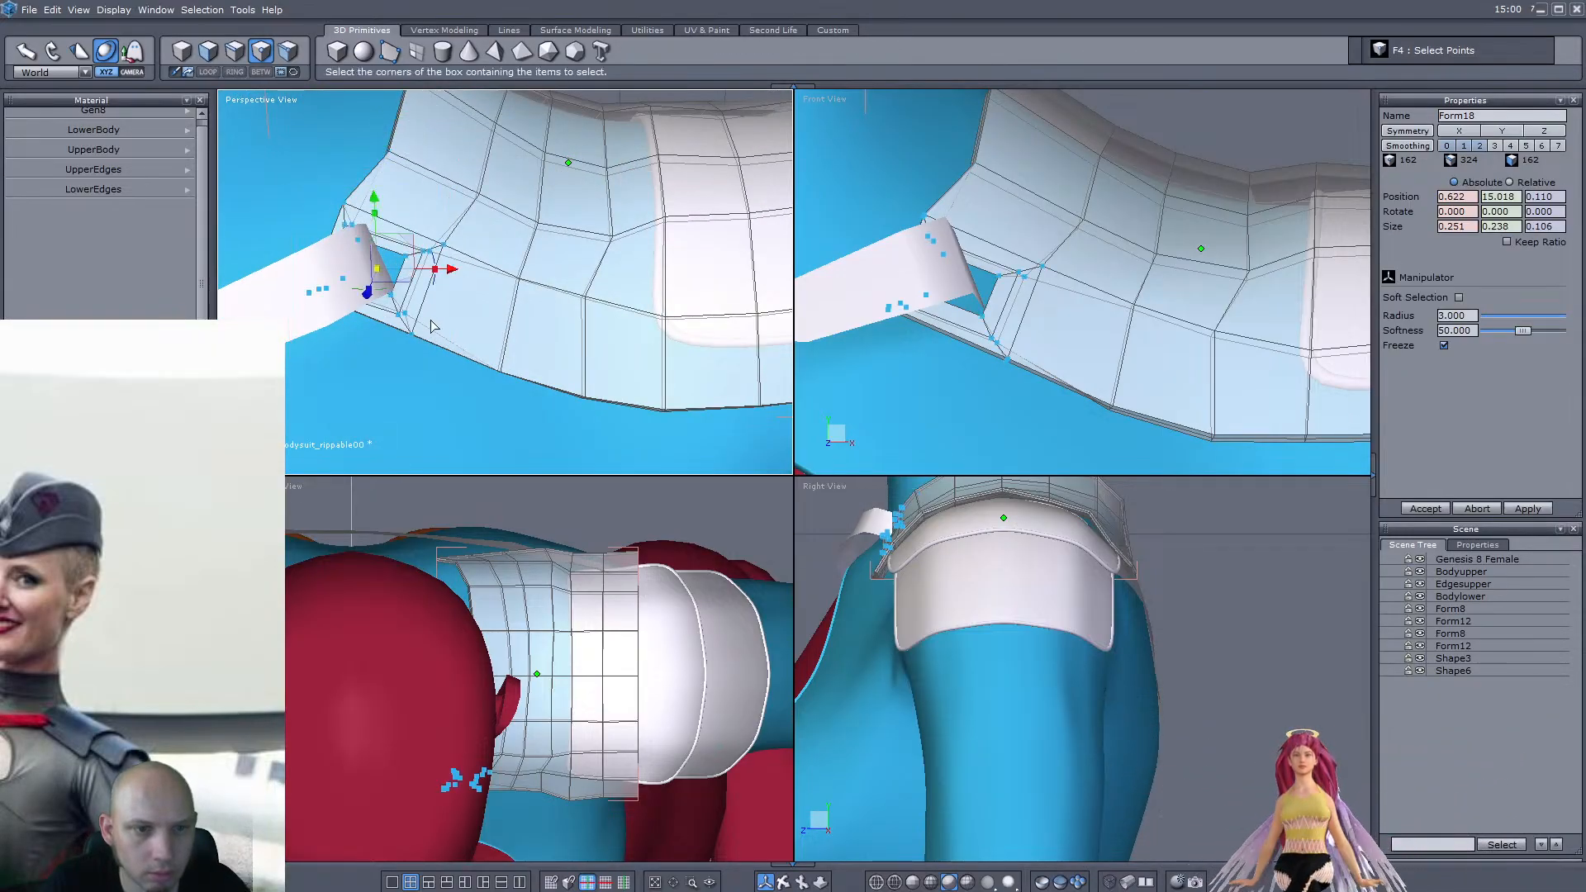
middle_drag(435, 324, 419, 328)
drag(406, 238, 426, 251)
scroll(375, 285, down, 3)
middle_drag(375, 285, 520, 279)
scroll(666, 276, up, 3)
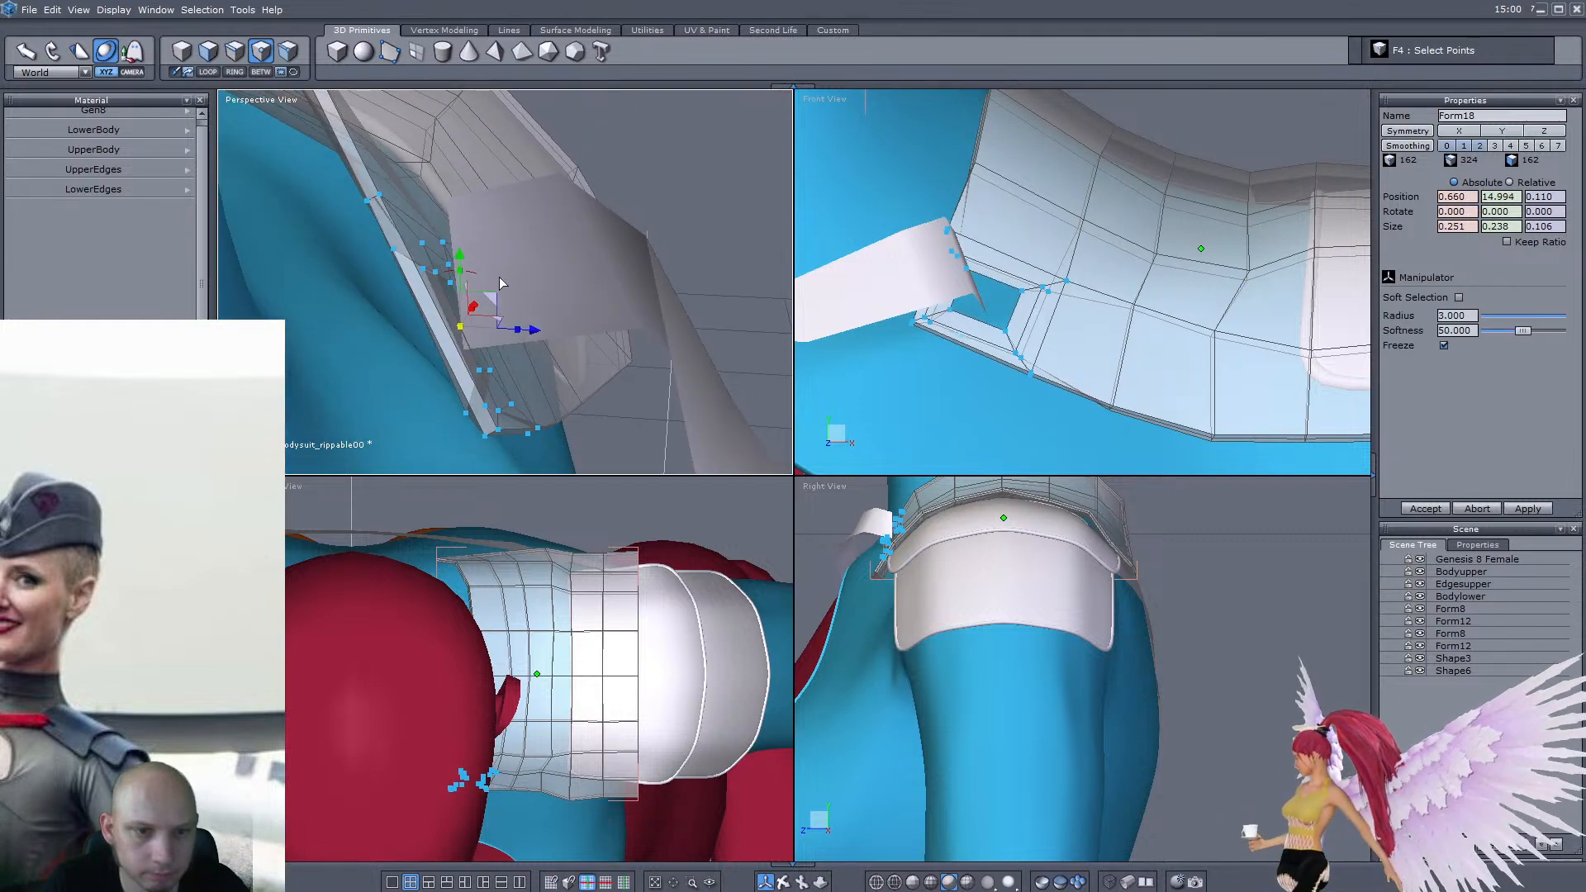
Rotate the selected hole points to follow the chest and lower them to about Y 14.976, Z 0.098
drag(471, 275, 477, 319)
key(ctrl+z)
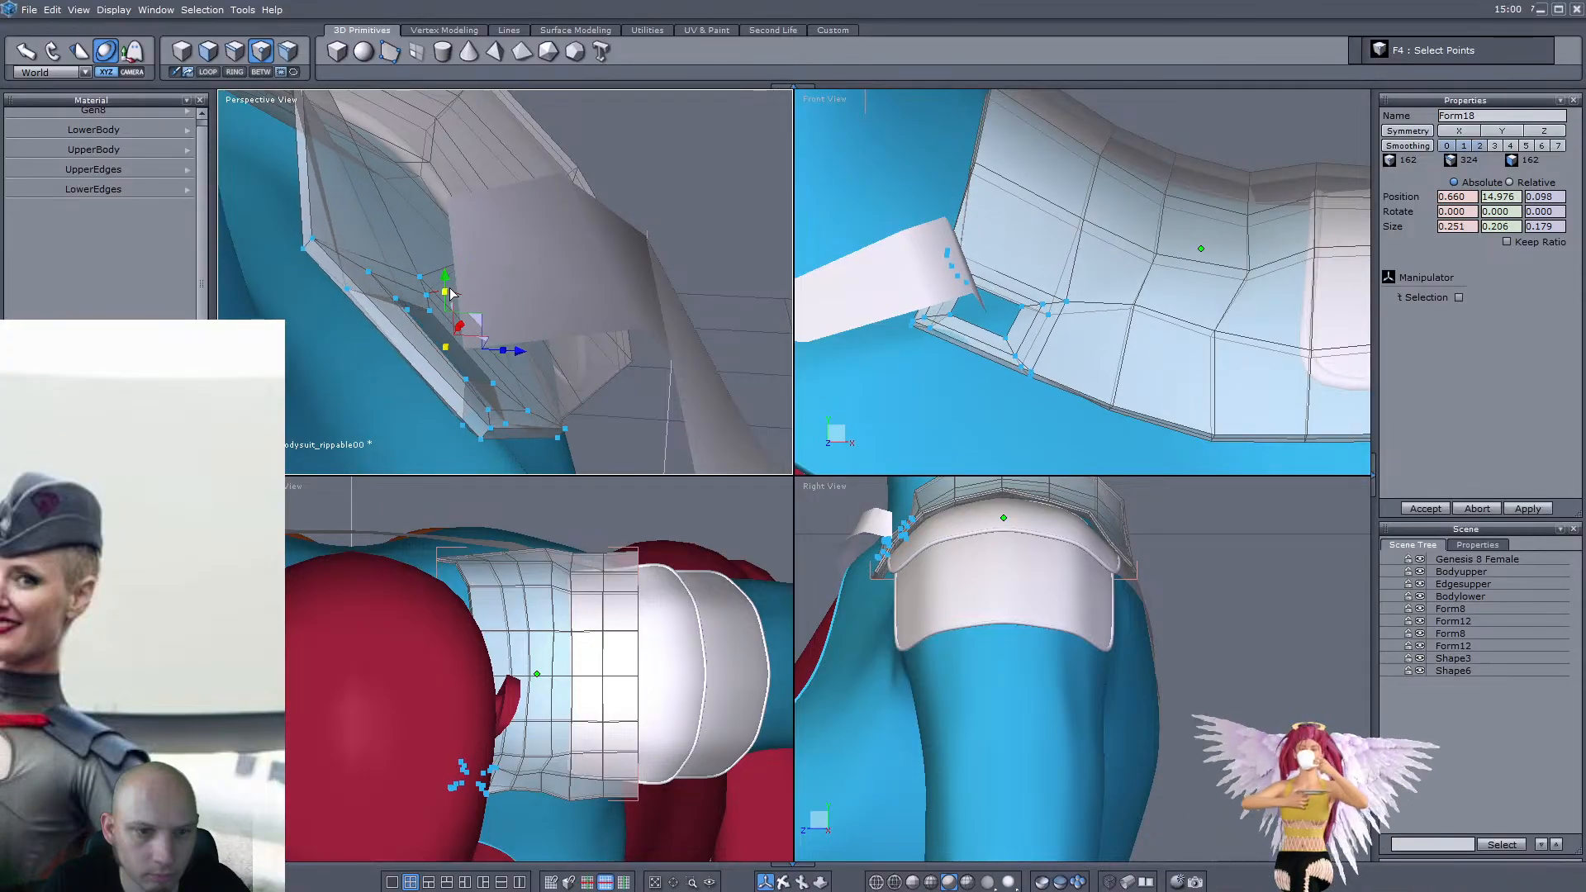
drag(460, 302, 476, 314)
scroll(393, 306, down, 3)
right_drag(476, 314, 344, 219)
scroll(394, 306, up, 3)
Select the pair of neck-side edges just above the hole and tilt them at about X 0.721, Y 15.119, Z -0.094
click(235, 51)
click(509, 262)
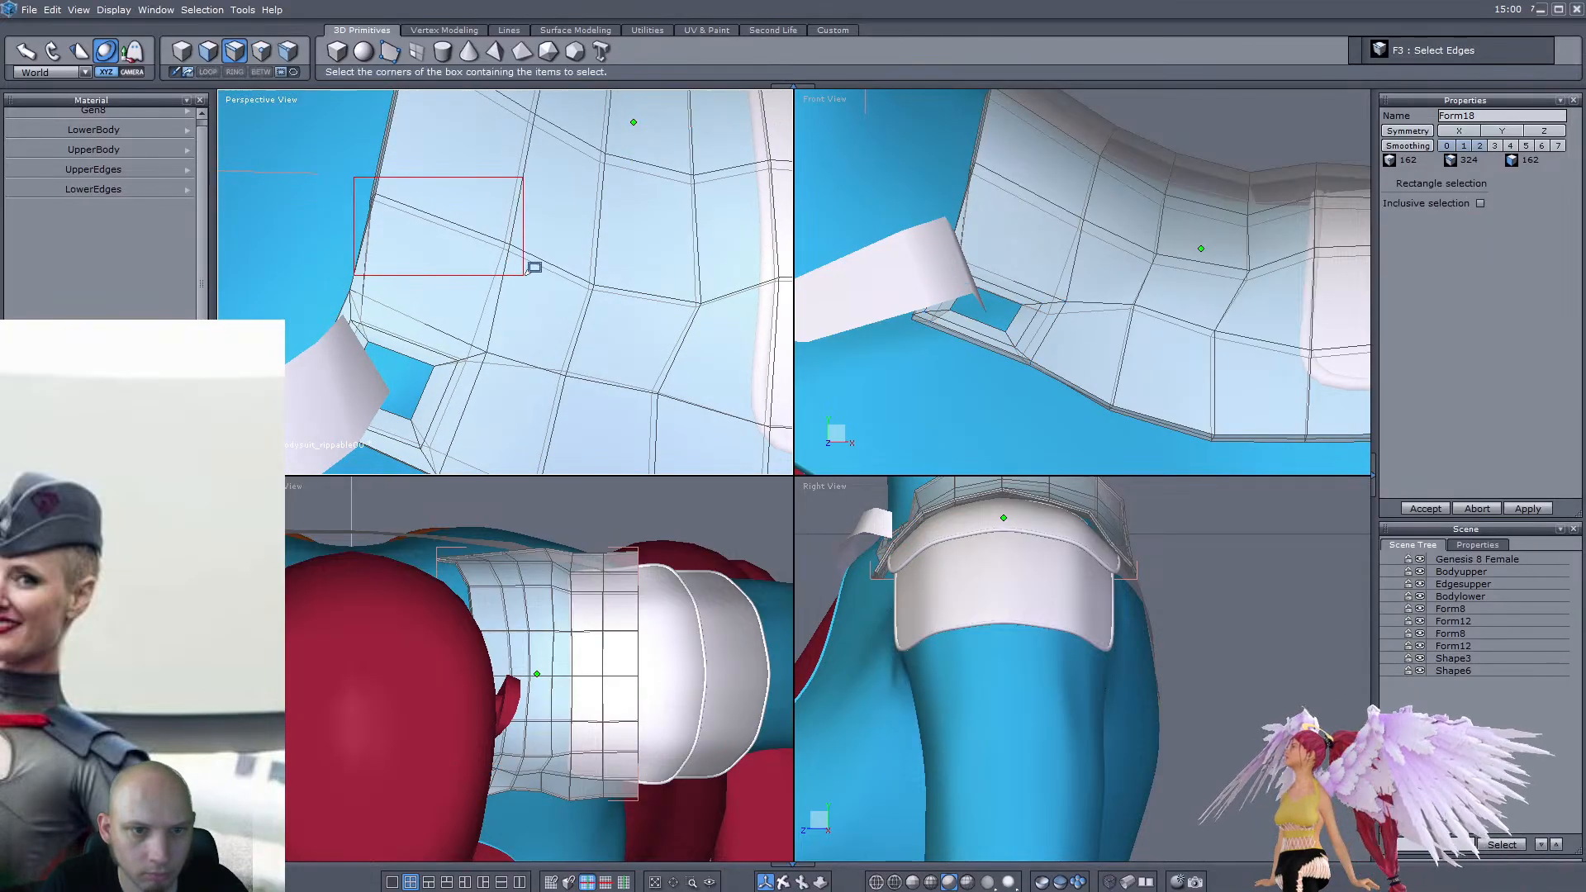
mouse_move(509, 261)
right_down()
mouse_move(653, 214)
mouse_move(524, 268)
mouse_move(532, 251)
right_up()
drag(487, 195, 426, 229)
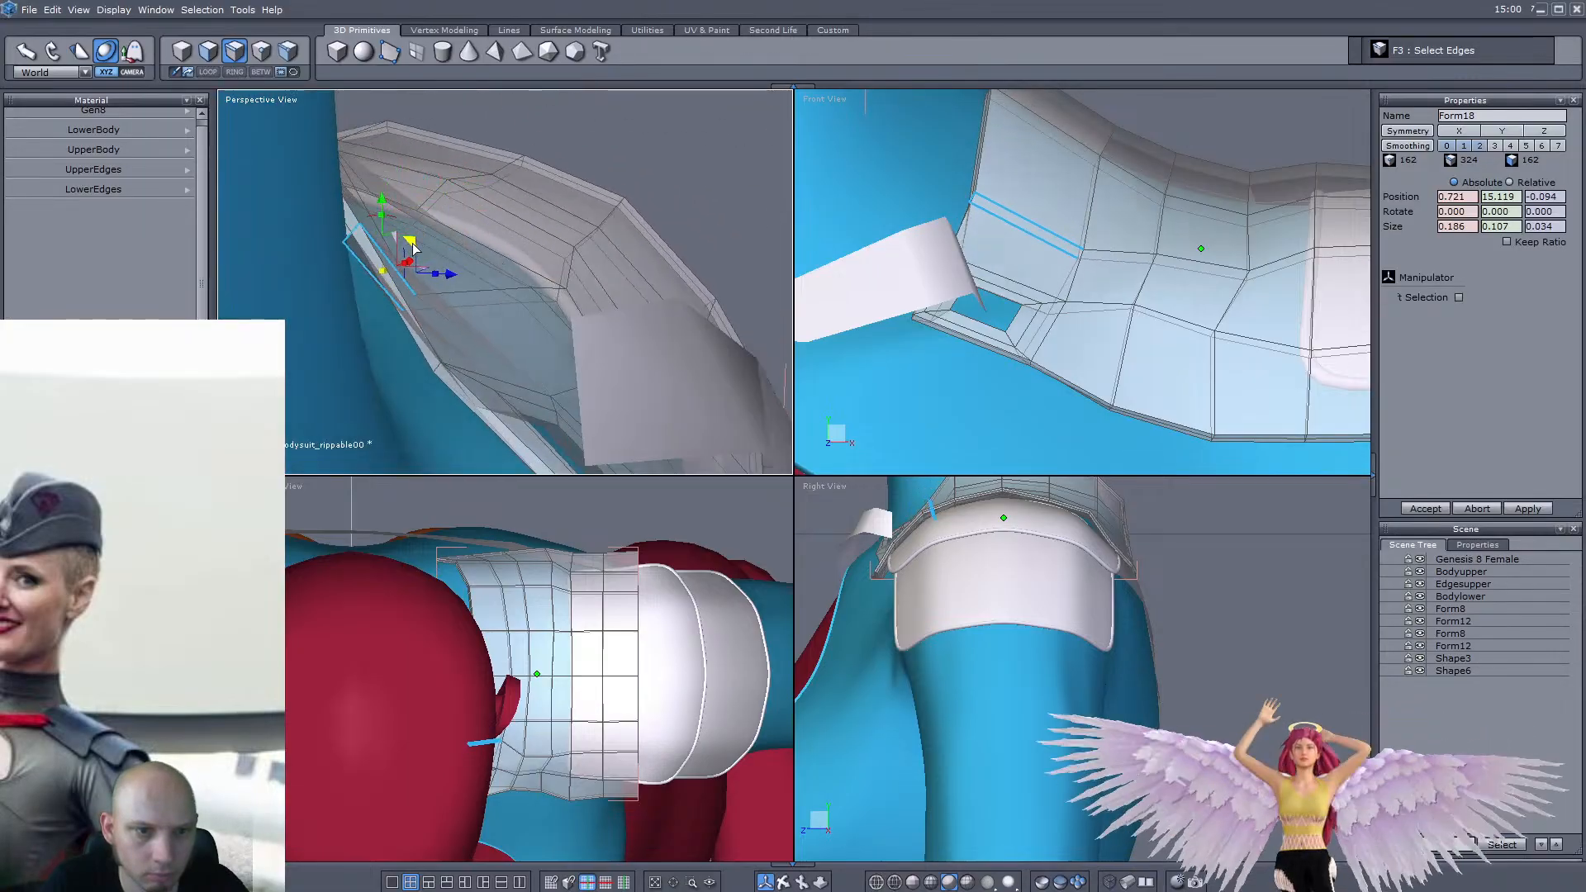
scroll(438, 264, up, 5)
right_drag(455, 290, 405, 279)
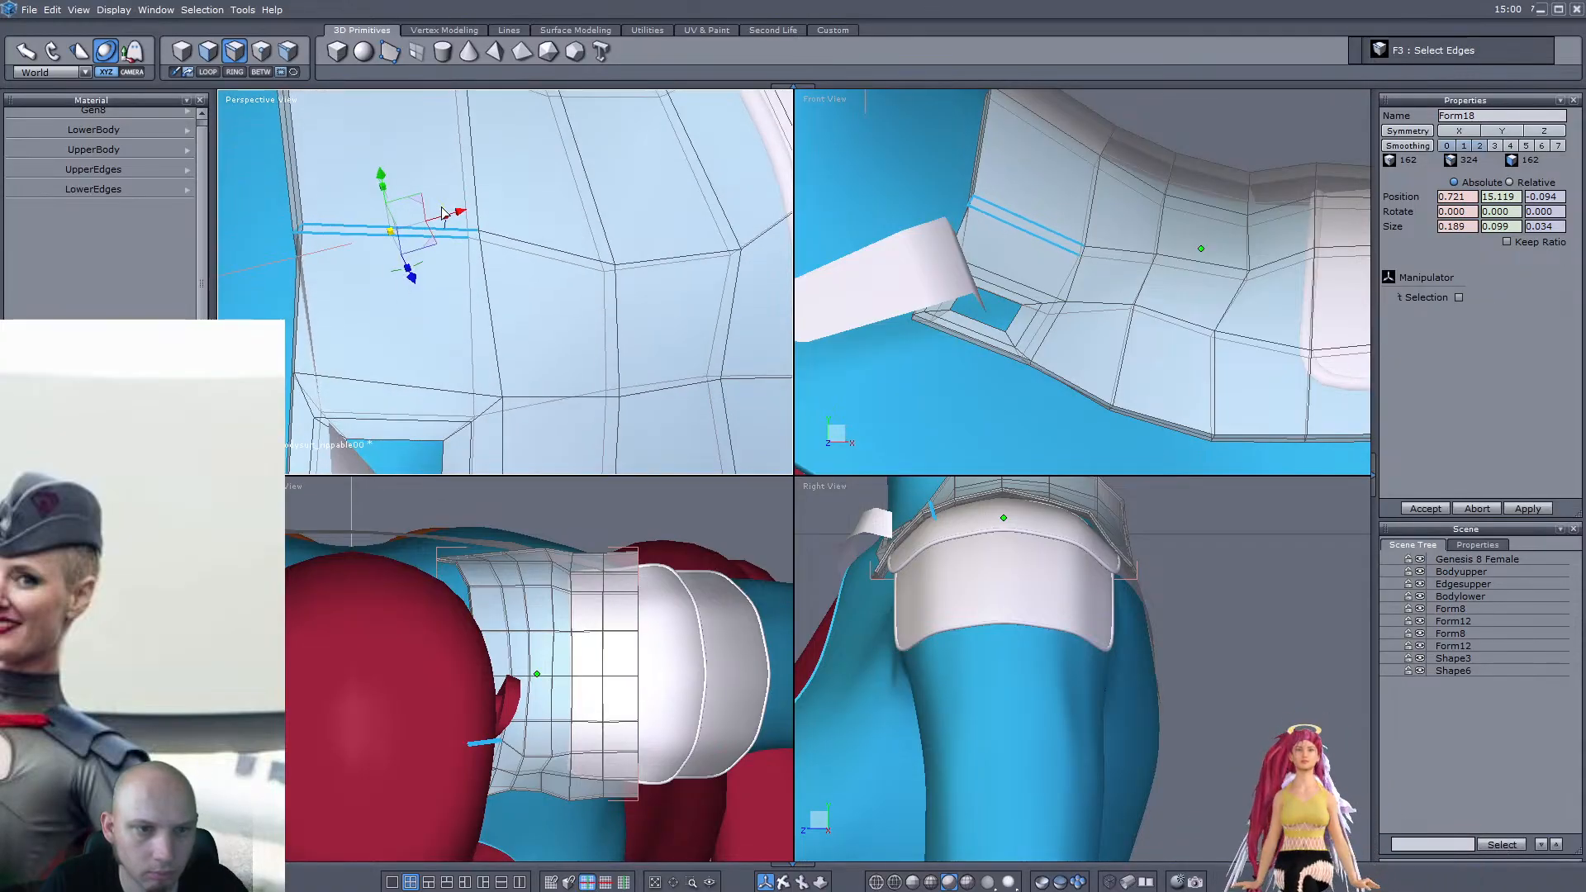
right_drag(438, 213, 221, 149)
Select the next neck-side edge pair toward the shoulder top and tilt it, placing it at about Y 15.224, Z -0.231
scroll(529, 256, down, 3)
right_drag(607, 273, 648, 244)
scroll(648, 244, up, 3)
drag(467, 287, 470, 291)
right_drag(469, 290, 432, 251)
drag(426, 245, 452, 287)
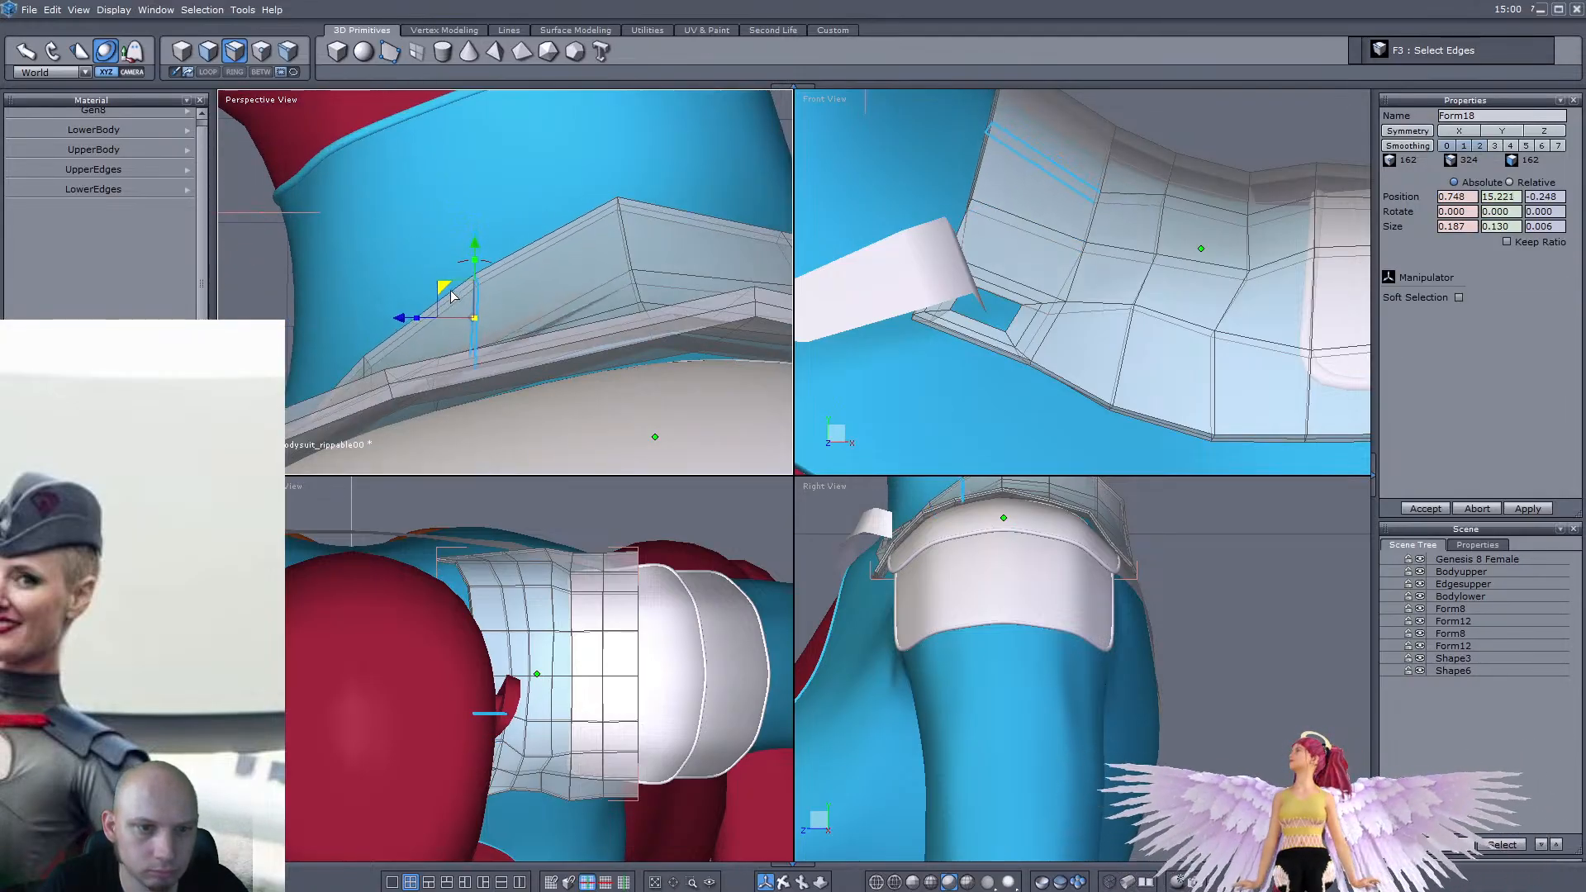
right_drag(441, 289, 542, 288)
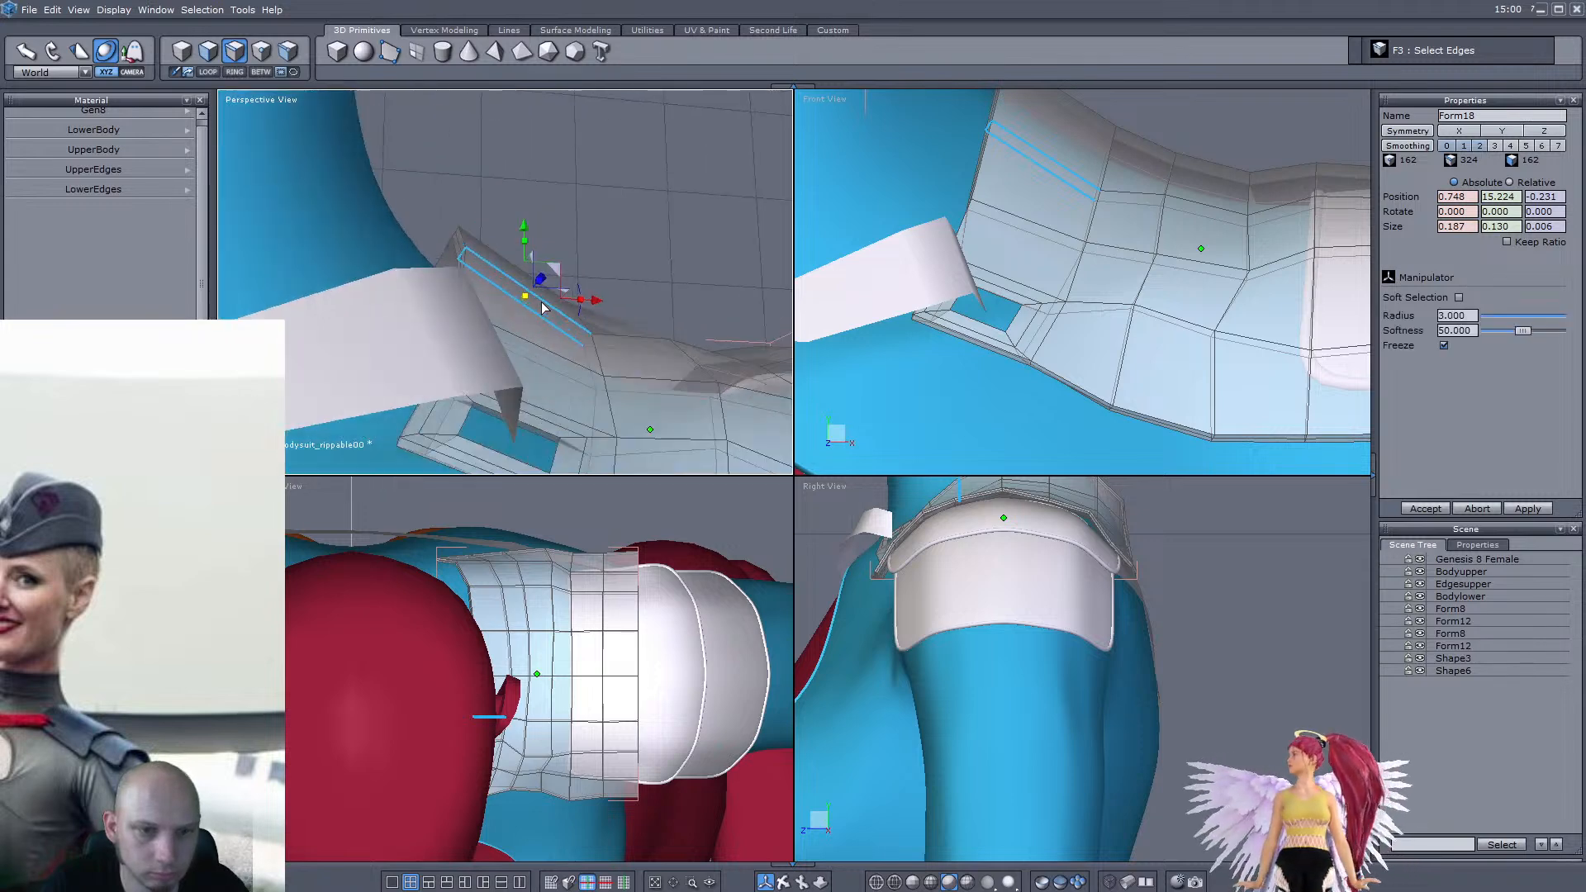
scroll(542, 288, up, 3)
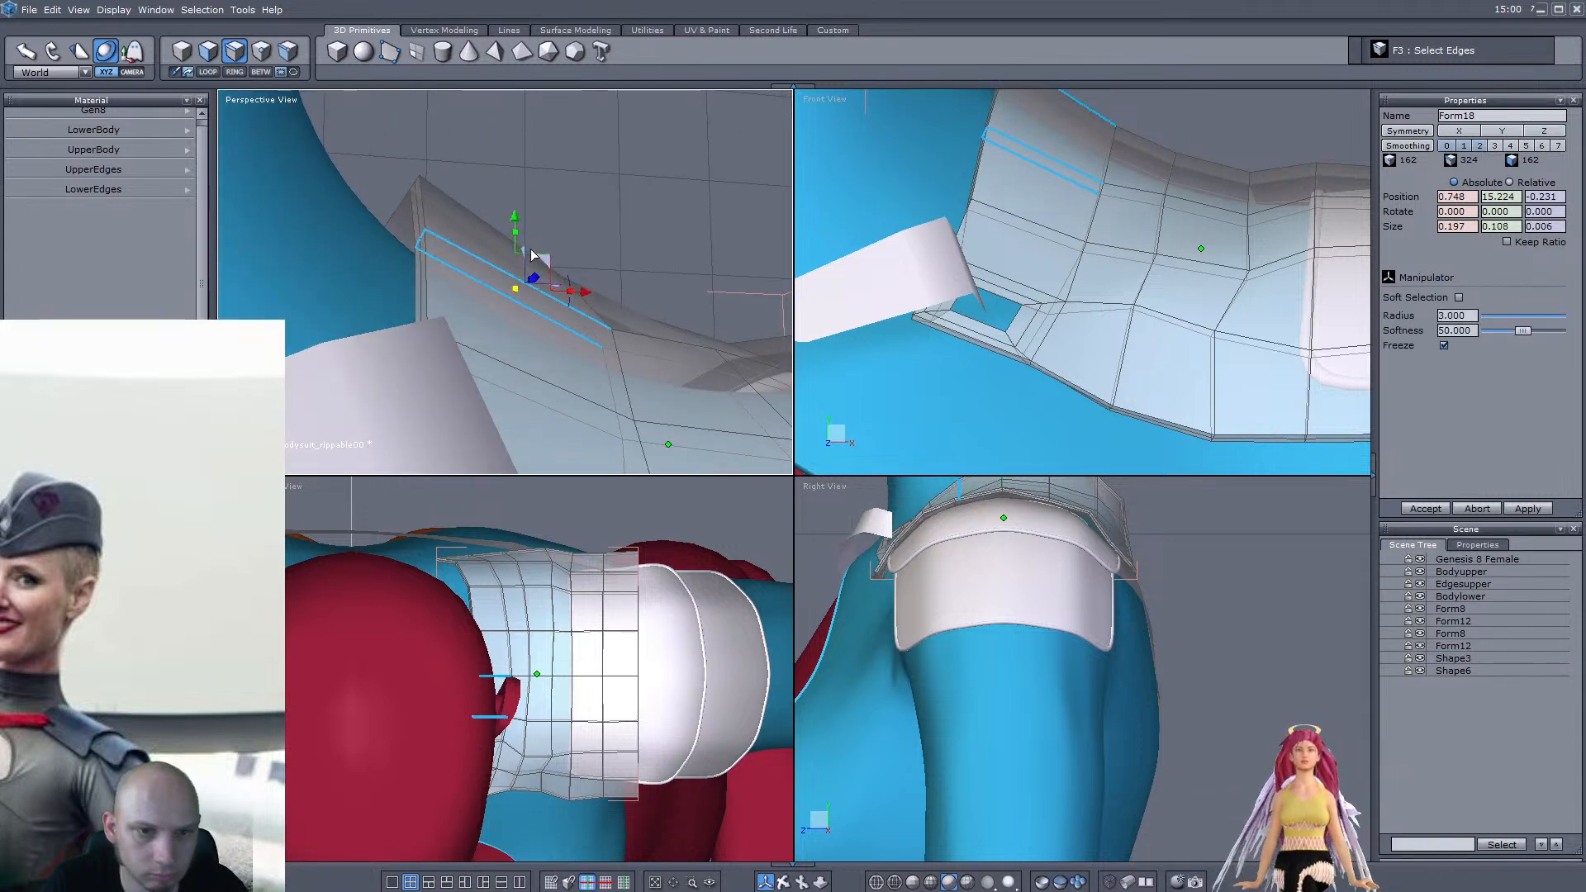
drag(539, 278, 539, 275)
right_drag(539, 275, 442, 247)
Adjust the neck-side edge pair on top of the shoulder at about X 0.746, Y 15.309, Z -0.451
drag(432, 189, 499, 306)
right_drag(499, 305, 569, 271)
drag(444, 244, 436, 251)
right_drag(436, 251, 484, 296)
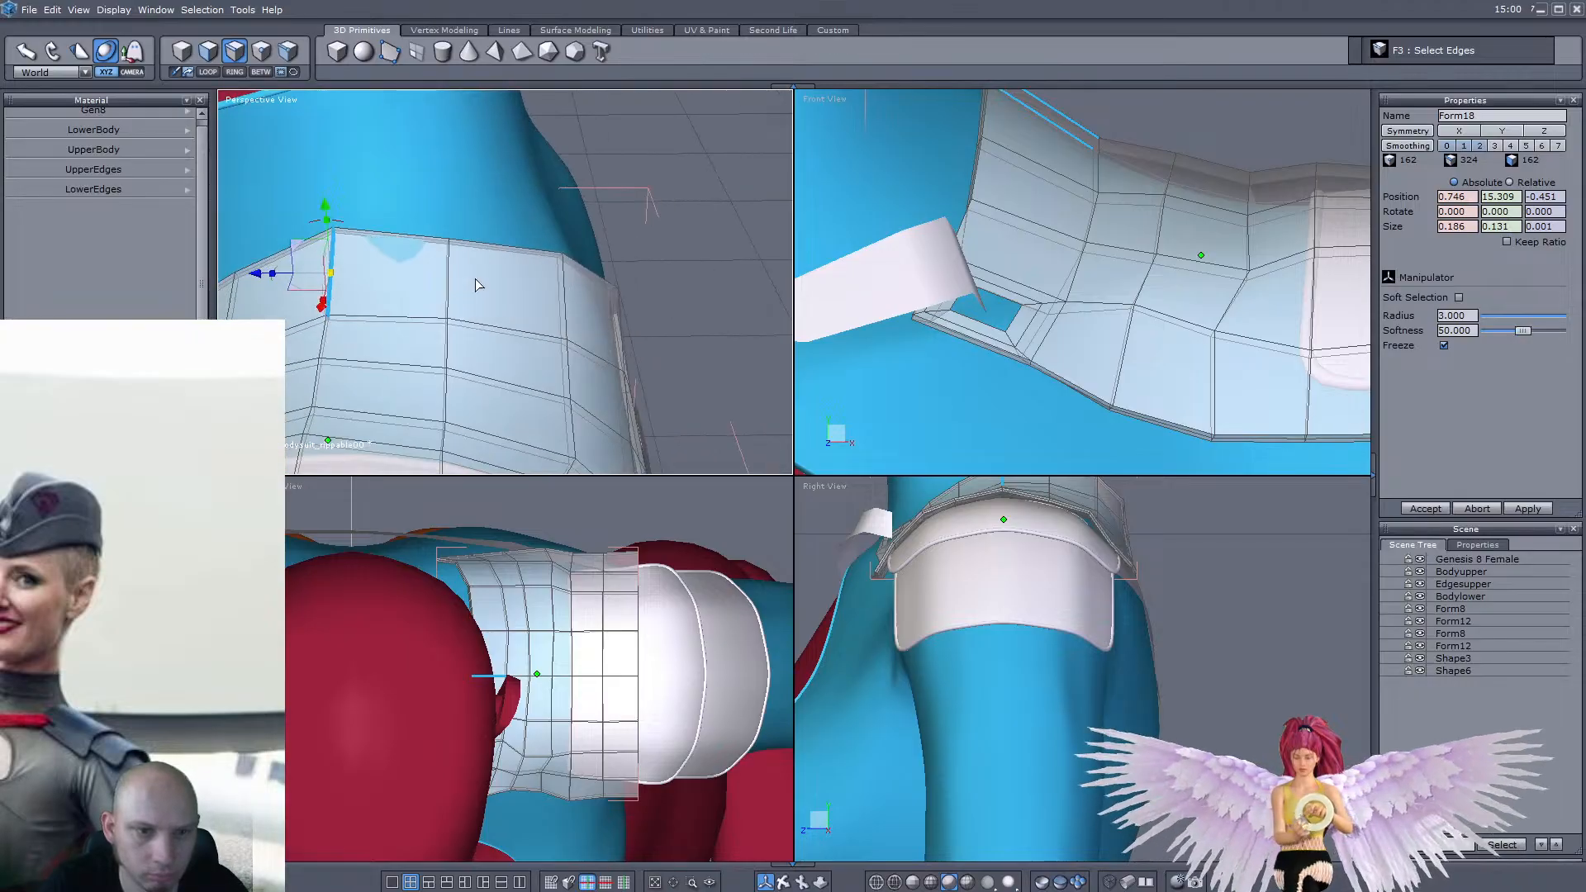
drag(430, 328, 430, 328)
Select the neck-side edge pair behind the shoulder top and tilt it to match the neck slope at about Z -0.692
right_drag(473, 326, 250, 294)
scroll(561, 295, up, 3)
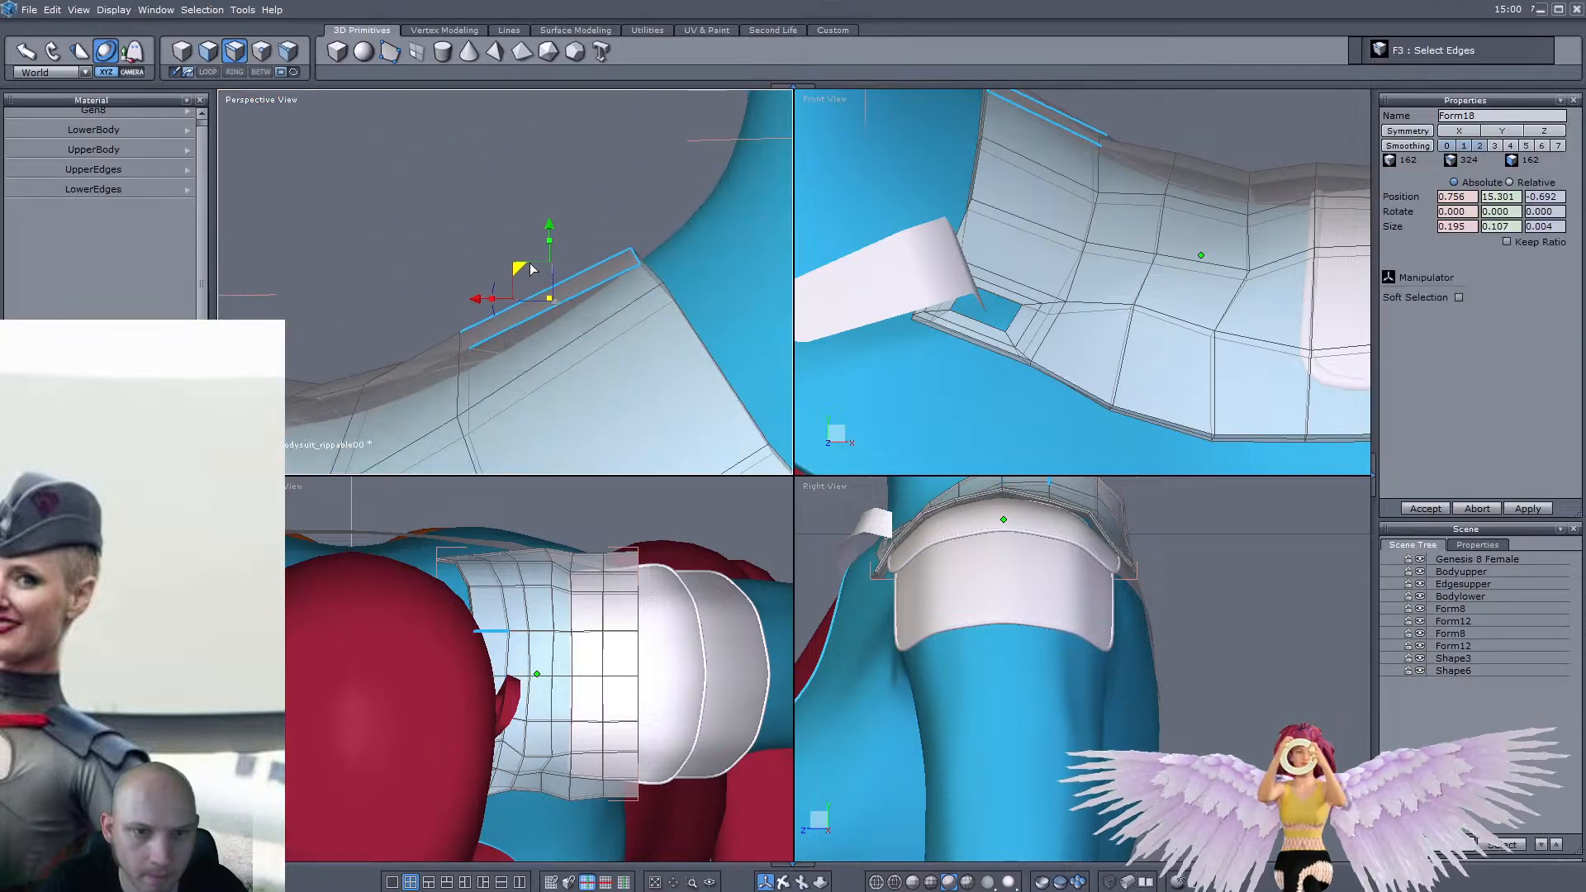
drag(494, 286, 495, 295)
right_drag(496, 298, 711, 320)
scroll(562, 305, down, 4)
right_drag(380, 339, 501, 349)
scroll(512, 347, up, 4)
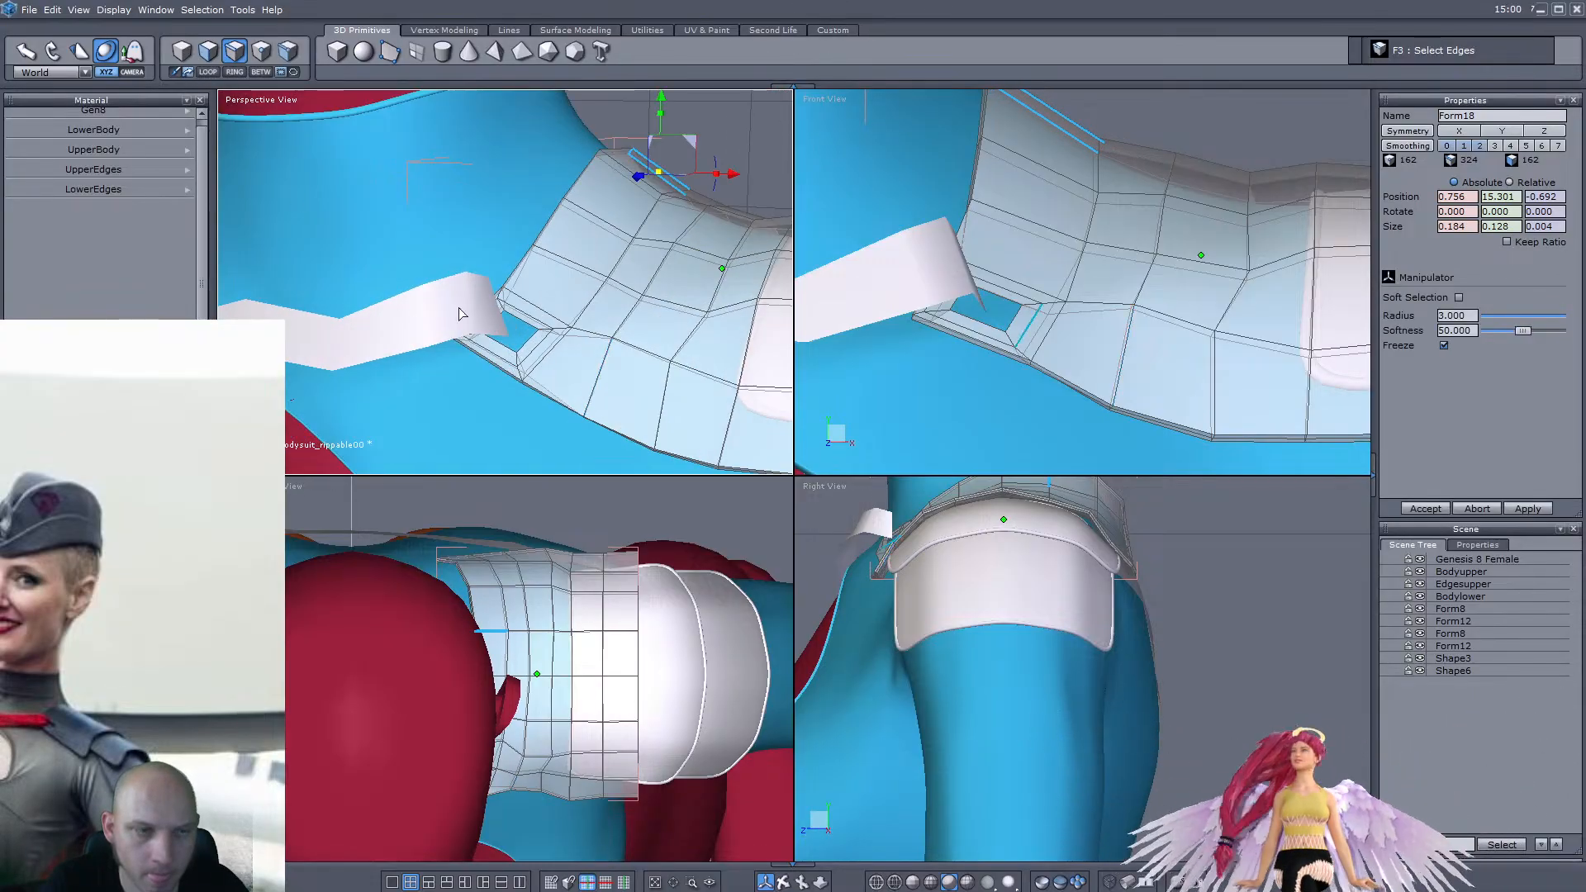
Turn on smoothing for the Shape3 shoulder panel and save the scene
click(182, 52)
click(730, 201)
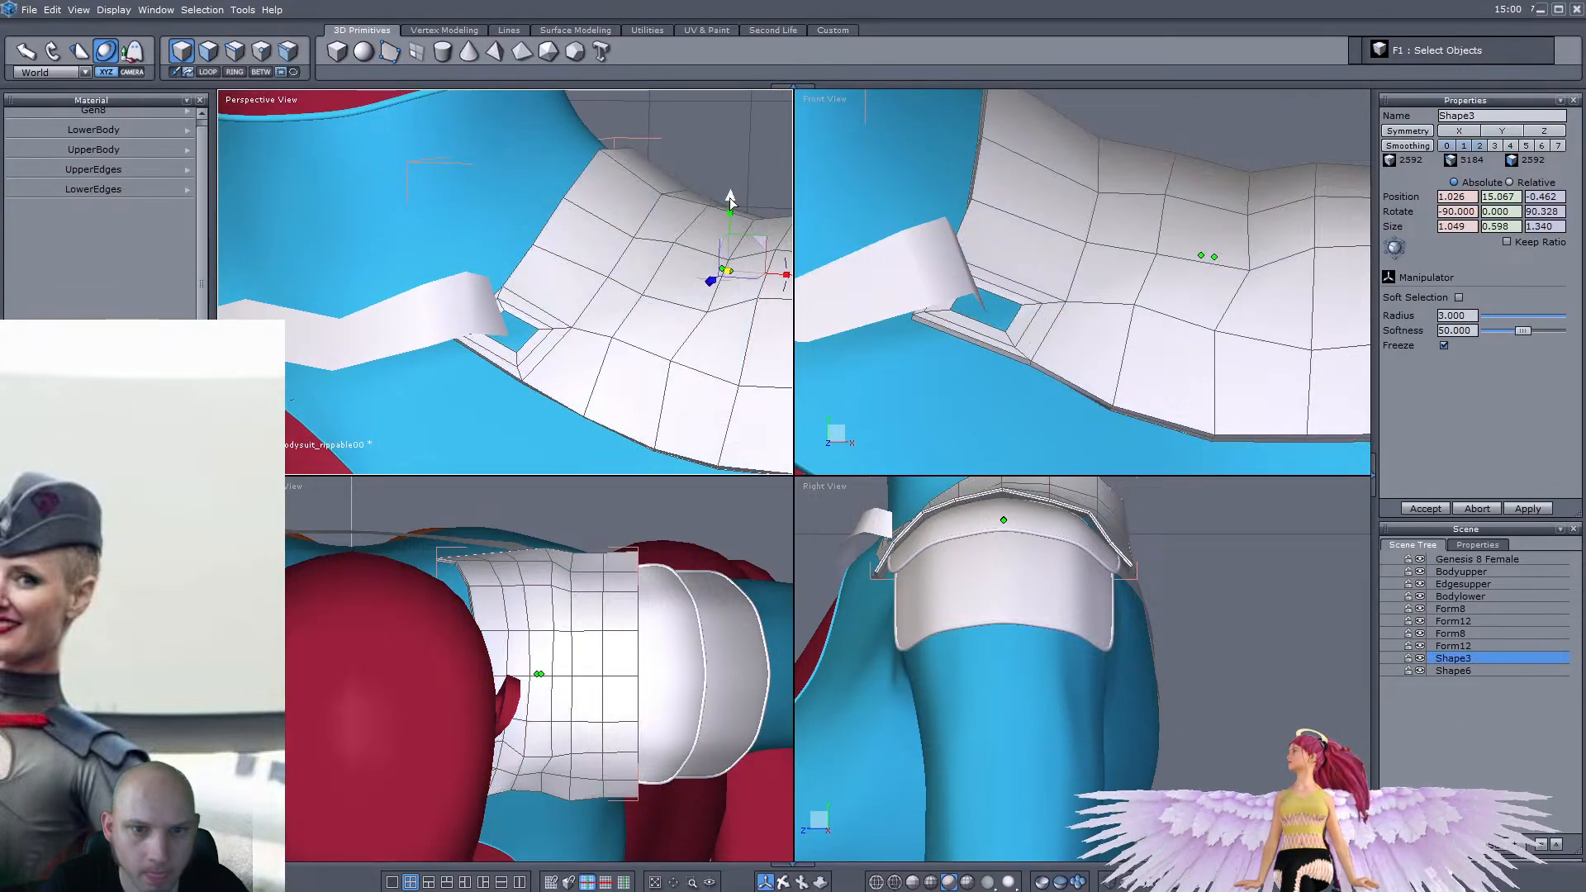
click(1396, 147)
middle_drag(523, 288, 545, 162)
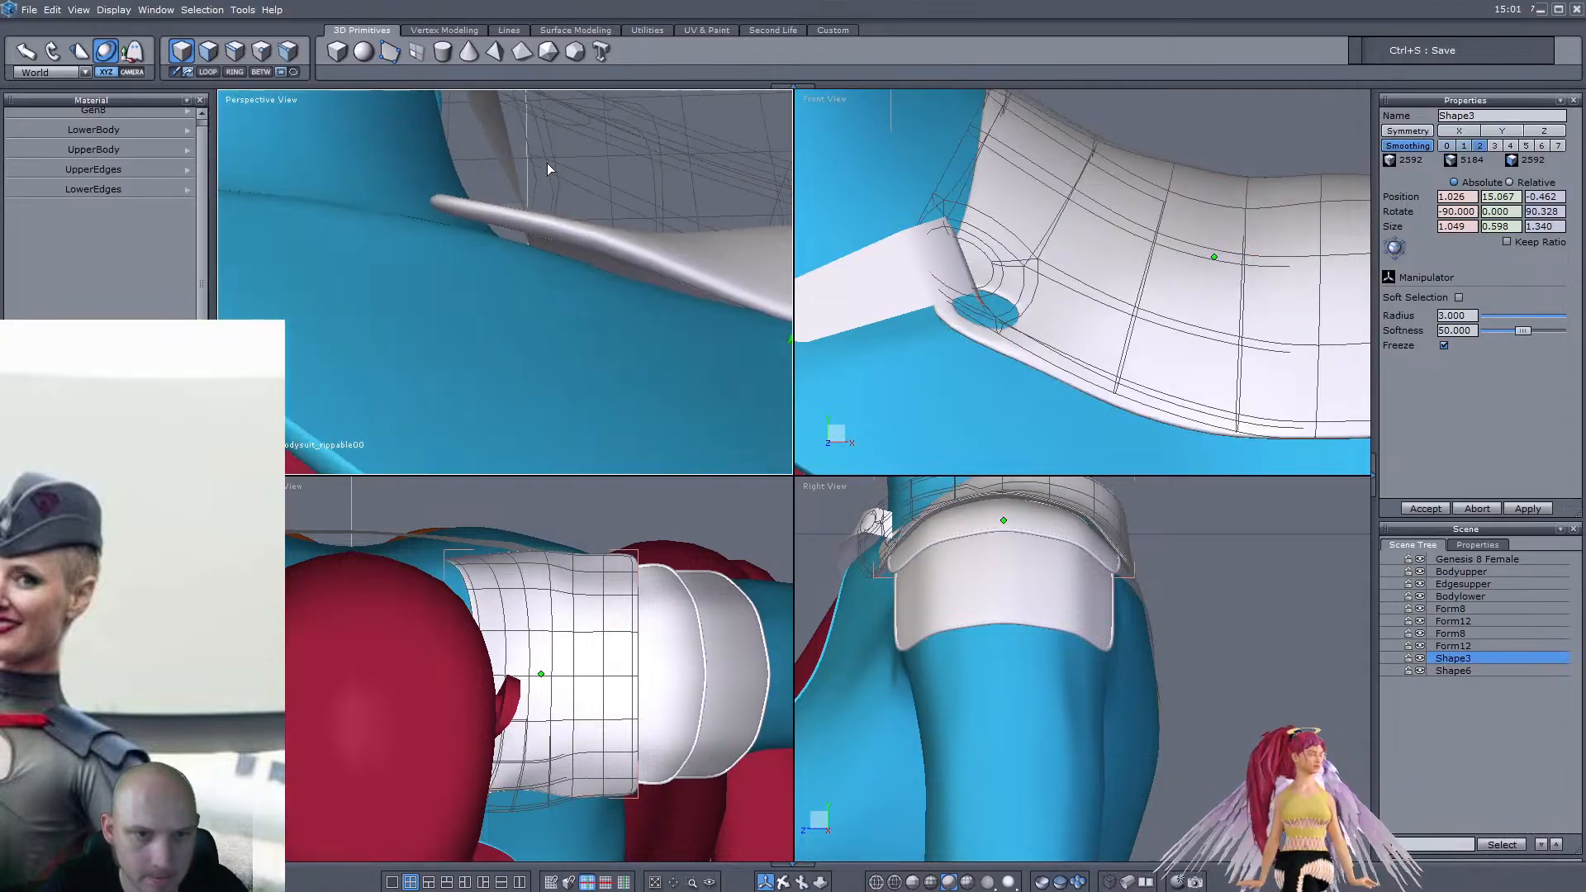
Copy the panel's outer border edge loop as a curve, give it a thickness of 0.025, and set its smoothing to level 2
click(235, 52)
click(547, 260)
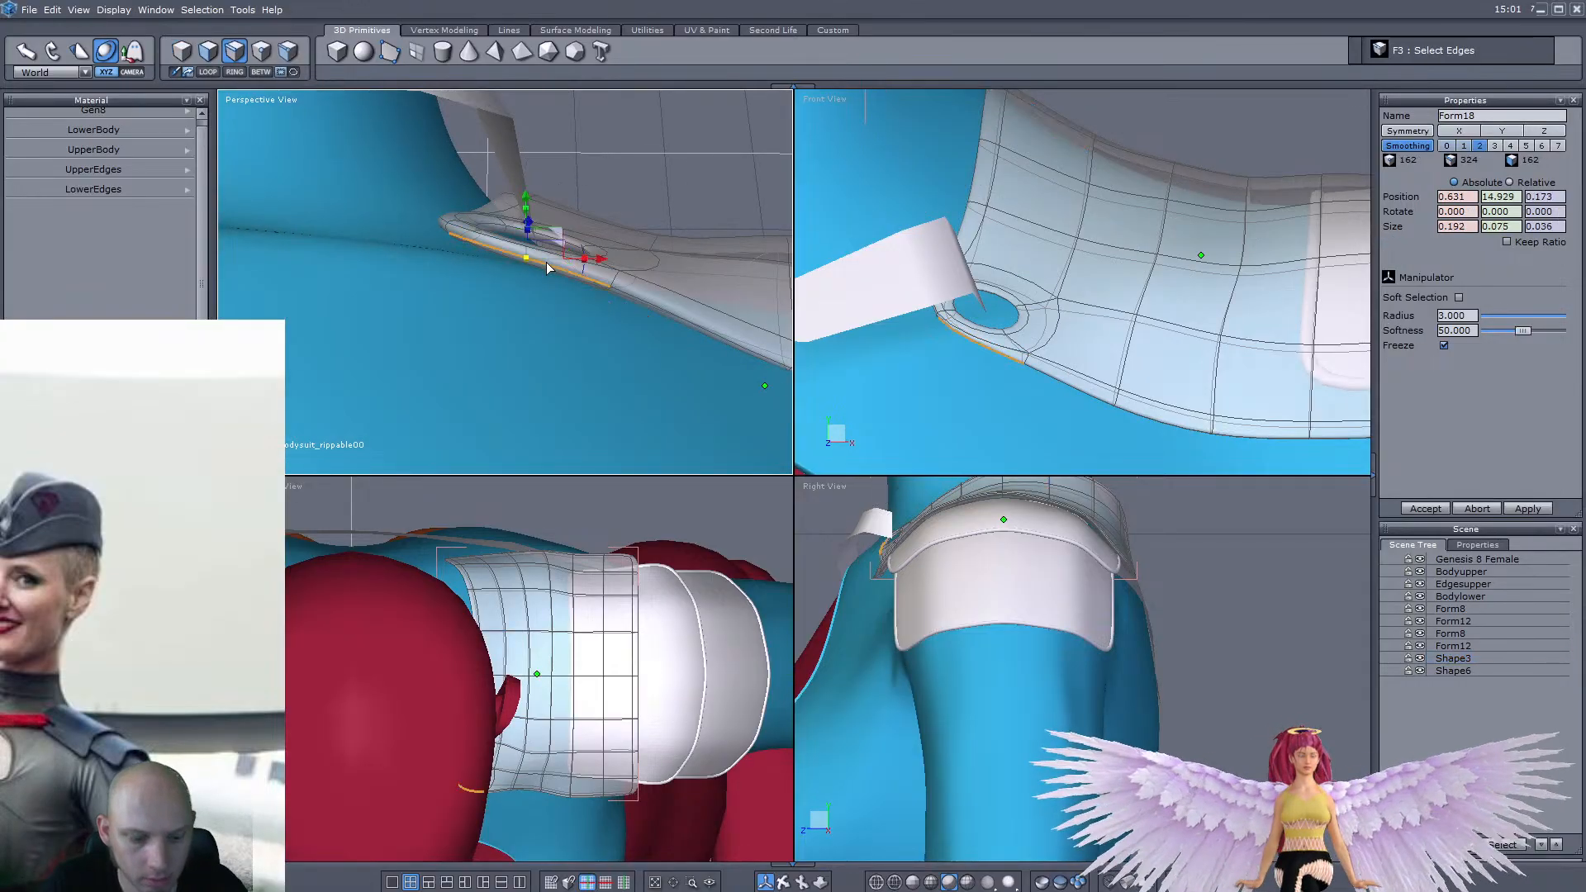
key(l)
key(alt+t)
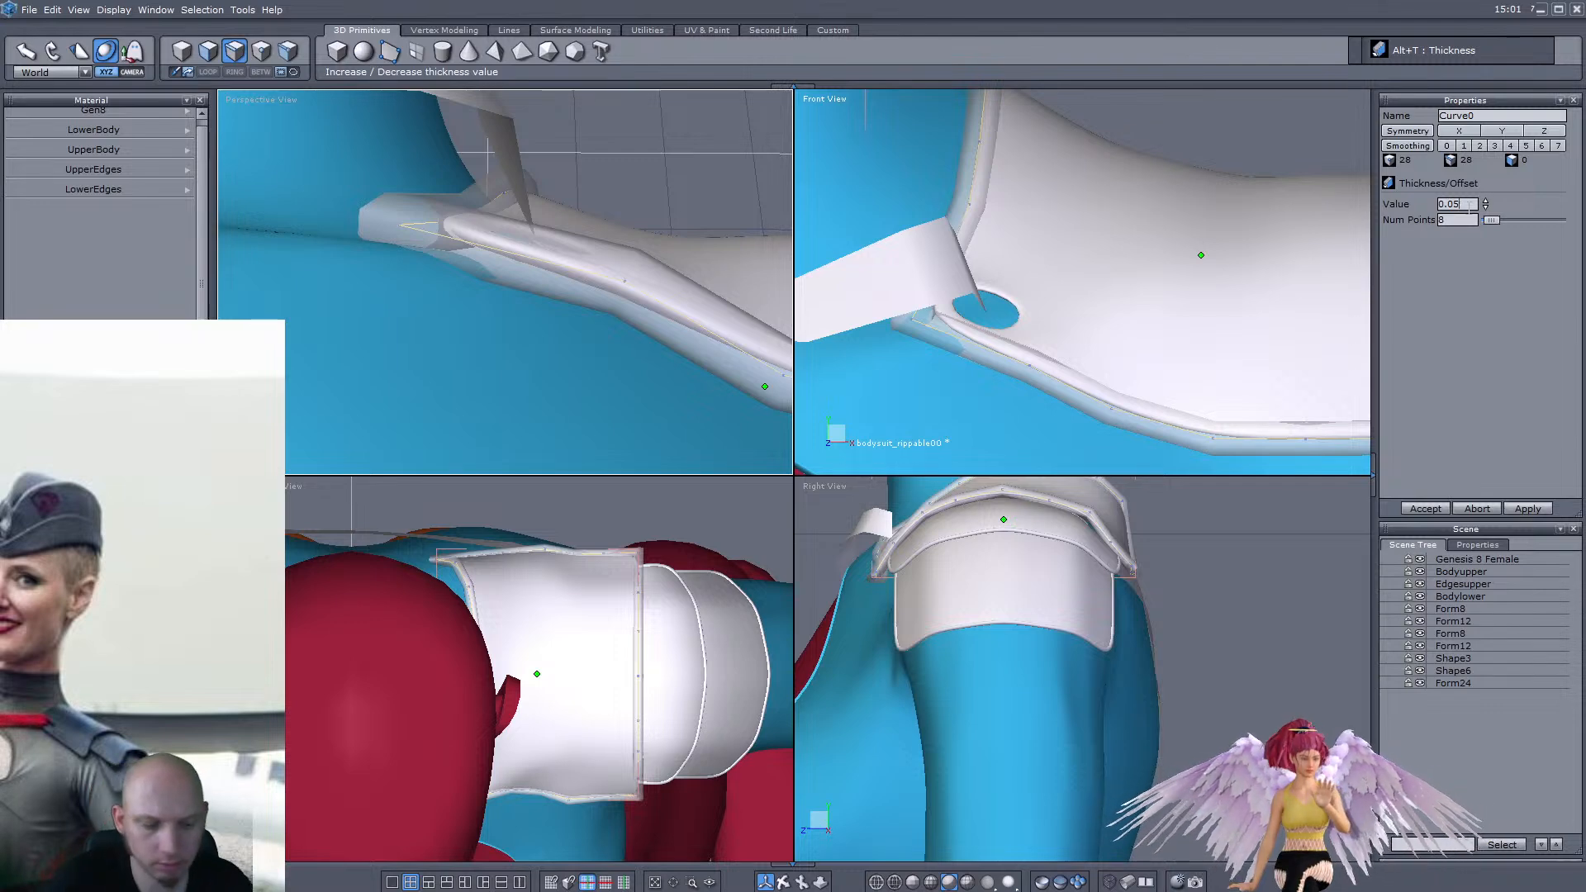
key(BackSpace)
text(25)
key(Return)
click(1439, 510)
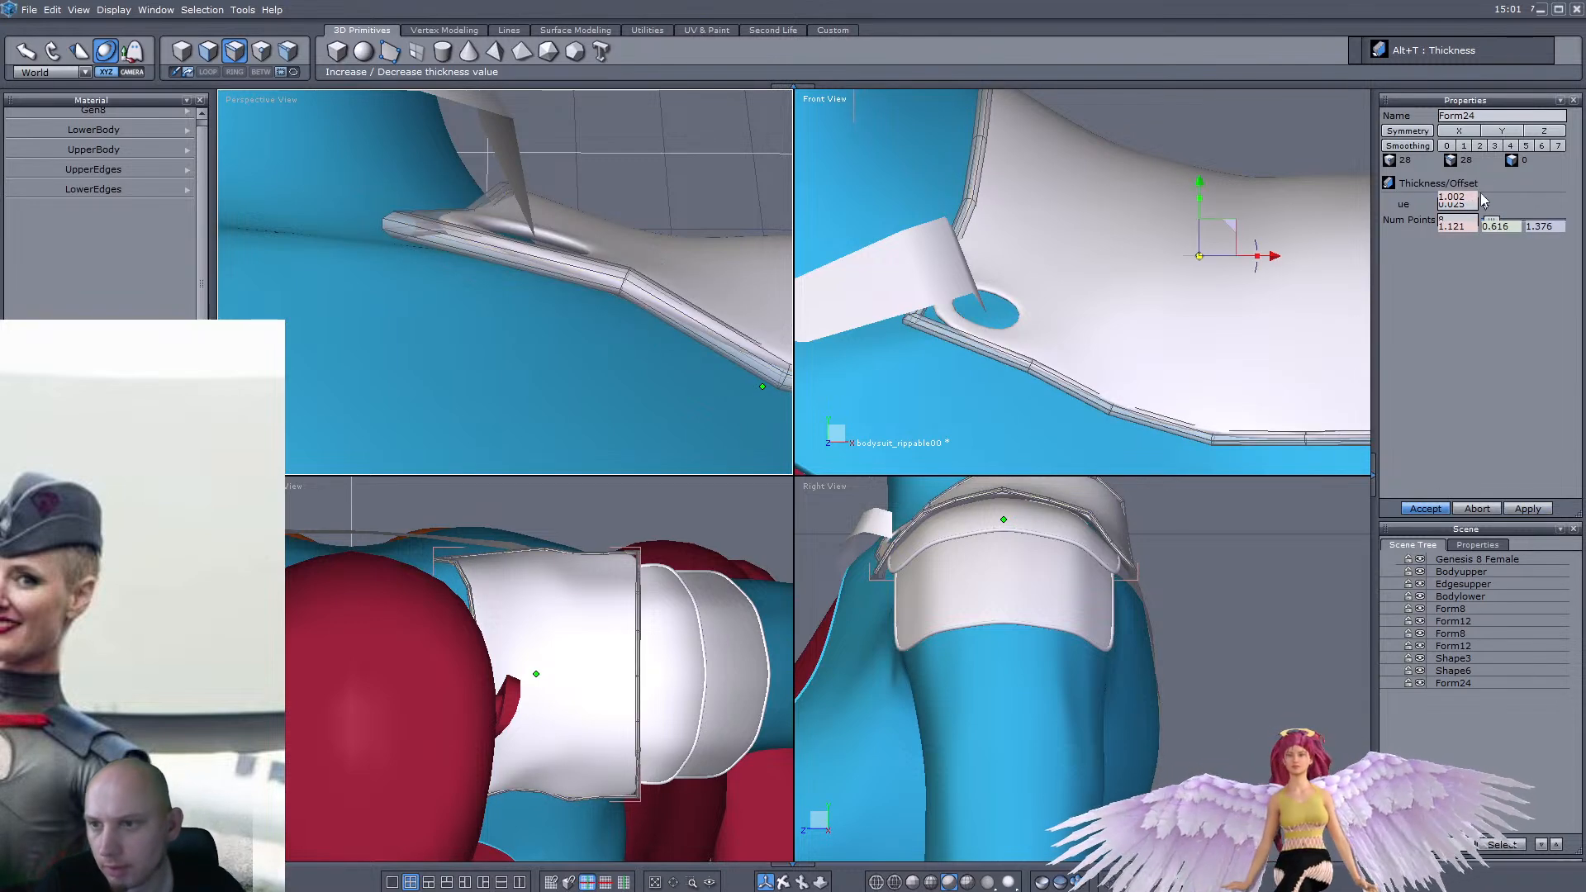
click(1480, 145)
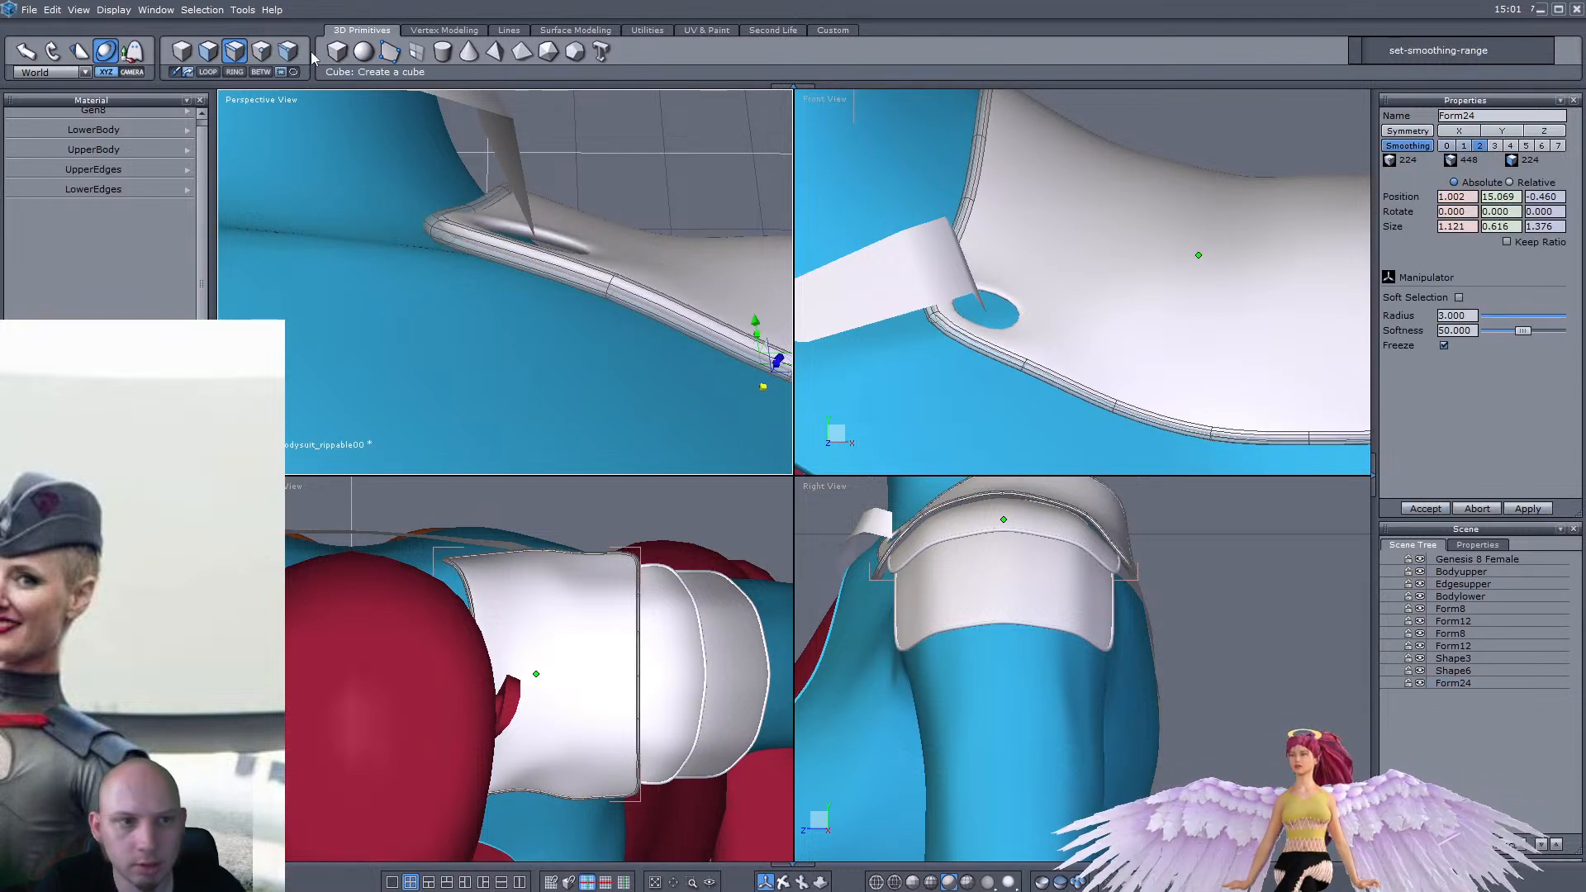
Select the edge loop around the panel's hole and copy it as a separate curve
click(183, 53)
scroll(413, 281, down, 4)
middle_drag(463, 240, 490, 257)
scroll(539, 306, up, 3)
click(508, 245)
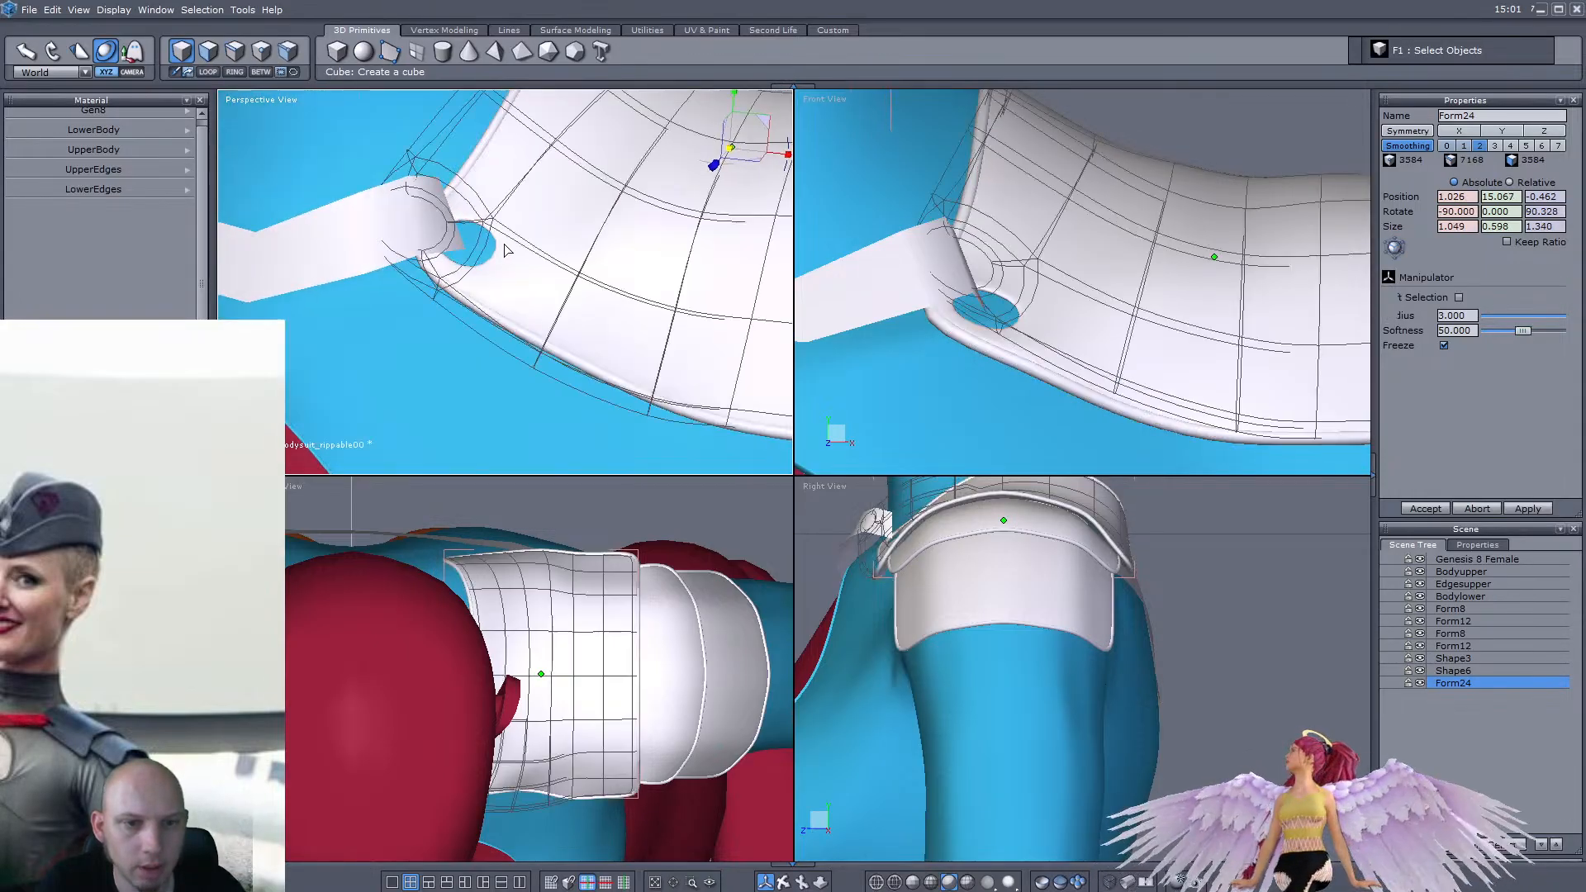
key(F3)
scroll(504, 304, up, 5)
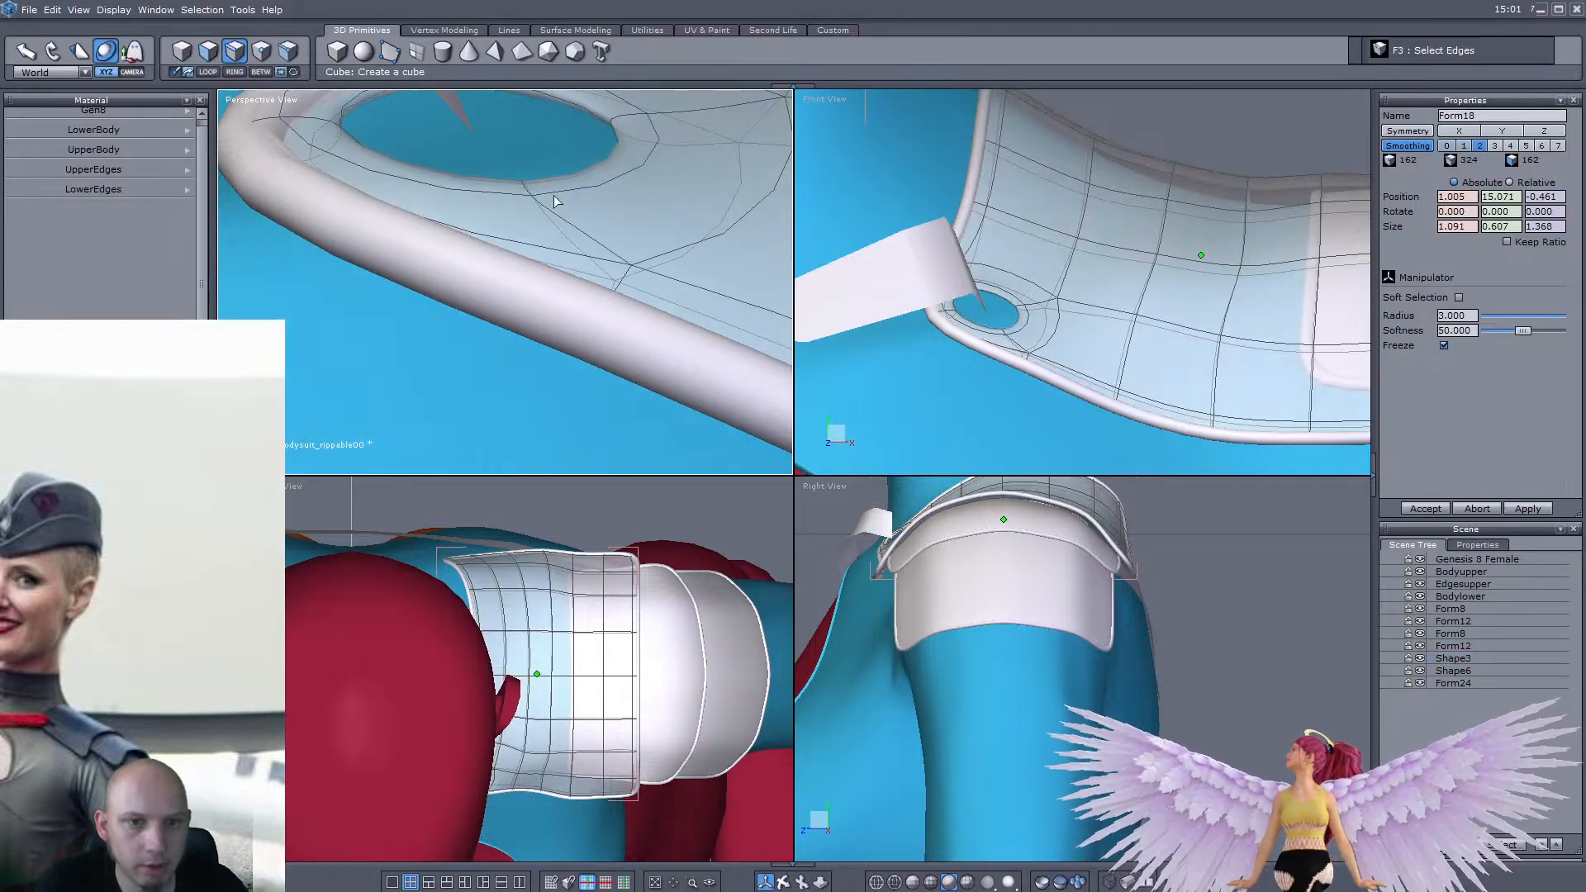
click(598, 117)
key(l)
middle_drag(588, 215, 583, 276)
key(ctrl+c)
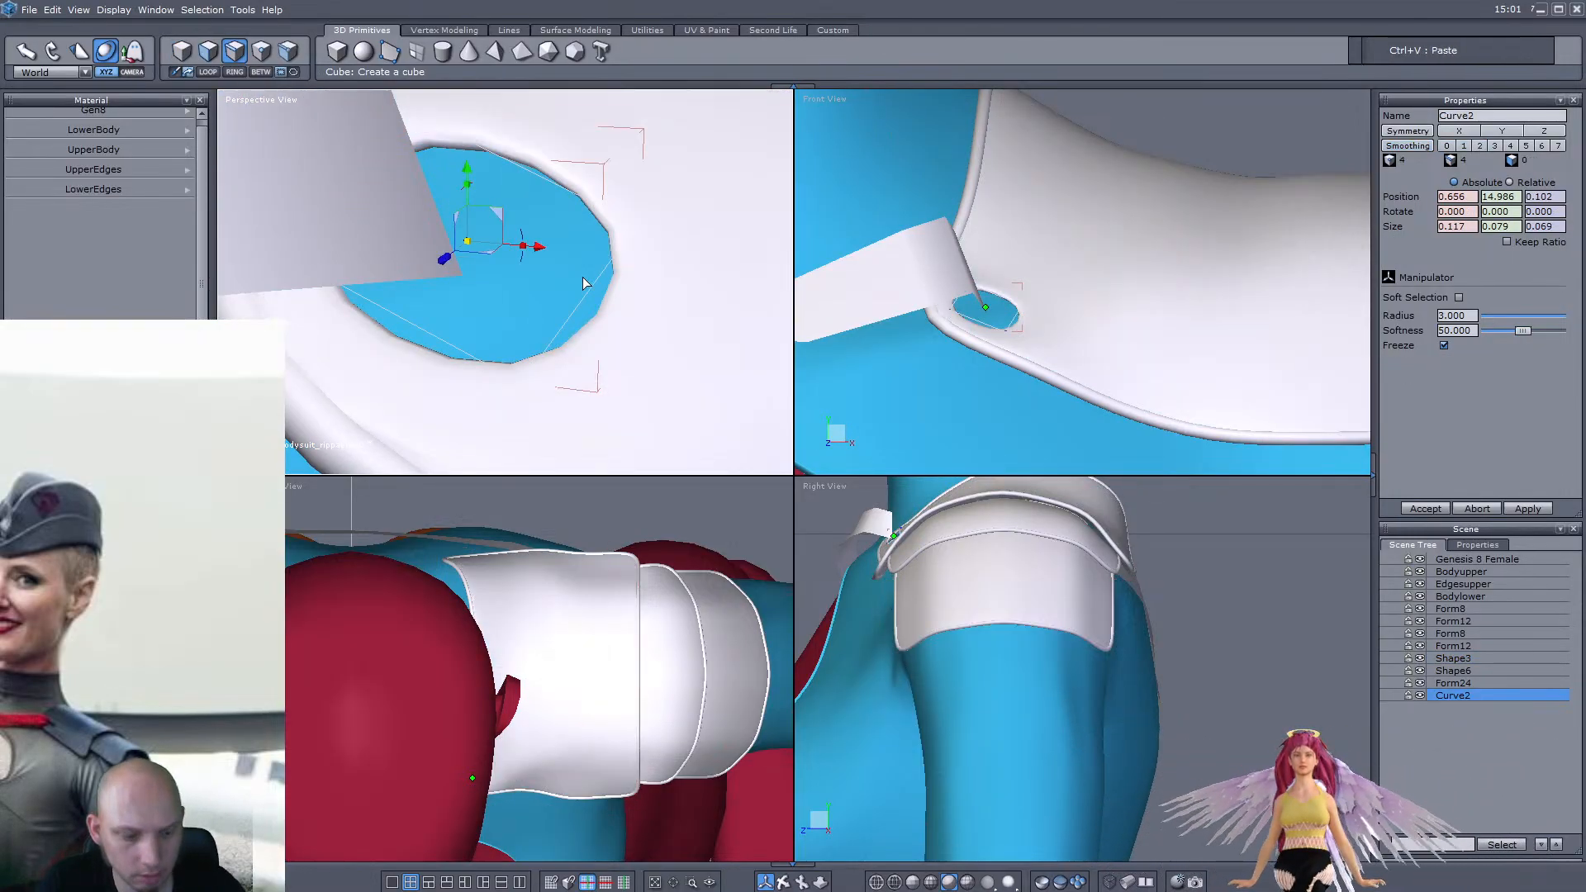
Give the hole's curve a thickness of 0.025 and set its smoothing to level 2
key(alt+t)
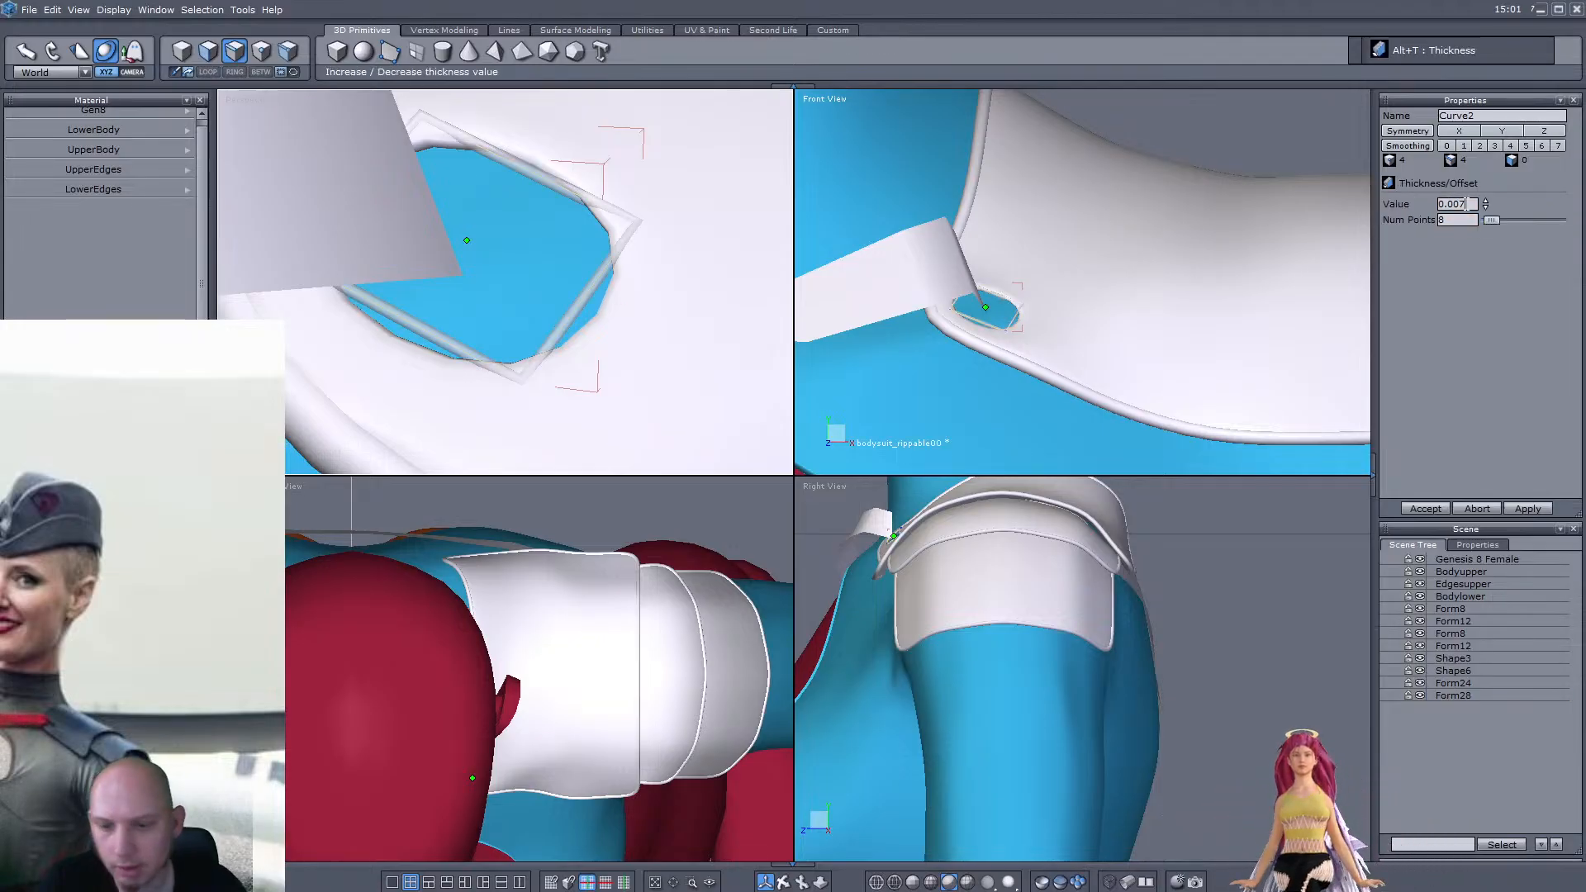
key(BackSpace)
key(BackSpace)
text(25)
key(Return)
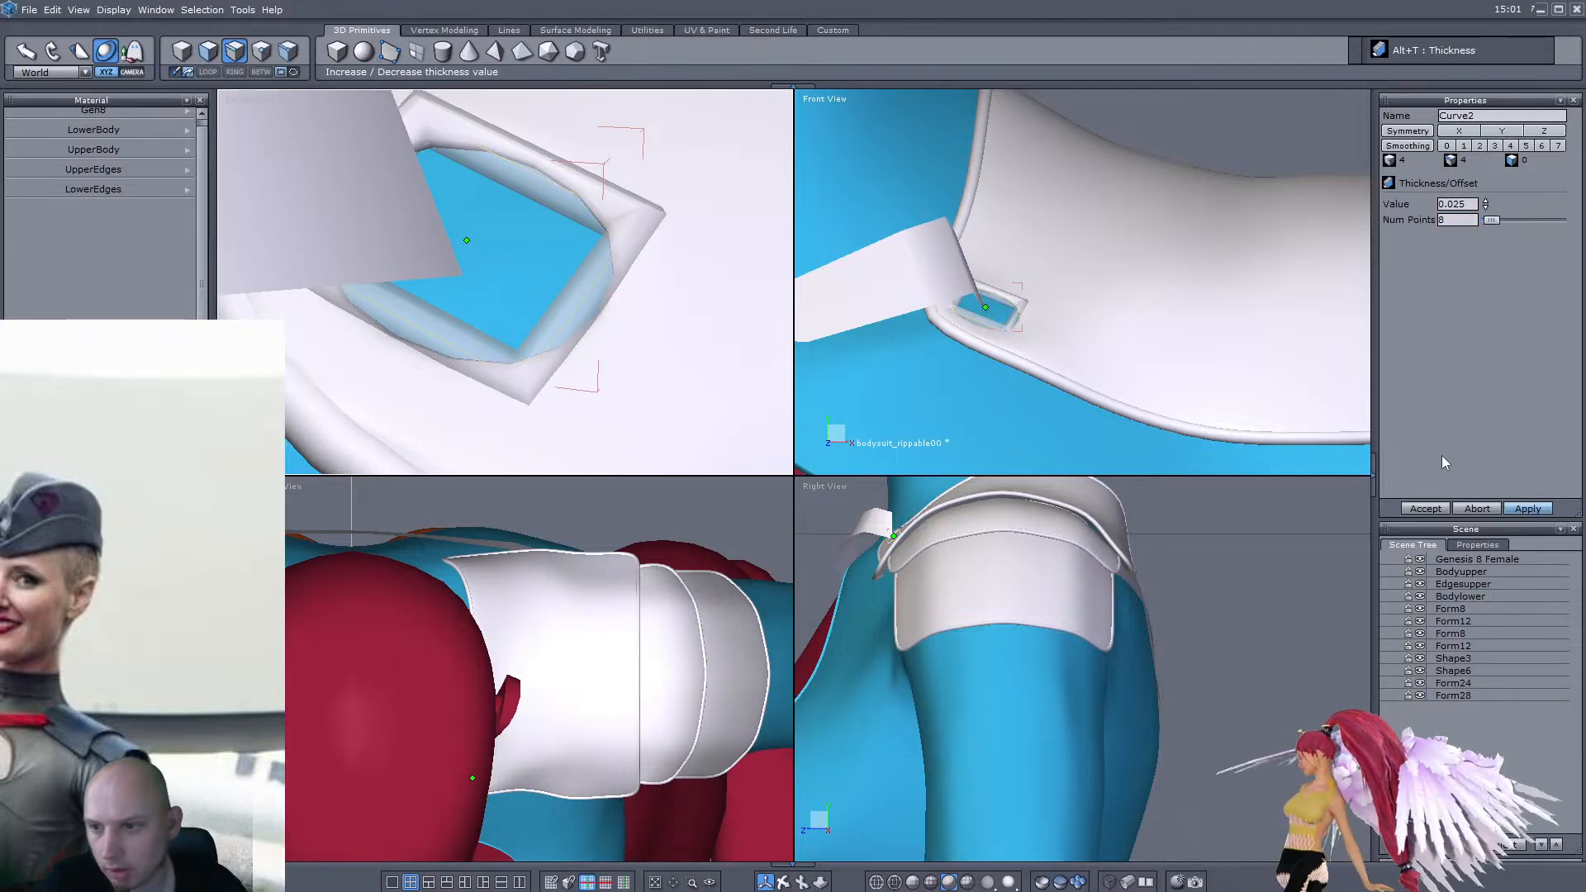
click(1427, 509)
key(2)
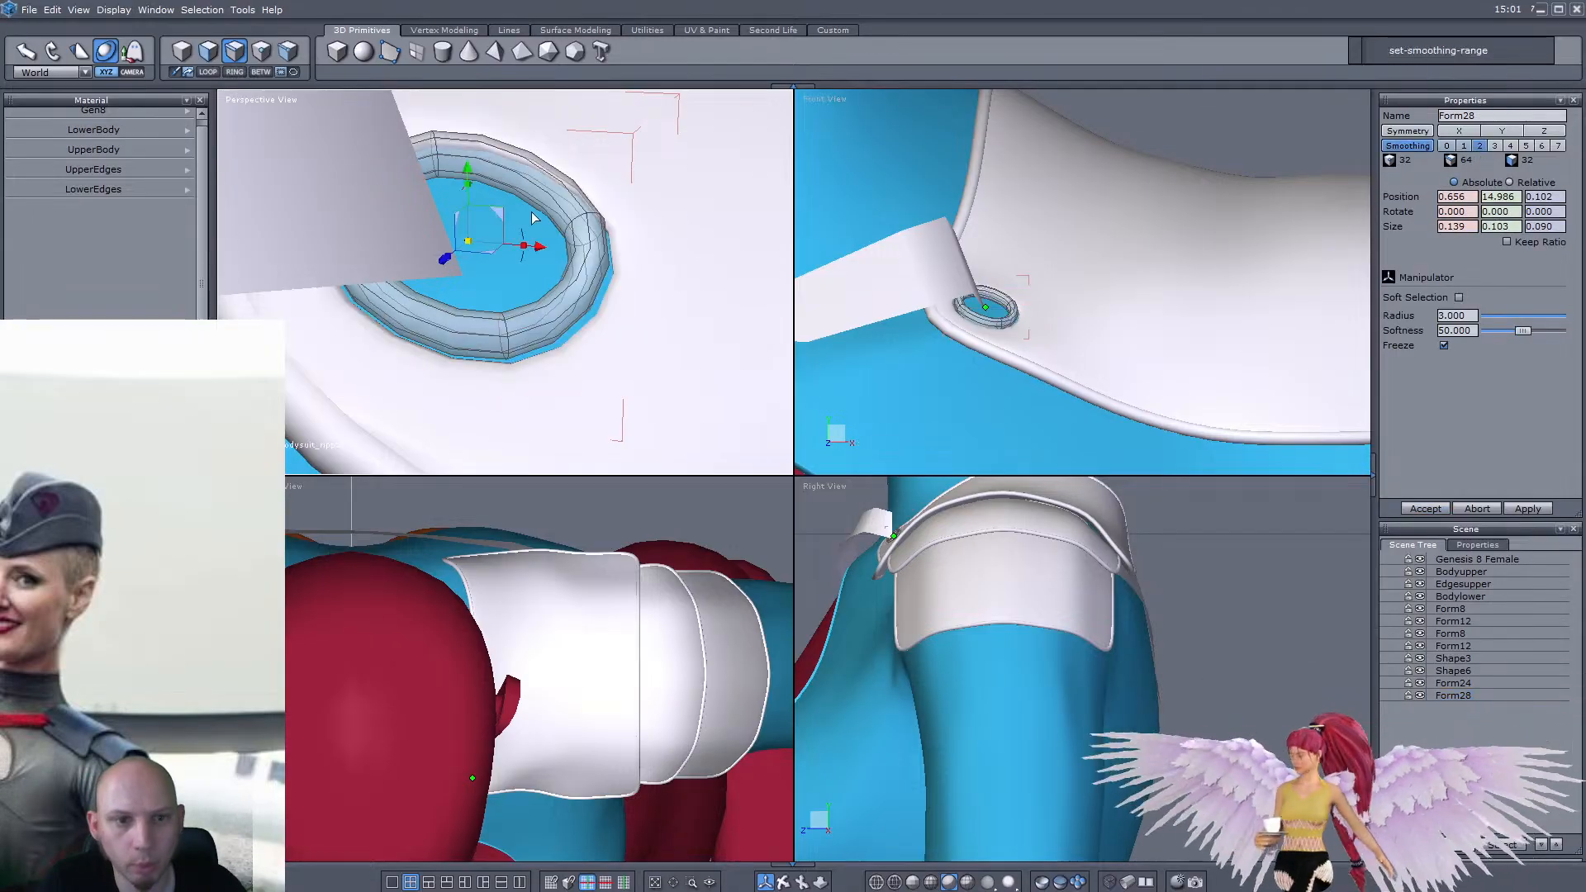
Resize and position the hole's piping ring at about X 0.656, Y 14.979, Z 0.098 to line the opening, and save the scene
click(183, 54)
right_drag(297, 124, 460, 303)
scroll(463, 302, down, 3)
scroll(463, 304, up, 3)
scroll(461, 304, up, 2)
drag(469, 332, 557, 330)
scroll(555, 329, down, 4)
right_drag(554, 326, 452, 220)
drag(476, 234, 487, 256)
scroll(489, 254, down, 4)
right_drag(489, 253, 701, 265)
scroll(533, 318, up, 5)
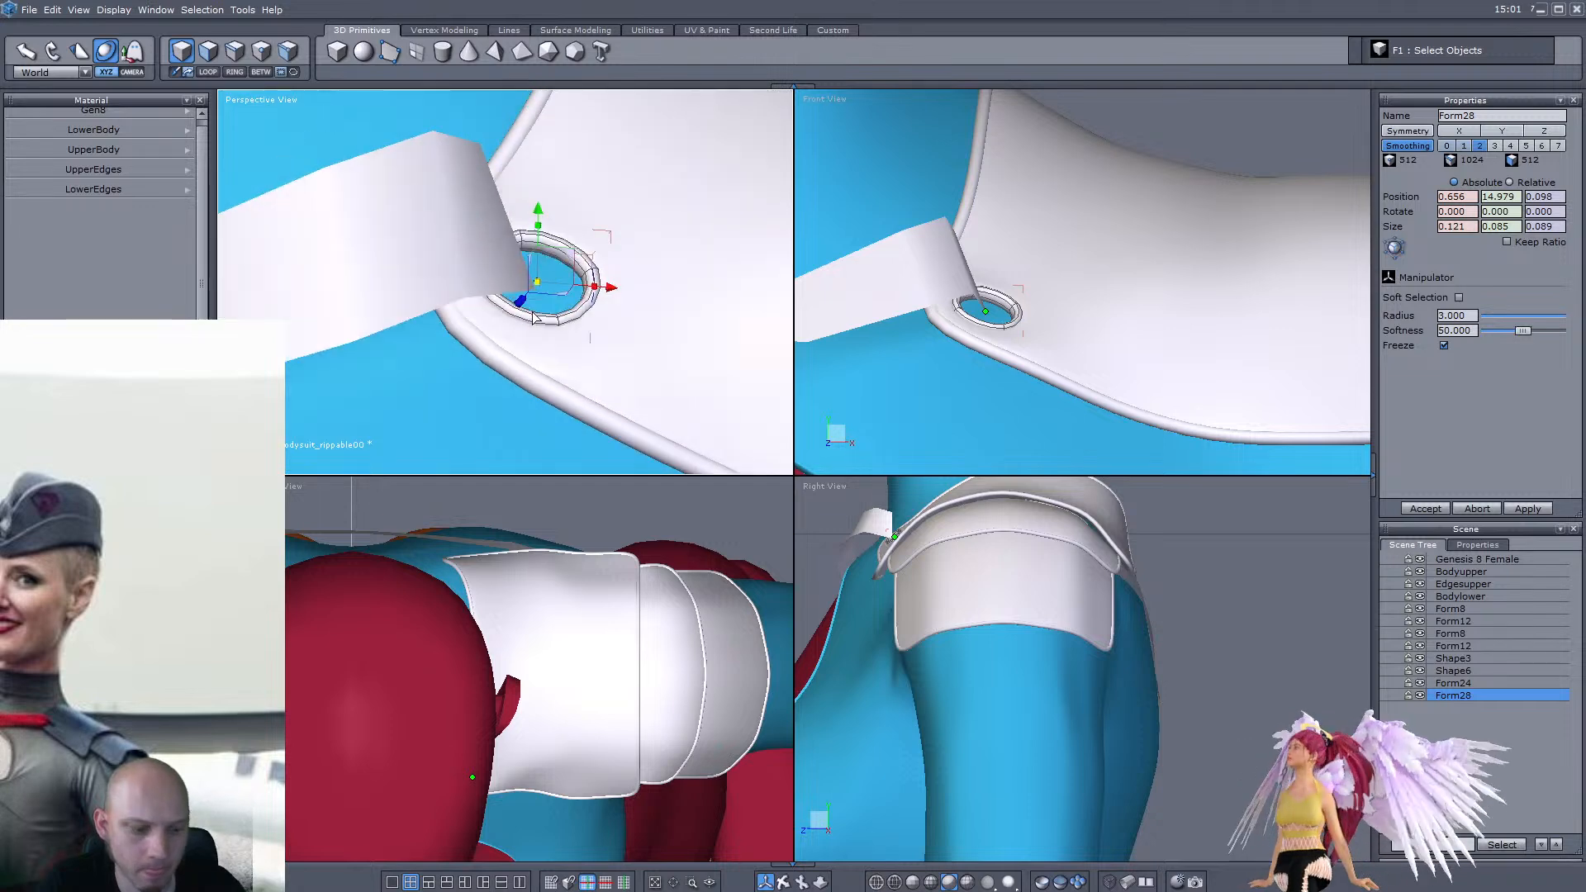
scroll(583, 271, down, 5)
right_drag(584, 300, 618, 290)
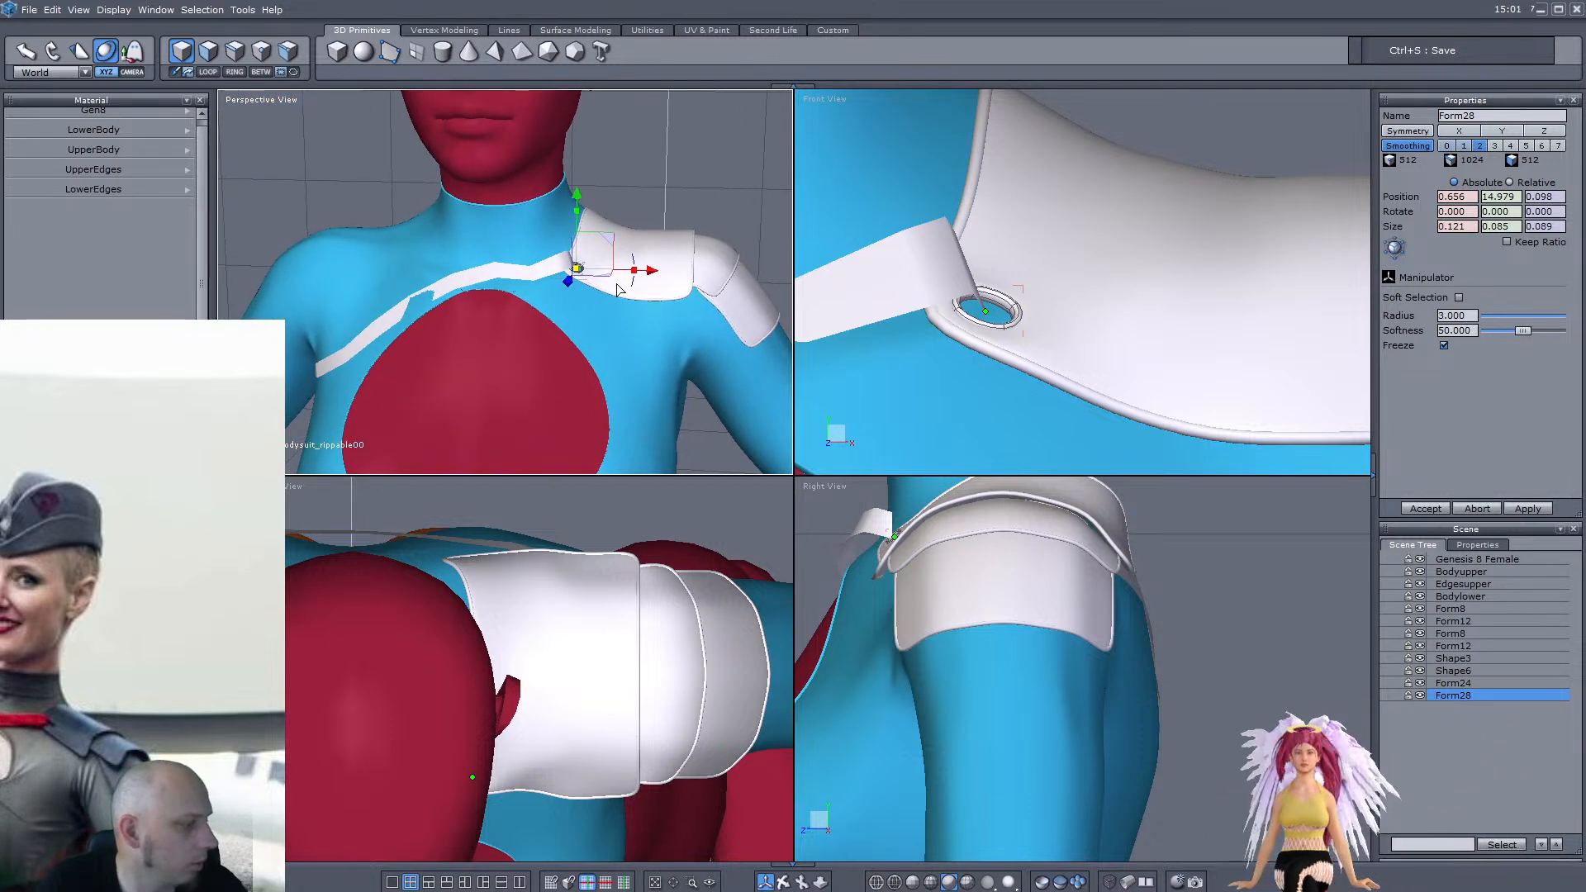
Select the Shape6 strap and move its cross edge outward where the strap sinks into the chest on the far side
right_drag(541, 310, 818, 263)
scroll(558, 282, up, 3)
scroll(766, 261, down, 2)
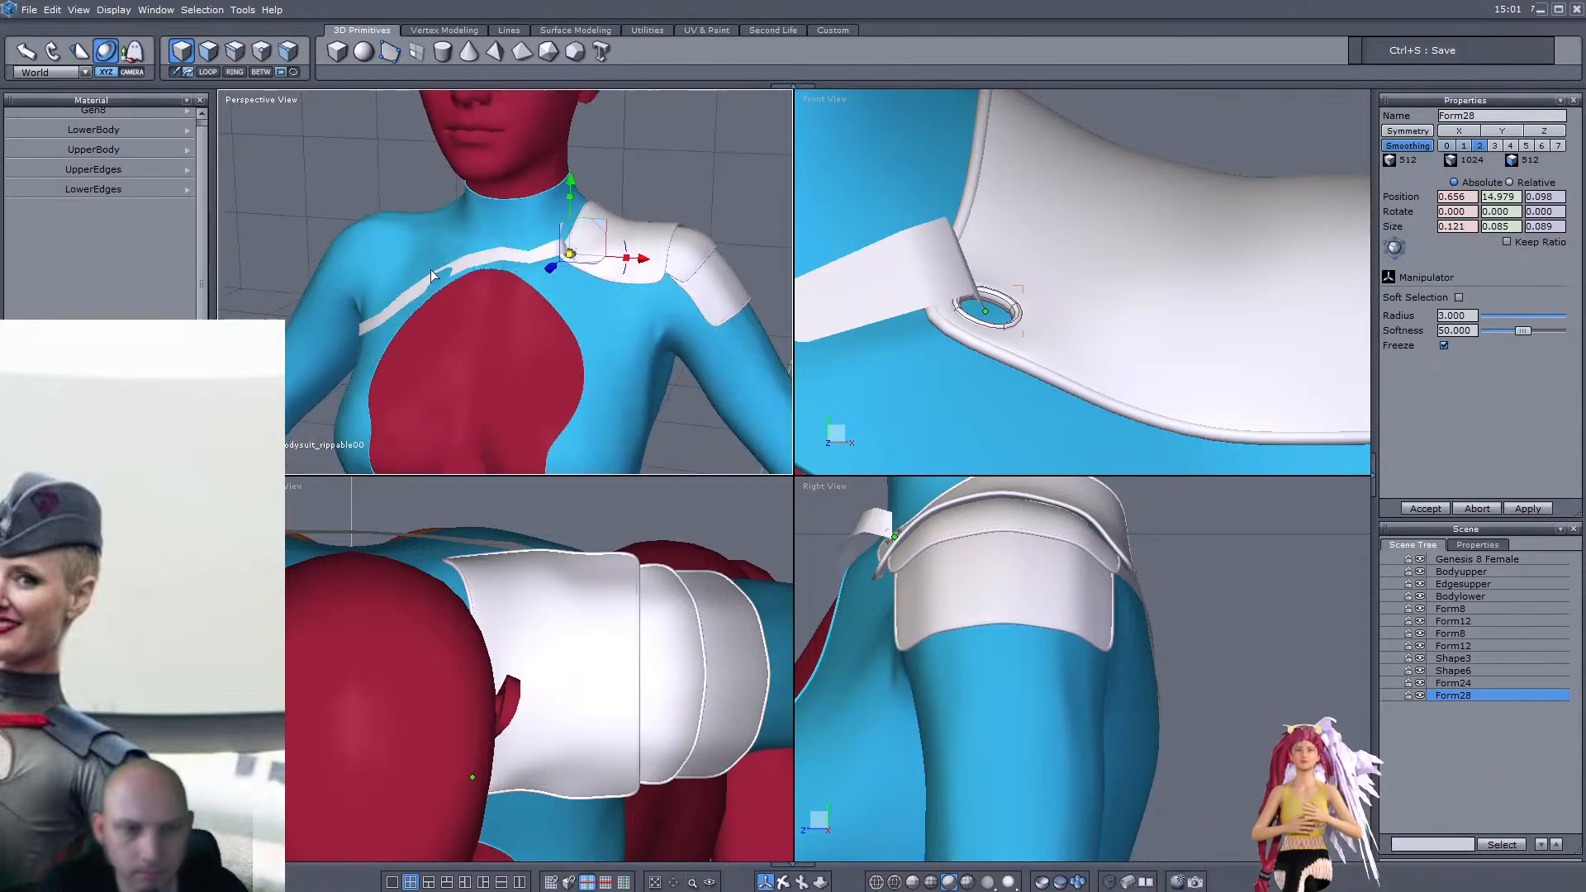
scroll(449, 276, up, 4)
click(450, 276)
right_drag(450, 276, 483, 266)
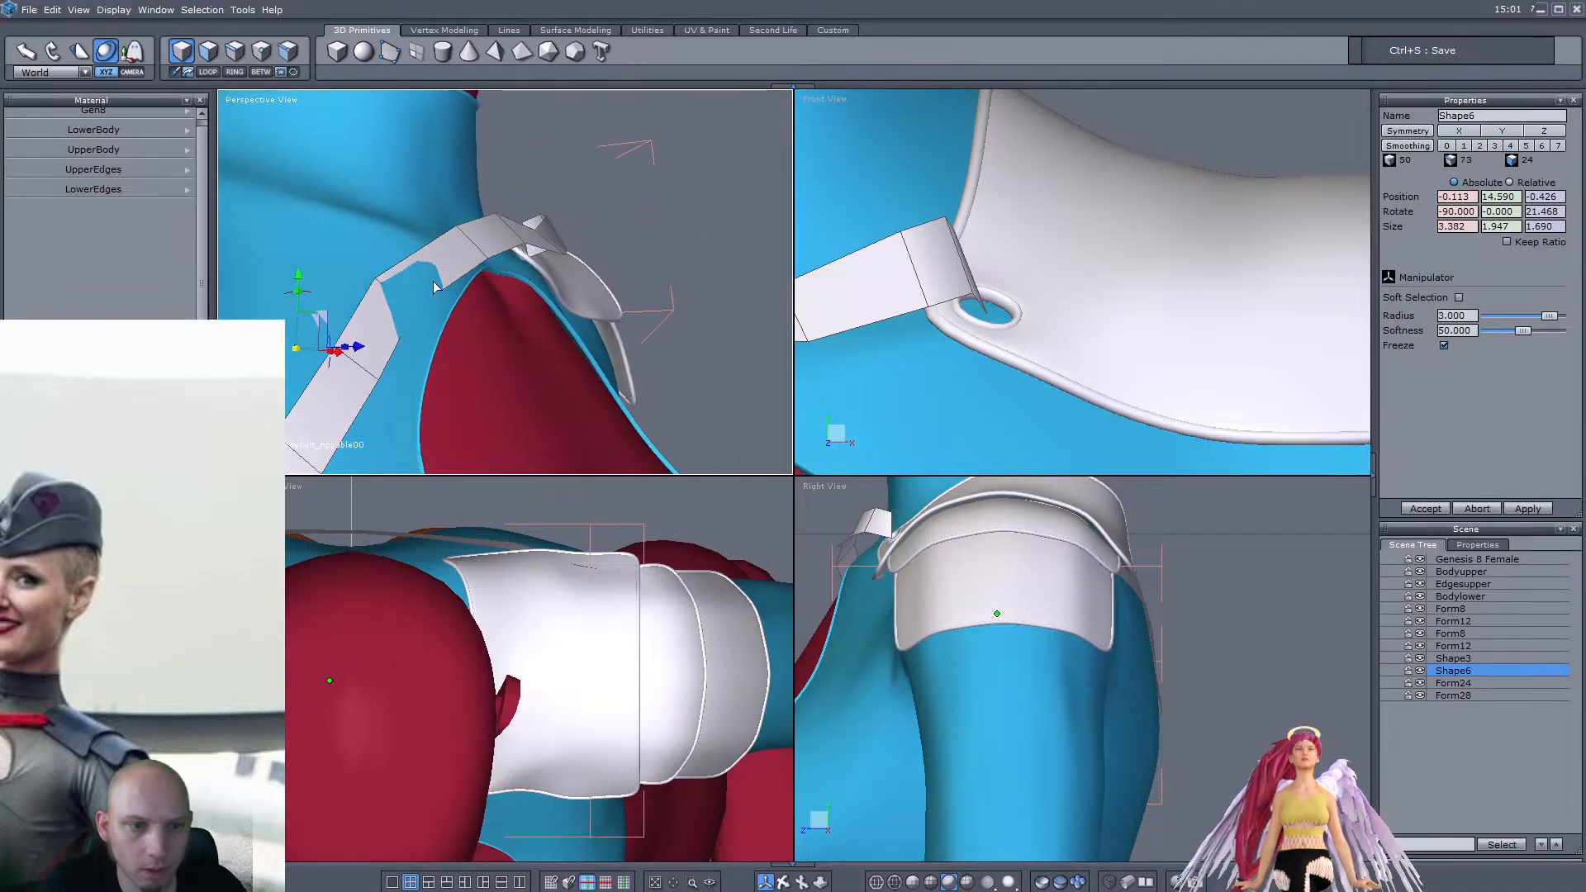
key(F3)
scroll(378, 281, up, 2)
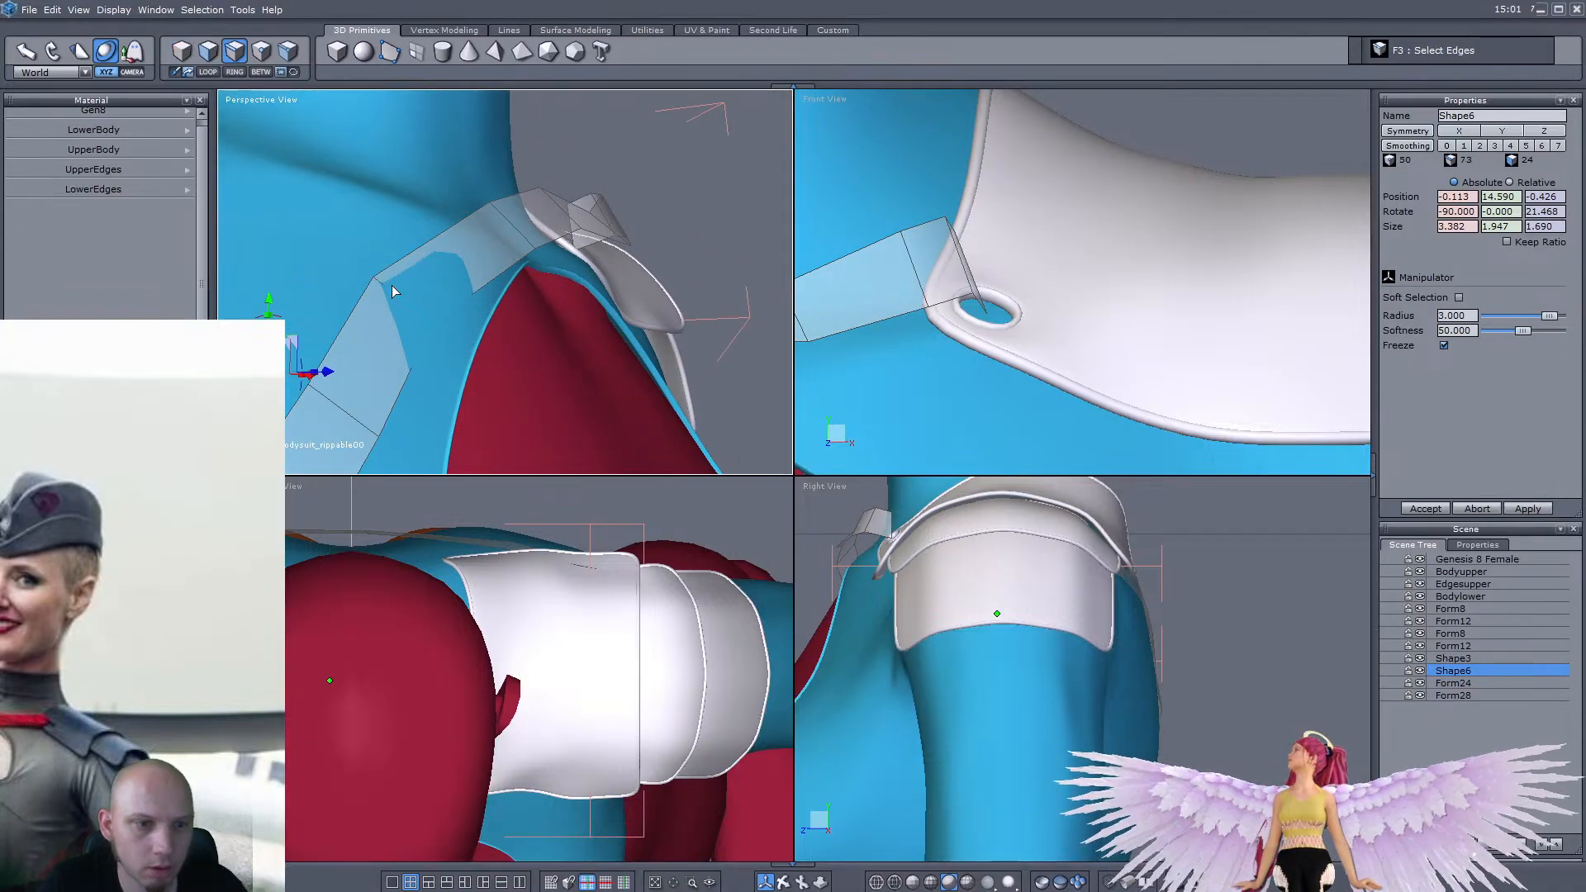
click(390, 291)
right_drag(390, 291, 523, 225)
mouse_move(514, 218)
mouse_down()
mouse_move(523, 238)
mouse_move(535, 225)
mouse_up()
right_drag(535, 226, 552, 192)
drag(528, 176, 519, 199)
Move the strap's next cross edge, at about X -0.261, outward until the strap clears the bodysuit
mouse_move(519, 198)
right_down()
mouse_move(312, 318)
mouse_move(413, 305)
right_up()
drag(454, 306, 446, 295)
right_drag(447, 295, 451, 179)
drag(444, 195, 443, 203)
right_drag(443, 203, 444, 253)
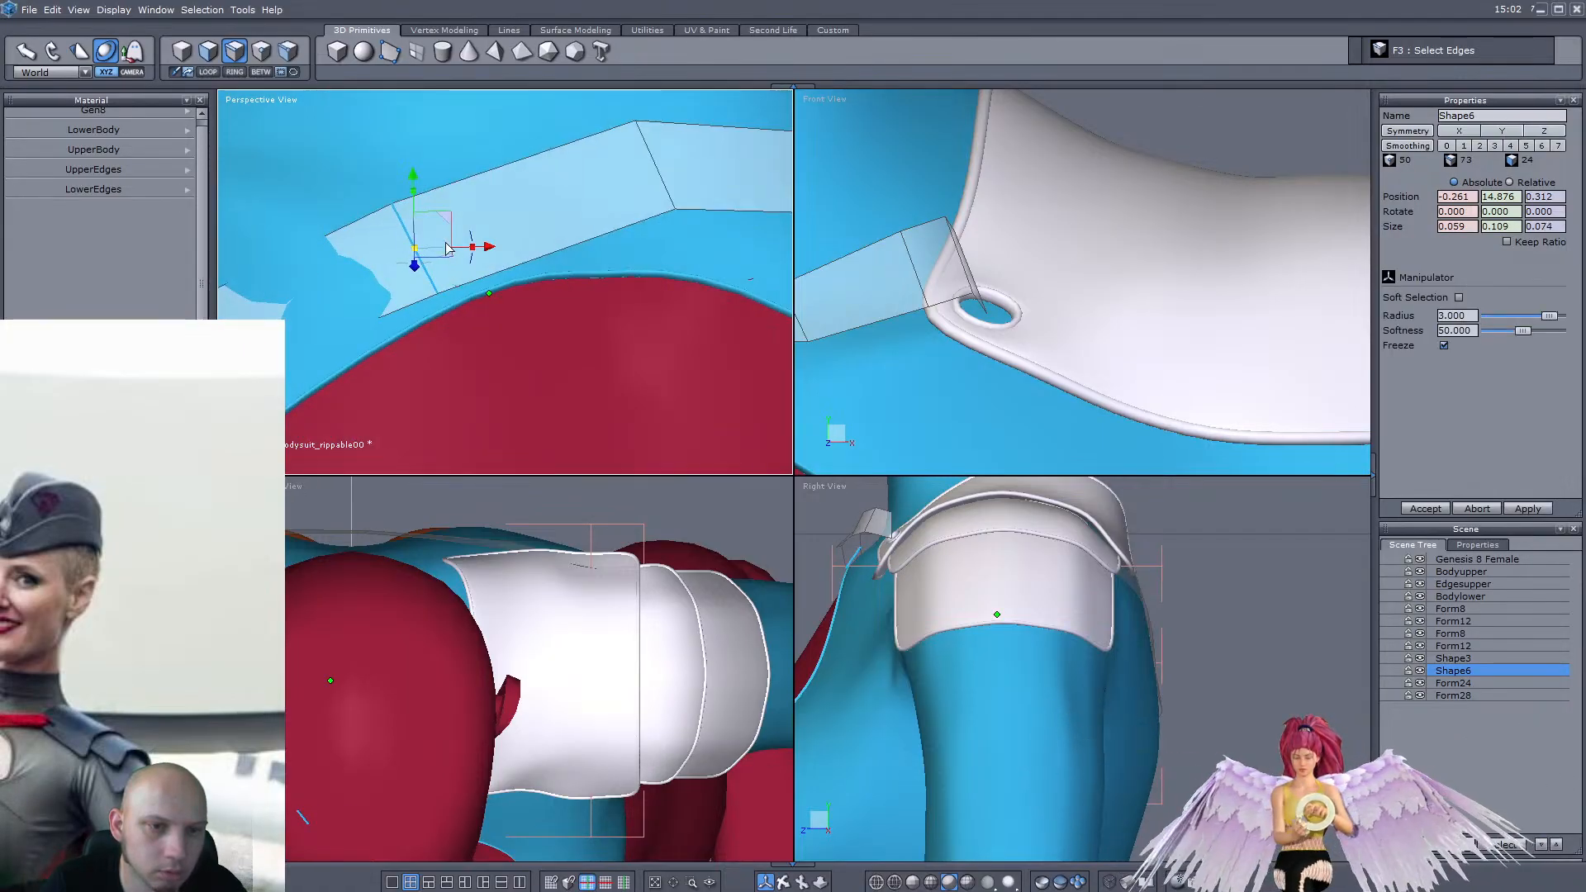
drag(451, 259, 426, 252)
Lower and tilt the strap's cross edge near the chest centre, bringing it close to the body at about Y 14.929, Z 0.276
right_drag(426, 252, 597, 206)
drag(612, 181, 544, 191)
right_drag(514, 222, 499, 174)
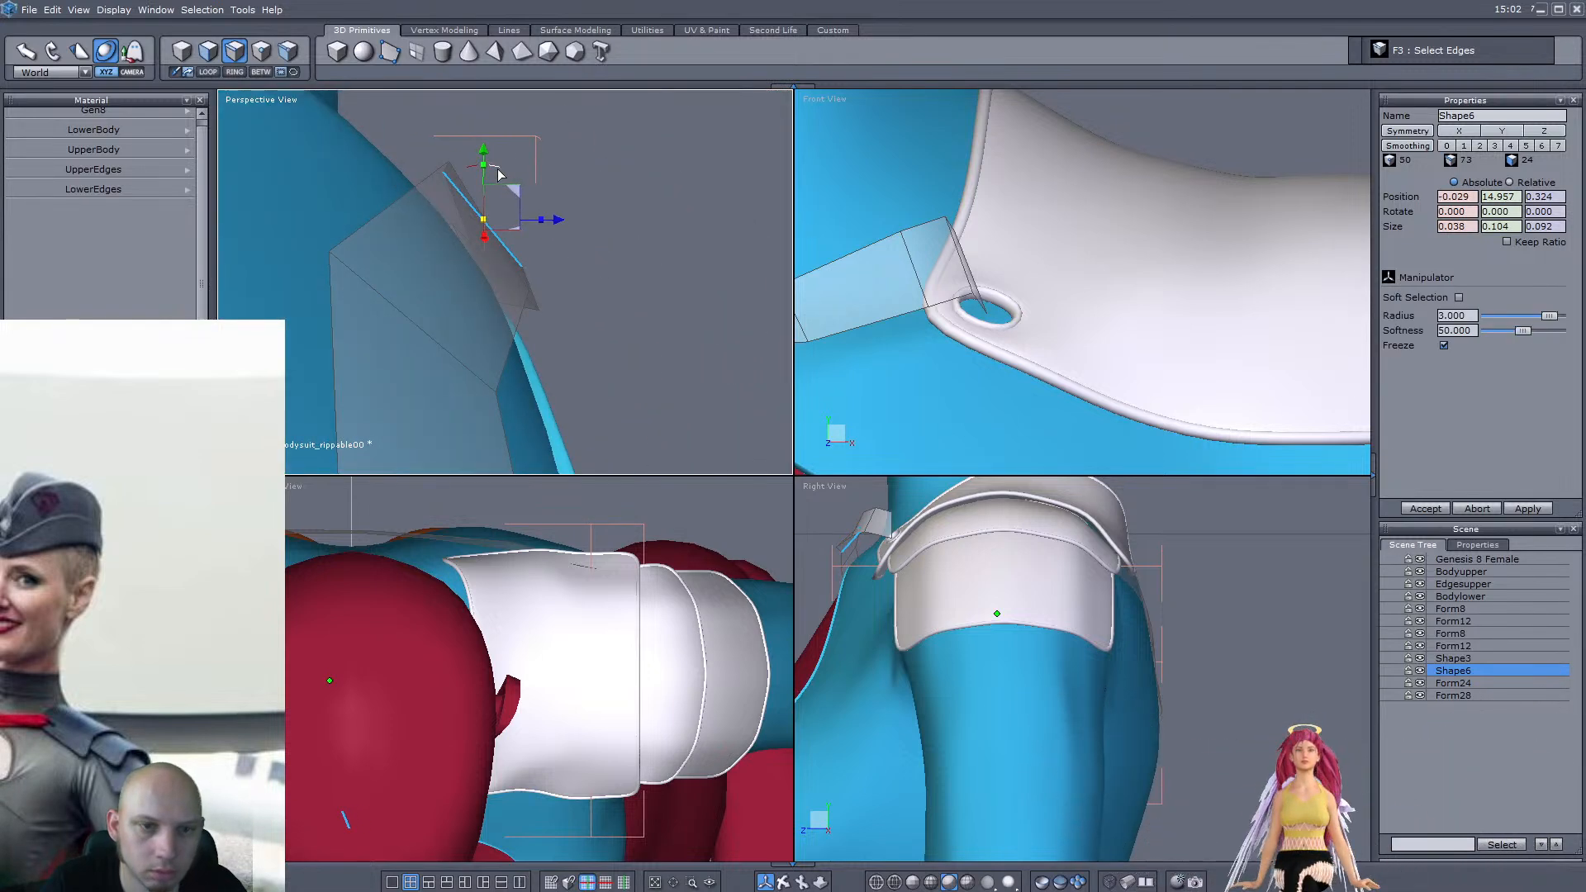
drag(520, 189, 490, 214)
right_drag(490, 214, 324, 257)
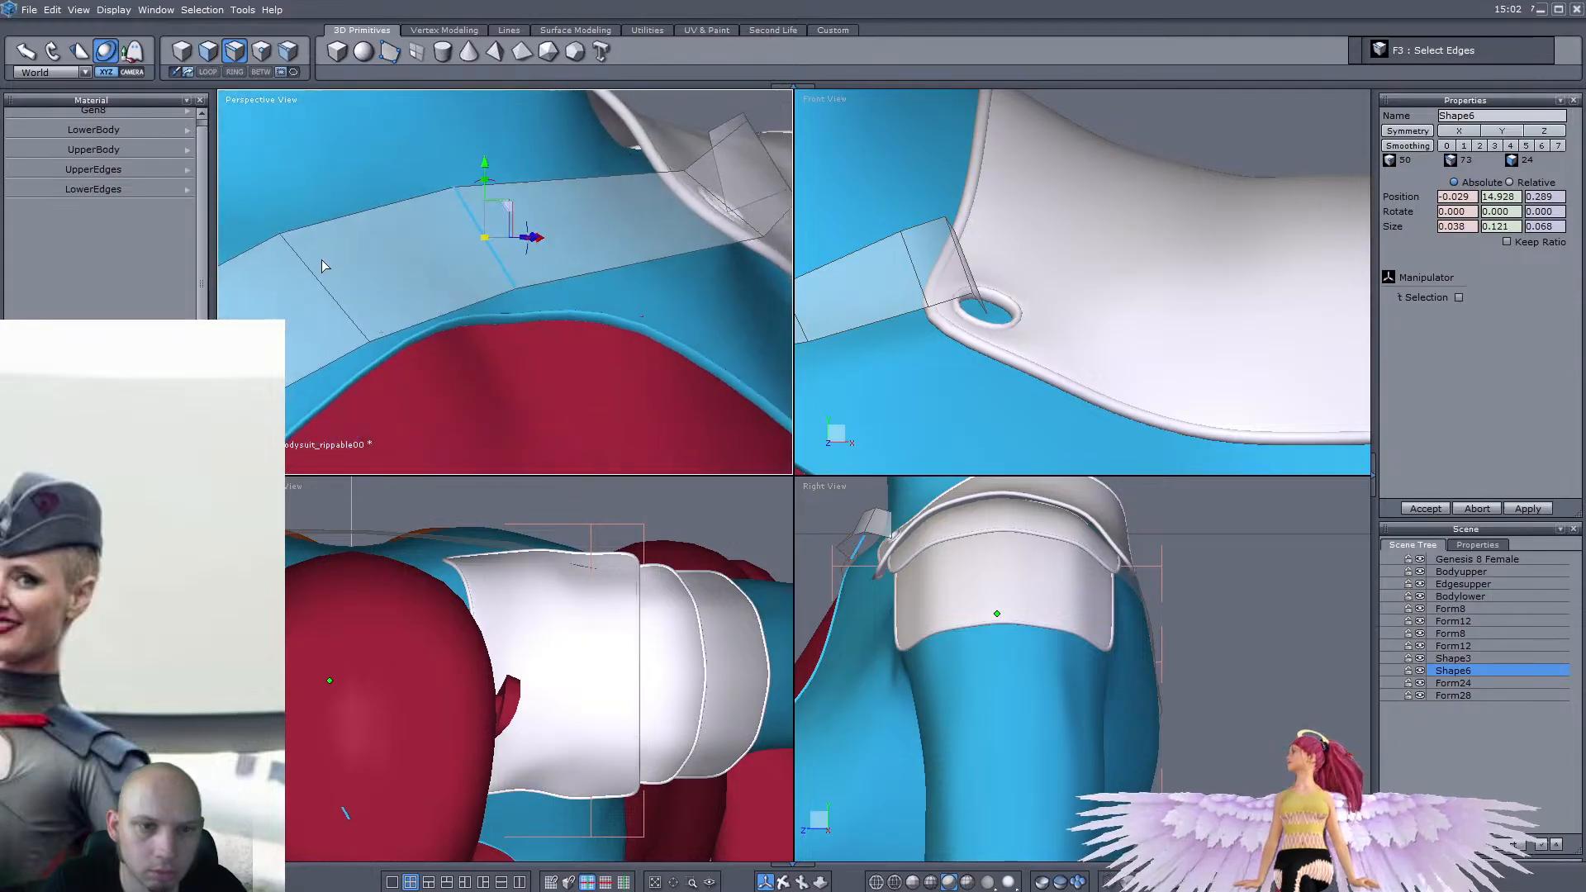
right_drag(448, 225, 592, 199)
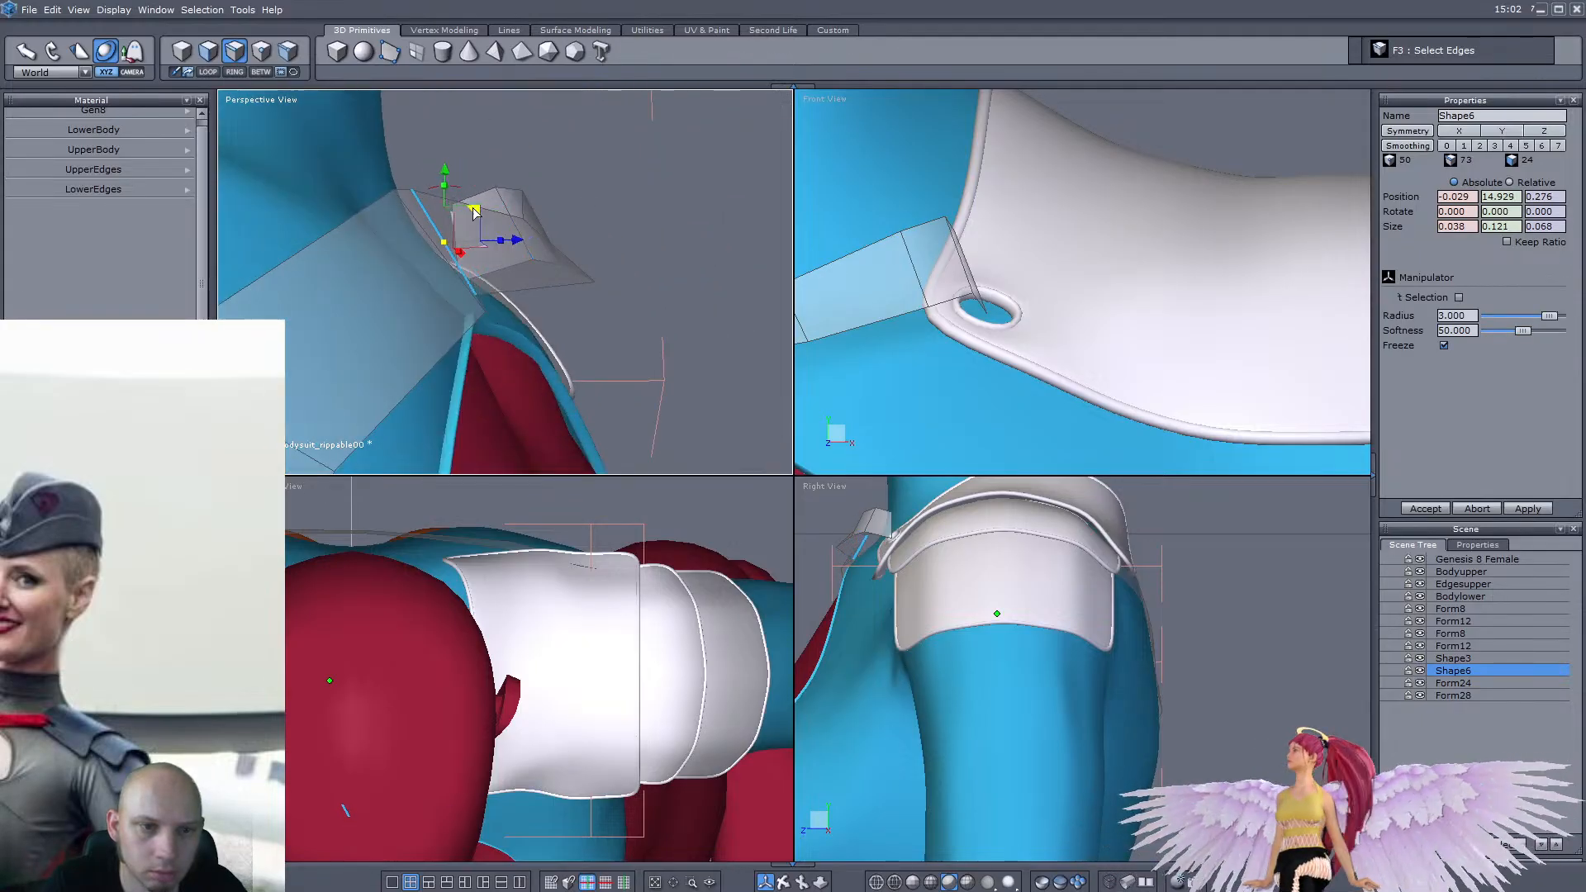
drag(441, 233, 475, 239)
Select the Shape6 strap faces beside the panel's hole and lower them toward the body, to about X 0.490, Y 14.966, Z 0.143
right_drag(475, 239, 613, 190)
key(F2)
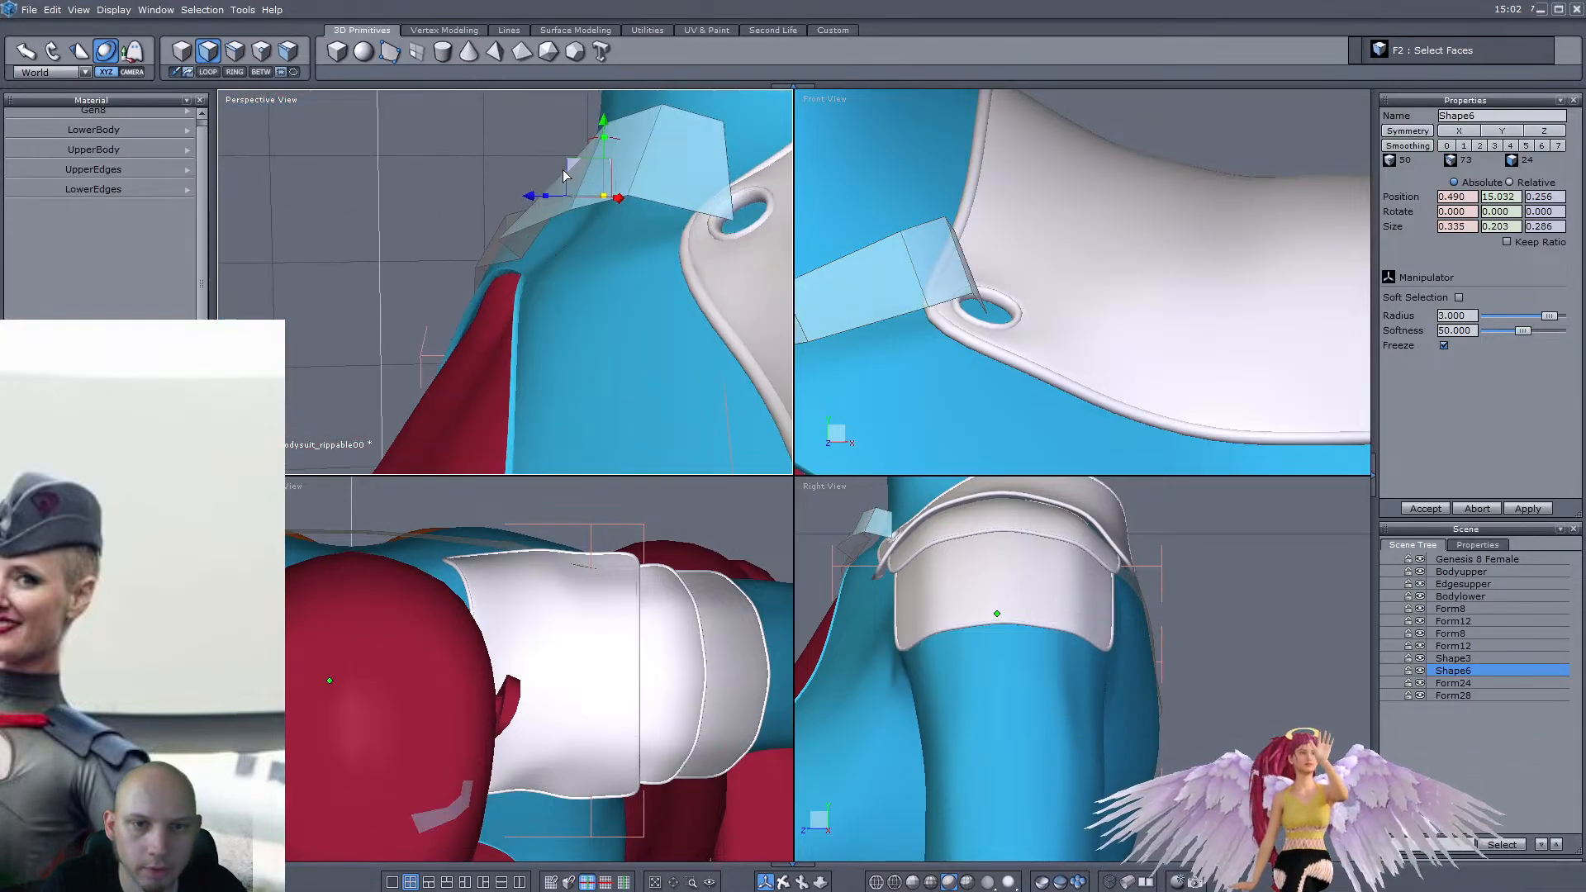
click(613, 190)
drag(613, 190, 650, 220)
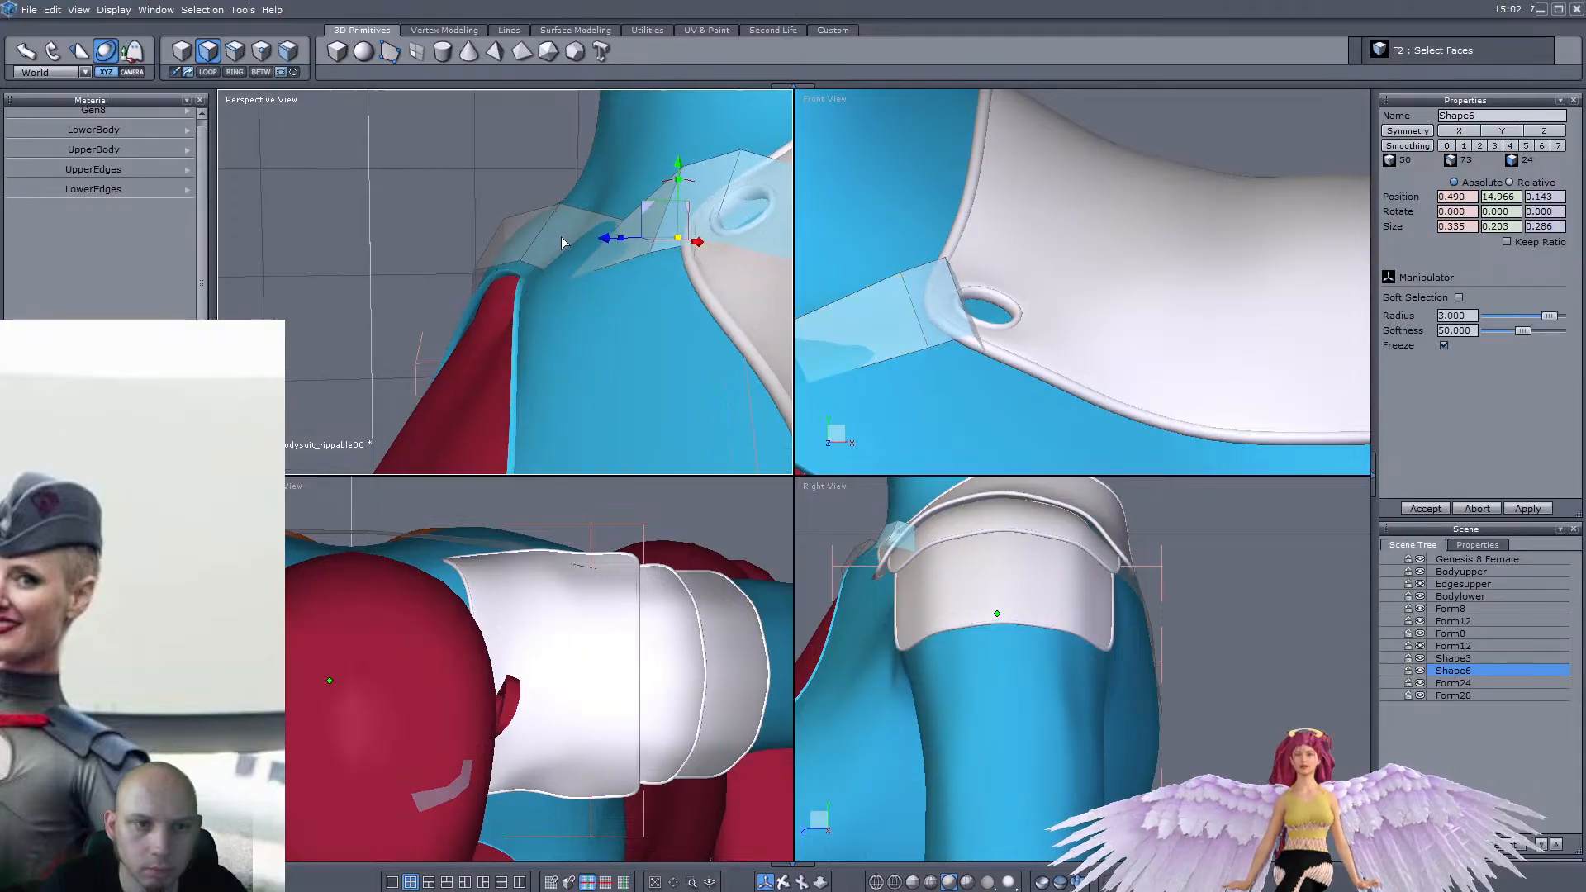
Reposition the strap's cross edge near the far armpit so it follows the bodysuit at about X -1.483, Y 13.960, Z 0.145
right_drag(559, 237, 446, 244)
click(234, 56)
right_drag(618, 240, 769, 290)
click(559, 230)
scroll(723, 264, down, 5)
scroll(337, 277, up, 3)
right_drag(337, 277, 478, 335)
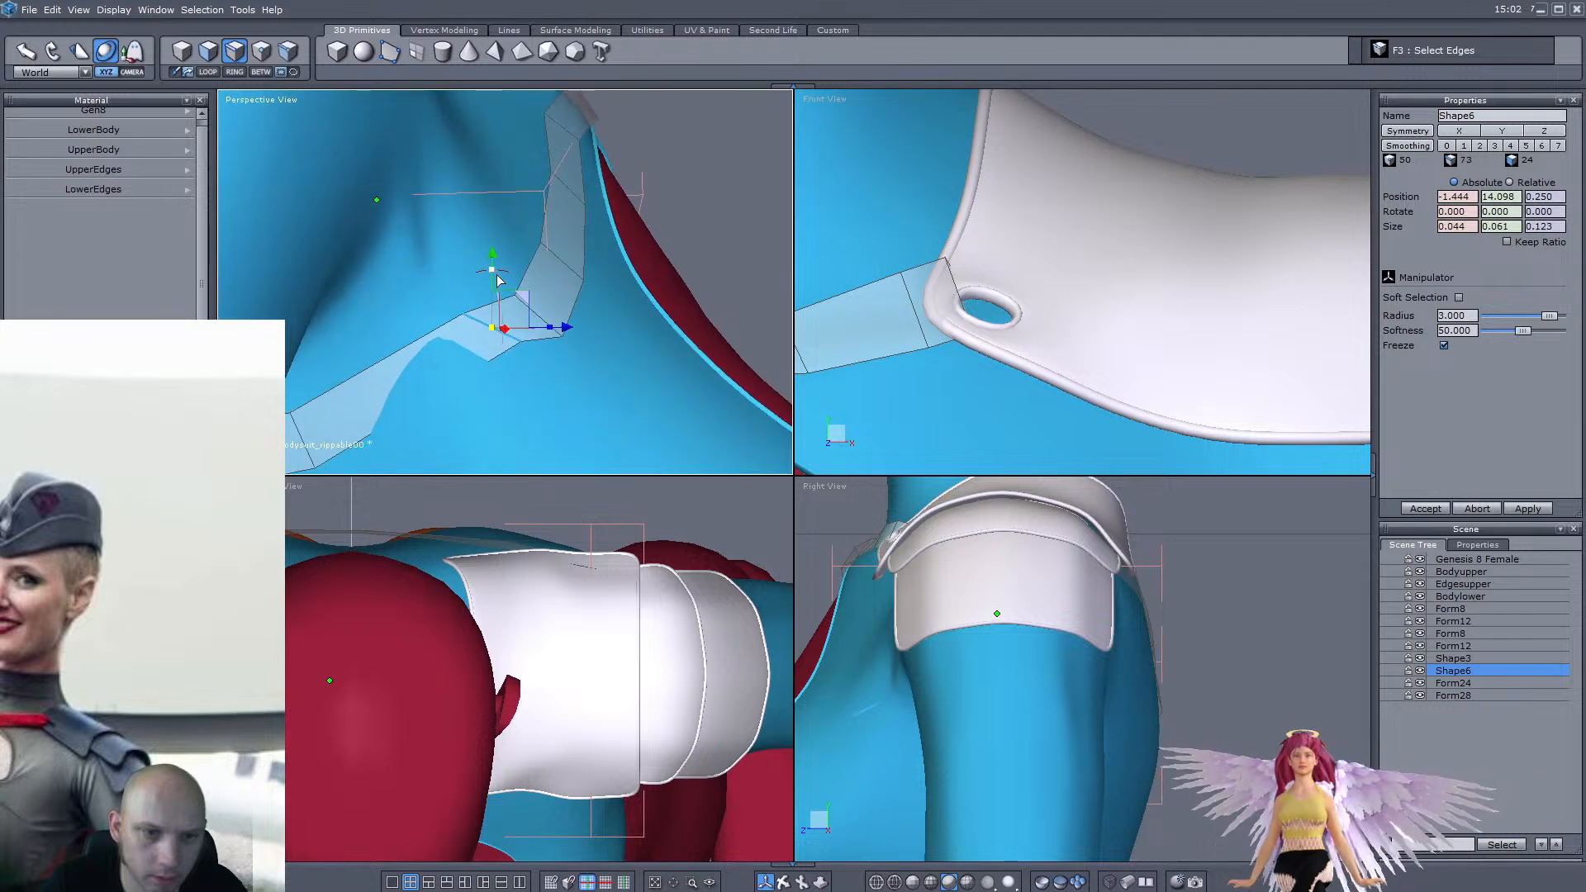
drag(521, 280, 531, 300)
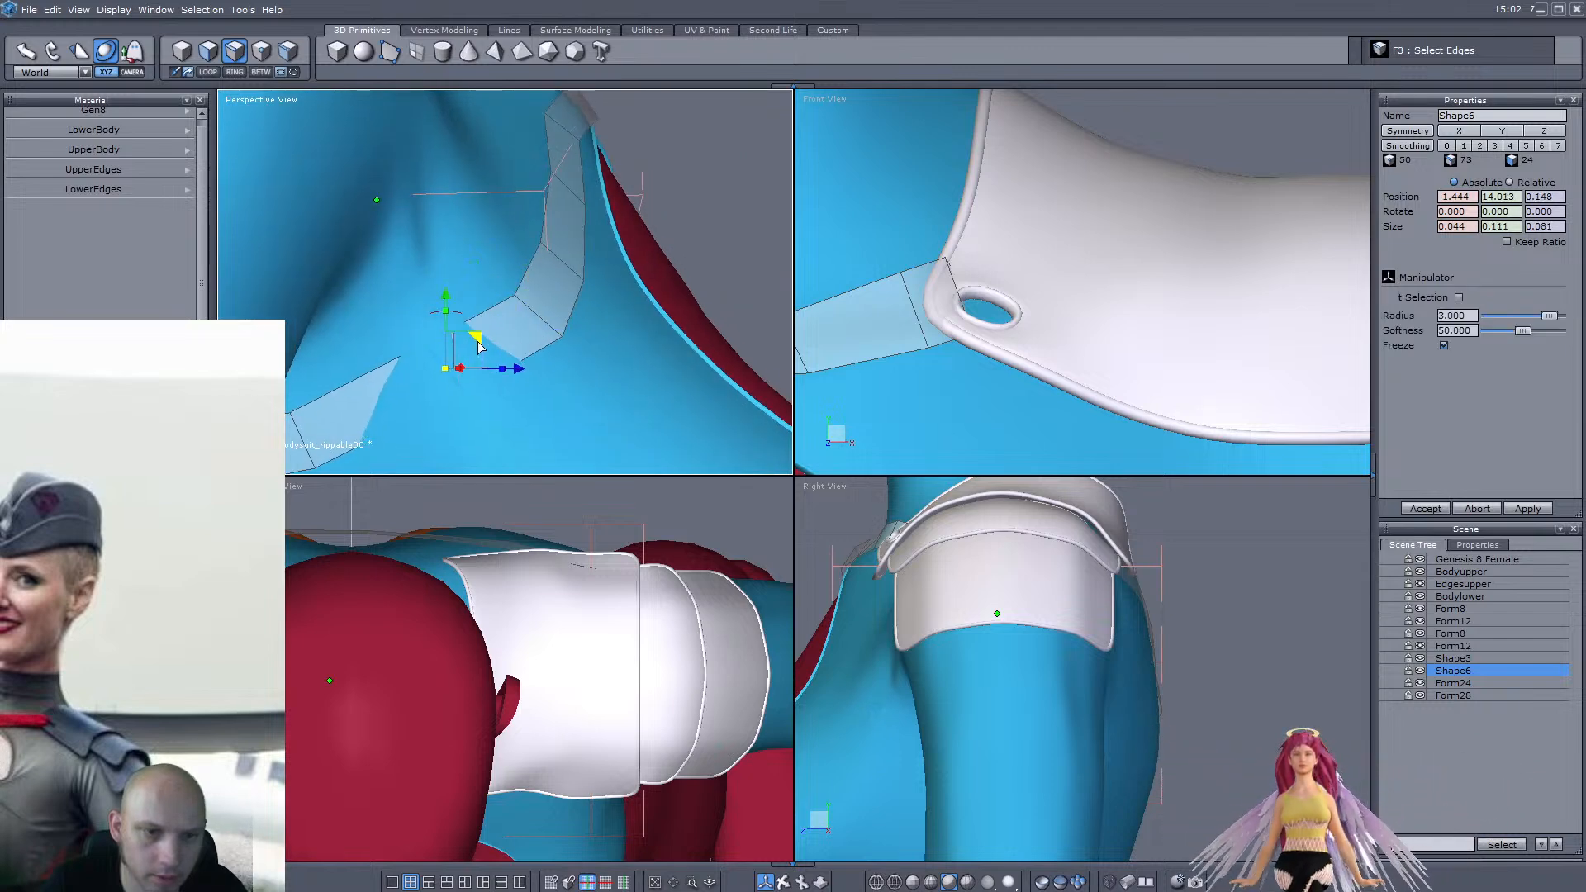
right_drag(536, 318, 560, 347)
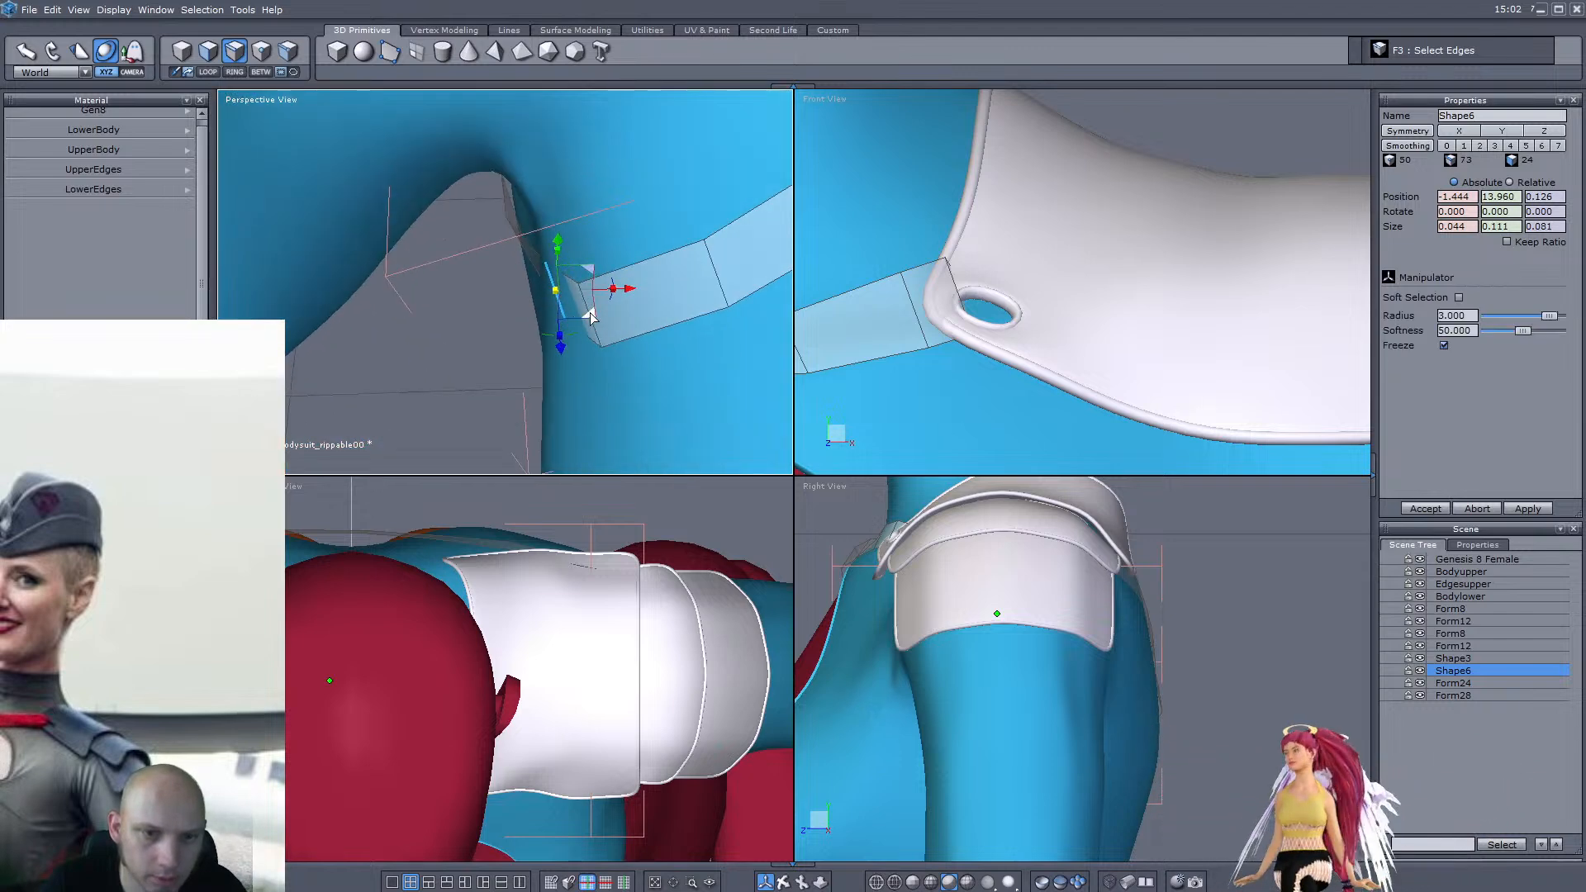
drag(592, 317, 580, 320)
right_drag(581, 291, 673, 418)
drag(520, 312, 527, 312)
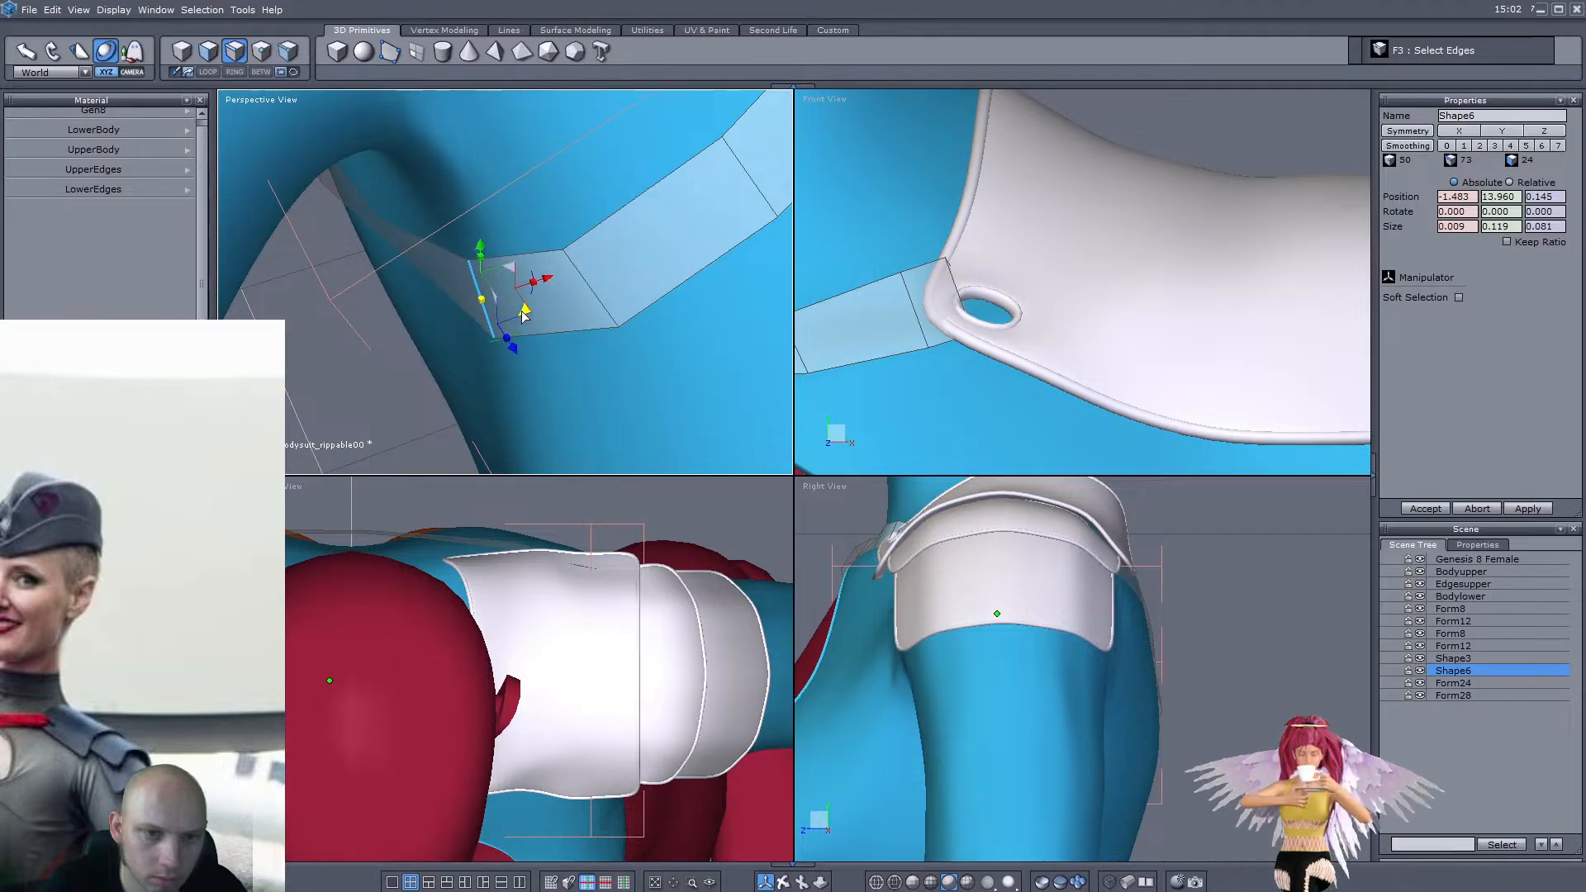
Adjust the strap's next cross edge under the far arm to about X -1.497, Y 13.849, Z -0.192, and check the whole strap
right_drag(471, 331, 545, 273)
mouse_move(442, 239)
right_down()
mouse_move(321, 290)
mouse_move(486, 186)
mouse_move(447, 220)
mouse_move(463, 242)
right_up()
mouse_move(470, 267)
mouse_down()
mouse_move(473, 287)
mouse_move(457, 278)
mouse_move(467, 269)
mouse_up()
scroll(466, 268, down, 5)
right_drag(466, 268, 595, 240)
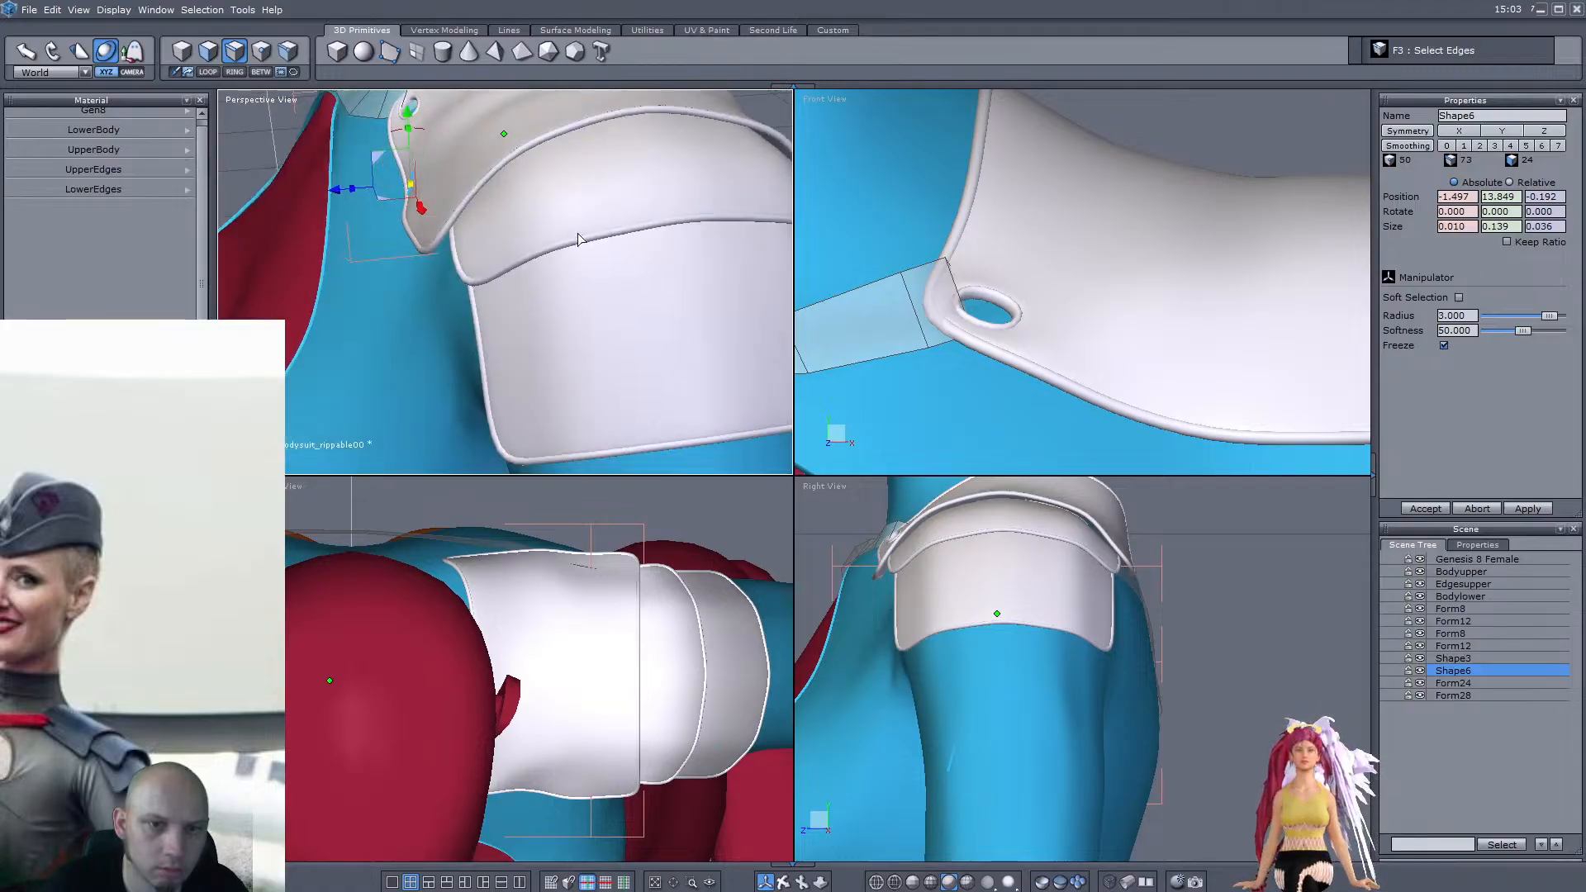
scroll(650, 242, down, 5)
scroll(650, 241, up, 5)
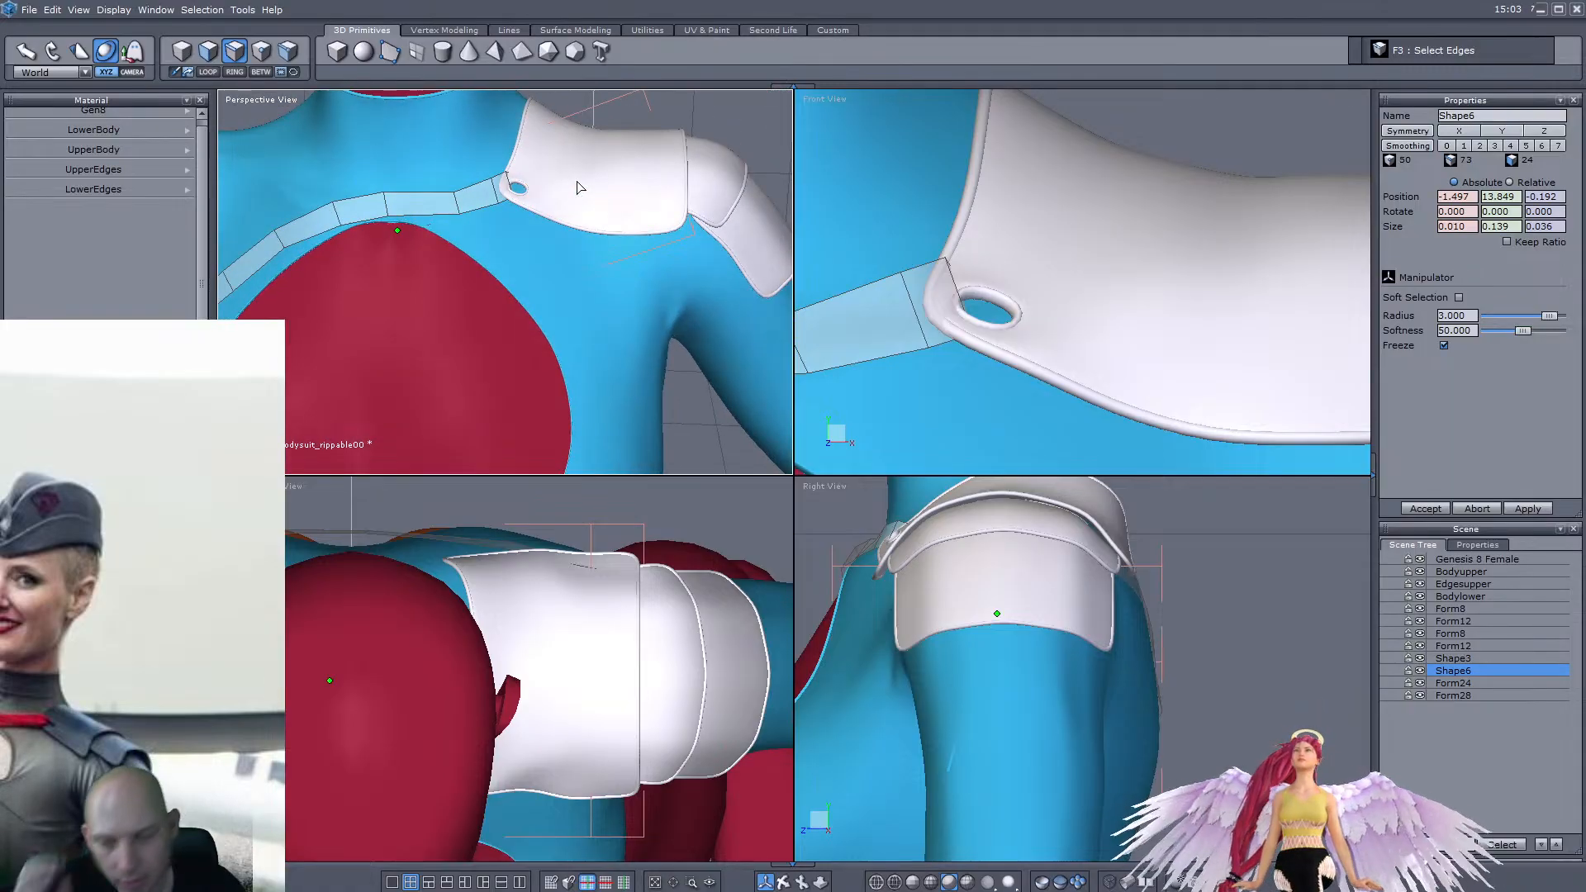
scroll(528, 180, down, 5)
scroll(443, 180, up, 6)
Select the strap's end face at the panel's hole and move it to about X 0.624, Y 14.969, Z 0.110
right_drag(443, 175, 323, 161)
click(183, 52)
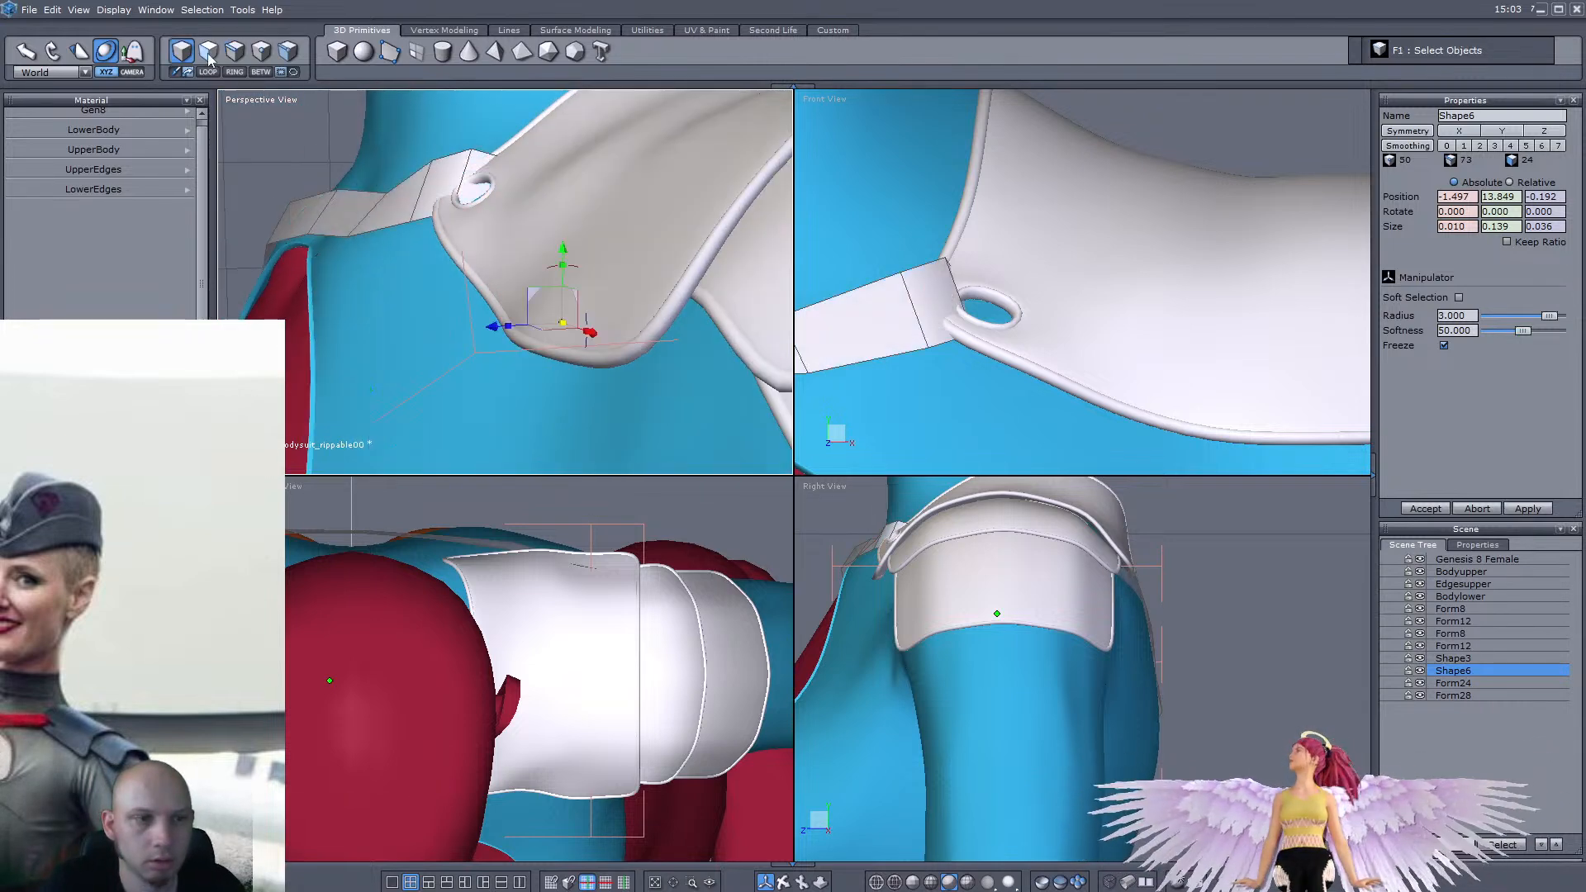
click(208, 52)
scroll(454, 170, up, 3)
right_drag(533, 214, 479, 212)
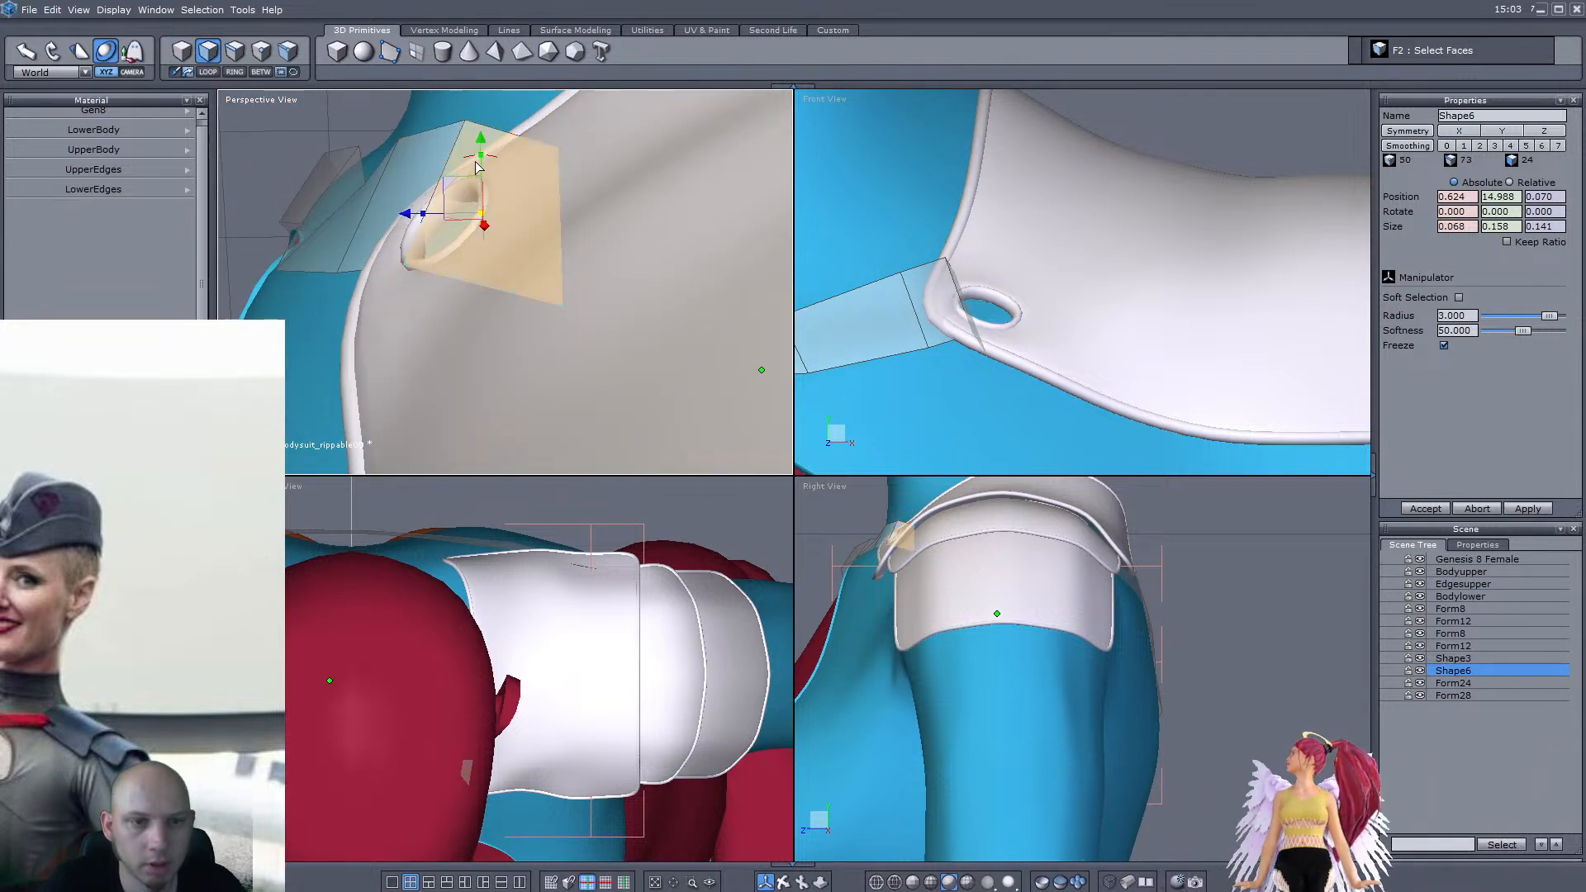
drag(450, 183, 402, 205)
right_drag(400, 207, 447, 217)
Move the strap's end edge into the hole opening, at about X 0.624, Y 14.994, Z 0.116
click(234, 53)
click(582, 261)
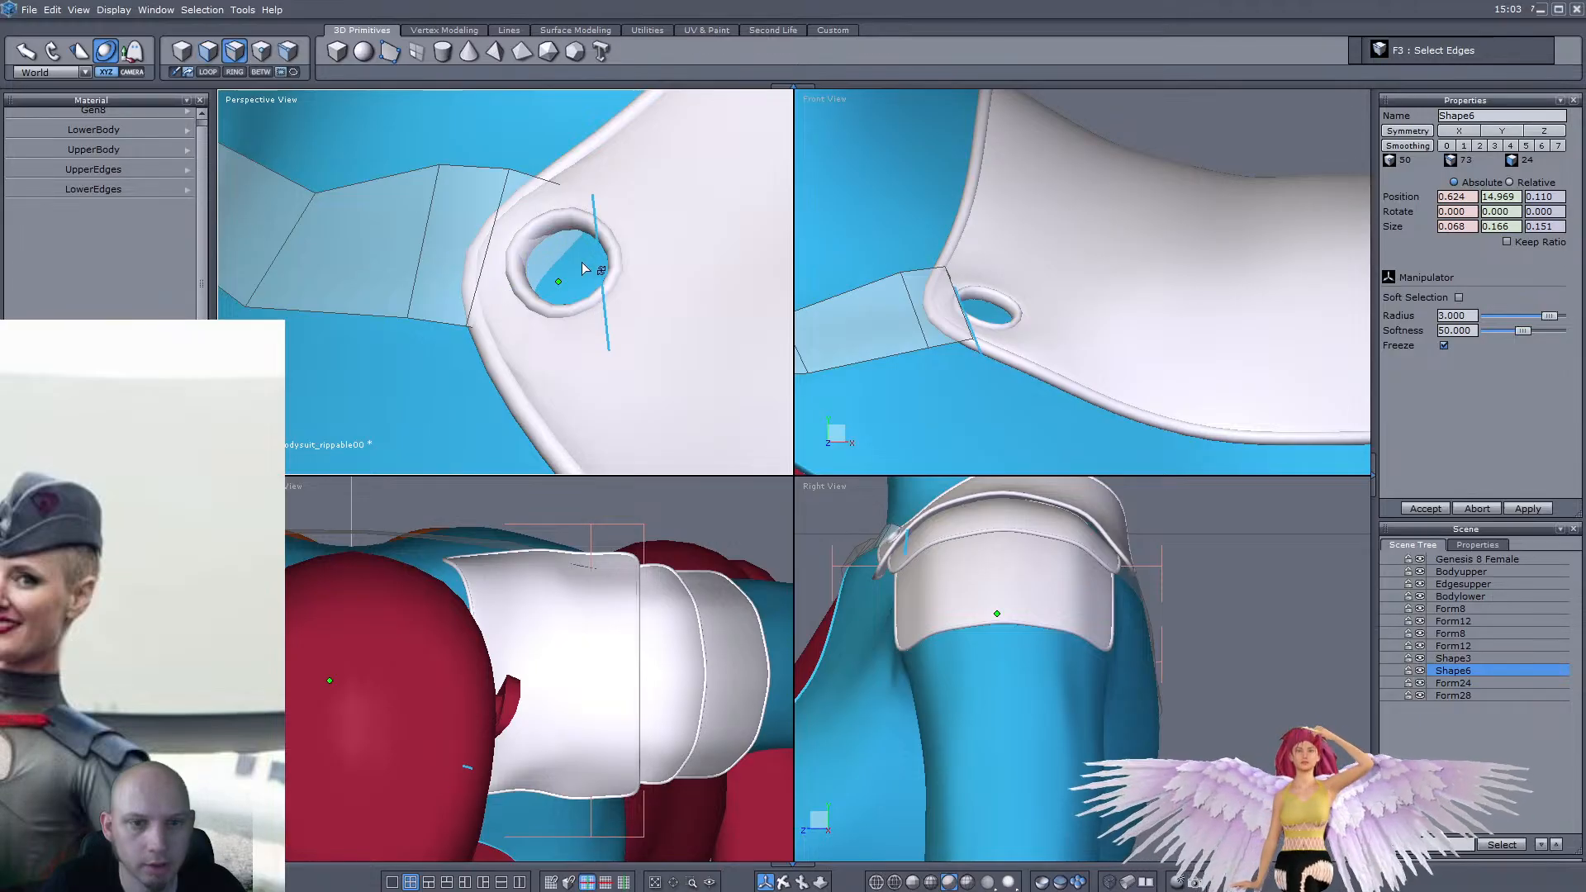
right_drag(534, 265, 518, 213)
click(553, 217)
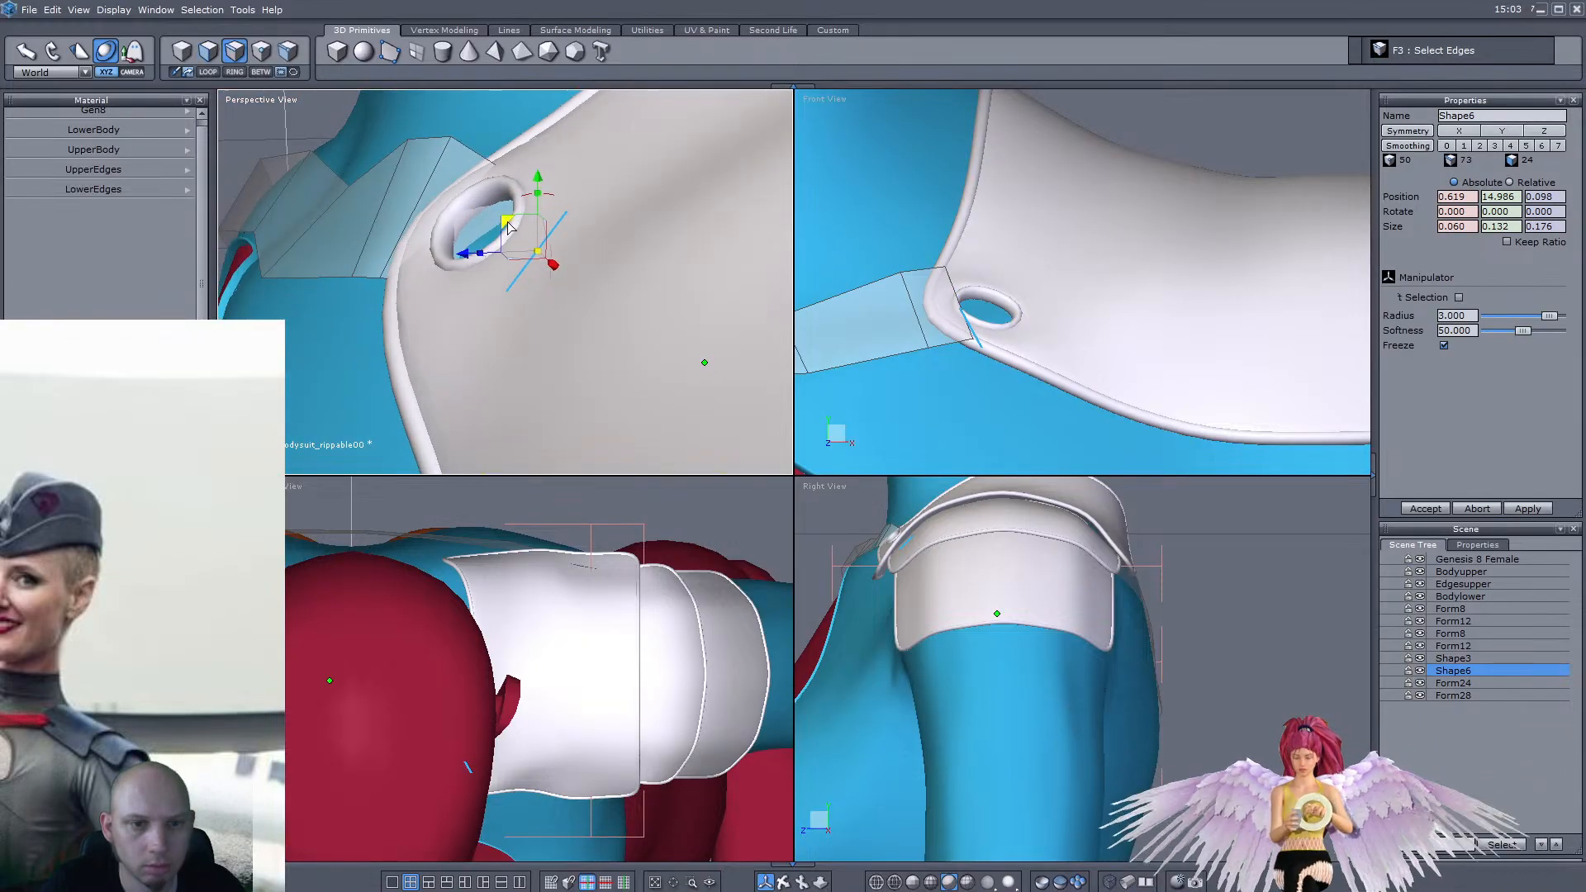
drag(465, 207, 462, 207)
right_drag(462, 208, 620, 310)
scroll(626, 316, up, 3)
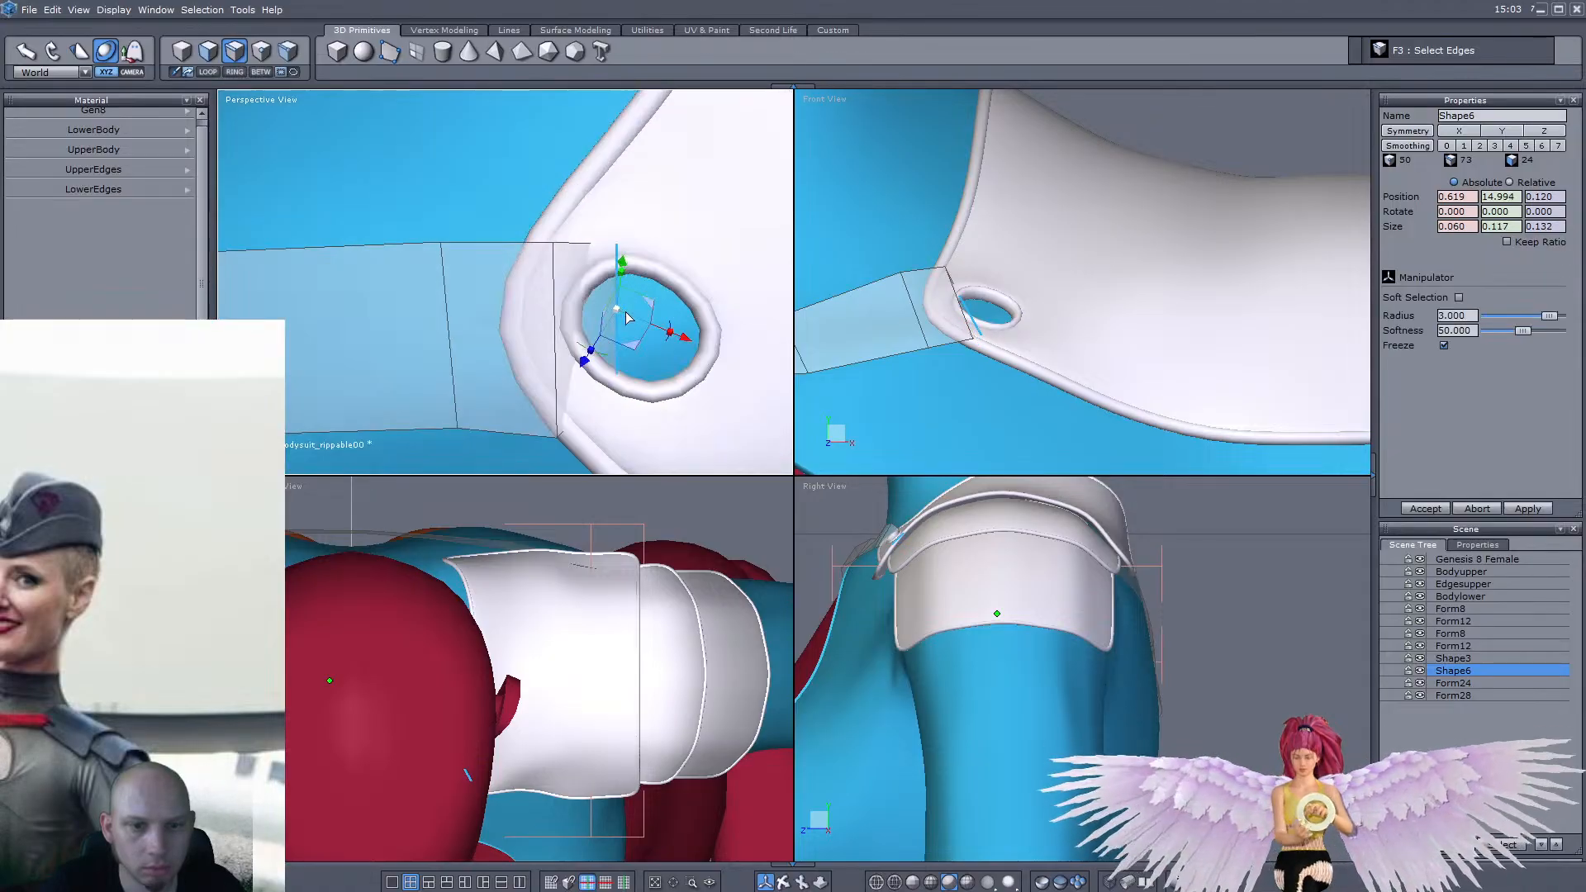
click(653, 350)
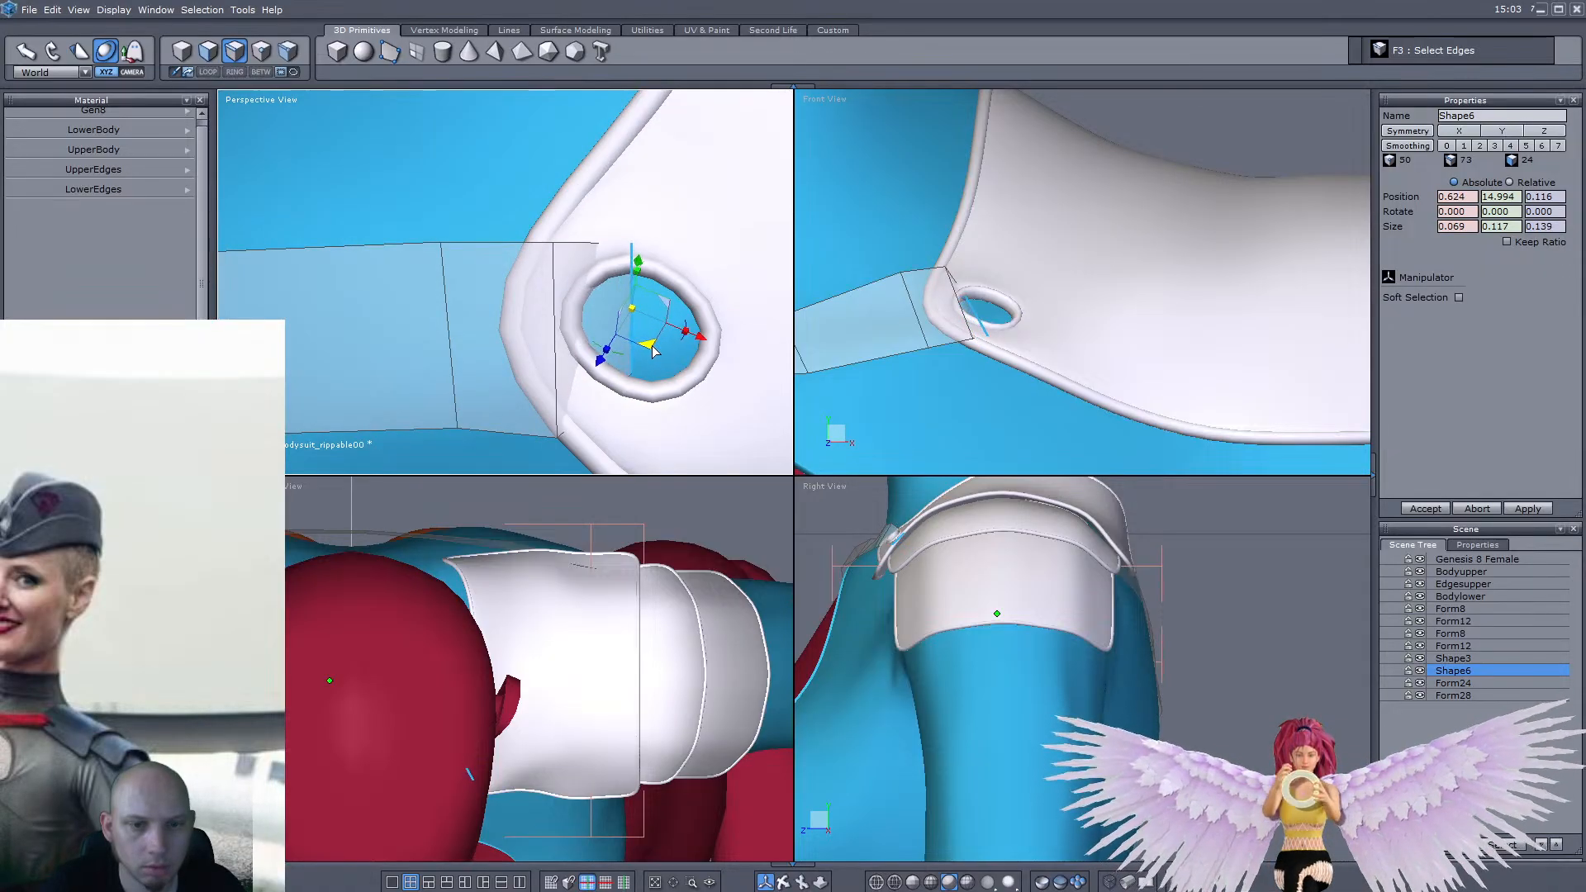
Extrude the strap's end edge into a narrower new segment and shift it back behind the panel beside the hole
click(694, 329)
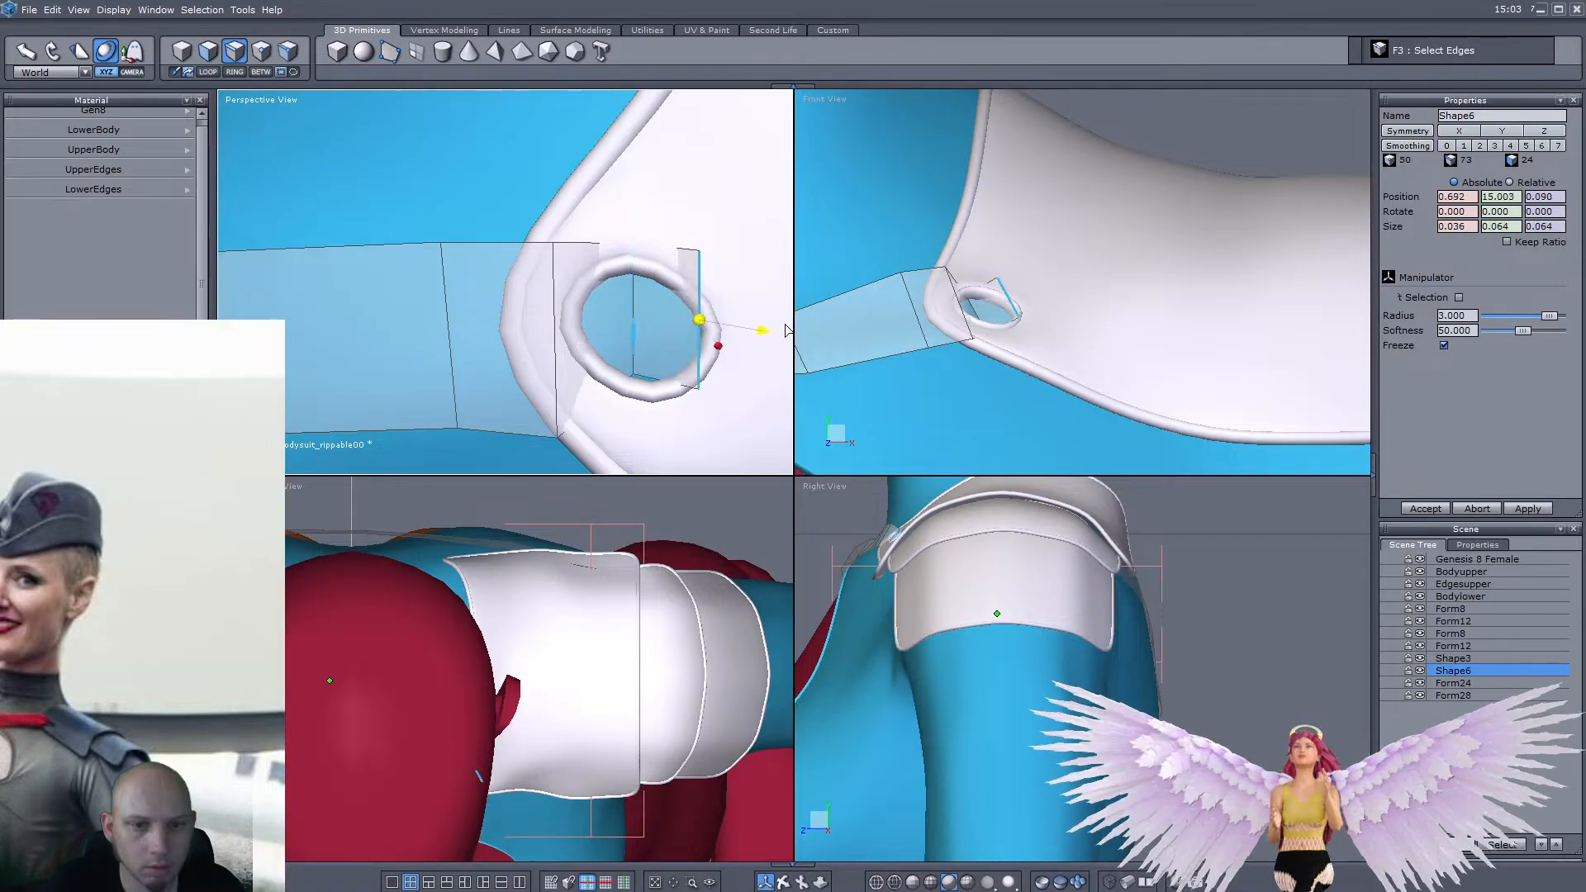
drag(738, 354, 514, 347)
right_drag(514, 348, 691, 159)
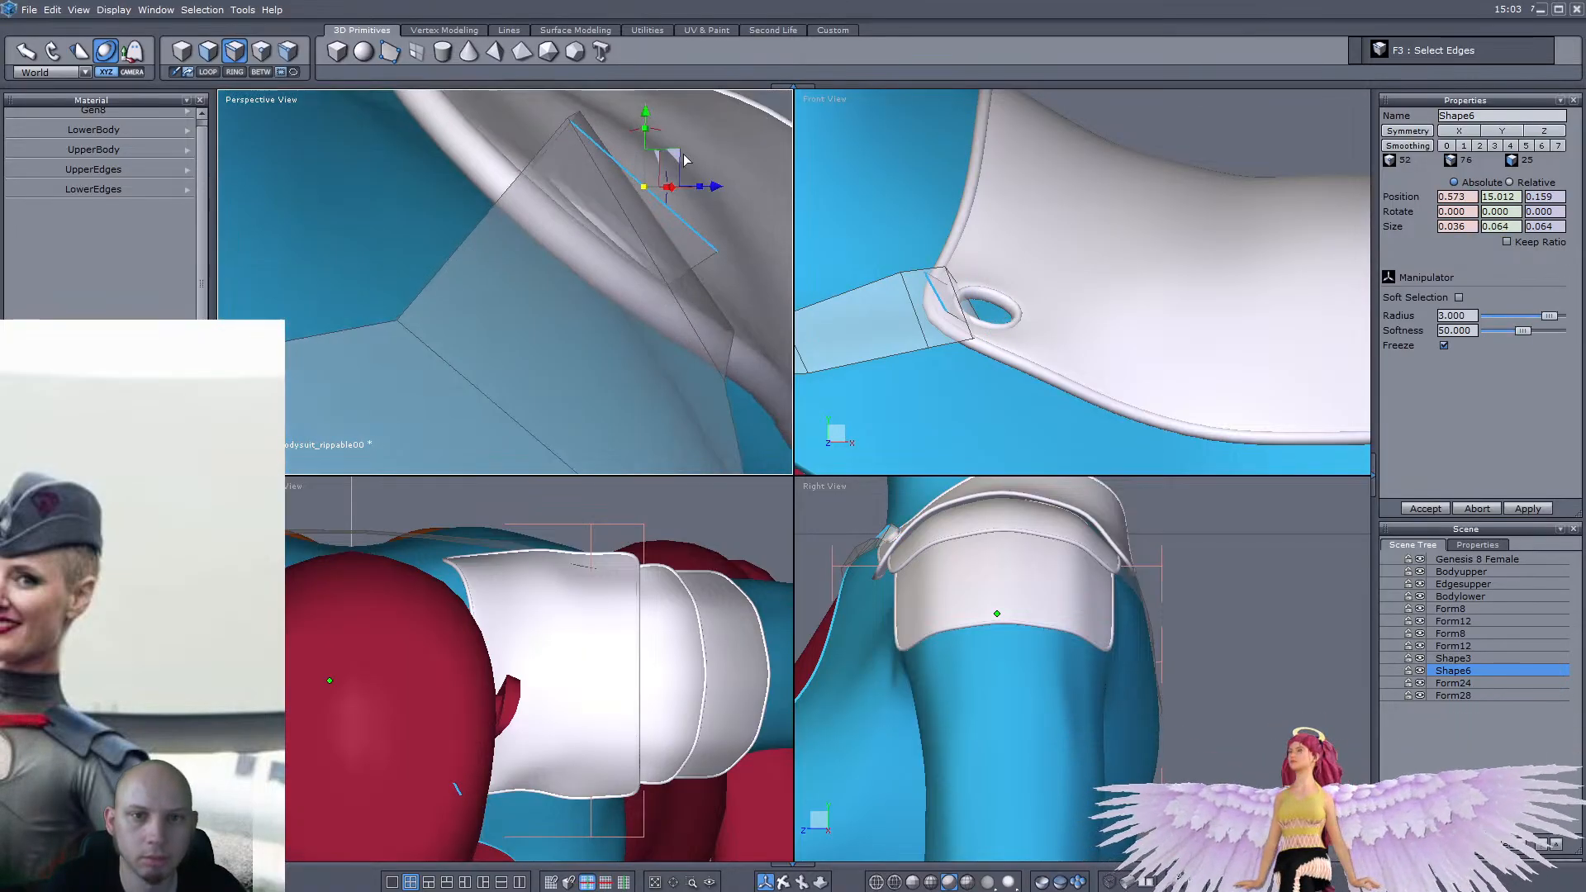
drag(637, 188, 575, 250)
right_drag(576, 249, 275, 279)
Narrow the strap's cross edge at the hole and place it inside the opening at about X 0.647, Y 14.993, Z 0.117
right_drag(498, 285, 547, 351)
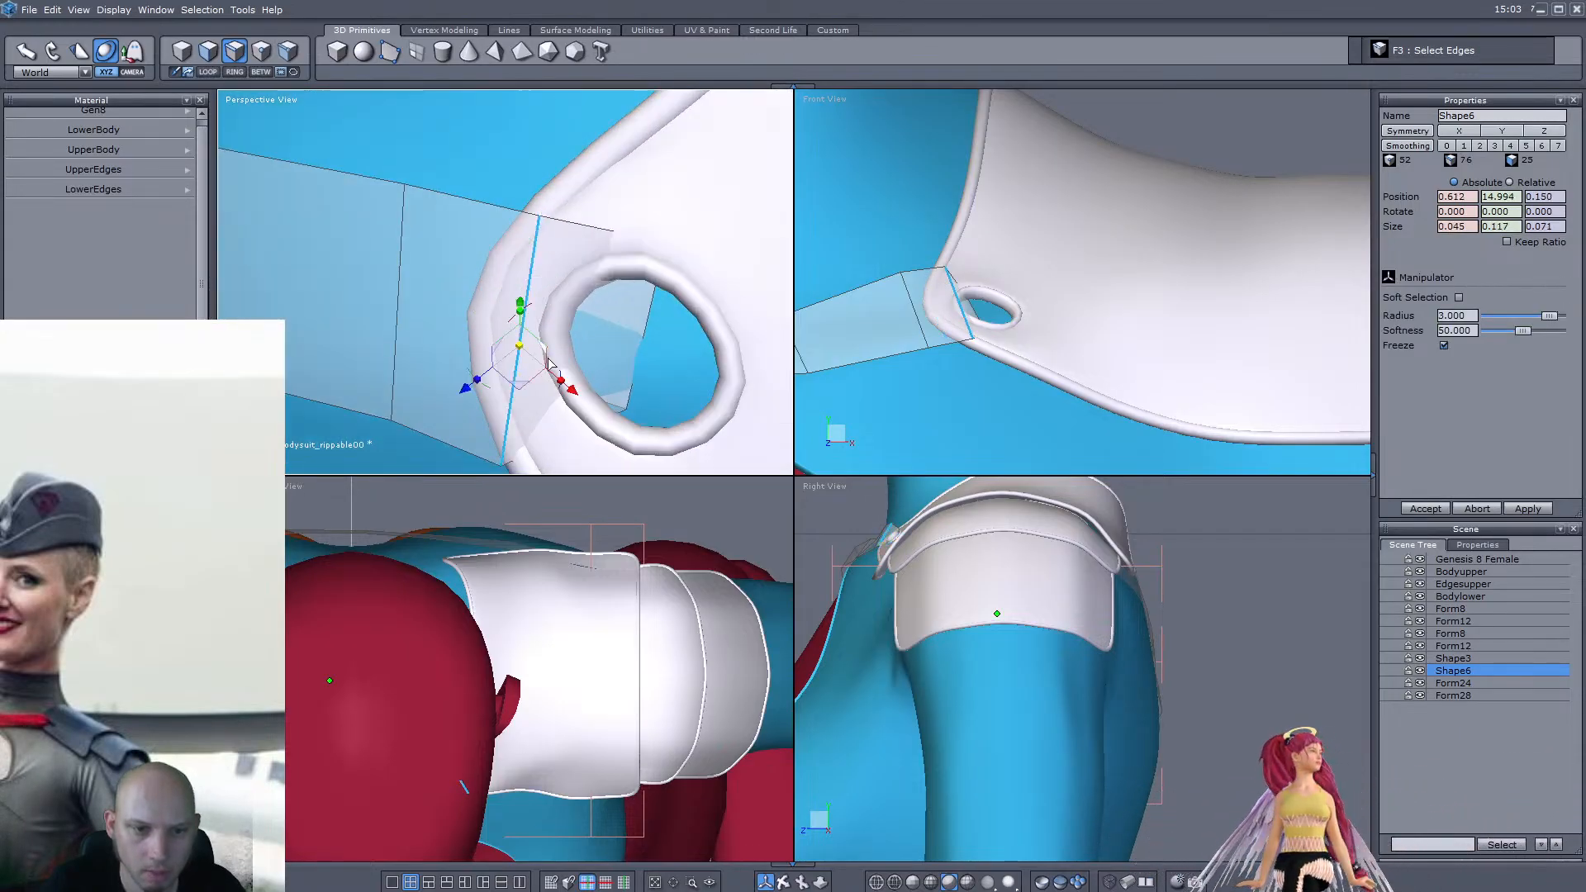
drag(529, 383, 615, 379)
right_drag(615, 378, 485, 204)
drag(513, 173, 523, 172)
right_drag(523, 172, 530, 295)
drag(526, 287, 485, 272)
right_drag(485, 273, 470, 217)
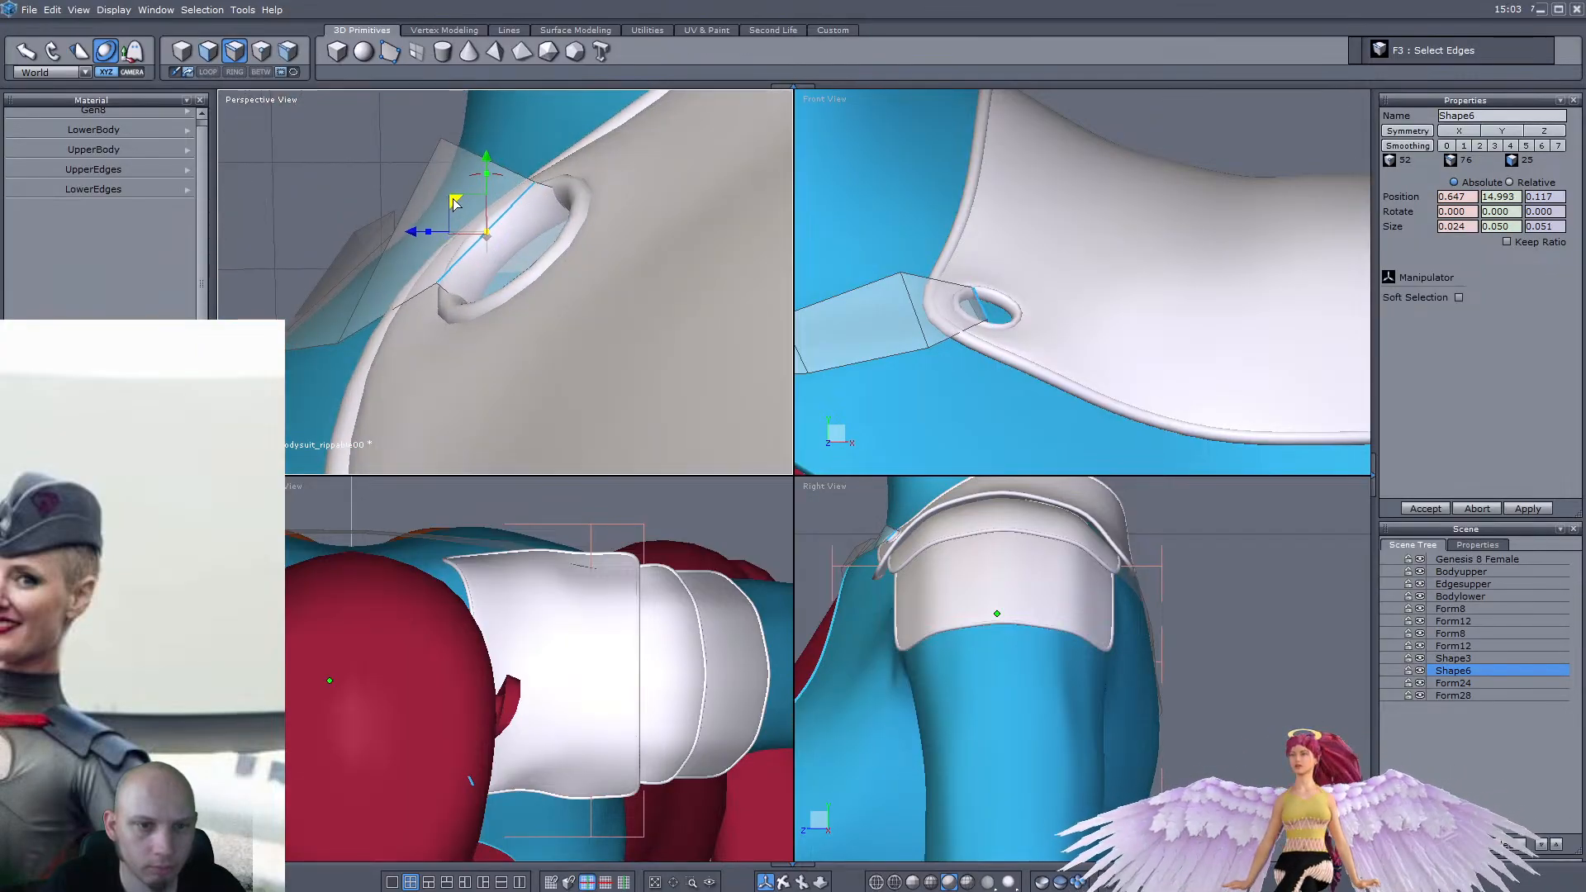
Move the strap's cross edge just outside the panel's border closer to the body, at about X 0.572, Y 14.976, Z 0.154
drag(403, 181, 421, 230)
scroll(917, 303, up, 2)
drag(941, 289, 969, 280)
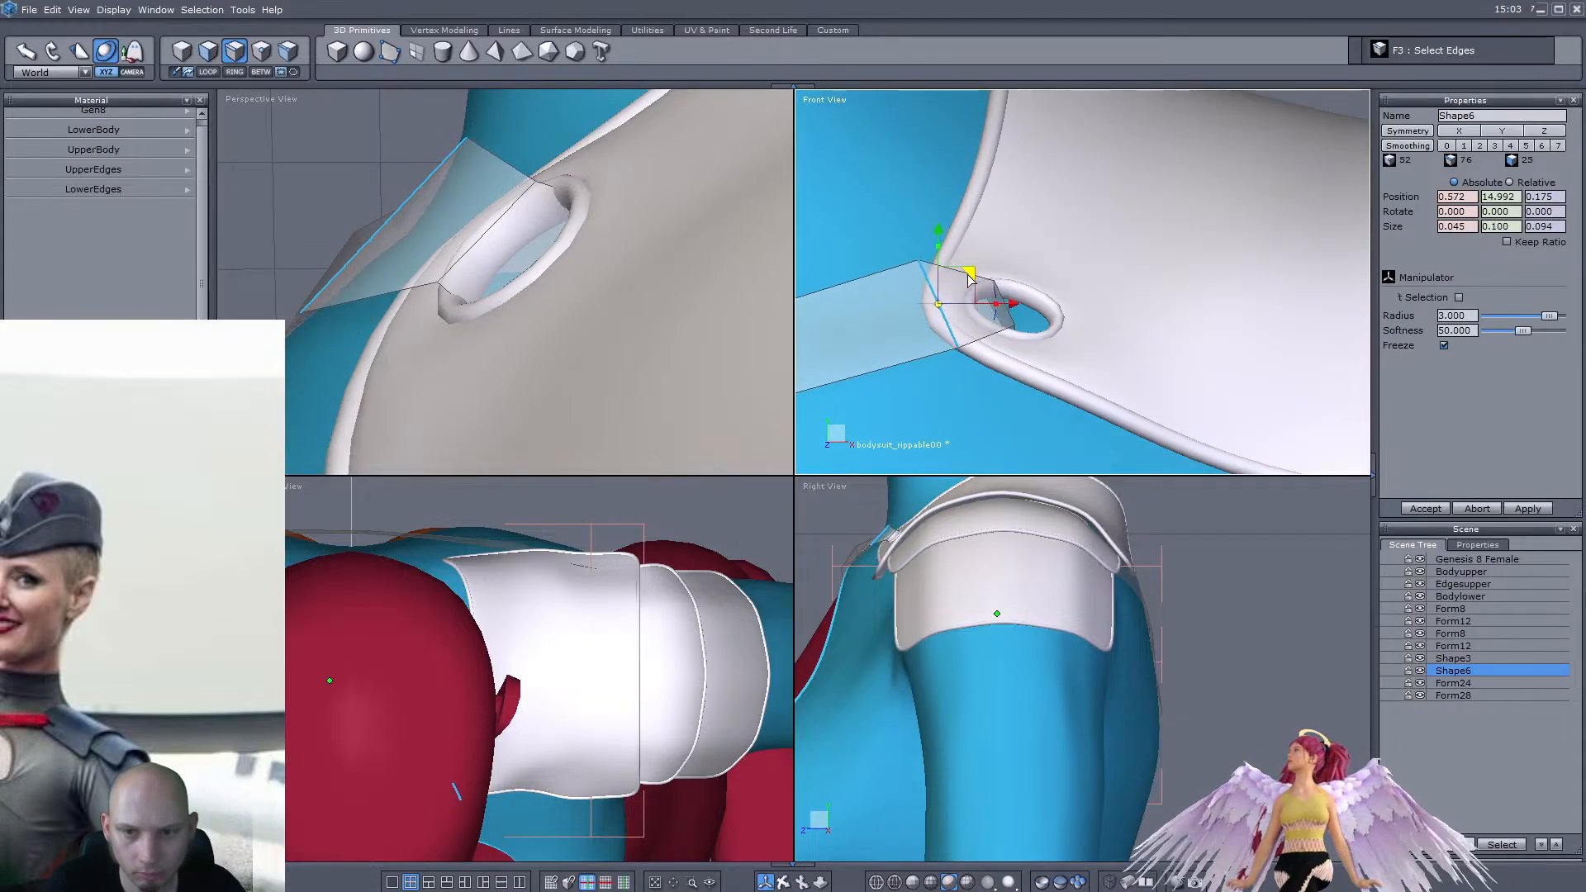
drag(361, 199, 395, 231)
Select the ring of the strap's cross edges and connect them to add a lengthwise centre edge
right_drag(395, 230, 570, 310)
key(k)
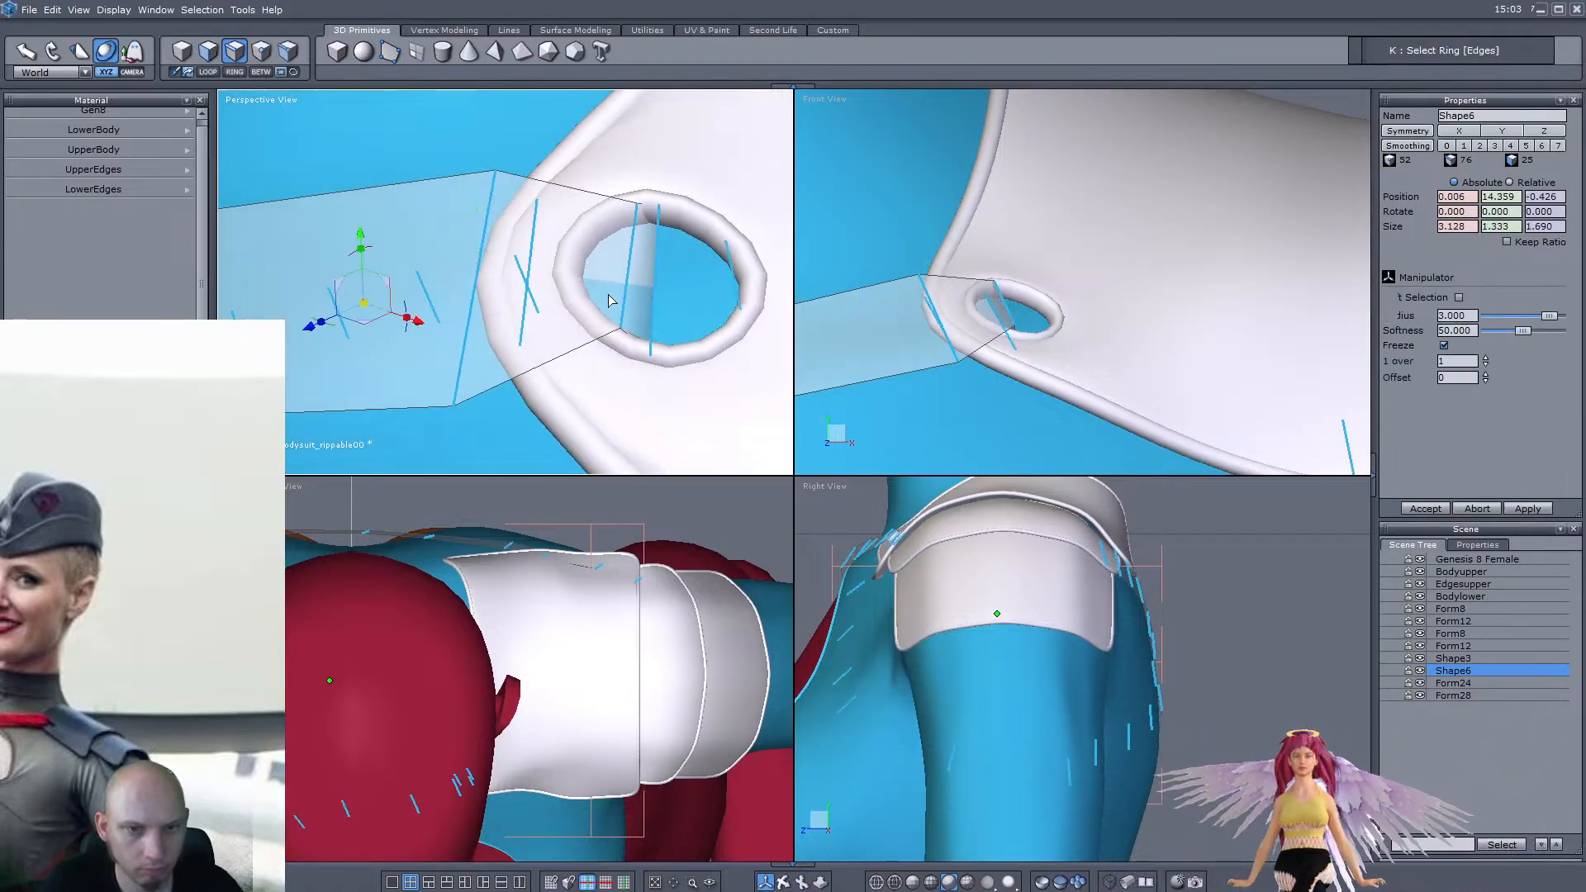
key(alt+a)
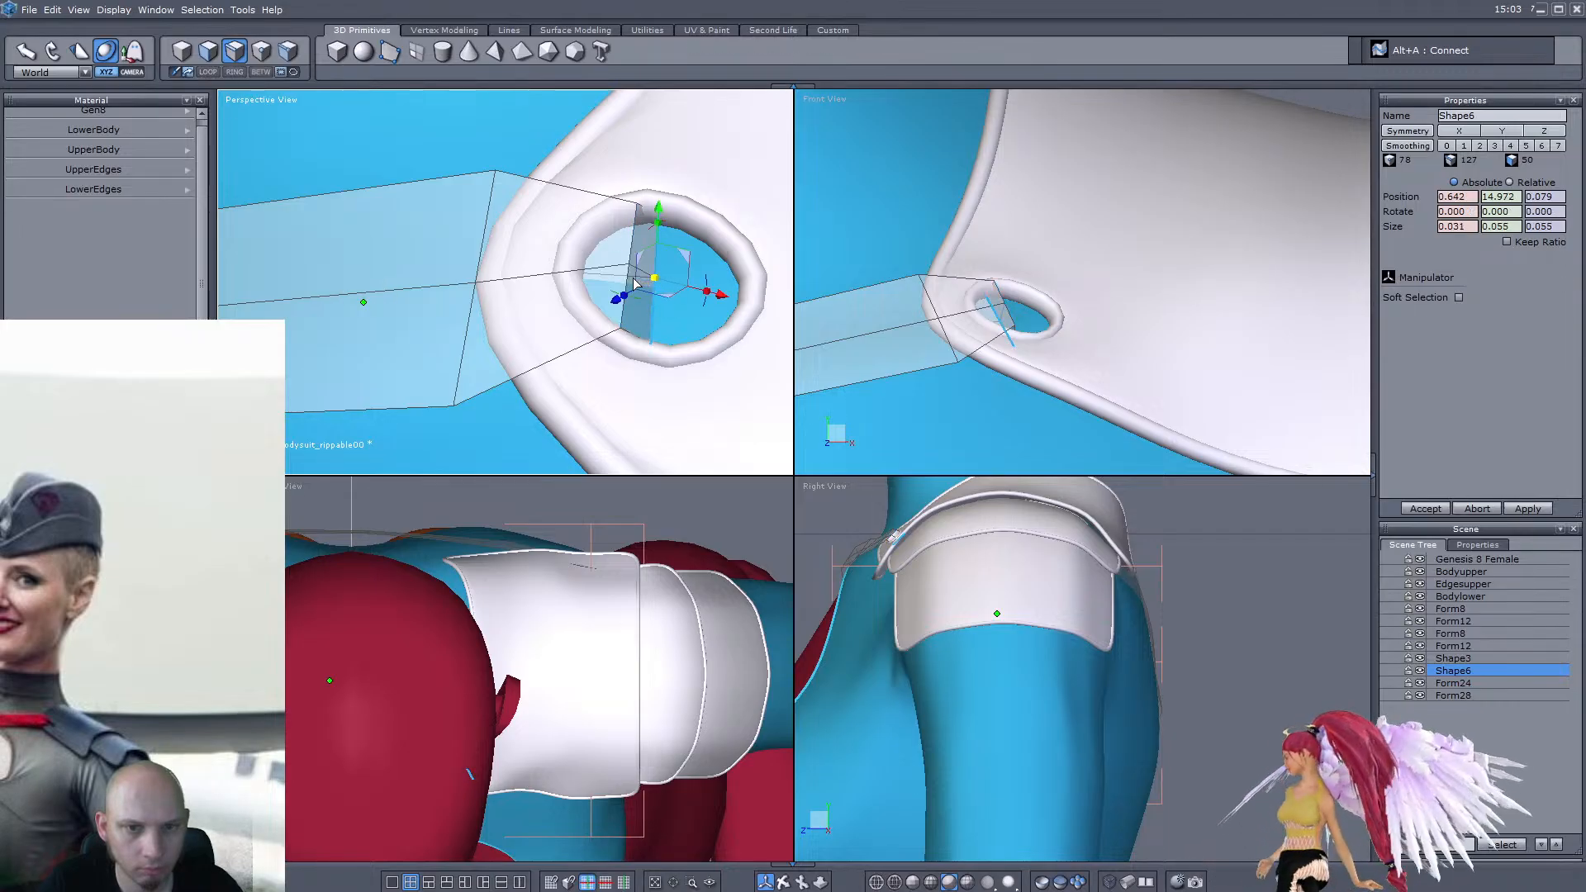
Adjust the strap's innermost cross edges inside the hole so the end tucks cleanly through the opening
right_drag(696, 272, 584, 246)
drag(575, 249, 581, 259)
right_drag(581, 258, 660, 413)
right_drag(695, 305, 522, 154)
drag(541, 245, 517, 249)
right_drag(516, 249, 601, 344)
drag(630, 383, 642, 378)
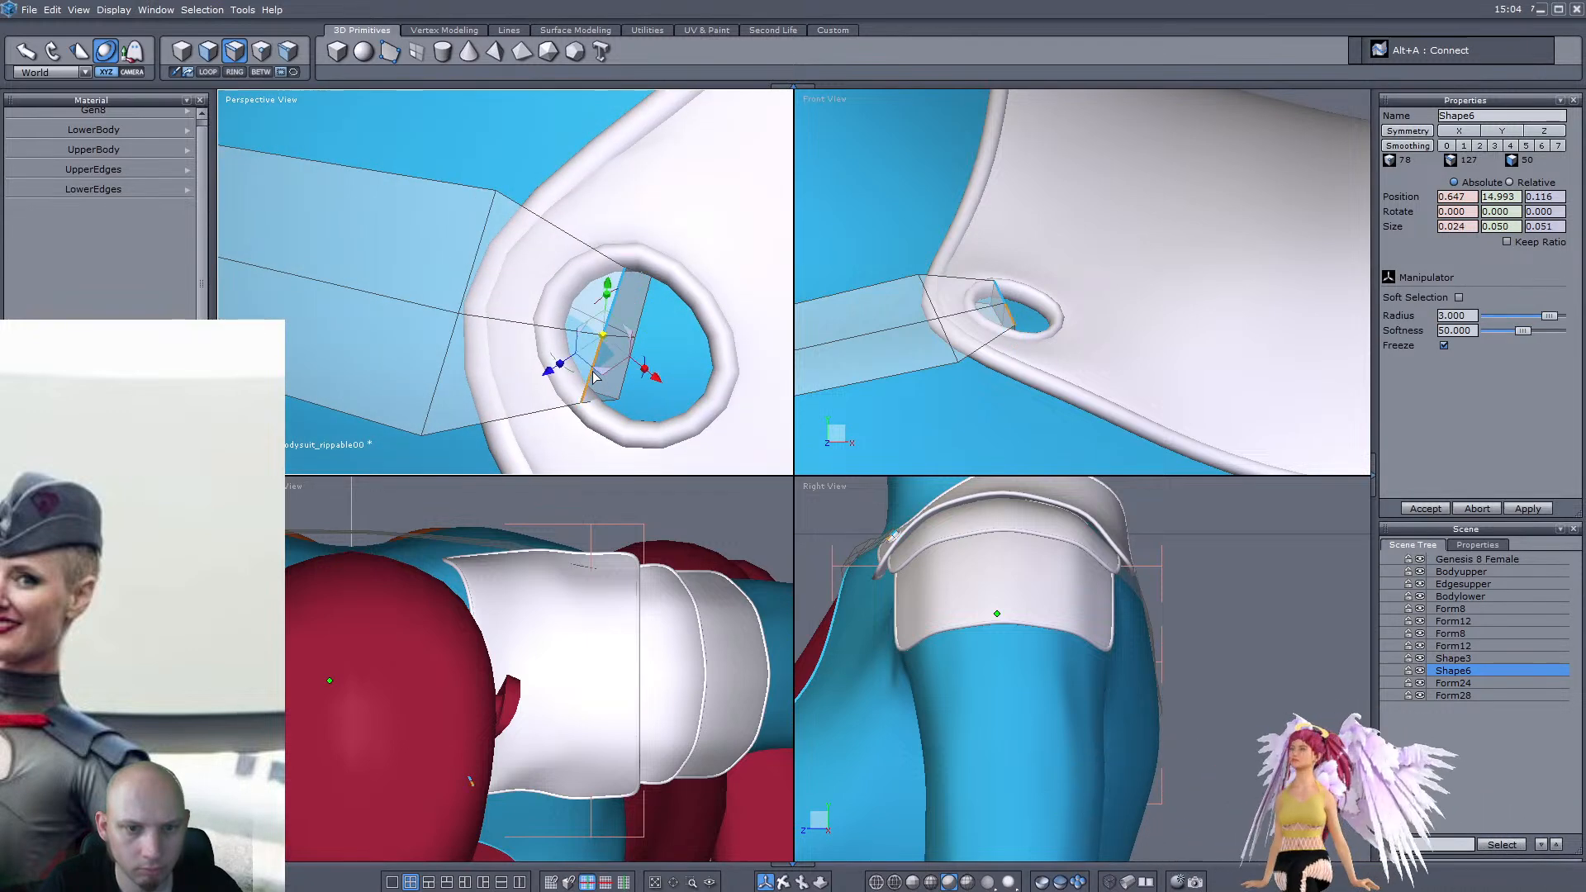
drag(606, 376, 624, 382)
Select the ring of halved cross edges and connect them again to divide the strap into four lengthwise strips
right_drag(642, 371, 582, 285)
scroll(512, 277, down, 3)
right_drag(451, 273, 552, 269)
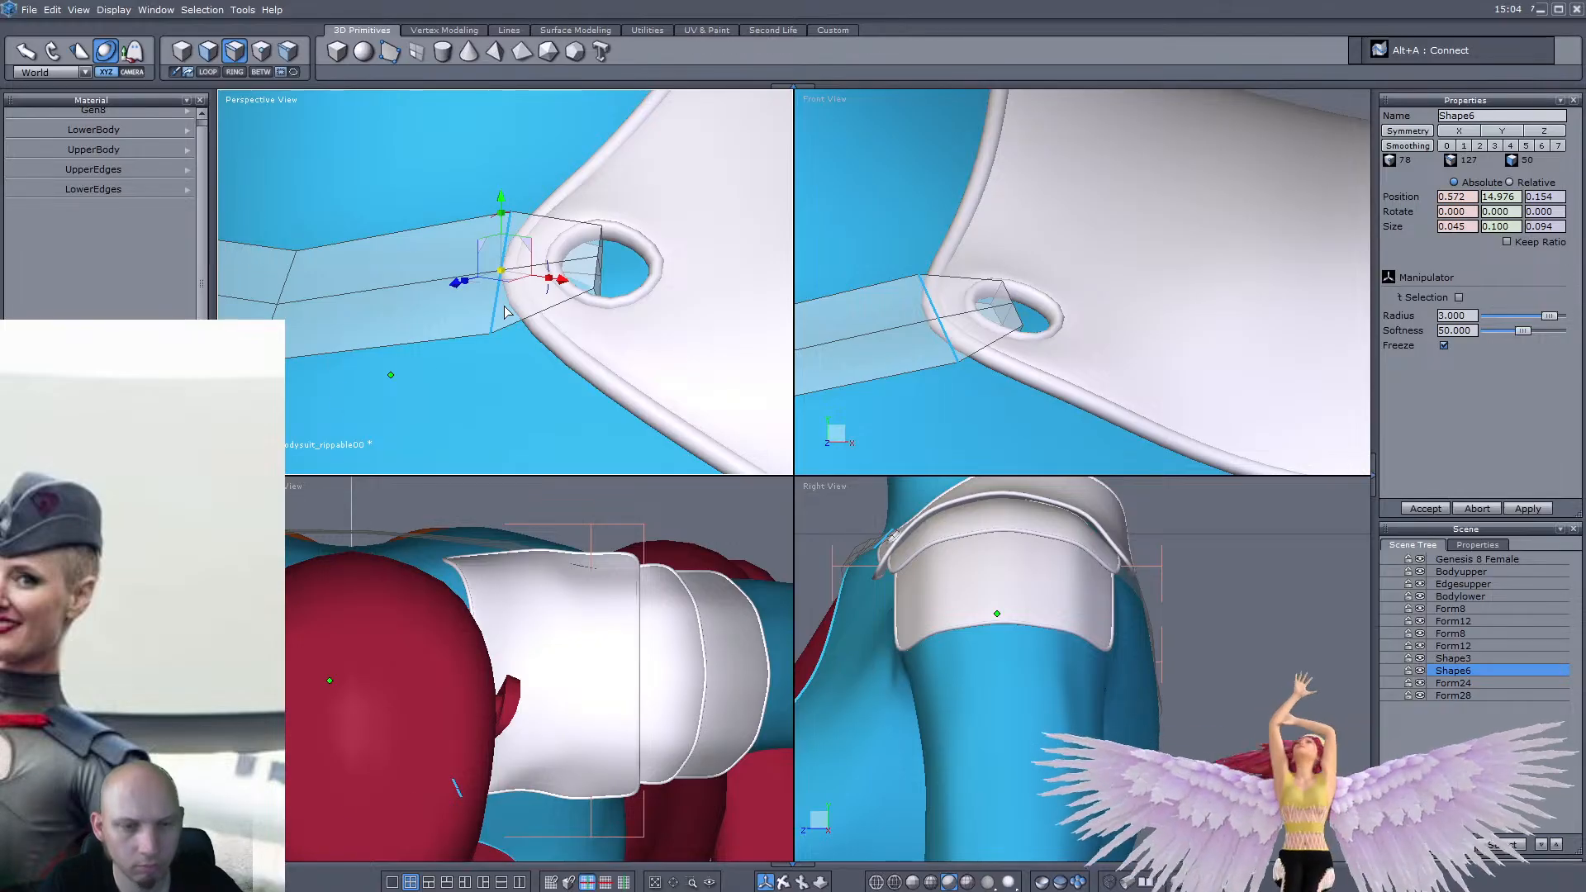
key(k)
key(alt+a)
scroll(508, 308, down, 5)
right_drag(508, 308, 575, 337)
scroll(625, 296, up, 3)
scroll(570, 331, up, 3)
scroll(470, 329, up, 5)
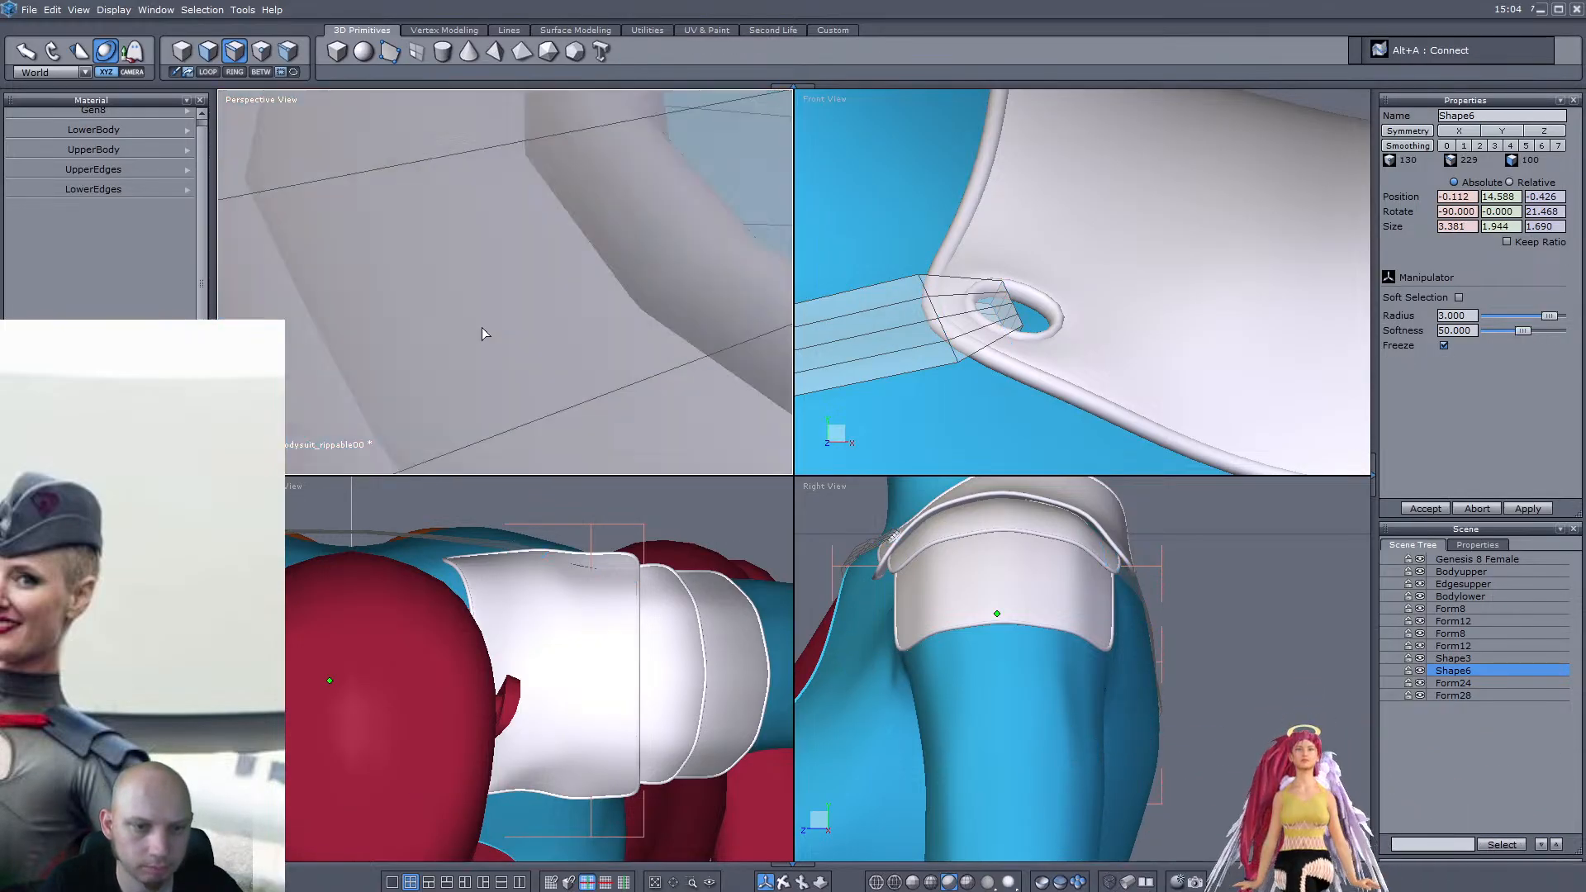
scroll(469, 328, down, 5)
right_drag(469, 328, 506, 337)
scroll(517, 354, up, 5)
click(207, 51)
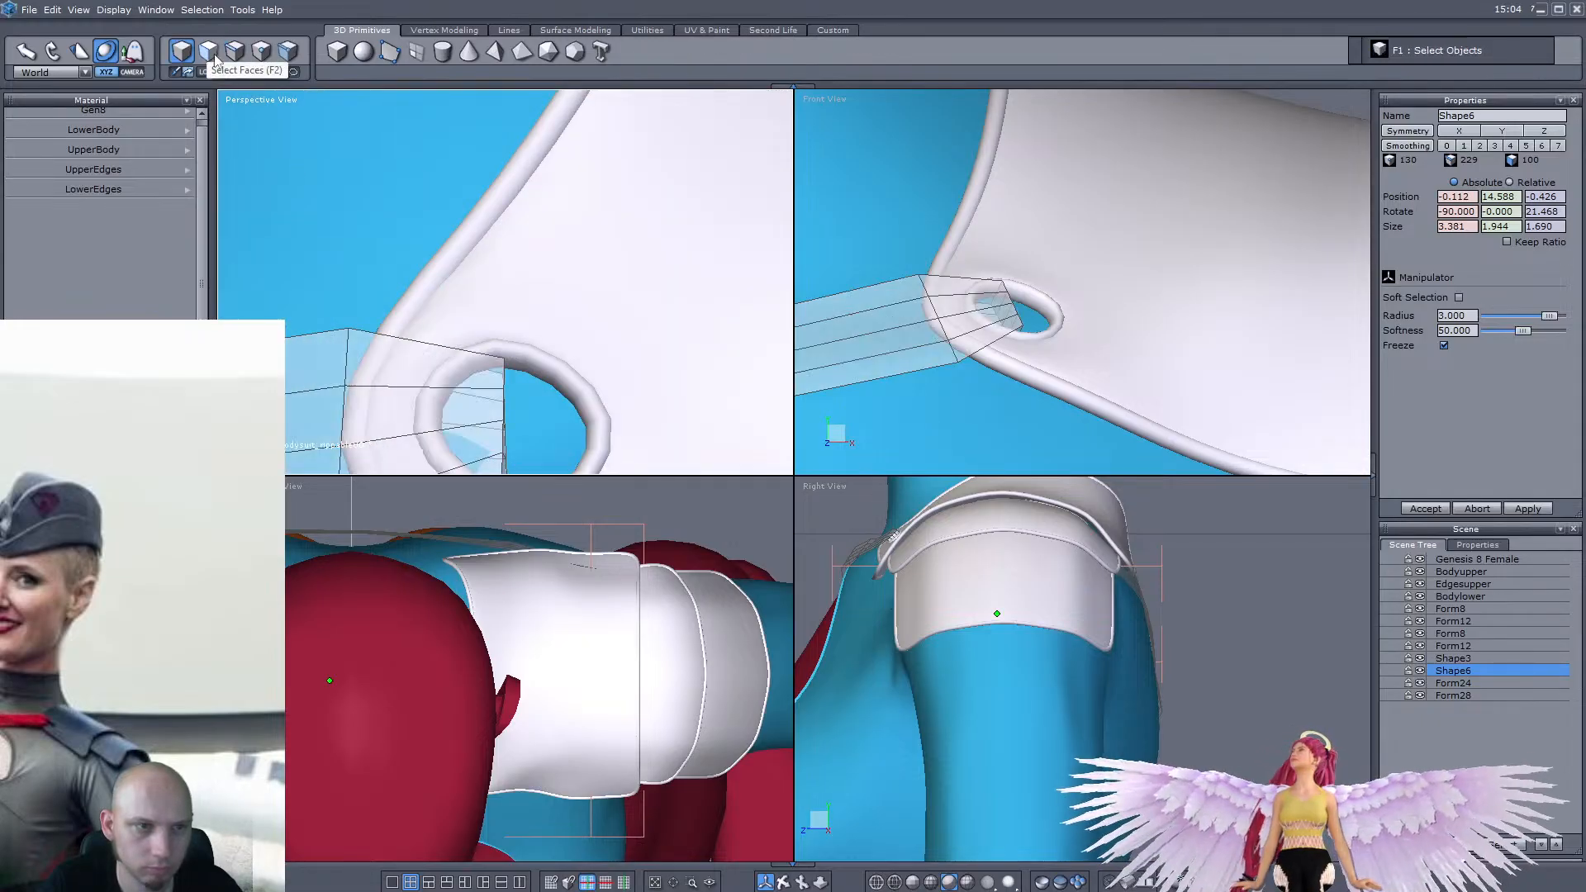
scroll(360, 299, down, 5)
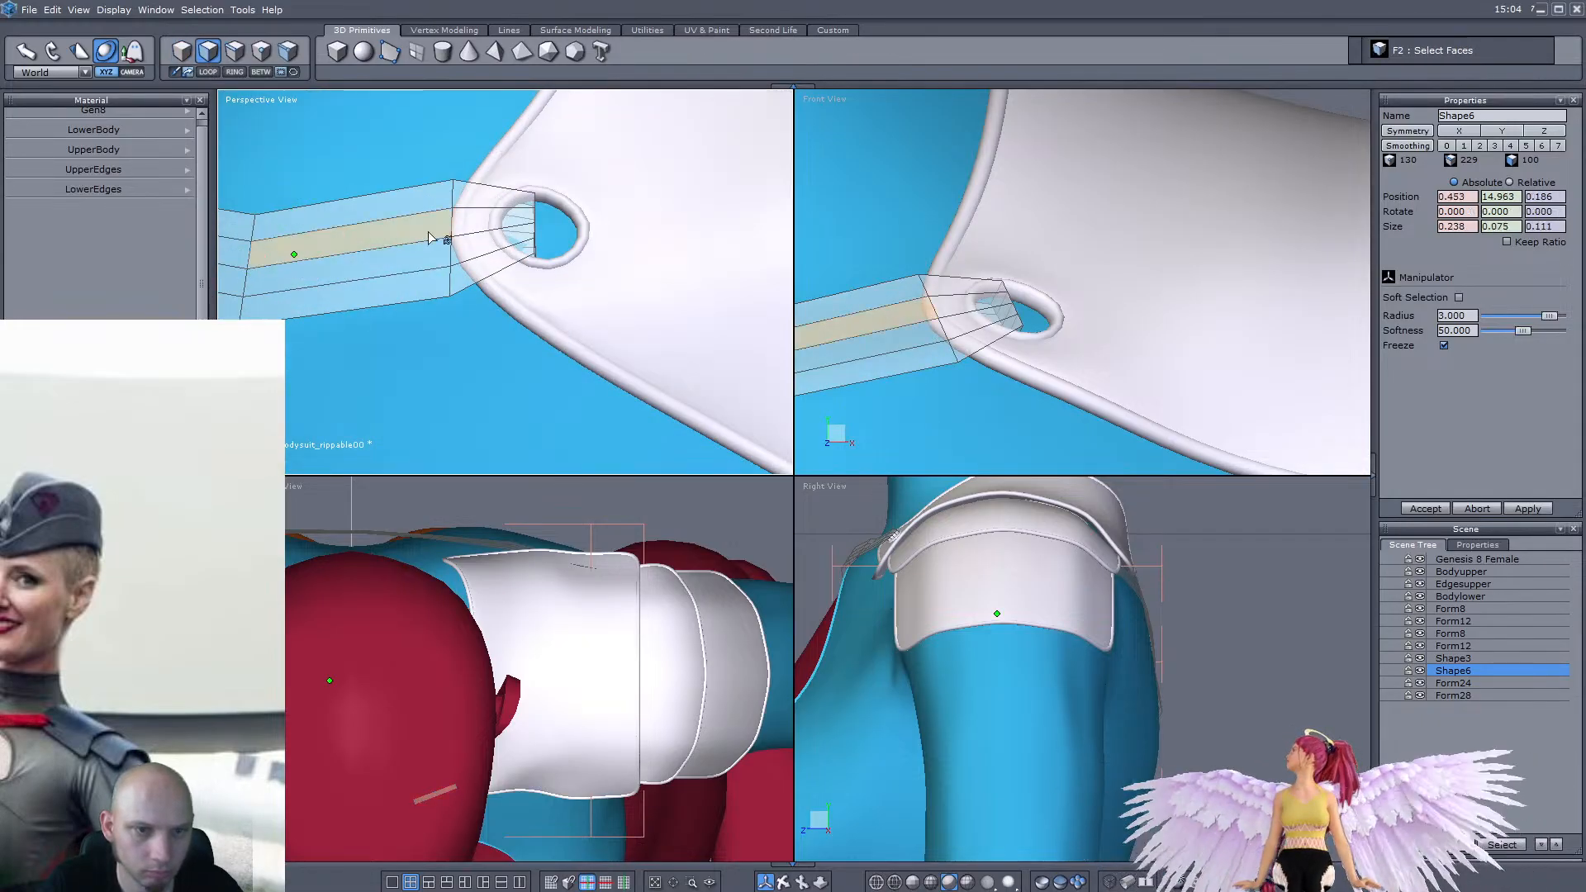
click(487, 231)
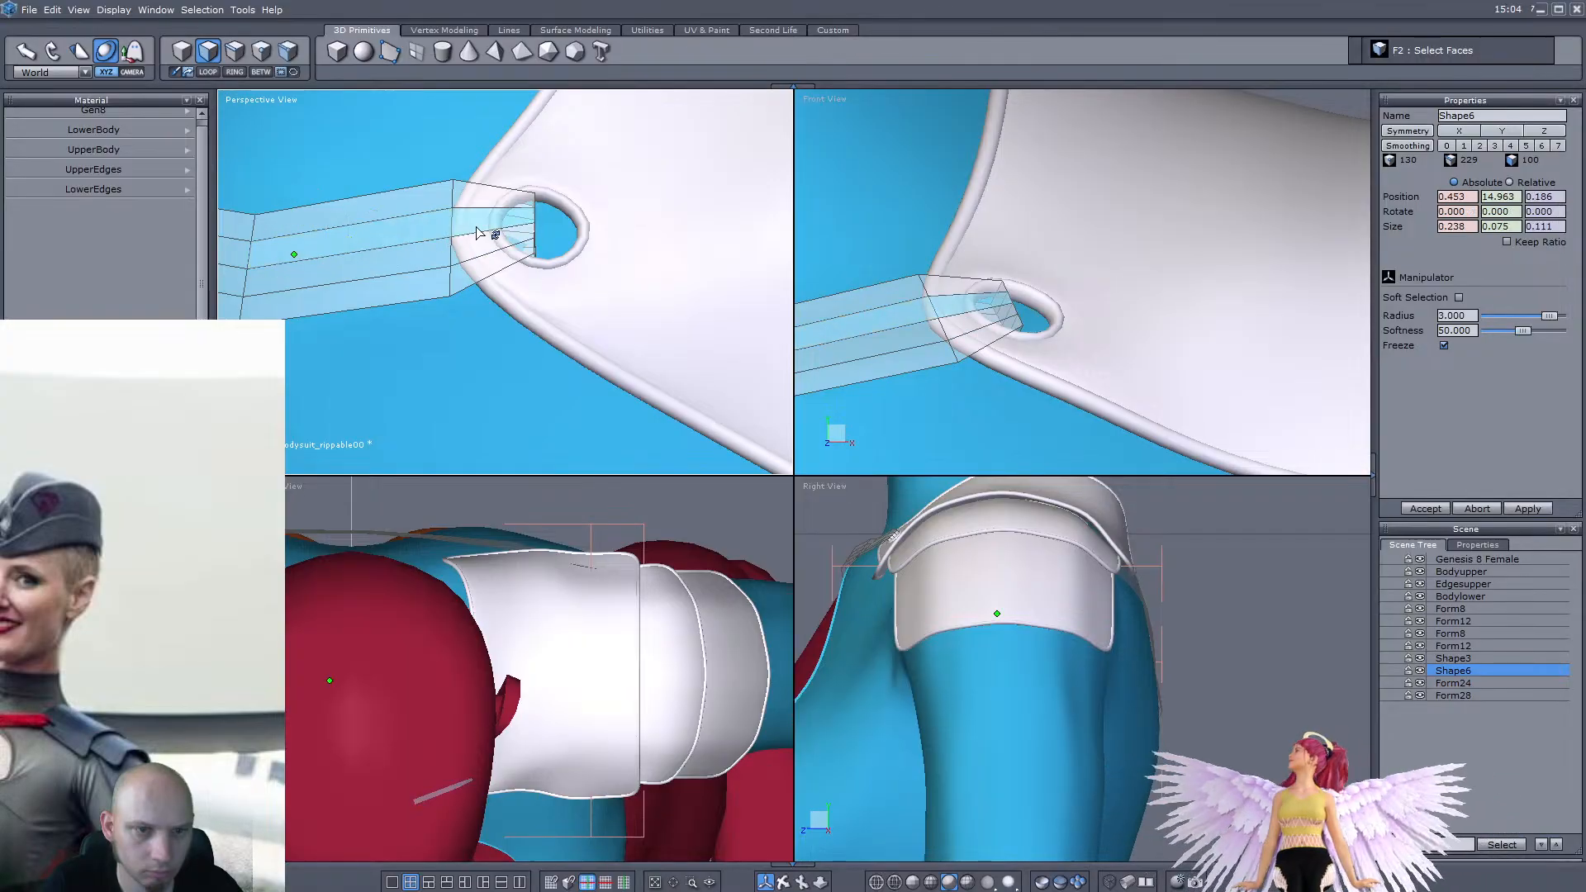
key(ctrl+z)
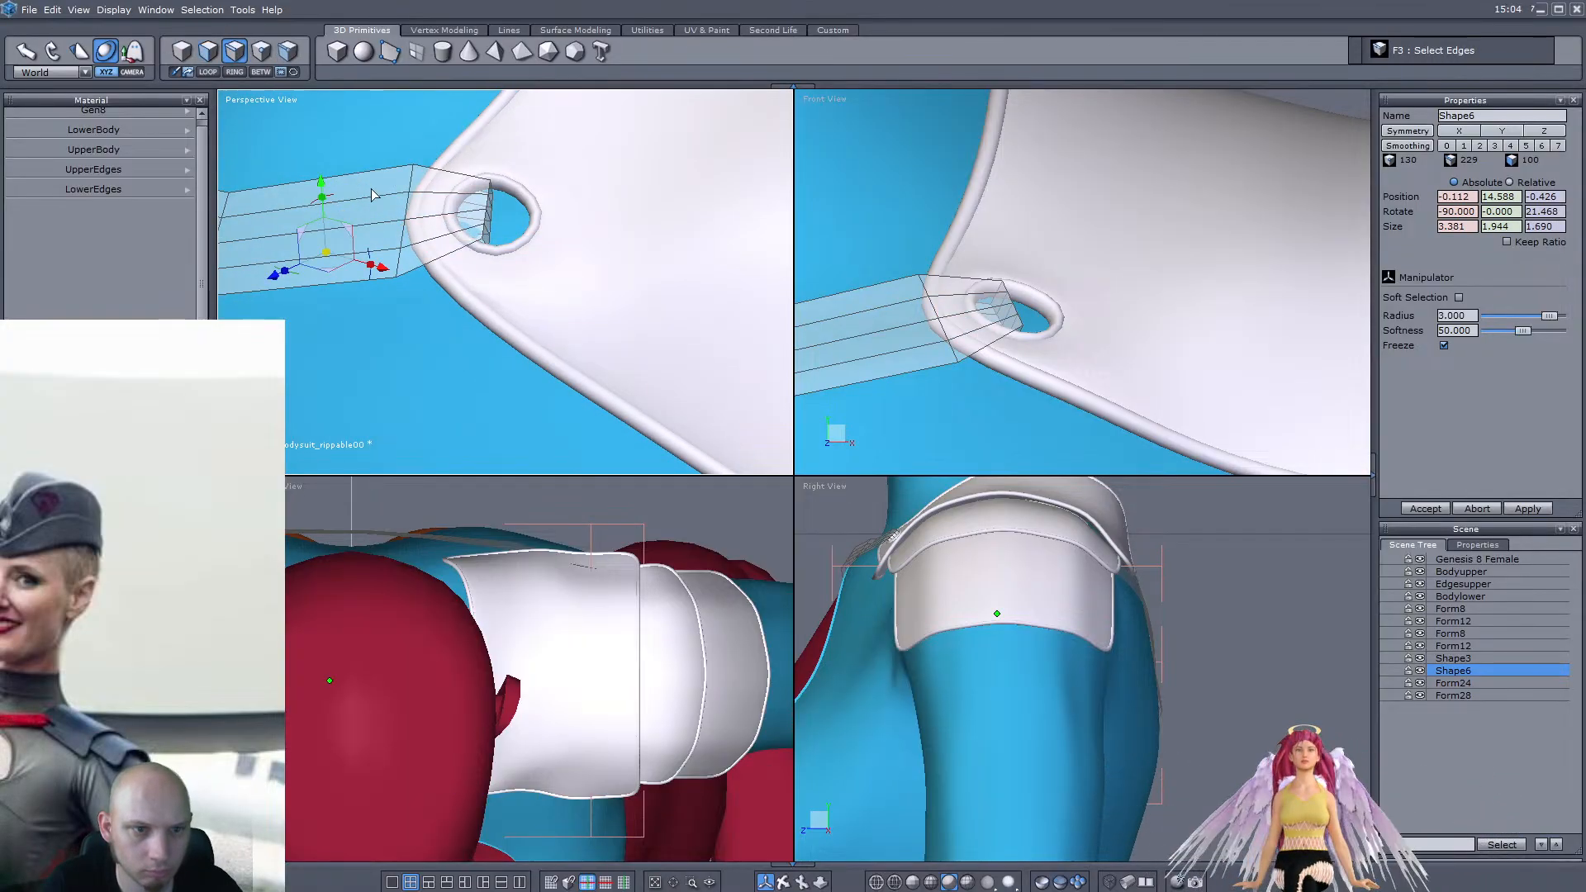
Select the strap's upper inner lengthwise edges leading into the hole and split them into two closely spaced parallel edges
scroll(502, 204, up, 5)
shift+click(466, 193)
shift+click(412, 201)
scroll(489, 235, down, 5)
scroll(489, 236, up, 3)
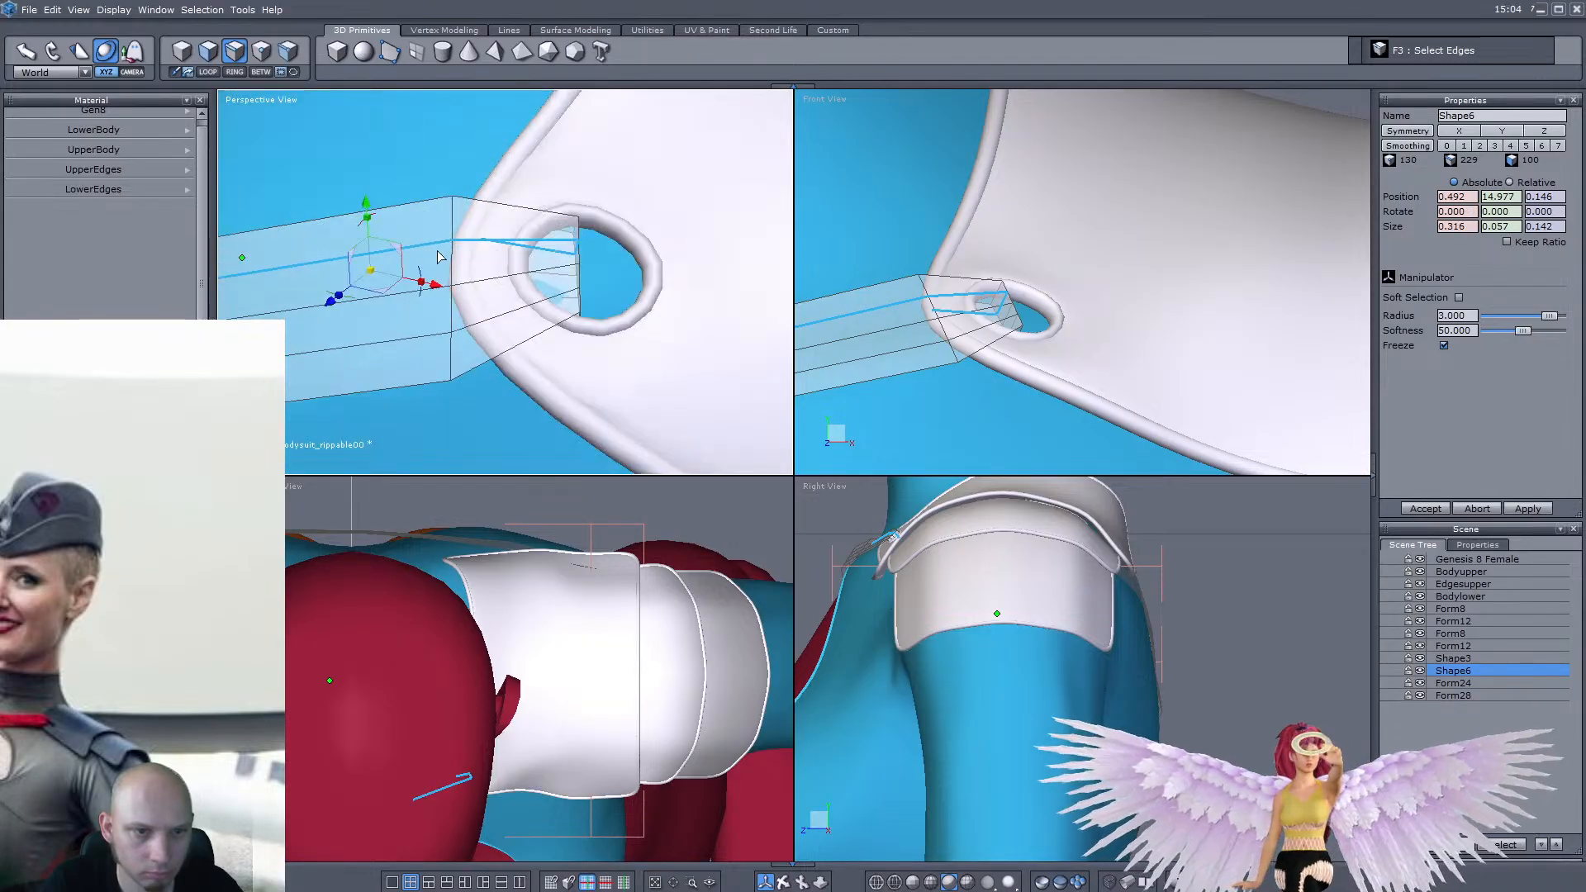
right_drag(376, 276, 344, 164)
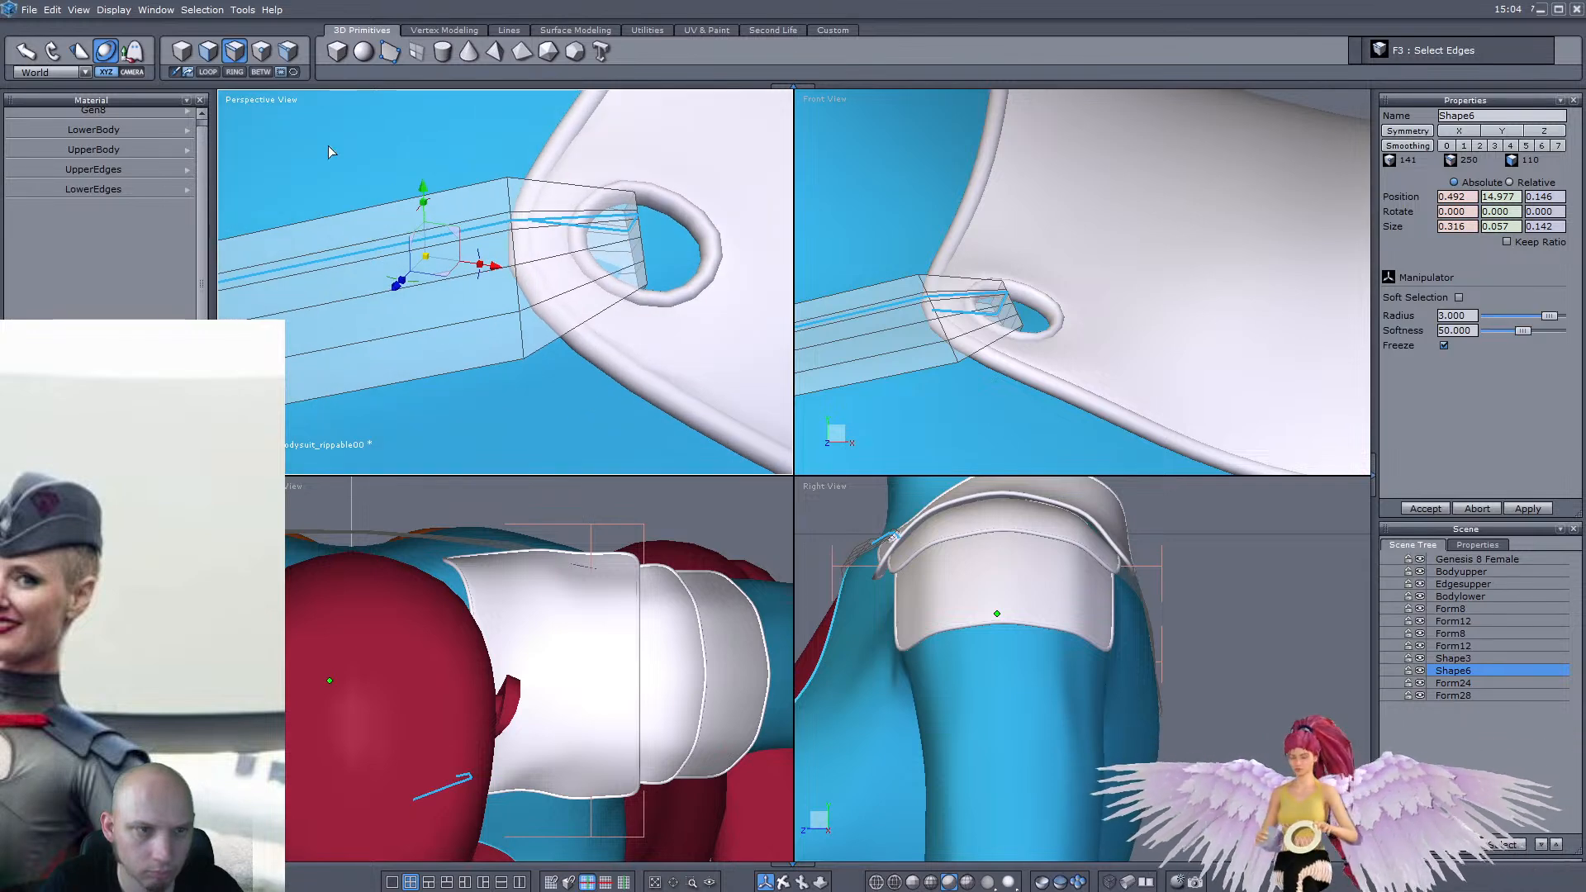
Select the narrow strip of faces between the strap's paired upper edges leading into the hole and extrude it outward as a raised fold
click(209, 51)
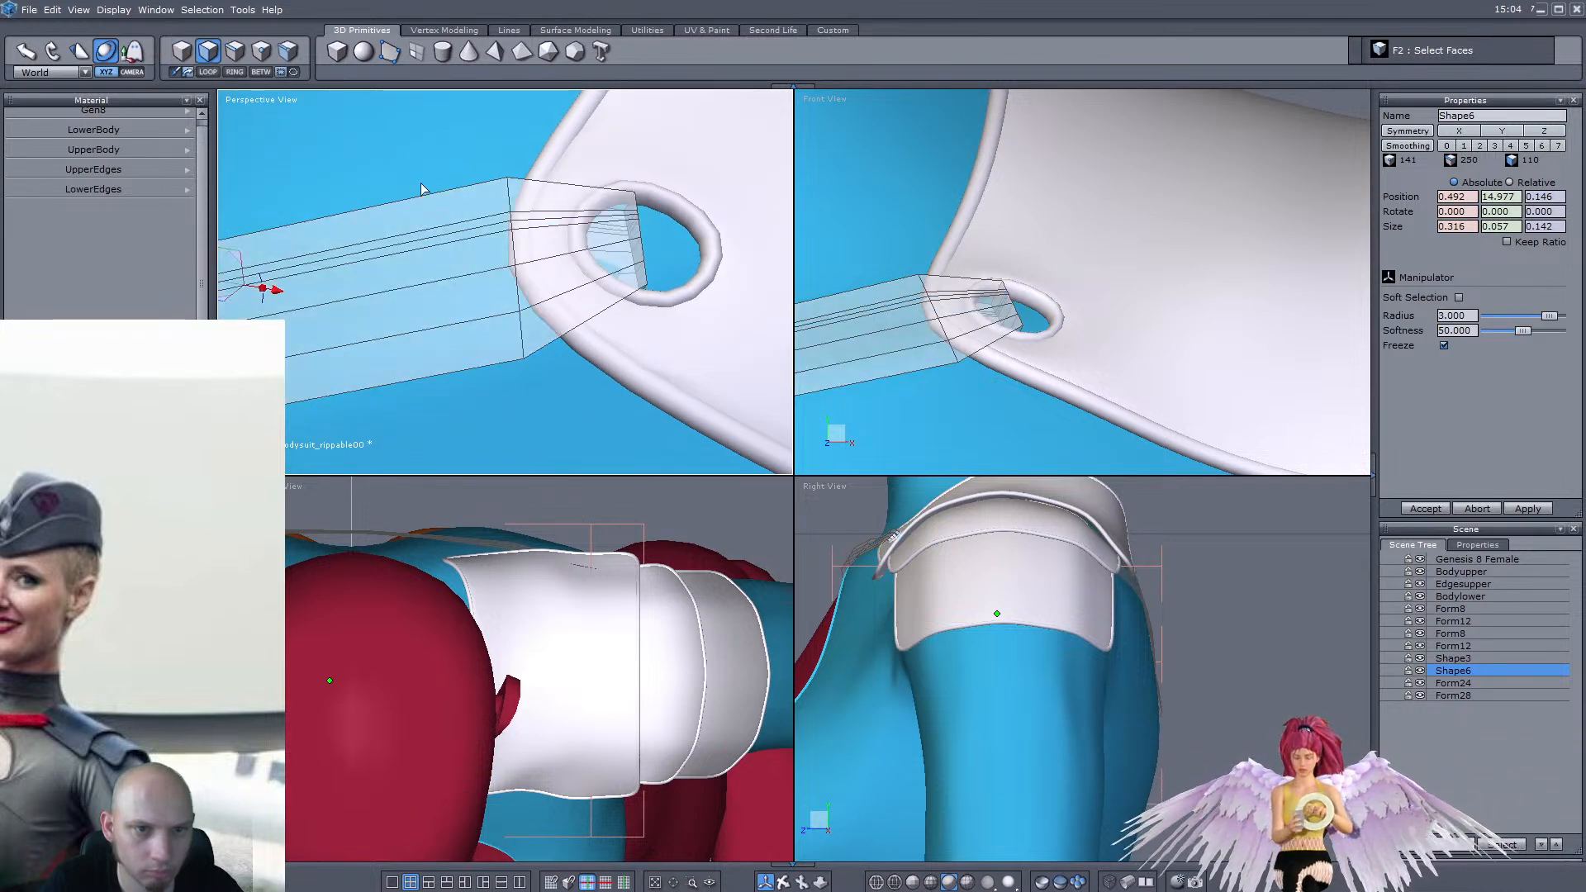
shift+click(499, 230)
right_drag(497, 232, 464, 205)
scroll(465, 205, down, 2)
scroll(362, 162, up, 3)
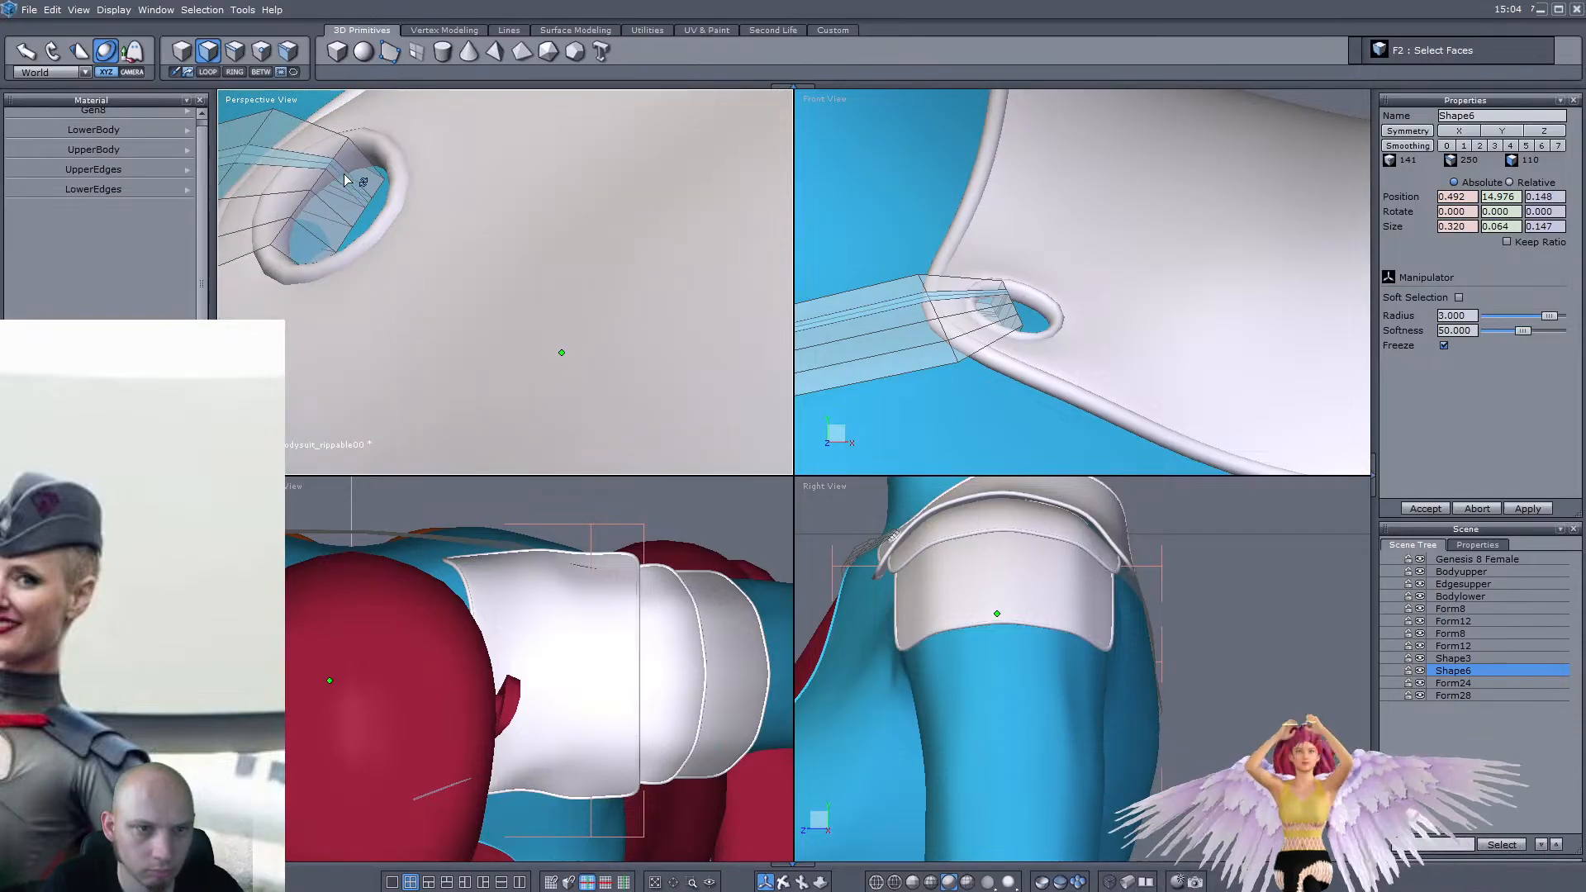
scroll(362, 210, up, 4)
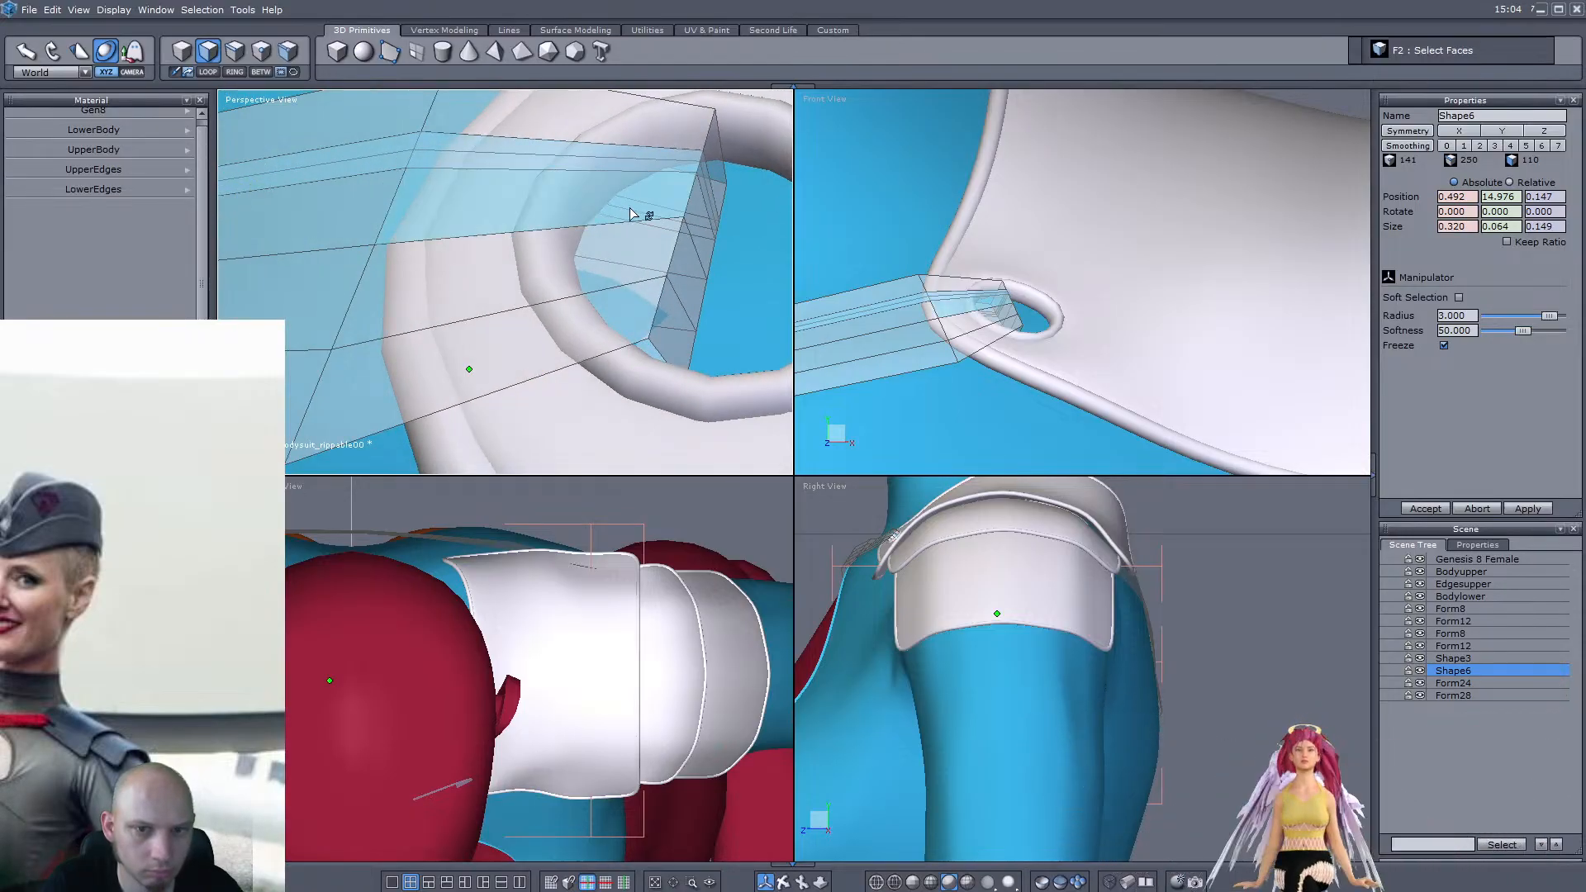
scroll(608, 227, down, 5)
right_drag(618, 242, 652, 292)
scroll(514, 261, up, 3)
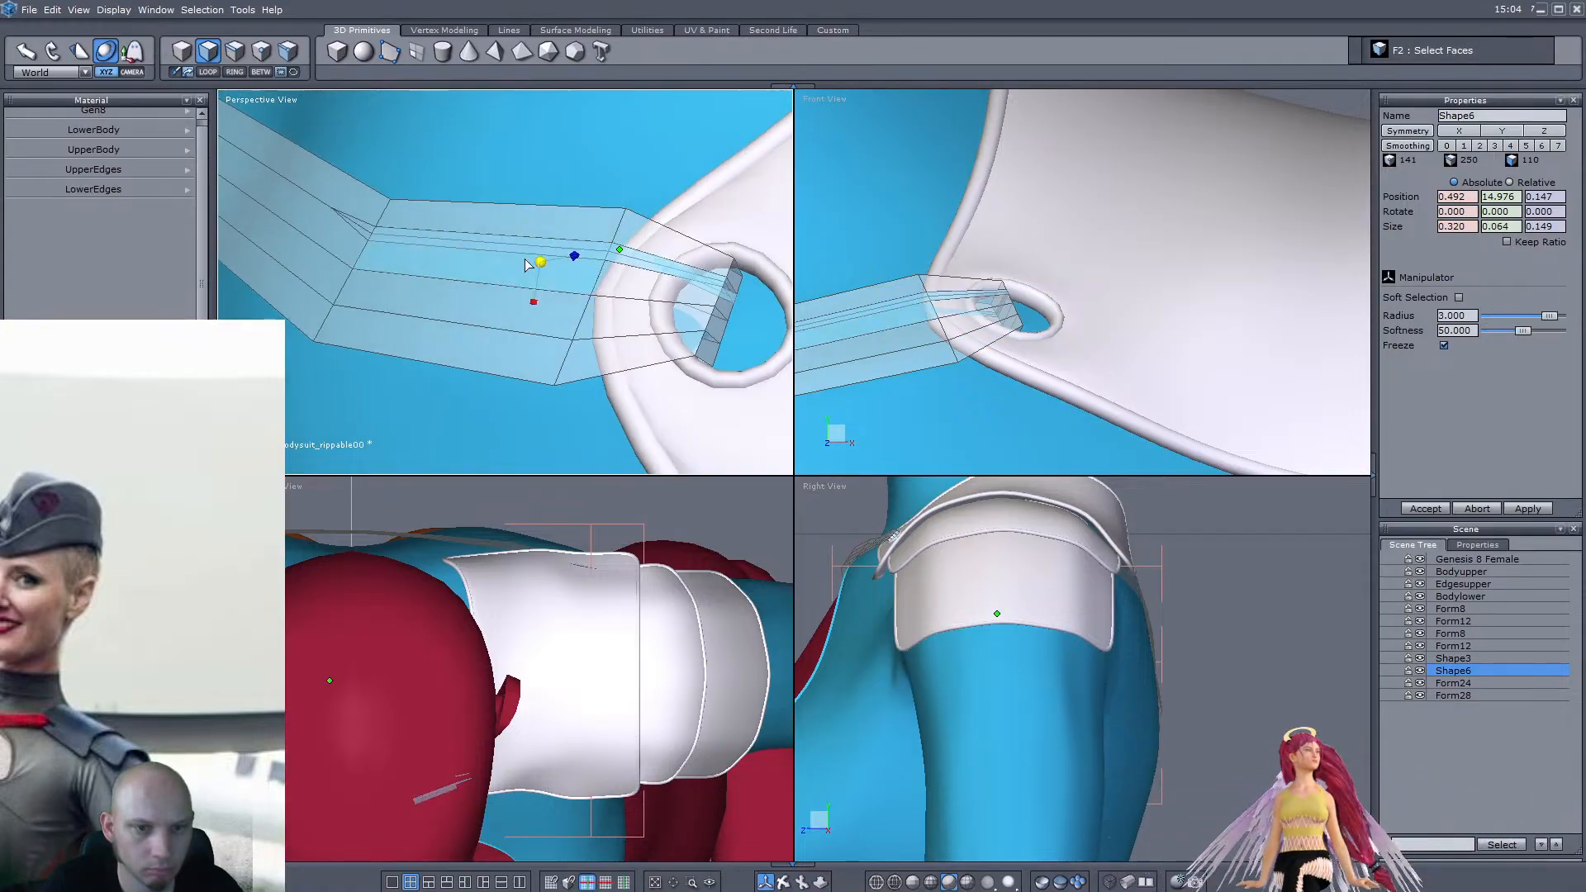
ctrl+drag(539, 263, 548, 265)
key(ctrl+z)
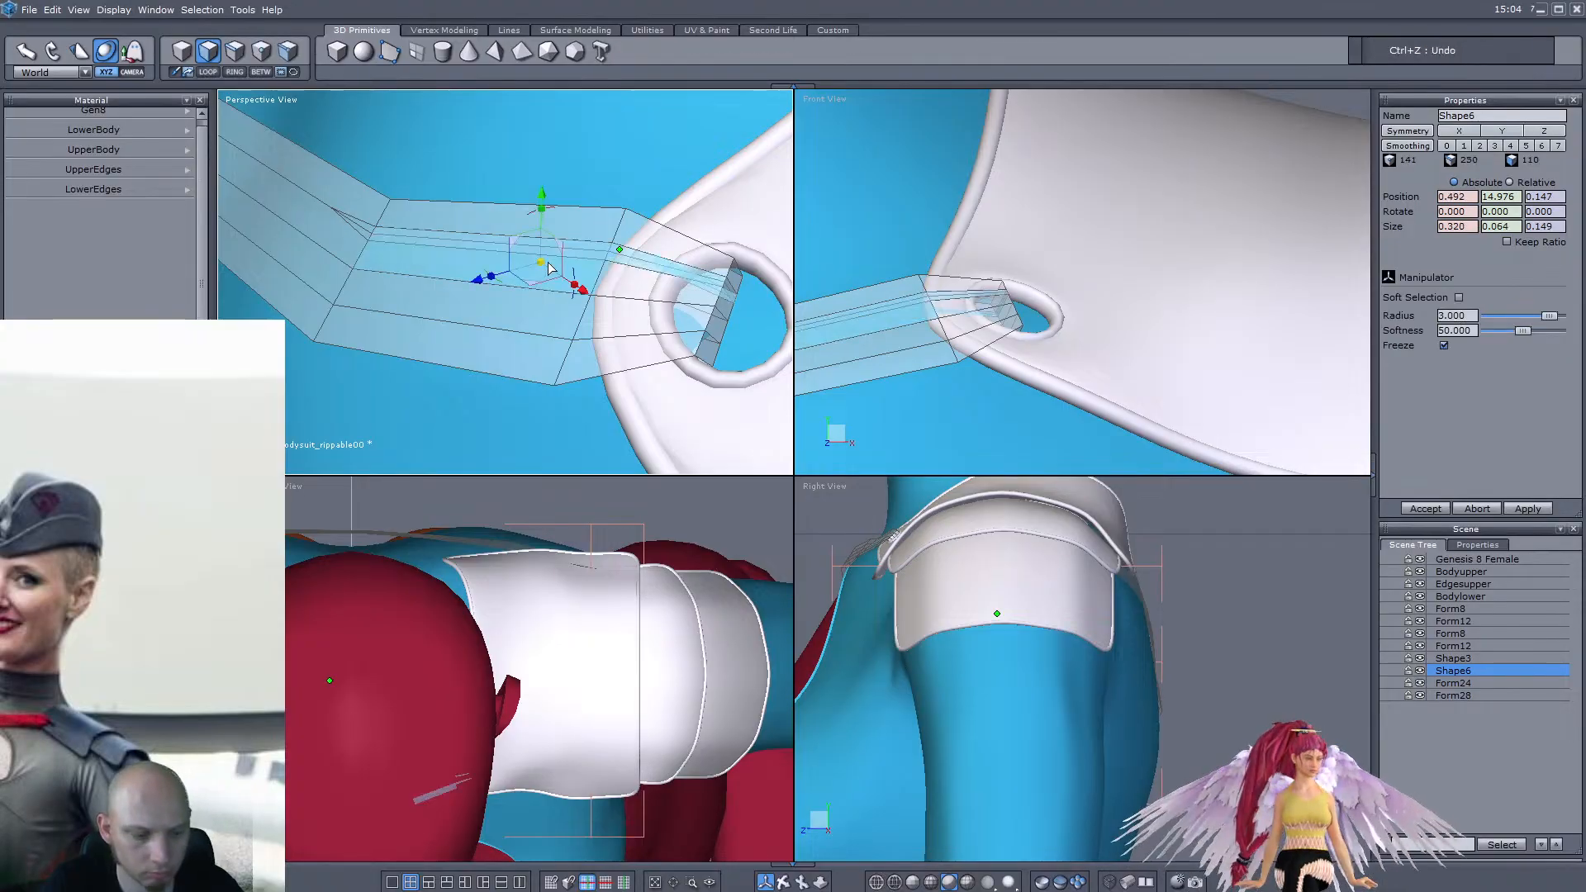
drag(535, 308, 560, 306)
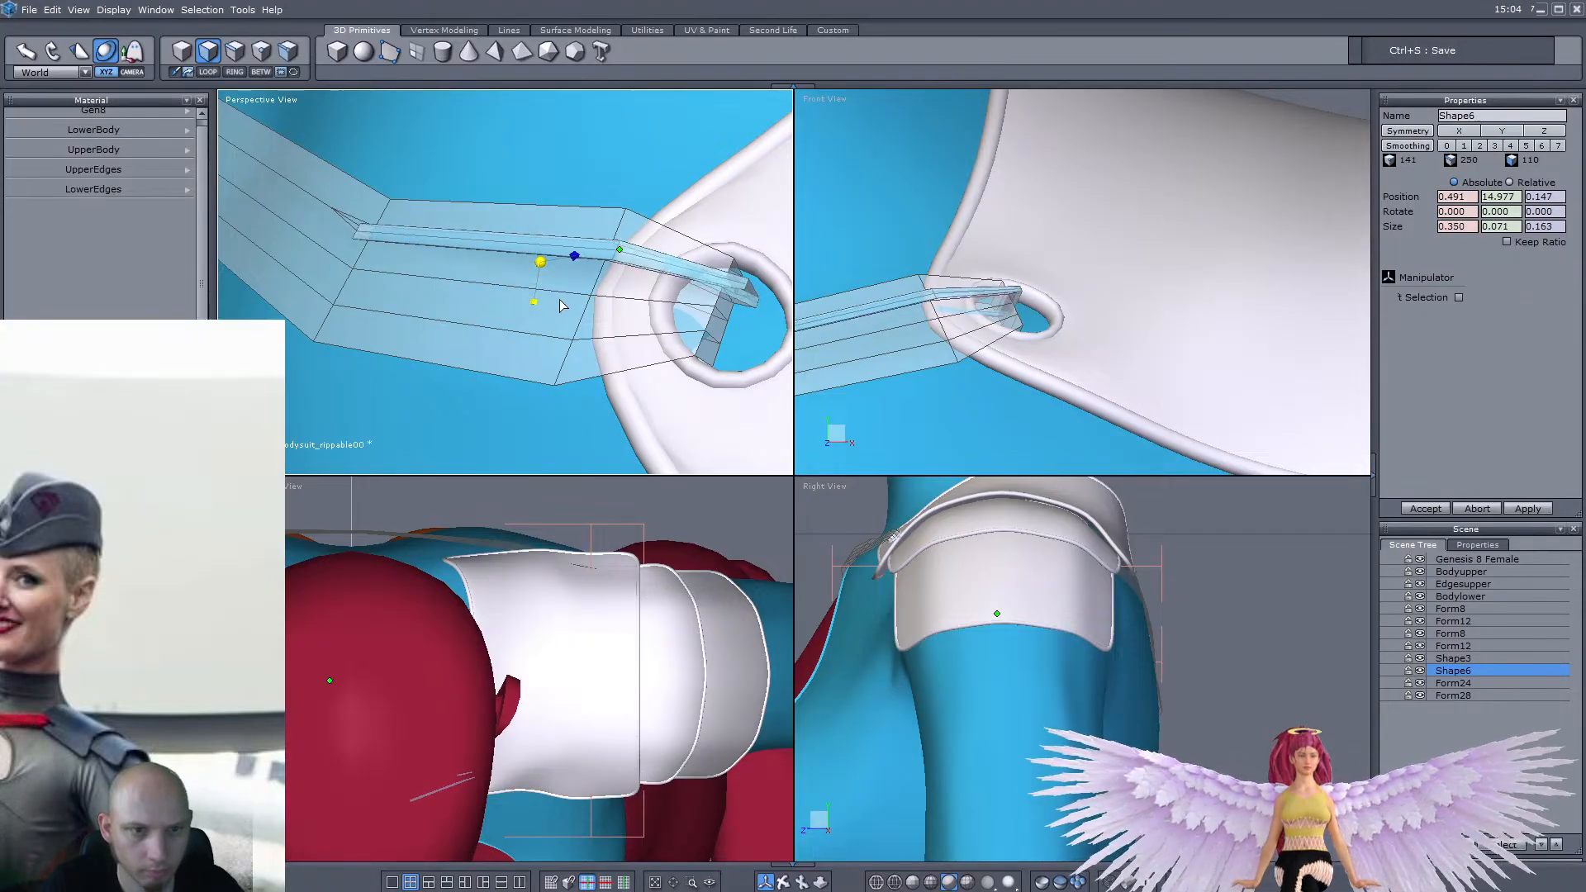
Target-weld the edges at the raised fold's outer end to the strap's surface so the fold tapers smoothly into the strap
scroll(576, 304, up, 5)
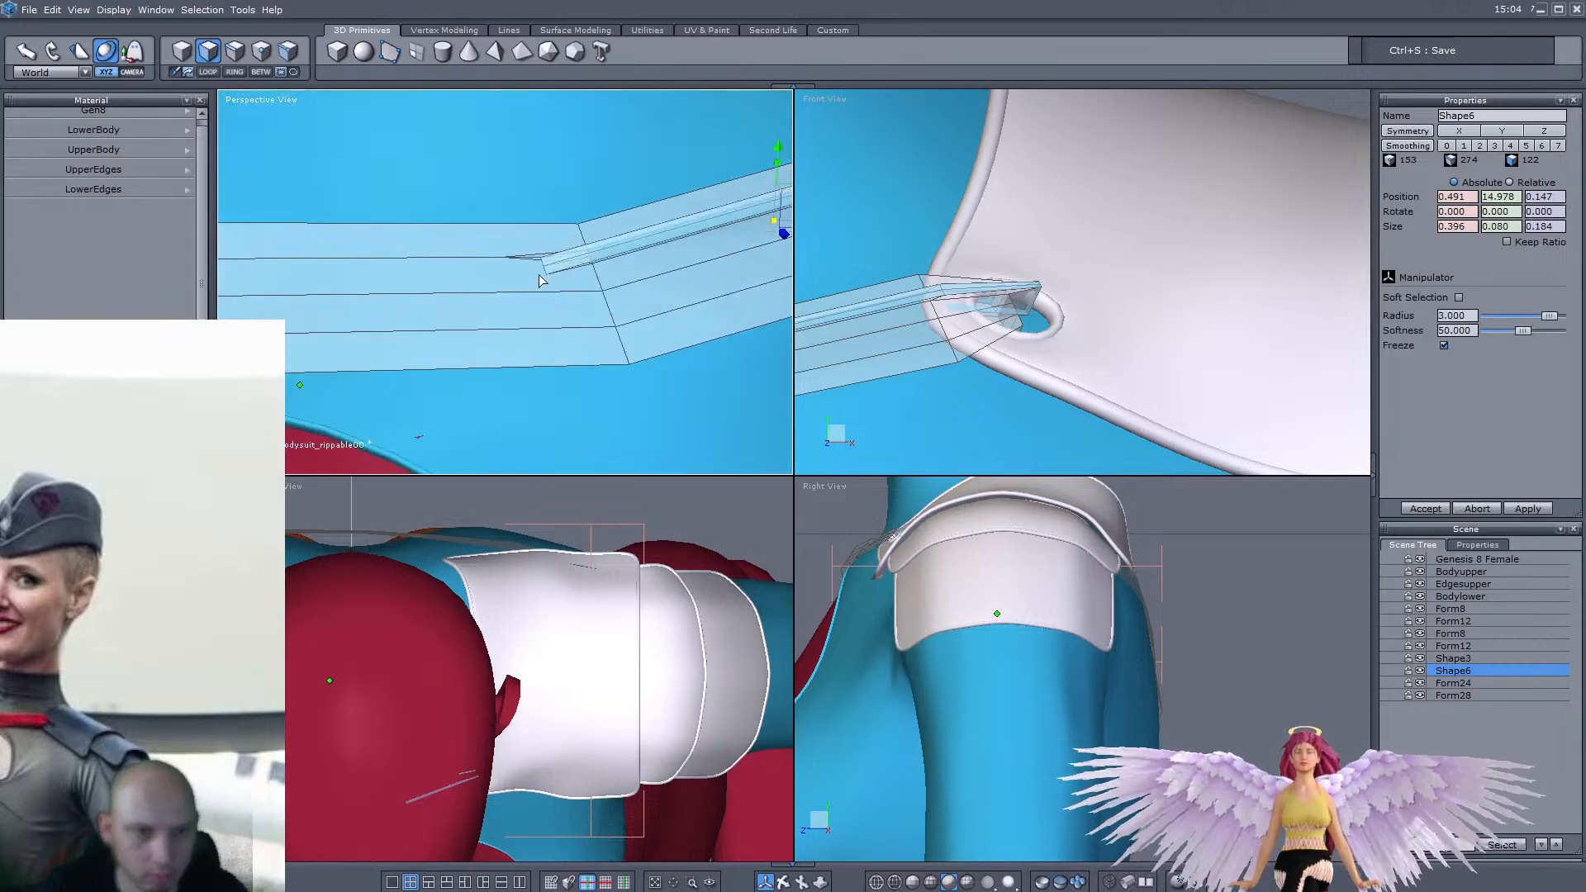
click(230, 50)
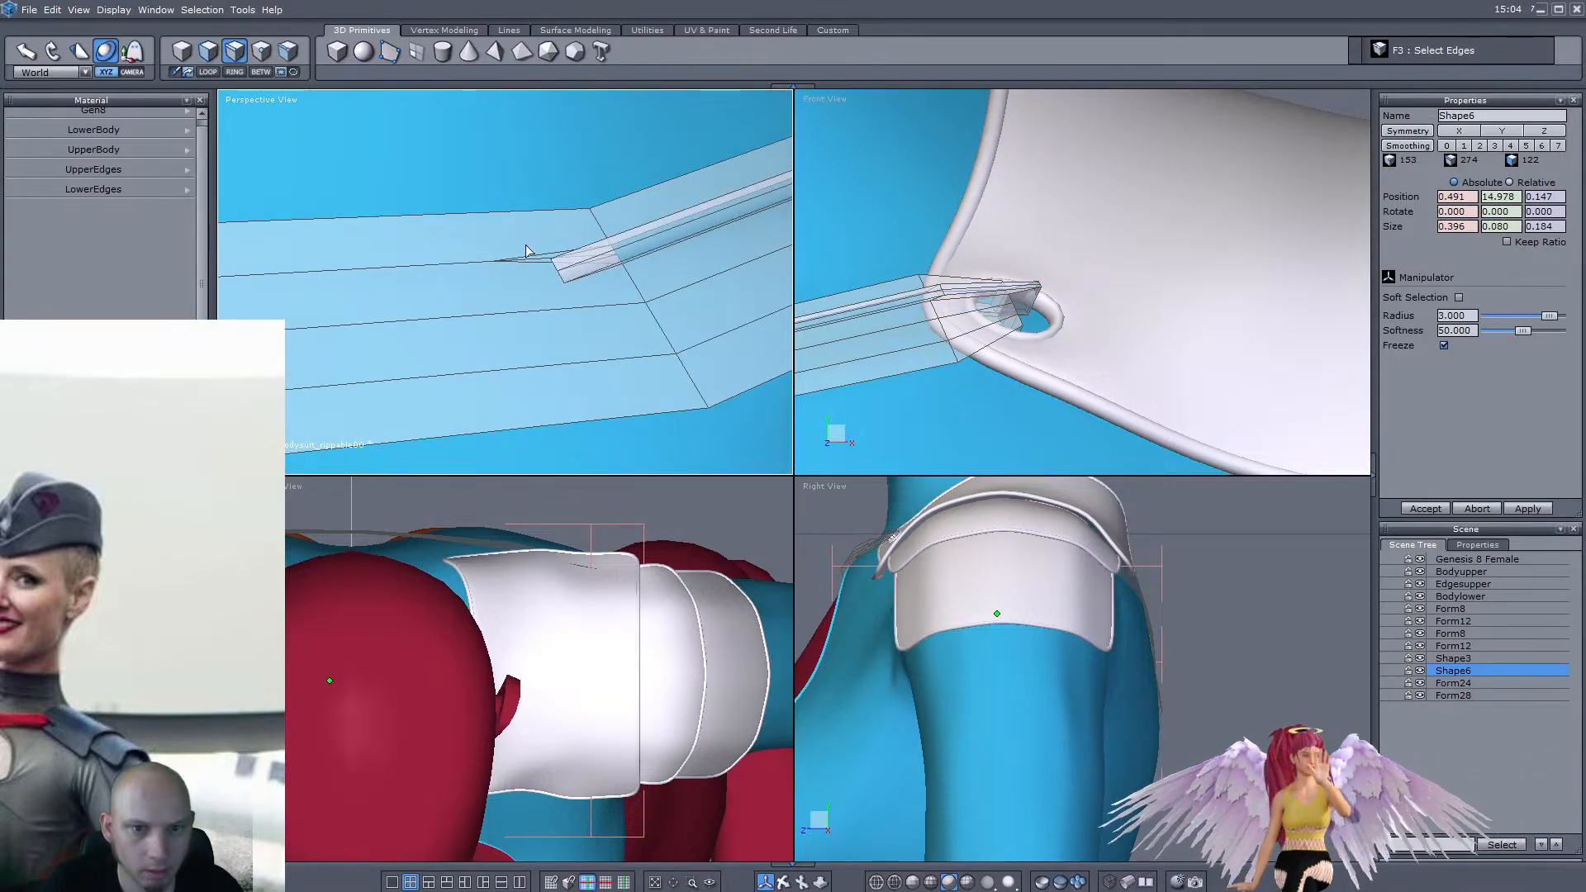
click(555, 276)
scroll(555, 275, up, 2)
key(w)
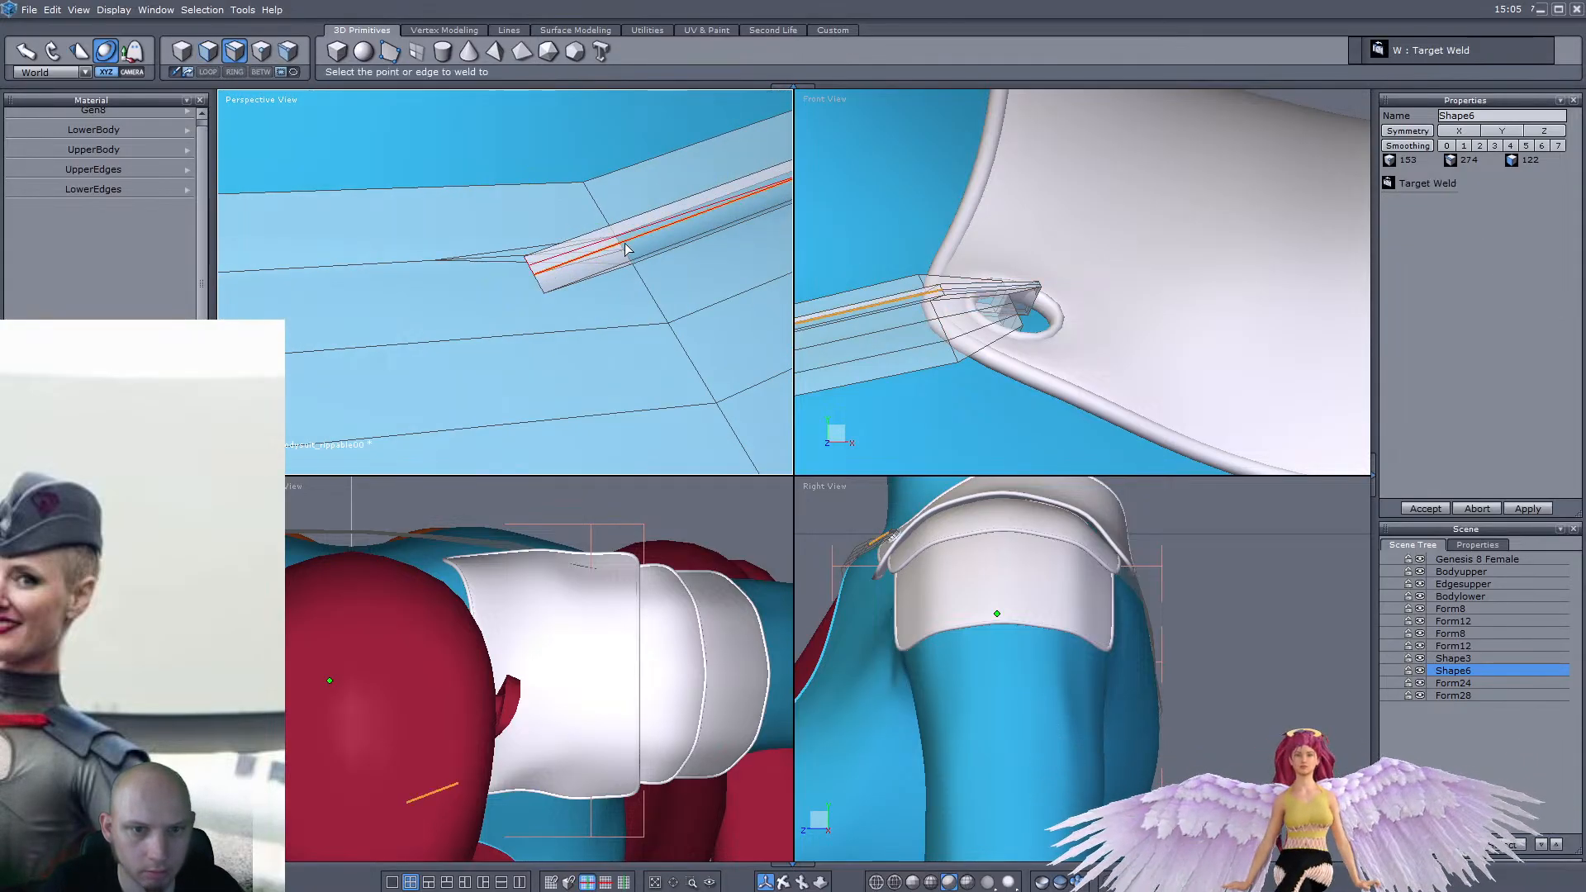
scroll(623, 250, up, 2)
click(615, 248)
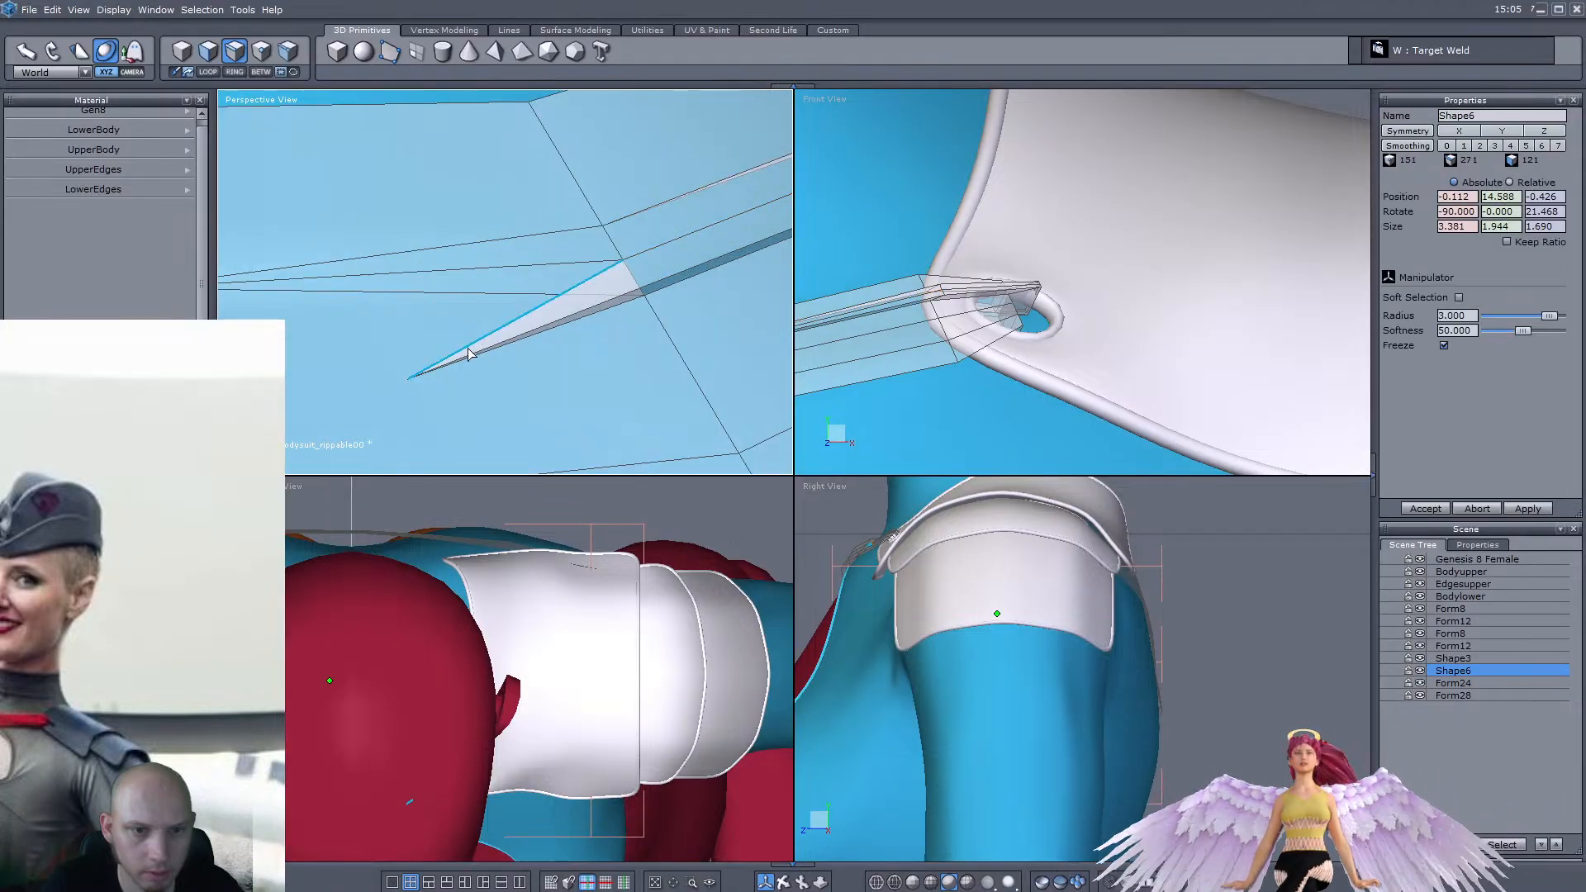
key(w)
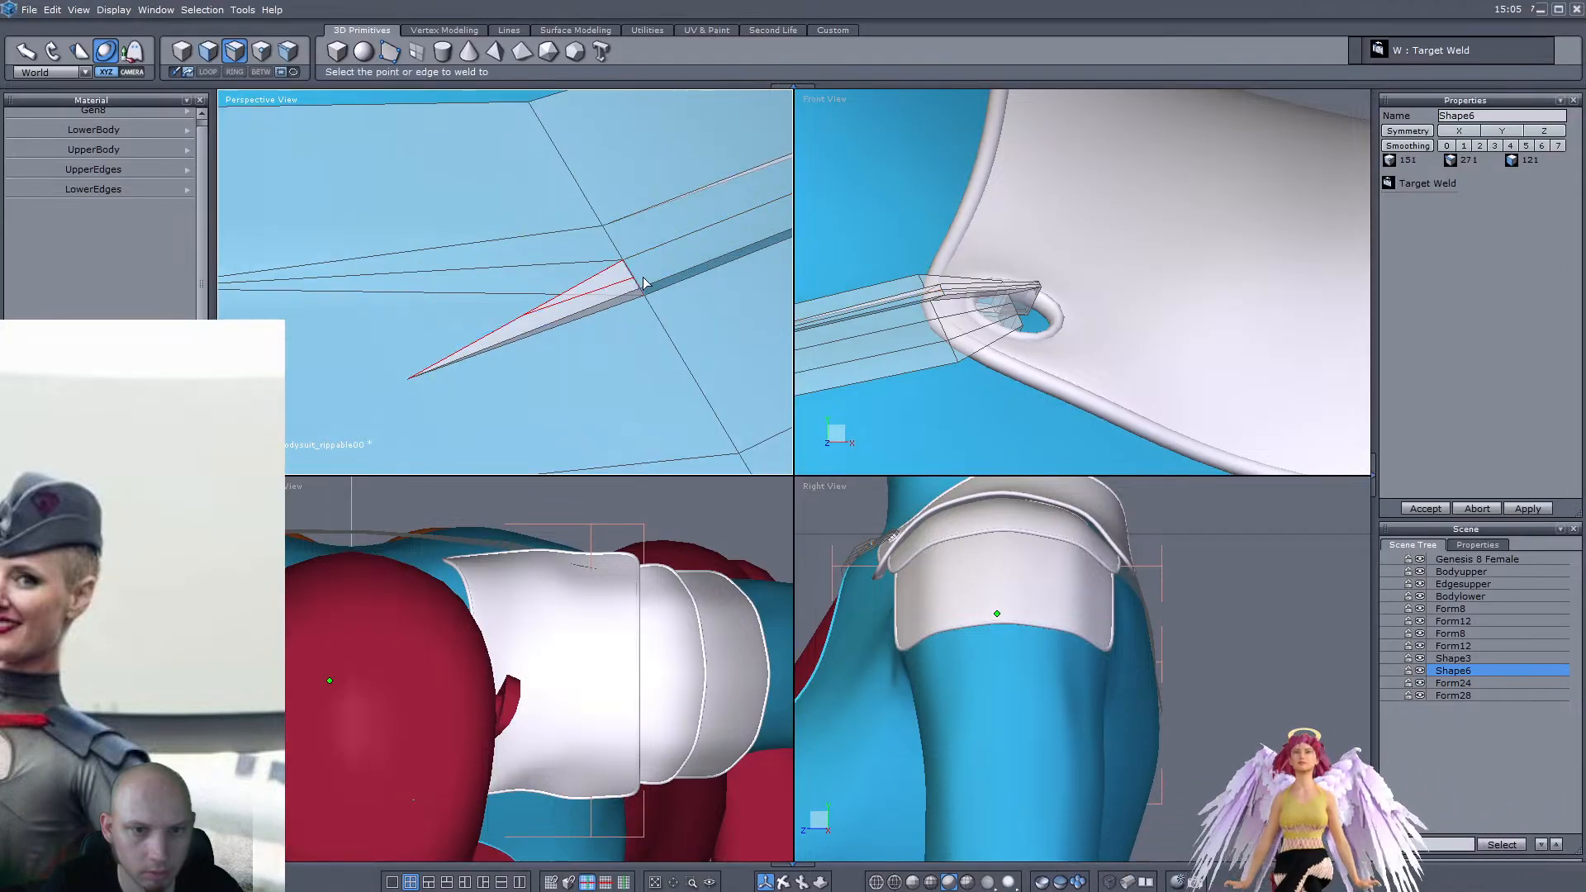
click(644, 282)
scroll(628, 264, down, 5)
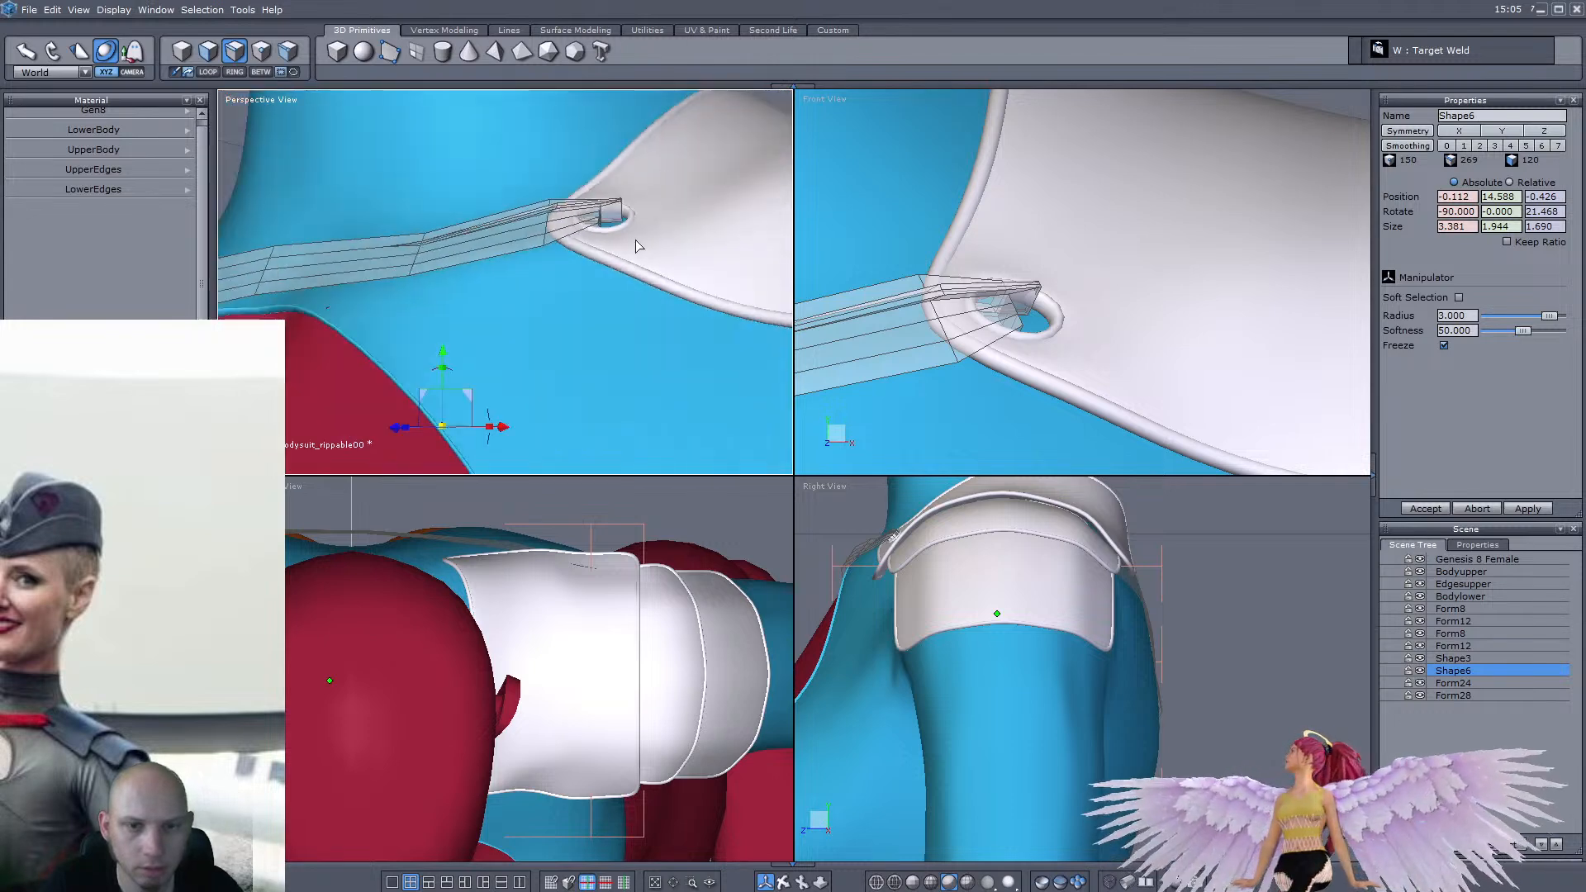
Select the strap's lower middle strip of faces leading into the hole and extrude it slightly outward as a second fold
scroll(628, 256, up, 3)
middle_drag(655, 266, 595, 264)
key(F2)
shift+click(621, 253)
middle_drag(636, 248, 505, 334)
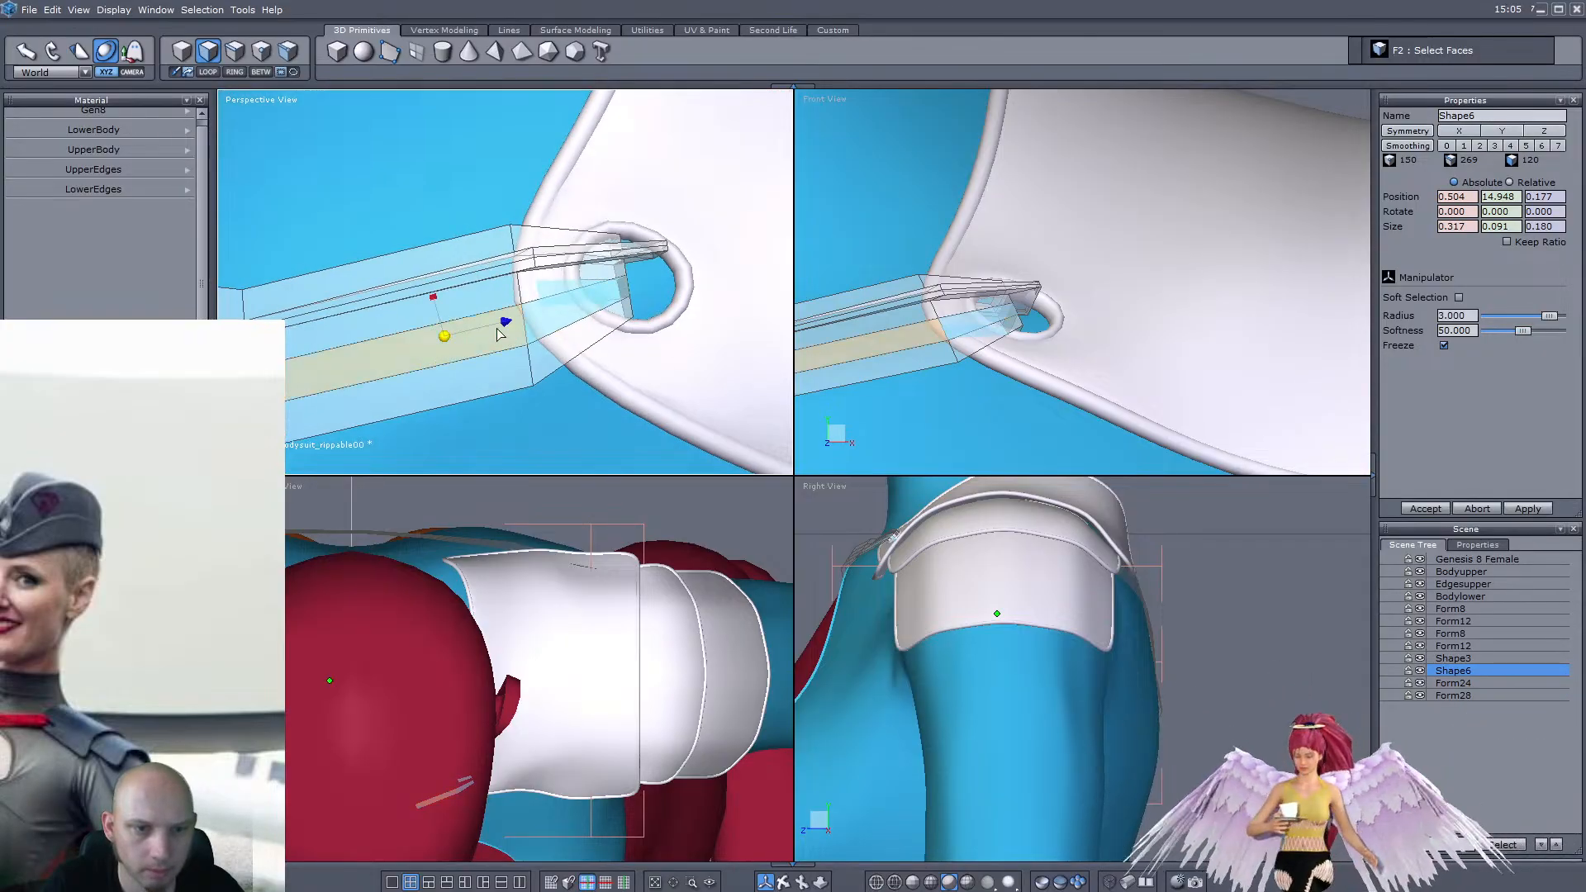
shift+drag(437, 299, 445, 299)
middle_drag(461, 300, 557, 295)
drag(583, 270, 598, 252)
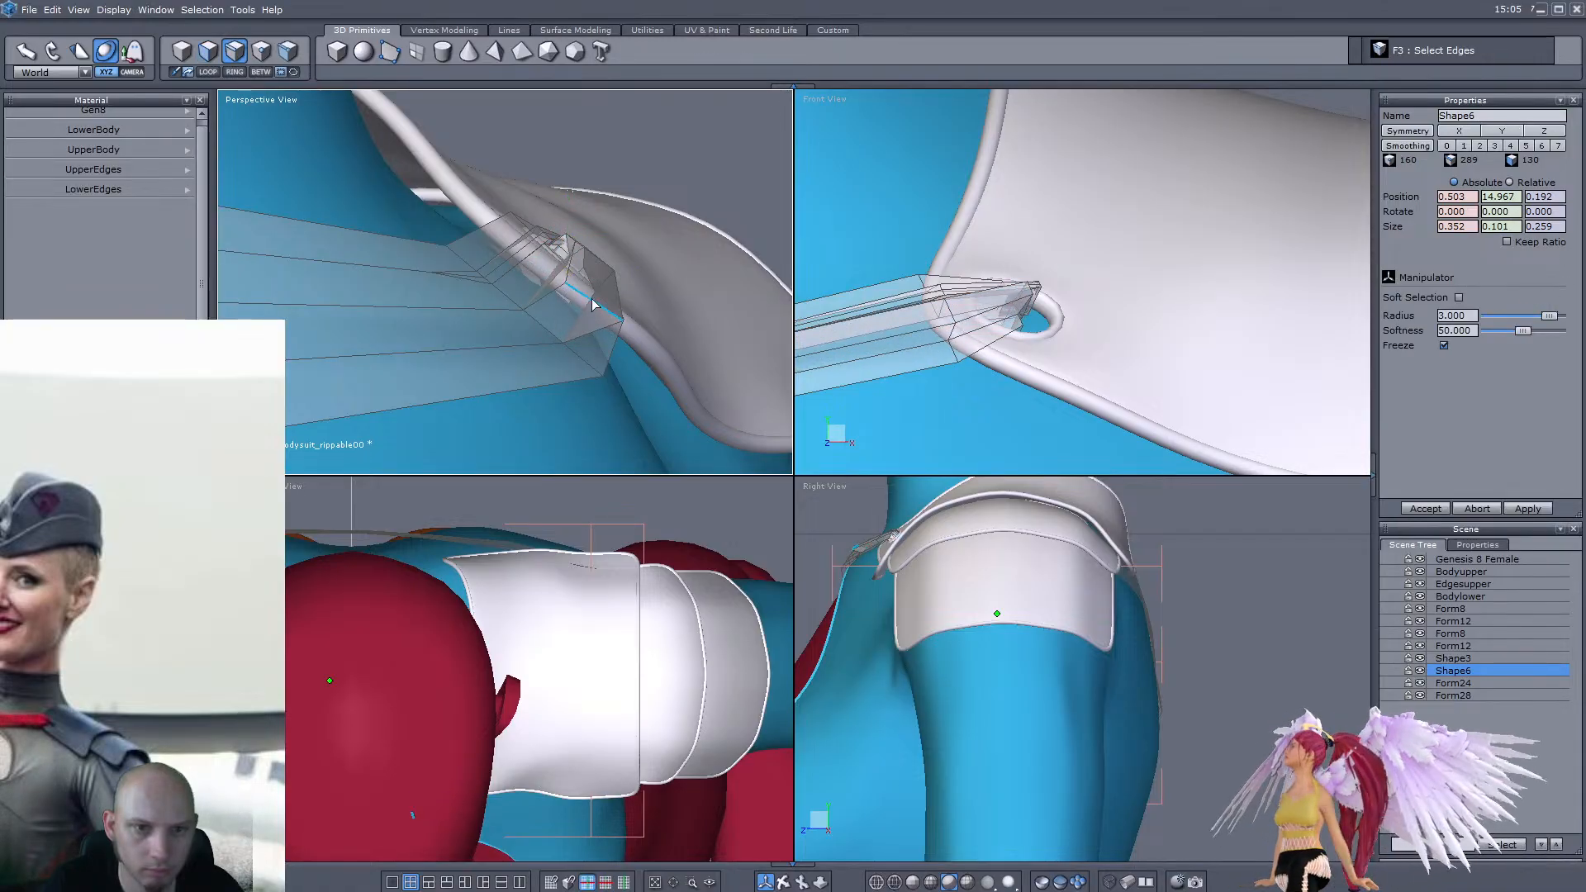
Target-weld the second fold's end edges to the neighbouring strap edges near the hole
key(w)
click(570, 314)
click(598, 324)
middle_drag(600, 319, 310, 115)
key(Escape)
scroll(653, 346, up, 3)
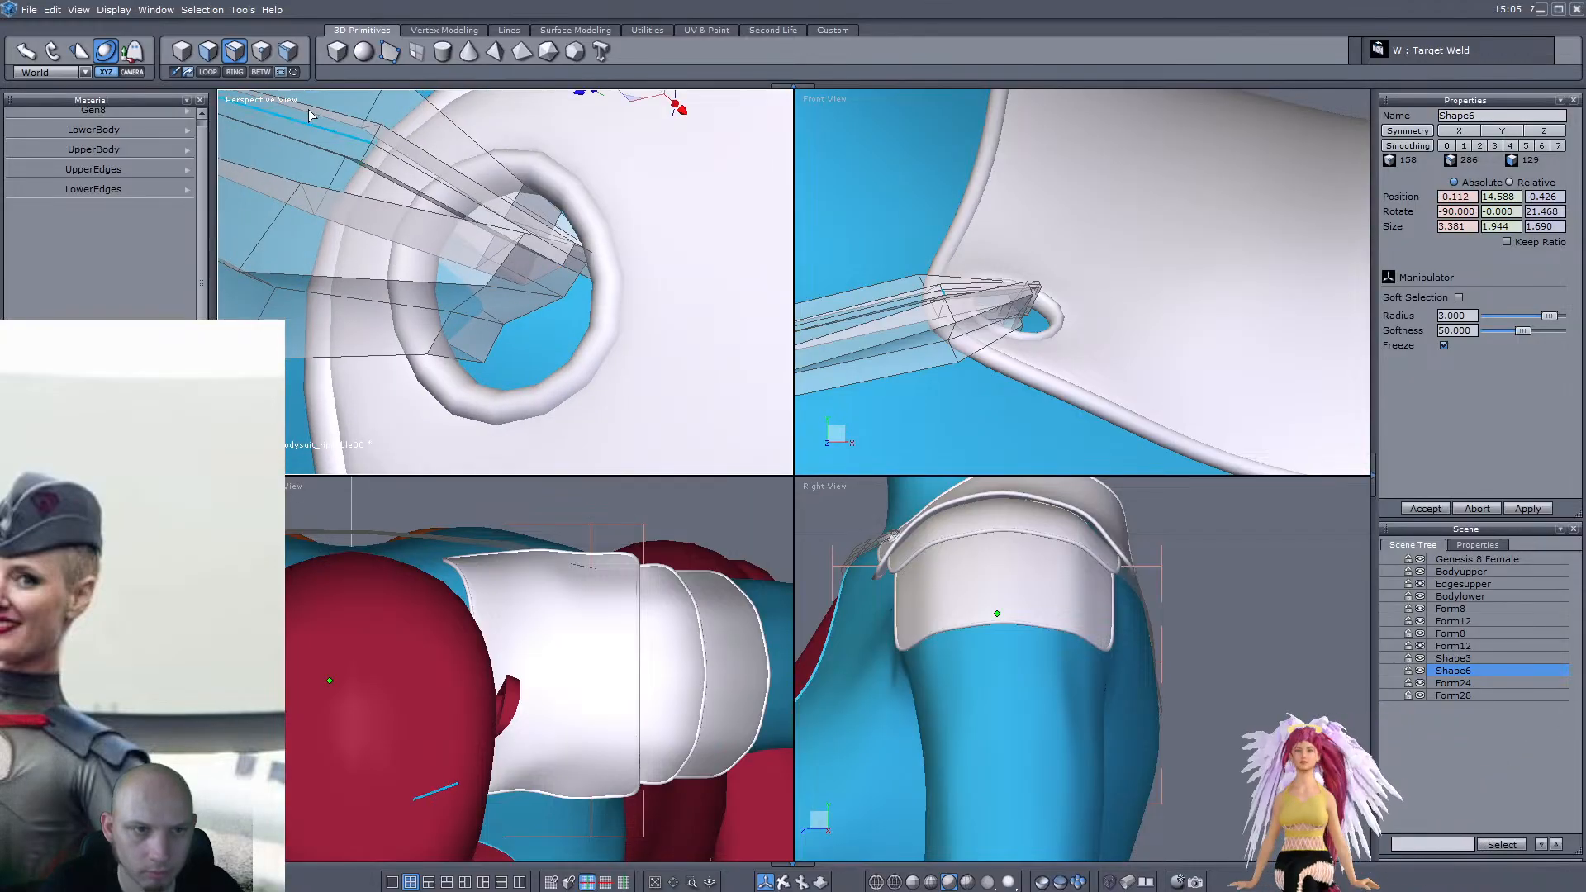
Move the end faces of the strap and its upper fold so they sit inside the hole, and save the file
click(182, 52)
click(208, 51)
click(546, 276)
middle_drag(545, 277, 473, 204)
drag(473, 201, 437, 249)
middle_drag(446, 248, 664, 262)
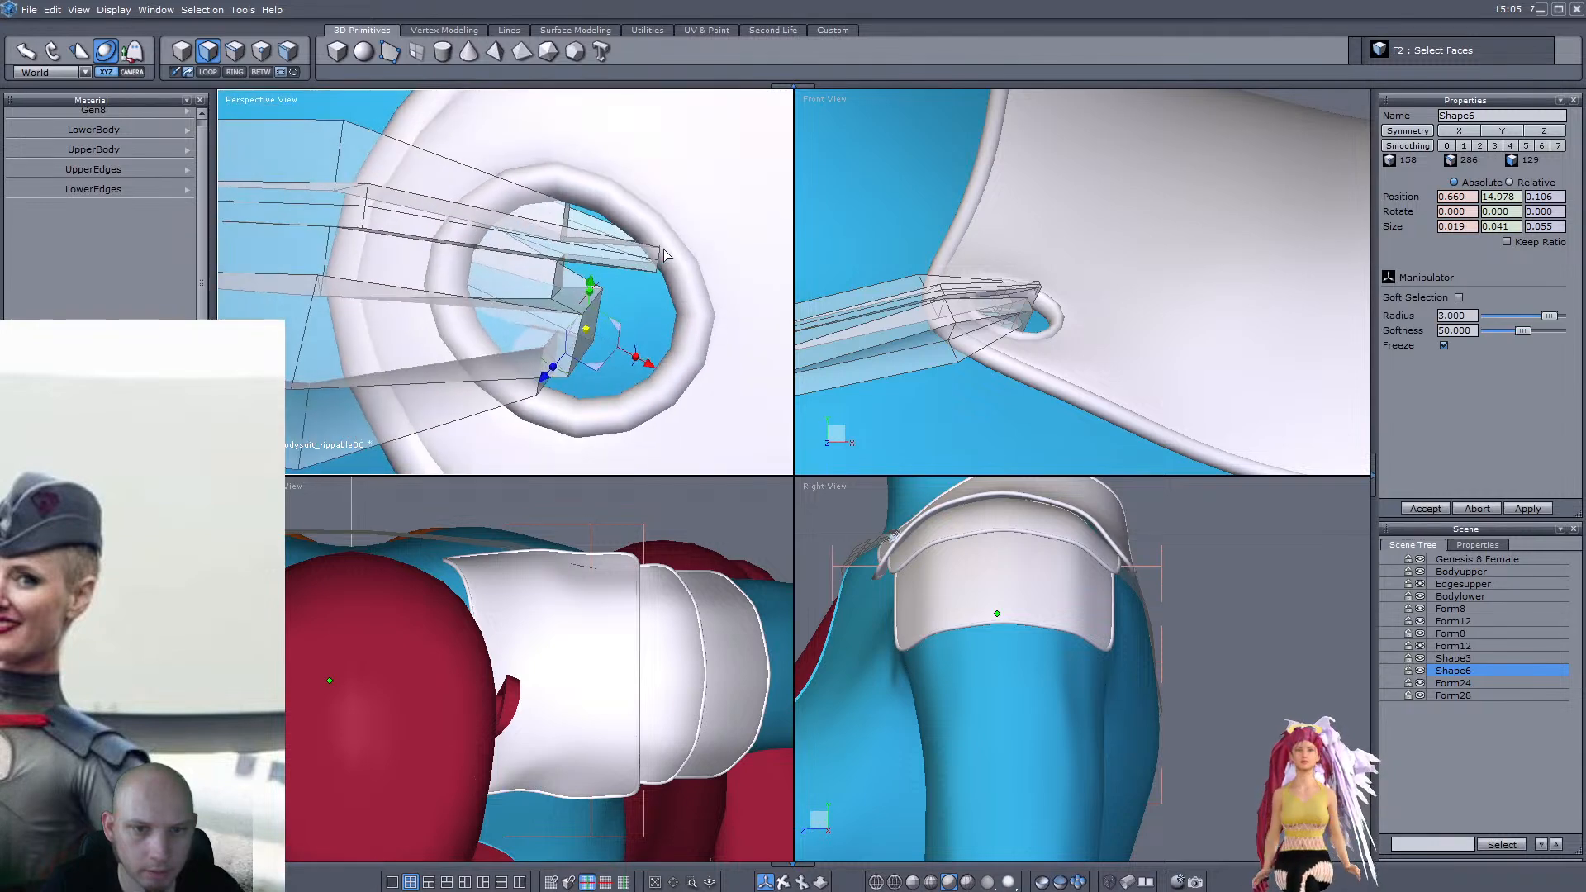
click(655, 260)
drag(665, 291, 596, 273)
click(181, 51)
scroll(529, 276, down, 5)
middle_drag(570, 289, 614, 300)
key(ctrl+s)
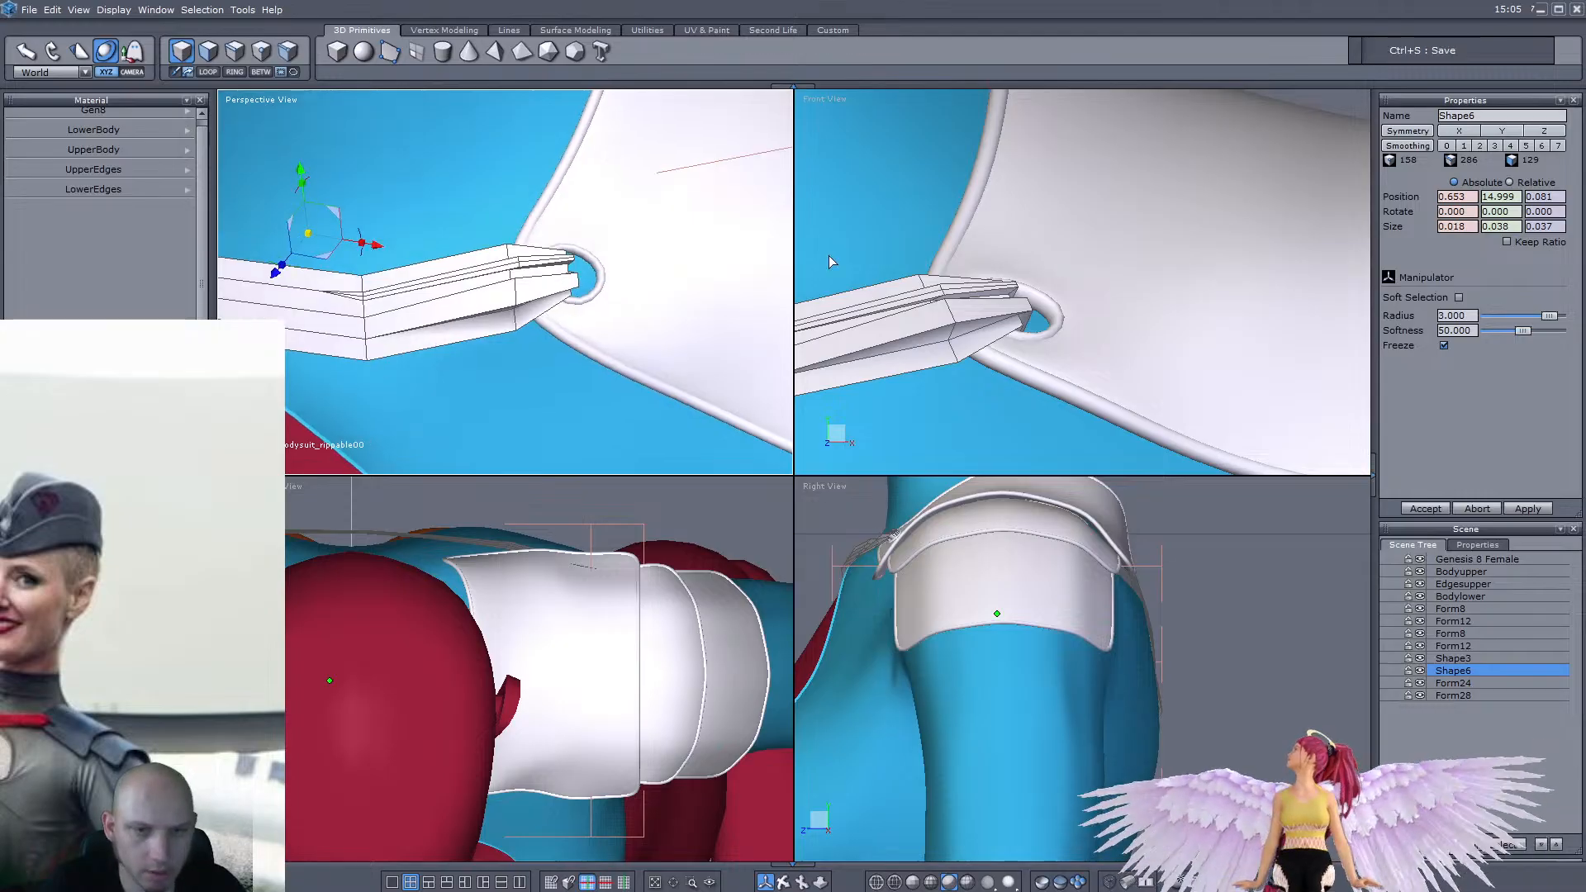
Try smoothing level 2 on the strap to preview the folds, and undo it
click(1479, 146)
middle_drag(648, 308, 390, 264)
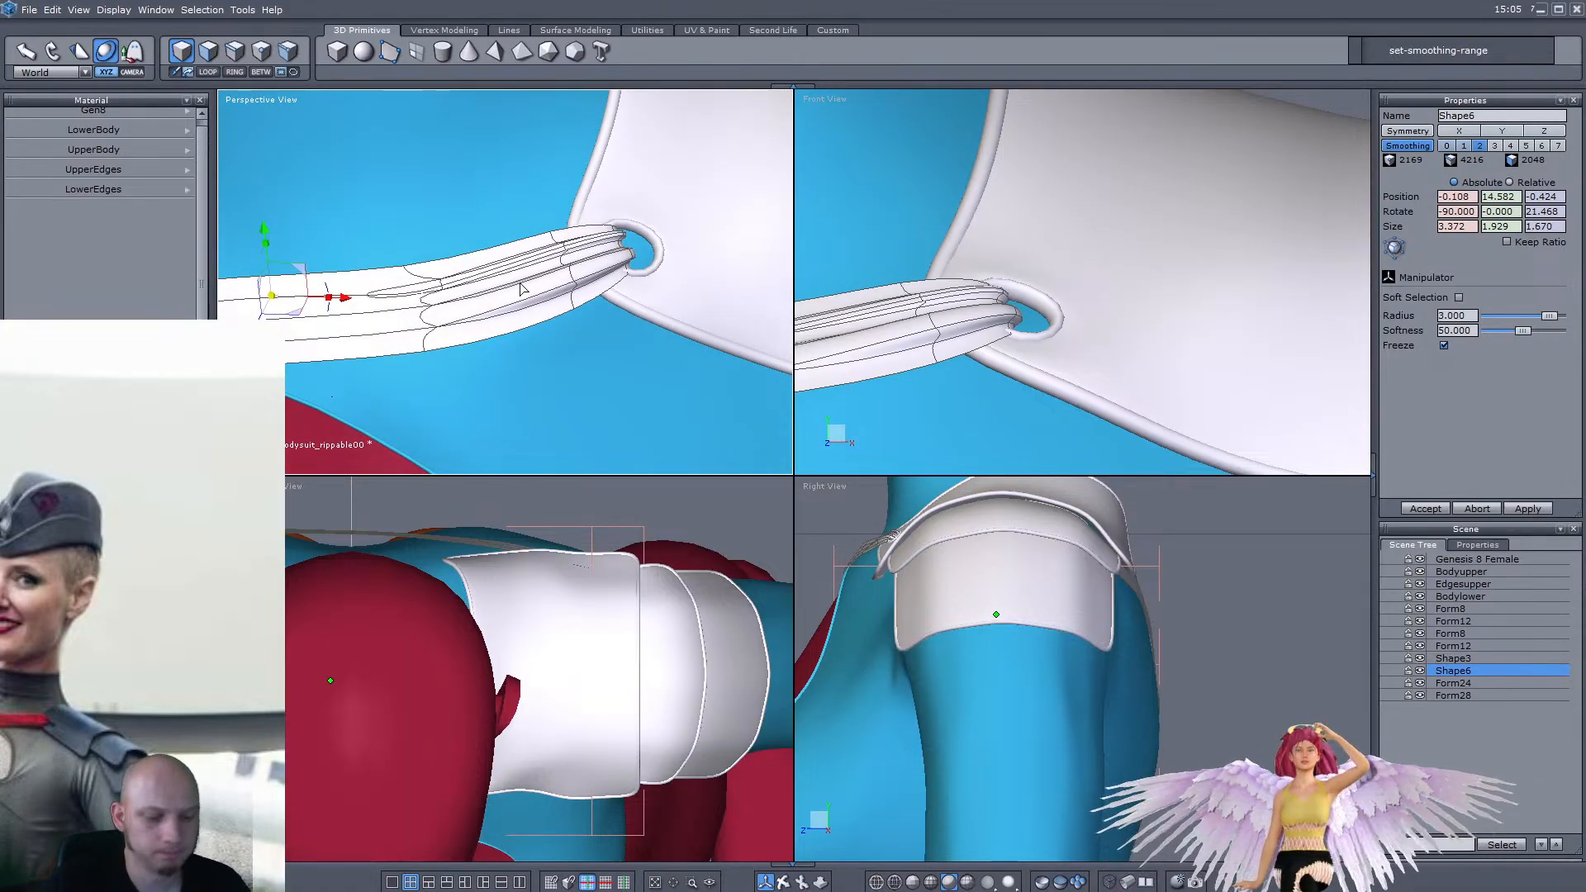
key(ctrl+z)
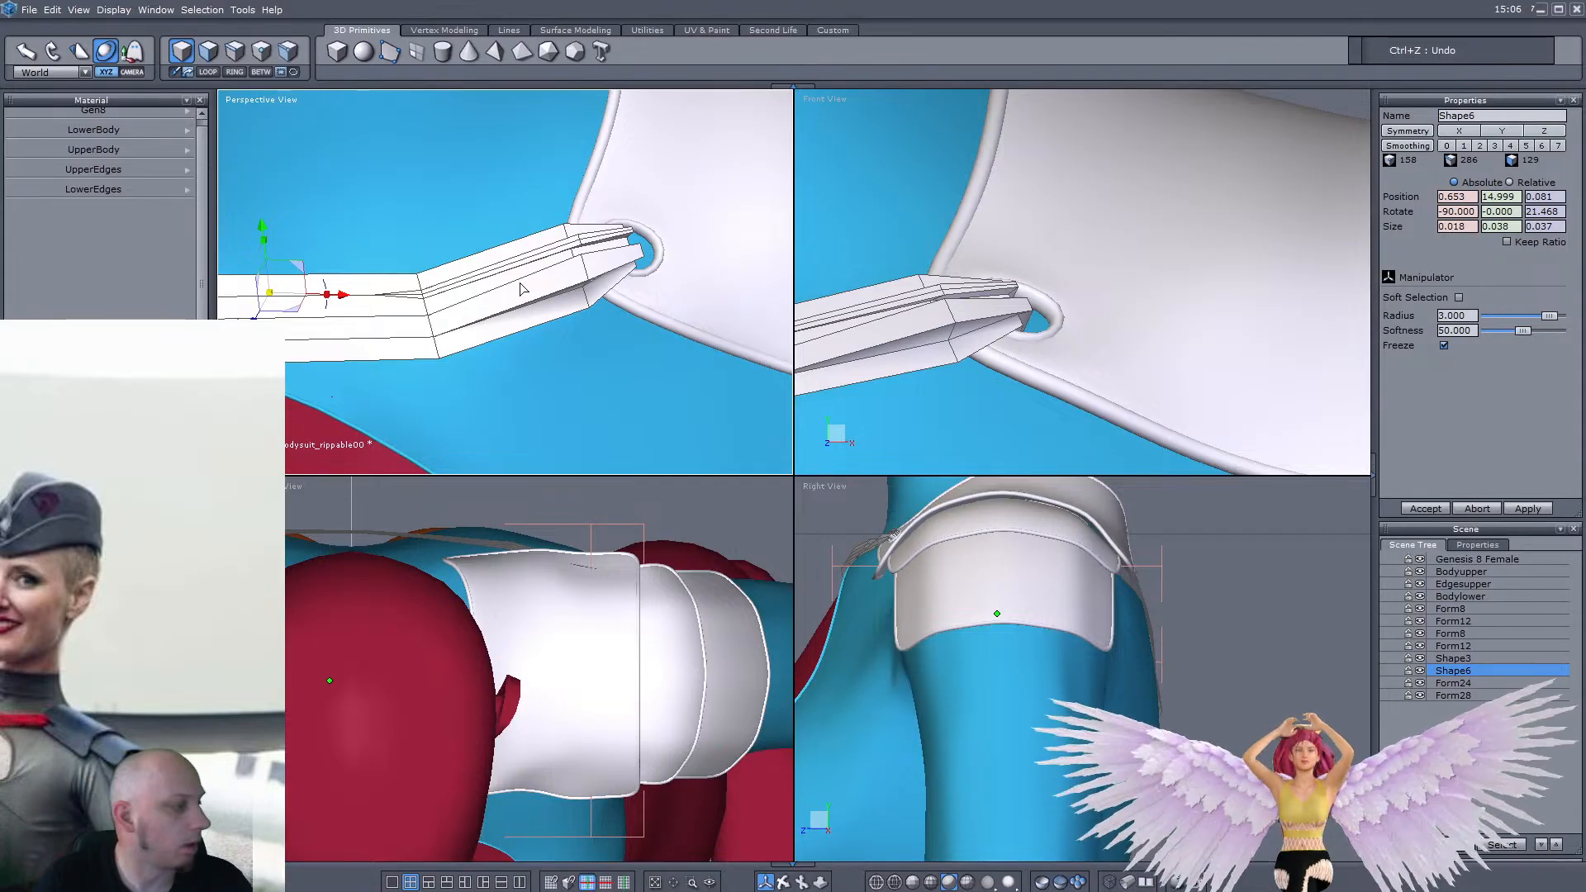
Save the file and give the strap a thickness of 0.02
scroll(479, 355, down, 4)
middle_drag(480, 354, 320, 178)
scroll(364, 204, up, 3)
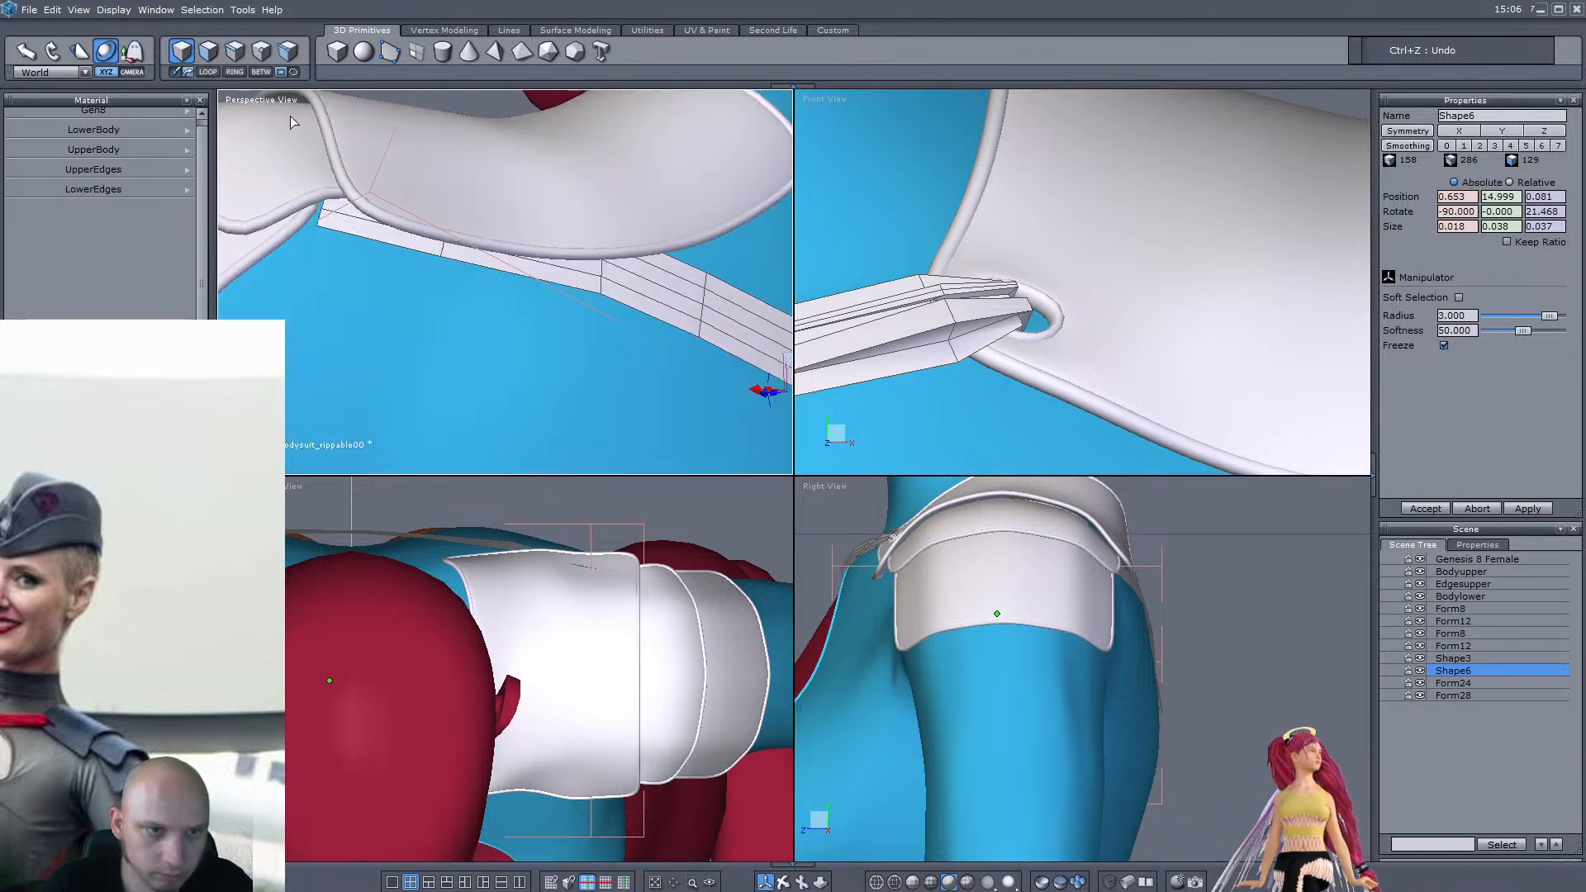
scroll(455, 271, down, 4)
middle_drag(455, 271, 288, 361)
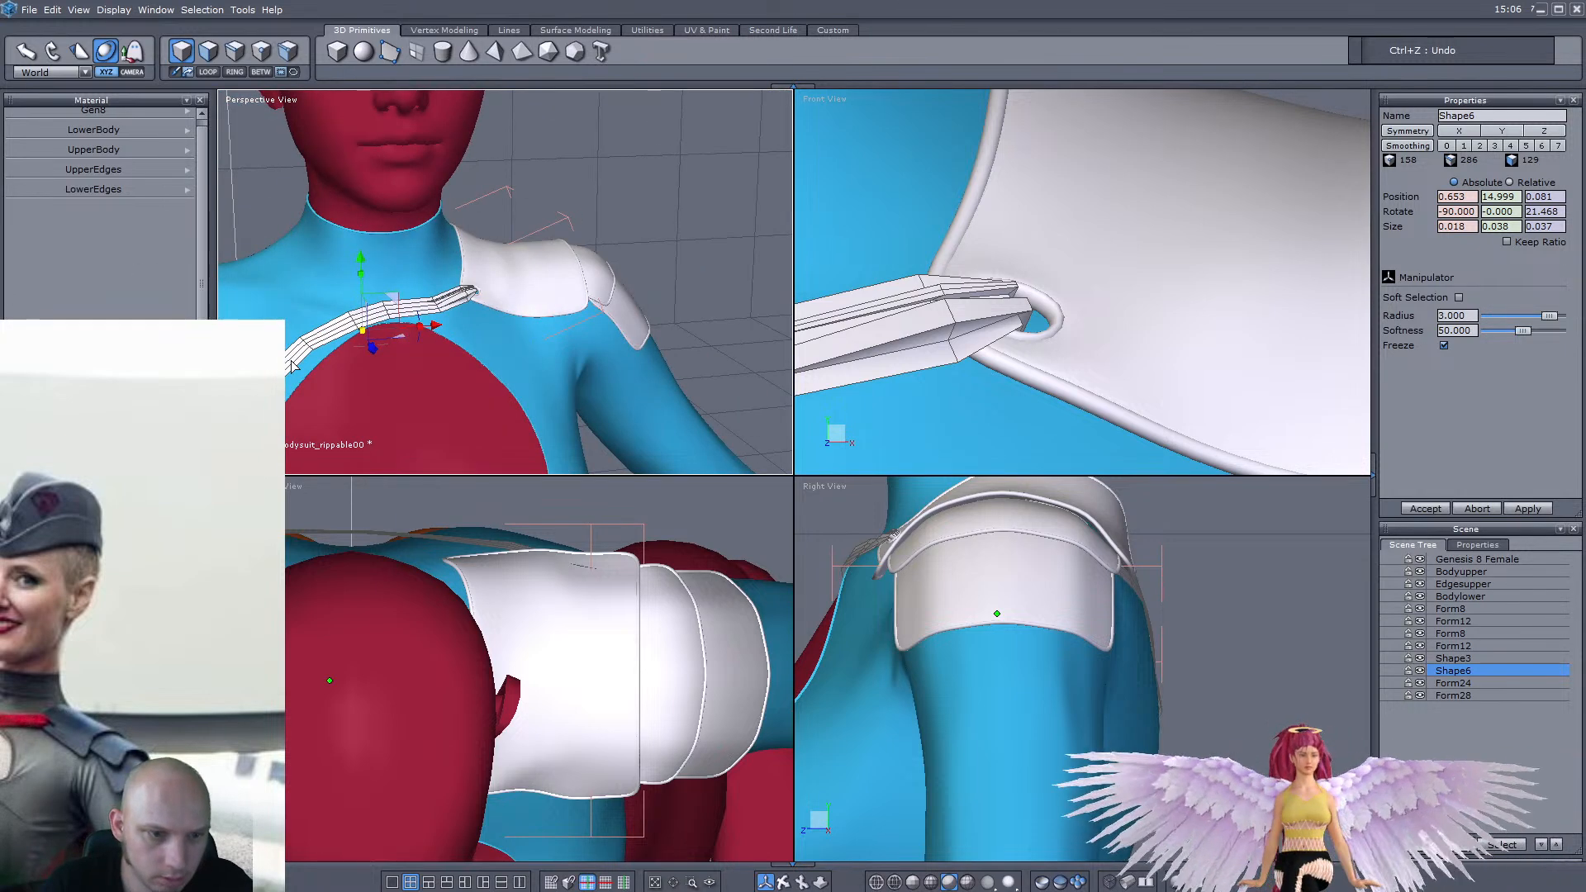
scroll(306, 357, up, 3)
key(ctrl+s)
key(alt+t)
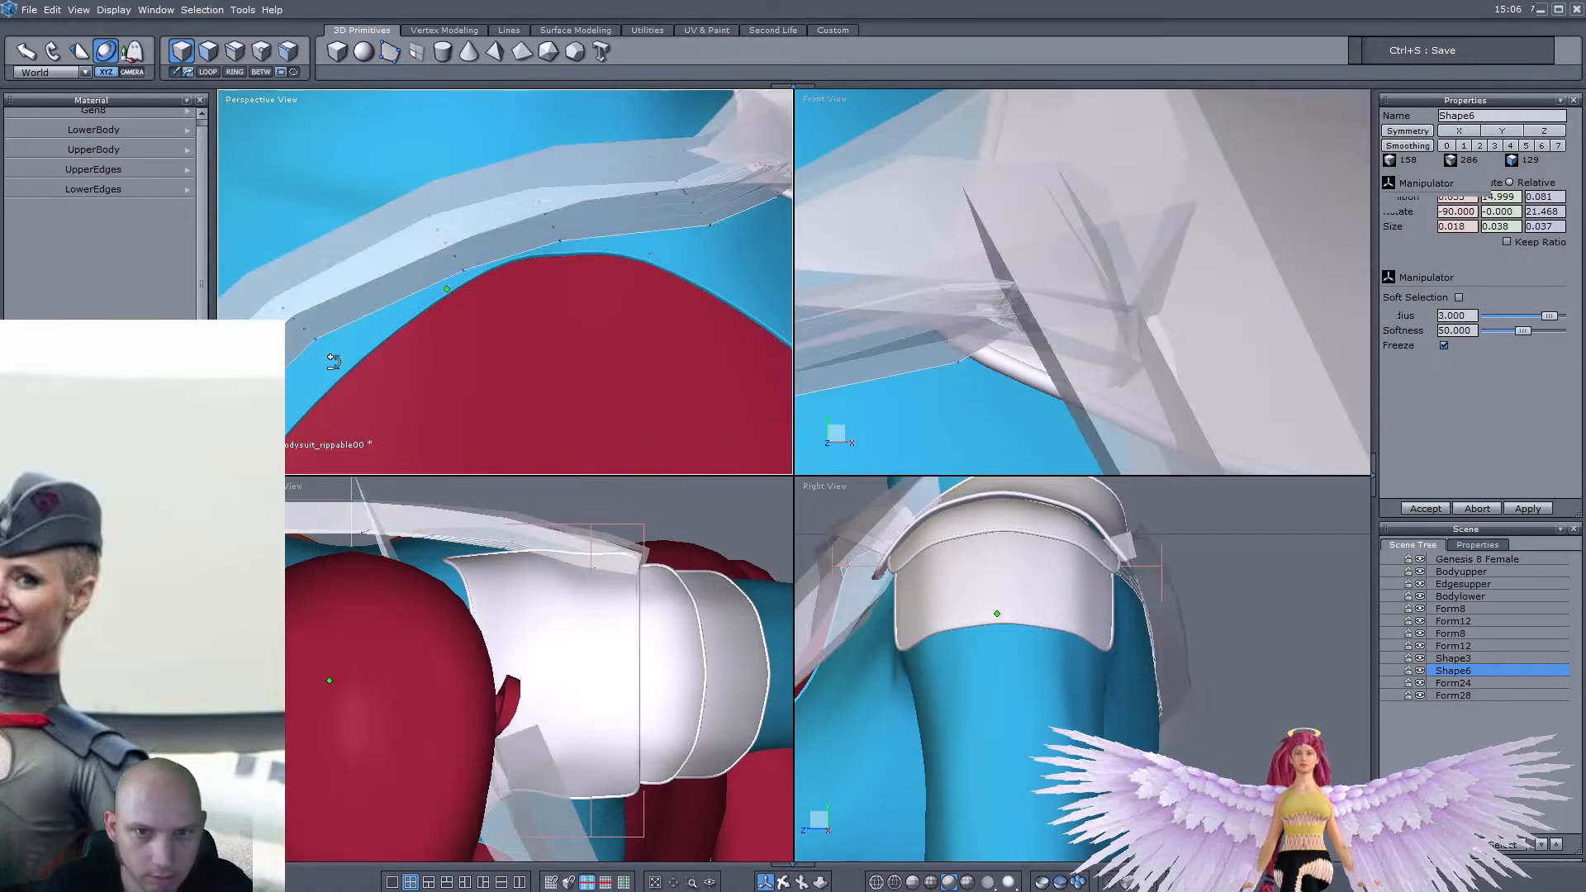
middle_drag(379, 356, 509, 336)
scroll(510, 335, down, 3)
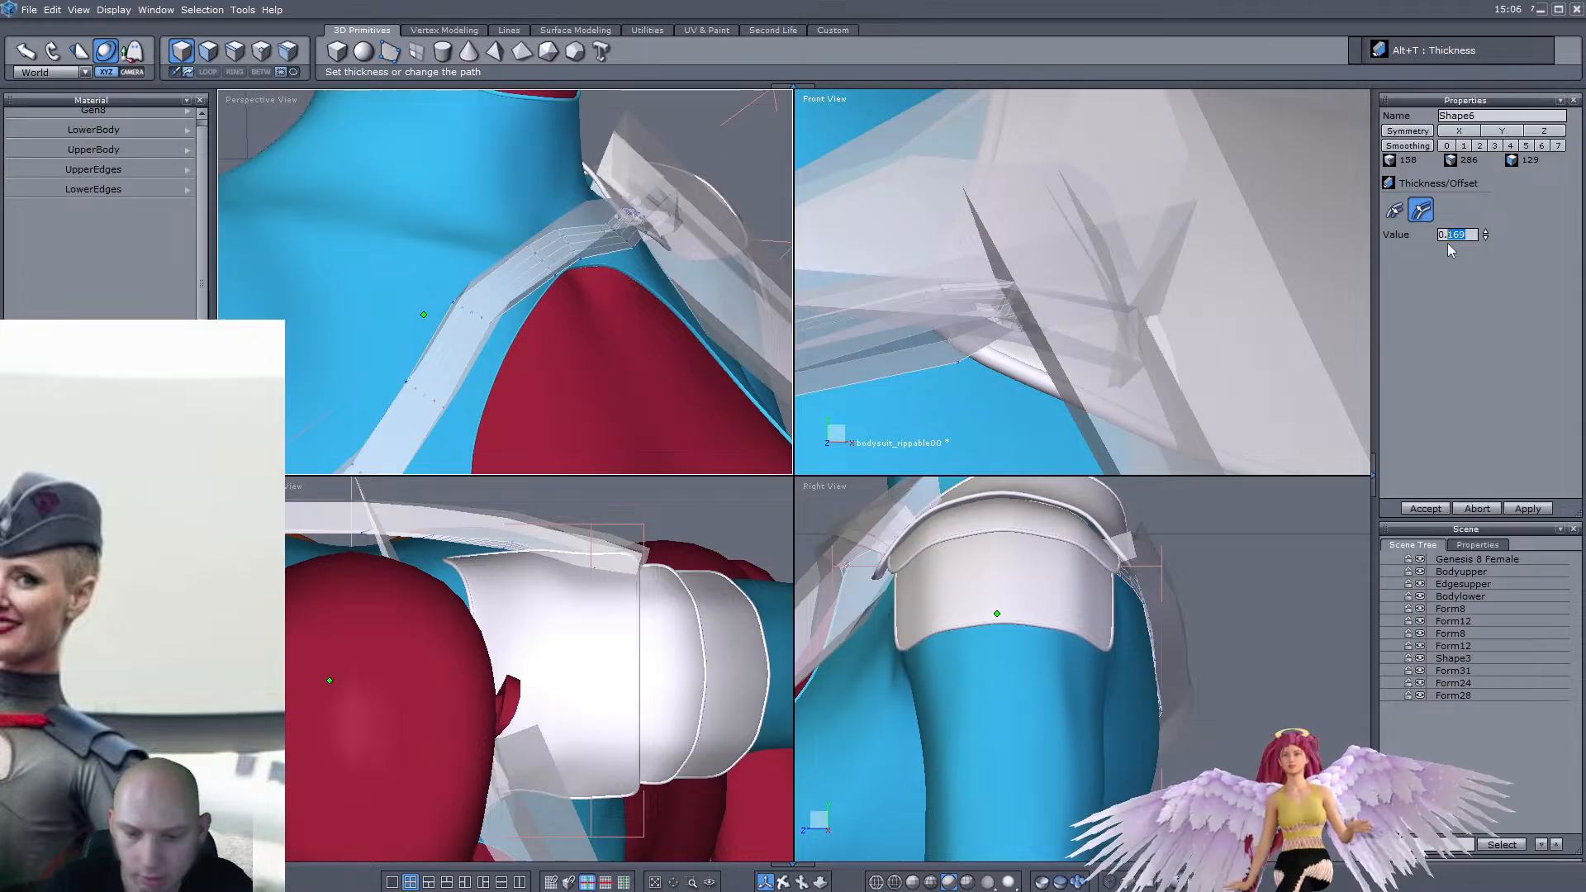
click(1528, 509)
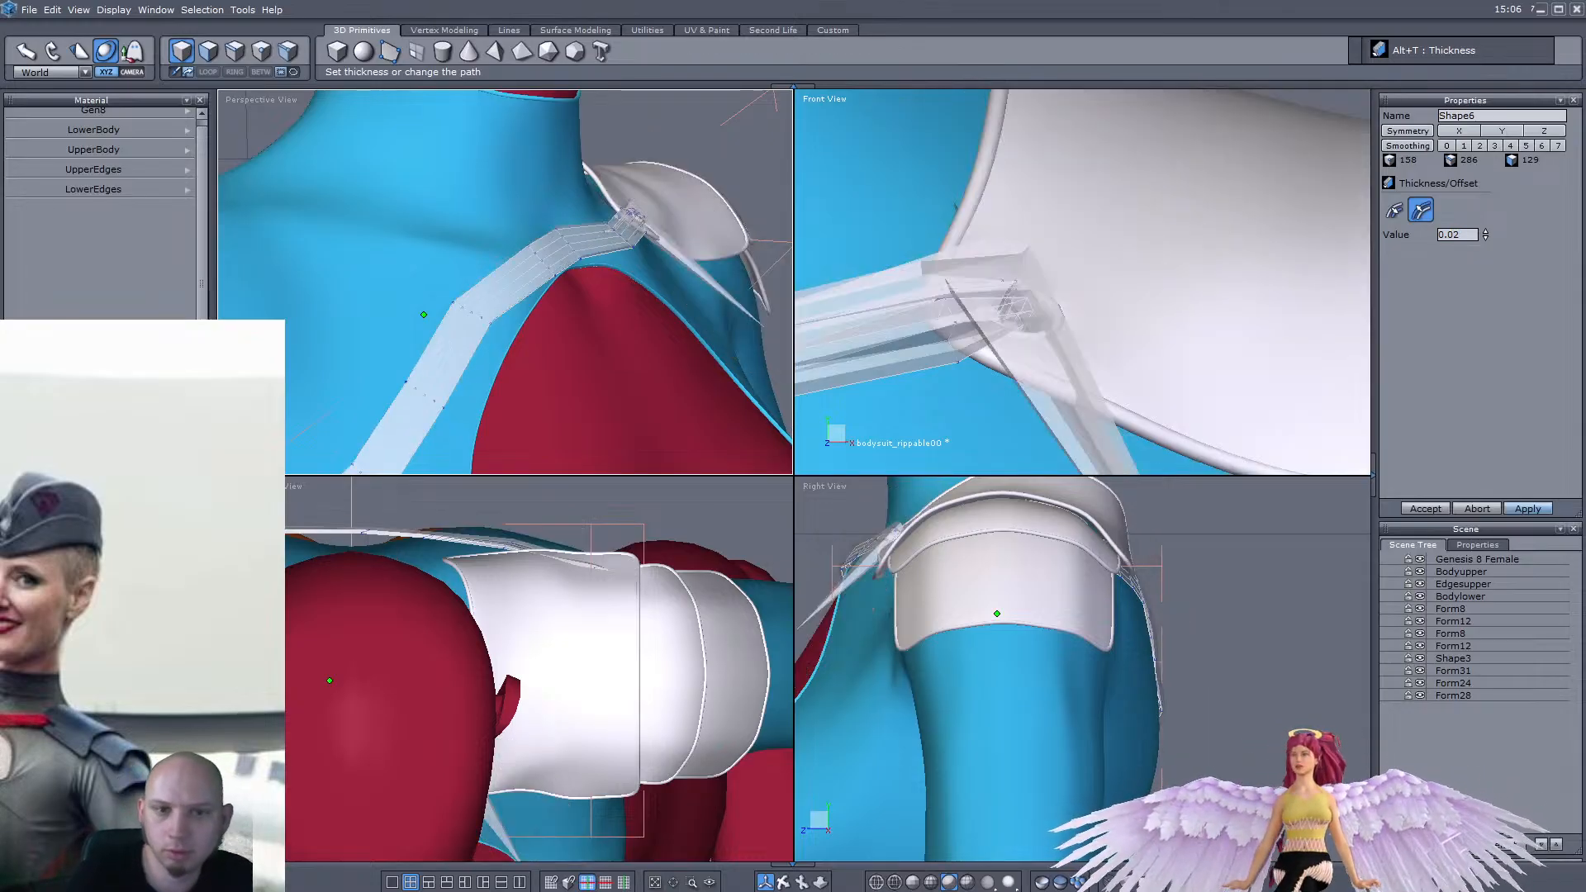
middle_drag(514, 310, 273, 364)
key(Return)
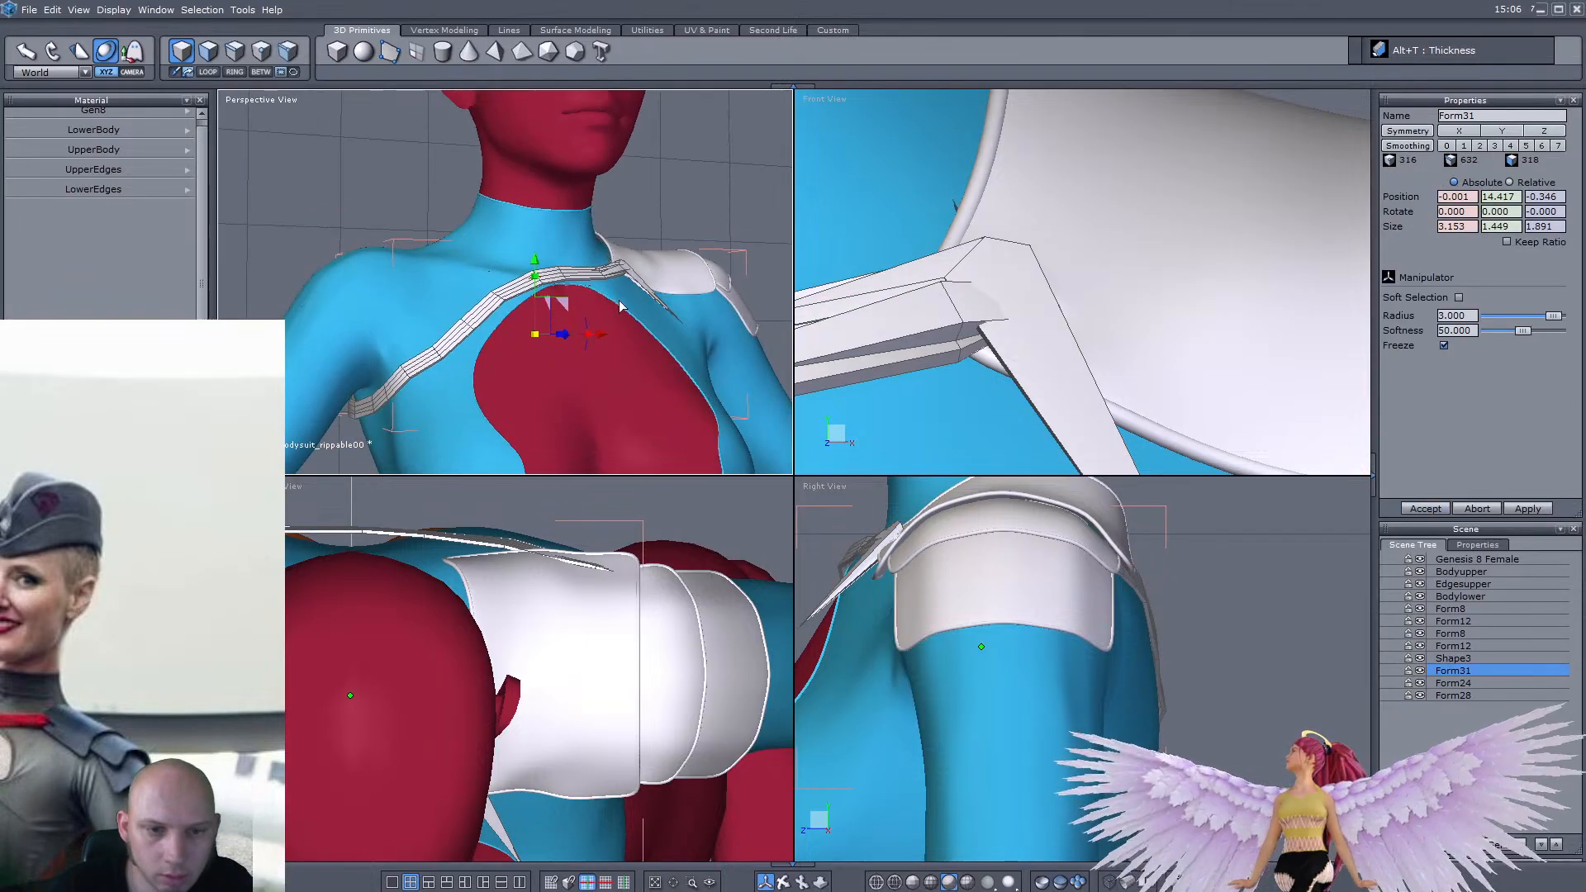
Select the stray spike point sticking out of the thickened strap and move it back to the strap's end at the hole
scroll(649, 270, up, 5)
middle_drag(649, 270, 560, 294)
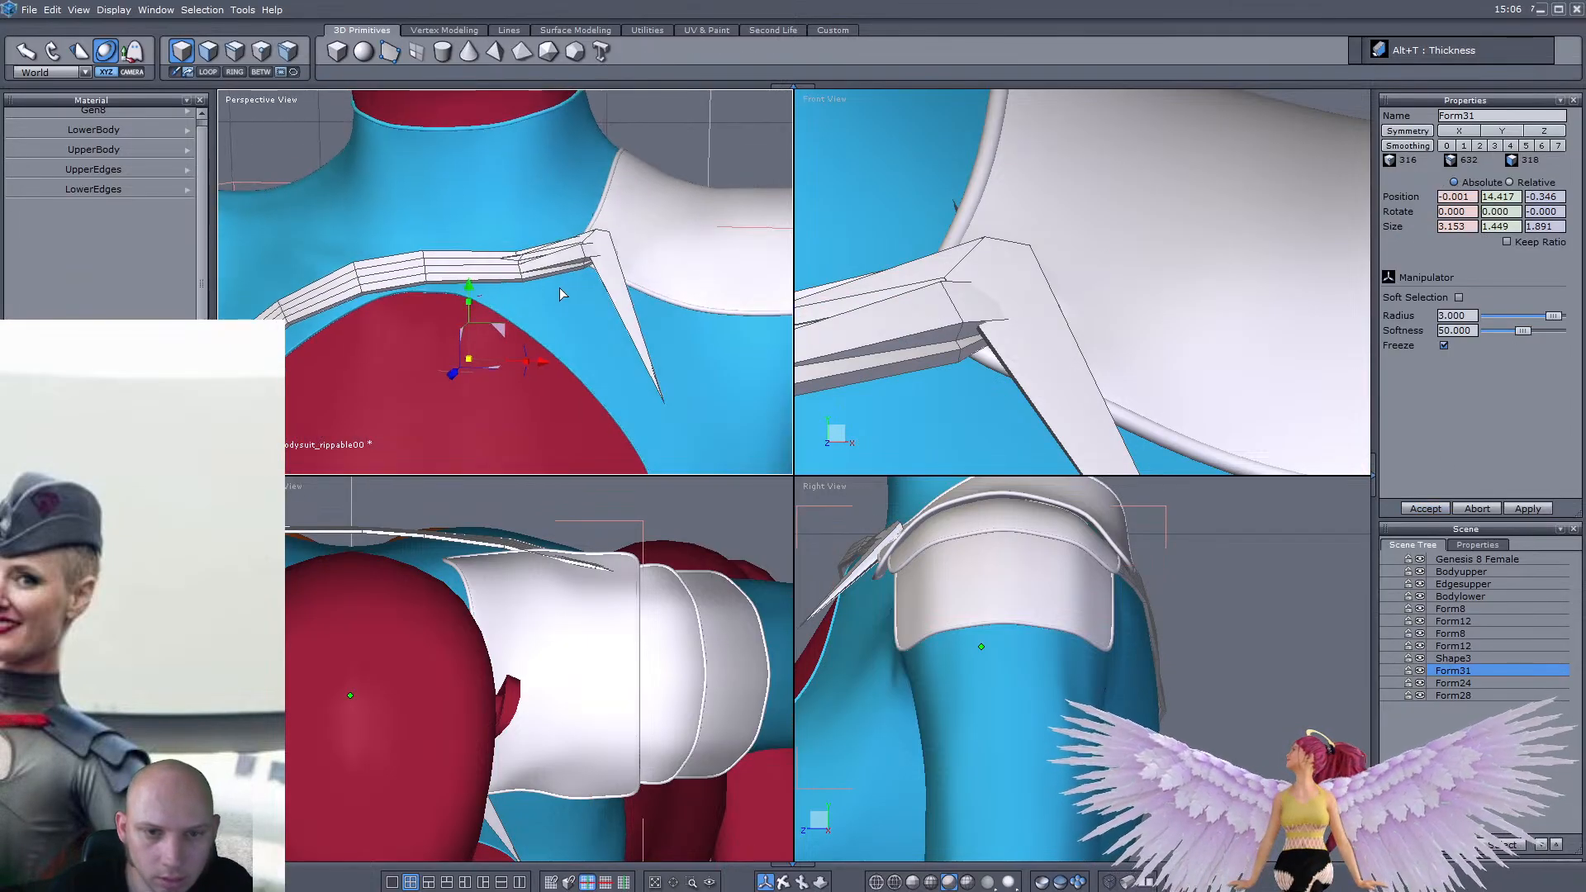
click(262, 52)
click(664, 405)
scroll(1082, 372, down, 4)
scroll(1085, 372, up, 1)
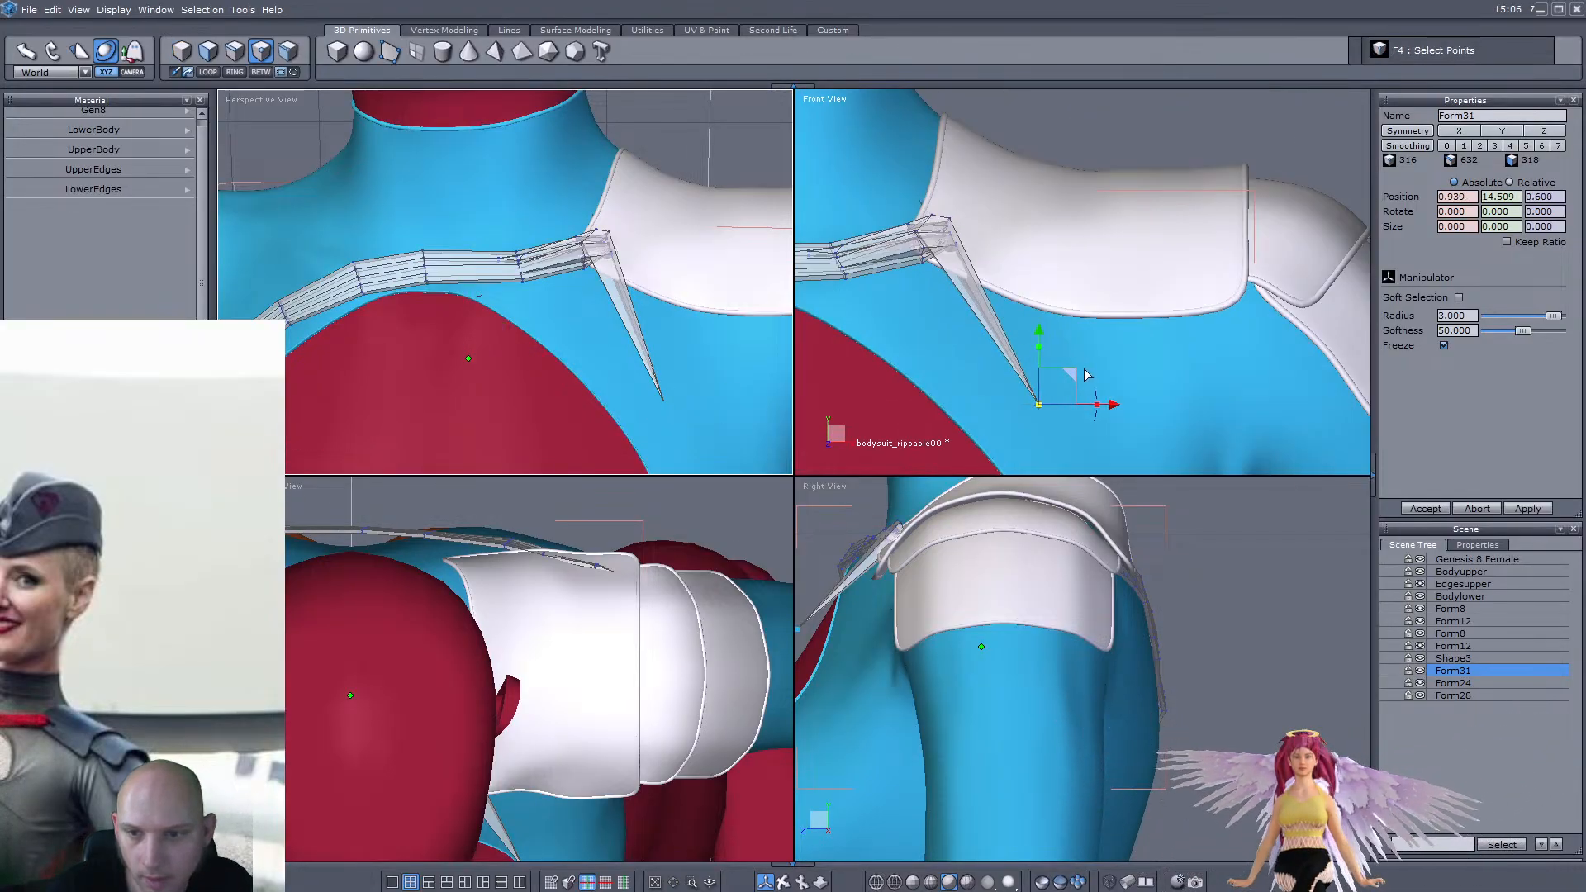
drag(1080, 379, 986, 180)
scroll(960, 183, up, 4)
middle_drag(525, 247, 710, 181)
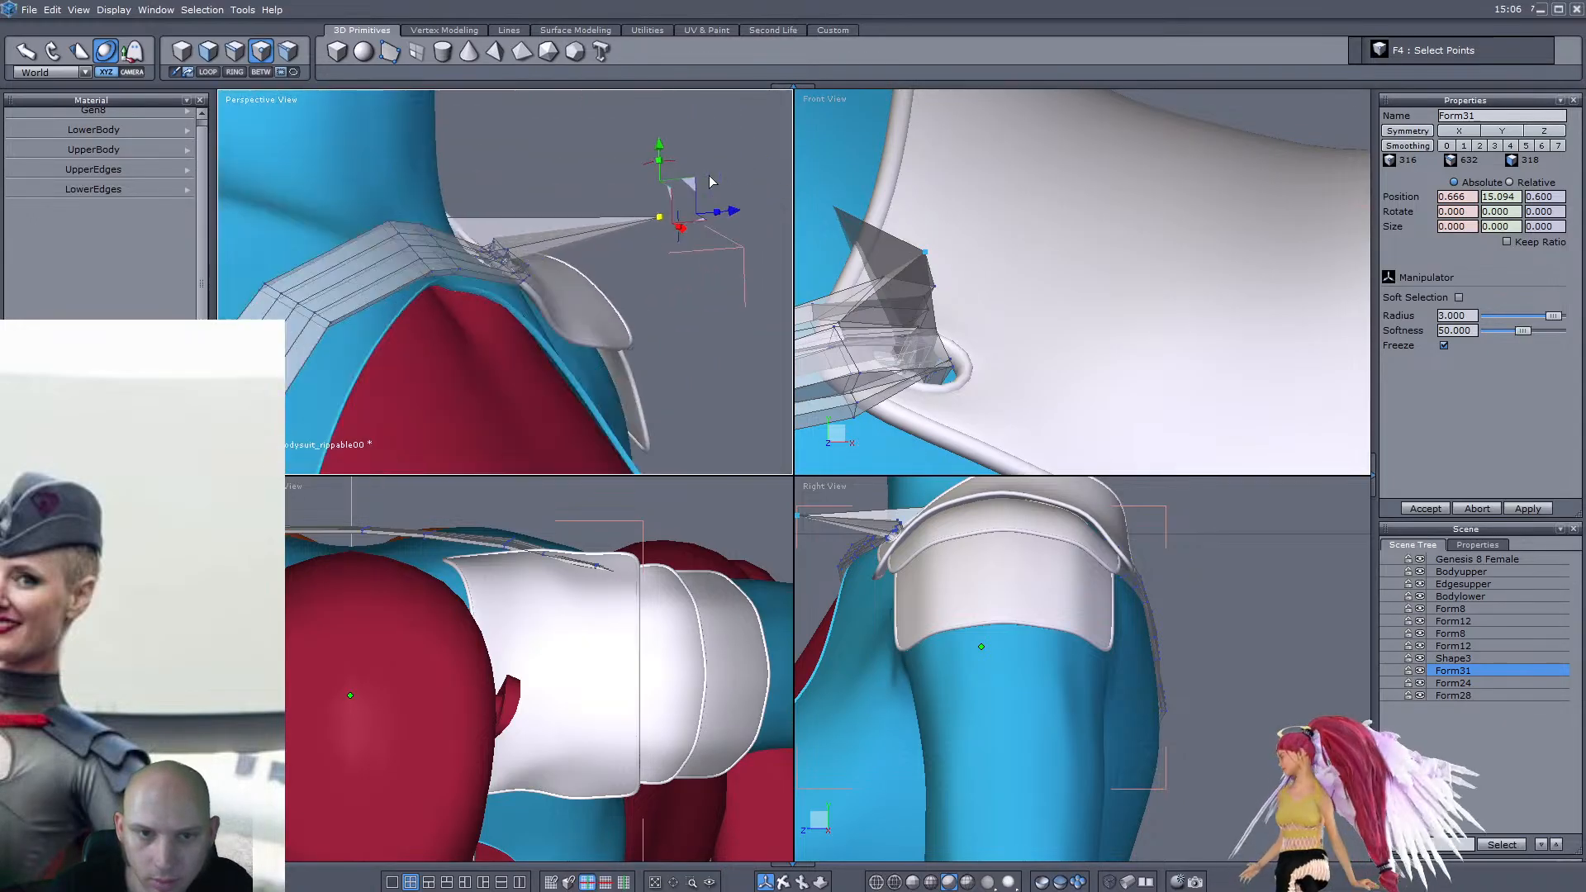
drag(695, 183, 520, 219)
scroll(521, 220, down, 4)
middle_drag(521, 220, 440, 219)
scroll(1043, 227, down, 6)
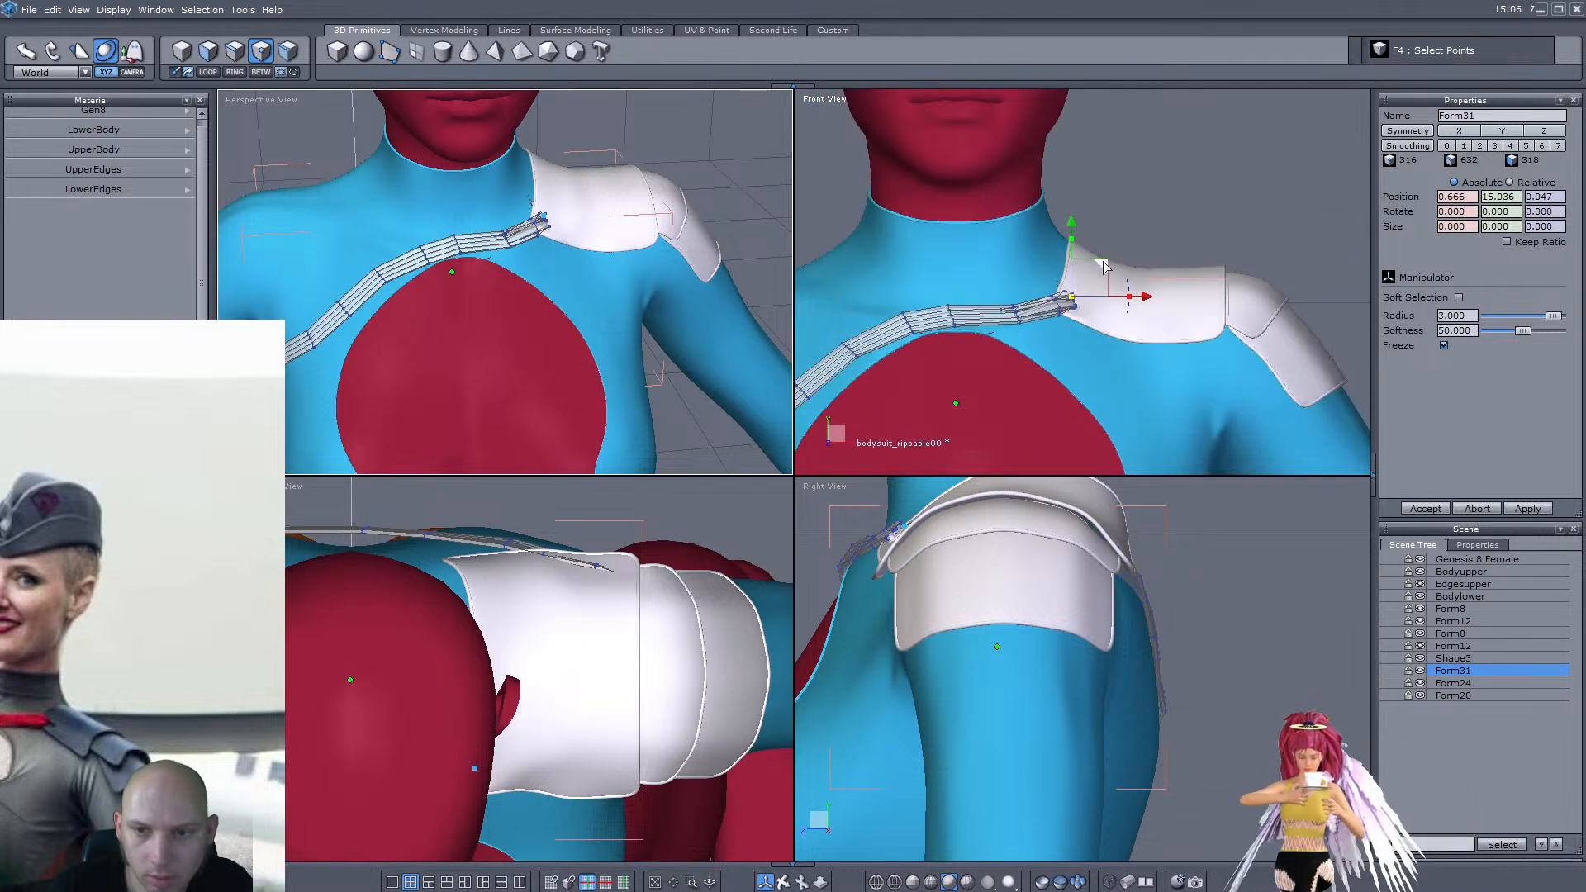
Box-select the points at the strap's front end, scale them down and adjust their position inside the hole
key(ctrl+a)
middle_drag(612, 324, 533, 244)
scroll(525, 223, up, 5)
drag(530, 171, 553, 196)
middle_drag(554, 196, 463, 196)
drag(606, 144, 538, 195)
scroll(538, 217, down, 3)
scroll(538, 217, up, 5)
middle_drag(447, 165, 642, 229)
drag(674, 373, 666, 380)
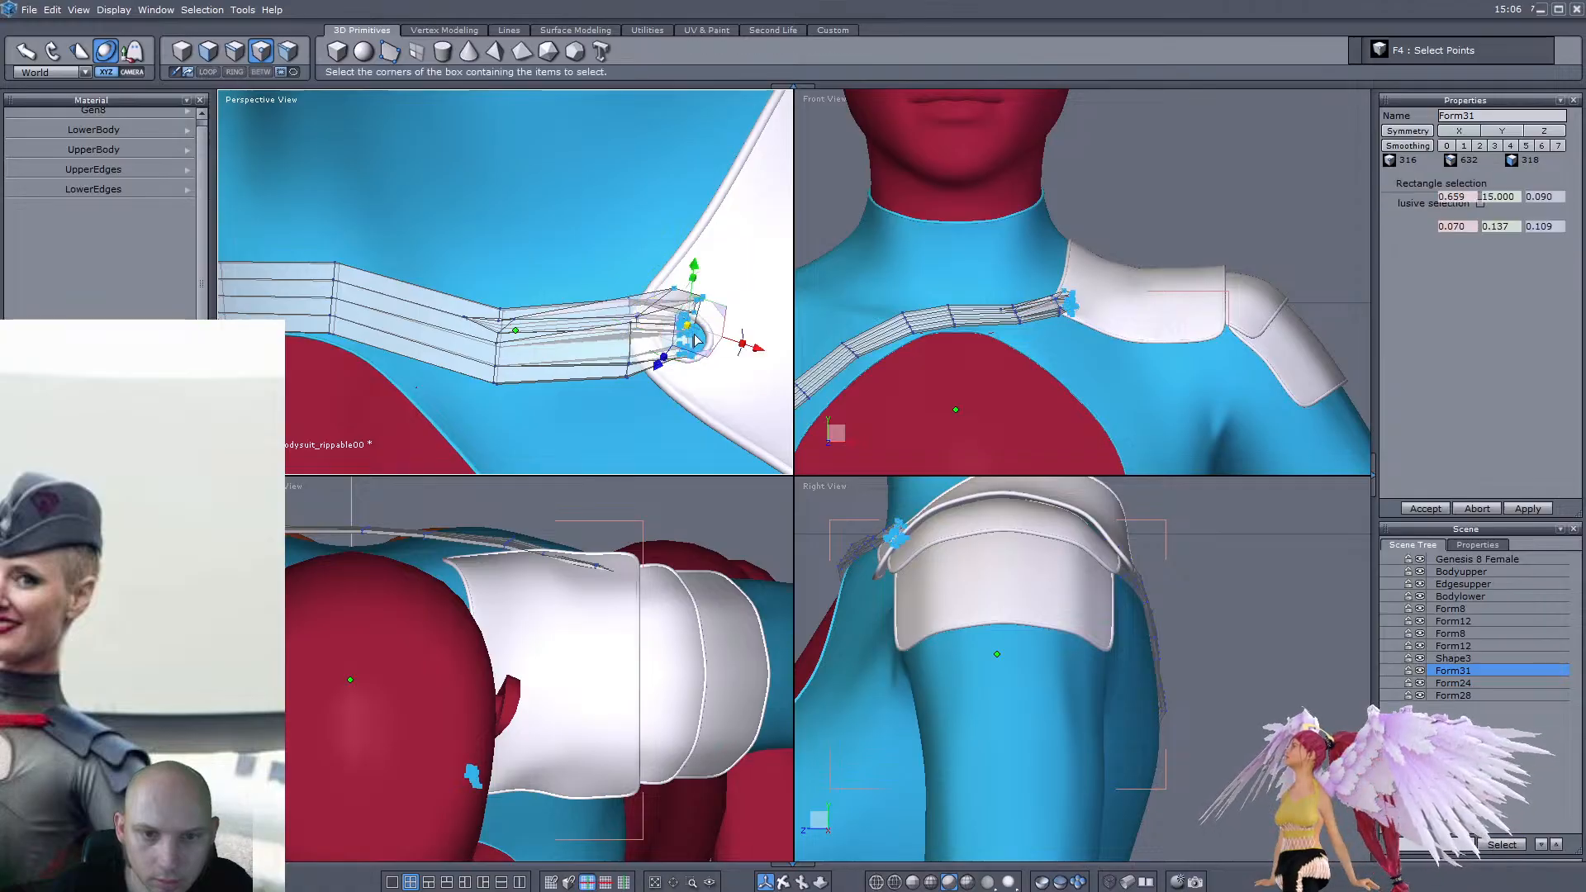
scroll(686, 338, up, 2)
drag(686, 322, 666, 325)
middle_drag(672, 324, 551, 320)
scroll(694, 339, down, 3)
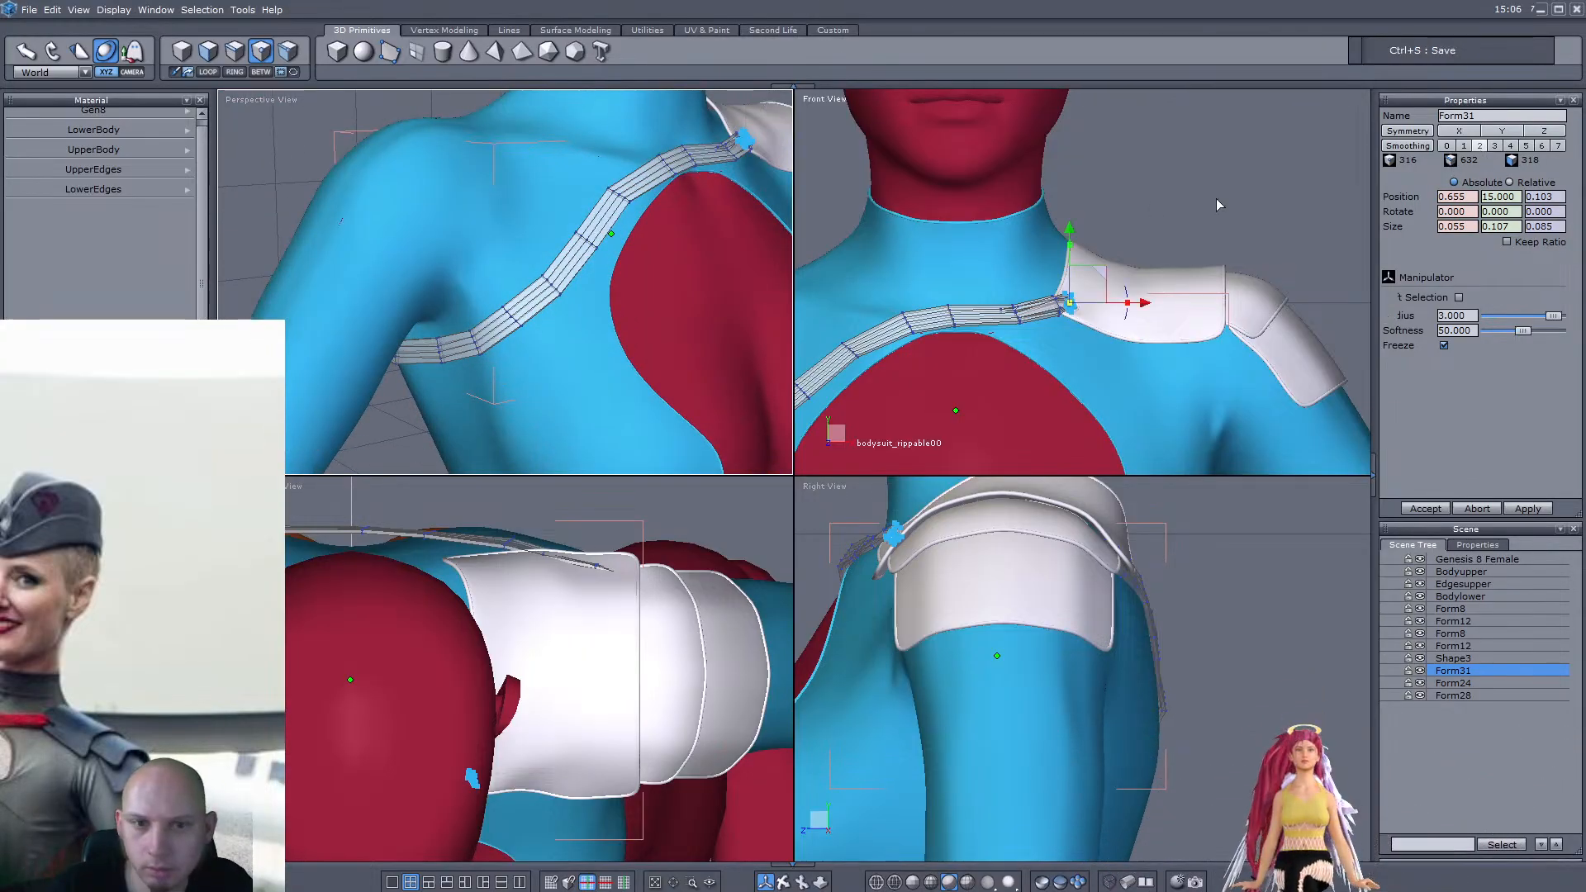
Apply smoothing level 2 to the thickened strap and adjust the points at its rear end by the shoulder pad
click(1480, 146)
middle_drag(364, 248, 683, 325)
scroll(623, 186, up, 3)
scroll(523, 305, up, 5)
drag(541, 380, 528, 343)
scroll(592, 361, down, 5)
middle_drag(592, 361, 414, 258)
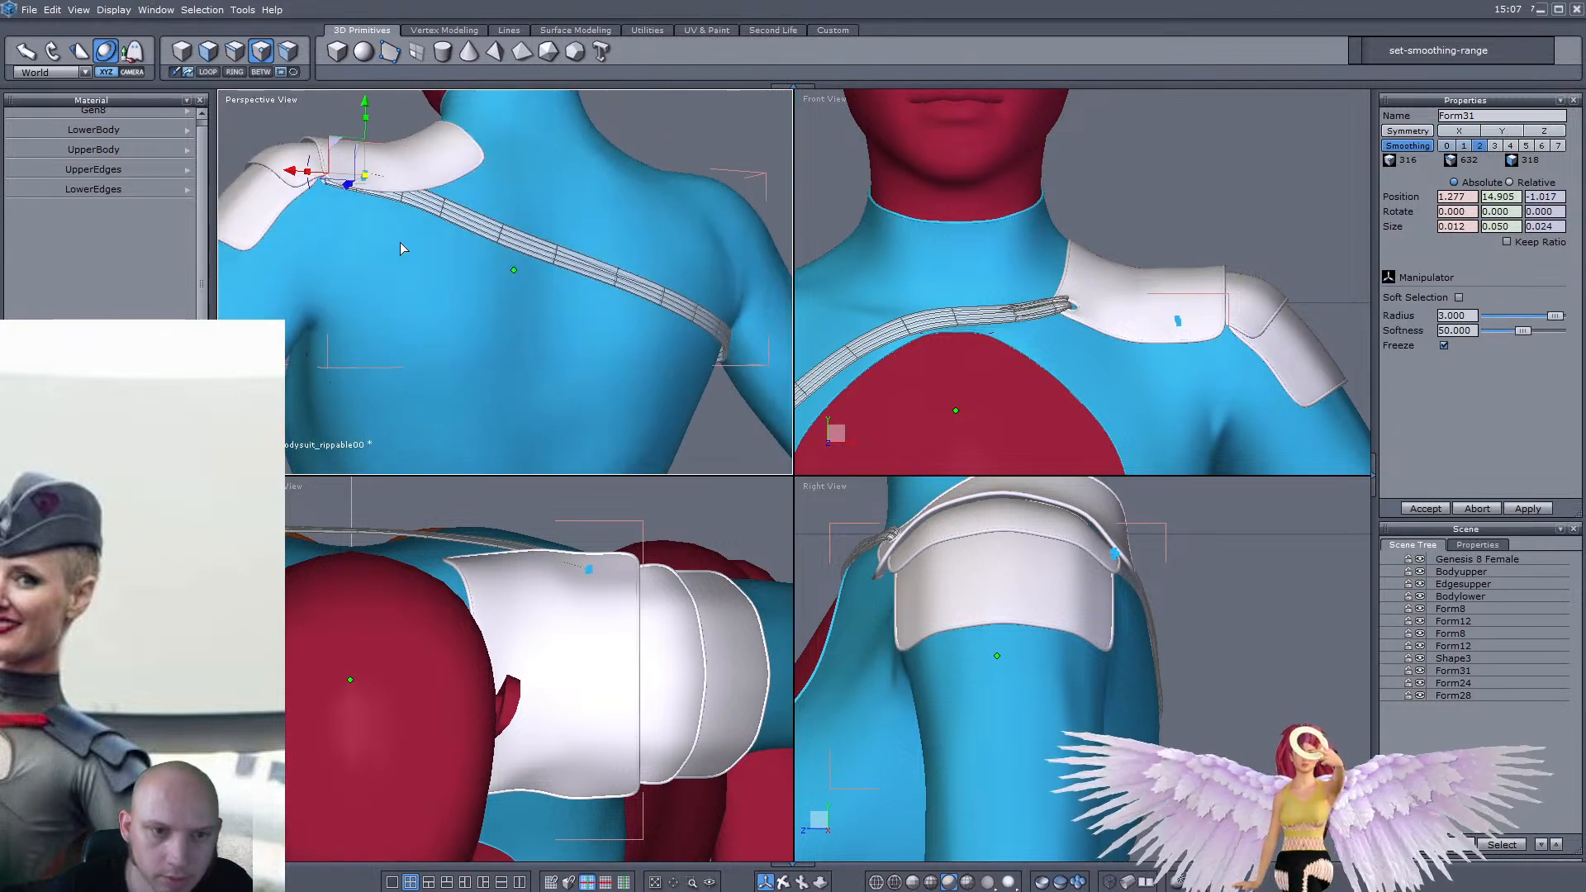
Save the file and select the row of faces along the strap's lower edge across the back
click(181, 51)
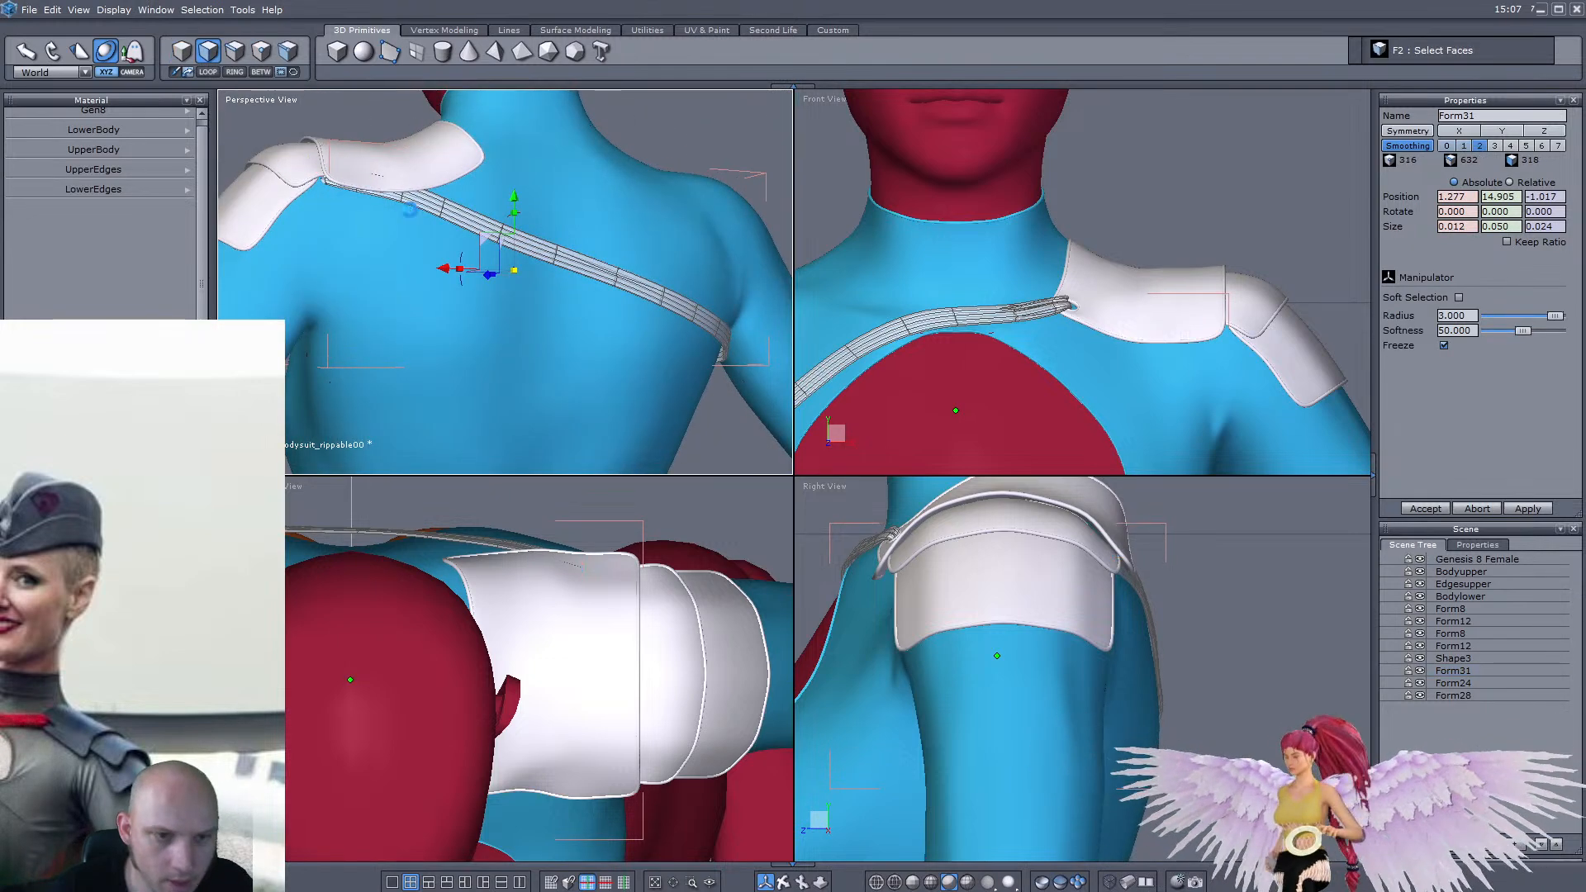
key(ctrl+s)
scroll(362, 184, up, 8)
shift+click(414, 132)
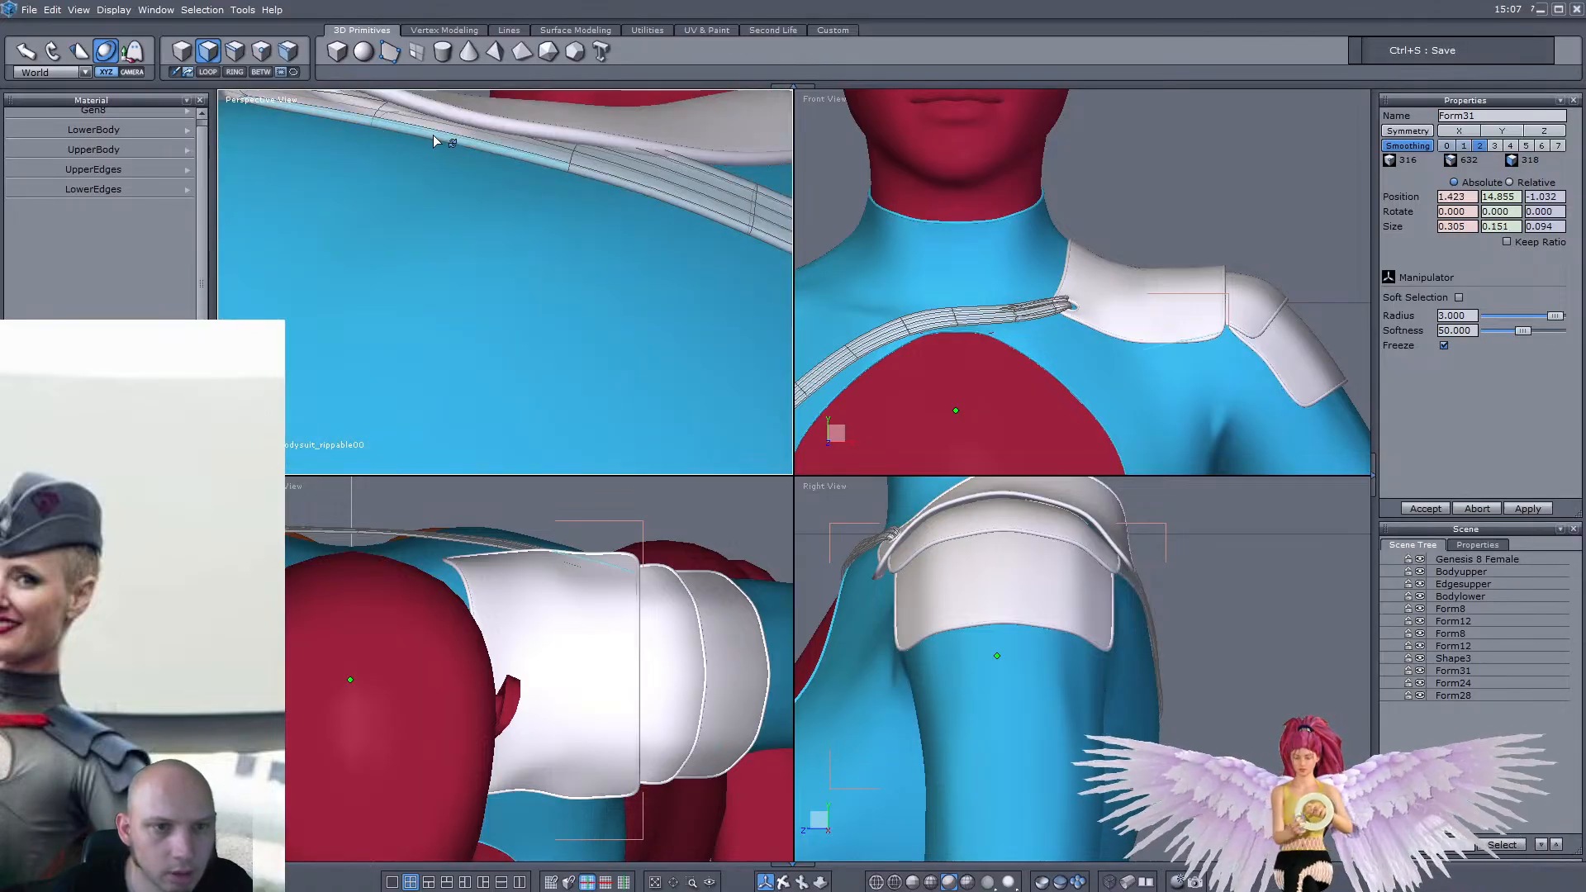
shift+click(615, 186)
scroll(498, 175, down, 6)
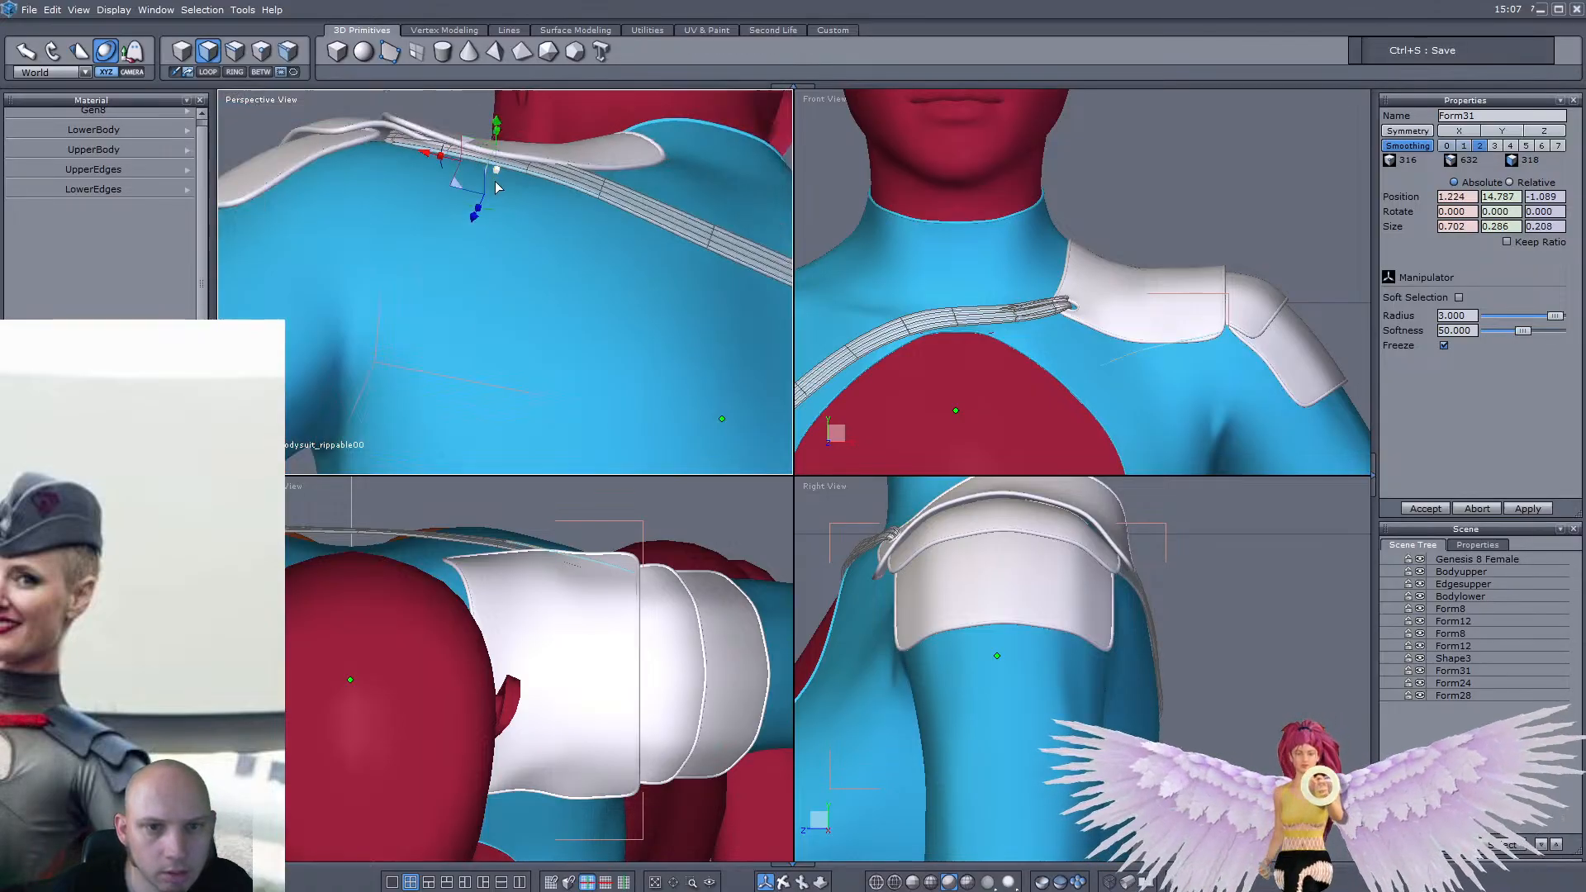
shift+click(567, 199)
shift+click(638, 232)
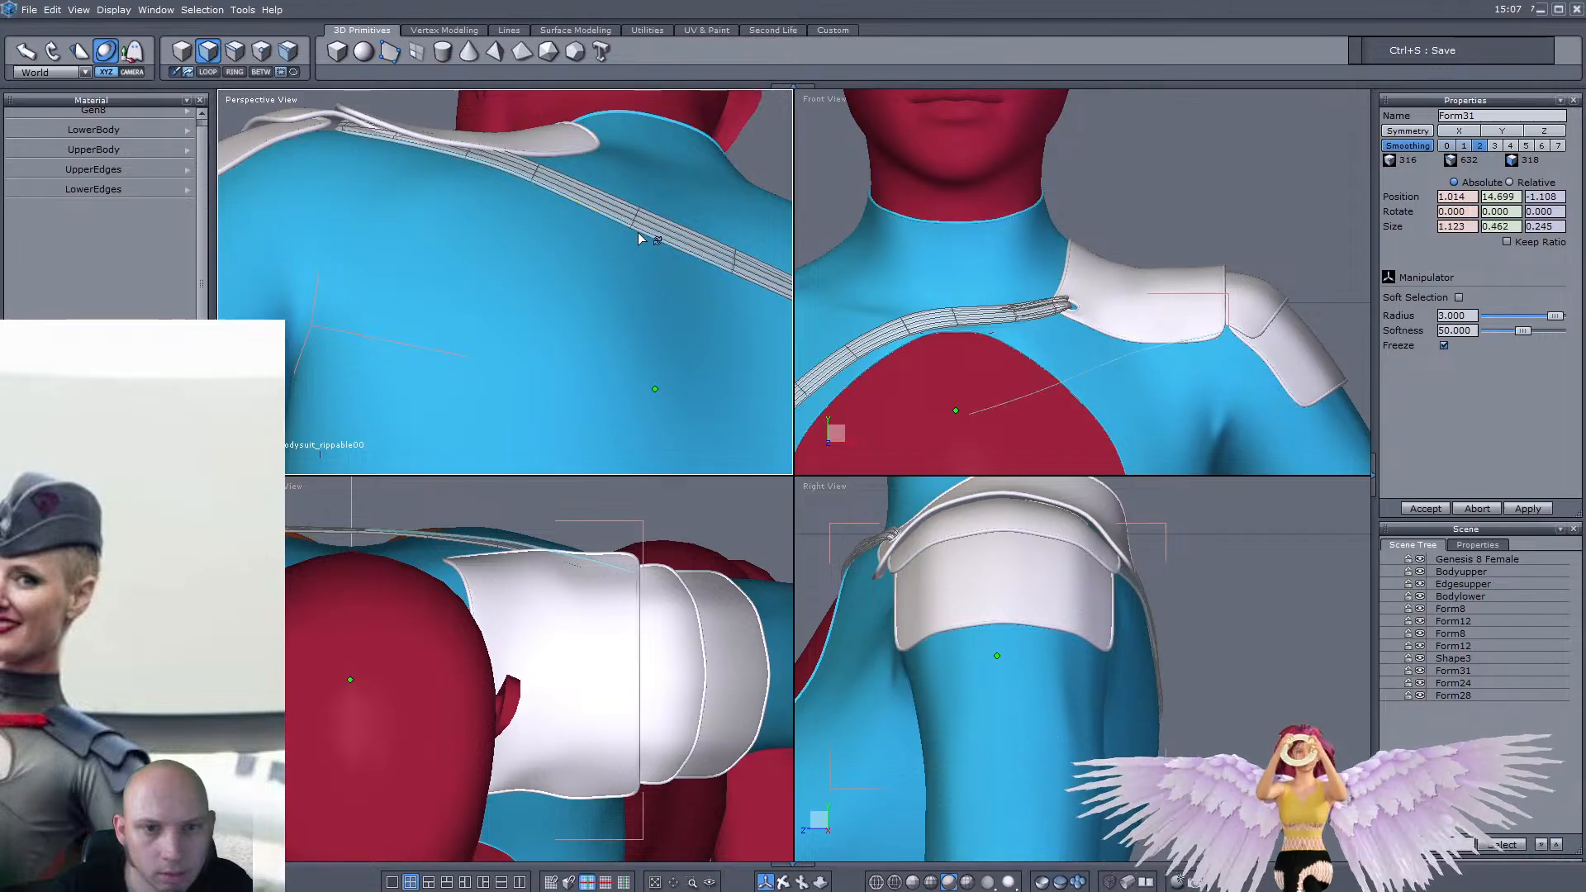
scroll(565, 235, down, 6)
scroll(559, 230, up, 4)
right_drag(543, 215, 493, 185)
shift+click(581, 222)
right_drag(544, 238, 576, 263)
shift+click(638, 278)
right_drag(689, 218, 599, 306)
right_drag(359, 307, 653, 324)
Switch the front viewport to a rear view, extrude the selected strap faces down over the back and level the new lower edge
scroll(971, 316, down, 4)
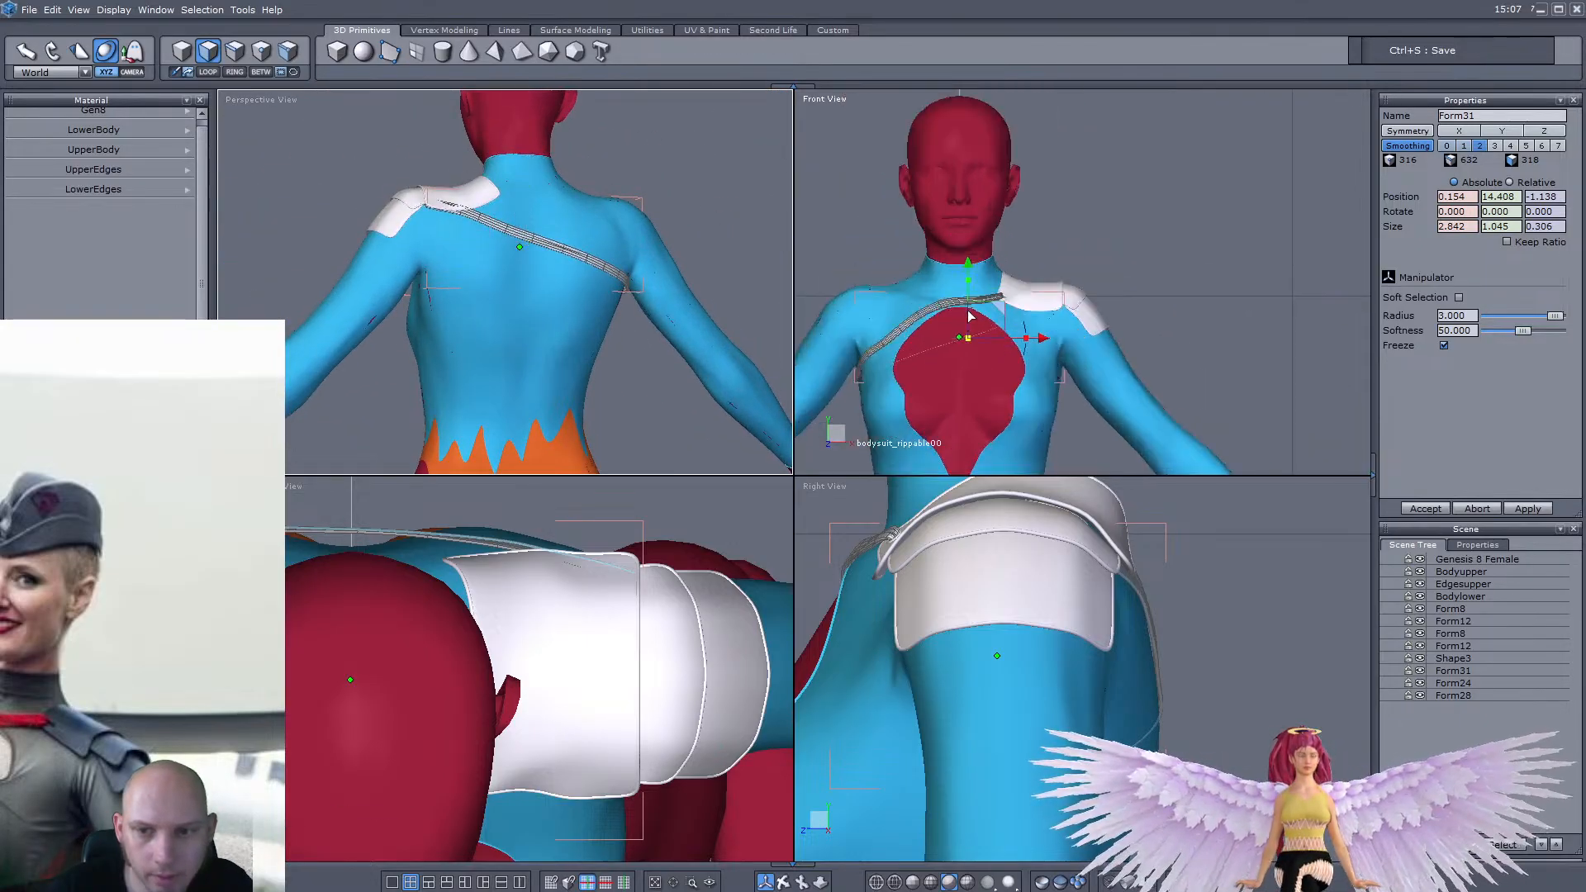
scroll(971, 317, up, 2)
scroll(936, 304, up, 3)
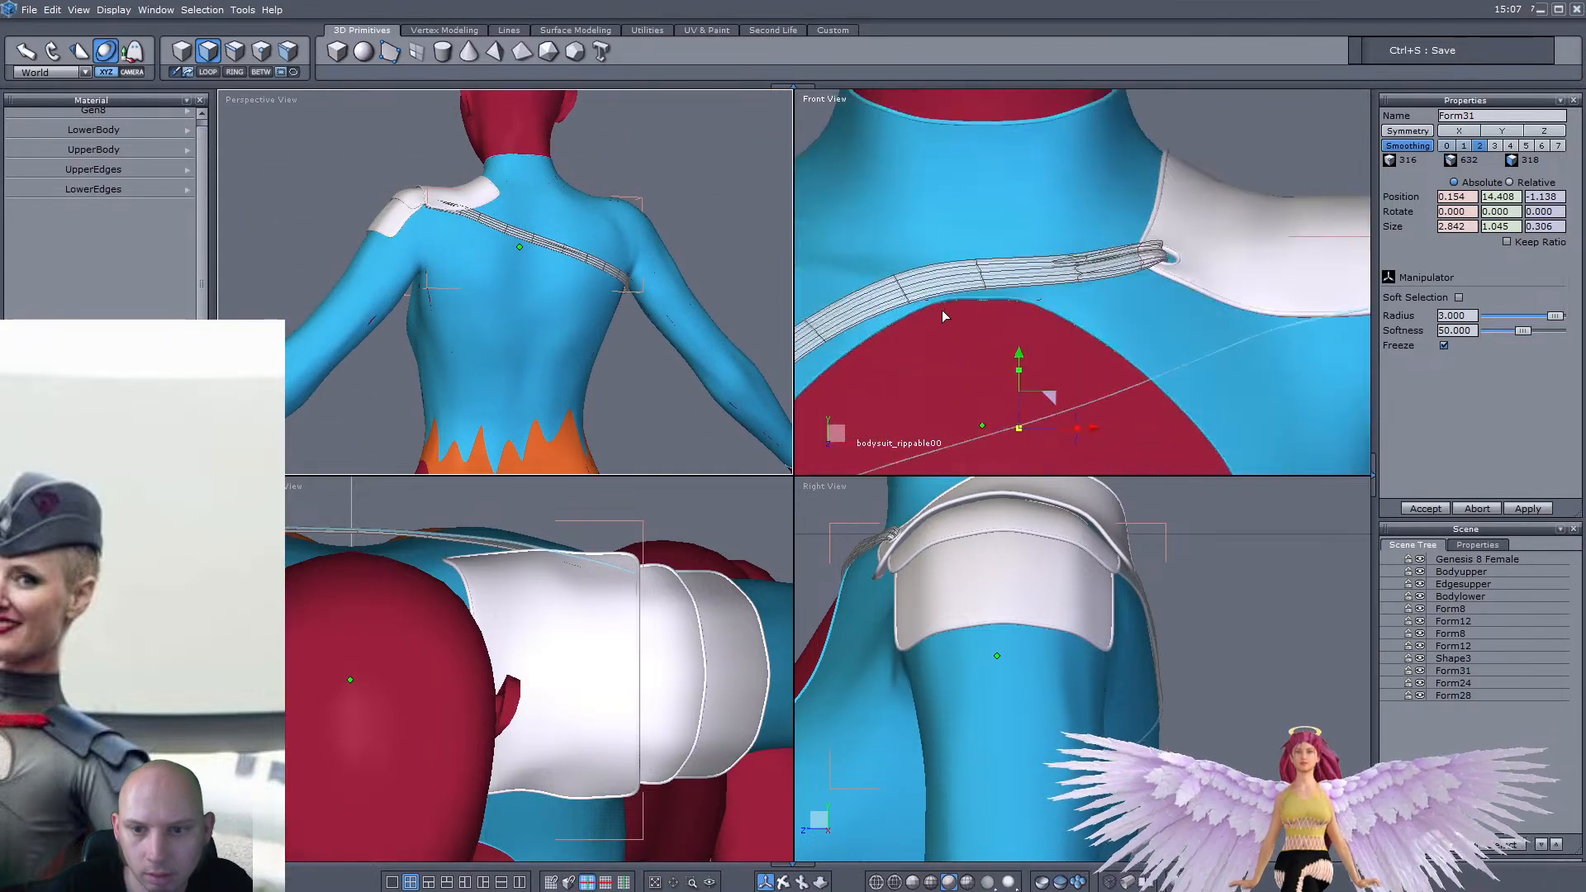
scroll(1187, 380, up, 3)
scroll(1178, 368, down, 5)
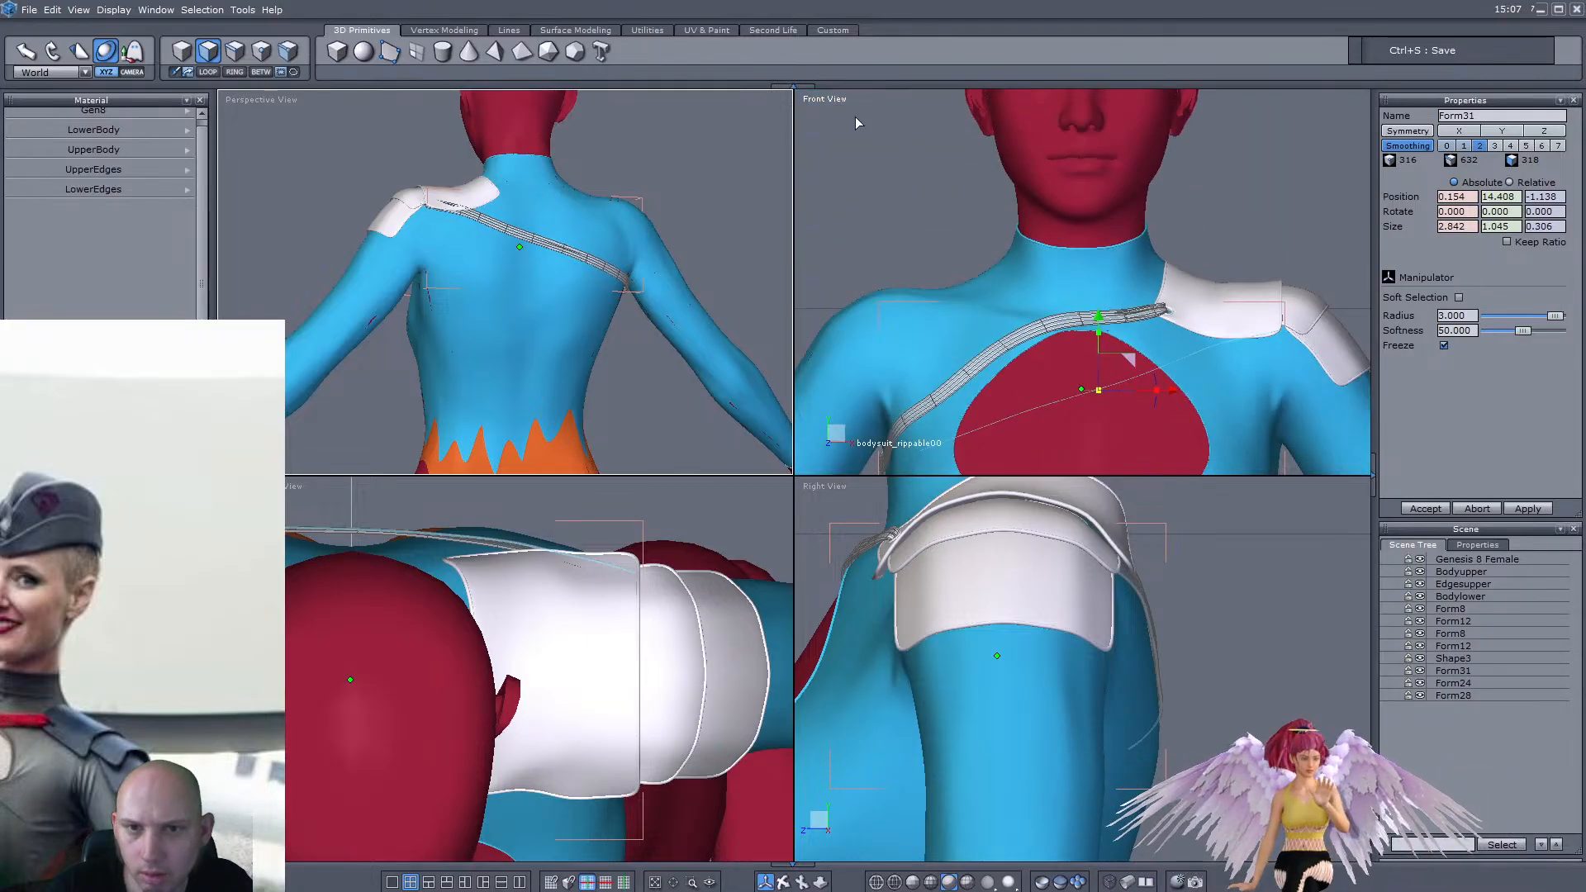
click(826, 99)
click(836, 142)
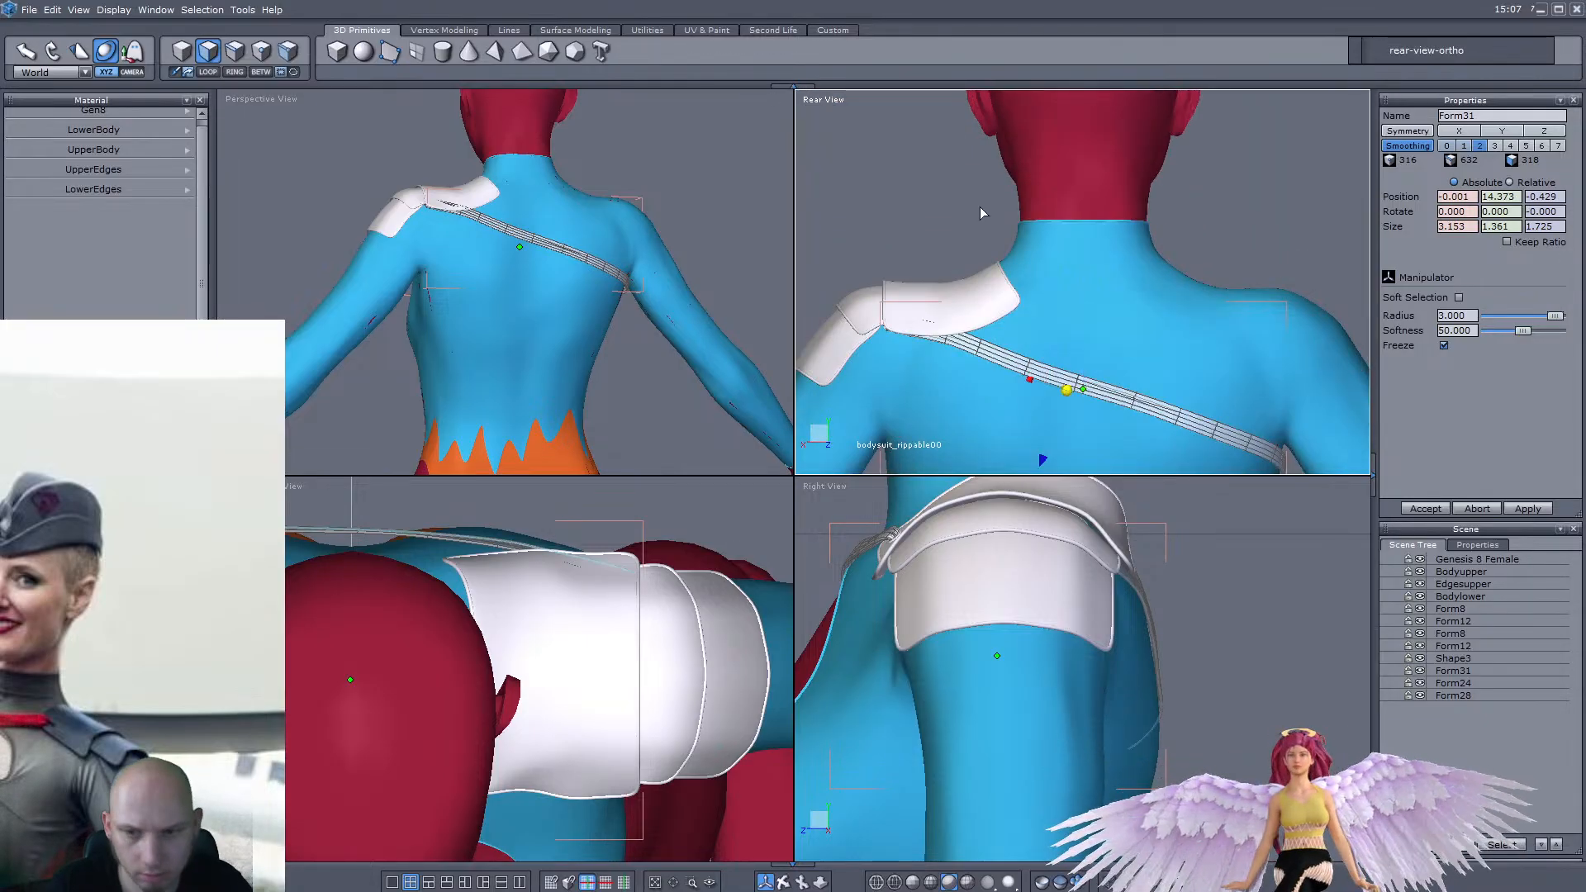
key(ctrl+z)
scroll(982, 214, down, 3)
scroll(990, 161, up, 2)
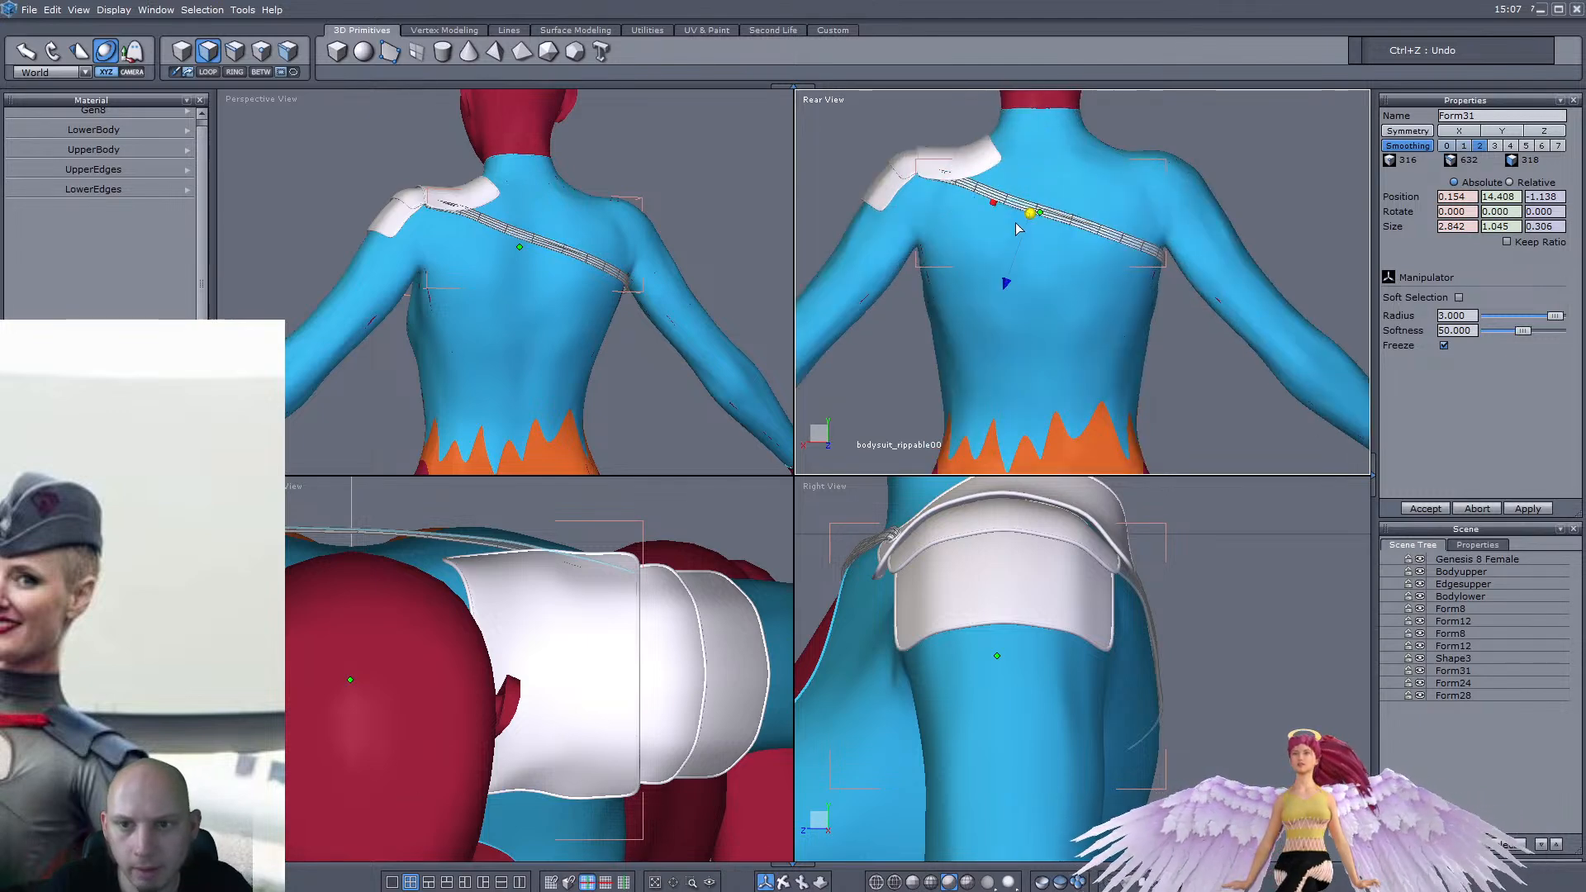
ctrl+drag(1008, 283, 985, 345)
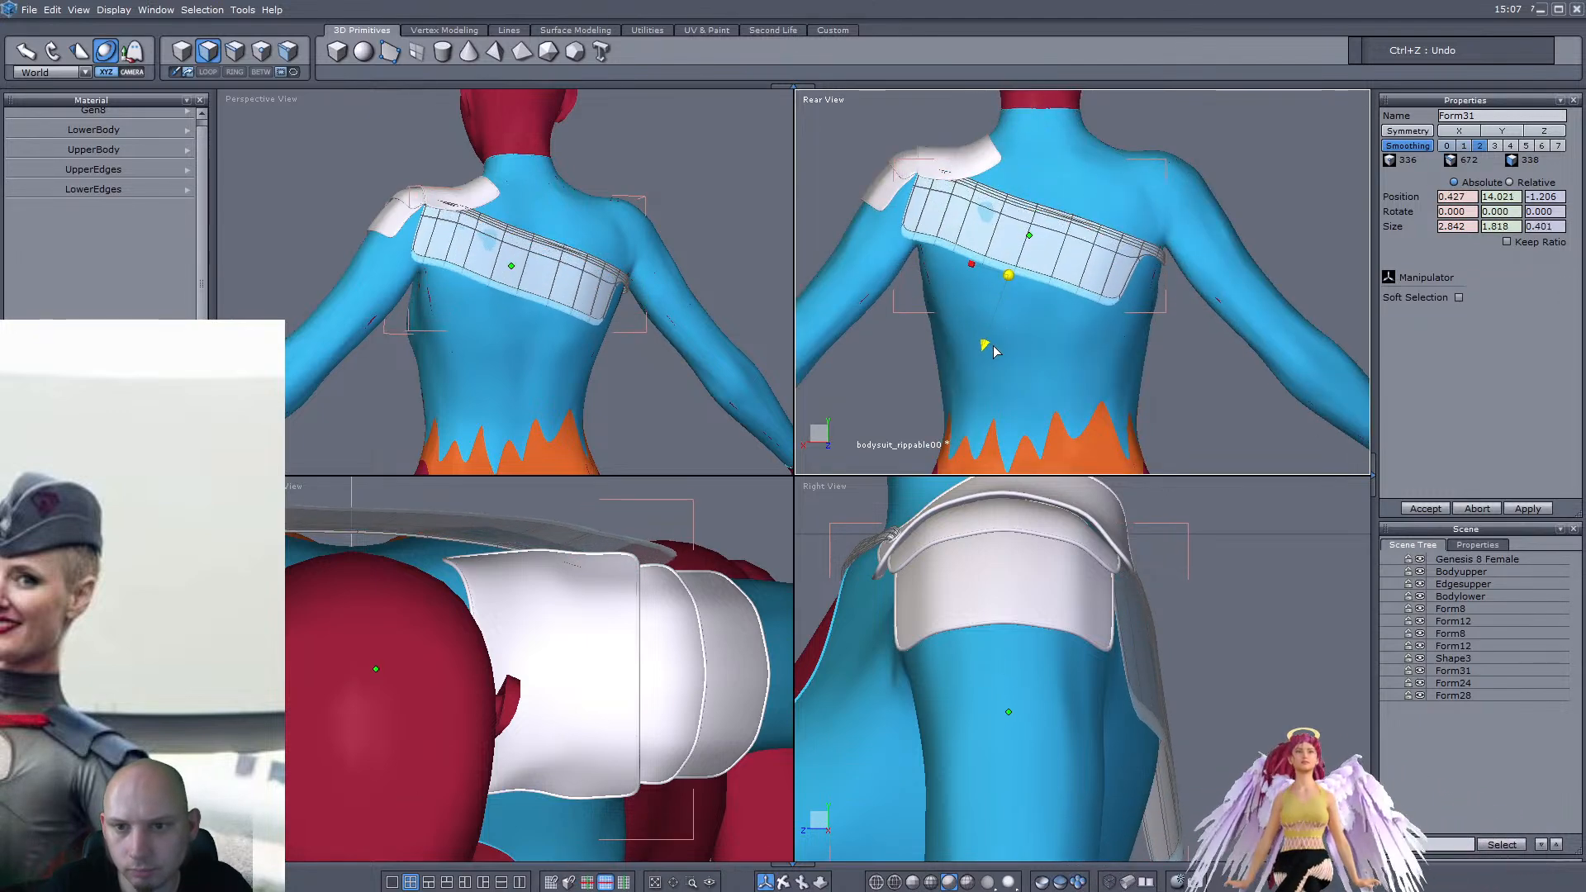
scroll(1003, 273, up, 2)
mouse_move(986, 235)
mouse_down()
mouse_move(1007, 238)
mouse_move(973, 270)
mouse_move(1008, 225)
mouse_up()
Pull individual lower-edge faces of the extruded cloth below the shoulder pad away from the back to start its folds
middle_drag(487, 261, 543, 389)
scroll(543, 389, up, 4)
scroll(449, 372, down, 3)
scroll(417, 359, up, 4)
click(424, 350)
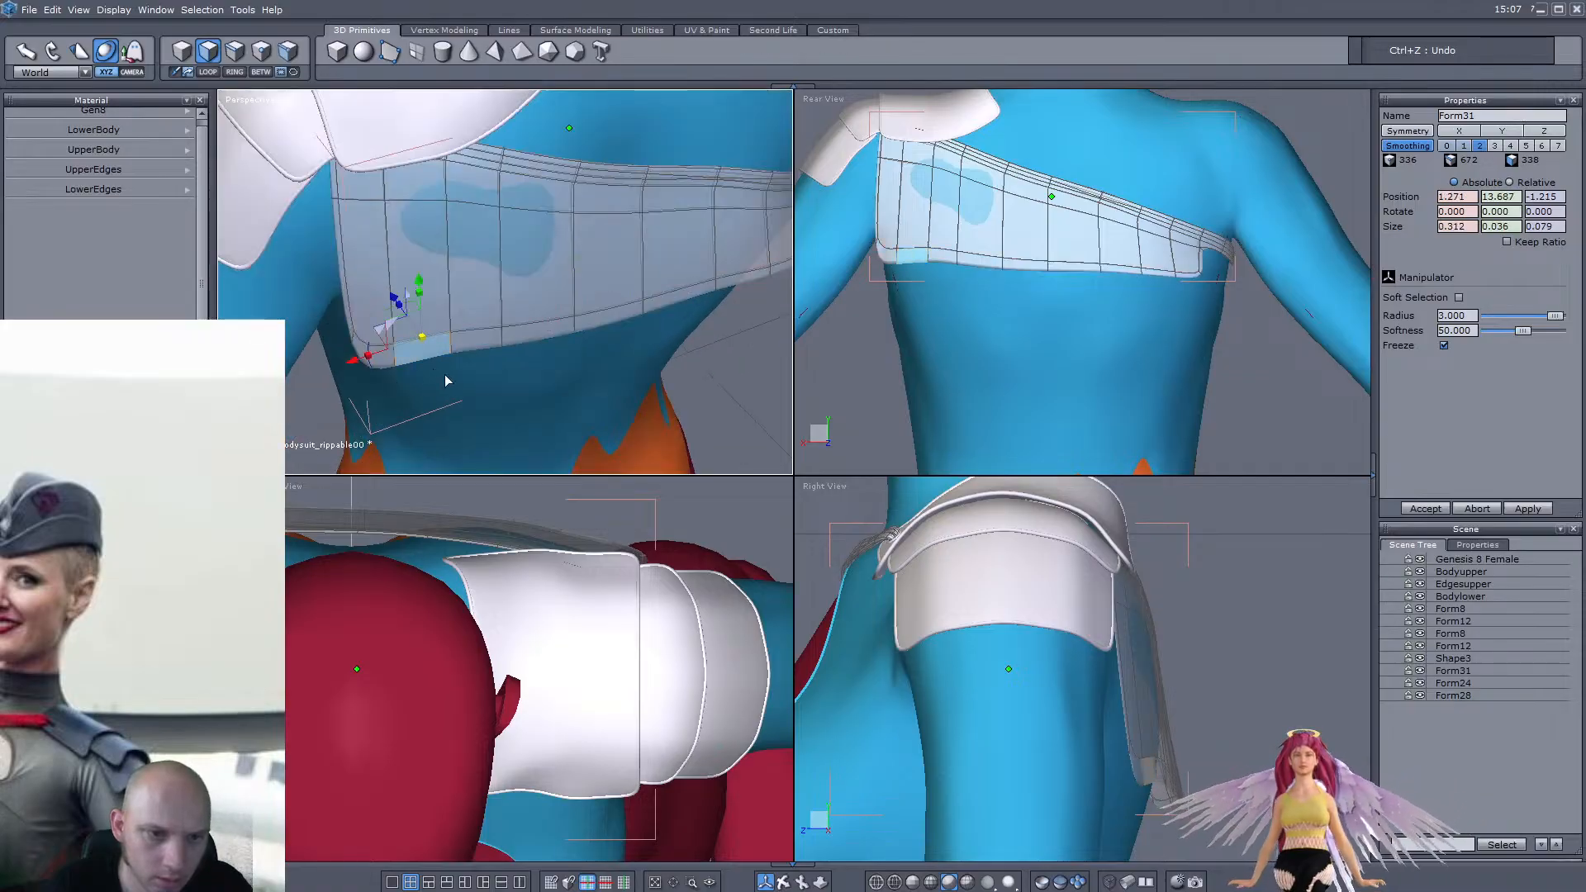
middle_drag(444, 380, 505, 386)
drag(458, 328, 501, 358)
middle_drag(609, 344, 599, 357)
drag(582, 287, 598, 306)
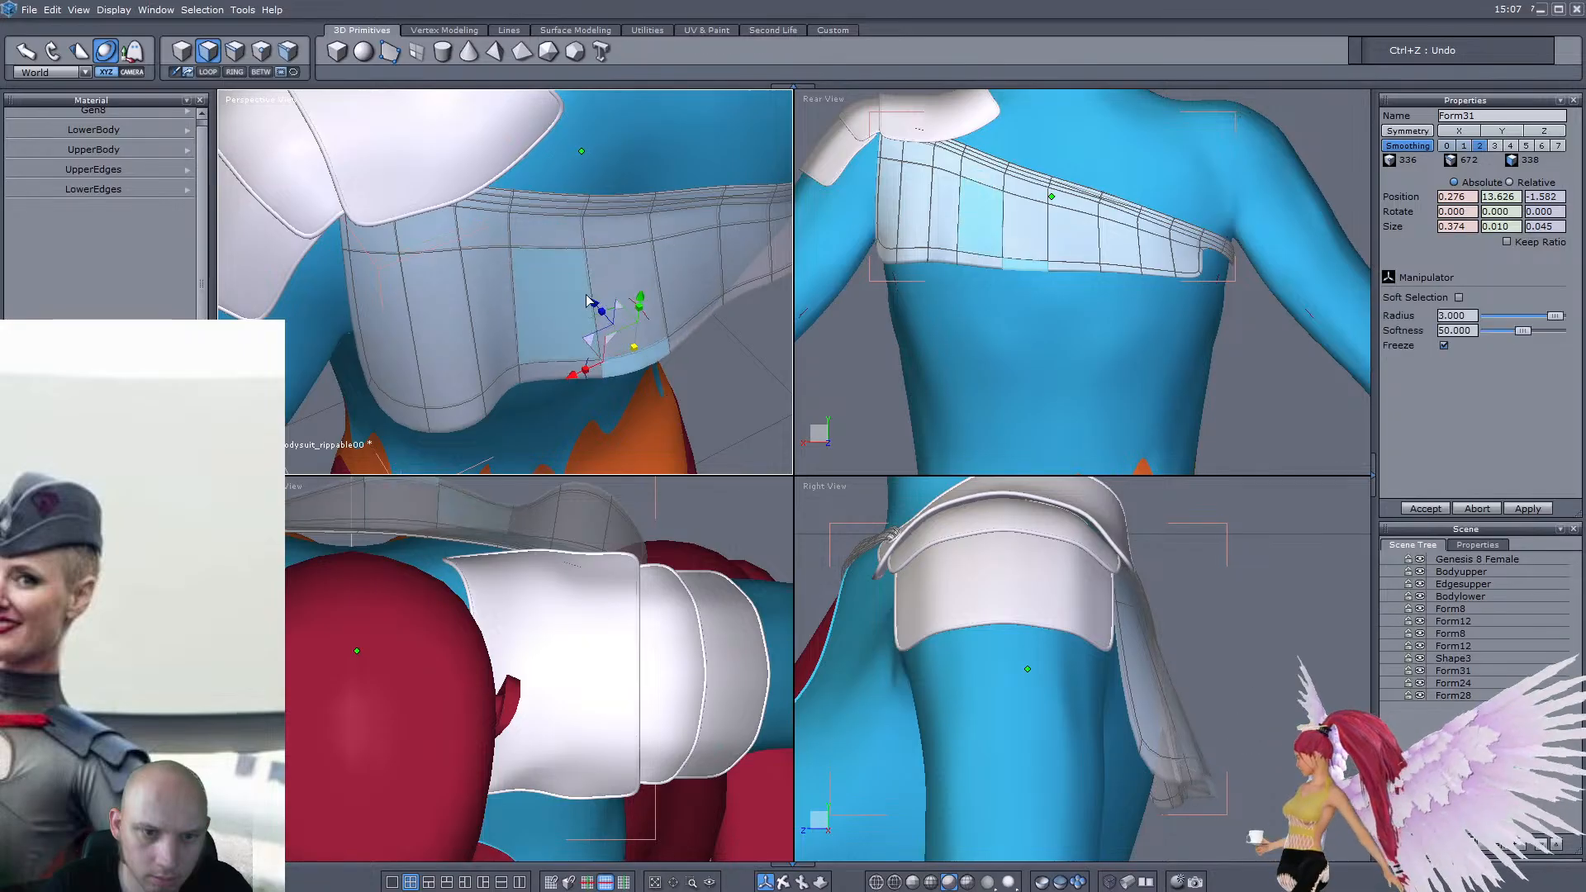
Move further lower-edge faces in and out toward the cloth's far side to continue the wavy folds
click(537, 314)
middle_drag(542, 313, 579, 283)
drag(545, 263, 570, 293)
middle_drag(578, 299, 533, 283)
scroll(702, 310, up, 2)
click(717, 314)
middle_drag(717, 314, 467, 358)
drag(466, 356, 496, 375)
click(469, 357)
drag(478, 343, 484, 344)
middle_drag(375, 354, 504, 273)
Select the edges along the cloth's lower border, extend them to edge rings and connect them to add vertical subdivisions
click(235, 51)
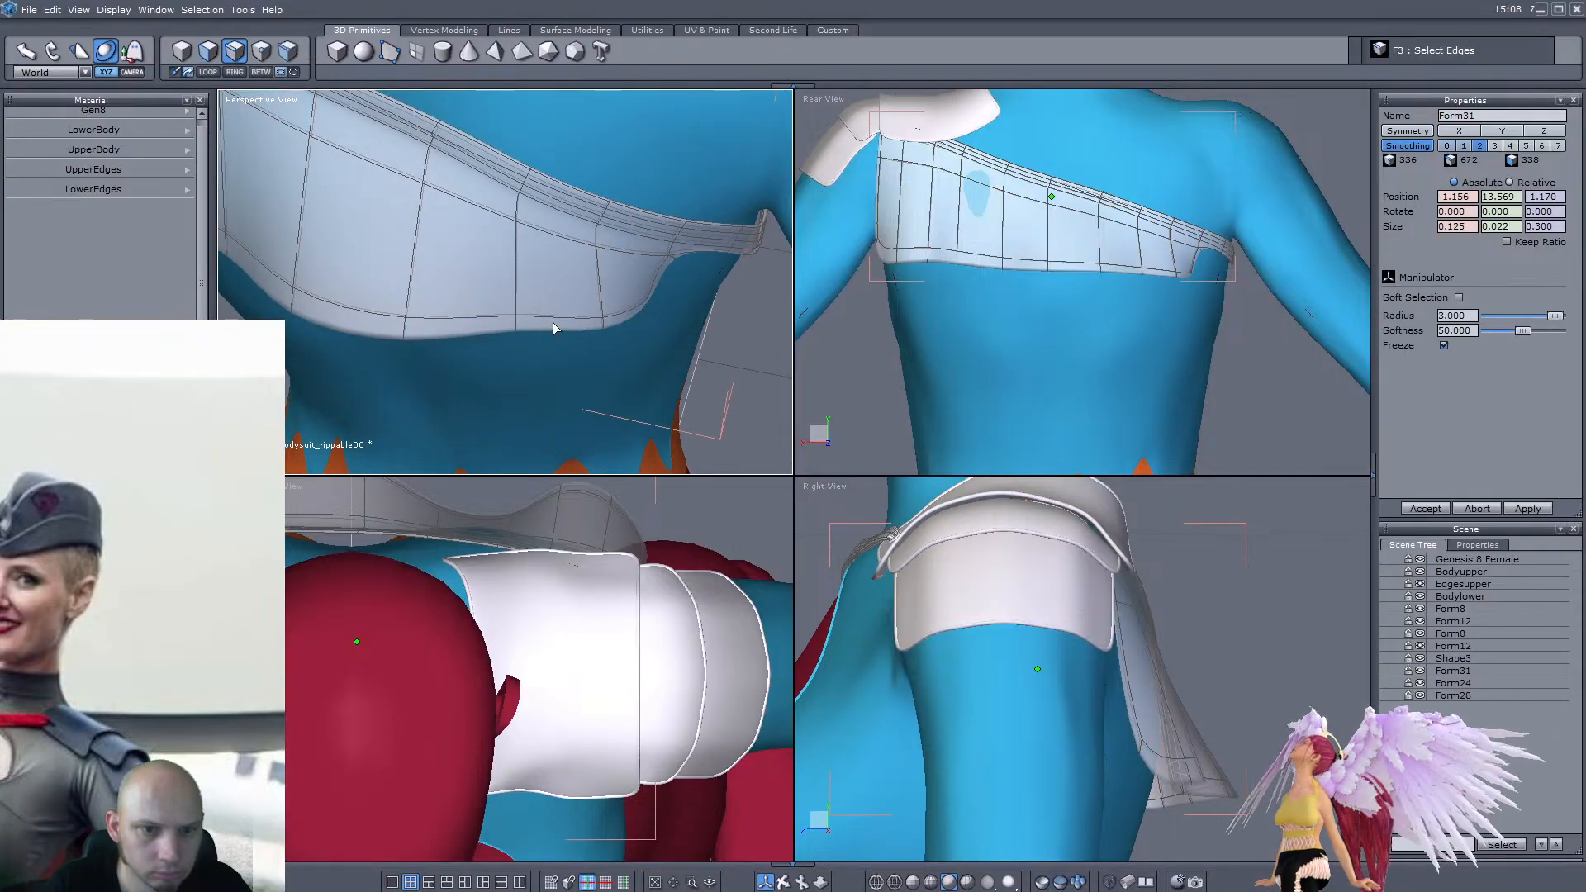
middle_drag(331, 326, 405, 298)
shift+click(549, 272)
shift+click(496, 245)
shift+click(368, 238)
shift+click(367, 239)
middle_drag(367, 239, 329, 248)
shift+click(332, 238)
middle_drag(702, 281, 530, 268)
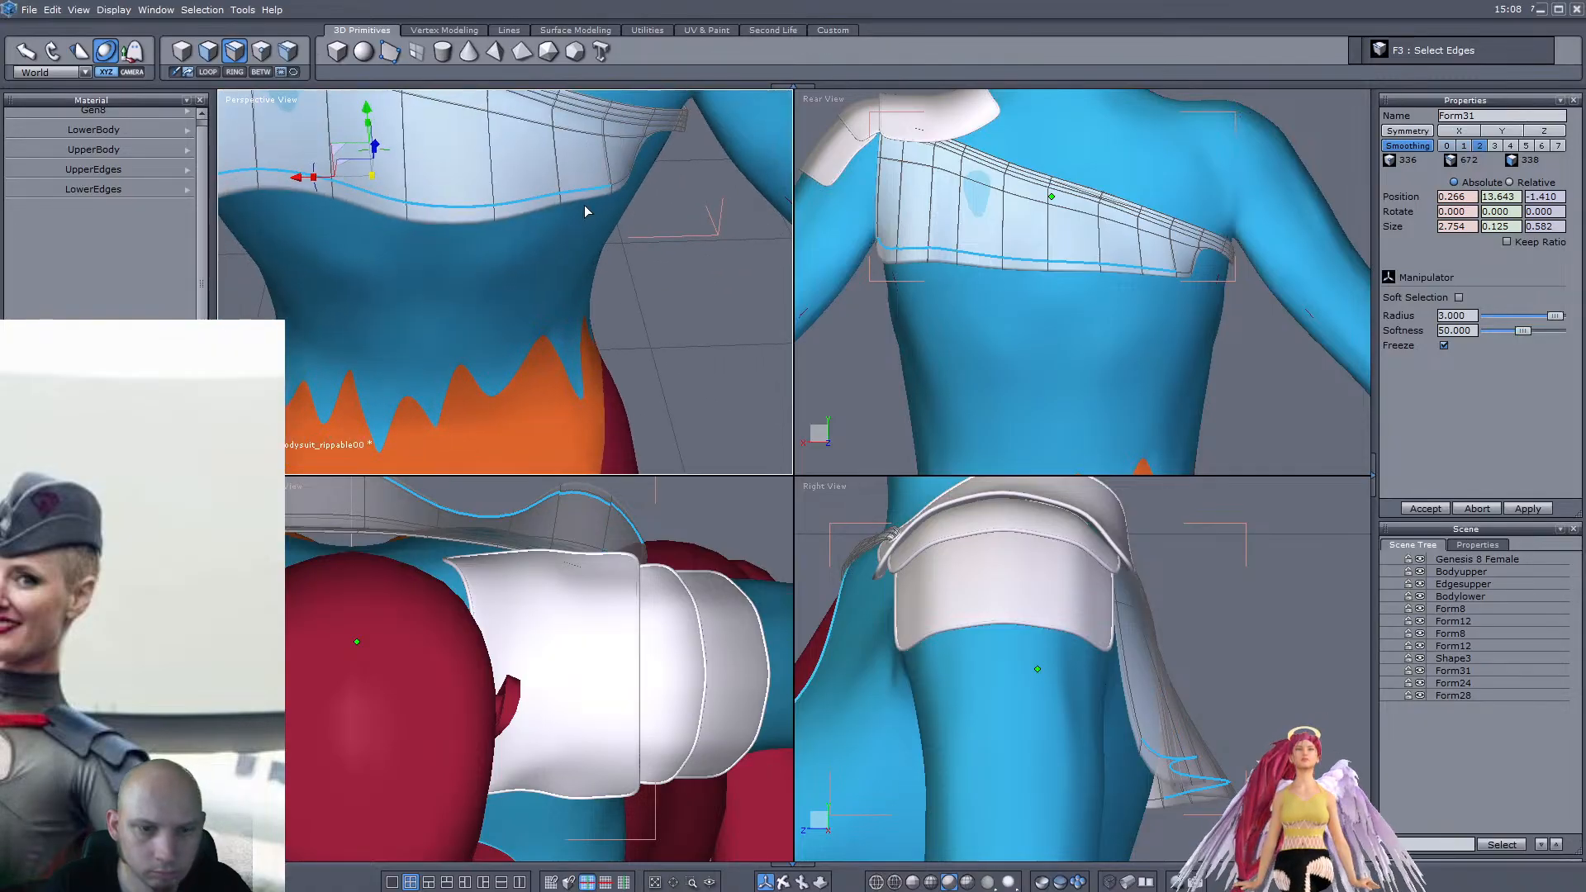
key(k)
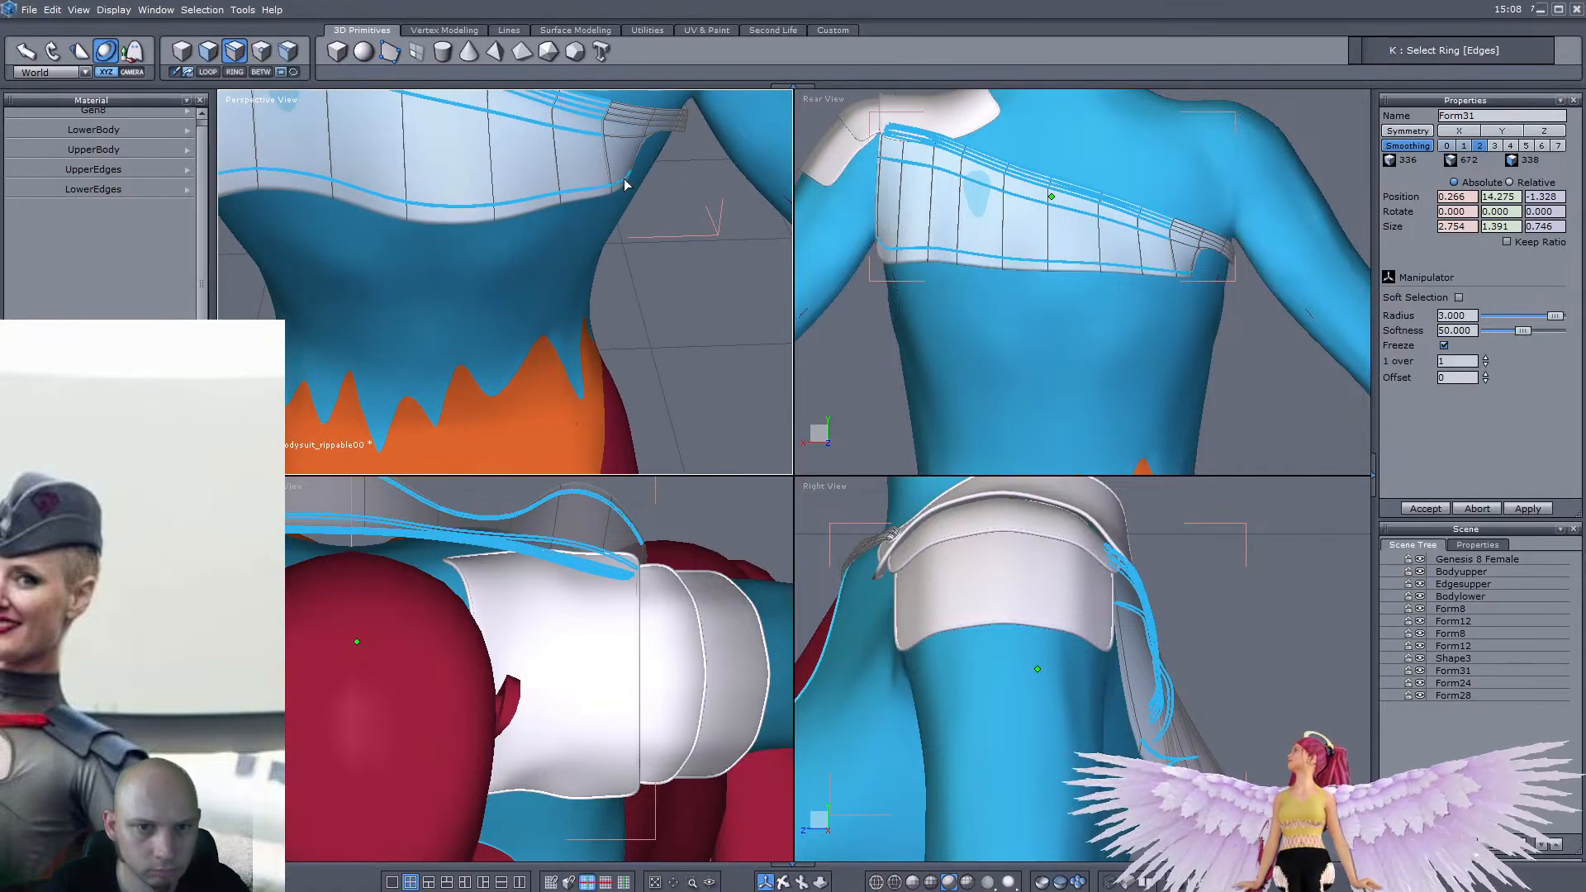
key(alt+a)
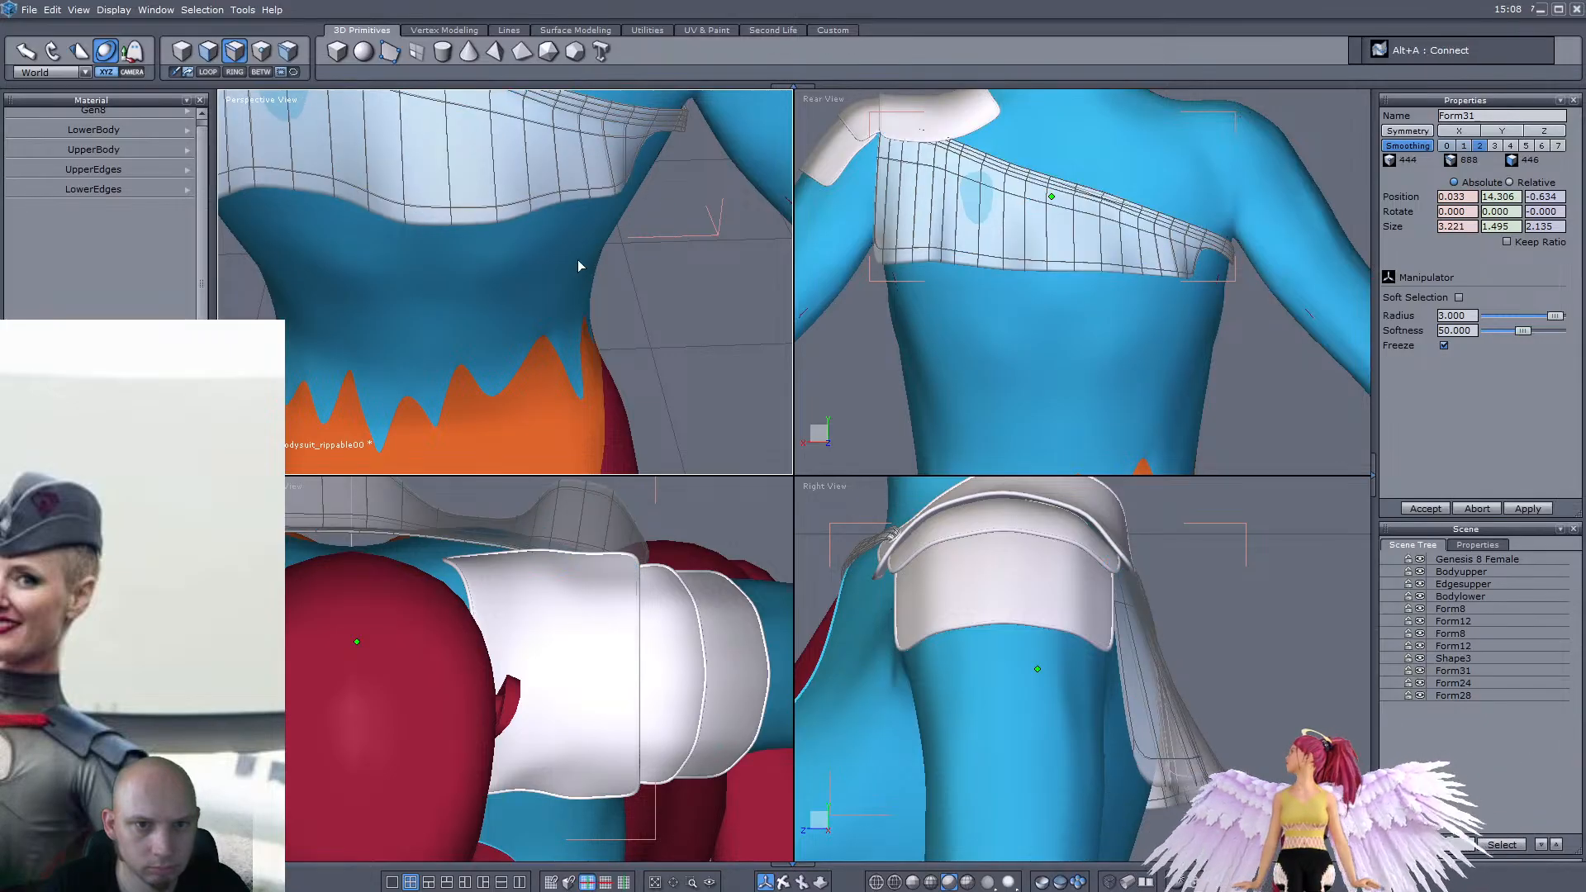
Extrude the row of hem faces down to the waist and shift the new hem closer to the body
middle_drag(675, 242, 577, 258)
scroll(408, 210, up, 3)
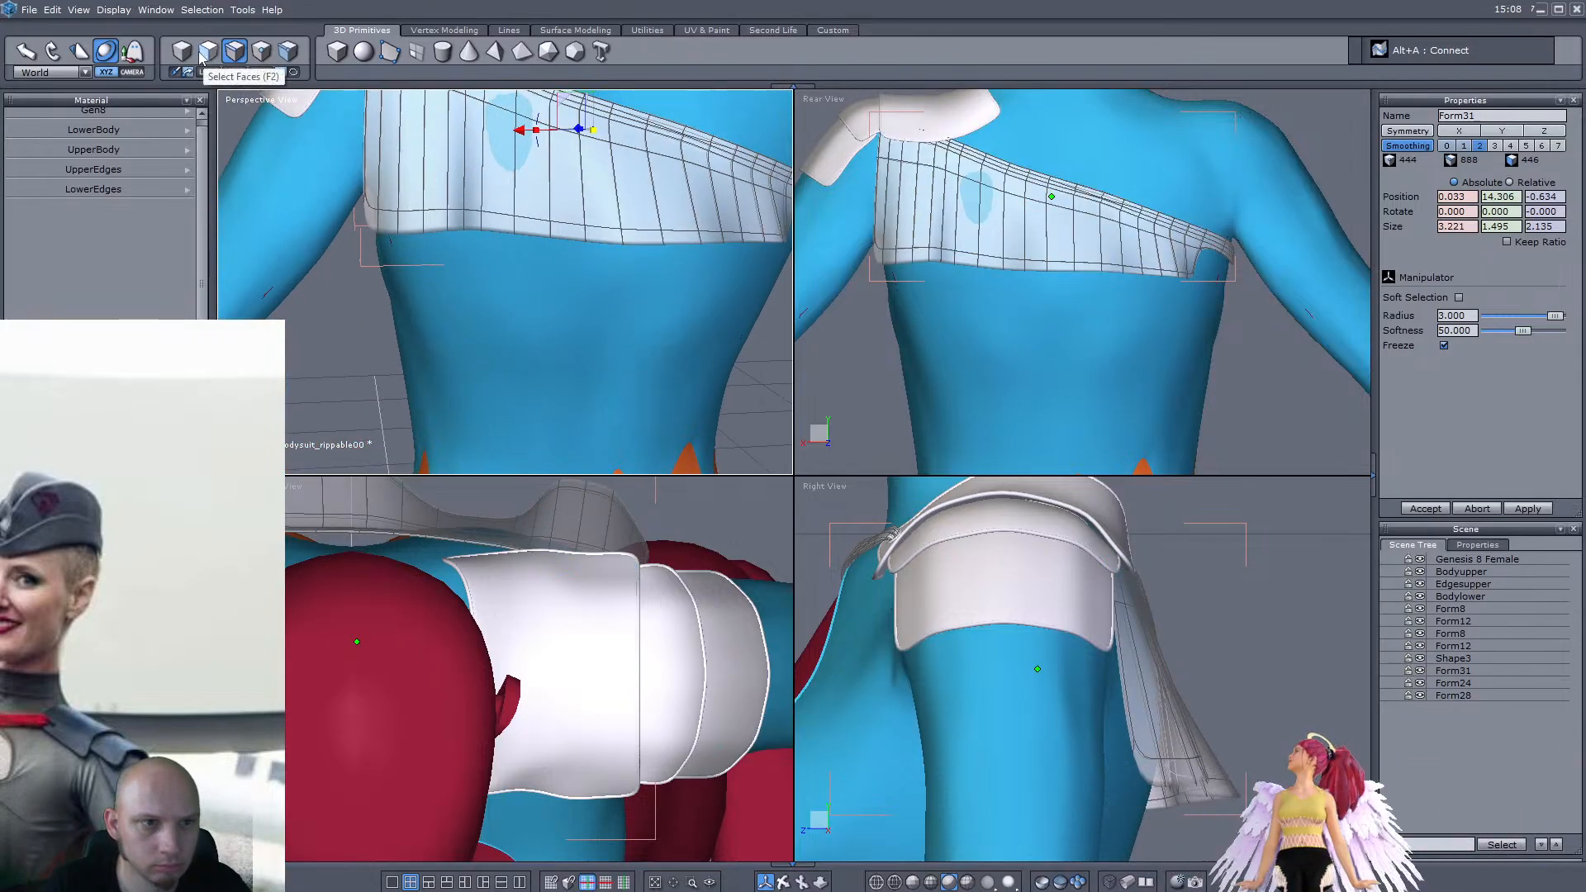
double_click(885, 238)
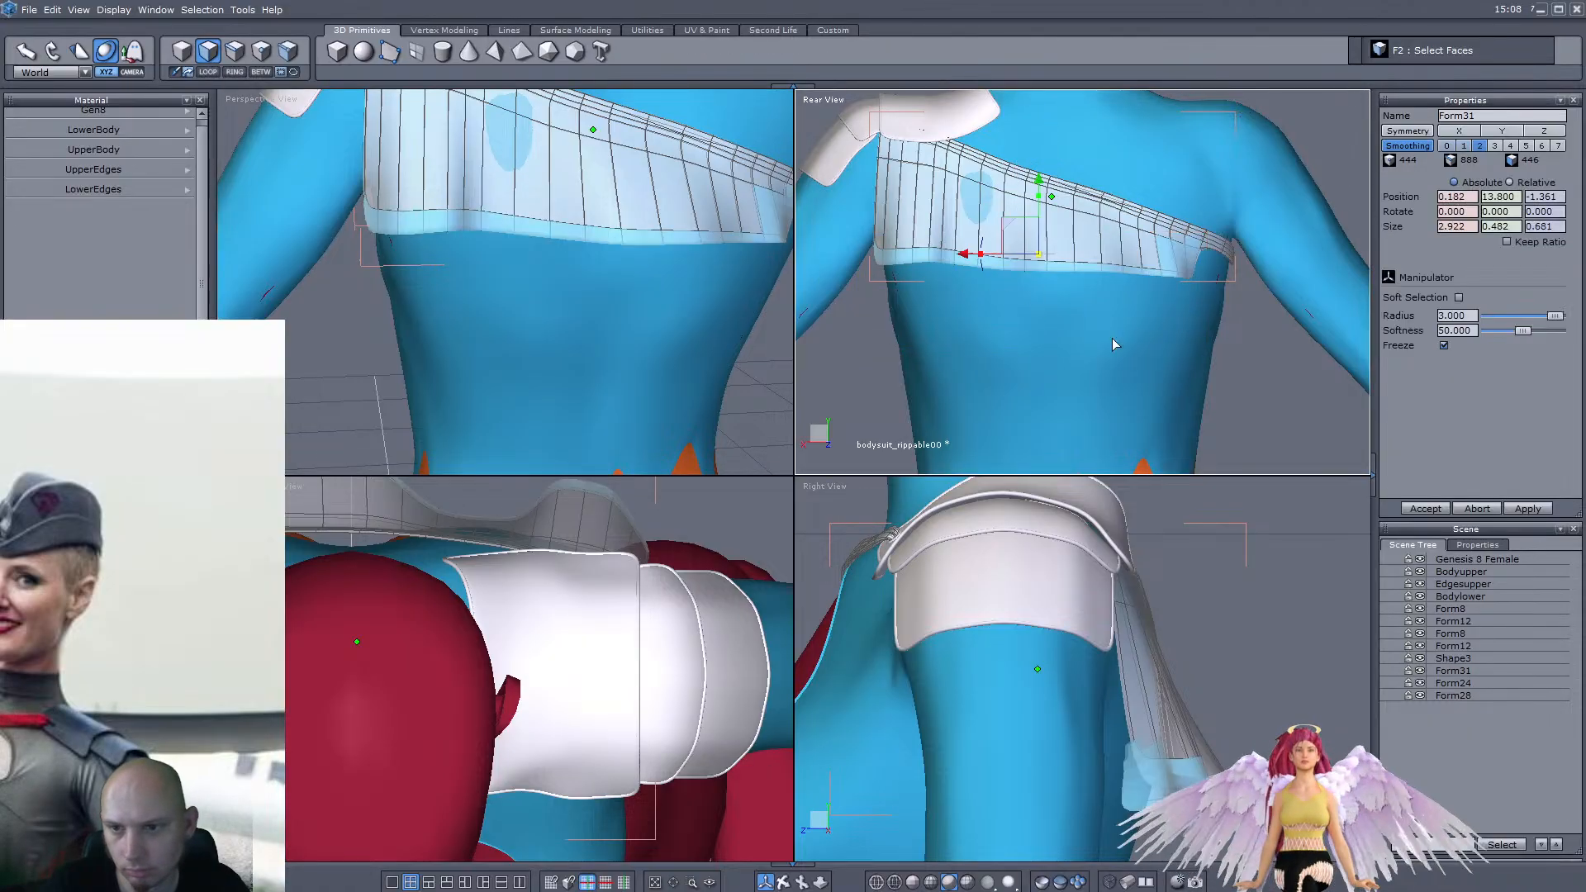
drag(852, 220, 1105, 334)
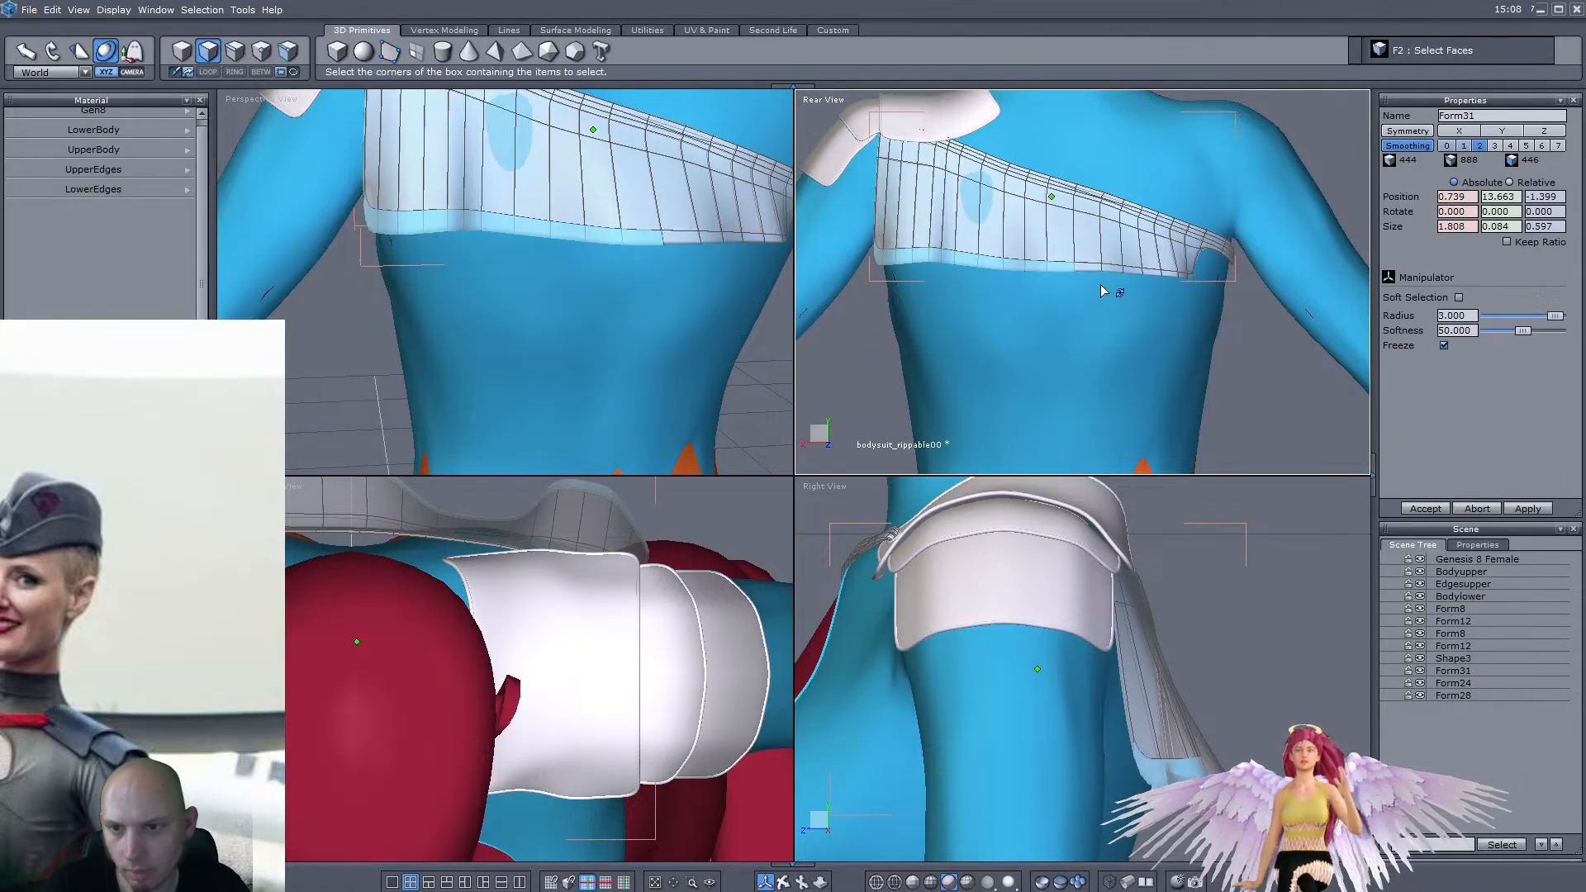
drag(1215, 324, 1208, 332)
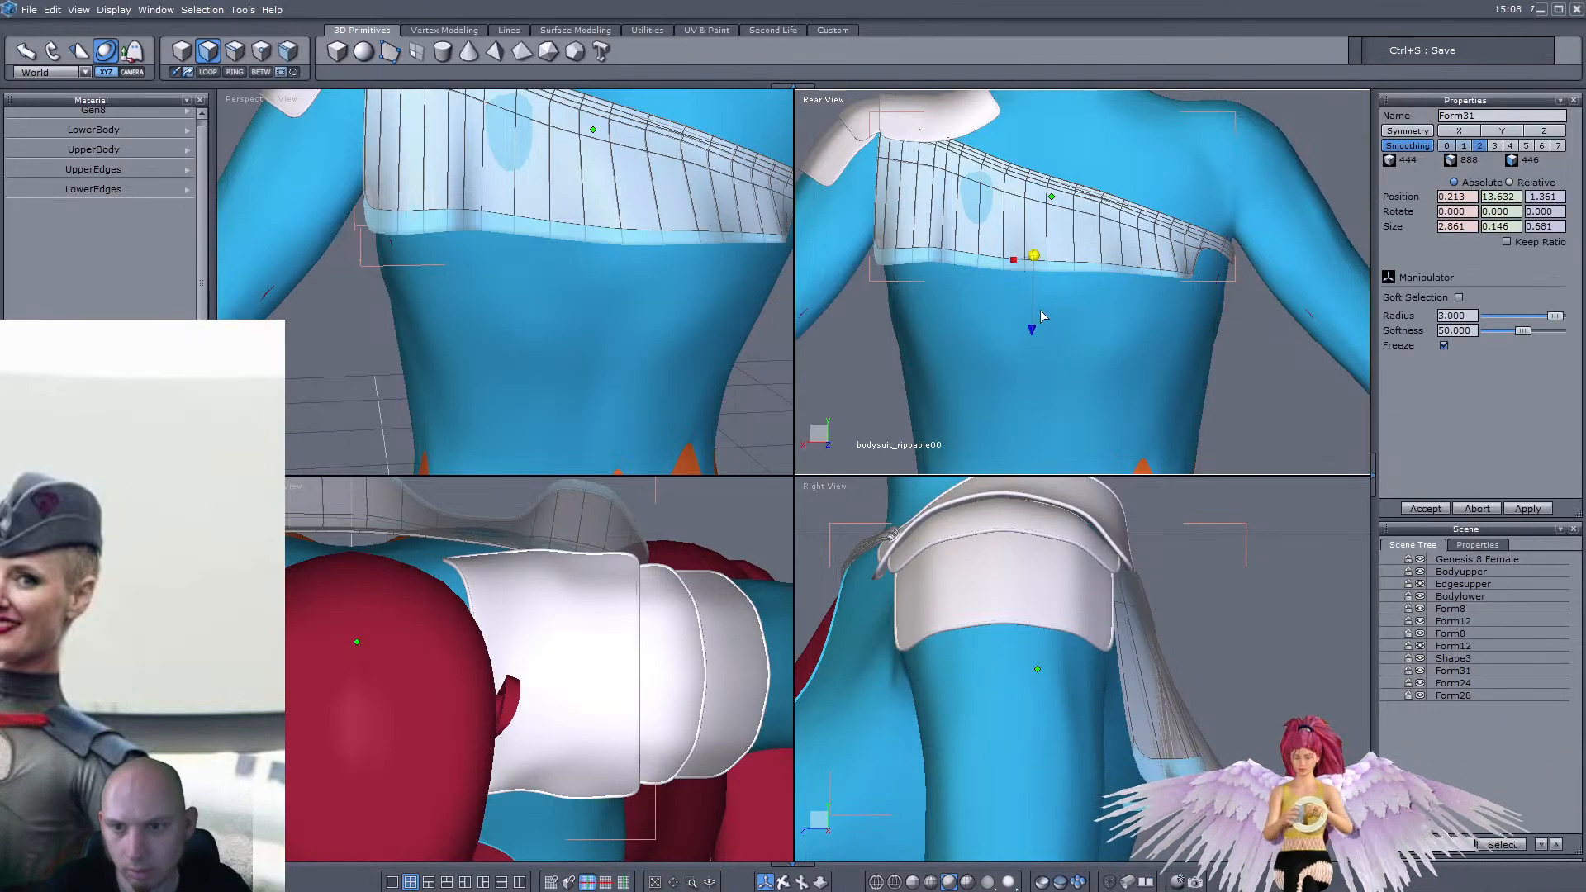
drag(1034, 330, 1033, 409)
mouse_move(578, 347)
middle_down()
mouse_move(723, 358)
mouse_move(574, 324)
middle_up()
middle_drag(1033, 644, 1109, 708)
drag(1110, 708, 1028, 638)
Move the points at the upper back outward where the body pokes through the cloth
middle_drag(371, 314, 413, 185)
scroll(491, 184, up, 3)
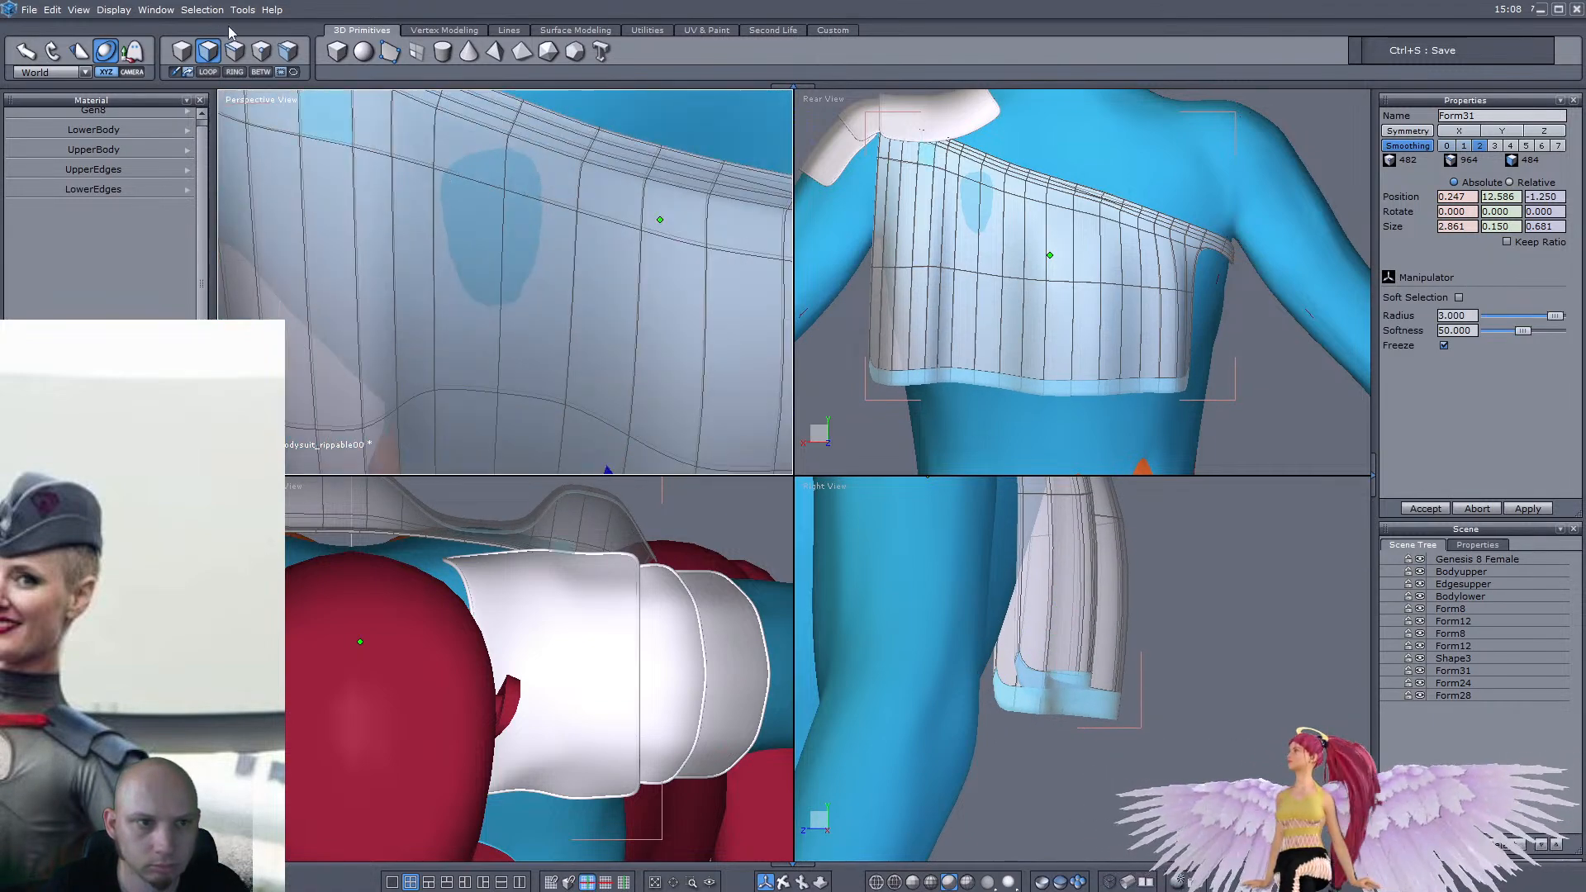
click(262, 51)
click(484, 171)
middle_drag(484, 171, 370, 217)
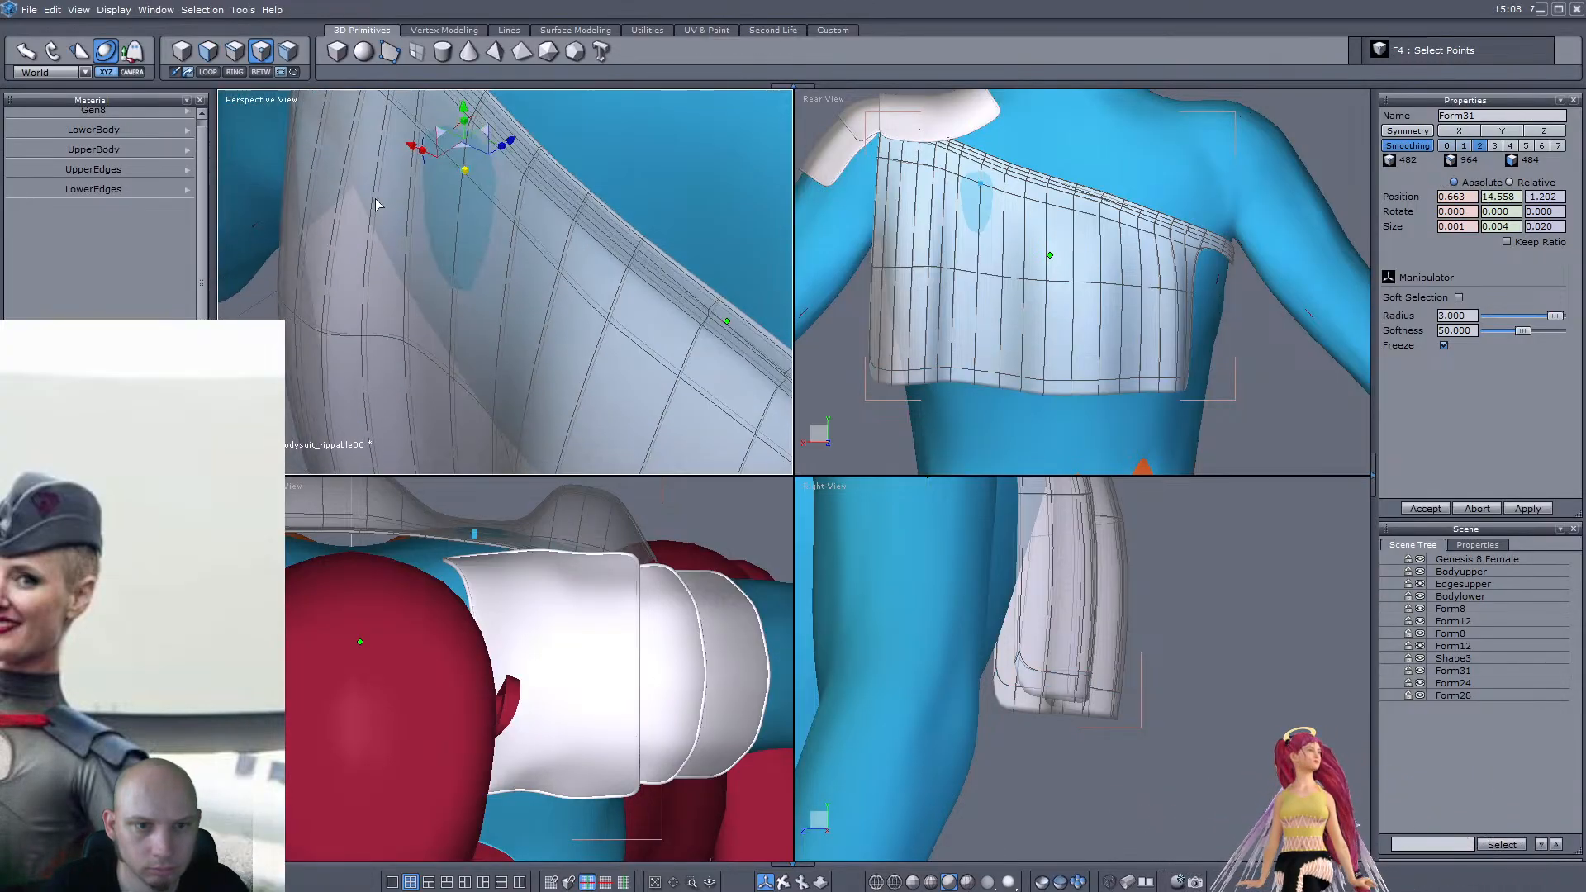
click(465, 171)
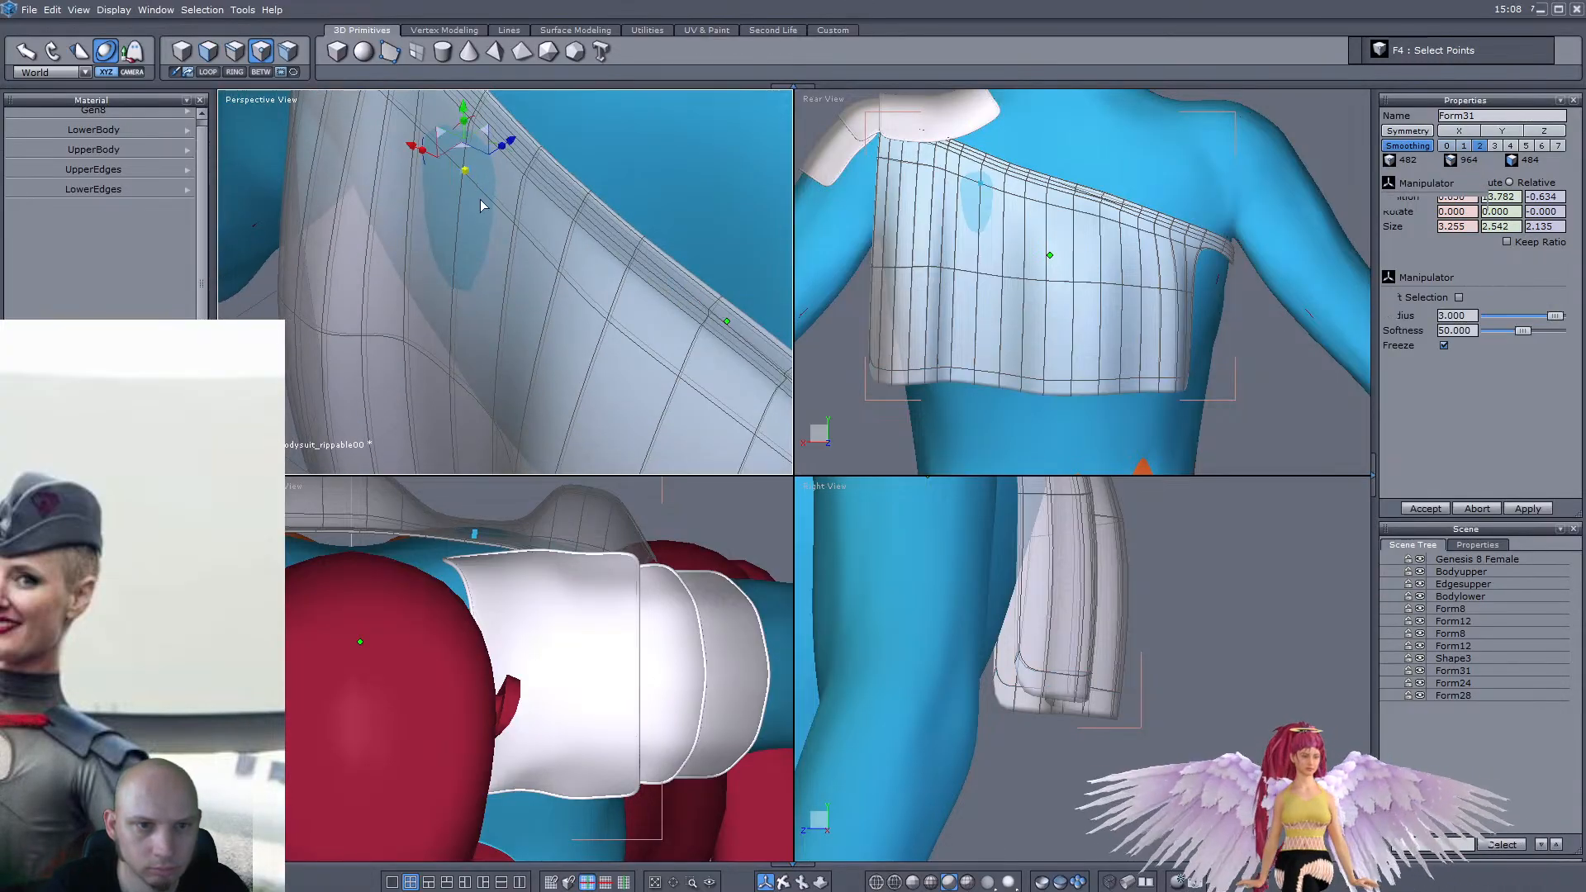
drag(463, 148, 456, 154)
middle_drag(457, 154, 353, 315)
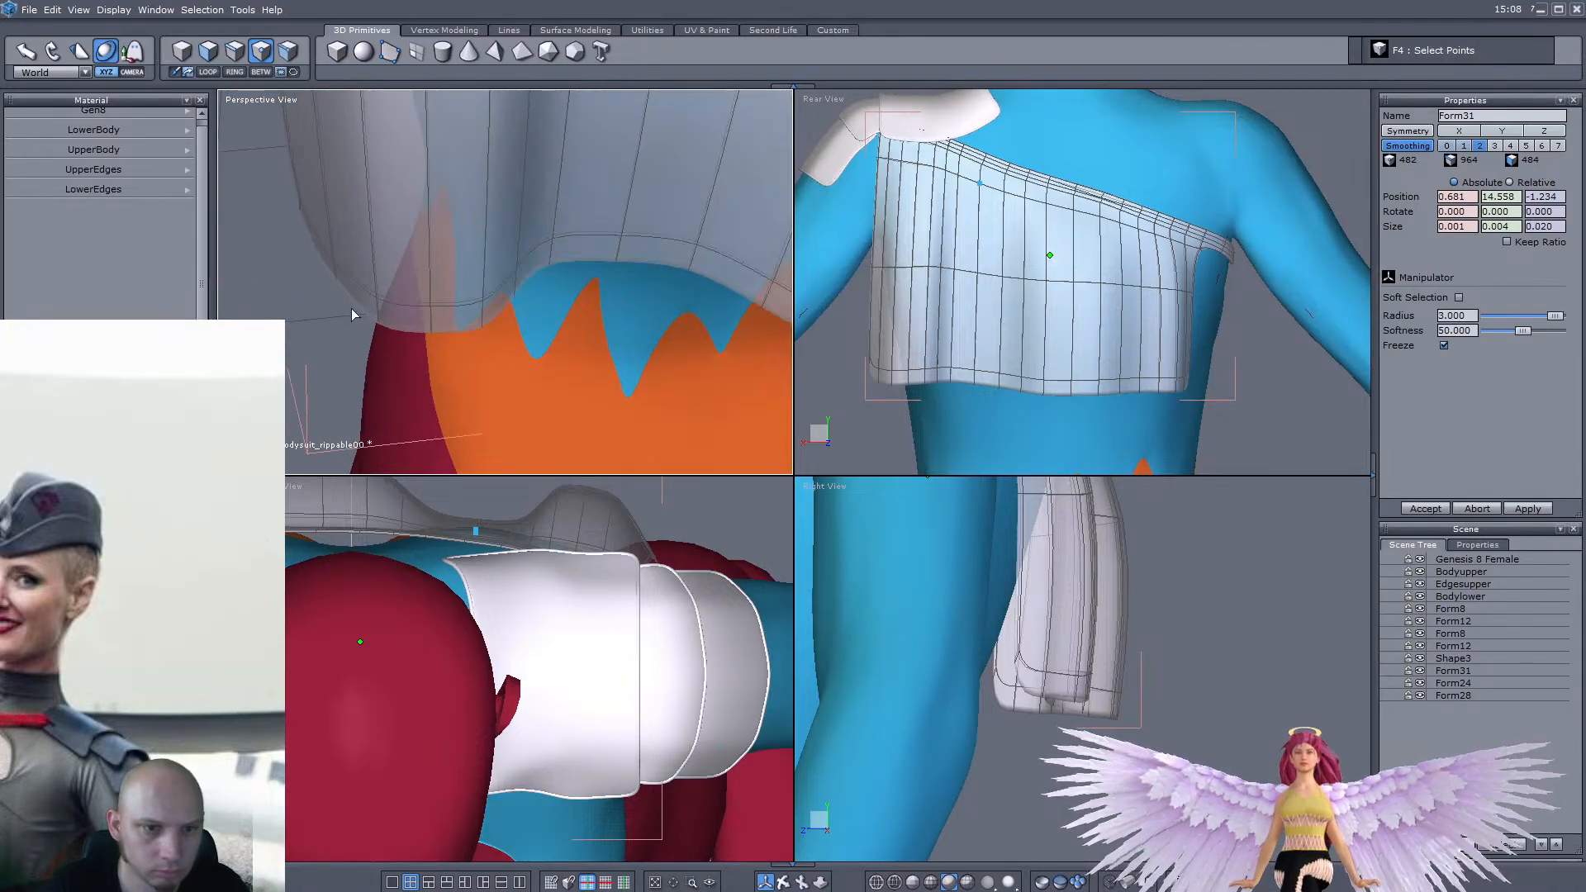
Push the corner hem face below the shoulder pad in toward the body
click(213, 53)
click(408, 339)
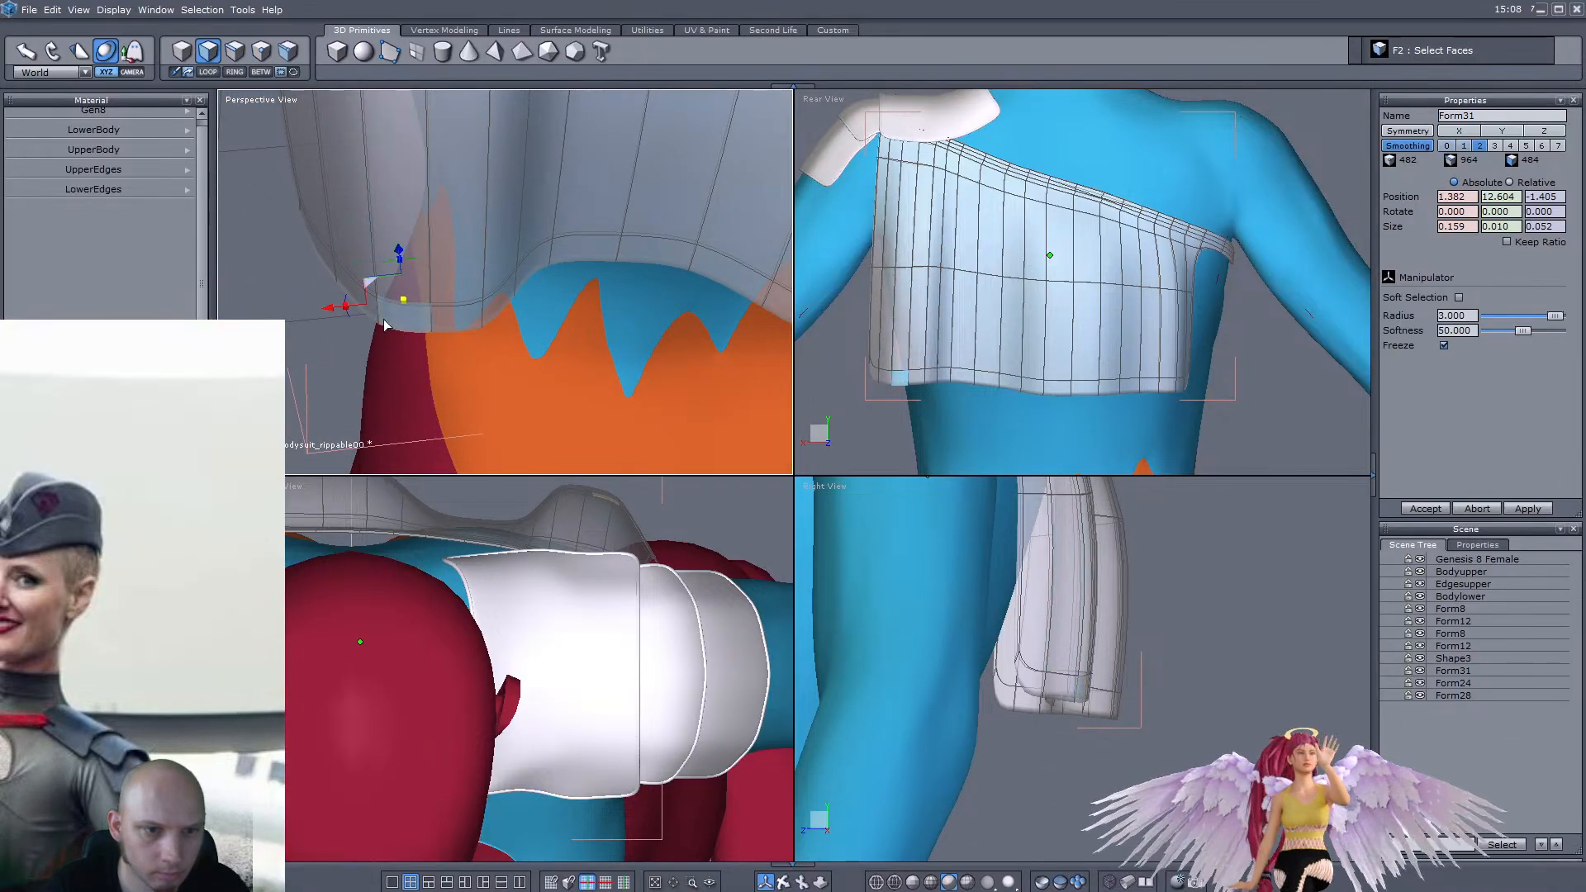
middle_drag(384, 322, 421, 395)
drag(359, 269, 333, 189)
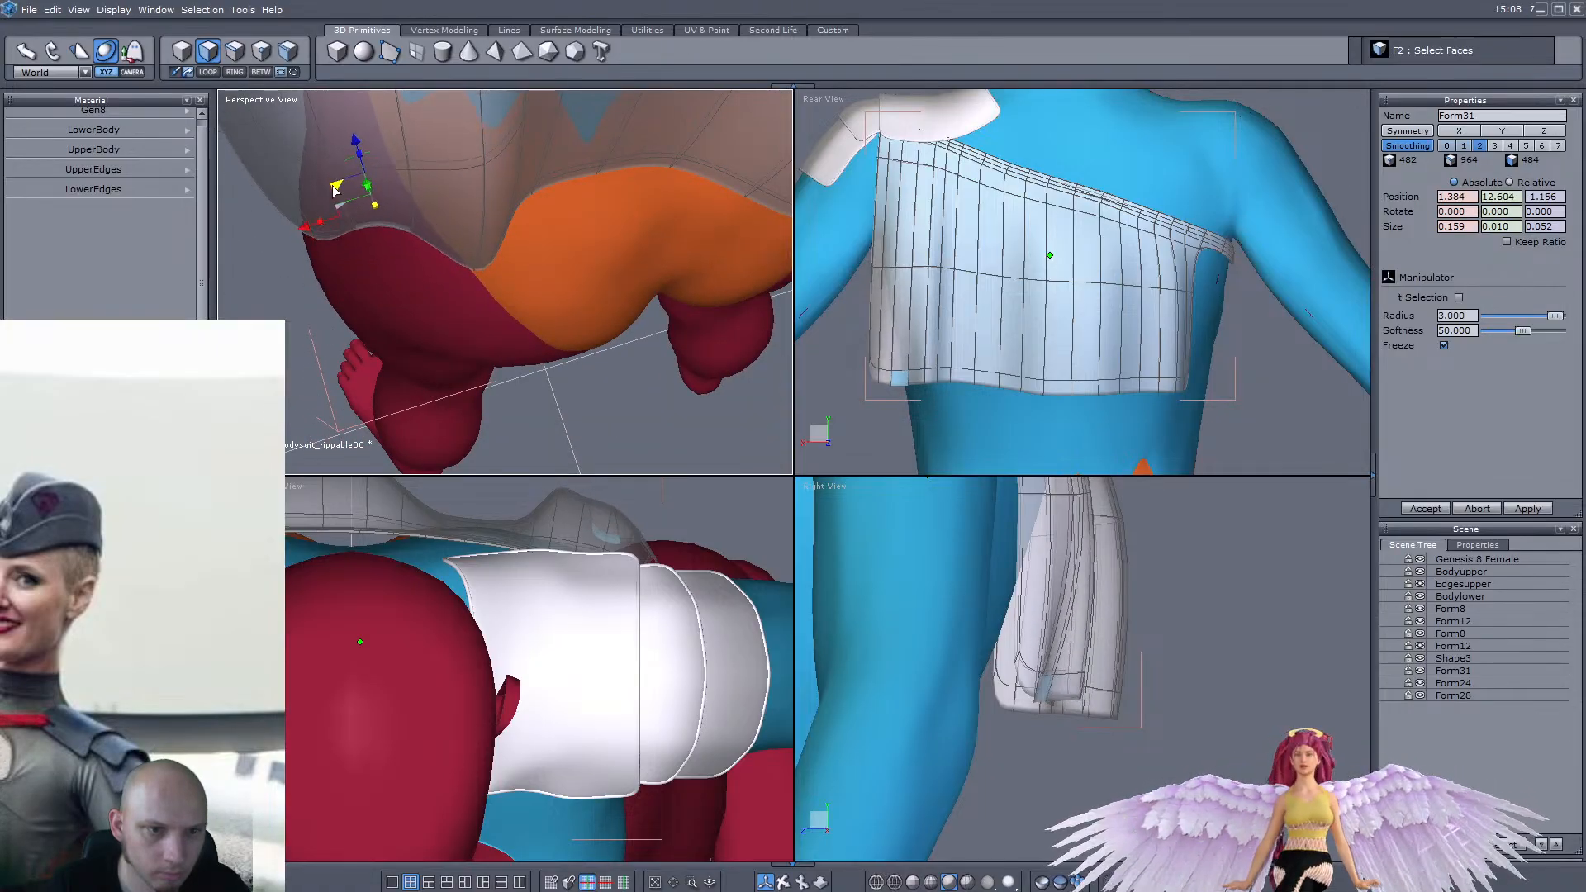
middle_drag(334, 189, 471, 176)
Try to pull a neighbouring hem face away from the body, keep the file open and undo that move
shift+click(489, 180)
drag(466, 156, 427, 222)
key(ctrl+w)
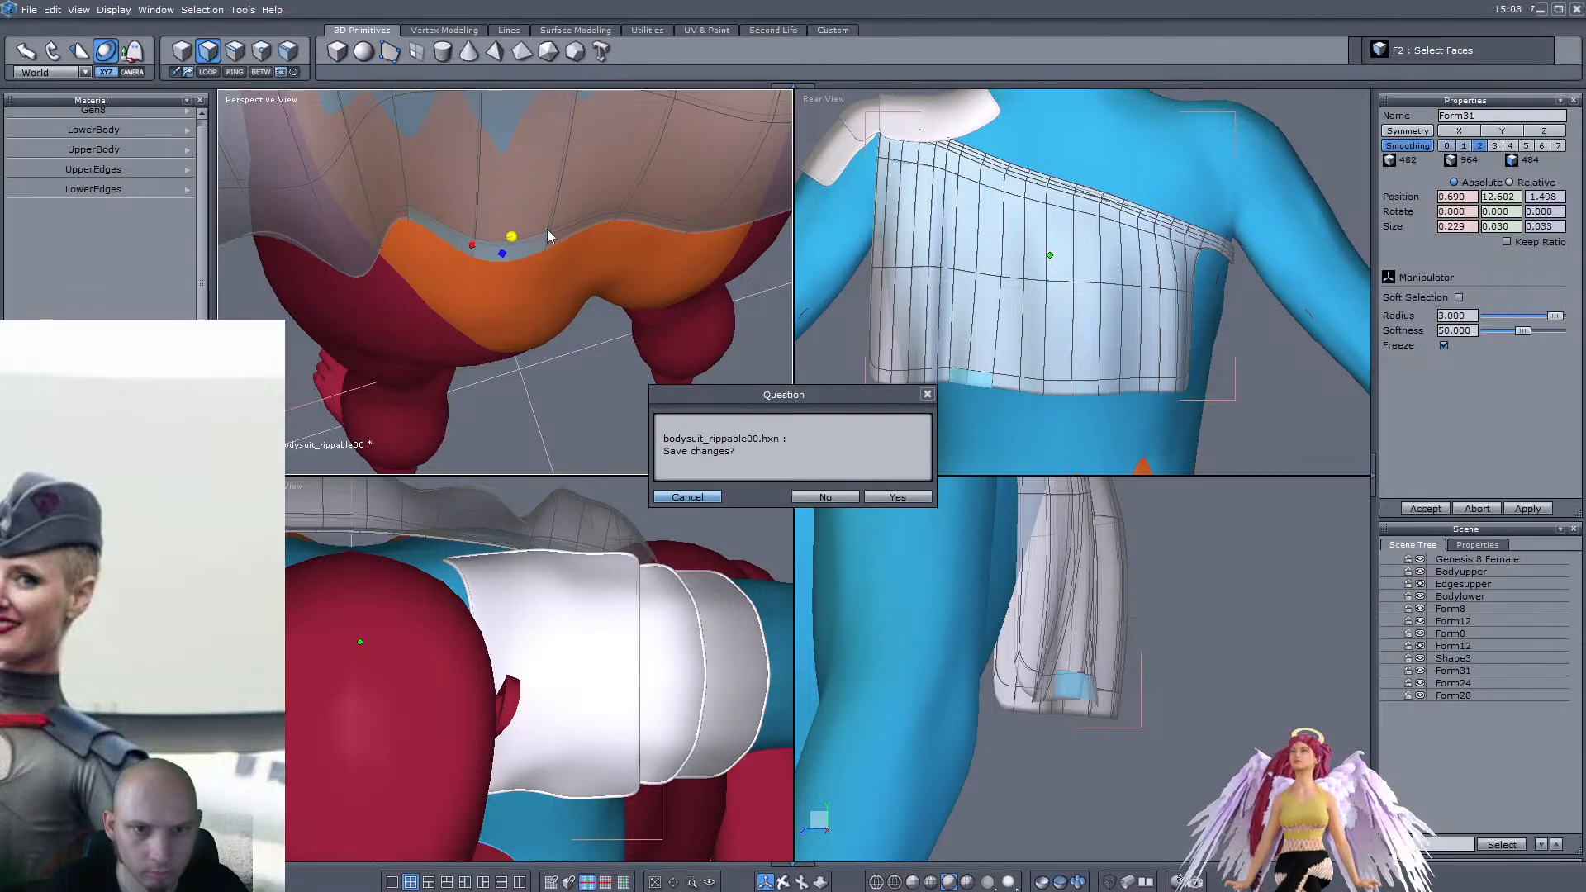
click(673, 496)
key(ctrl+z)
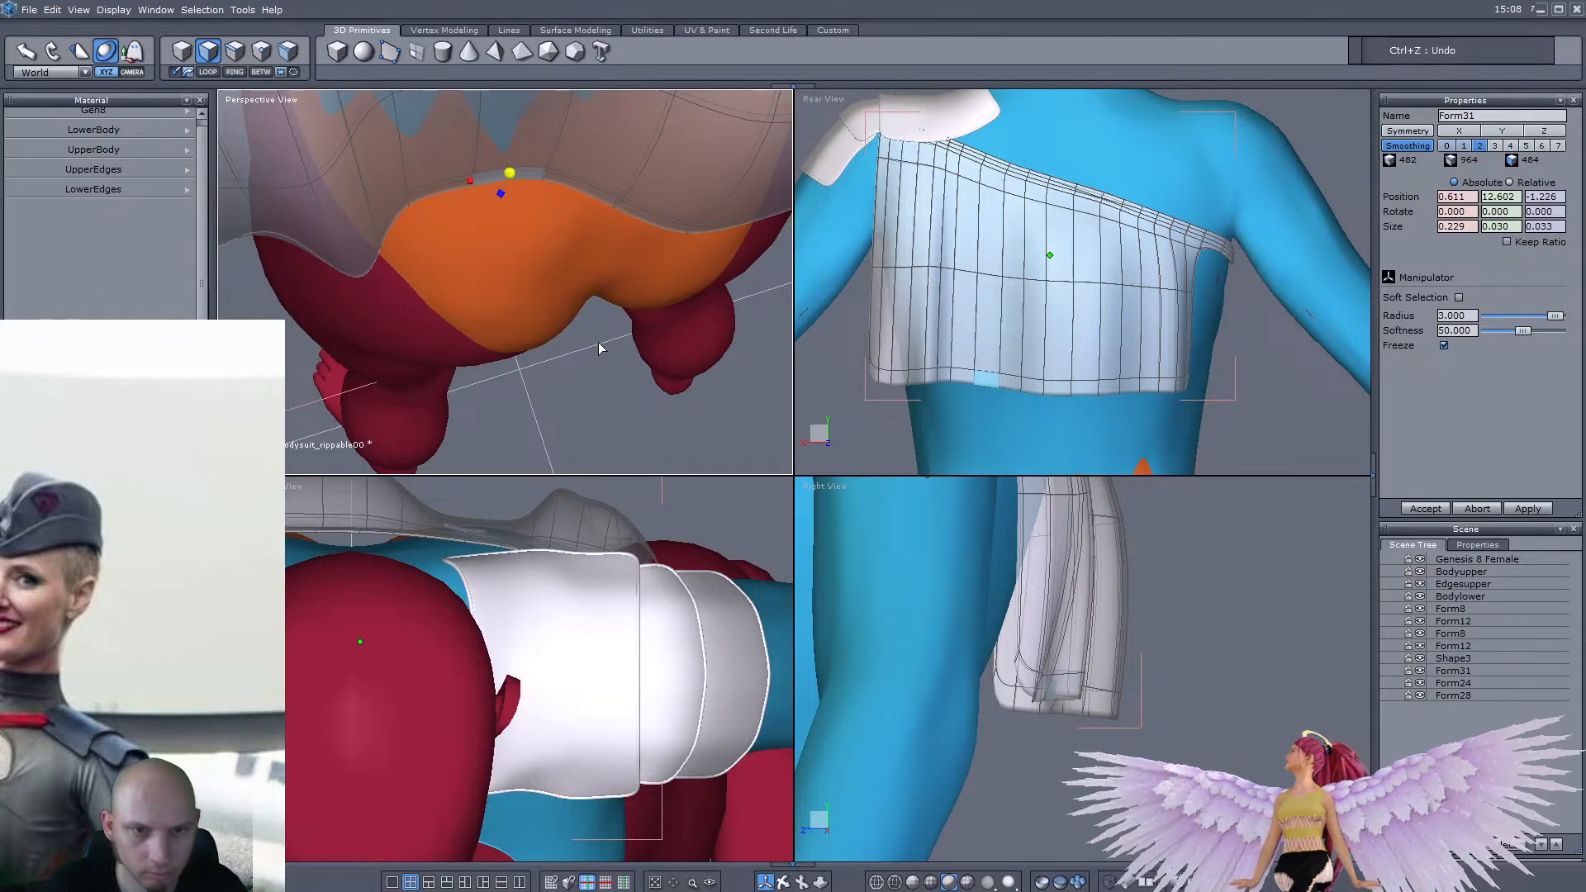
Move alternating hem faces across the middle of the back in and out to form folds
click(582, 183)
drag(542, 168, 551, 241)
middle_drag(732, 238, 639, 228)
click(603, 235)
scroll(537, 215, down, 4)
right_drag(537, 216, 578, 363)
scroll(531, 233, up, 4)
click(495, 217)
scroll(496, 221, down, 4)
right_drag(497, 222, 537, 310)
scroll(537, 310, up, 4)
drag(486, 207, 490, 139)
Shape the hem faces near the corner opposite the shoulder pad into folds and save the file
scroll(499, 177, down, 4)
scroll(473, 211, up, 4)
right_drag(500, 177, 514, 290)
scroll(473, 212, down, 2)
scroll(473, 271, up, 2)
click(480, 230)
scroll(479, 230, down, 4)
scroll(485, 180, up, 4)
drag(468, 150, 482, 165)
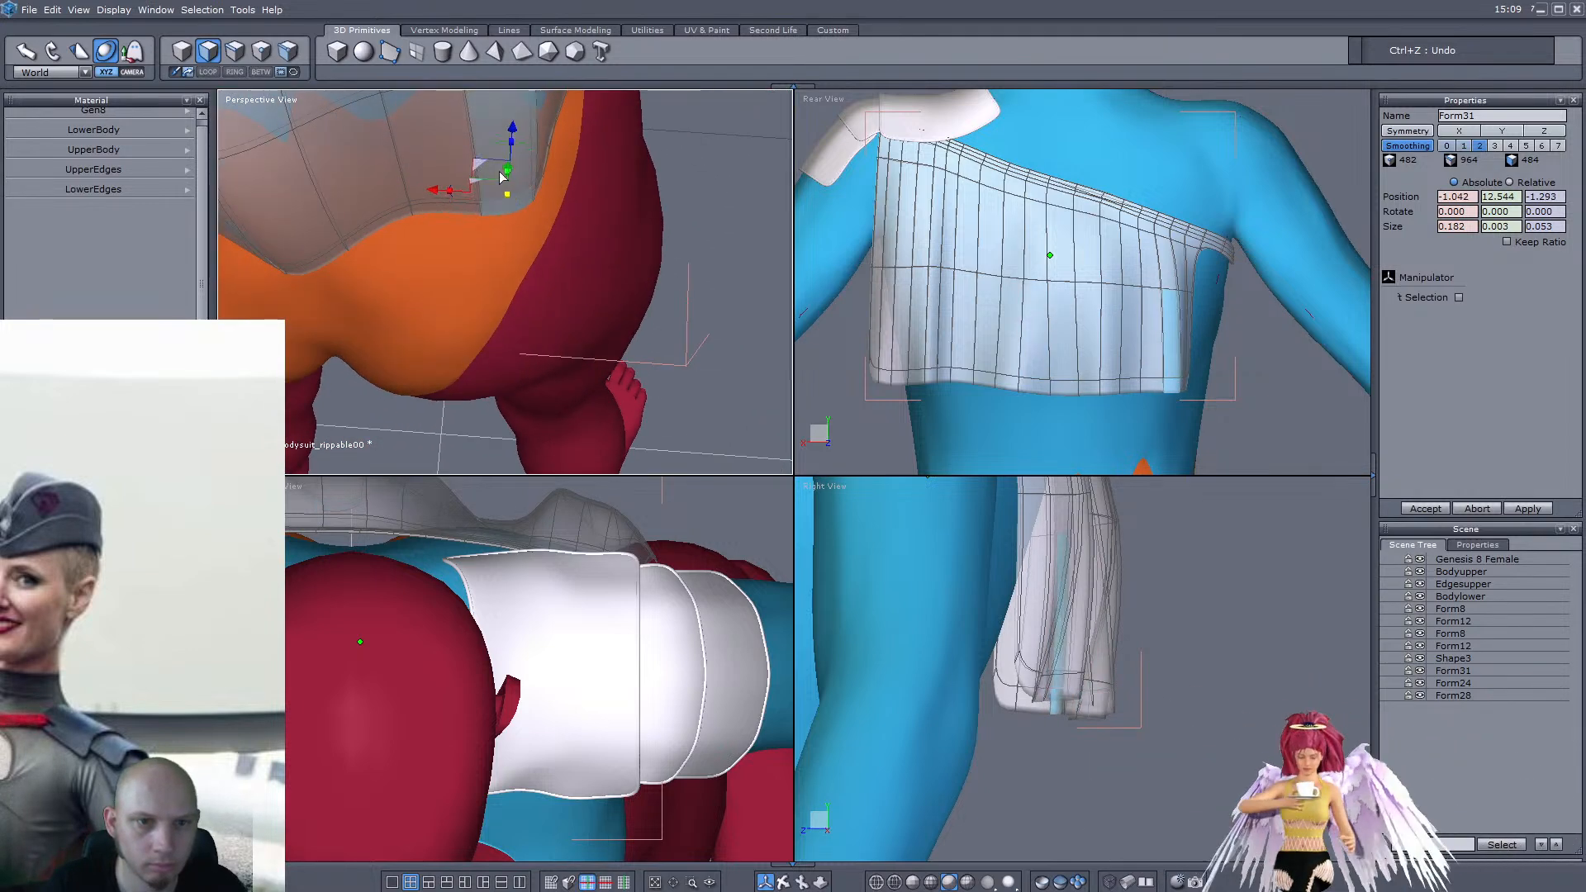
scroll(498, 260, down, 4)
right_drag(498, 260, 557, 260)
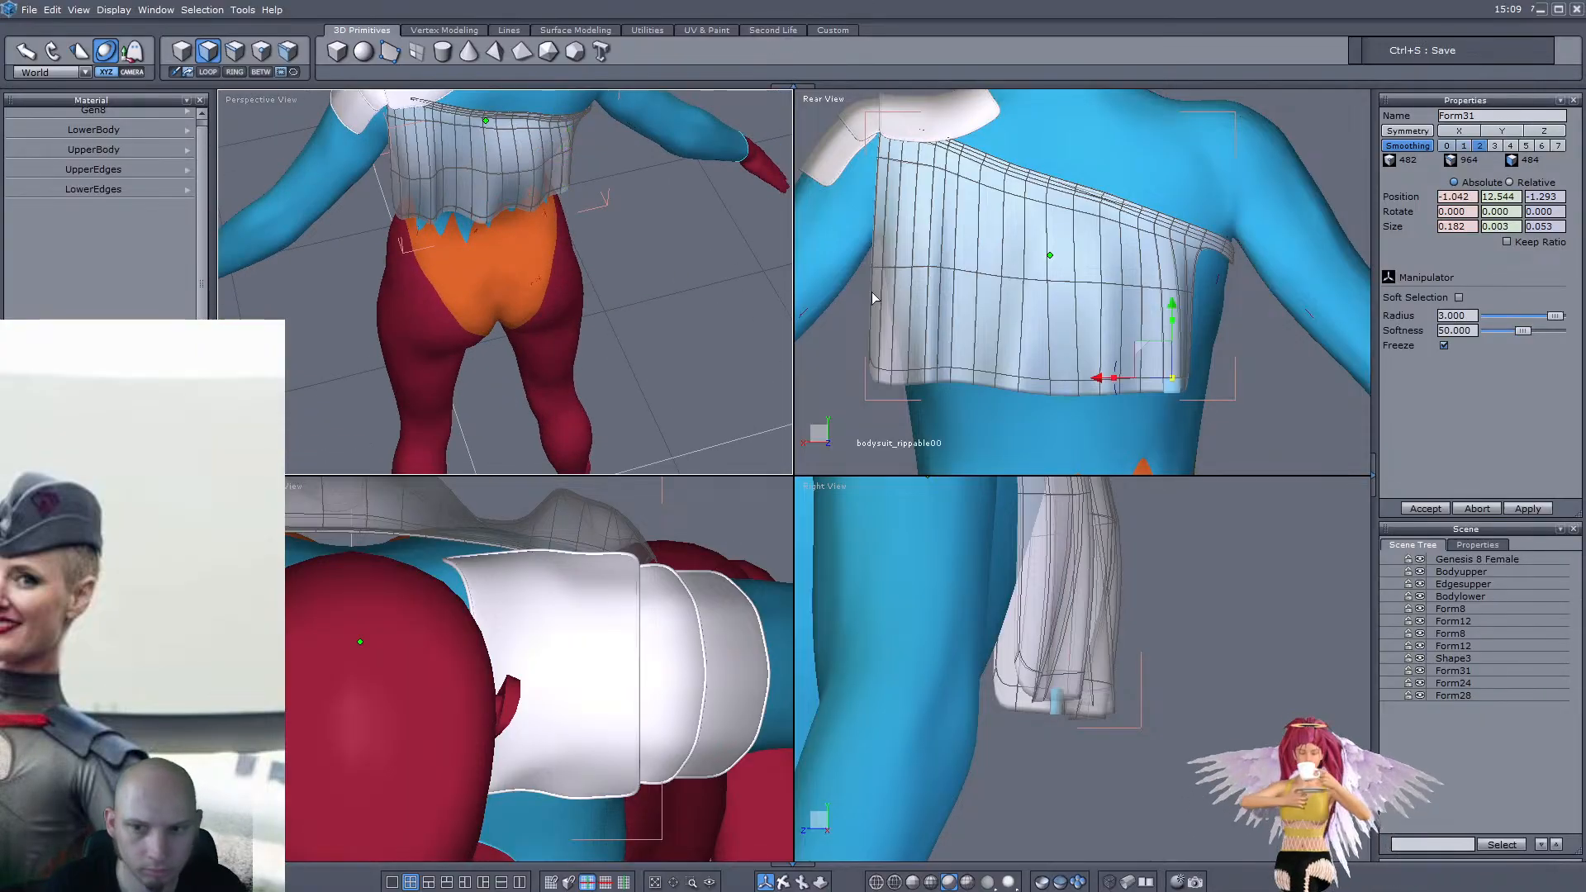
key(ctrl+s)
Box-select the cloth's lower half and shift it slightly down and away from the shoulder pad side
drag(837, 338, 1262, 489)
scroll(1154, 328, down, 2)
middle_drag(1073, 439, 1126, 380)
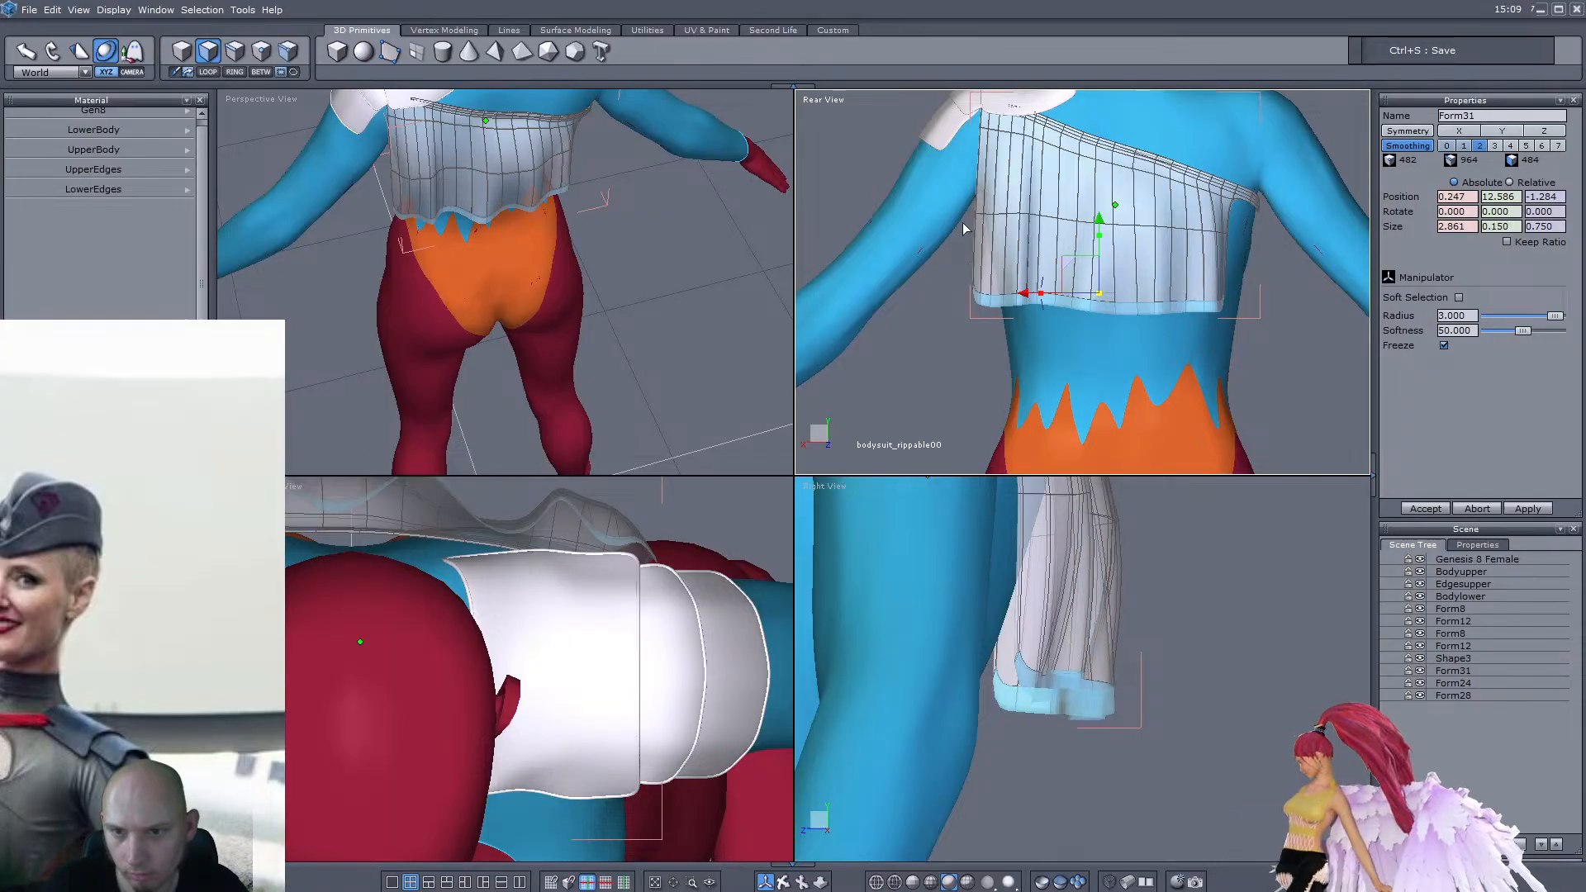
drag(955, 196, 1250, 437)
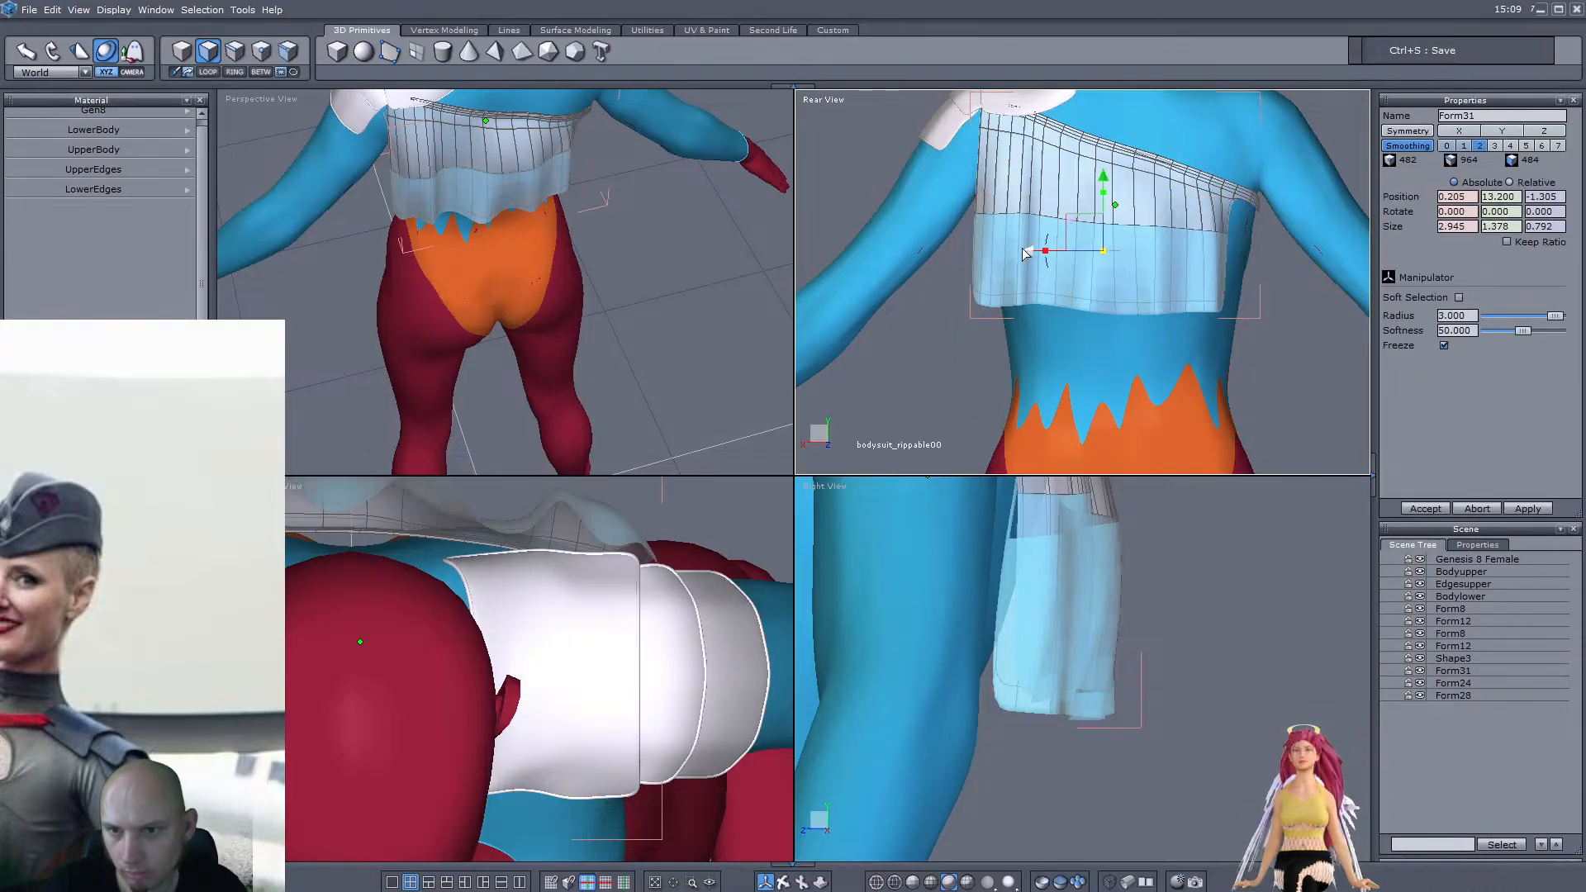
drag(968, 213, 1239, 413)
drag(1086, 238, 1085, 237)
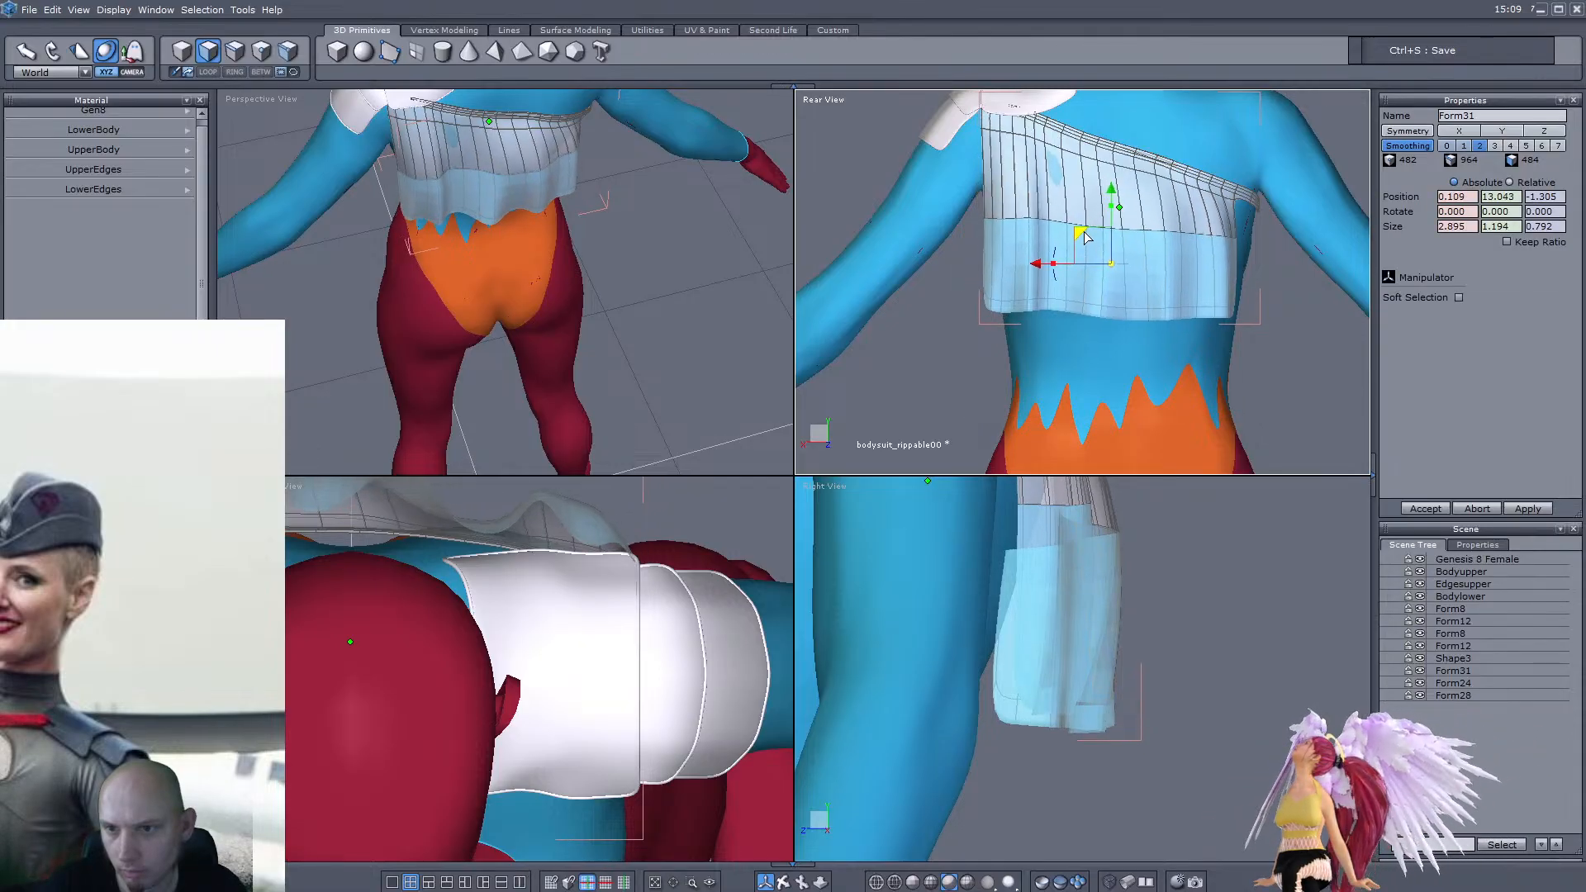
Select the hem faces of the cloth and extrude them down to the hips
drag(958, 274, 1256, 436)
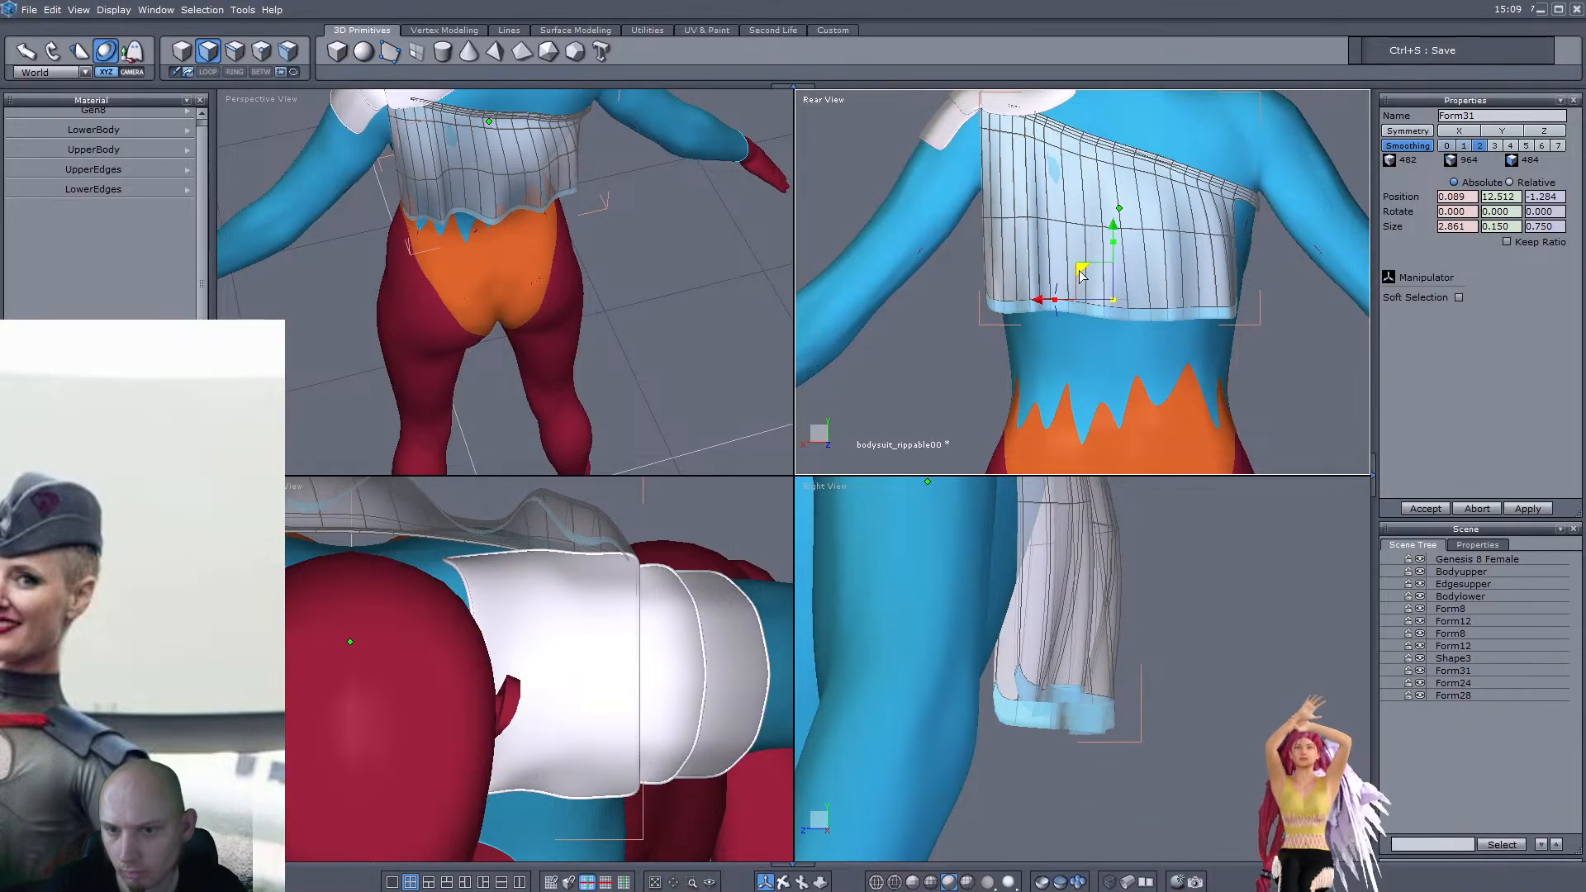
drag(1111, 378, 1112, 475)
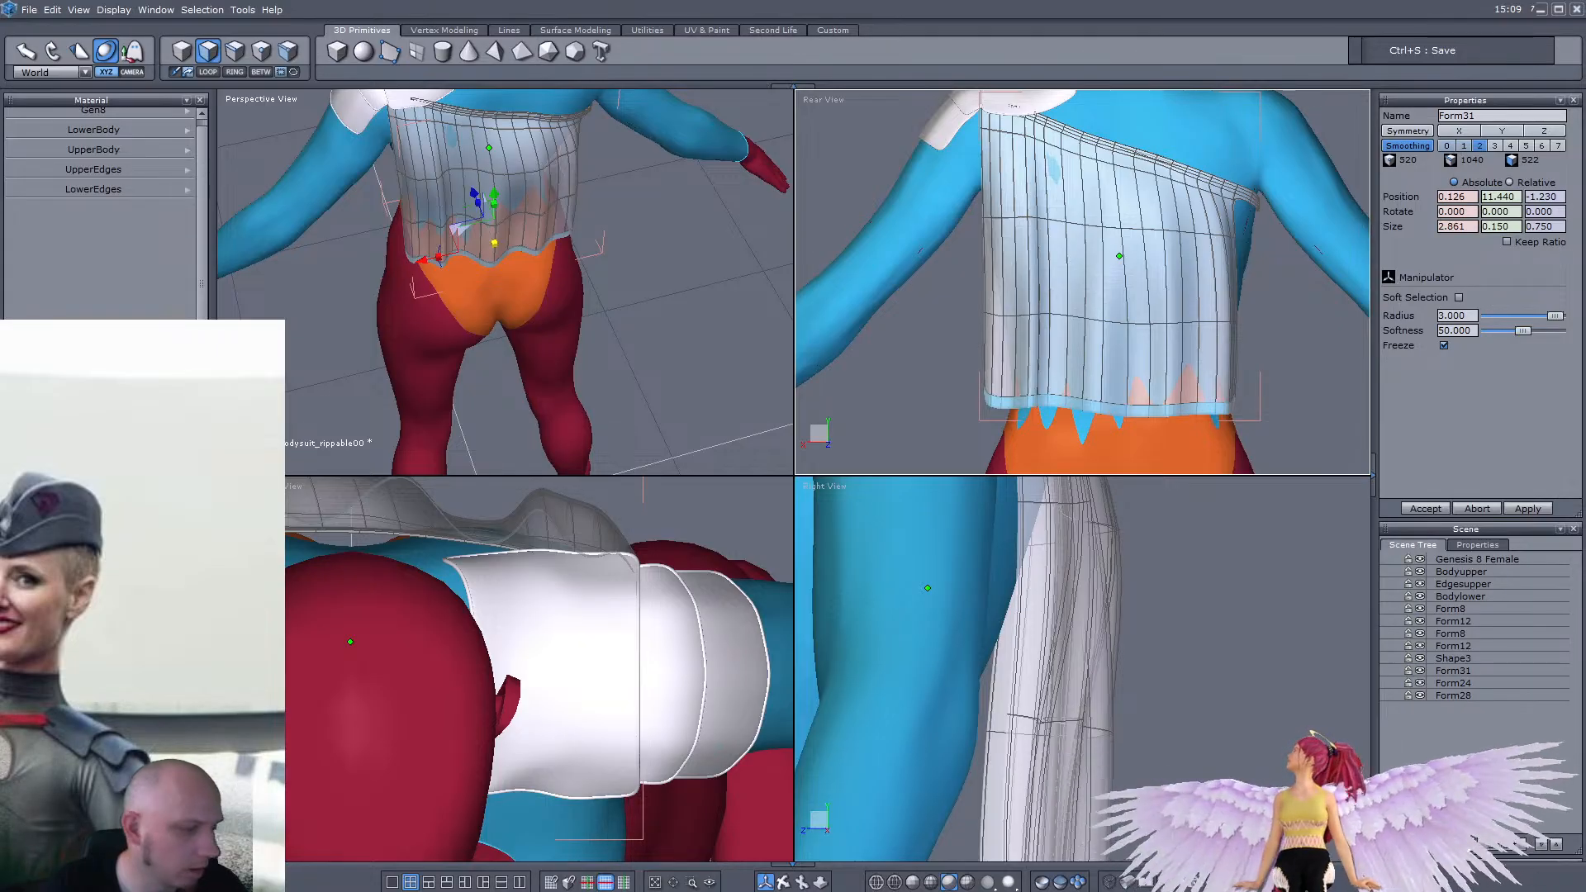
Move the selected hem faces of the cape slightly up and closer to the hips
scroll(487, 330, down, 5)
middle_drag(446, 347, 659, 229)
scroll(506, 281, up, 5)
scroll(368, 270, down, 4)
scroll(372, 270, up, 4)
middle_drag(454, 315, 488, 293)
scroll(488, 293, up, 4)
drag(399, 300, 392, 291)
scroll(474, 330, down, 5)
middle_drag(562, 321, 429, 309)
scroll(430, 309, up, 4)
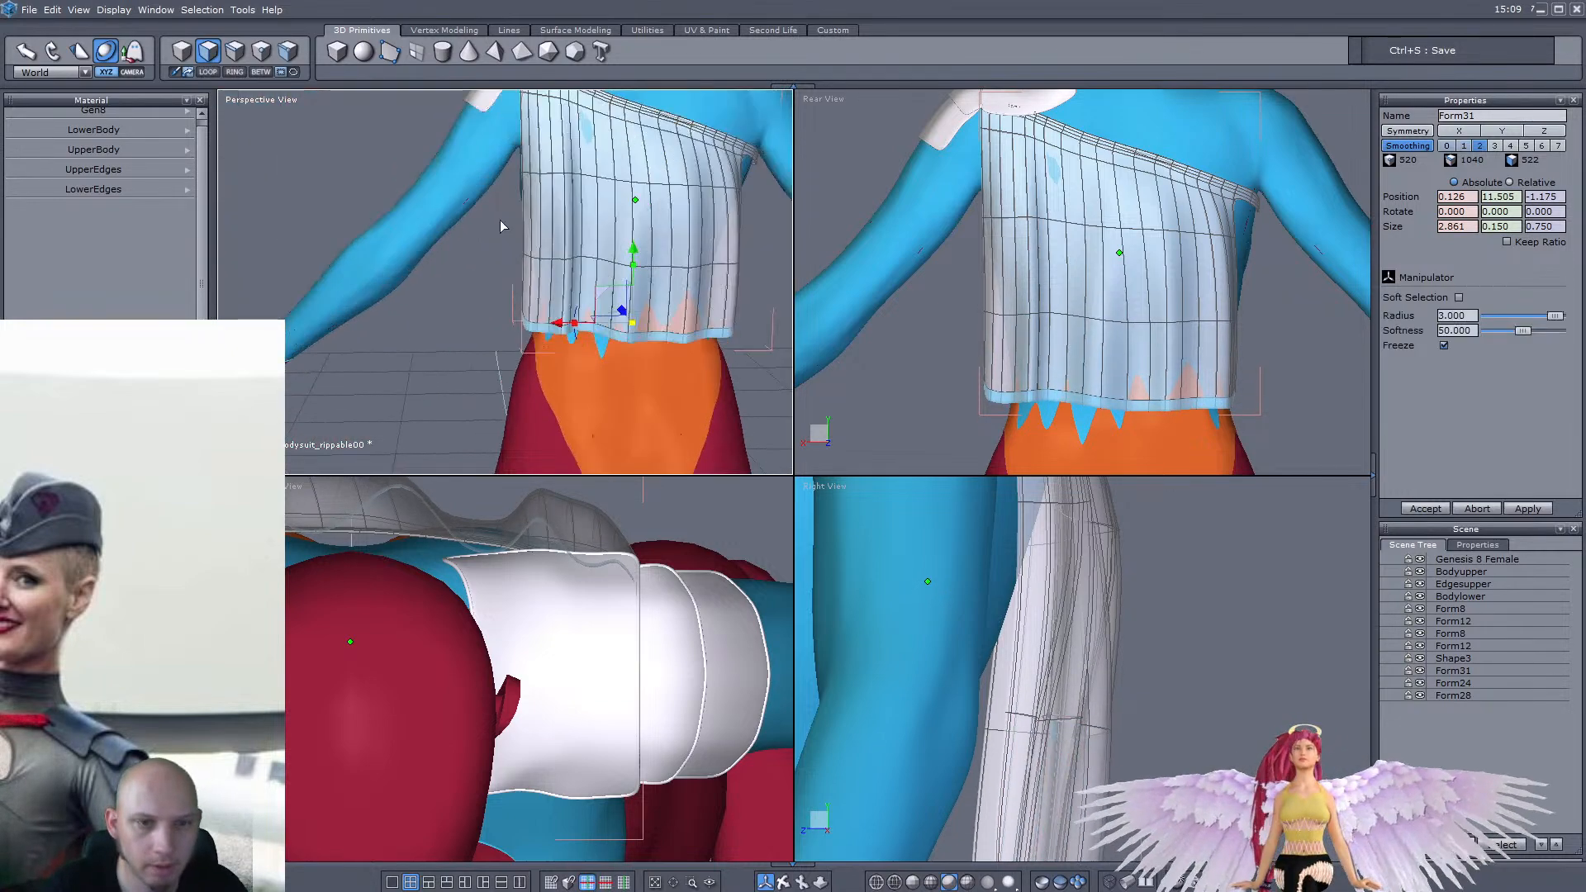
Select the vertical strip of faces along the cape's side edge below the shoulder pad and shift it slightly inward
drag(509, 165, 560, 319)
scroll(561, 319, up, 4)
drag(452, 275, 476, 285)
scroll(468, 283, down, 3)
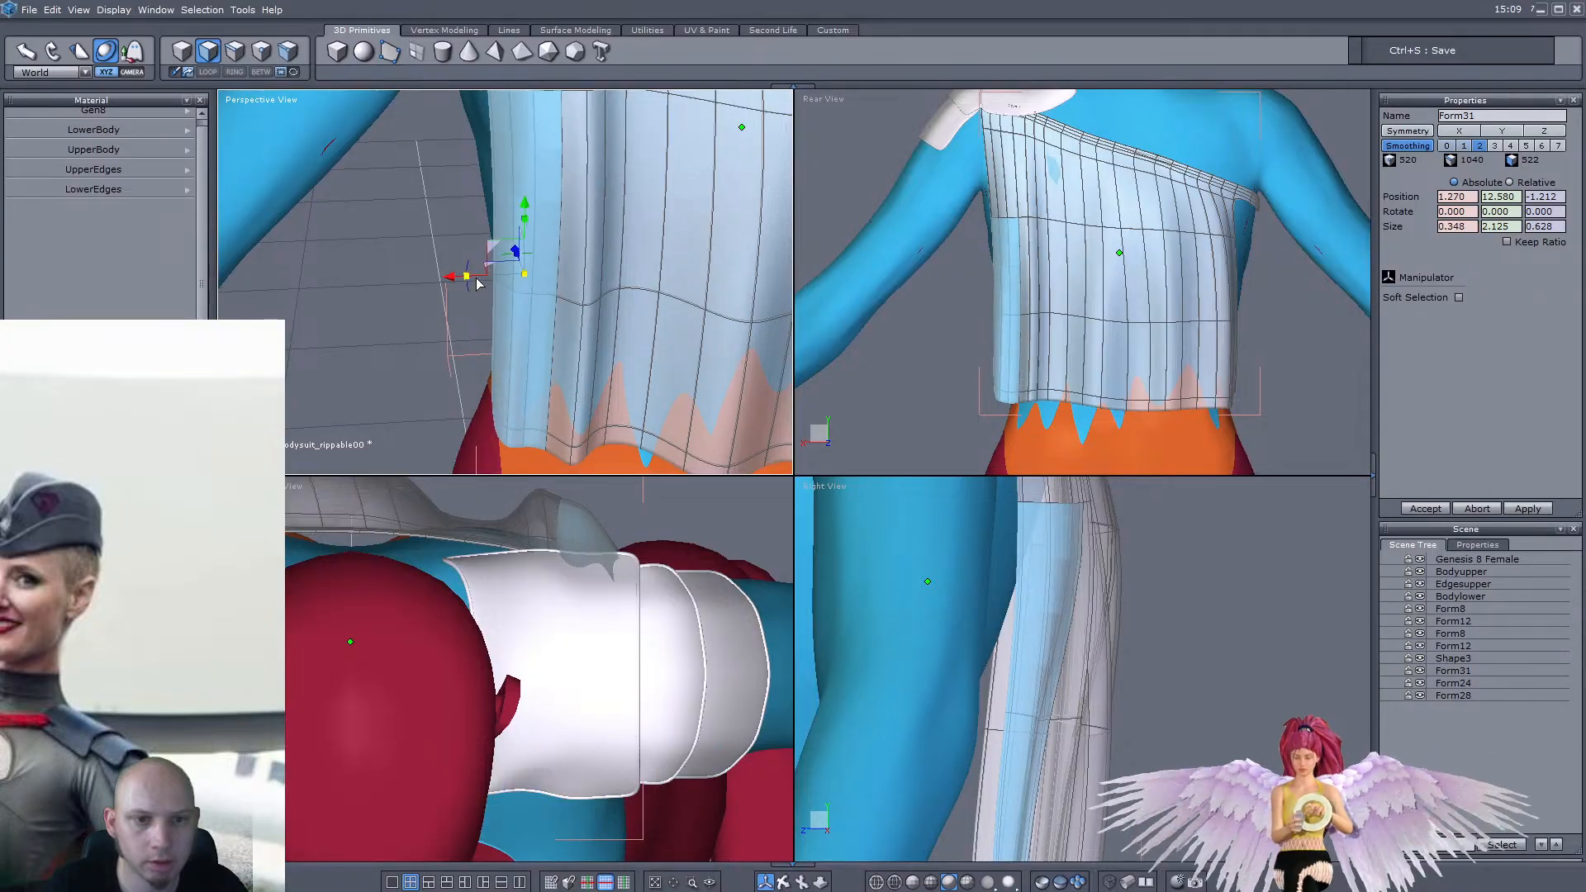
key(KP_8)
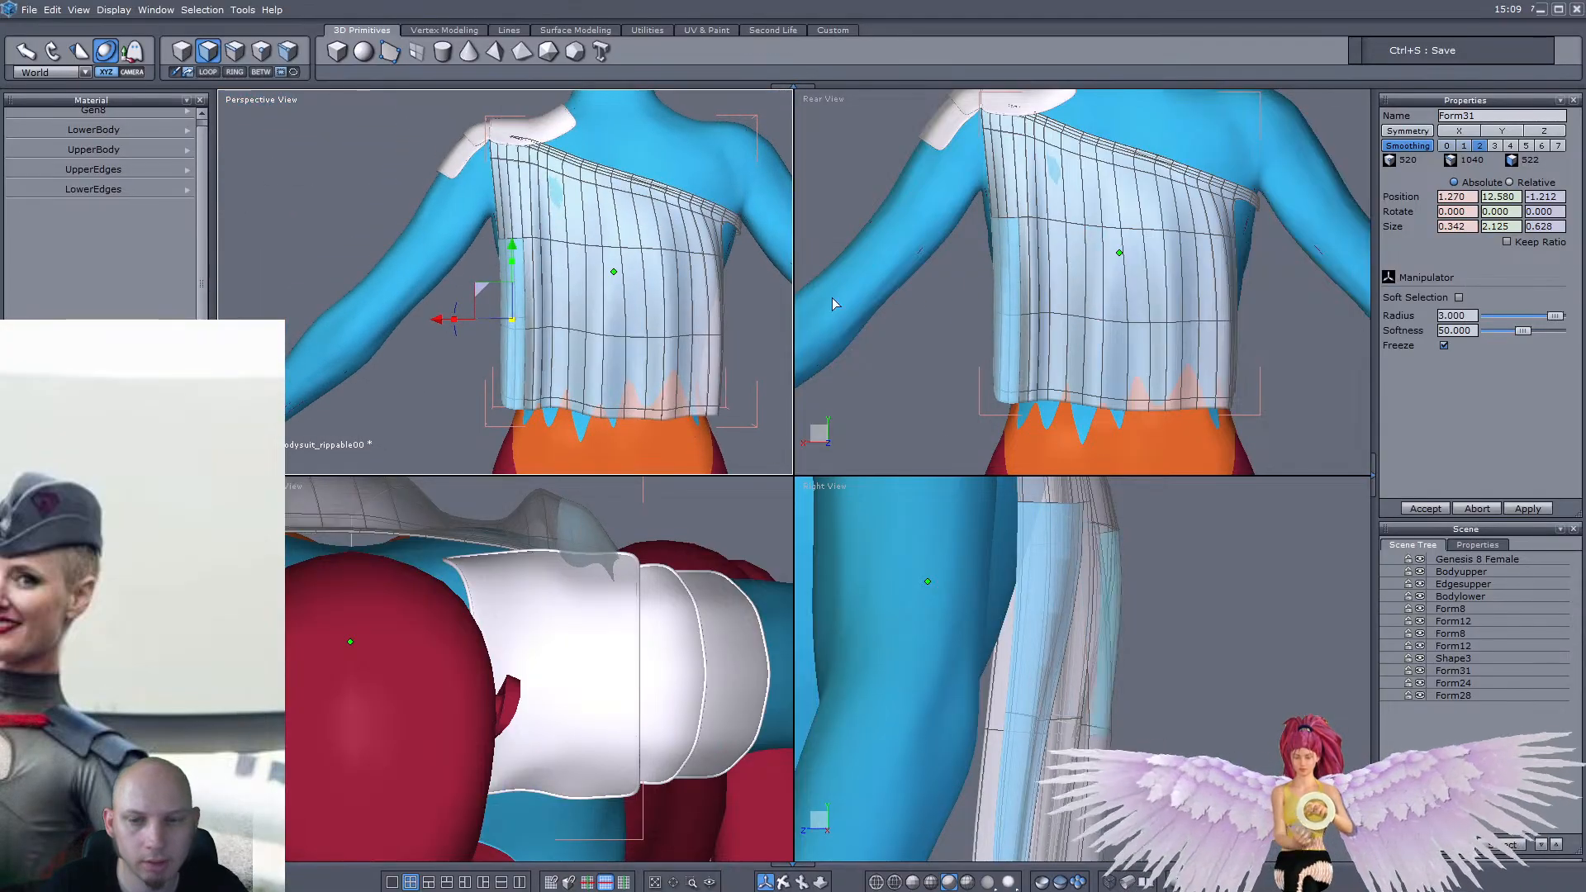
Select the cape's horizontal edge loops at the waist and the hem and scale them slightly narrower across the back
click(234, 51)
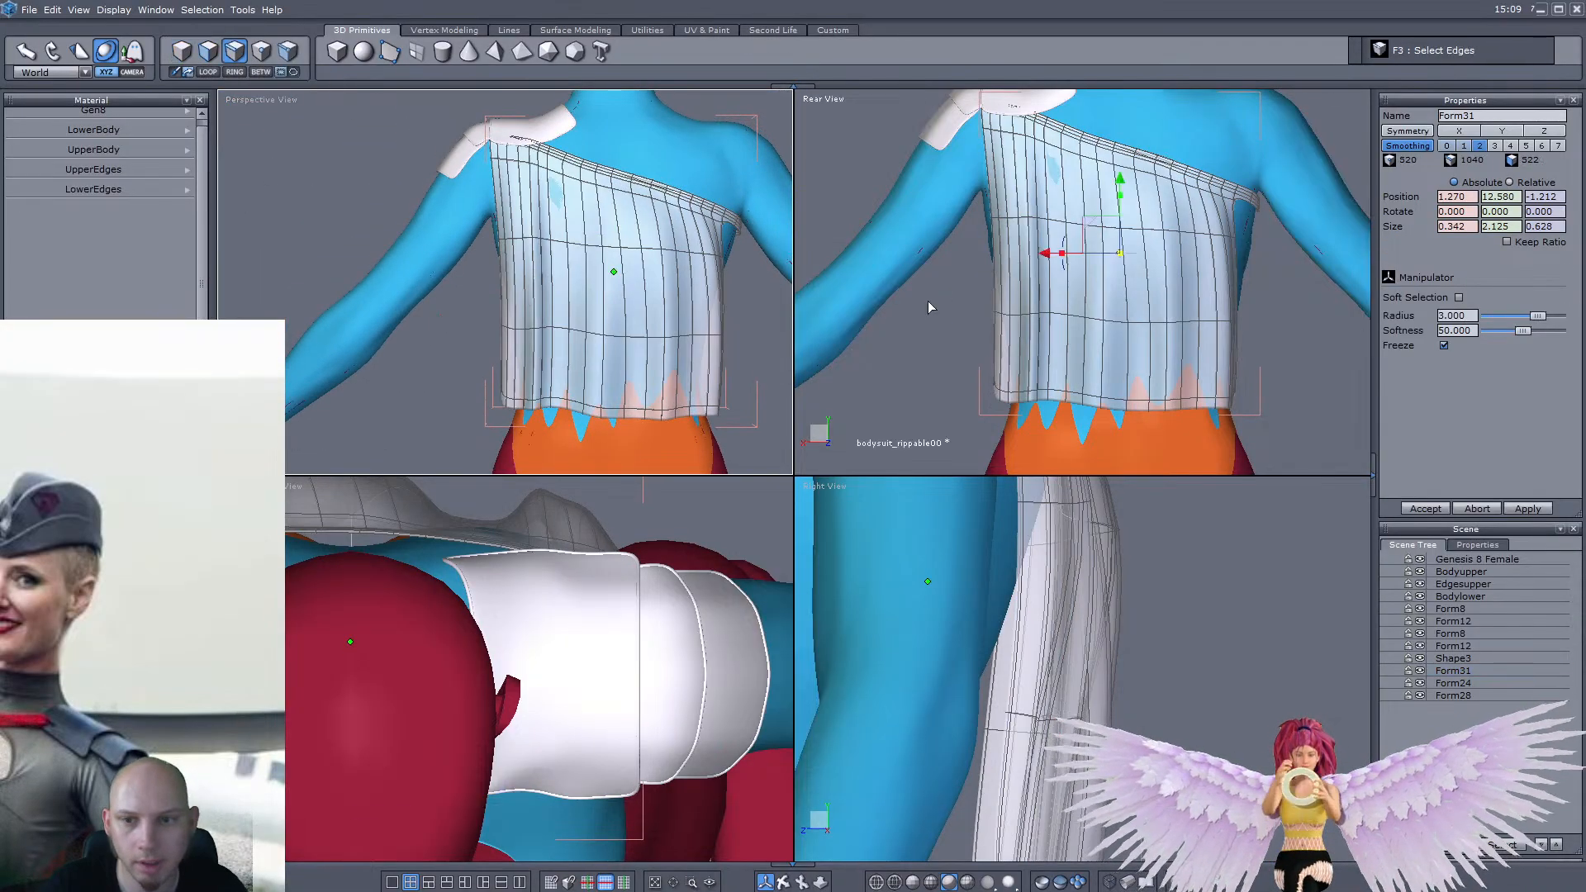
drag(942, 295, 1283, 356)
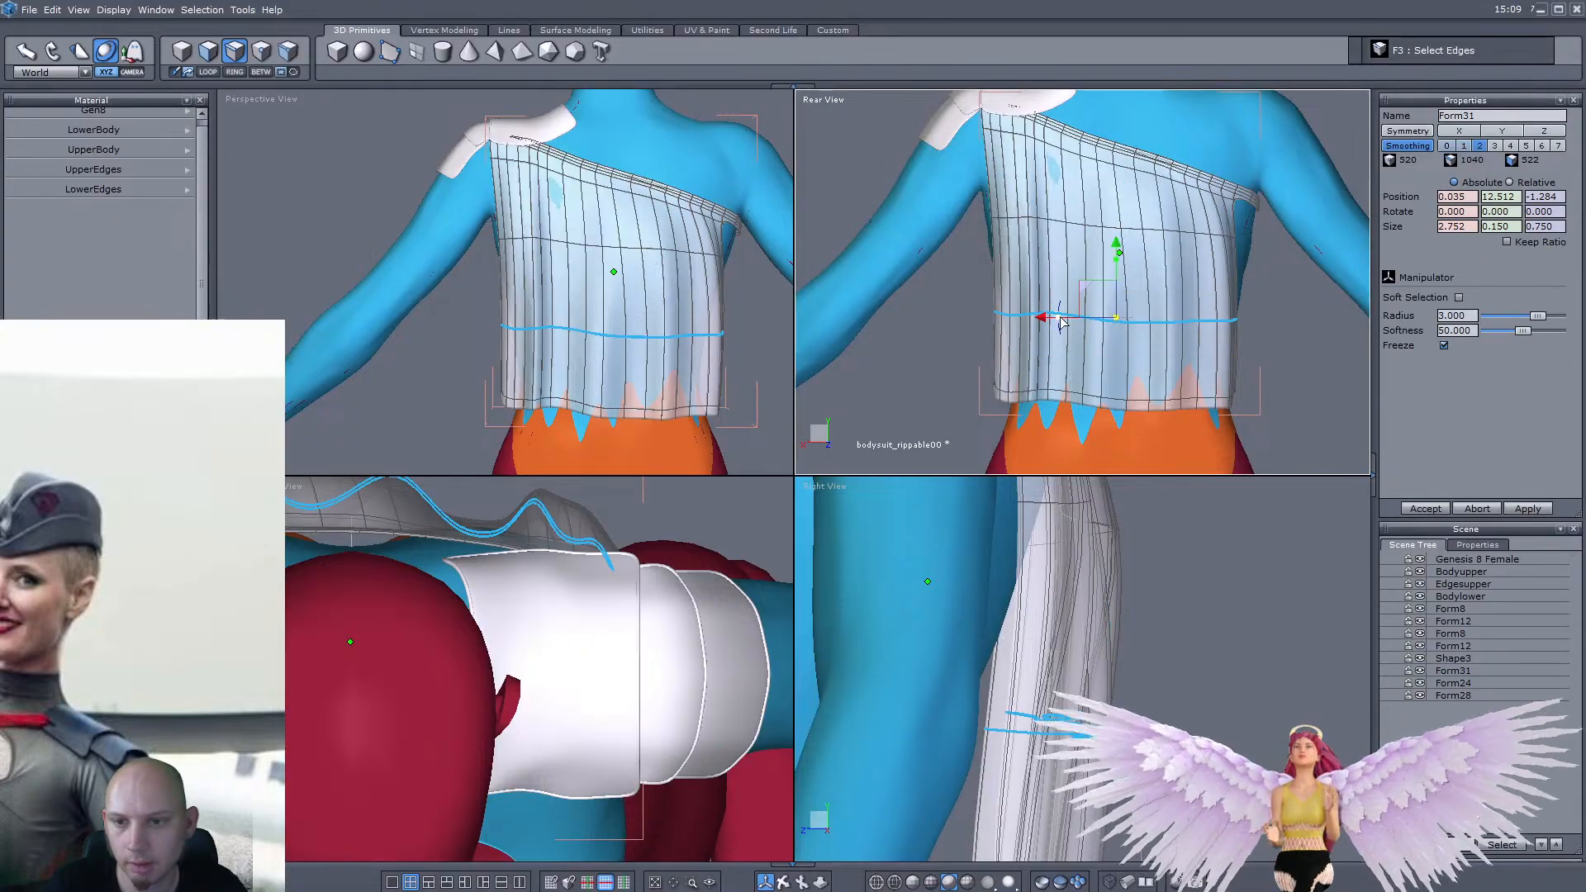
drag(1064, 322, 1174, 437)
drag(1056, 390, 1063, 391)
click(182, 51)
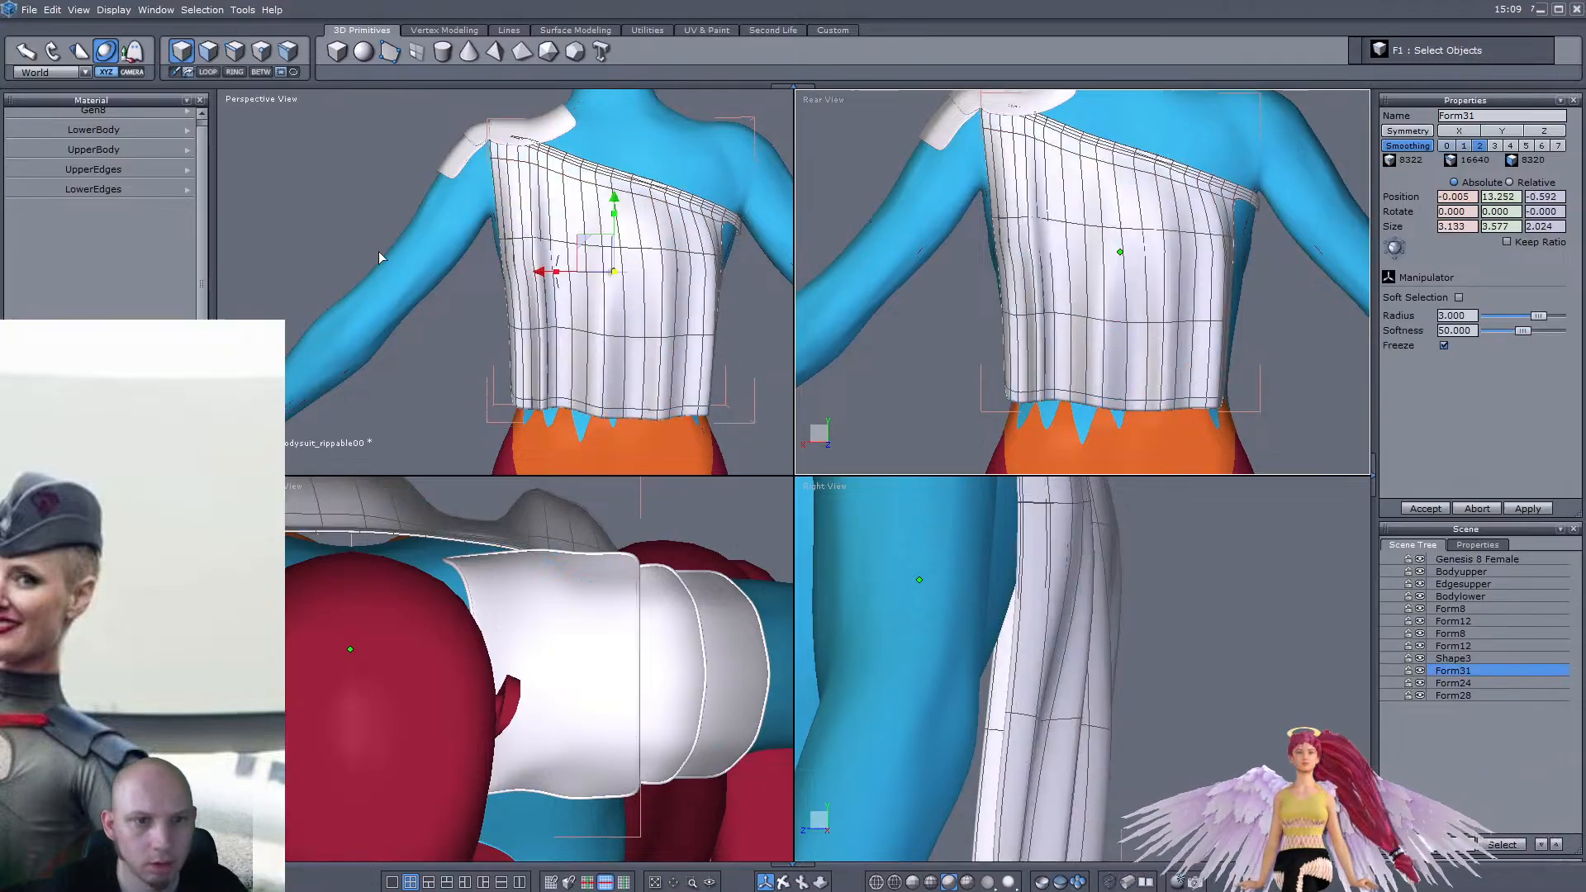
Select points on the cape's horizontal edge row at mid-back and pull them closer to the body
scroll(526, 195, up, 5)
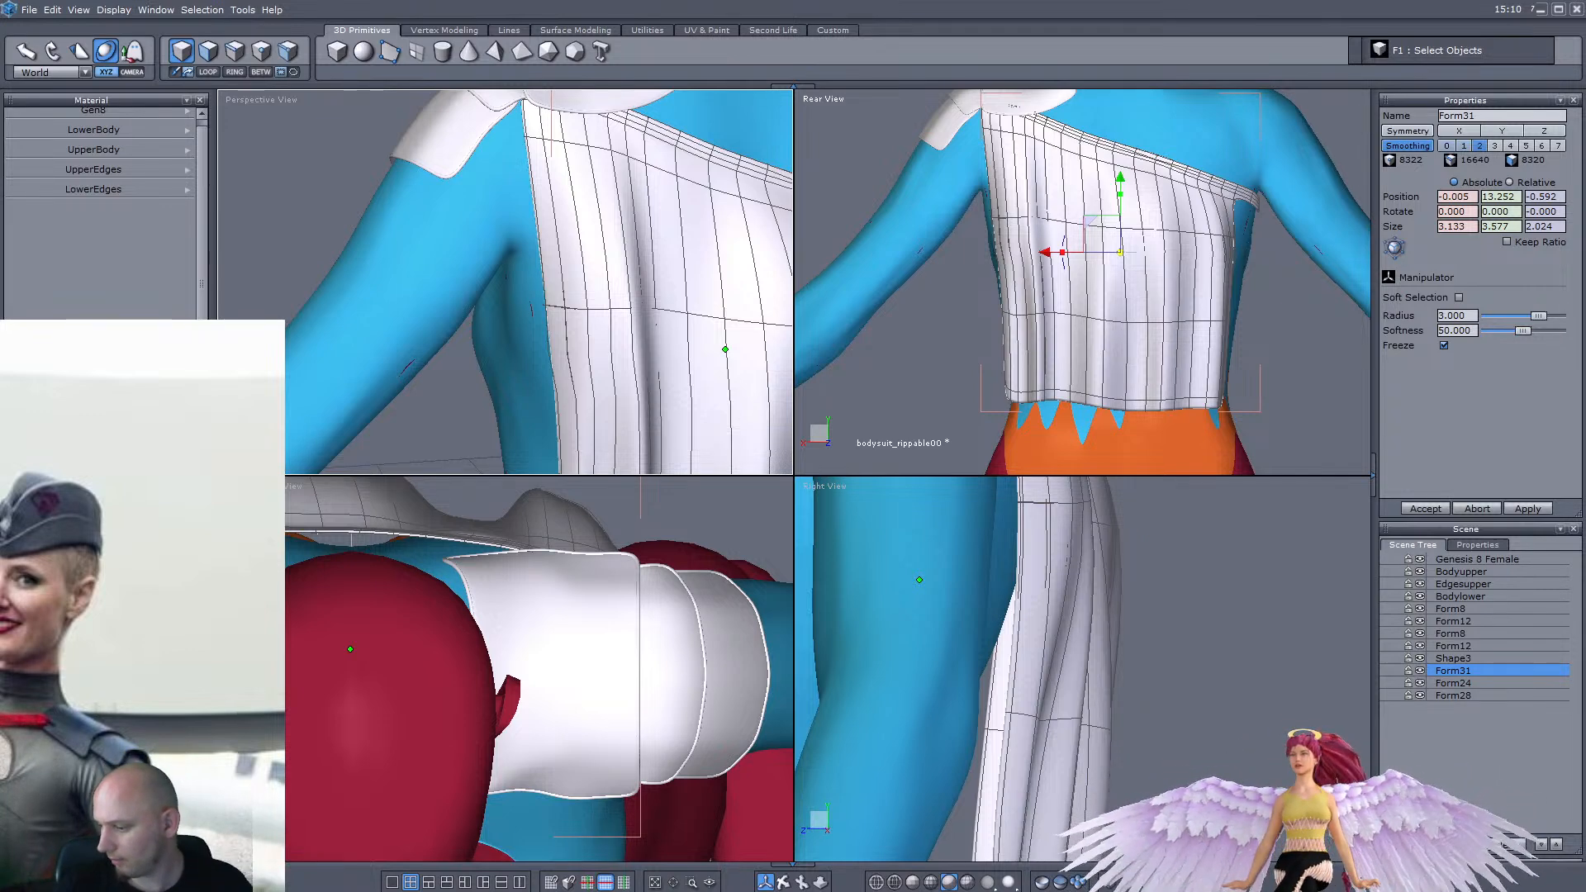
scroll(649, 397, down, 5)
middle_drag(650, 397, 514, 390)
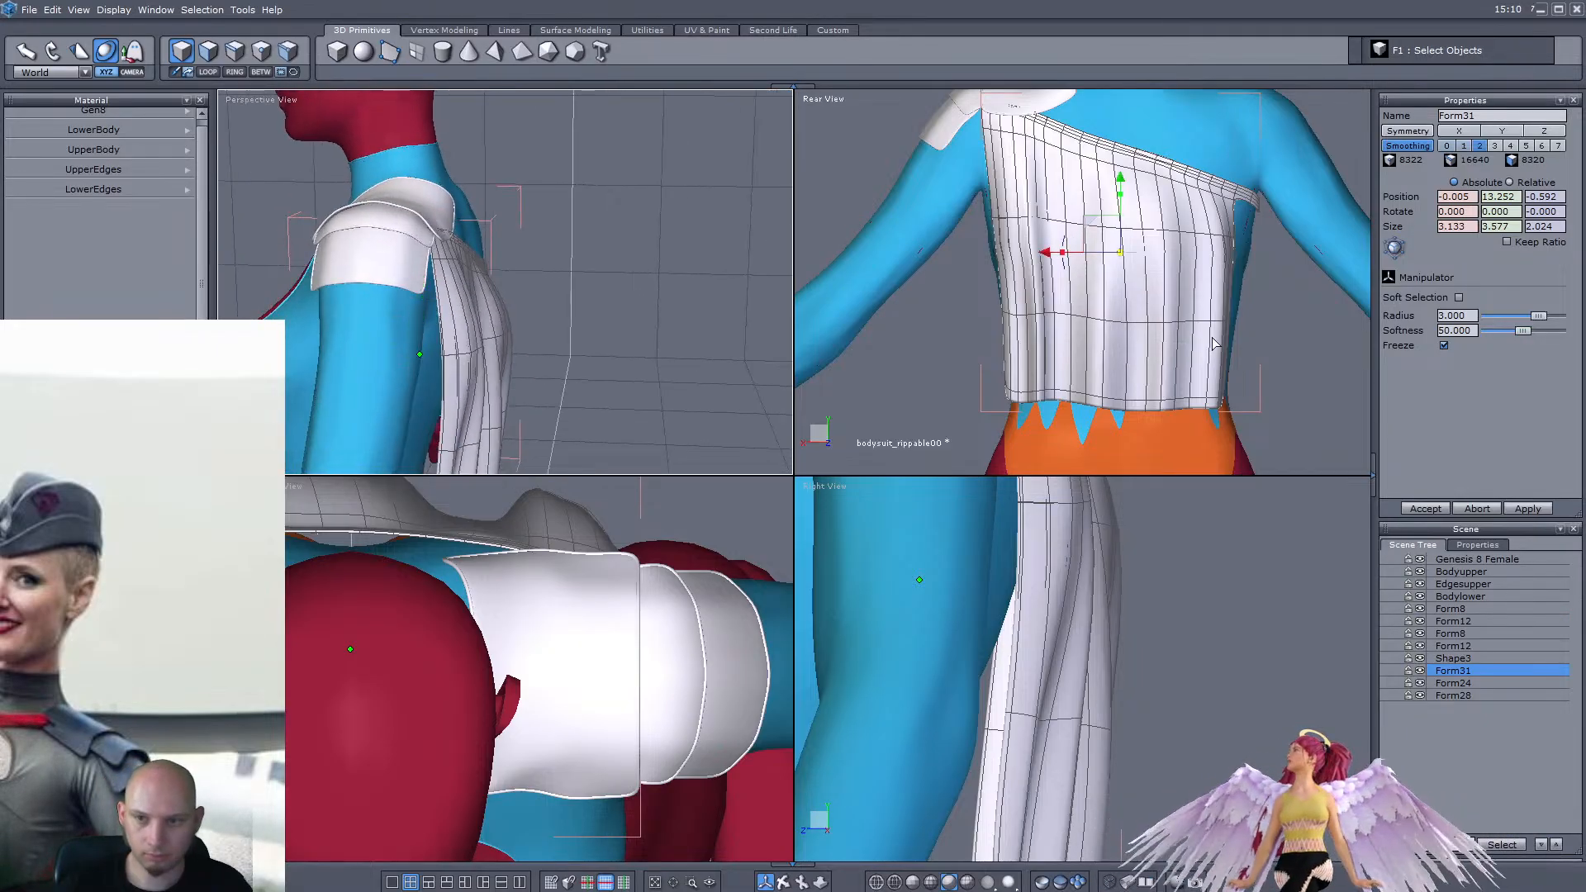
scroll(1122, 722, down, 5)
scroll(1129, 641, up, 5)
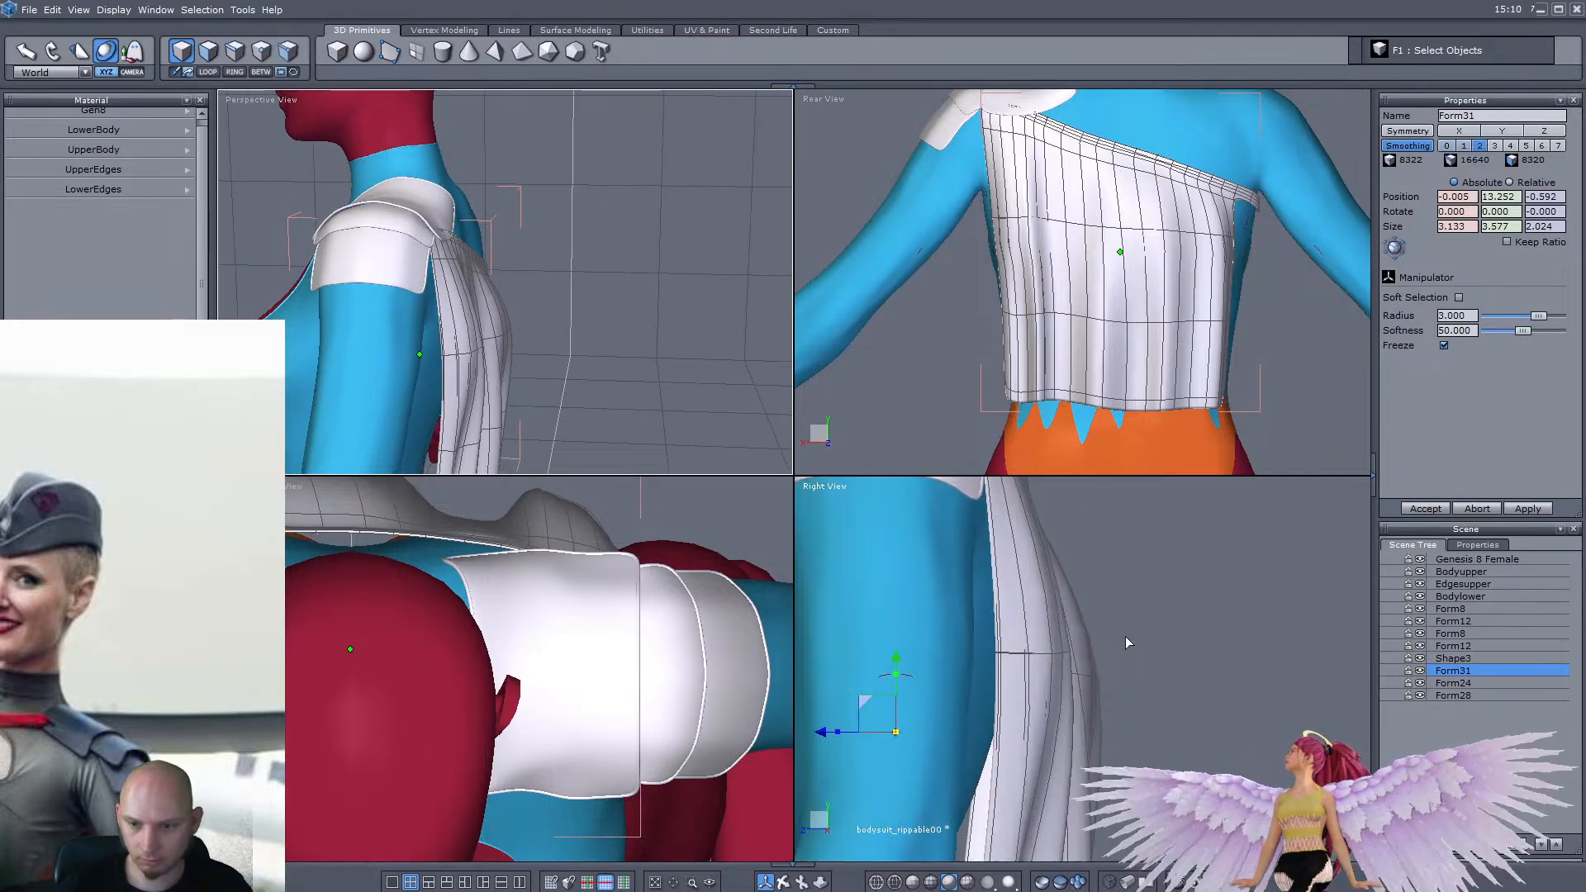
click(261, 50)
scroll(1143, 654, up, 3)
drag(1142, 655, 904, 635)
scroll(570, 330, down, 3)
middle_drag(571, 331, 305, 331)
scroll(413, 363, up, 3)
scroll(446, 383, down, 5)
middle_drag(446, 383, 893, 443)
middle_drag(512, 355, 286, 386)
scroll(536, 345, up, 3)
scroll(536, 345, up, 3)
scroll(520, 225, up, 6)
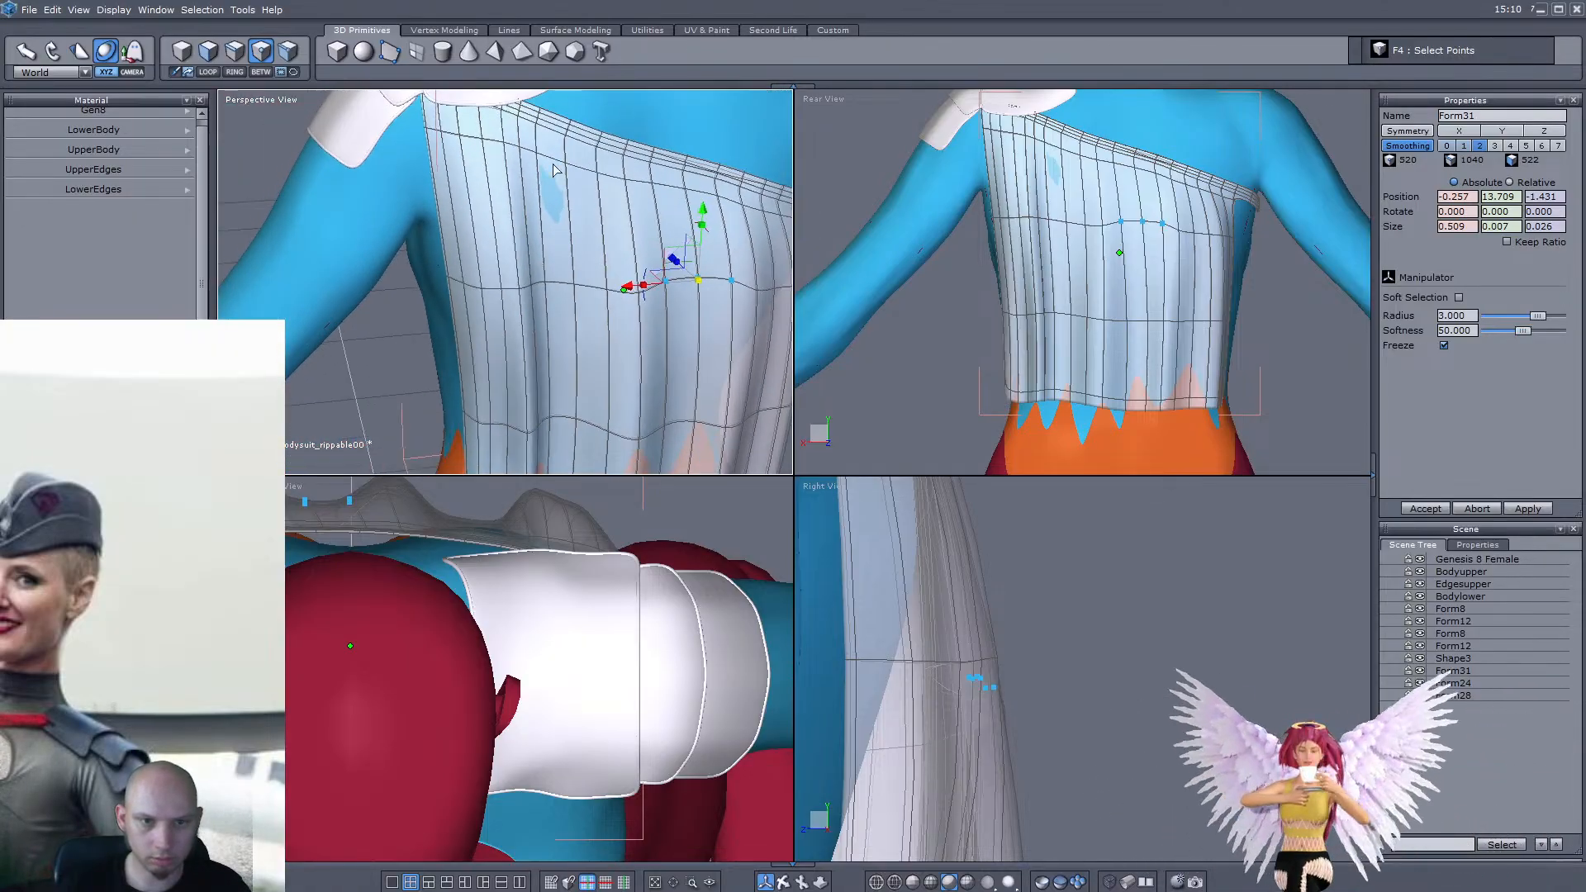
Adjust the cape points just under the strap near the shoulder pad and save the file
drag(486, 188, 594, 256)
middle_drag(541, 278, 585, 266)
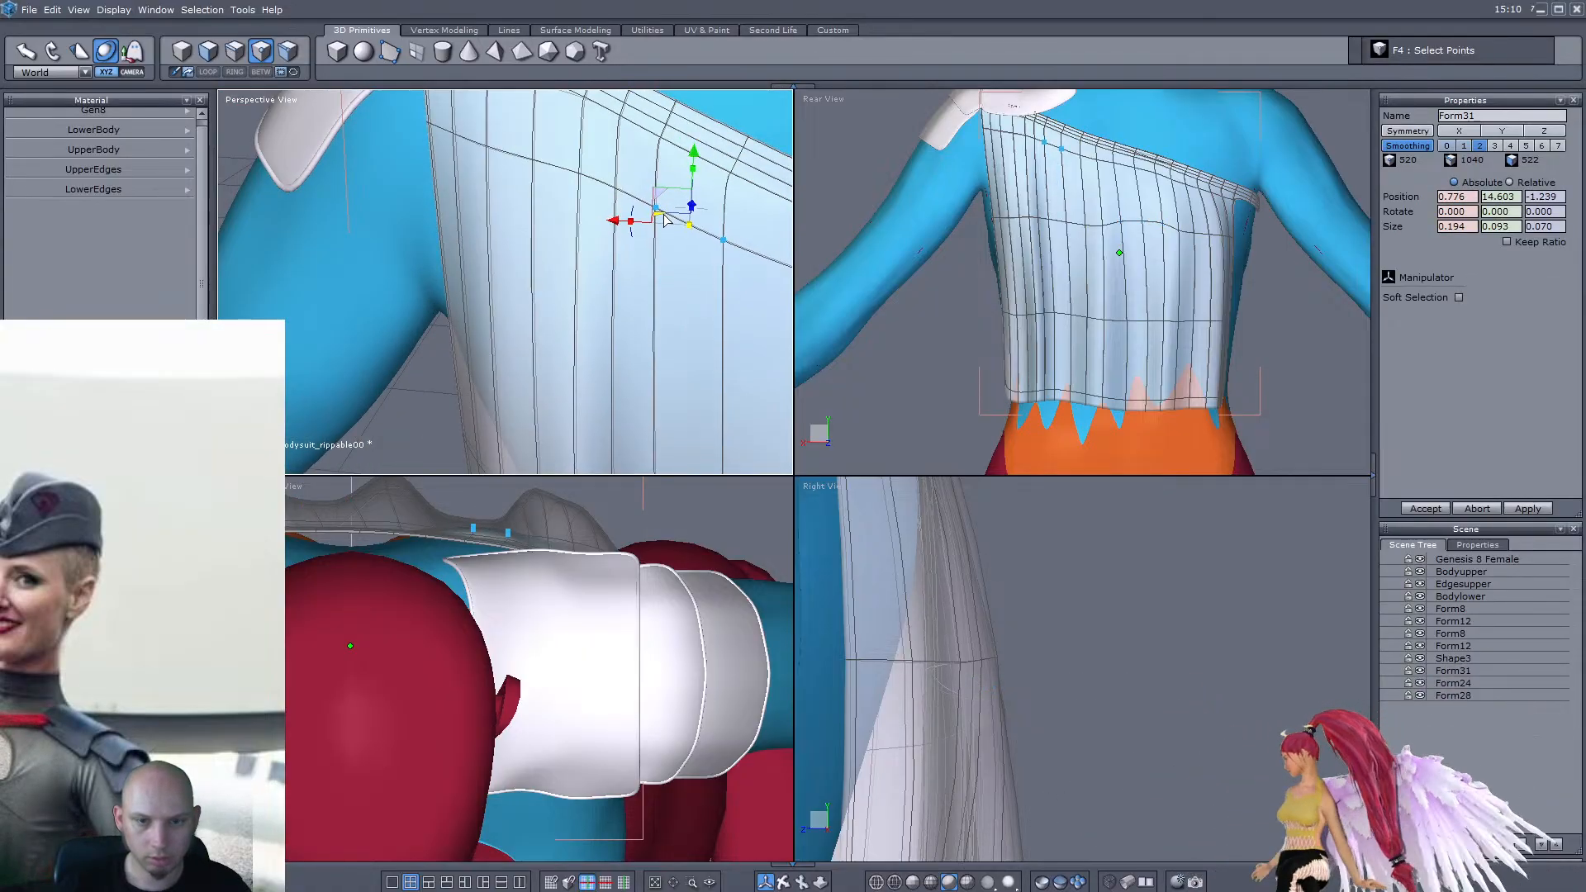
scroll(300, 142, down, 5)
click(189, 55)
key(ctrl+s)
Examine the outfit's torso and hips from the front
middle_drag(495, 359, 625, 310)
scroll(727, 322, down, 4)
scroll(692, 258, up, 4)
scroll(691, 257, down, 2)
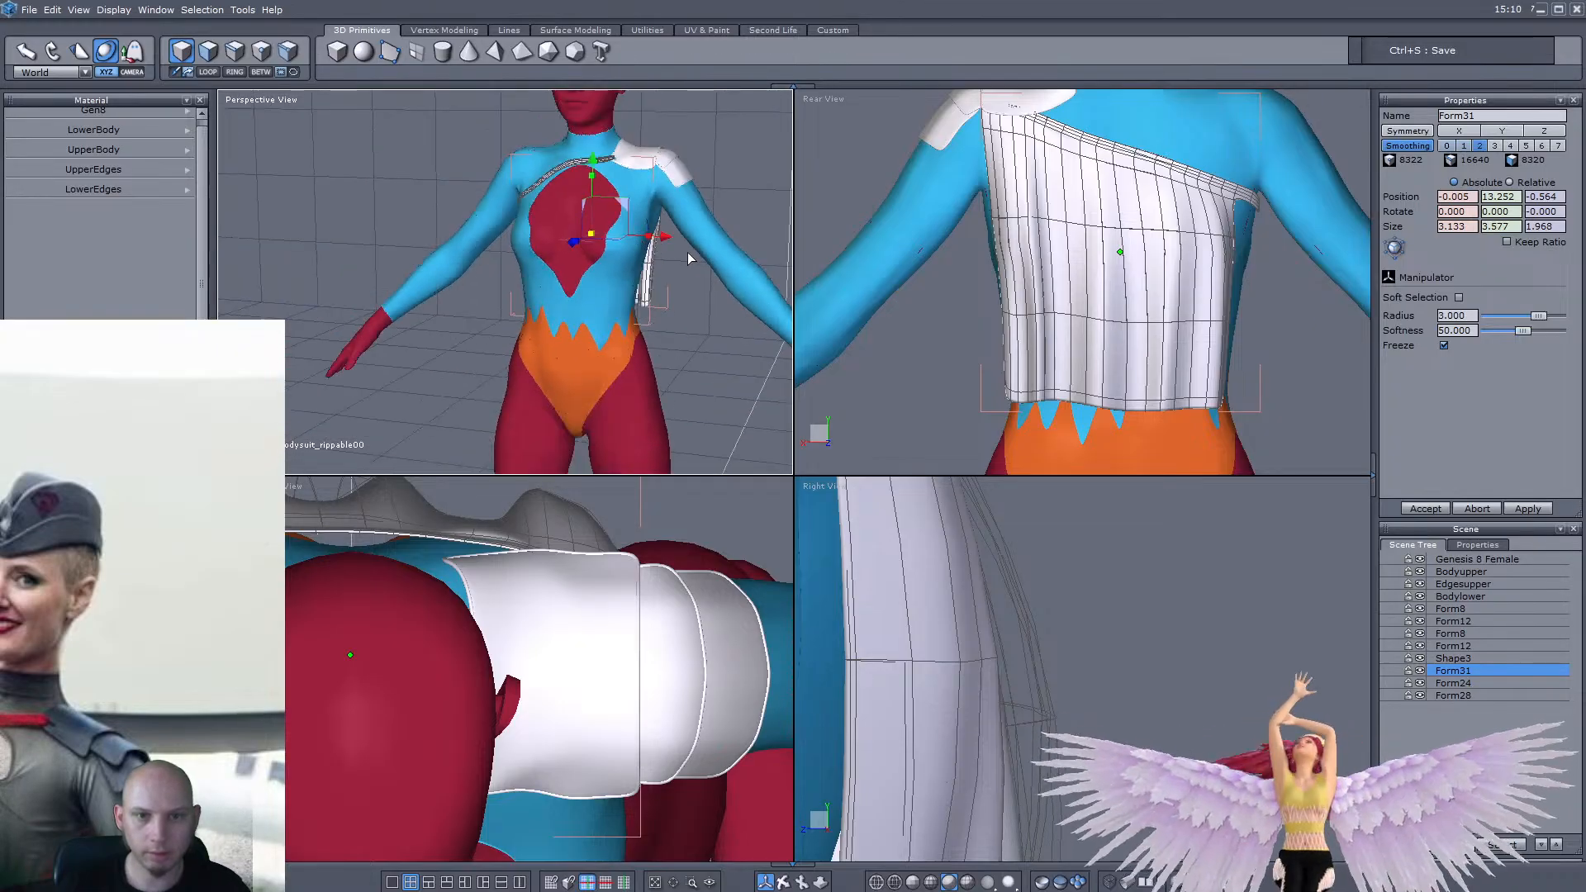
scroll(689, 162, up, 4)
scroll(687, 202, down, 5)
scroll(678, 266, up, 5)
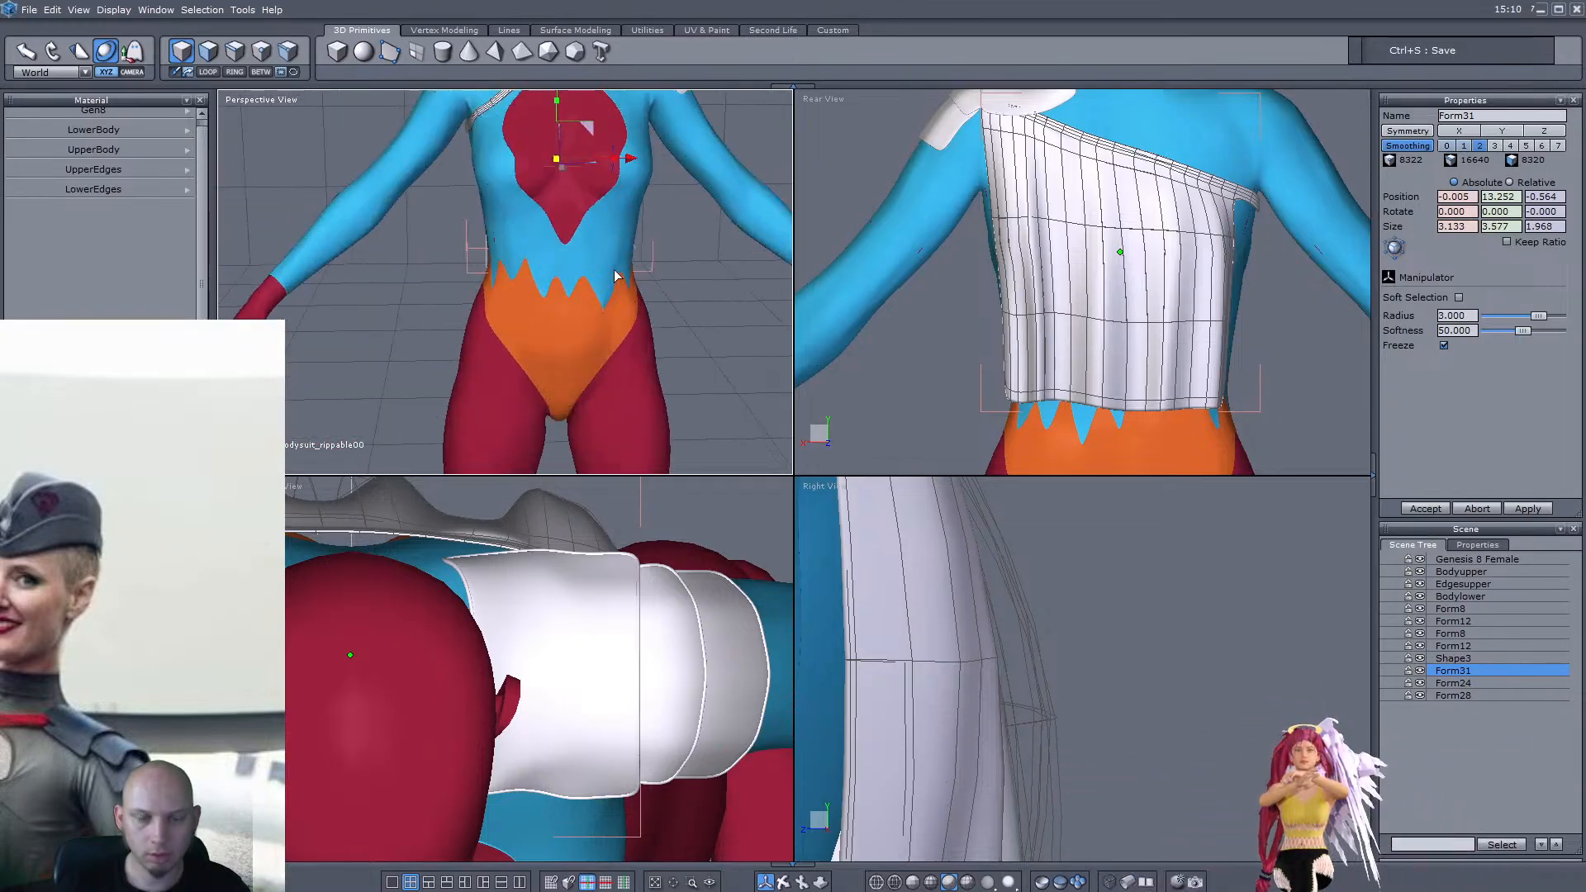
scroll(615, 276, down, 5)
Select the edge loops around both leg openings of the lower bodysuit
middle_drag(285, 286, 657, 296)
scroll(341, 323, up, 4)
click(476, 337)
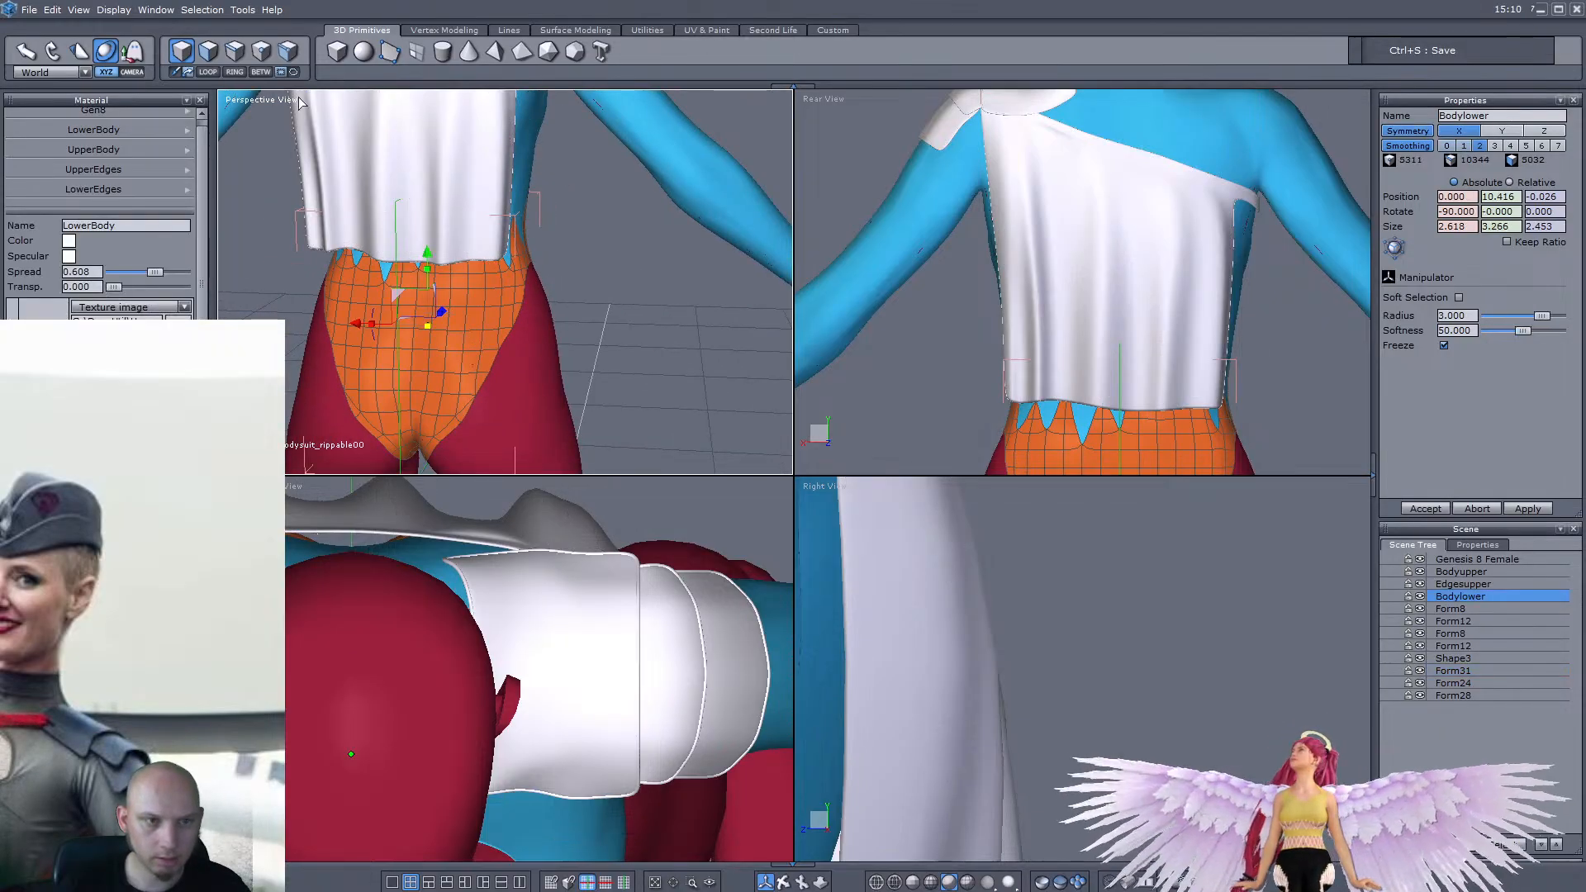
click(234, 52)
click(507, 341)
middle_drag(507, 343, 354, 365)
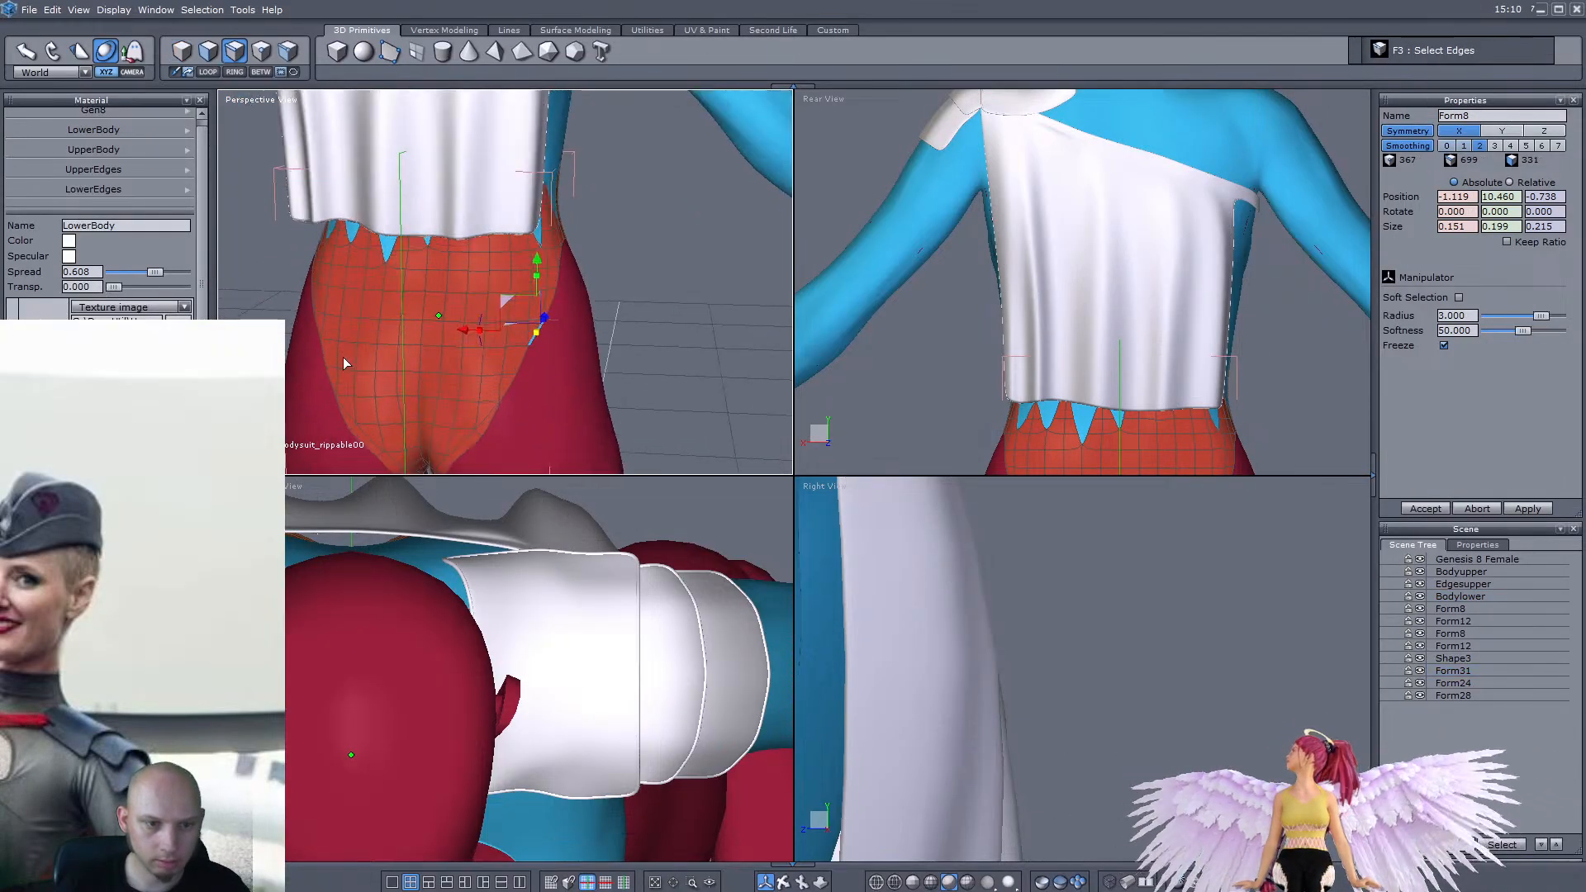
key(l)
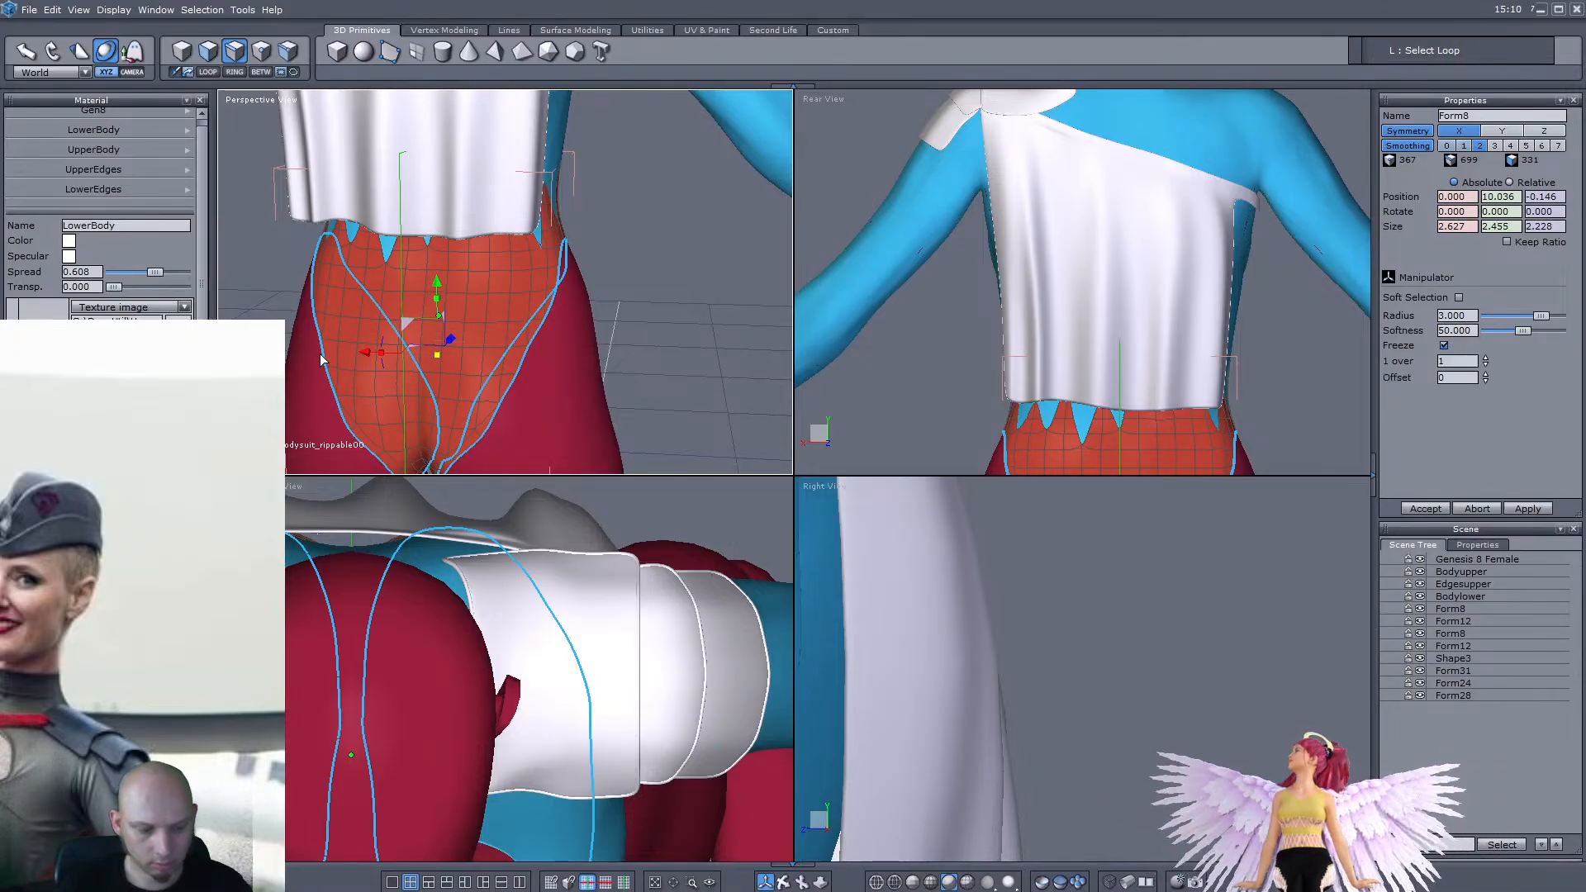
Turn the leg-opening loops into thin tube trims with a thickness of 0.015, 8 points and smoothing level 2
key(alt+t)
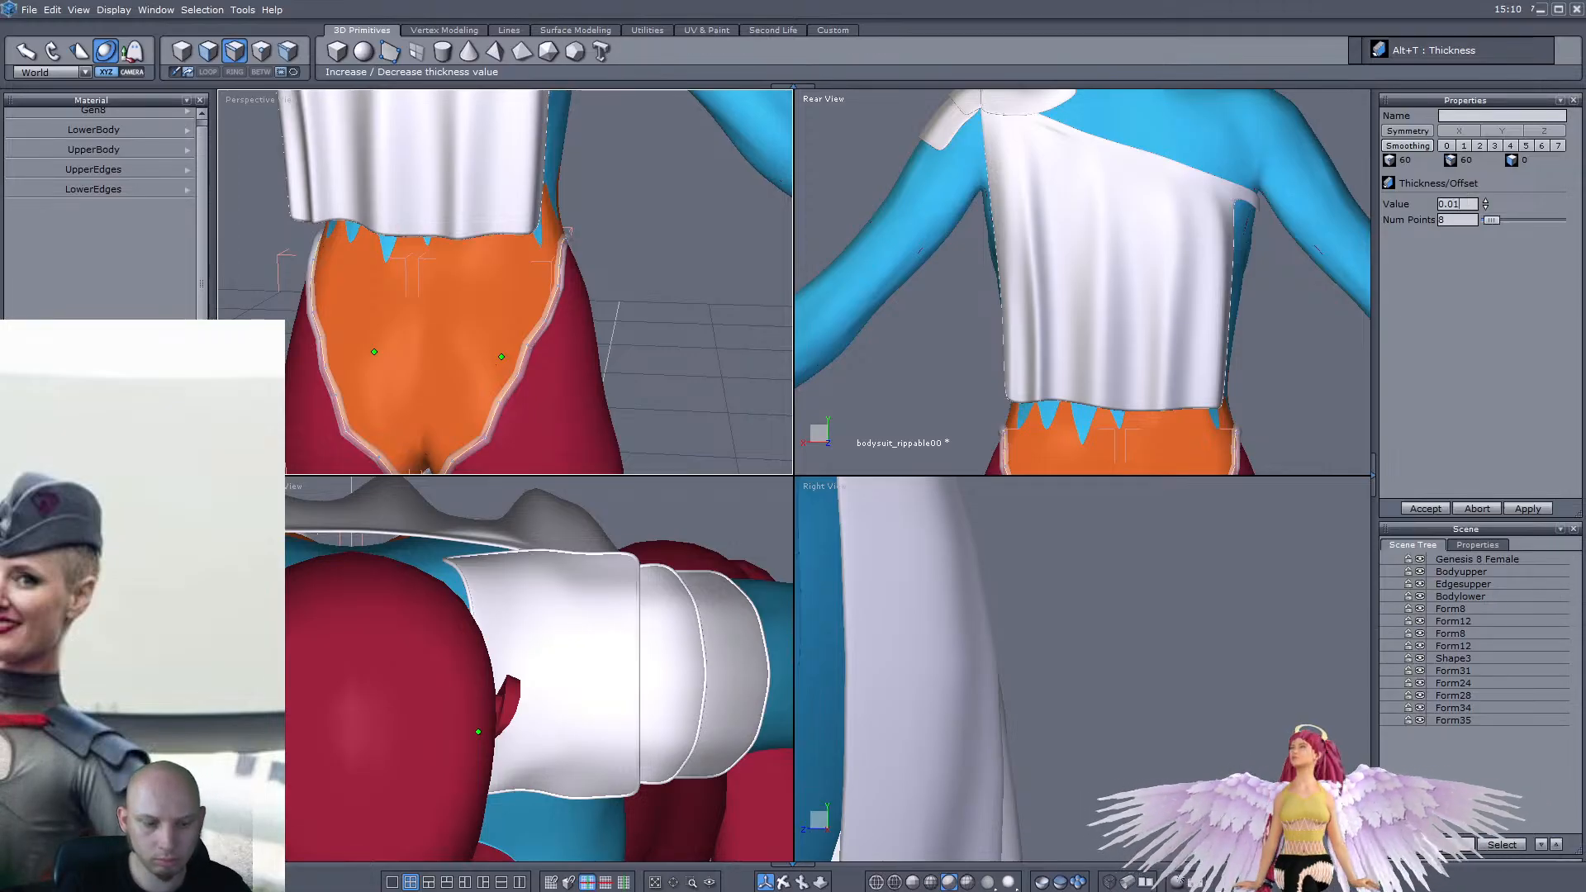
text(5)
key(Return)
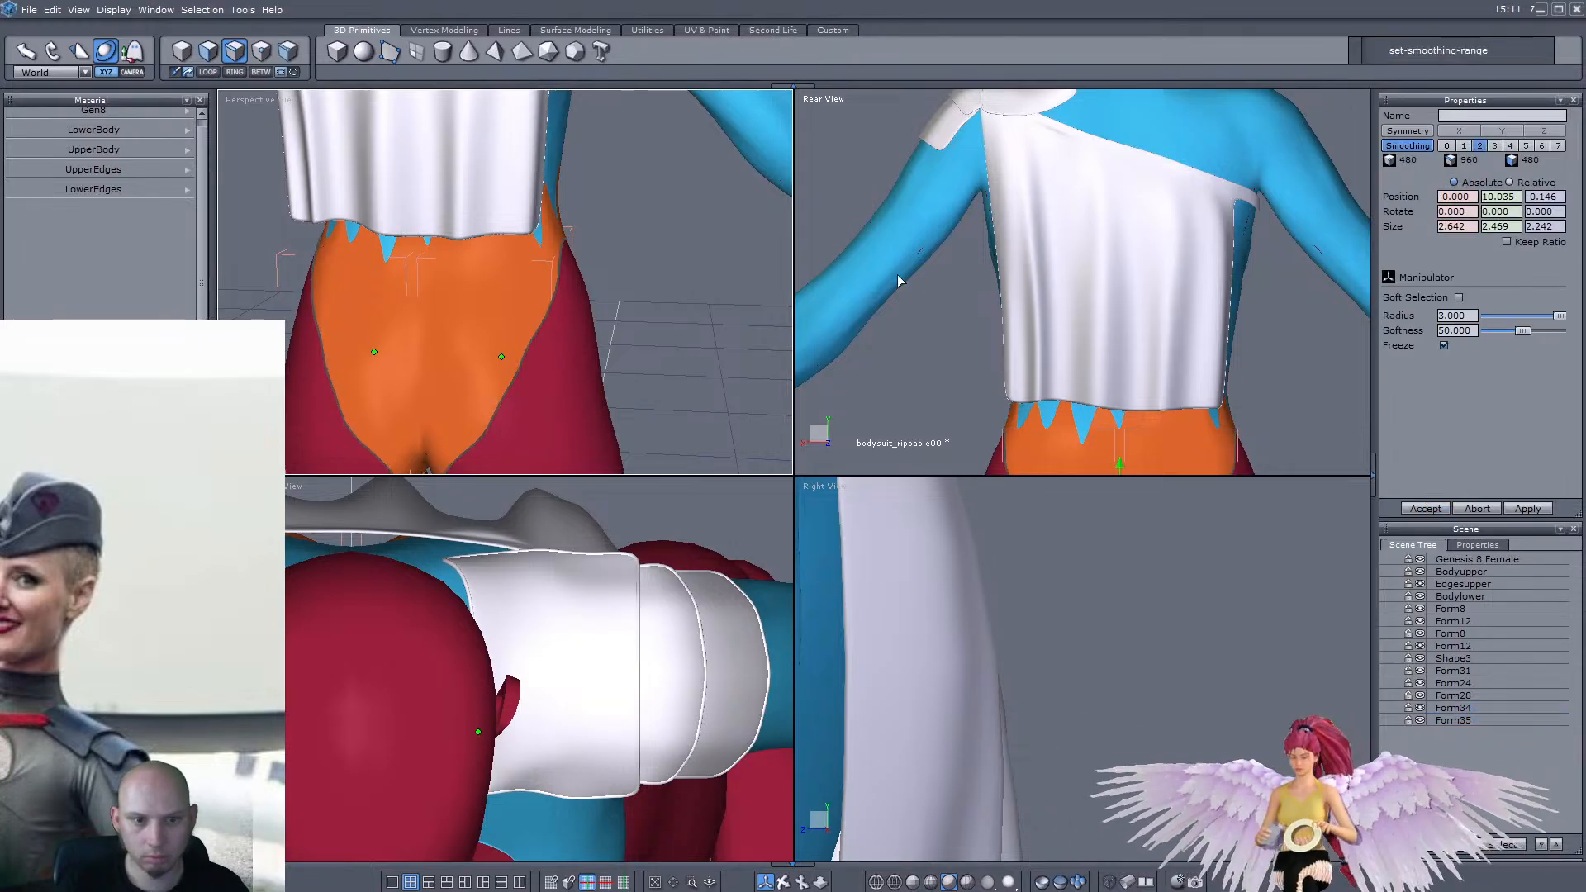
Weld the two leg-opening trims into a single object
click(181, 51)
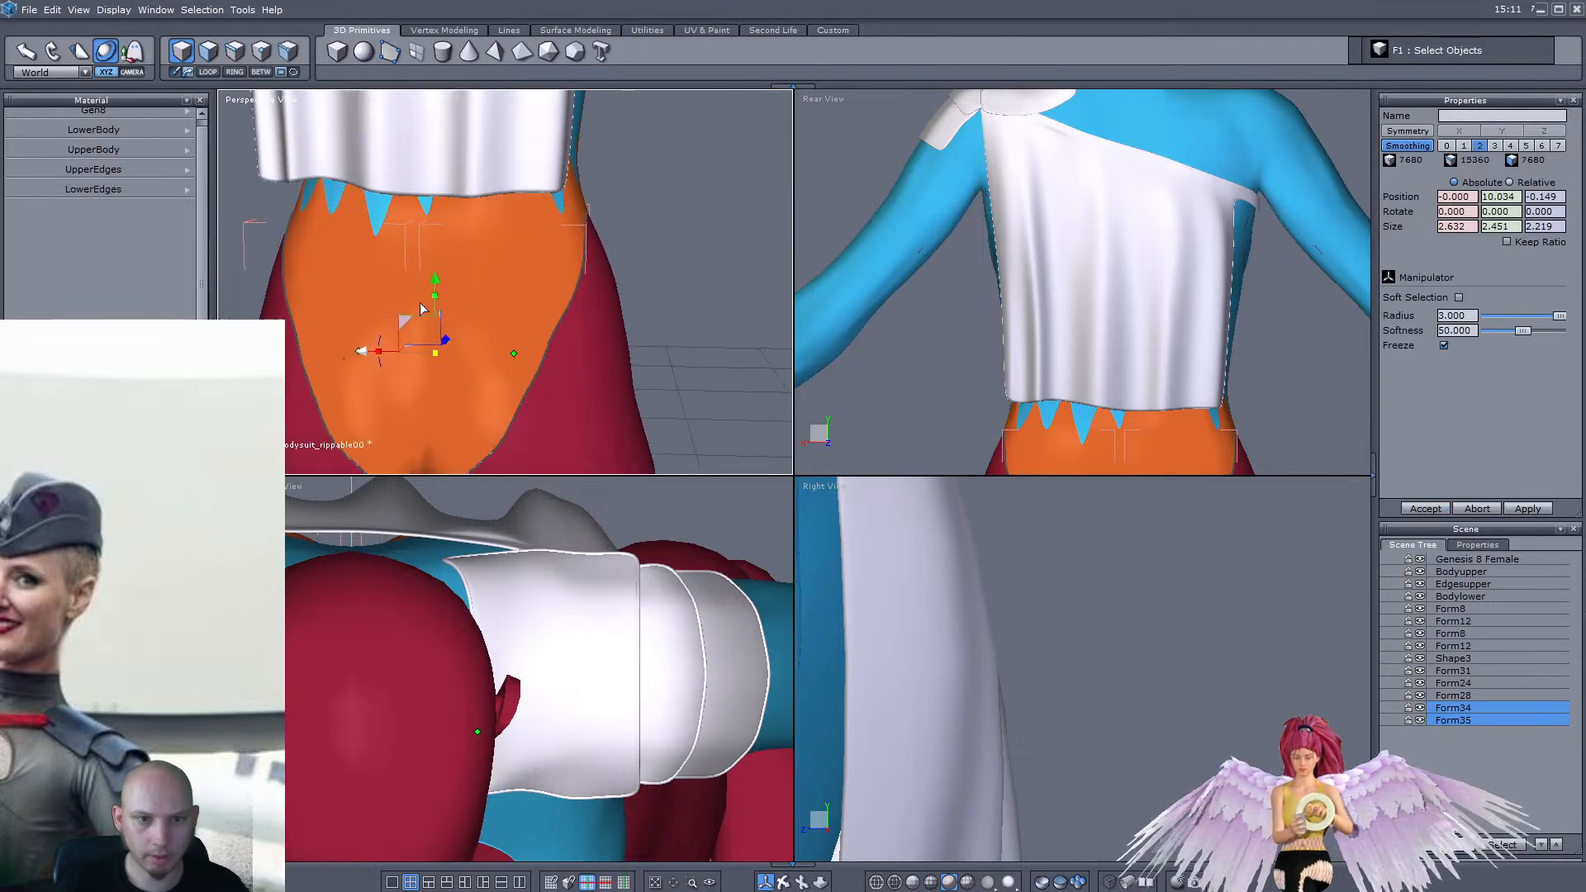
middle_drag(371, 300, 676, 318)
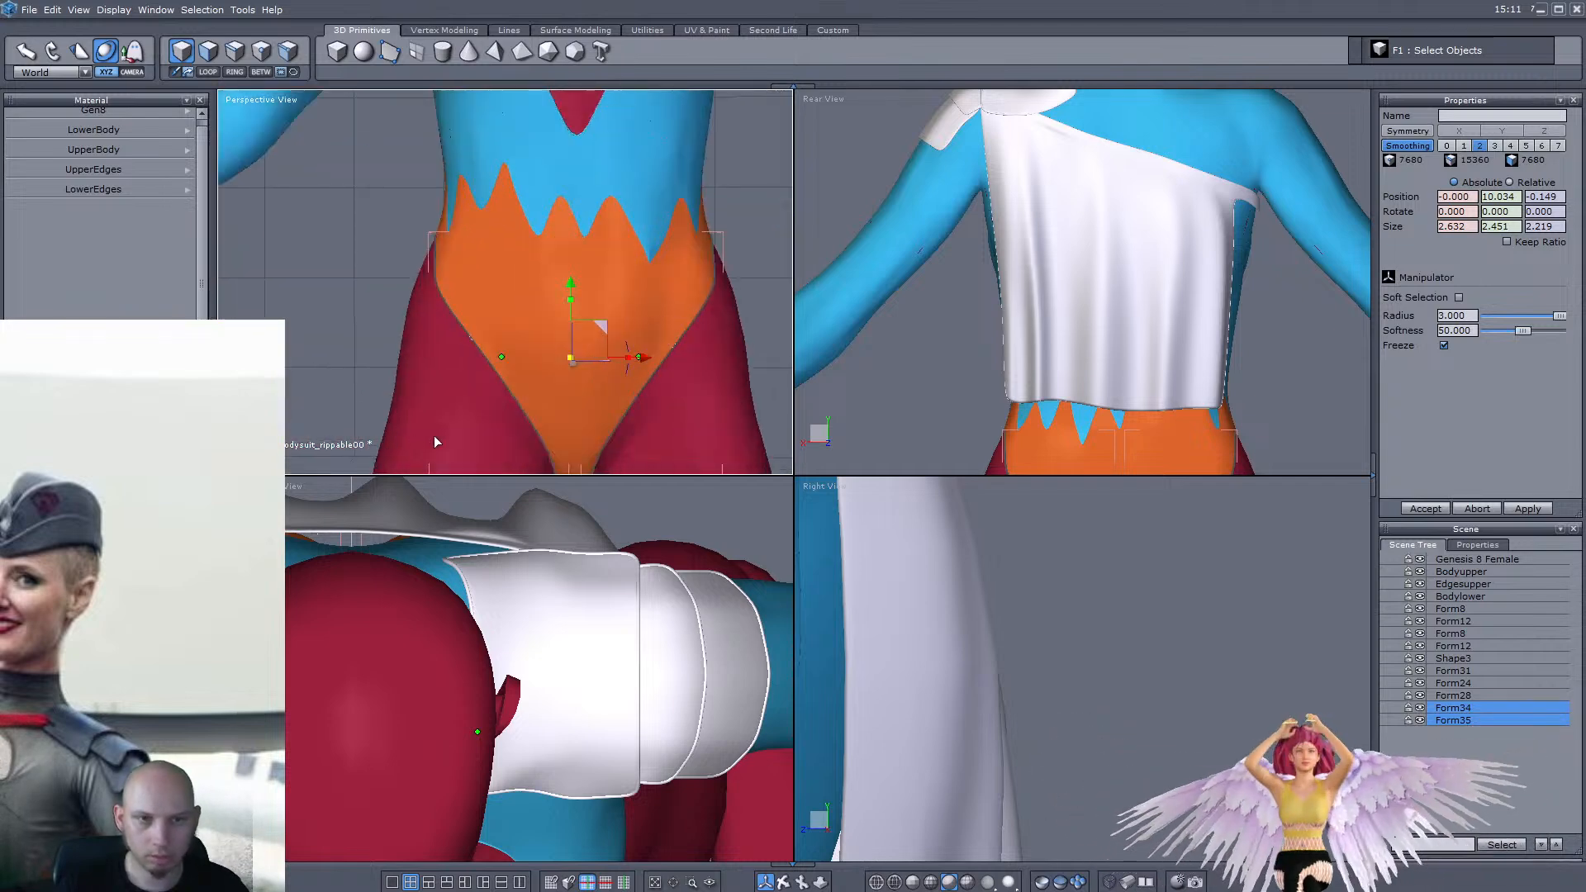
click(445, 30)
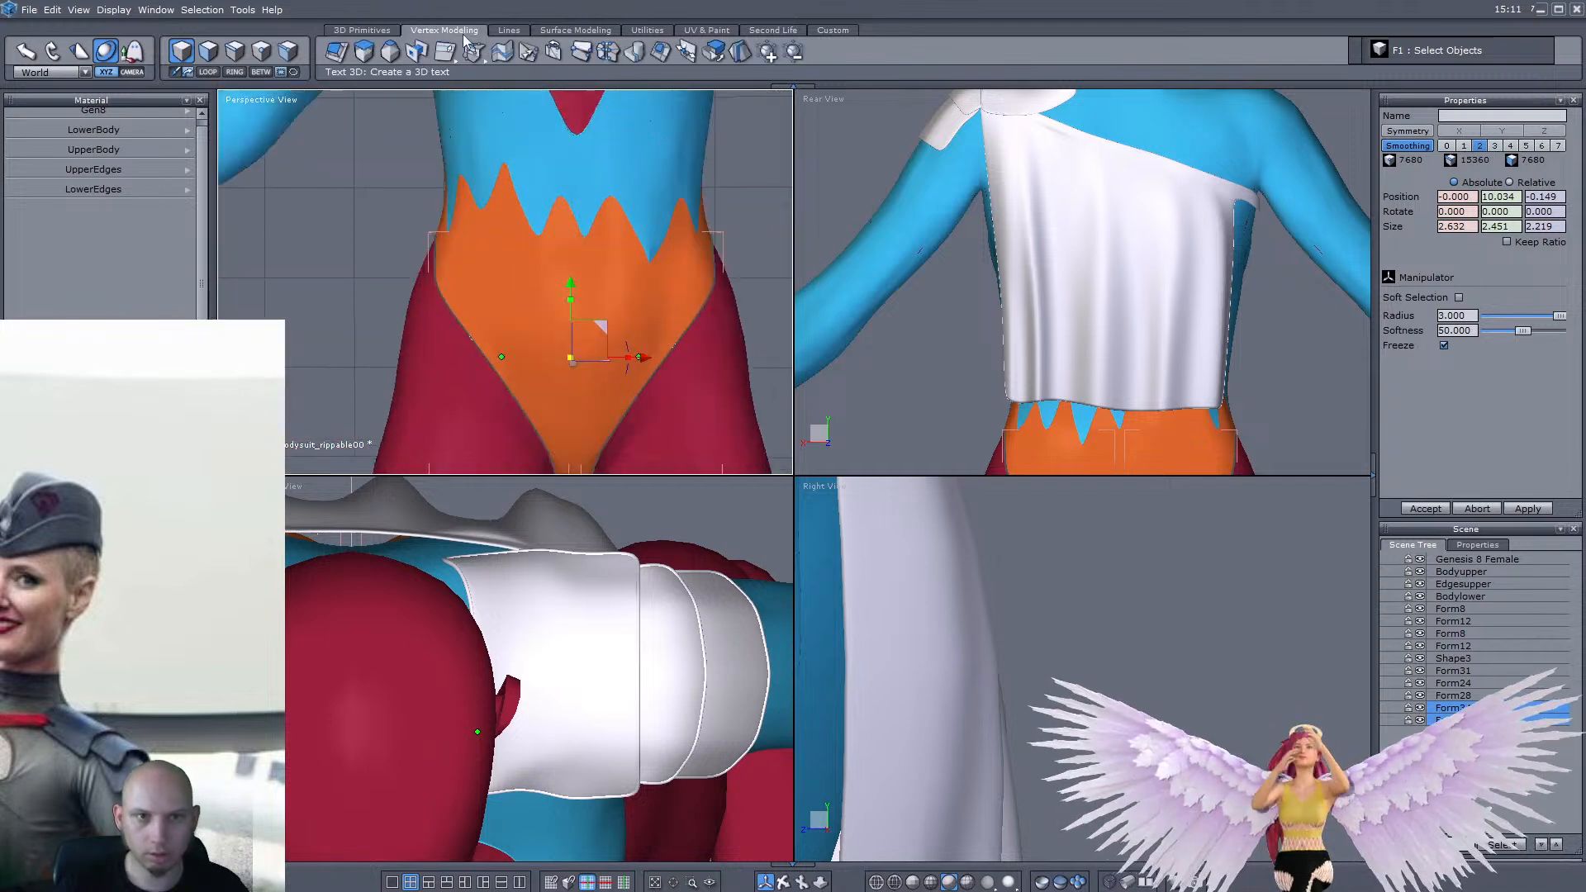
click(644, 52)
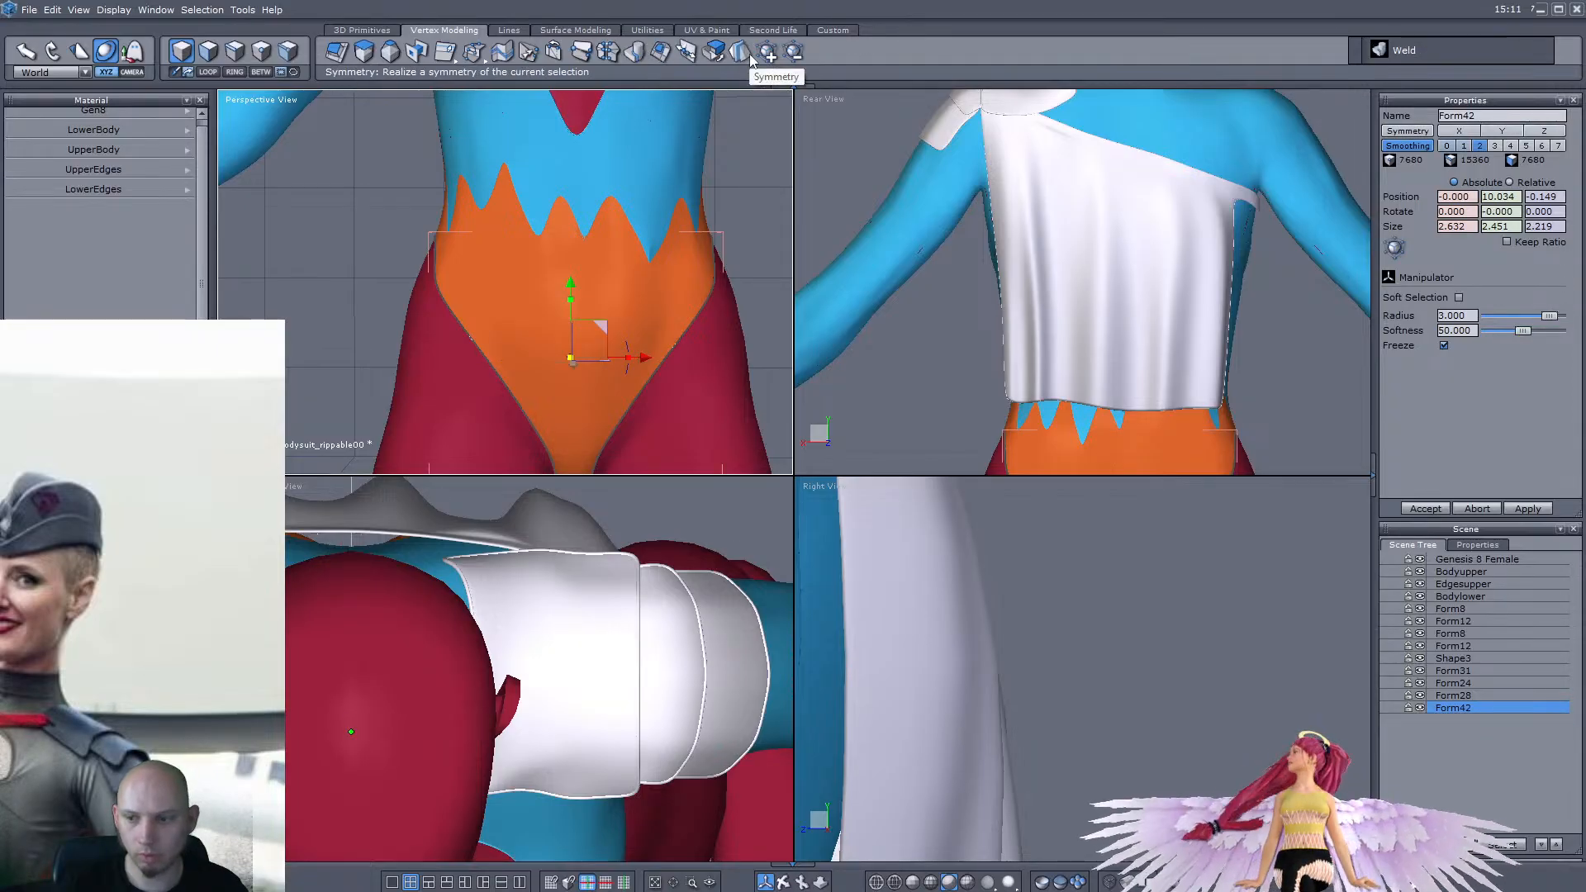
Apply a cubic UV projection to the leg-opening trim and name its material LowerEdges
click(647, 31)
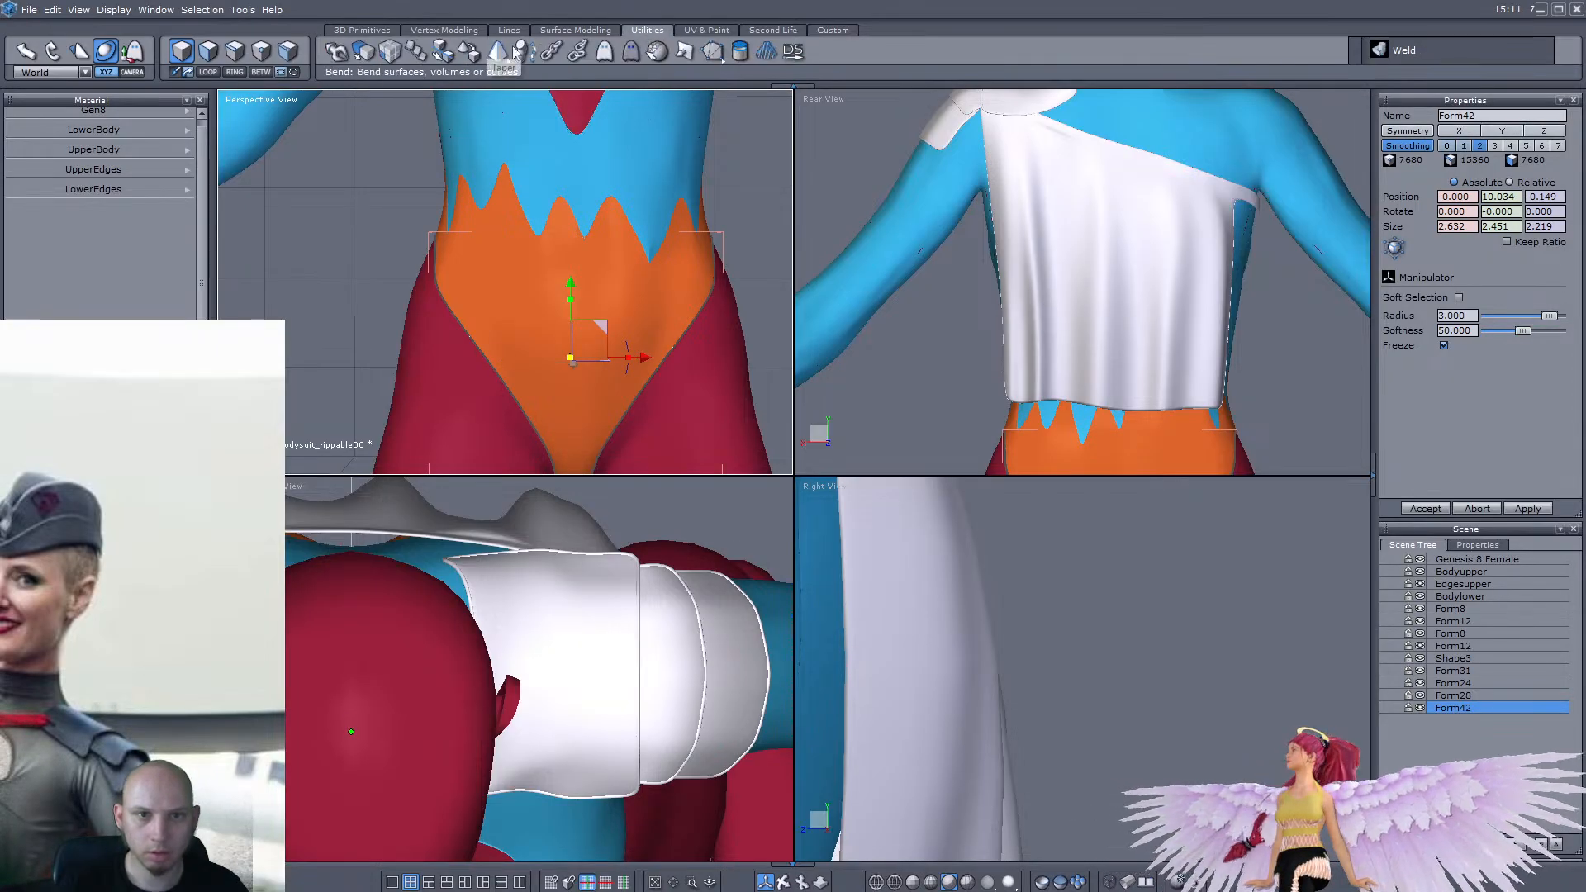
click(708, 30)
click(410, 53)
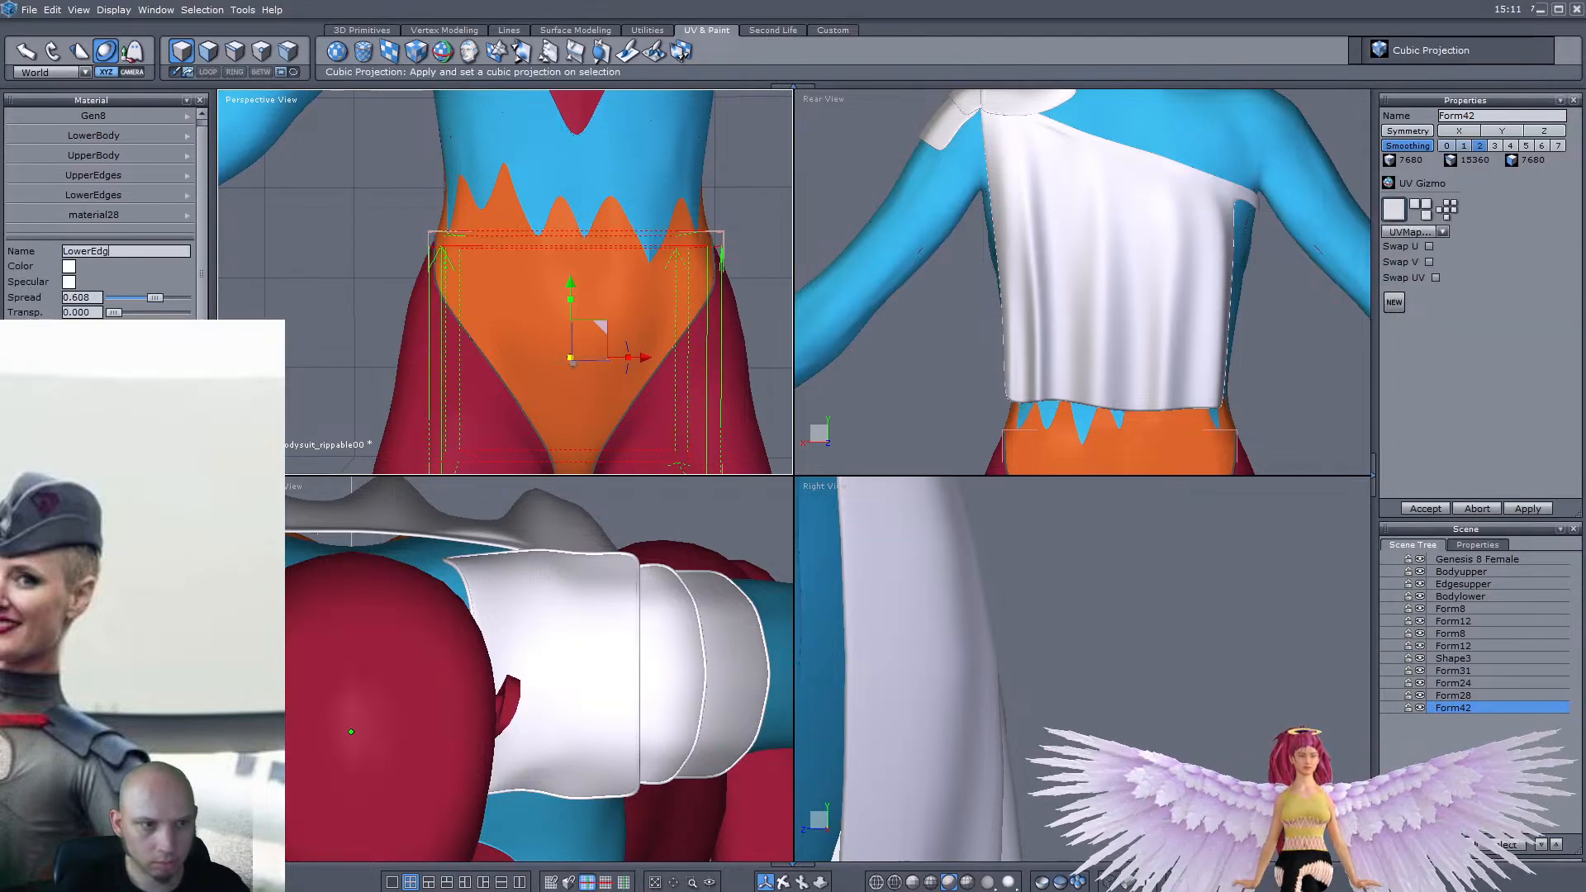
key(Return)
click(874, 499)
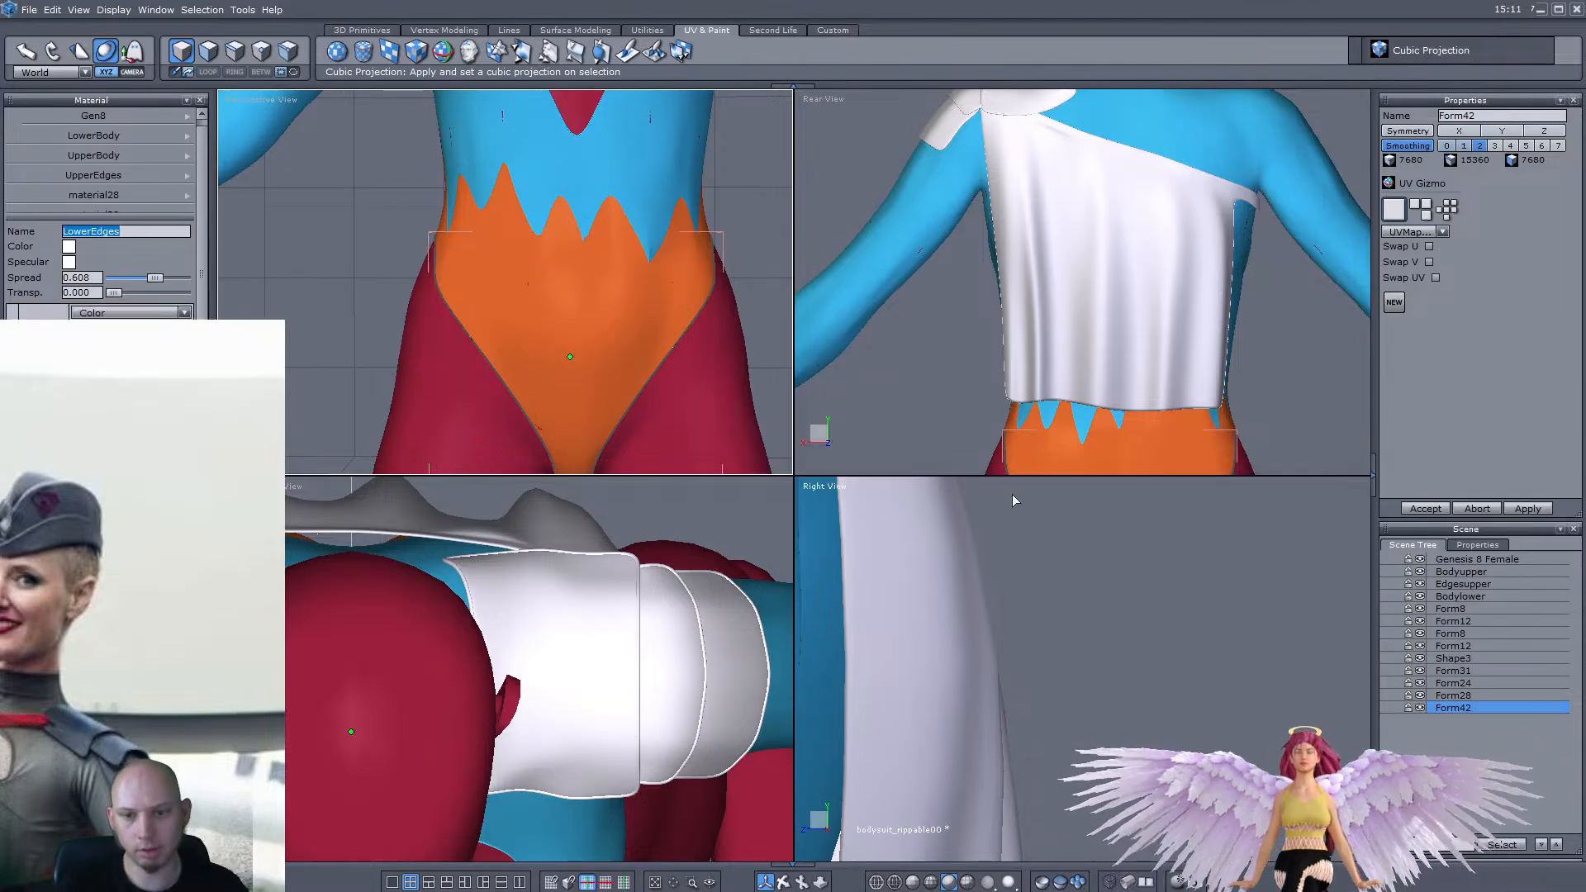
key(Return)
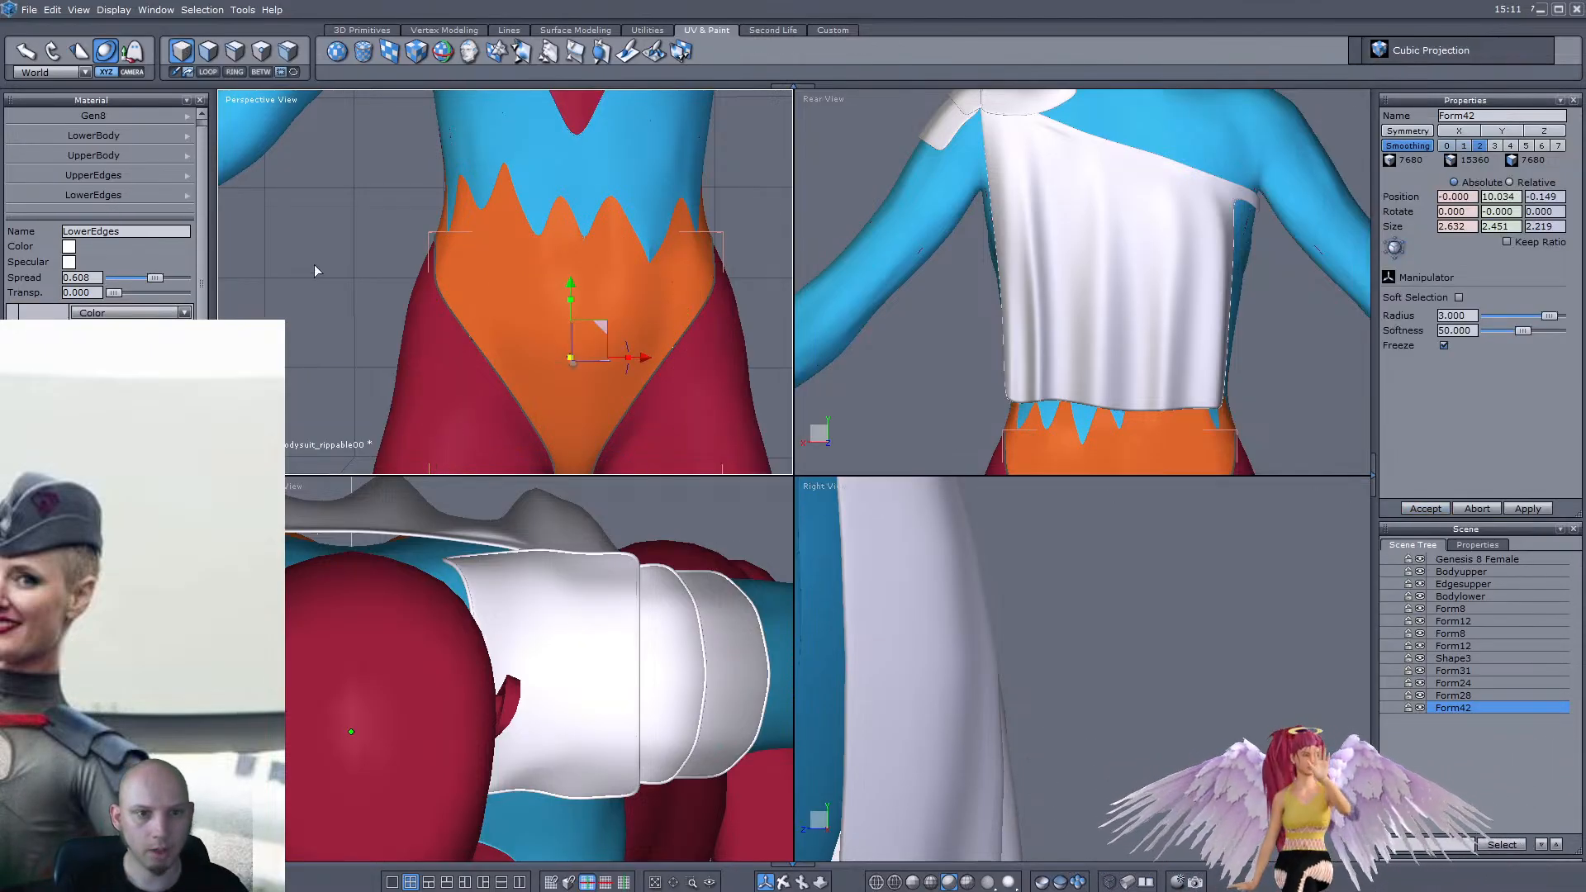
Select the three plates of the shoulder pad together
scroll(395, 376, down, 6)
click(416, 374)
click(535, 314)
scroll(508, 242, up, 6)
scroll(577, 289, down, 3)
scroll(532, 315, up, 3)
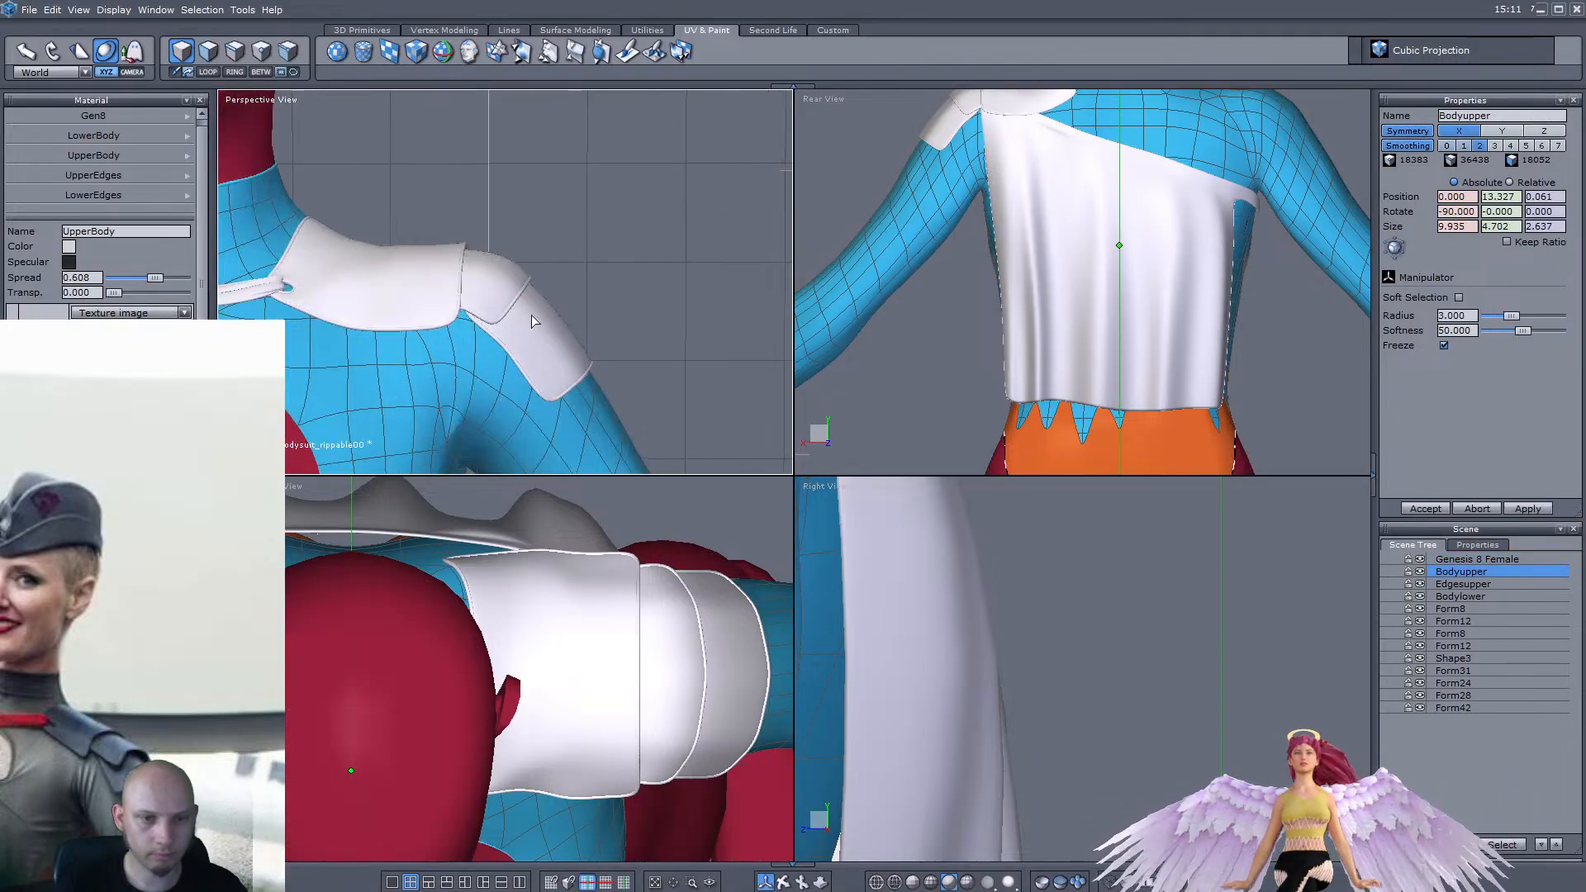
click(533, 314)
shift+click(410, 274)
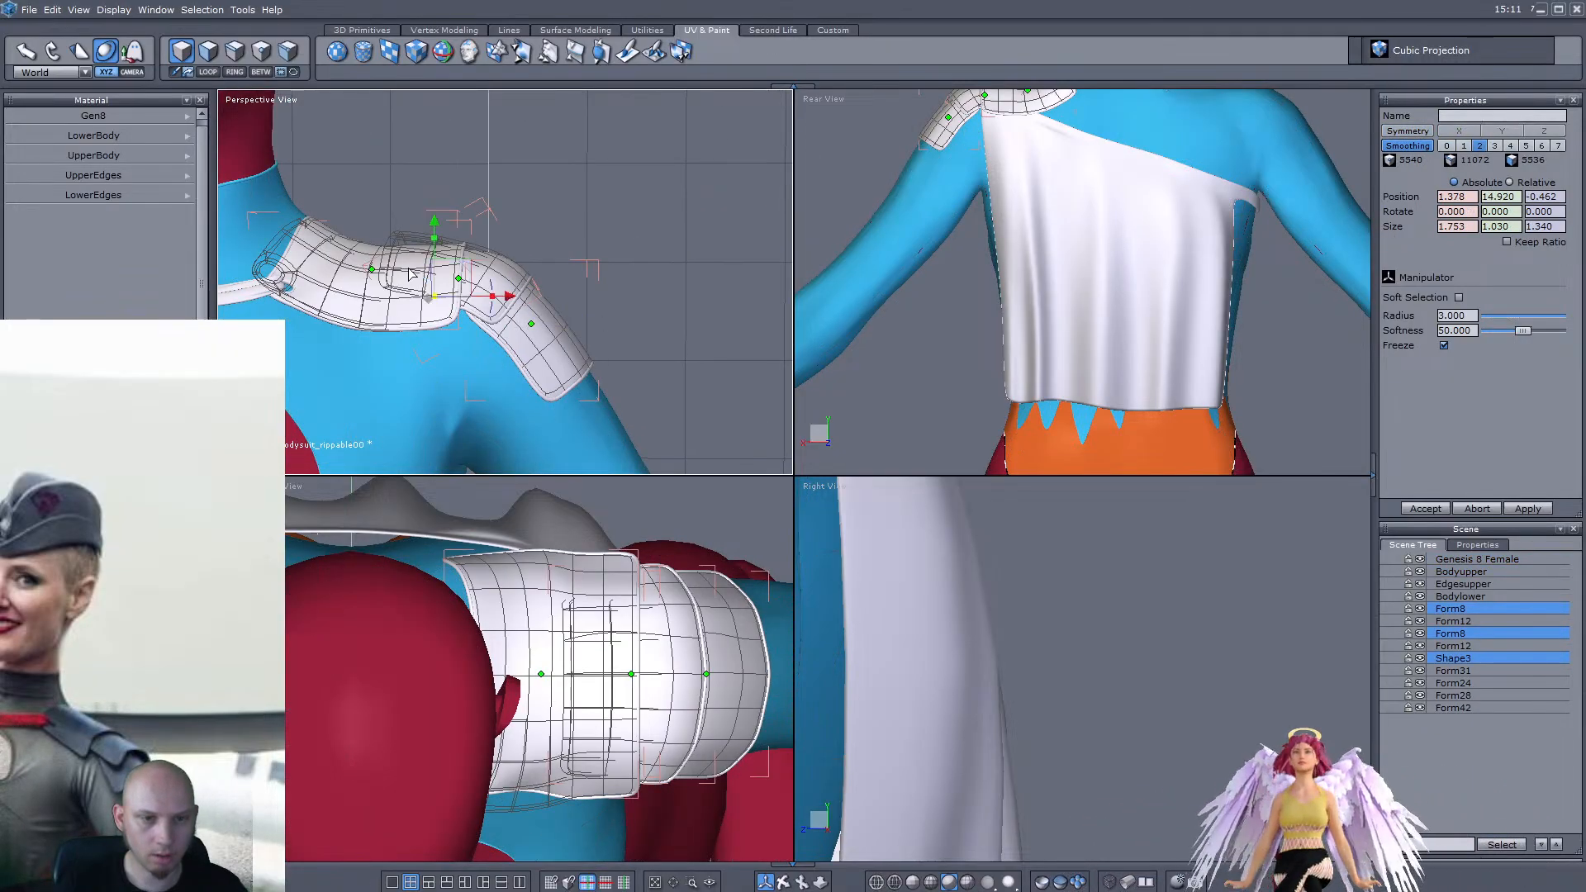
Apply a planar UV projection to the shoulder plates and turn its plane to project from above
click(390, 52)
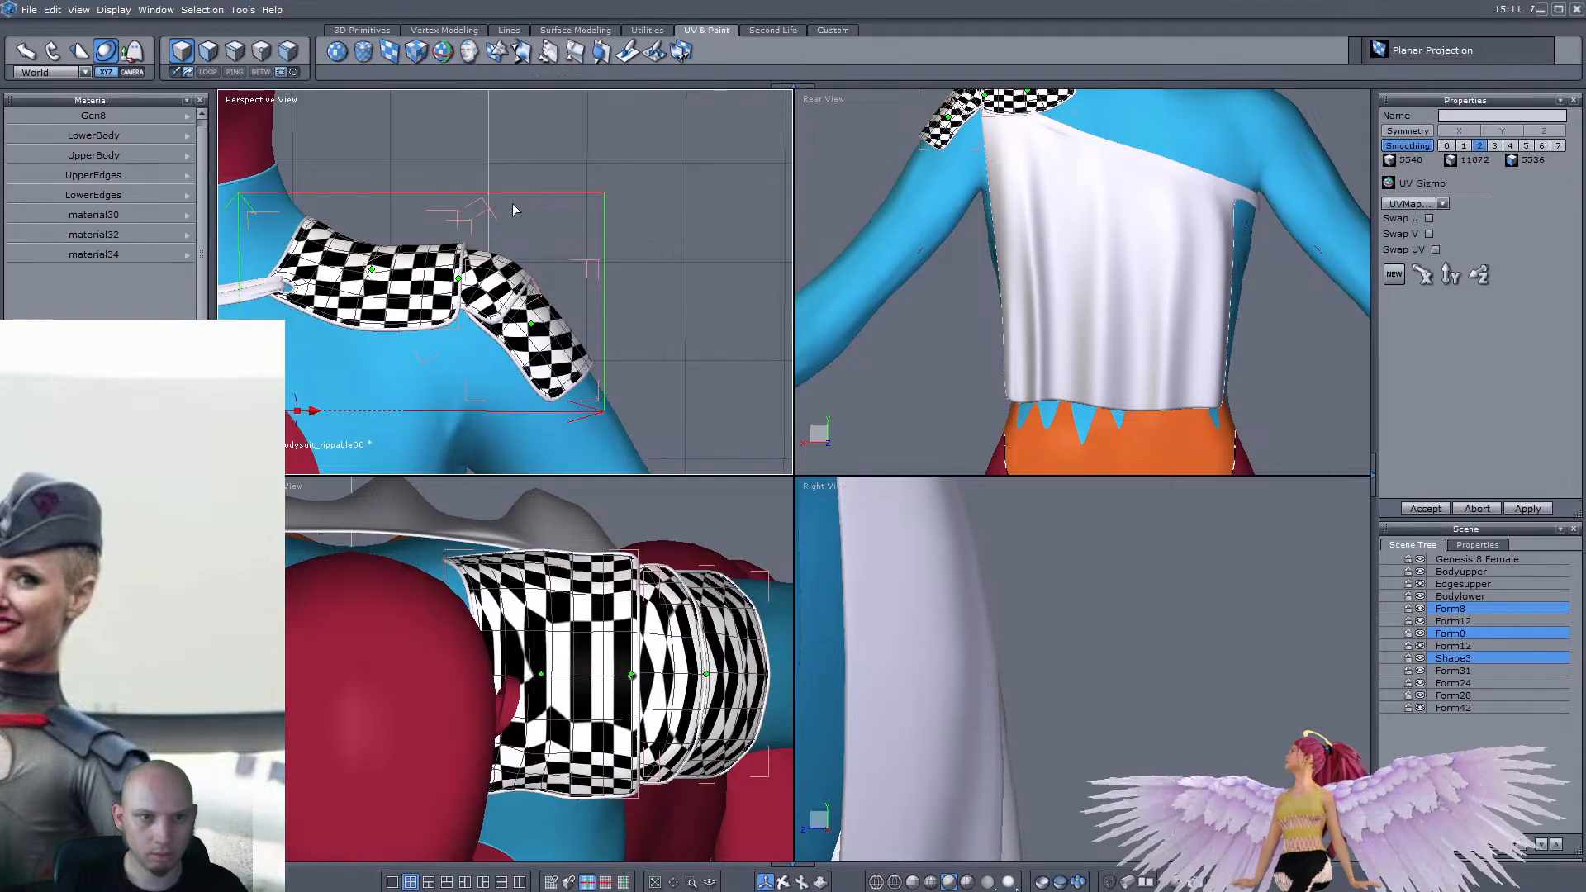
scroll(602, 233, down, 3)
middle_drag(602, 233, 277, 291)
scroll(277, 291, up, 3)
drag(350, 262, 408, 267)
drag(460, 782, 483, 837)
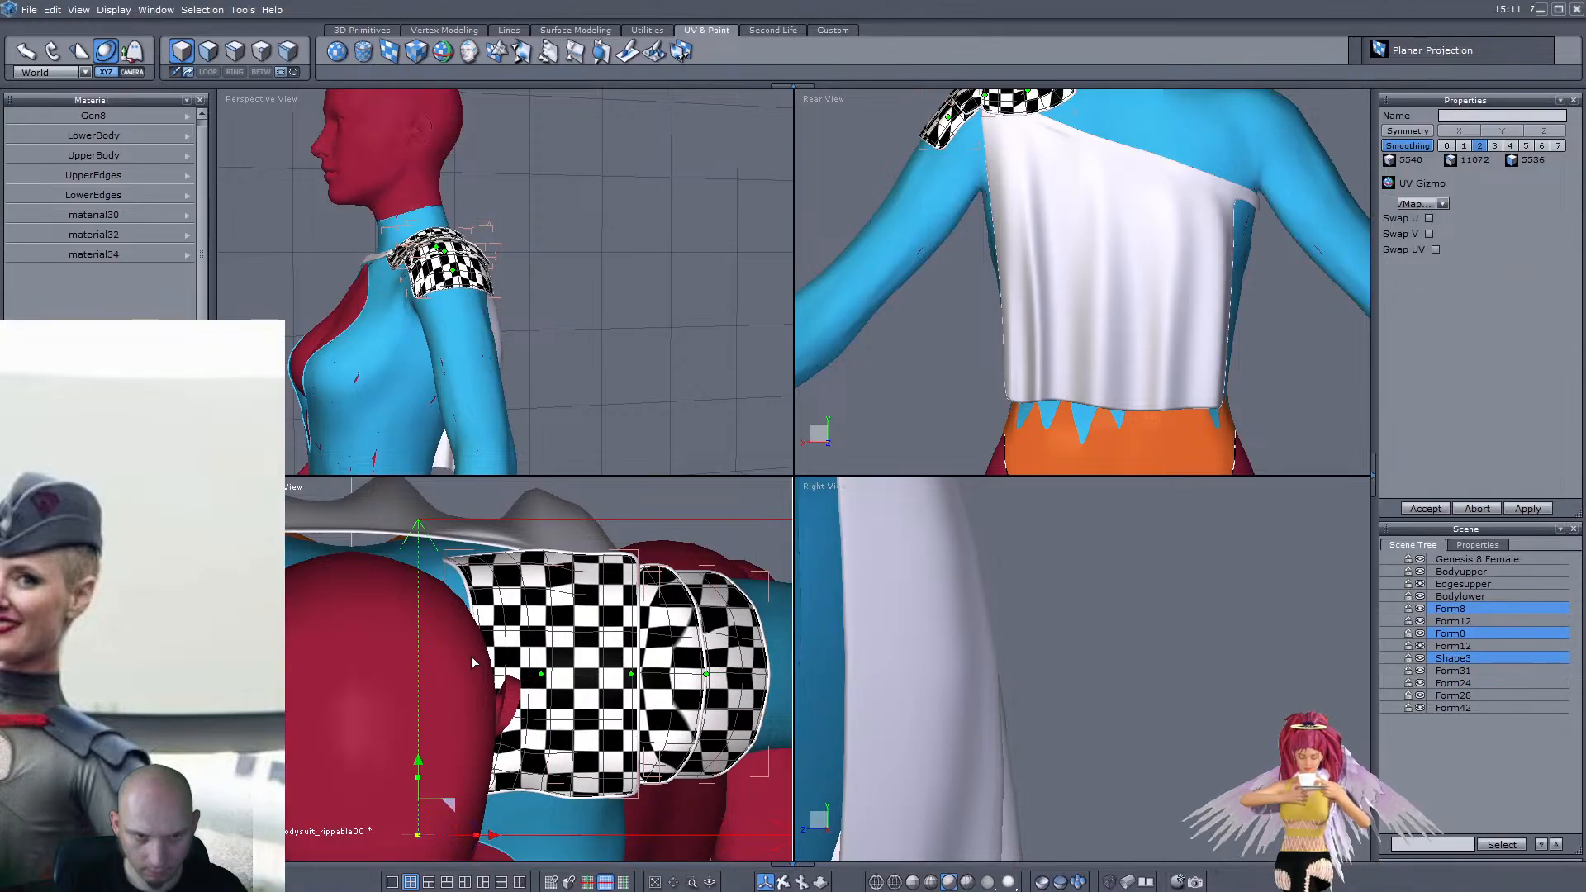
Tilt the planar projection to follow the slope of the shoulder plates and accept the mapping
middle_drag(452, 331, 413, 353)
scroll(409, 355, up, 4)
drag(426, 307, 397, 293)
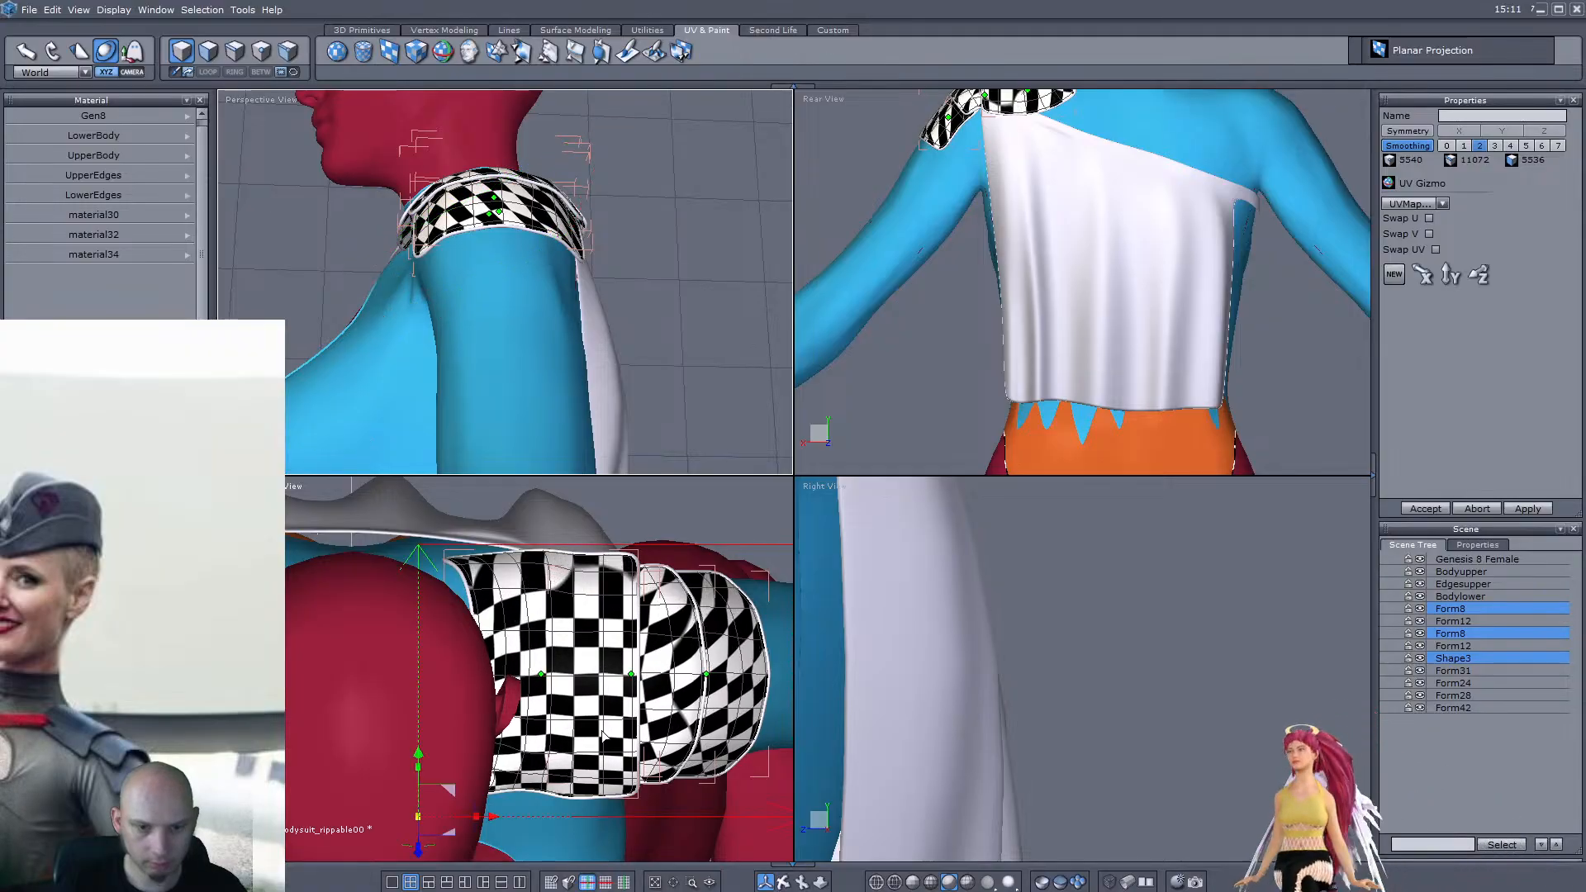
middle_drag(383, 341, 428, 441)
middle_drag(356, 381, 446, 295)
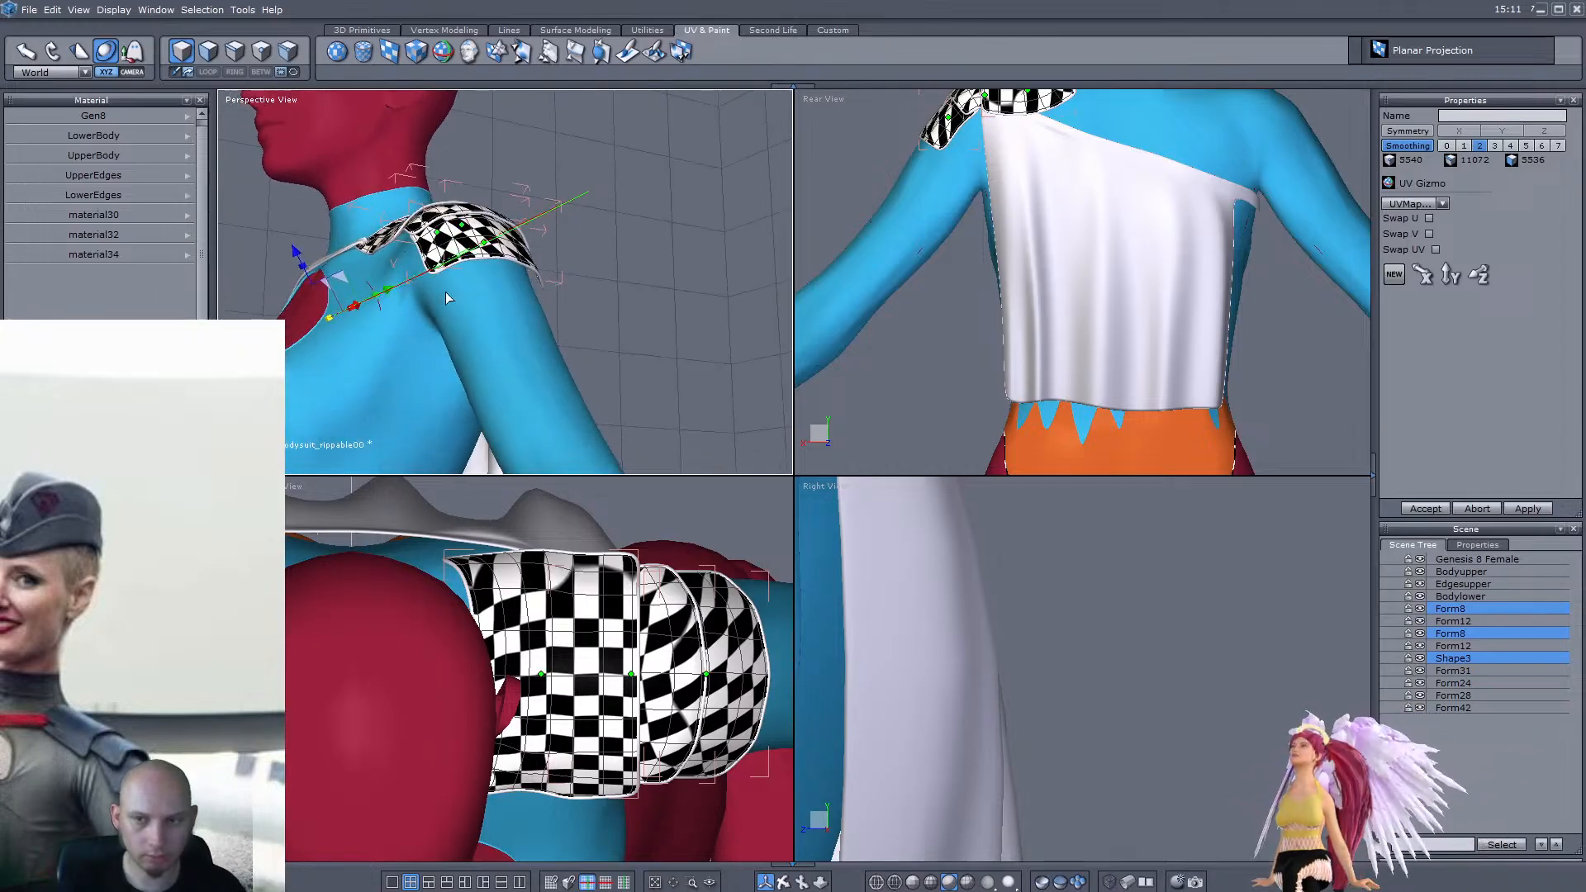
click(1425, 509)
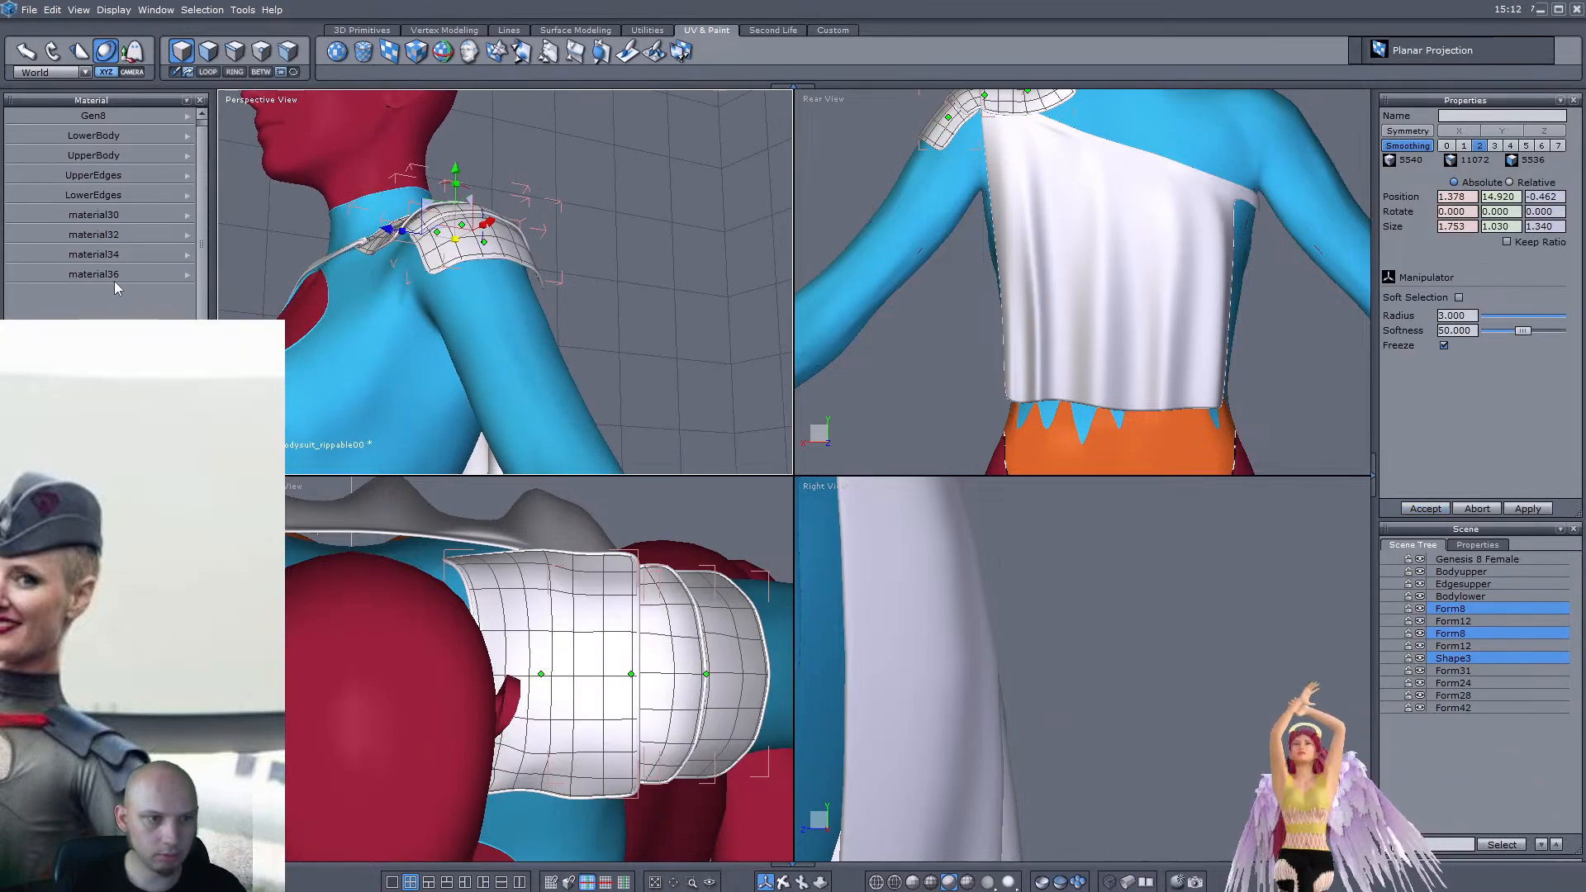
Rename the shoulder plates' material as Shoulderplates and remove the leftover numbered materials material30, material32 and material34
click(114, 277)
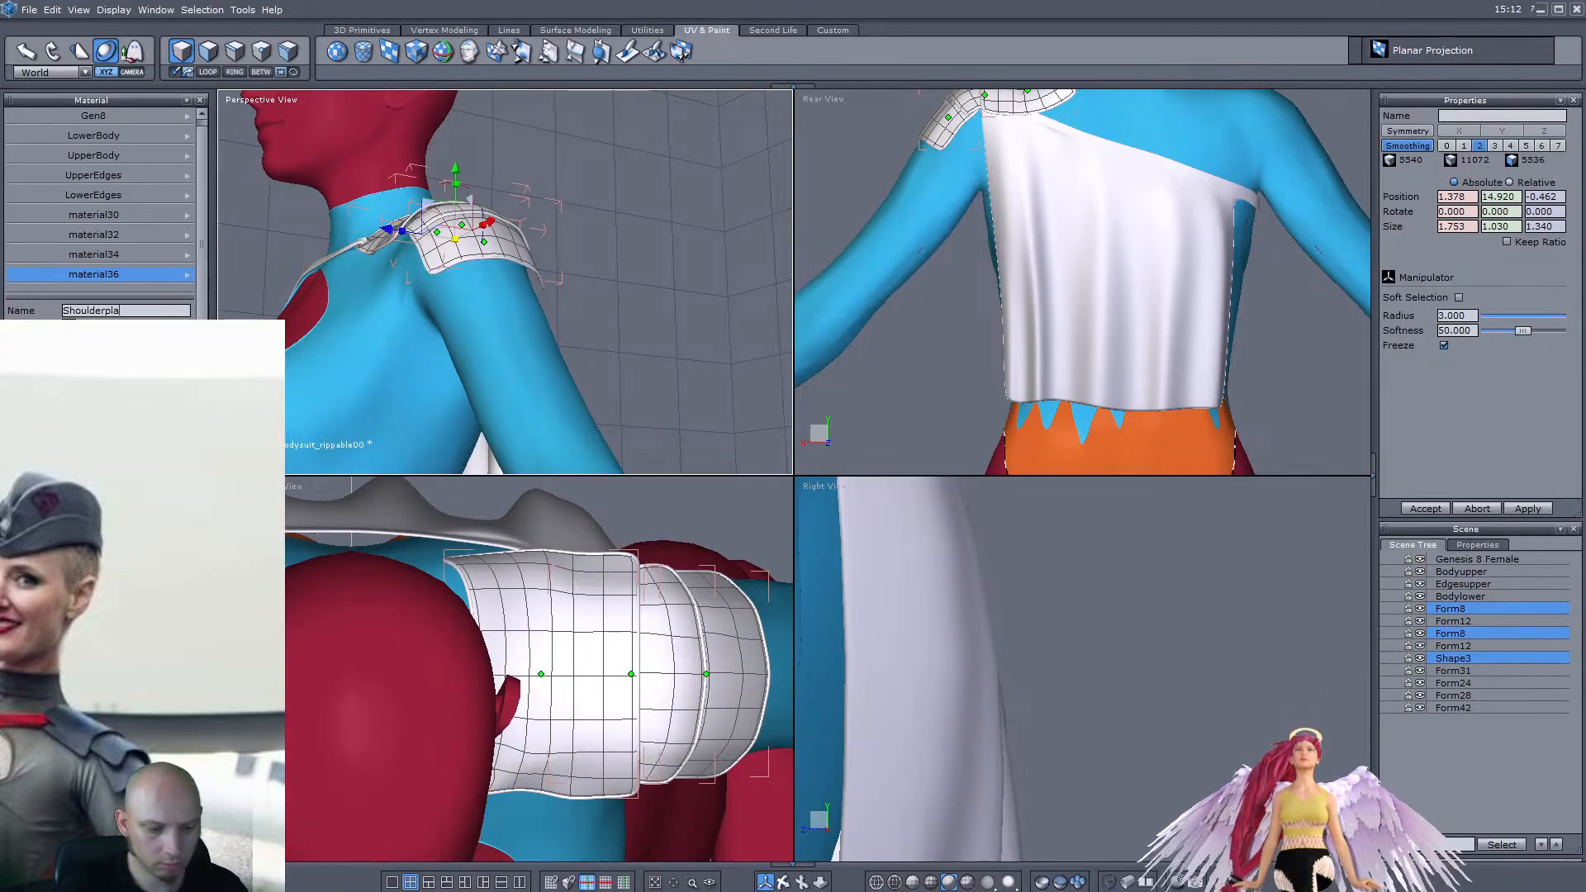
key(Return)
click(192, 215)
click(254, 273)
click(190, 215)
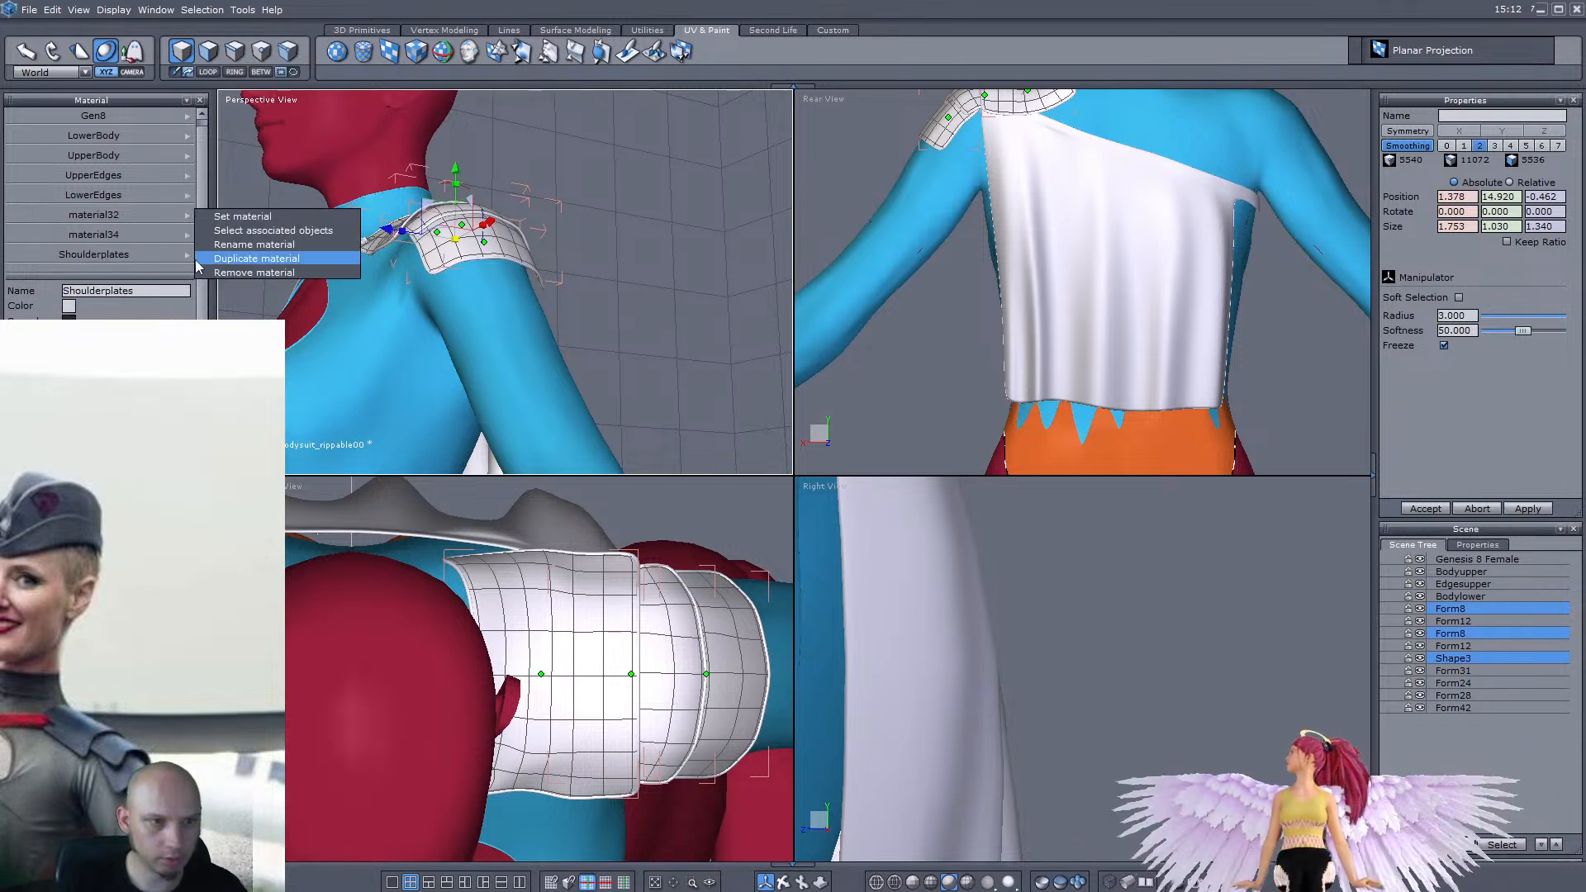
click(254, 272)
click(189, 215)
click(216, 274)
Select the shoulder plates' edge trims, the cape with its strap and the eyelet ring together
middle_drag(413, 285, 417, 243)
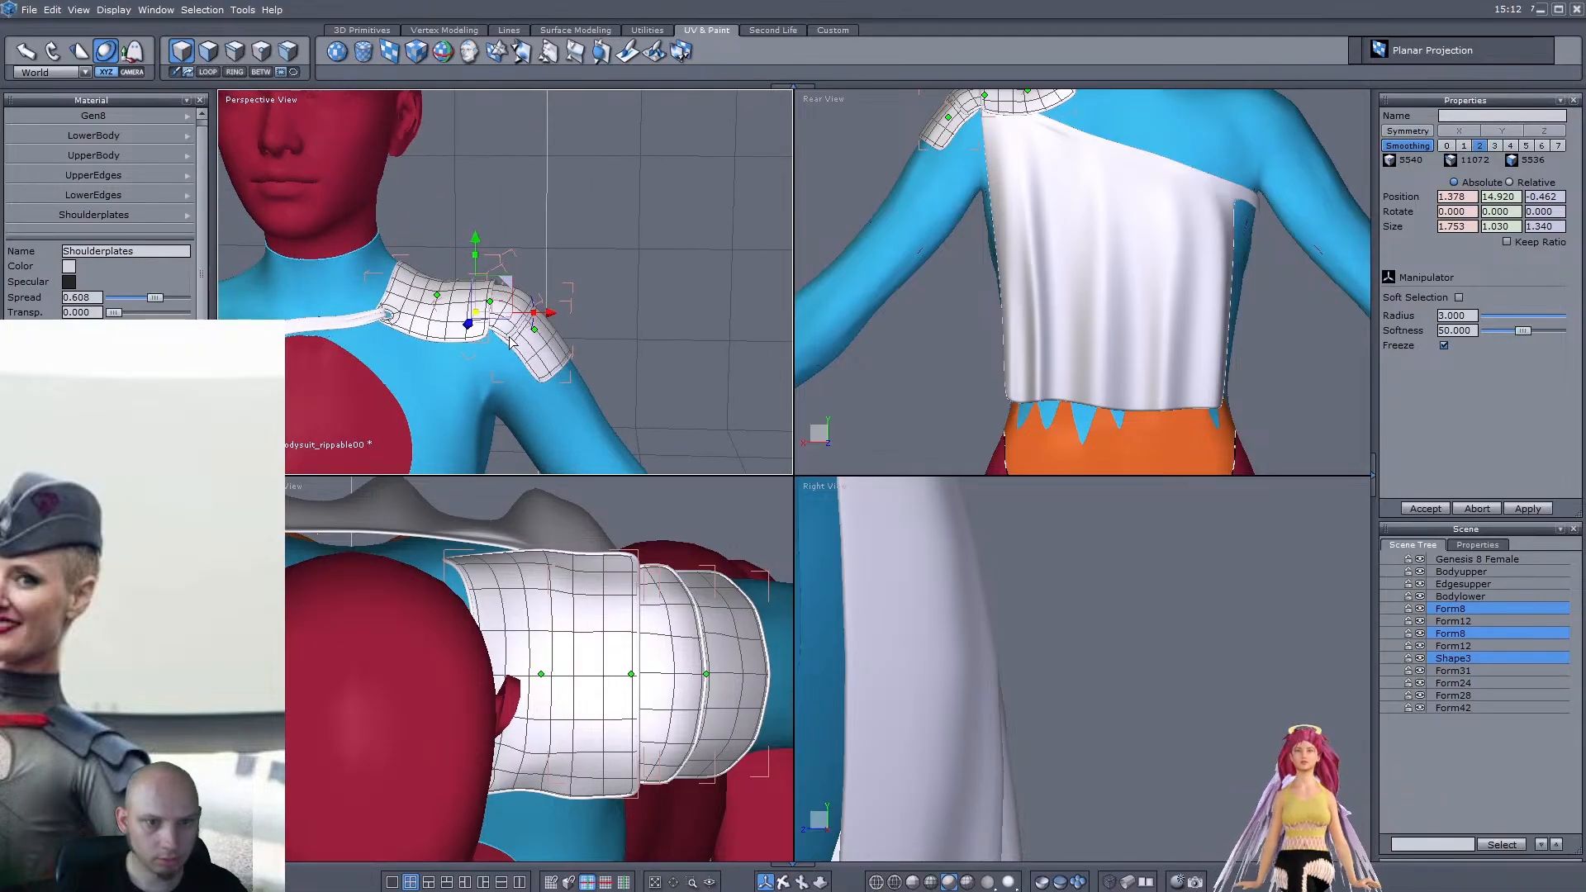
scroll(507, 340, up, 5)
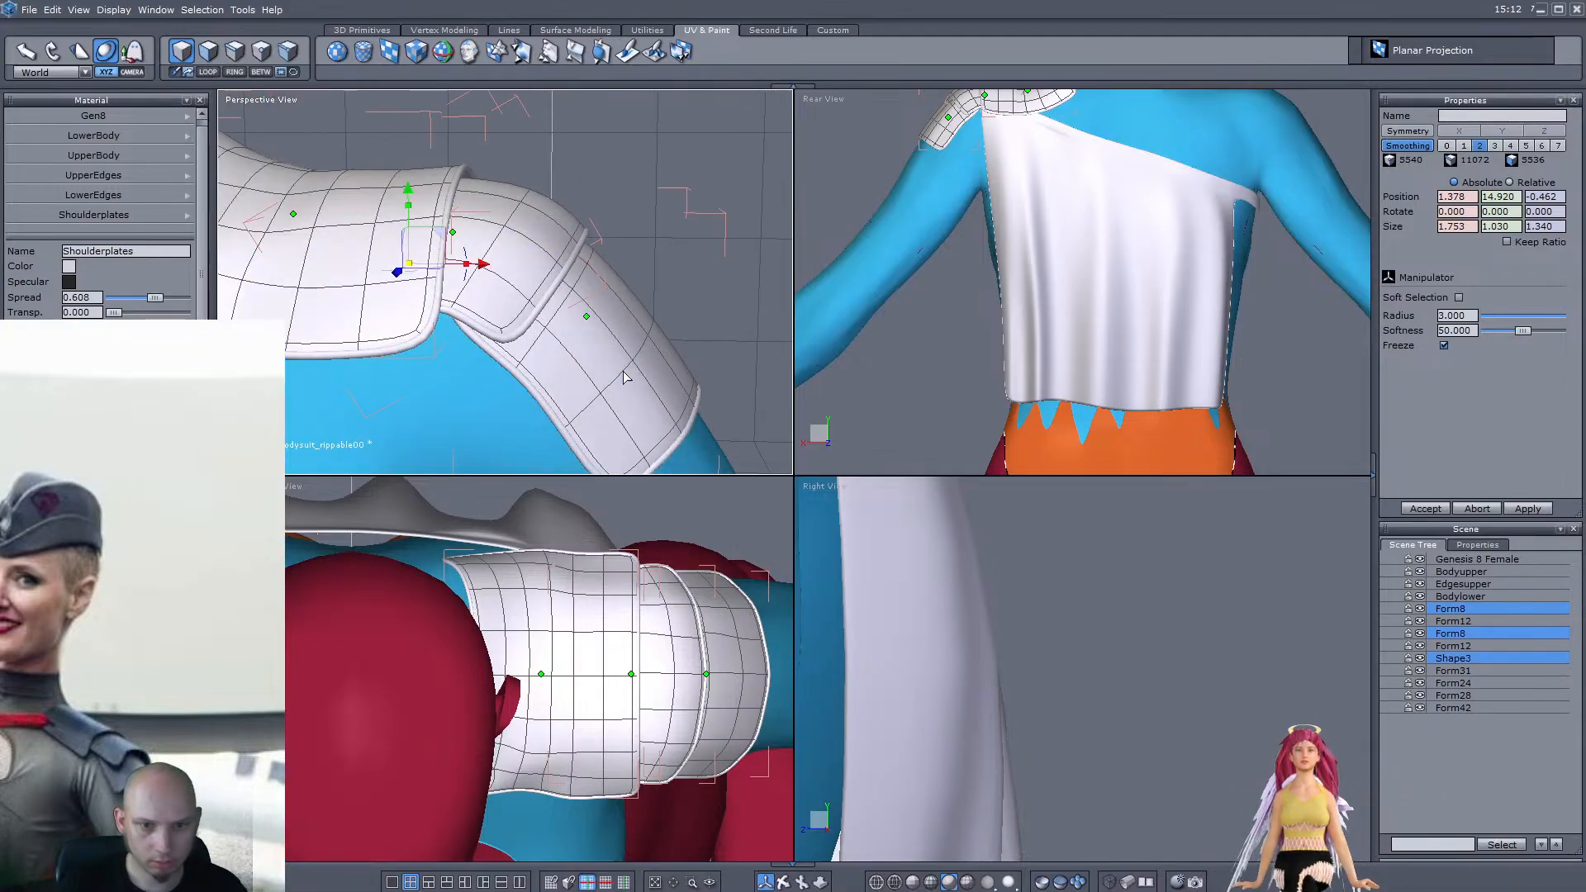
click(1459, 623)
ctrl+click(1465, 647)
ctrl+click(1466, 672)
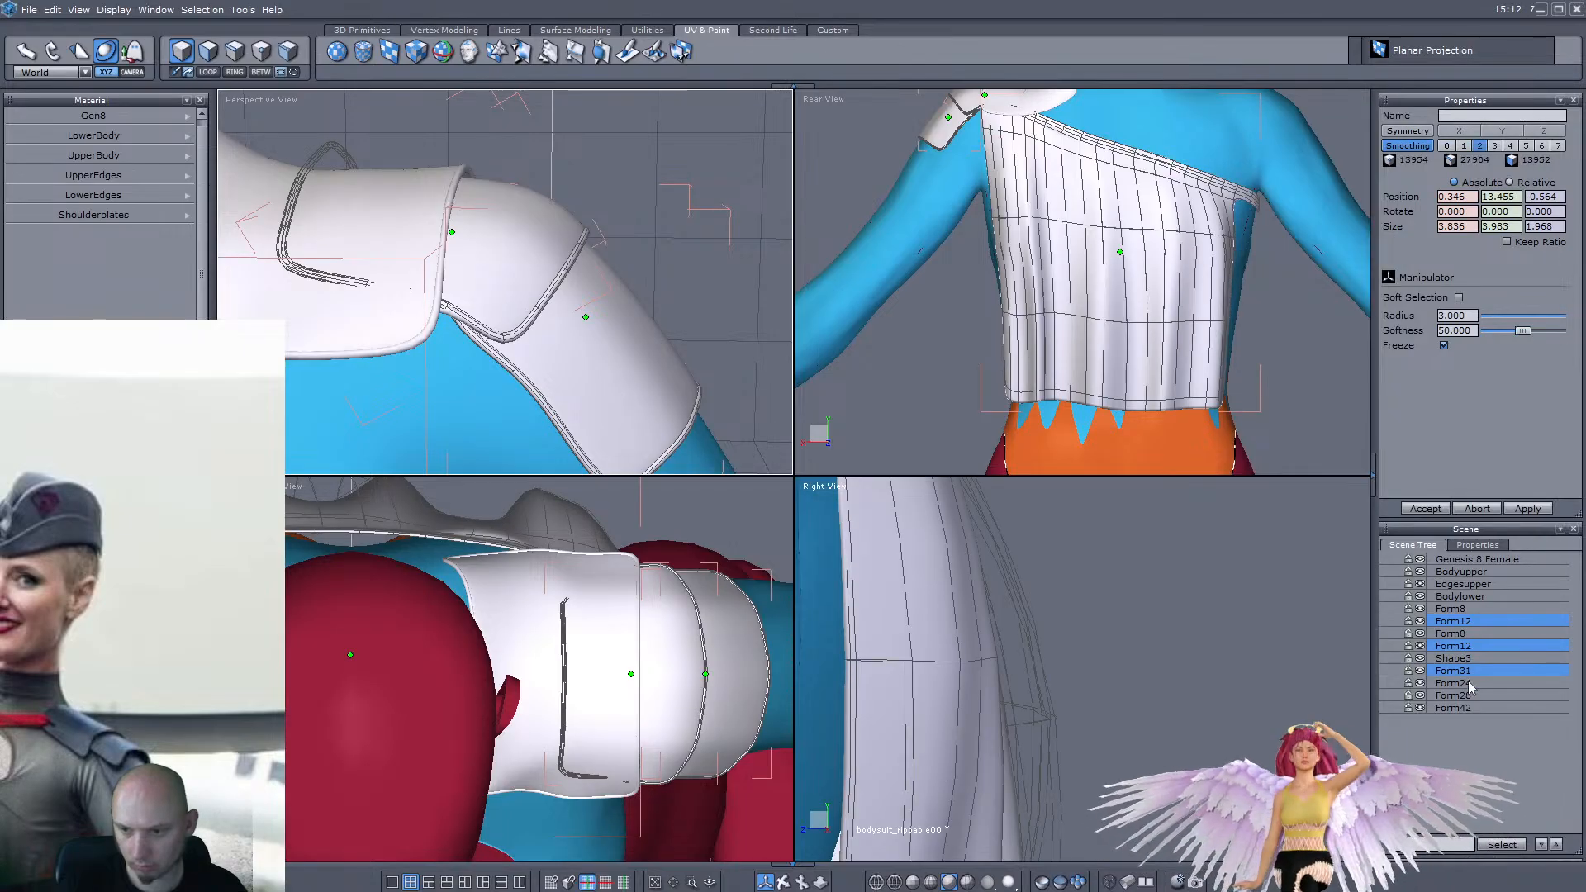
ctrl+click(1465, 684)
scroll(508, 333, down, 5)
scroll(507, 335, up, 6)
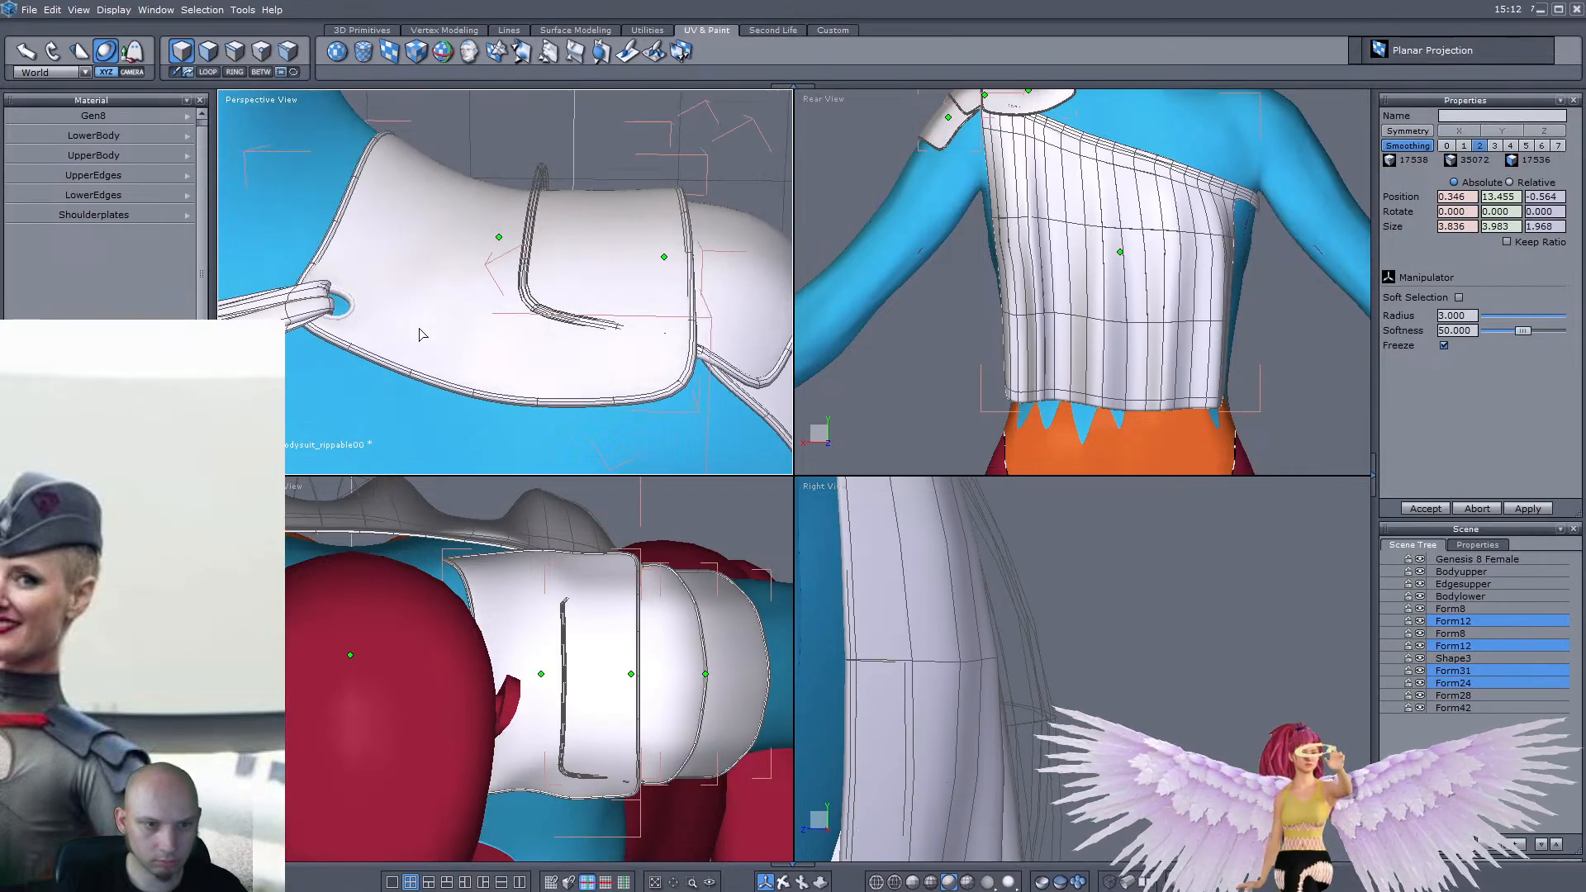
key(ctrl+z)
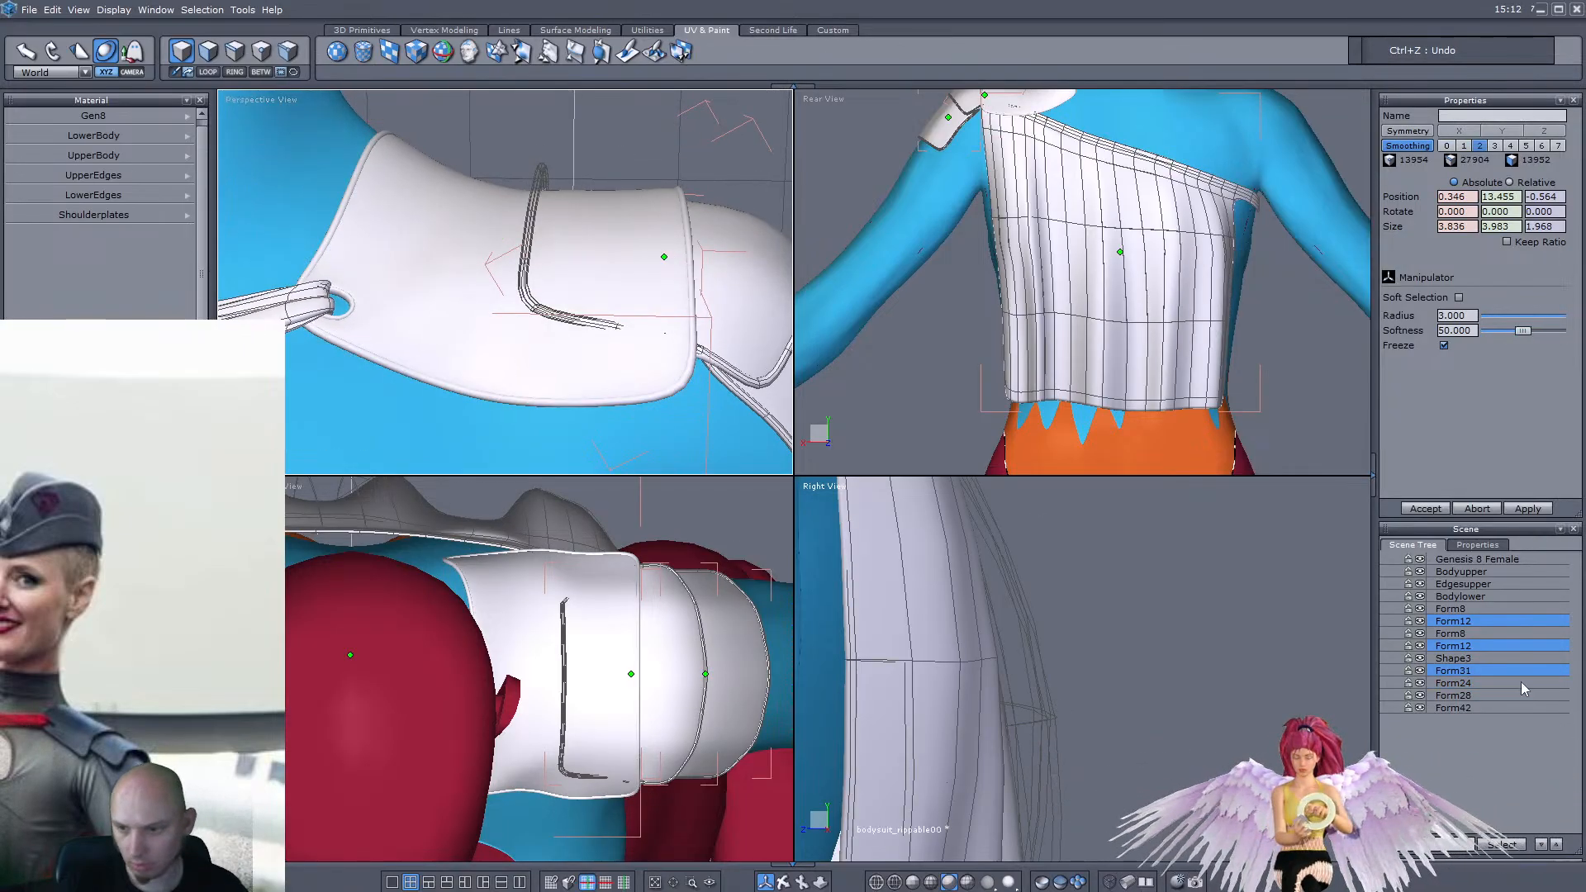
ctrl+click(1455, 695)
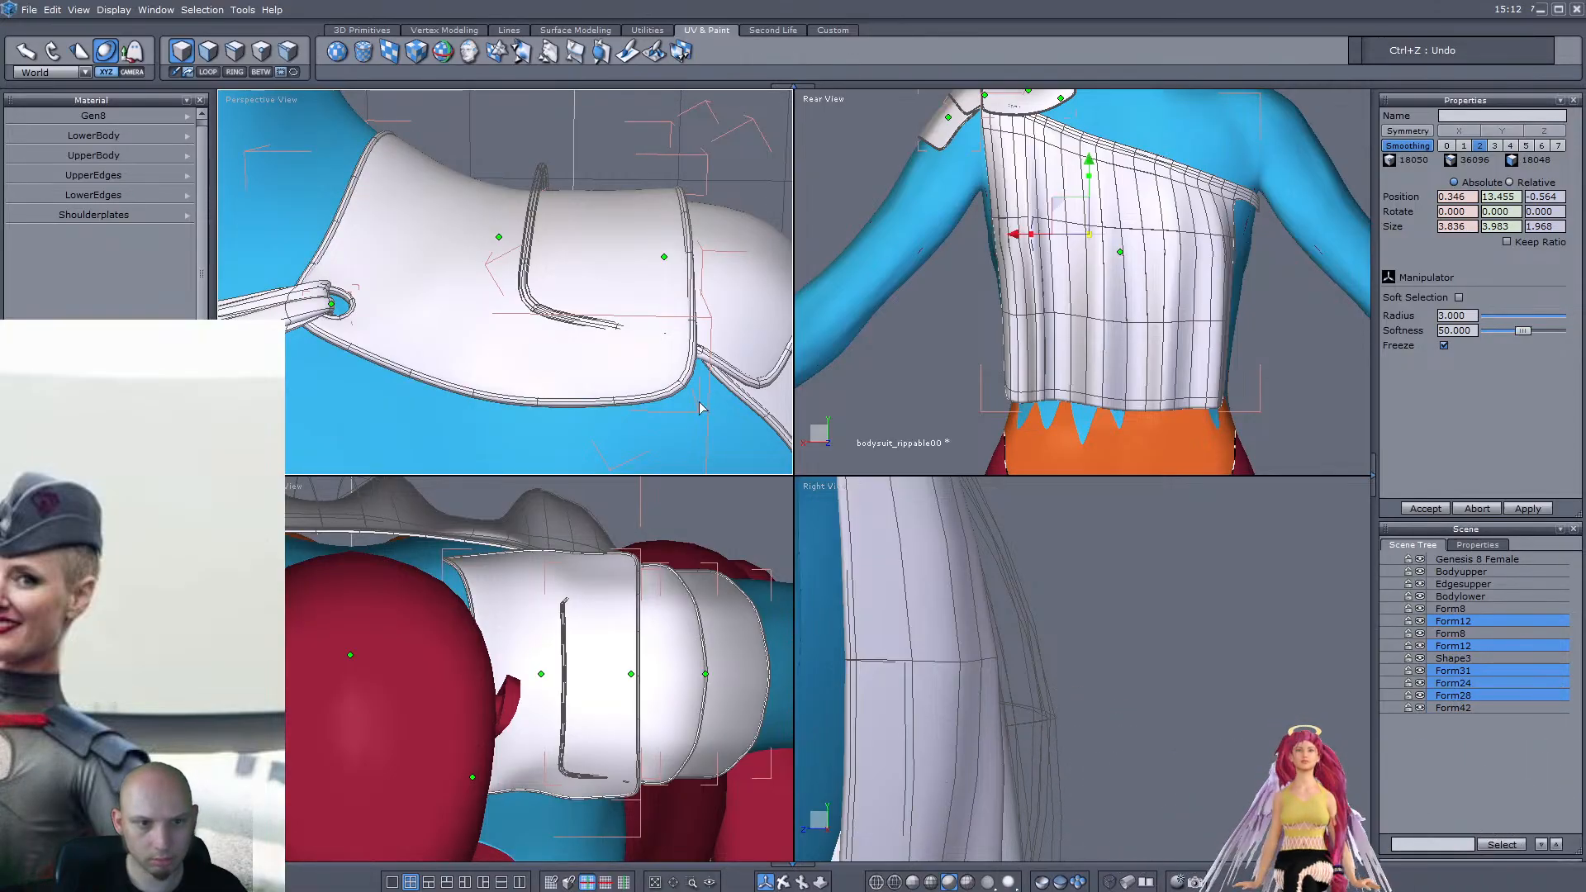
scroll(420, 313, down, 5)
scroll(486, 329, up, 3)
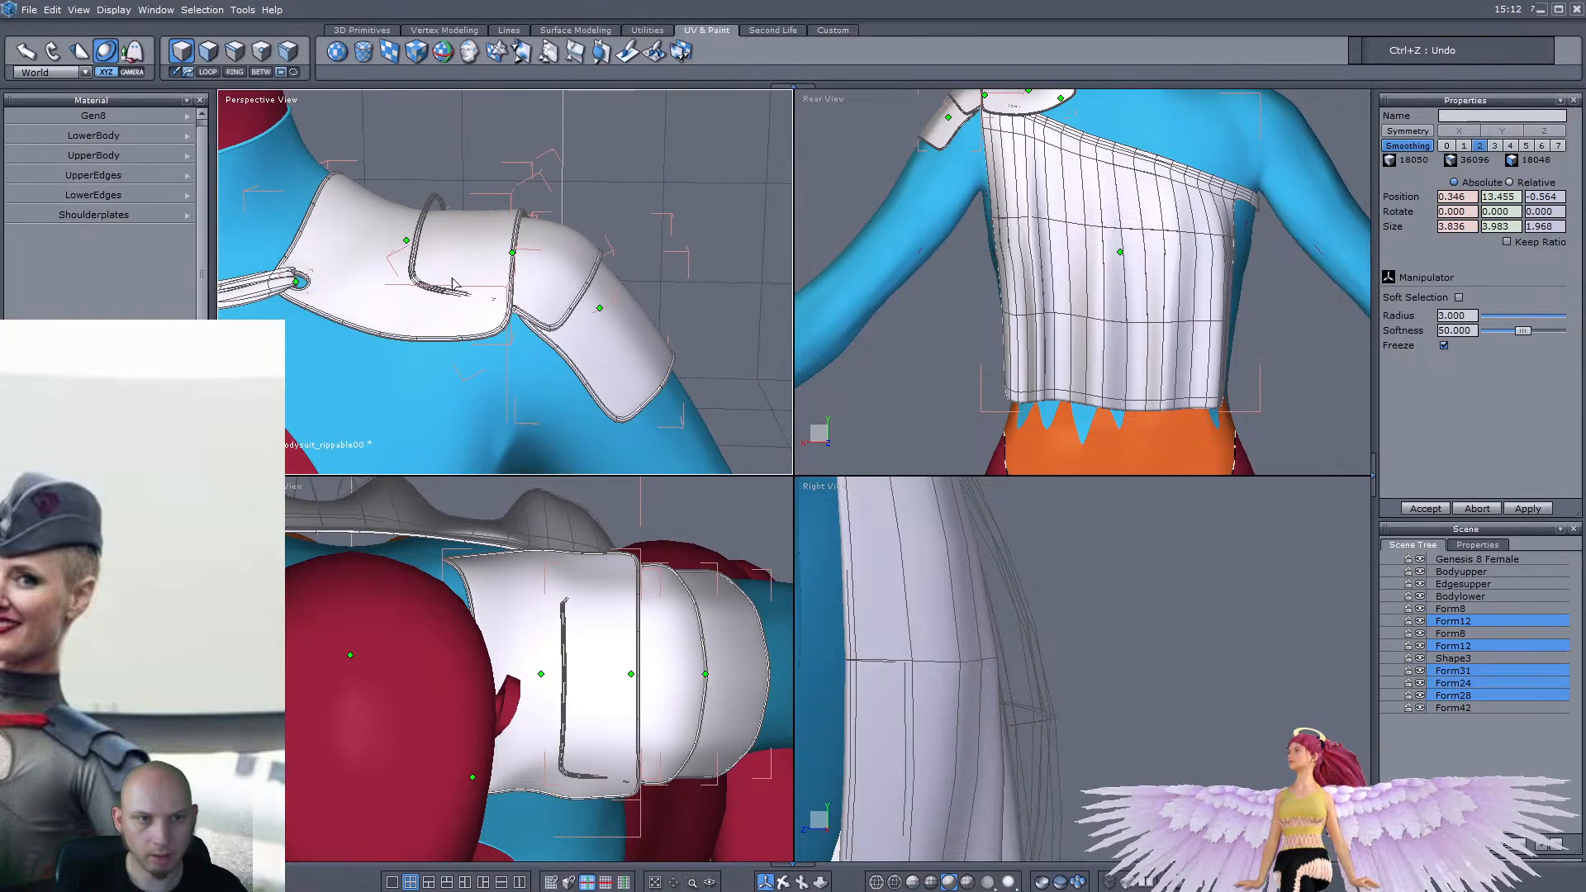
Apply a cubic UV projection to the selected trims, cape and ring and accept the mapping
click(417, 53)
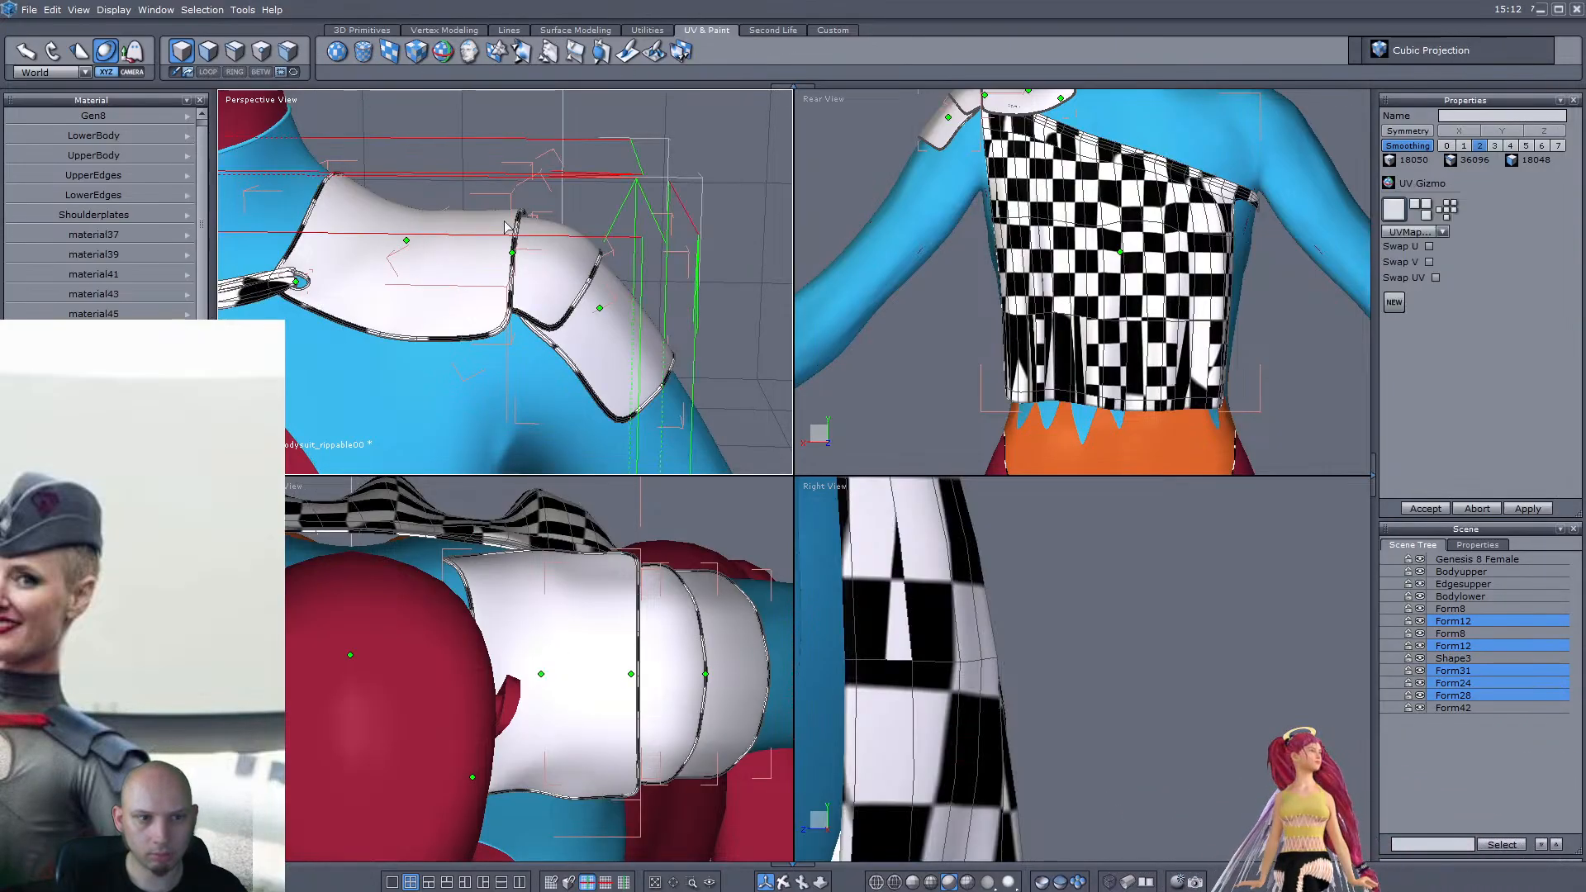
click(177, 474)
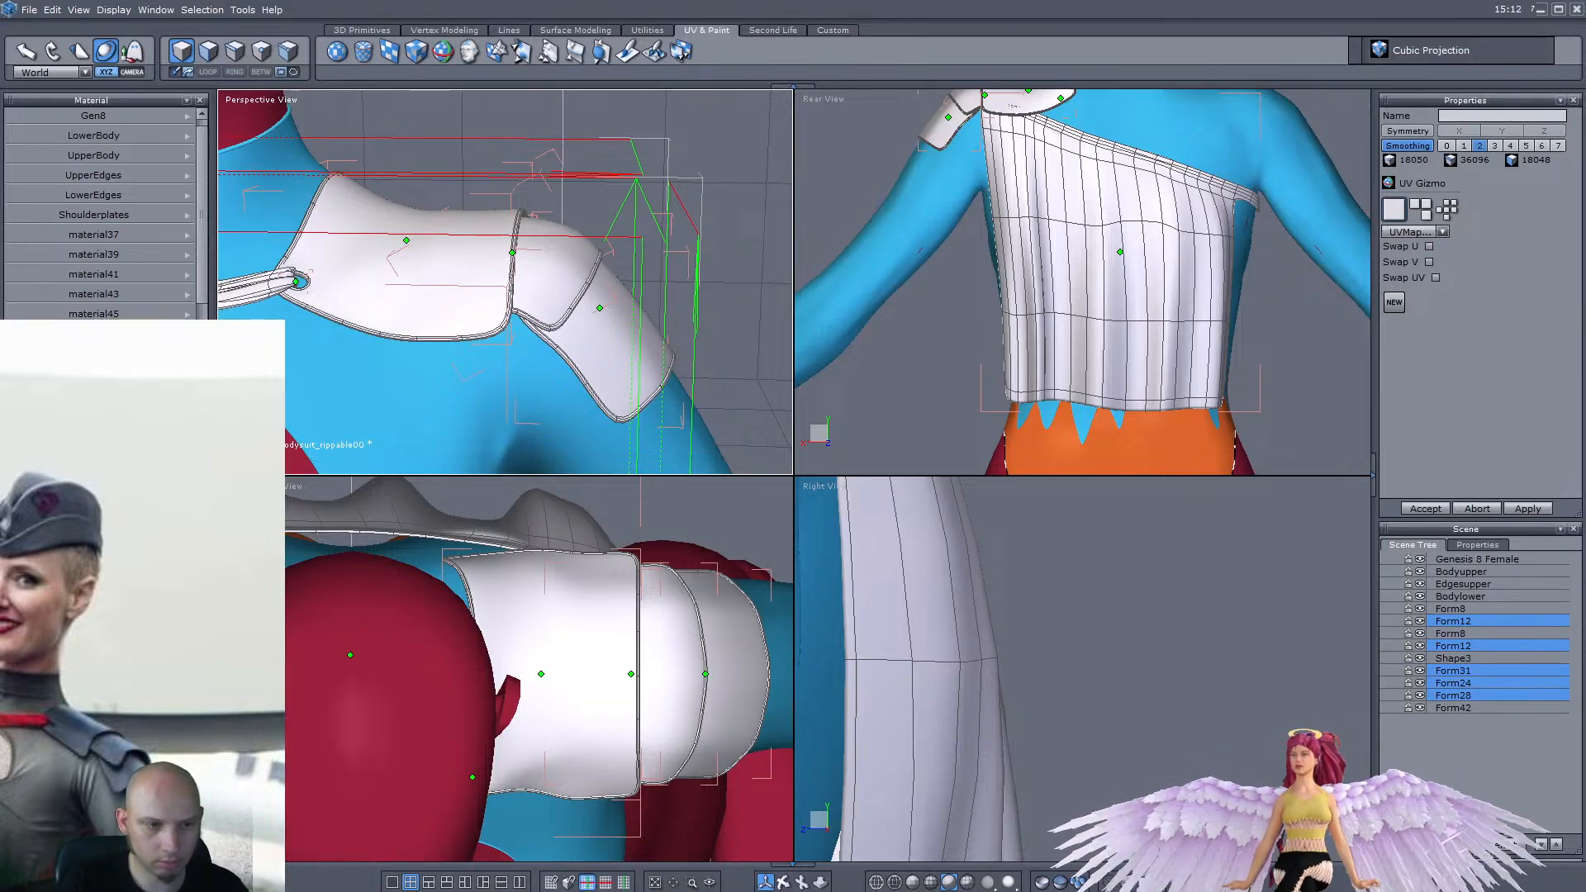
click(1423, 509)
Keep one shared material named Shoulderplates Edges for the selected parts and remove the leftover numbered materials
click(189, 240)
click(211, 295)
click(189, 236)
click(217, 292)
click(189, 236)
click(216, 292)
click(189, 236)
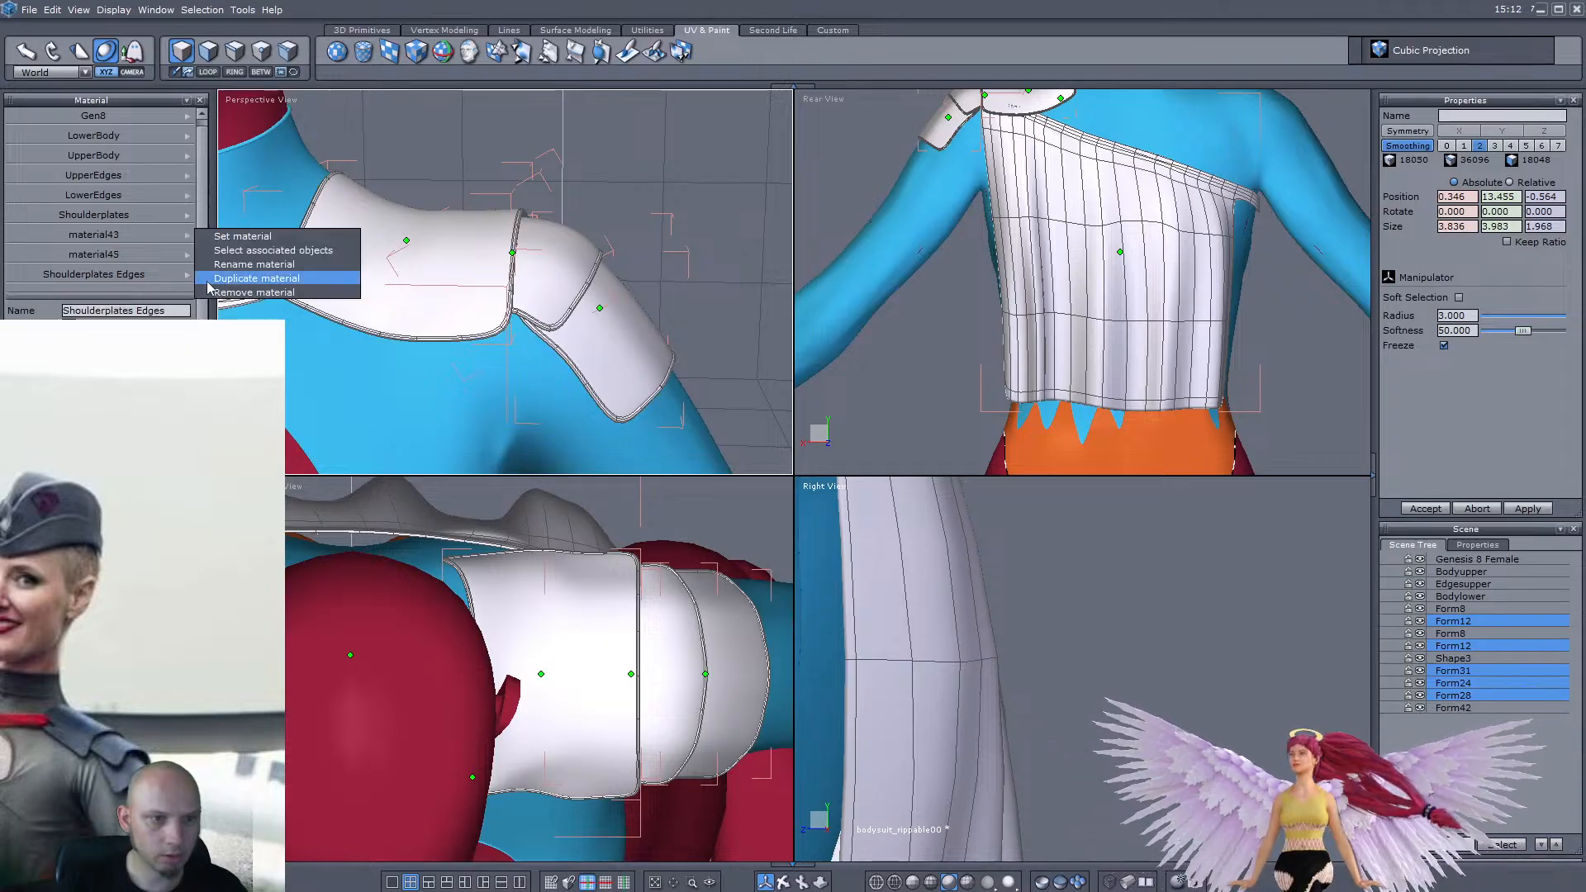
click(213, 293)
click(189, 236)
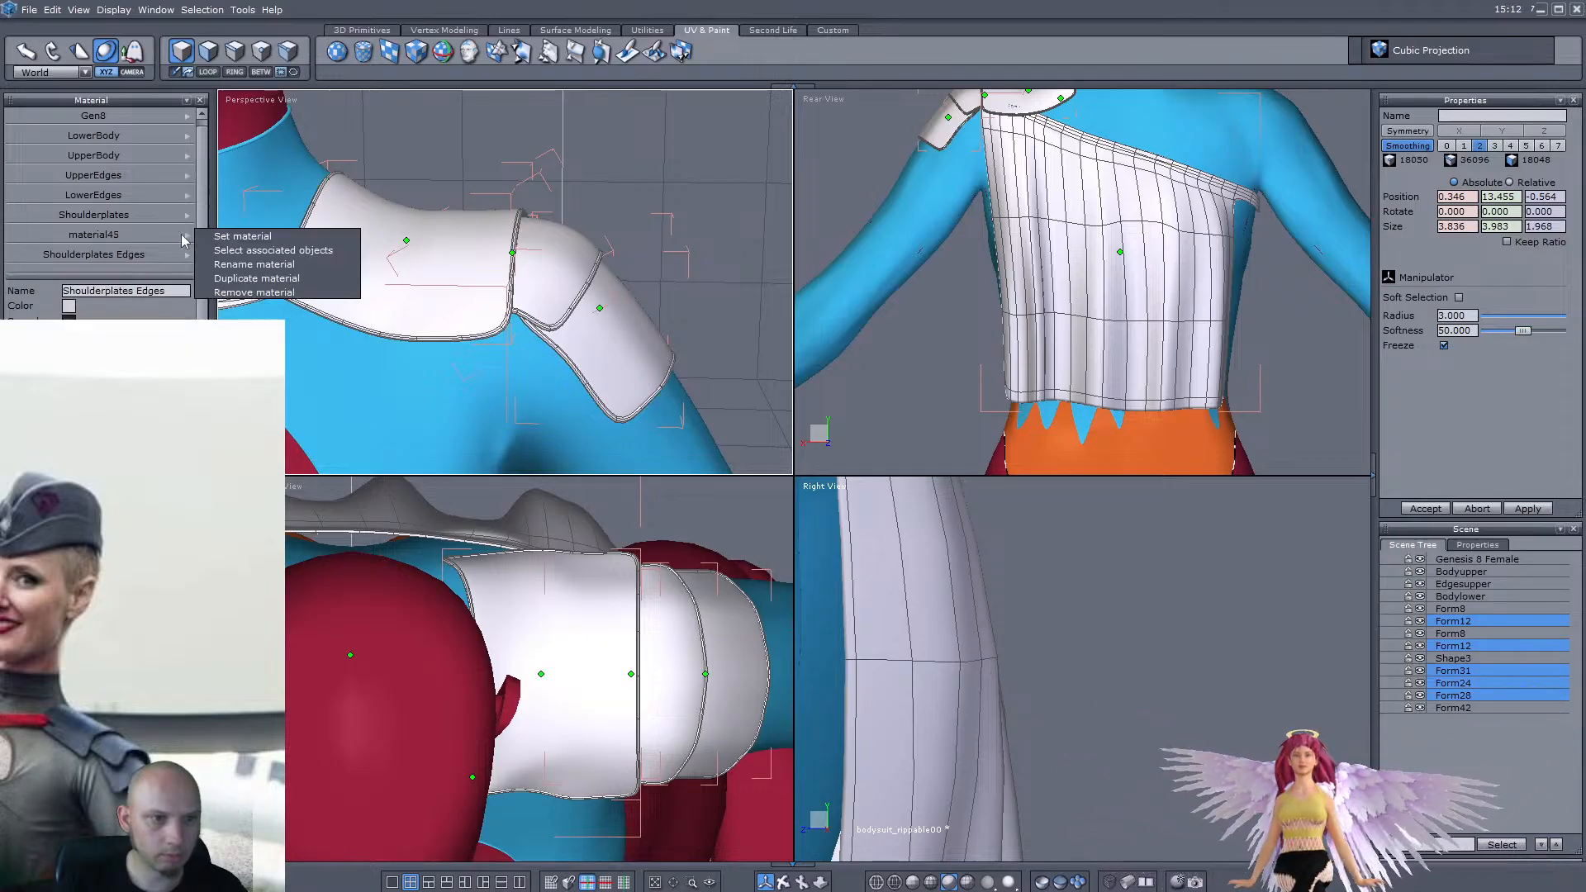
click(214, 292)
Select only the draped cape and undo its accidental displacement
right_drag(446, 306, 493, 278)
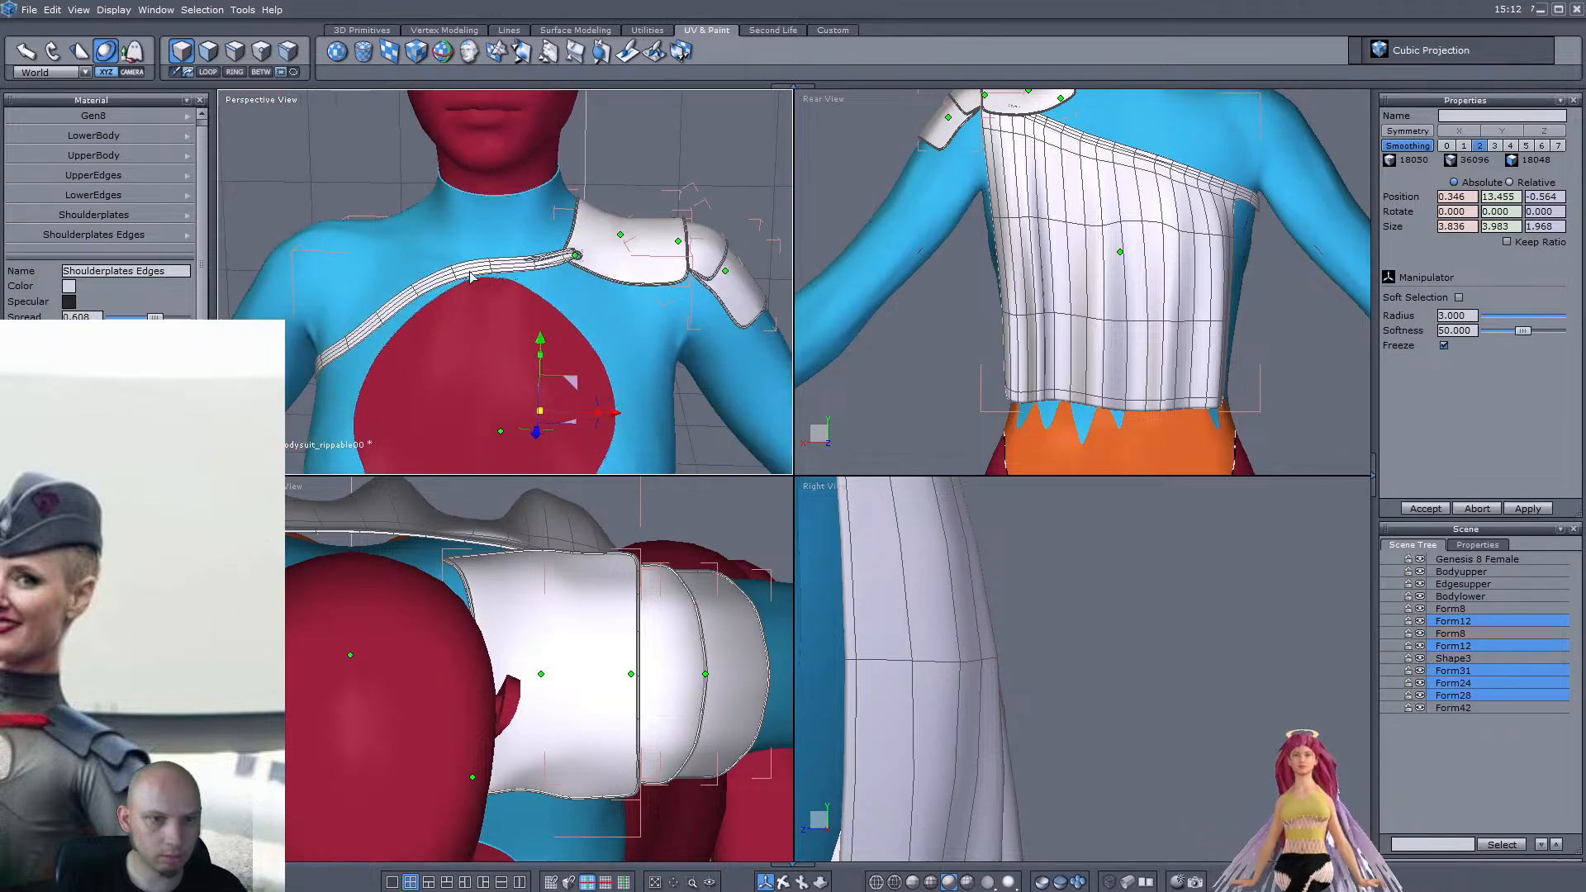
click(471, 273)
right_drag(411, 321, 537, 407)
drag(538, 407, 393, 277)
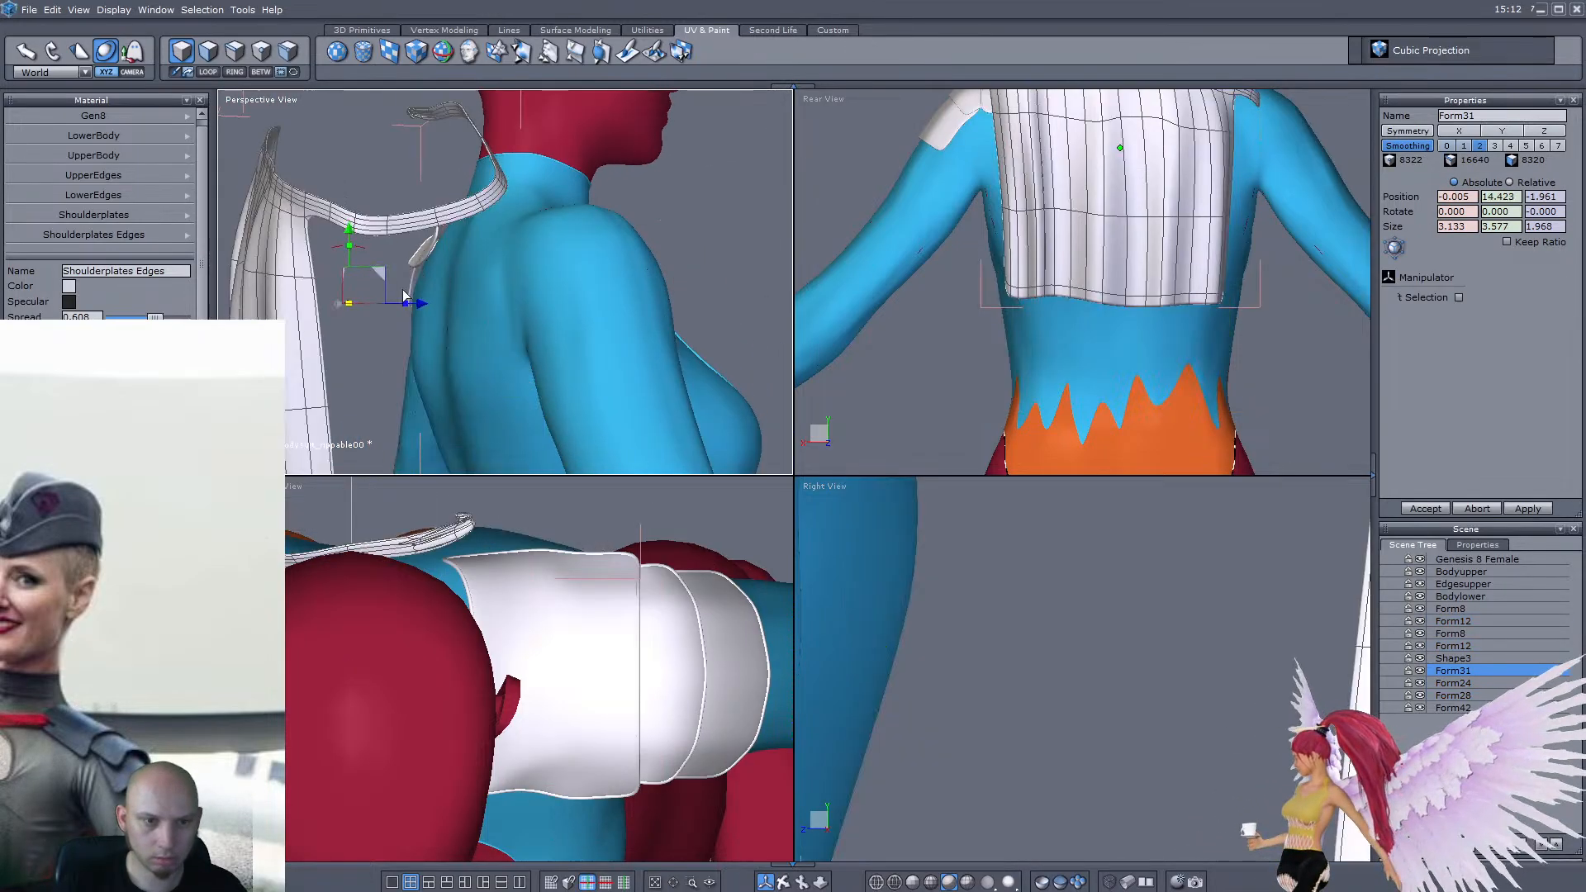
key(ctrl+z)
right_drag(430, 298, 550, 246)
scroll(606, 233, up, 5)
scroll(620, 239, down, 5)
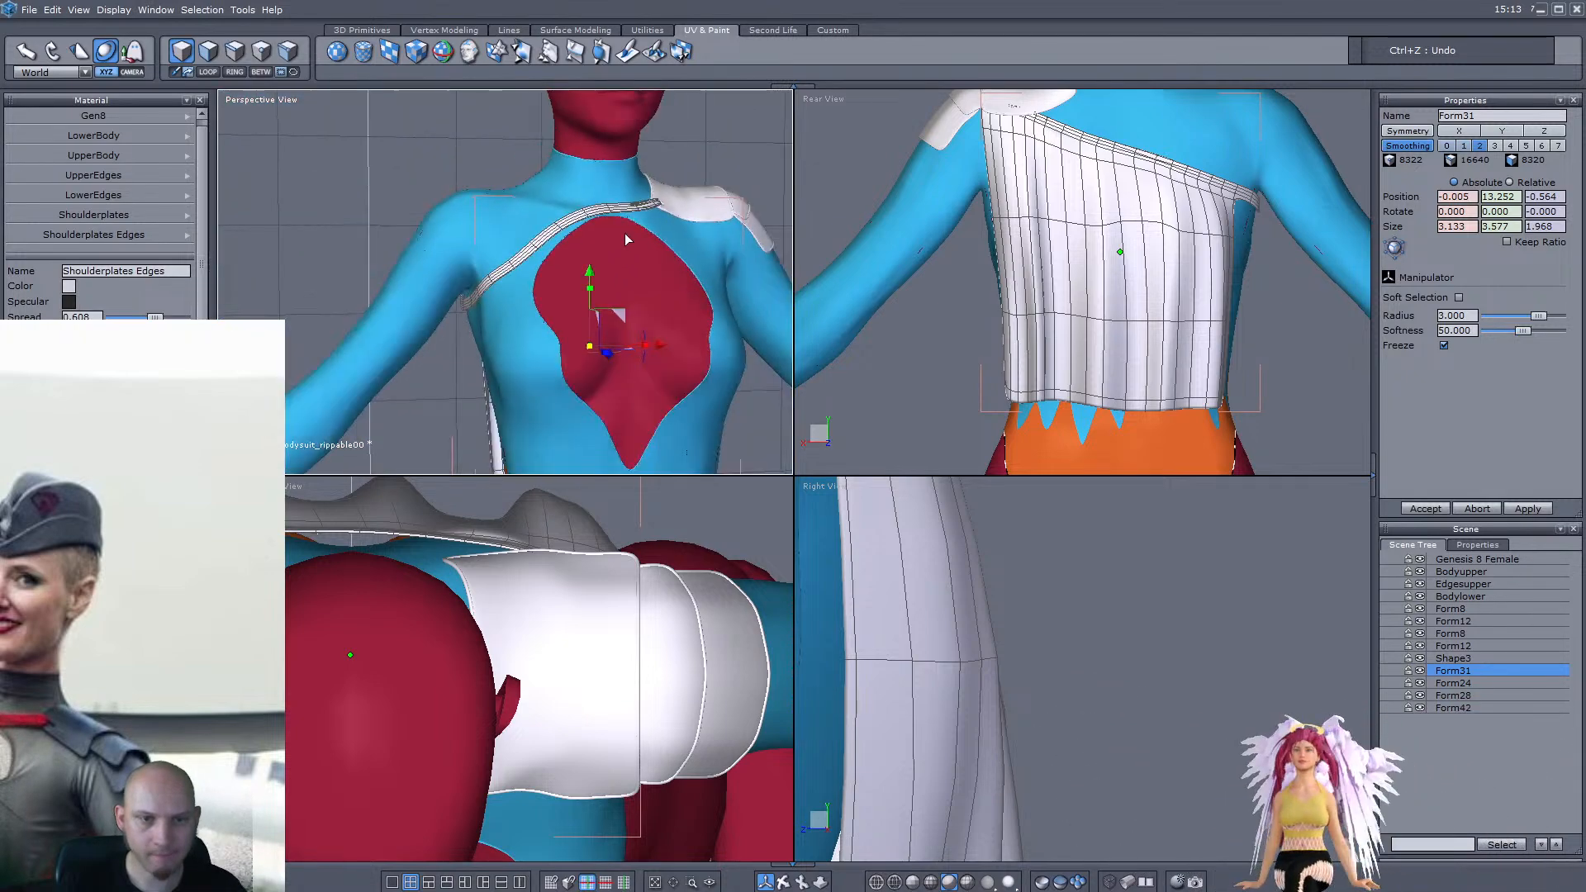
right_drag(404, 140, 648, 146)
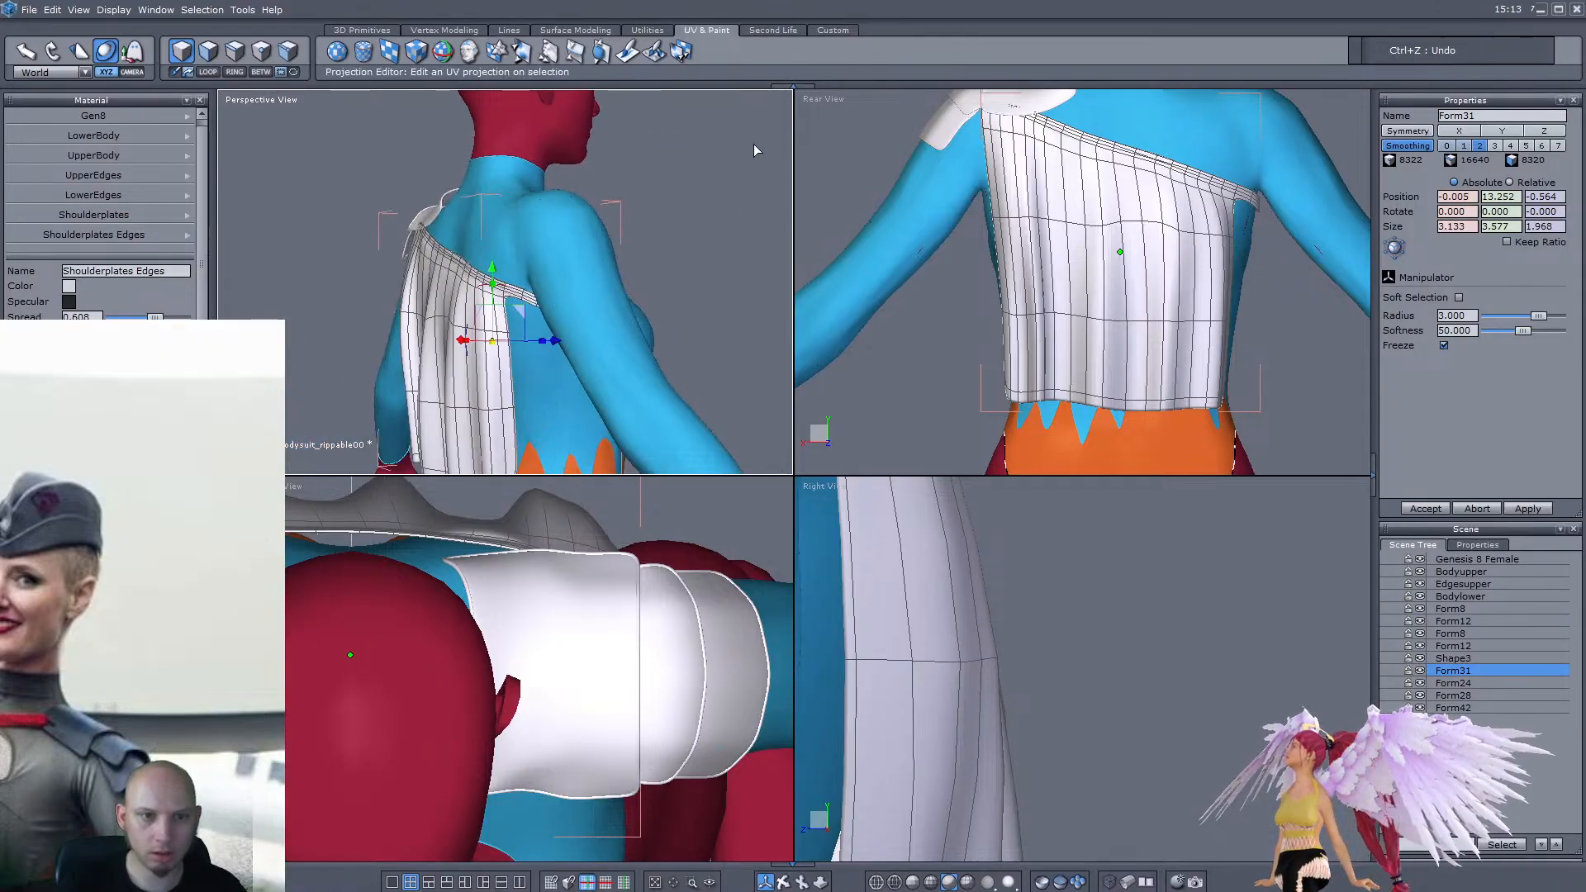
Apply a planar UV projection to the cape
click(389, 52)
right_drag(401, 167, 521, 234)
scroll(519, 248, down, 4)
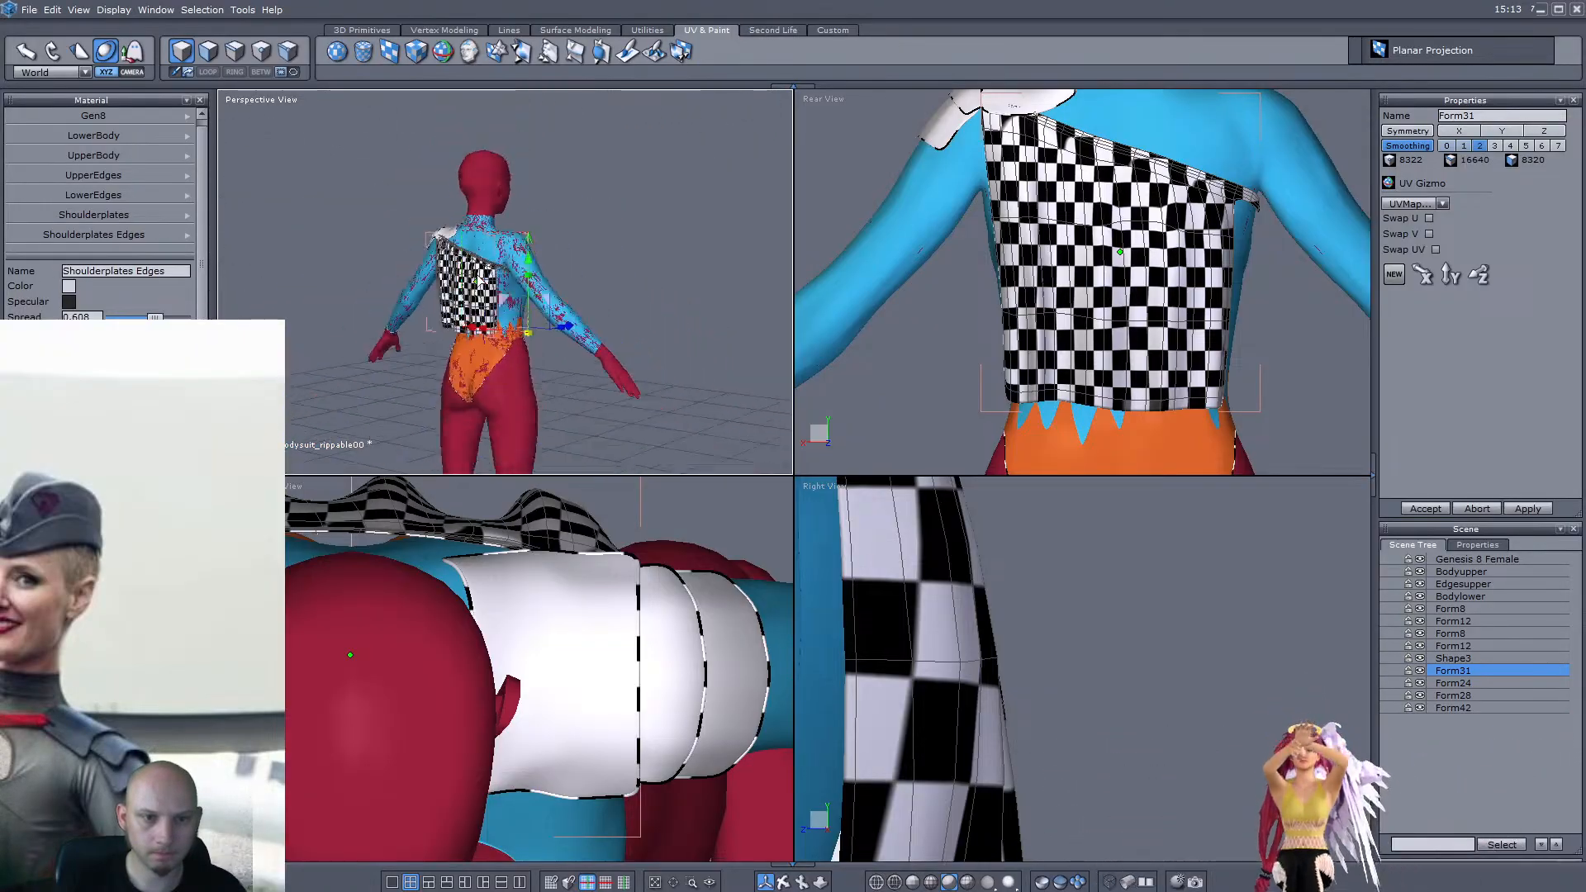
scroll(491, 319, up, 4)
Display the cape's layout in a UV View and name its material Cloak
click(827, 487)
click(867, 588)
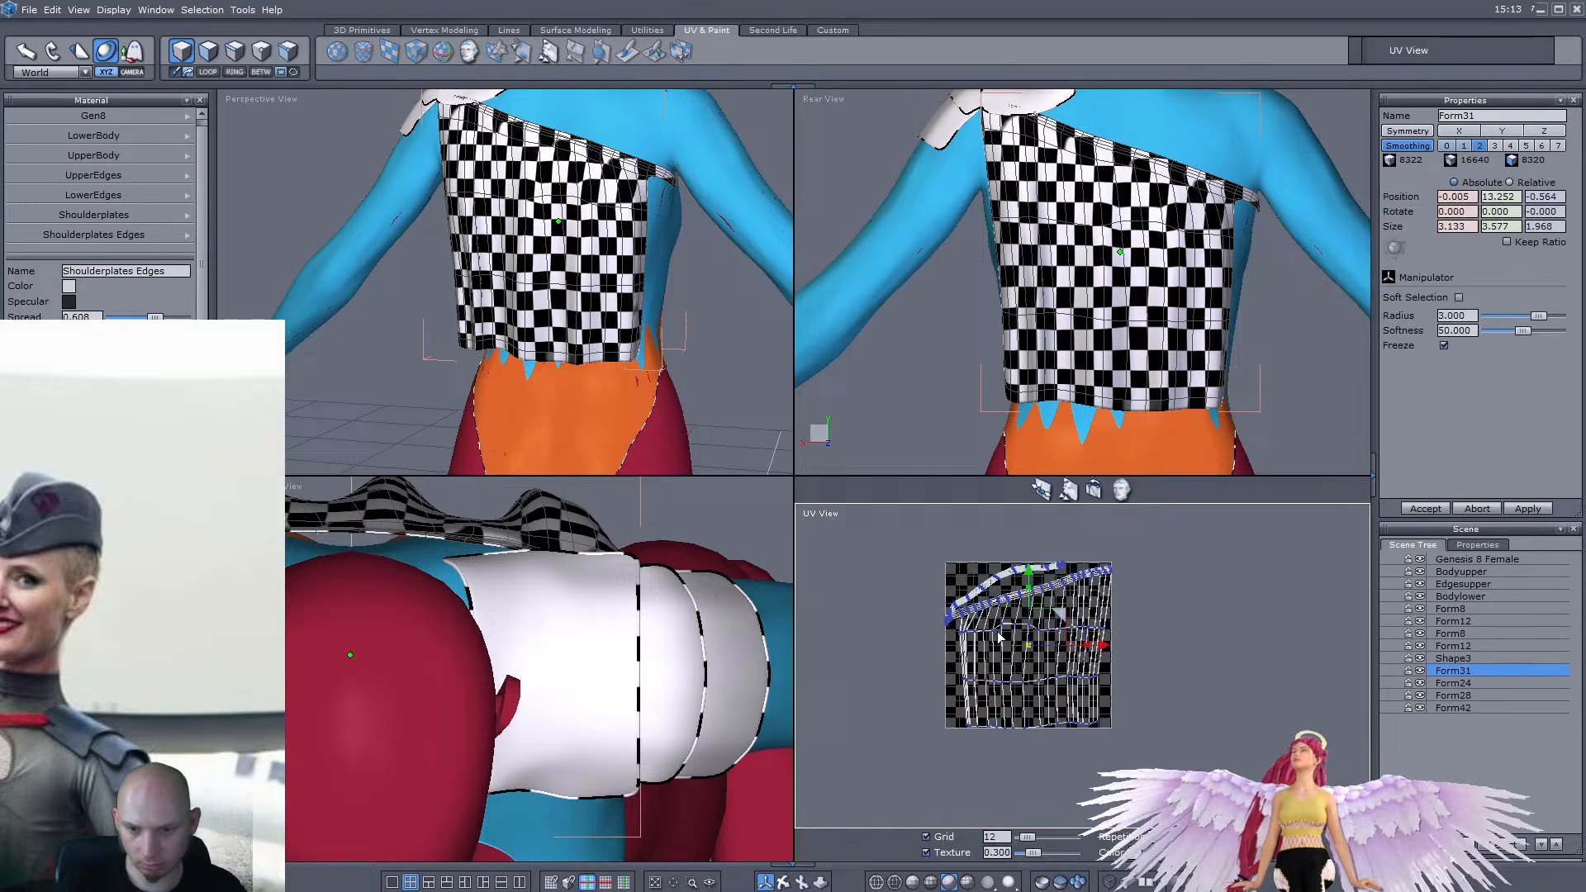
scroll(967, 595, up, 2)
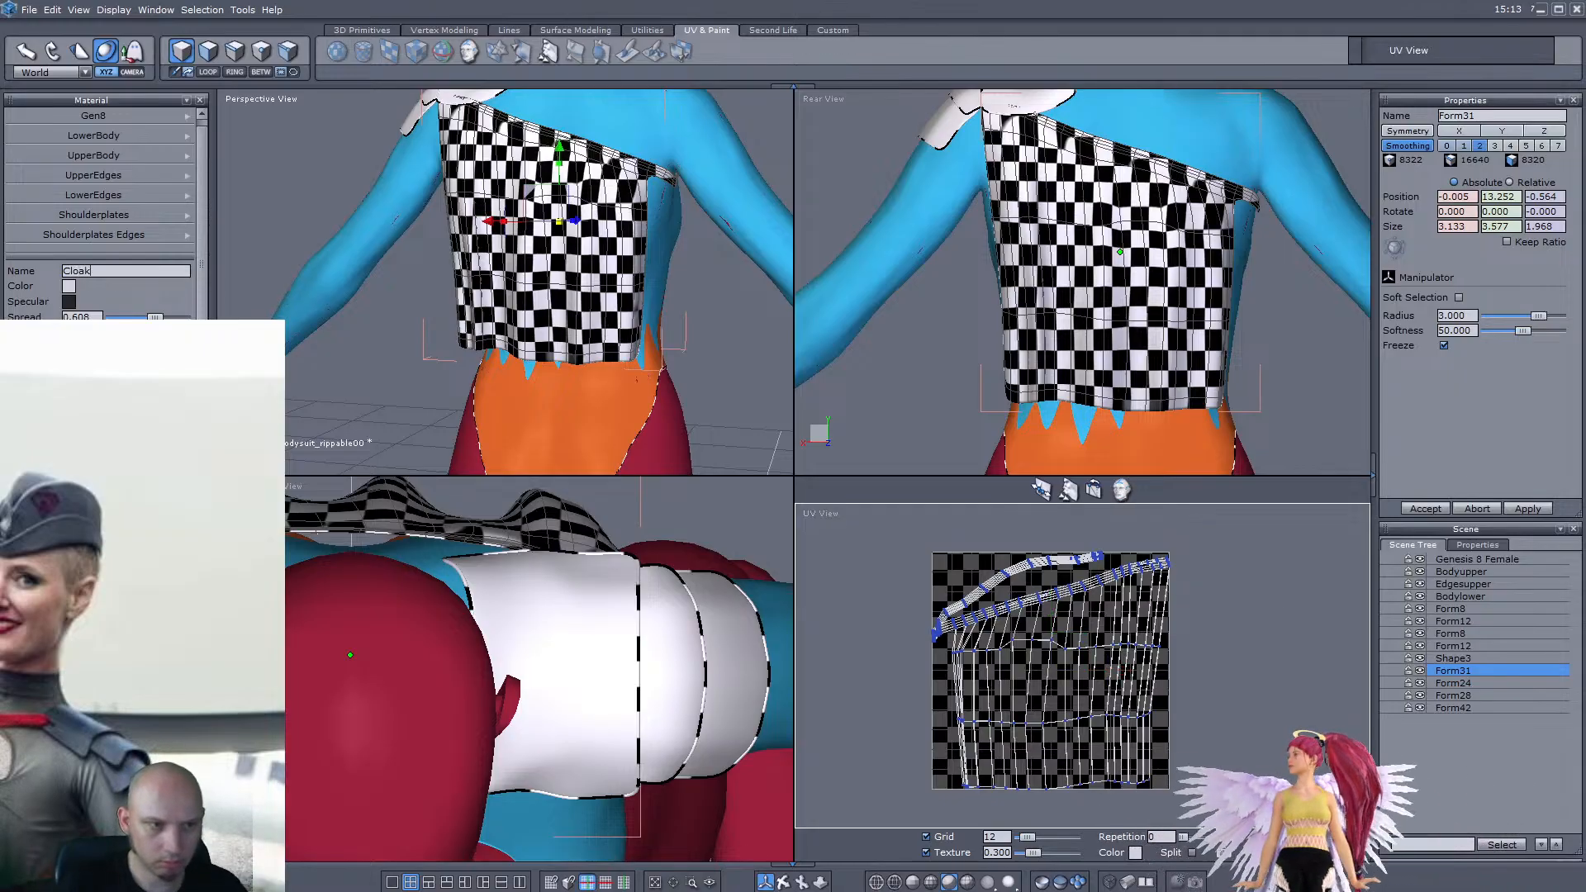
click(1424, 513)
Select the upper body of the suit and save the model
scroll(500, 254, down, 3)
right_drag(500, 255, 89, 259)
scroll(542, 165, up, 5)
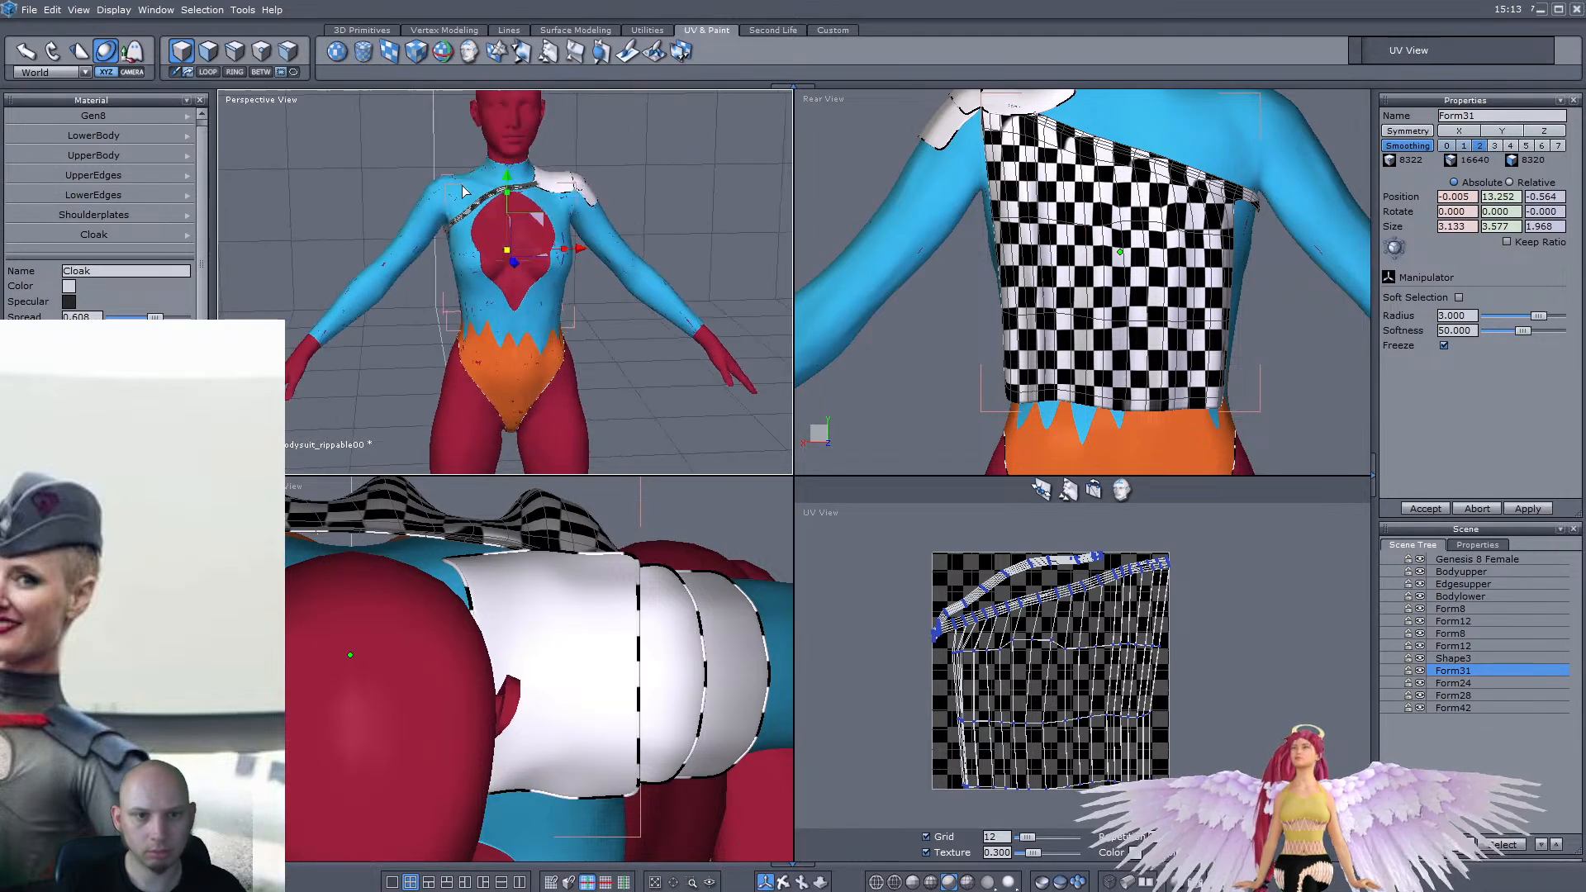
click(388, 248)
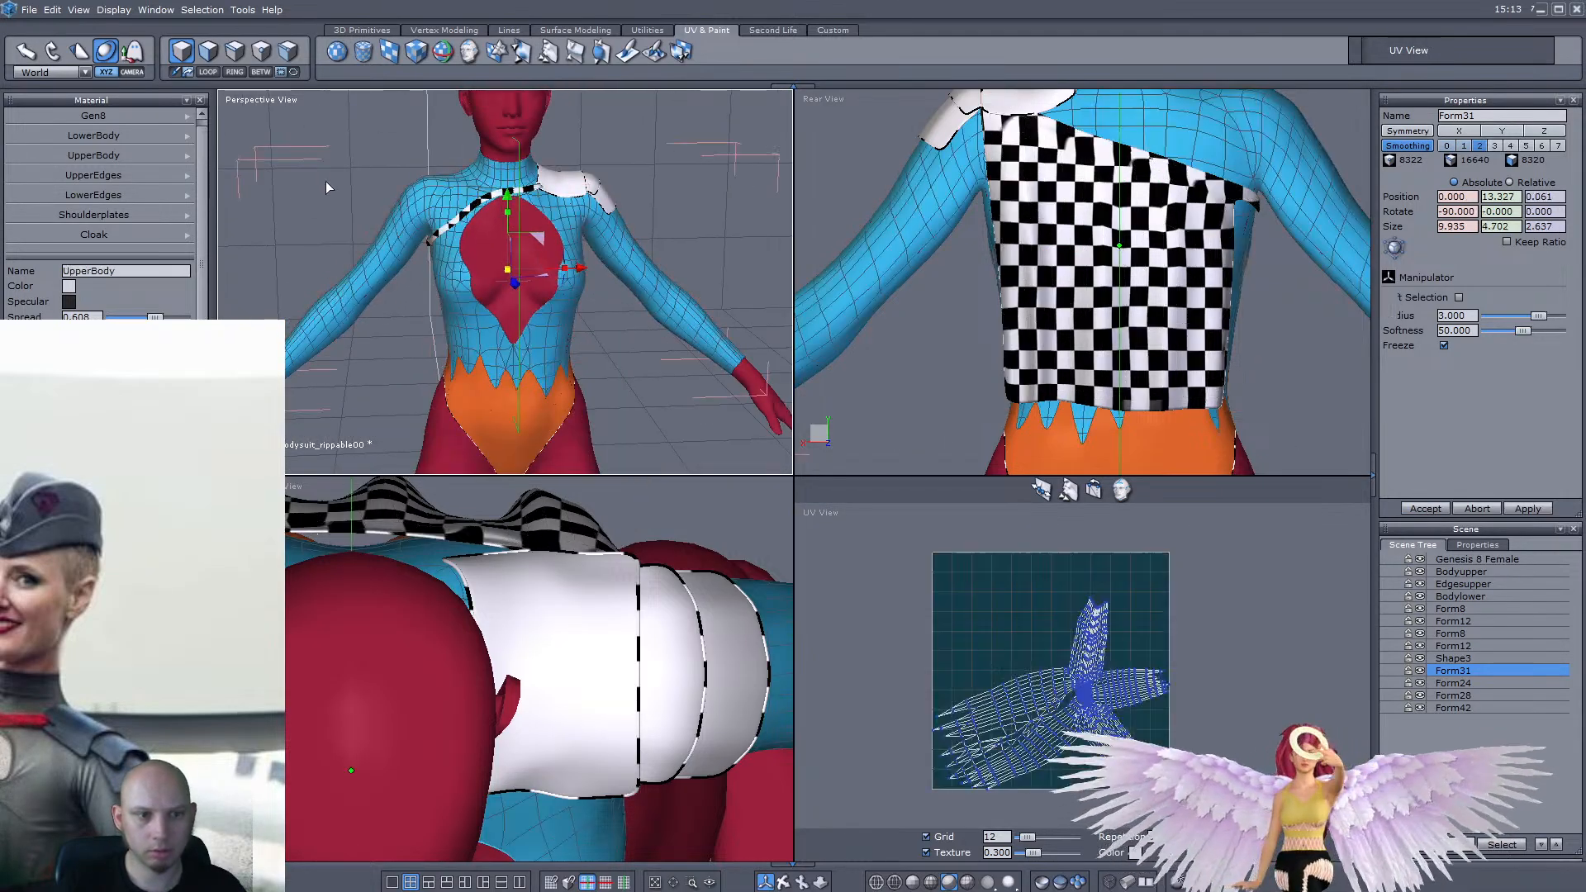
key(ctrl+s)
Switch the rear viewport to the Front View with the whole figure in frame
scroll(617, 270, down, 4)
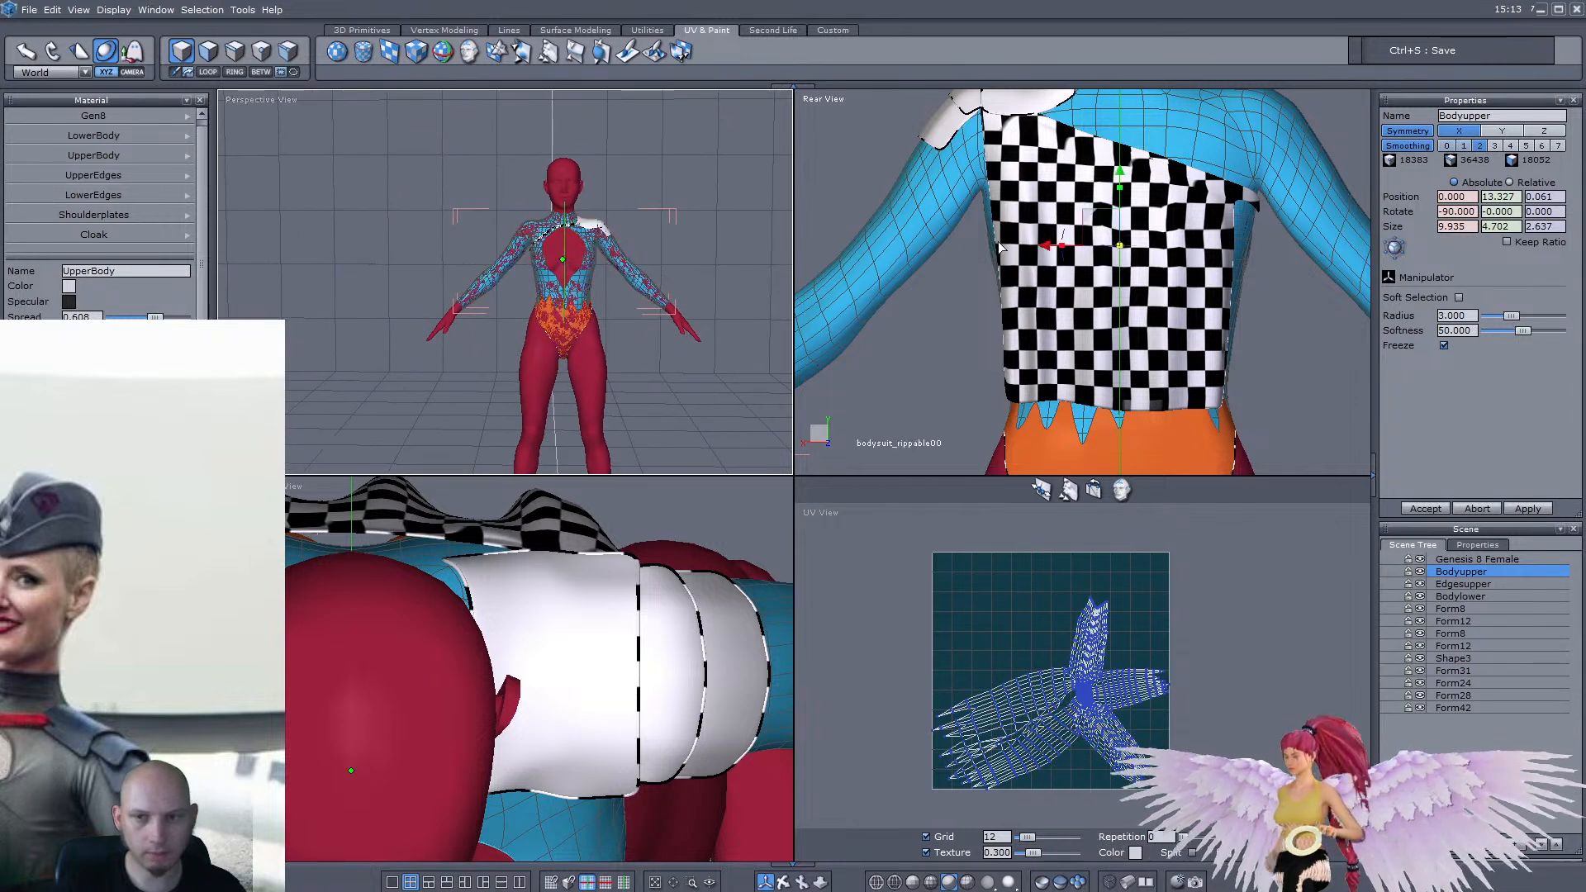
scroll(1009, 234, down, 4)
click(826, 101)
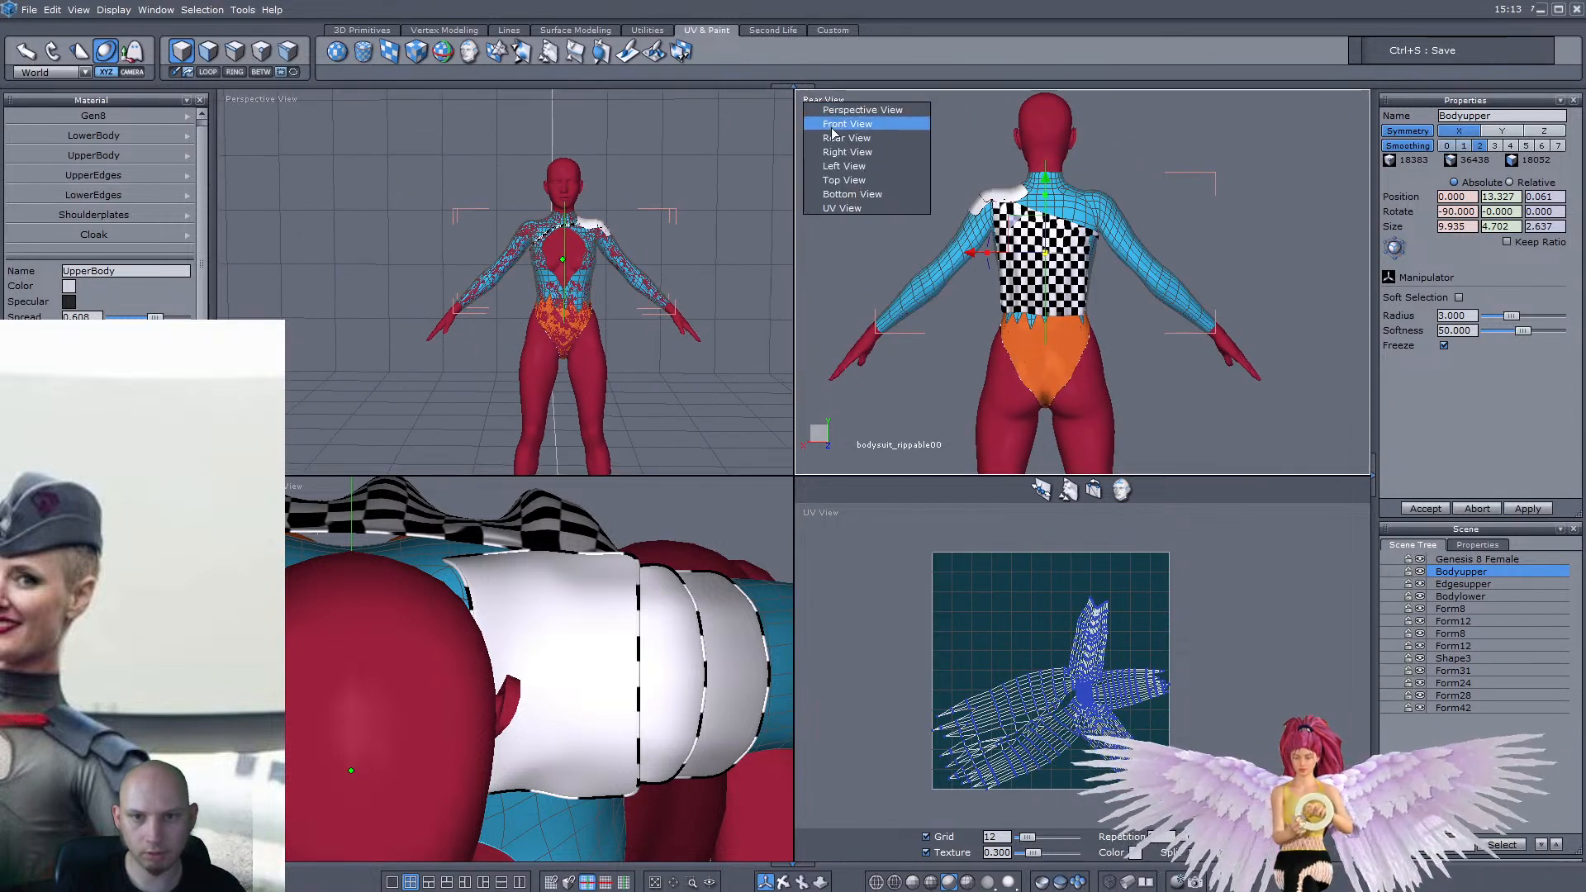
click(847, 124)
Import the existing glove model onto the figure
click(60, 10)
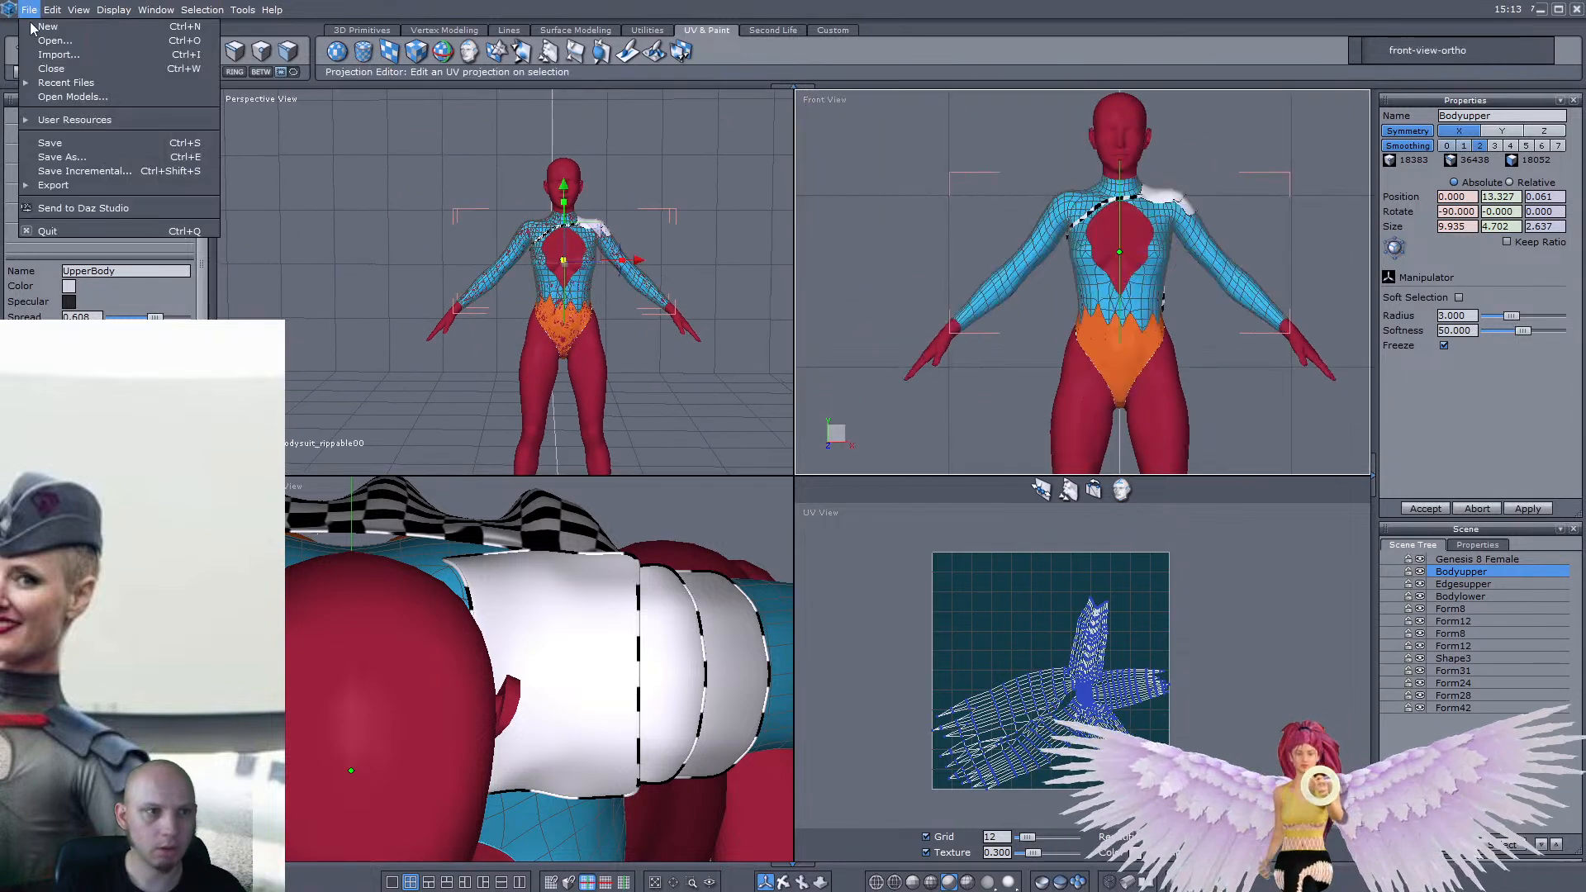
click(58, 64)
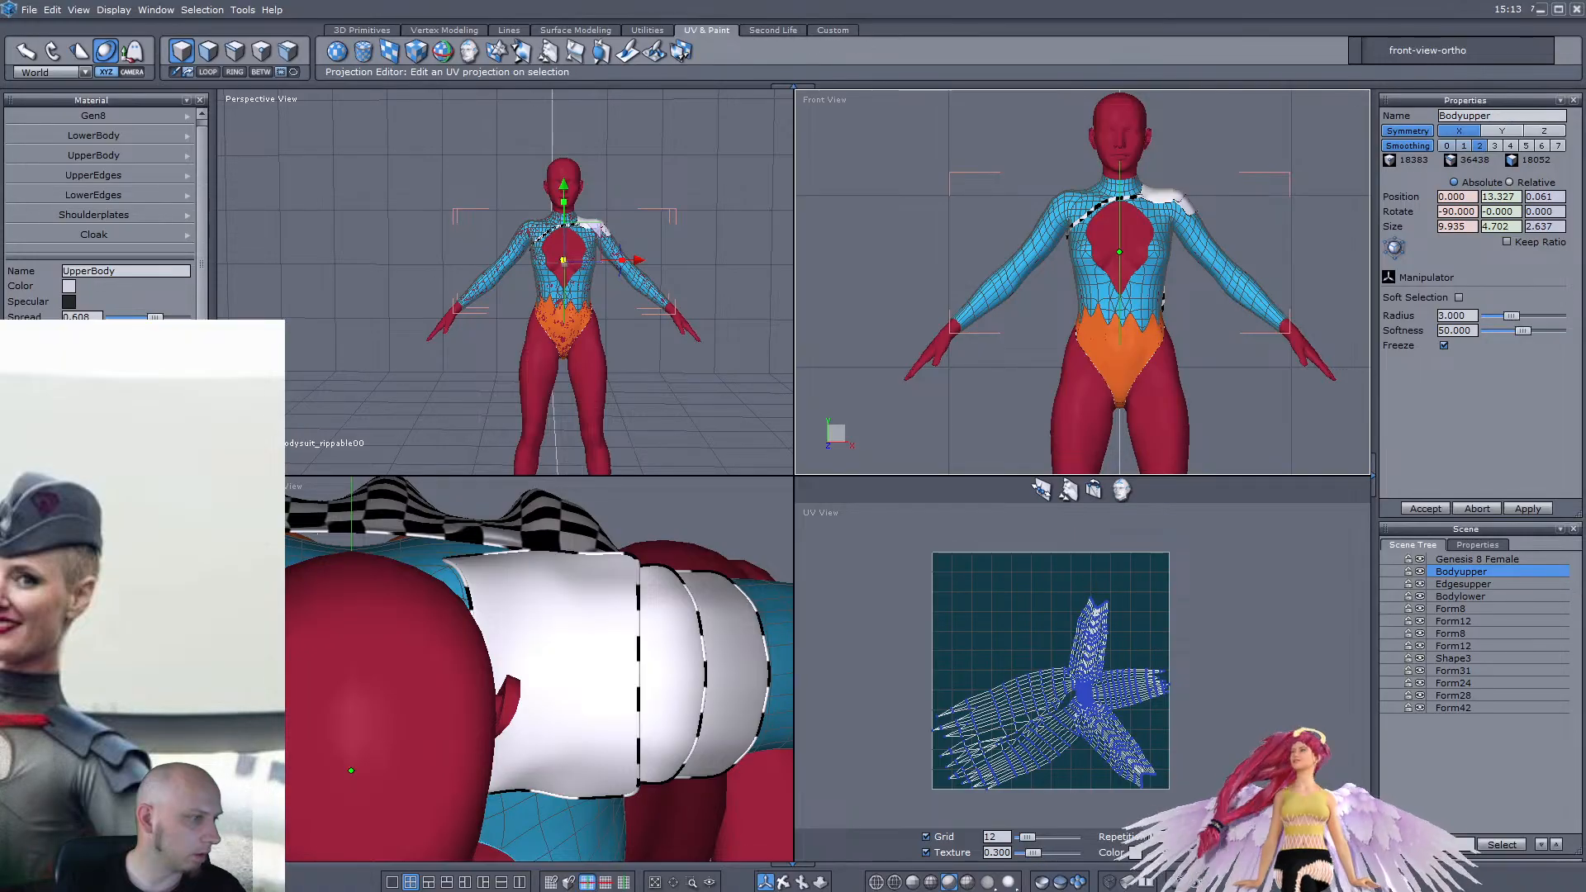
key(ctrl+i)
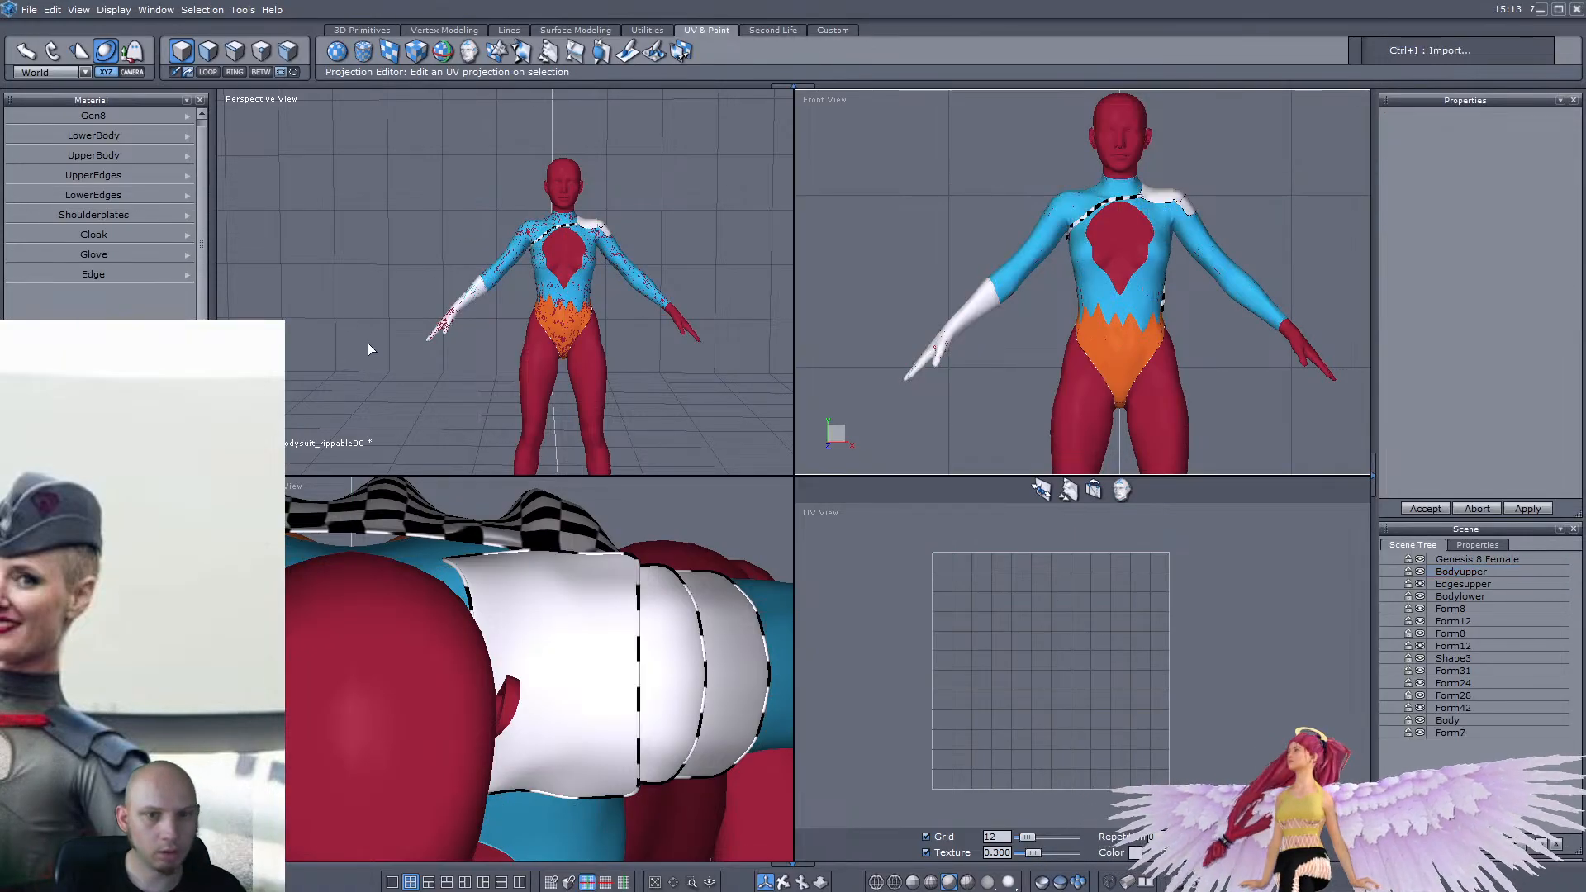
Import the existing belt model with its ring around the hips
click(28, 10)
click(39, 55)
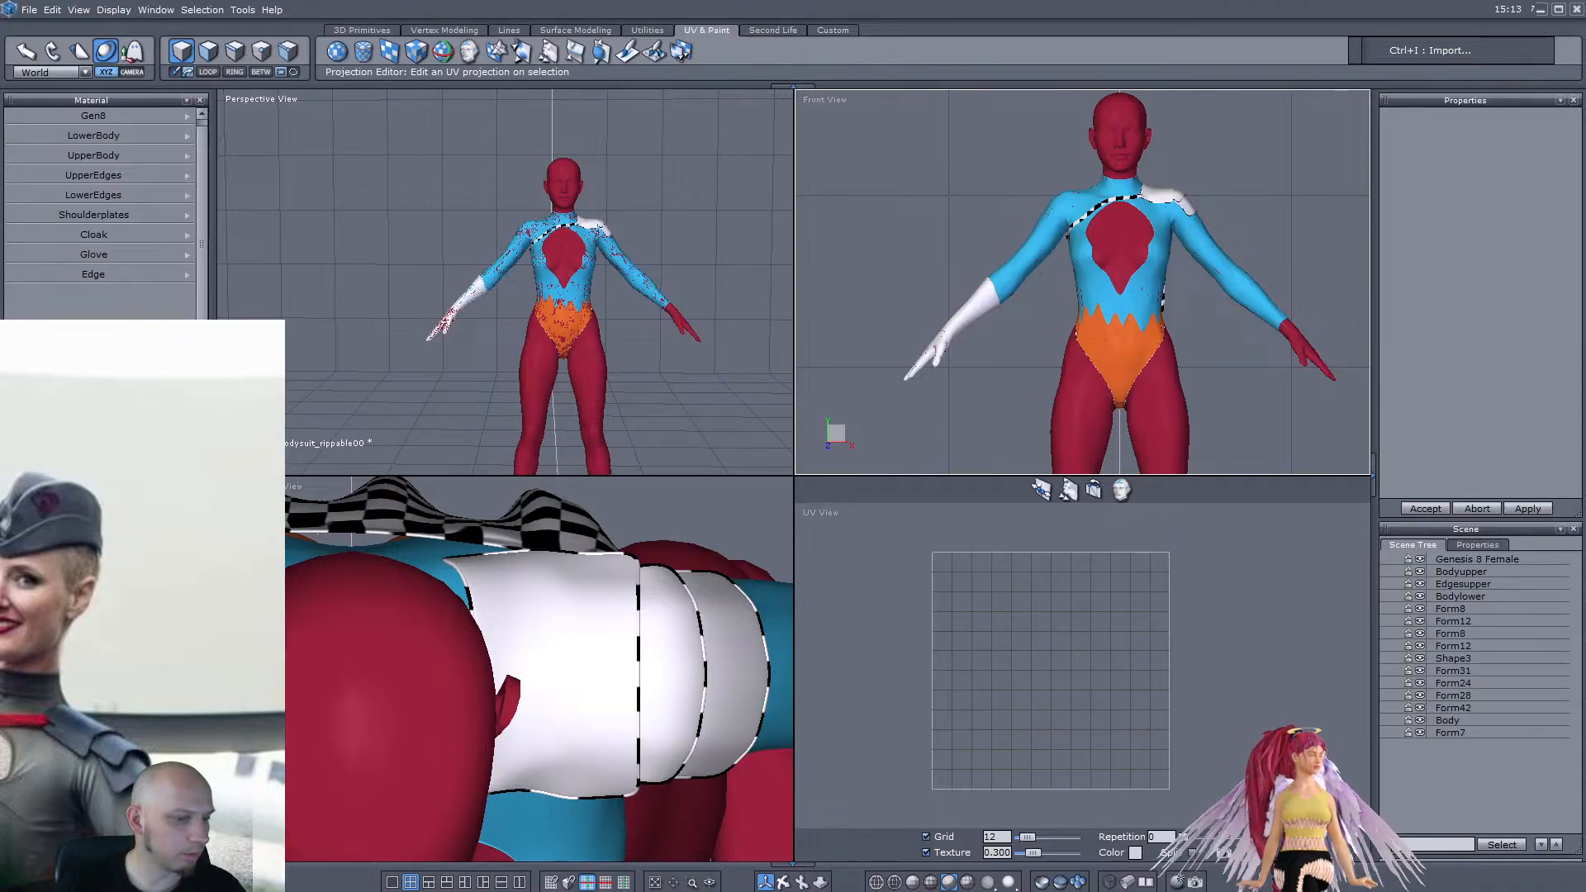
scroll(622, 318, up, 8)
middle_drag(629, 308, 556, 336)
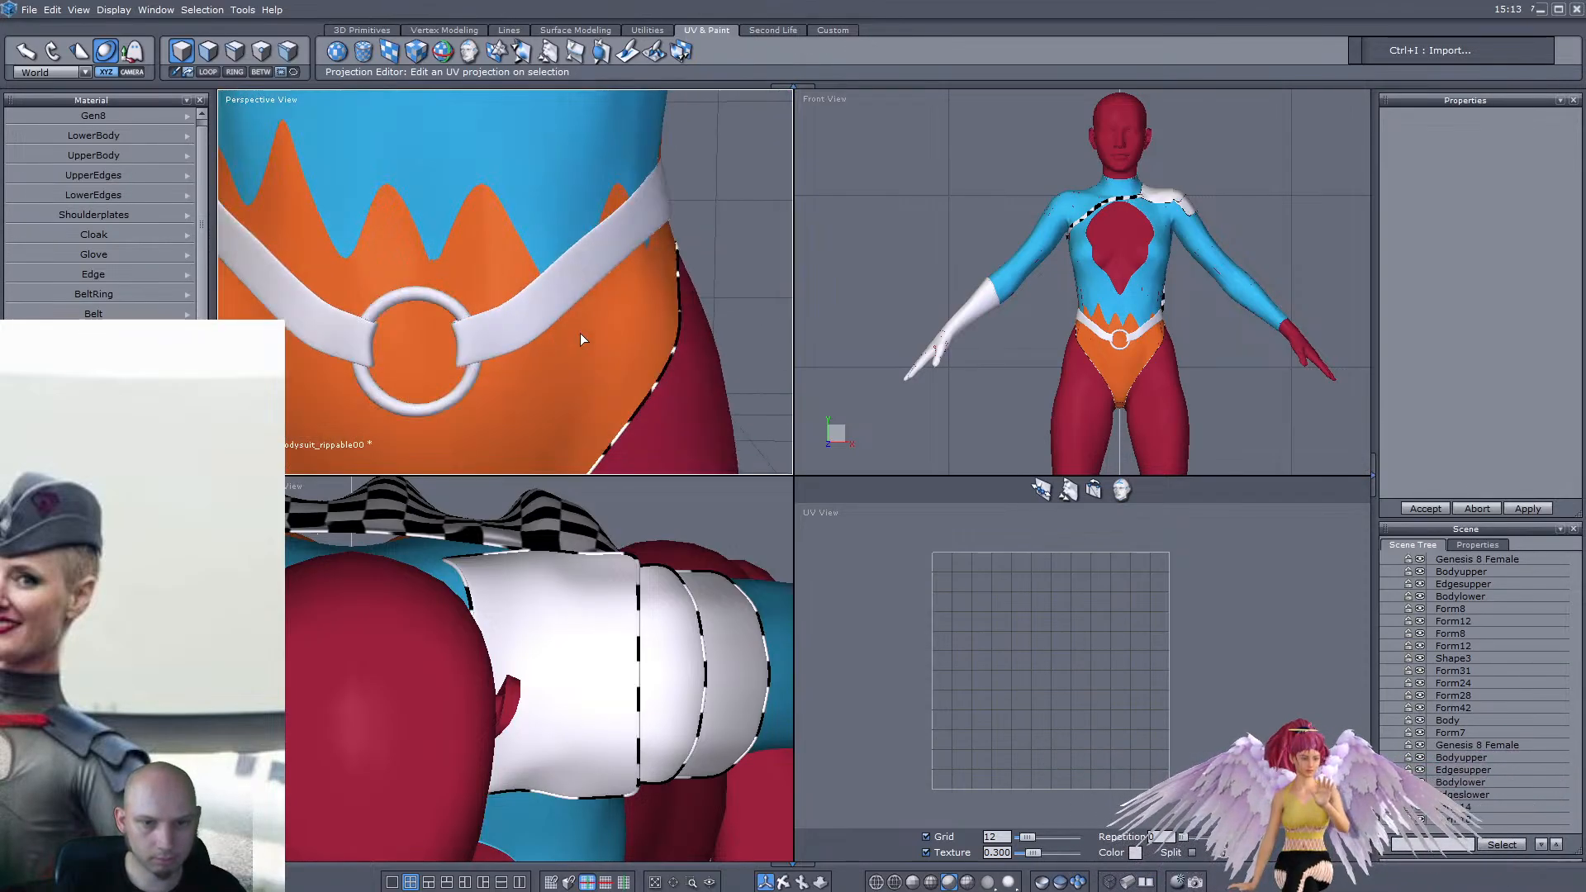
Select the imported belt together with its front ring
click(472, 345)
scroll(450, 312, up, 3)
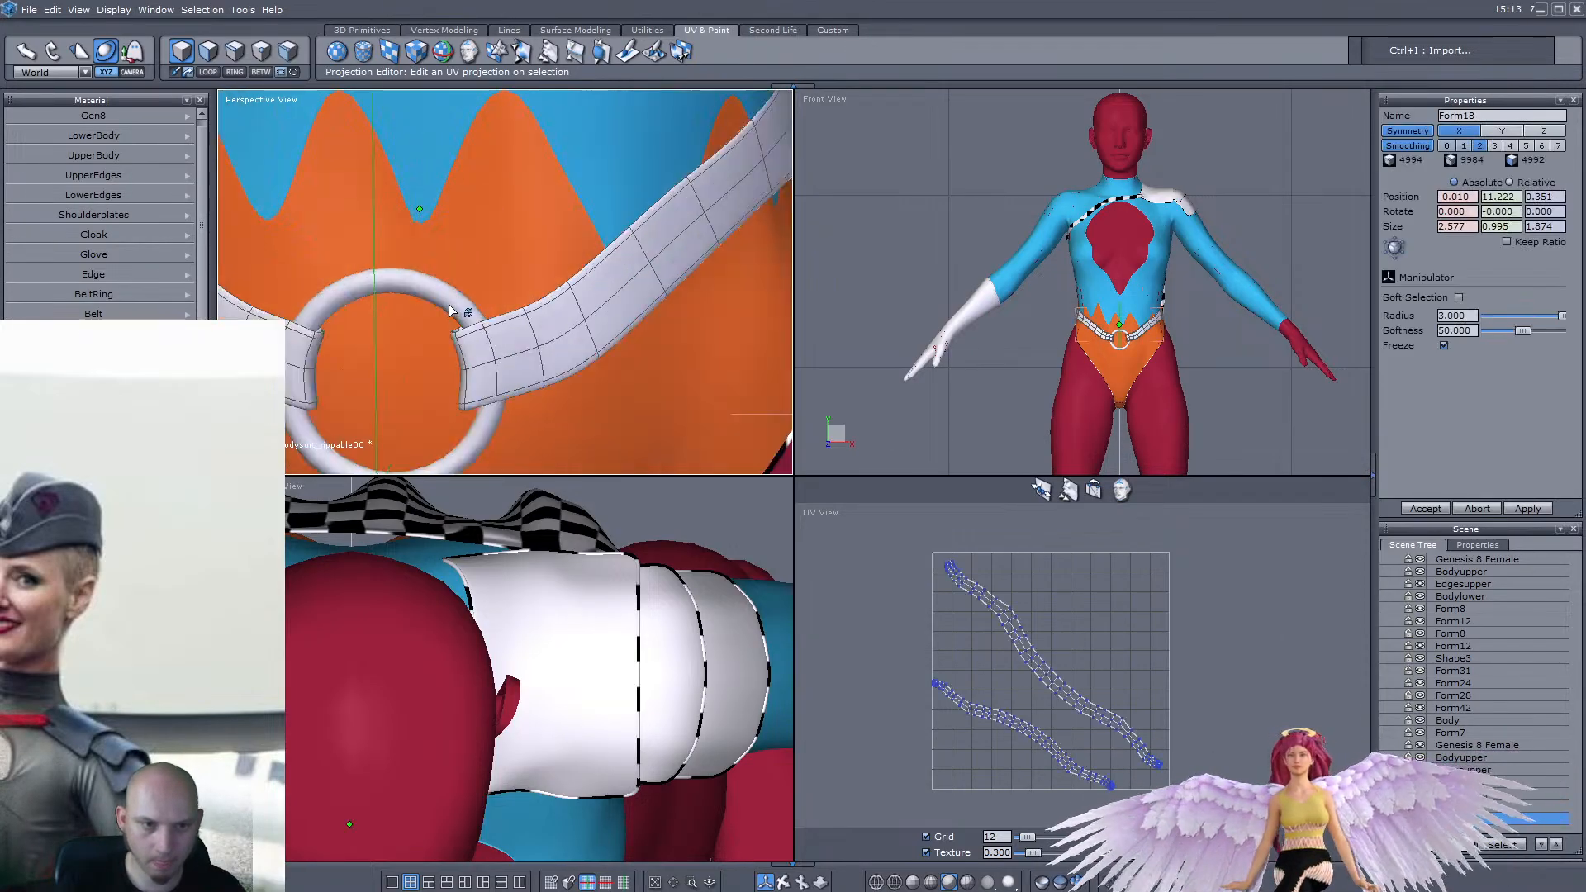
scroll(460, 316, down, 3)
shift+click(451, 335)
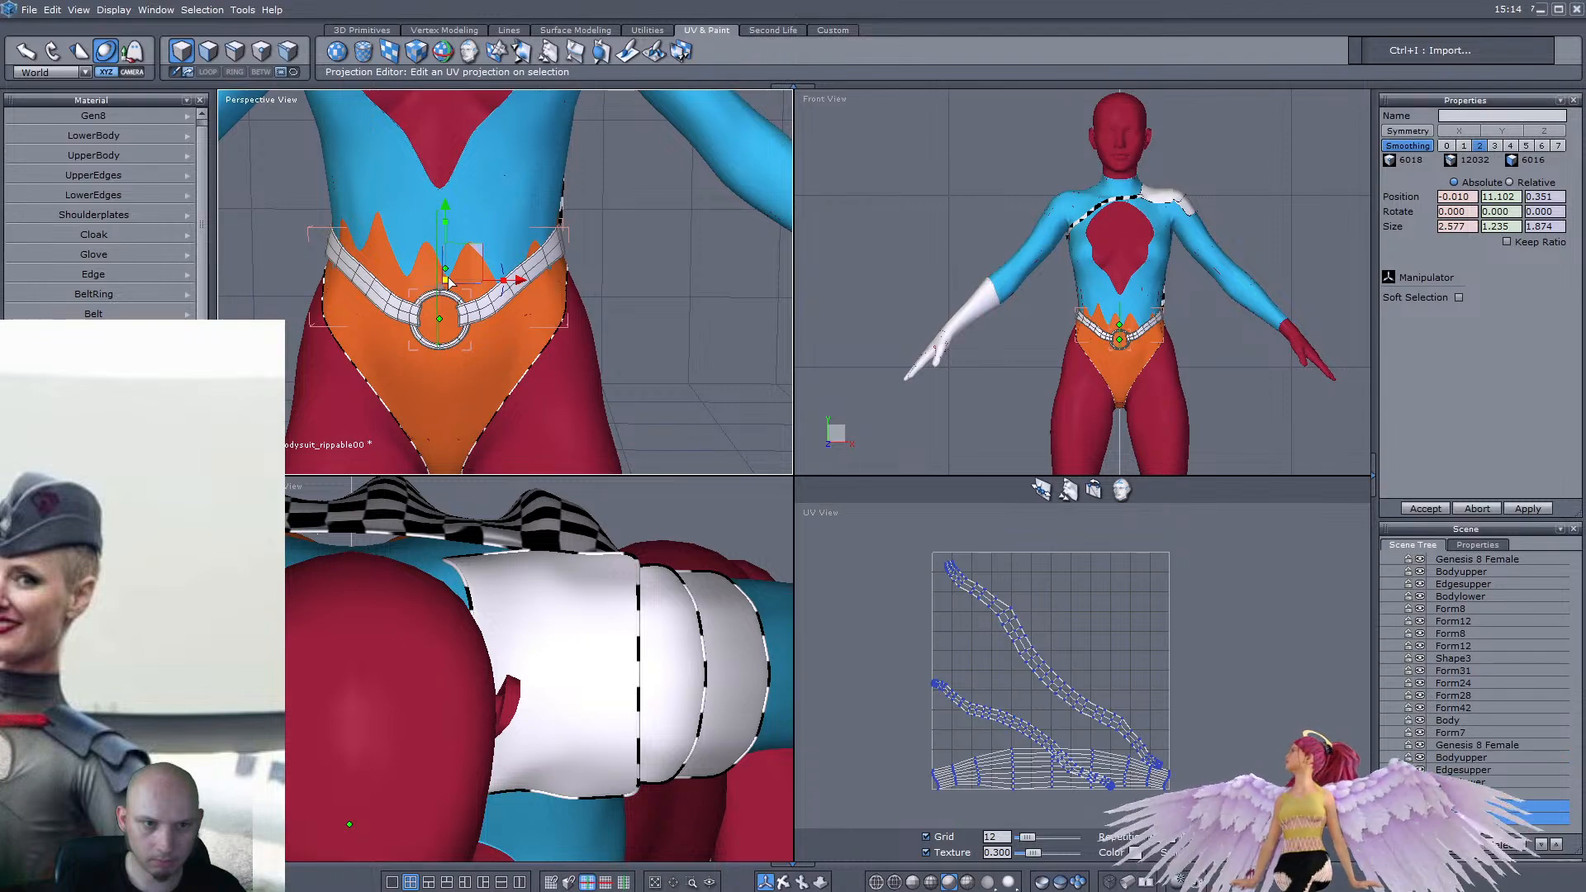
middle_drag(372, 275, 255, 285)
scroll(517, 266, up, 4)
scroll(458, 262, down, 5)
scroll(345, 260, up, 5)
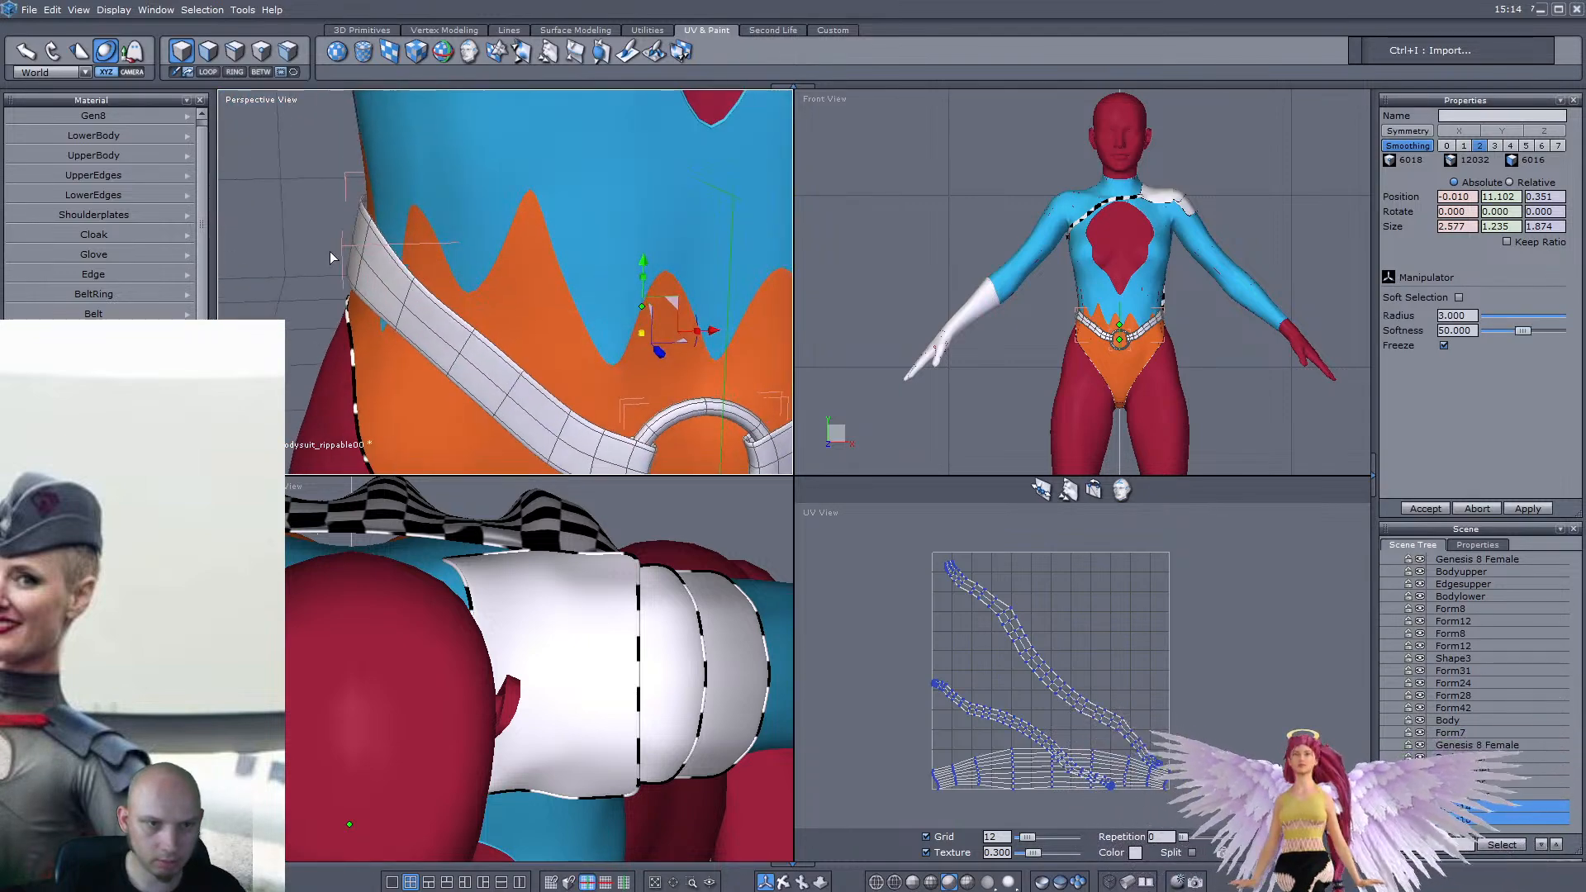
Start a face selection along one row of faces on the belt's back section
click(208, 51)
middle_drag(578, 297, 773, 309)
scroll(772, 309, down, 5)
middle_drag(669, 268, 476, 234)
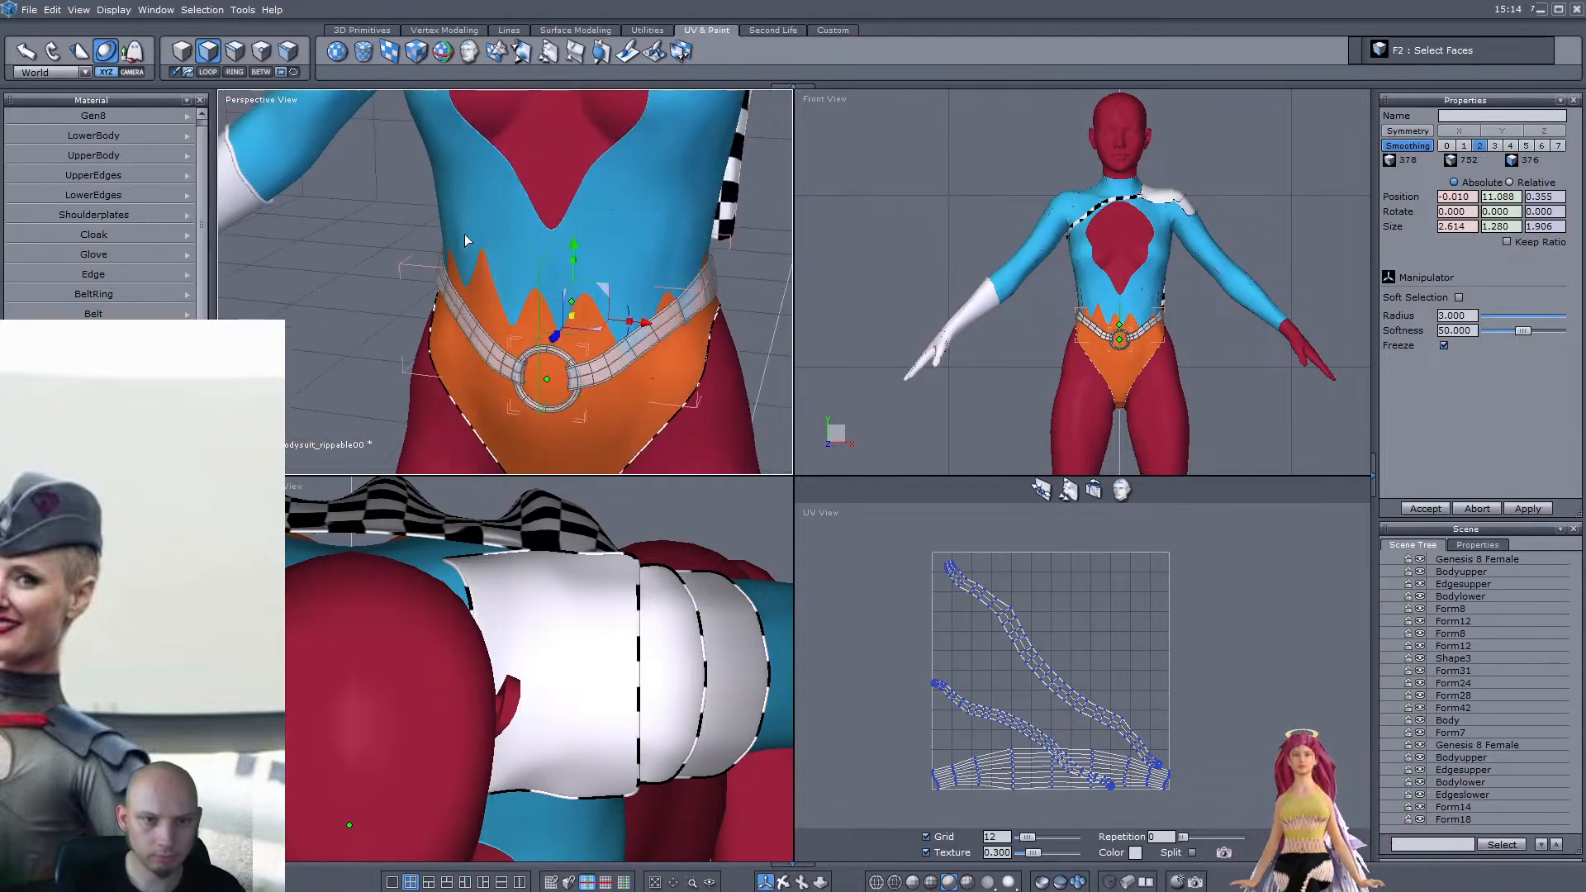
scroll(419, 247, up, 5)
click(420, 246)
shift+click(444, 243)
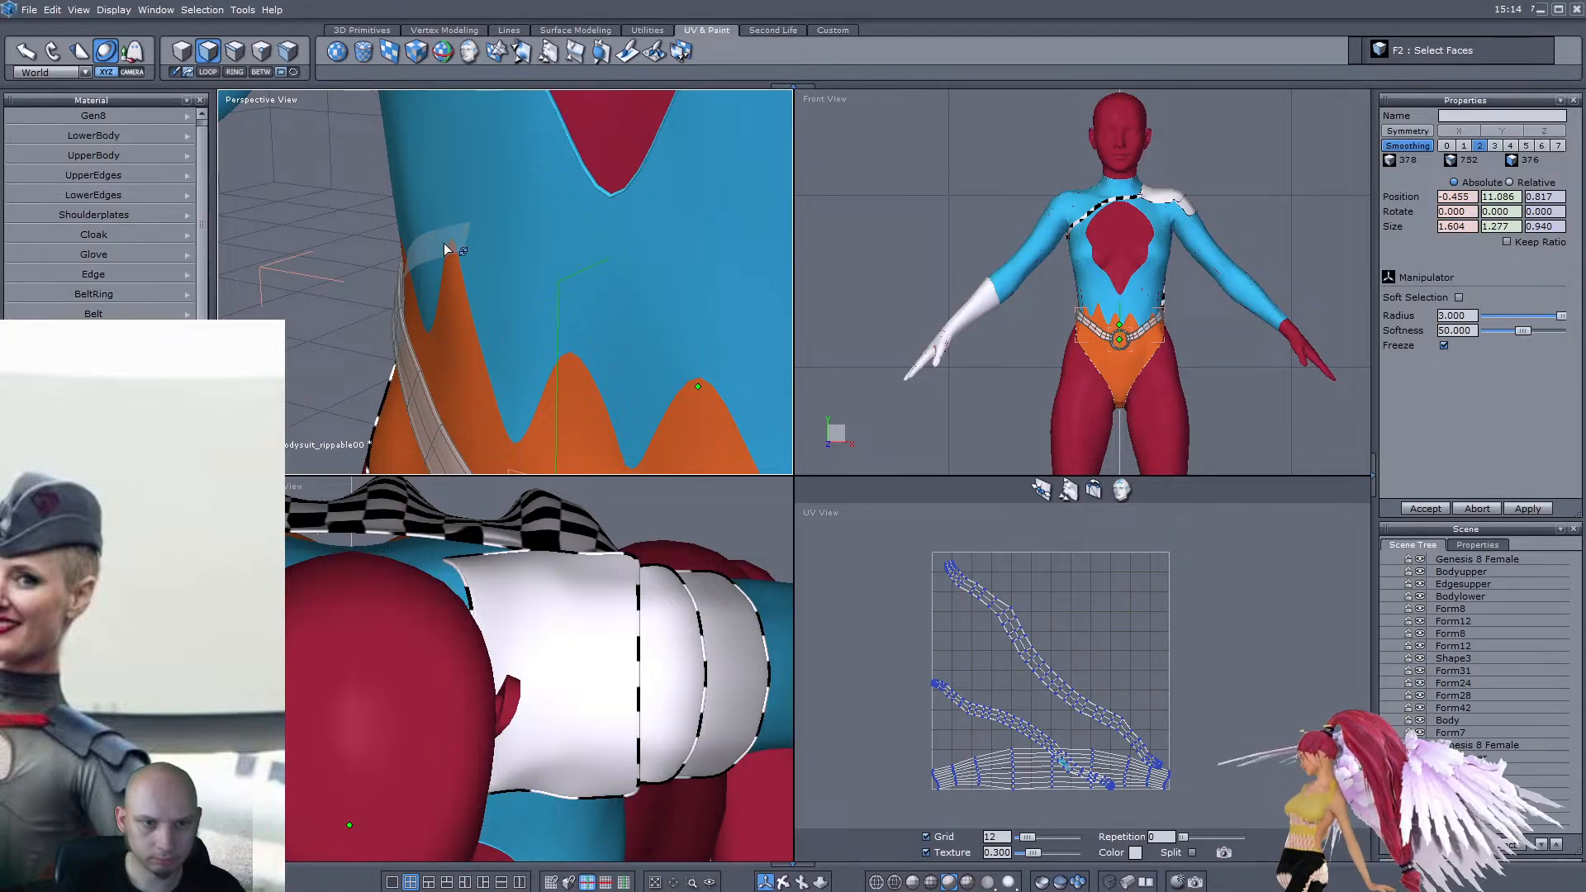
shift+click(502, 238)
shift+click(542, 244)
shift+click(580, 249)
shift+click(651, 256)
shift+click(693, 257)
Extend the face selection along that row around the back of the belt to the opposite hip
middle_drag(642, 276, 776, 274)
scroll(742, 250, down, 5)
scroll(776, 274, up, 6)
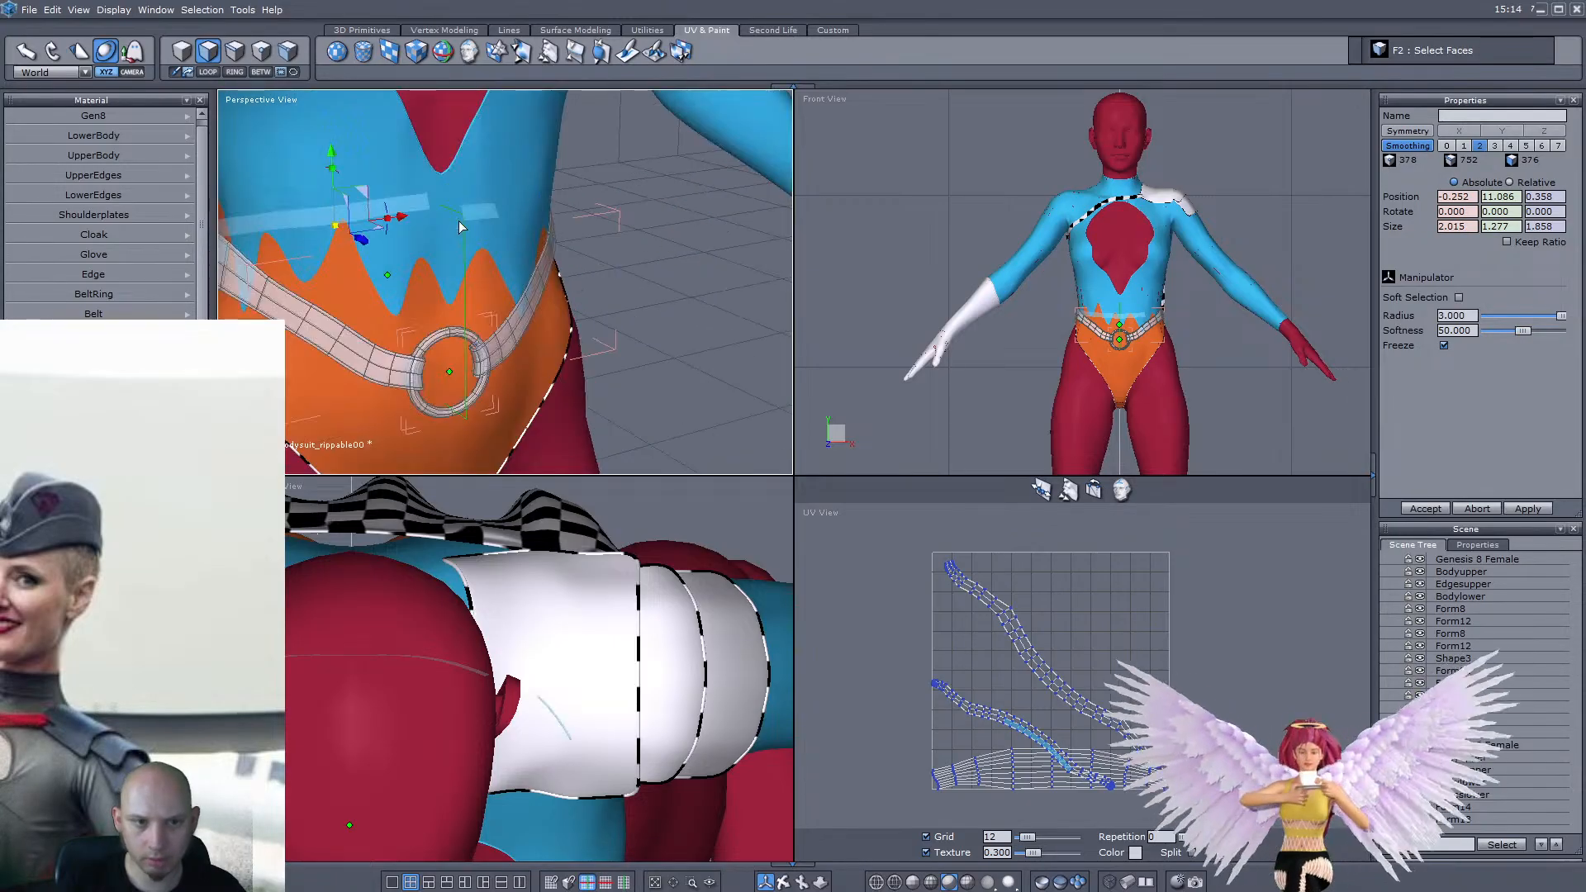
shift+click(476, 209)
middle_drag(508, 216, 424, 221)
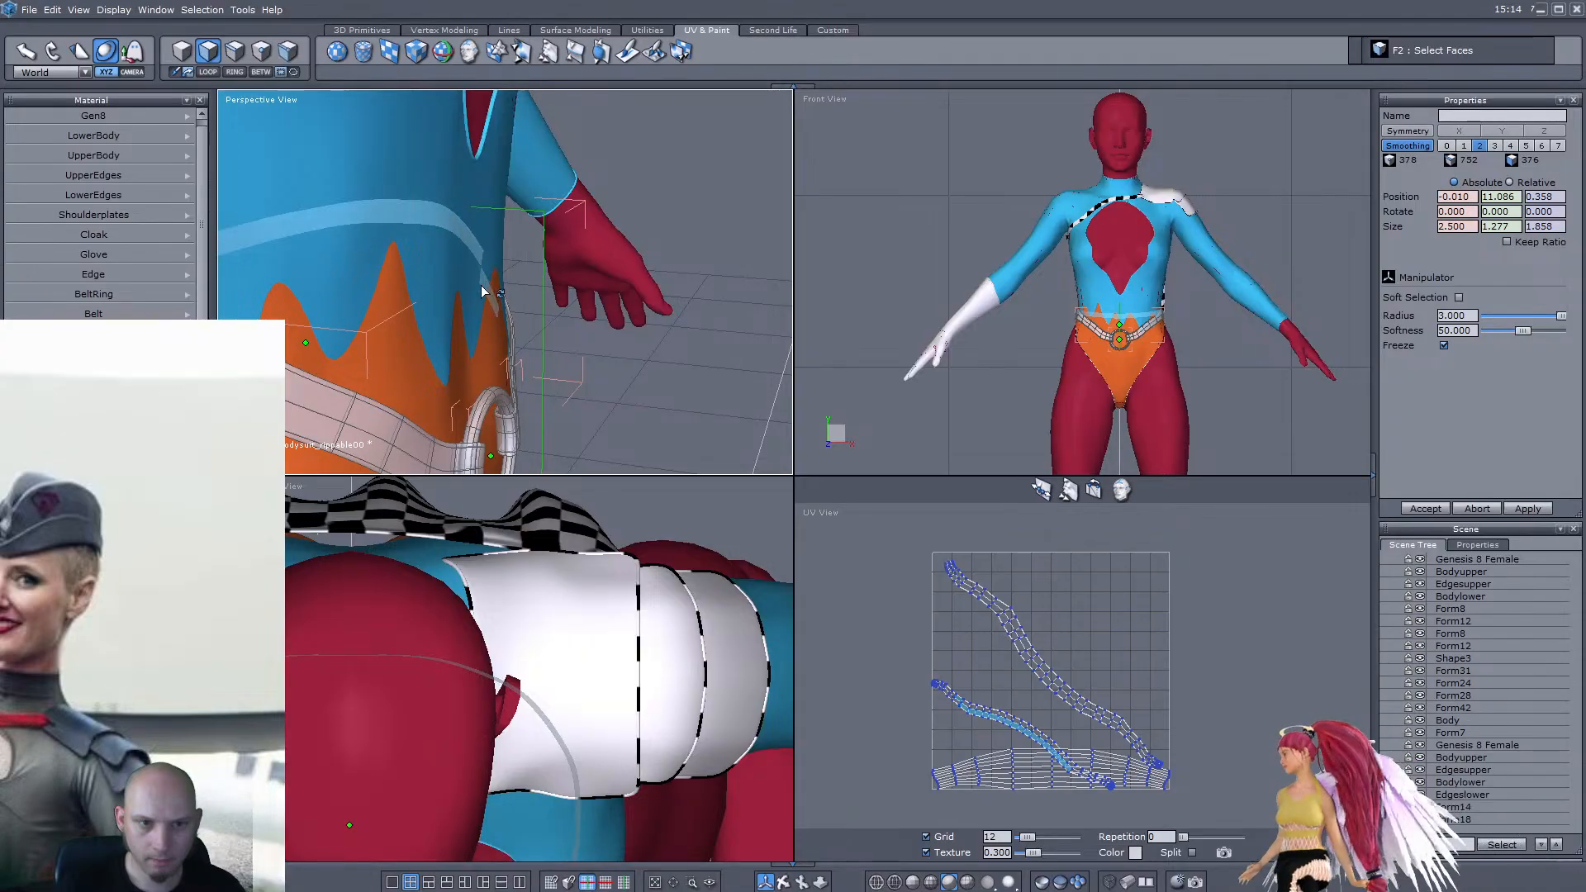
scroll(495, 284, up, 8)
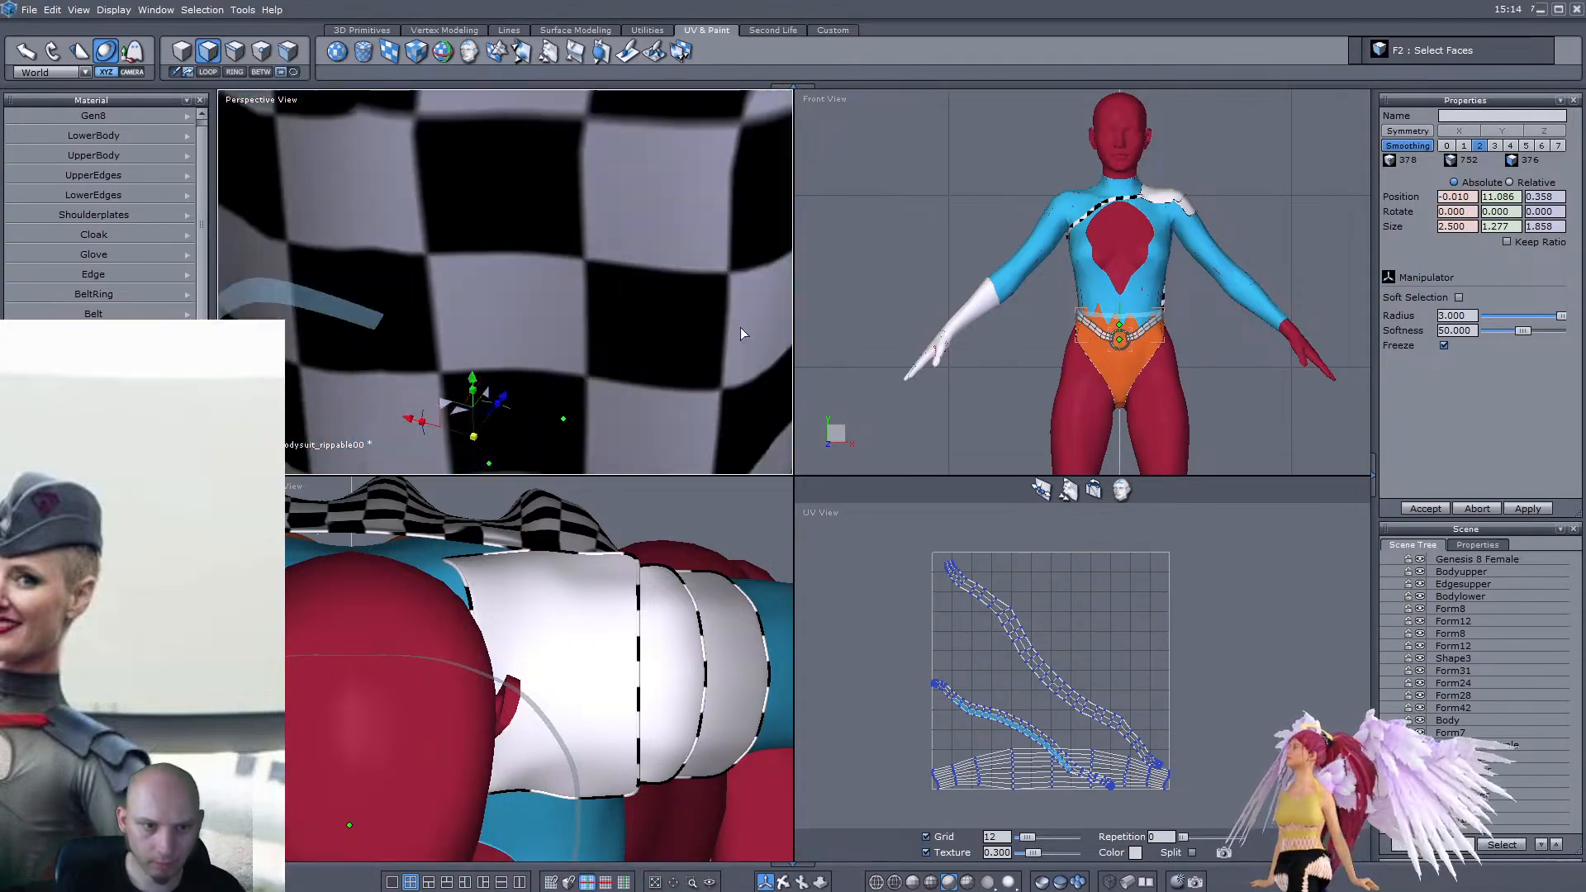
shift+click(385, 327)
shift+click(460, 355)
middle_drag(535, 375, 715, 414)
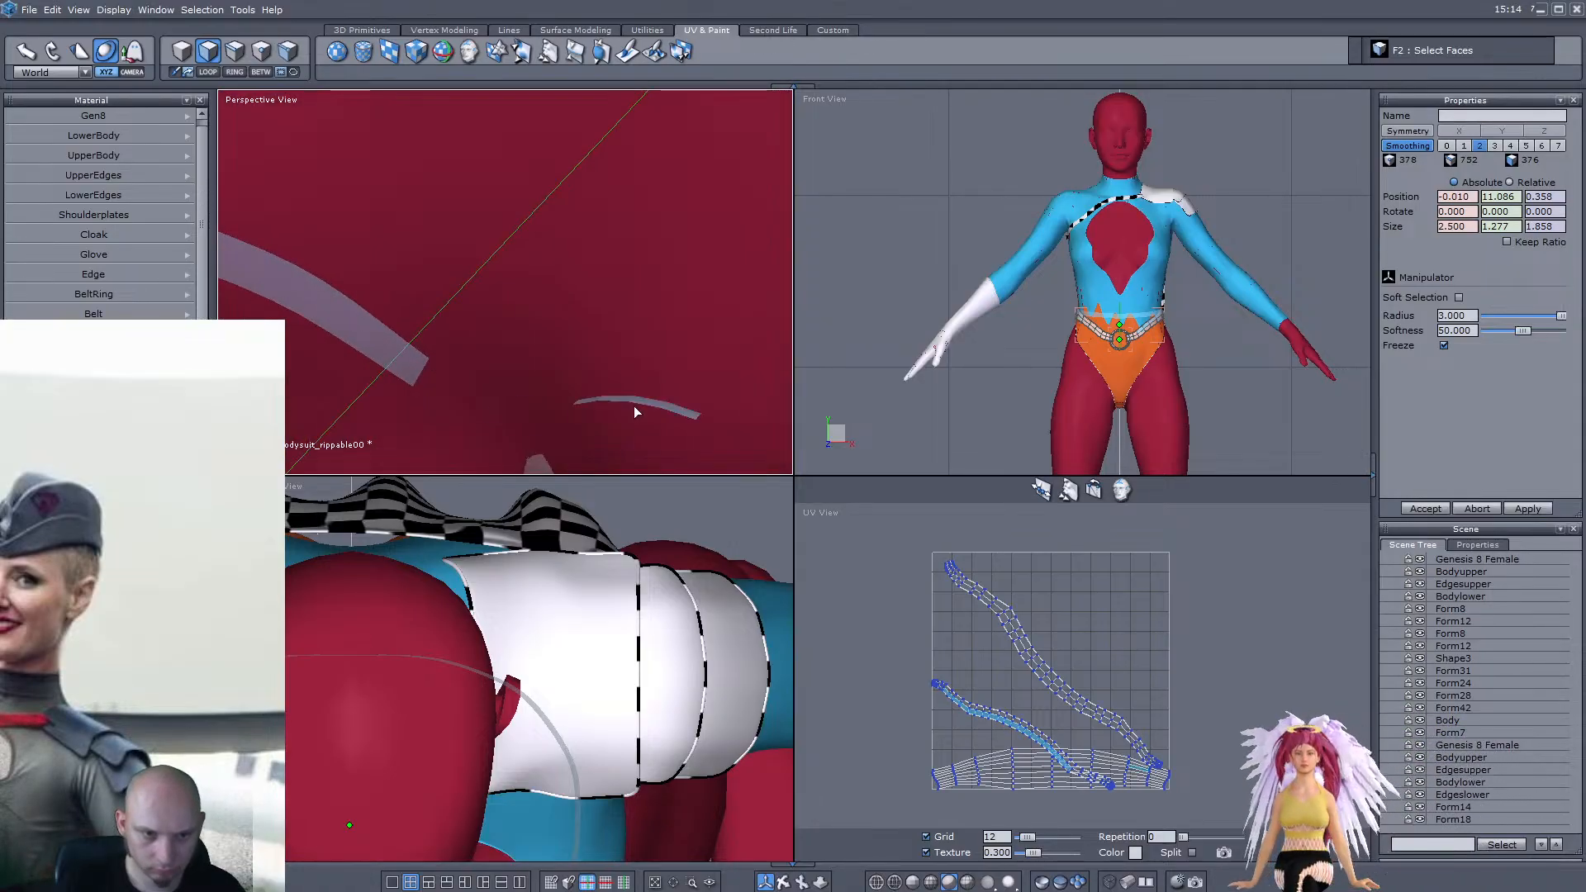
middle_drag(502, 418, 561, 419)
middle_drag(433, 300, 628, 286)
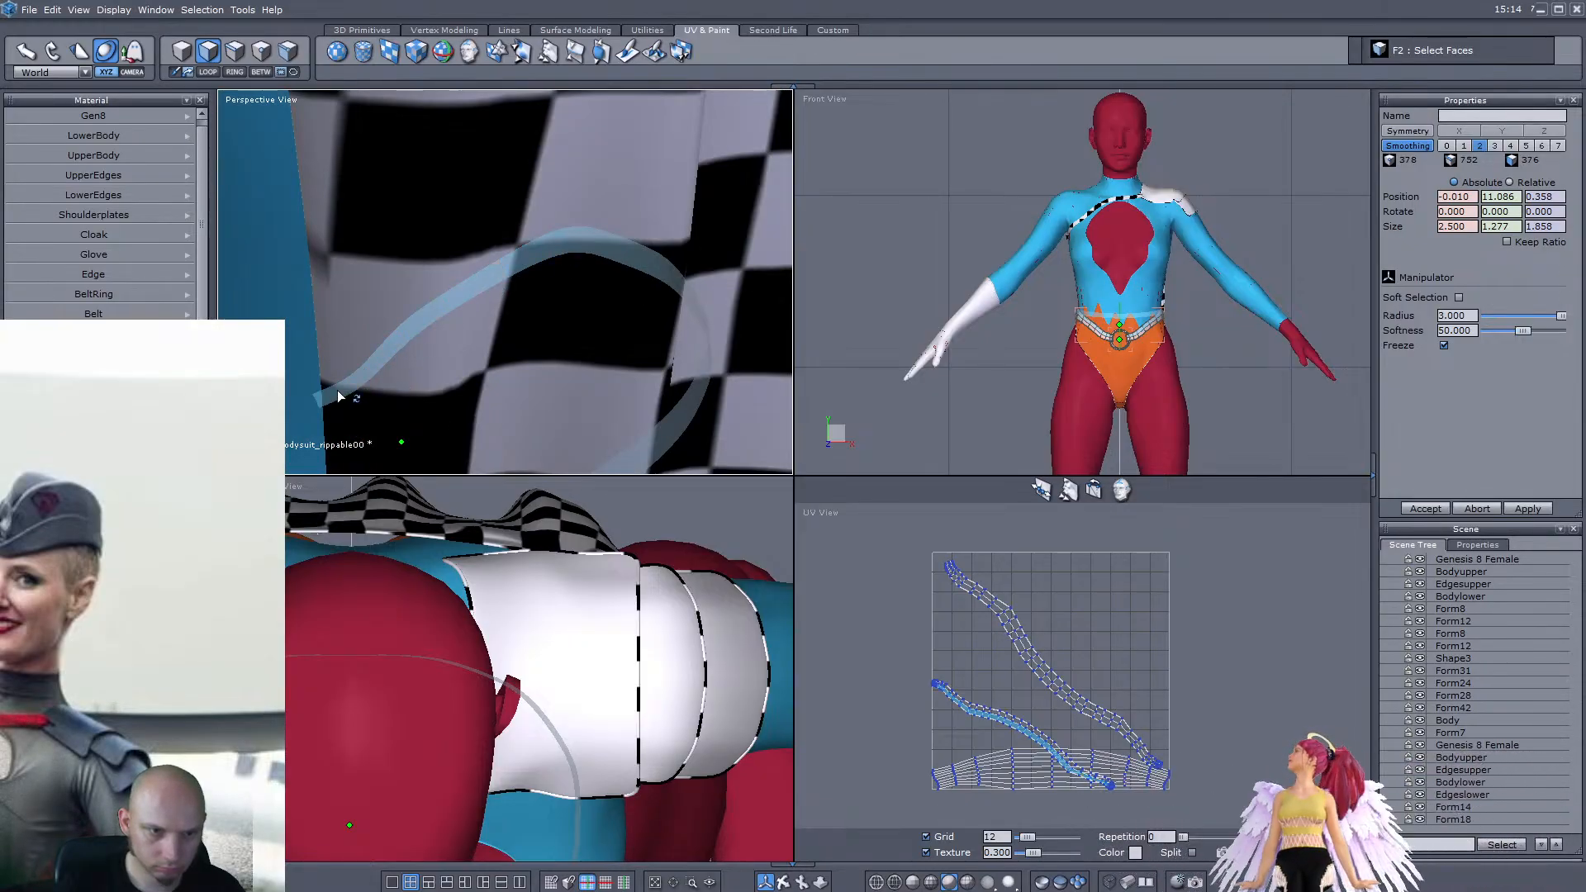
middle_drag(387, 326, 383, 356)
scroll(384, 359, down, 8)
scroll(384, 361, up, 8)
middle_drag(523, 338, 431, 385)
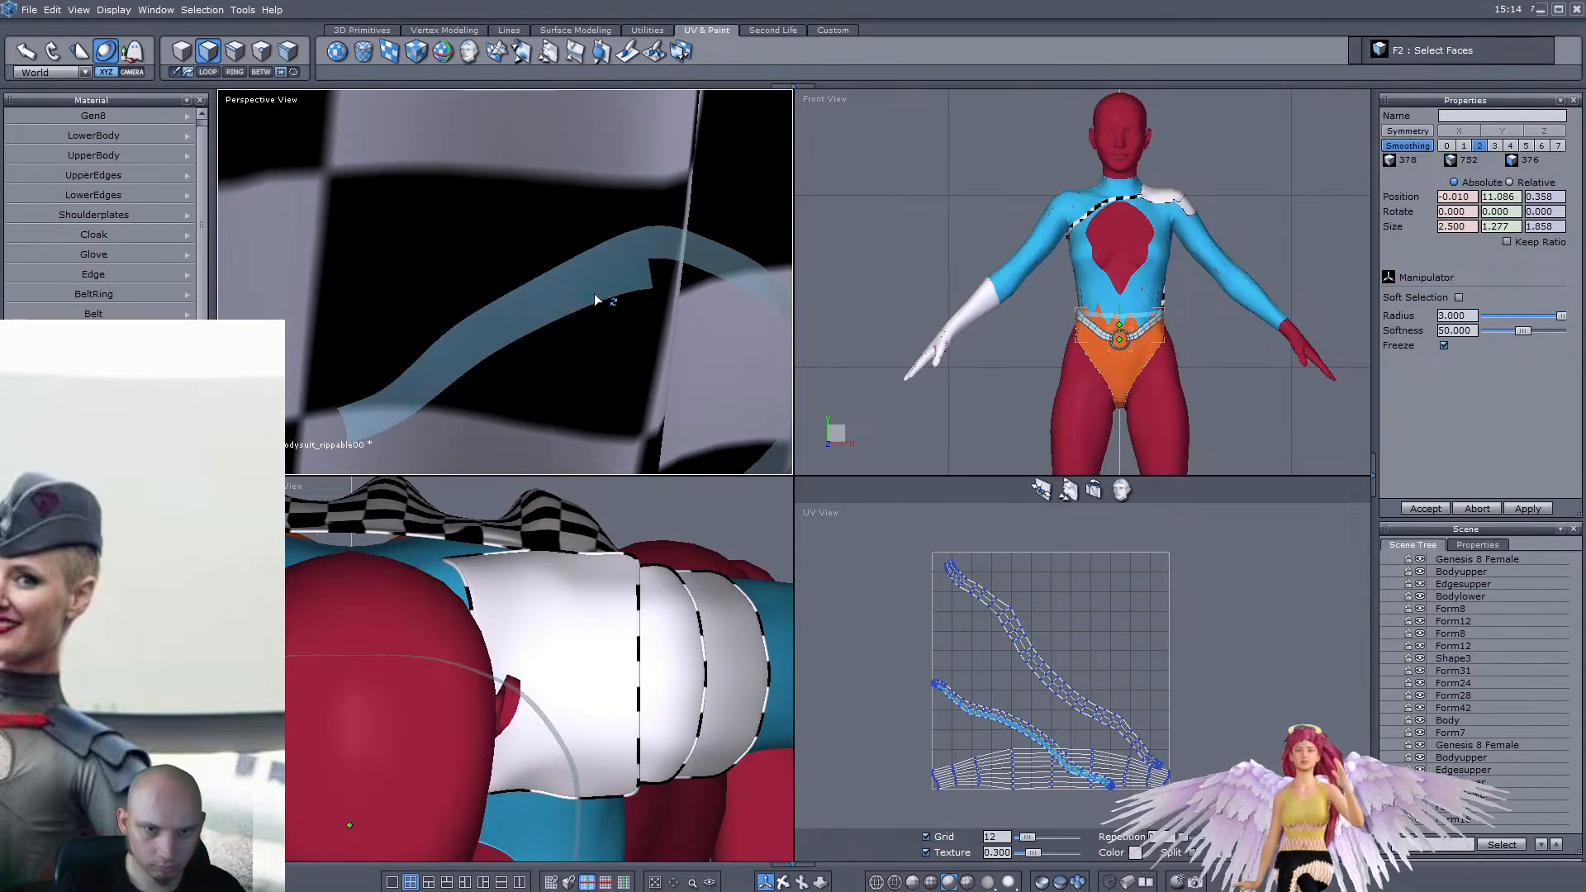
middle_drag(657, 277, 384, 331)
Add faces of the neighbouring row to the selection, starting from the belt's side at the hip
shift+click(627, 215)
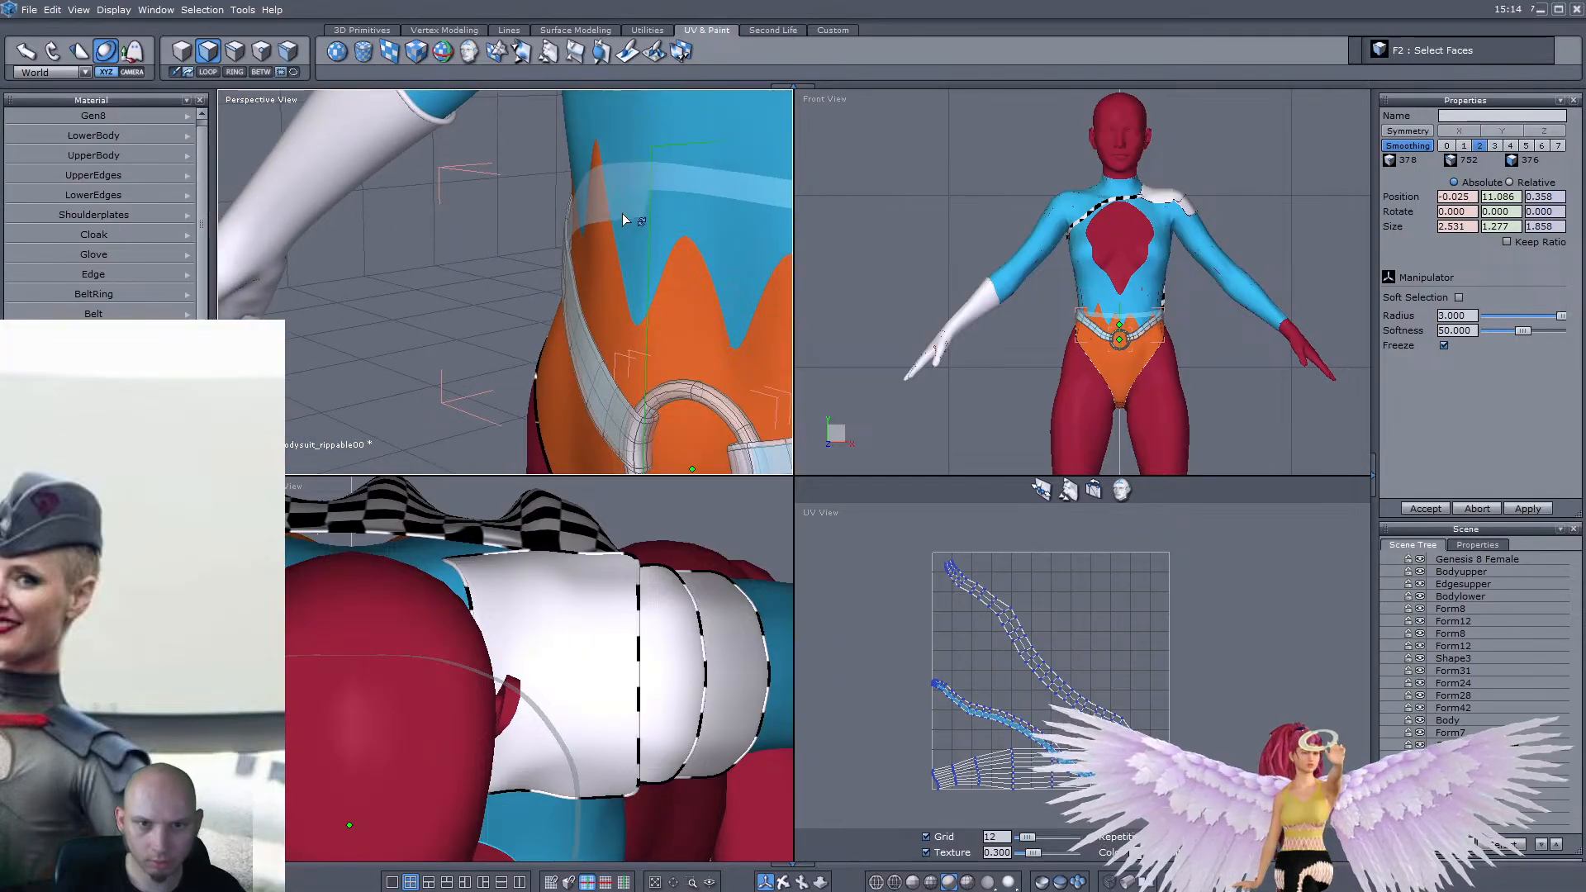
shift+click(666, 213)
shift+click(717, 213)
right_drag(616, 229, 546, 222)
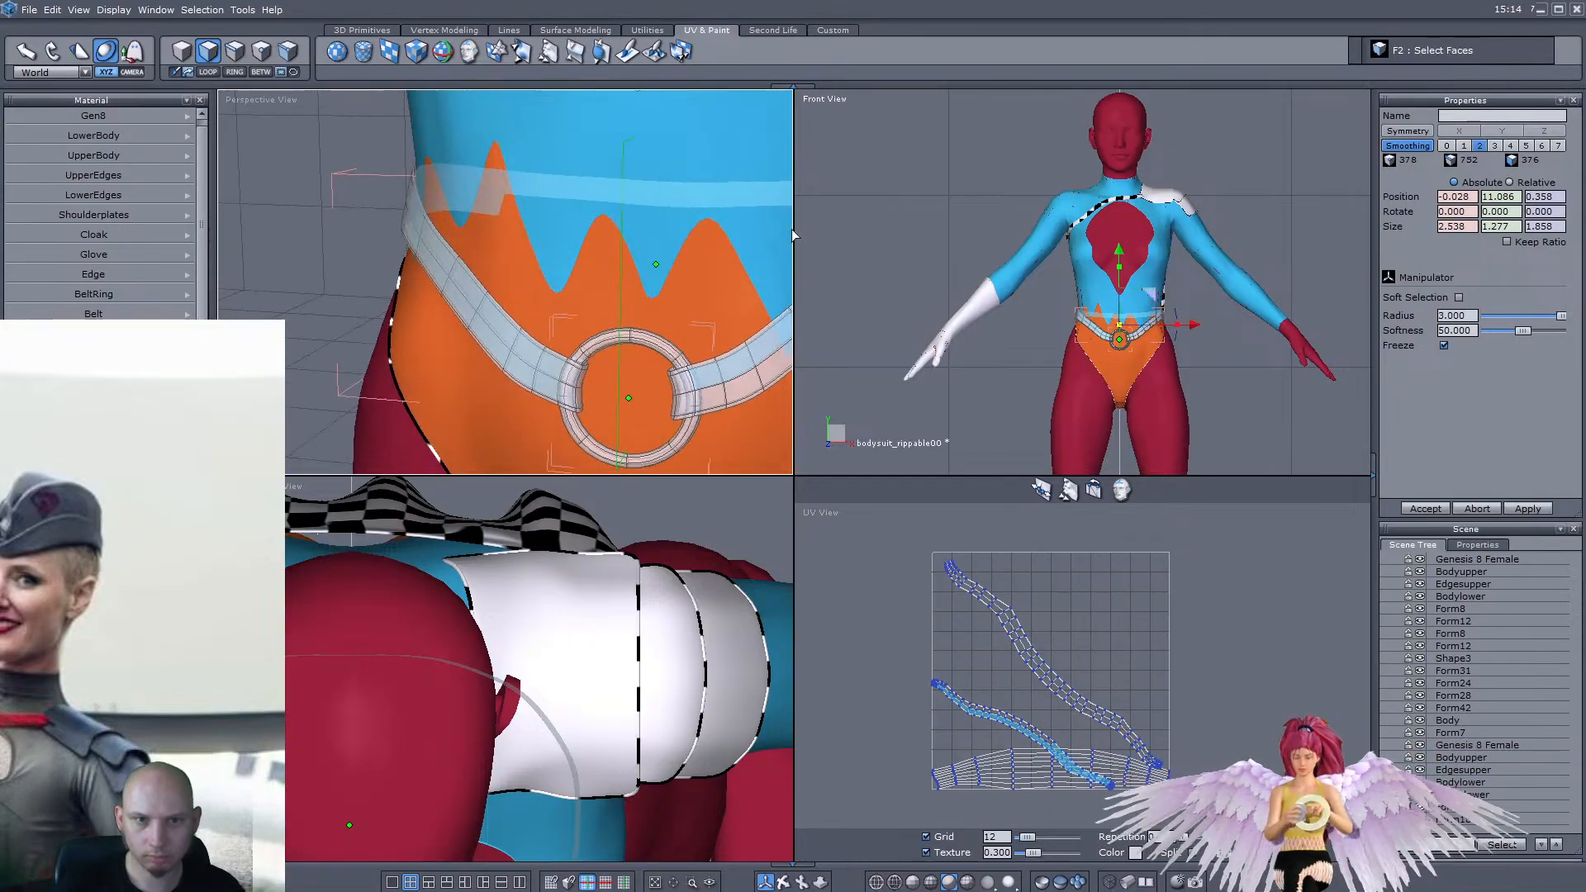
shift+click(656, 220)
shift+click(698, 221)
shift+click(747, 223)
scroll(750, 226, down, 10)
right_drag(751, 227, 756, 262)
scroll(661, 235, up, 10)
Add the remaining faces of the second row so the belt's back section is selected at full width
shift+click(398, 206)
shift+click(438, 205)
shift+click(479, 202)
mouse_move(483, 205)
right_down()
mouse_move(543, 217)
mouse_move(465, 222)
right_up()
shift+click(373, 184)
shift+click(433, 184)
shift+click(484, 202)
right_drag(484, 202, 518, 232)
scroll(518, 231, up, 5)
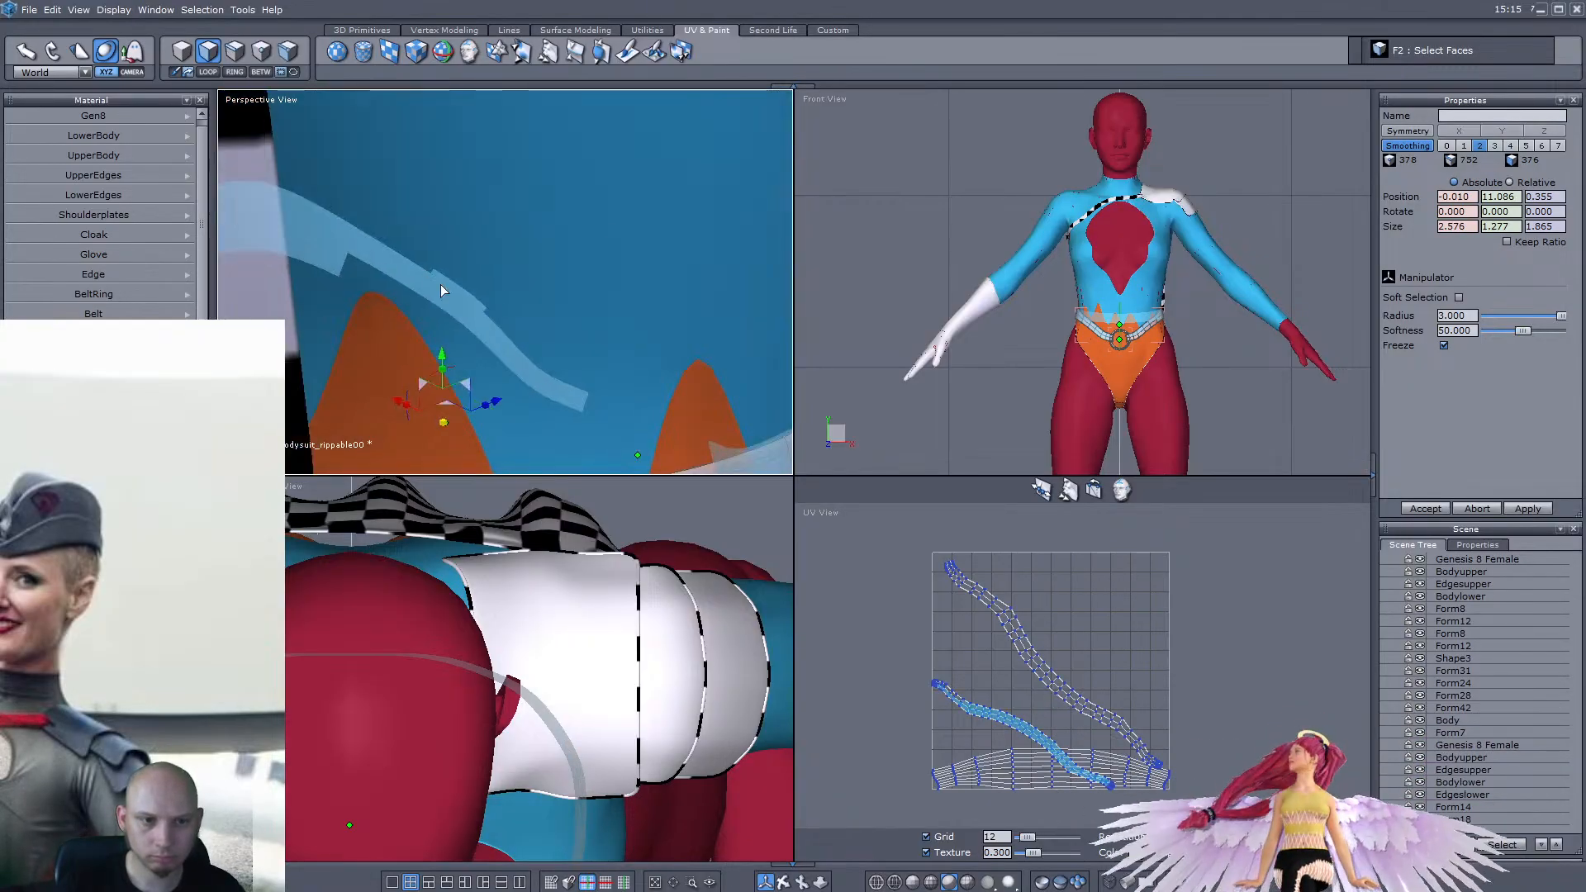
shift+click(386, 288)
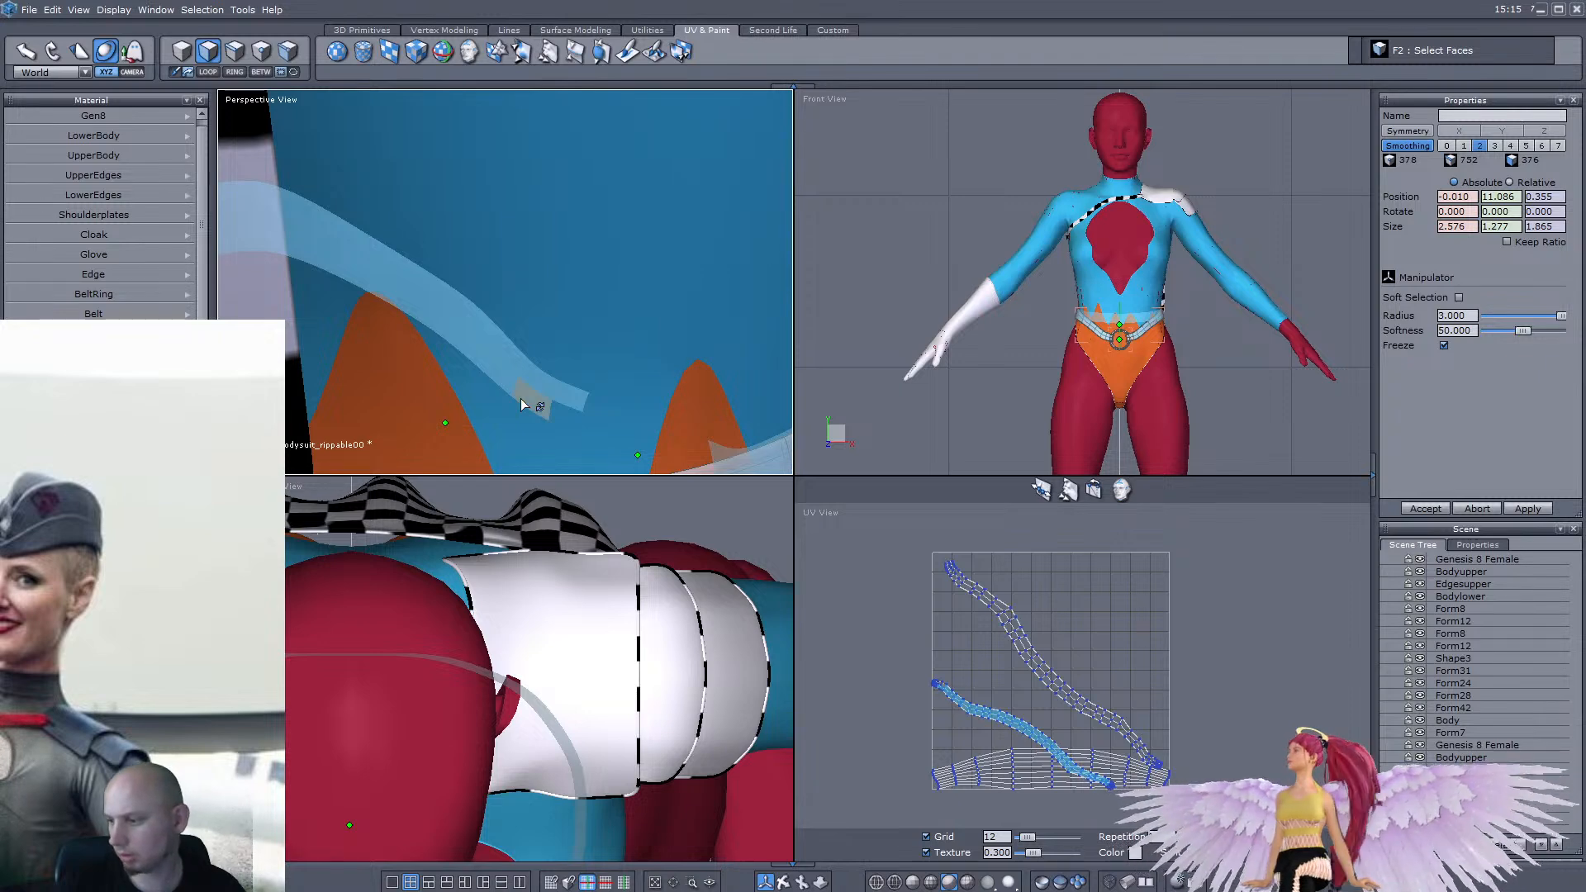
Scale the selected back faces of the belt slightly and return to object selection
right_drag(552, 413, 405, 392)
scroll(409, 384, up, 3)
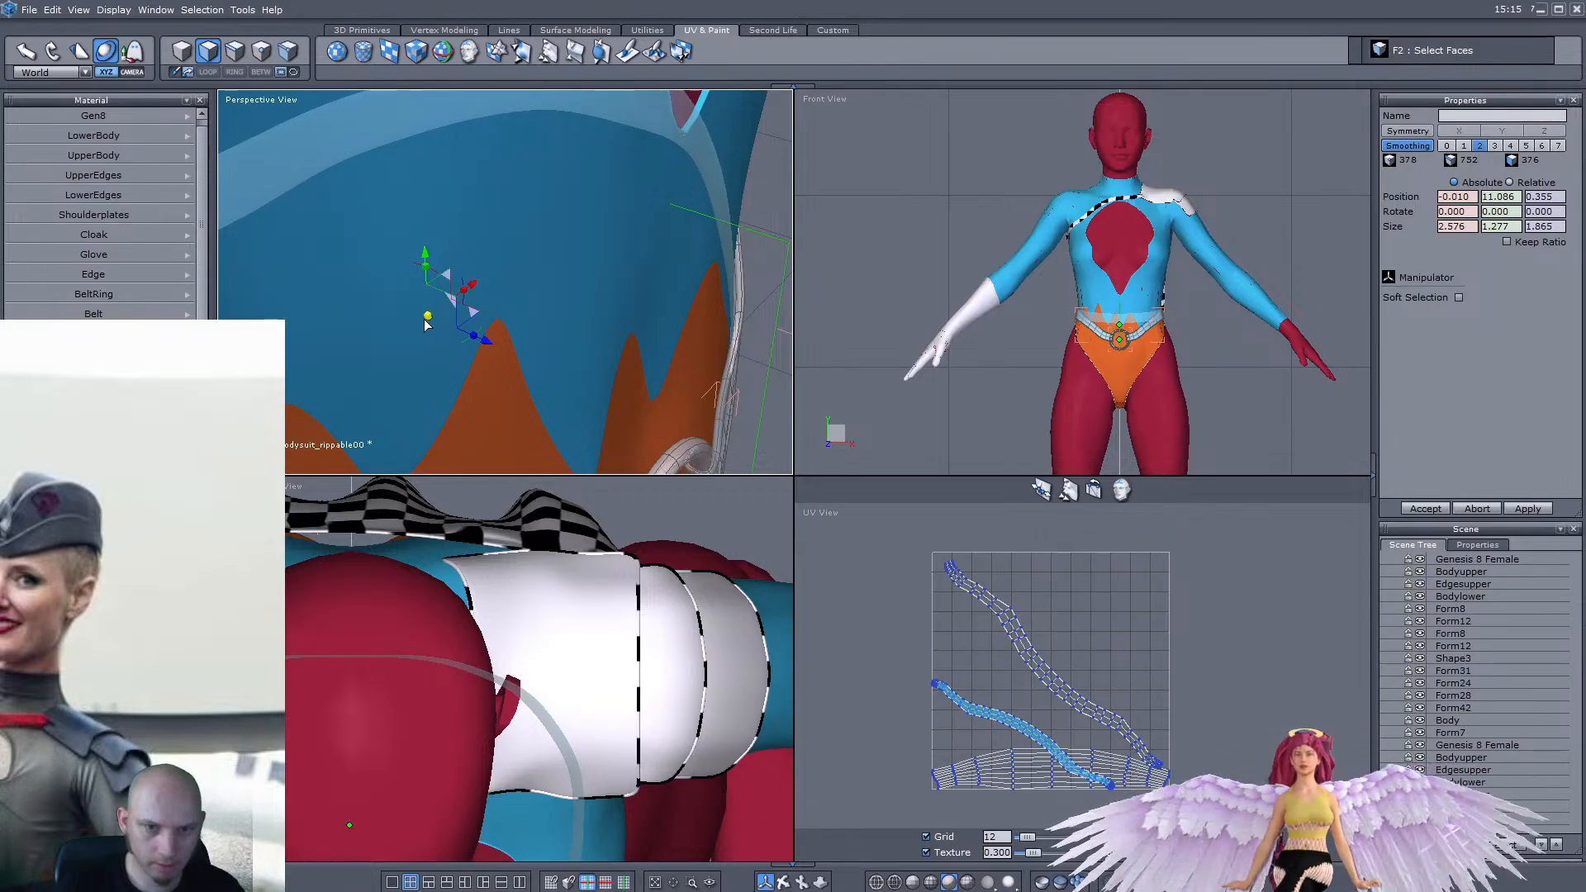
drag(425, 321, 428, 321)
click(182, 51)
scroll(609, 240, down, 3)
middle_drag(609, 241, 531, 270)
scroll(533, 269, down, 5)
Select the glove together with its cuff edge on the forearm
click(378, 248)
scroll(379, 226, up, 5)
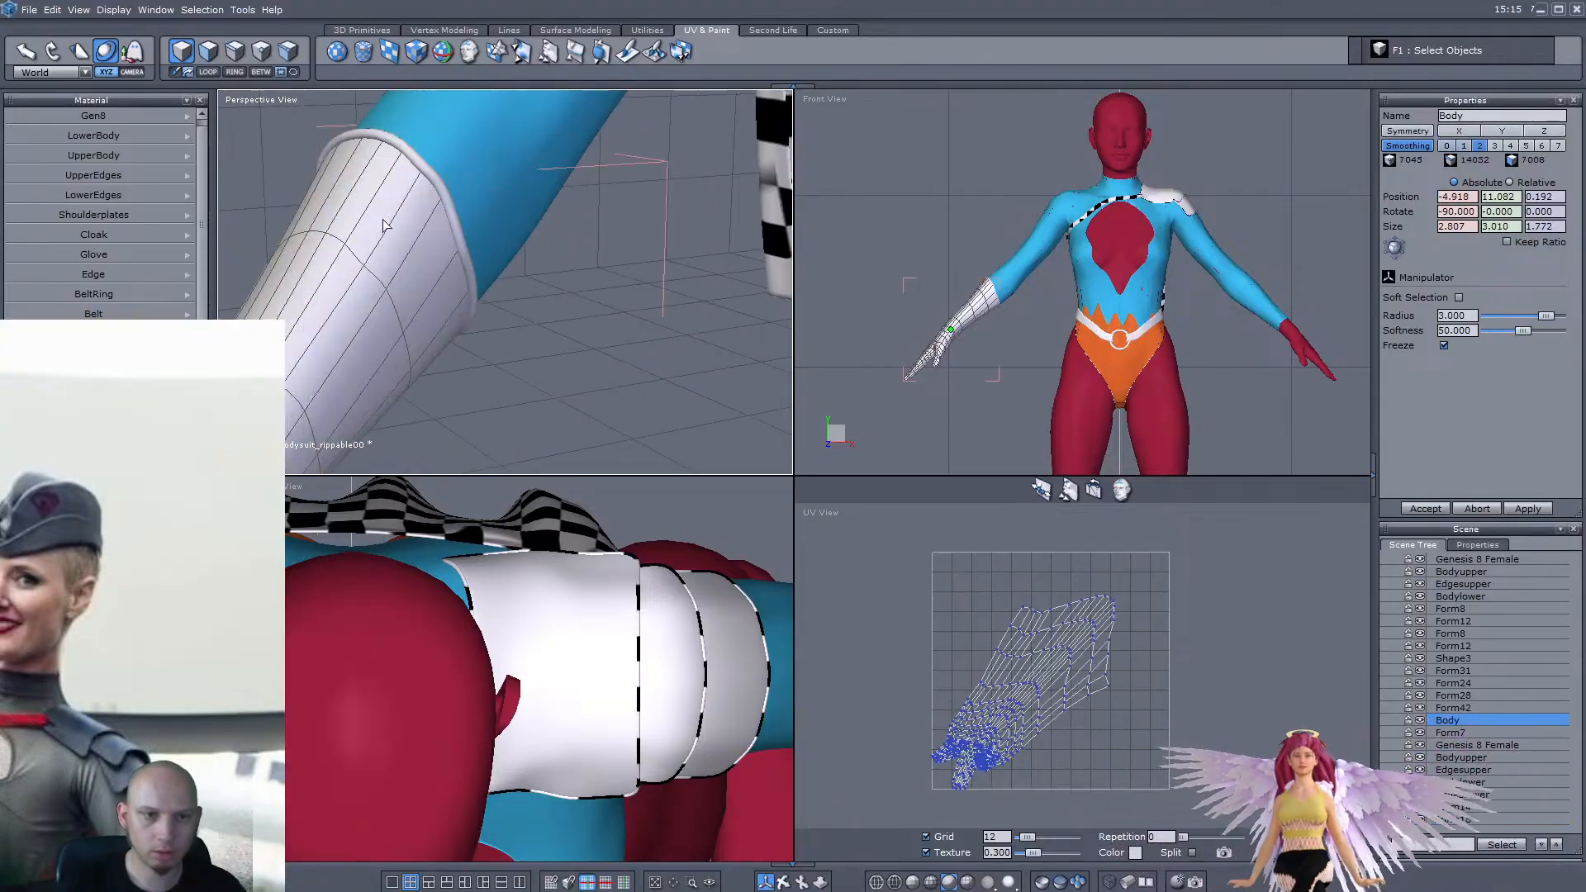
scroll(450, 188, down, 5)
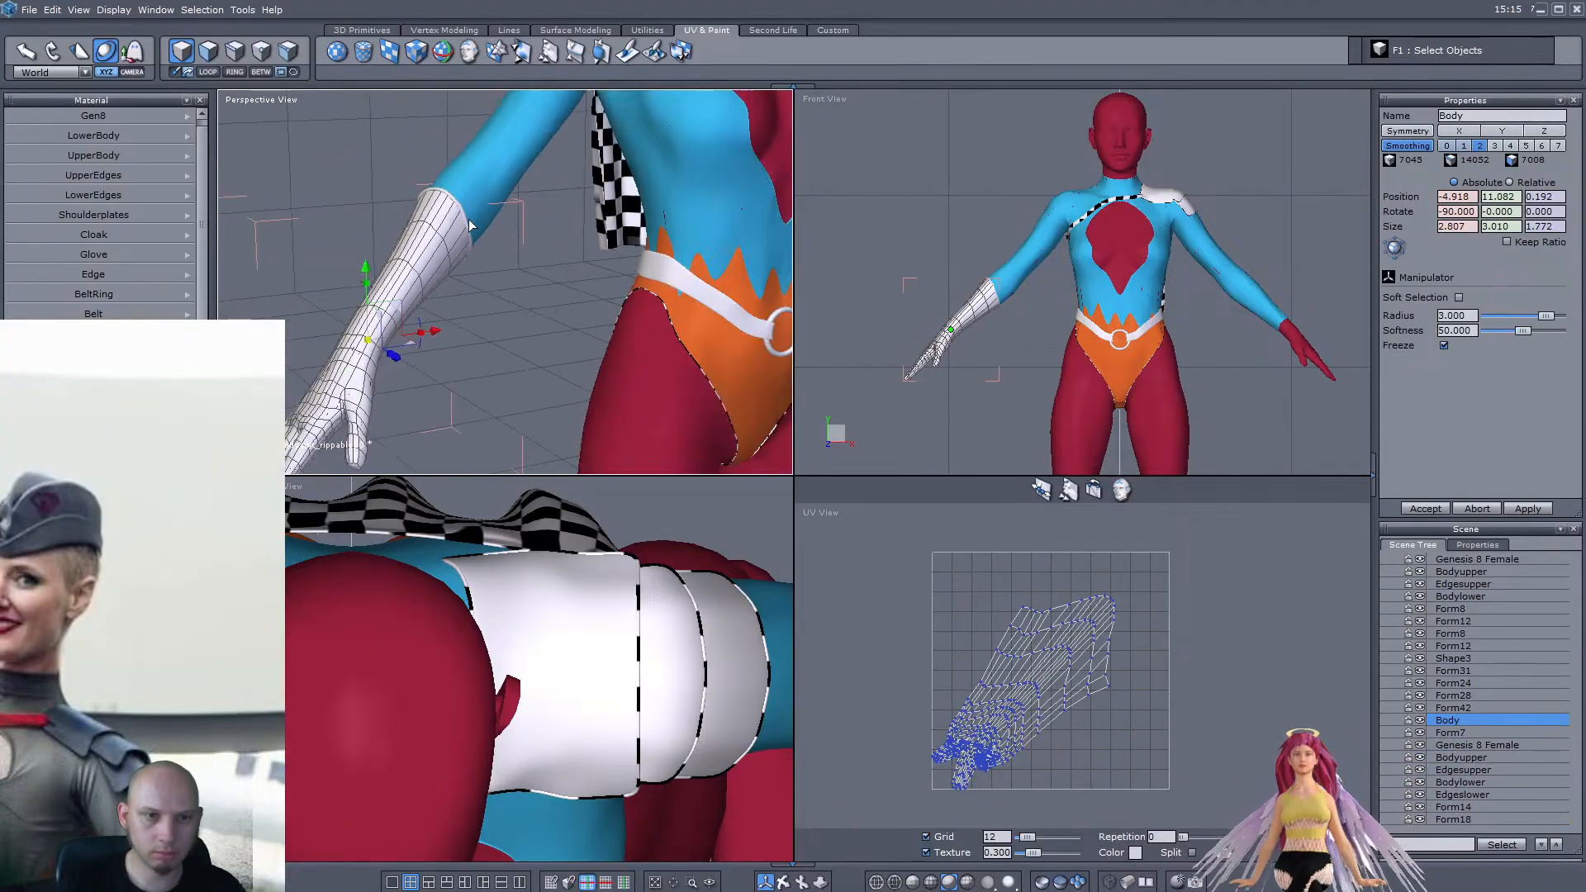
scroll(466, 220, up, 4)
shift+click(467, 225)
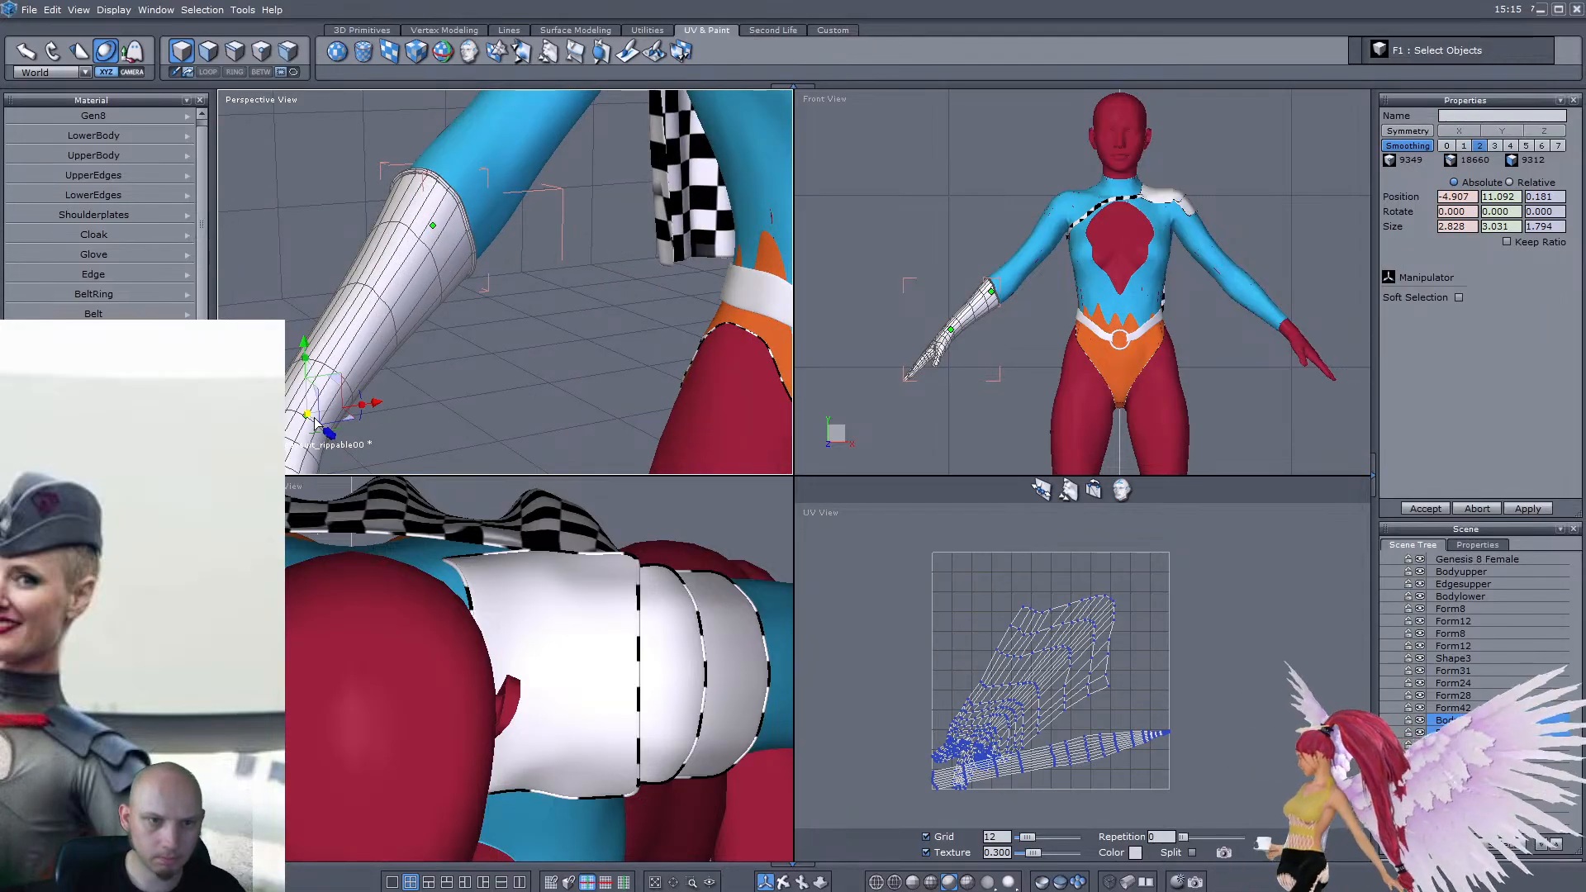
Select the edge loop around the glove's wrist and scale it slightly and uniformly
scroll(389, 403, down, 3)
scroll(389, 403, down, 8)
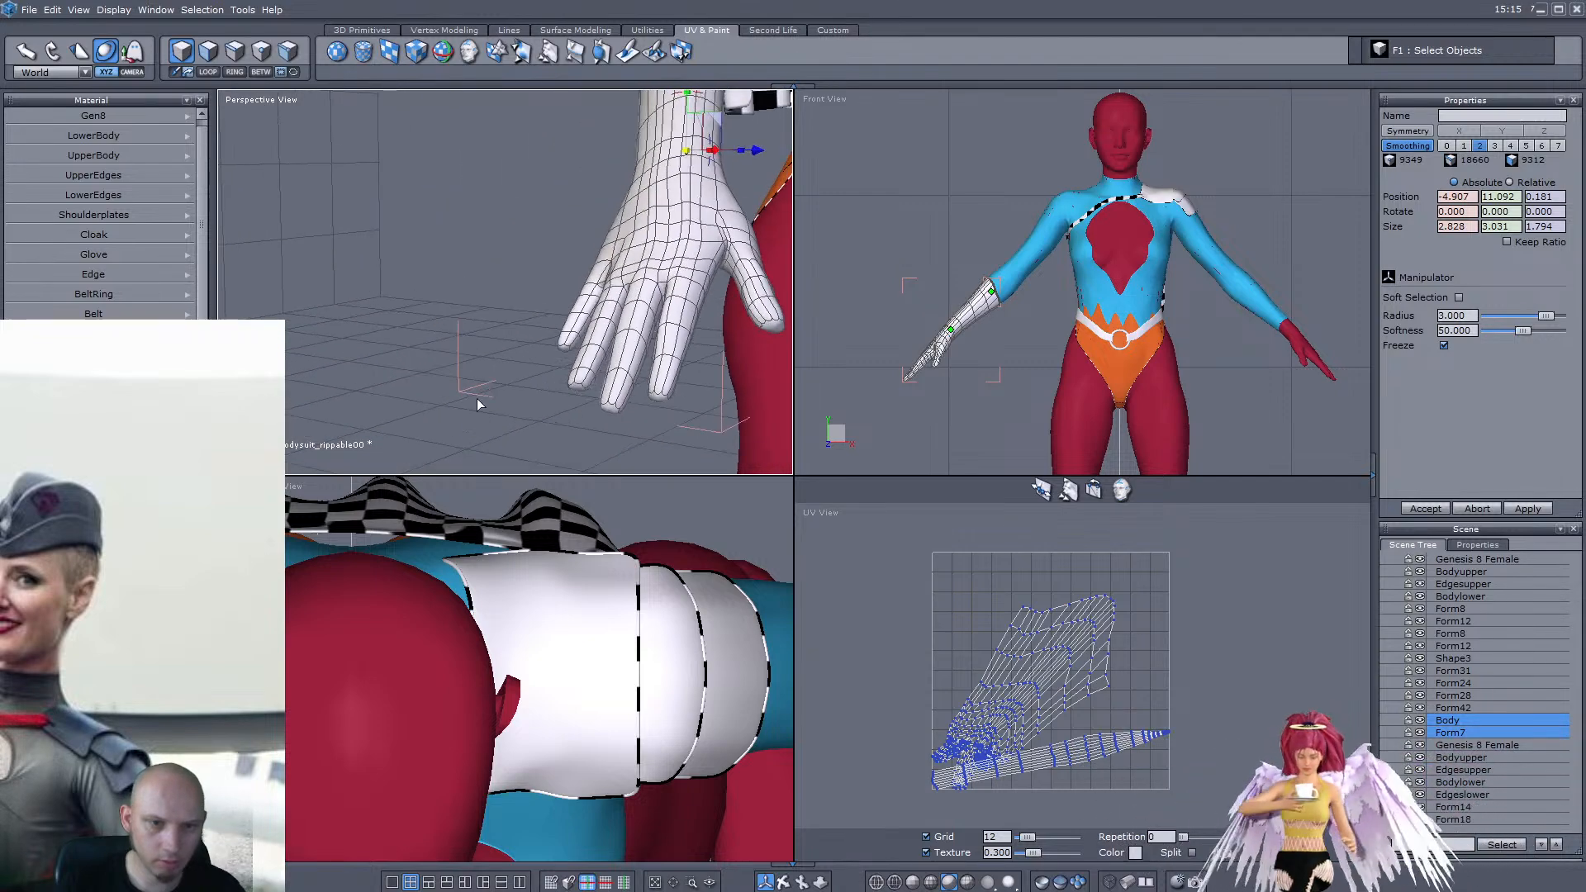
scroll(363, 401, up, 6)
middle_drag(364, 401, 355, 364)
click(234, 51)
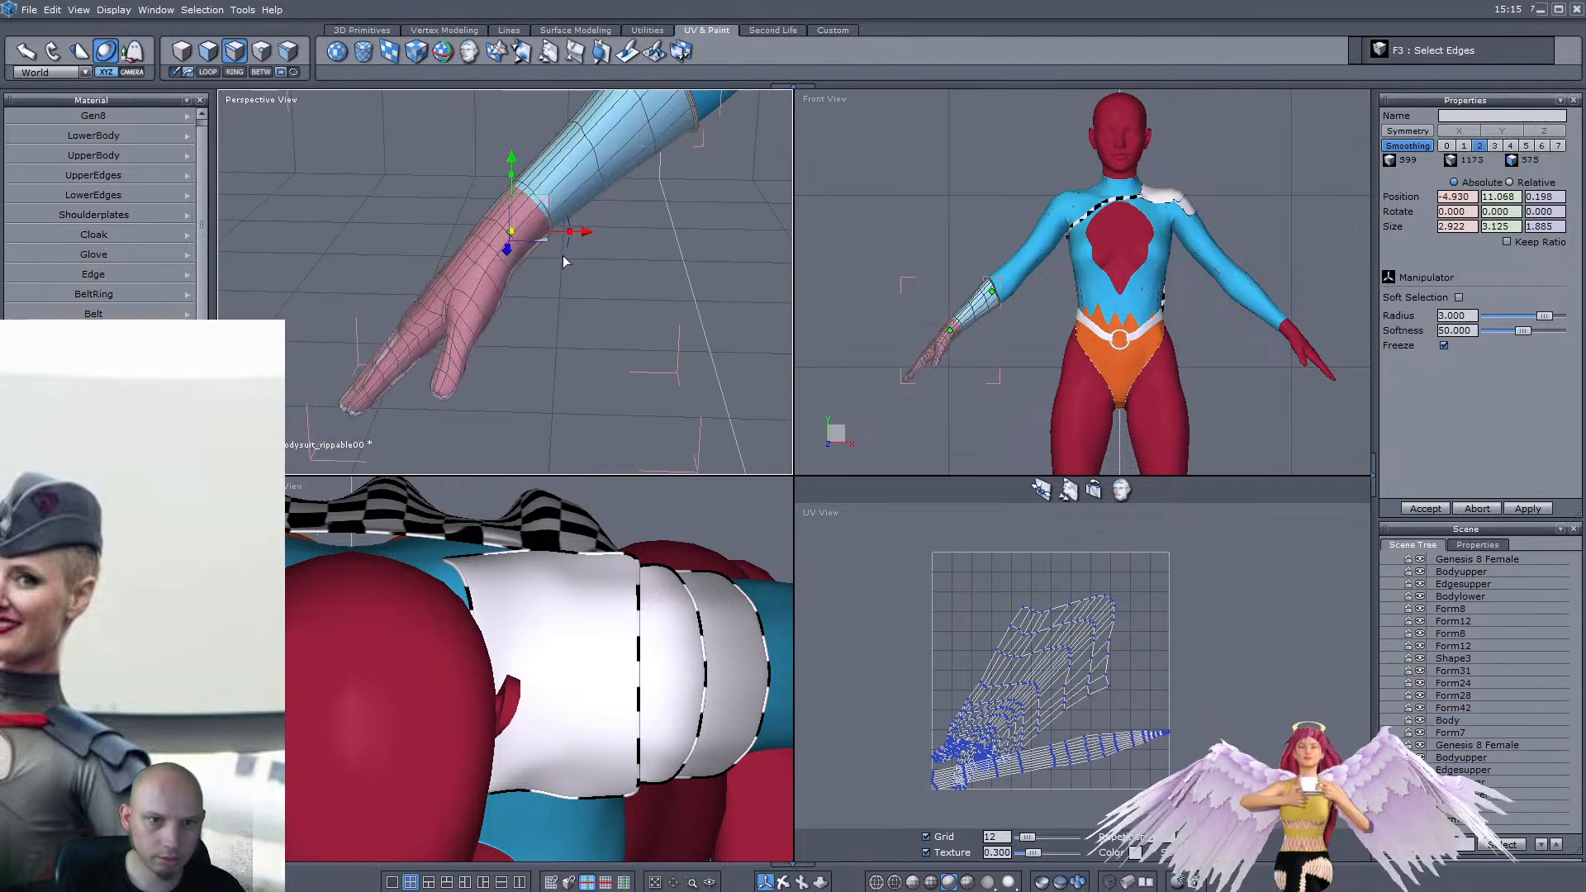
scroll(496, 252, up, 4)
middle_drag(468, 235, 647, 296)
click(621, 289)
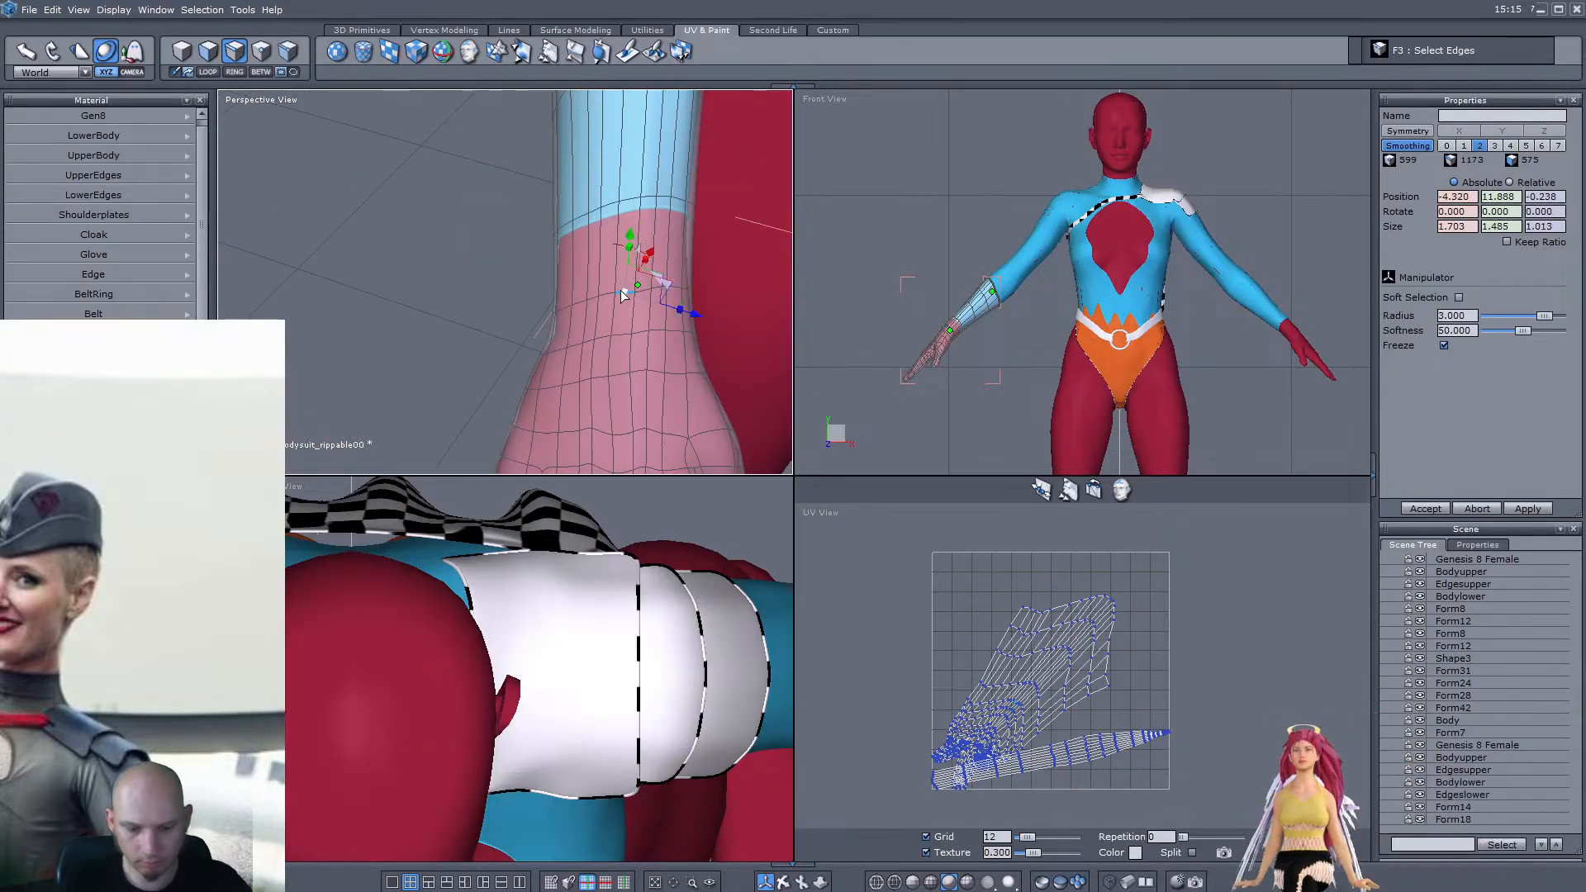
key(l)
scroll(621, 290, up, 3)
drag(625, 322, 637, 324)
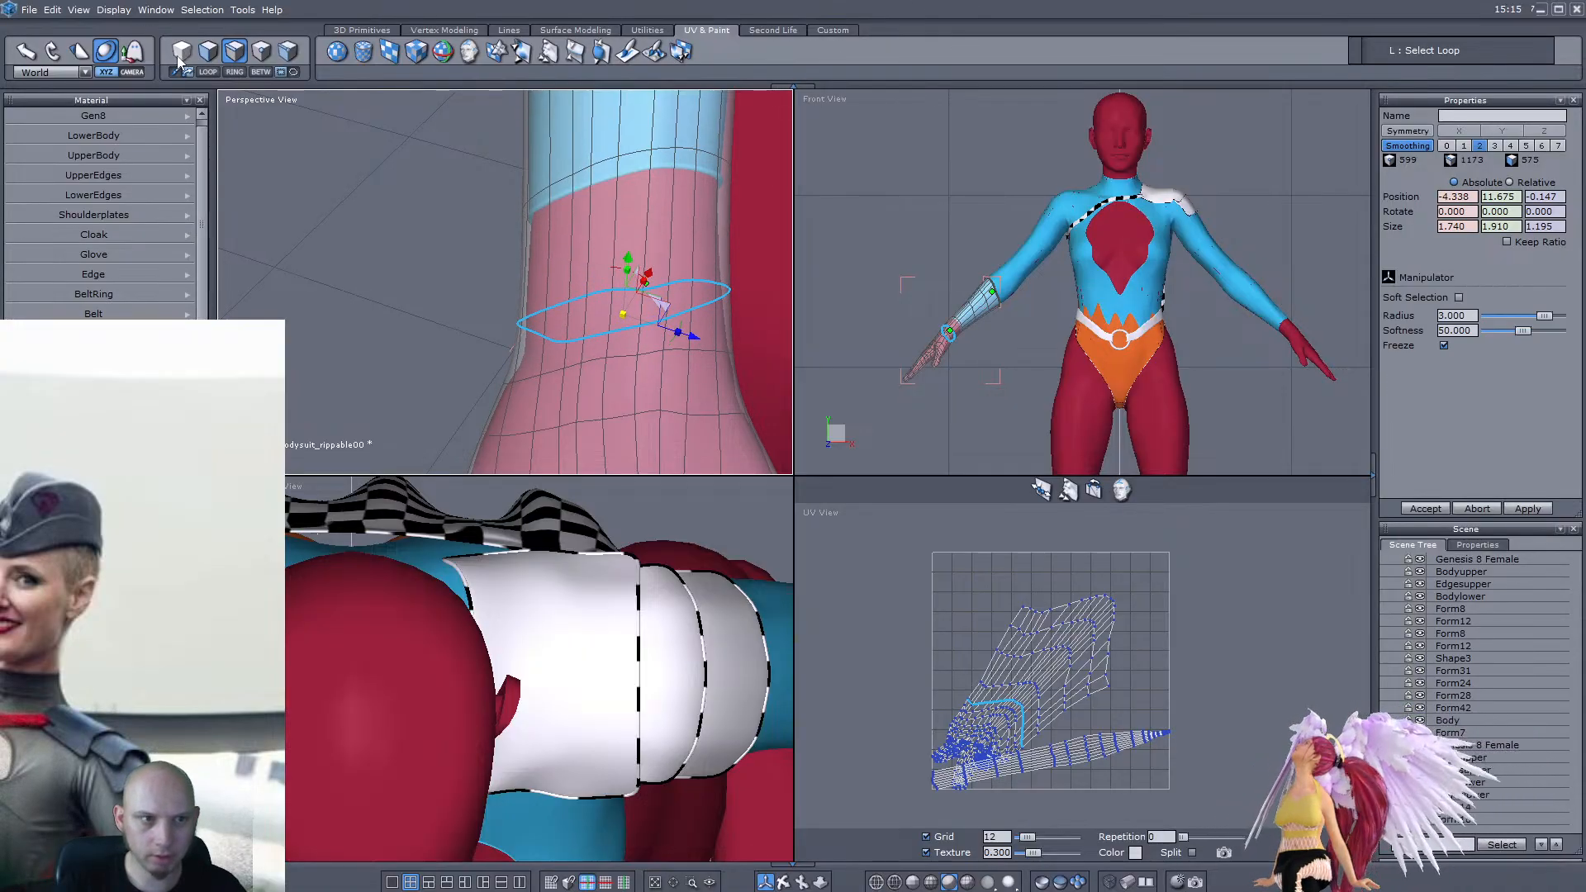
Scale the glove and cuff edge to about 2.858 × 3.063 × 1.813 and group them
click(178, 53)
scroll(487, 252, down, 5)
middle_drag(599, 284, 400, 234)
scroll(507, 211, up, 5)
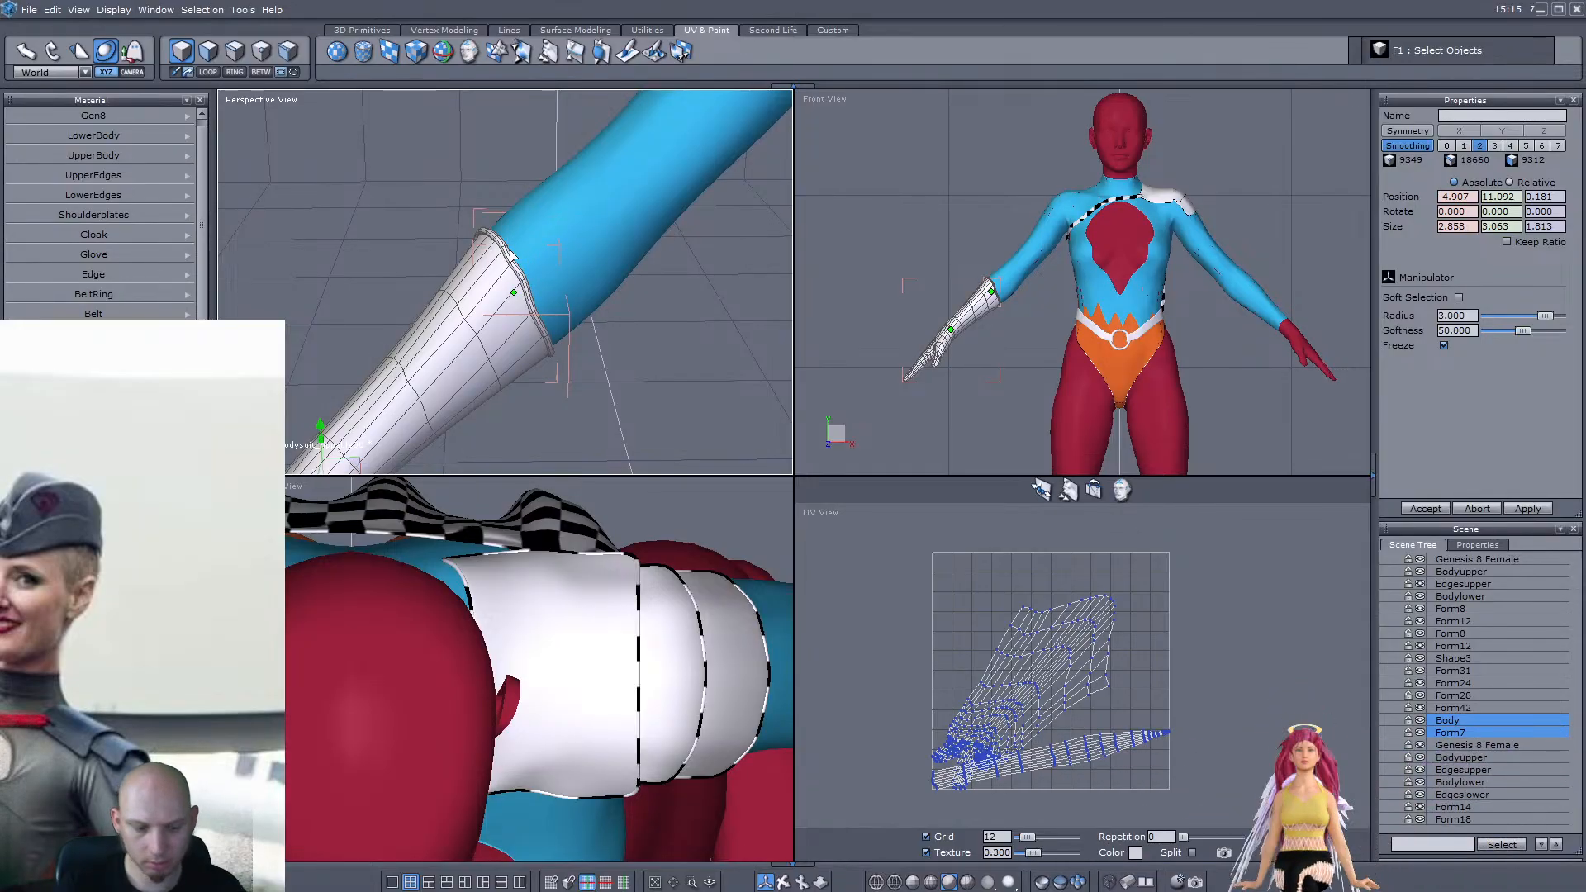
key(alt+g)
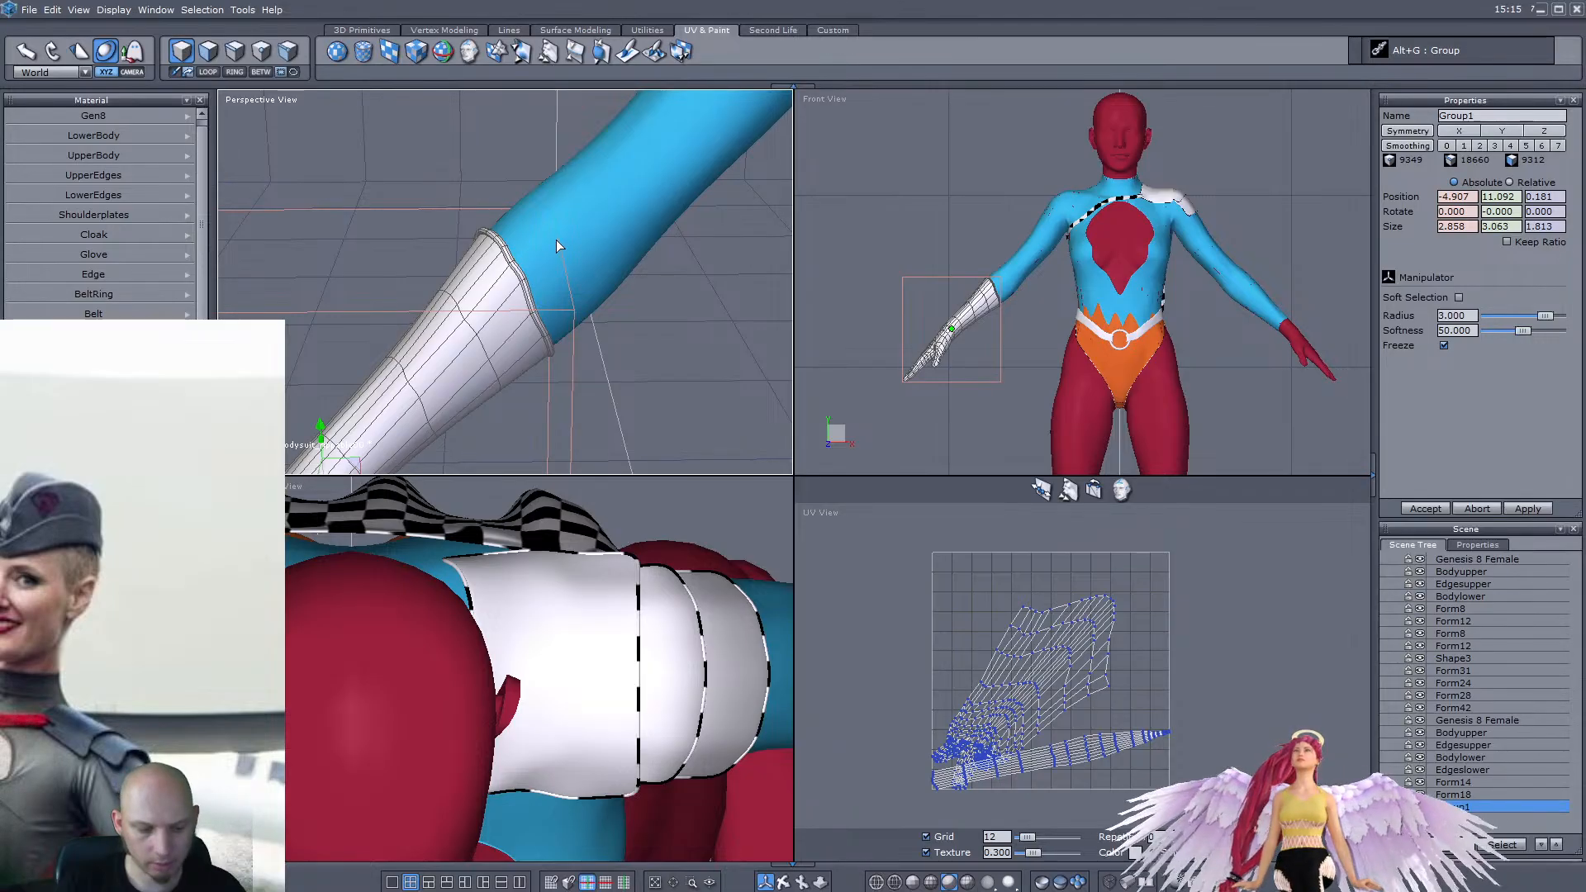
Duplicate the glove group and mirror the copy onto the other arm with X position 4.907 and X size -2.858
key(ctrl+v)
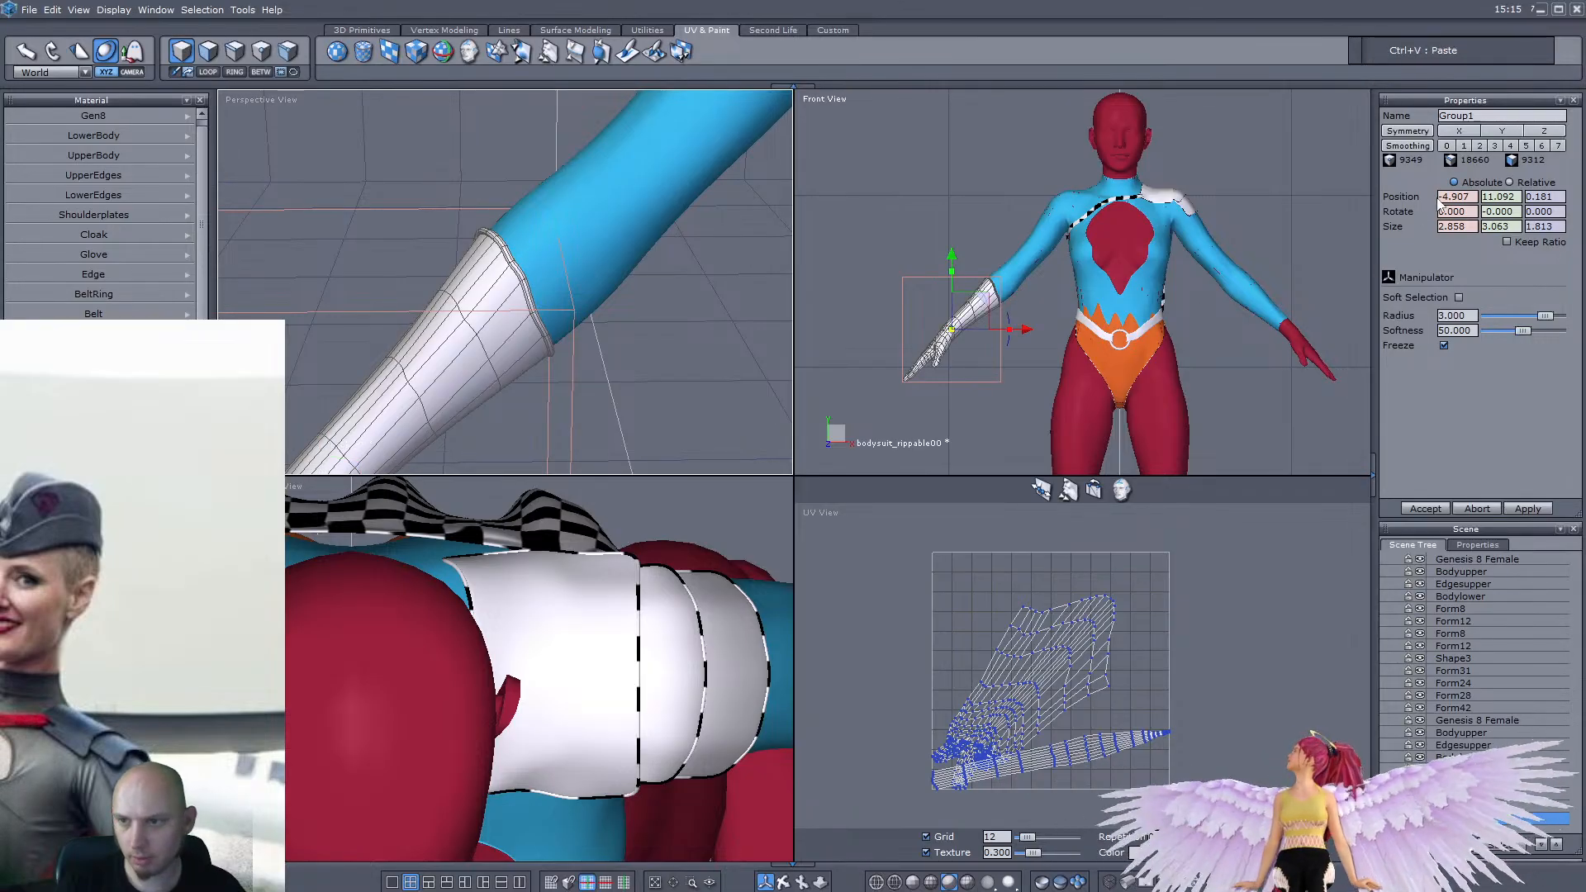
key(BackSpace)
key(Return)
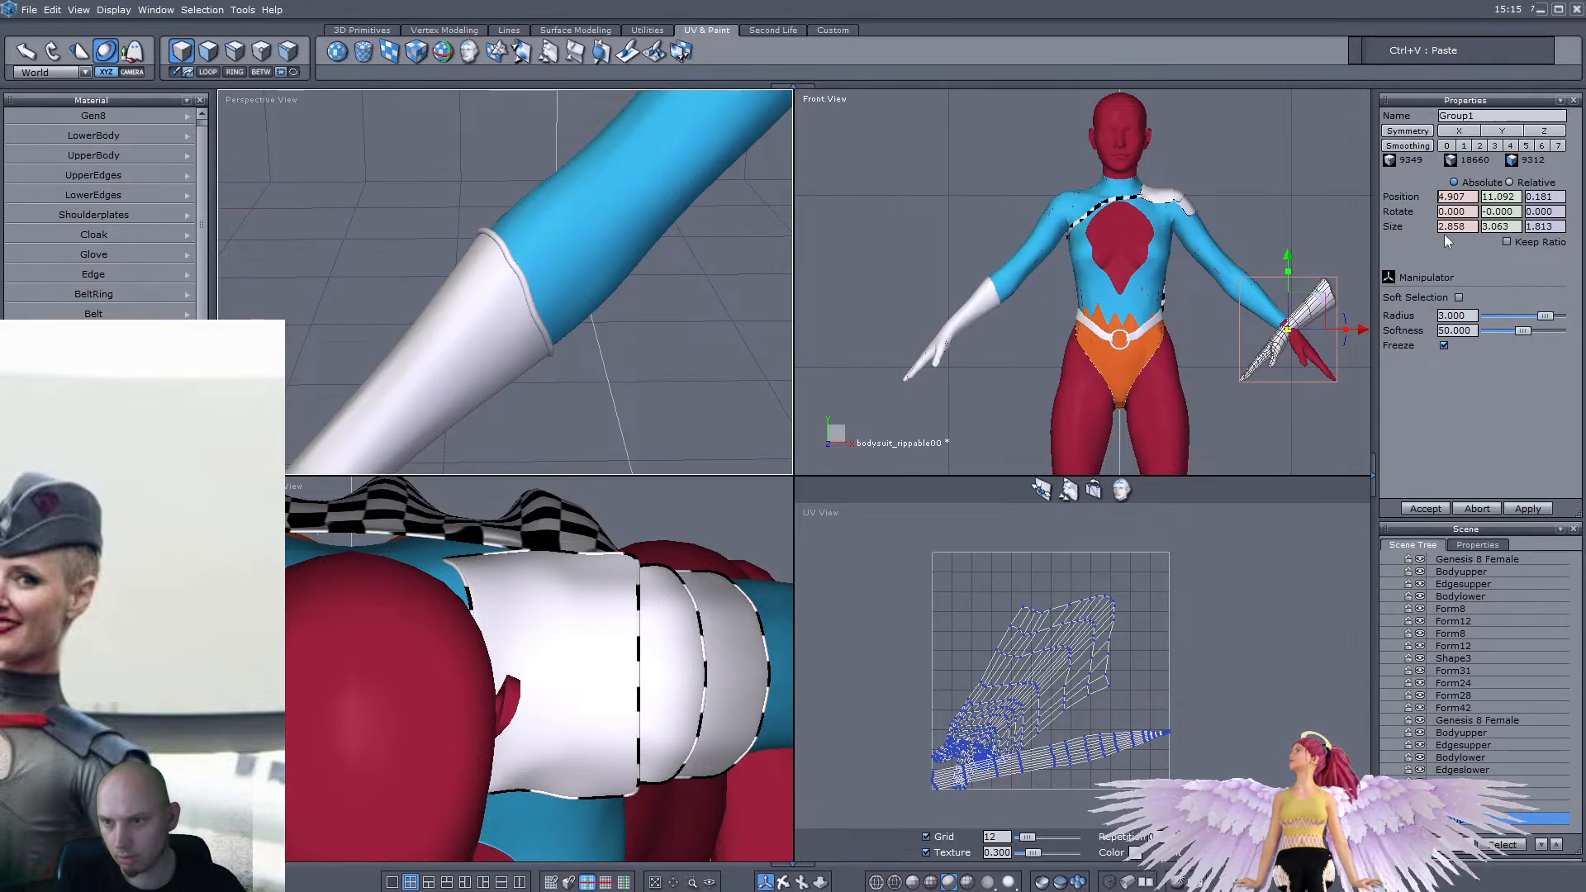
text(-)
key(Return)
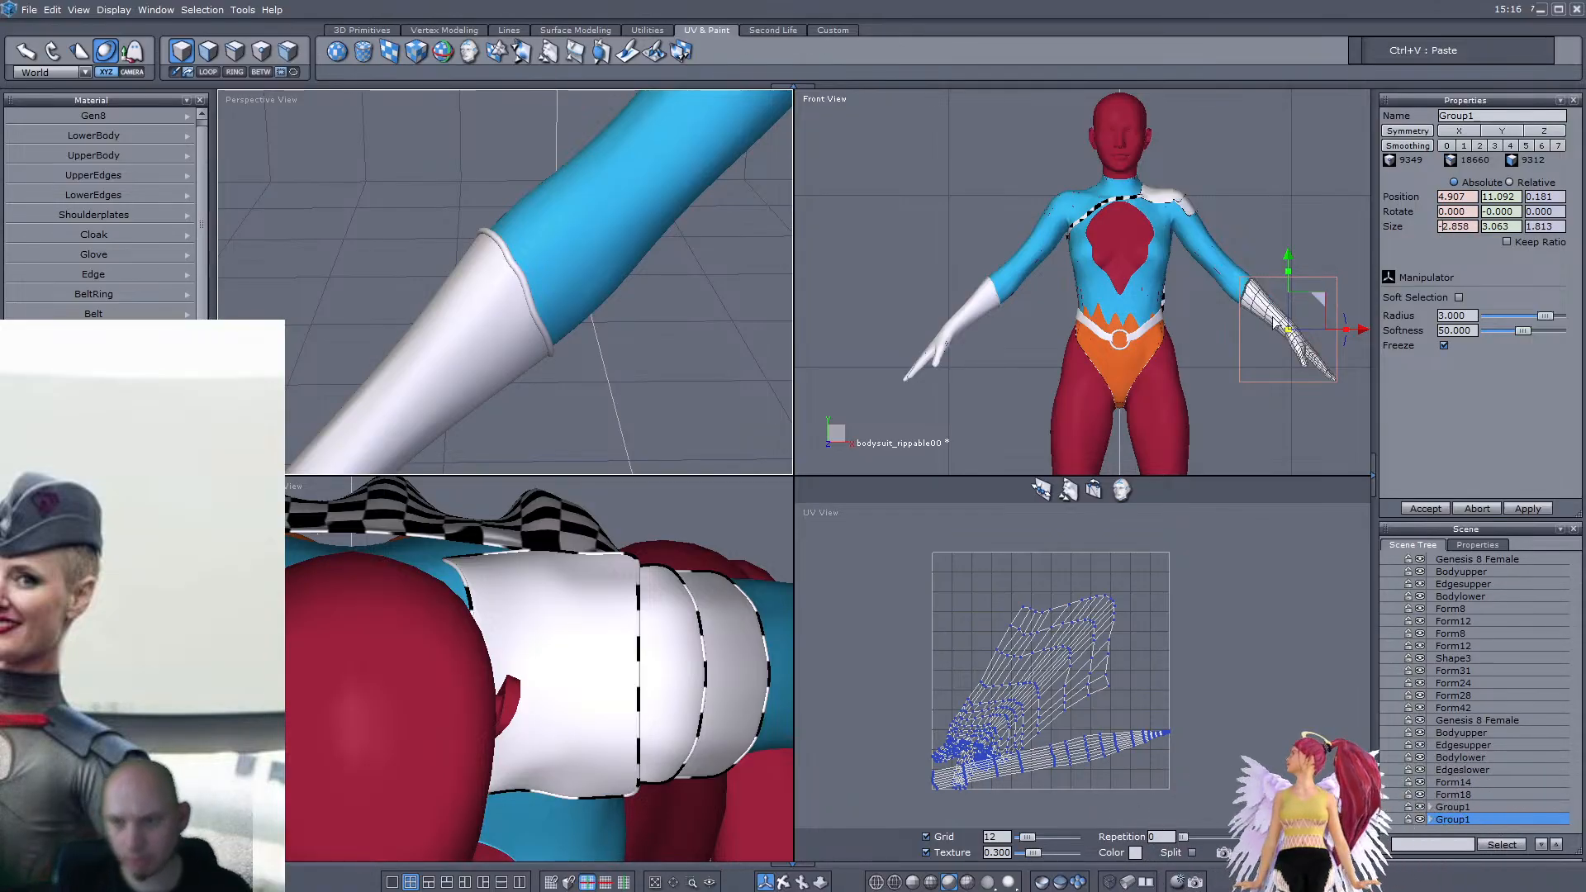
Examine the fit of the mirrored glove and the whole outfit on the figure
scroll(1272, 323, up, 2)
scroll(1157, 289, down, 6)
right_drag(540, 296, 637, 233)
scroll(433, 216, down, 8)
right_drag(433, 216, 545, 157)
scroll(548, 156, down, 2)
scroll(549, 155, down, 2)
scroll(547, 242, up, 4)
right_drag(547, 241, 458, 233)
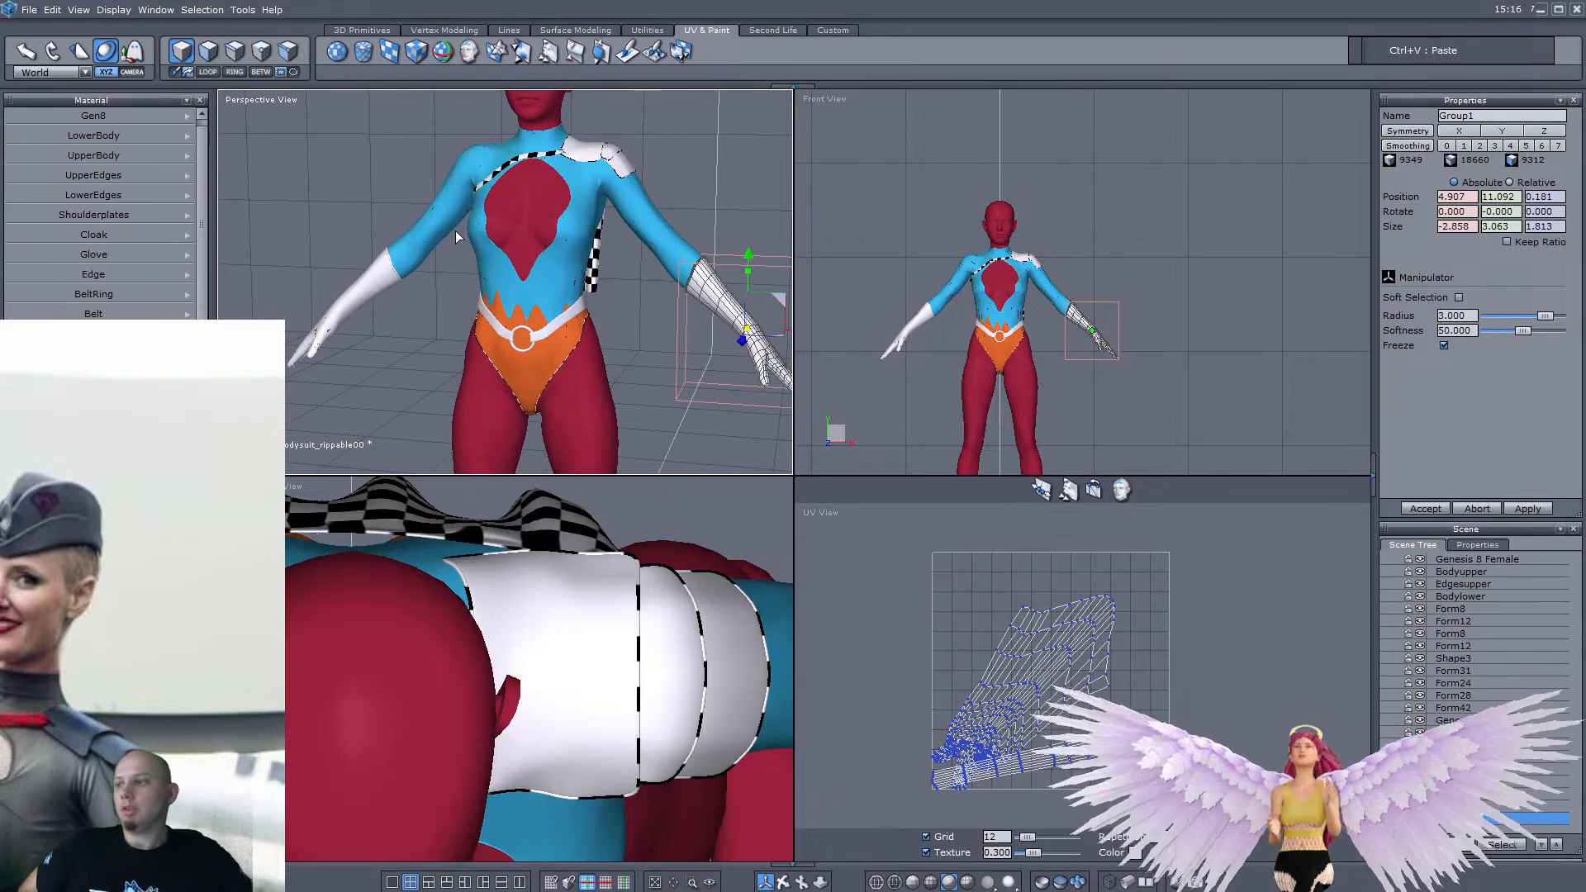